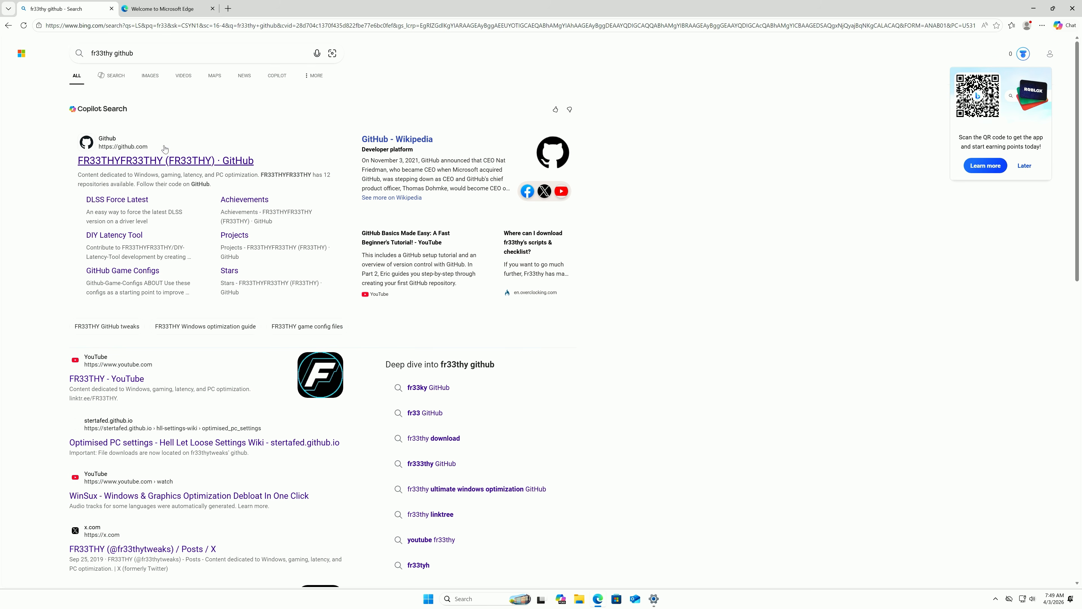
- Open the FR33THYFR33THY GitHub page, go to its Ultimate repository and copy the IWR command from the README
{"action": "left_click", "coordinate": [204, 162]}
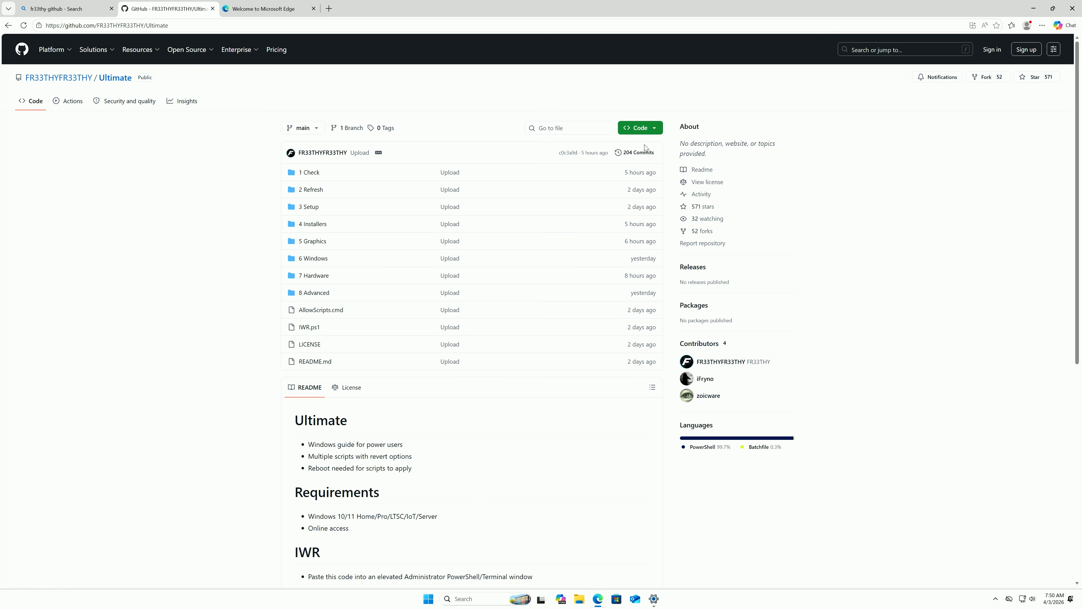
{"action": "left_click", "coordinate": [643, 131]}
{"action": "left_click", "coordinate": [194, 282]}
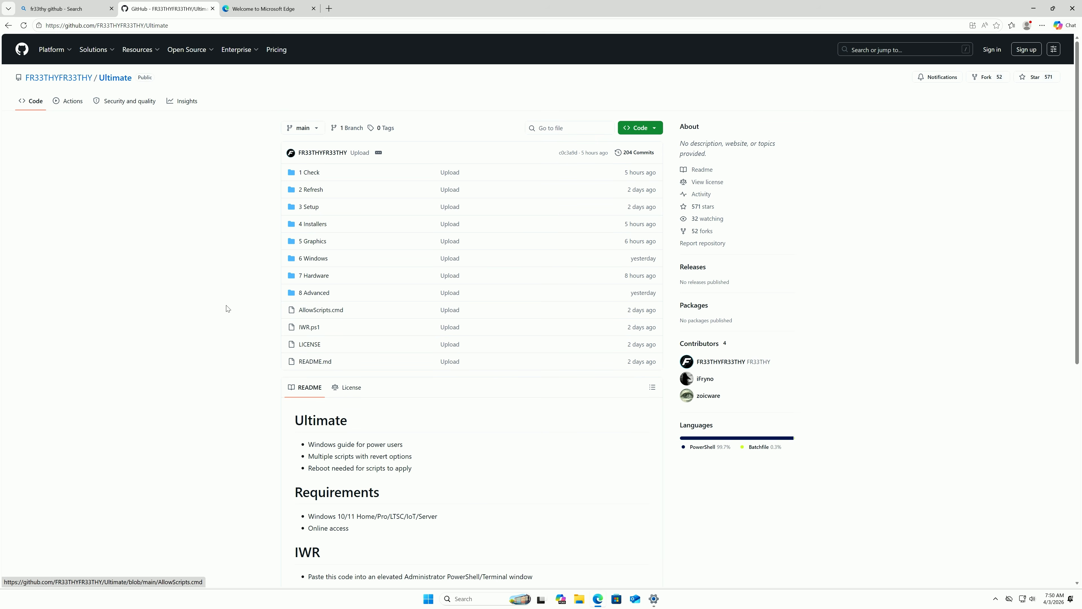
{"action": "scroll", "coordinate": [459, 418], "scroll_direction": "down", "scroll_amount": 5}
{"action": "left_click", "coordinate": [639, 386]}
- Run the copied IWR command in PowerShell as administrator and grant access to the Ultimate folder
{"action": "left_click", "coordinate": [477, 599]}
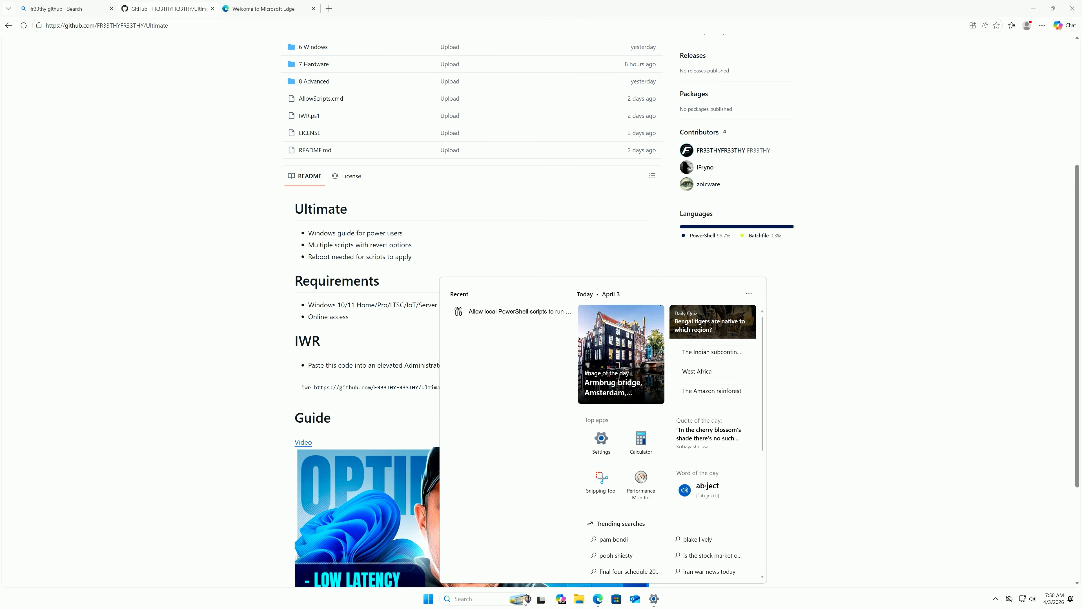
{"action": "type", "text": "power"}
{"action": "right_click", "coordinate": [490, 377]}
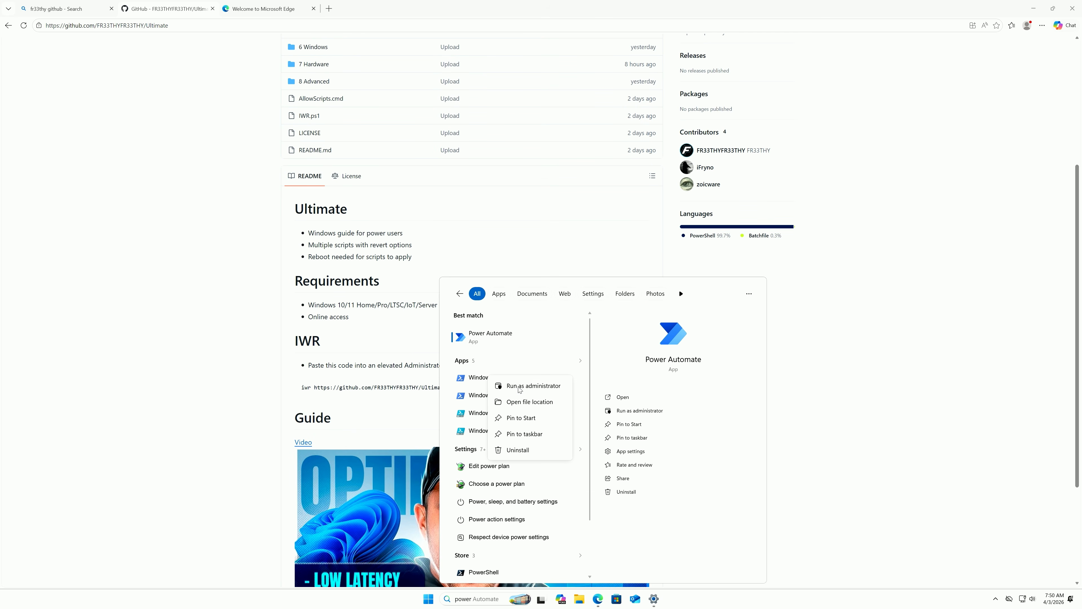
{"action": "left_click", "coordinate": [517, 386]}
{"action": "right_click", "coordinate": [503, 100]}
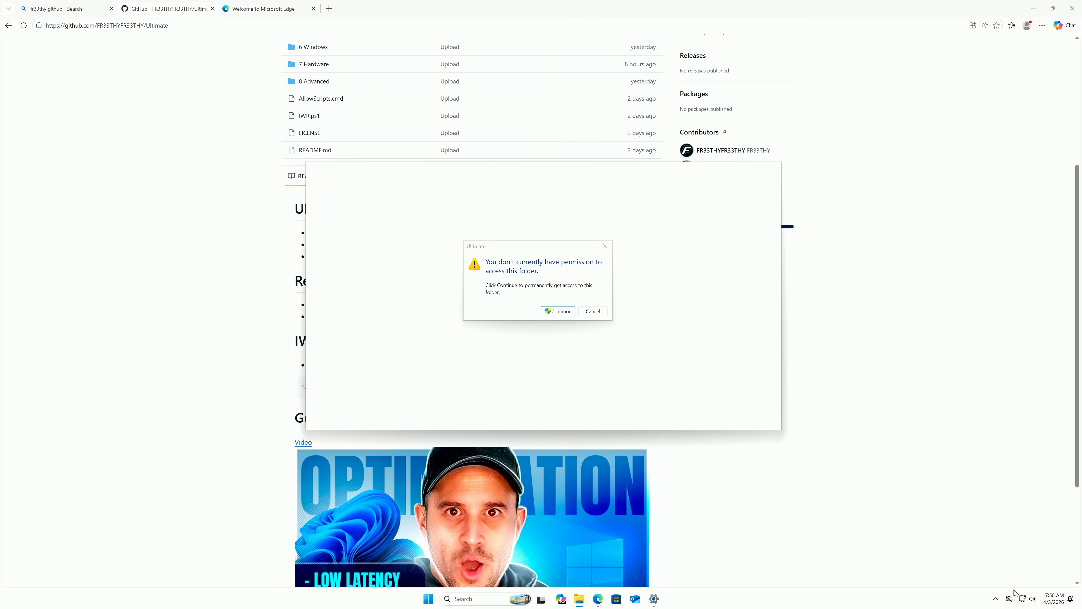
{"action": "left_click", "coordinate": [558, 311]}
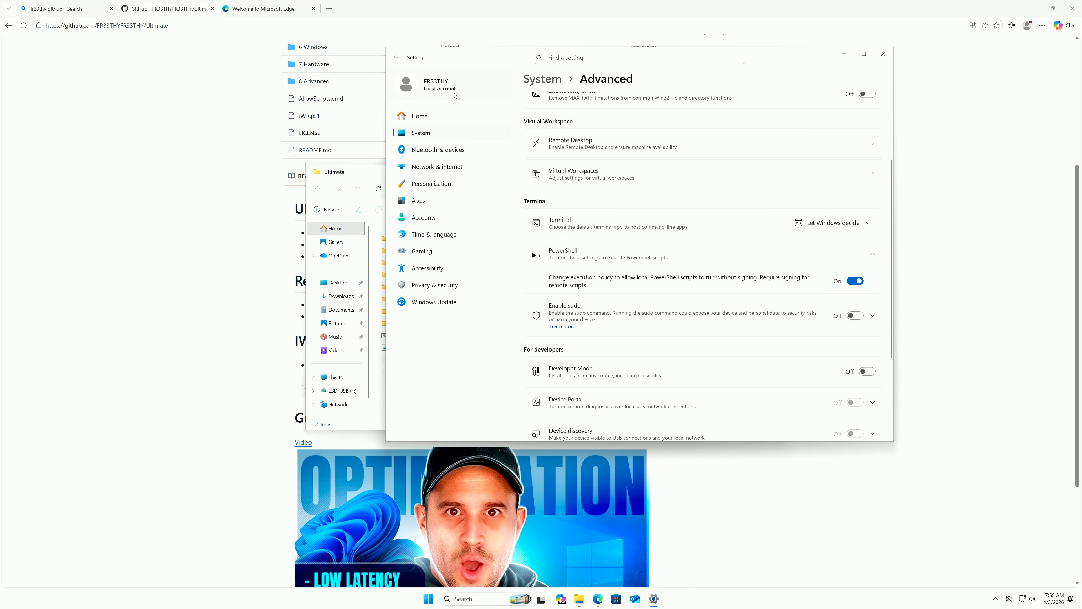
- Close Settings and minimize the browser, keeping the Ultimate folder window open on the desktop
{"action": "scroll", "coordinate": [712, 249], "scroll_direction": "up", "scroll_amount": 3}
{"action": "left_click", "coordinate": [884, 53]}
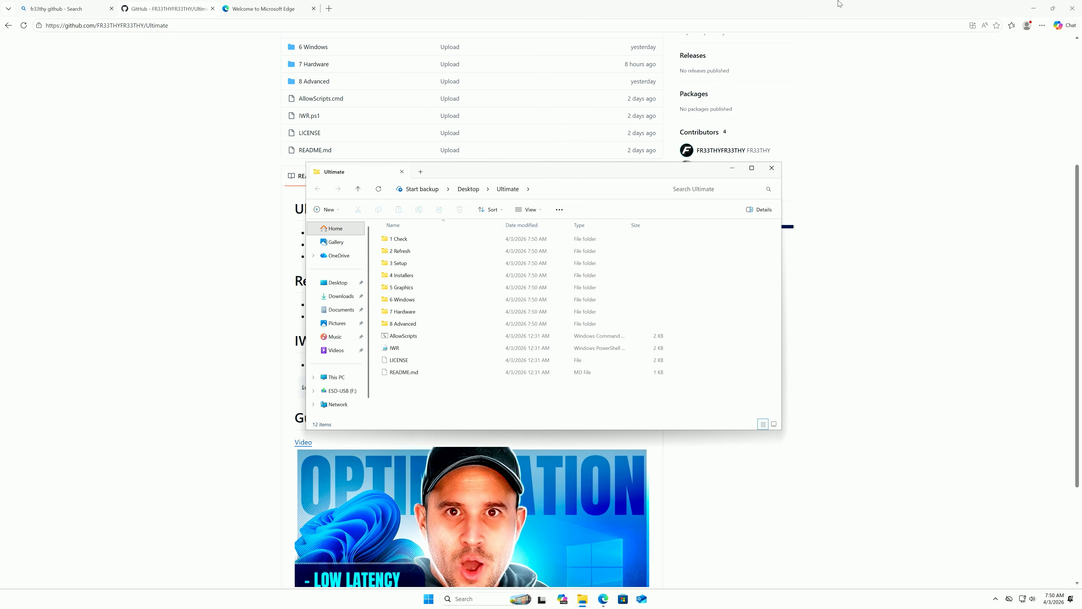
{"action": "left_click", "coordinate": [839, 3]}
{"action": "left_click", "coordinate": [1031, 7]}
{"action": "left_click_drag", "start_coordinate": [529, 174], "coordinate": [646, 155]}
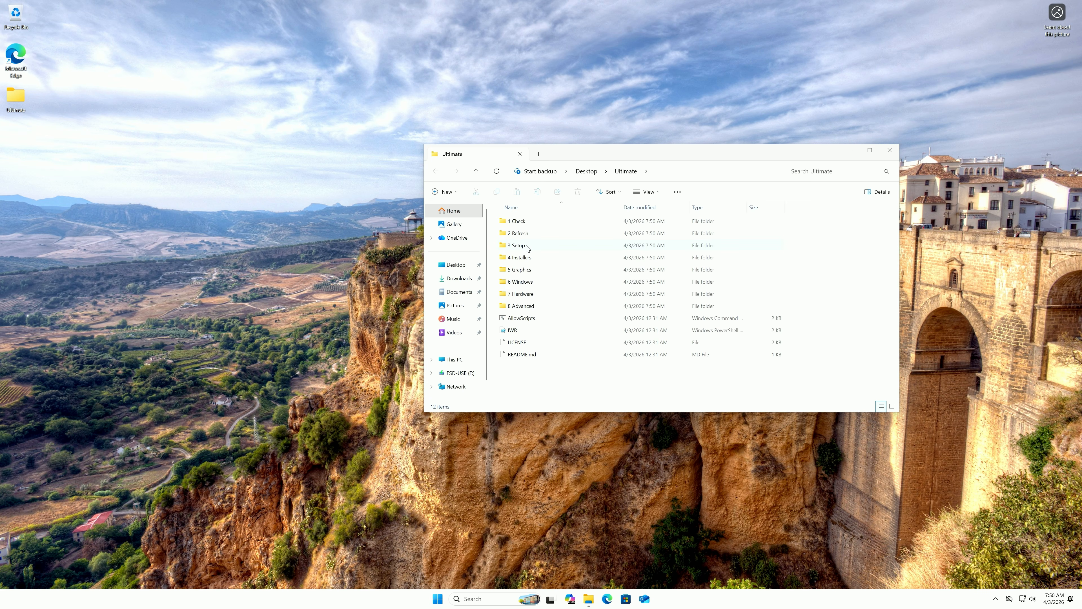
- Open the 3 Setup folder inside Ultimate and select the 1 BitLocker script
{"action": "double_click", "coordinate": [518, 233]}
{"action": "left_click", "coordinate": [437, 174]}
{"action": "double_click", "coordinate": [519, 244]}
{"action": "left_click", "coordinate": [518, 223]}
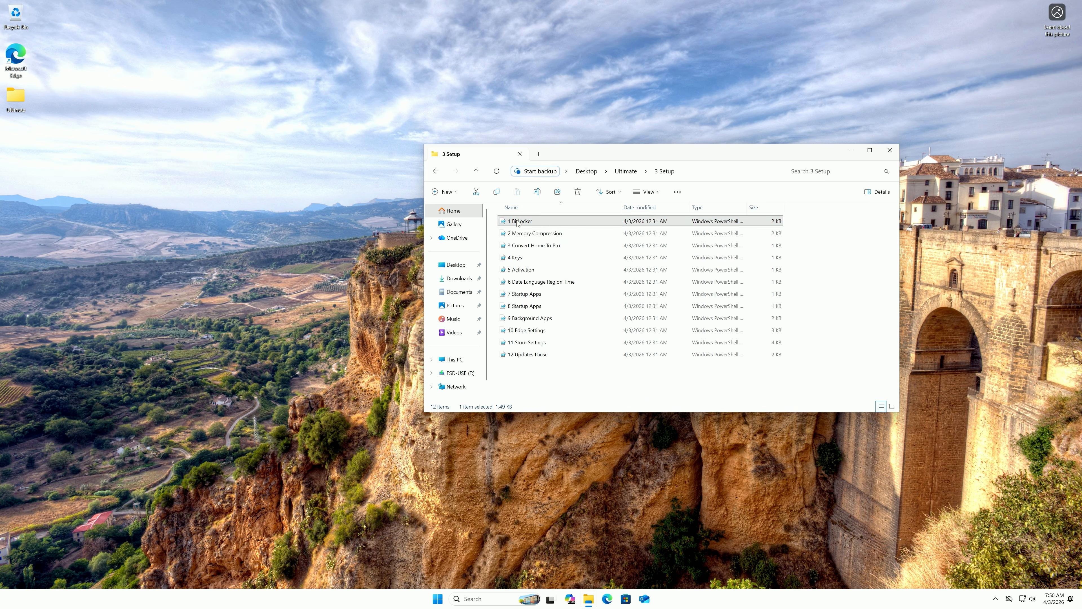
{"action": "right_click", "coordinate": [518, 223]}
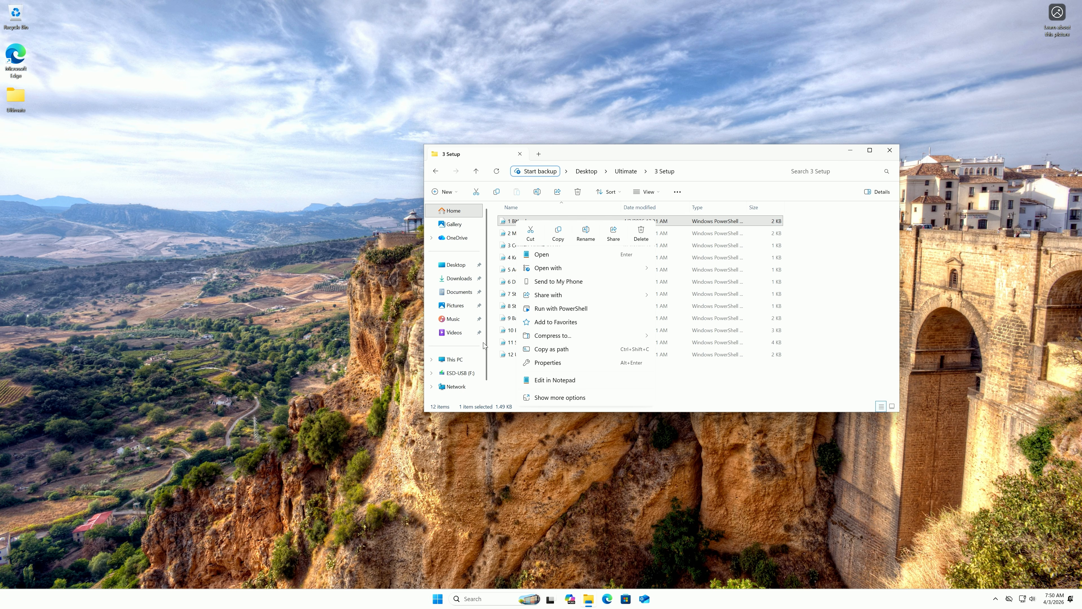
- Open Disk Management with diskmgmt.msc, check the C: partition for BitLocker encryption and close the window
{"action": "key", "text": "super+r"}
{"action": "type", "text": "diskmgmt.msc"}
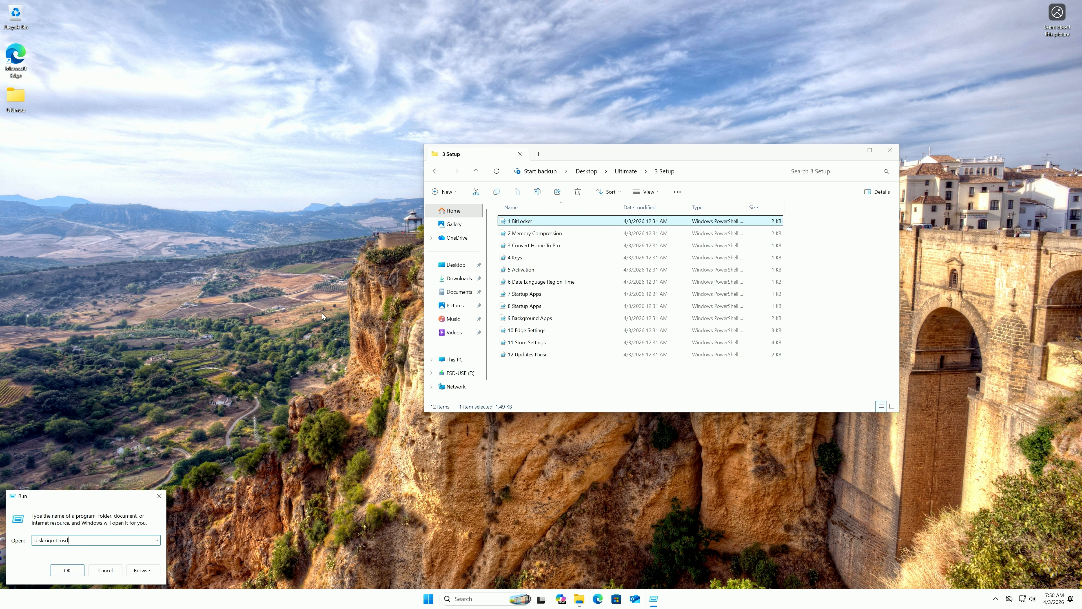
{"action": "key", "text": "BackSpace"}
{"action": "key", "text": "BackSpace"}
{"action": "key", "text": "Return"}
{"action": "left_click_drag", "start_coordinate": [268, 293], "coordinate": [267, 412]}
{"action": "left_click_drag", "start_coordinate": [213, 47], "coordinate": [804, 64]}
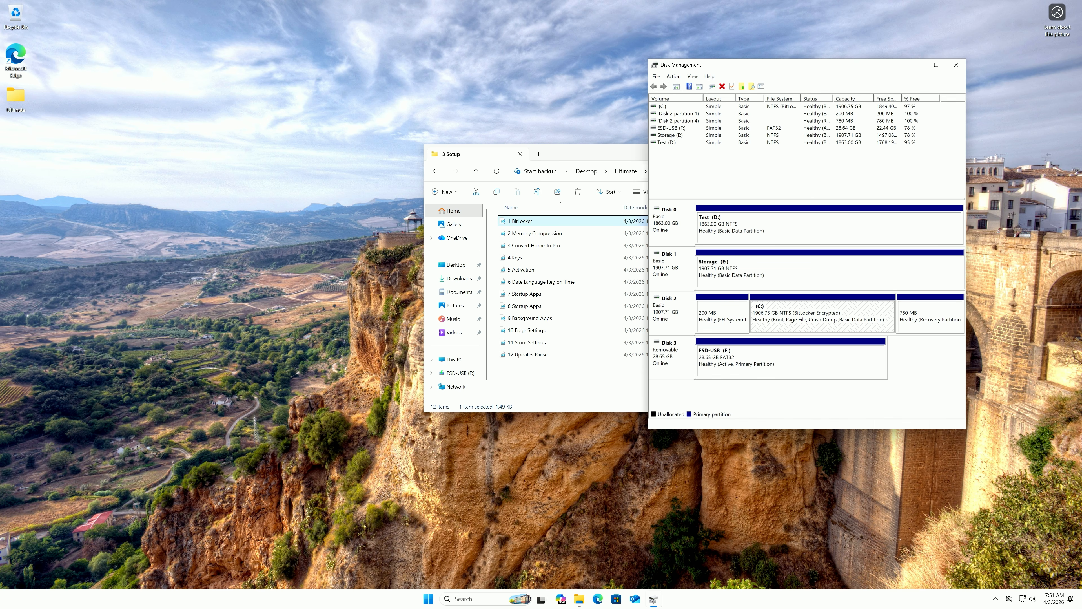
{"action": "left_click", "coordinate": [956, 64]}
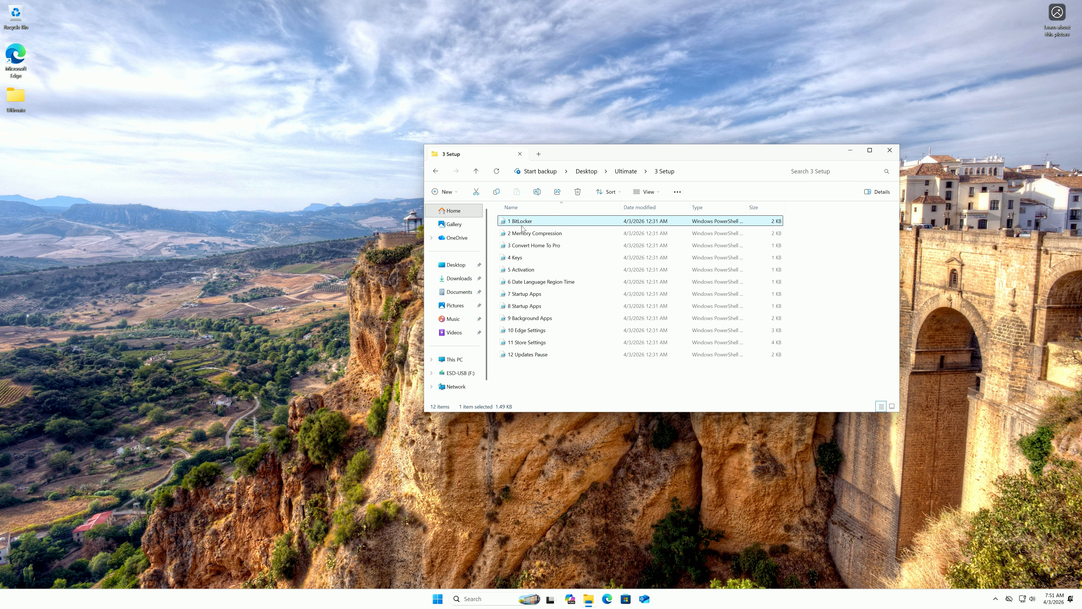
- Open the 1 BitLocker script with Windows PowerShell and allow it to make changes to the device
{"action": "right_click", "coordinate": [521, 224]}
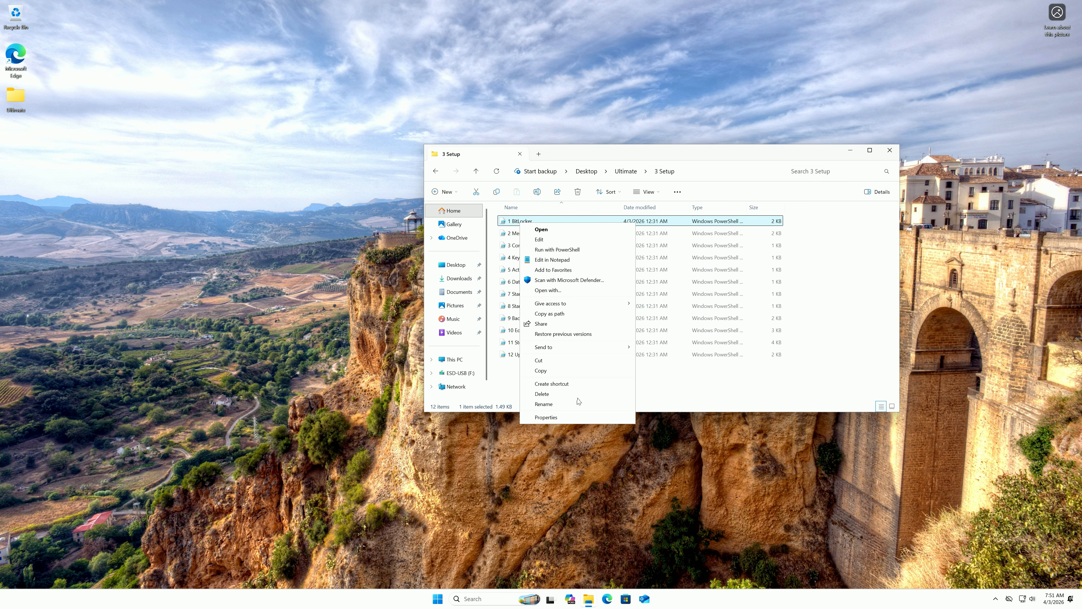
{"action": "left_click", "coordinate": [560, 291]}
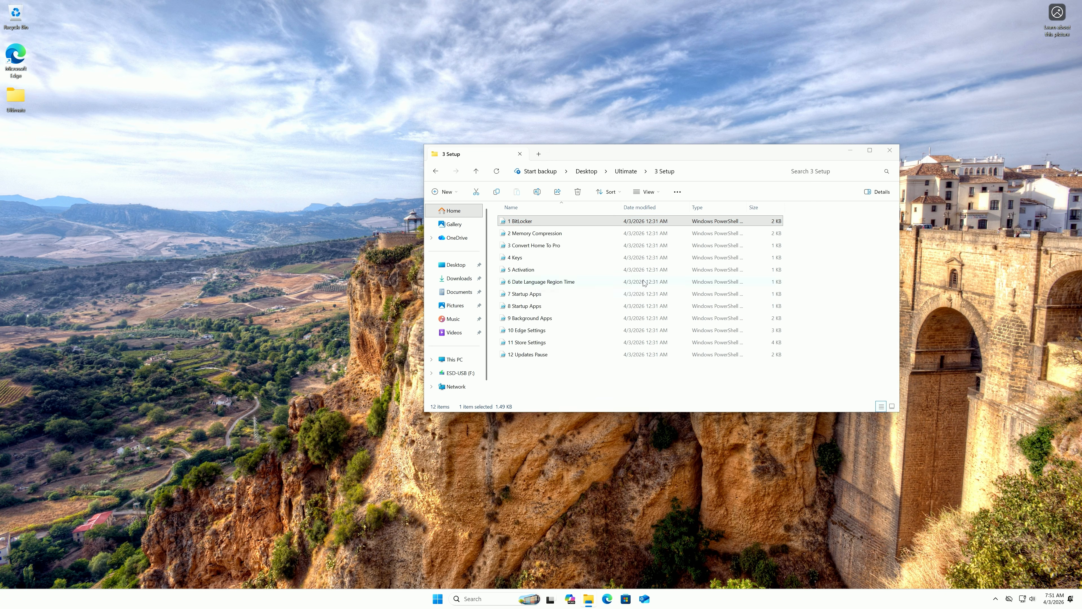
{"action": "left_click", "coordinate": [498, 394]}
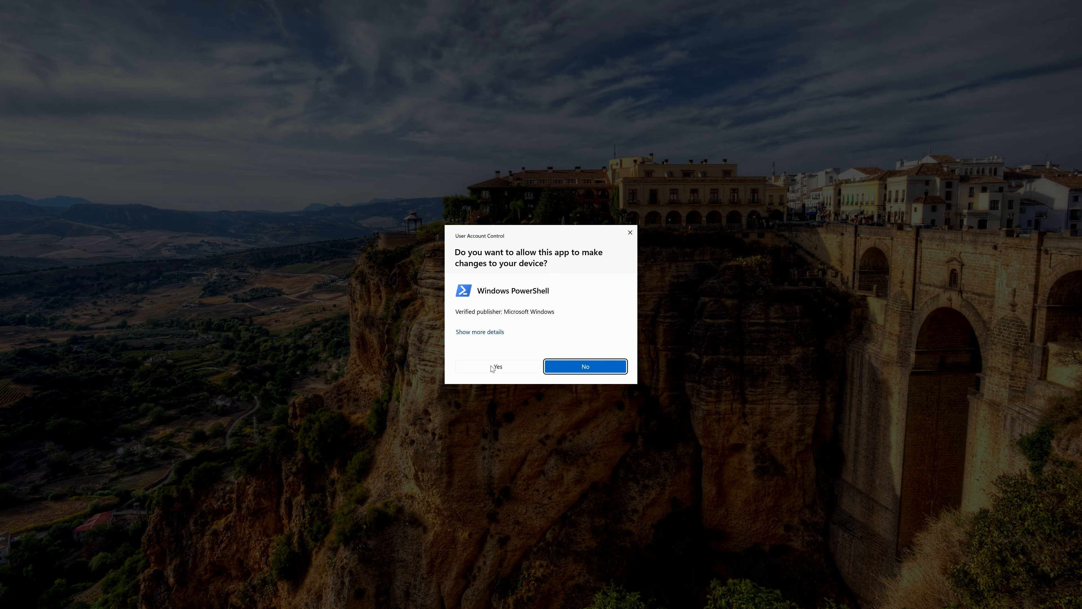
{"action": "left_click", "coordinate": [495, 367]}
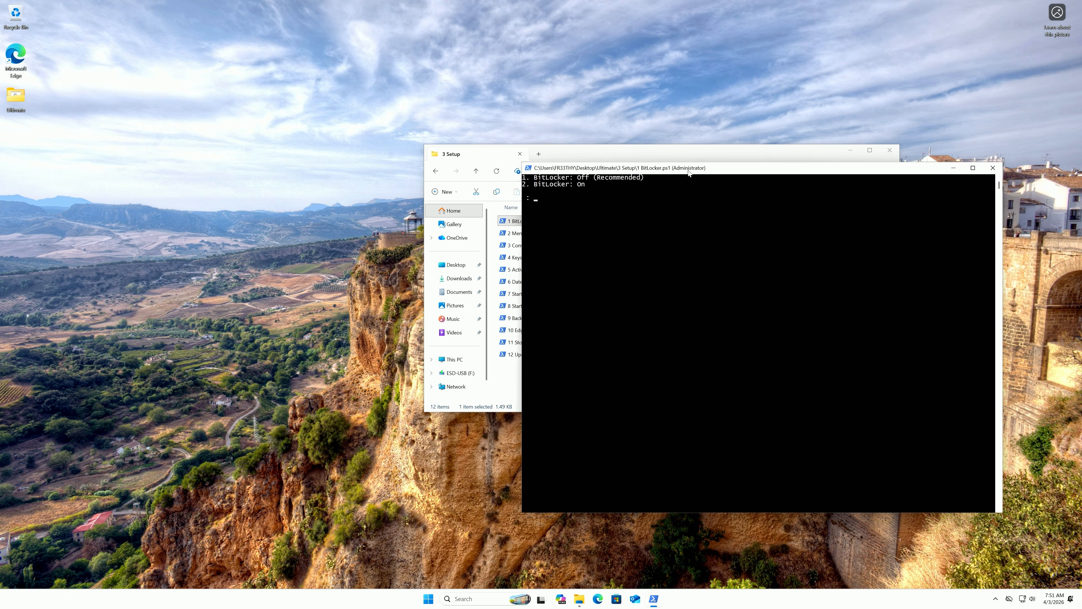
- Increase the display scale in the Windows Settings and close the Settings window
{"action": "key", "text": "super+i"}
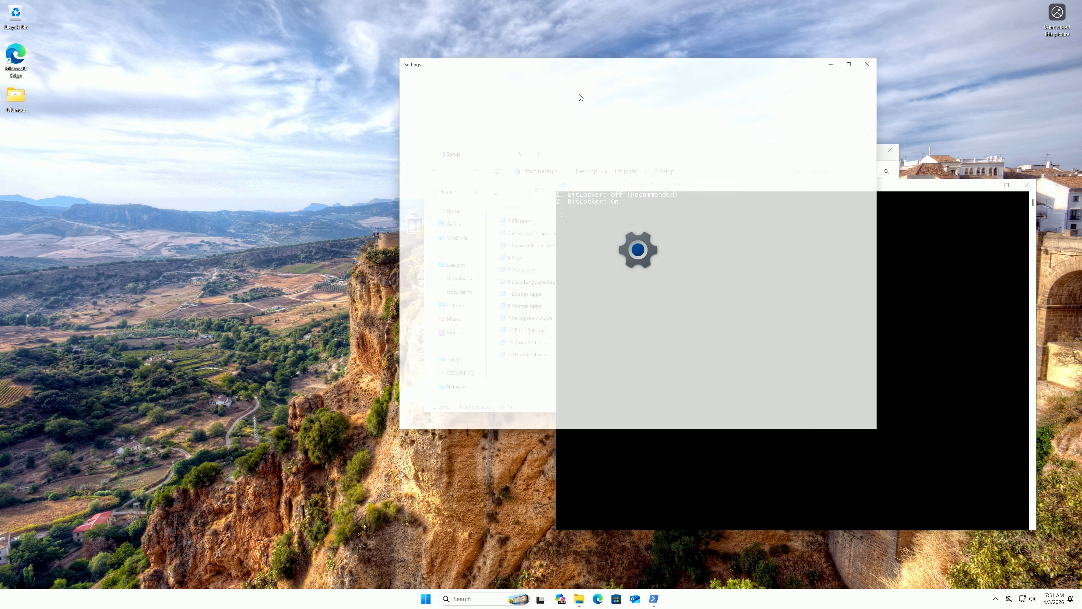
{"action": "left_click", "coordinate": [613, 170]}
{"action": "left_click", "coordinate": [824, 239]}
{"action": "left_click", "coordinate": [811, 267]}
{"action": "left_click", "coordinate": [1050, 56]}
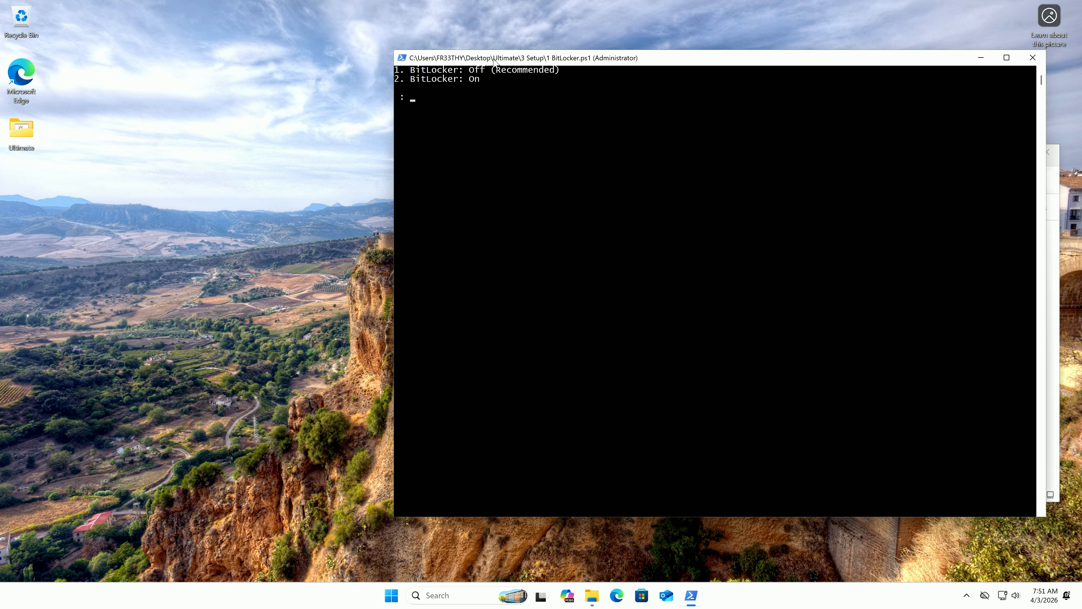
- Choose option 1 in the script to turn BitLocker off and move the BitLocker Drive Encryption window aside
{"action": "type", "text": "1"}
{"action": "key", "text": "Return"}
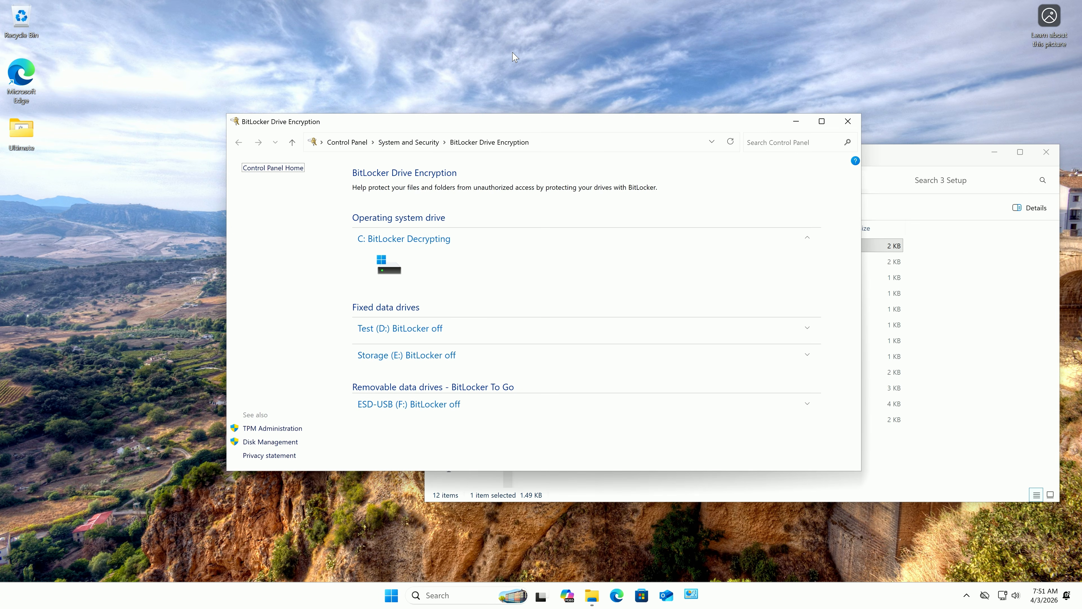
{"action": "left_click_drag", "start_coordinate": [526, 130], "coordinate": [370, 89]}
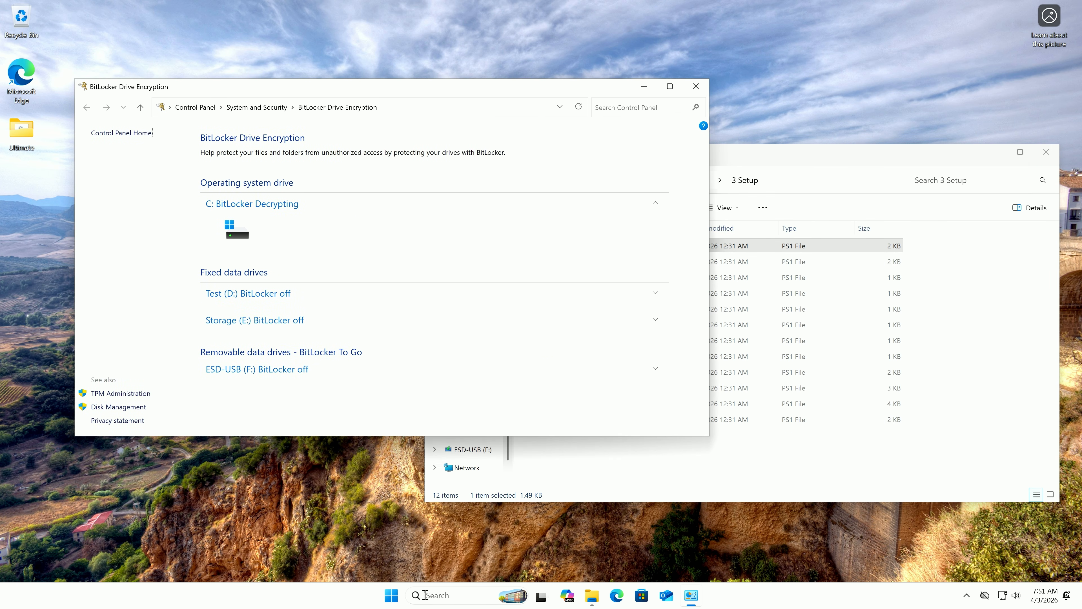
- Monitor the decryption in Task Manager with processes sorted by disk usage, then close both monitoring windows
{"action": "left_click", "coordinate": [441, 604]}
{"action": "key", "text": "ctrl+shift+Escape"}
{"action": "left_click", "coordinate": [998, 122]}
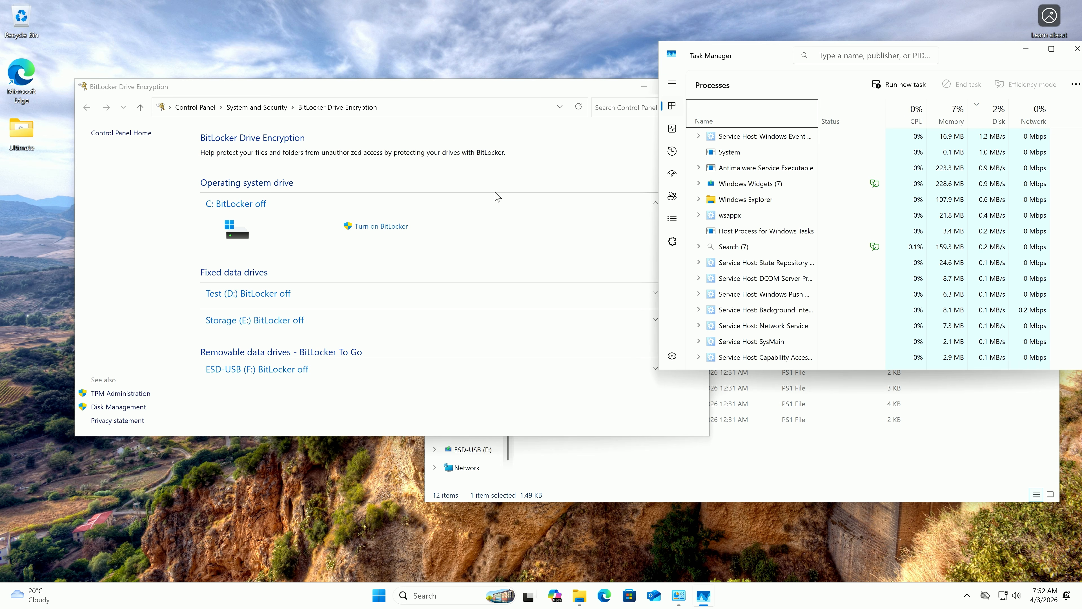
{"action": "left_click", "coordinate": [1077, 50]}
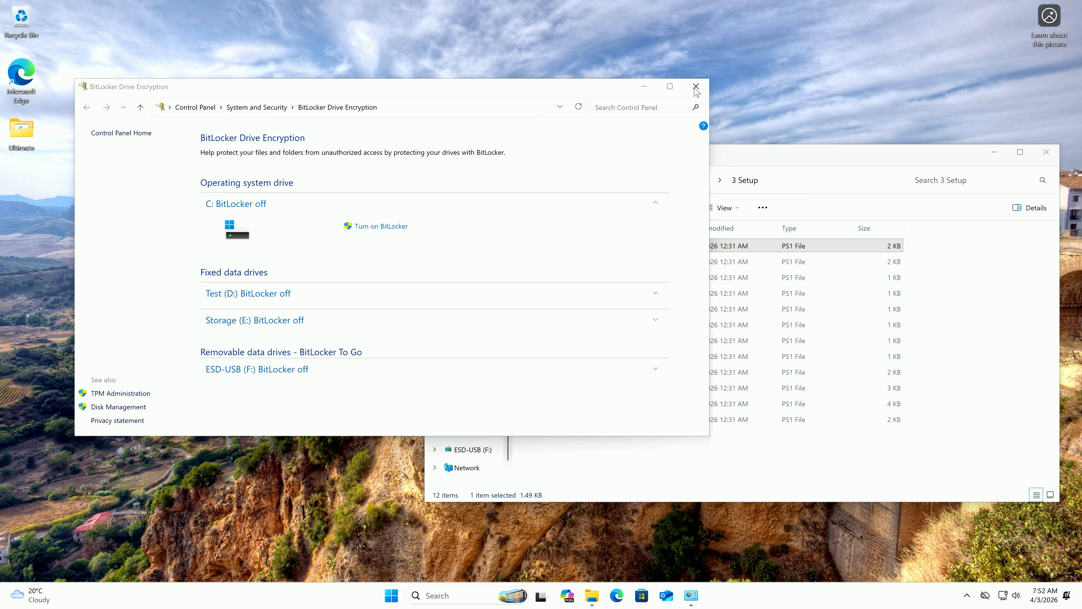
{"action": "left_click", "coordinate": [699, 86]}
- Run the 2 Memory Compression script from the 3 Setup folder with administrator permission
{"action": "left_click", "coordinate": [597, 263]}
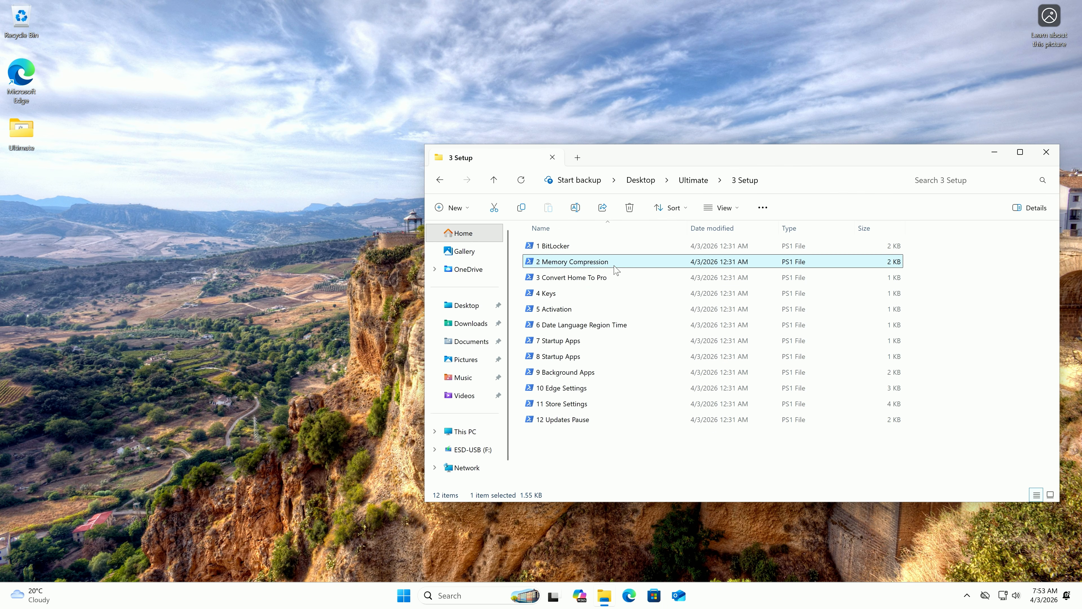
{"action": "double_click", "coordinate": [597, 263]}
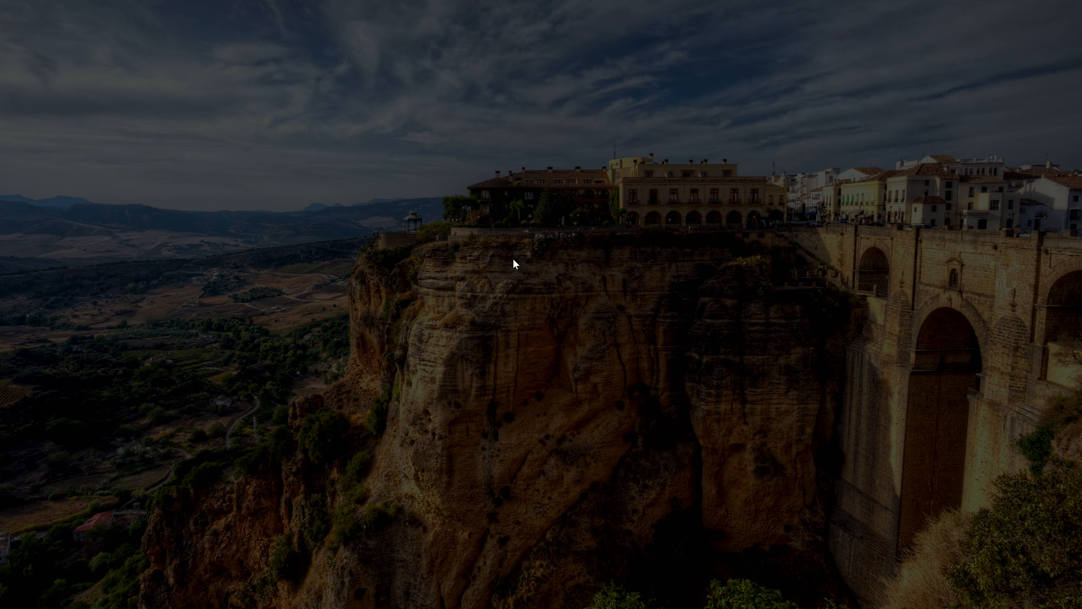
{"action": "left_click", "coordinate": [474, 387]}
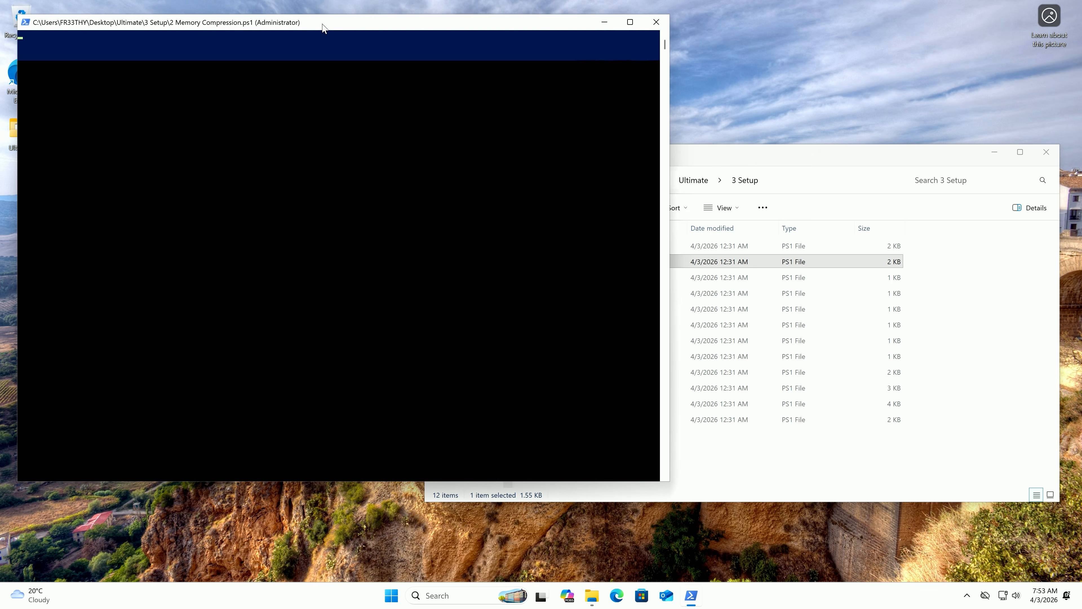
{"action": "left_click_drag", "start_coordinate": [323, 27], "coordinate": [742, 89]}
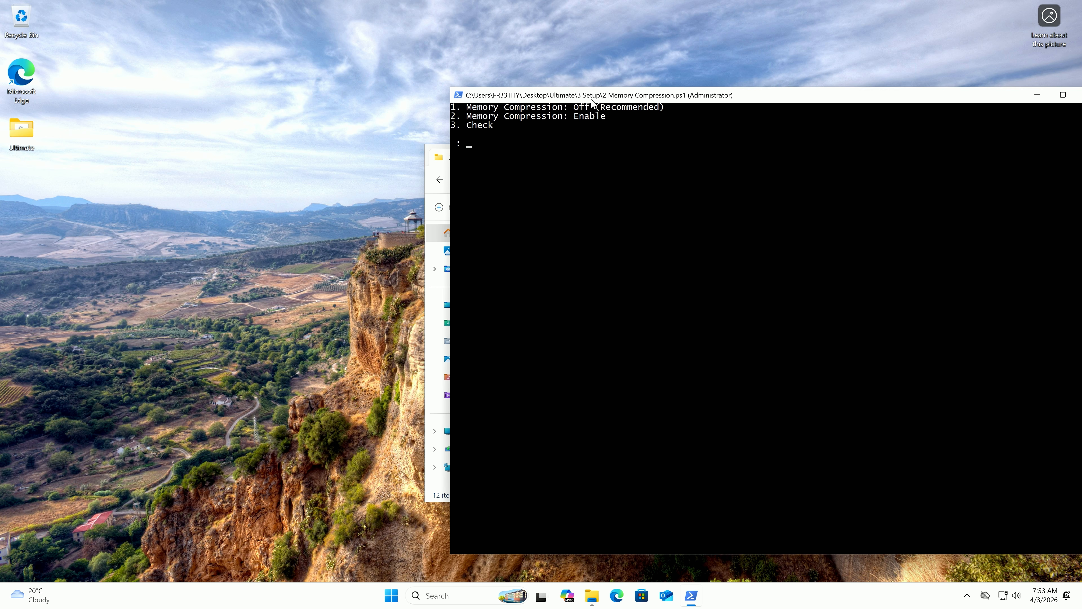
- Run the script's Check option 3, examine the MemoryCompression line and exit the script
{"action": "type", "text": "3"}
{"action": "key", "text": "Return"}
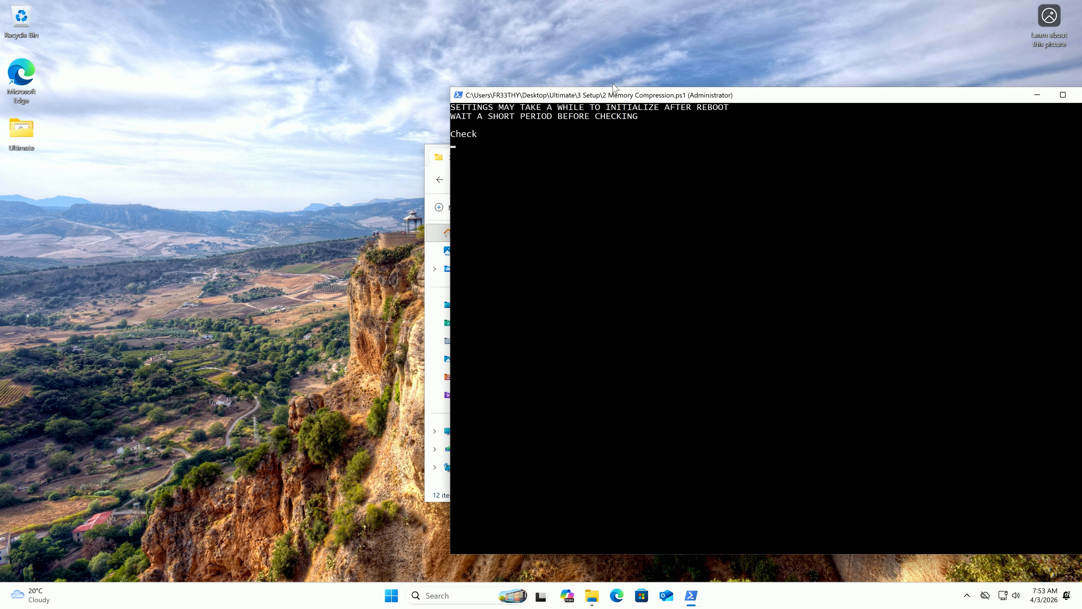
{"action": "left_click_drag", "start_coordinate": [640, 189], "coordinate": [456, 188]}
{"action": "left_click", "coordinate": [507, 188]}
{"action": "left_click_drag", "start_coordinate": [639, 188], "coordinate": [451, 182]}
{"action": "left_click", "coordinate": [650, 190]}
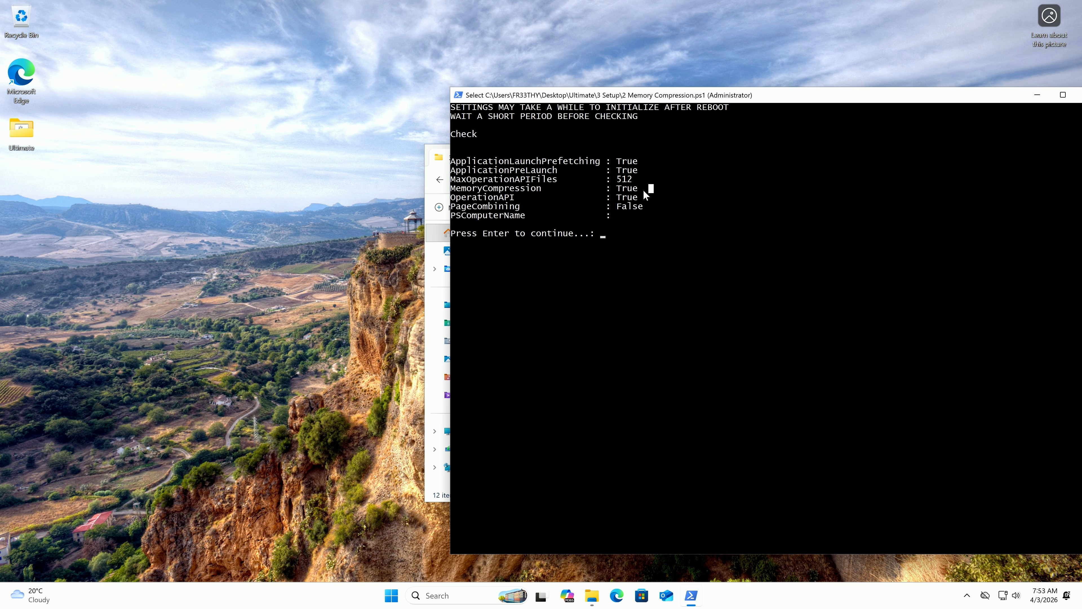
{"action": "key", "text": "Return"}
{"action": "key", "text": "Return"}
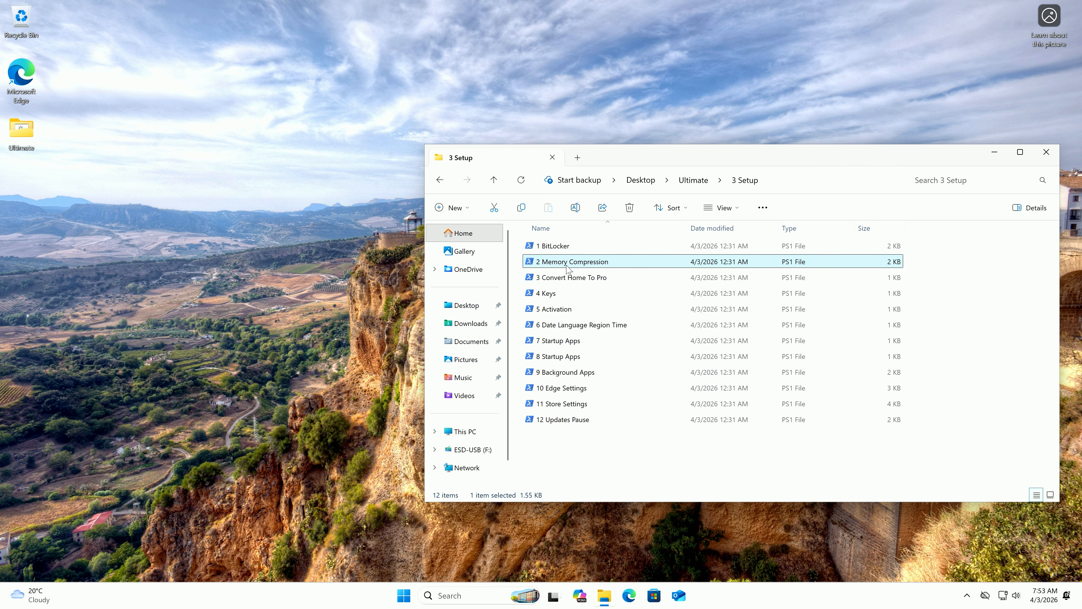
- Rerun the 2 Memory Compression script, choose option 1 to turn memory compression off and exit
{"action": "double_click", "coordinate": [571, 263]}
{"action": "left_click_drag", "start_coordinate": [293, 93], "coordinate": [790, 113]}
{"action": "type", "text": "1"}
{"action": "key", "text": "Return"}
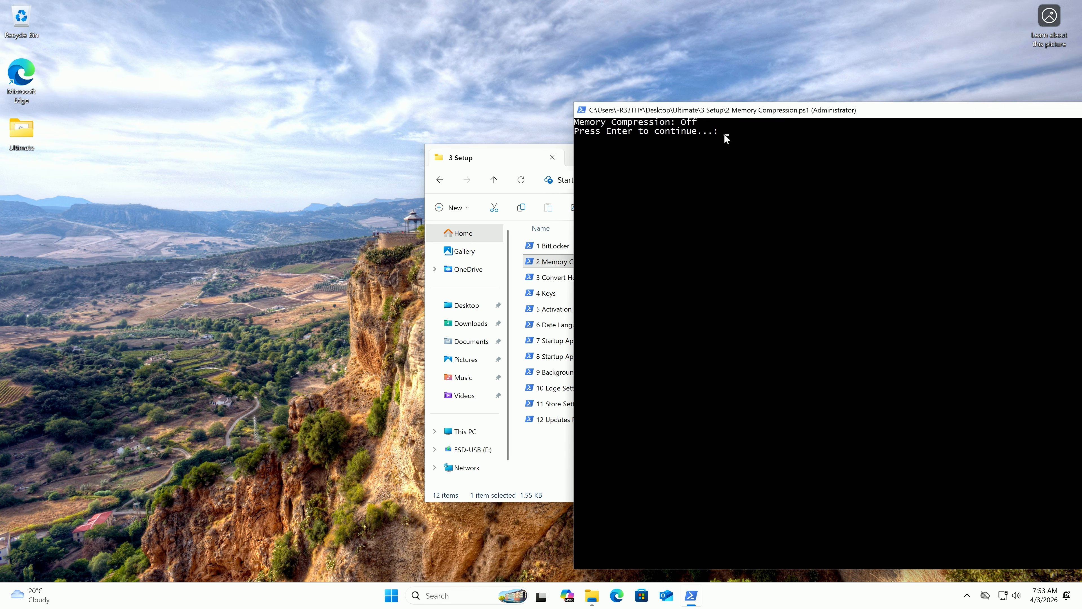
{"action": "key", "text": "Return"}
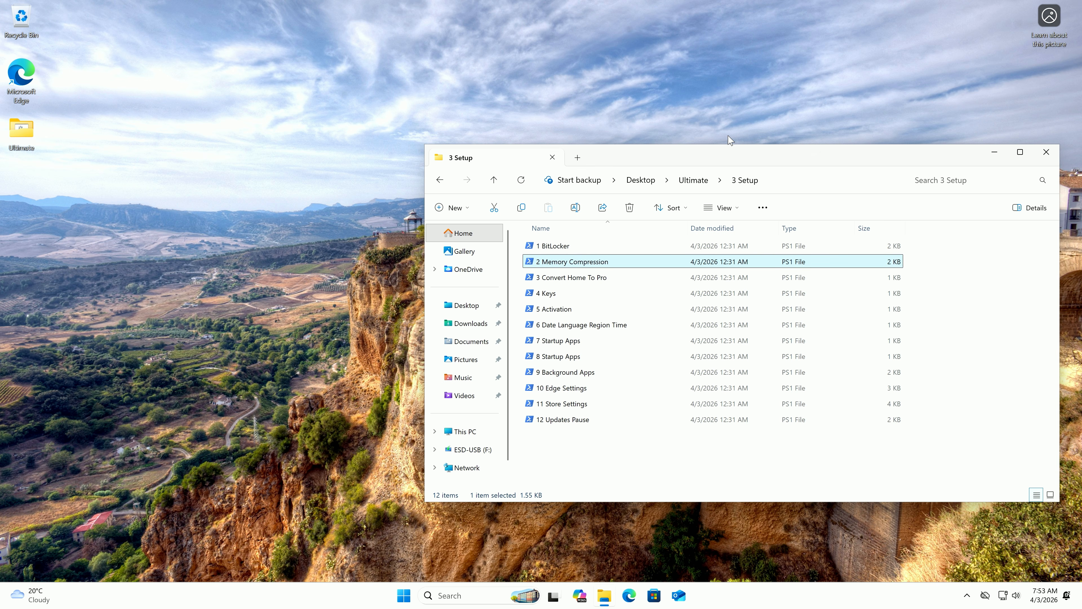
- Rerun the 2 Memory Compression script with administrator permission and choose its Check option 3
{"action": "double_click", "coordinate": [576, 264]}
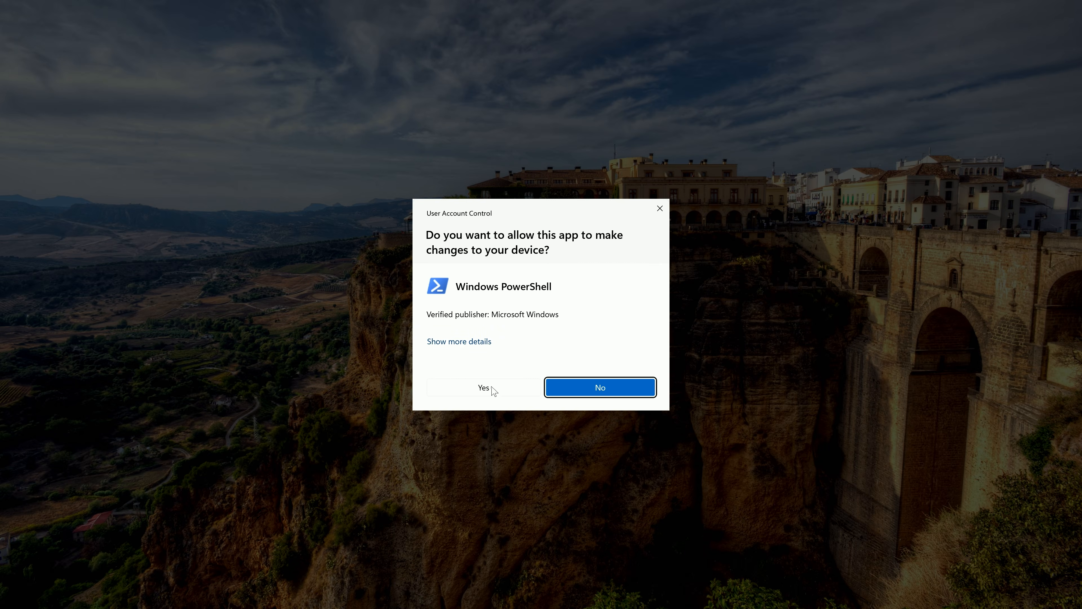
{"action": "left_click", "coordinate": [484, 387]}
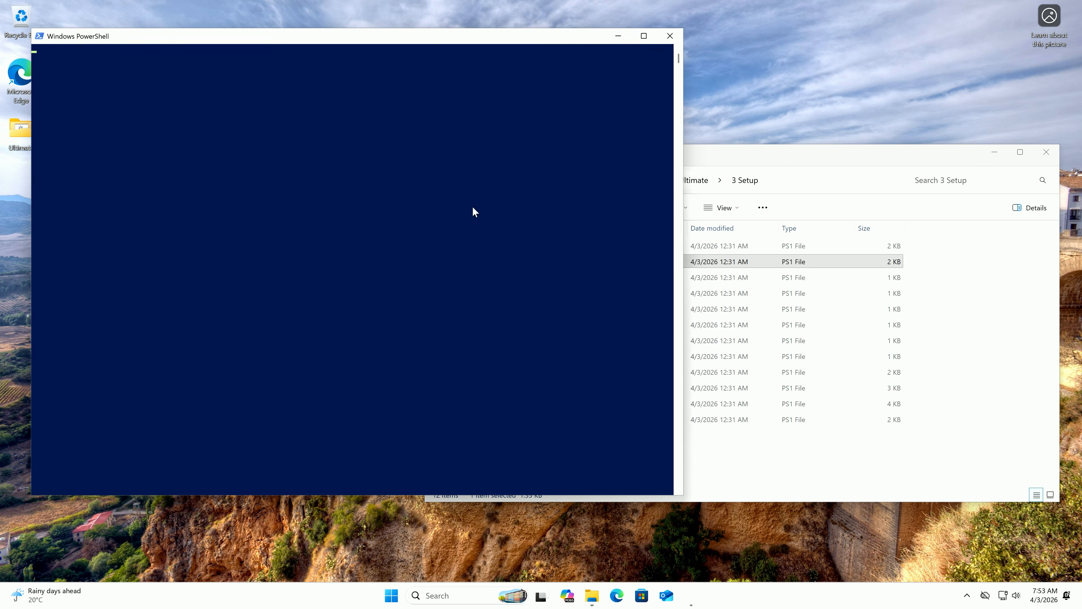
{"action": "type", "text": "3"}
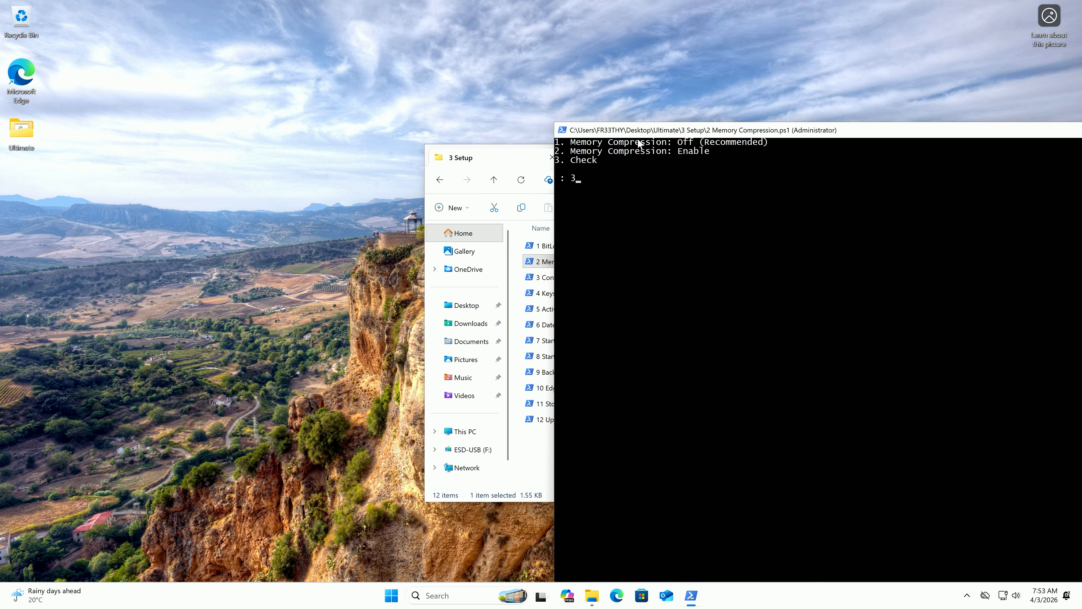
{"action": "key", "text": "Return"}
- Examine the MemoryCompression line in the check output and close the script window
{"action": "left_click_drag", "start_coordinate": [750, 224], "coordinate": [555, 224]}
{"action": "left_click", "coordinate": [755, 224]}
{"action": "left_click_drag", "start_coordinate": [750, 224], "coordinate": [554, 225]}
{"action": "left_click", "coordinate": [778, 223]}
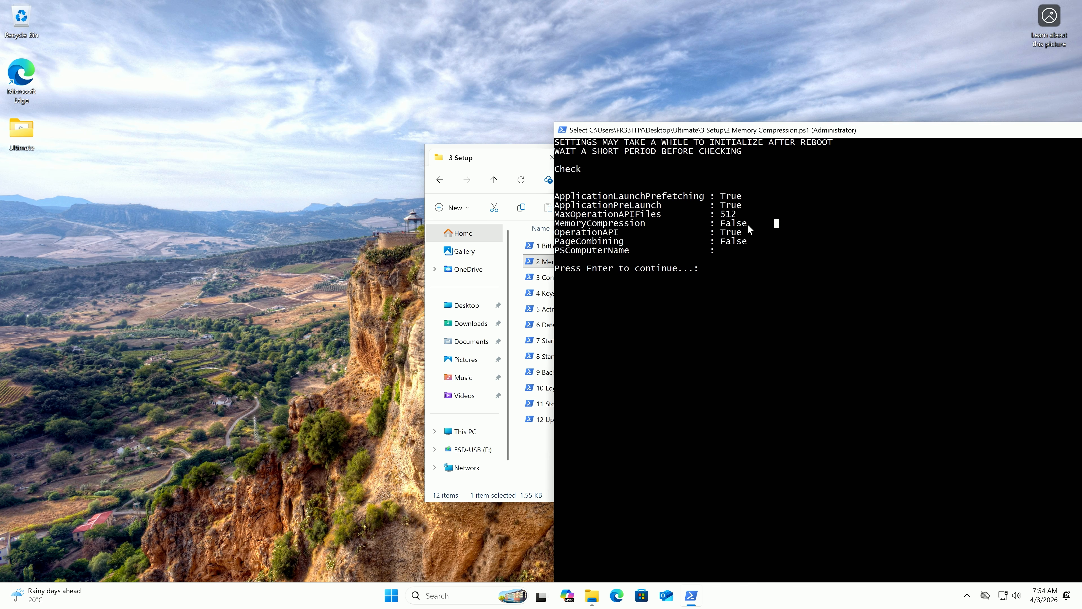
{"action": "left_click_drag", "start_coordinate": [747, 225], "coordinate": [552, 226]}
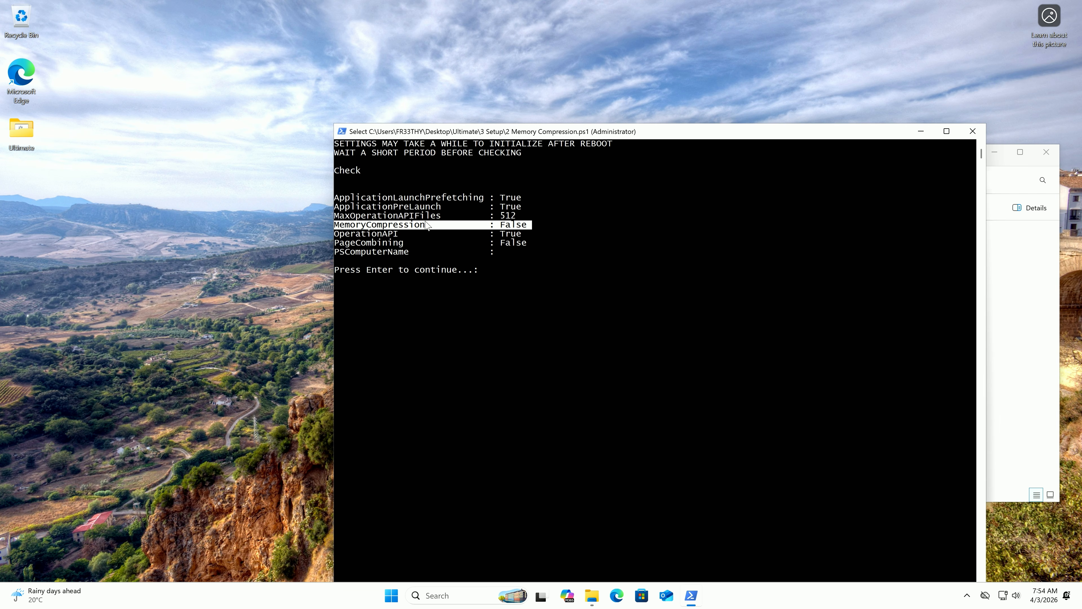
{"action": "left_click", "coordinate": [973, 131]}
{"action": "left_click", "coordinate": [837, 64]}
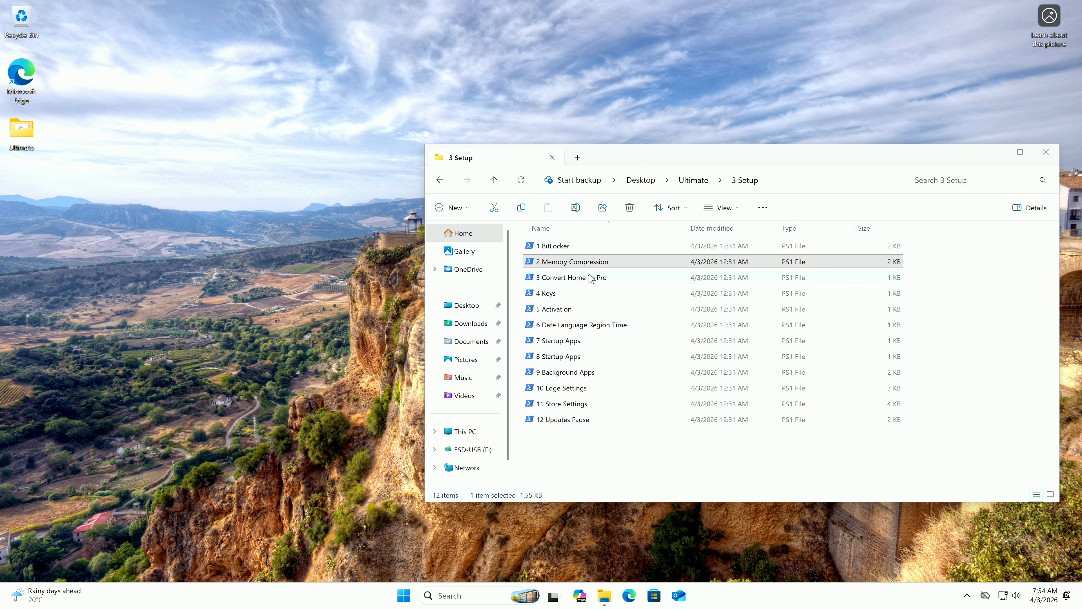
- Open the System About page in Settings and check the Windows edition under Windows specifications
{"action": "left_click", "coordinate": [590, 278]}
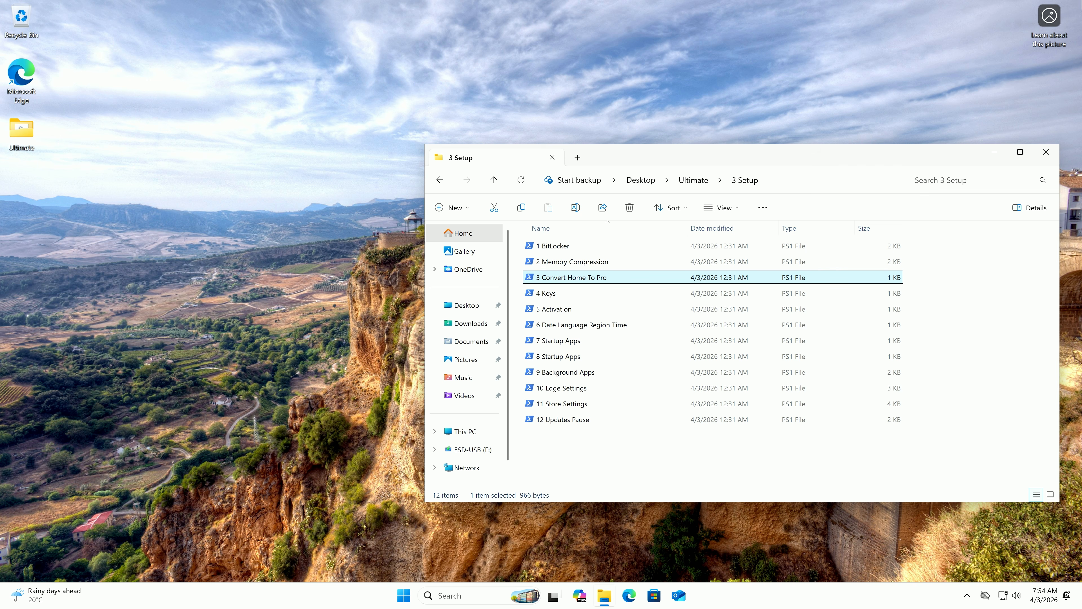
{"action": "left_click", "coordinate": [337, 269]}
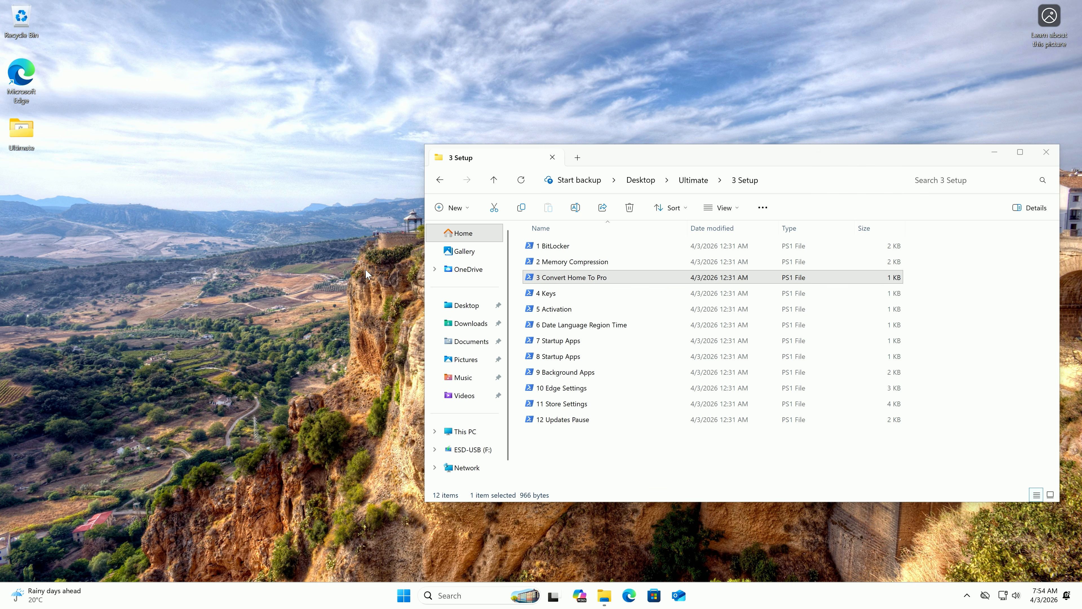
{"action": "key", "text": "super+i"}
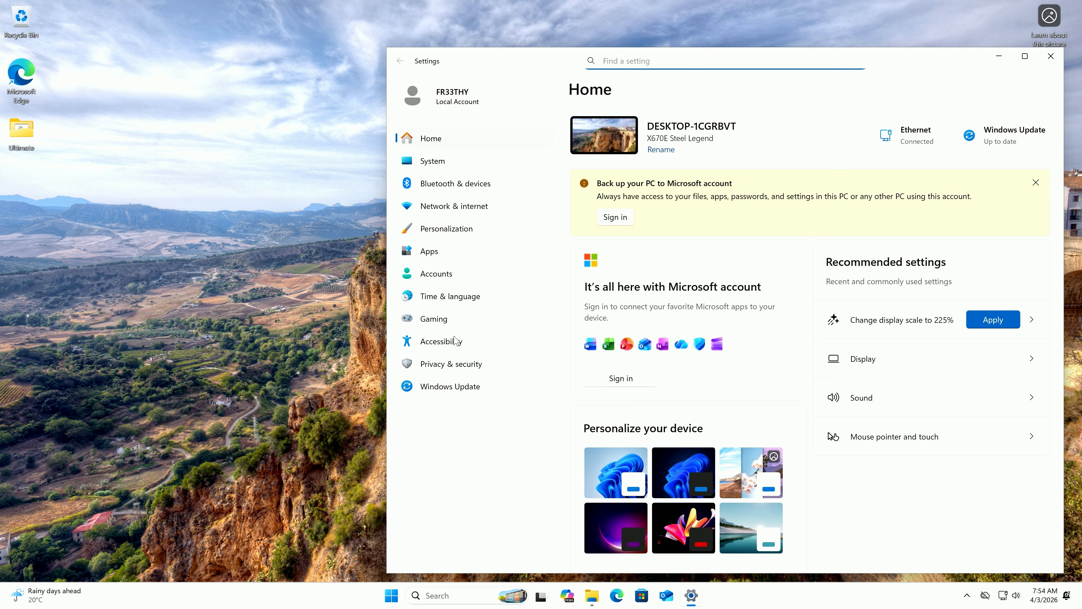
{"action": "left_click", "coordinate": [443, 161]}
{"action": "scroll", "coordinate": [684, 400], "scroll_direction": "down", "scroll_amount": 5}
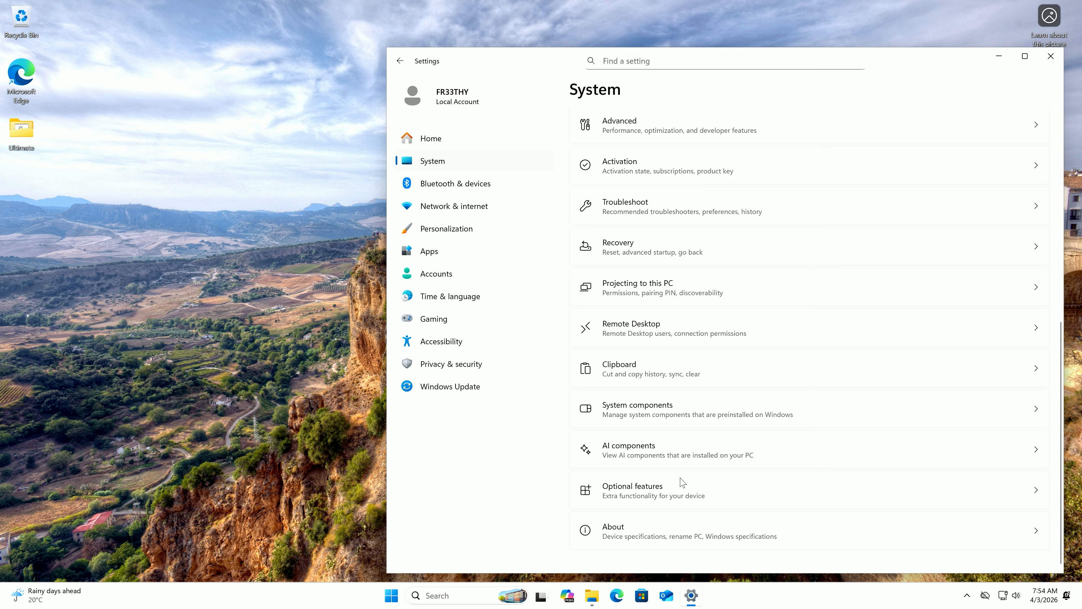
{"action": "left_click", "coordinate": [648, 536]}
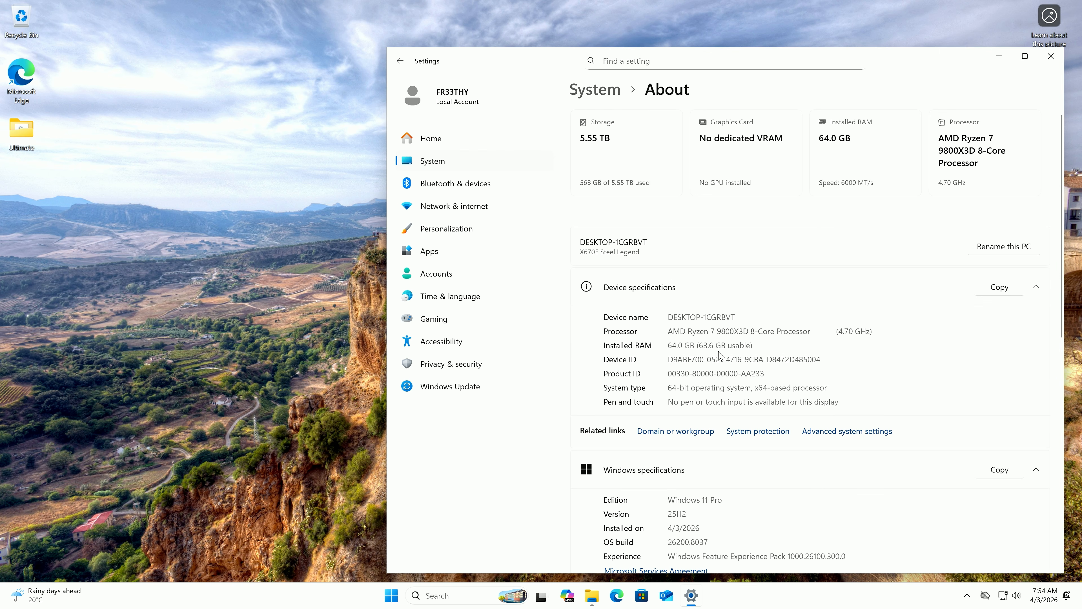
{"action": "scroll", "coordinate": [753, 356], "scroll_direction": "down", "scroll_amount": 2}
{"action": "left_click_drag", "start_coordinate": [722, 430], "coordinate": [668, 426]}
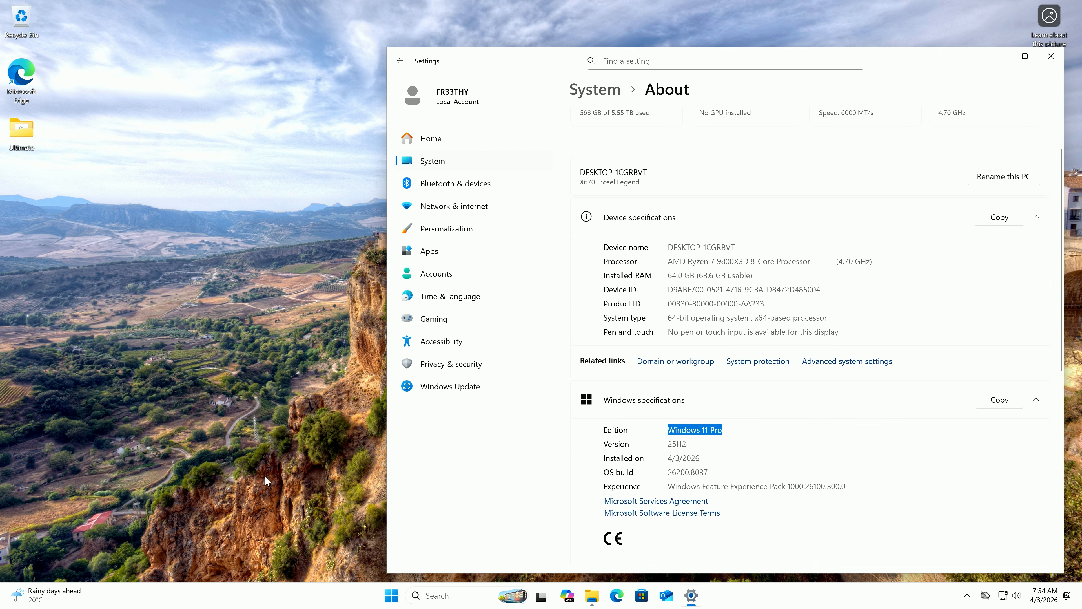
- Run winver to view the About Windows information, then close it and Settings
{"action": "key", "text": "super+r"}
{"action": "left_click_drag", "start_coordinate": [127, 456], "coordinate": [715, 330]}
{"action": "type", "text": "winver"}
{"action": "key", "text": "Return"}
{"action": "left_click_drag", "start_coordinate": [184, 26], "coordinate": [704, 168]}
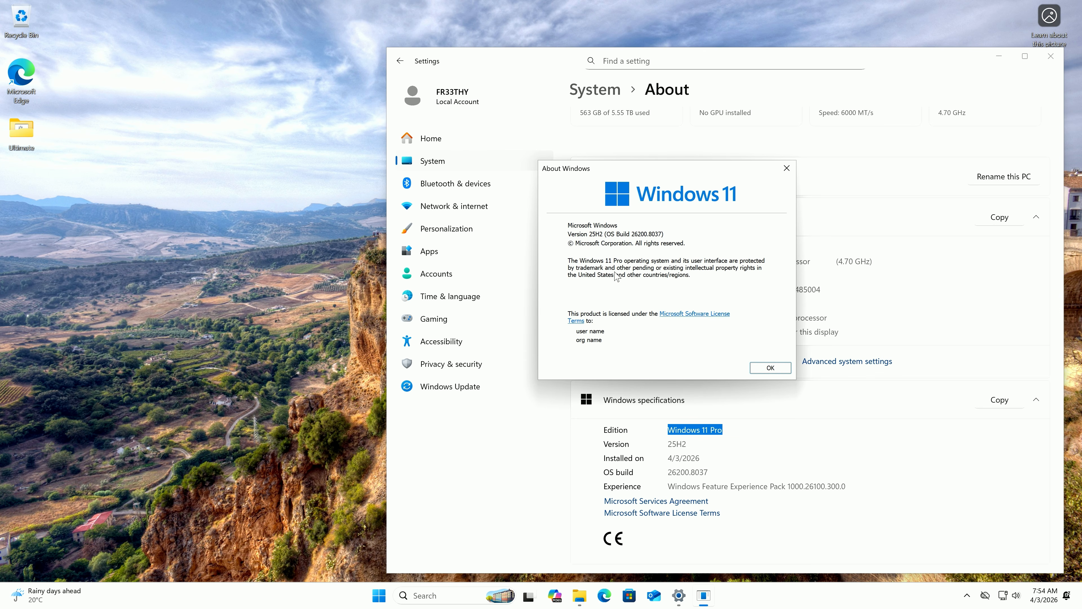
{"action": "left_click", "coordinate": [786, 168]}
{"action": "left_click", "coordinate": [1051, 56]}
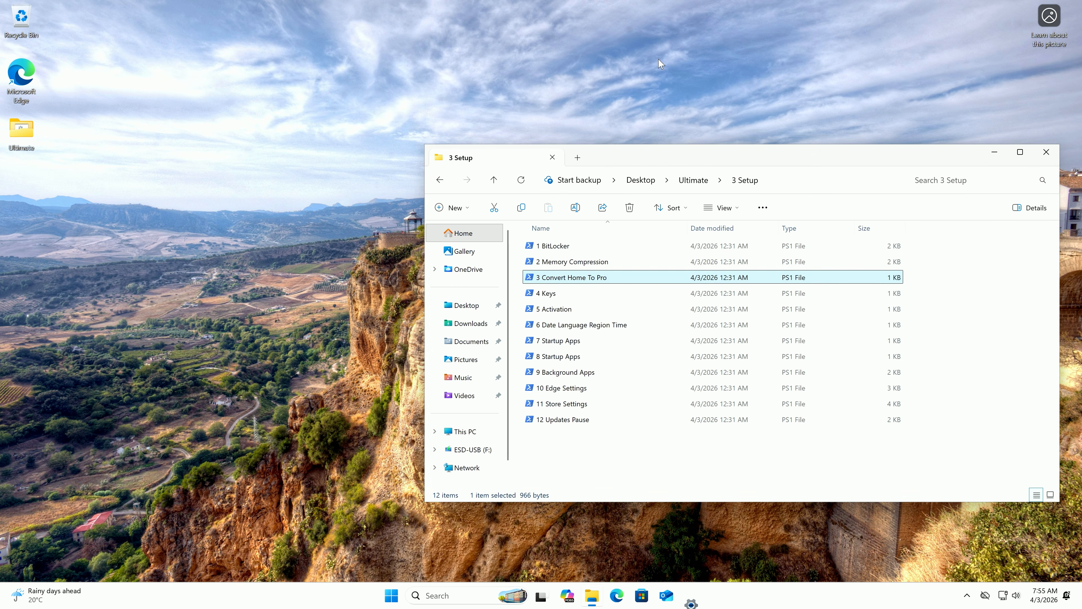
- Run the 3 Convert Home To Pro script and paste the copied product key into the product key field
{"action": "double_click", "coordinate": [599, 278]}
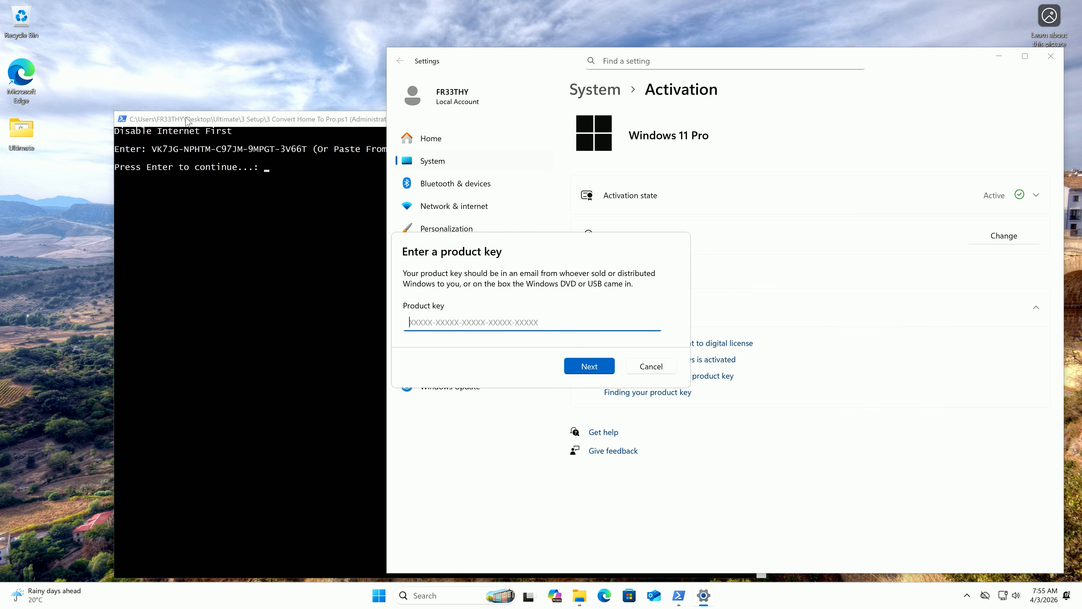
{"action": "left_click", "coordinate": [203, 125]}
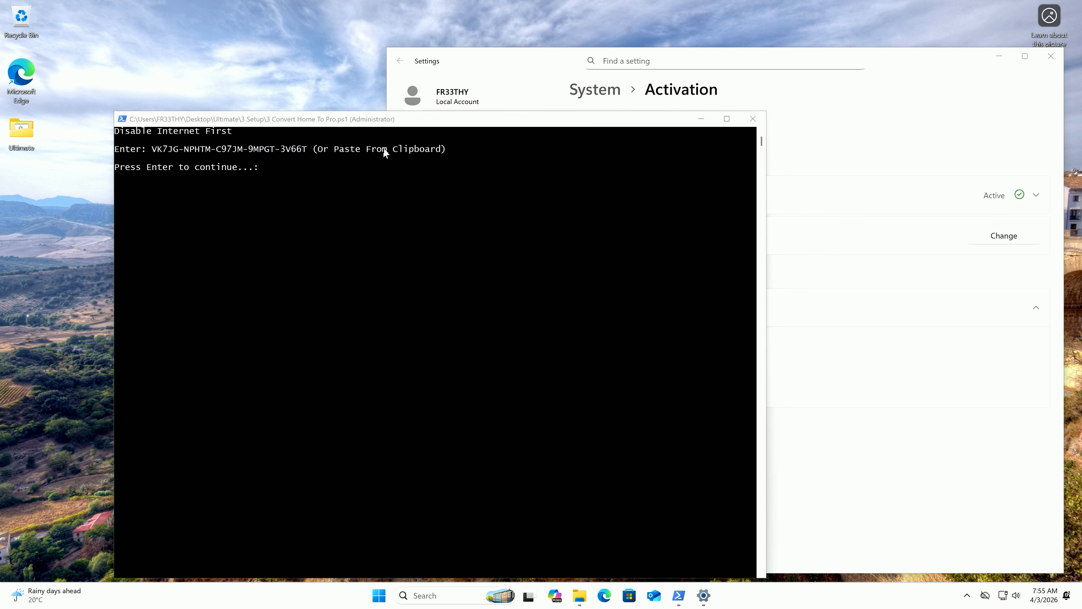
{"action": "left_click", "coordinate": [508, 61]}
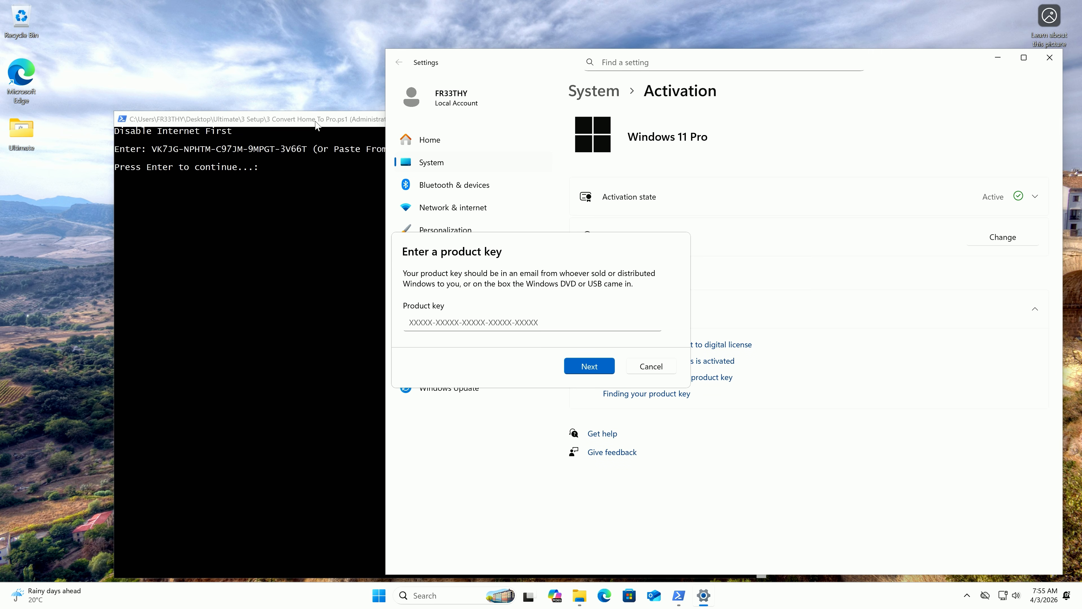
{"action": "left_click", "coordinate": [466, 324]}
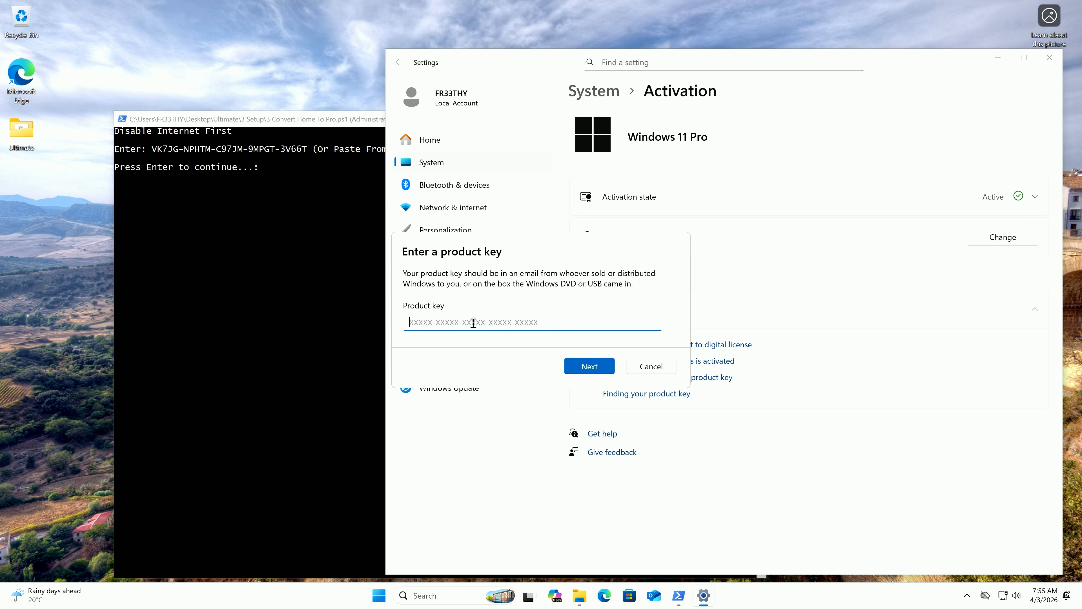
{"action": "key", "text": "ctrl+v"}
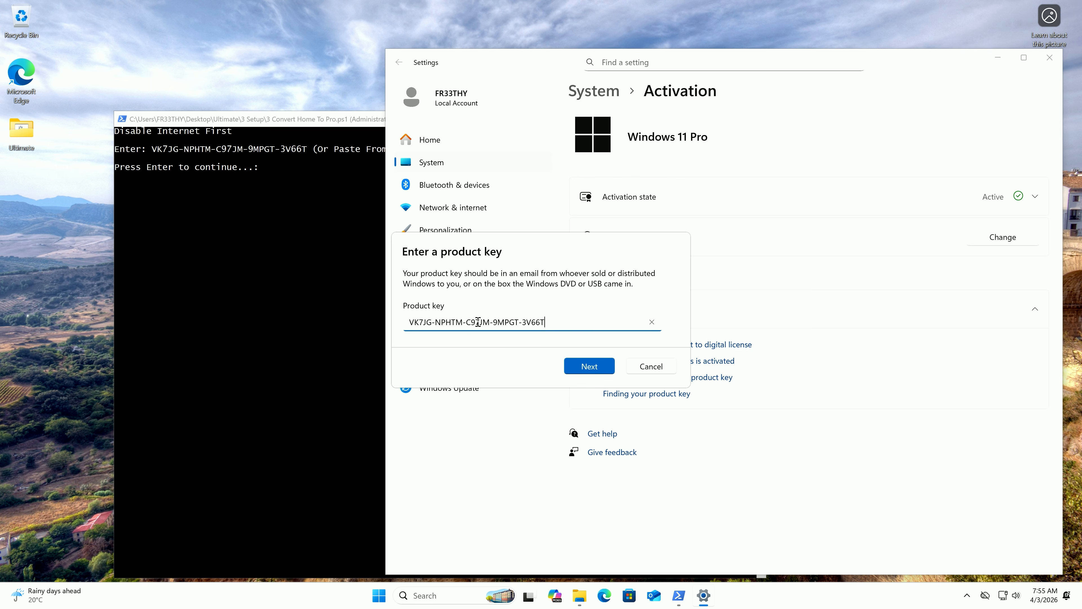
- Clear the product key field and paste the product key from the clipboard again
{"action": "left_click_drag", "start_coordinate": [555, 322], "coordinate": [362, 252]}
{"action": "key", "text": "super+c"}
{"action": "key", "text": "BackSpace"}
{"action": "left_click", "coordinate": [387, 159]}
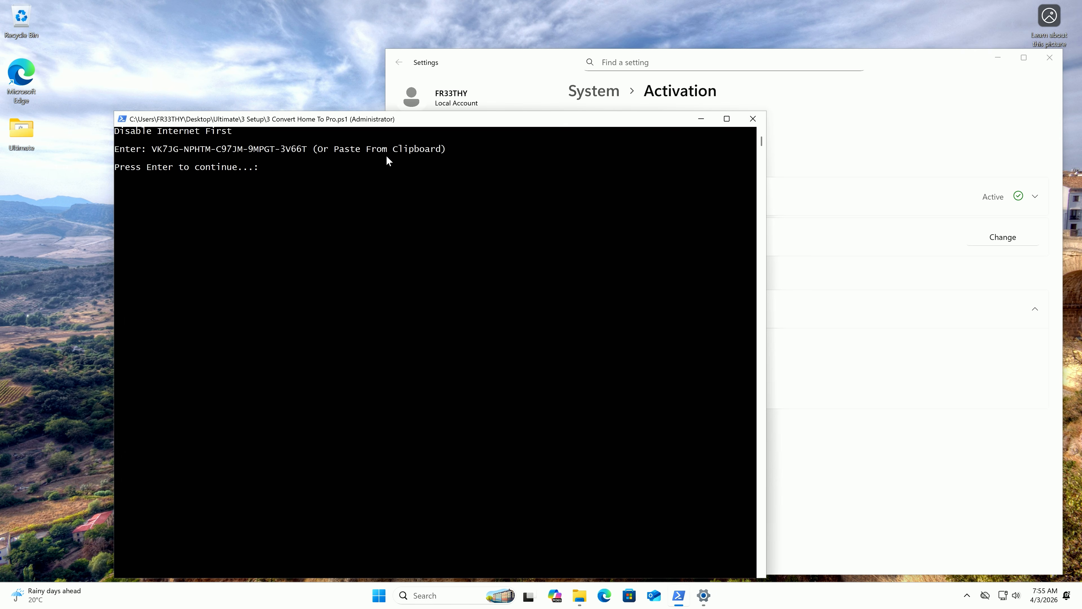
{"action": "left_click", "coordinate": [512, 88]}
{"action": "right_click", "coordinate": [488, 326]}
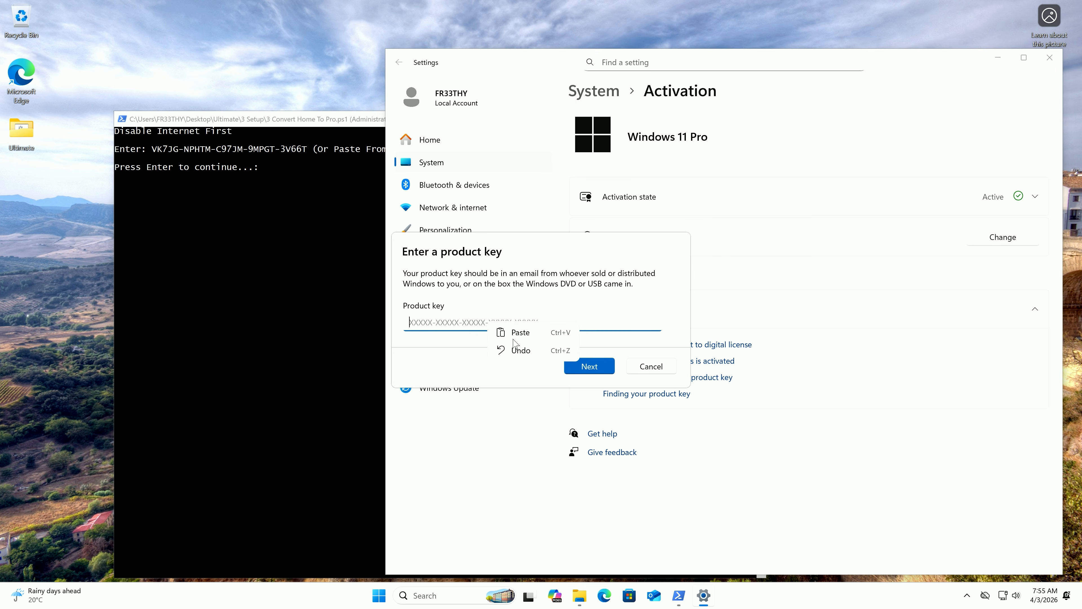
{"action": "left_click", "coordinate": [517, 334]}
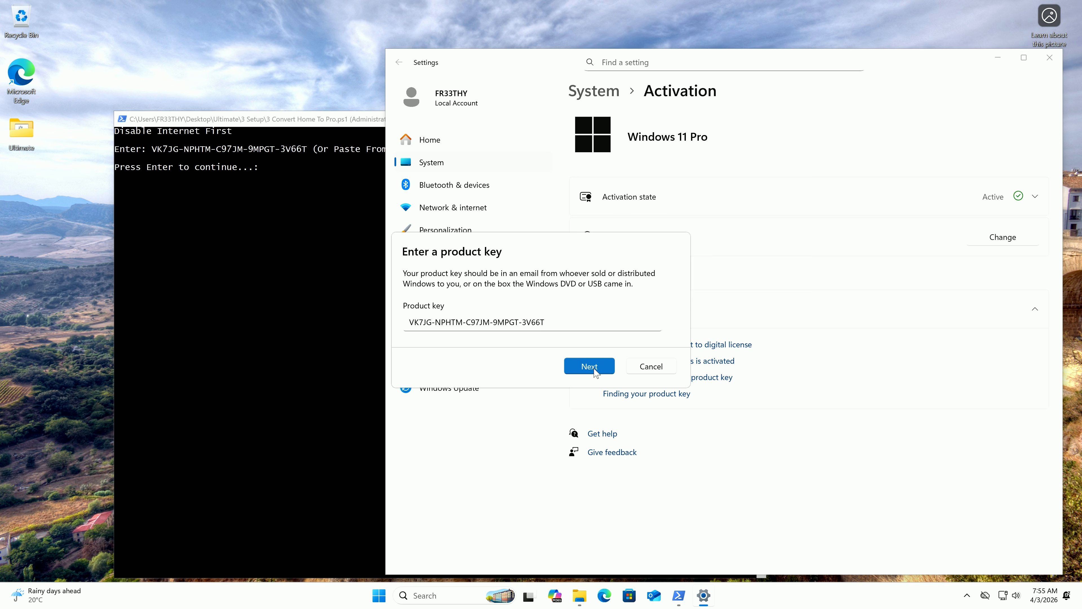
- Cancel the product key entry and close both Settings and the Convert Home To Pro script window
{"action": "left_click", "coordinate": [651, 368]}
{"action": "left_click", "coordinate": [1059, 63]}
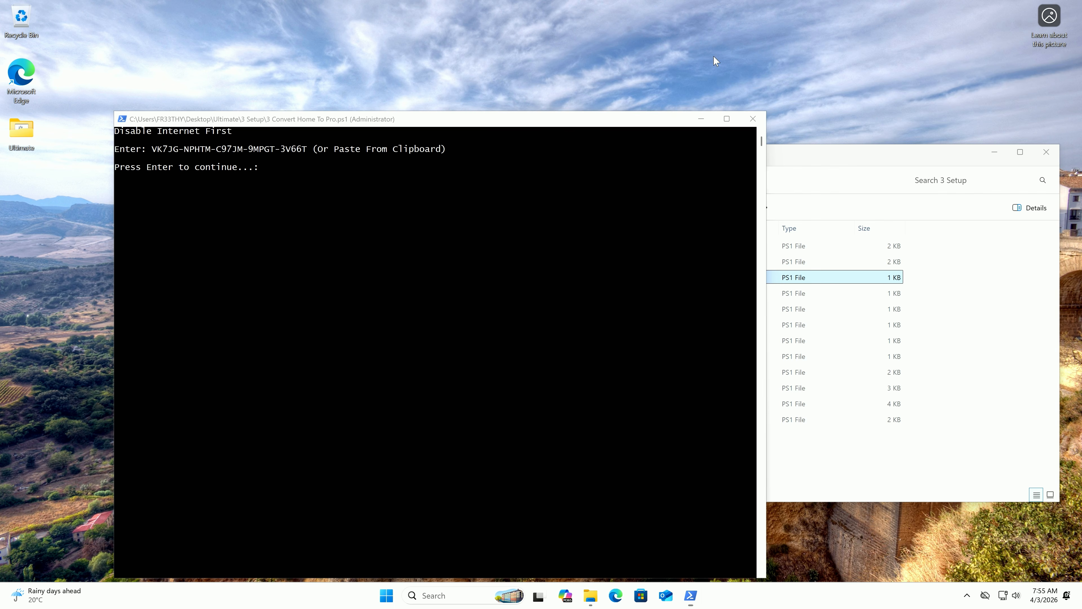
{"action": "left_click", "coordinate": [756, 119]}
- Run the 5 Activation script, expand the activation state details to check them and close Settings
{"action": "left_click", "coordinate": [568, 295]}
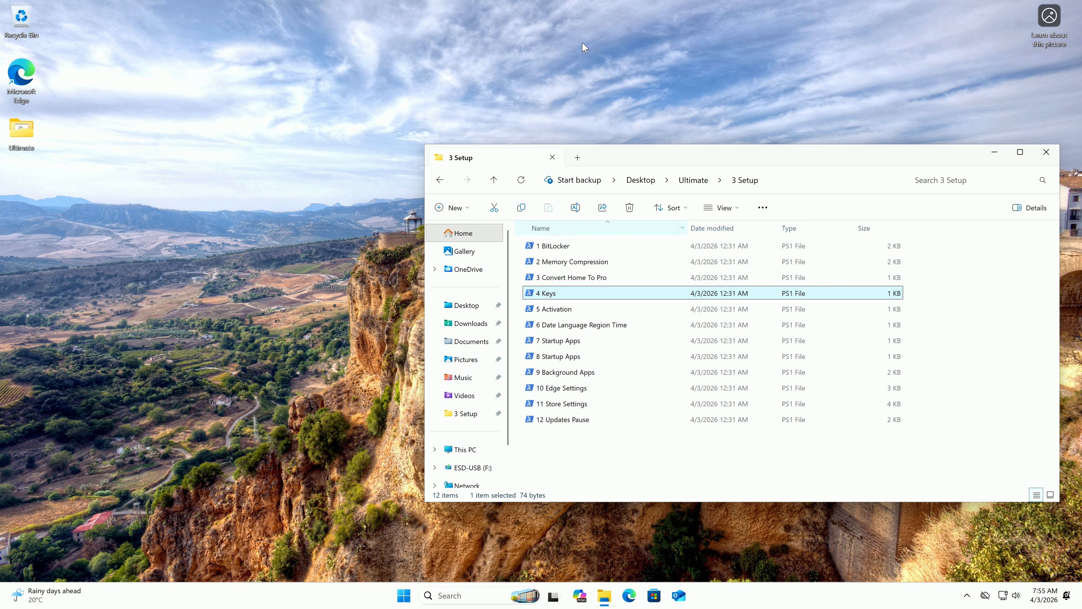
{"action": "left_click", "coordinate": [232, 376]}
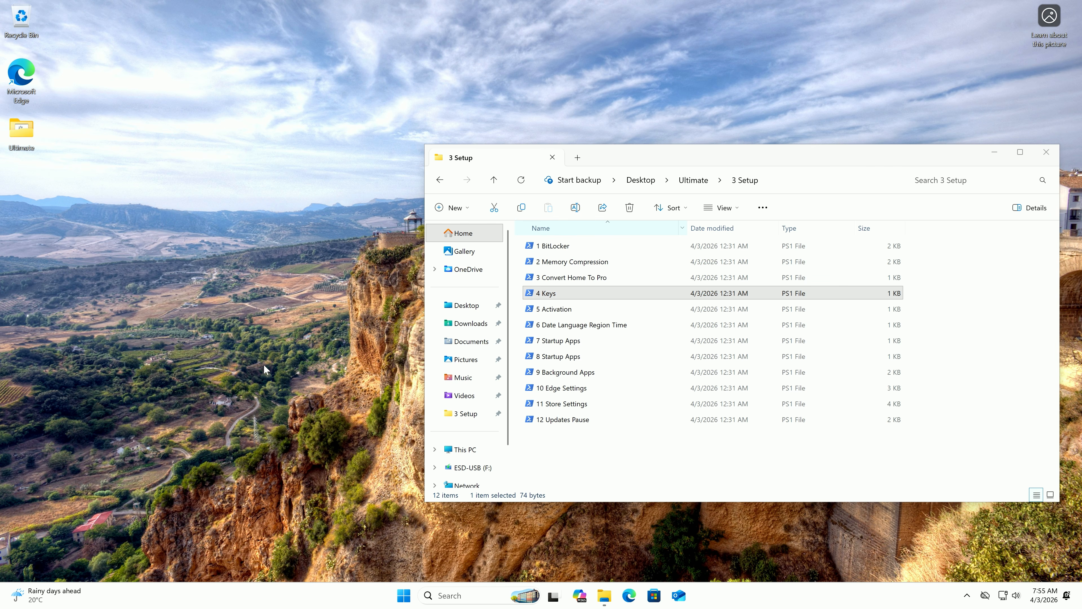
{"action": "left_click", "coordinate": [572, 310]}
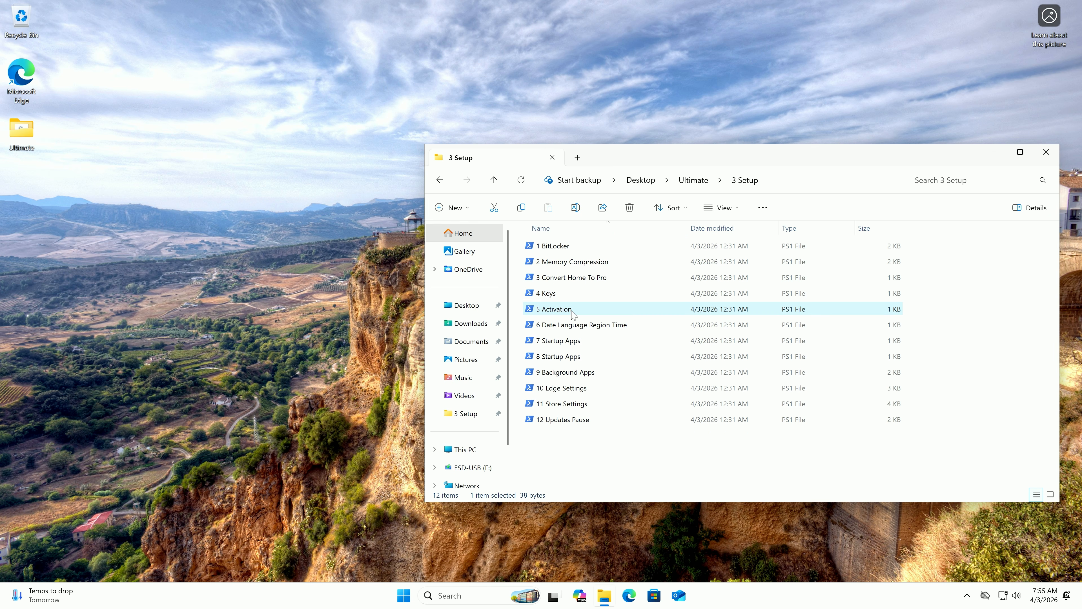
{"action": "double_click", "coordinate": [572, 309]}
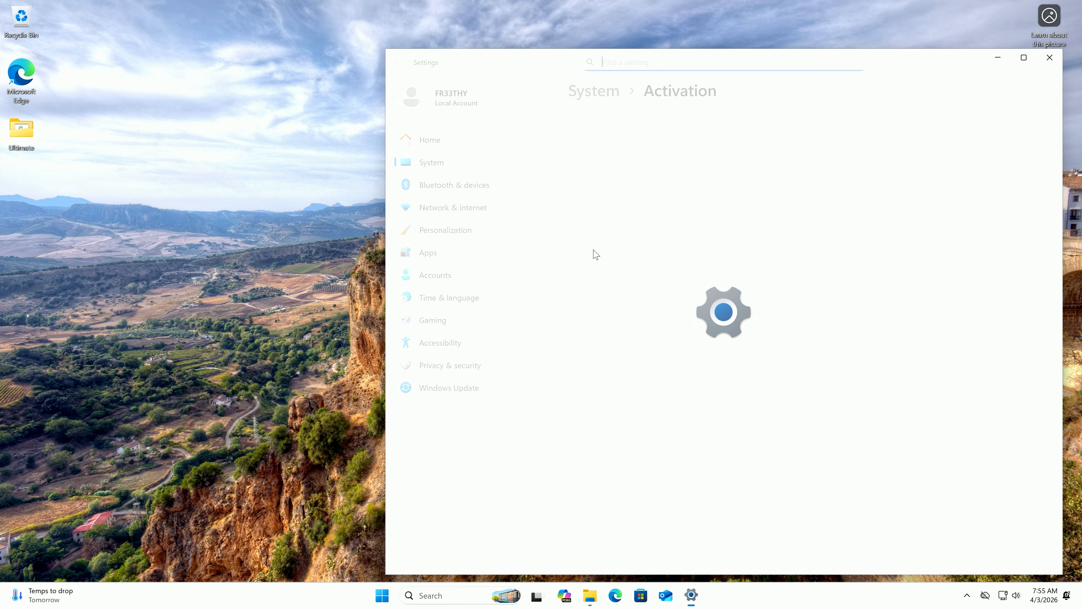
{"action": "left_click", "coordinate": [1039, 197]}
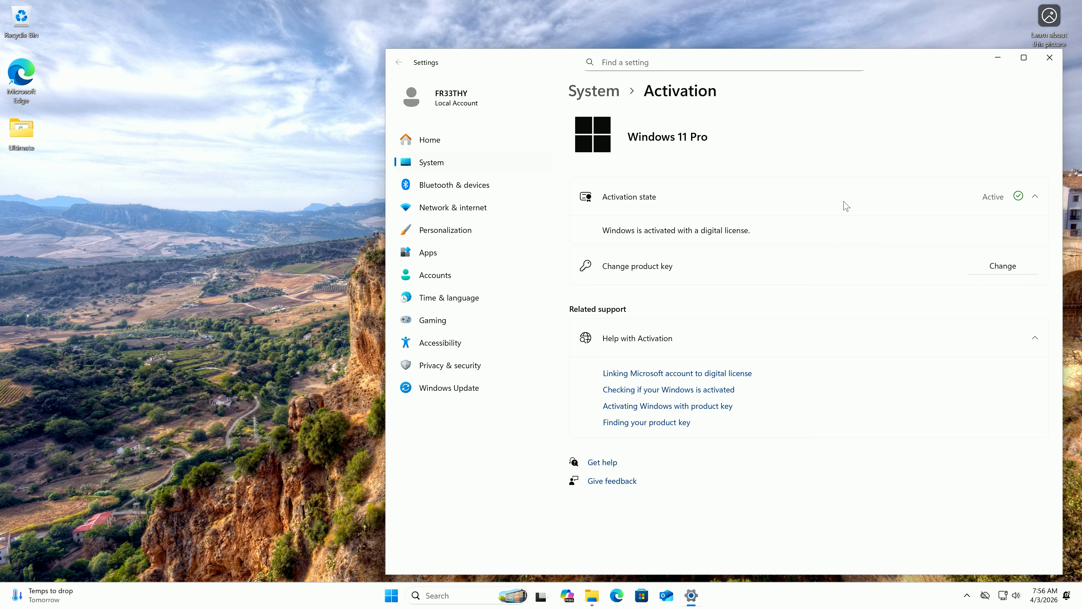
{"action": "left_click", "coordinate": [1049, 58]}
- Run the 6 Date Language Region Time script from the 3 Setup folder to open the date and time settings
{"action": "left_click", "coordinate": [587, 278]}
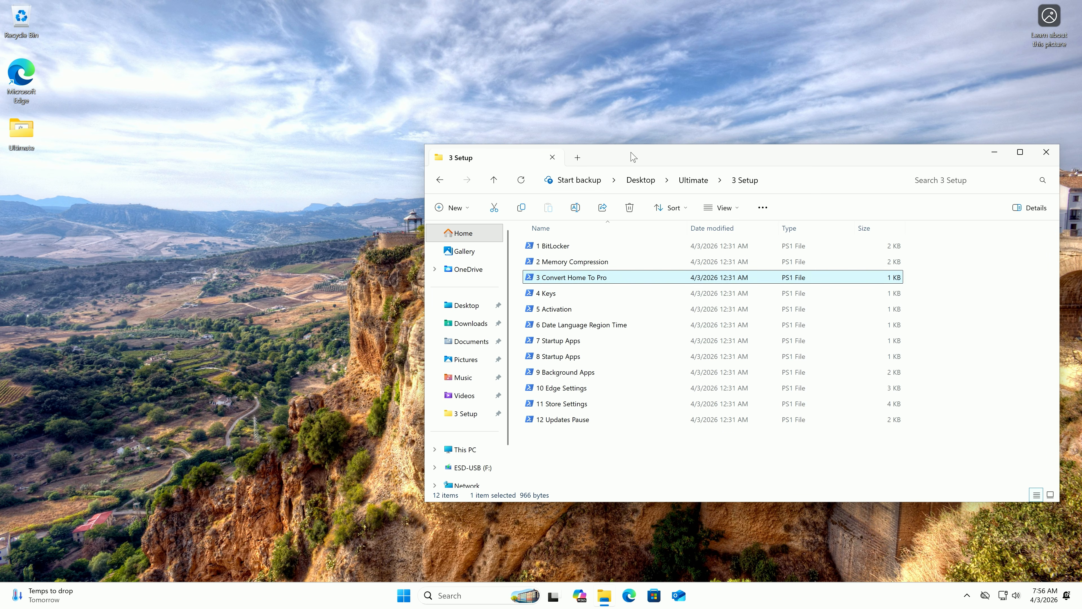
{"action": "left_click", "coordinate": [557, 294]}
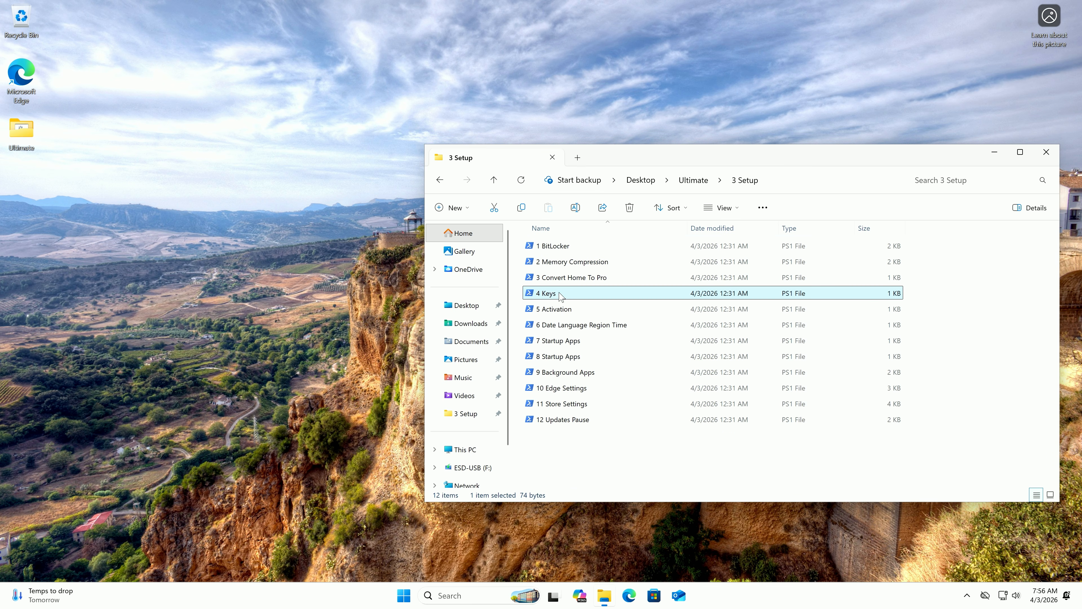
{"action": "left_click", "coordinate": [614, 326]}
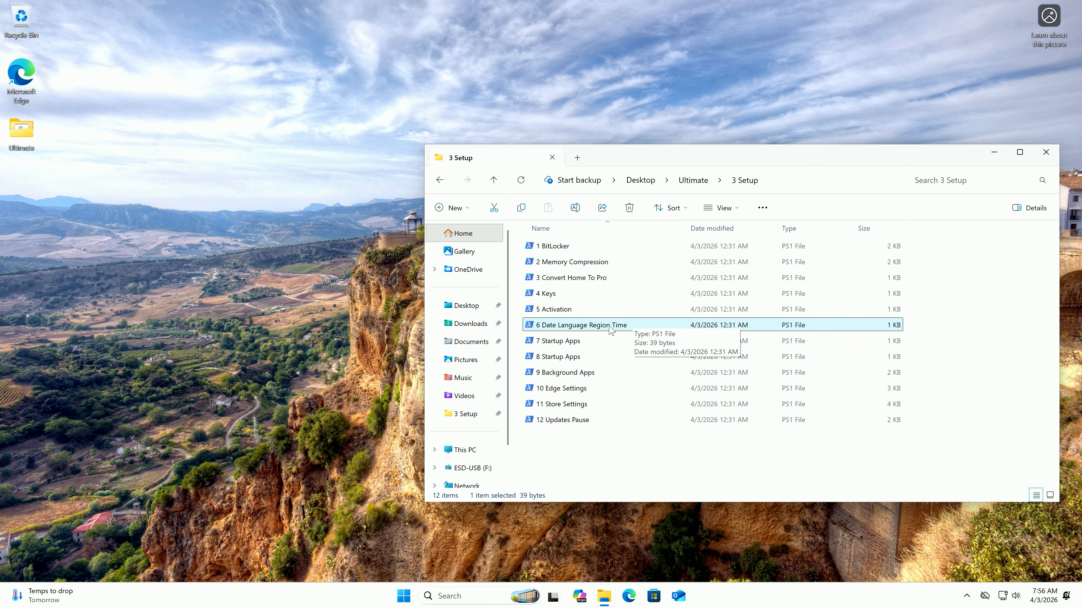
{"action": "double_click", "coordinate": [610, 329]}
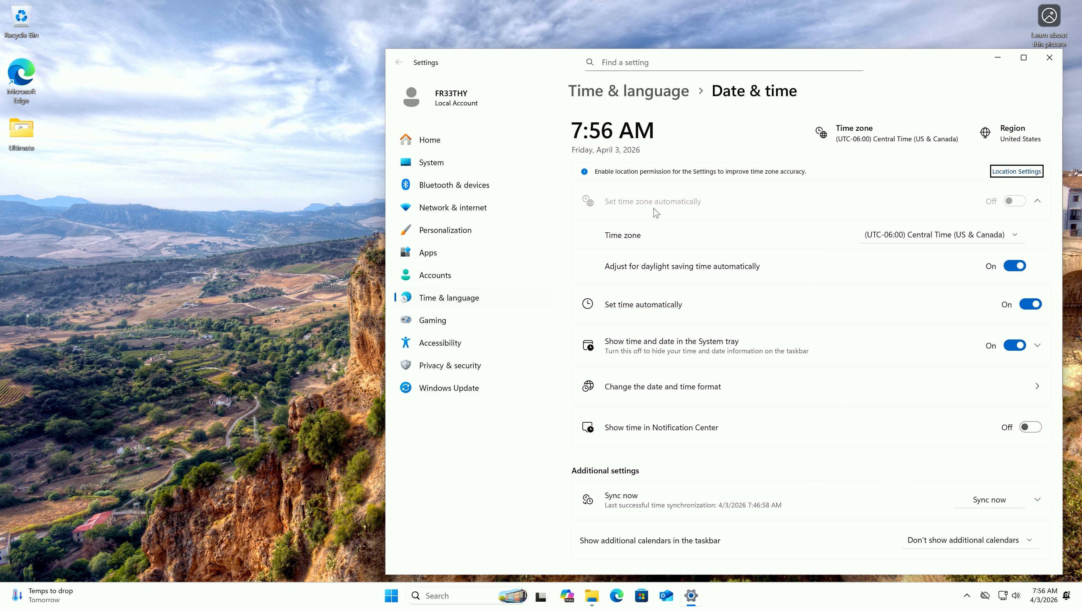
- Set the time zone to (UTC+10:00) Canberra, Melbourne, Sydney and sync the clock
{"action": "left_click", "coordinate": [937, 235]}
{"action": "scroll", "coordinate": [945, 299], "scroll_direction": "down", "scroll_amount": 20}
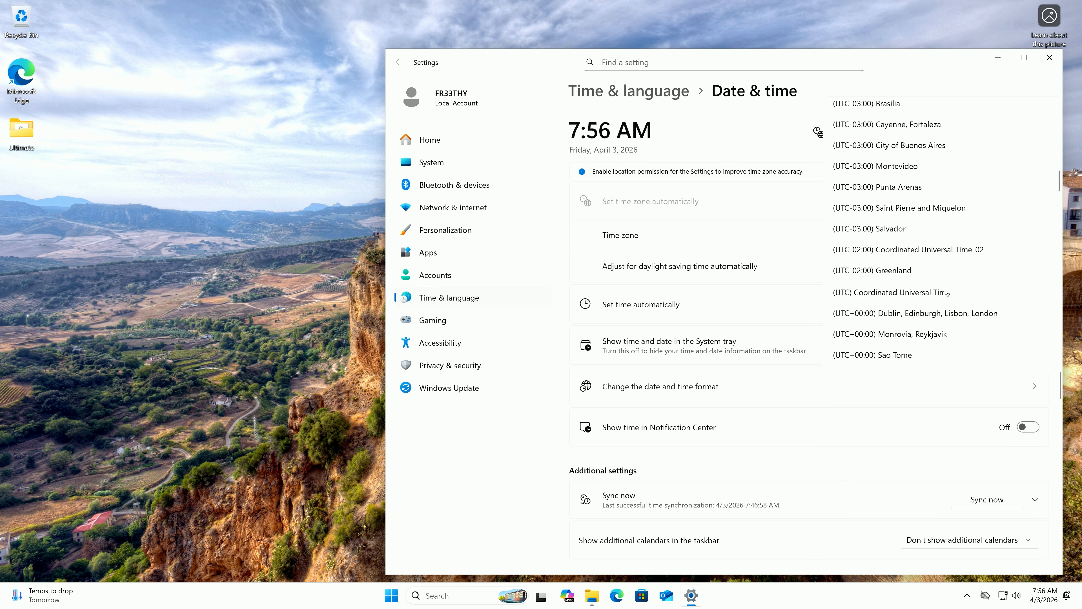
{"action": "scroll", "coordinate": [949, 339], "scroll_direction": "down", "scroll_amount": 7}
{"action": "scroll", "coordinate": [949, 336], "scroll_direction": "up", "scroll_amount": 4}
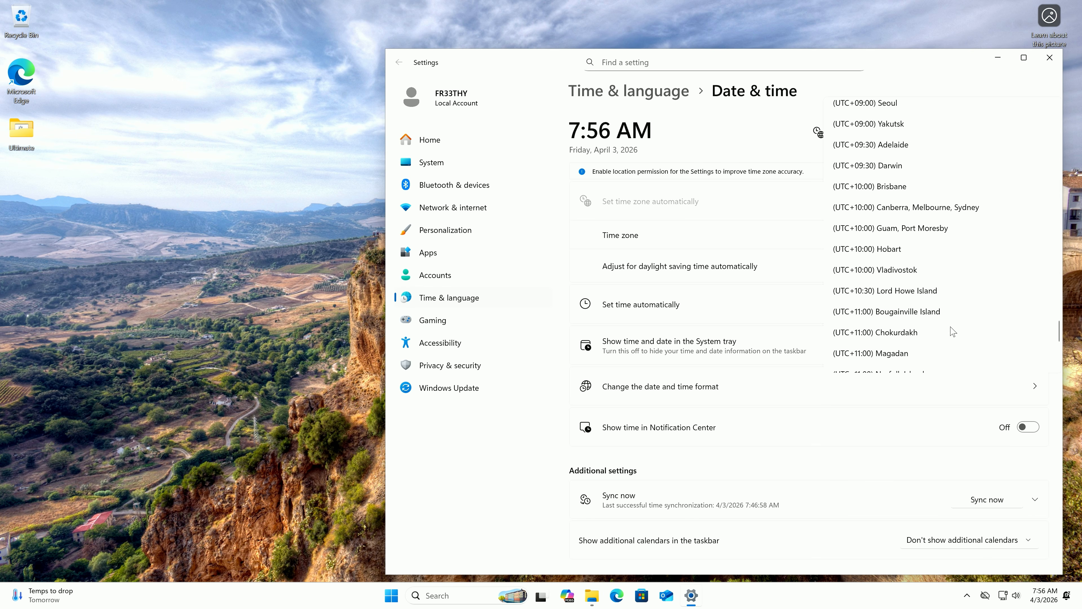
{"action": "left_click", "coordinate": [937, 241]}
{"action": "scroll", "coordinate": [925, 411], "scroll_direction": "down", "scroll_amount": 2}
{"action": "left_click", "coordinate": [991, 430]}
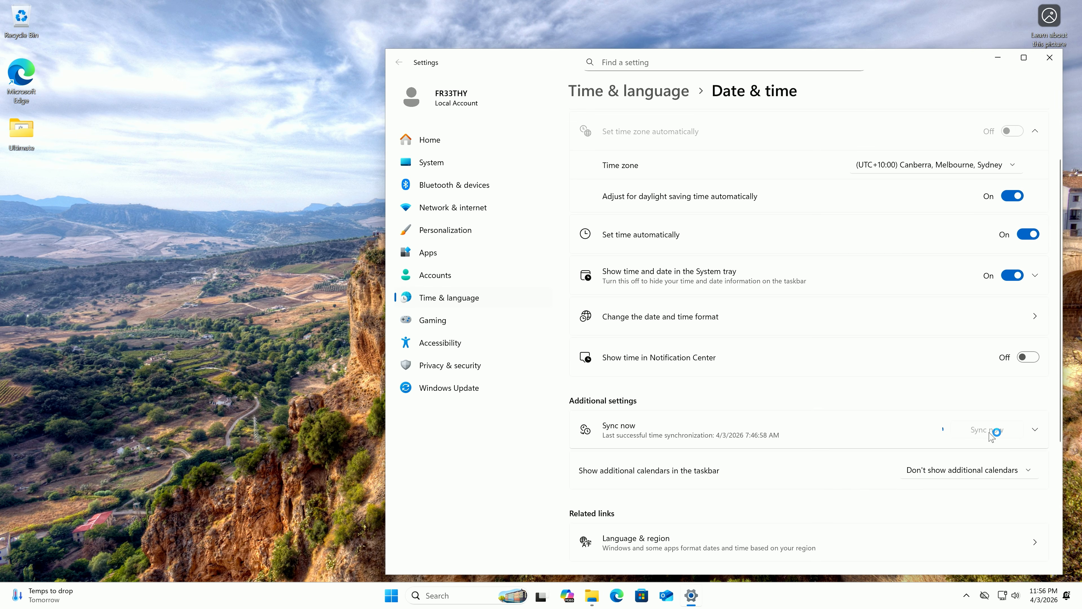
- Open the Language & region settings and set the country or region to Australia
{"action": "scroll", "coordinate": [903, 349], "scroll_direction": "up", "scroll_amount": 2}
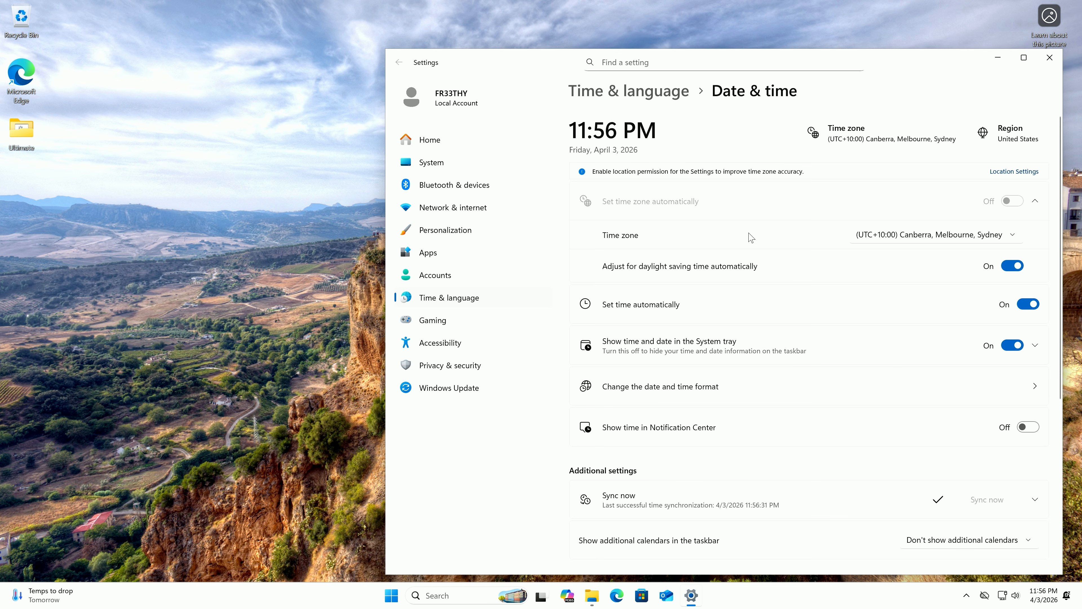
{"action": "left_click", "coordinate": [451, 301]}
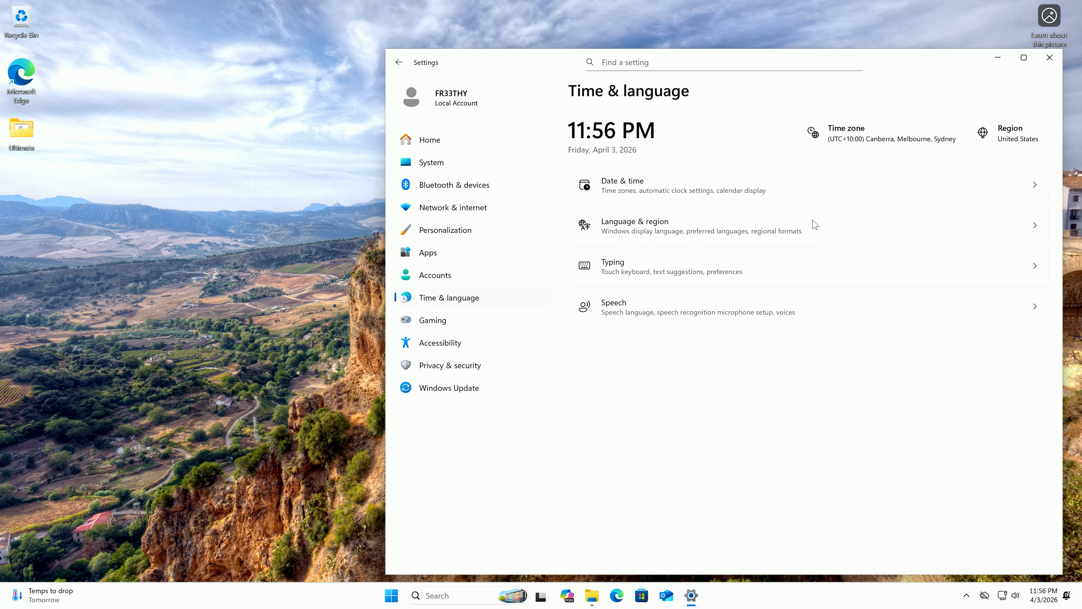
{"action": "left_click", "coordinate": [694, 233]}
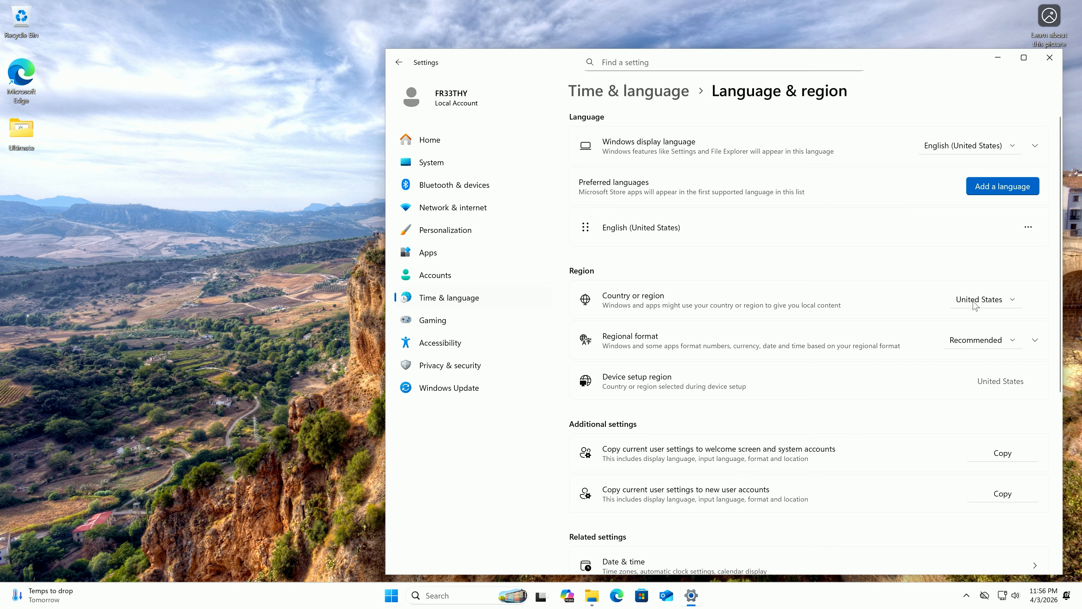
{"action": "left_click", "coordinate": [970, 304]}
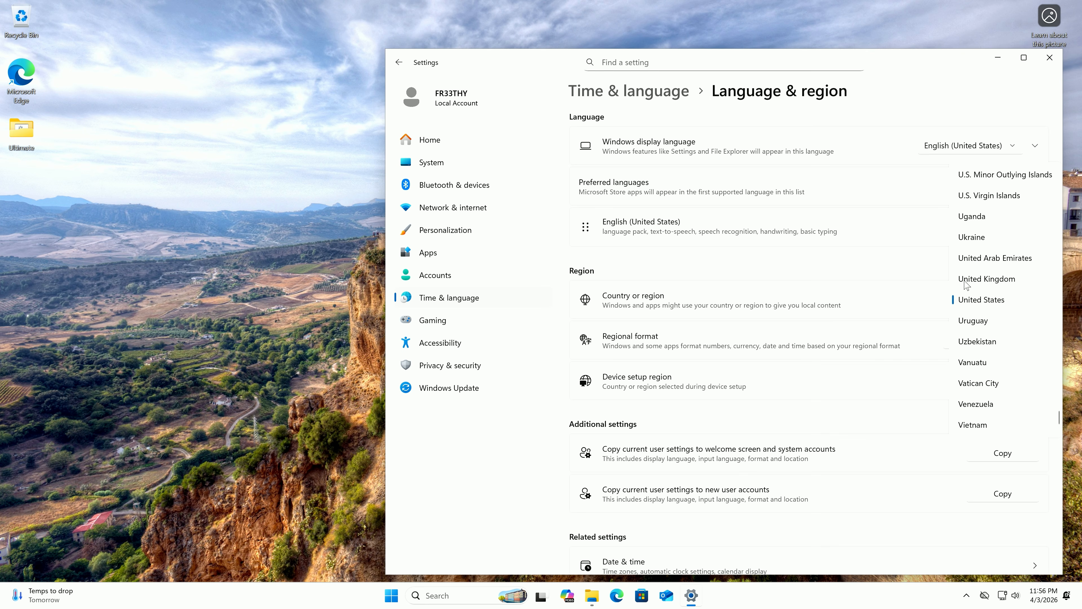
{"action": "key", "text": "a"}
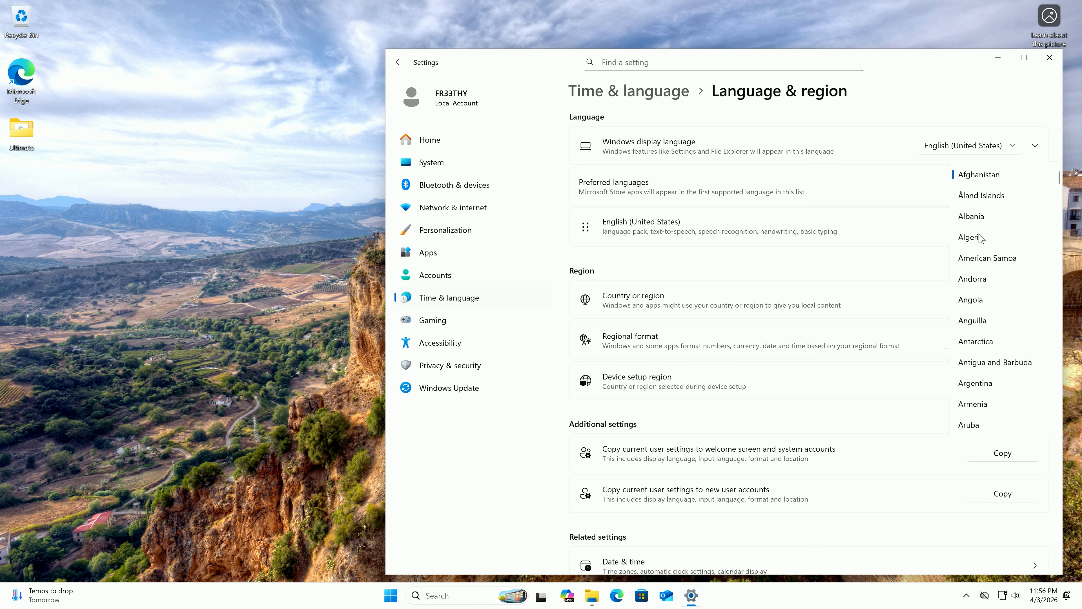
{"action": "scroll", "coordinate": [1010, 352], "scroll_direction": "down", "scroll_amount": 5}
{"action": "scroll", "coordinate": [997, 333], "scroll_direction": "up", "scroll_amount": 5}
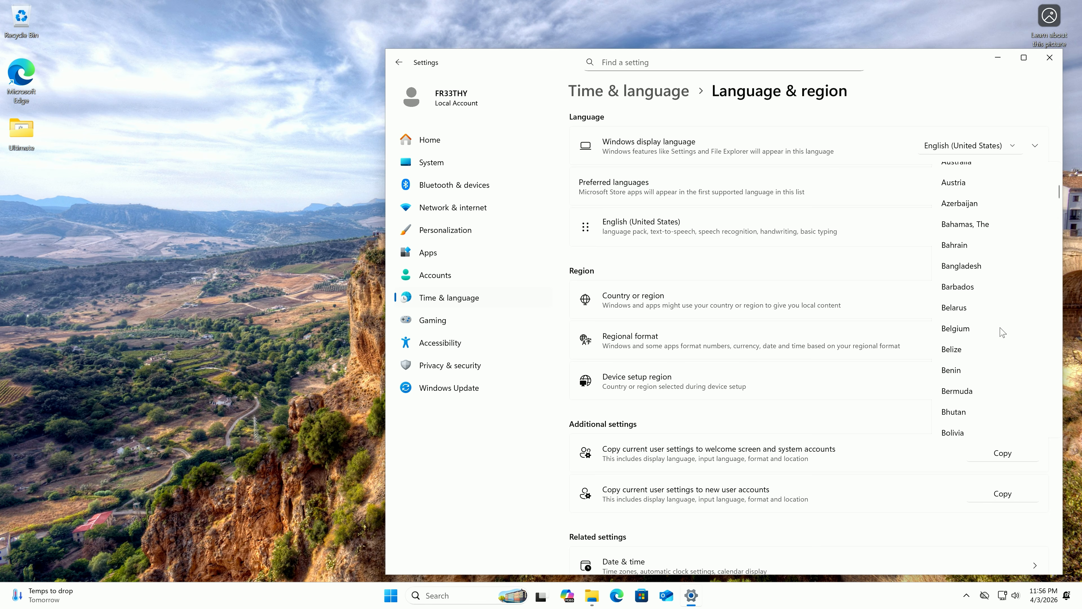
{"action": "key", "text": "u"}
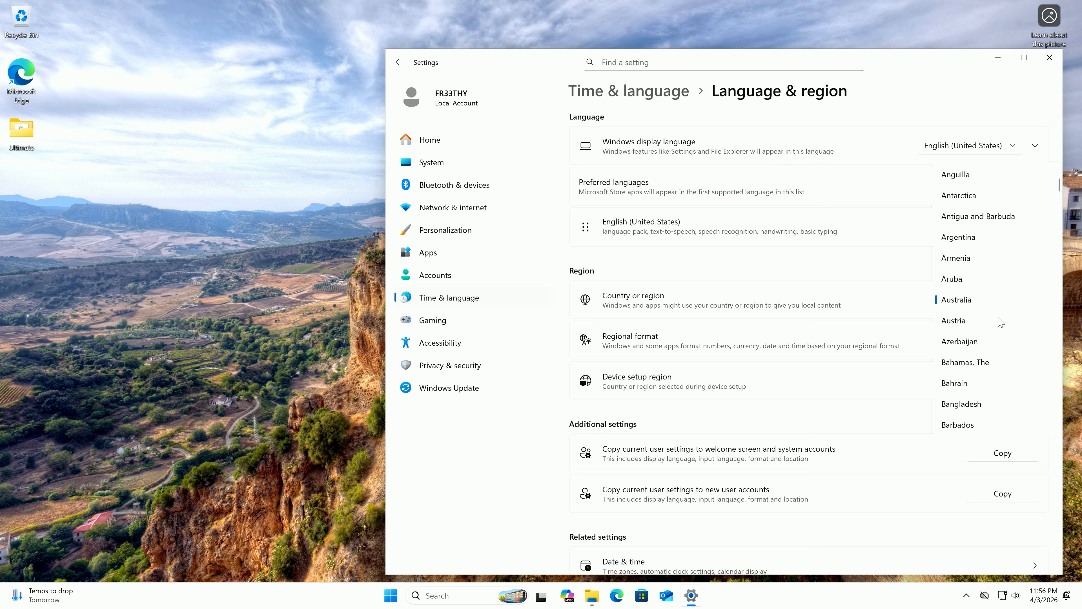
{"action": "left_click", "coordinate": [955, 302]}
- Set the regional format to English (Australia)
{"action": "left_click", "coordinate": [993, 343]}
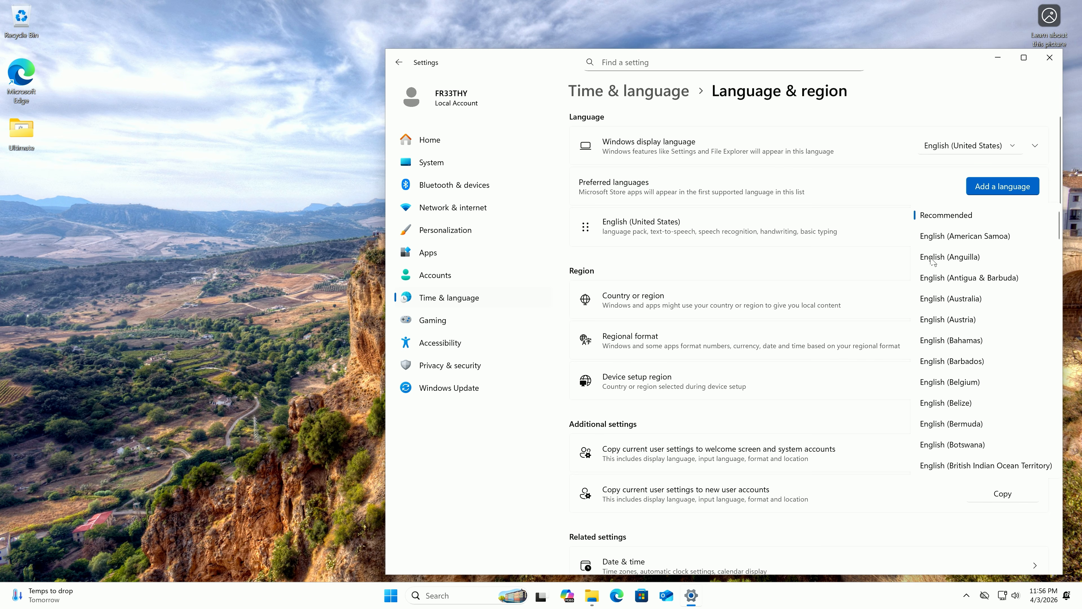
{"action": "scroll", "coordinate": [975, 324], "scroll_direction": "down", "scroll_amount": 1}
{"action": "scroll", "coordinate": [978, 307], "scroll_direction": "up", "scroll_amount": 1}
{"action": "left_click", "coordinate": [977, 306]}
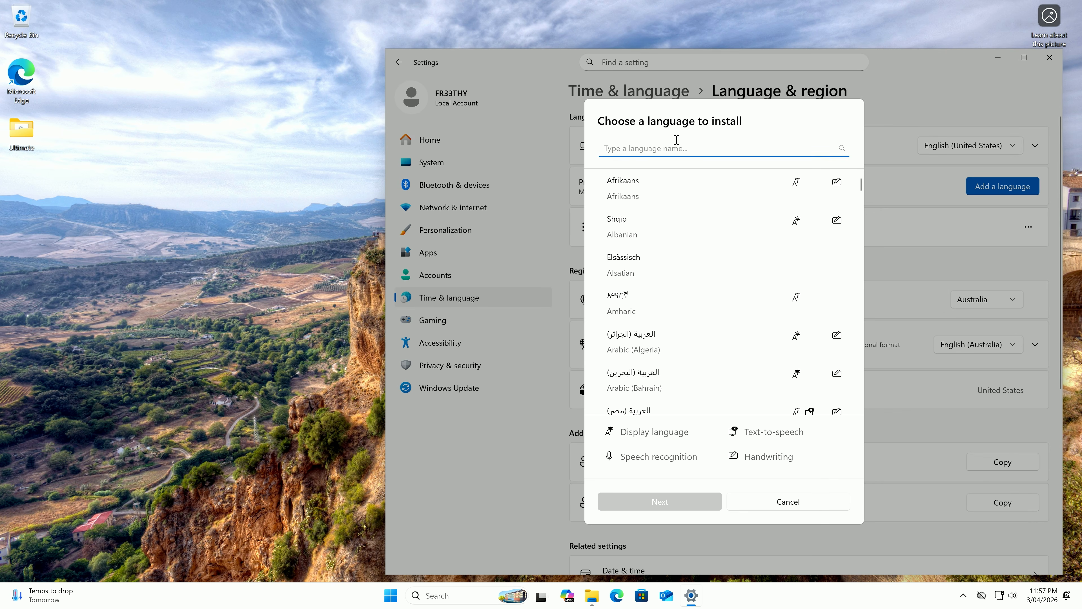
- Install English (Australia) as an added language without text-to-speech, basic or enhanced speech recognition and handwriting
{"action": "type", "text": "australia"}
{"action": "left_click", "coordinate": [682, 195]}
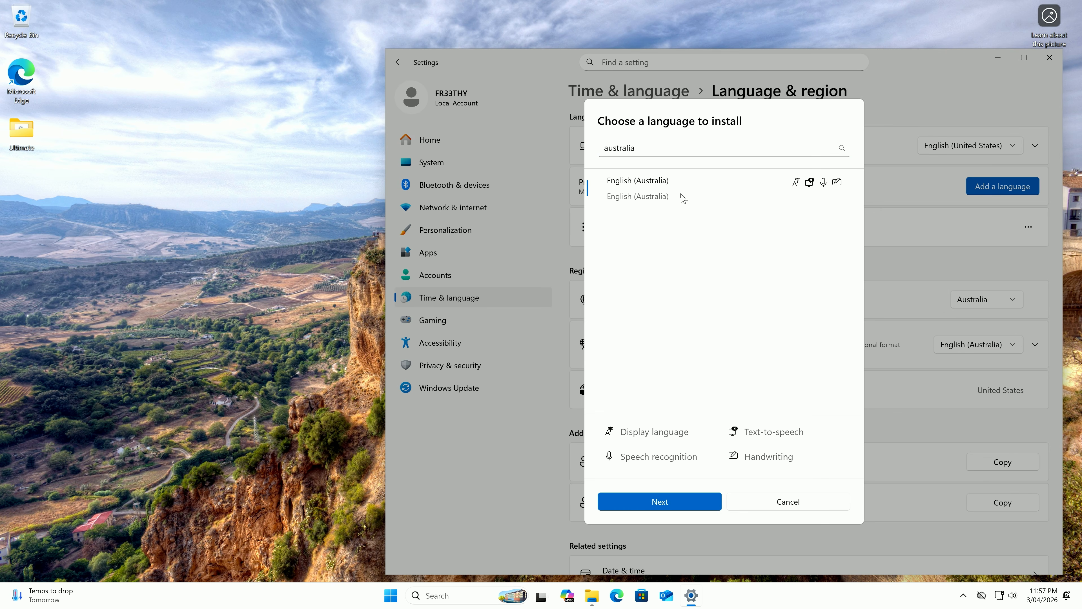
{"action": "left_click", "coordinate": [675, 510]}
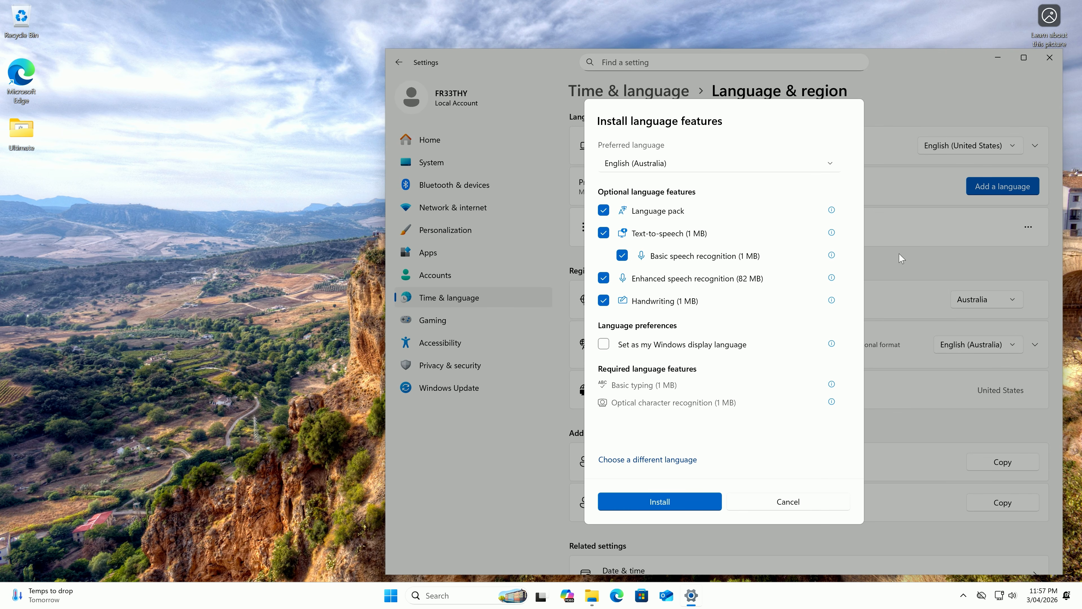
{"action": "left_click", "coordinate": [604, 300]}
{"action": "left_click", "coordinate": [603, 278]}
{"action": "left_click", "coordinate": [622, 256]}
{"action": "left_click", "coordinate": [603, 233]}
{"action": "left_click", "coordinate": [658, 501]}
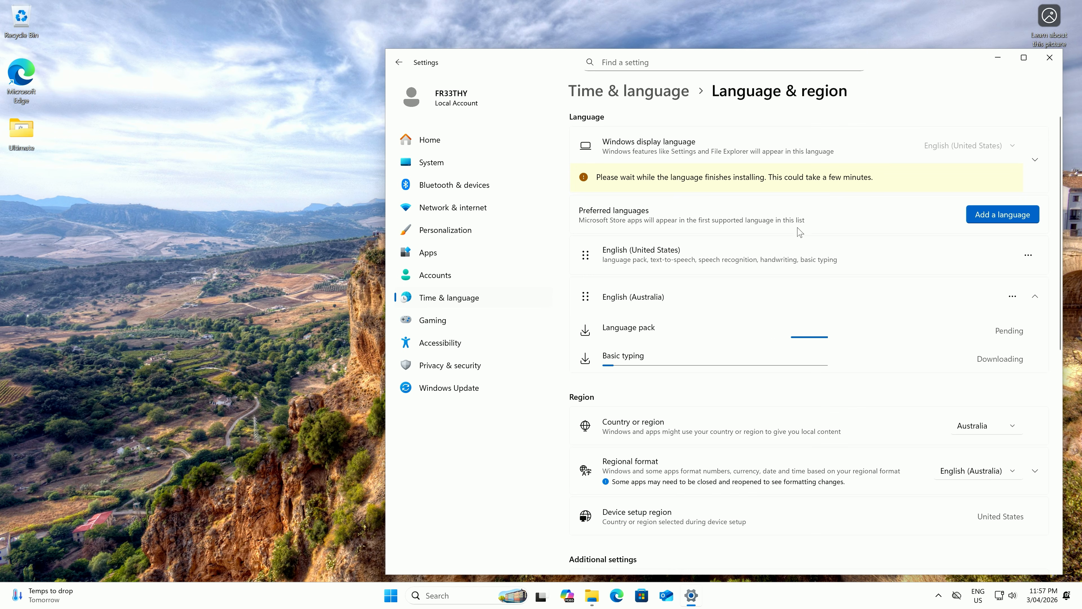
- Move English (Australia) above English (United States) in the preferred languages list
{"action": "left_click", "coordinate": [1036, 298]}
{"action": "left_click", "coordinate": [1035, 298]}
{"action": "left_click", "coordinate": [1012, 297]}
{"action": "left_click", "coordinate": [1015, 301]}
{"action": "left_click", "coordinate": [1013, 297]}
{"action": "left_click", "coordinate": [1027, 258]}
{"action": "left_click", "coordinate": [1028, 258]}
{"action": "left_click", "coordinate": [810, 281]}
{"action": "left_click", "coordinate": [1013, 296]}
{"action": "left_click", "coordinate": [1012, 268]}
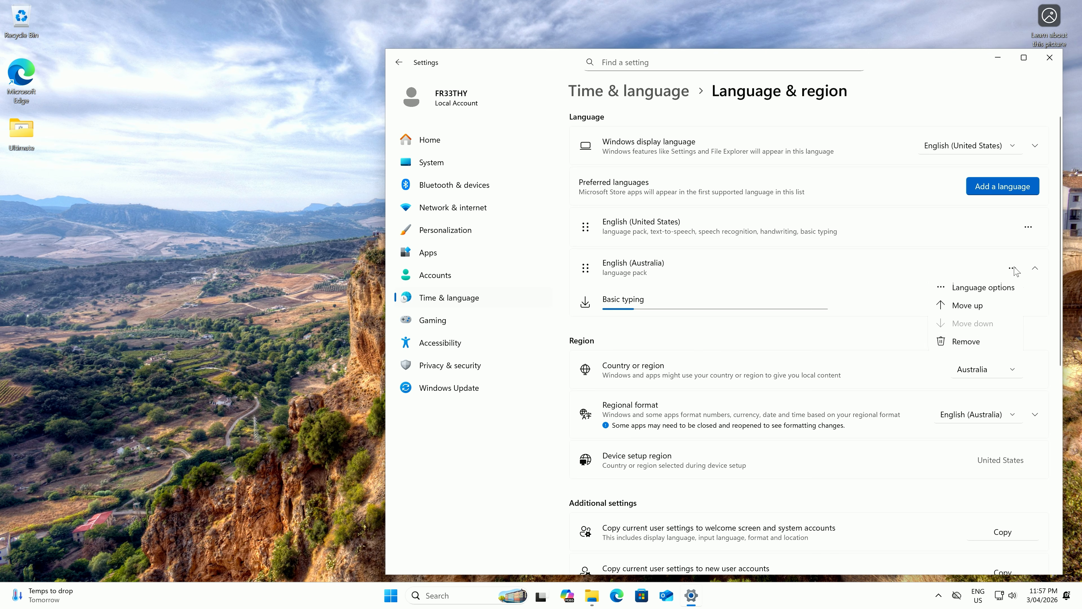
{"action": "left_click", "coordinate": [964, 306]}
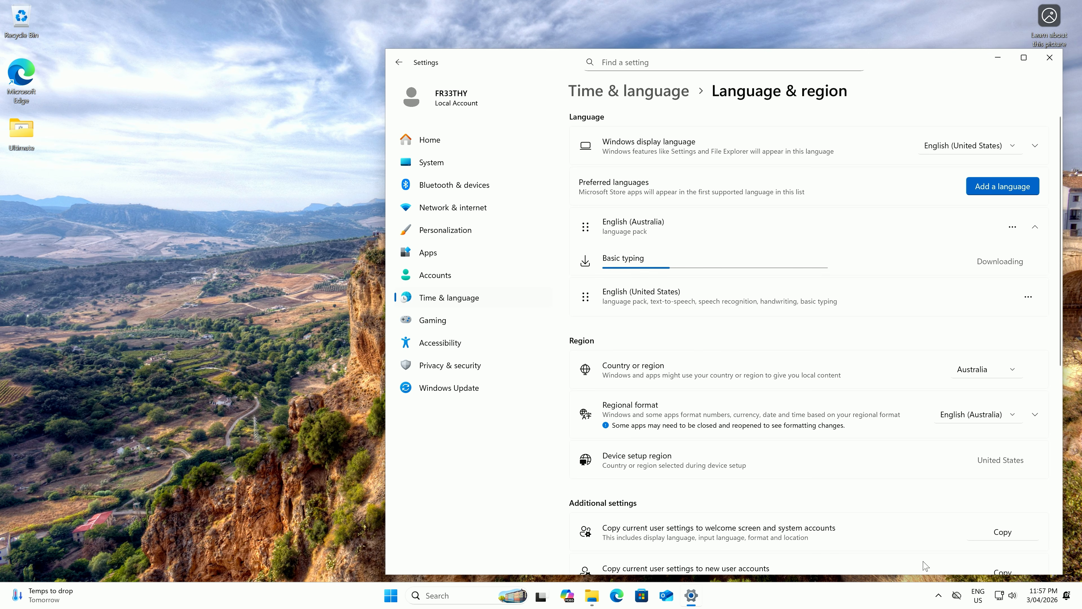
- Remove English (United States) from the preferred languages and close Settings
{"action": "left_click", "coordinate": [980, 597]}
{"action": "left_click", "coordinate": [980, 598]}
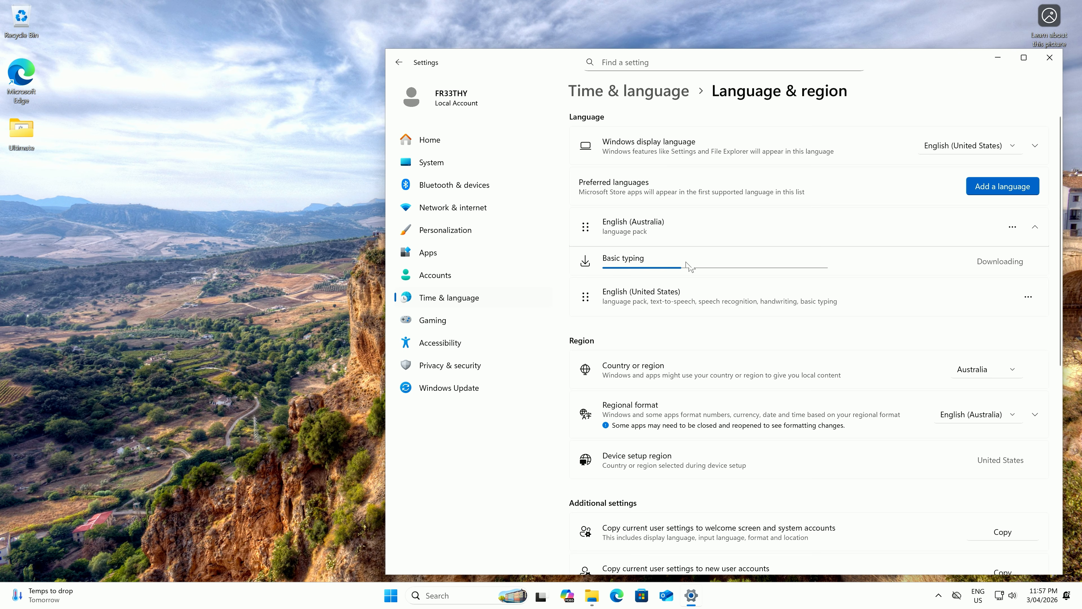
{"action": "left_click", "coordinate": [1028, 298]}
{"action": "left_click", "coordinate": [981, 376]}
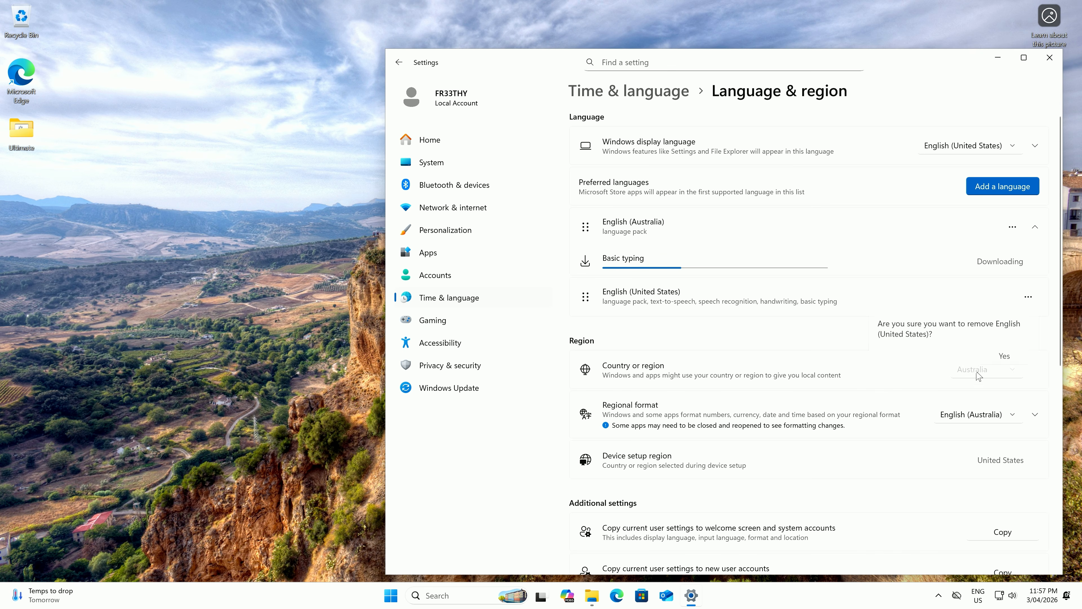
{"action": "left_click", "coordinate": [995, 347]}
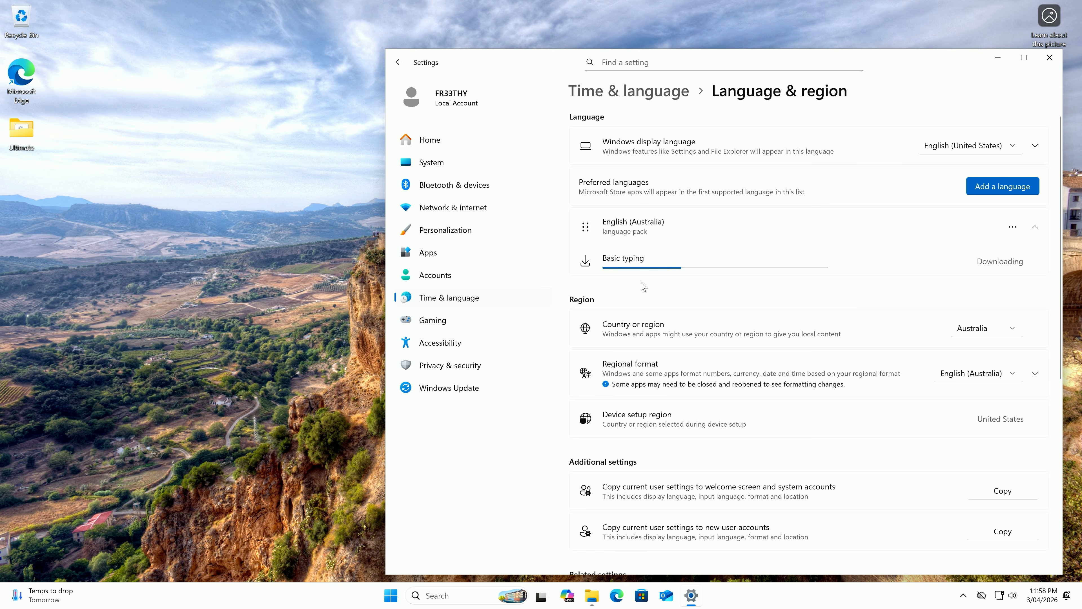
{"action": "left_click", "coordinate": [1050, 58]}
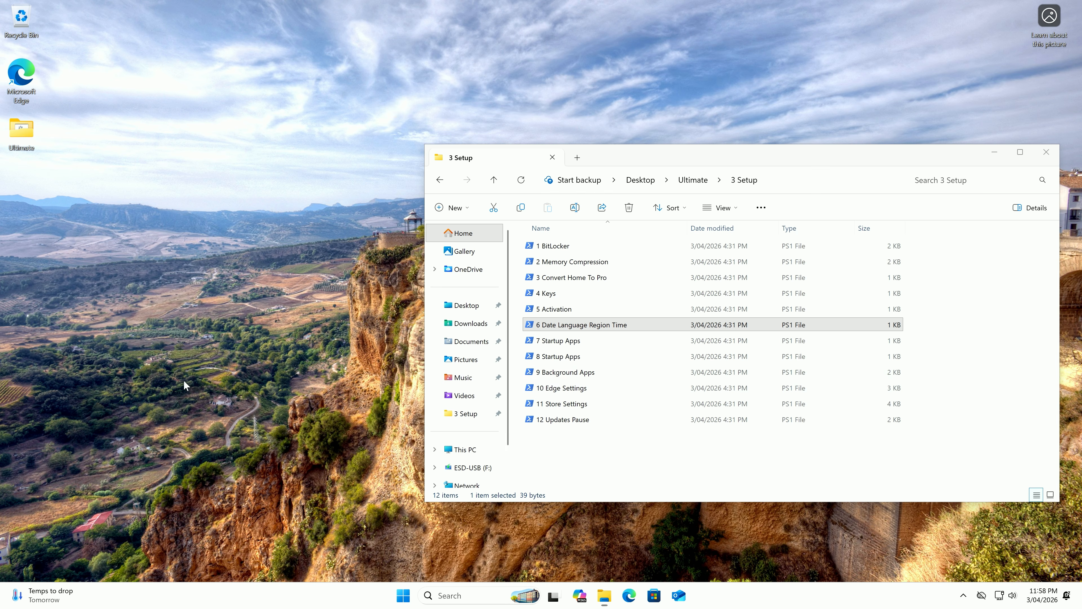
- Run the 7 Startup Apps script to check which apps start at login, and close Settings
{"action": "double_click", "coordinate": [571, 344]}
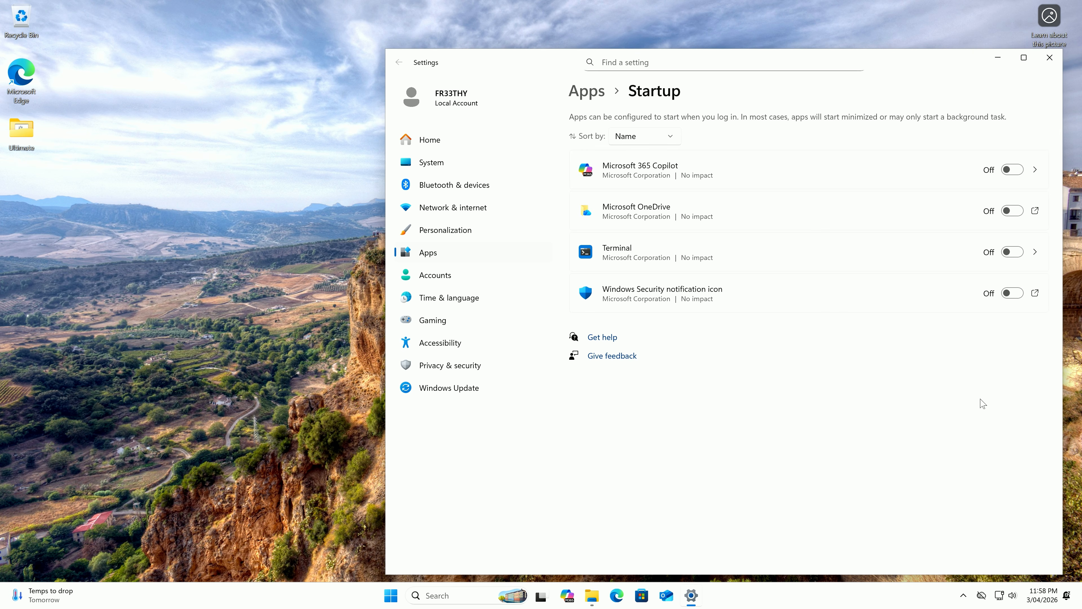
{"action": "left_click", "coordinate": [1049, 59]}
{"action": "double_click", "coordinate": [545, 343]}
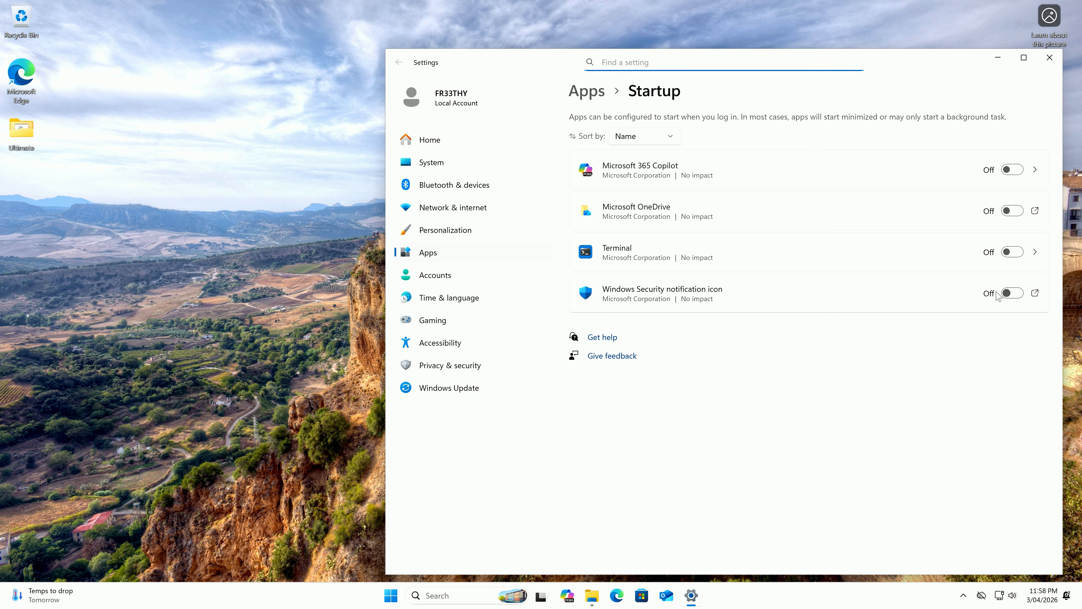
{"action": "left_click", "coordinate": [1050, 65]}
- Run the 8 Startup Apps script, check the startup entries in Task Manager and close it
{"action": "double_click", "coordinate": [579, 358]}
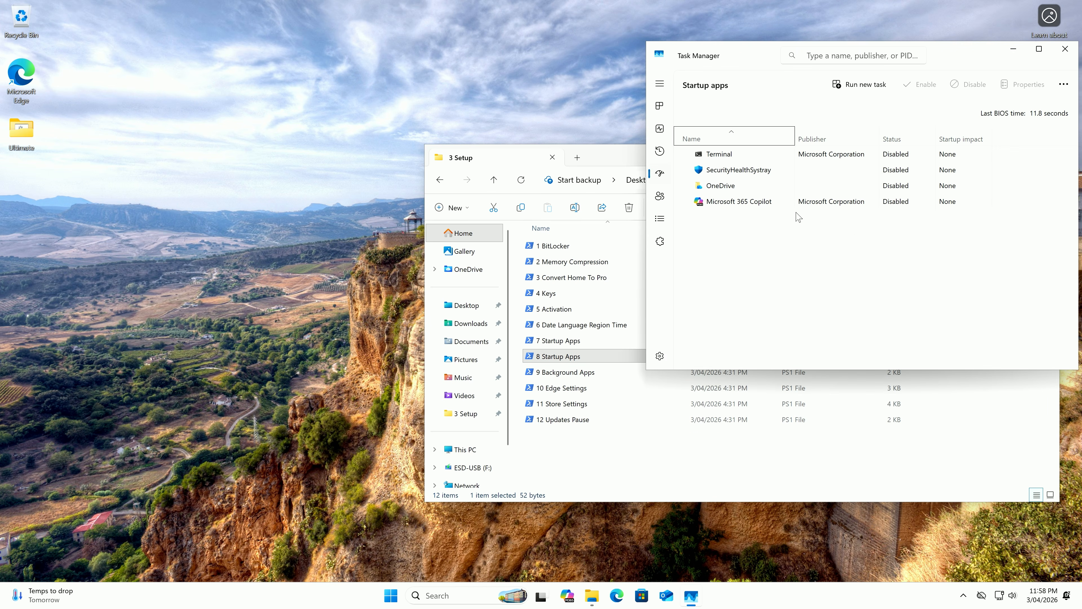
{"action": "right_click", "coordinate": [721, 160]}
{"action": "right_click", "coordinate": [720, 173]}
{"action": "left_click", "coordinate": [721, 187]}
{"action": "left_click", "coordinate": [736, 207]}
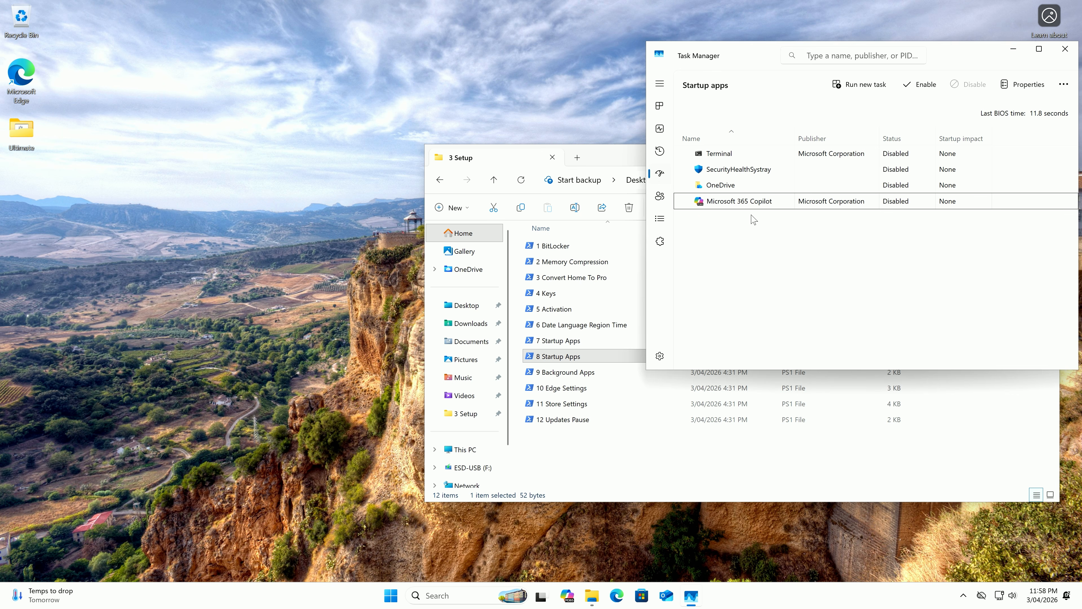
{"action": "left_click", "coordinate": [1066, 48]}
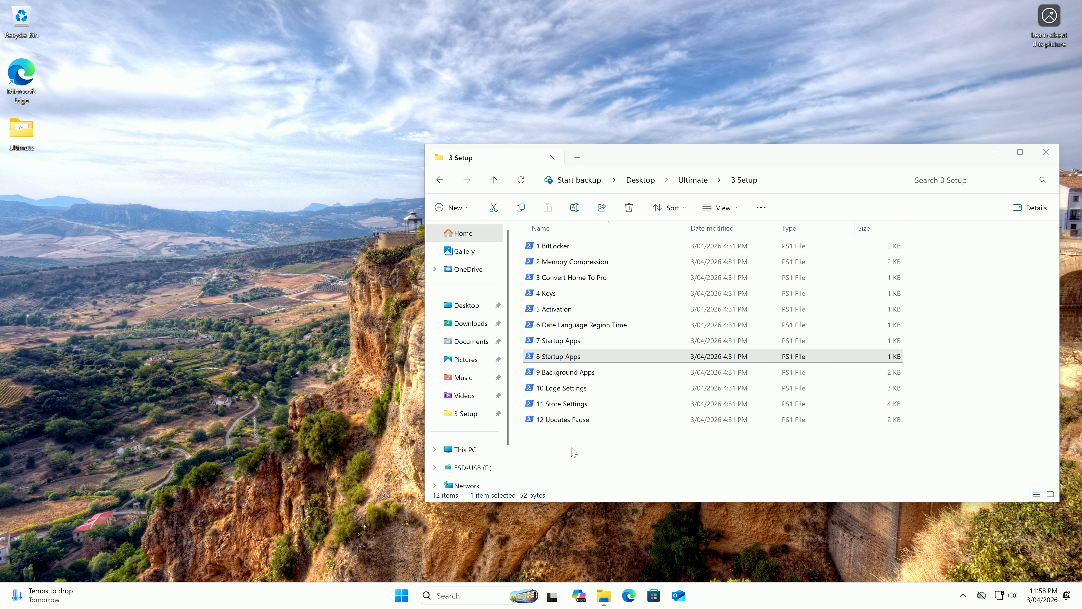
- Run the 9 Background Apps script with administrator rights, choose Background Apps: Off (Recommended) and close Settings
{"action": "left_click", "coordinate": [590, 373]}
{"action": "double_click", "coordinate": [590, 373]}
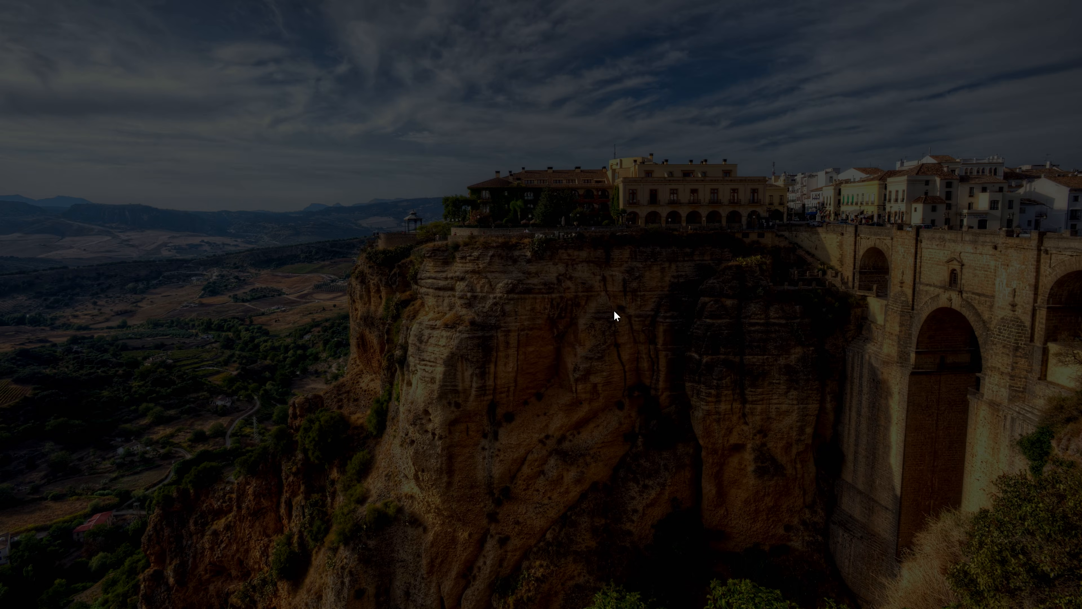
{"action": "left_click", "coordinate": [492, 390]}
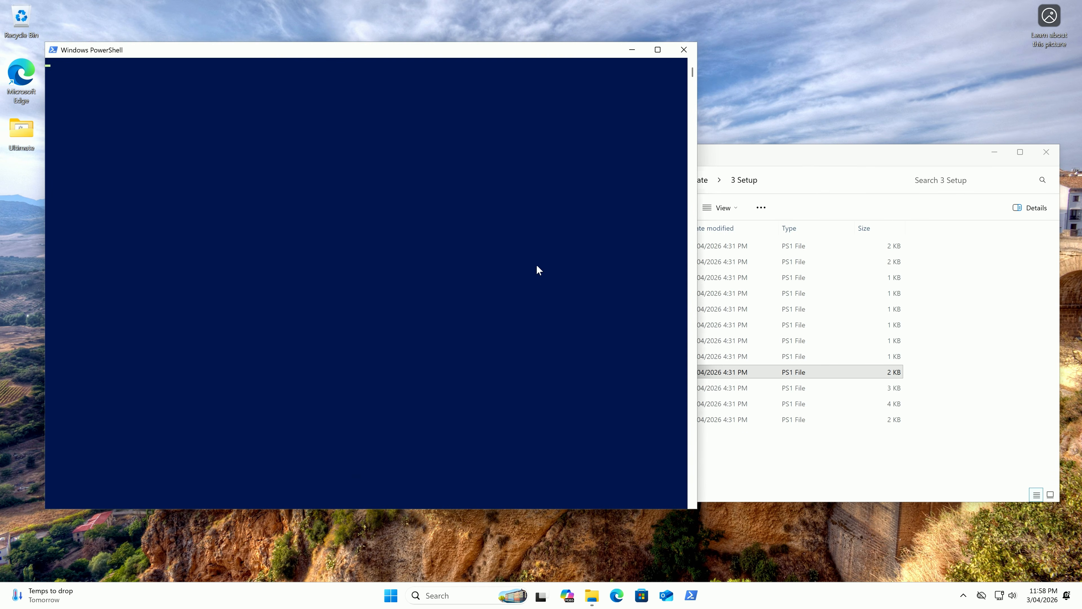
{"action": "left_click_drag", "start_coordinate": [314, 60], "coordinate": [613, 167]}
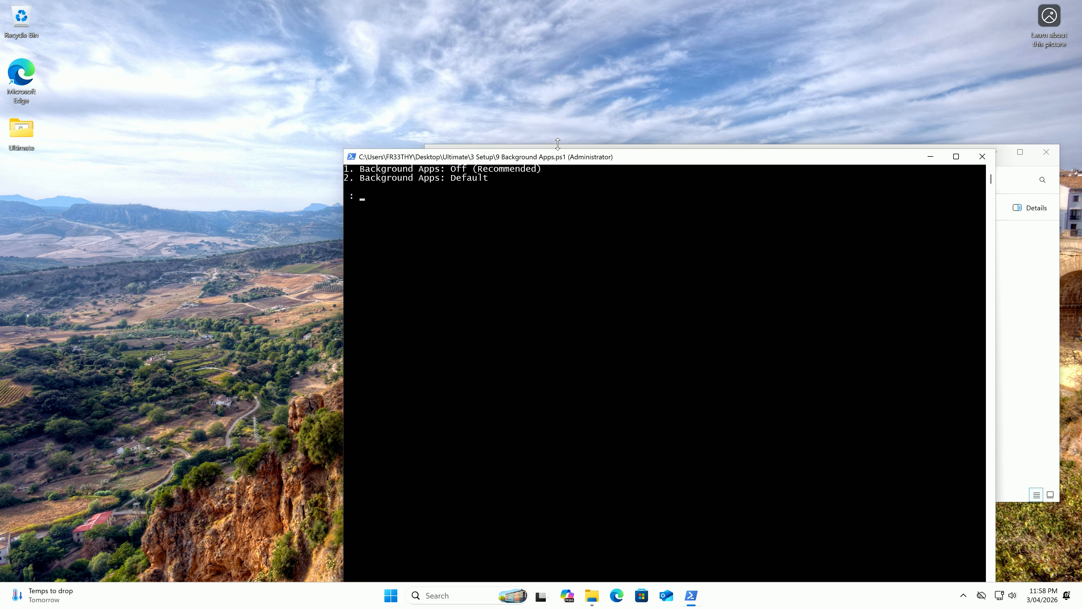
{"action": "key", "text": "Return"}
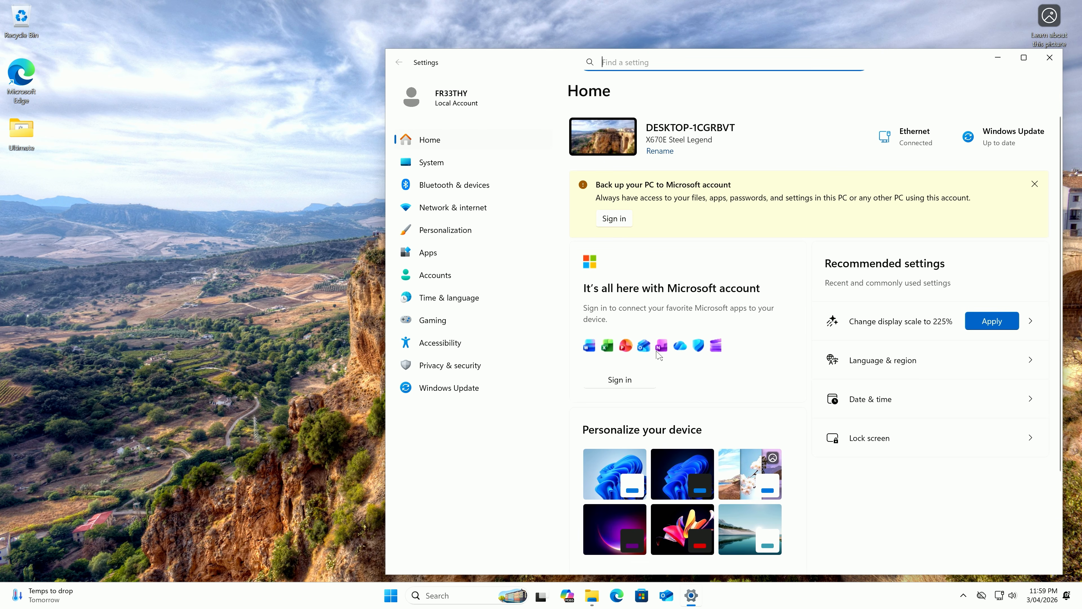
{"action": "key", "text": "alt+F4"}
- Run the 10 Edge Settings script from the 3 Setup folder and grant it administrator rights
{"action": "left_click", "coordinate": [598, 392]}
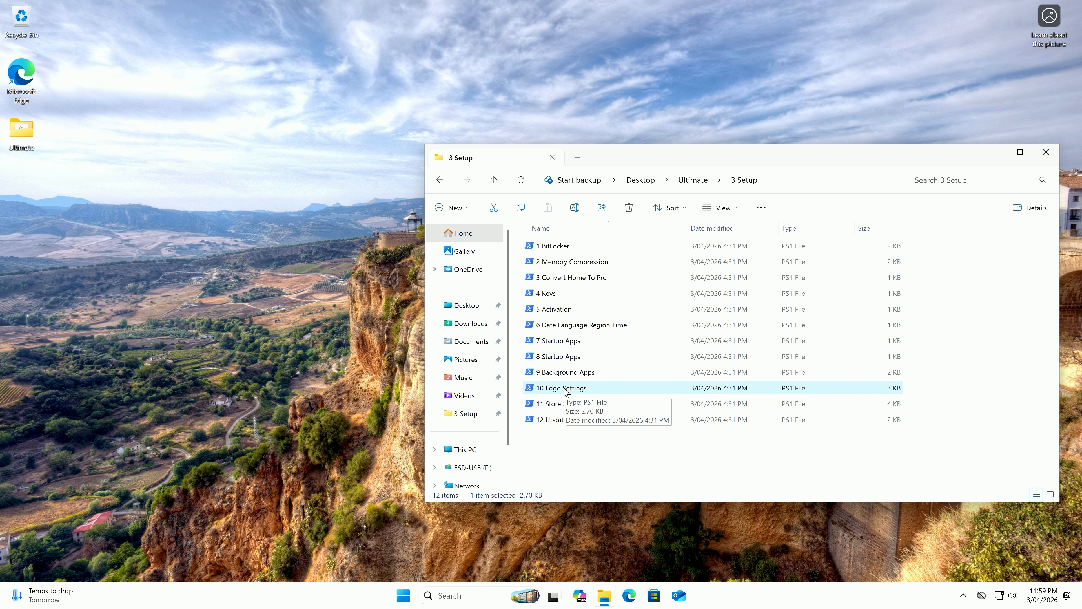
{"action": "double_click", "coordinate": [569, 388]}
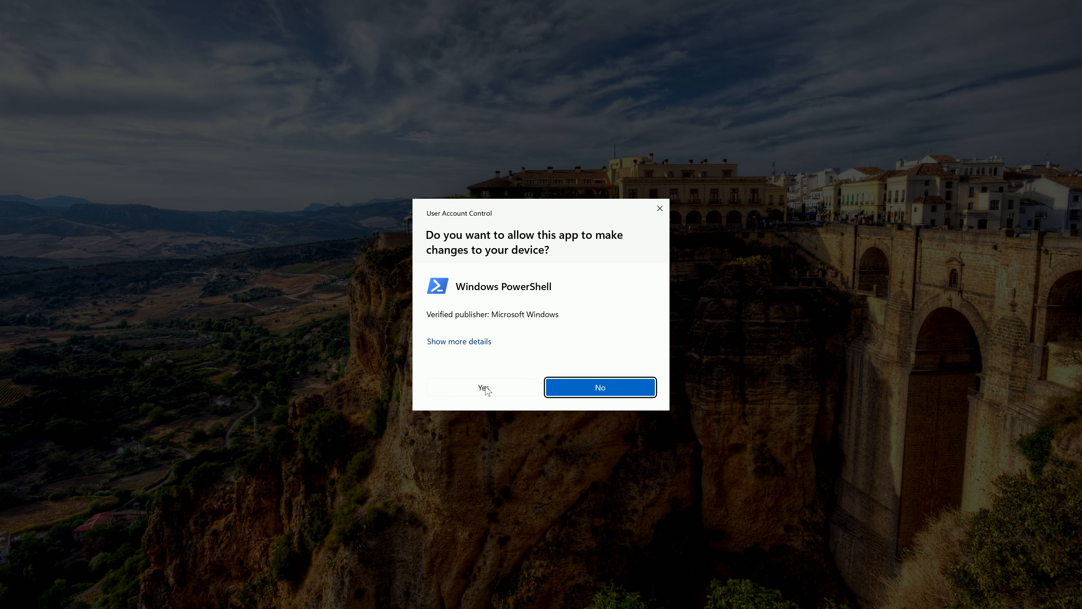
{"action": "left_click", "coordinate": [486, 389]}
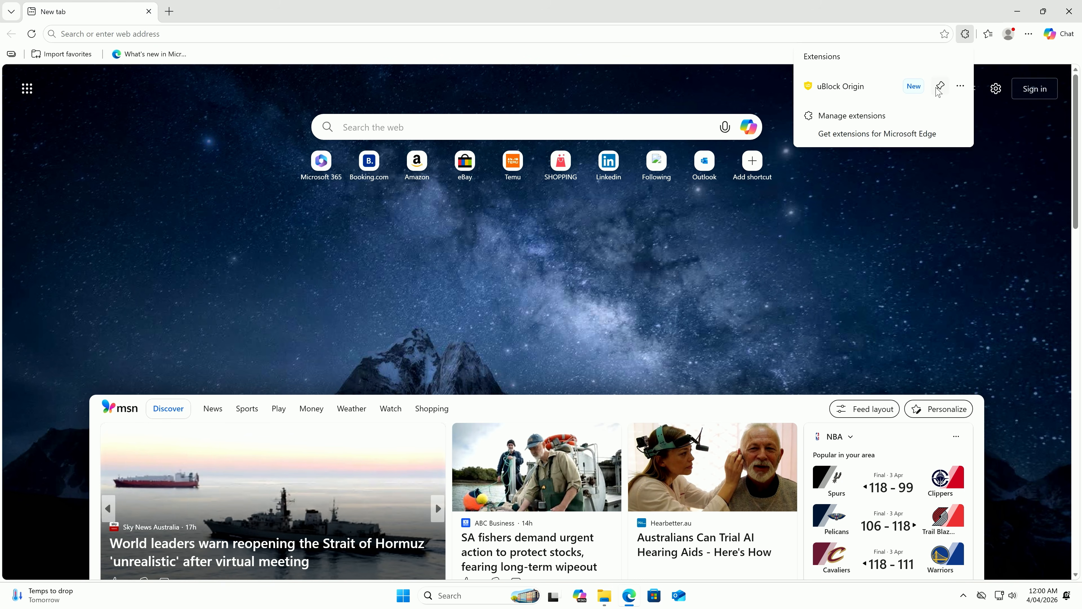
- Pin the uBlock Origin extension to the Edge toolbar and check it there
{"action": "left_click", "coordinate": [940, 85]}
{"action": "left_click", "coordinate": [944, 34]}
{"action": "left_click", "coordinate": [959, 9]}
{"action": "left_click", "coordinate": [945, 34]}
{"action": "left_click", "coordinate": [860, 3]}
- Open the System and performance section of Edge's settings to review it, and close the browser
{"action": "left_click", "coordinate": [1029, 34]}
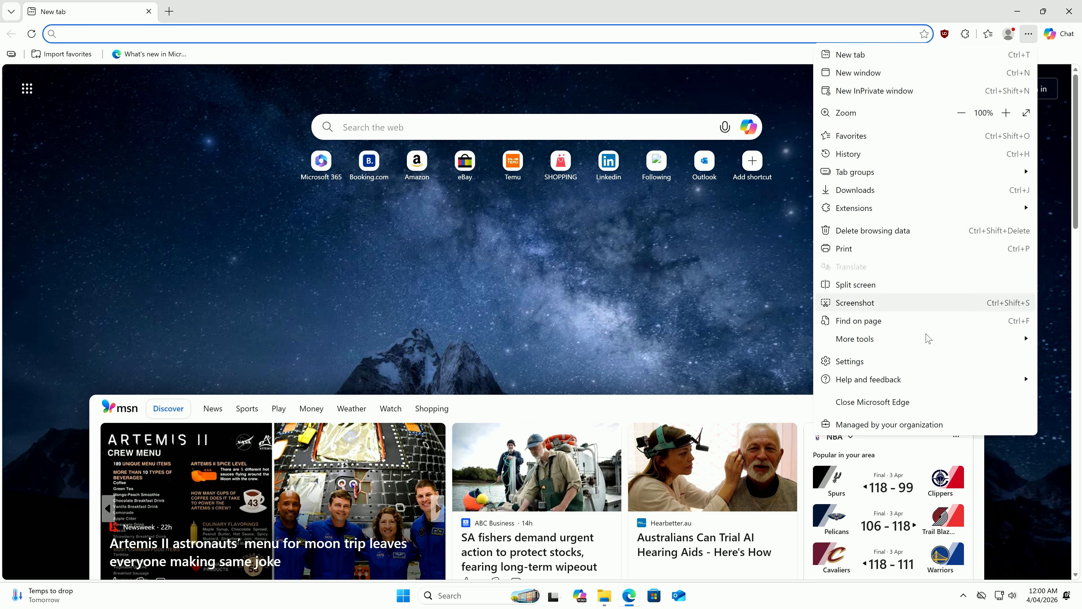
{"action": "left_click", "coordinate": [881, 360]}
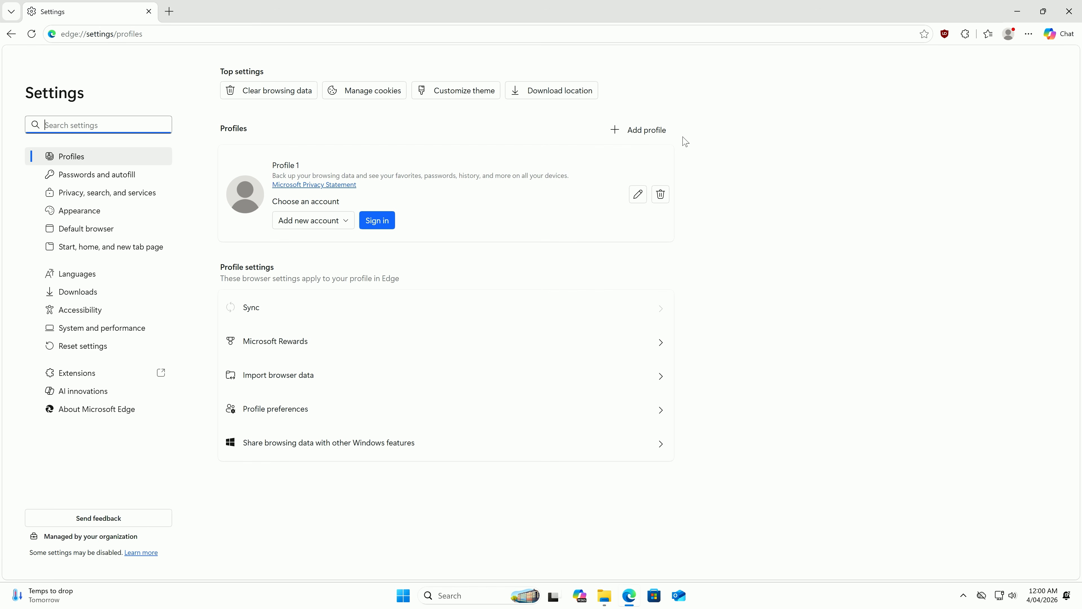
{"action": "left_click", "coordinate": [100, 328]}
{"action": "left_click", "coordinate": [540, 128]}
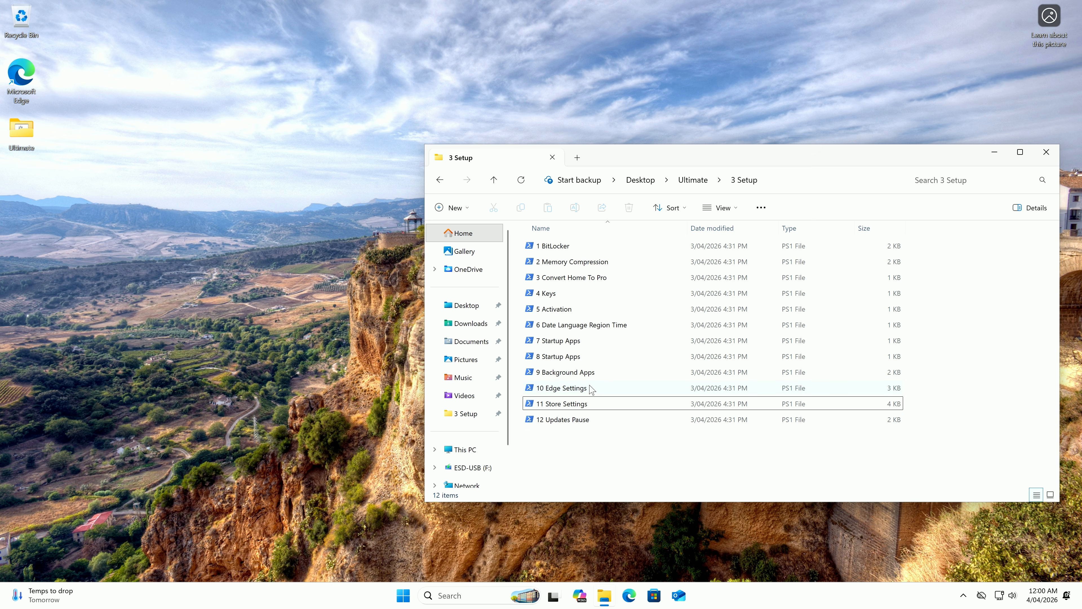
- Run the 11 Store Settings script with administrator rights and choose Store Settings: Optimize (Recommended)
{"action": "left_click", "coordinate": [576, 389]}
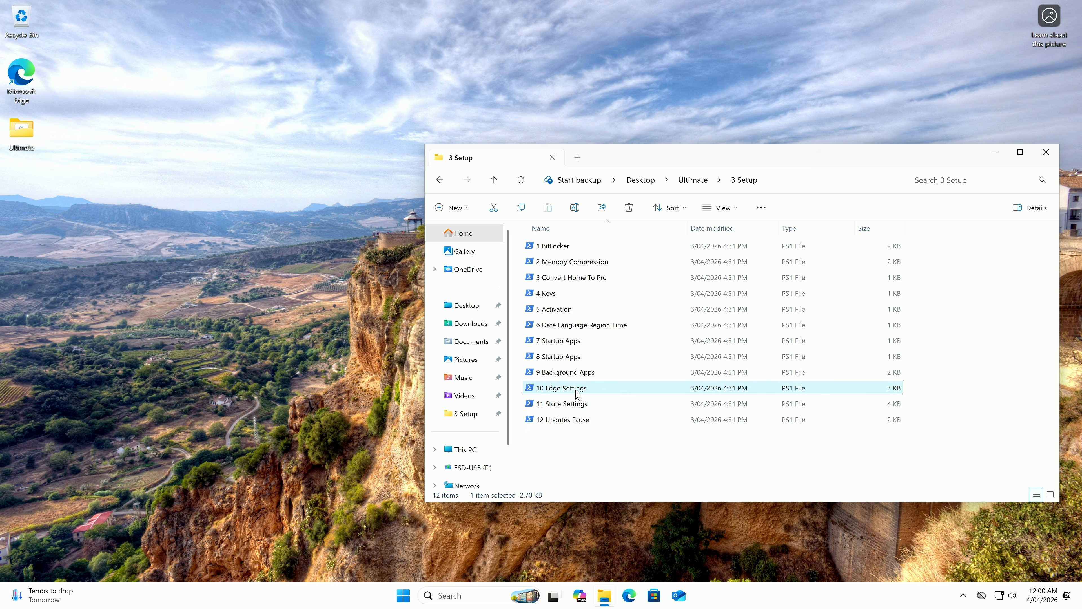
{"action": "left_click", "coordinate": [583, 405]}
{"action": "double_click", "coordinate": [575, 407]}
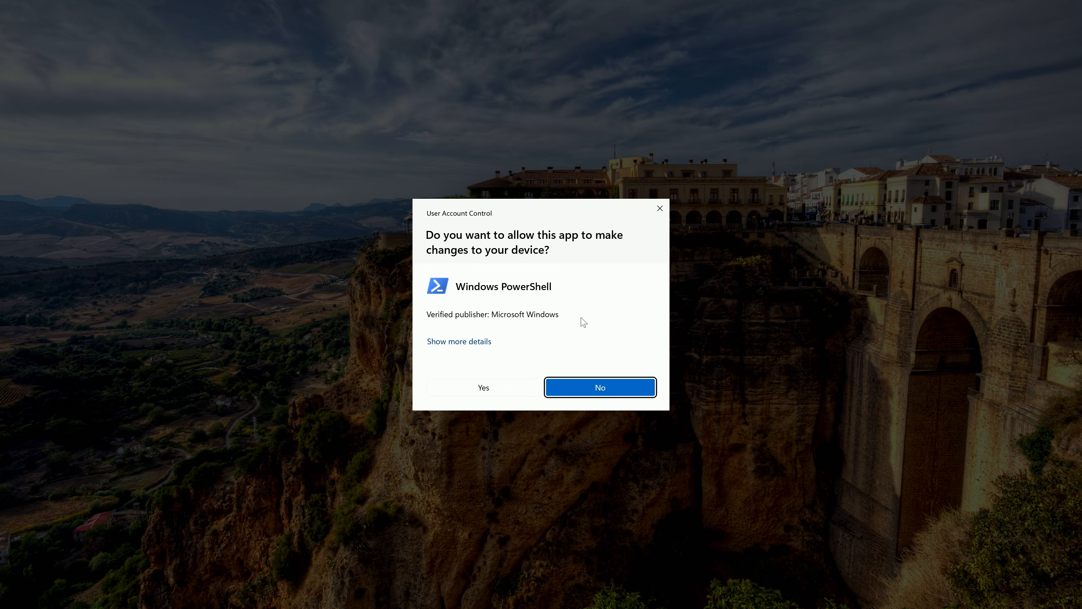
{"action": "left_click", "coordinate": [485, 389]}
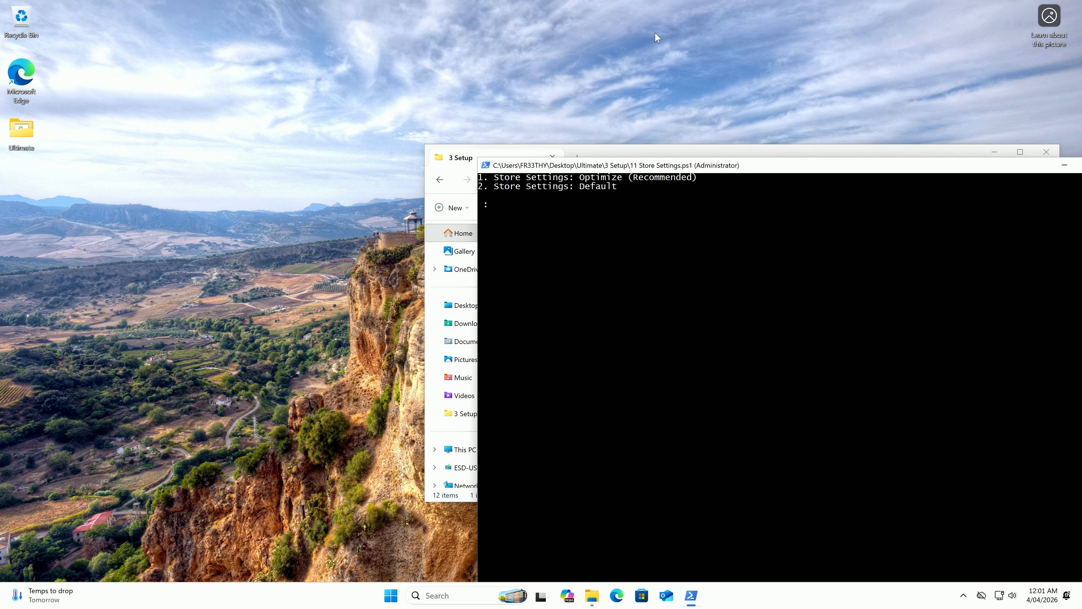
{"action": "left_click_drag", "start_coordinate": [600, 166], "coordinate": [590, 170]}
{"action": "key", "text": "Return"}
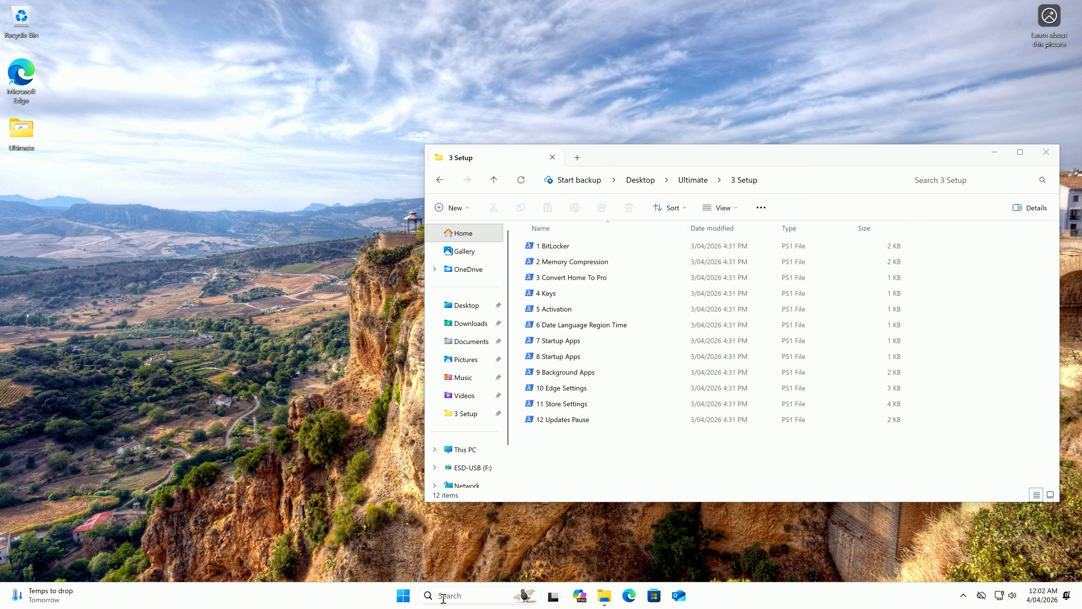
- Find the Microsoft Store through a search for "store" and open its Updates & downloads page
{"action": "left_click", "coordinate": [443, 597]}
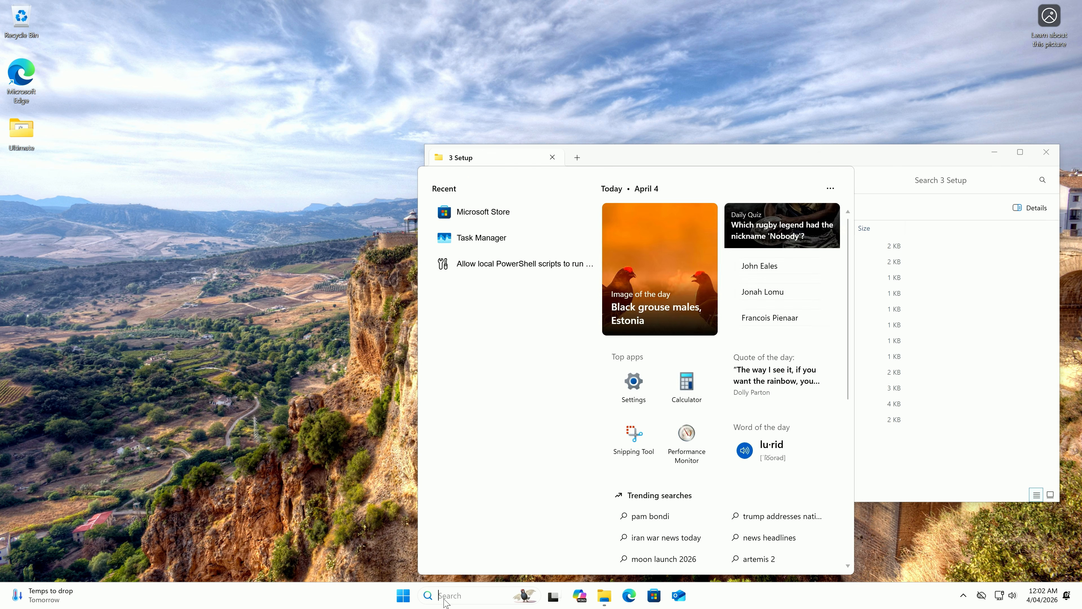
{"action": "type", "text": "store"}
{"action": "left_click", "coordinate": [490, 245]}
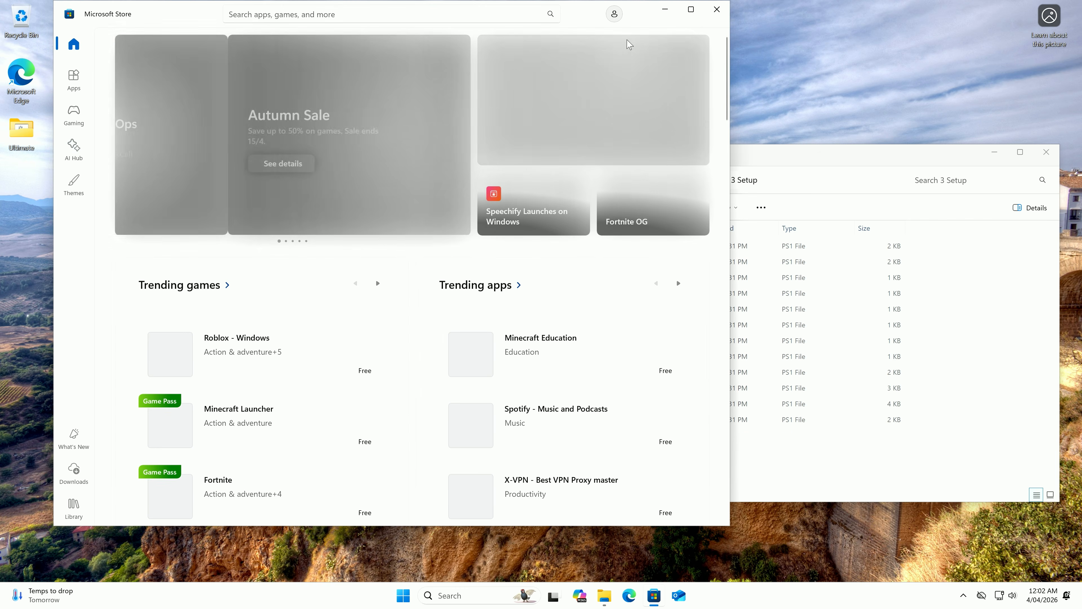
{"action": "left_click", "coordinate": [85, 475]}
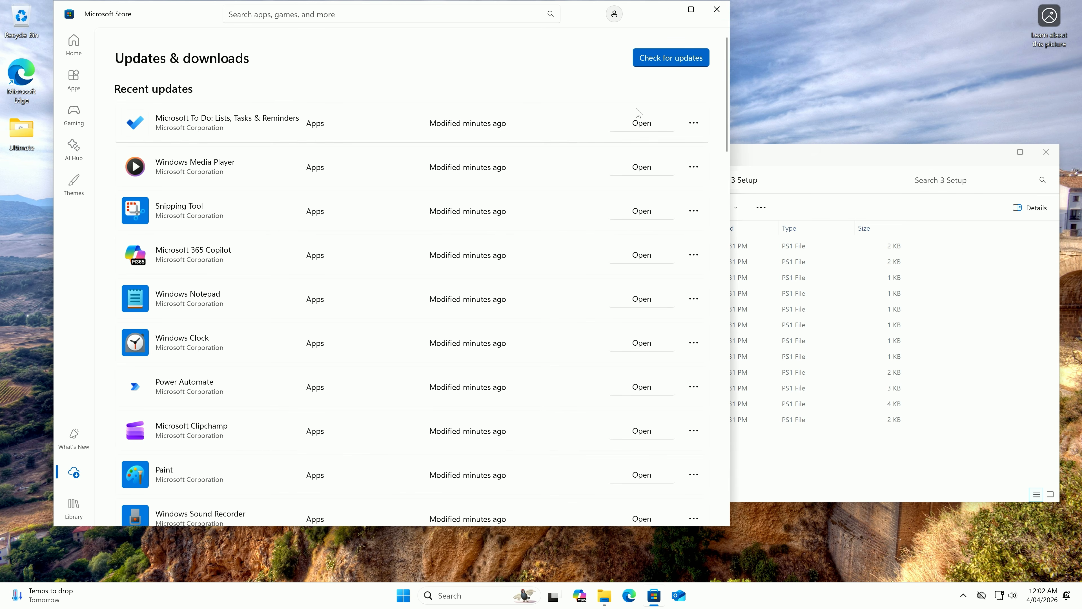
- Review the whole list of recent app updates in the Microsoft Store, and close the Store
{"action": "scroll", "coordinate": [290, 377], "scroll_direction": "down", "scroll_amount": 6}
{"action": "scroll", "coordinate": [290, 381], "scroll_direction": "up", "scroll_amount": 6}
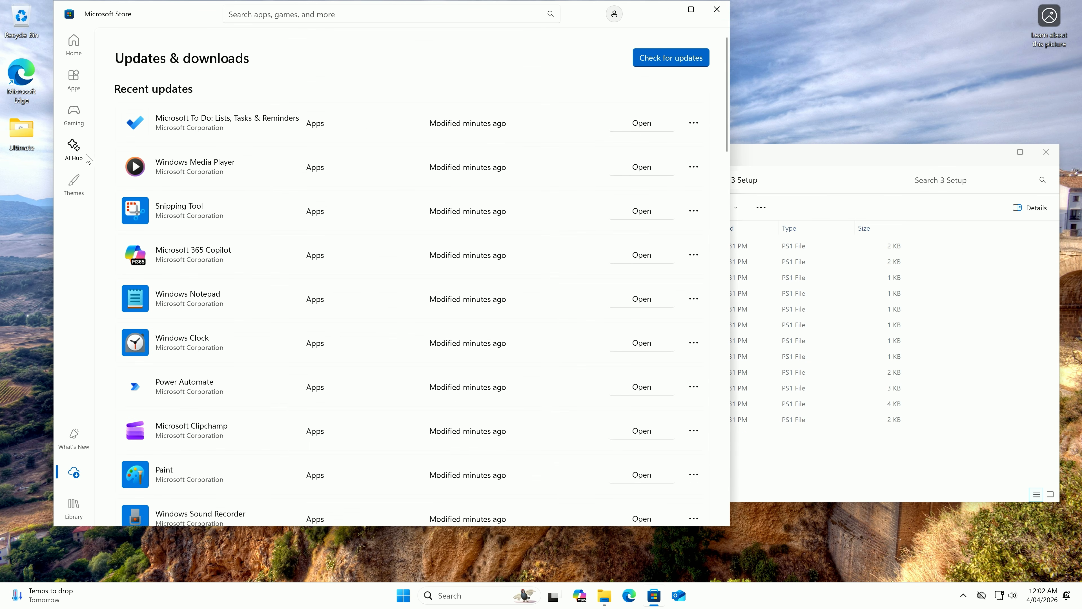
{"action": "scroll", "coordinate": [285, 314], "scroll_direction": "down", "scroll_amount": 3}
{"action": "scroll", "coordinate": [285, 318], "scroll_direction": "down", "scroll_amount": 15}
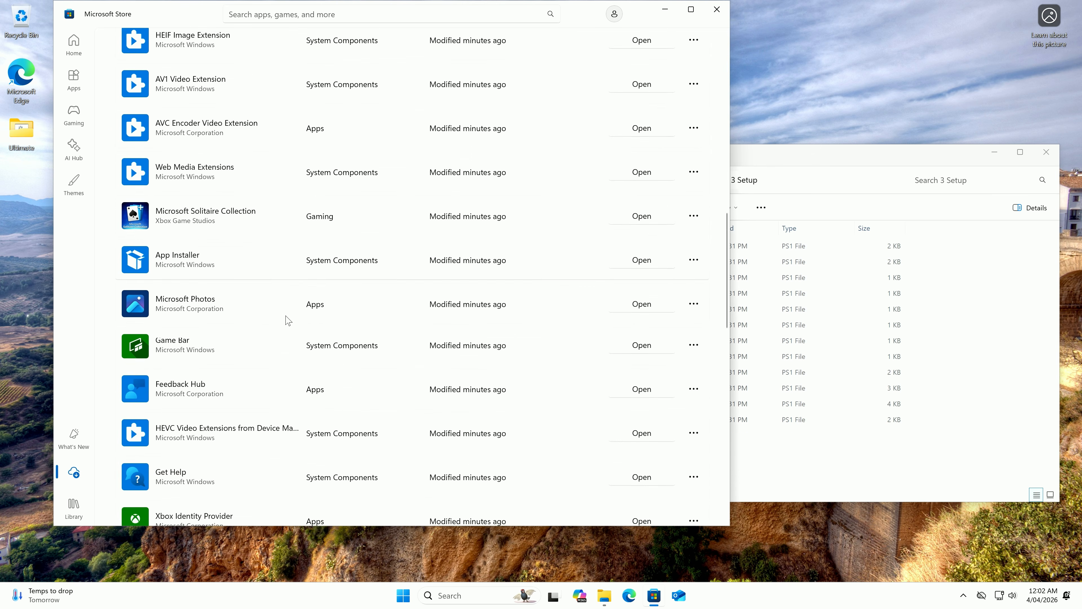
{"action": "scroll", "coordinate": [619, 124], "scroll_direction": "up", "scroll_amount": 2}
{"action": "scroll", "coordinate": [620, 127], "scroll_direction": "up", "scroll_amount": 15}
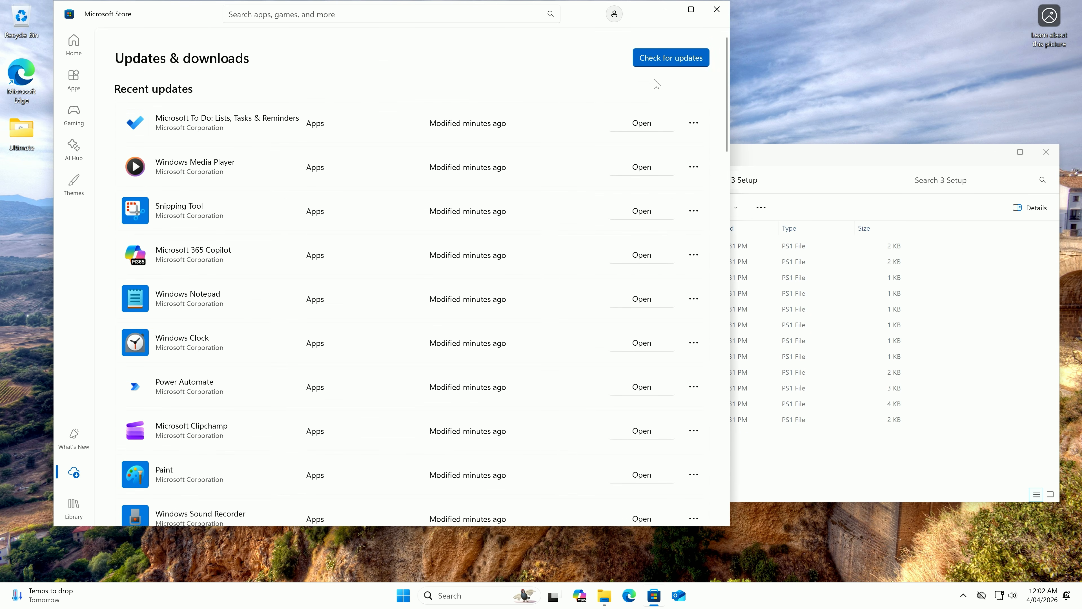
{"action": "scroll", "coordinate": [272, 298], "scroll_direction": "down", "scroll_amount": 10}
{"action": "scroll", "coordinate": [281, 324], "scroll_direction": "down", "scroll_amount": 15}
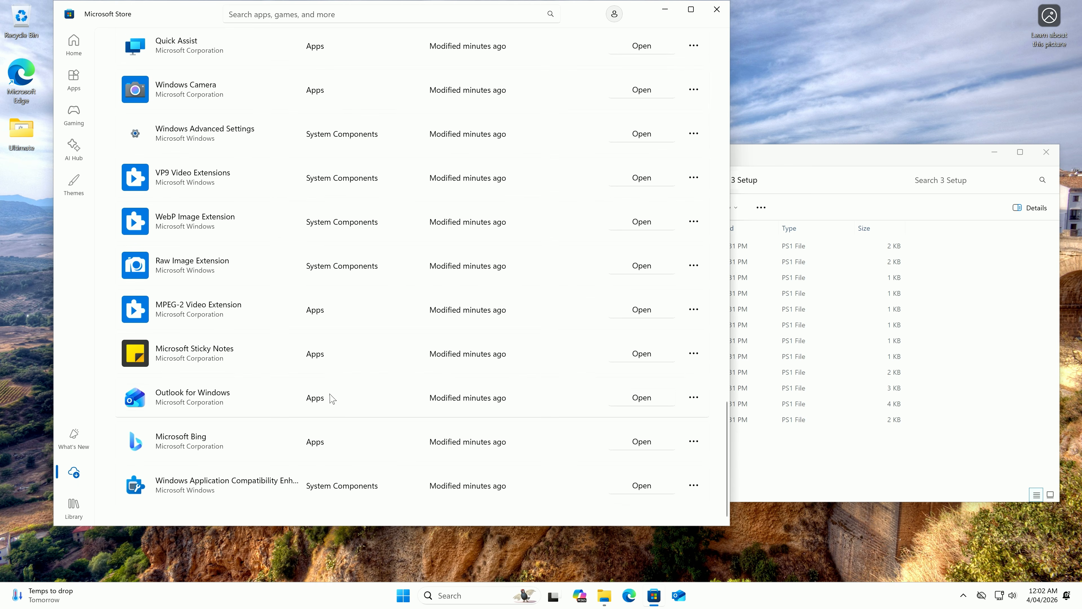
{"action": "scroll", "coordinate": [307, 442], "scroll_direction": "up", "scroll_amount": 8}
{"action": "scroll", "coordinate": [326, 439], "scroll_direction": "up", "scroll_amount": 10}
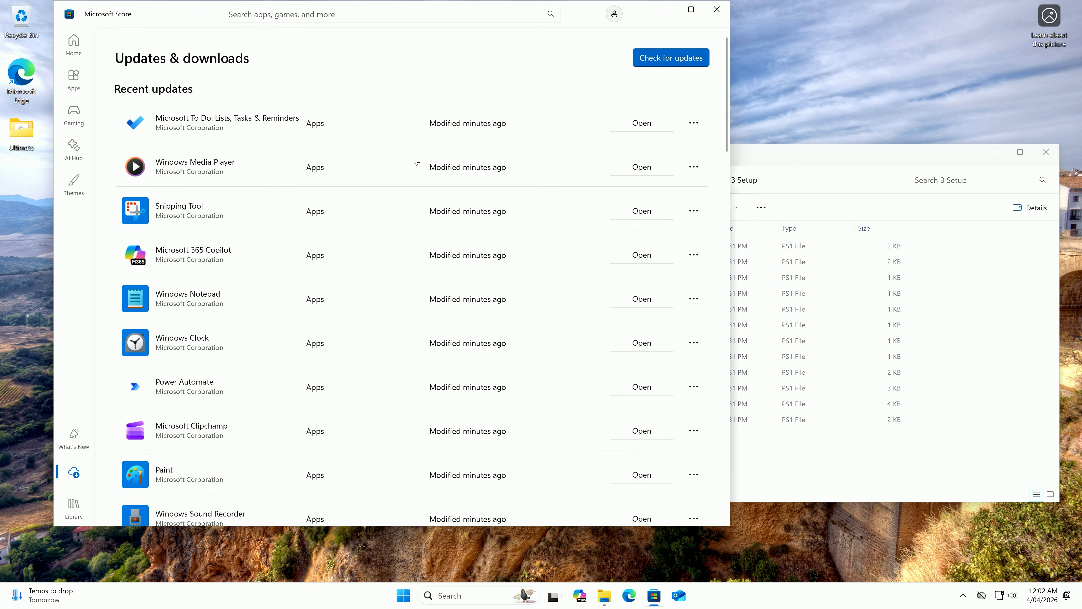
{"action": "left_click", "coordinate": [723, 11]}
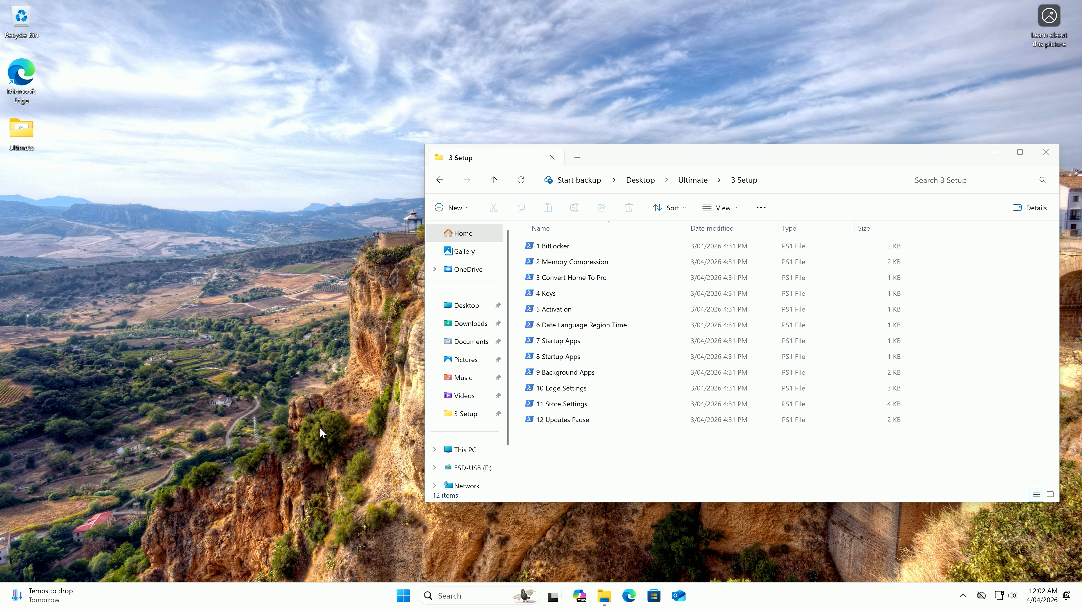
- Run the 12 Updates Pause script from the 3 Setup folder and resume updates in Windows Update
{"action": "left_click", "coordinate": [564, 422]}
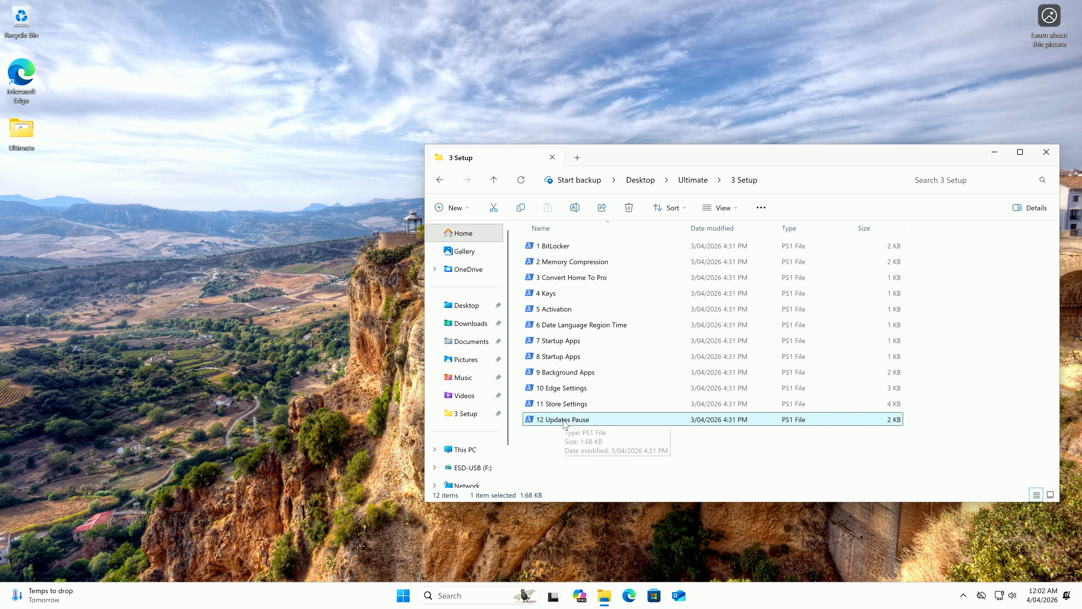
{"action": "double_click", "coordinate": [563, 420]}
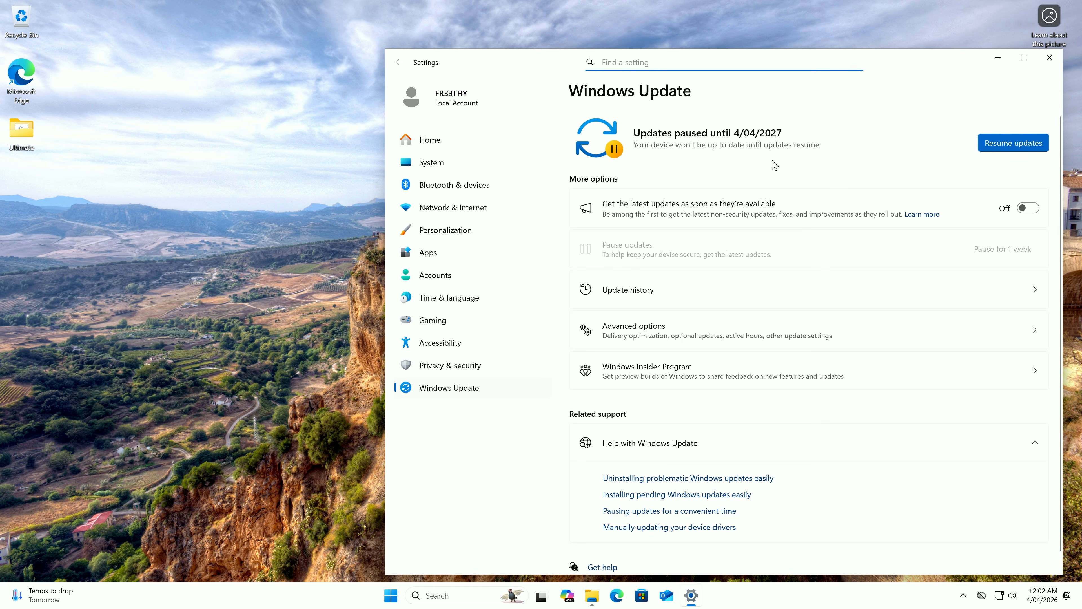
{"action": "left_click", "coordinate": [1013, 149]}
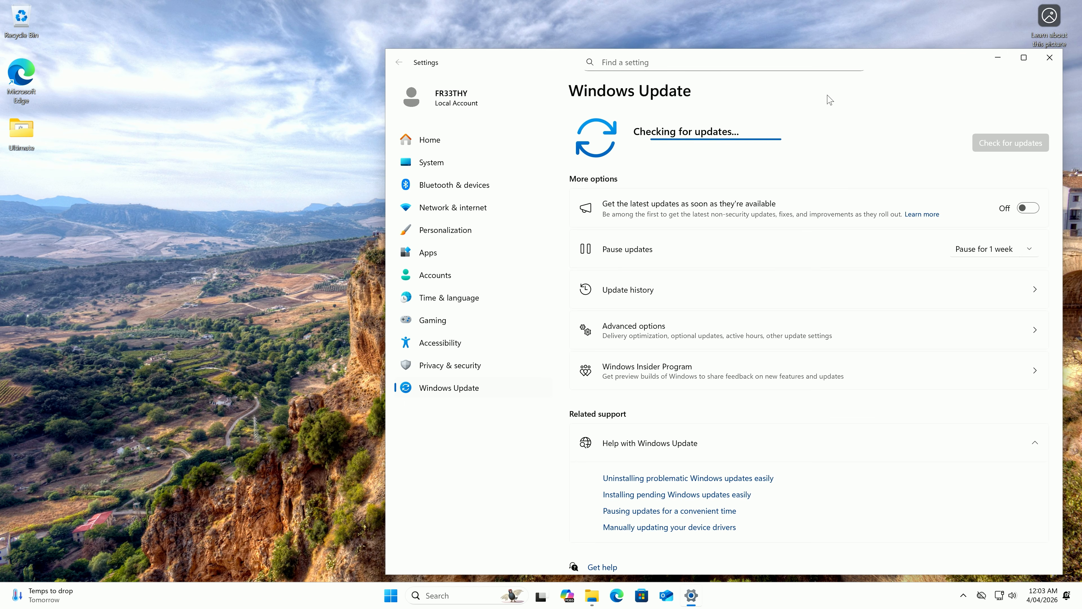
{"action": "mouse_move", "coordinate": [913, 68]}
{"action": "left_mouse_down"}
{"action": "mouse_move", "coordinate": [828, 44]}
{"action": "mouse_move", "coordinate": [874, 78]}
{"action": "mouse_move", "coordinate": [895, 61]}
{"action": "left_mouse_up"}
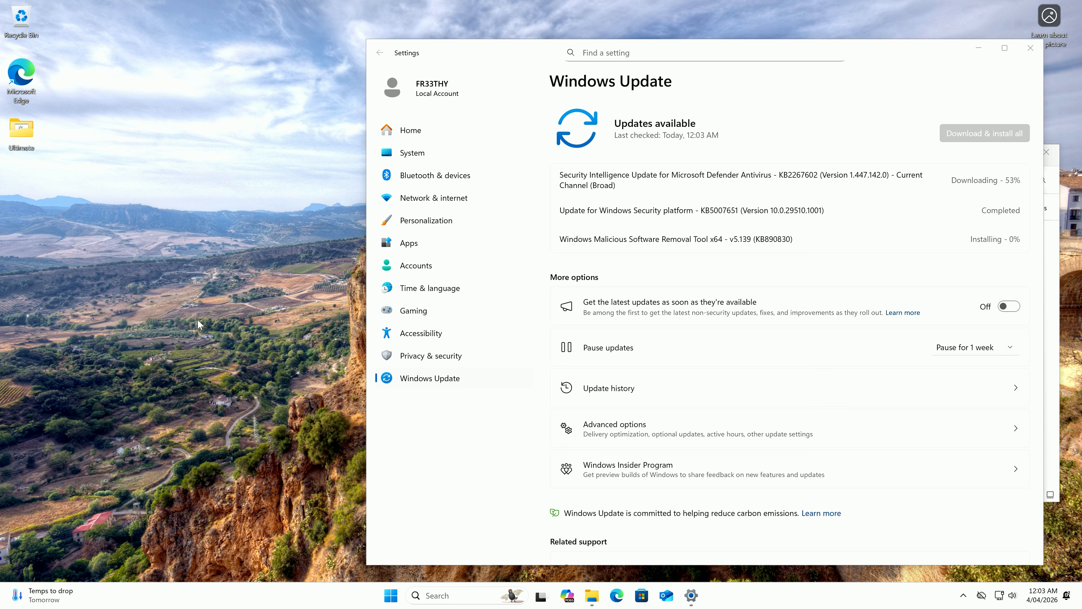
- Open Device Manager beside Windows Update, examine the Bluetooth and Other devices entries with missing drivers, and close it
{"action": "key", "text": "super+x"}
{"action": "key", "text": "m"}
{"action": "left_click_drag", "start_coordinate": [154, 346], "coordinate": [155, 487]}
{"action": "left_click_drag", "start_coordinate": [483, 256], "coordinate": [341, 252]}
{"action": "left_click", "coordinate": [131, 260]}
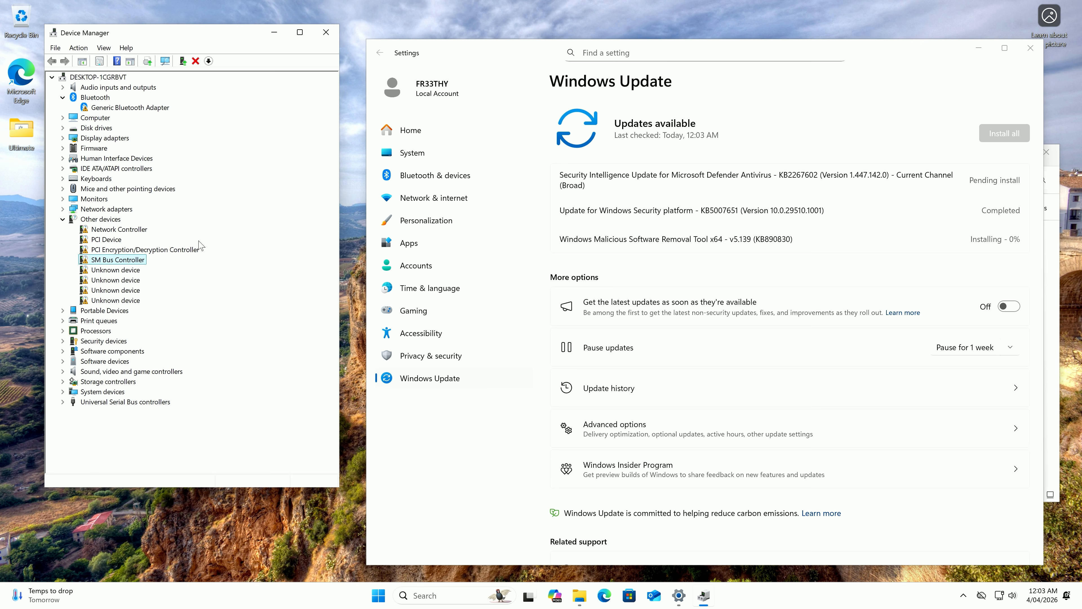
{"action": "left_click", "coordinate": [124, 109]}
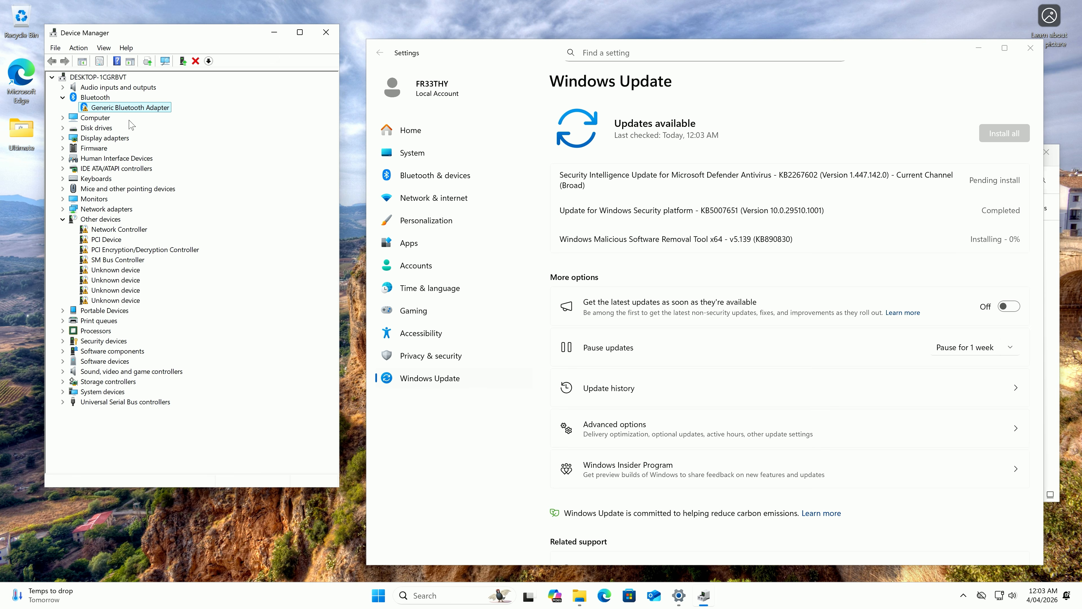
{"action": "left_click", "coordinate": [136, 230]}
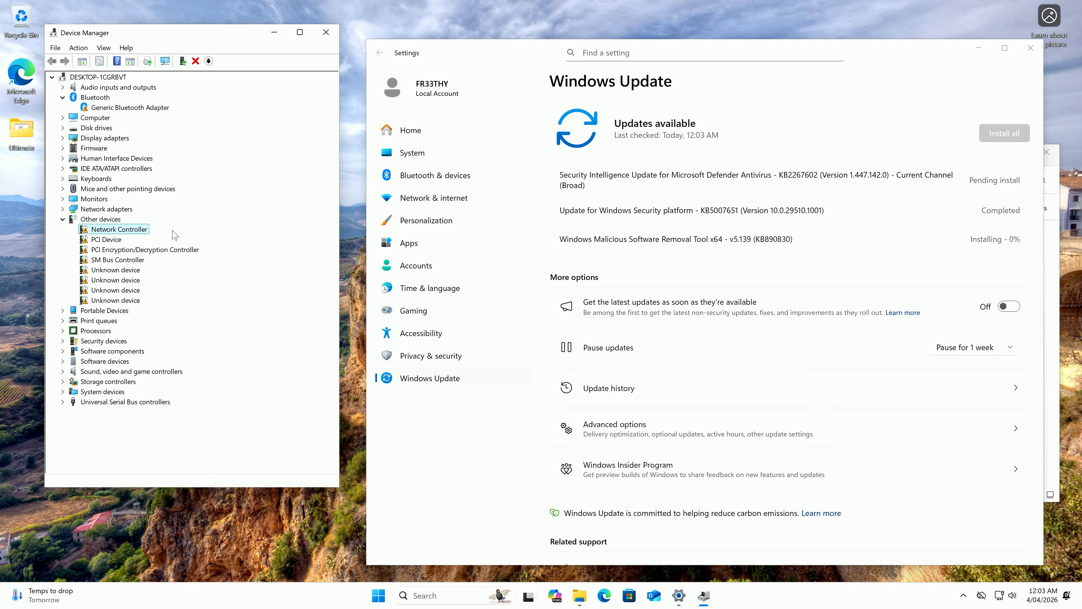
{"action": "left_click", "coordinate": [119, 238]}
{"action": "key", "text": "alt+F4"}
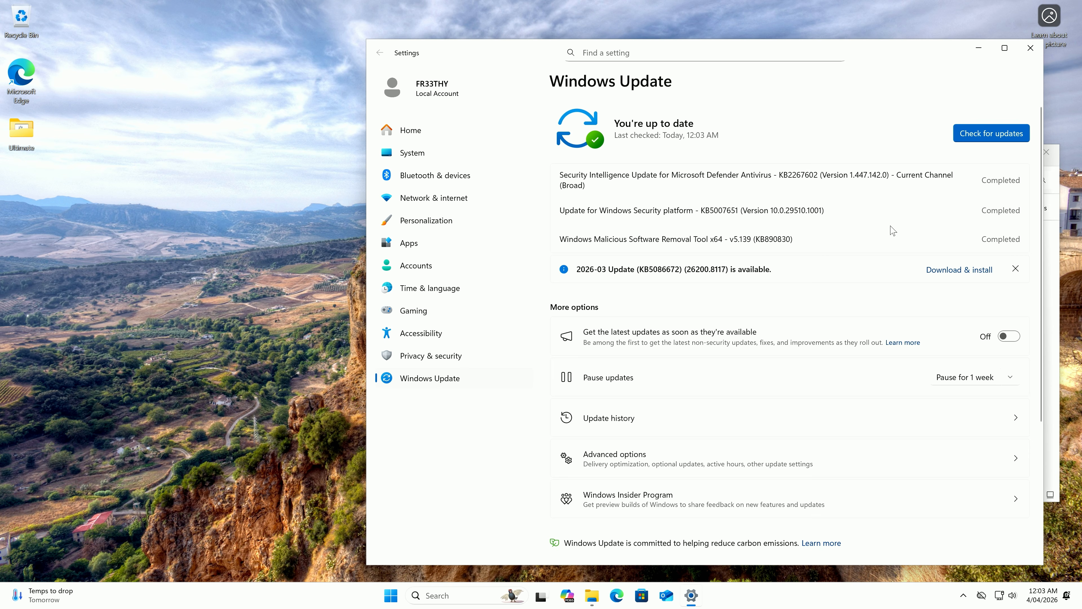
- Download and install the 2026-03 Update (KB5086672) and restart the computer to finish it
{"action": "left_click", "coordinate": [950, 271]}
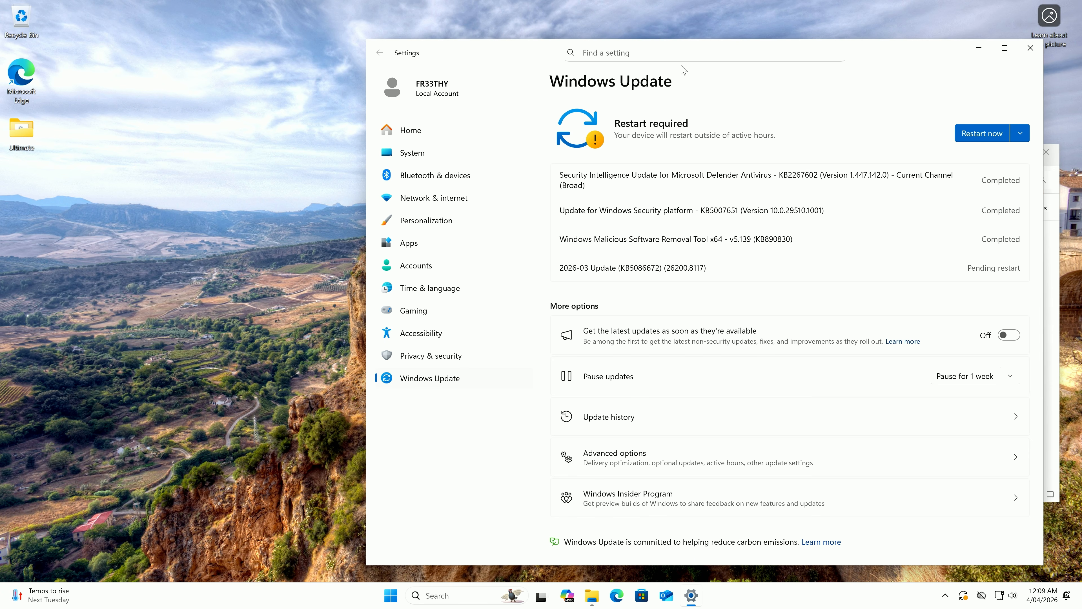
{"action": "left_click", "coordinate": [979, 134]}
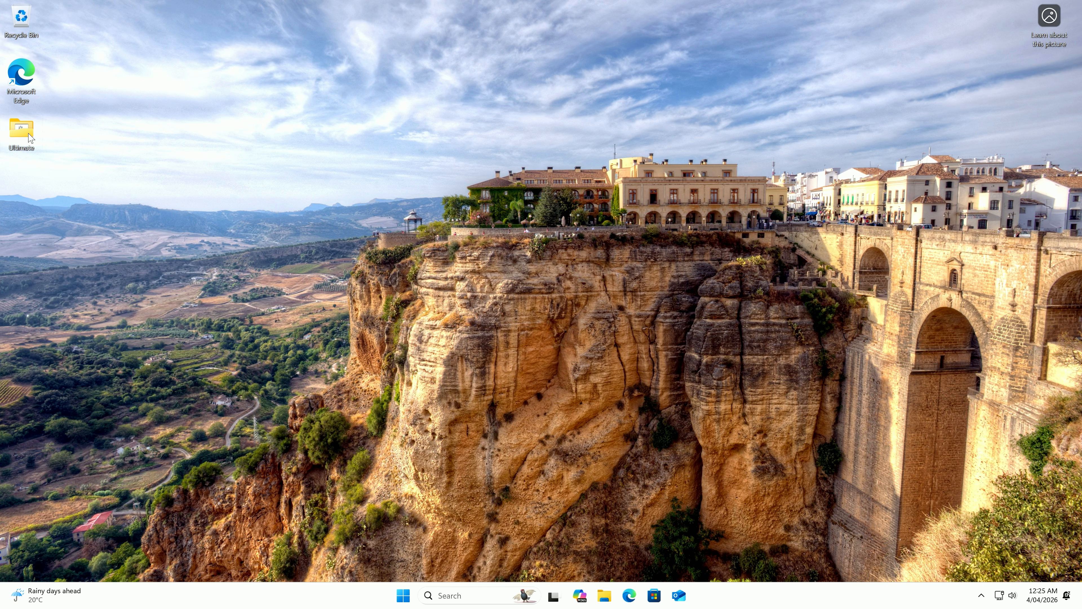
- Run the 12 Updates Pause script again from the Ultimate folder's 3 Setup subfolder and close the Windows Update settings
{"action": "double_click", "coordinate": [21, 133]}
{"action": "double_click", "coordinate": [478, 230]}
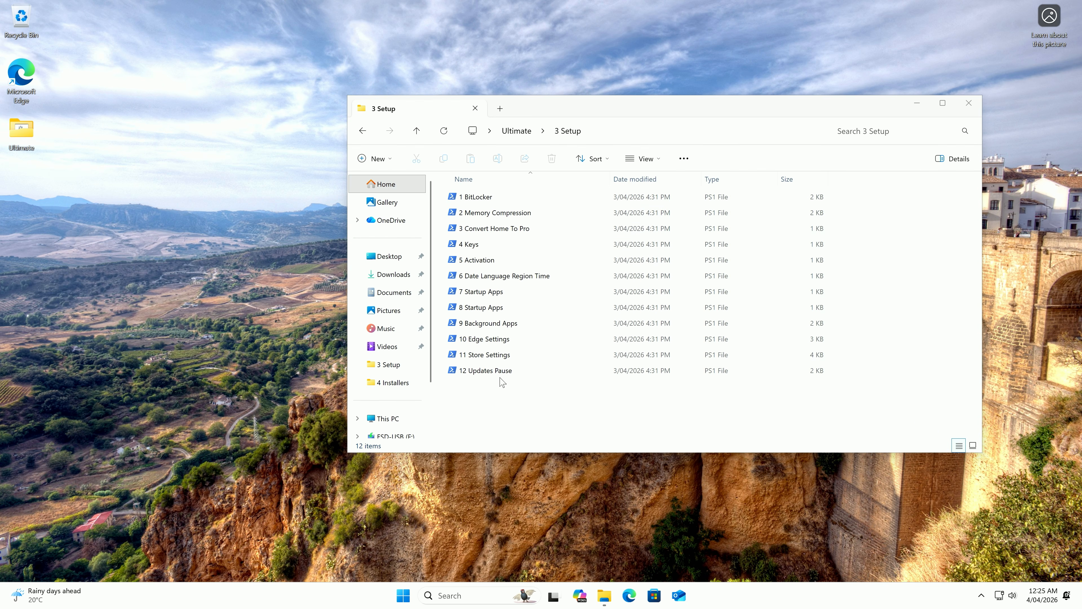
{"action": "double_click", "coordinate": [490, 370]}
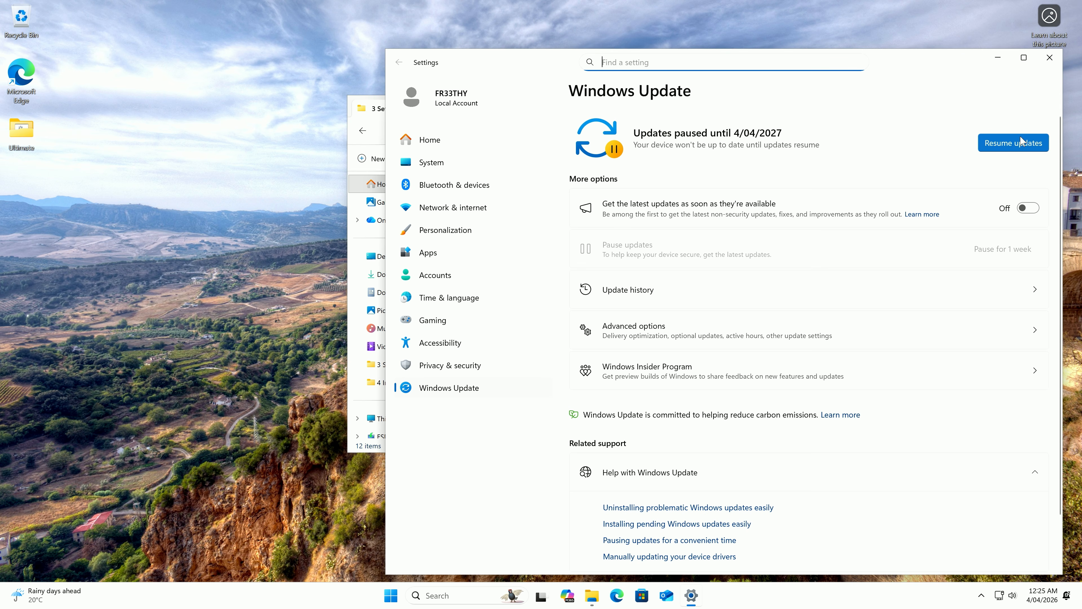
{"action": "left_click", "coordinate": [1049, 57]}
- Run the 1 Installers script from the Ultimate folder's 4 Installers subfolder and grant it administrator rights
{"action": "key", "text": "alt+Left"}
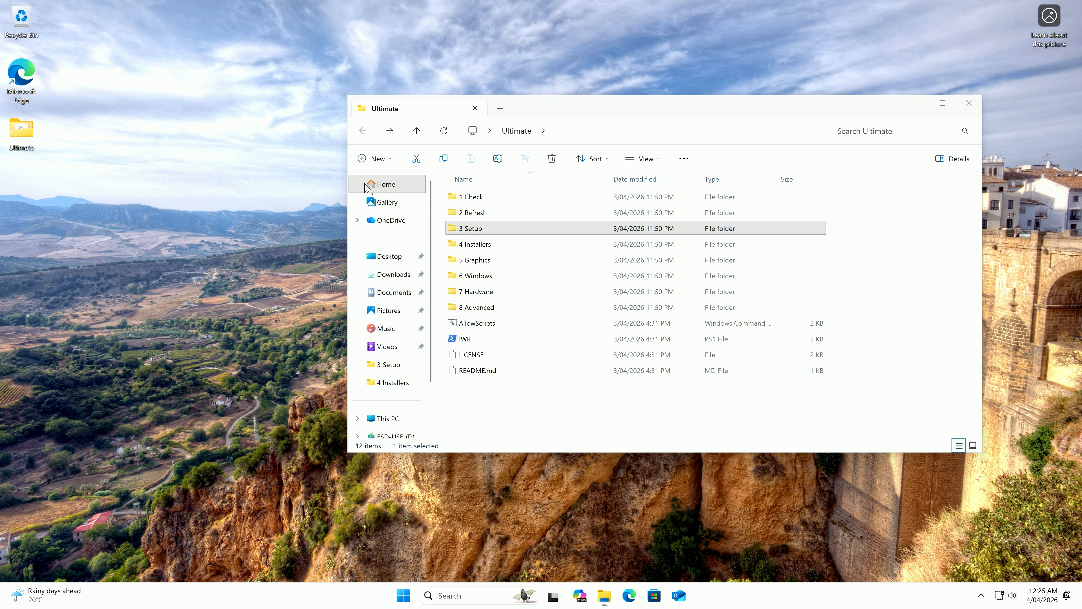
{"action": "double_click", "coordinate": [486, 246]}
{"action": "double_click", "coordinate": [483, 201]}
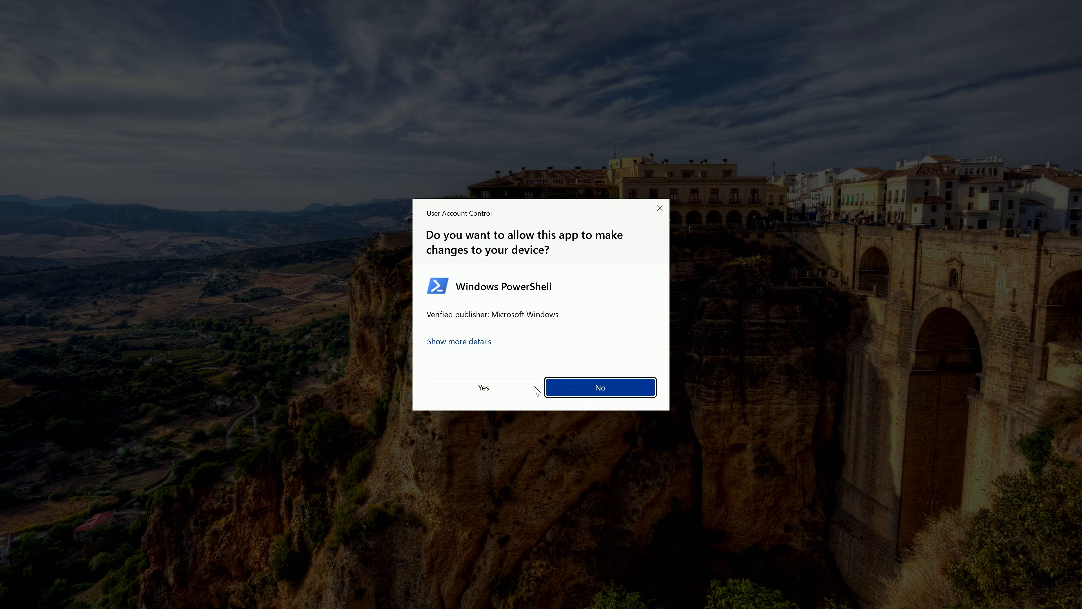
{"action": "left_click", "coordinate": [536, 388]}
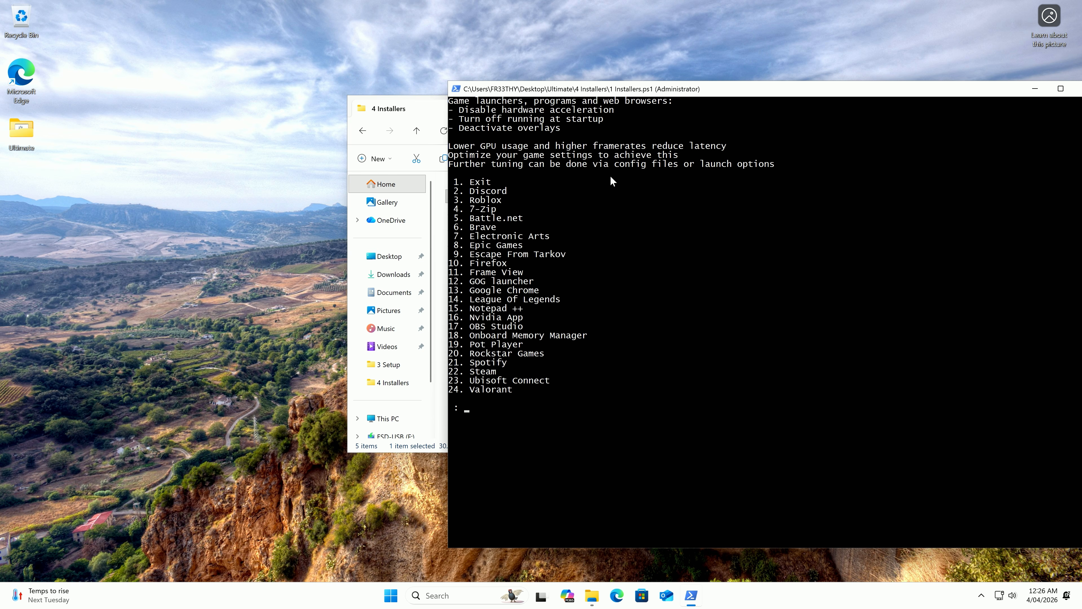
{"action": "right_click", "coordinate": [16, 142]}
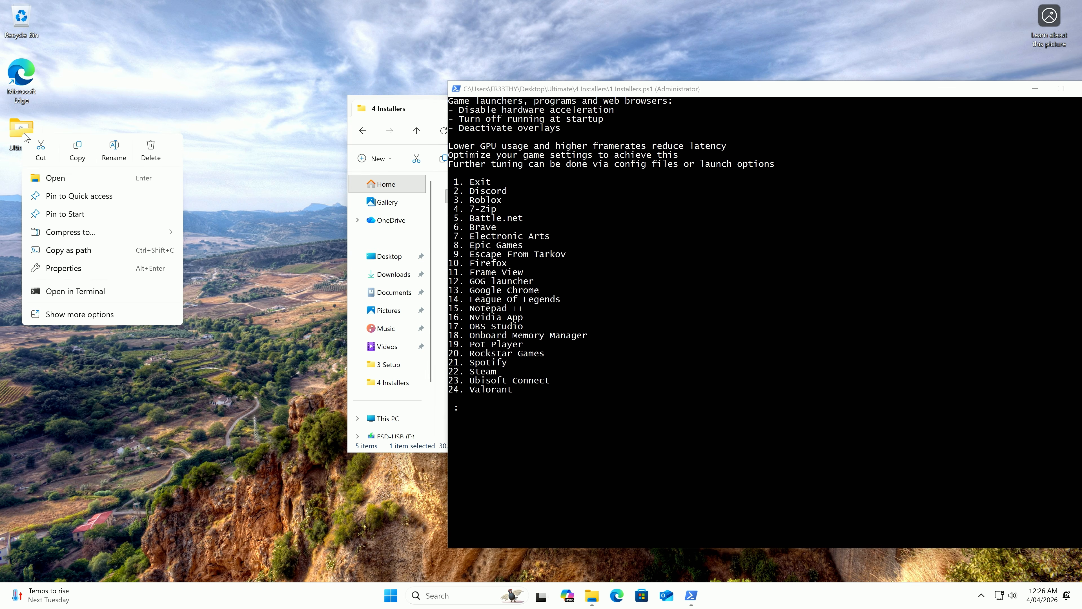
{"action": "left_click", "coordinate": [269, 83]}
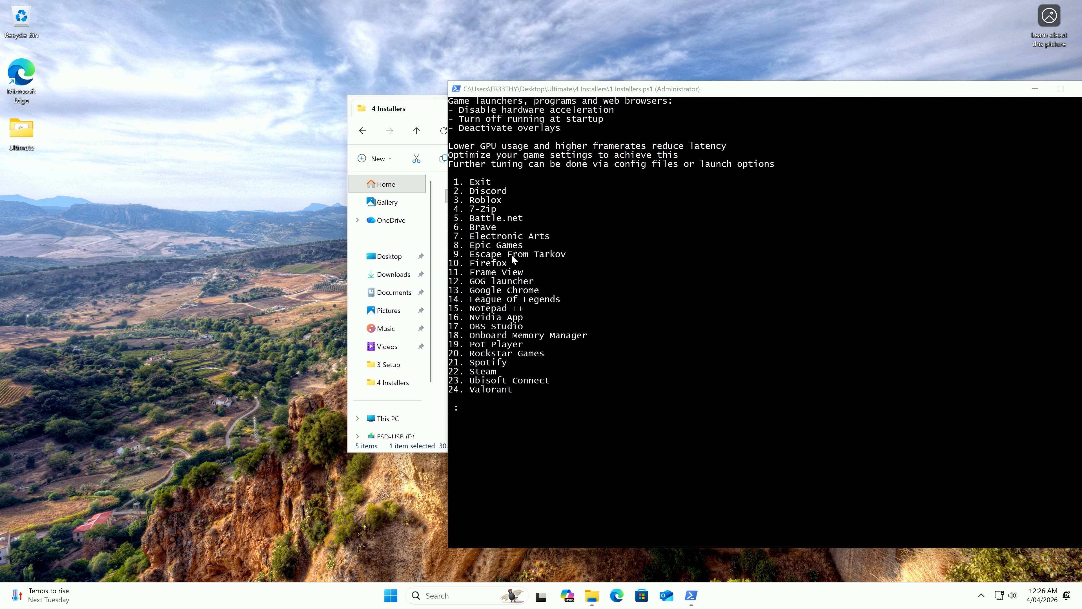
- Examine the installer script's program list and its advice on hardware acceleration, running at startup and overlays
{"action": "left_click_drag", "start_coordinate": [525, 310], "coordinate": [476, 309]}
{"action": "left_click", "coordinate": [589, 302]}
{"action": "left_click", "coordinate": [508, 301]}
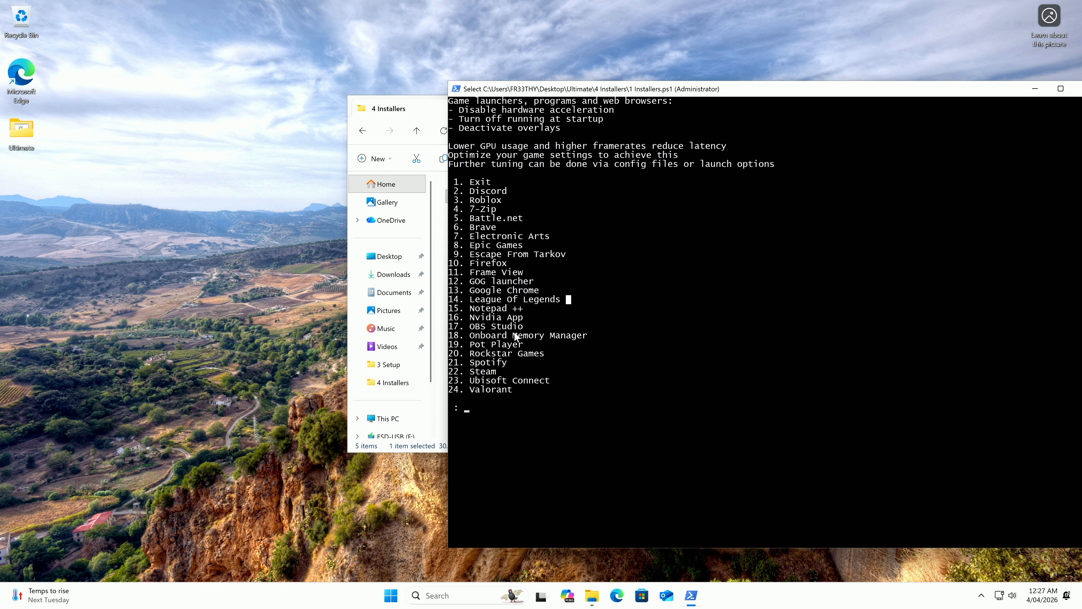
{"action": "left_click_drag", "start_coordinate": [485, 362], "coordinate": [470, 364]}
{"action": "left_click", "coordinate": [520, 364]}
{"action": "left_click_drag", "start_coordinate": [615, 111], "coordinate": [464, 111]}
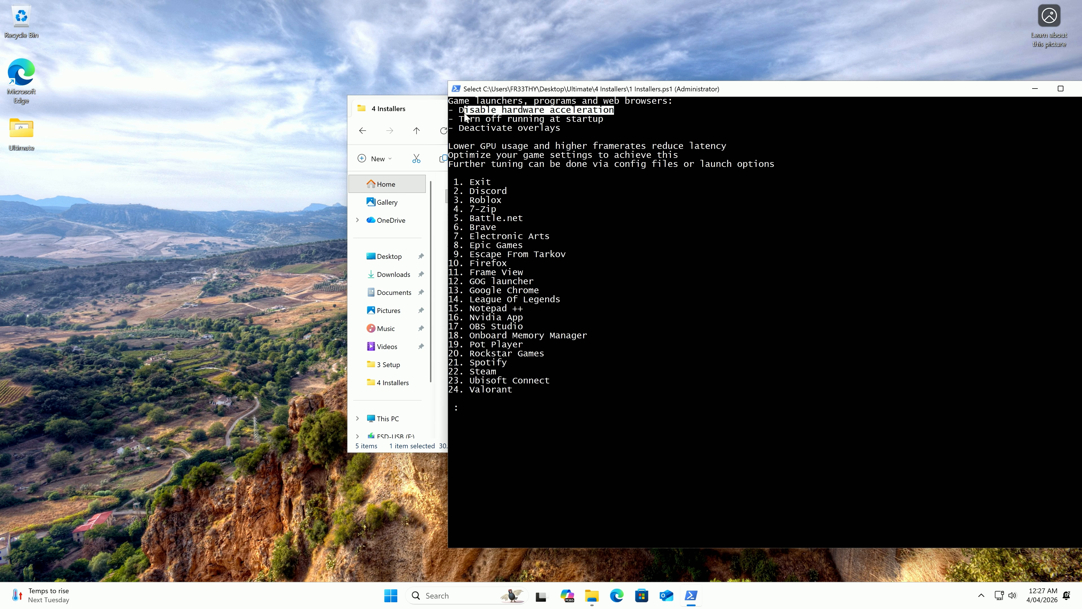
{"action": "left_click_drag", "start_coordinate": [608, 122], "coordinate": [460, 123]}
{"action": "left_click", "coordinate": [612, 122]}
{"action": "left_click_drag", "start_coordinate": [565, 128], "coordinate": [460, 128]}
{"action": "left_click", "coordinate": [572, 129]}
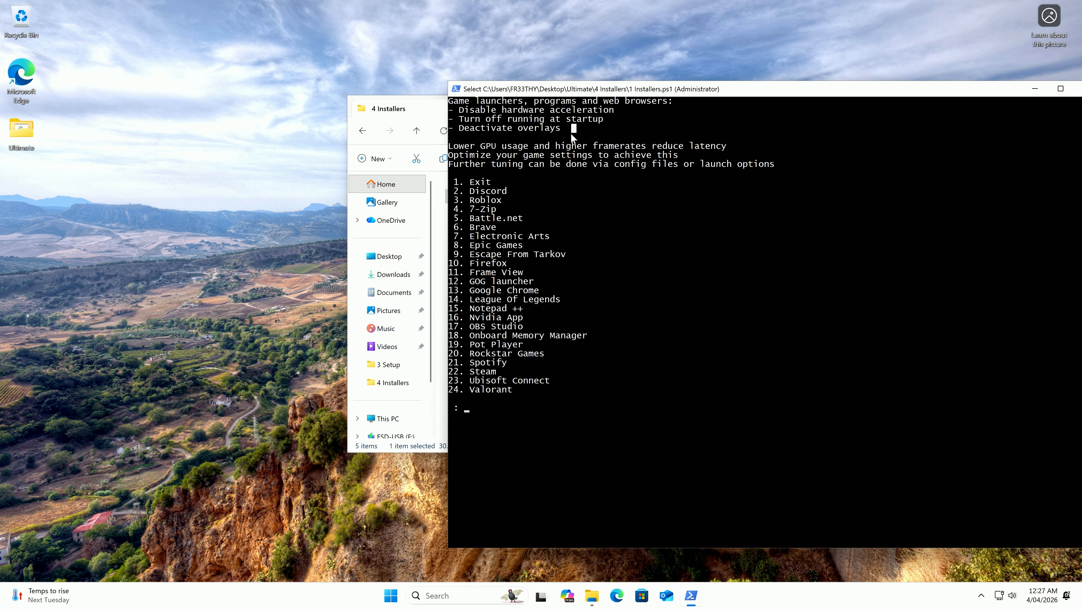
- Move the 4 Installers folder window clear of the script window and reread the notes on GPU usage and config tuning
{"action": "left_click", "coordinate": [419, 109]}
{"action": "left_click_drag", "start_coordinate": [545, 109], "coordinate": [425, 130]}
{"action": "left_click", "coordinate": [592, 89]}
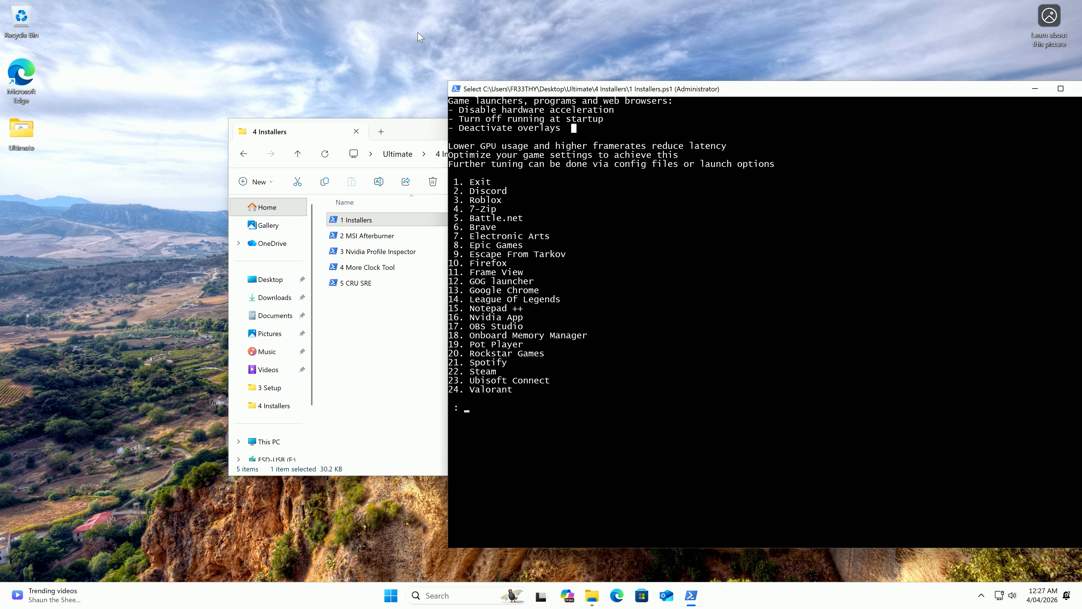
{"action": "left_click_drag", "start_coordinate": [609, 110], "coordinate": [461, 109]}
{"action": "left_click", "coordinate": [616, 110]}
{"action": "mouse_move", "coordinate": [574, 127]}
{"action": "left_mouse_down"}
{"action": "mouse_move", "coordinate": [452, 102]}
{"action": "mouse_move", "coordinate": [574, 128]}
{"action": "left_mouse_up"}
{"action": "left_click", "coordinate": [731, 148]}
{"action": "left_click", "coordinate": [779, 168]}
- Open FR33THY's GitHub page in the browser, view the Github-Game-Configs repository and close the browser
{"action": "left_click", "coordinate": [618, 596]}
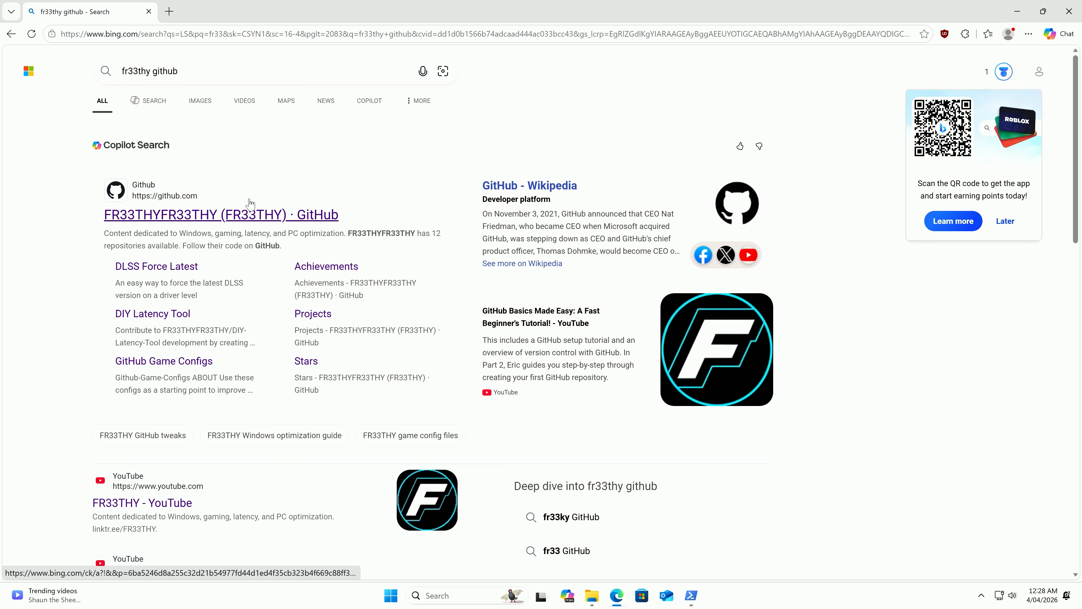
{"action": "left_click", "coordinate": [254, 213]}
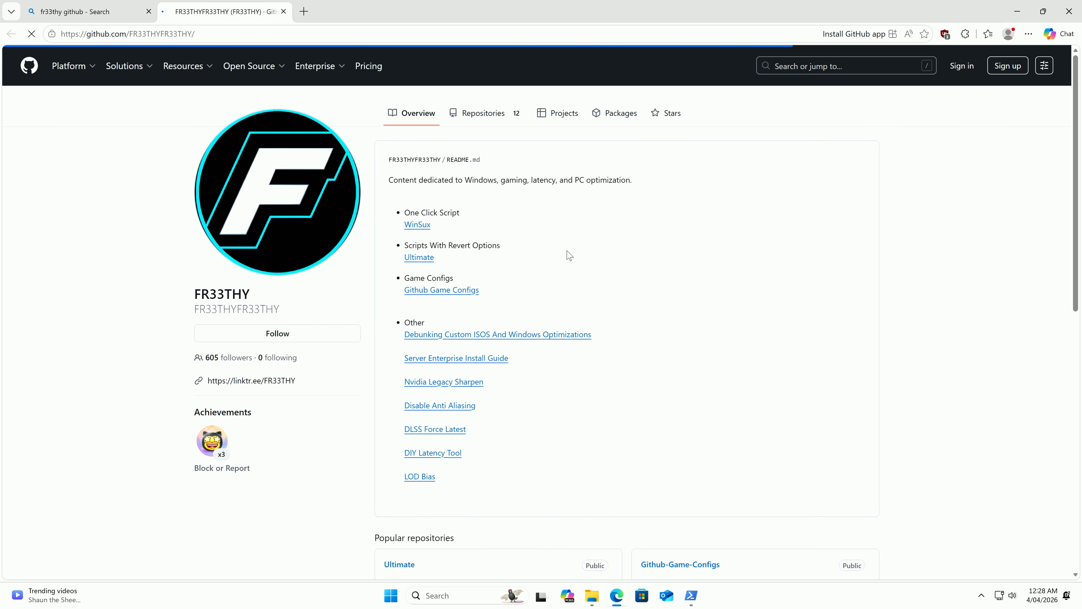
{"action": "scroll", "coordinate": [504, 319], "scroll_direction": "down", "scroll_amount": 5}
{"action": "scroll", "coordinate": [504, 328], "scroll_direction": "down", "scroll_amount": 5}
{"action": "scroll", "coordinate": [517, 351], "scroll_direction": "up", "scroll_amount": 10}
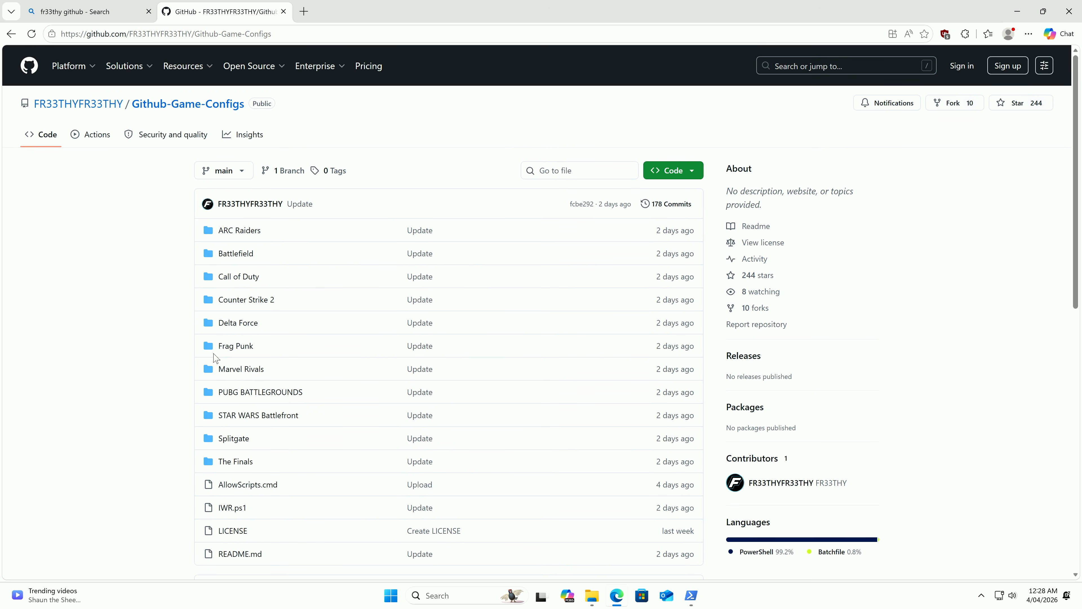
{"action": "left_click", "coordinate": [1069, 21]}
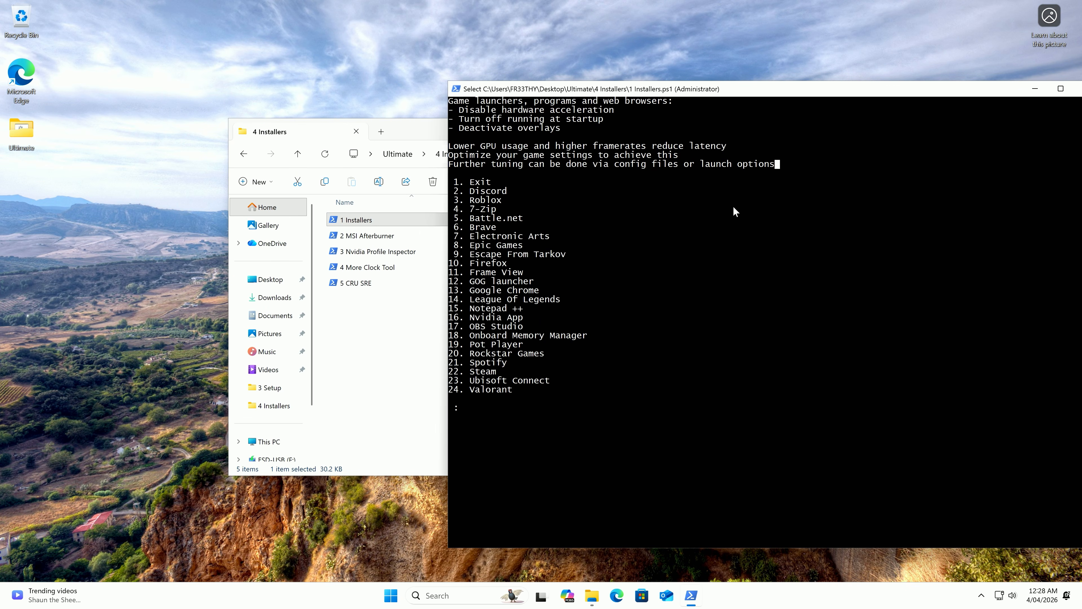
- Close the installer script window, run the 2 MSI Afterburner script with administrator rights and reposition its window
{"action": "left_click_drag", "start_coordinate": [1001, 86], "coordinate": [954, 89]}
{"action": "left_click", "coordinate": [1040, 91]}
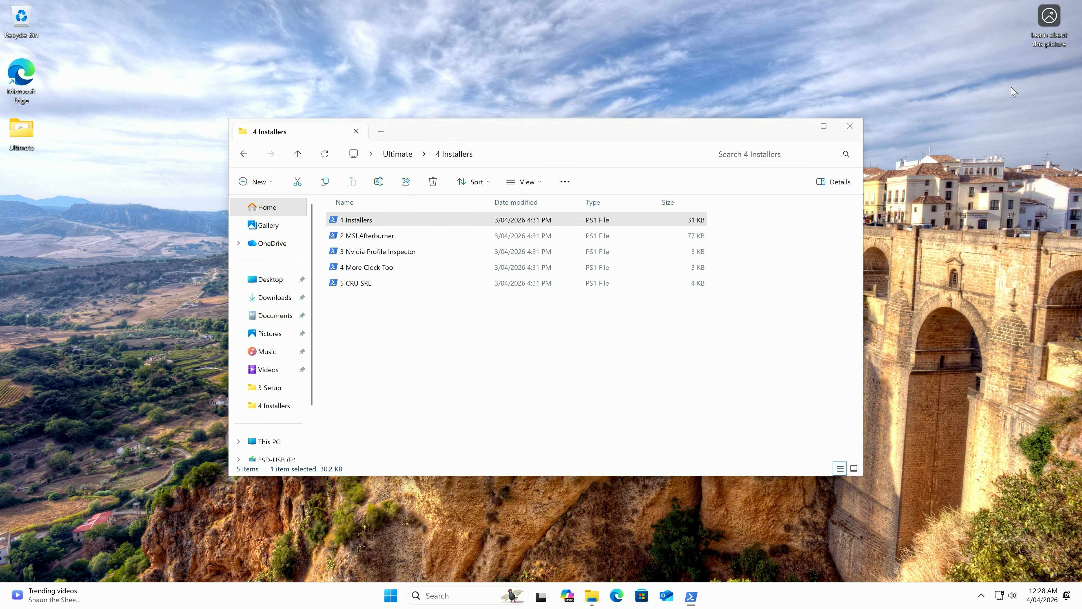
{"action": "left_click_drag", "start_coordinate": [532, 130], "coordinate": [685, 139]}
{"action": "double_click", "coordinate": [514, 246]}
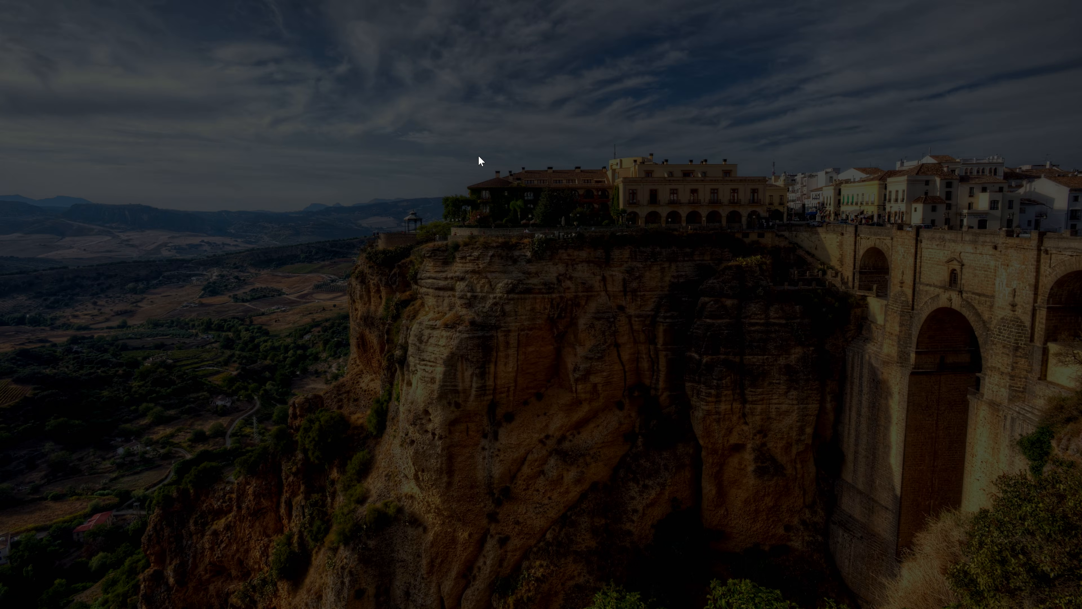
{"action": "left_click", "coordinate": [504, 387]}
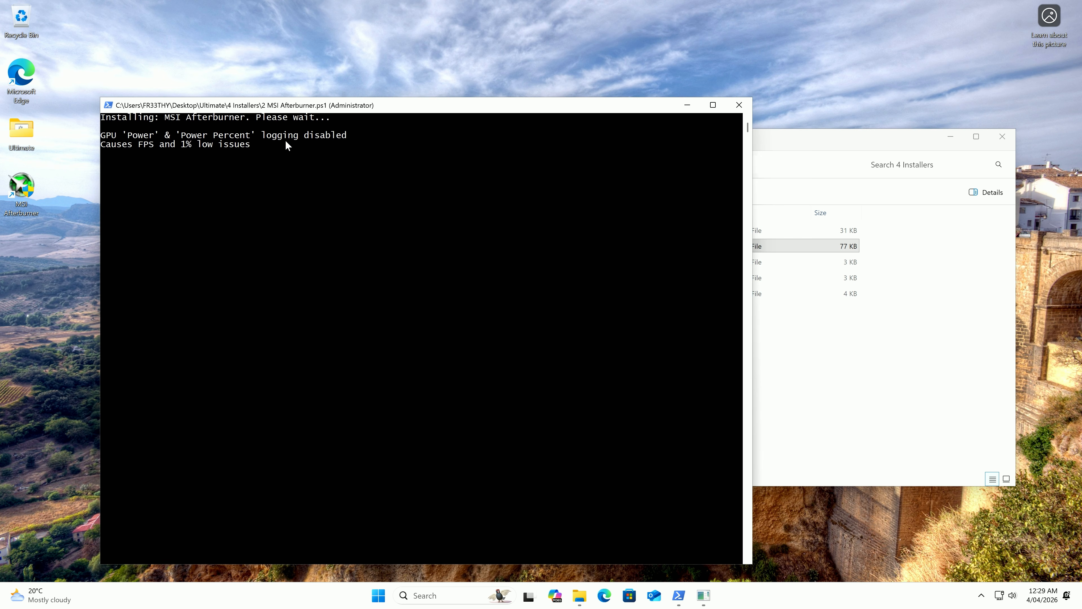
{"action": "left_click_drag", "start_coordinate": [270, 104], "coordinate": [484, 93]}
{"action": "left_click_drag", "start_coordinate": [330, 128], "coordinate": [589, 165]}
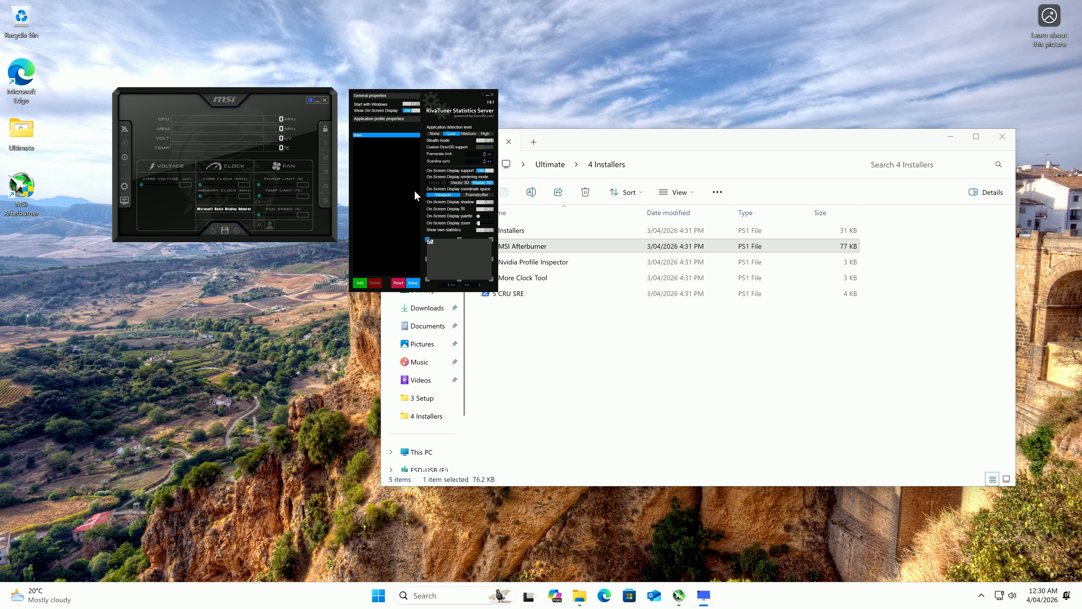
- Set RivaTuner Statistics Server's user interface skin scaling to 150% and confirm its properties
{"action": "left_click", "coordinate": [412, 283]}
{"action": "left_click", "coordinate": [441, 120]}
{"action": "scroll", "coordinate": [575, 256], "scroll_direction": "down", "scroll_amount": 1}
{"action": "left_click_drag", "start_coordinate": [504, 479], "coordinate": [536, 494]}
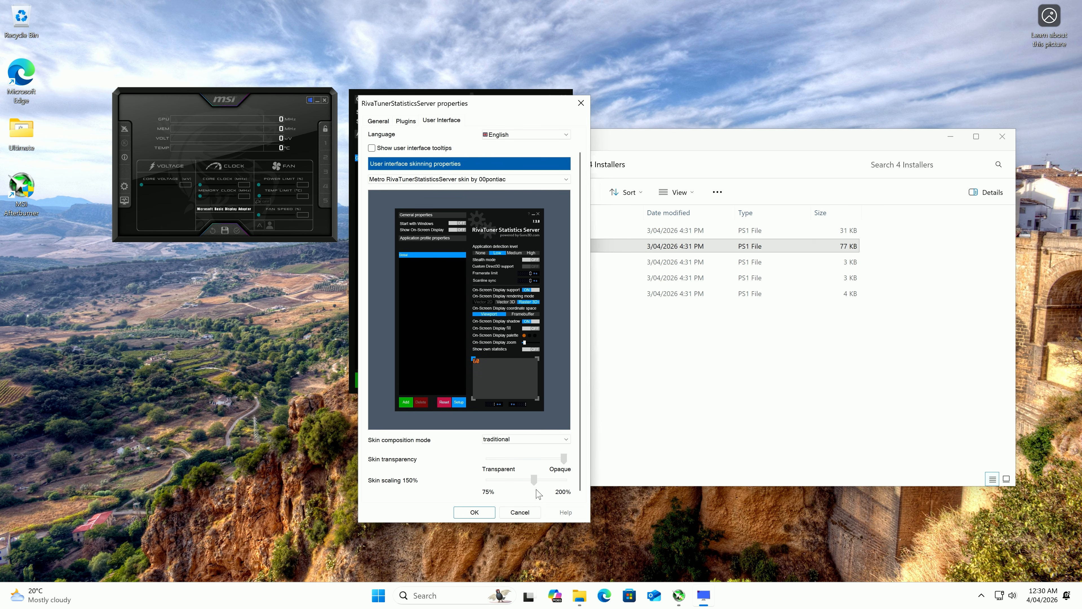
{"action": "left_click", "coordinate": [474, 512]}
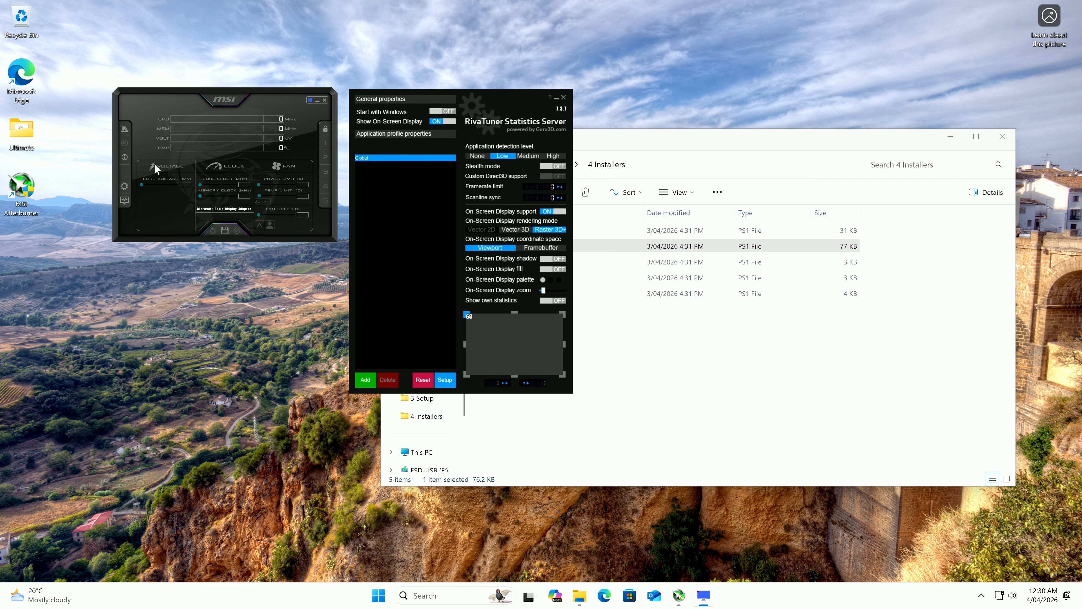
- Enlarge MSI Afterburner's interface skin and increase RivaTuner's On-Screen Display zoom
{"action": "left_click", "coordinate": [124, 185]}
{"action": "left_click_drag", "start_coordinate": [273, 469], "coordinate": [301, 476]}
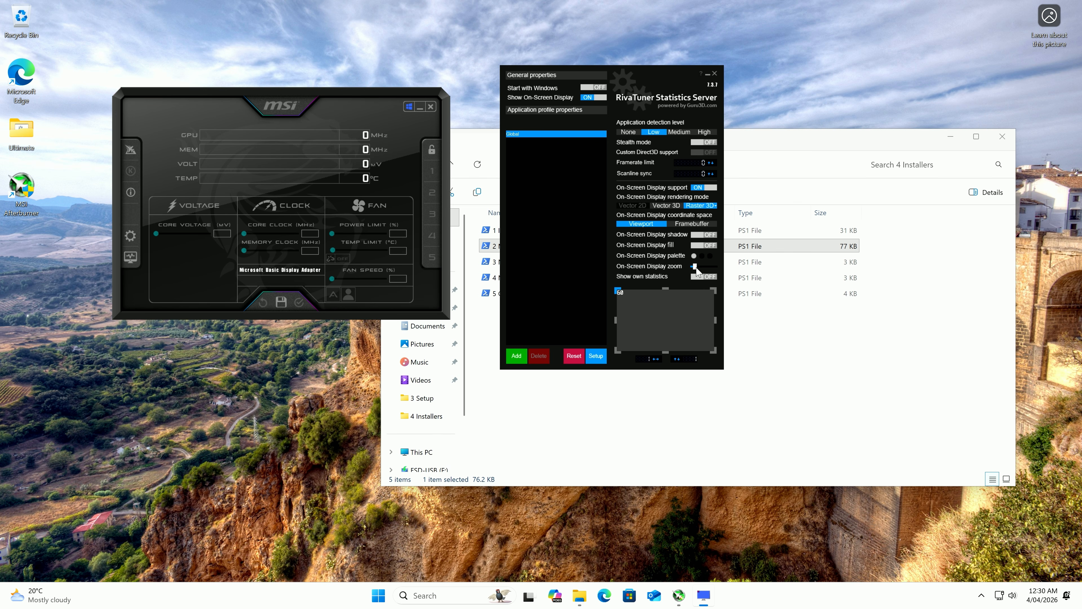
{"action": "left_click_drag", "start_coordinate": [696, 268], "coordinate": [698, 268]}
- Open the OverlayEditor.dll plugin's setup in RivaTuner and start a benchmark recording on the fr33thy.ovl overlay
{"action": "left_click", "coordinate": [596, 355]}
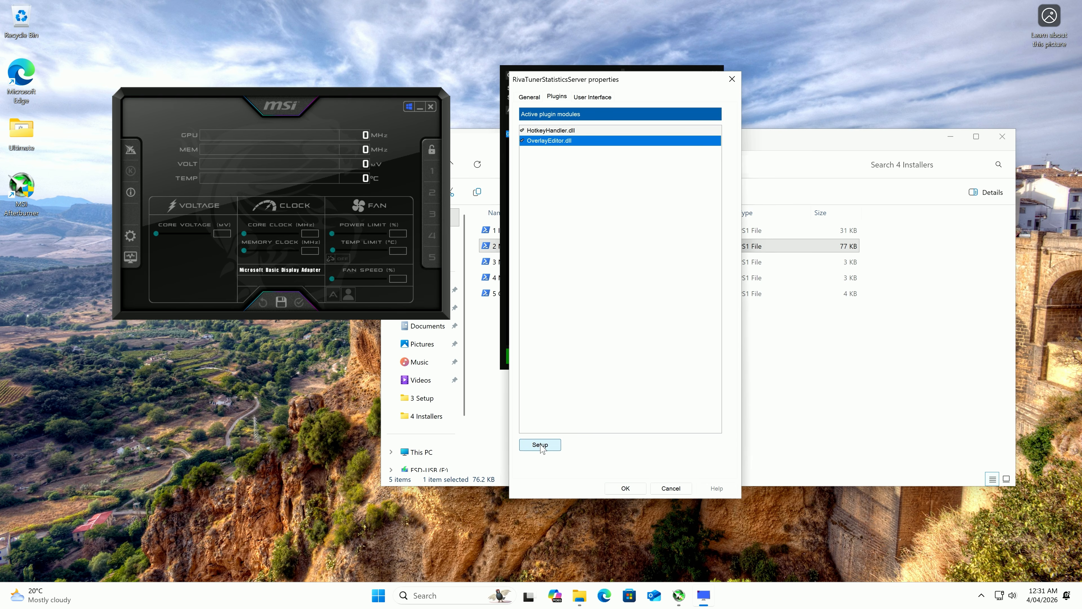
{"action": "left_click", "coordinate": [540, 447]}
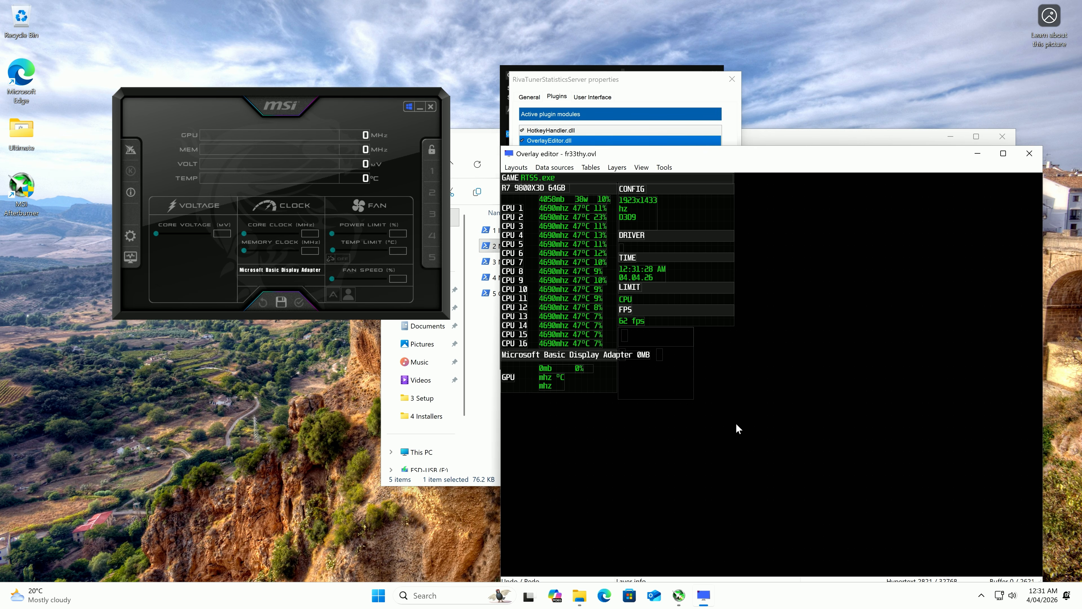
{"action": "key", "text": "F11"}
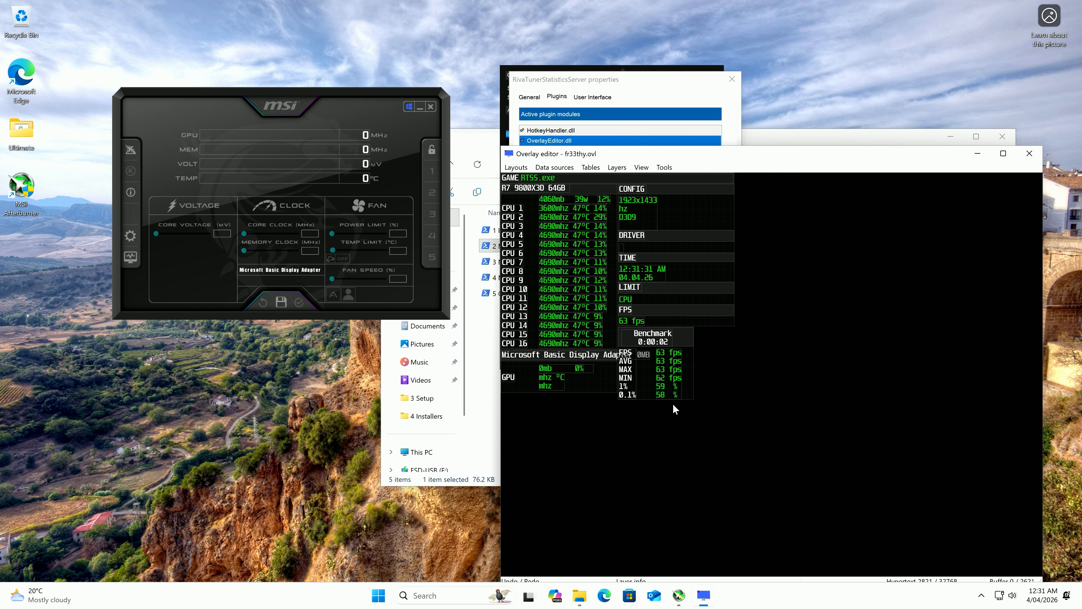
- Look through the local drive's contents in File Explorer, and close that window and the overlay editor
{"action": "key", "text": "super+e"}
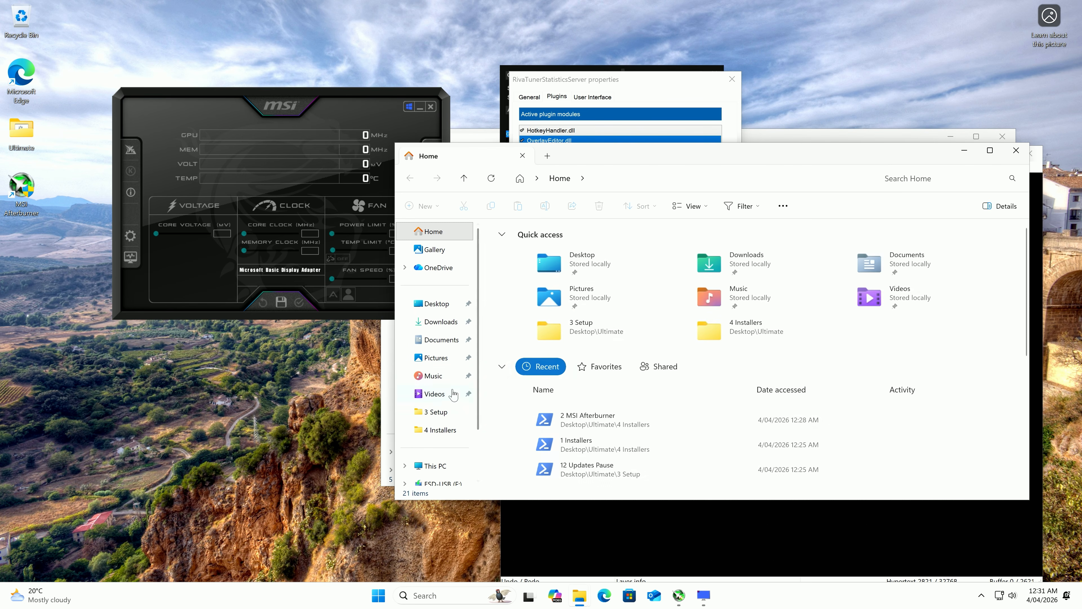
{"action": "left_click", "coordinate": [435, 465]}
{"action": "double_click", "coordinate": [554, 262]}
{"action": "left_click", "coordinate": [527, 355]}
{"action": "left_click", "coordinate": [1021, 154]}
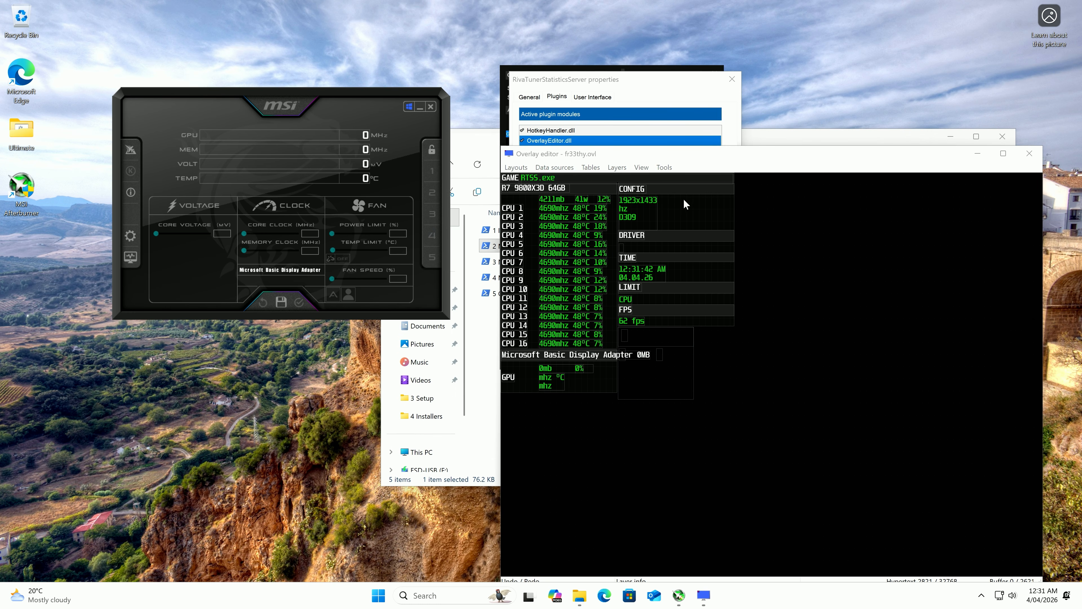
{"action": "left_click", "coordinate": [1029, 154]}
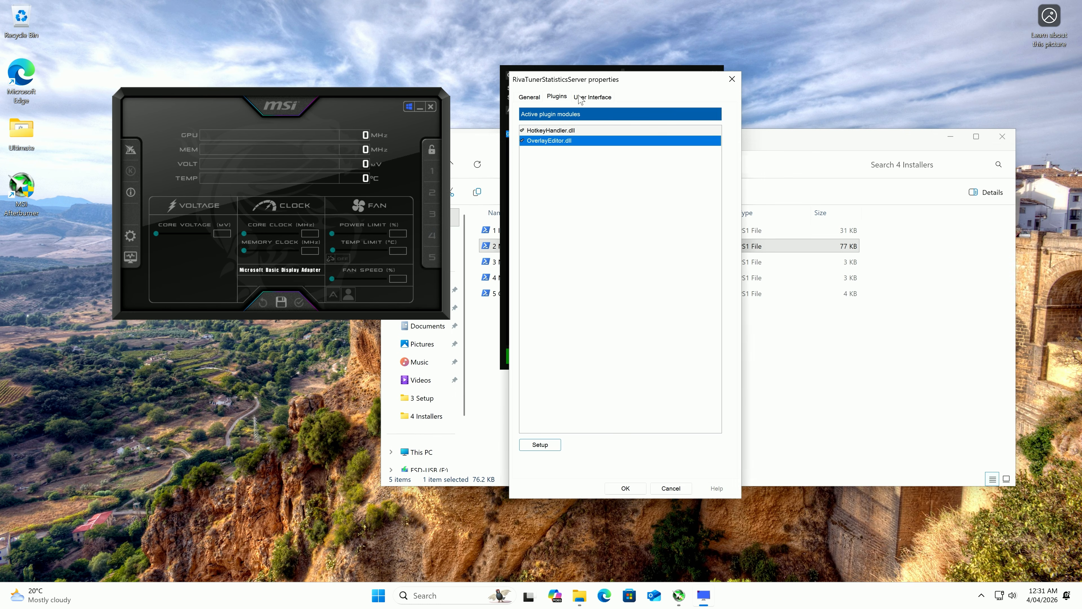
- Review the HotkeyHandler.dll plugin's hotkey setup and reopen the OverlayEditor.dll setup
{"action": "left_click", "coordinate": [576, 97]}
{"action": "left_click", "coordinate": [554, 98]}
{"action": "left_click", "coordinate": [554, 130]}
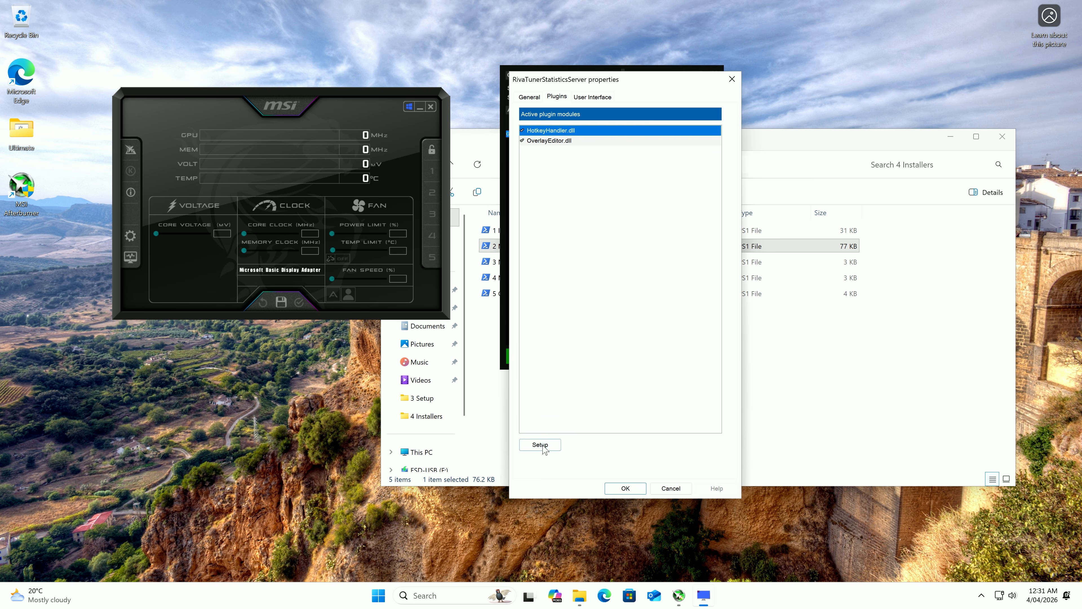
{"action": "left_click", "coordinate": [540, 447]}
{"action": "left_click", "coordinate": [717, 84]}
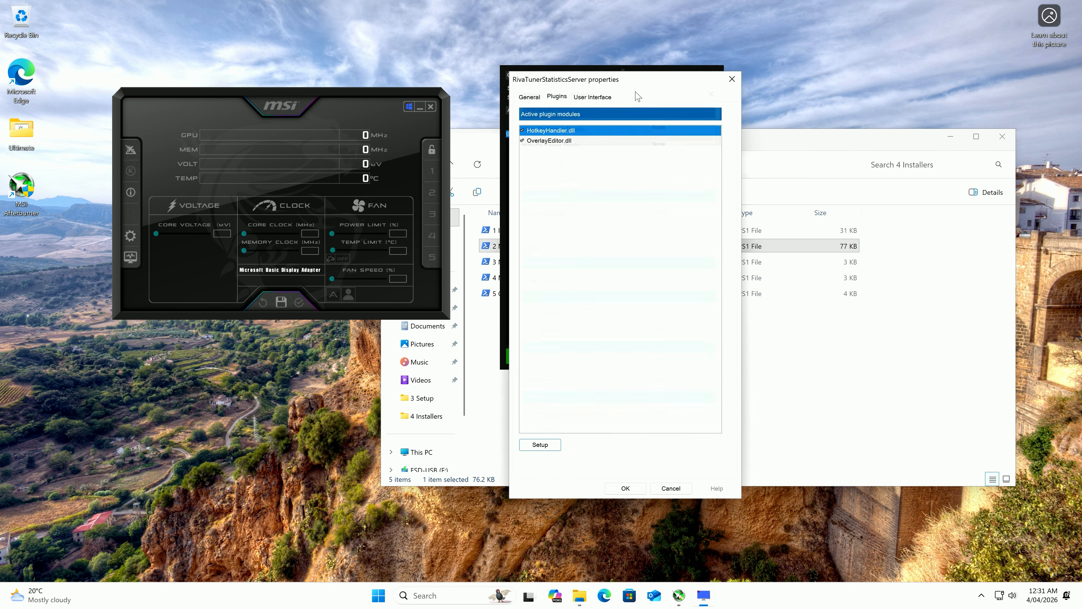
{"action": "left_click", "coordinate": [536, 141]}
{"action": "left_click", "coordinate": [543, 447]}
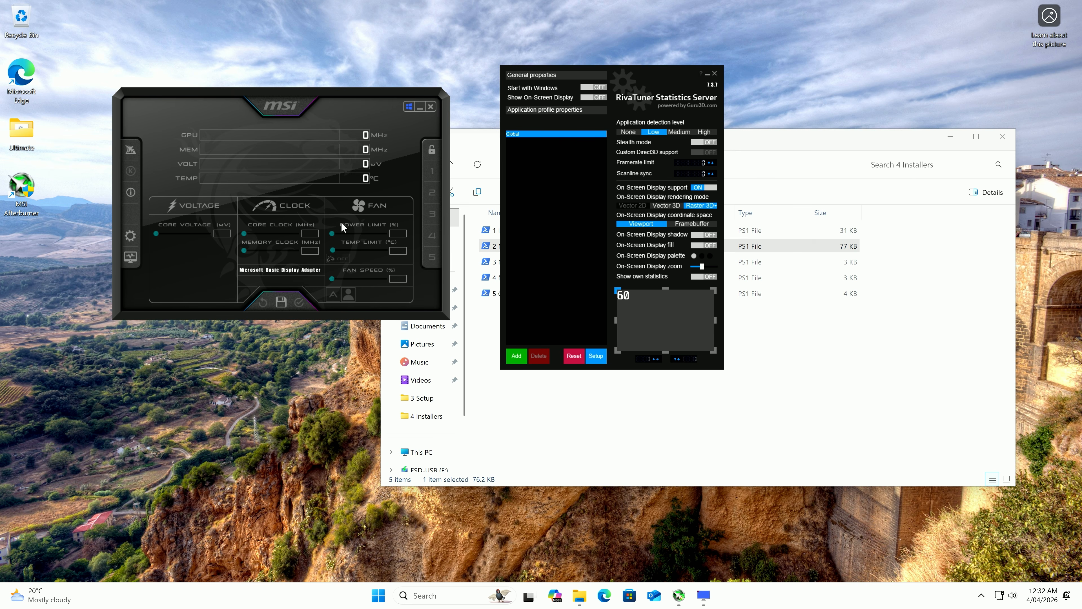
- Close MSI Afterburner and move its desktop shortcut to just below the "Learn about this picture" icon
{"action": "left_click", "coordinate": [408, 109]}
{"action": "left_click", "coordinate": [430, 106]}
{"action": "left_click_drag", "start_coordinate": [23, 202], "coordinate": [1049, 85]}
- Run the 3 Nvidia Profile Inspector script from the 4 Installers folder and grant it administrator rights
{"action": "left_click", "coordinate": [540, 262]}
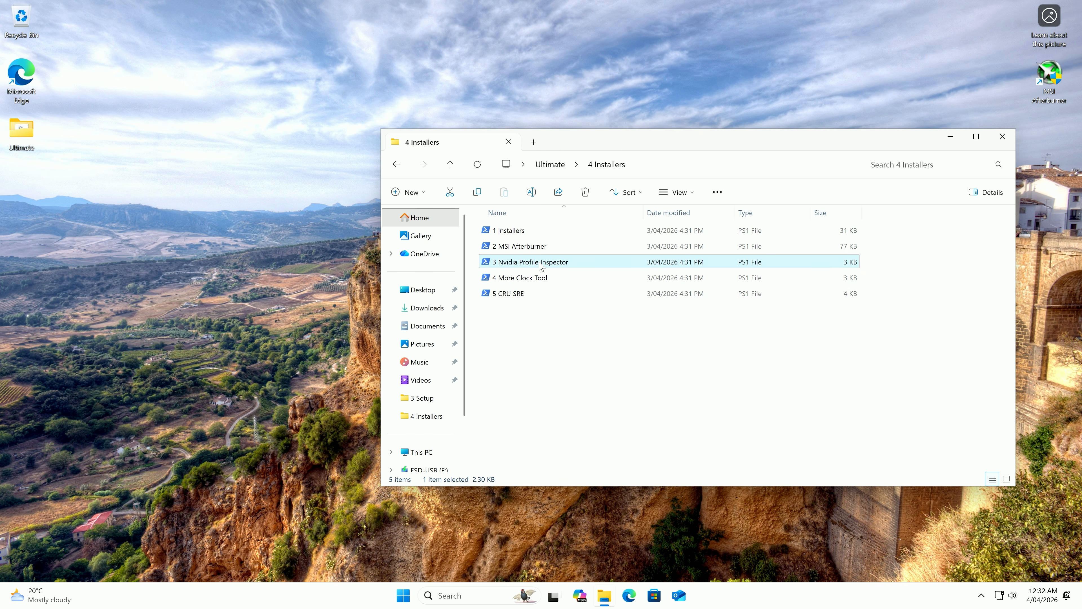
{"action": "double_click", "coordinate": [540, 264]}
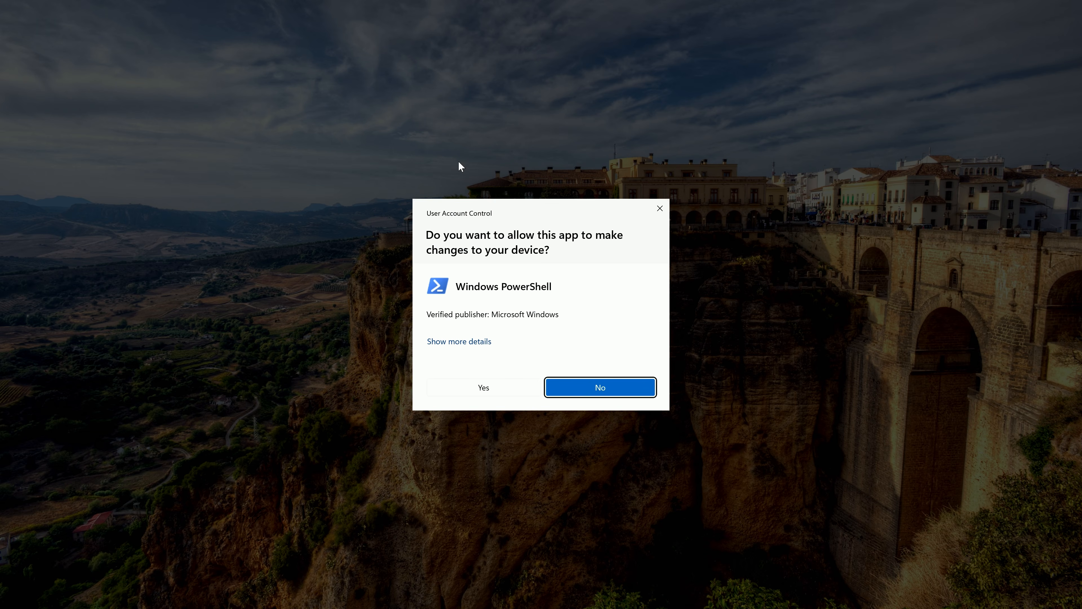
{"action": "left_click", "coordinate": [492, 391]}
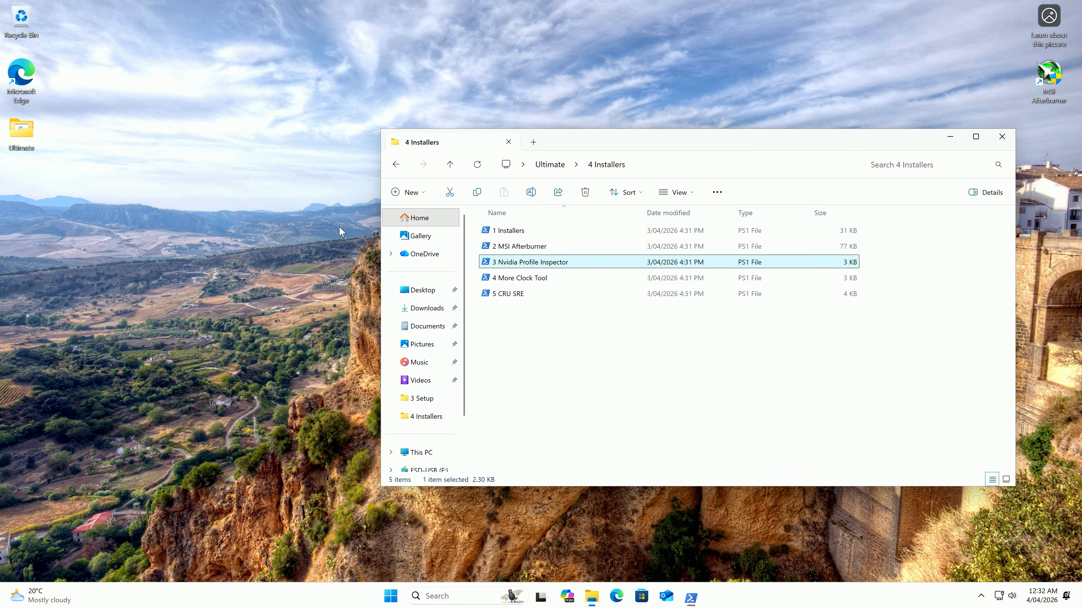
- Try to launch Nvidia Profile Inspector from its desktop shortcut with administrator rights, and return to the 4 Installers folder
{"action": "double_click", "coordinate": [23, 192]}
{"action": "left_click", "coordinate": [492, 394]}
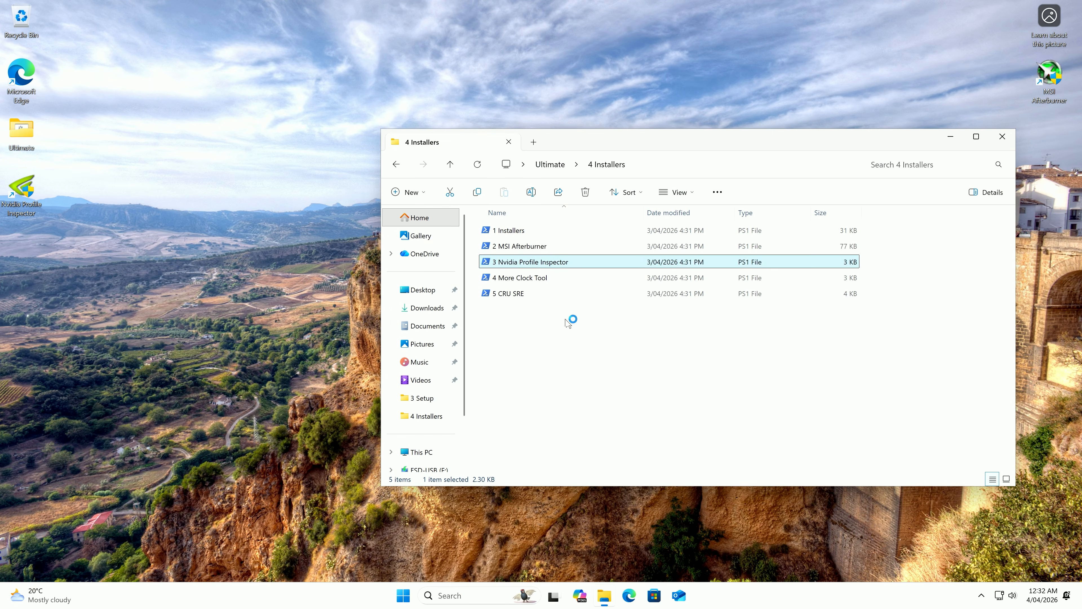
{"action": "left_click", "coordinate": [634, 354]}
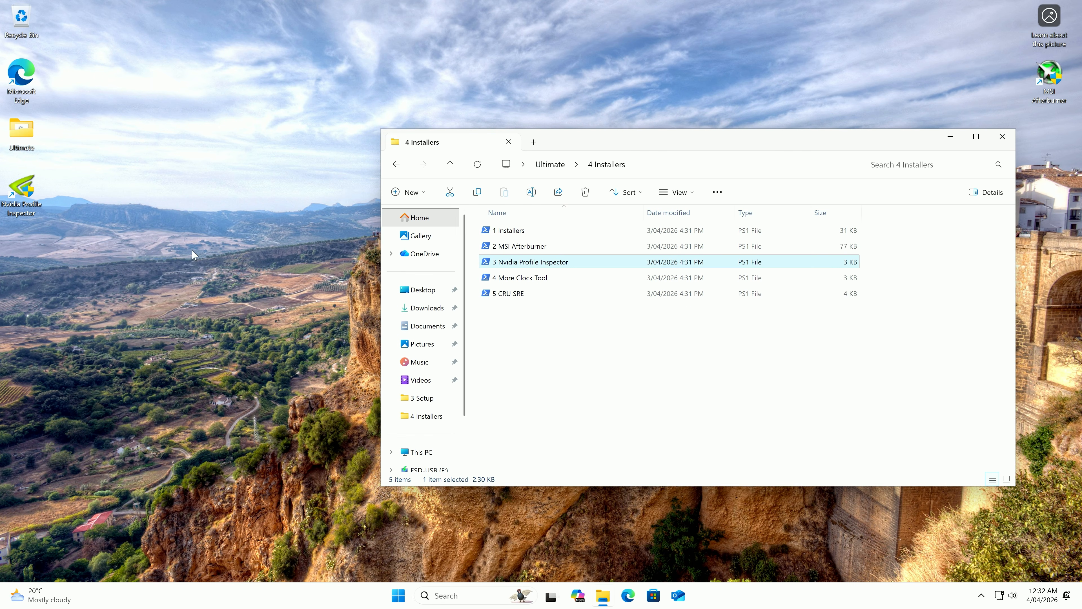
{"action": "left_click_drag", "start_coordinate": [21, 192], "coordinate": [526, 77]}
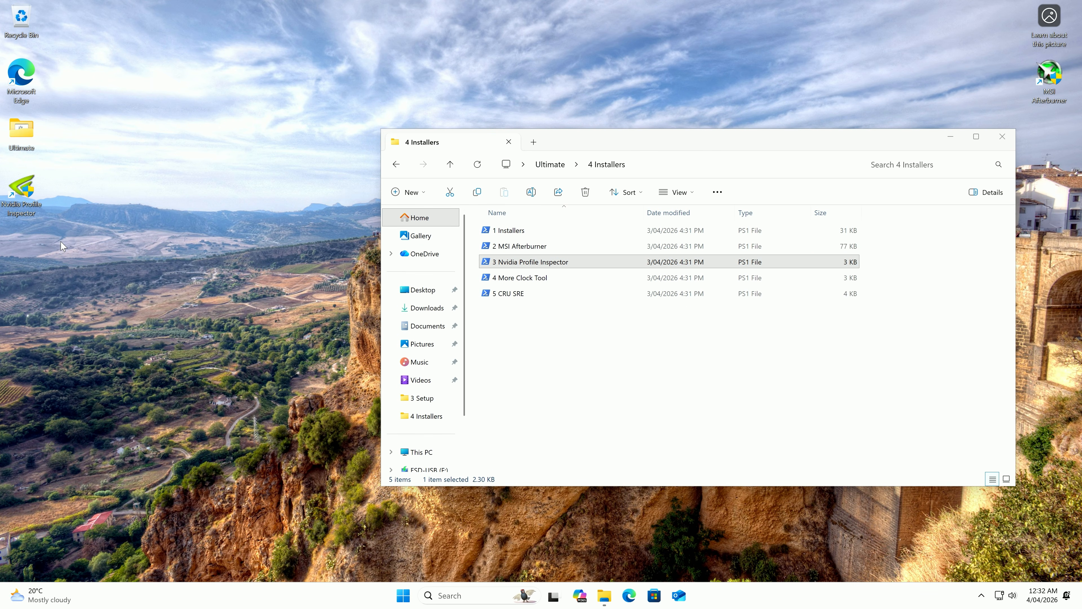
{"action": "left_click", "coordinate": [600, 331]}
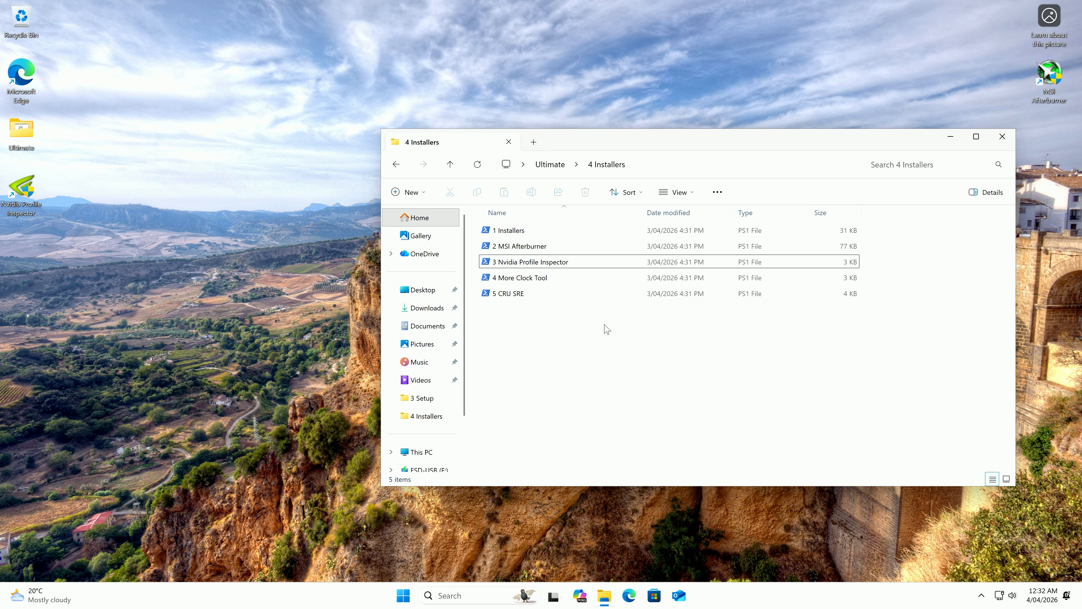
- Run the 4 More Clock Tool script with administrator rights, continue its installation and check the recently added apps in Start
{"action": "left_click", "coordinate": [522, 281]}
{"action": "double_click", "coordinate": [535, 281]}
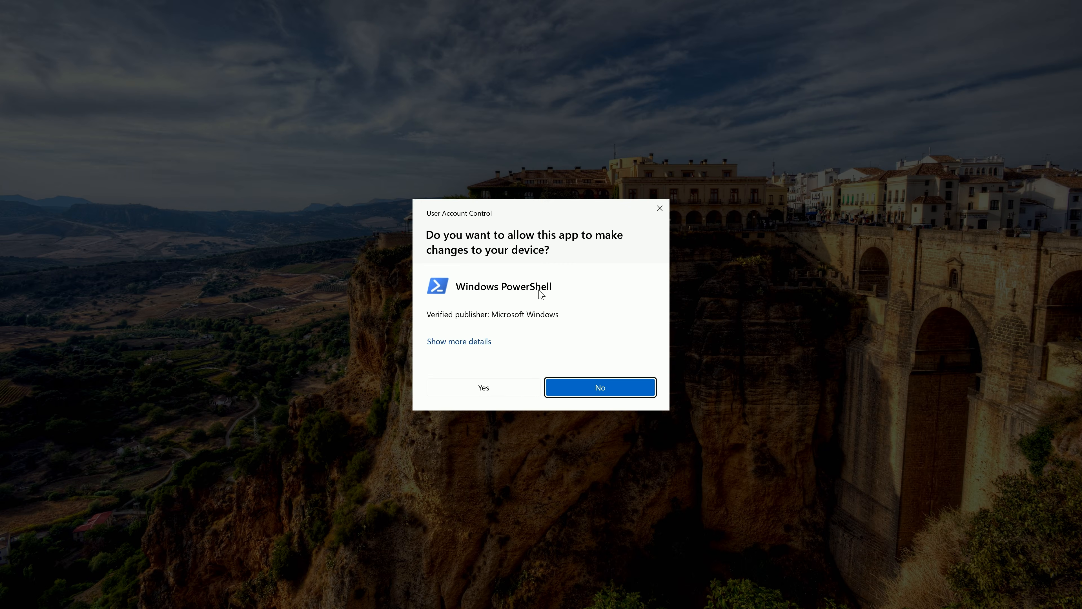
{"action": "left_click", "coordinate": [508, 390]}
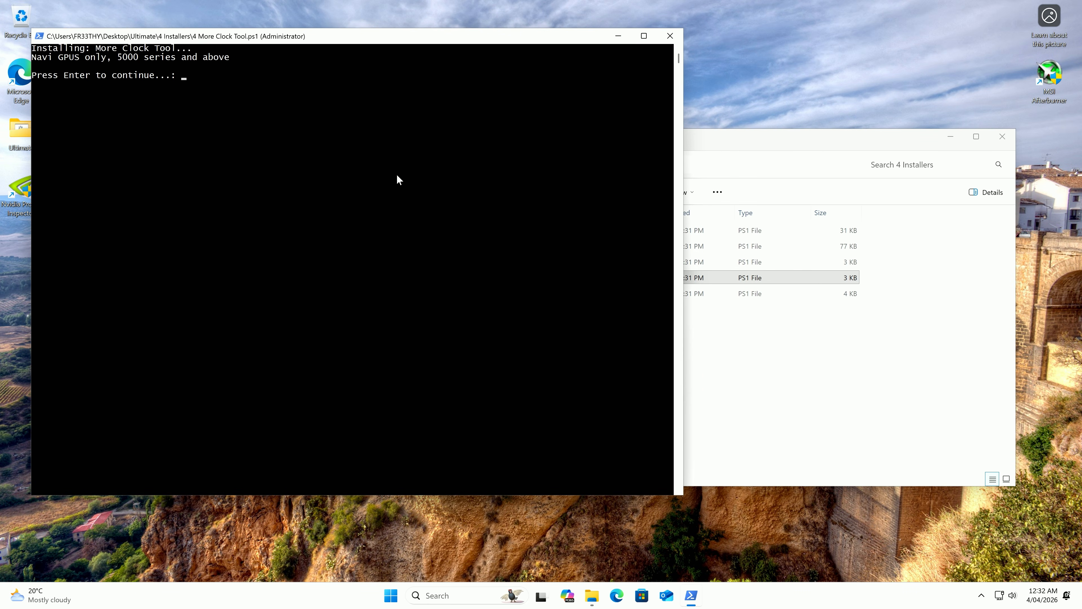
{"action": "left_click_drag", "start_coordinate": [237, 38], "coordinate": [700, 319]}
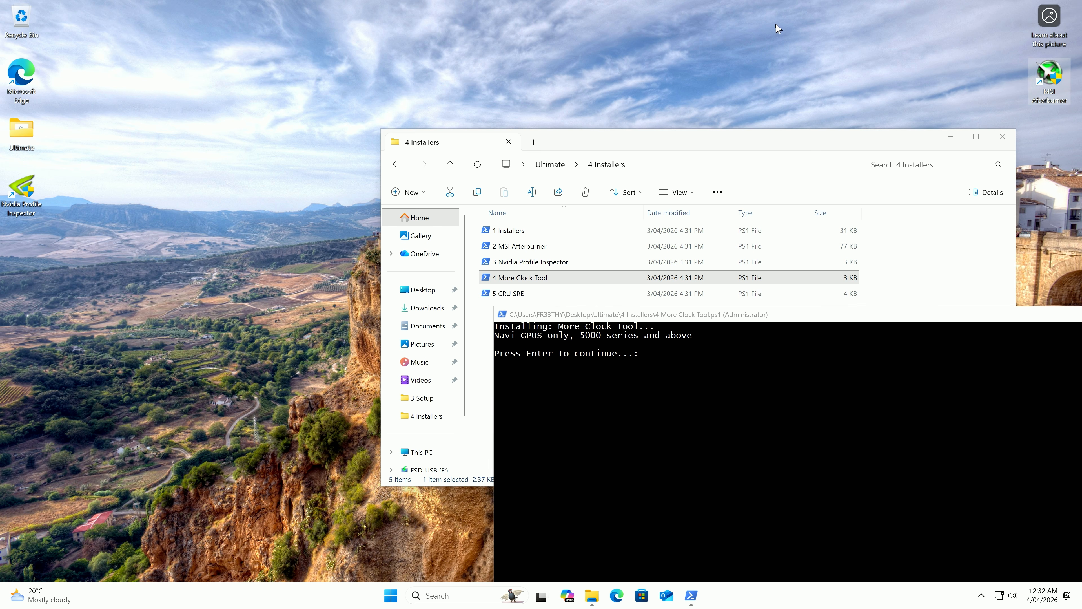
{"action": "left_click_drag", "start_coordinate": [600, 319], "coordinate": [613, 315]}
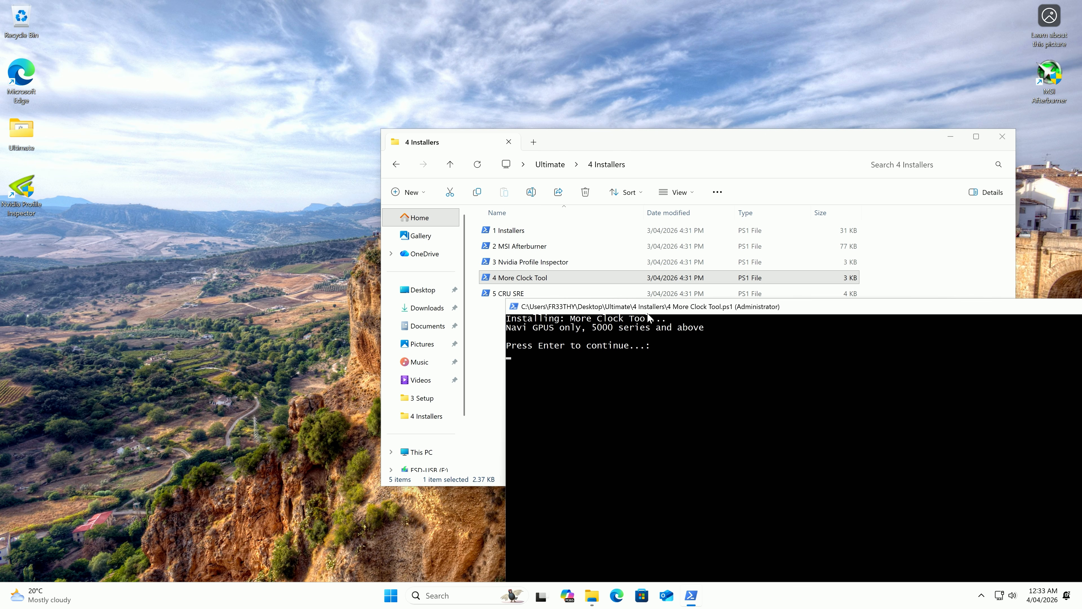
{"action": "key", "text": "Return"}
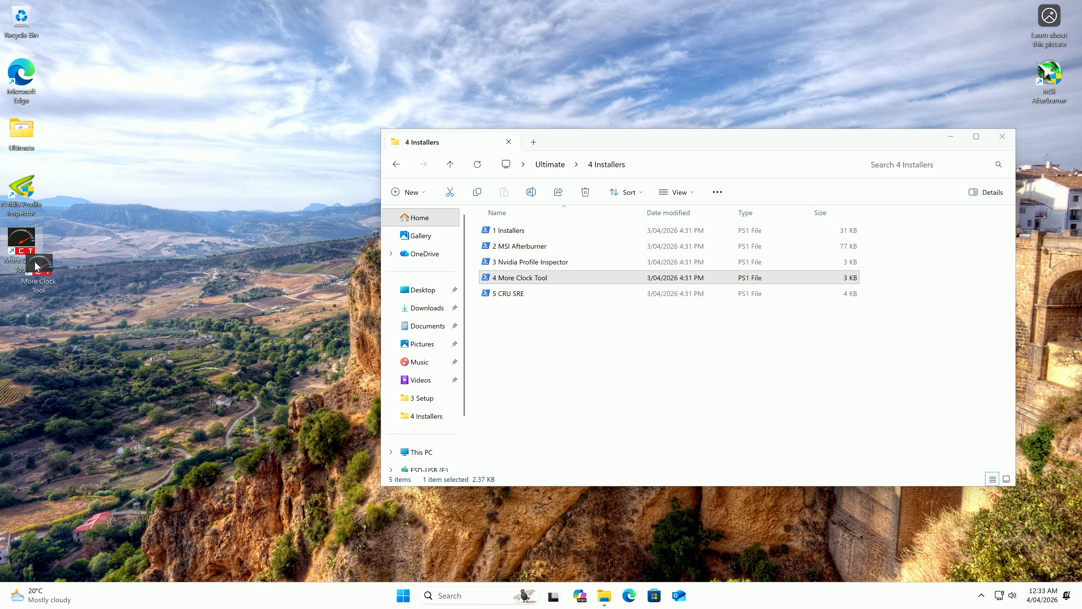
{"action": "left_click", "coordinate": [403, 595]}
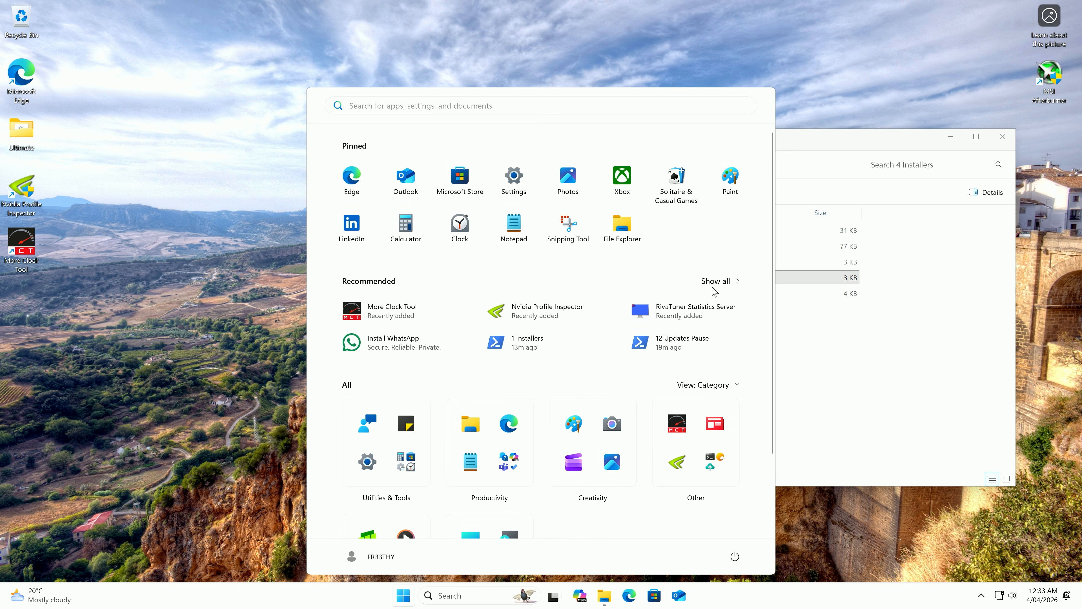
{"action": "left_click", "coordinate": [833, 157]}
- Run the 5 CRU SRE script from the 4 Installers folder and grant it administrator rights
{"action": "left_click", "coordinate": [513, 294]}
{"action": "left_click", "coordinate": [520, 311]}
{"action": "double_click", "coordinate": [518, 297]}
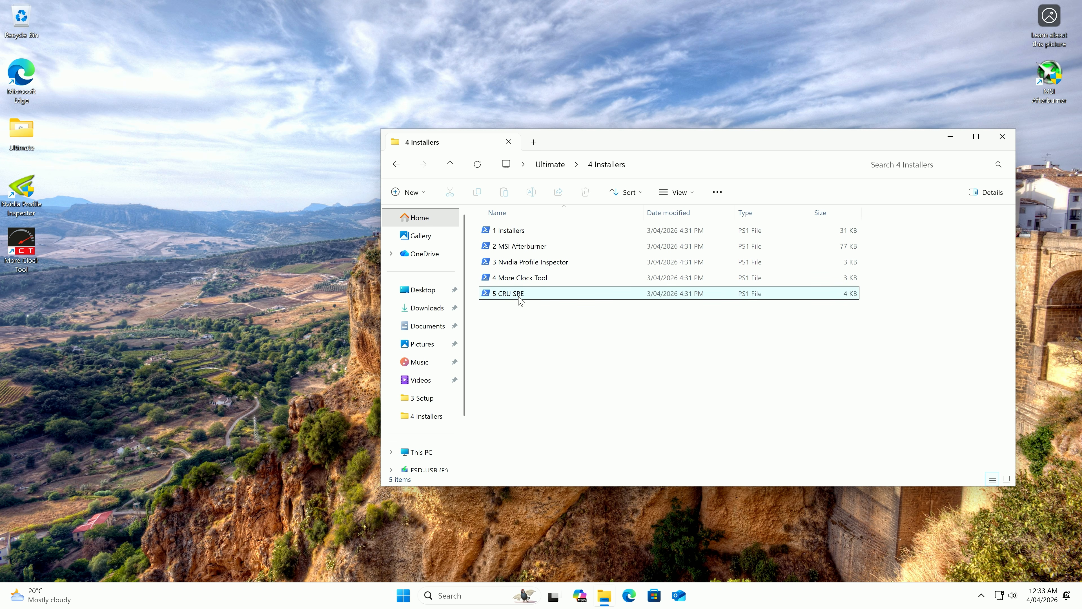
{"action": "left_click", "coordinate": [491, 385]}
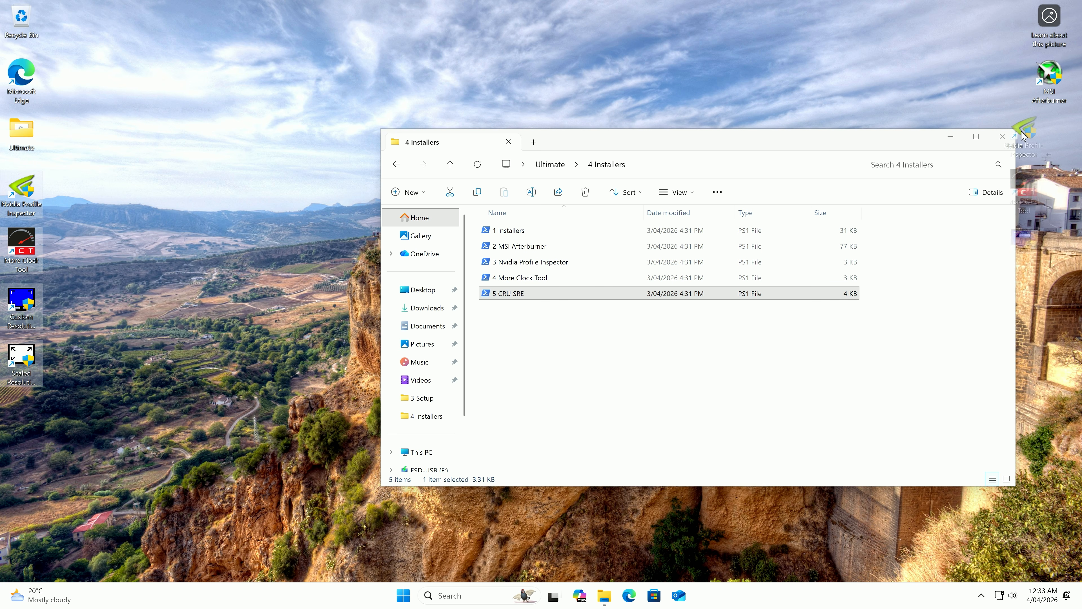
- Go back to the Ultimate folder and open the 5 Graphics folder, moving its window clear of the desktop shortcuts
{"action": "left_click", "coordinate": [400, 166]}
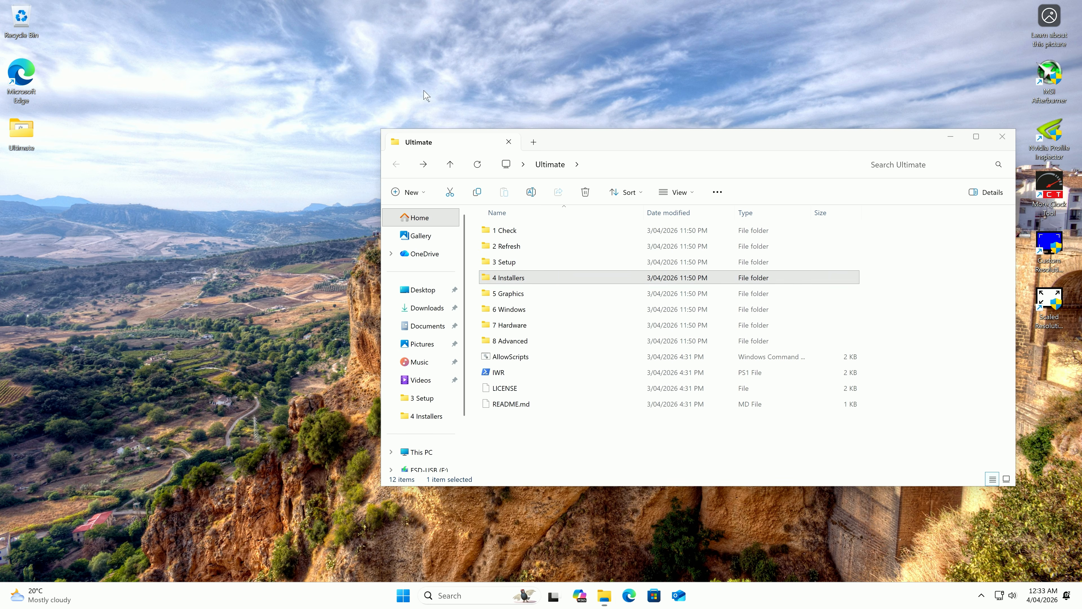
{"action": "double_click", "coordinate": [524, 298]}
{"action": "left_click_drag", "start_coordinate": [660, 142], "coordinate": [564, 66]}
- Check the Windows Update pause status in Settings, then close Settings
{"action": "left_click", "coordinate": [982, 595]}
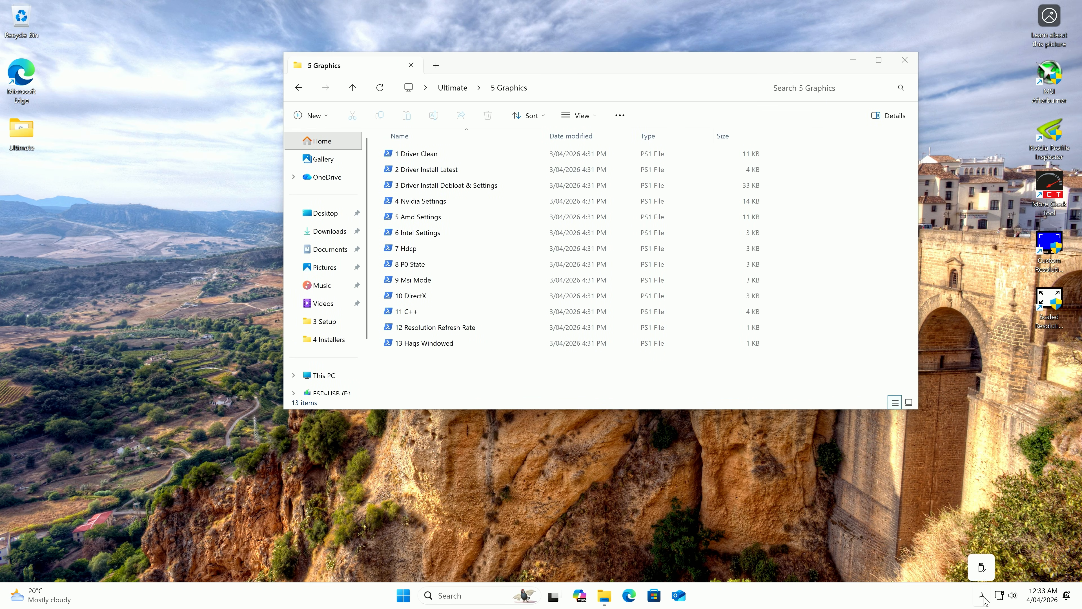
{"action": "key", "text": "super+i"}
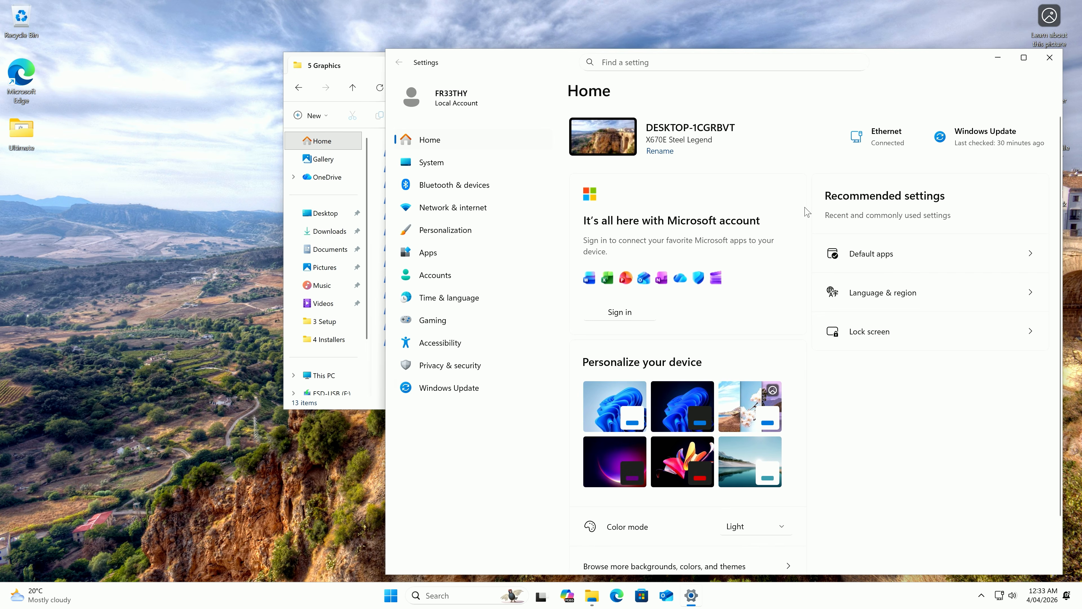
{"action": "left_click", "coordinate": [443, 389]}
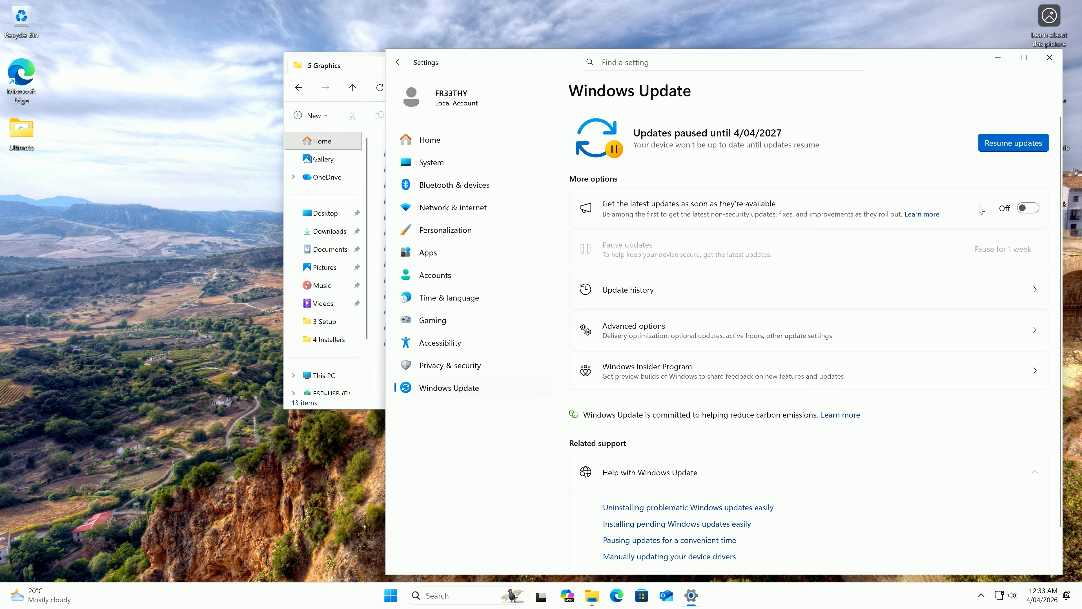
{"action": "left_click", "coordinate": [1050, 57]}
- Run the 1 Driver Clean script with administrator rights and choose the DDU: Auto option
{"action": "left_click", "coordinate": [416, 155]}
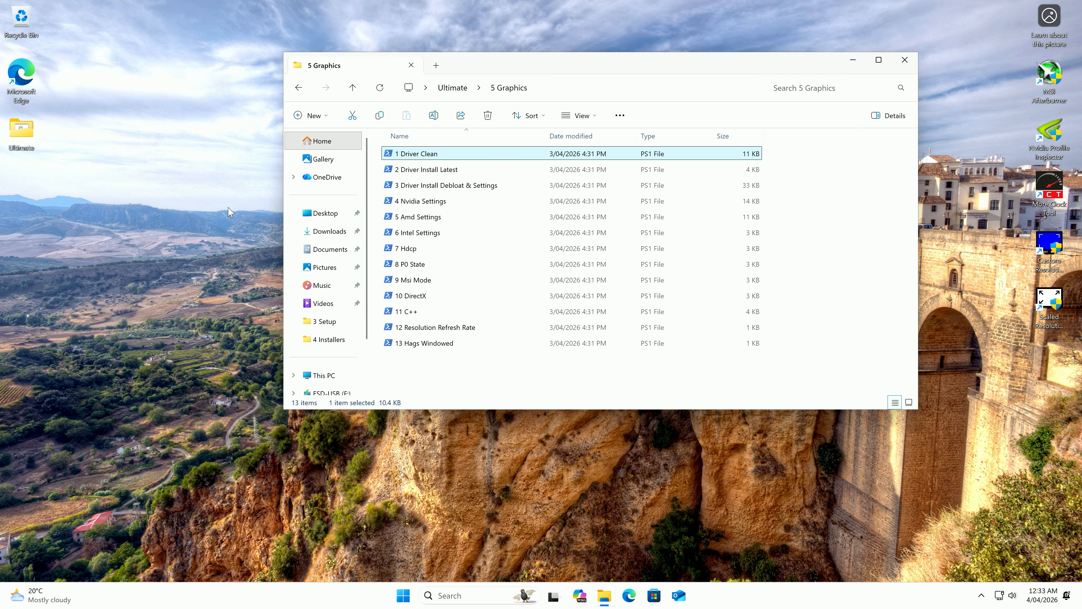
{"action": "left_click", "coordinate": [424, 157]}
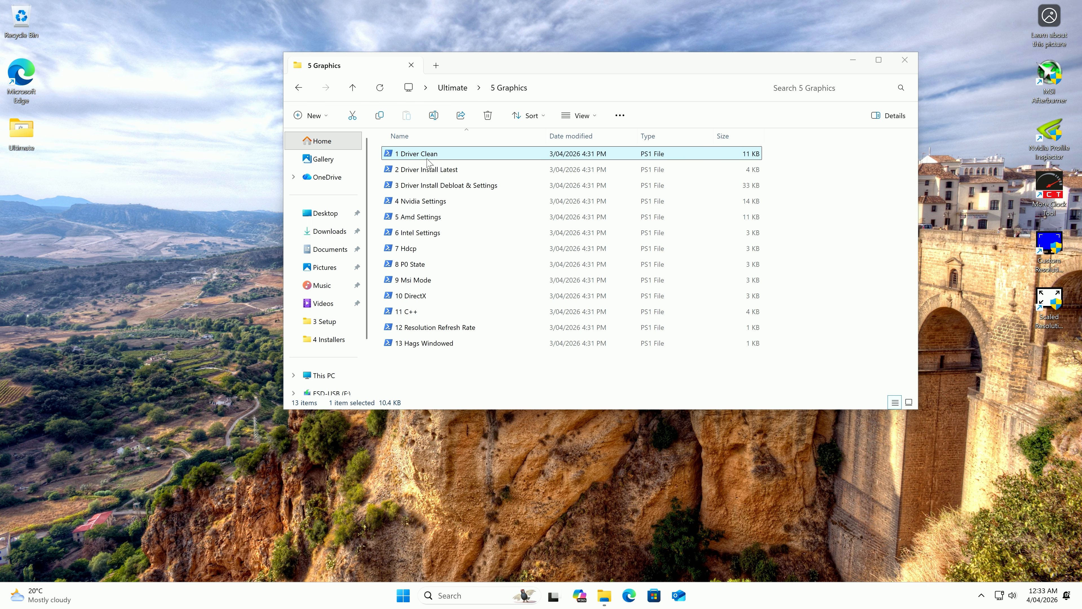
{"action": "double_click", "coordinate": [426, 155]}
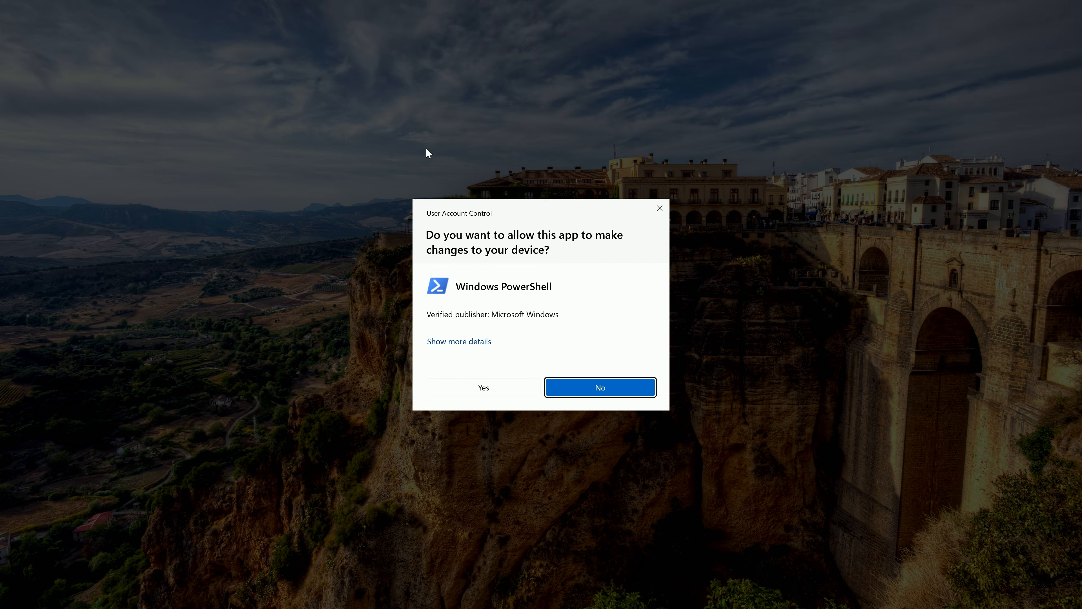
{"action": "left_click", "coordinate": [483, 385]}
{"action": "left_click_drag", "start_coordinate": [238, 35], "coordinate": [695, 239]}
{"action": "left_click_drag", "start_coordinate": [563, 250], "coordinate": [538, 250]}
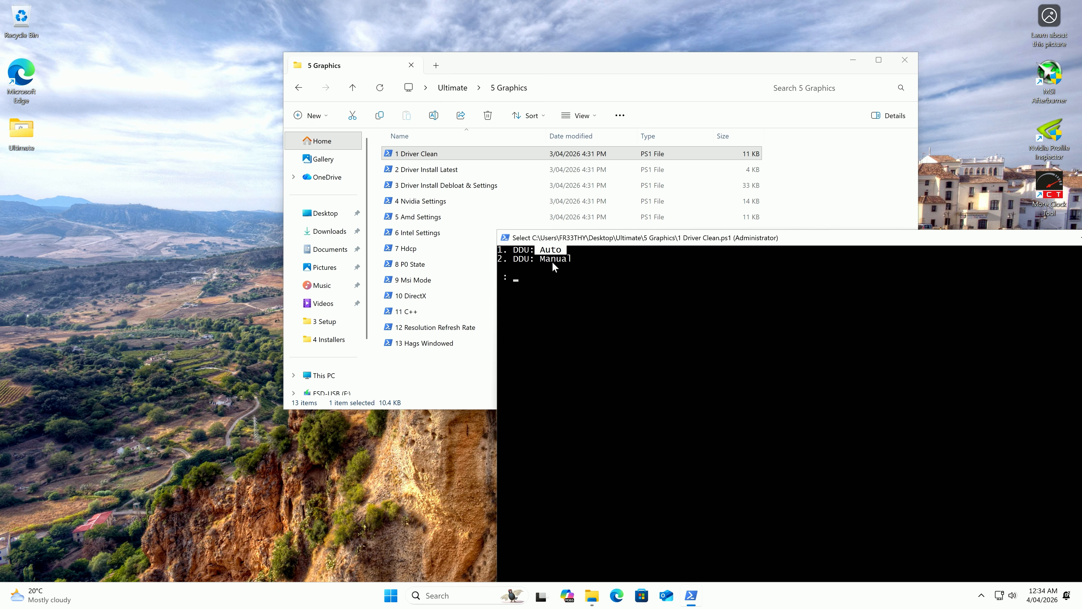
{"action": "type", "text": "1"}
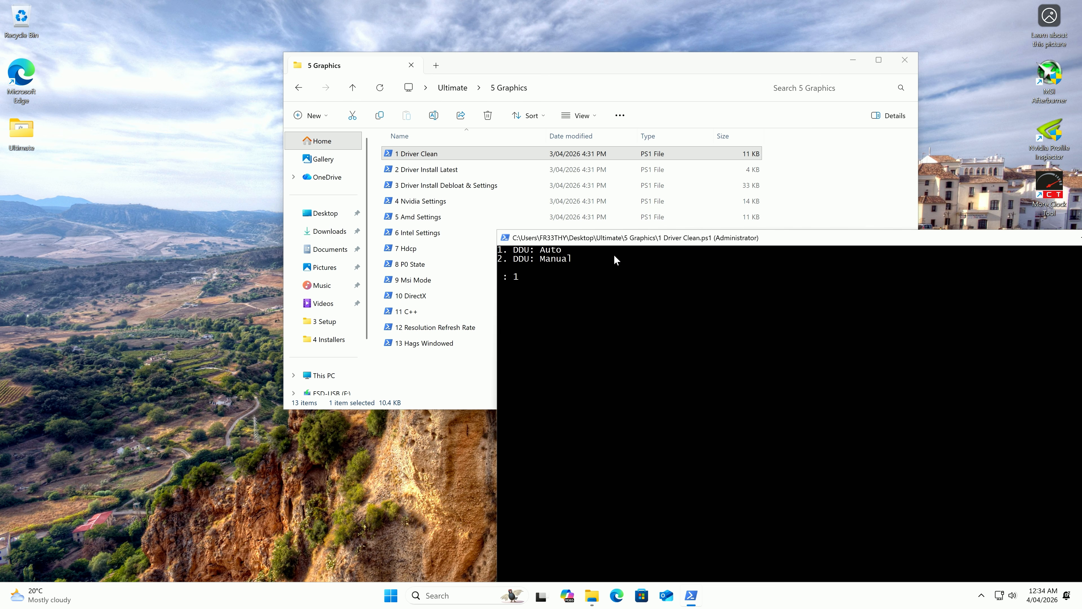
{"action": "key", "text": "Return"}
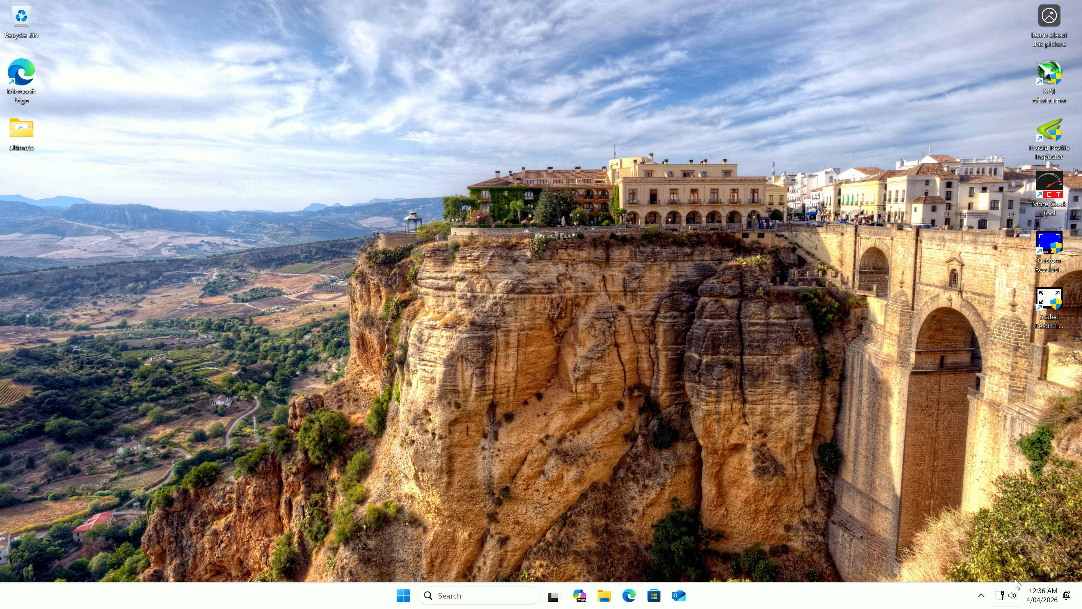
- Reopen the Ultimate folder from the desktop and go into 5 Graphics
{"action": "double_click", "coordinate": [20, 135]}
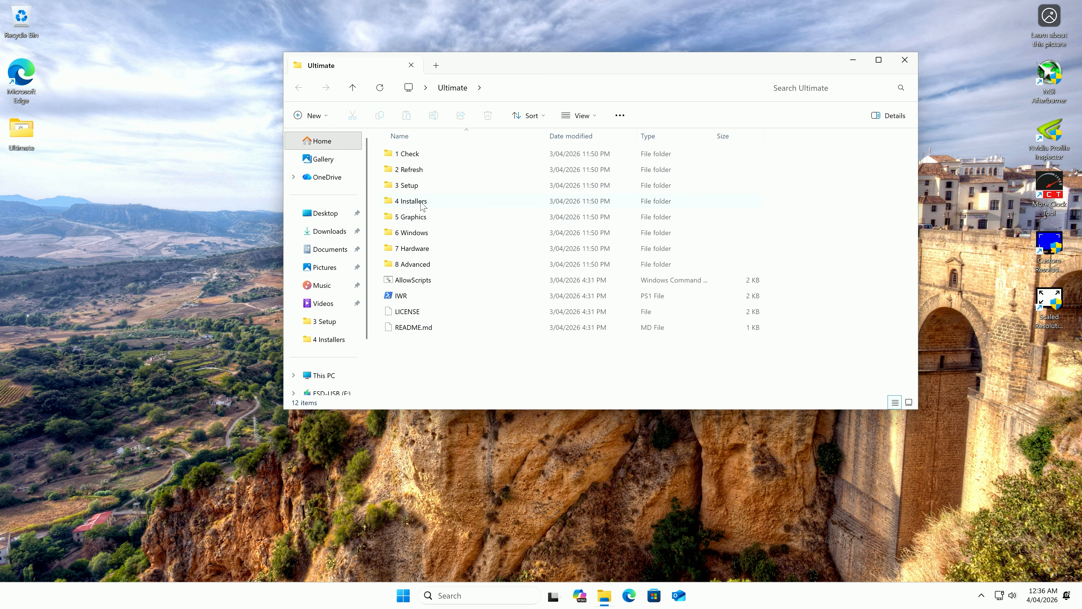
{"action": "double_click", "coordinate": [414, 215]}
{"action": "left_click", "coordinate": [446, 158]}
{"action": "double_click", "coordinate": [446, 155]}
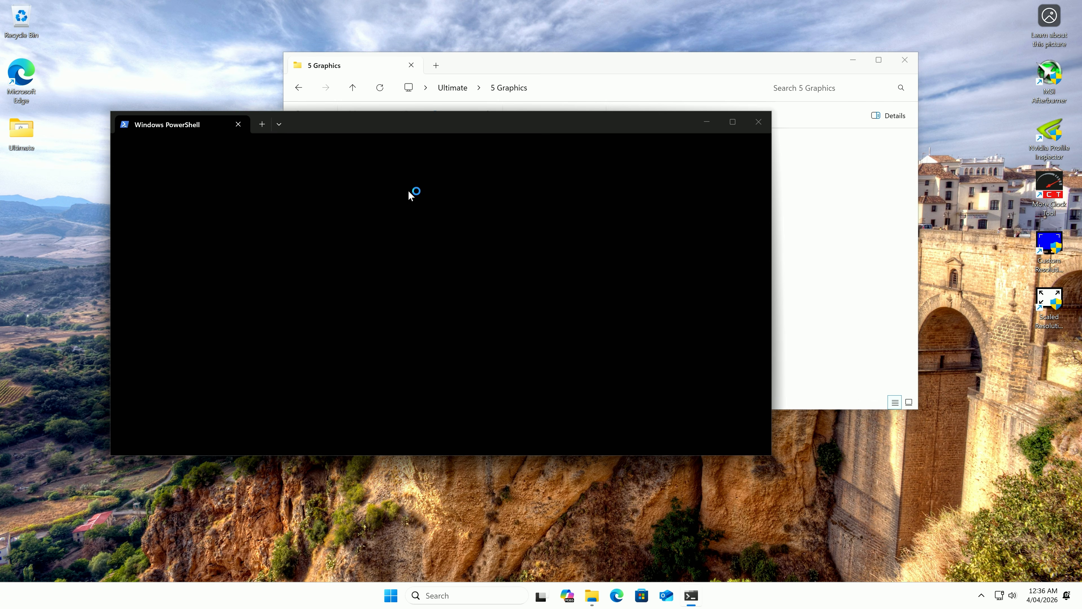
{"action": "type", "text": "1"}
{"action": "key", "text": "Return"}
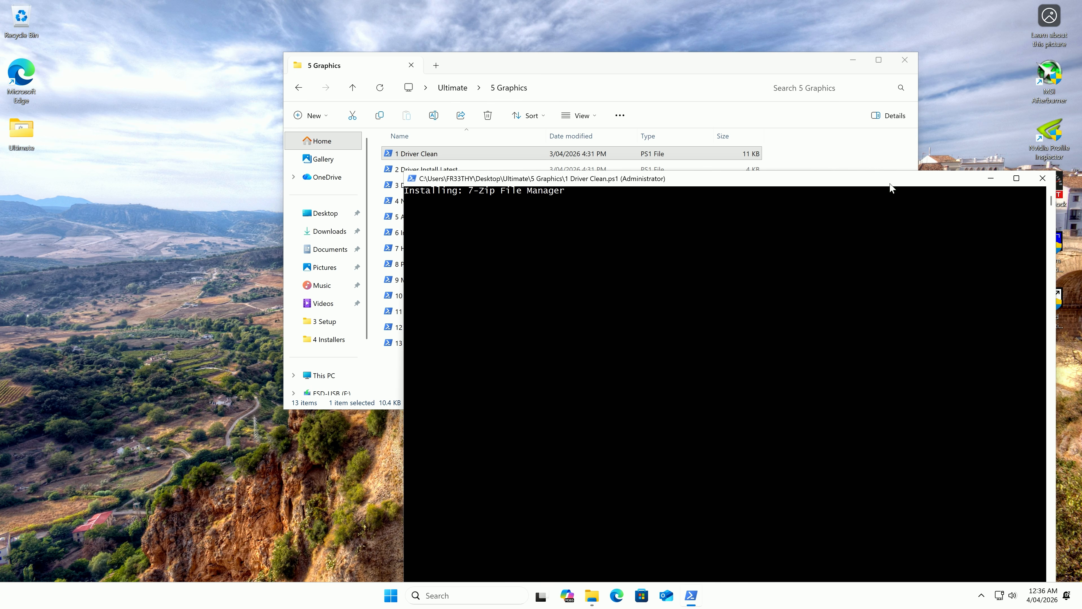
{"action": "left_click", "coordinate": [1043, 178]}
- Run the 1 Driver Clean script with administrator rights and choose the DDU: Manual option
{"action": "double_click", "coordinate": [413, 154]}
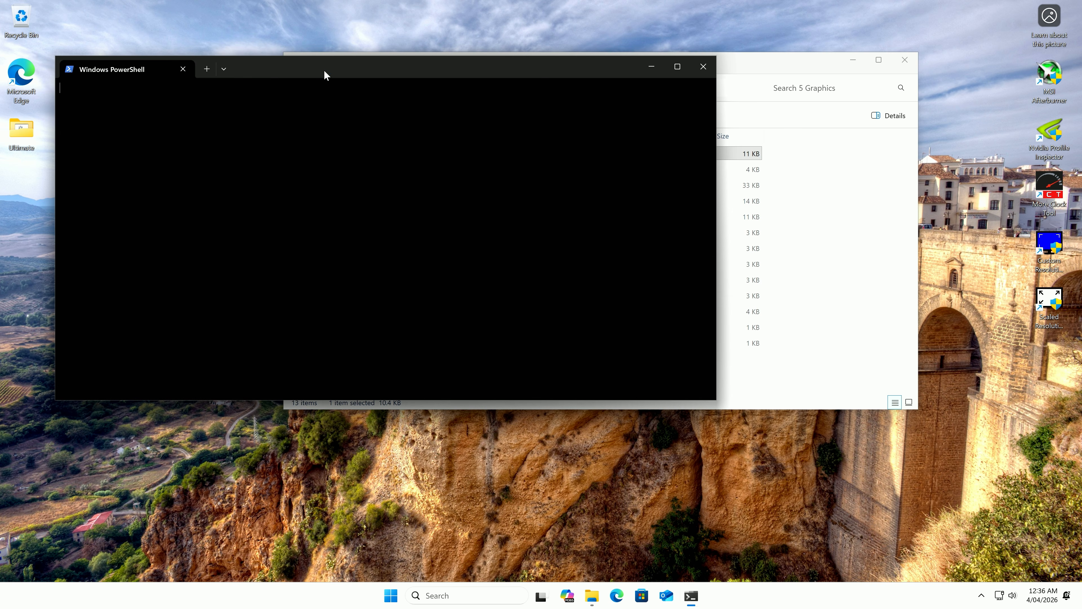
{"action": "left_click", "coordinate": [507, 378]}
{"action": "type", "text": "2"}
{"action": "key", "text": "Return"}
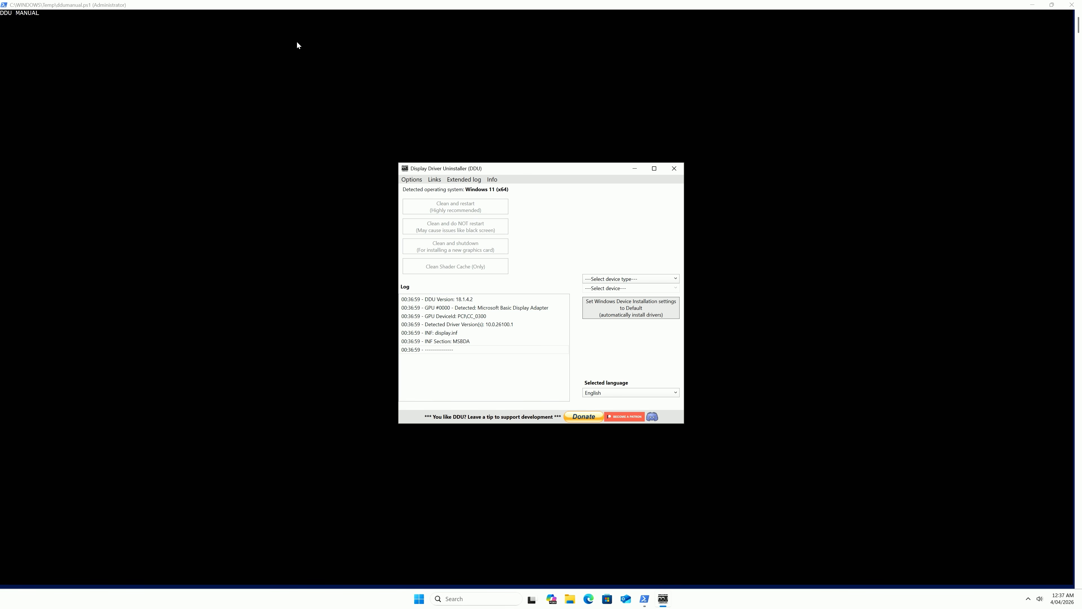
- In Display Driver Uninstaller, select GPU as the device type and NVIDIA as the device, then clean the driver and restart
{"action": "left_click_drag", "start_coordinate": [279, 8], "coordinate": [266, 64]}
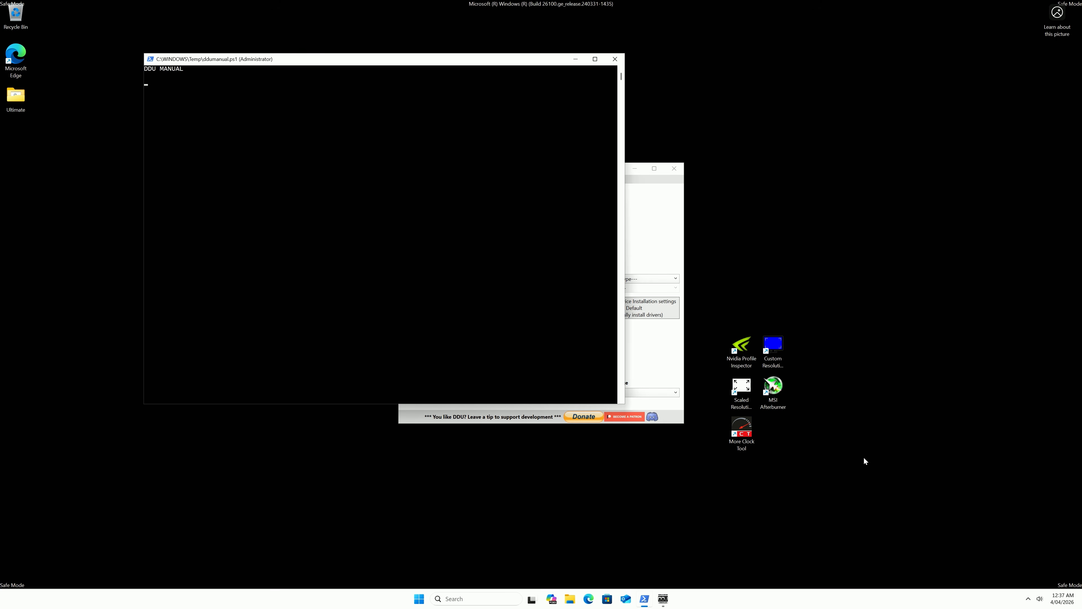
{"action": "left_click_drag", "start_coordinate": [628, 169], "coordinate": [759, 139]}
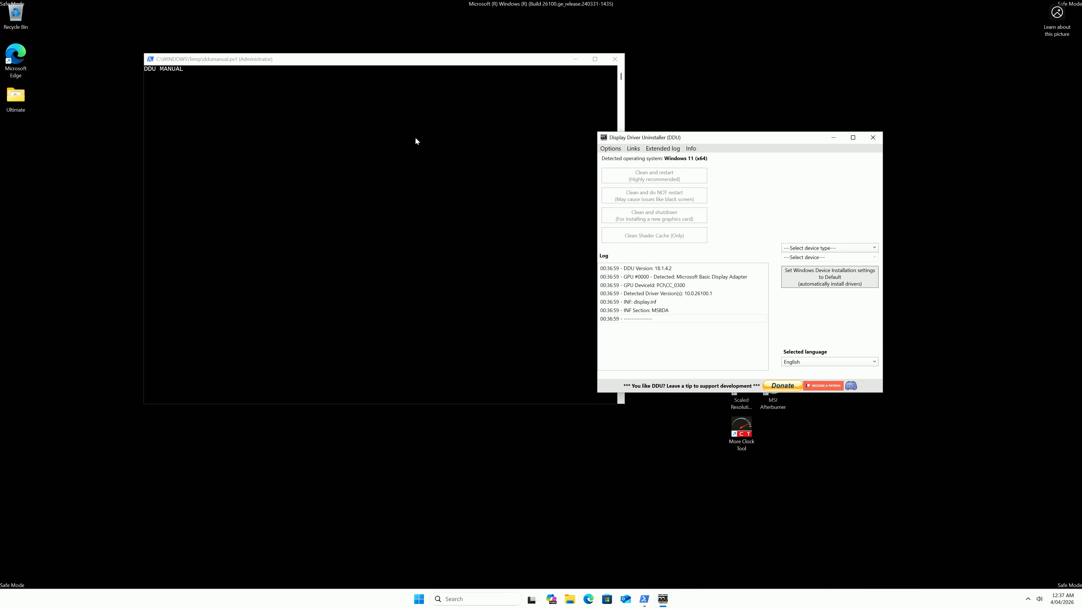
{"action": "left_click", "coordinate": [844, 249]}
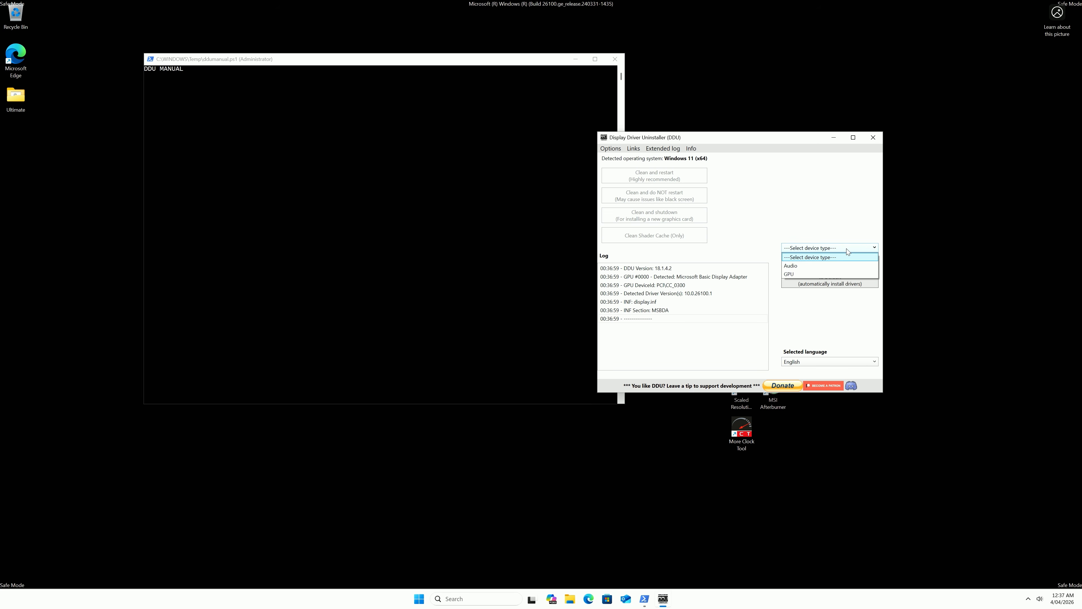
{"action": "left_click", "coordinate": [827, 266]}
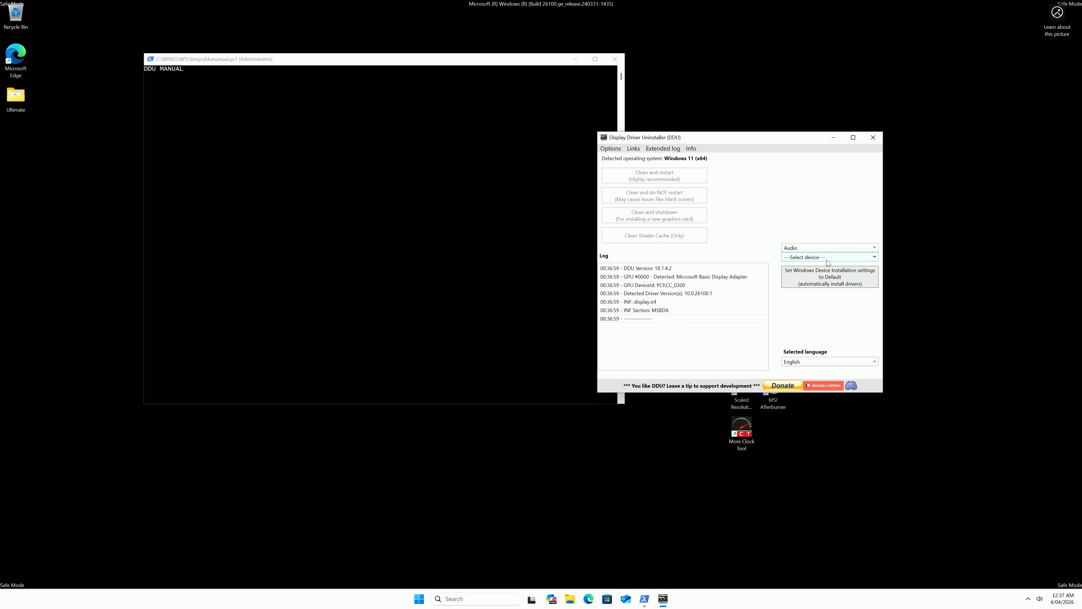
{"action": "left_click", "coordinate": [819, 252]}
{"action": "left_click", "coordinate": [808, 273]}
{"action": "left_click", "coordinate": [812, 257]}
{"action": "left_click", "coordinate": [807, 277]}
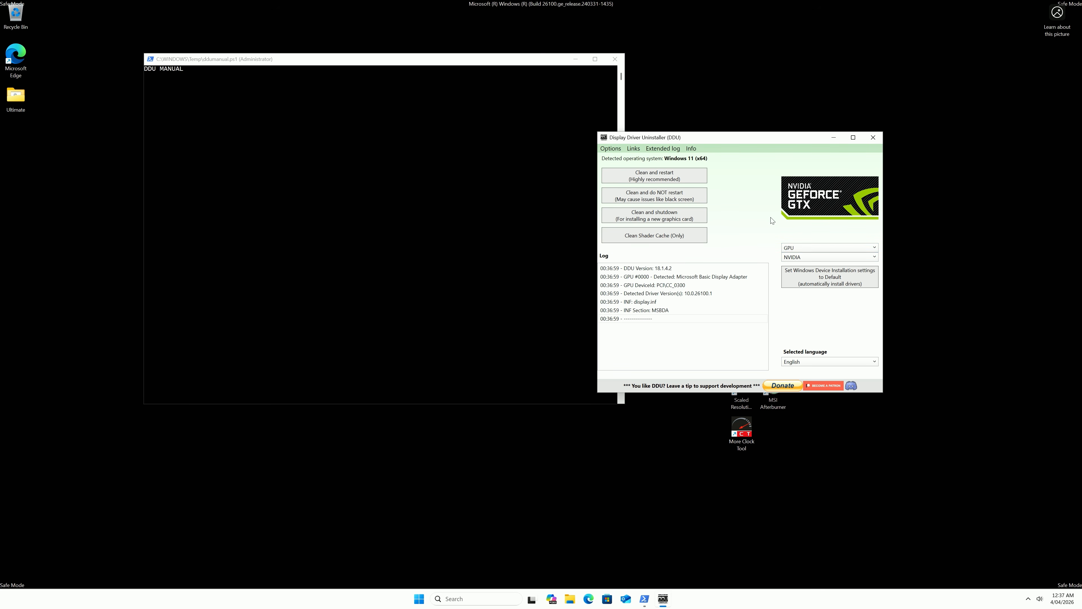
{"action": "left_click", "coordinate": [677, 178]}
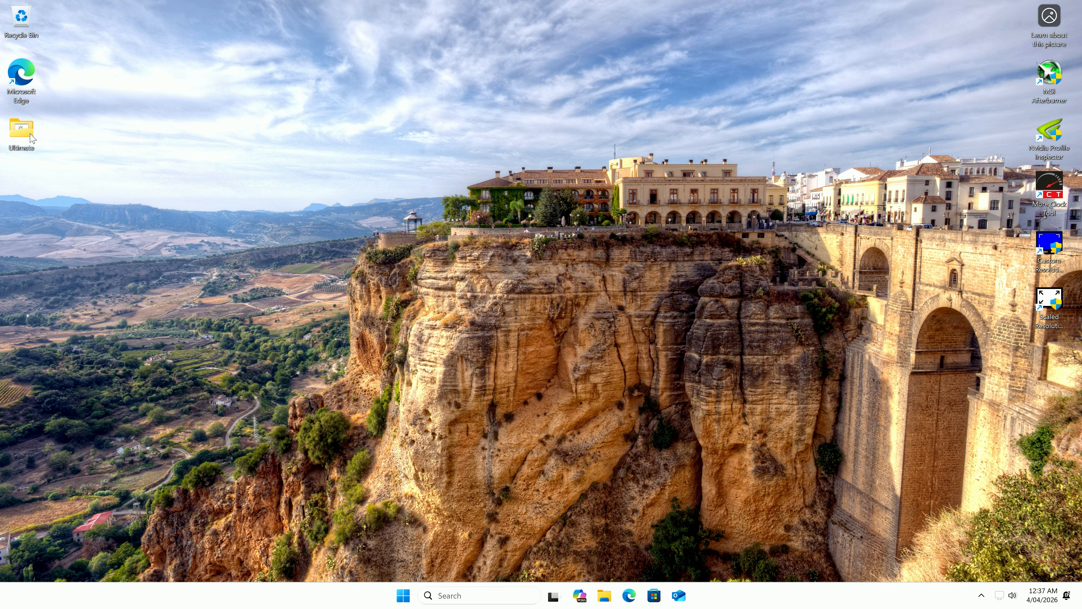
- Open the 5 Graphics folder inside the desktop's Ultimate folder
{"action": "double_click", "coordinate": [30, 135]}
{"action": "double_click", "coordinate": [425, 218]}
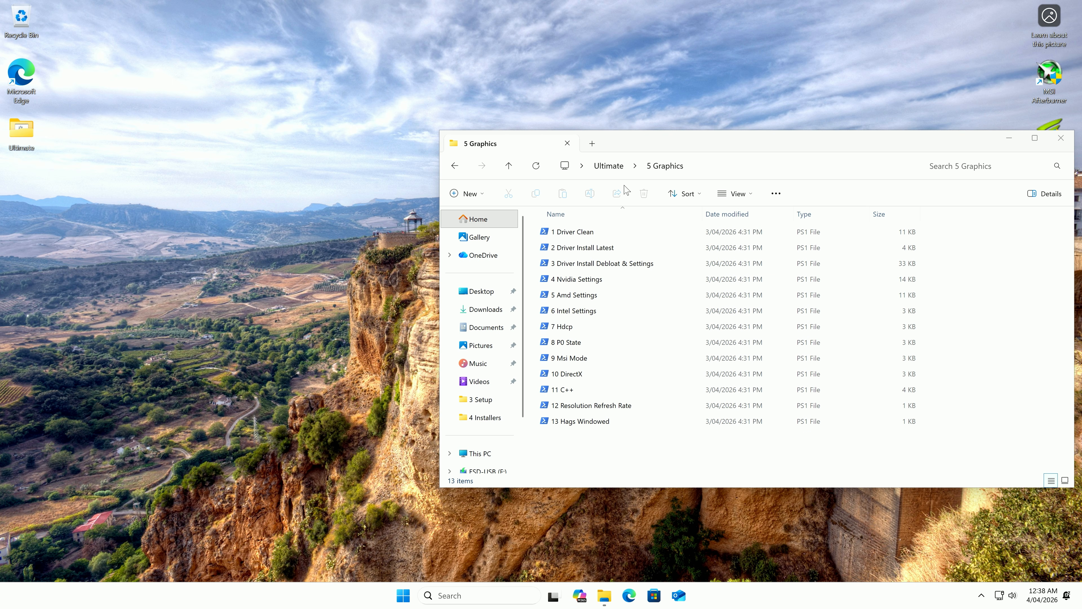
{"action": "double_click", "coordinate": [610, 250]}
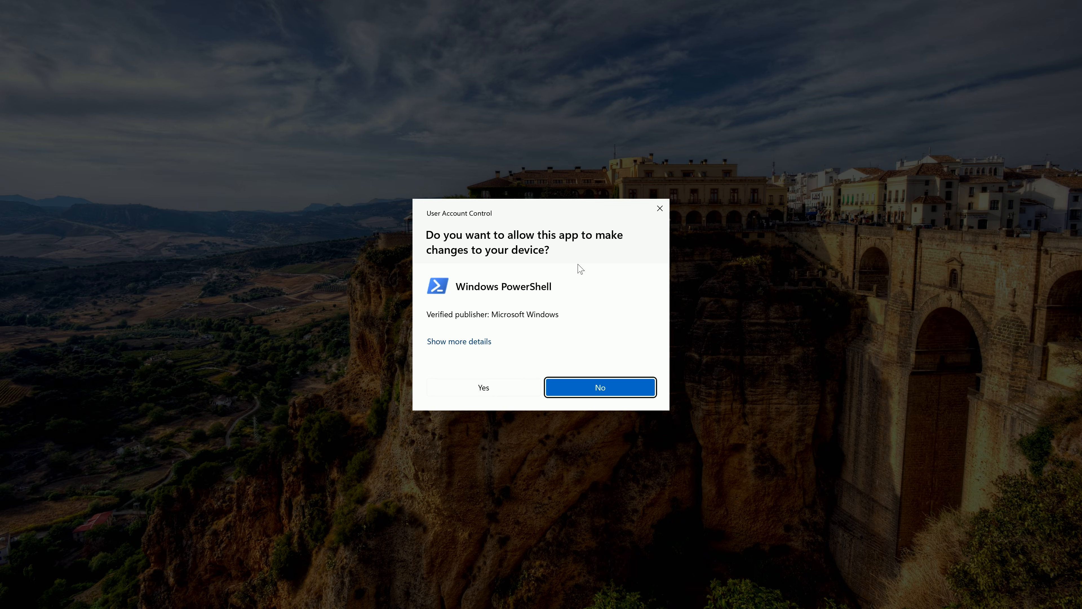
{"action": "left_click", "coordinate": [484, 387]}
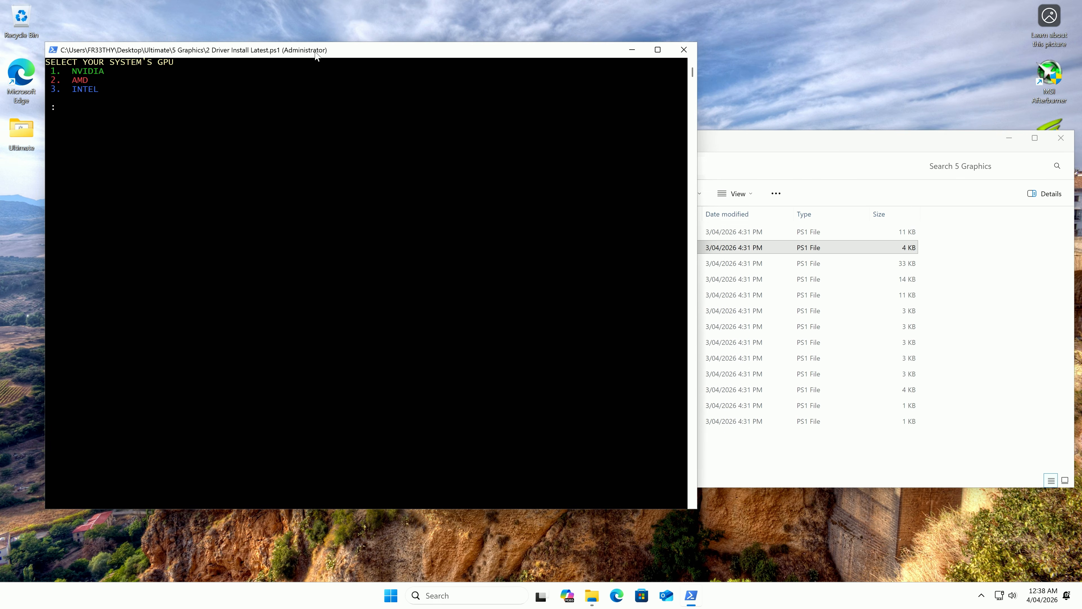
{"action": "left_click_drag", "start_coordinate": [317, 55], "coordinate": [658, 303]}
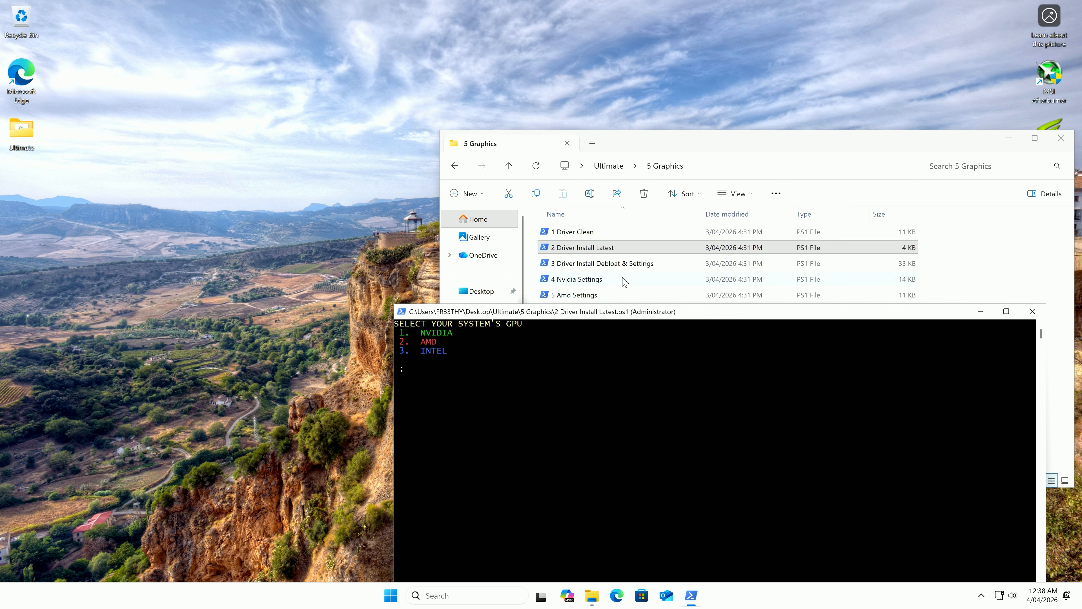
{"action": "left_click", "coordinate": [1032, 311]}
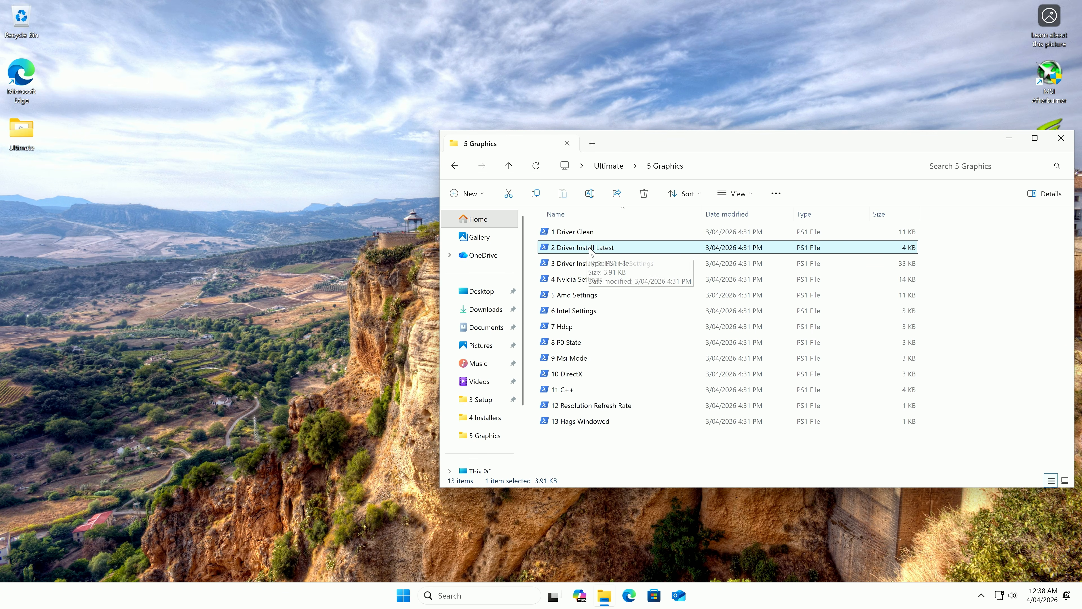
{"action": "left_click", "coordinate": [607, 267]}
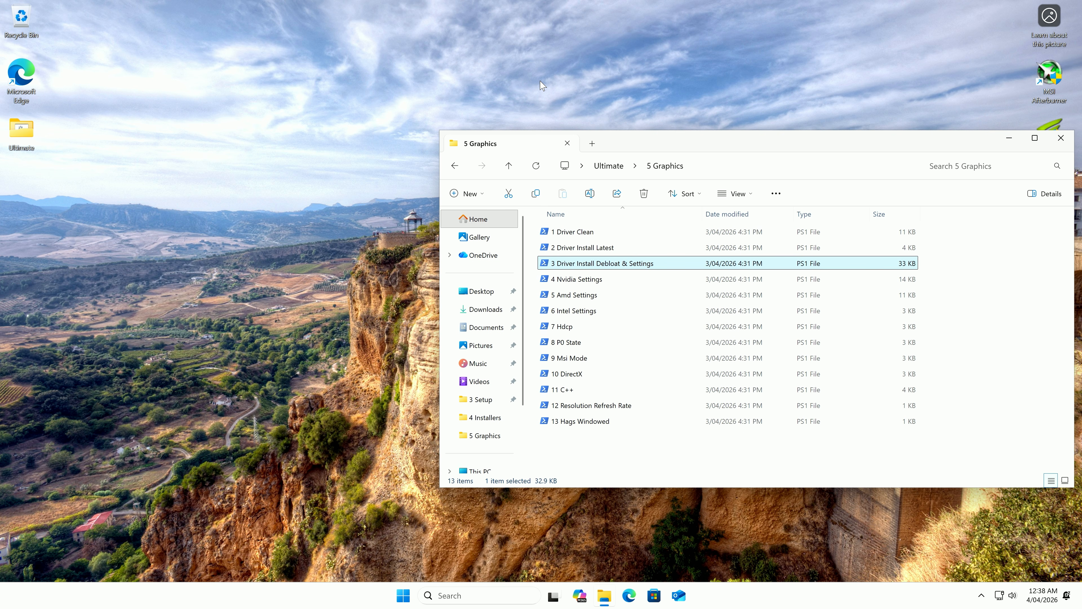
{"action": "left_click", "coordinate": [600, 252]}
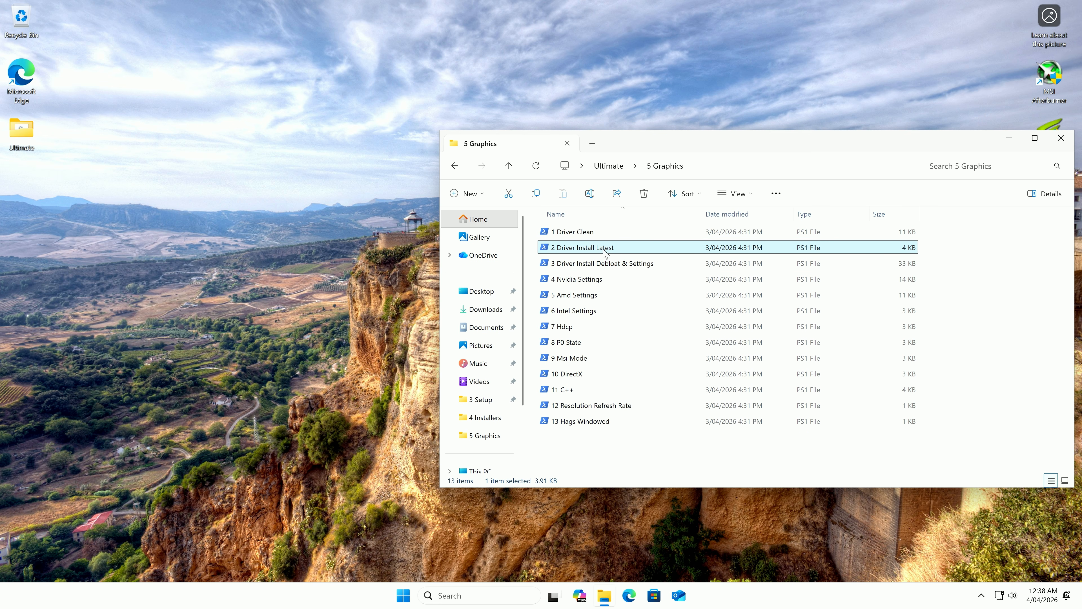
{"action": "left_click", "coordinate": [574, 280]}
{"action": "left_click", "coordinate": [571, 358], "text": "shift"}
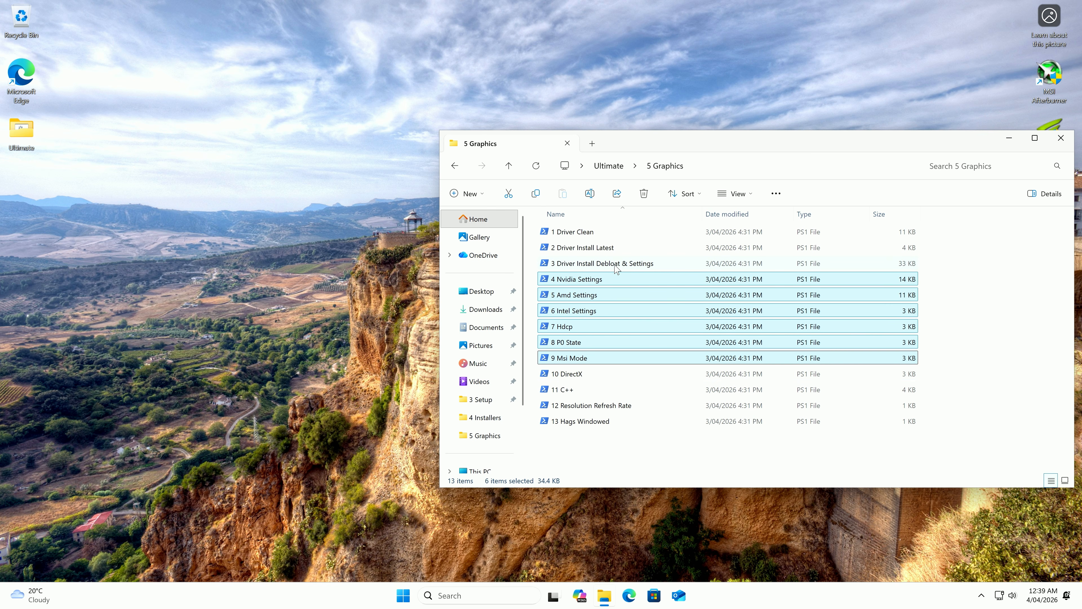
{"action": "left_click", "coordinate": [615, 267]}
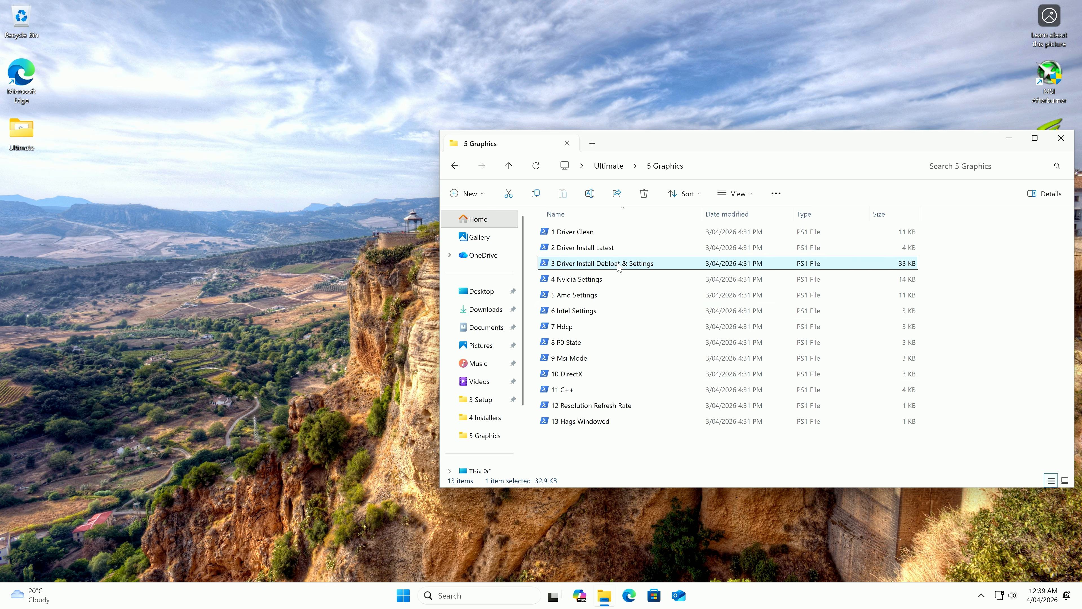
{"action": "left_click", "coordinate": [587, 282]}
{"action": "left_click", "coordinate": [581, 250]}
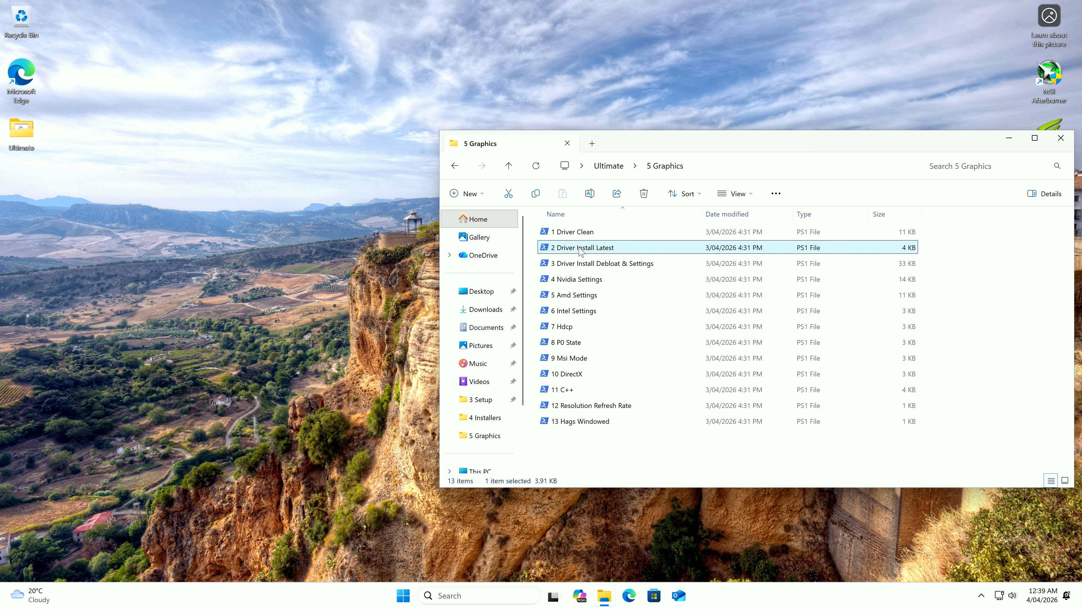
- Run the 2 Driver Install Latest script with administrator rights and select NVIDIA as the system's GPU
{"action": "double_click", "coordinate": [580, 251]}
{"action": "key", "text": "alt+y"}
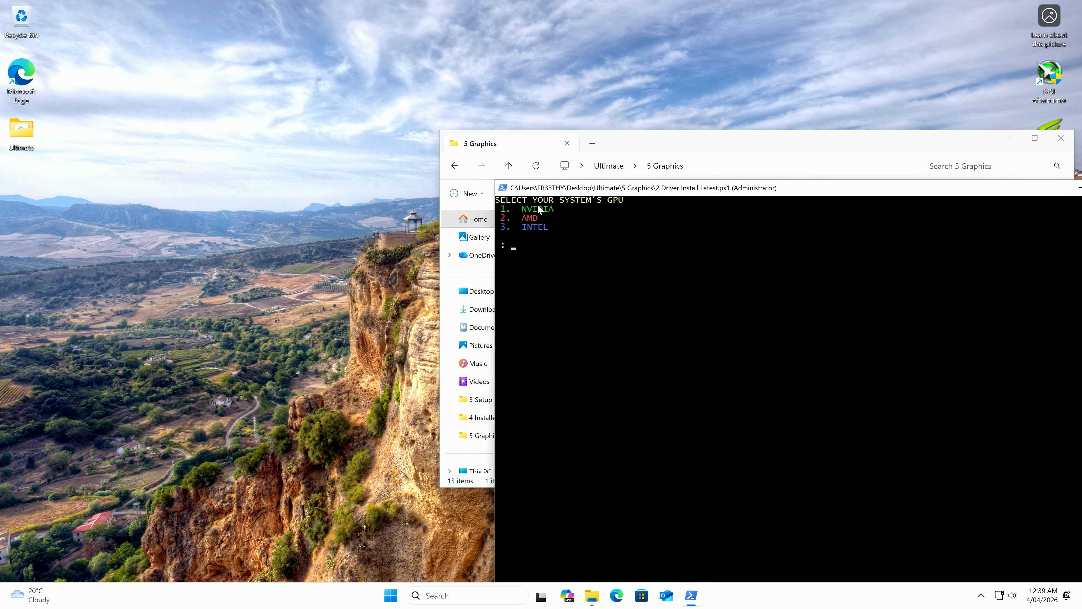
{"action": "type", "text": "1"}
{"action": "key", "text": "Return"}
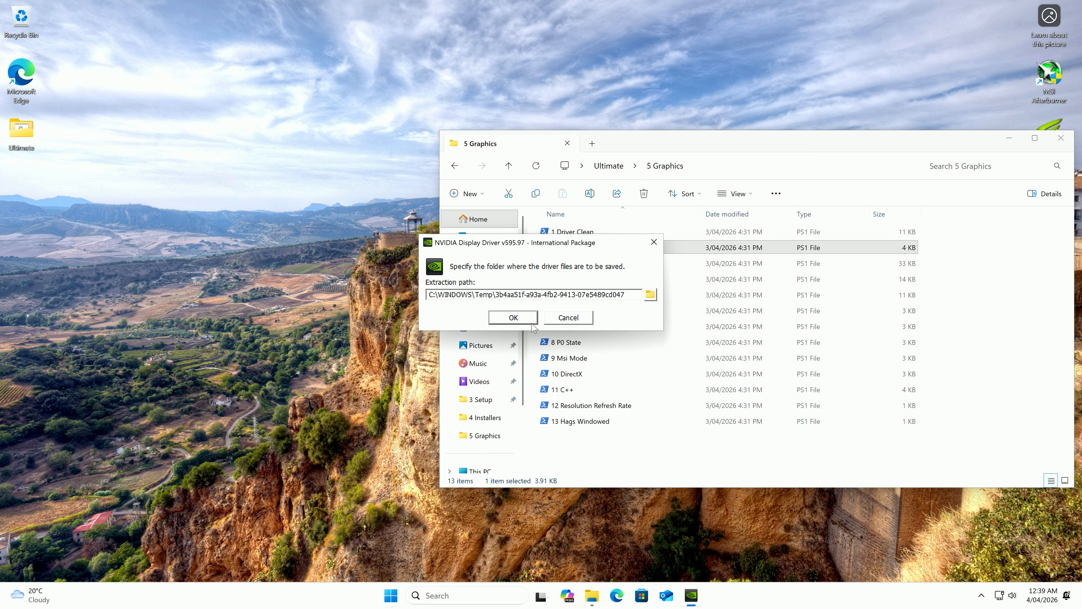
- Extract the NVIDIA 595.97 driver to the proposed path, accept the licence for NVIDIA Graphics Driver and NVIDIA App, and start the installation
{"action": "left_click", "coordinate": [514, 318]}
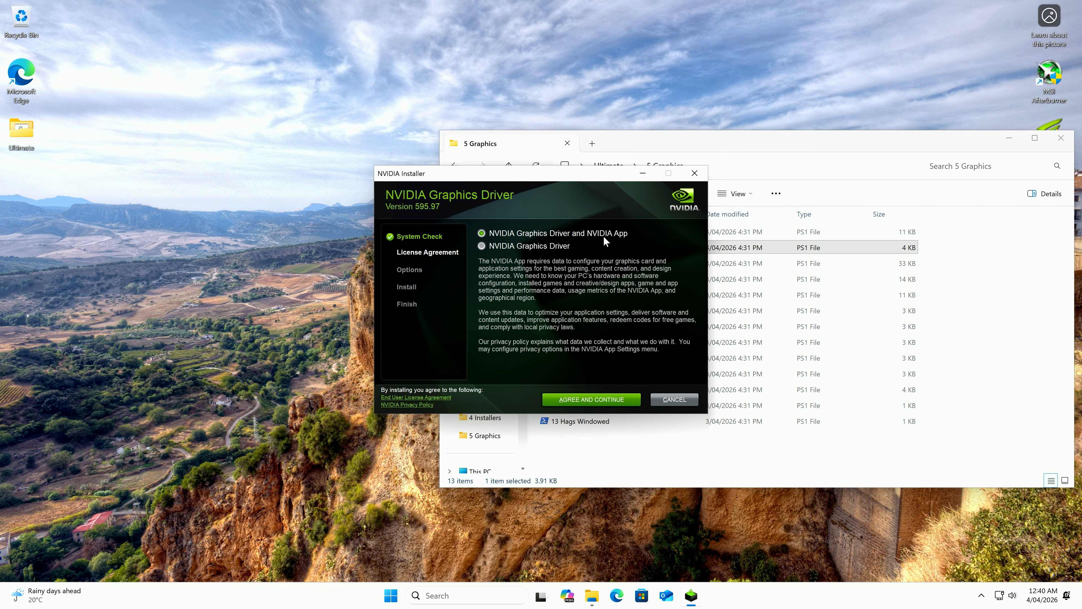
{"action": "left_click", "coordinate": [594, 401]}
{"action": "left_click", "coordinate": [617, 397]}
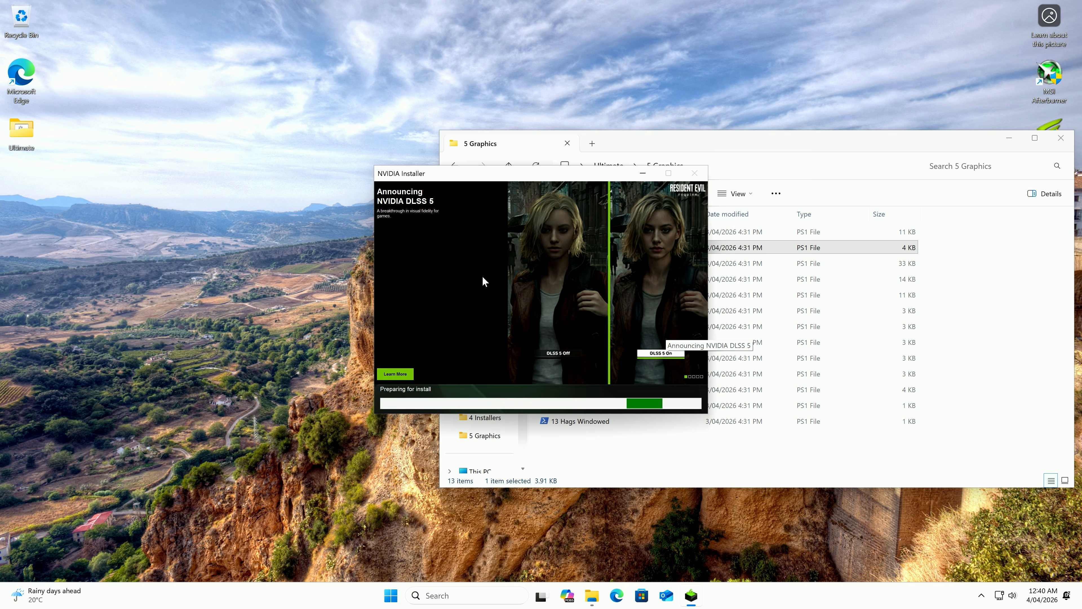
- Finish the NVIDIA driver installation, keeping the desktop shortcut and the launch of NVIDIA App enabled
{"action": "left_click_drag", "start_coordinate": [528, 143], "coordinate": [529, 147]}
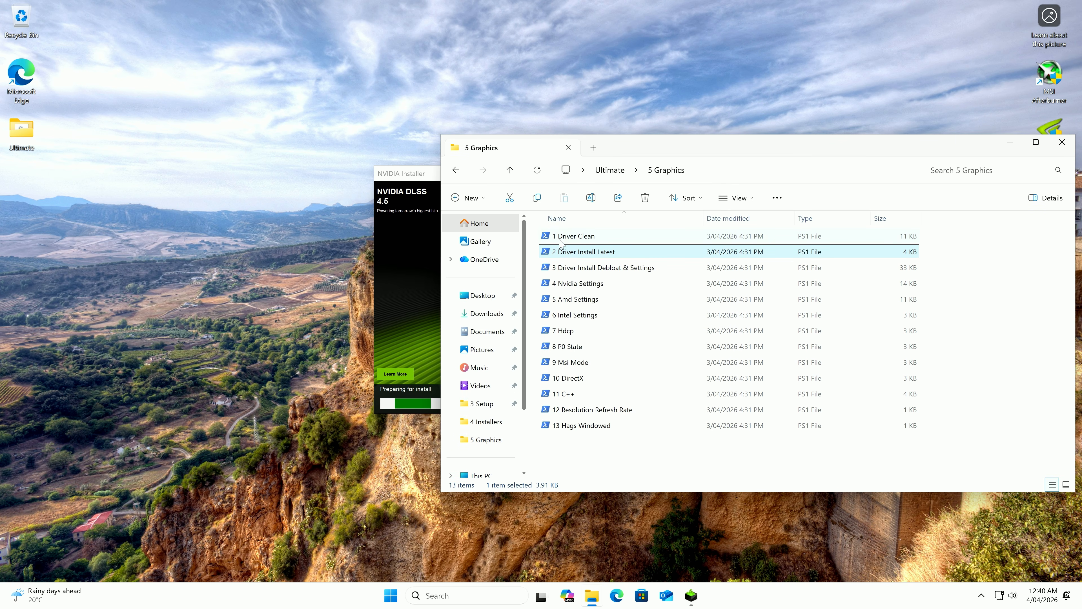
{"action": "left_click", "coordinate": [556, 238]}
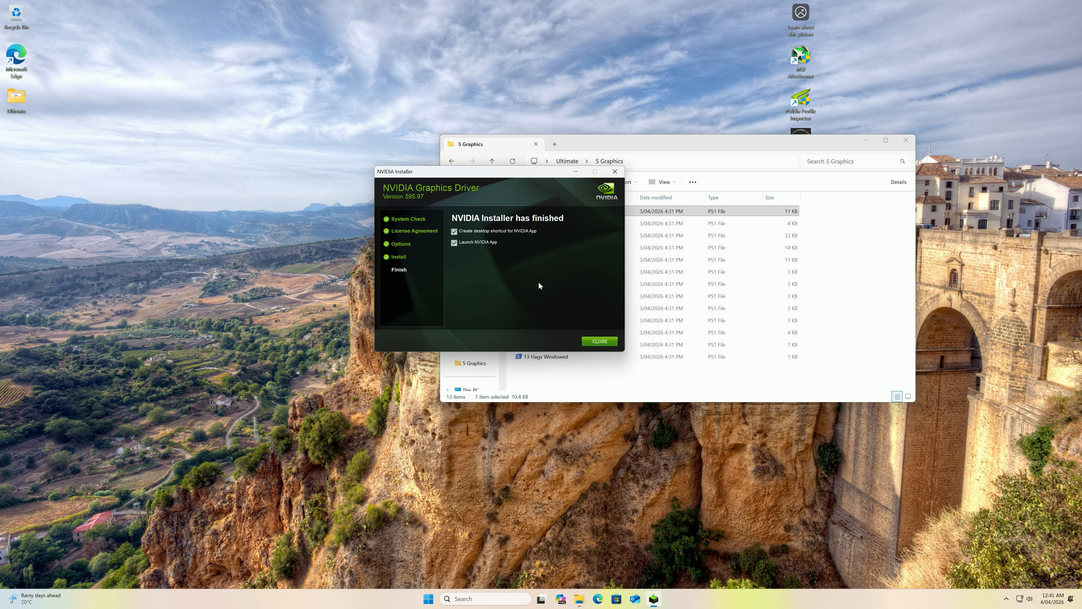
{"action": "left_click", "coordinate": [599, 341]}
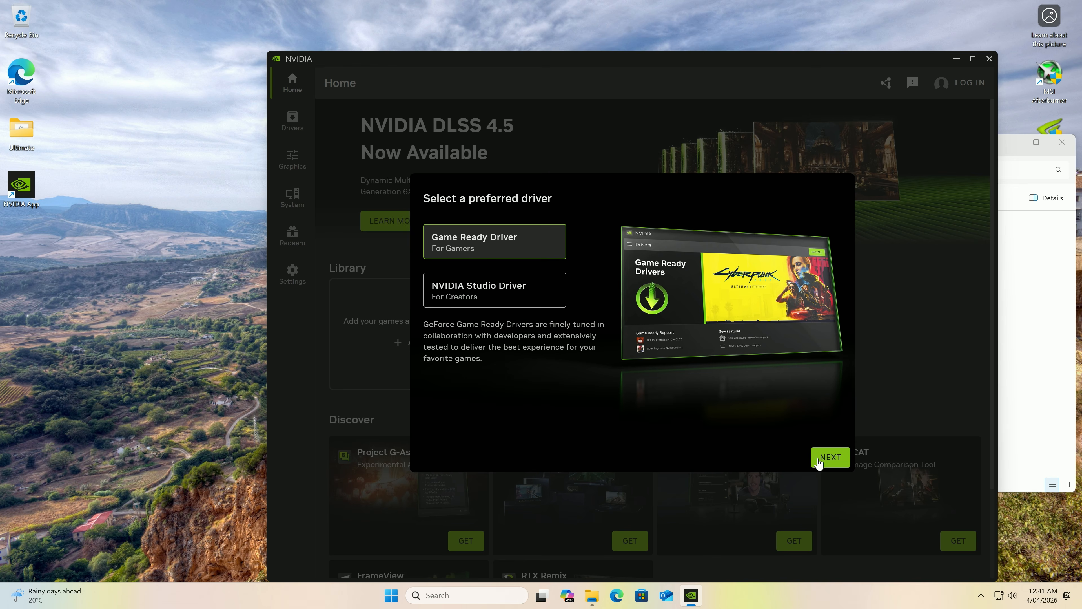
- Complete the NVIDIA App setup with Game Ready Driver, optimization of games and creative applications off, and the NVIDIA overlay enabled
{"action": "left_click", "coordinate": [830, 457]}
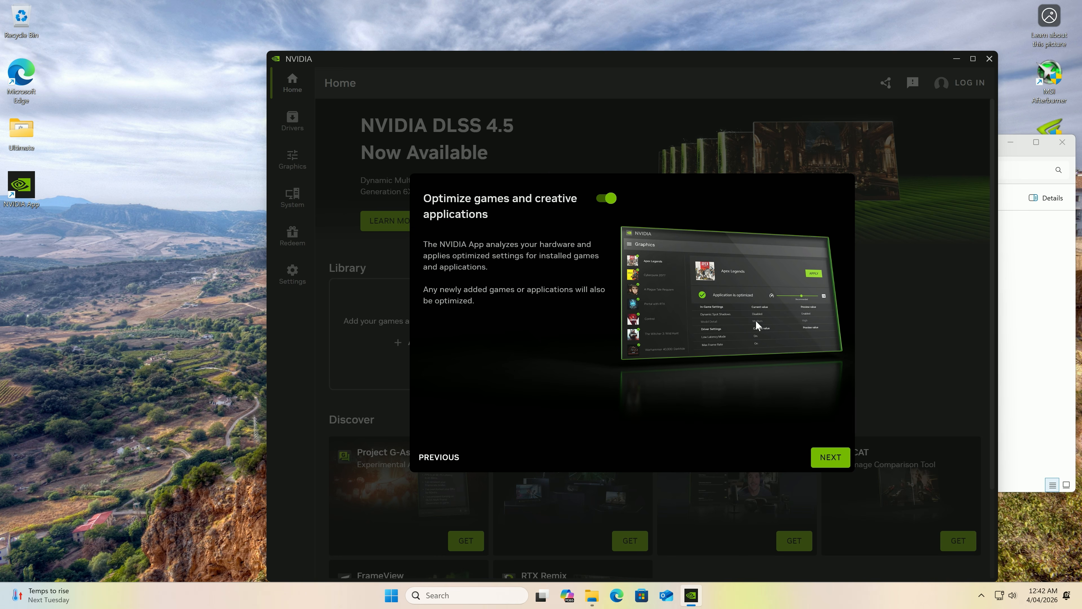
{"action": "left_click", "coordinate": [607, 198]}
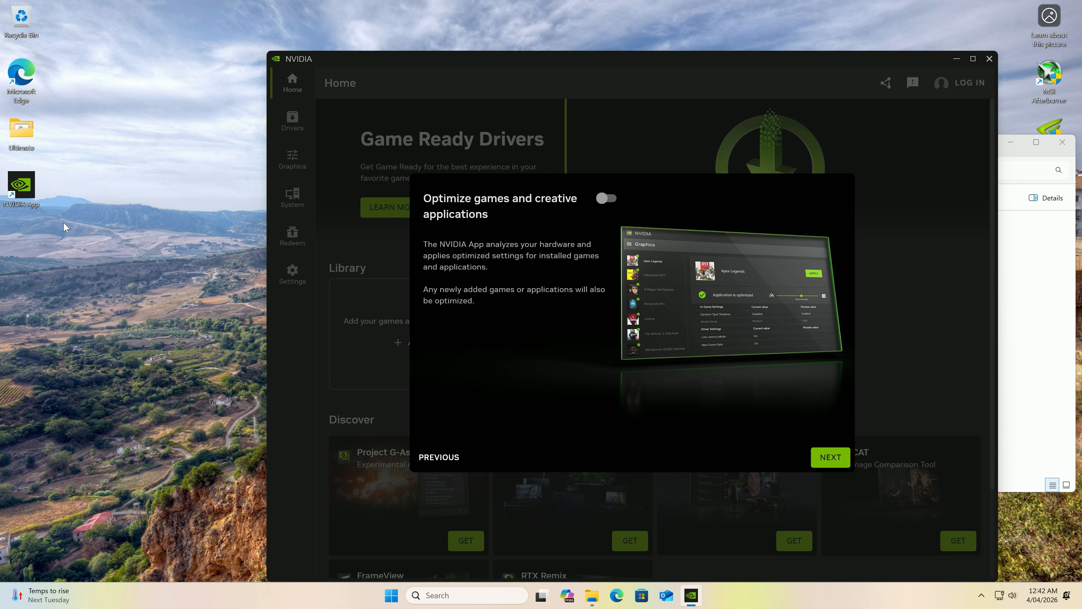
{"action": "left_click_drag", "start_coordinate": [29, 255], "coordinate": [40, 465]}
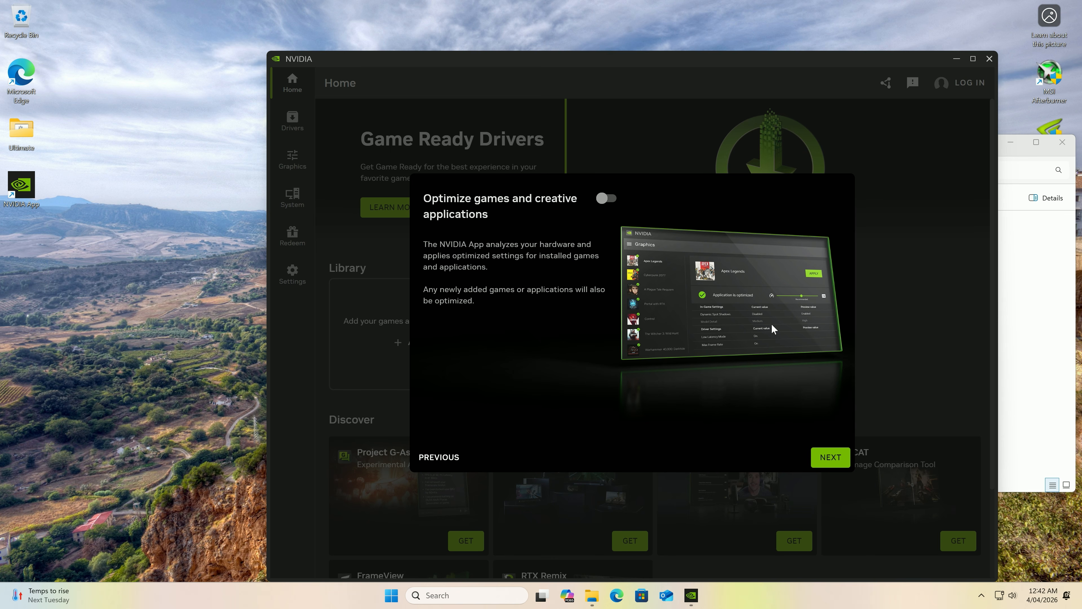
{"action": "left_click", "coordinate": [831, 458]}
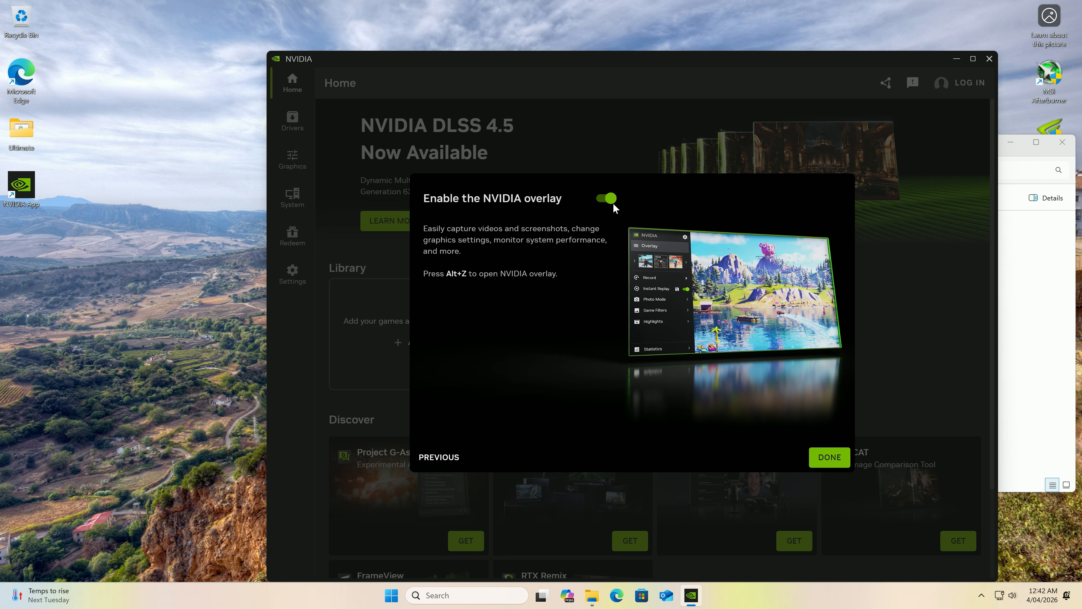
{"action": "left_click", "coordinate": [830, 457]}
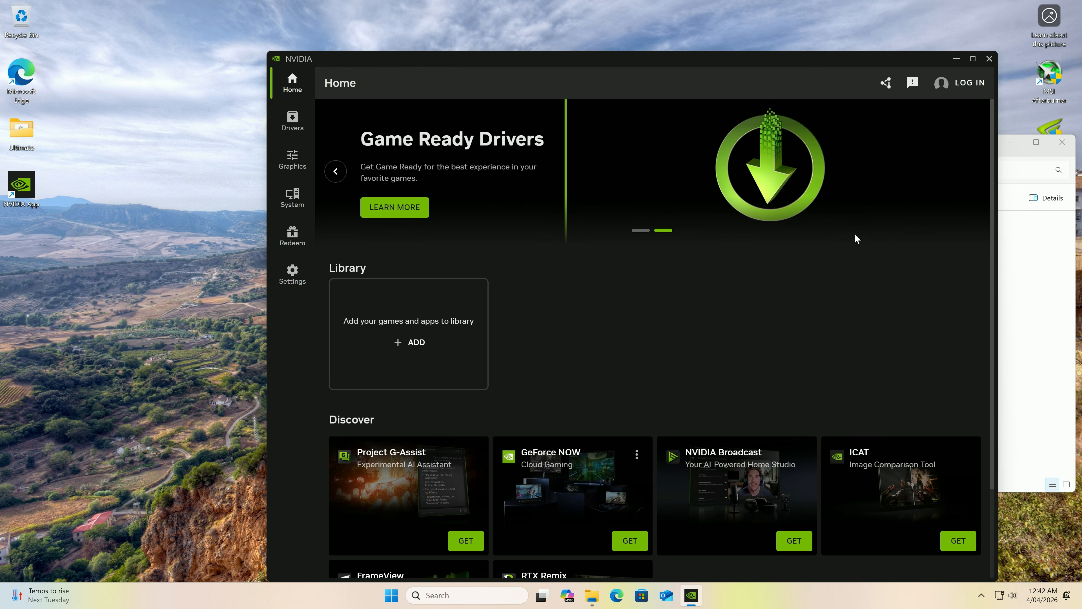
- In the NVIDIA App's feature settings, remove both scan locations for games and apps
{"action": "left_click_drag", "start_coordinate": [656, 60], "coordinate": [680, 30]}
{"action": "left_click", "coordinate": [316, 249]}
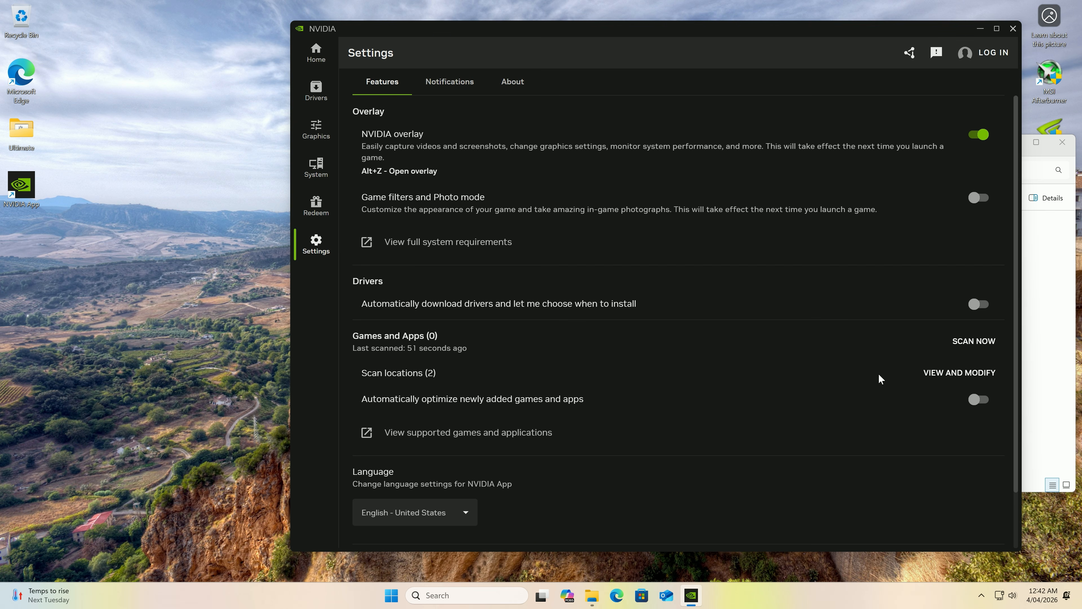
{"action": "left_click", "coordinate": [865, 375]}
{"action": "left_click", "coordinate": [797, 293]}
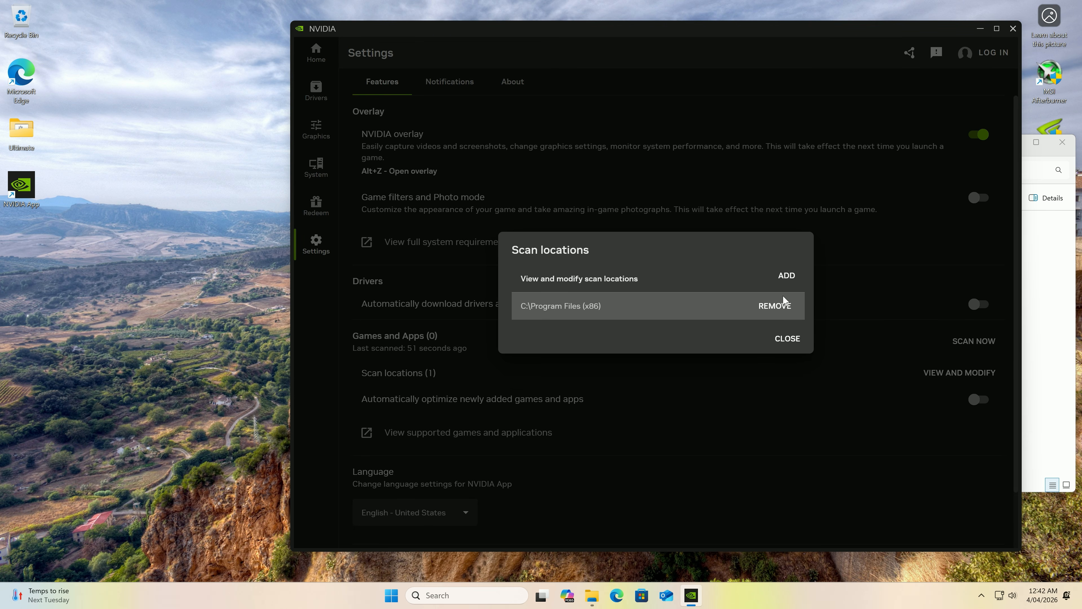
{"action": "left_click", "coordinate": [784, 305]}
{"action": "left_click", "coordinate": [788, 325]}
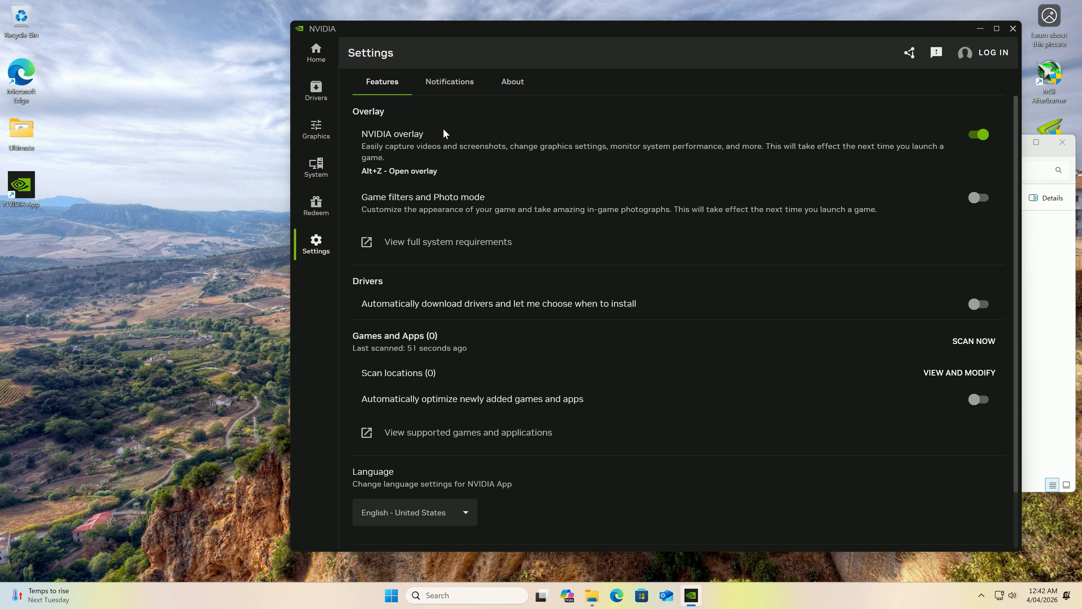
- Turn off the NVIDIA App's notification options and its sharing of configuration, performance, and usage data
{"action": "left_click", "coordinate": [449, 82]}
{"action": "left_click", "coordinate": [366, 166]}
{"action": "left_click", "coordinate": [366, 138]}
{"action": "left_click", "coordinate": [513, 81]}
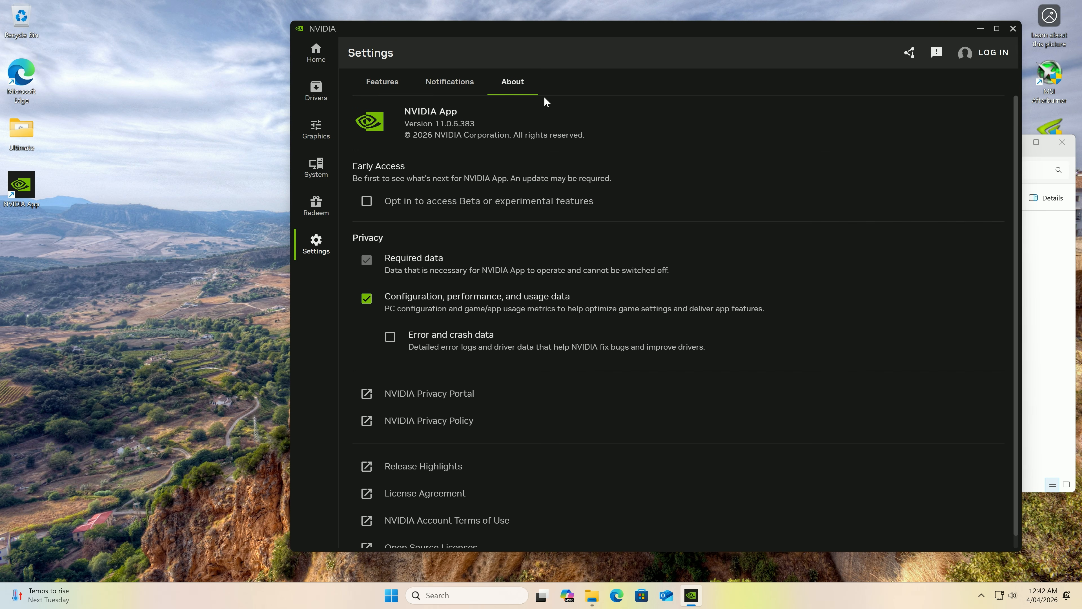
{"action": "left_click", "coordinate": [366, 298]}
- Open the NVIDIA overlay and turn off Capture highlights
{"action": "left_click", "coordinate": [911, 62]}
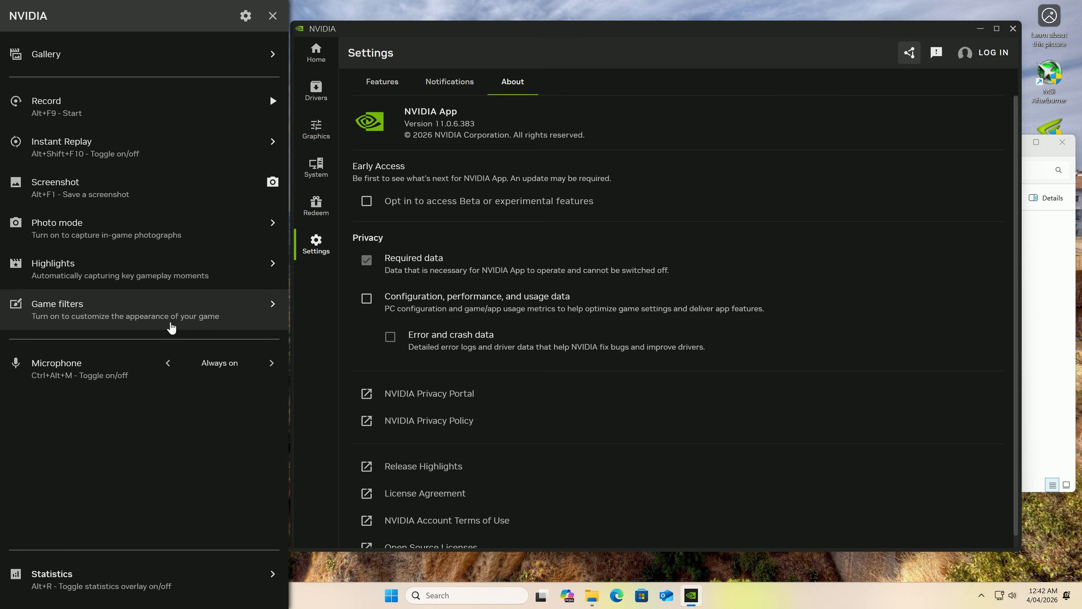
{"action": "left_click", "coordinate": [166, 268]}
{"action": "left_click", "coordinate": [257, 56]}
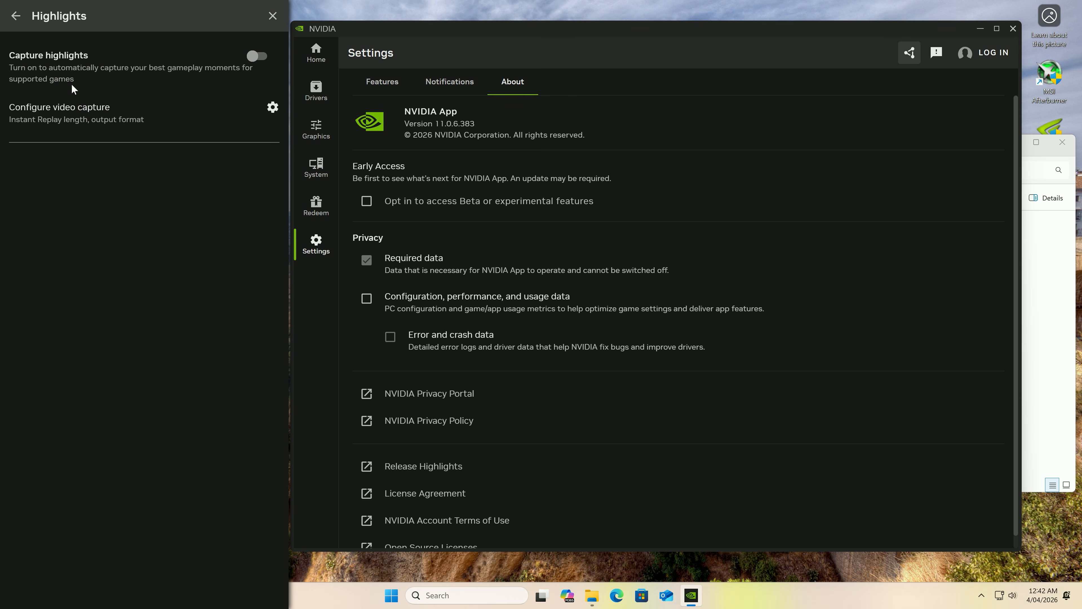
{"action": "left_click", "coordinate": [16, 16]}
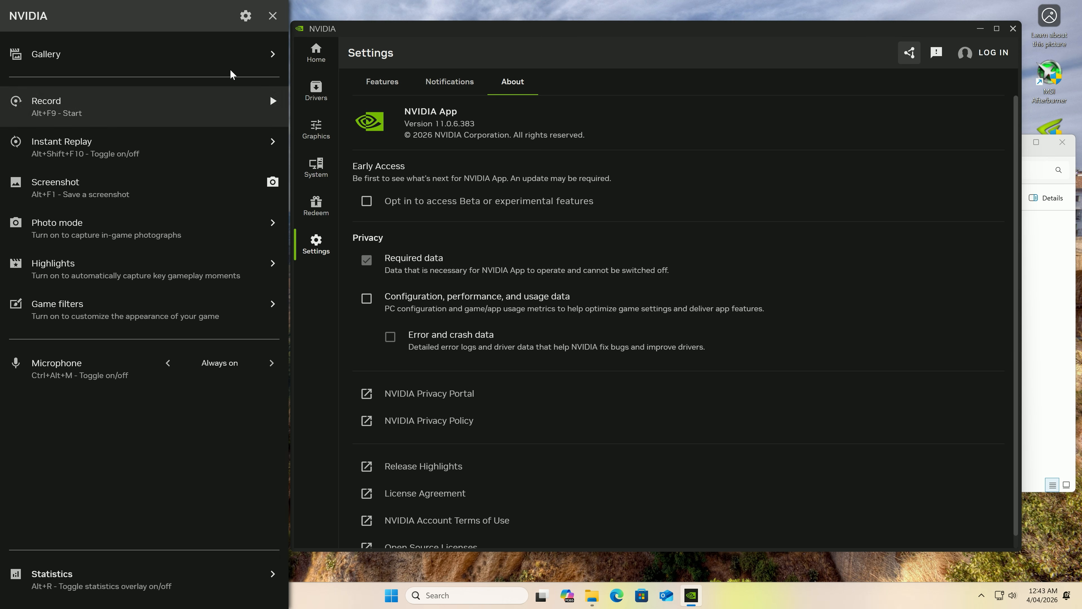
- Try the AV1 codec in the overlay's video capture settings and switch back to H.264/HEVC
{"action": "left_click", "coordinate": [245, 22]}
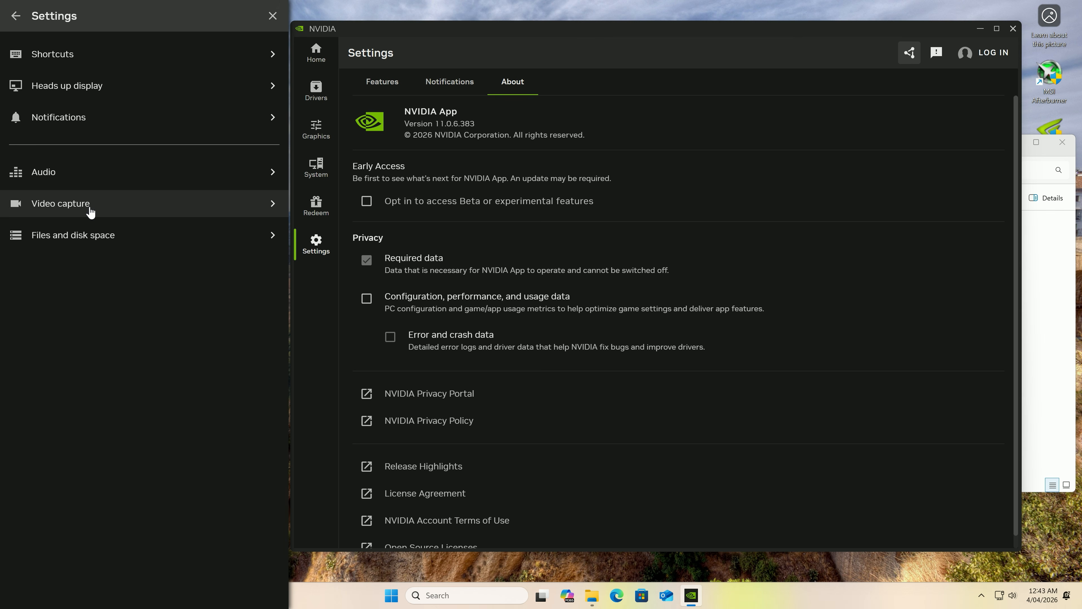
{"action": "left_click", "coordinate": [102, 211]}
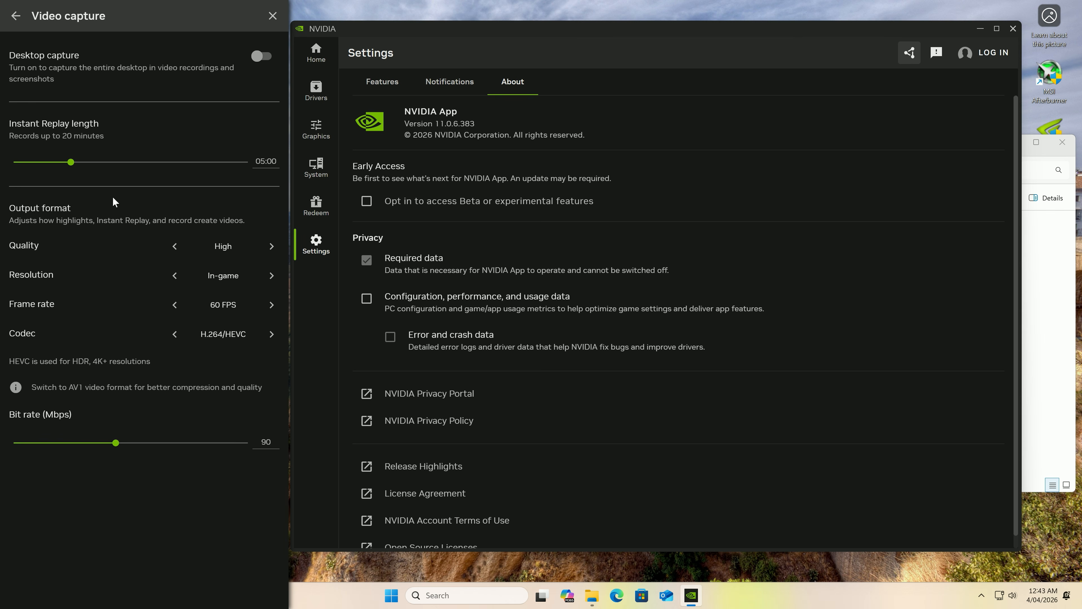
{"action": "left_click", "coordinate": [271, 336]}
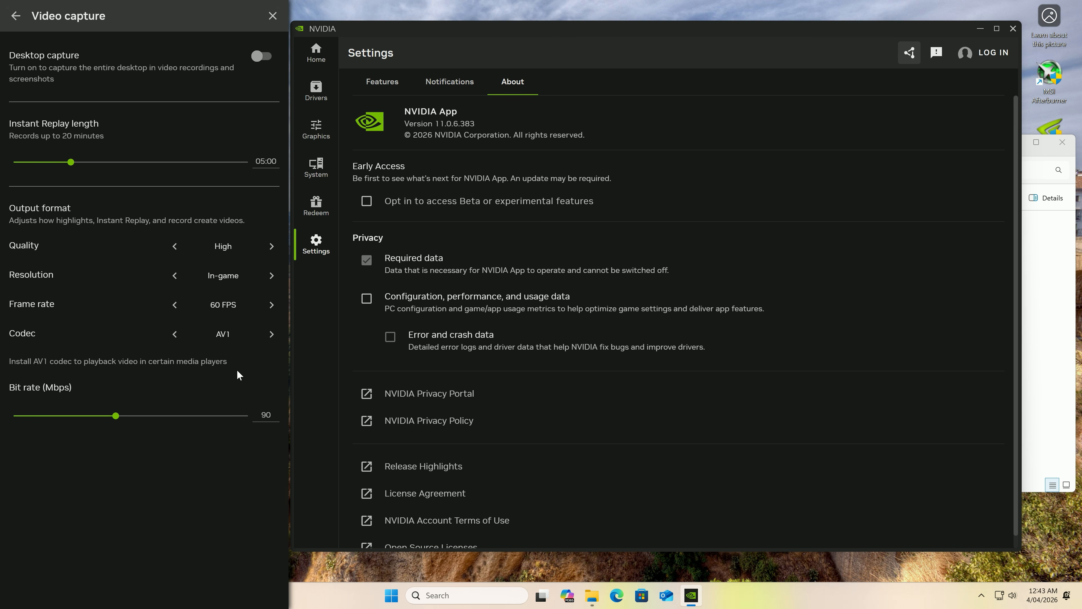
{"action": "left_click", "coordinate": [175, 334]}
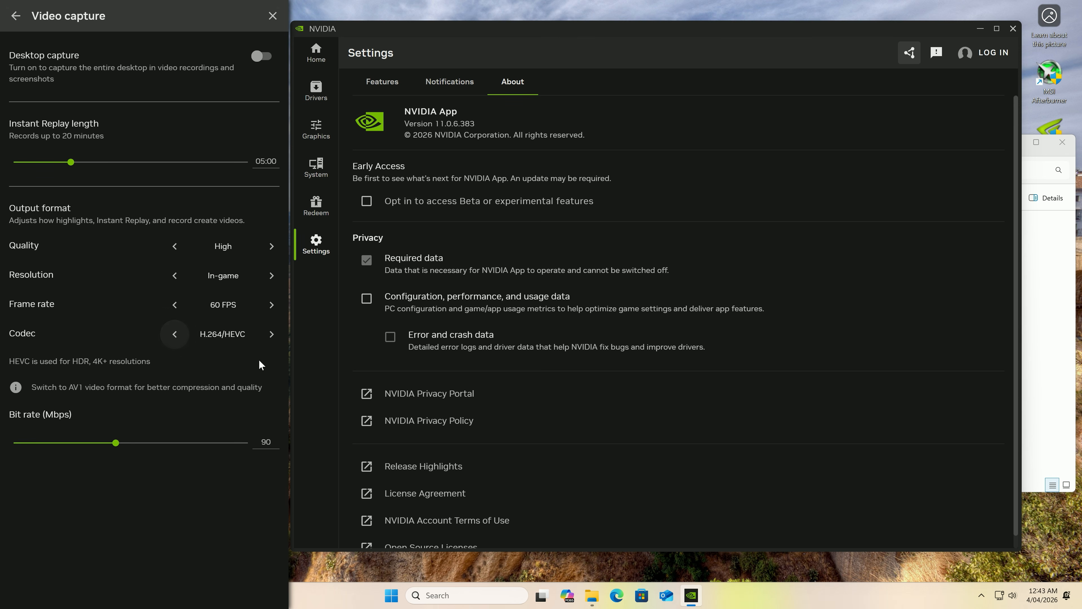
{"action": "left_click", "coordinate": [268, 340]}
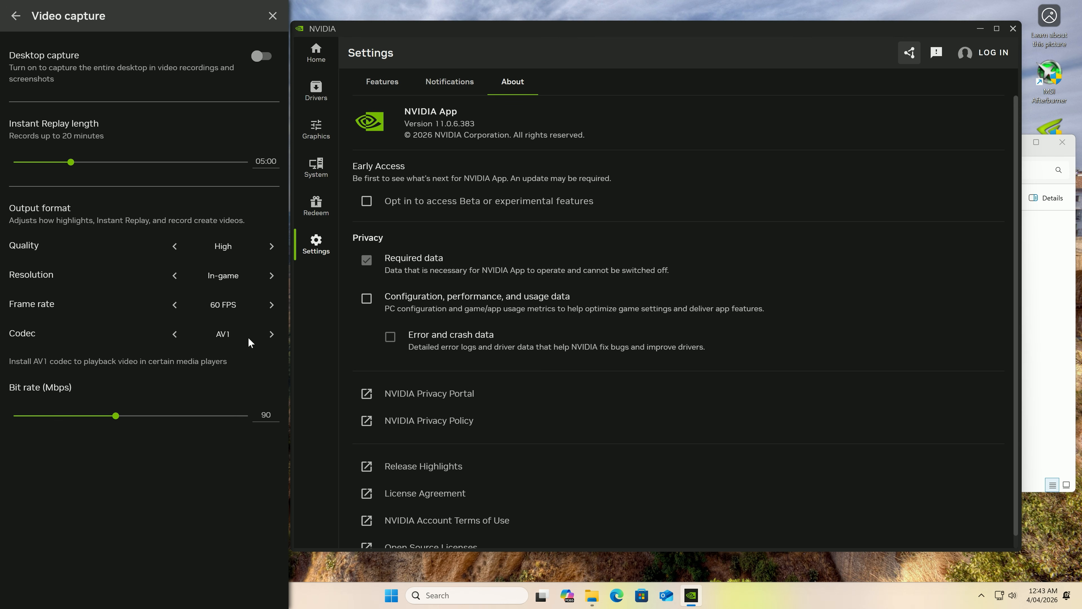
{"action": "left_click", "coordinate": [175, 335]}
{"action": "left_click", "coordinate": [16, 17]}
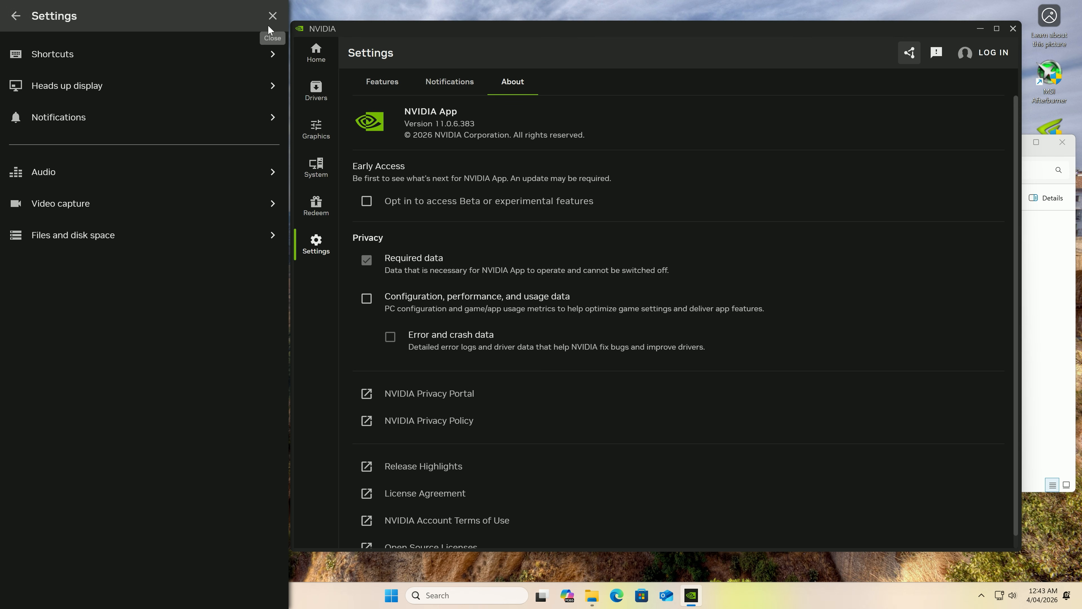
- Close the overlay and the NVIDIA App, and run the 4 Nvidia Settings script from the 5 Graphics folder with administrator rights
{"action": "left_click", "coordinate": [273, 16]}
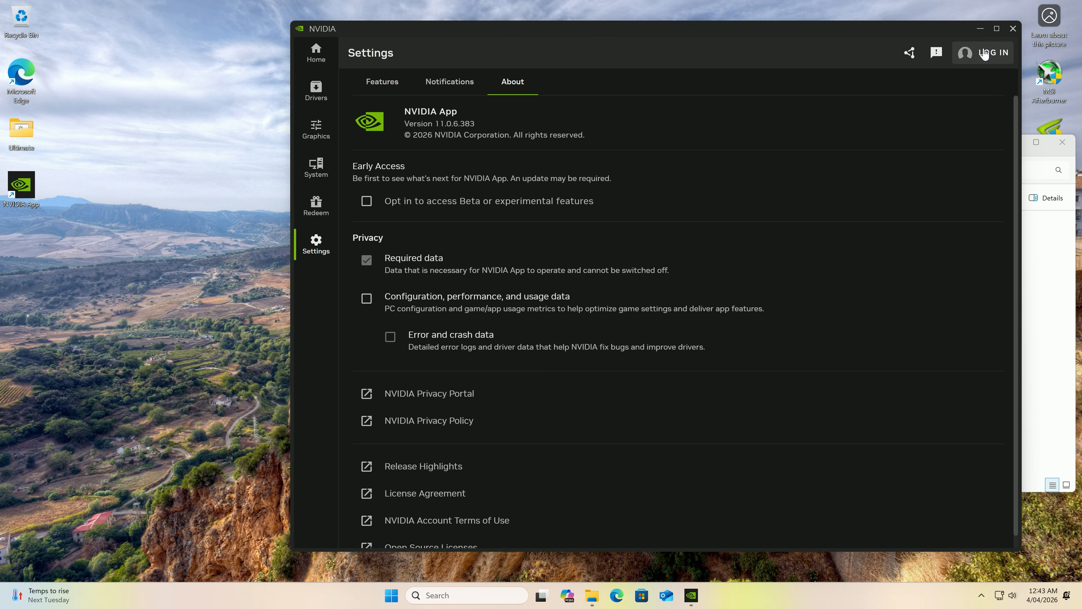
{"action": "left_click", "coordinate": [1013, 29]}
{"action": "left_click_drag", "start_coordinate": [683, 156], "coordinate": [561, 91]}
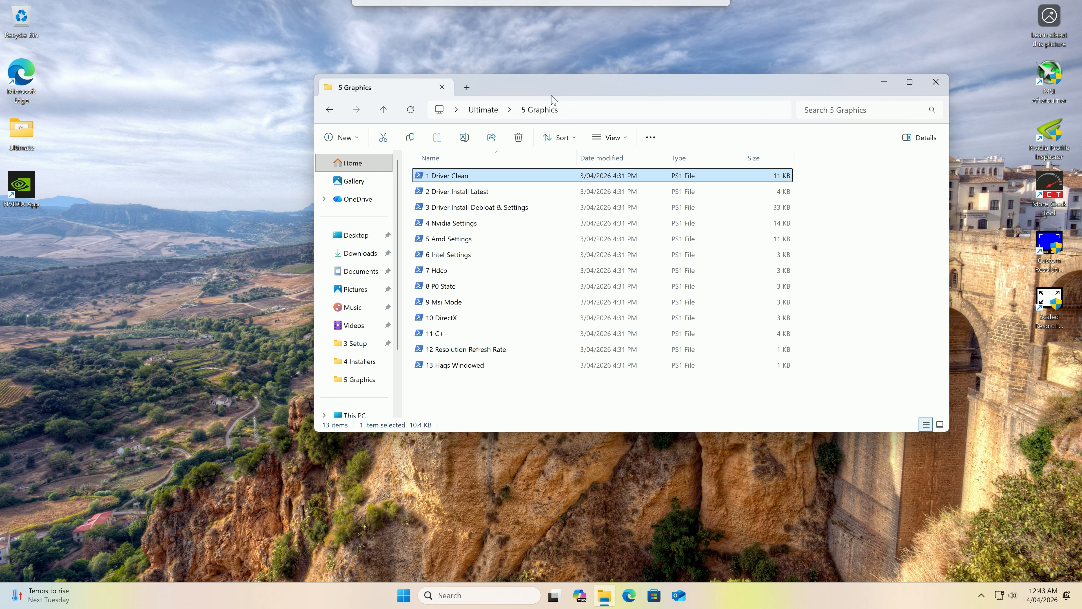
{"action": "left_click", "coordinate": [475, 223]}
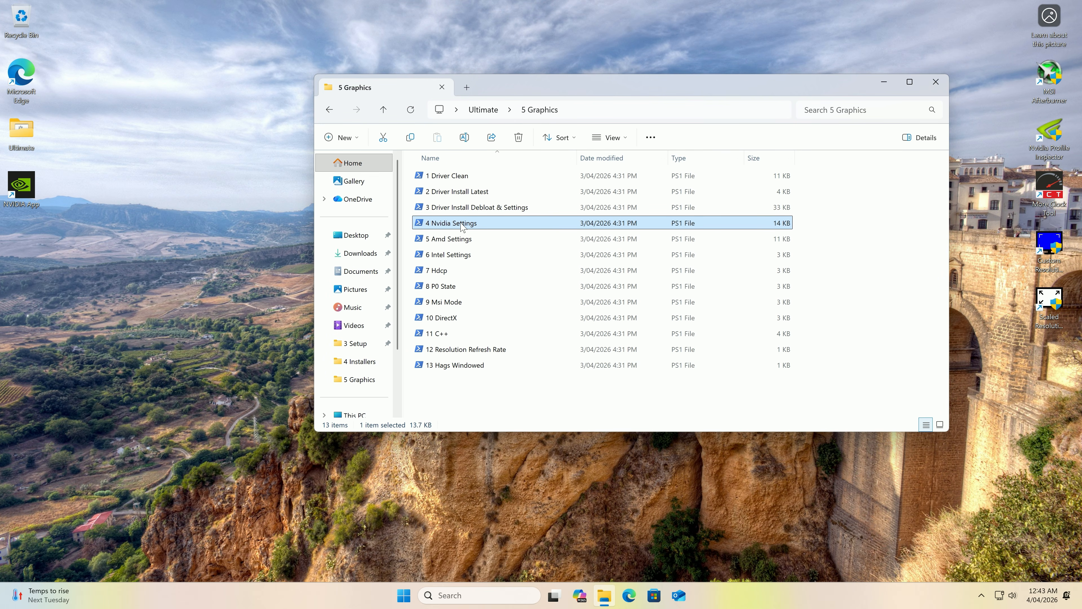
{"action": "double_click", "coordinate": [460, 223]}
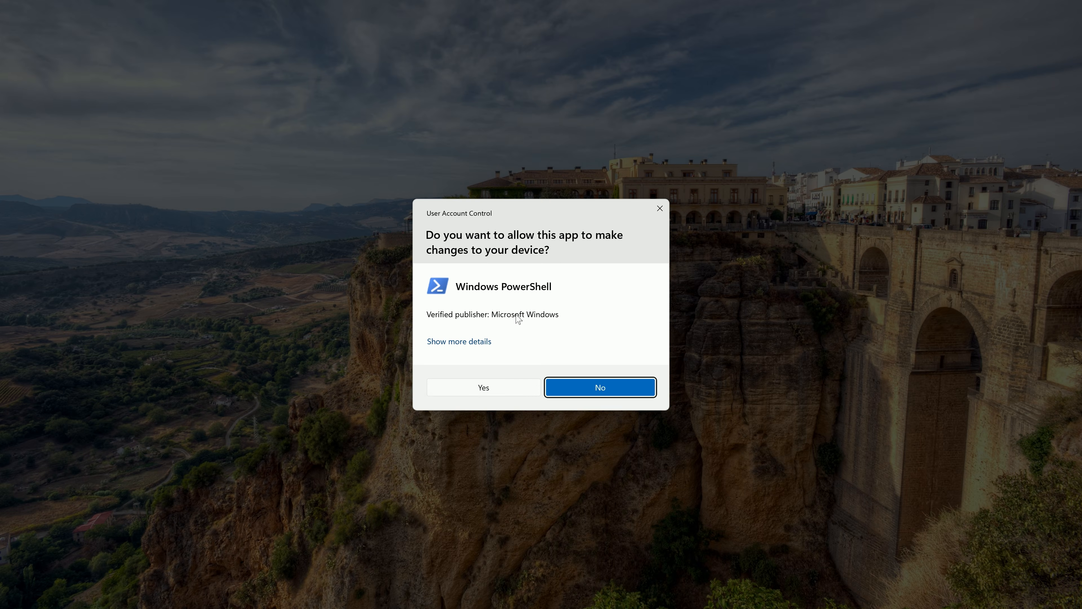
{"action": "left_click", "coordinate": [474, 393]}
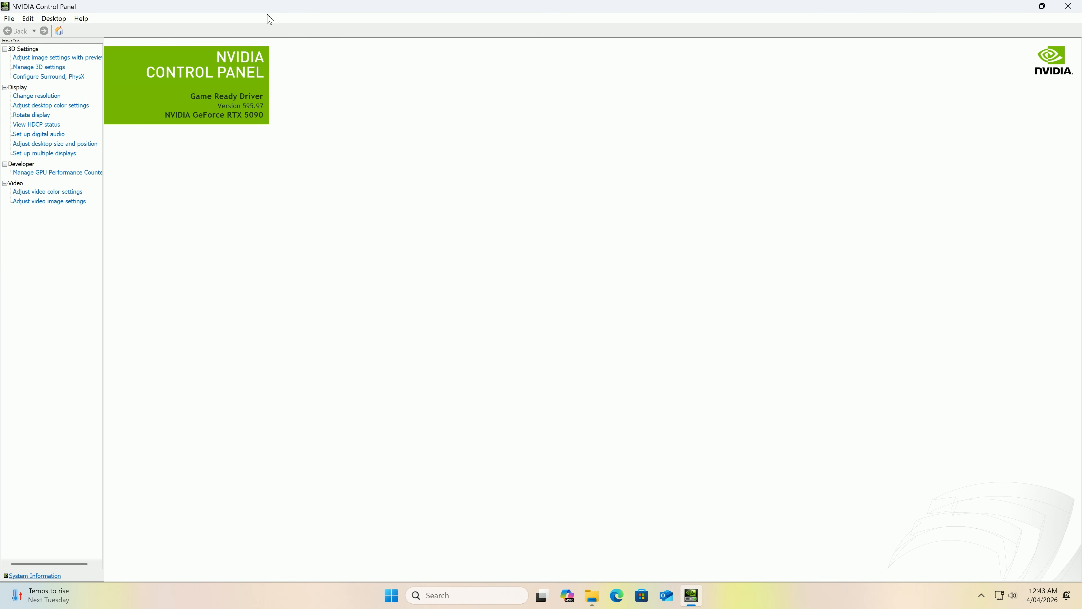
- Review the full list of global 3D settings in NVIDIA Control Panel
{"action": "scroll", "coordinate": [372, 208], "scroll_direction": "down", "scroll_amount": 5}
{"action": "scroll", "coordinate": [396, 202], "scroll_direction": "up", "scroll_amount": 5}
{"action": "scroll", "coordinate": [415, 179], "scroll_direction": "down", "scroll_amount": 5}
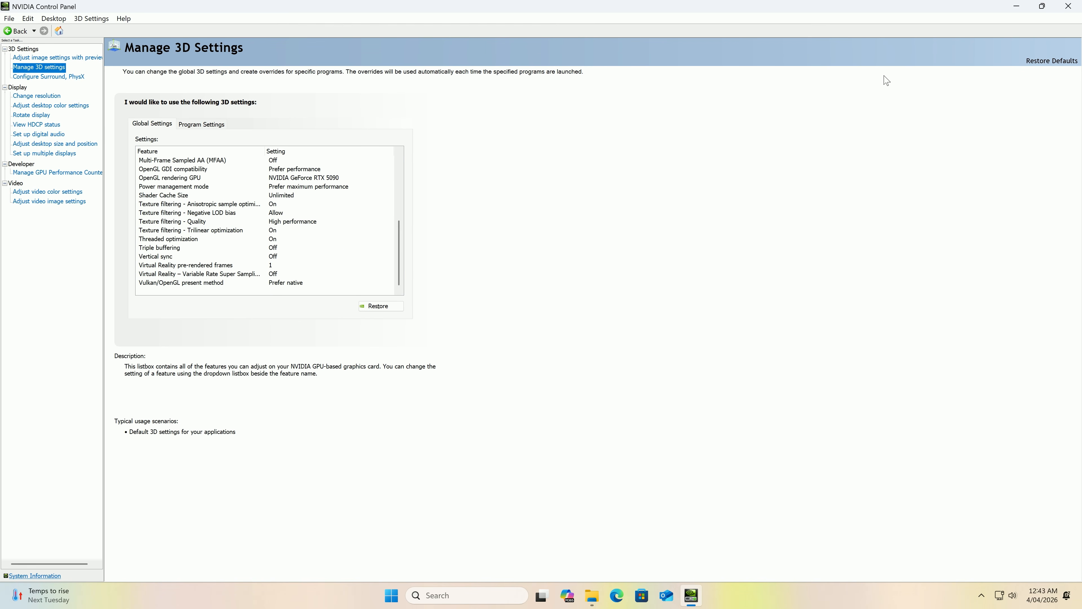
- Examine the video, GPU performance counter and display pages, including desktop scaling, HDCP status, rotation and resolution
{"action": "left_click", "coordinate": [47, 191]}
{"action": "left_click", "coordinate": [47, 172]}
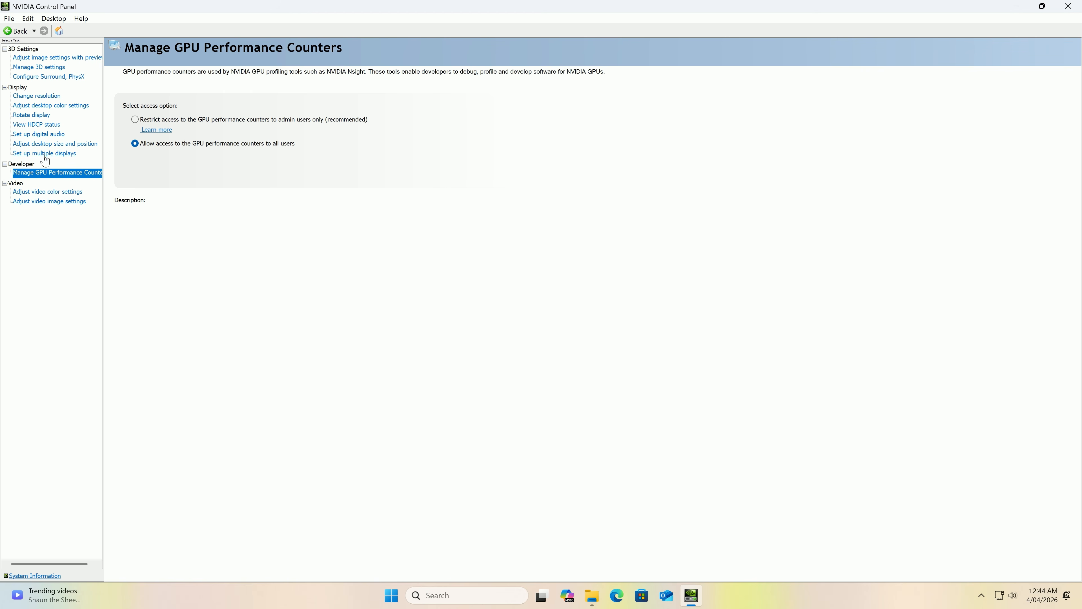
{"action": "left_click", "coordinate": [44, 155]}
{"action": "left_click", "coordinate": [44, 145]}
{"action": "left_click", "coordinate": [41, 115]}
{"action": "left_click", "coordinate": [44, 145]}
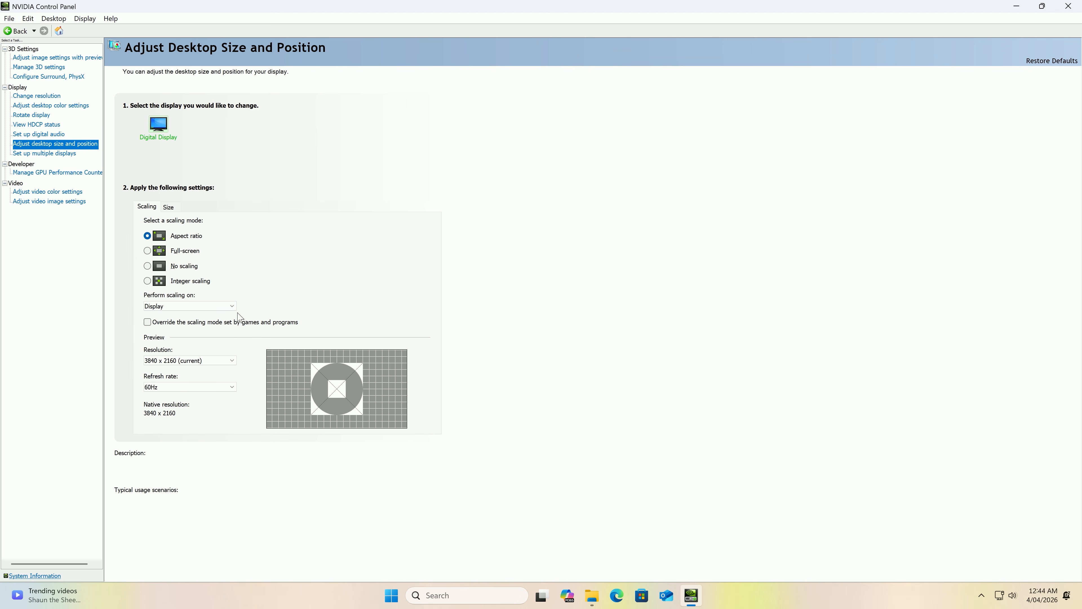
{"action": "left_click", "coordinate": [37, 124]}
{"action": "left_click", "coordinate": [31, 115]}
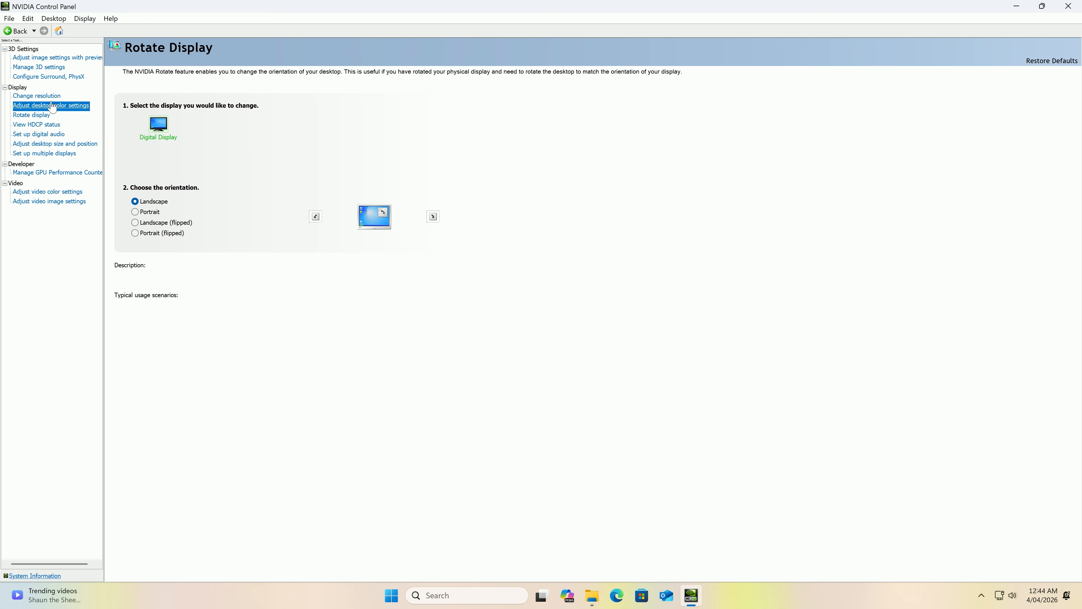
{"action": "left_click", "coordinate": [37, 96]}
- Check the PhysX processor, performance counter access, global 3D settings, desktop integration options and image settings preview
{"action": "left_click", "coordinate": [66, 78]}
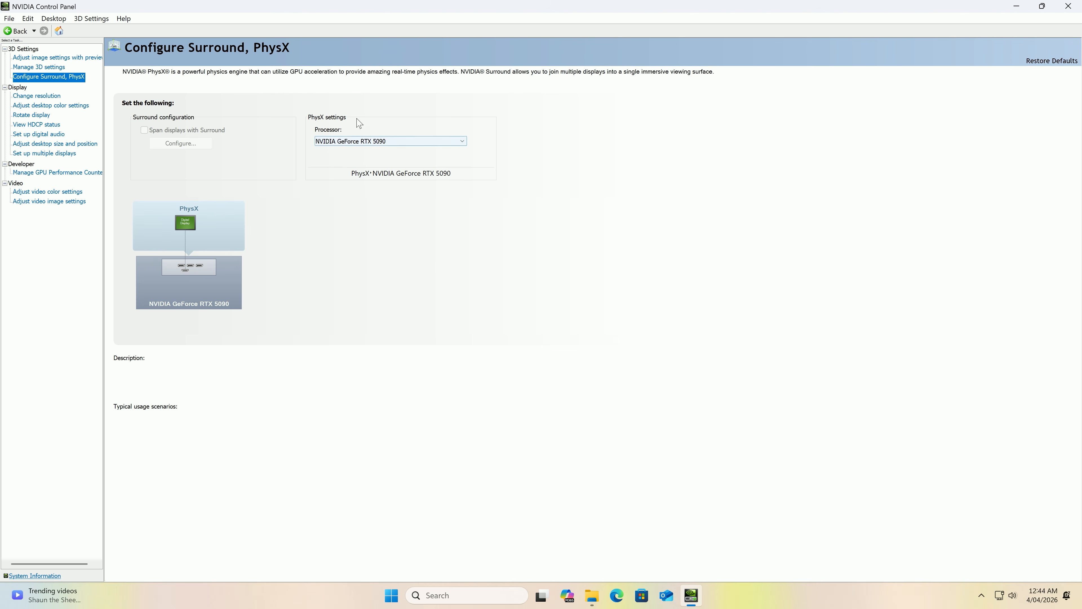
{"action": "left_click", "coordinate": [58, 172]}
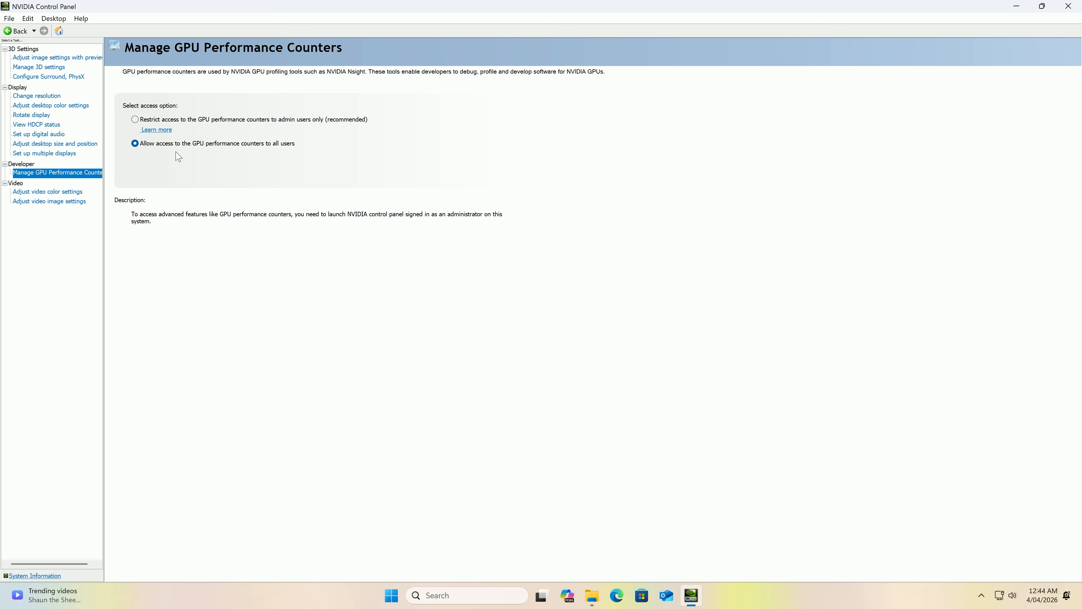
{"action": "left_click", "coordinate": [39, 68]}
{"action": "left_click", "coordinate": [54, 18]}
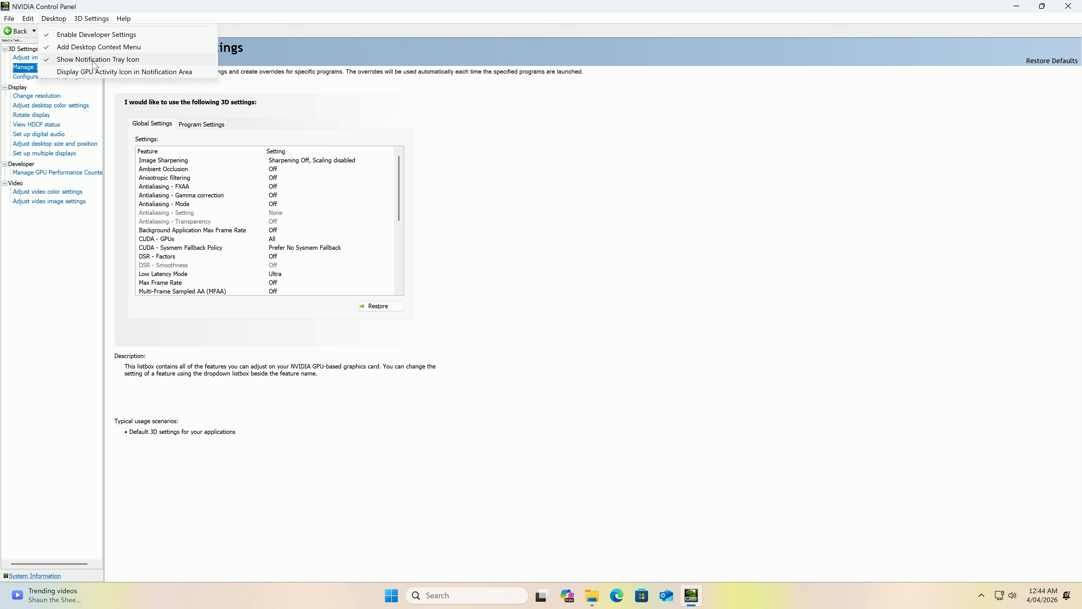
{"action": "left_click", "coordinate": [435, 127]}
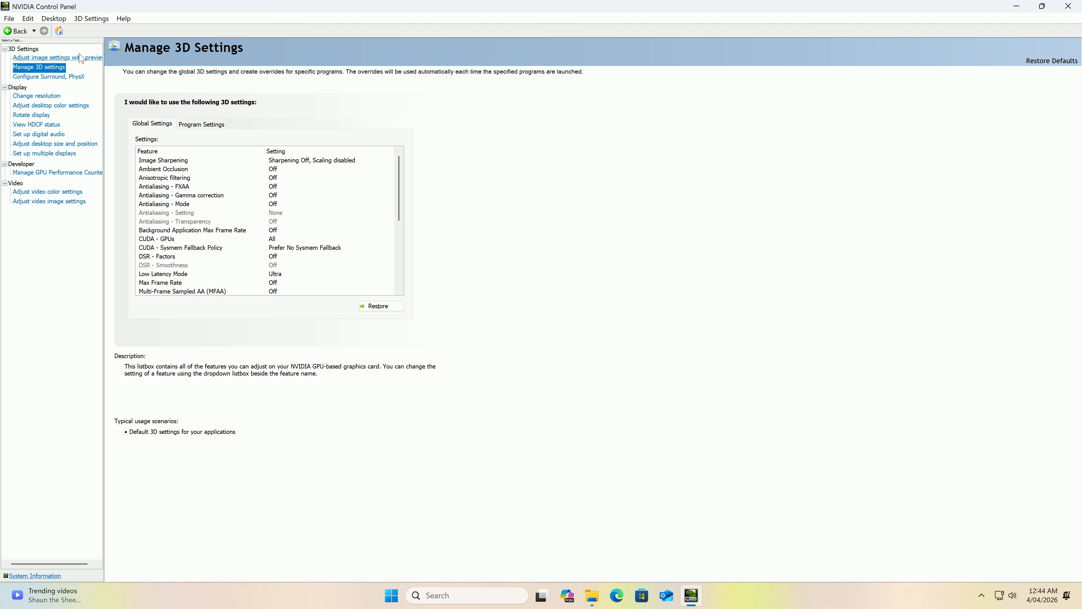
{"action": "left_click", "coordinate": [63, 58]}
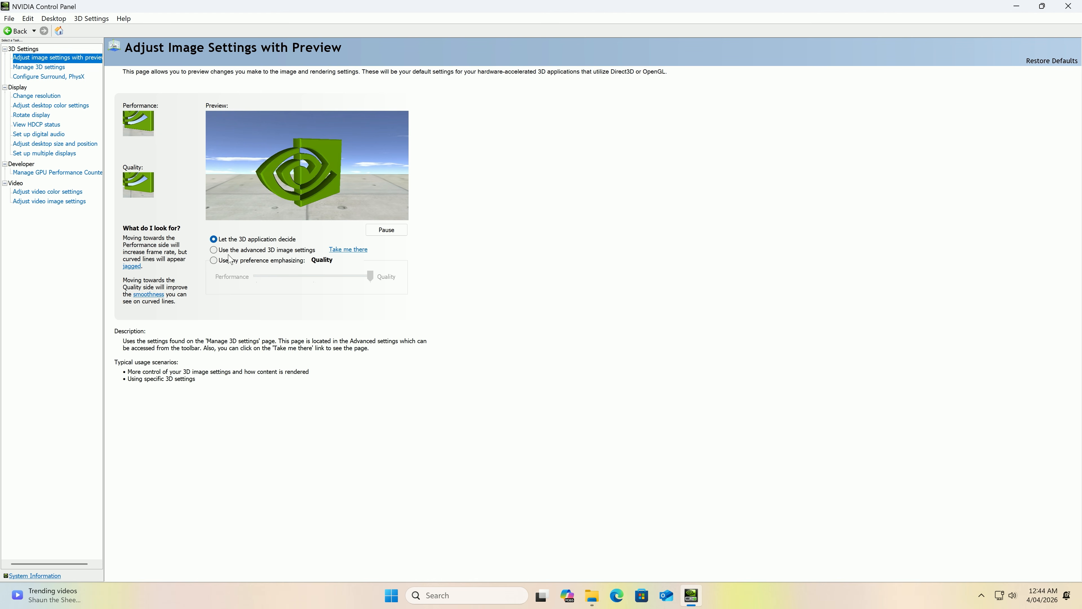
- Examine the global 3D settings list and the image settings preview page in NVIDIA Control Panel
{"action": "left_click", "coordinate": [39, 68]}
{"action": "scroll", "coordinate": [394, 172], "scroll_direction": "down", "scroll_amount": 3}
{"action": "scroll", "coordinate": [394, 172], "scroll_direction": "up", "scroll_amount": 2}
{"action": "scroll", "coordinate": [394, 172], "scroll_direction": "up", "scroll_amount": 1}
{"action": "left_click", "coordinate": [55, 57]}
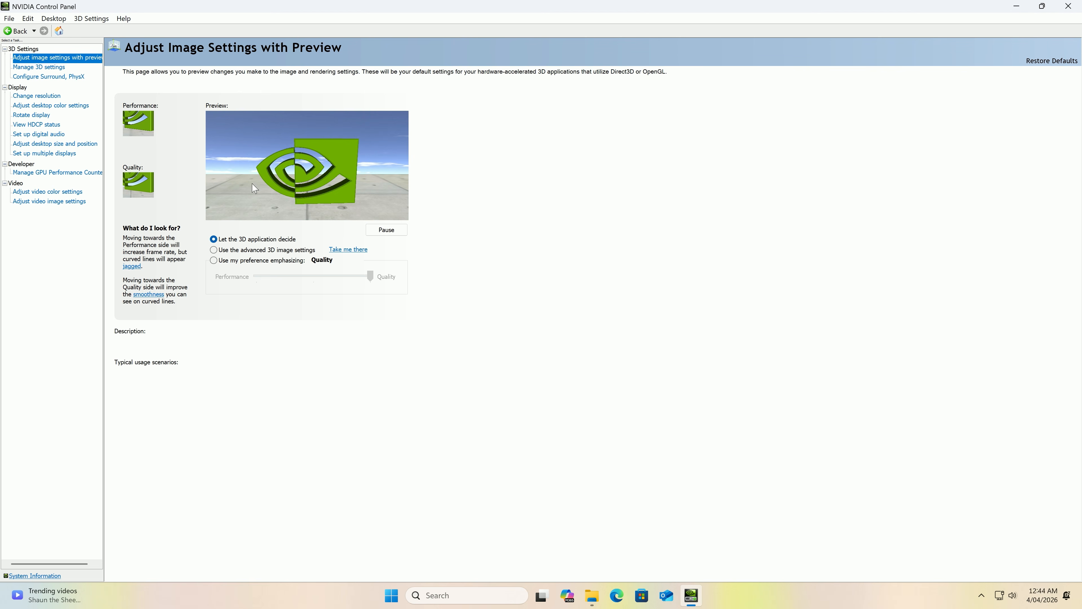
{"action": "left_click", "coordinate": [36, 68]}
{"action": "left_click_drag", "start_coordinate": [399, 172], "coordinate": [409, 222]}
{"action": "scroll", "coordinate": [299, 192], "scroll_direction": "up", "scroll_amount": 10}
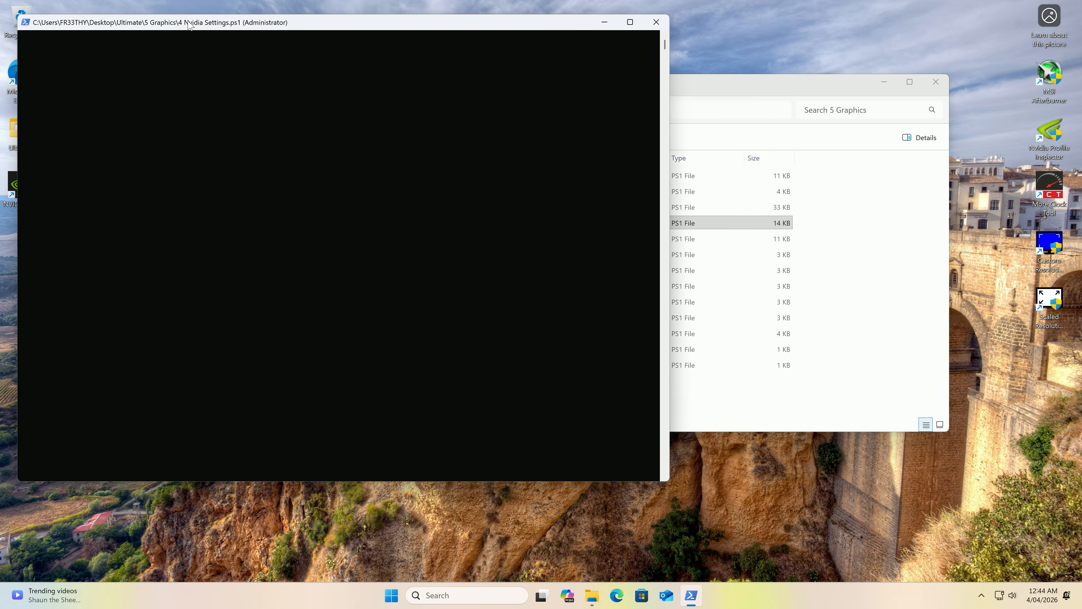
- Choose option 2 in the 4 Nvidia Settings script to restore the default NVIDIA settings
{"action": "type", "text": "2"}
{"action": "left_click_drag", "start_coordinate": [175, 26], "coordinate": [501, 114]}
{"action": "key", "text": "Return"}
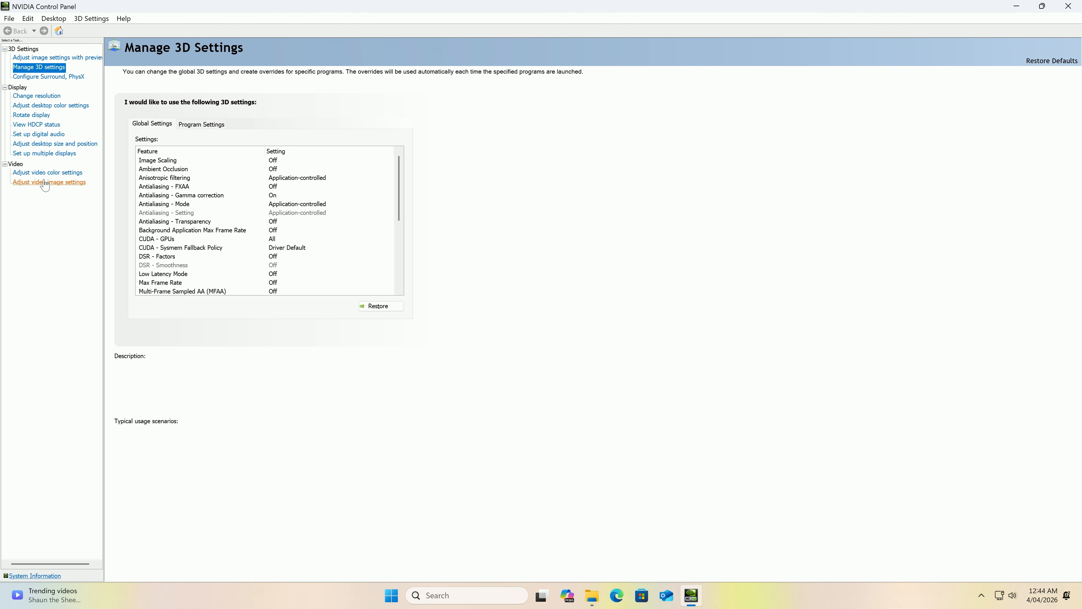
- Check the desktop integration options, video color settings and PhysX processor choices in NVIDIA Control Panel
{"action": "left_click", "coordinate": [45, 20]}
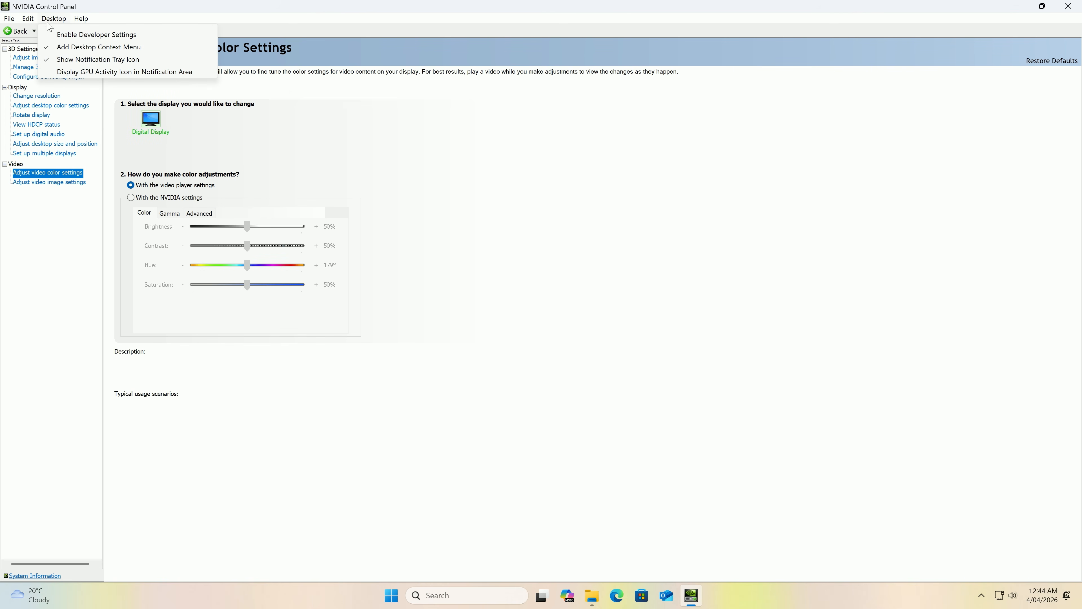
{"action": "left_click", "coordinate": [49, 191]}
{"action": "left_click", "coordinate": [41, 155]}
{"action": "left_click", "coordinate": [63, 77]}
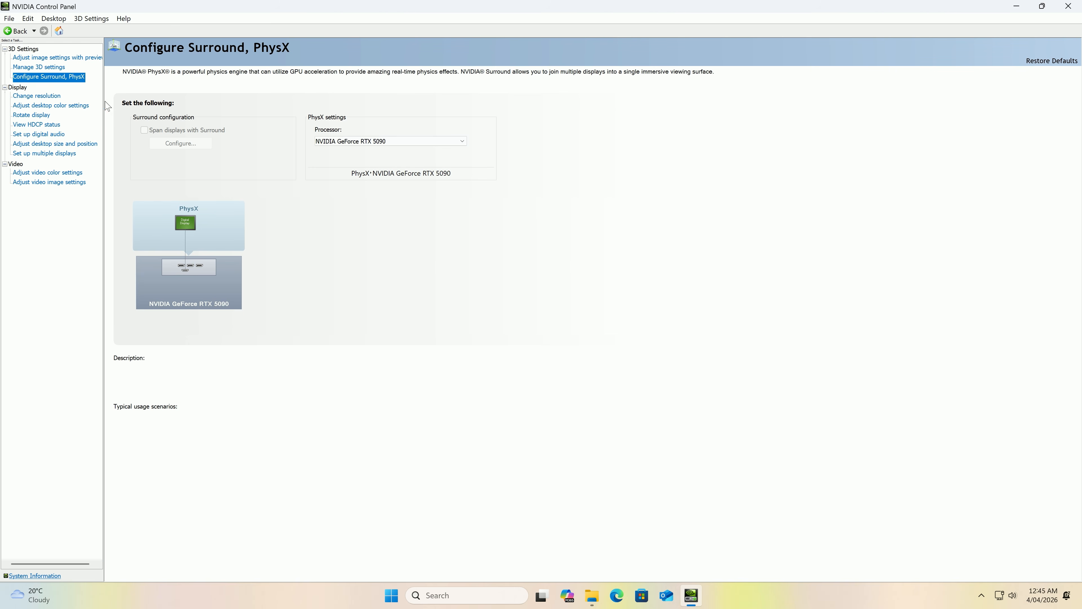
{"action": "left_click", "coordinate": [384, 143]}
{"action": "left_click", "coordinate": [471, 128]}
- Review the whole list of global 3D settings under the default configuration and close NVIDIA Control Panel
{"action": "left_click", "coordinate": [41, 68]}
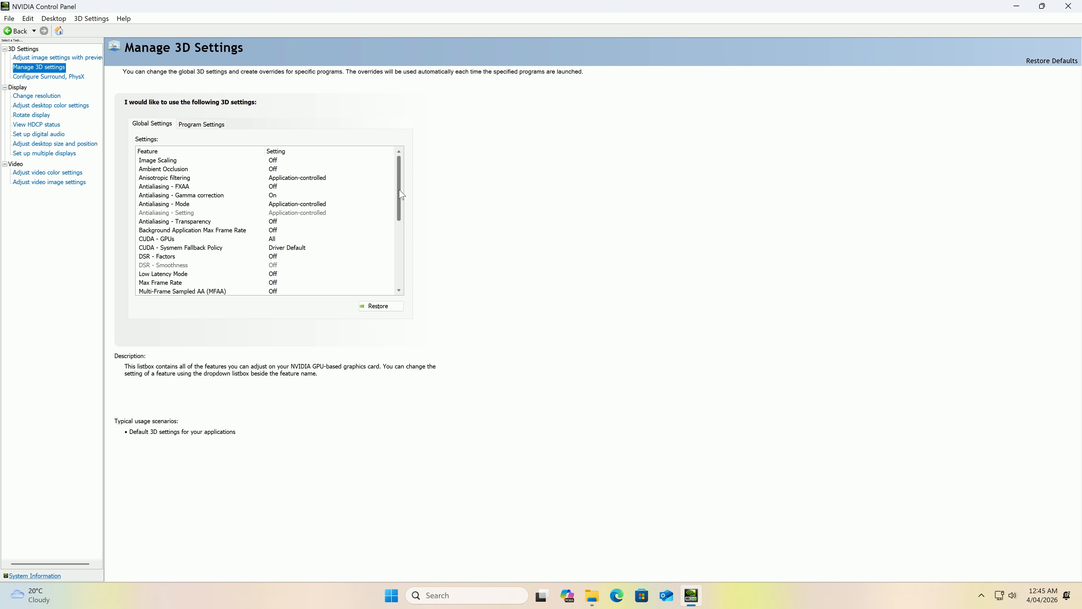
{"action": "scroll", "coordinate": [400, 194], "scroll_direction": "down", "scroll_amount": 1}
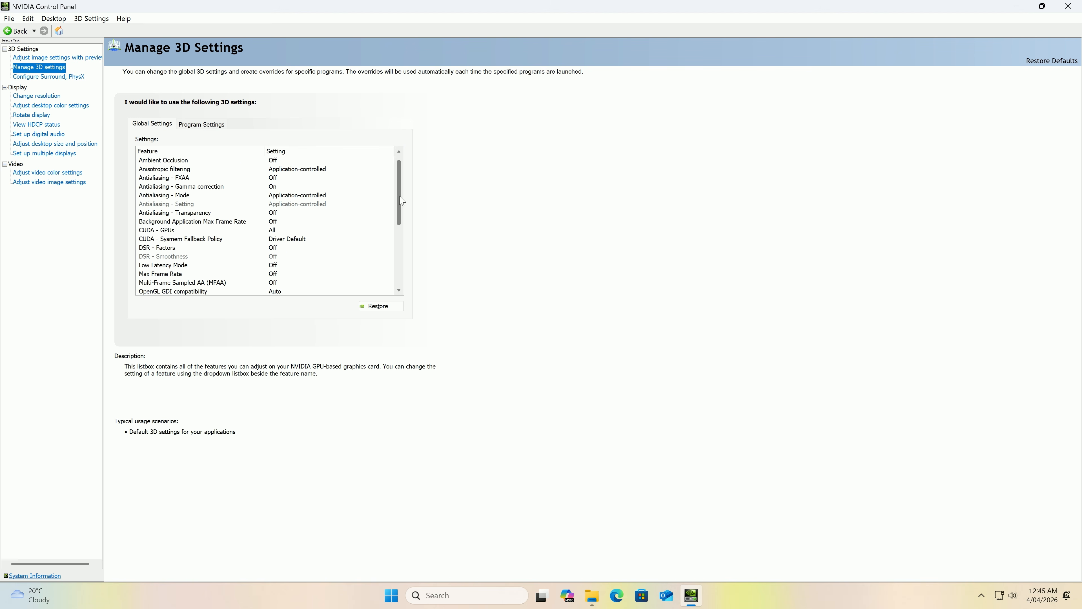
{"action": "left_click", "coordinate": [398, 275]}
{"action": "left_click_drag", "start_coordinate": [394, 253], "coordinate": [415, 187]}
{"action": "left_click", "coordinate": [1068, 5]}
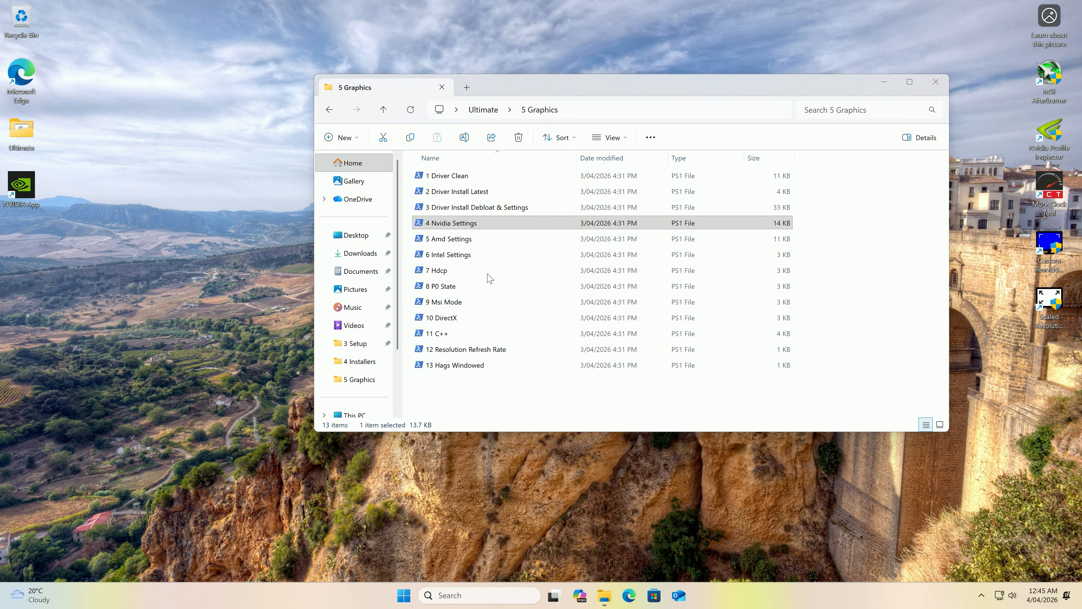
- Run the 7 Hdcp script from the 5 Graphics folder and set NVIDIA High Bandwidth Digital Content Protection to Off (Recommended)
{"action": "left_click", "coordinate": [467, 272]}
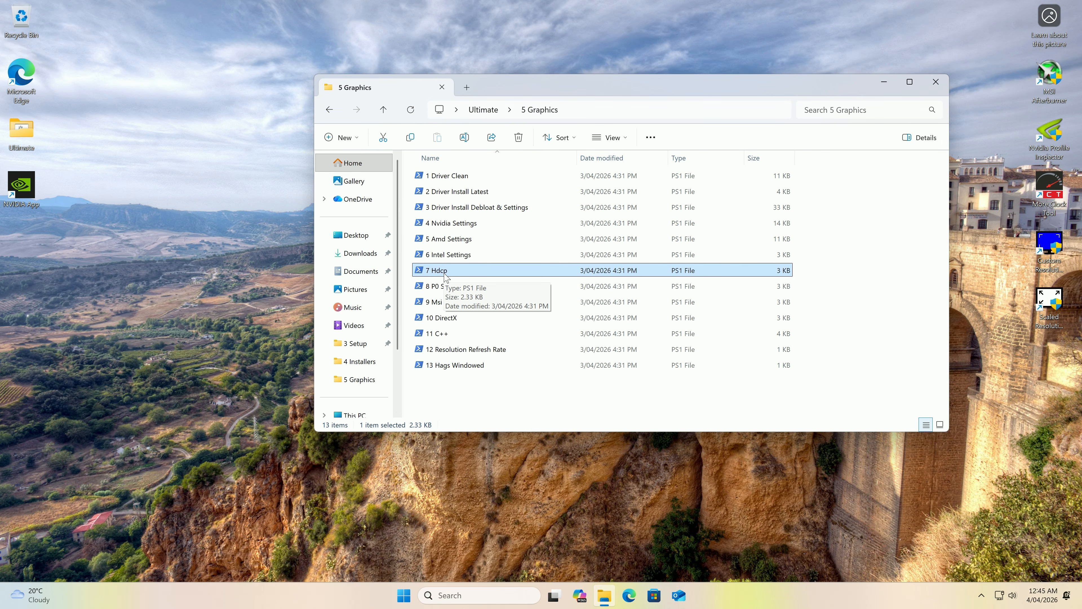
{"action": "left_click_drag", "start_coordinate": [541, 97], "coordinate": [611, 98]}
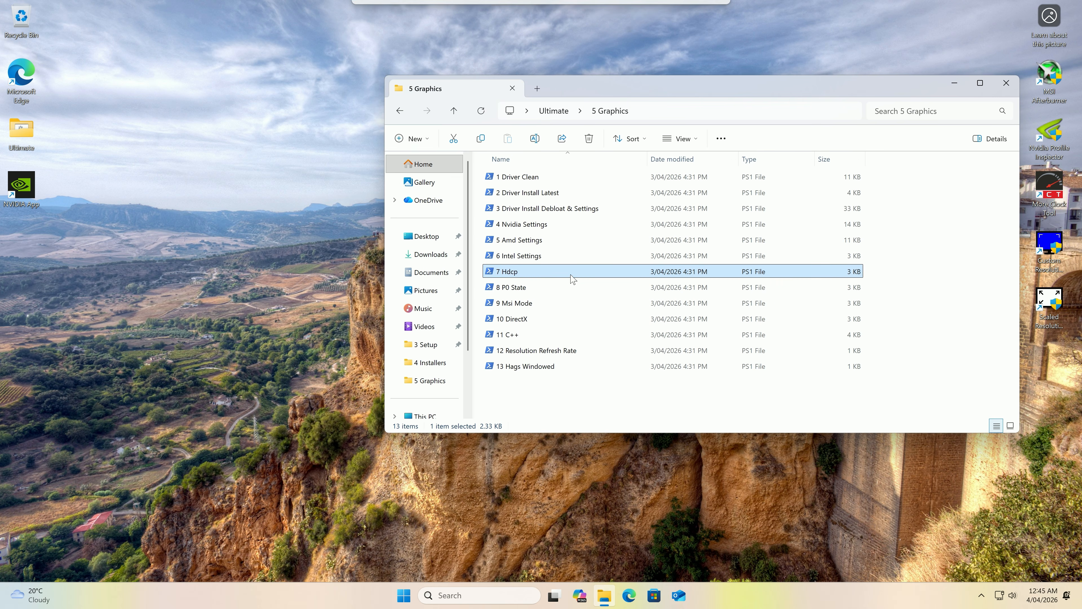
{"action": "double_click", "coordinate": [510, 273]}
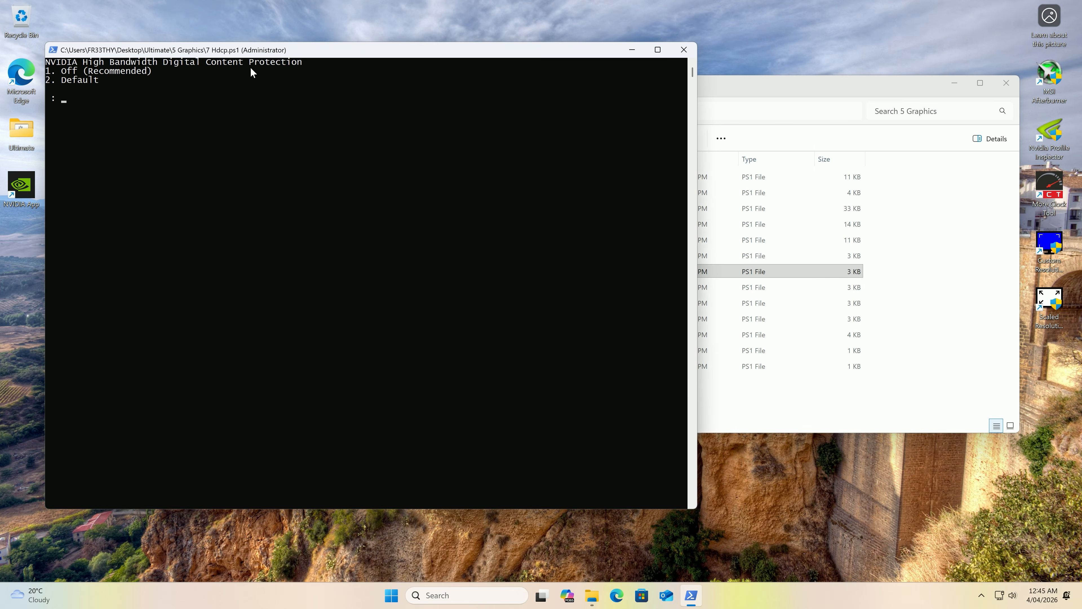
{"action": "left_click_drag", "start_coordinate": [267, 45], "coordinate": [553, 97]}
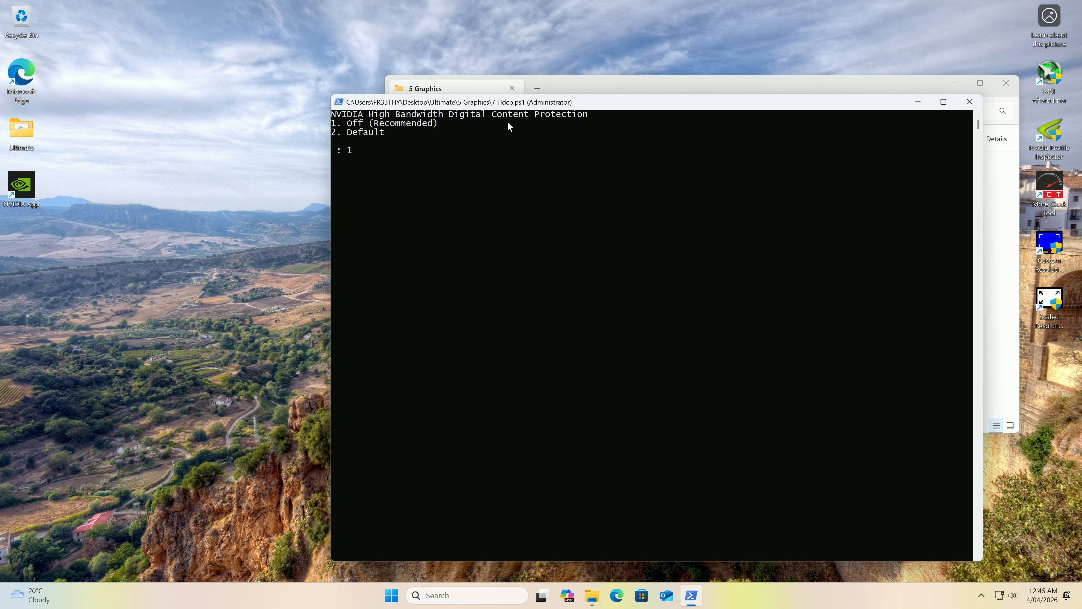
{"action": "key", "text": "Return"}
{"action": "key", "text": "Return"}
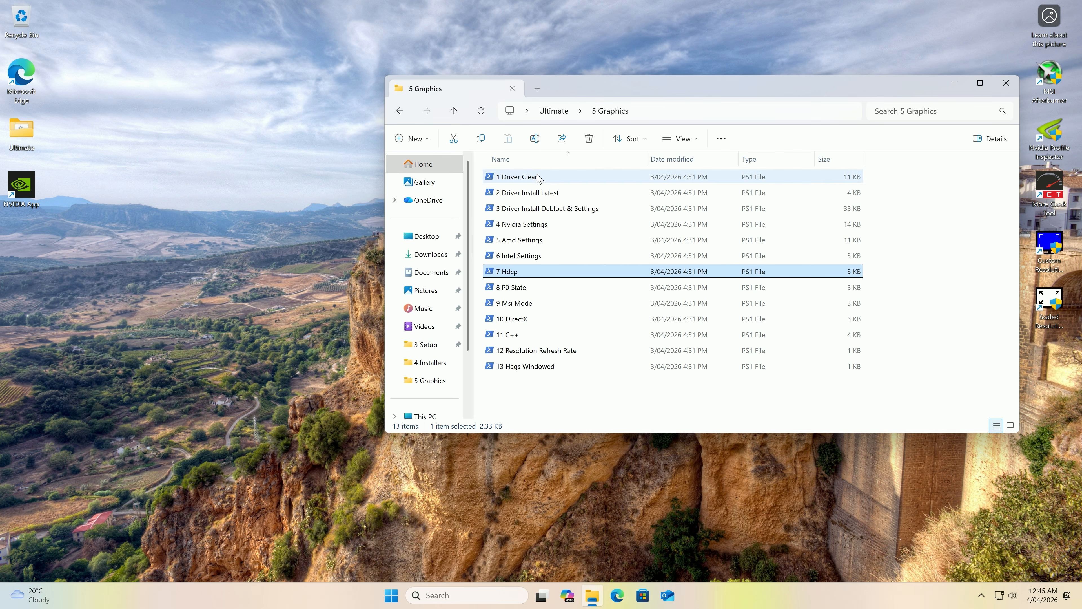
- Open NVIDIA Control Panel from the desktop, check the display's HDCP status and close the window
{"action": "right_click", "coordinate": [343, 254]}
{"action": "left_click", "coordinate": [423, 449]}
{"action": "left_click", "coordinate": [395, 358]}
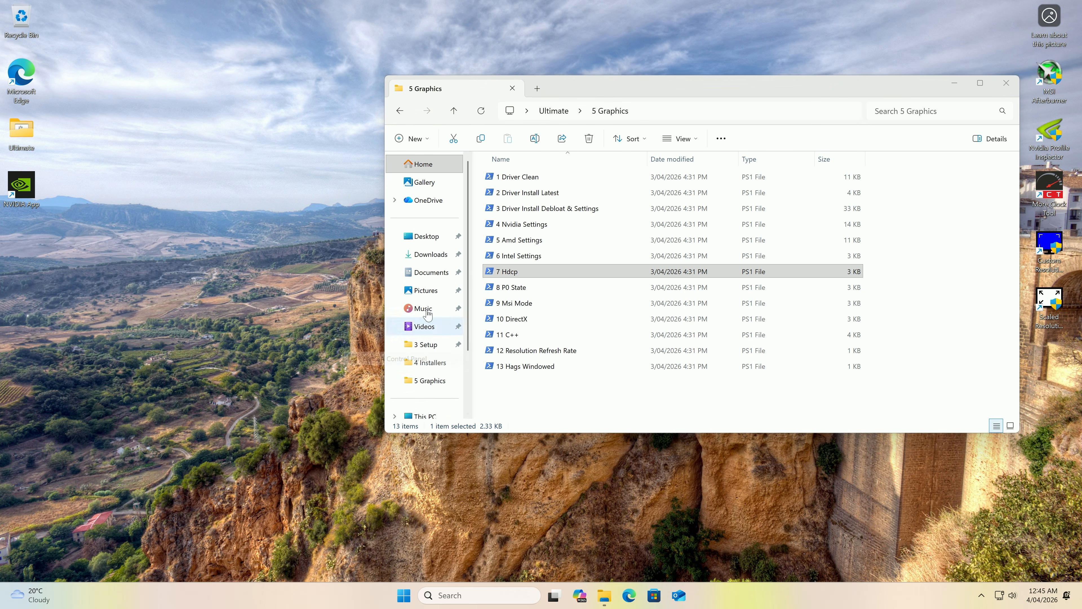
{"action": "key", "text": "Down"}
{"action": "key", "text": "Down"}
{"action": "key", "text": "Down"}
{"action": "key", "text": "Down"}
{"action": "key", "text": "Down"}
{"action": "key", "text": "Down"}
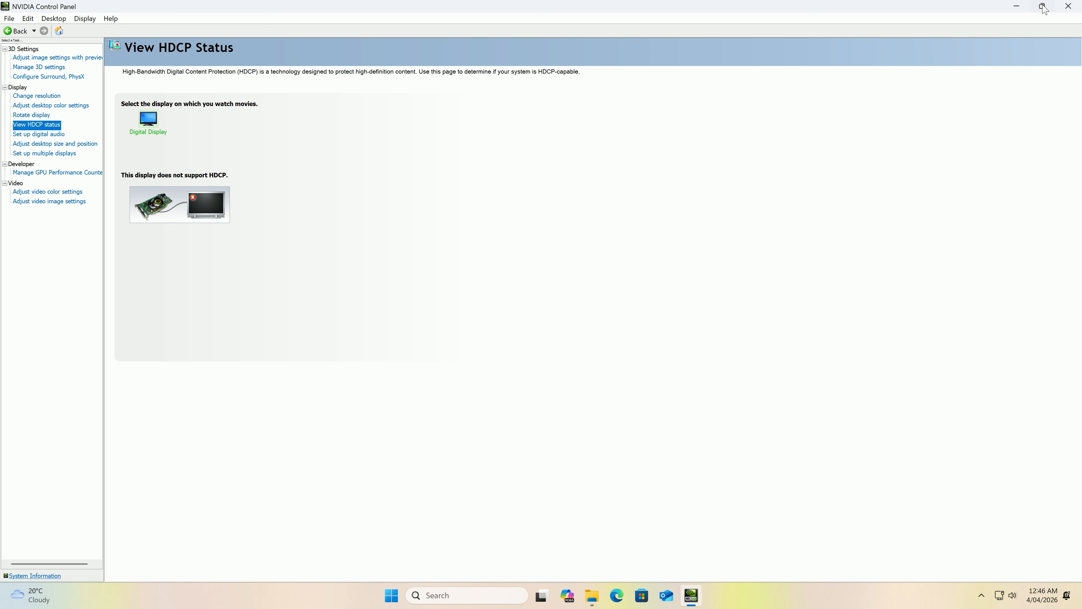
{"action": "left_click", "coordinate": [1070, 6]}
- Launch MSI Afterburner with administrator rights to check the current GPU clocks
{"action": "double_click", "coordinate": [508, 271]}
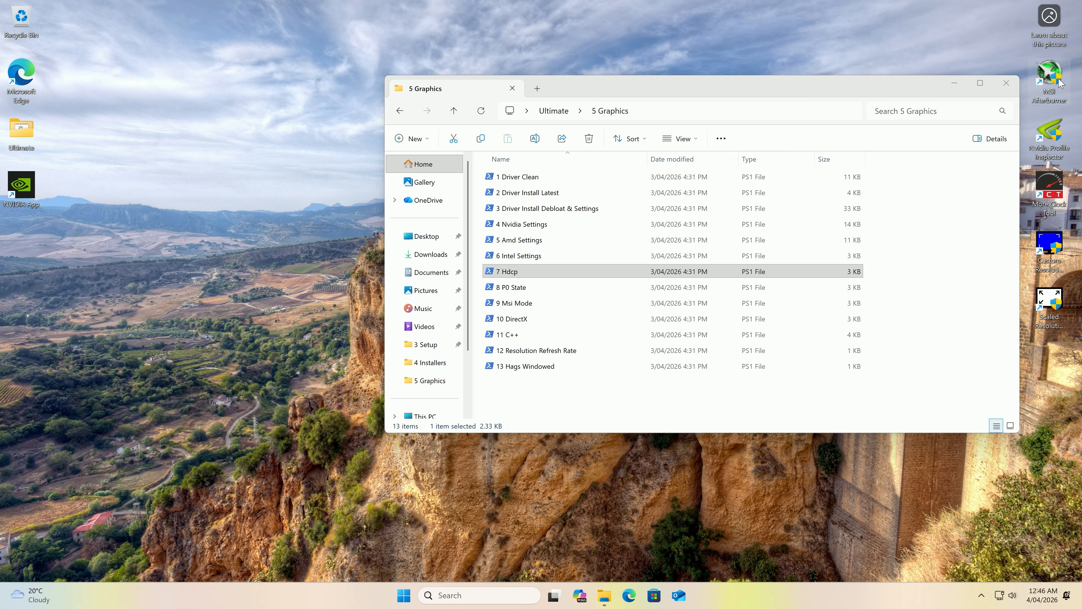
{"action": "double_click", "coordinate": [1059, 80]}
{"action": "left_click", "coordinate": [491, 394]}
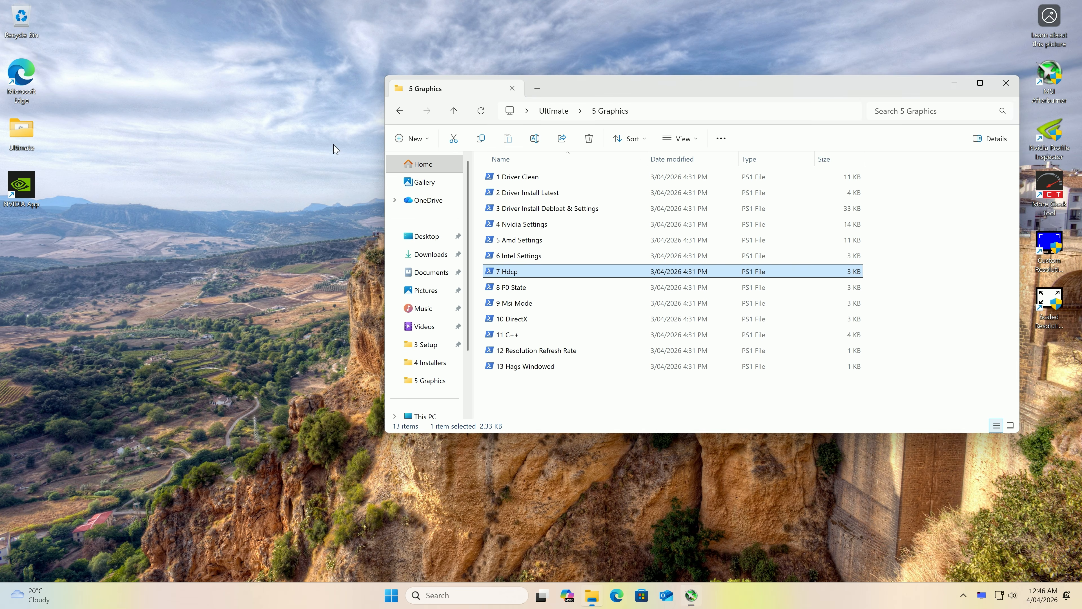
- Run the 8 P0 State script with administrator rights and set the highest performance power state to On (Recommended)
{"action": "double_click", "coordinate": [526, 292]}
{"action": "left_click", "coordinate": [478, 391]}
{"action": "left_click_drag", "start_coordinate": [284, 89], "coordinate": [658, 176]}
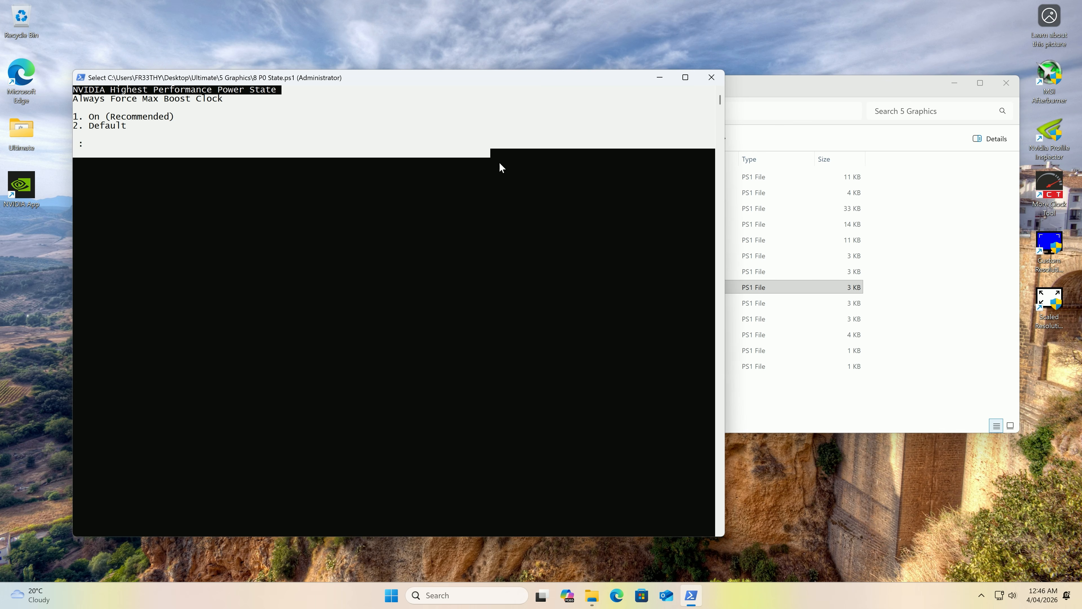
{"action": "type", "text": "1"}
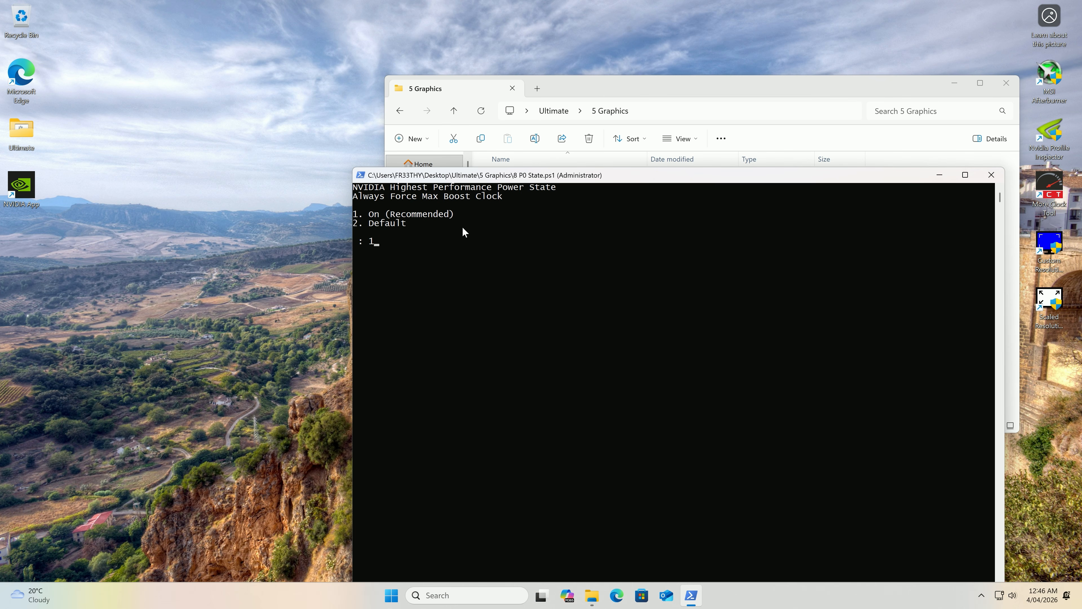
{"action": "key", "text": "Return"}
- Reopen MSI Afterburner with administrator rights, check the GPU core and memory clocks, and close it
{"action": "double_click", "coordinate": [1045, 79]}
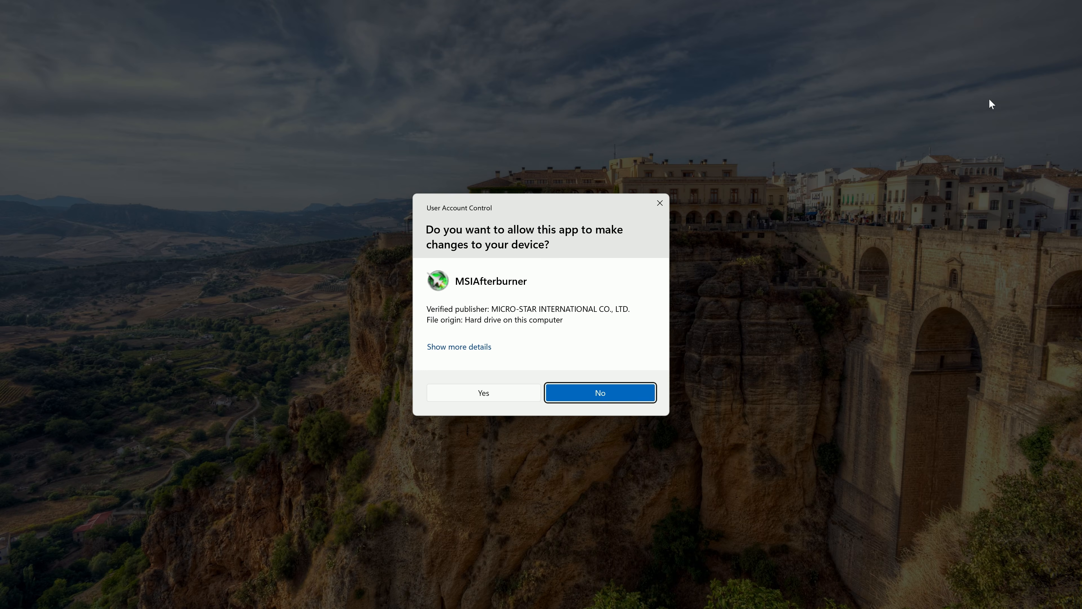
{"action": "left_click", "coordinate": [507, 389]}
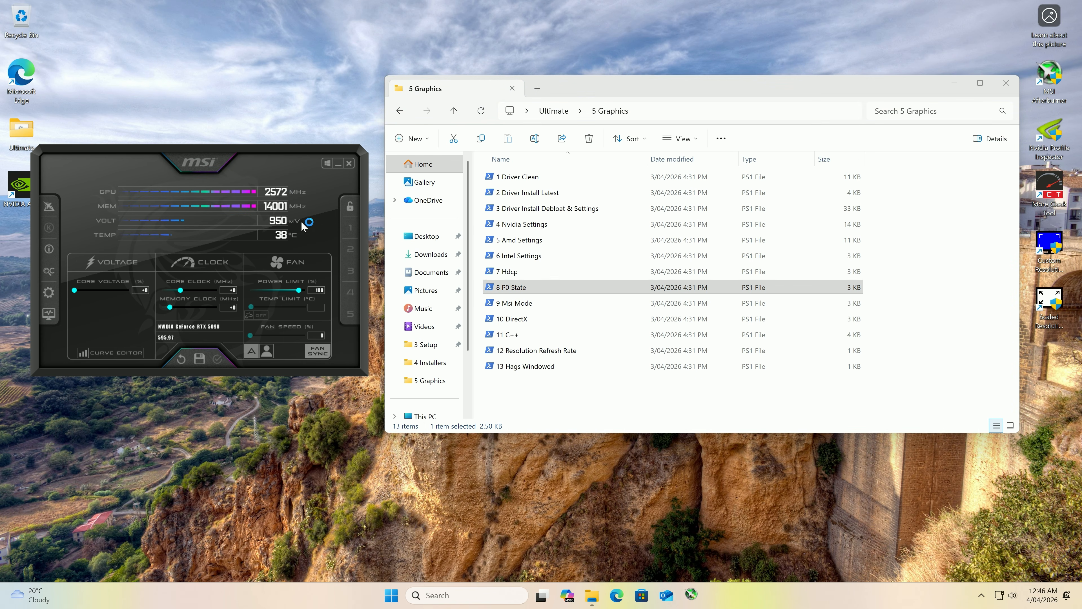
{"action": "left_click", "coordinate": [349, 163]}
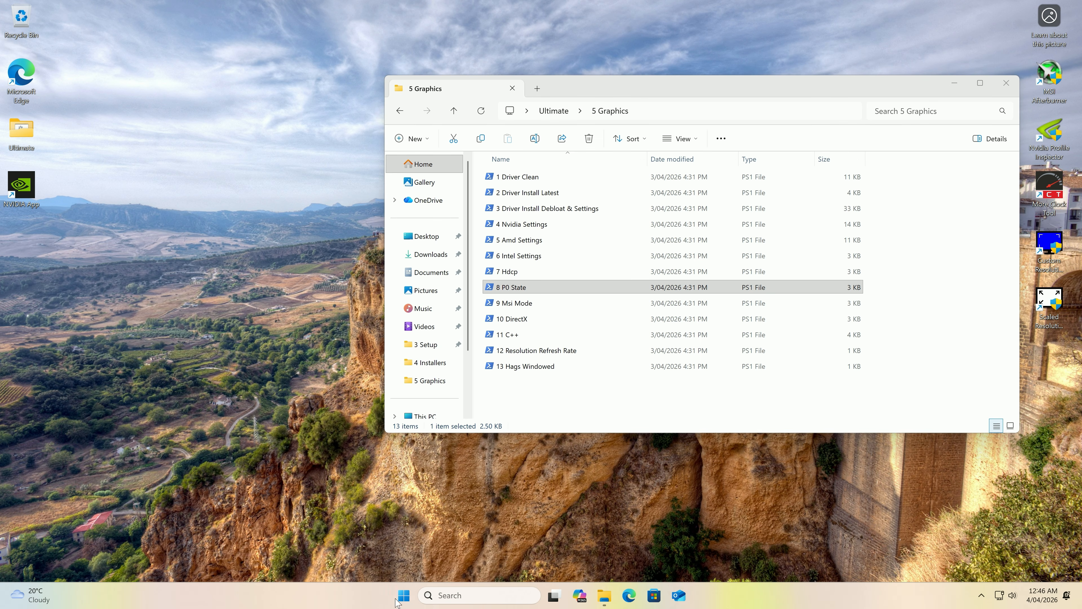
- Restart the computer
{"action": "right_click", "coordinate": [404, 595]}
{"action": "mouse_move", "coordinate": [408, 549]}
{"action": "left_click", "coordinate": [476, 552]}
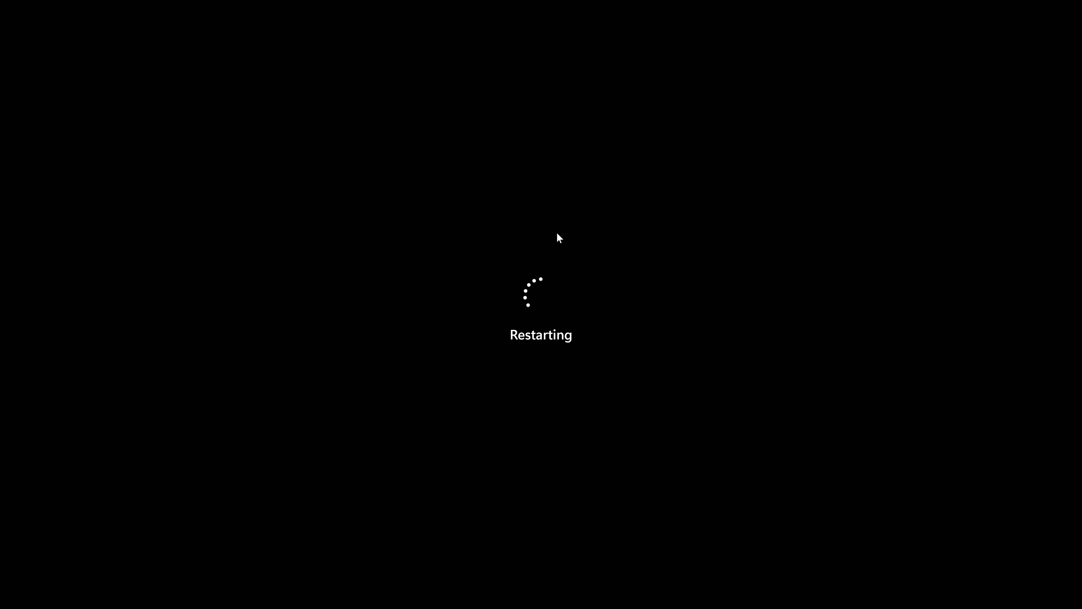
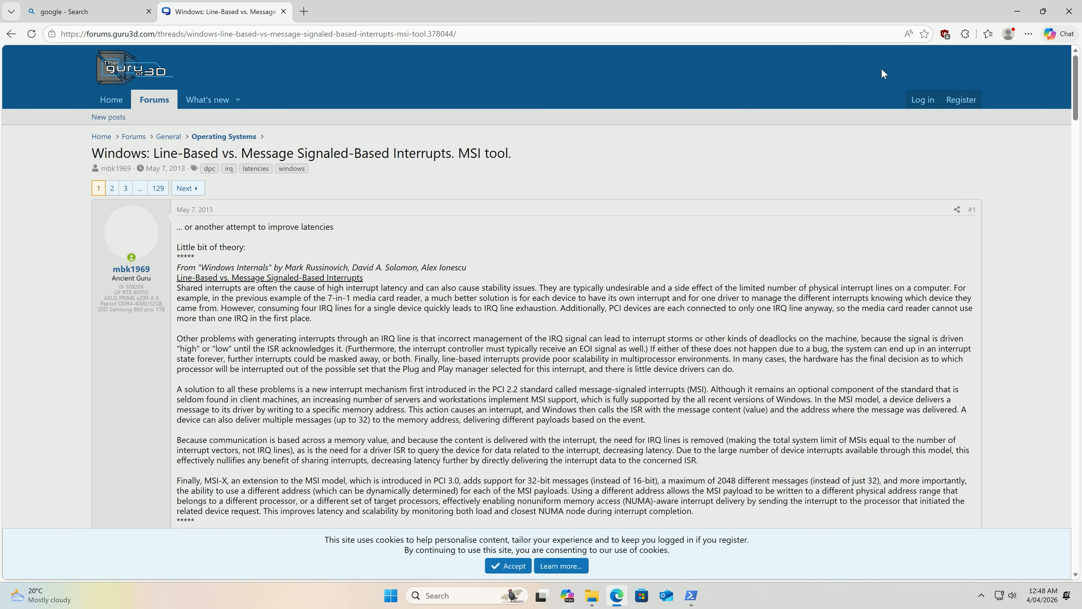
- Follow the MSI utility v3 download link in the Guru3D thread and examine the device list in MSI mode utility
{"action": "scroll", "coordinate": [717, 266], "scroll_direction": "down", "scroll_amount": 15}
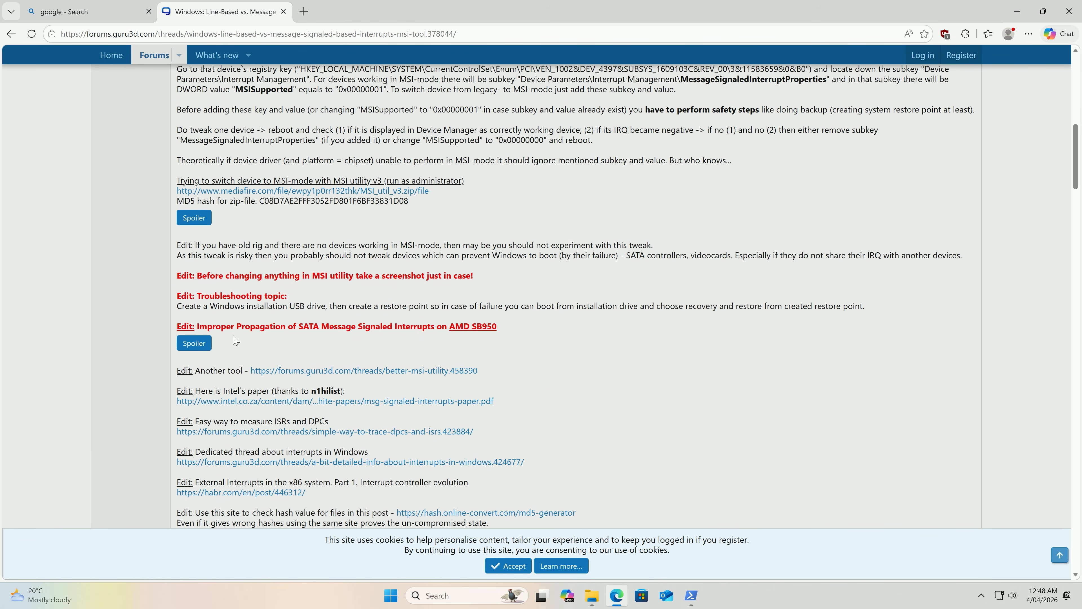
{"action": "left_click", "coordinate": [300, 191]}
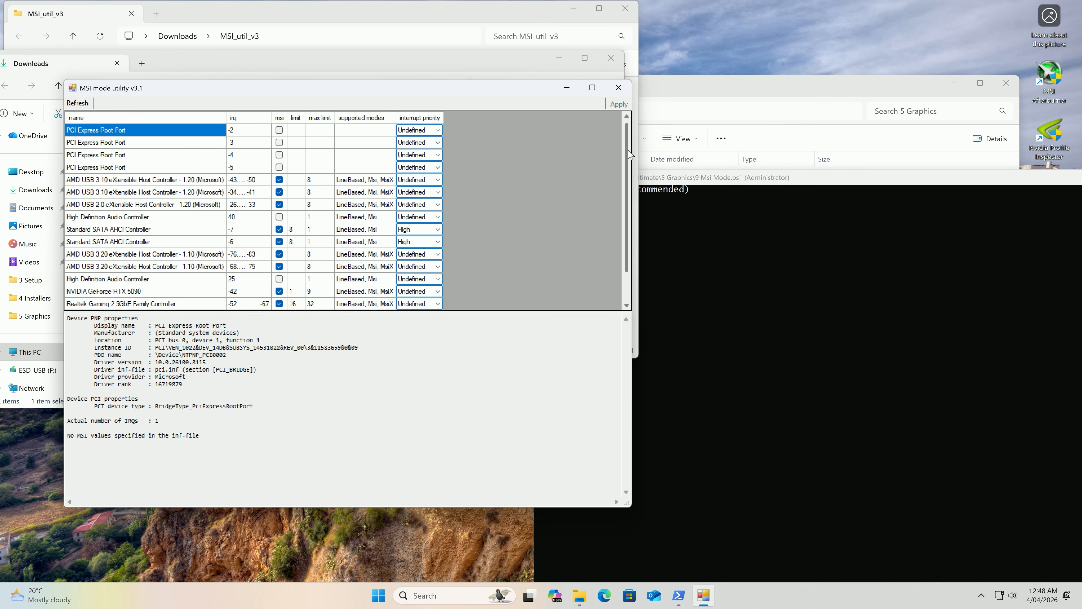
{"action": "left_click_drag", "start_coordinate": [629, 154], "coordinate": [630, 199]}
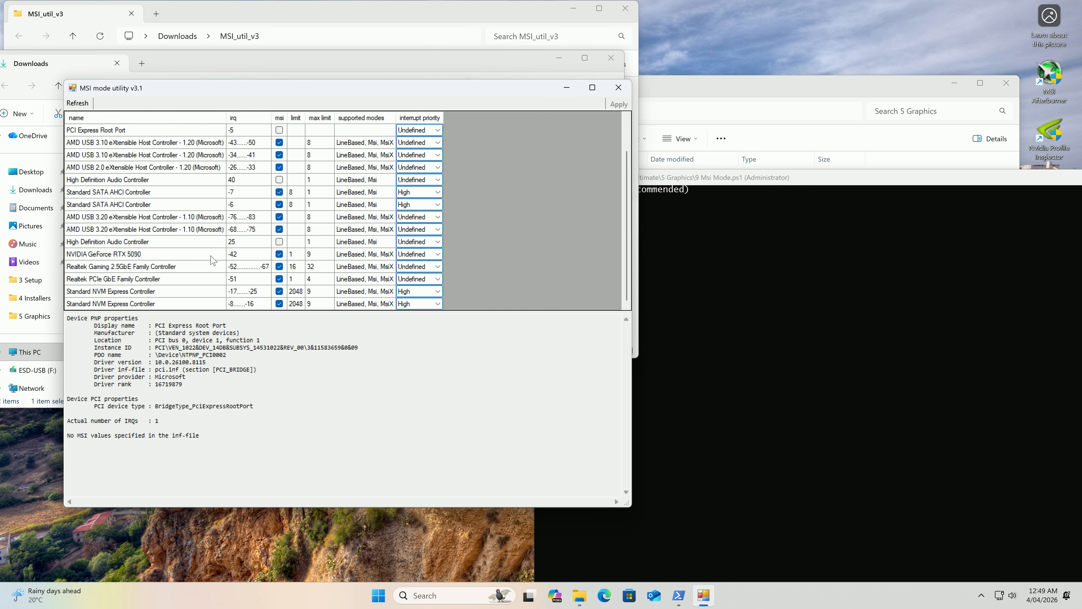
- Choose Msi Mode: Off in the 9 Msi Mode script and close its window
{"action": "left_click", "coordinate": [1071, 180]}
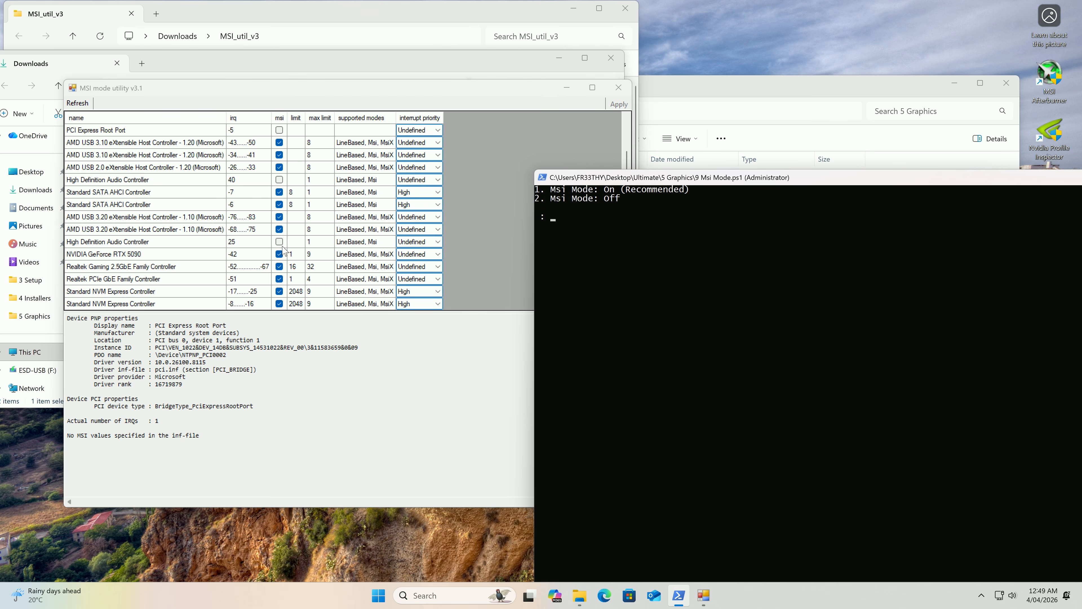
{"action": "left_click_drag", "start_coordinate": [704, 184], "coordinate": [595, 195]}
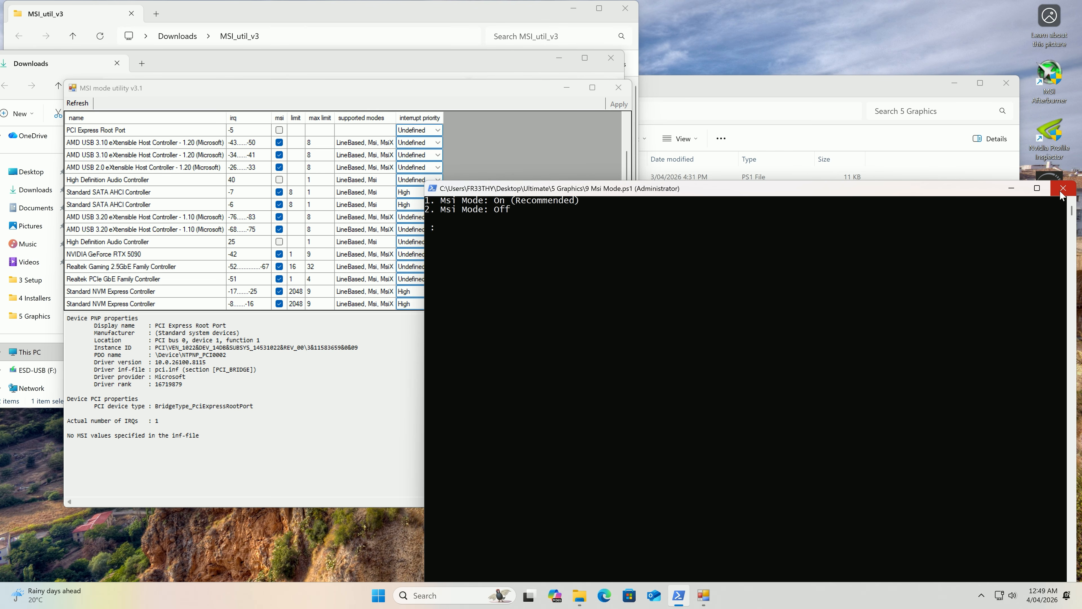
{"action": "key", "text": "Return"}
{"action": "left_click", "coordinate": [1063, 188]}
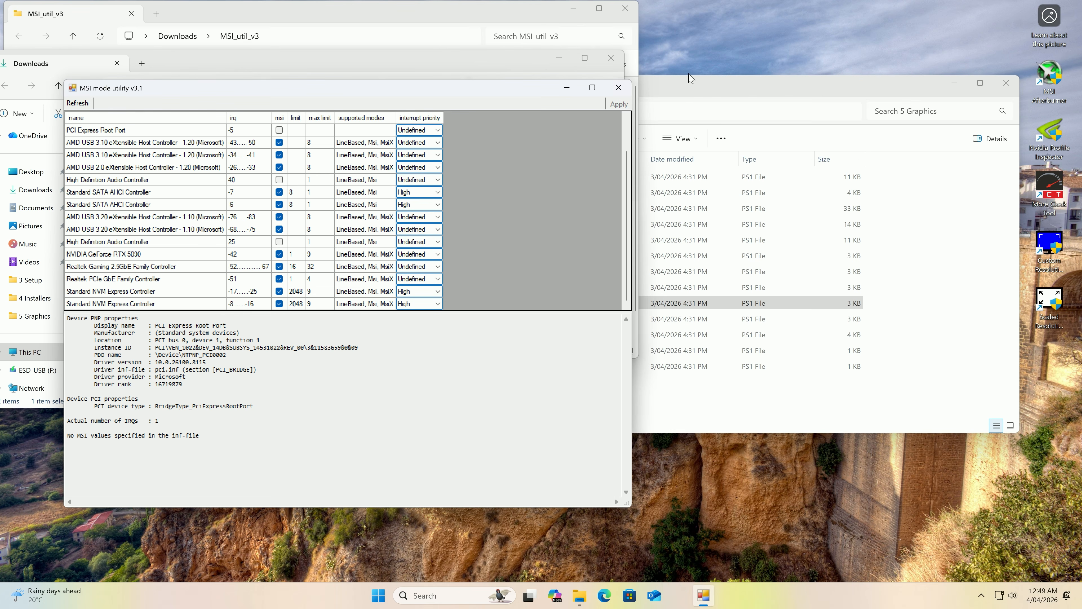
- Relaunch MSI_util_v3 from the extracted folder in Downloads, check the graphics card's MSI state and close the utility
{"action": "left_click", "coordinate": [618, 88]}
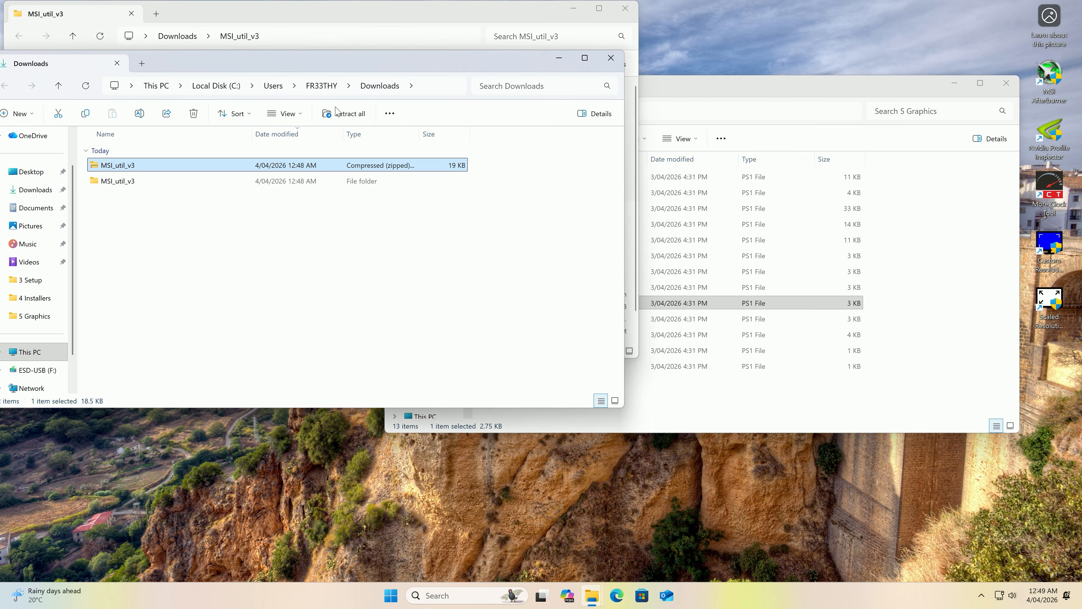
{"action": "left_click", "coordinate": [679, 390]}
{"action": "left_click_drag", "start_coordinate": [674, 87], "coordinate": [737, 98]}
{"action": "left_click", "coordinate": [94, 271]}
{"action": "double_click", "coordinate": [114, 182]}
{"action": "double_click", "coordinate": [126, 166]}
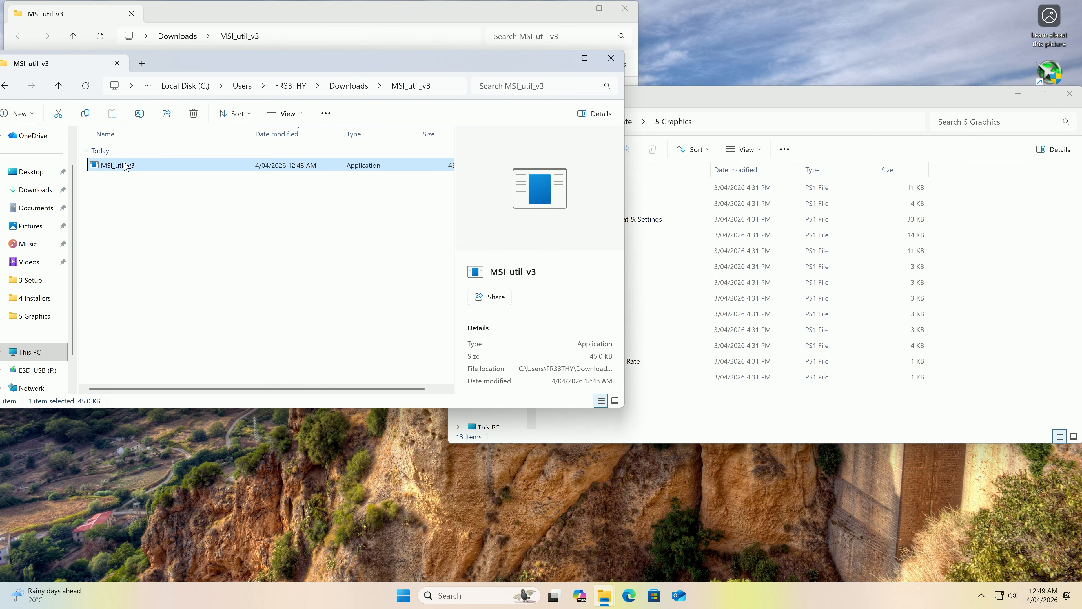
{"action": "left_click", "coordinate": [598, 339]}
{"action": "left_click", "coordinate": [676, 127]}
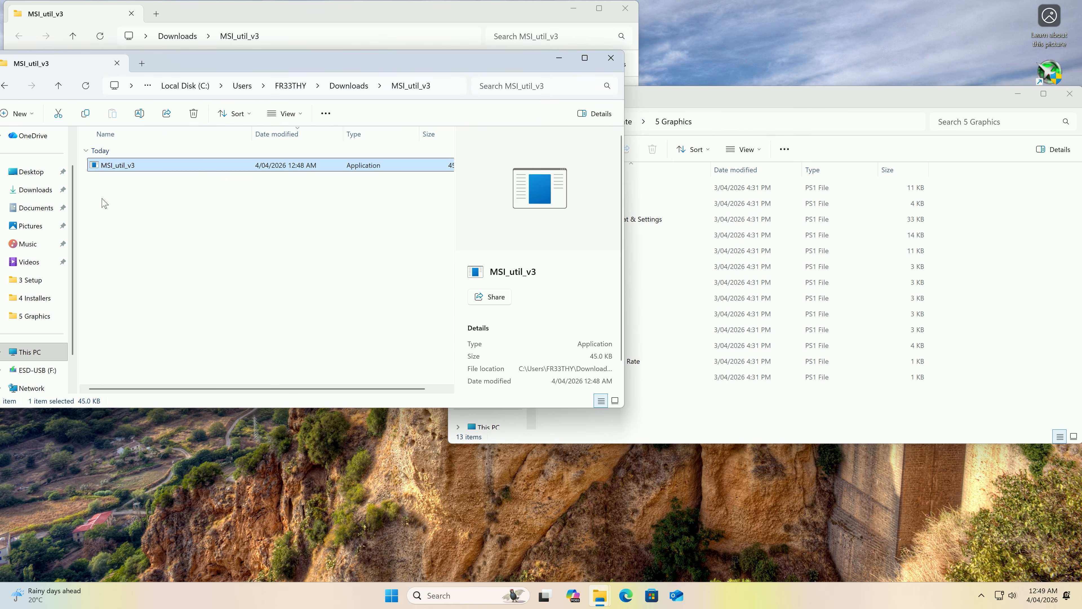
{"action": "double_click", "coordinate": [114, 166]}
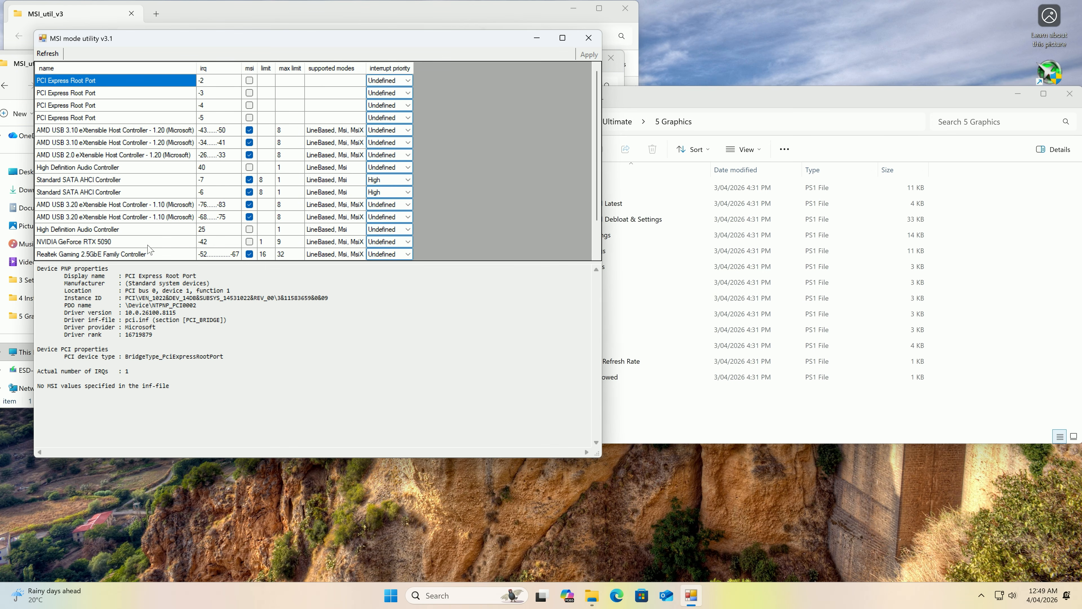
{"action": "left_click", "coordinate": [589, 38]}
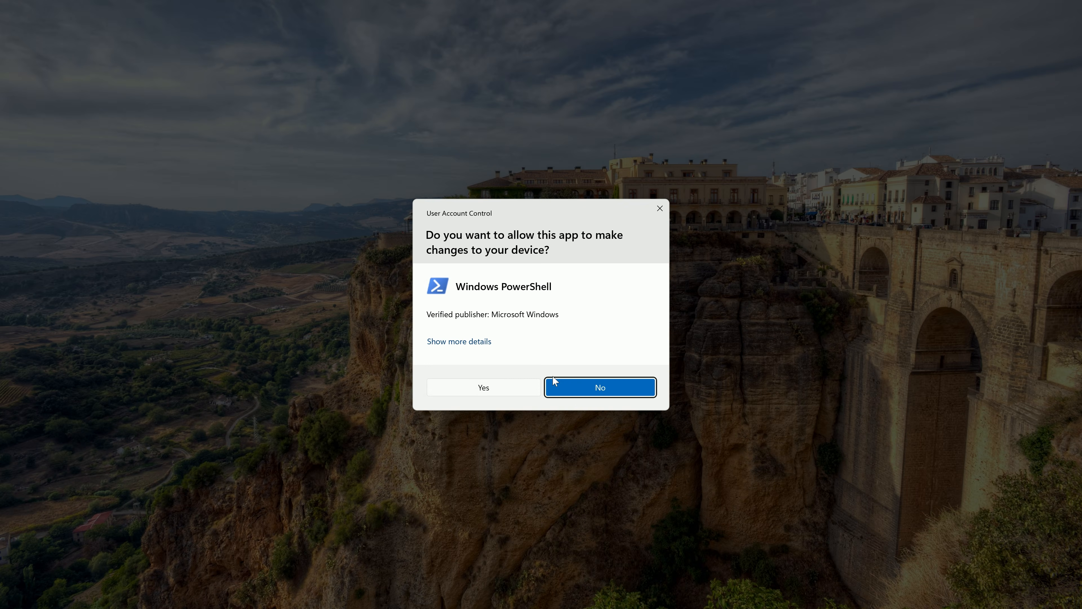
- Run the 9 Msi Mode script with administrator rights, choose Msi Mode: On (Recommended) and dismiss its window
{"action": "left_click", "coordinate": [503, 385]}
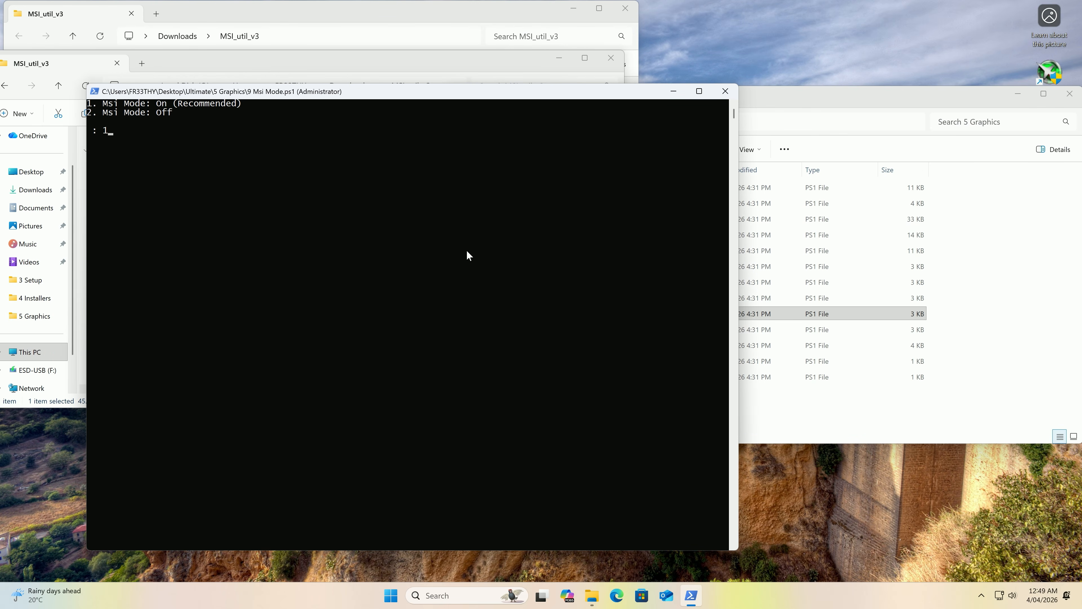
{"action": "key", "text": "Return"}
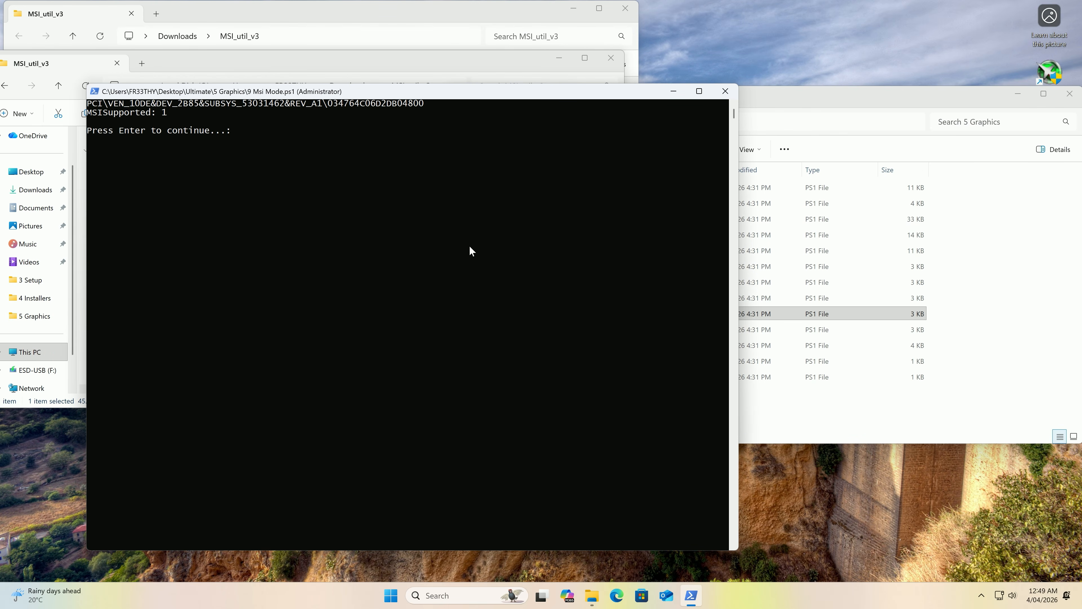
{"action": "key", "text": "Return"}
- Relaunch MSI_util_v3 from its extracted folder and check the graphics card's MSI state again
{"action": "double_click", "coordinate": [122, 169]}
{"action": "left_click", "coordinate": [600, 336]}
{"action": "left_click", "coordinate": [662, 111]}
{"action": "right_click", "coordinate": [128, 165]}
{"action": "left_click", "coordinate": [217, 262]}
{"action": "left_click", "coordinate": [483, 396]}
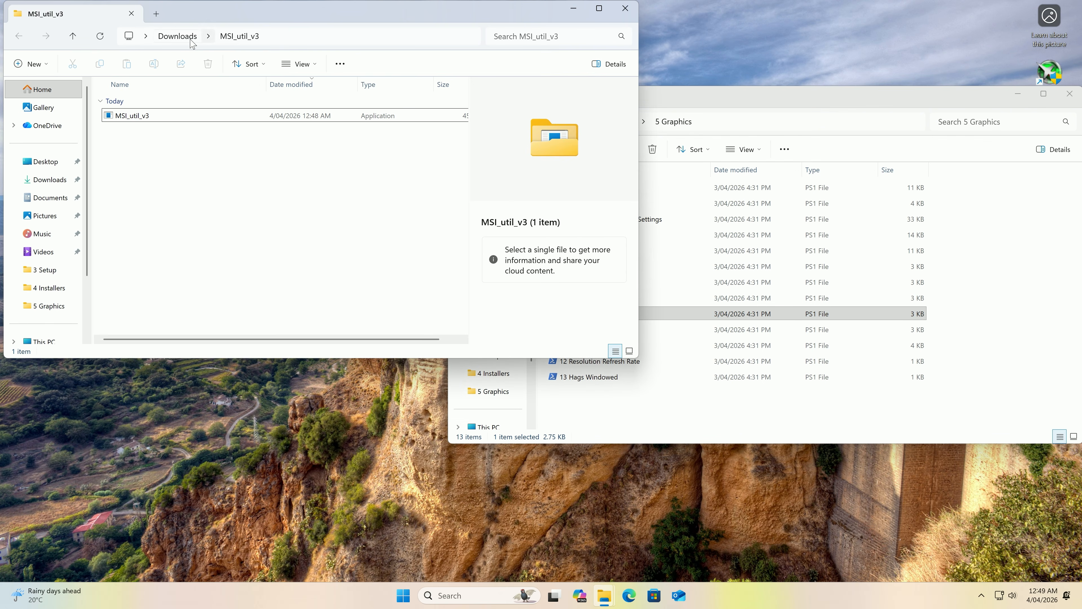
- Delete the MSI_util_v3 zip archive and its extracted folder from Downloads
{"action": "left_click", "coordinate": [191, 37]}
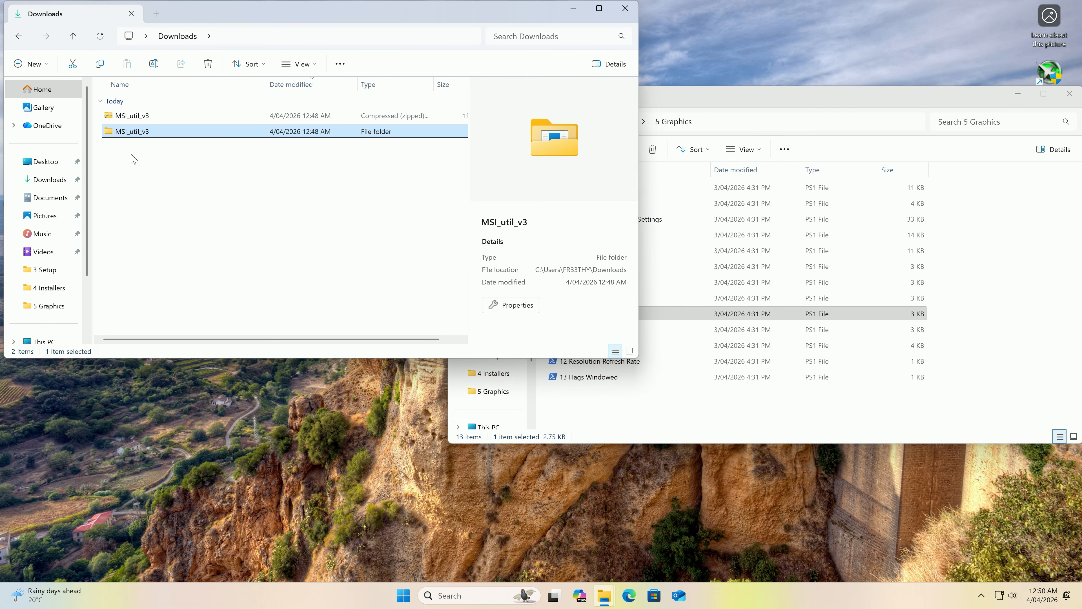
{"action": "left_click", "coordinate": [236, 117], "text": "shift"}
{"action": "key", "text": "Delete"}
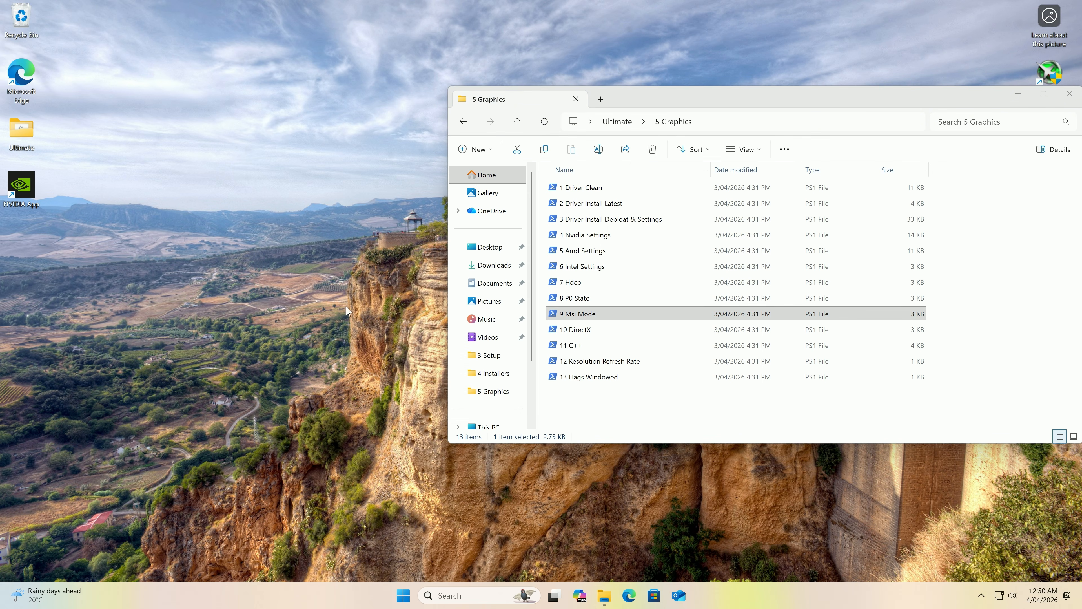
- Run the 10 DirectX script from the 5 Graphics folder with administrator rights
{"action": "left_click", "coordinate": [590, 331]}
{"action": "left_click_drag", "start_coordinate": [709, 100], "coordinate": [607, 112]}
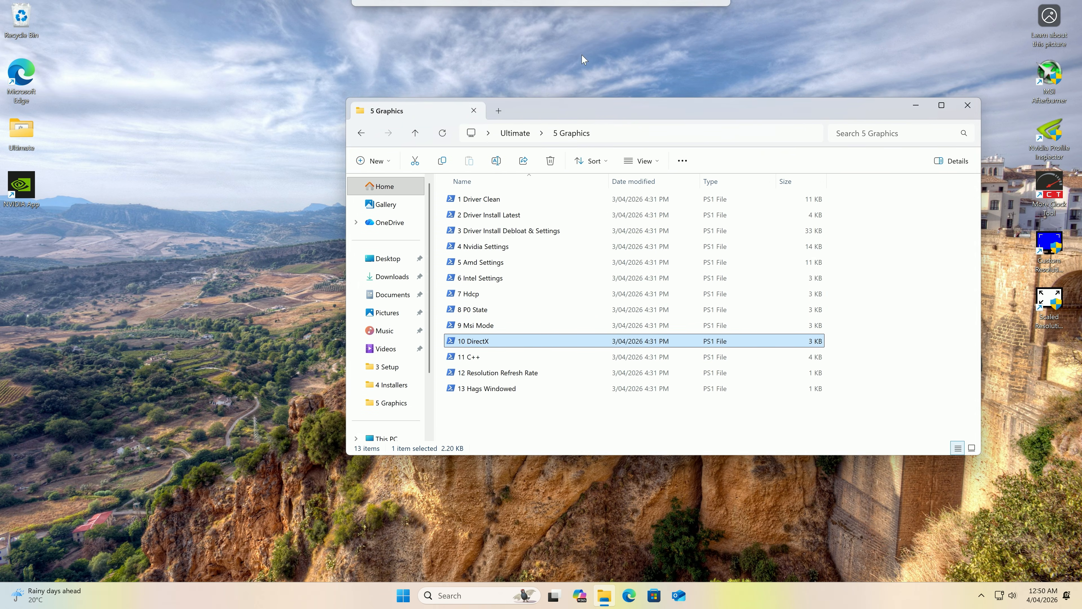
{"action": "double_click", "coordinate": [482, 344]}
{"action": "left_click", "coordinate": [567, 386]}
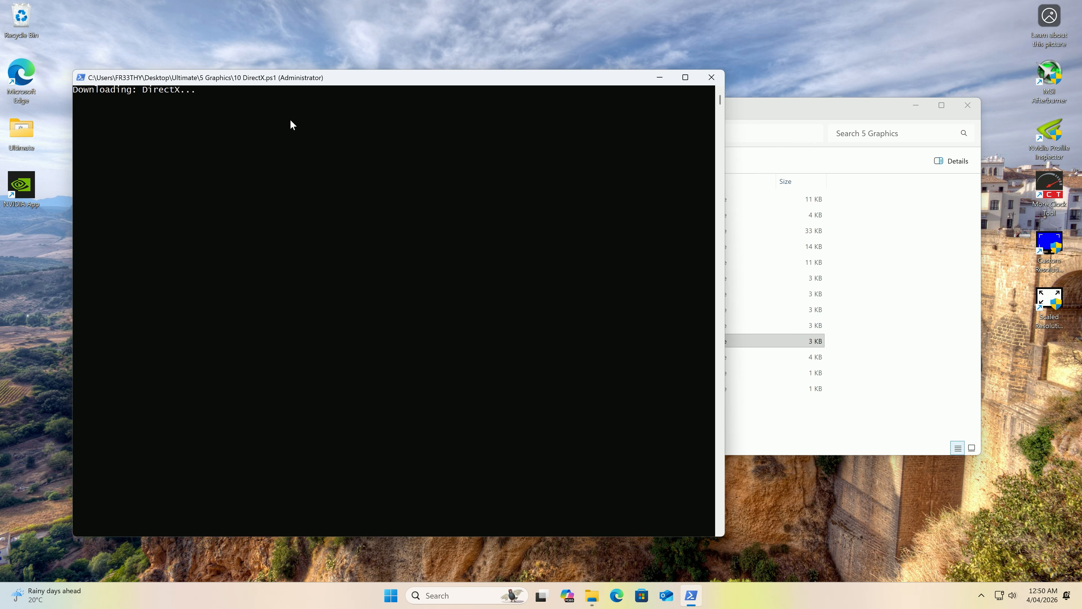
{"action": "mouse_move", "coordinate": [987, 49]}
{"action": "left_mouse_down"}
{"action": "mouse_move", "coordinate": [1075, 102]}
{"action": "mouse_move", "coordinate": [864, 32]}
{"action": "left_mouse_up"}
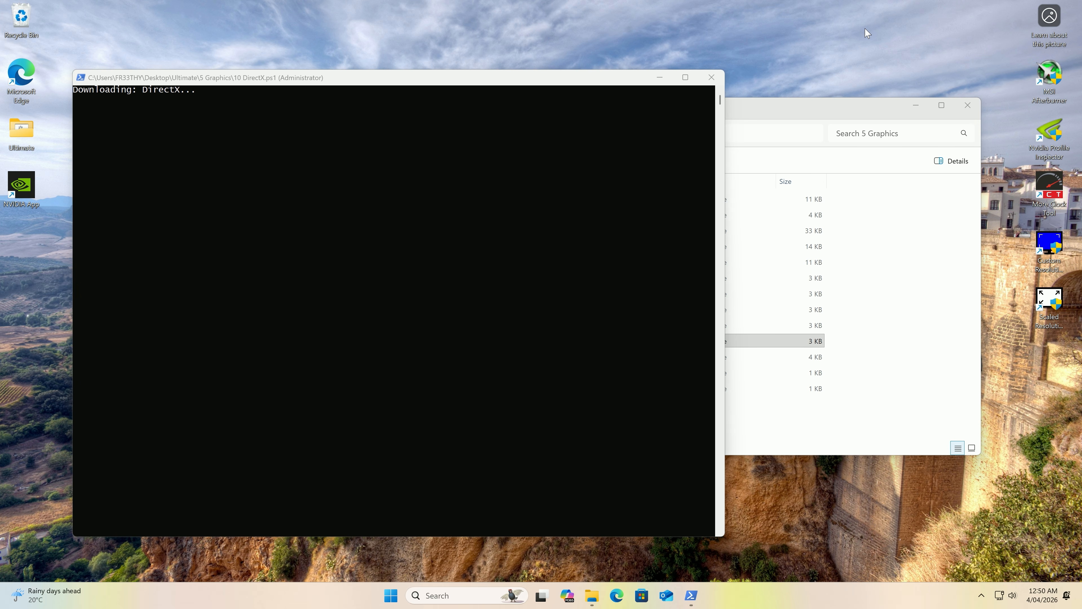
{"action": "left_click", "coordinate": [352, 83]}
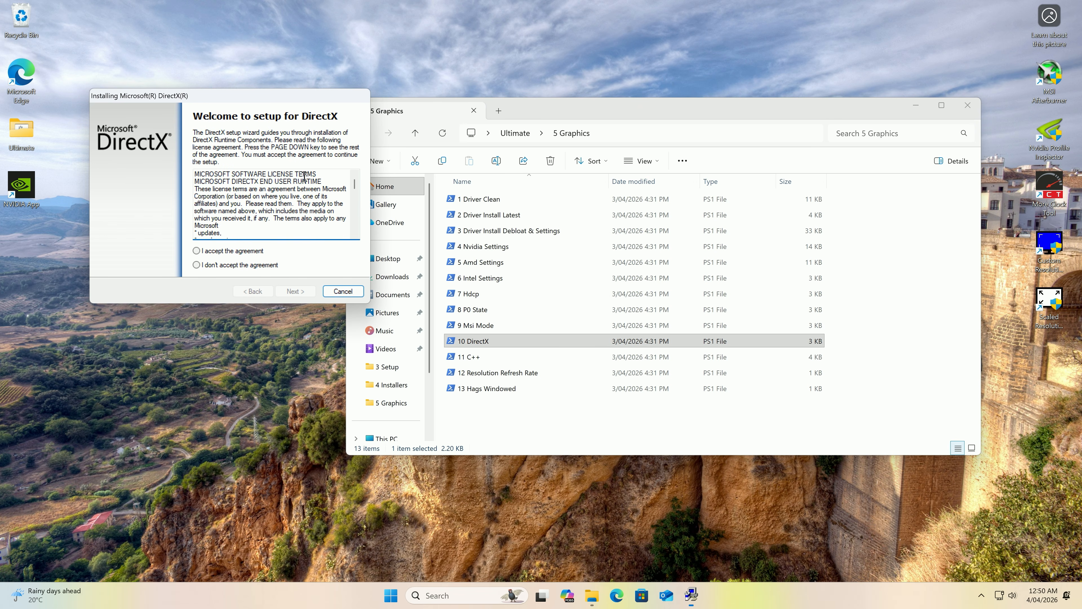
- Accept the DirectX license agreement and install the DirectX Runtime Components
{"action": "left_click", "coordinate": [220, 252]}
{"action": "left_click", "coordinate": [295, 291]}
{"action": "left_click", "coordinate": [302, 291]}
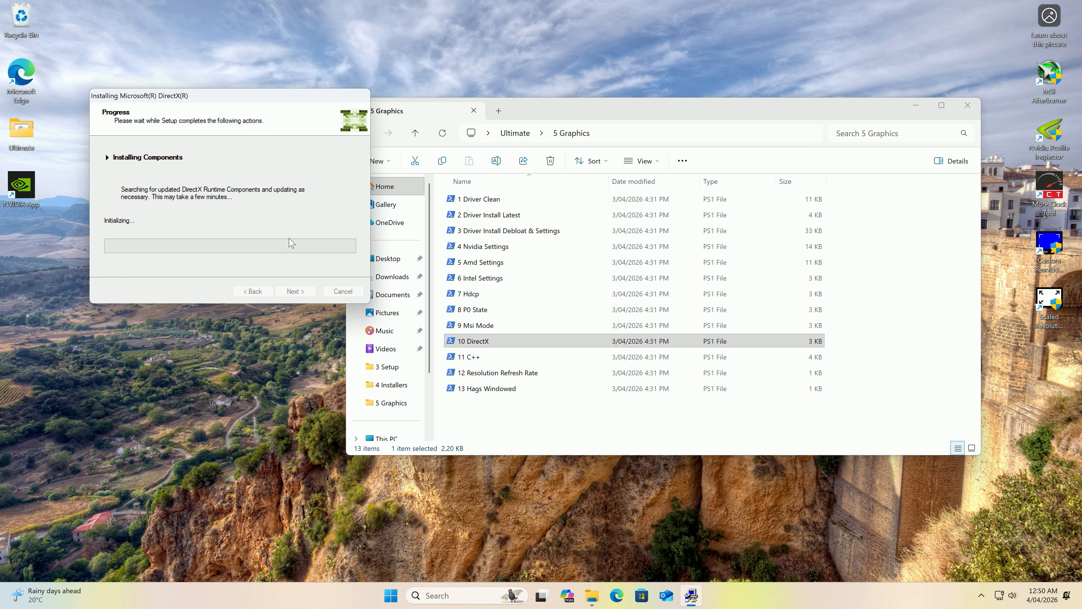
{"action": "key", "text": "Down"}
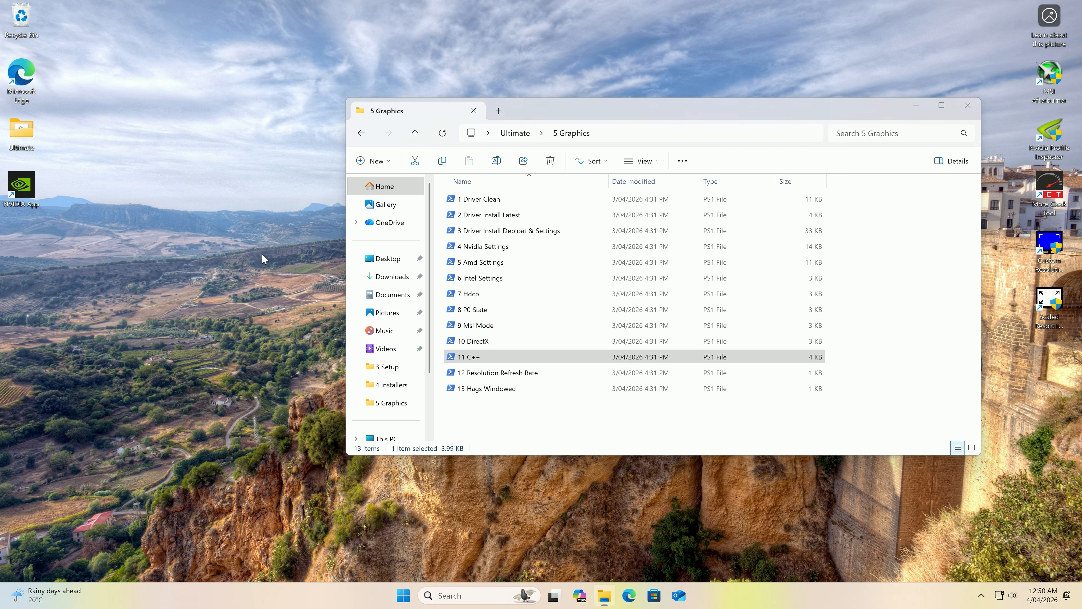
- Open Programs and Features from Control Panel, examine the installed Visual C++ Redistributable entries and close it
{"action": "key", "text": "super+r"}
{"action": "type", "text": "control"}
{"action": "key", "text": "Return"}
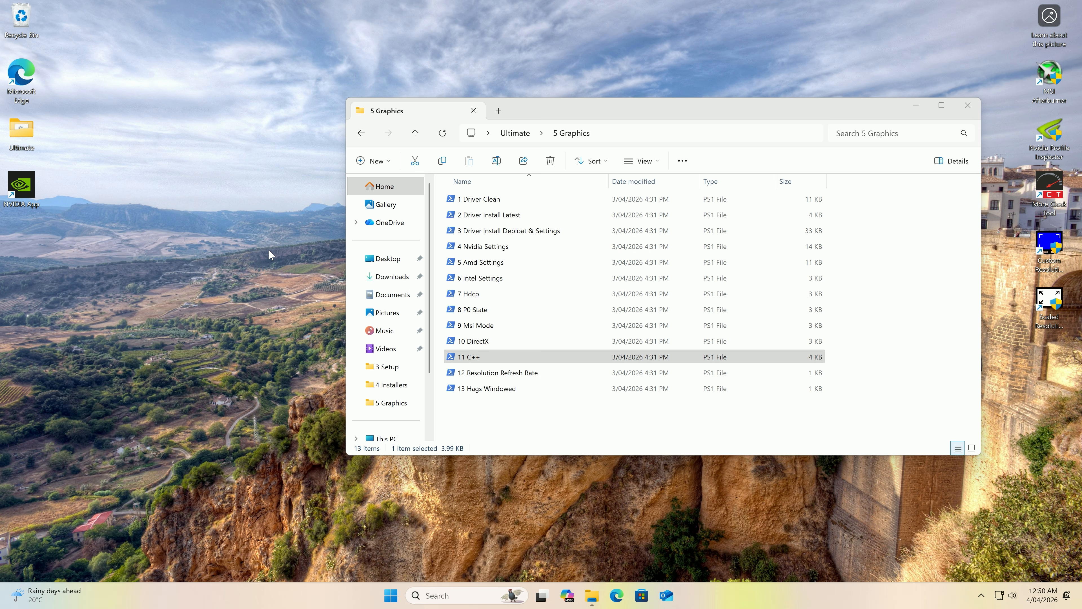
{"action": "left_click", "coordinate": [277, 298]}
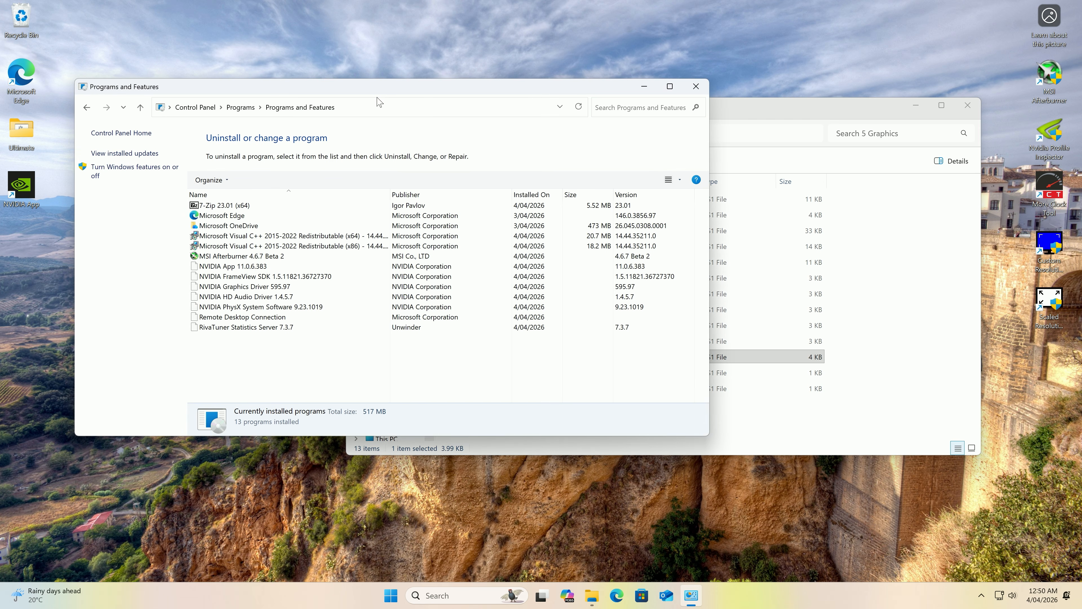
{"action": "left_click", "coordinate": [576, 225]}
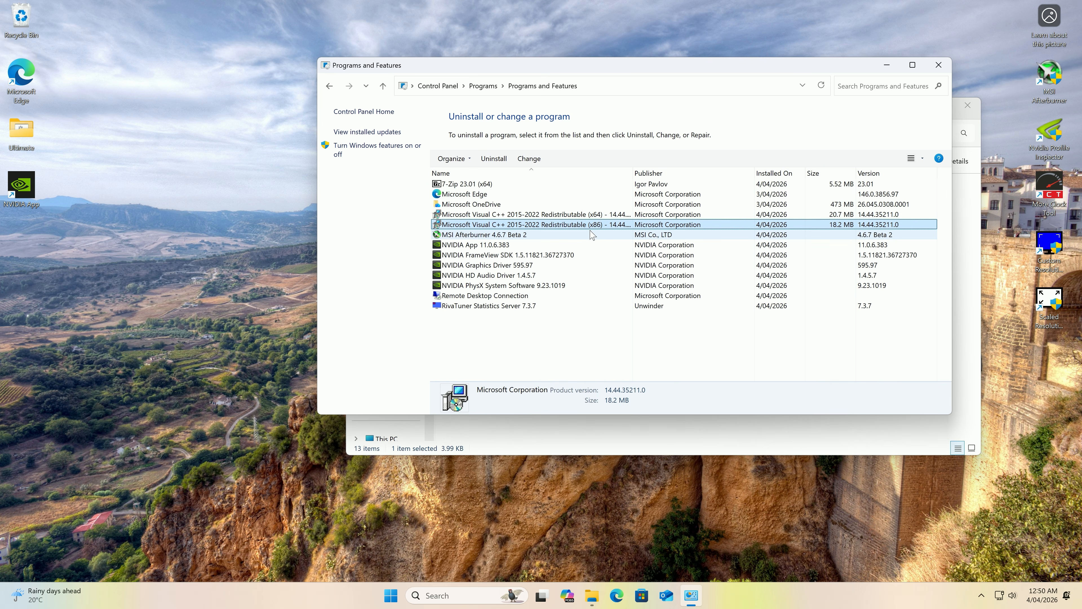
{"action": "key", "text": "Up"}
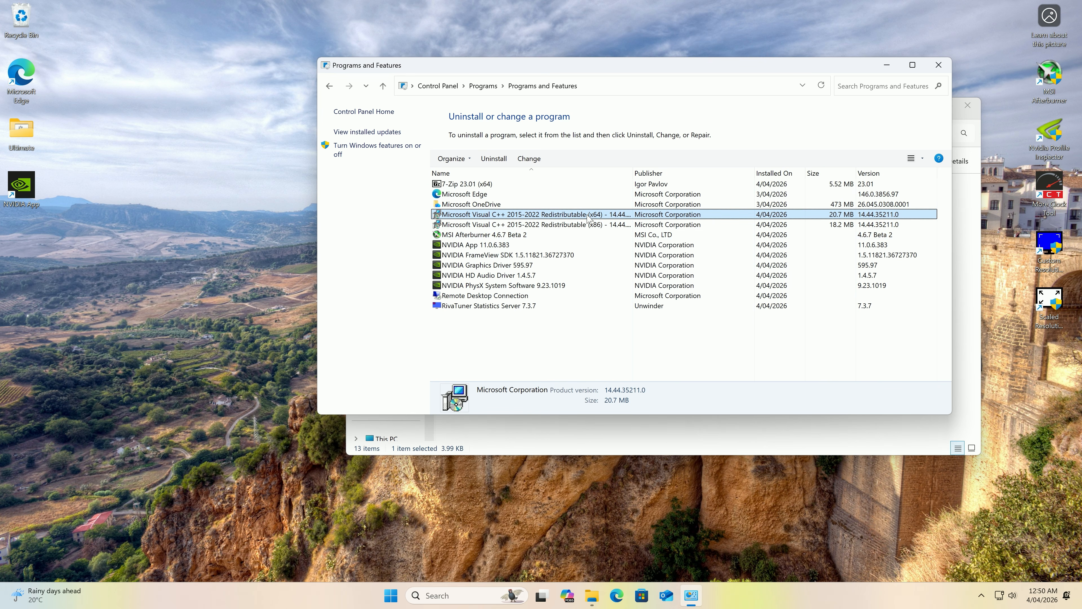
{"action": "left_click", "coordinate": [602, 224]}
{"action": "key", "text": "Up"}
{"action": "left_click", "coordinate": [602, 225]}
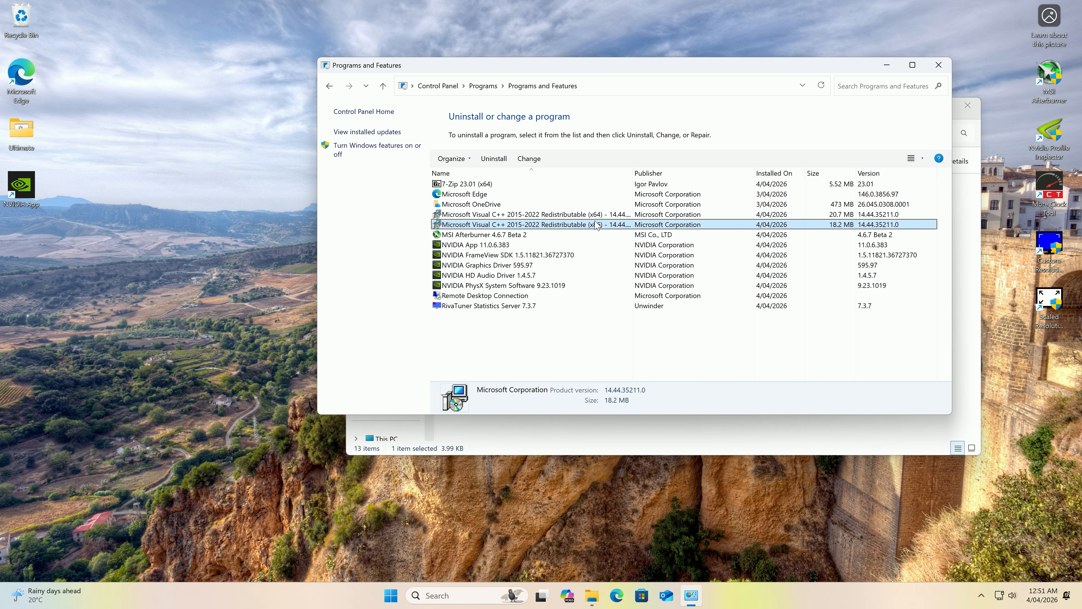
{"action": "left_click", "coordinate": [589, 216]}
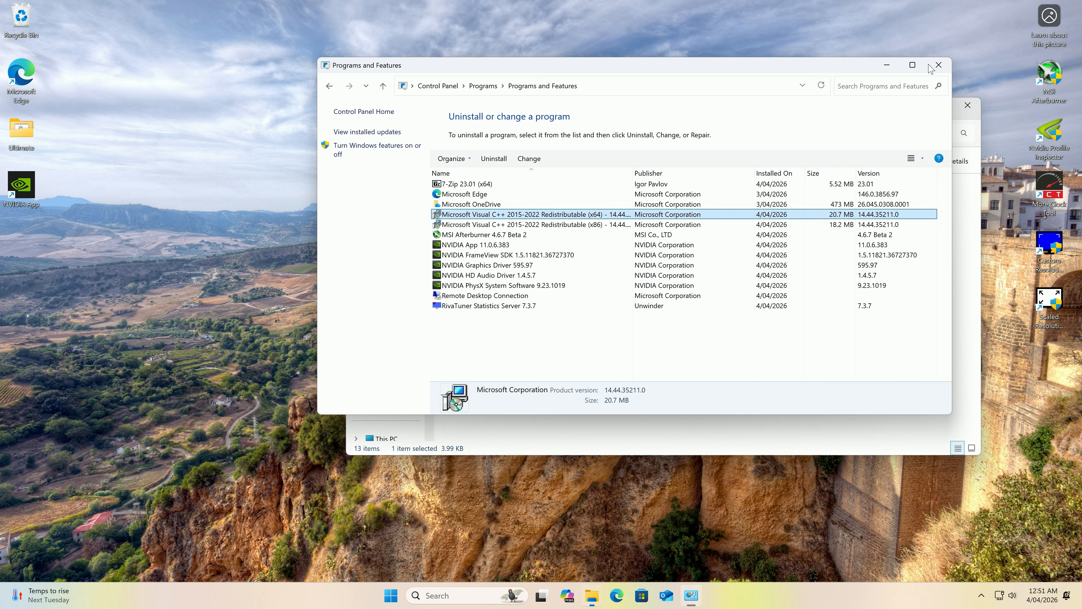
{"action": "left_click", "coordinate": [938, 65]}
- Run the 11 C++ script and reopen the installed programs list from Control Panel
{"action": "double_click", "coordinate": [473, 357]}
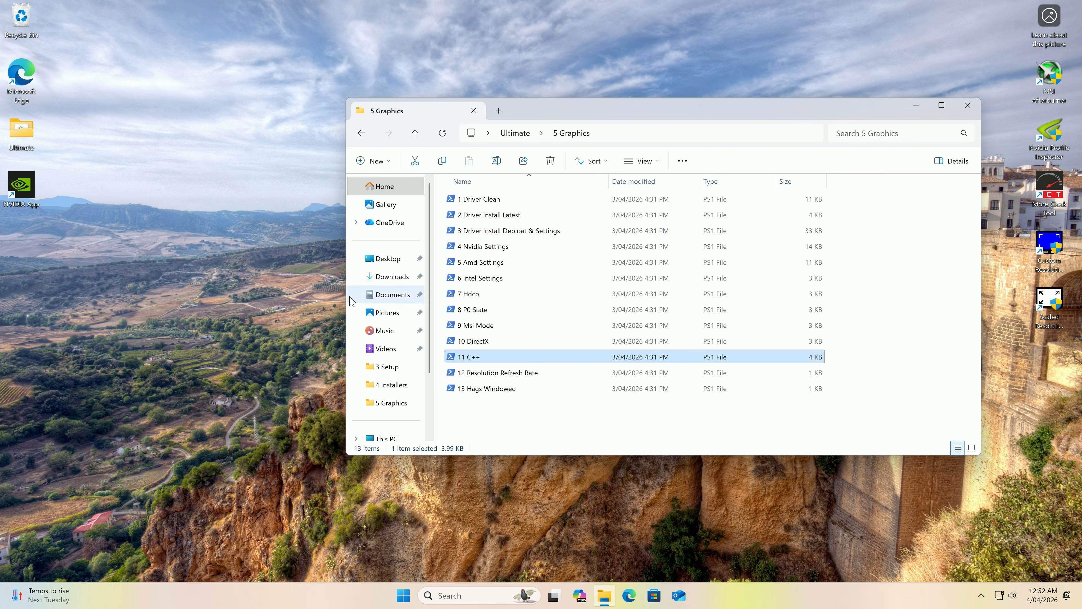
{"action": "key", "text": "super+r"}
{"action": "key", "text": "Return"}
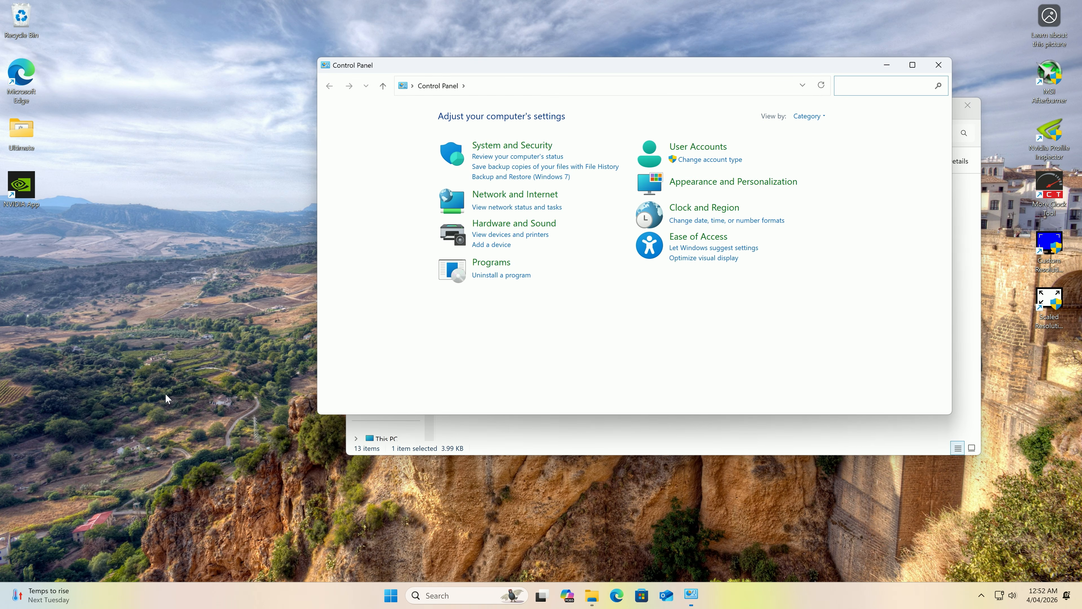
{"action": "left_click", "coordinate": [521, 274]}
{"action": "left_click", "coordinate": [857, 214]}
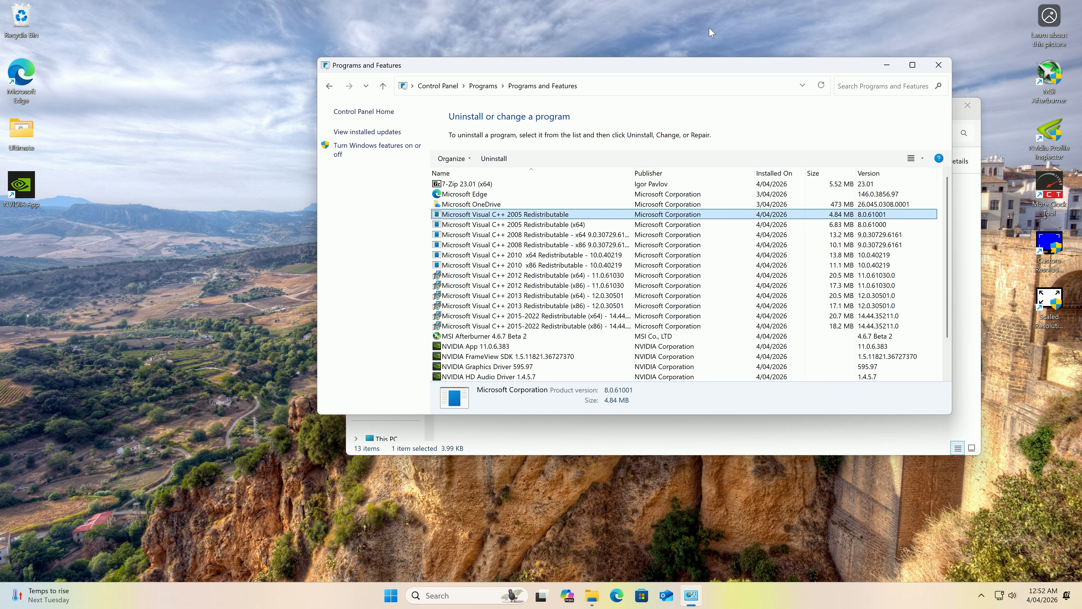
- Review the Microsoft Visual C++ Redistributable entries from 2005 to 2015-2022 and close Programs and Features
{"action": "key", "text": "Down"}
{"action": "key", "text": "Down"}
{"action": "key", "text": "Down"}
{"action": "key", "text": "Down"}
{"action": "key", "text": "Down"}
{"action": "key", "text": "Down"}
{"action": "key", "text": "Down"}
{"action": "key", "text": "Down"}
{"action": "key", "text": "Down"}
{"action": "key", "text": "Down"}
{"action": "key", "text": "Down"}
{"action": "key", "text": "alt+F4"}
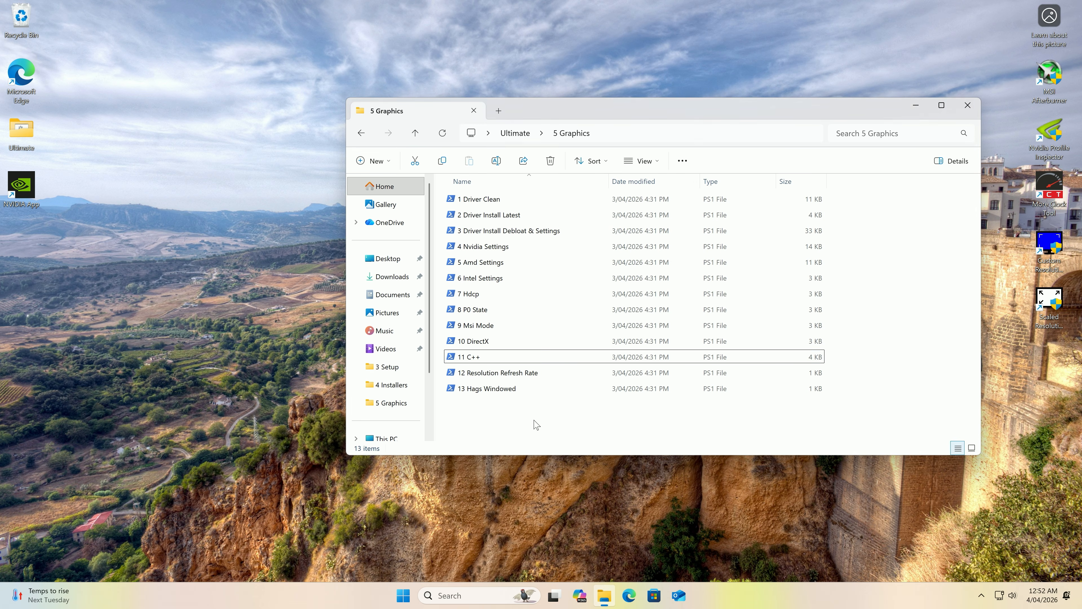
- Run the 12 Resolution Refresh Rate script and check the display resolution and refresh rate in Display and Advanced display settings
{"action": "key", "text": "Down"}
{"action": "key", "text": "Return"}
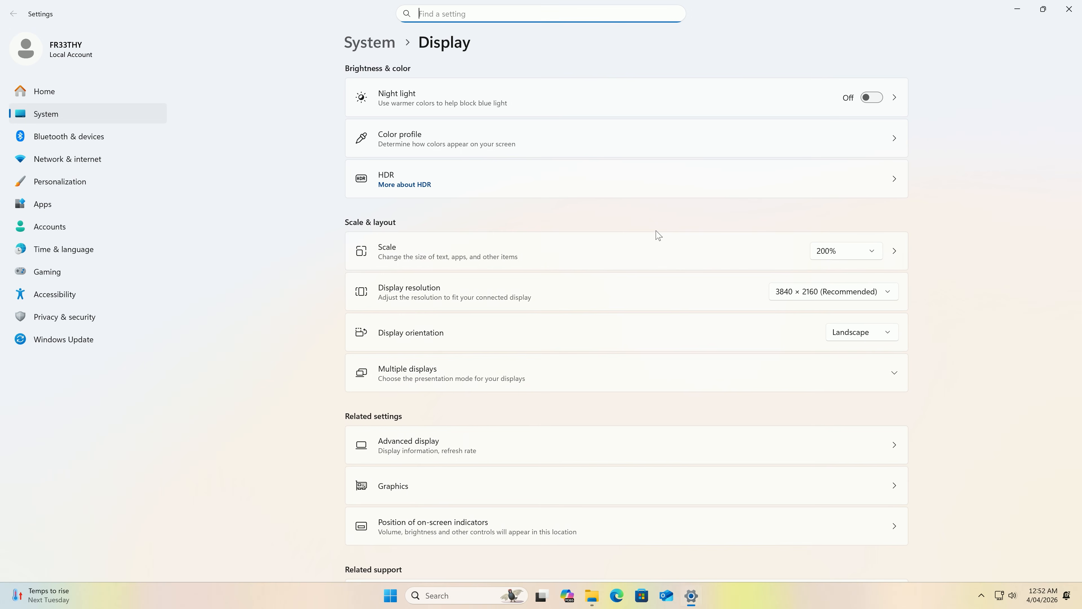
{"action": "scroll", "coordinate": [865, 345], "scroll_direction": "down", "scroll_amount": 3}
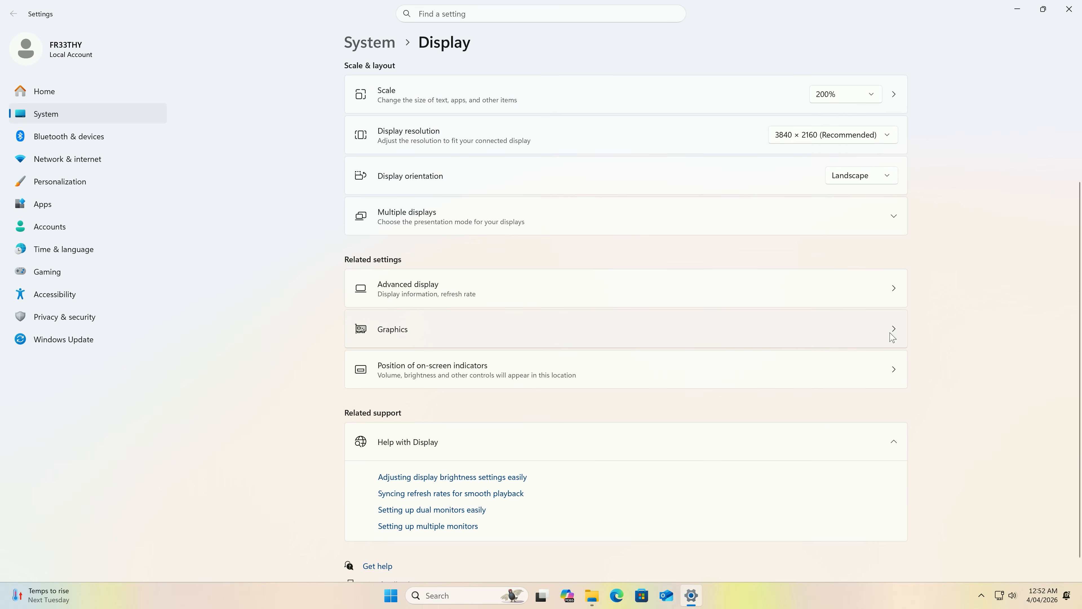
{"action": "left_click", "coordinate": [890, 288]}
{"action": "left_click", "coordinate": [854, 304]}
{"action": "left_click", "coordinate": [503, 192]}
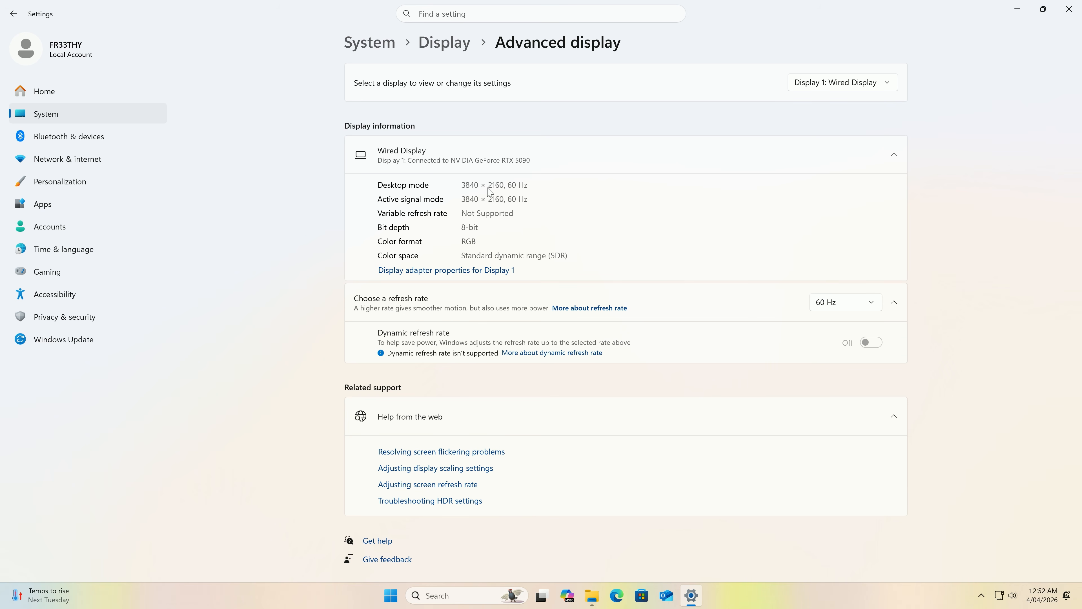
{"action": "left_click", "coordinate": [13, 13]}
{"action": "left_click", "coordinate": [863, 293]}
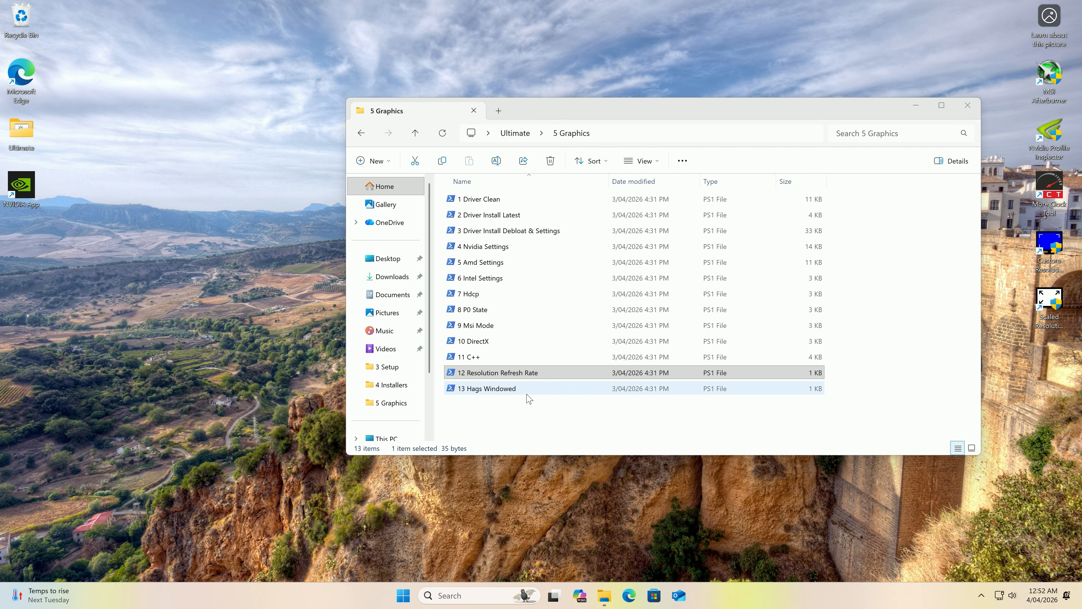
- Run the 13 Hags Windowed script and expand the advanced graphics settings on the Graphics page
{"action": "left_click", "coordinate": [506, 389]}
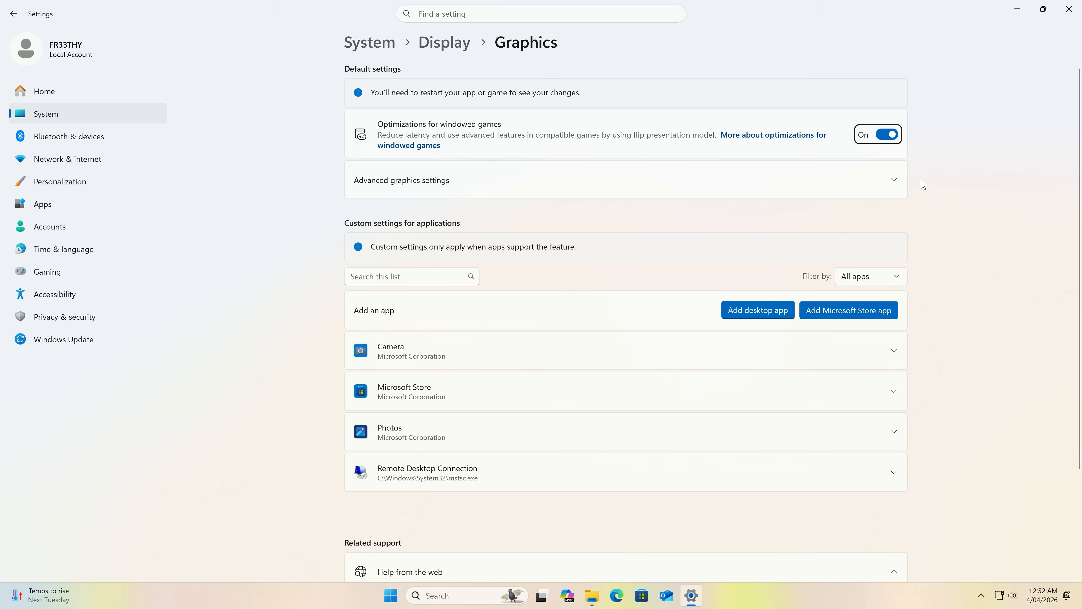
{"action": "left_click", "coordinate": [894, 180]}
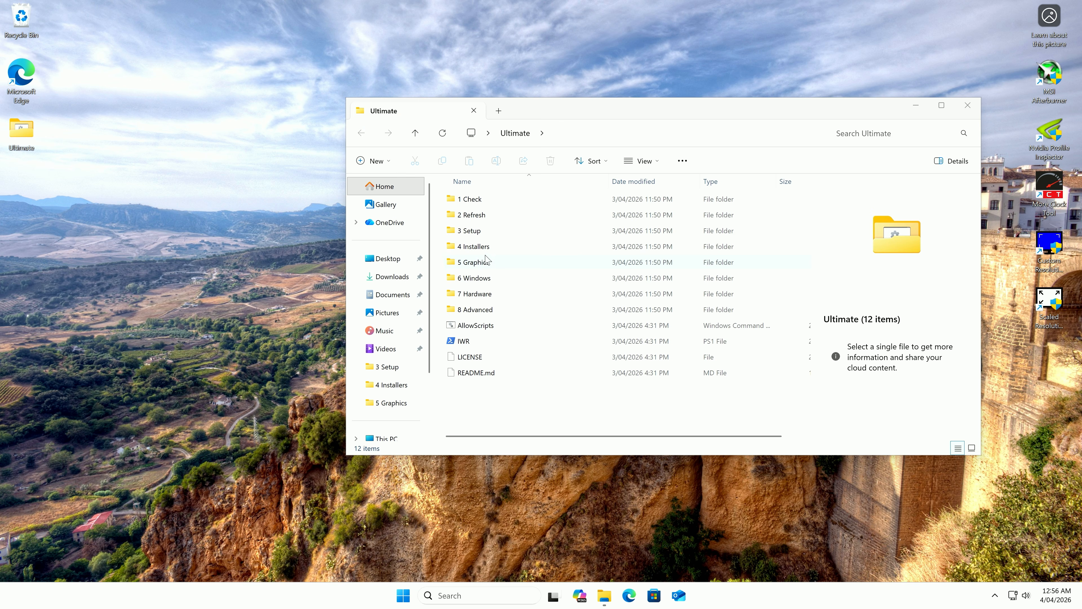
- Open the 5 Graphics folder in Ultimate and review the driver debloat, Hdcp, P0 State, Msi Mode, DirectX and C++ scripts
{"action": "double_click", "coordinate": [483, 258]}
{"action": "left_click", "coordinate": [532, 233]}
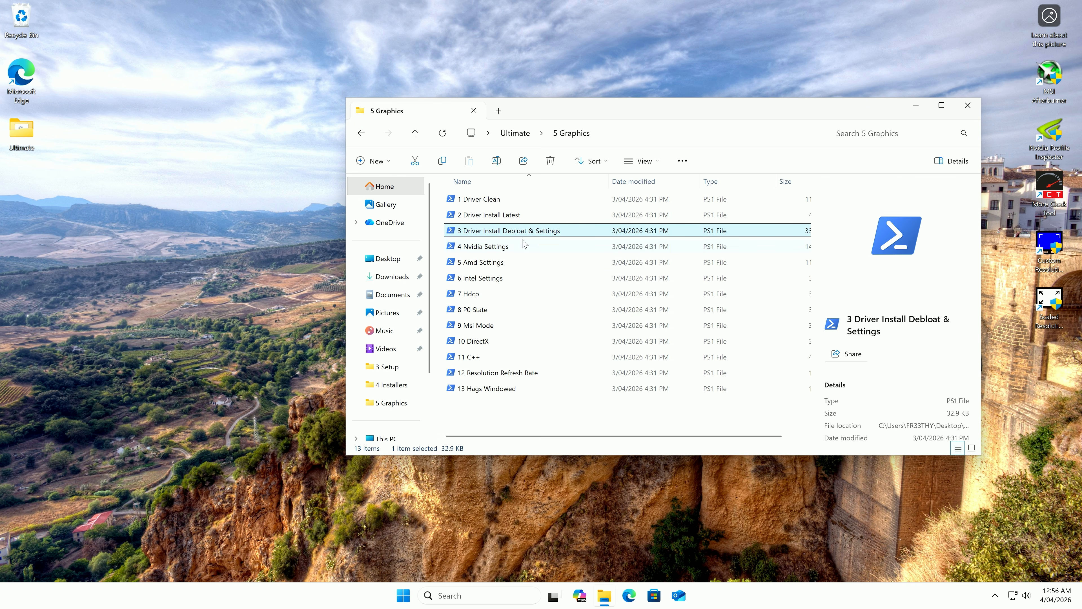
{"action": "double_click", "coordinate": [527, 231]}
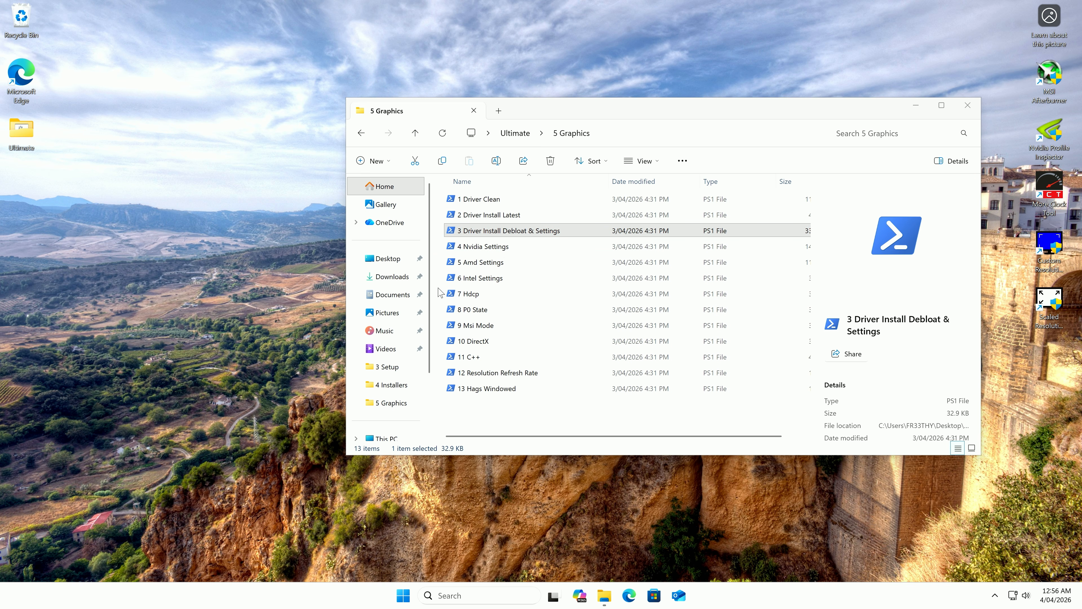
{"action": "left_click_drag", "start_coordinate": [444, 290], "coordinate": [489, 327]}
{"action": "left_click", "coordinate": [507, 231]}
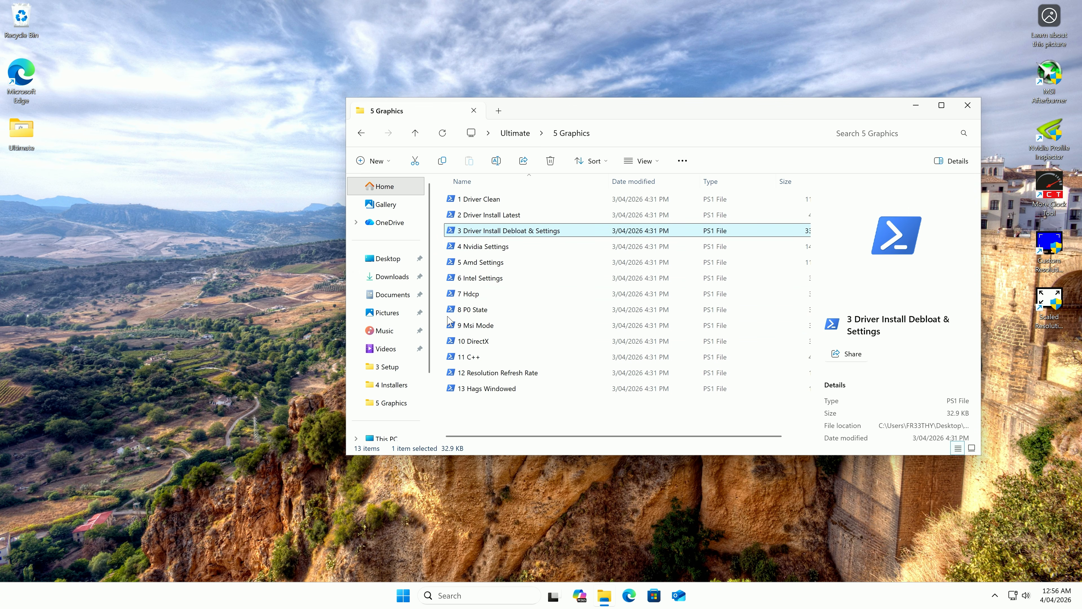
{"action": "left_click_drag", "start_coordinate": [444, 337], "coordinate": [490, 369]}
{"action": "left_click", "coordinate": [280, 330]}
{"action": "left_click", "coordinate": [477, 341]}
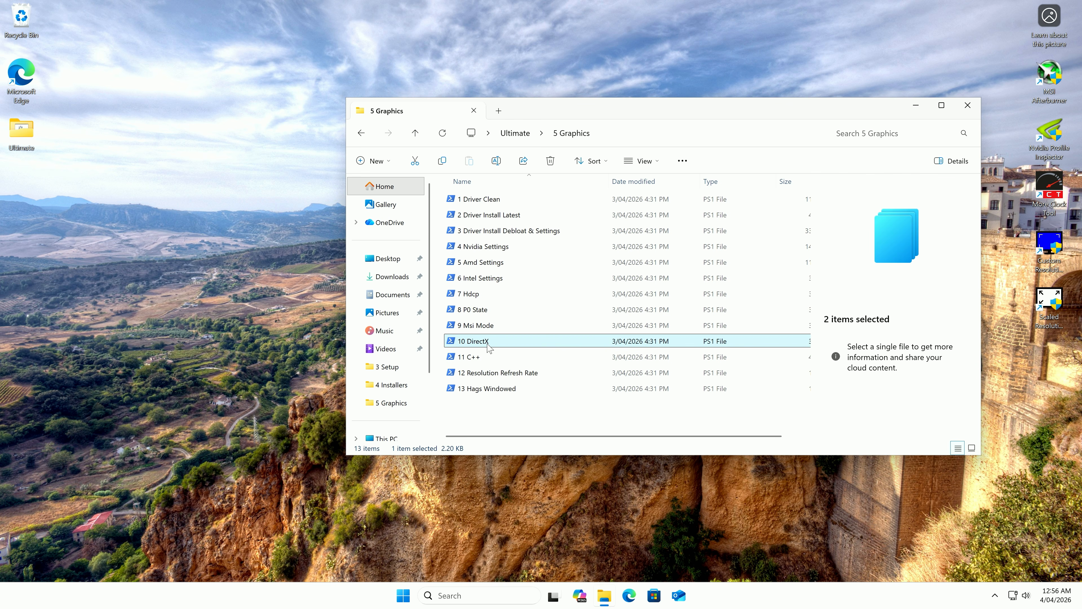
{"action": "left_click", "coordinate": [477, 359]}
{"action": "left_click_drag", "start_coordinate": [441, 341], "coordinate": [479, 367]}
{"action": "left_click", "coordinate": [290, 307]}
- Run the 3 Driver Install Debloat & Settings script with administrator rights and select NVIDIA as the system's graphics driver
{"action": "double_click", "coordinate": [490, 231]}
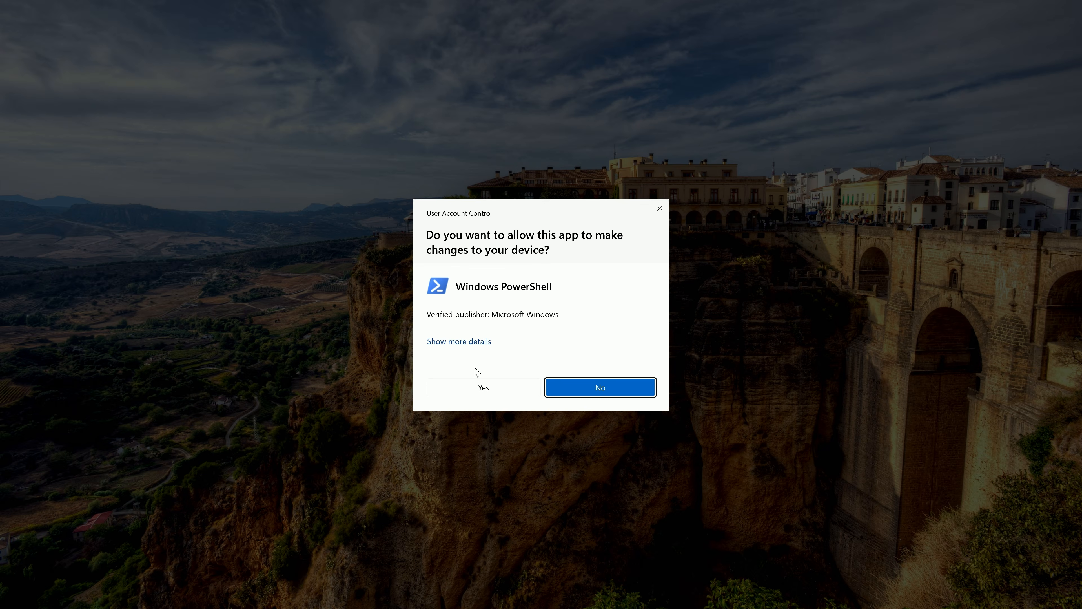
{"action": "left_click", "coordinate": [483, 385]}
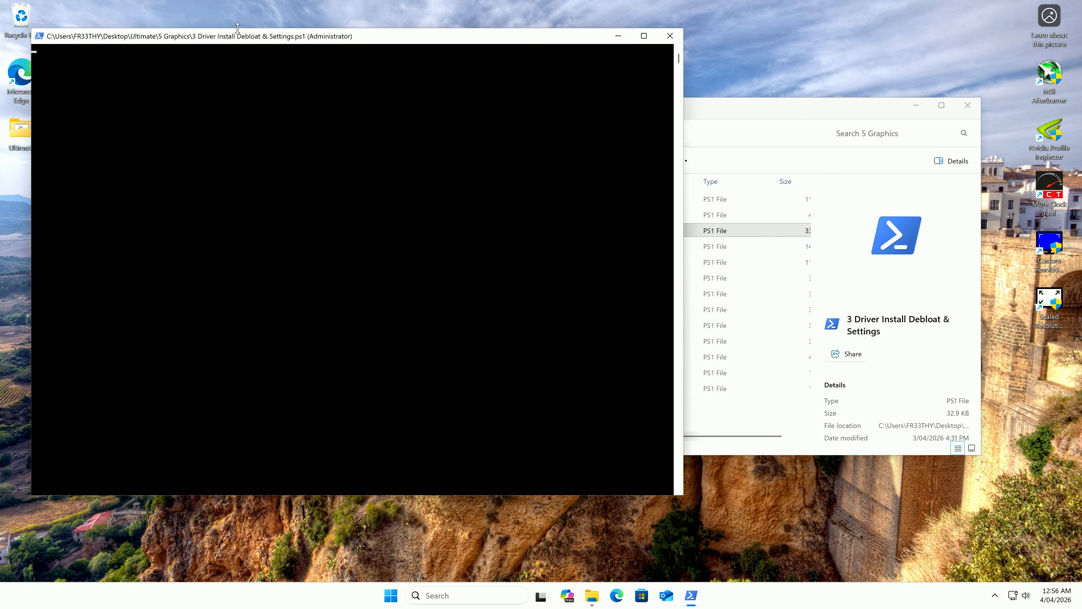
{"action": "left_click_drag", "start_coordinate": [206, 37], "coordinate": [701, 175]}
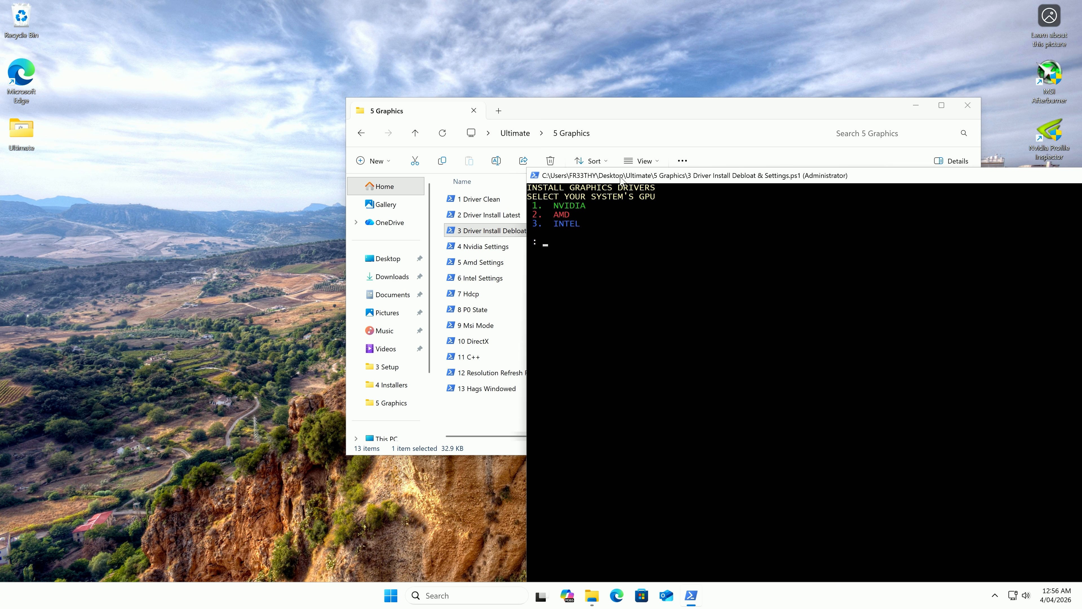
{"action": "left_click_drag", "start_coordinate": [626, 183], "coordinate": [612, 182]}
{"action": "type", "text": "1"}
{"action": "key", "text": "Return"}
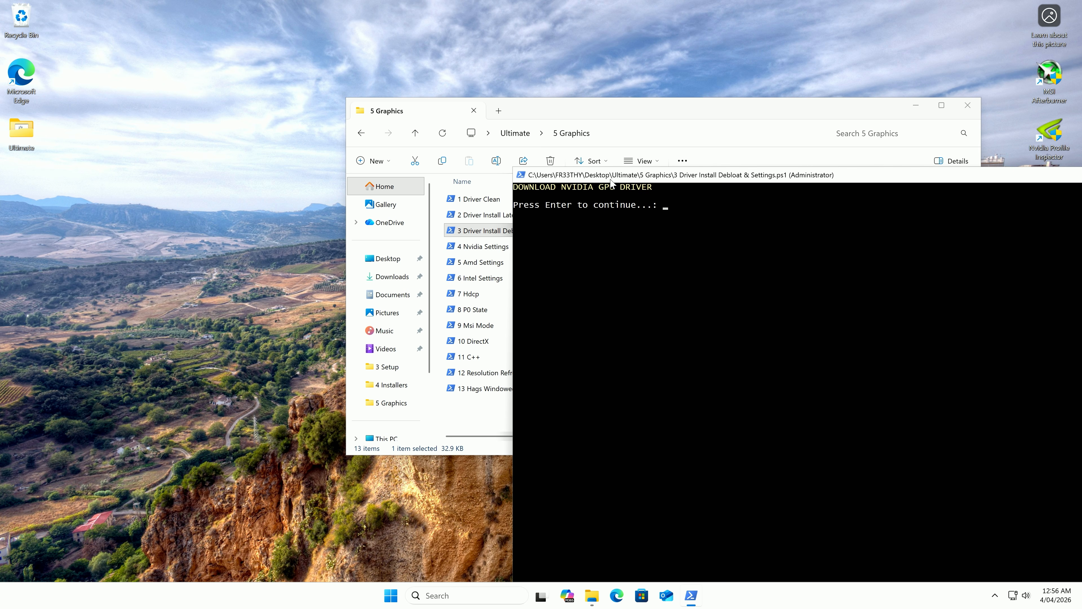
- Accept all cookies on the NVIDIA drivers page and choose GeForce as the product category in the manual driver search
{"action": "scroll", "coordinate": [615, 177], "scroll_direction": "down", "scroll_amount": 1}
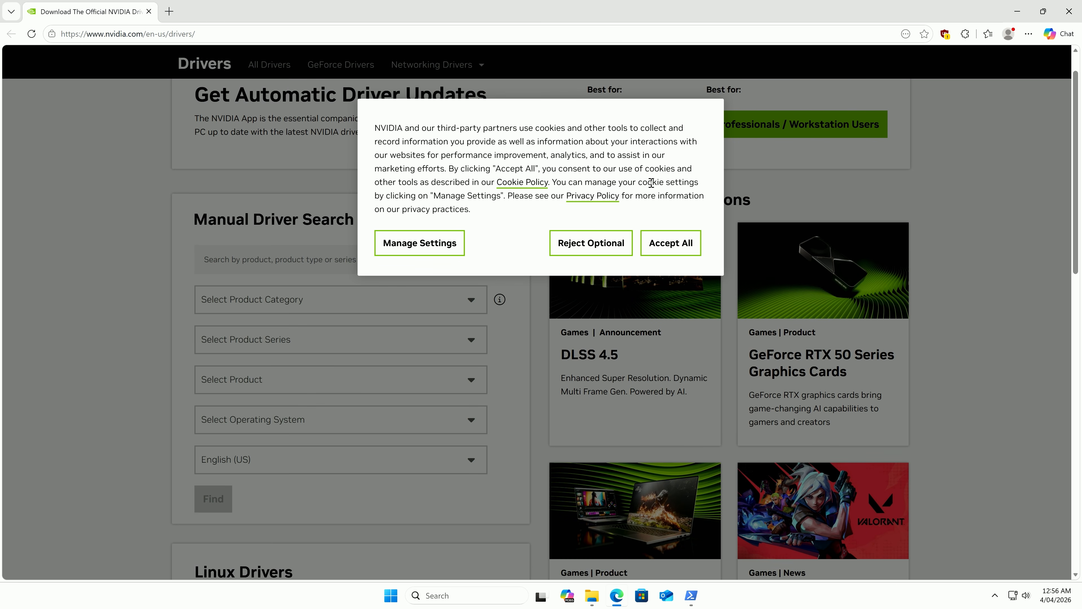
{"action": "left_click", "coordinate": [670, 243]}
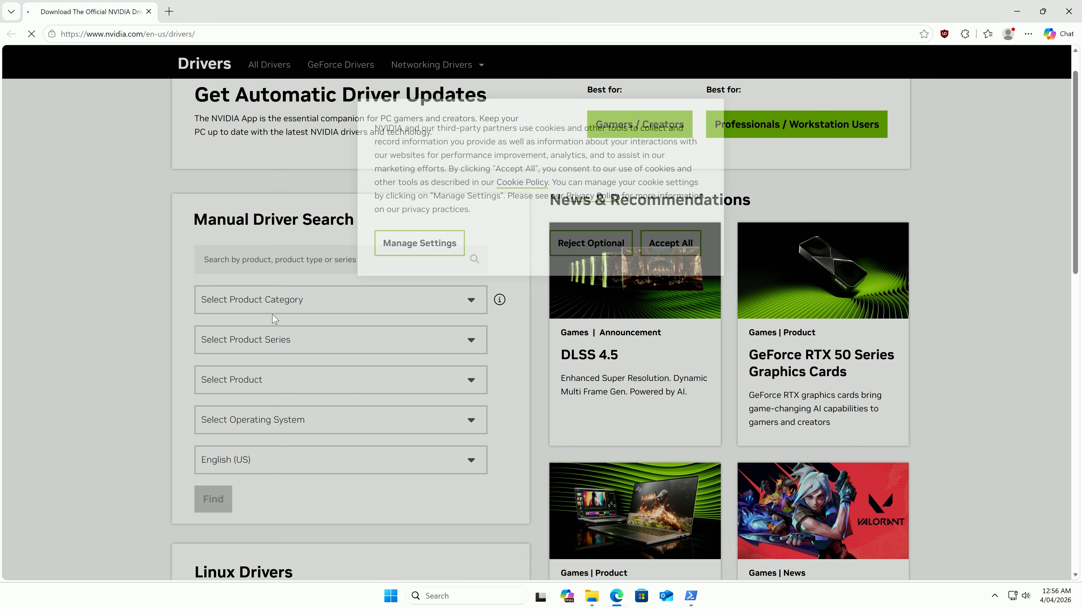
{"action": "scroll", "coordinate": [292, 304], "scroll_direction": "down", "scroll_amount": 2}
{"action": "scroll", "coordinate": [279, 302], "scroll_direction": "up", "scroll_amount": 4}
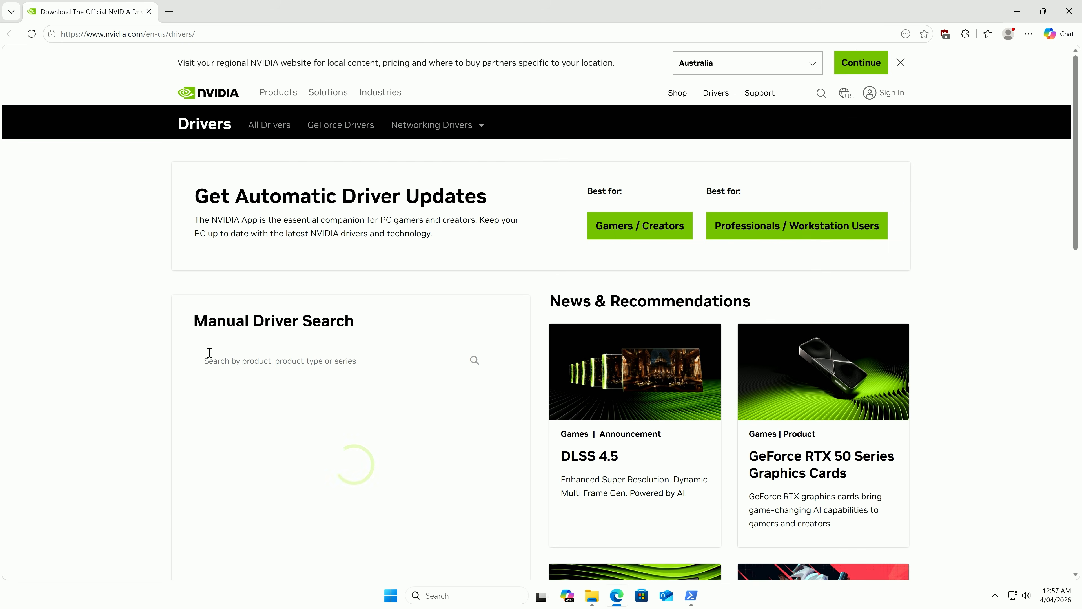
{"action": "scroll", "coordinate": [231, 307], "scroll_direction": "down", "scroll_amount": 3}
{"action": "left_click", "coordinate": [275, 231]}
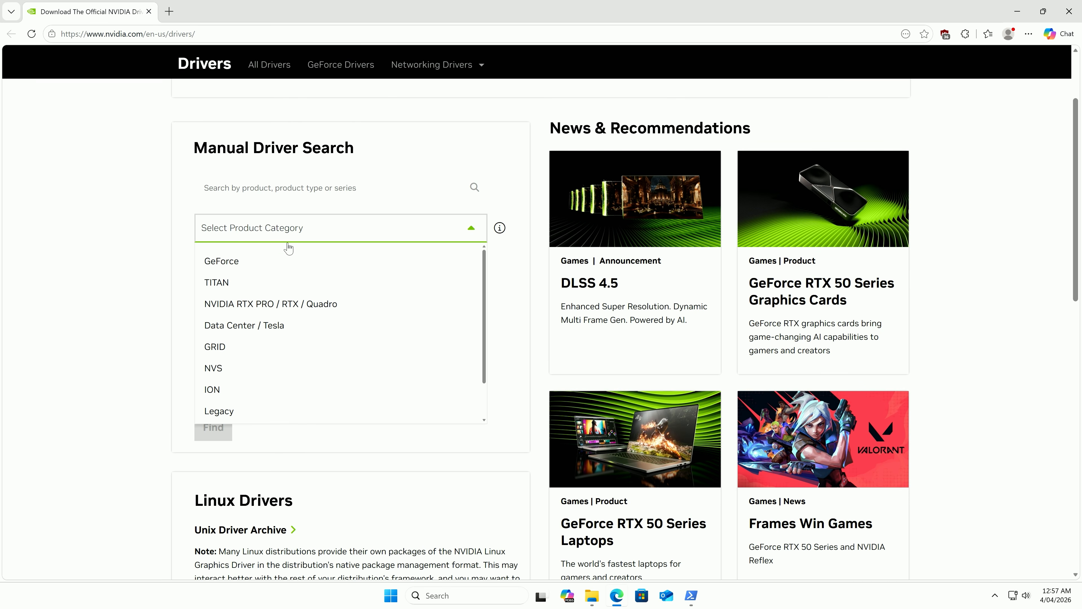
{"action": "left_click", "coordinate": [235, 260]}
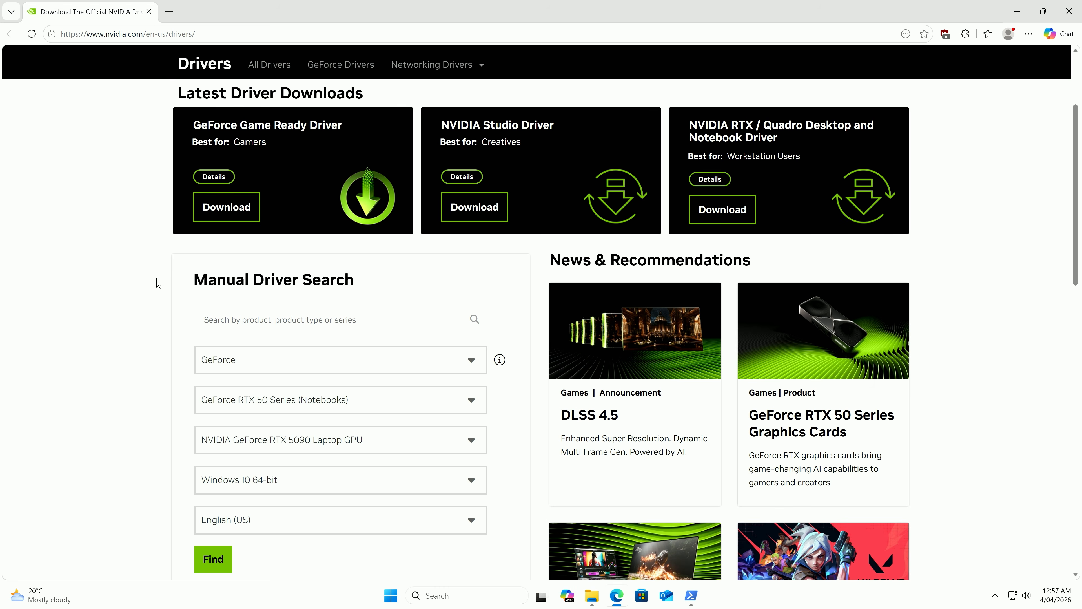
- Set the product series to GeForce RTX 50 Series and the product to NVIDIA GeForce RTX 5090, and find its drivers
{"action": "scroll", "coordinate": [158, 288], "scroll_direction": "down", "scroll_amount": 1}
{"action": "left_click", "coordinate": [268, 343]}
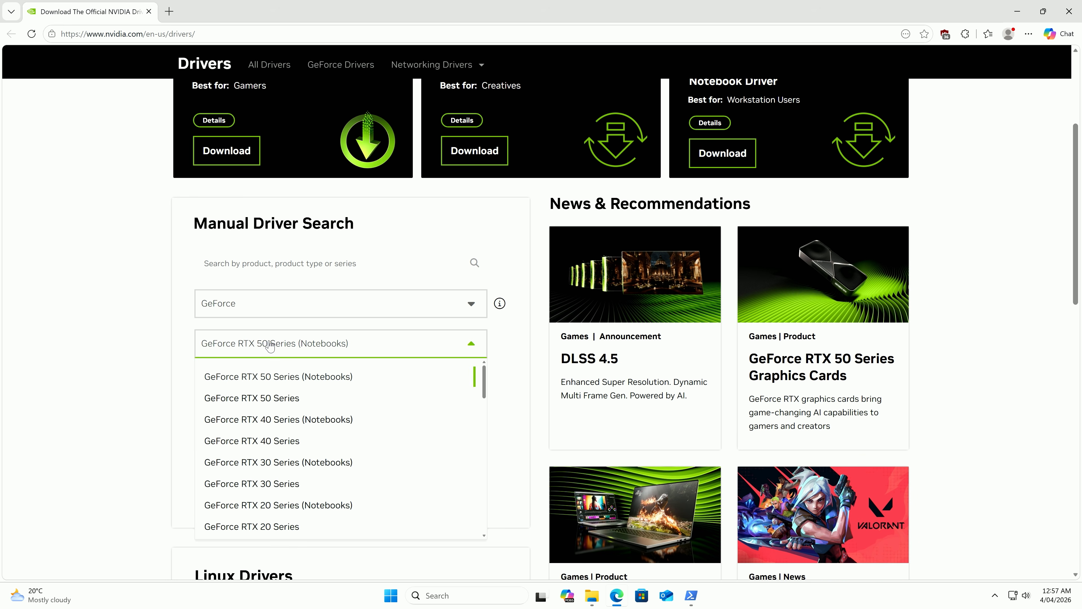
{"action": "left_click", "coordinate": [261, 399]}
{"action": "scroll", "coordinate": [182, 349], "scroll_direction": "up", "scroll_amount": 2}
{"action": "scroll", "coordinate": [185, 359], "scroll_direction": "down", "scroll_amount": 3}
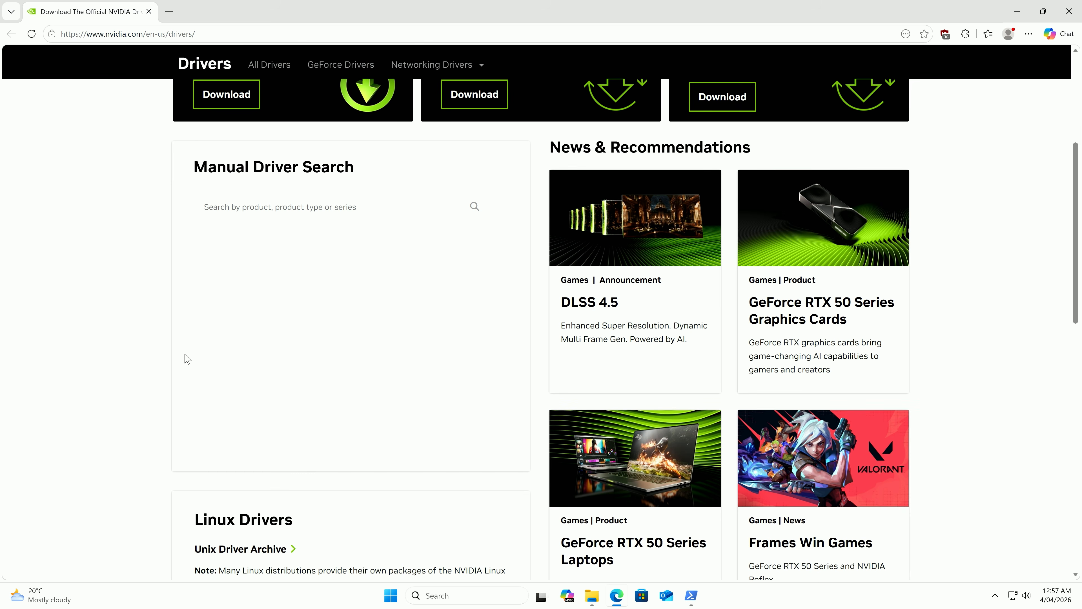
{"action": "left_click", "coordinate": [273, 327]}
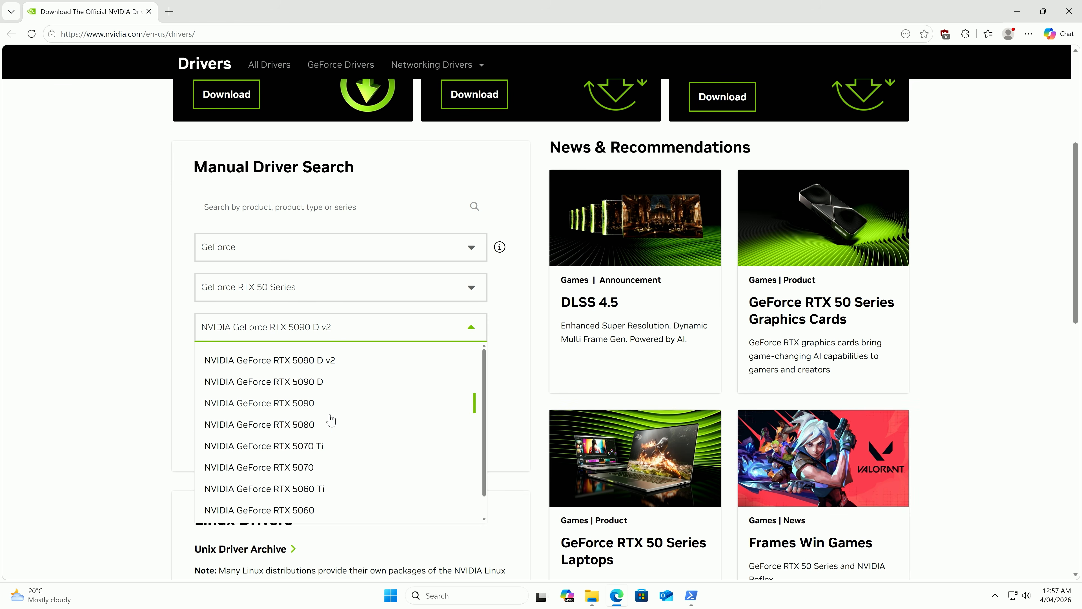
{"action": "left_click", "coordinate": [328, 403]}
{"action": "left_click", "coordinate": [246, 421]}
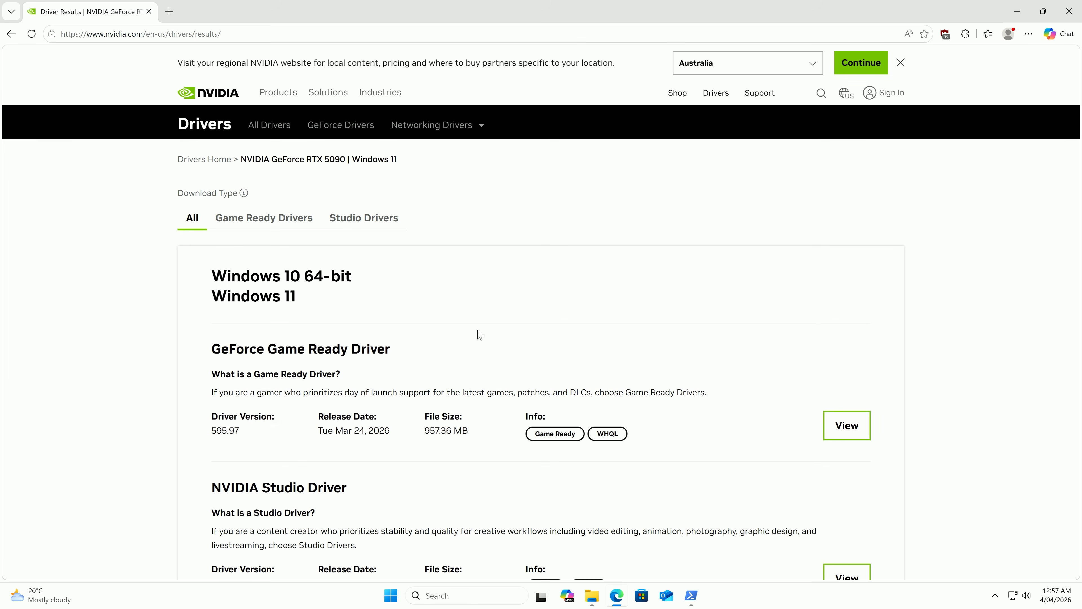
- Expand the older driver versions, download GeForce Game Ready Driver 591.86, and close the browser
{"action": "scroll", "coordinate": [628, 407], "scroll_direction": "down", "scroll_amount": 3}
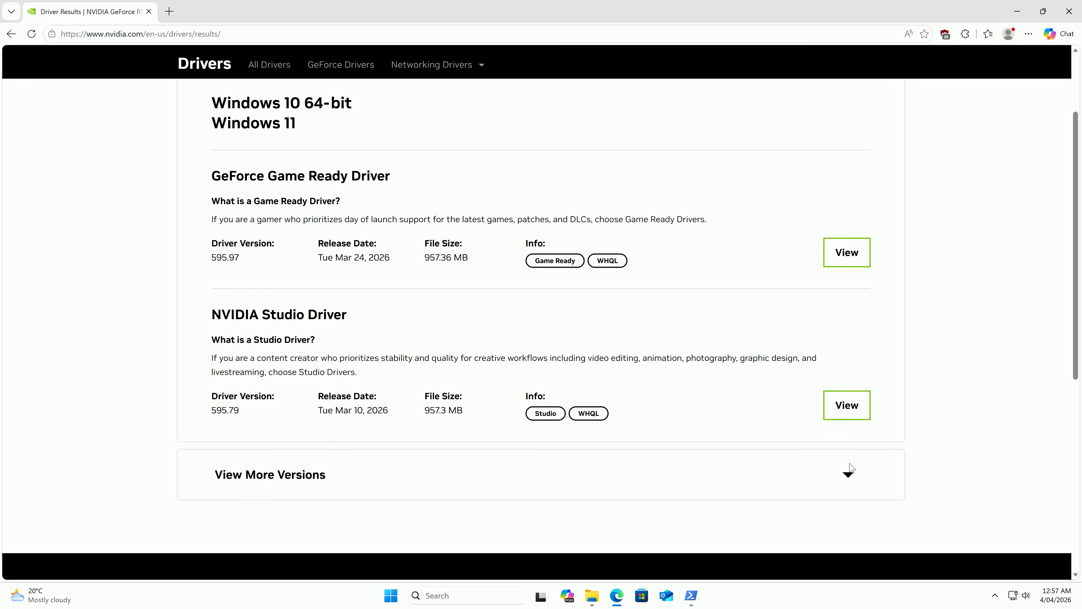
{"action": "left_click", "coordinate": [848, 472]}
{"action": "scroll", "coordinate": [675, 247], "scroll_direction": "down", "scroll_amount": 6}
{"action": "scroll", "coordinate": [587, 275], "scroll_direction": "up", "scroll_amount": 3}
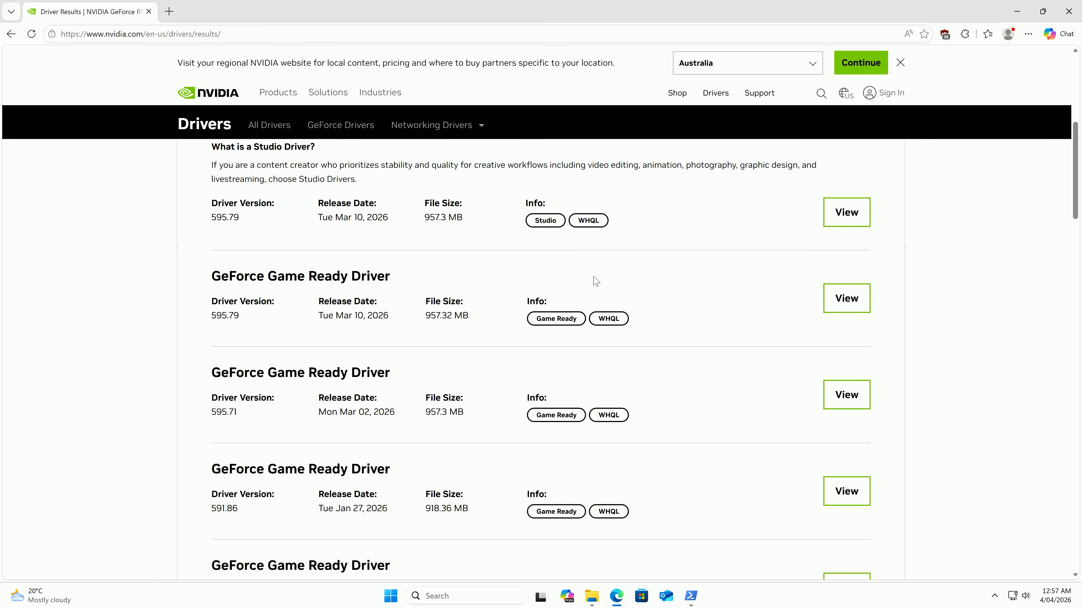
{"action": "scroll", "coordinate": [597, 283], "scroll_direction": "down", "scroll_amount": 2}
{"action": "scroll", "coordinate": [598, 283], "scroll_direction": "down", "scroll_amount": 2}
{"action": "left_click_drag", "start_coordinate": [453, 337], "coordinate": [318, 321]}
{"action": "left_click", "coordinate": [651, 349]}
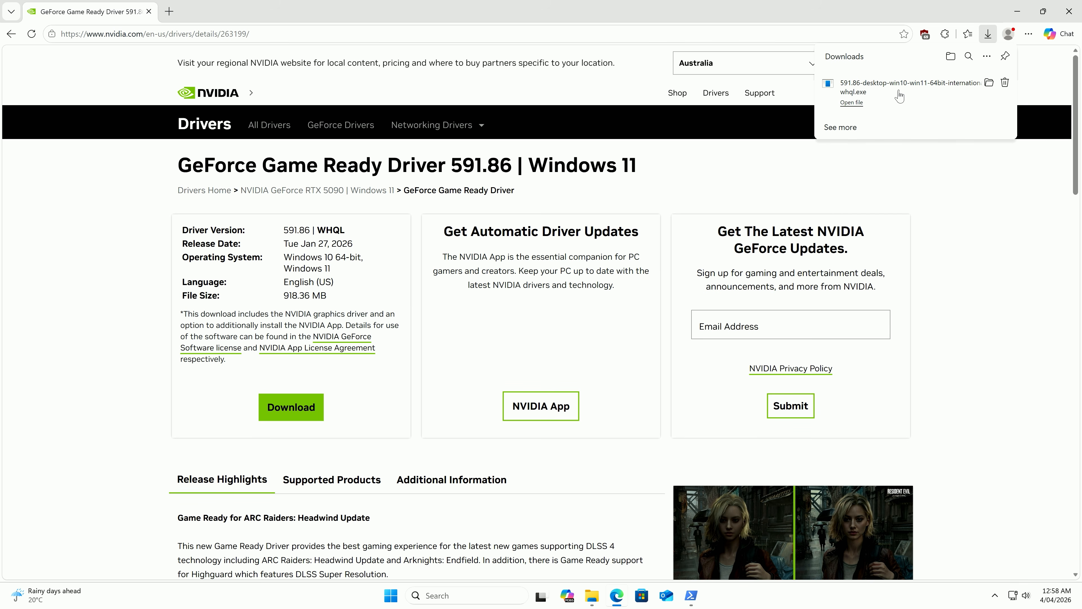
{"action": "left_click", "coordinate": [1069, 11]}
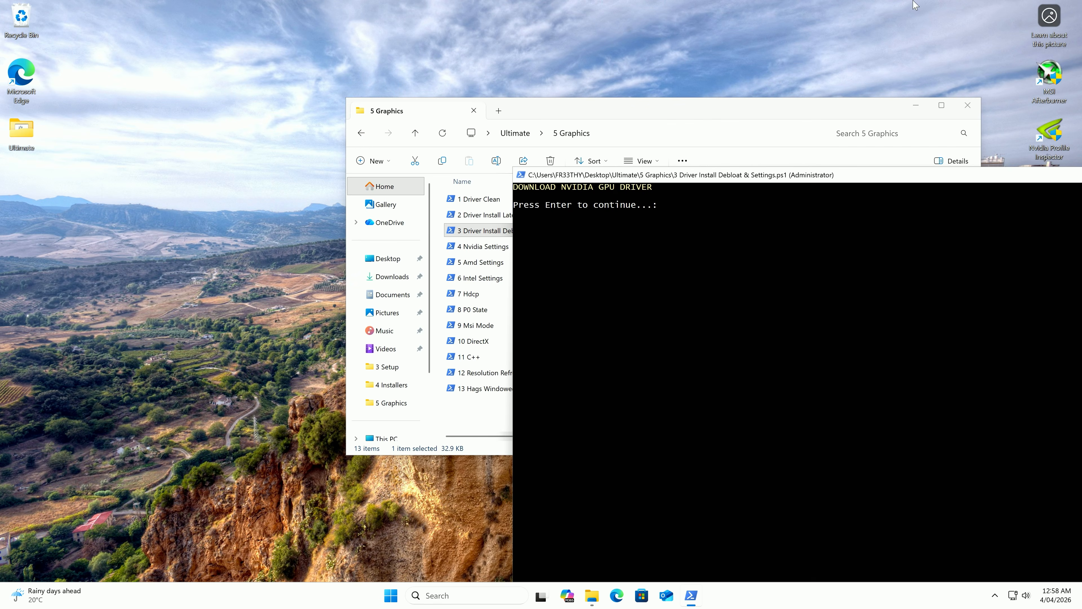
- Continue the driver script and supply the downloaded 591.86-desktop-win10-win11-64bit-international-dch-whql installer from the Downloads folder
{"action": "left_click_drag", "start_coordinate": [666, 178], "coordinate": [541, 94]}
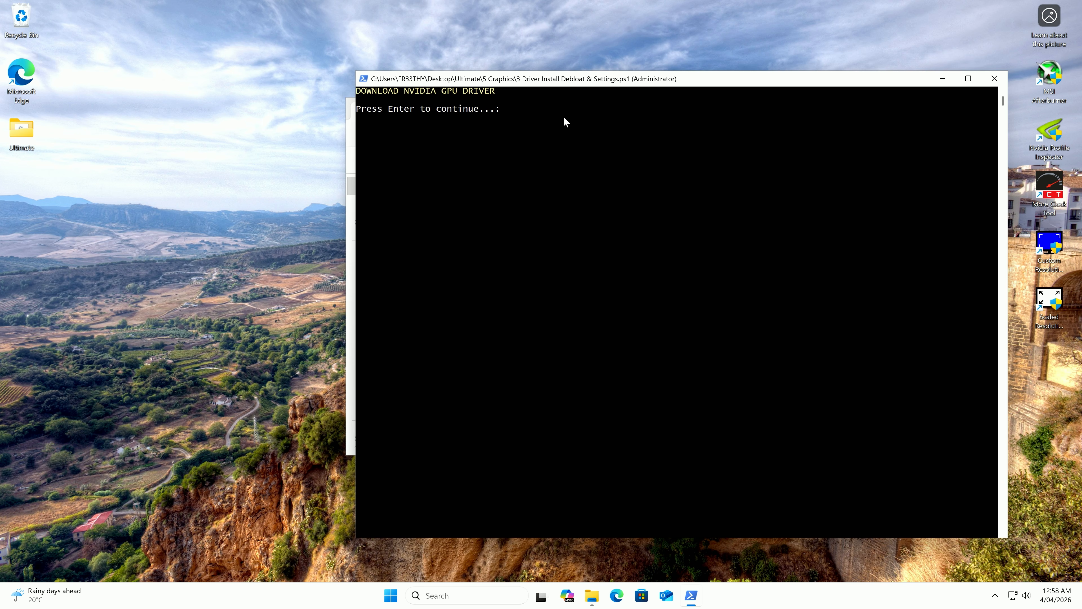
{"action": "key", "text": "Return"}
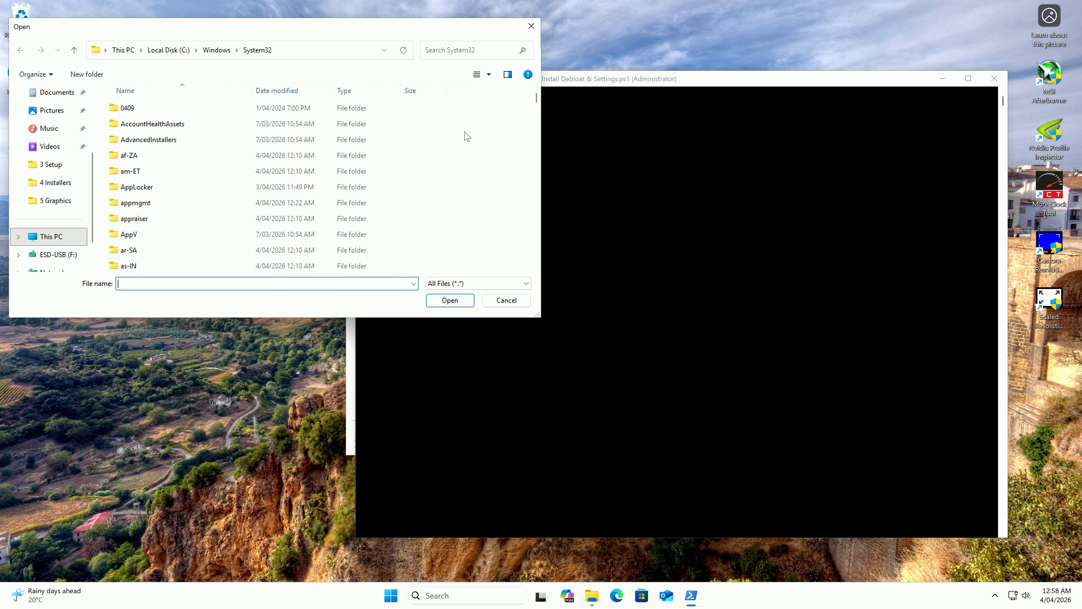
{"action": "left_click_drag", "start_coordinate": [301, 29], "coordinate": [638, 126]}
{"action": "scroll", "coordinate": [395, 241], "scroll_direction": "up", "scroll_amount": 3}
{"action": "left_click", "coordinate": [394, 284]}
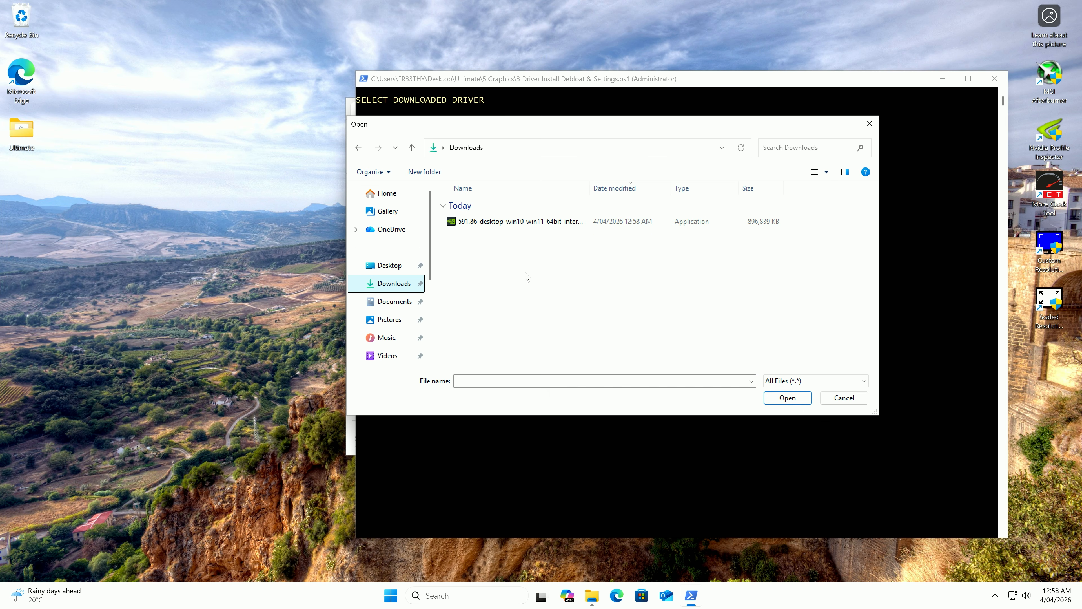
{"action": "left_click", "coordinate": [499, 223]}
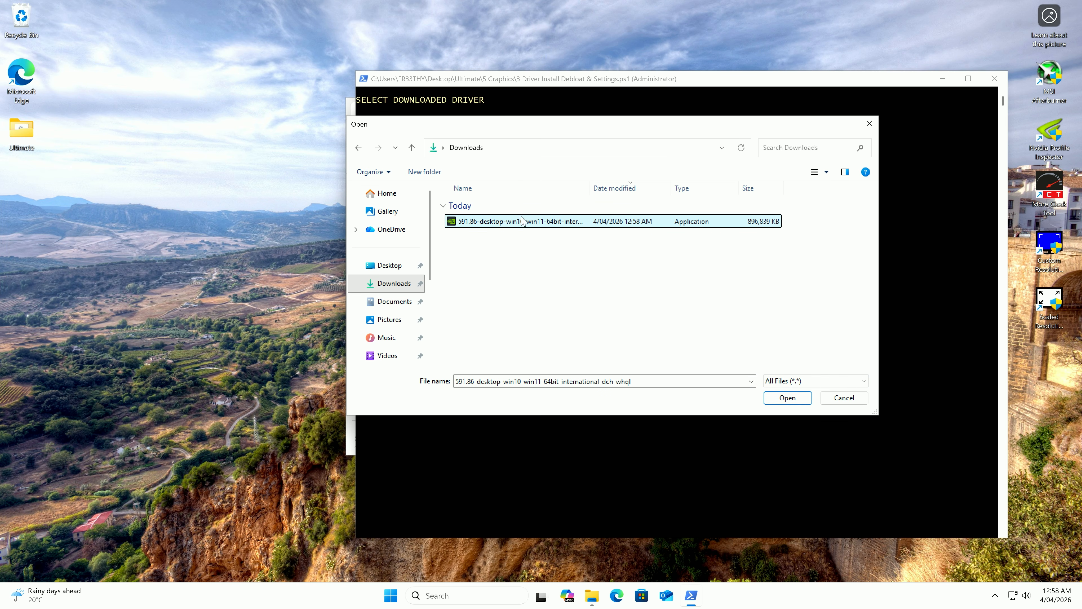
{"action": "left_click", "coordinate": [785, 401]}
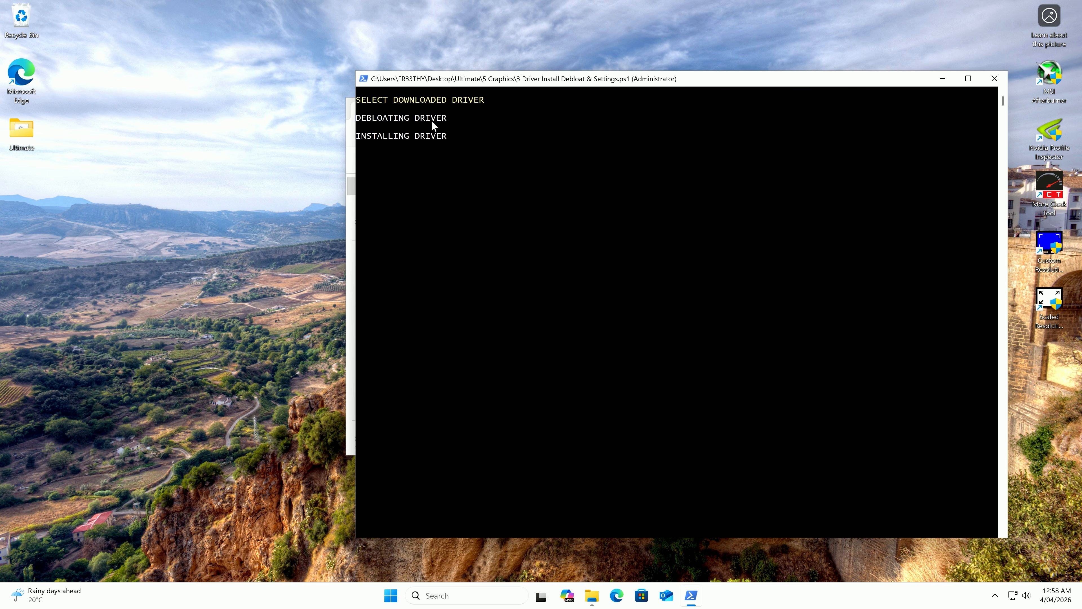
{"action": "left_click_drag", "start_coordinate": [427, 79], "coordinate": [698, 143]}
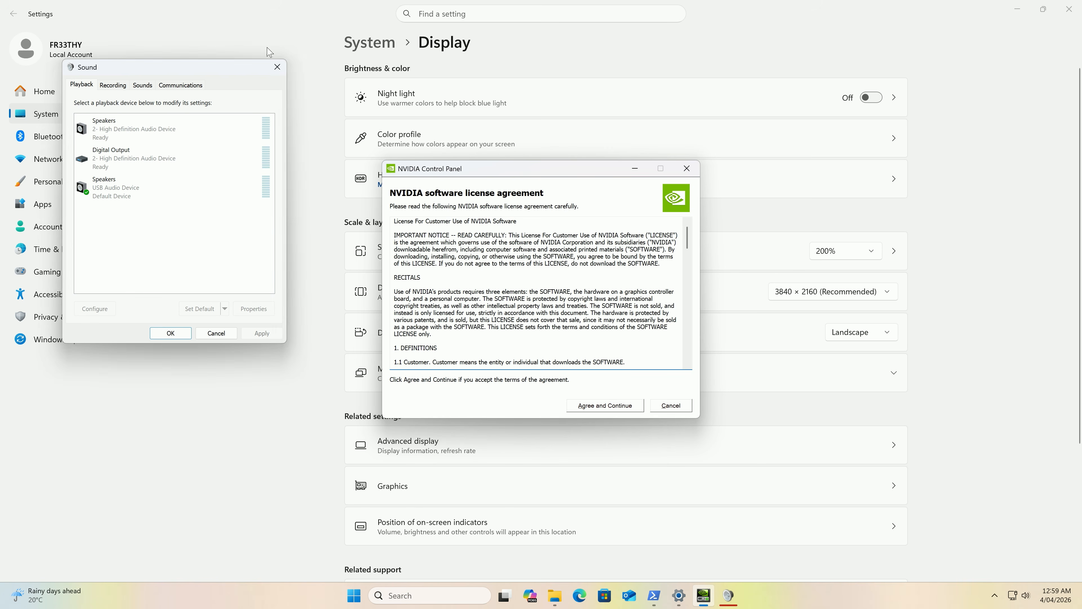
- Close the Display settings without changes and accept the NVIDIA software license agreement
{"action": "left_click", "coordinate": [680, 598]}
{"action": "left_click", "coordinate": [655, 597]}
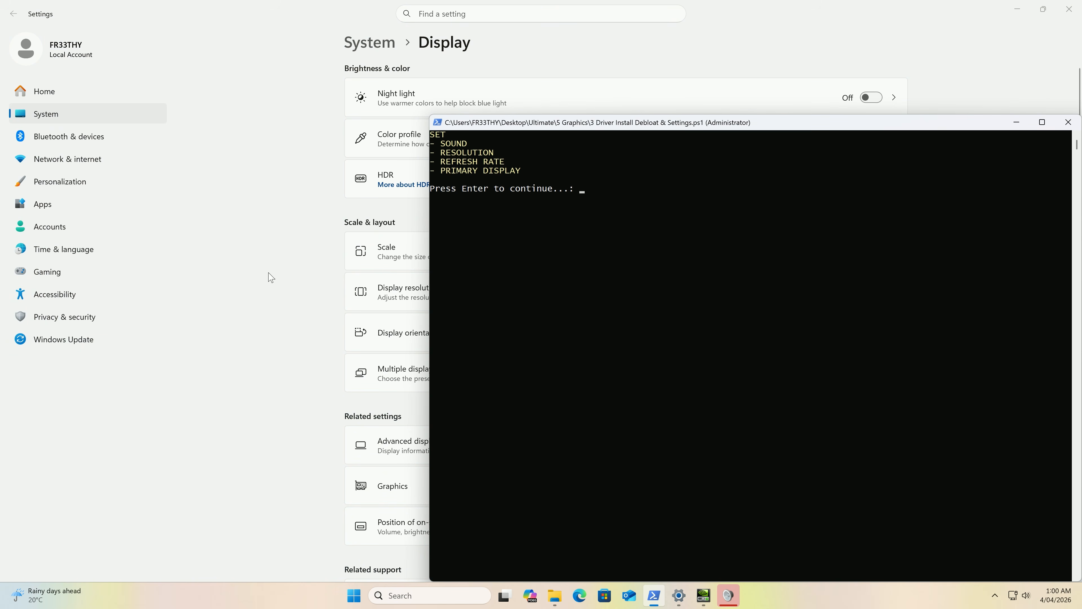
{"action": "left_click", "coordinate": [292, 285]}
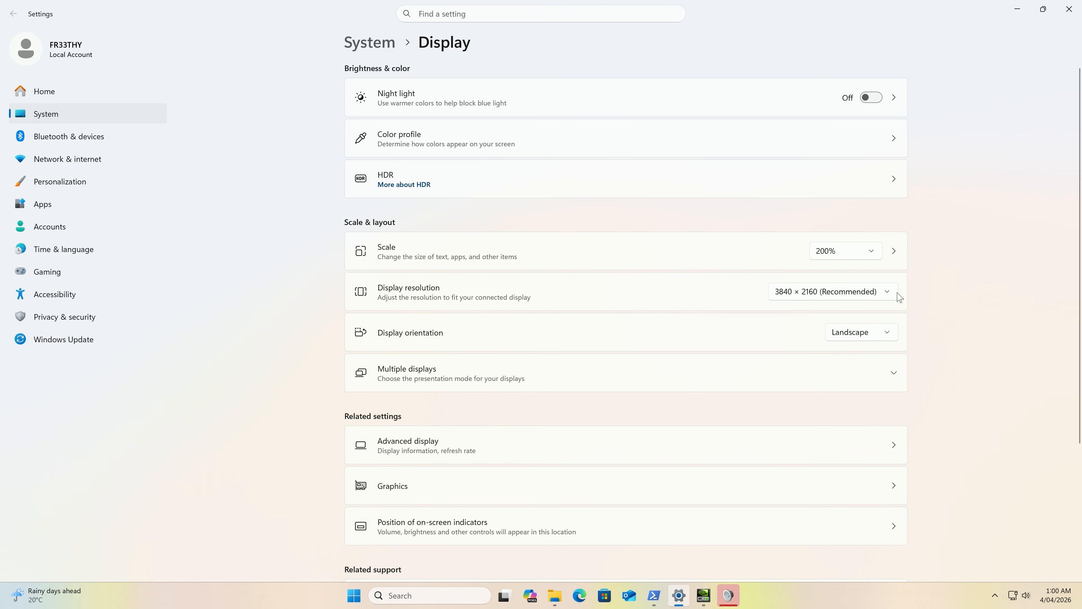
{"action": "left_click", "coordinate": [1069, 9]}
{"action": "left_click", "coordinate": [593, 406]}
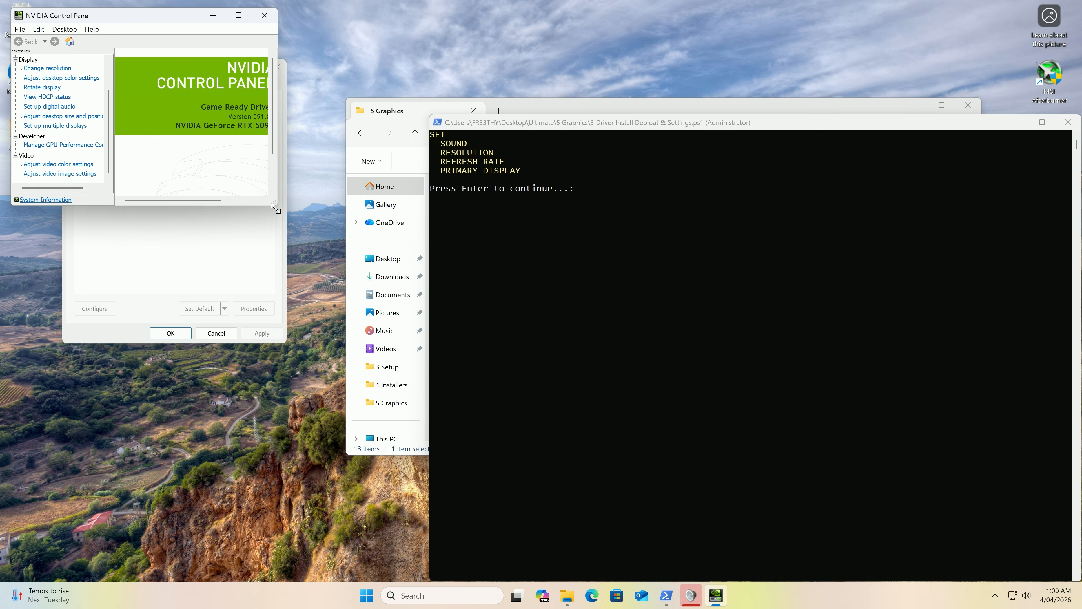
- Enlarge NVIDIA Control Panel, review the resolution, refresh rate and color settings under Change resolution, and close it
{"action": "left_click_drag", "start_coordinate": [273, 208], "coordinate": [569, 375]}
{"action": "left_click", "coordinate": [47, 107]}
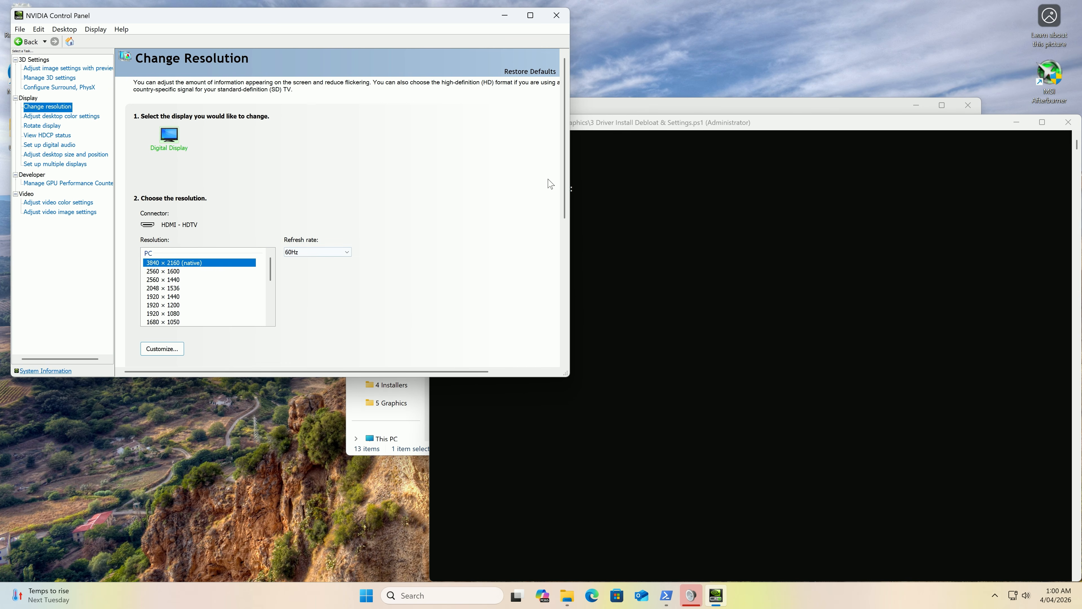
{"action": "scroll", "coordinate": [273, 222], "scroll_direction": "down", "scroll_amount": 5}
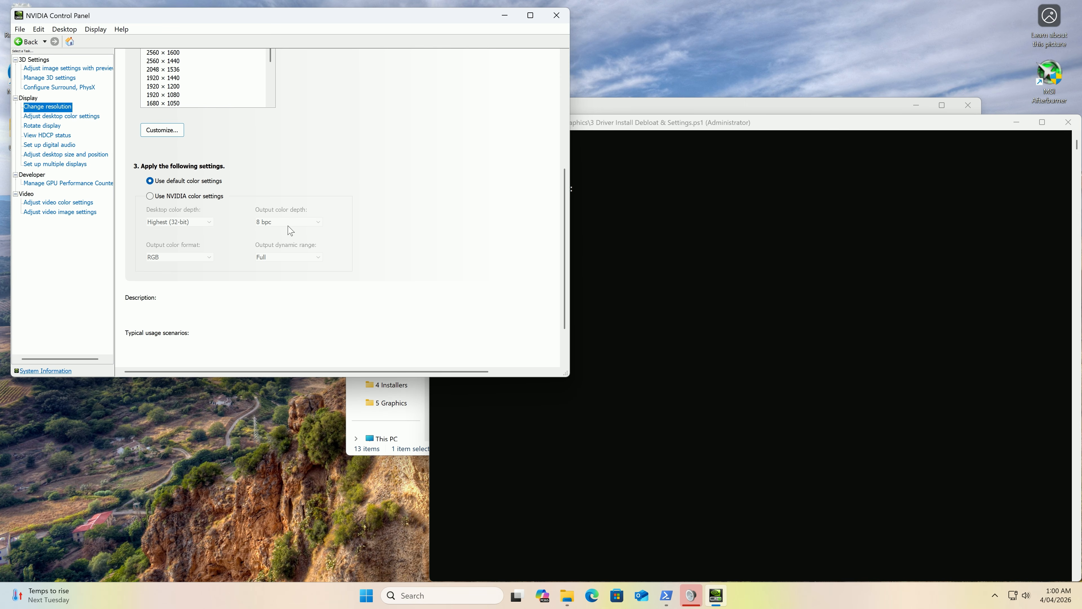
{"action": "left_click", "coordinate": [615, 136]}
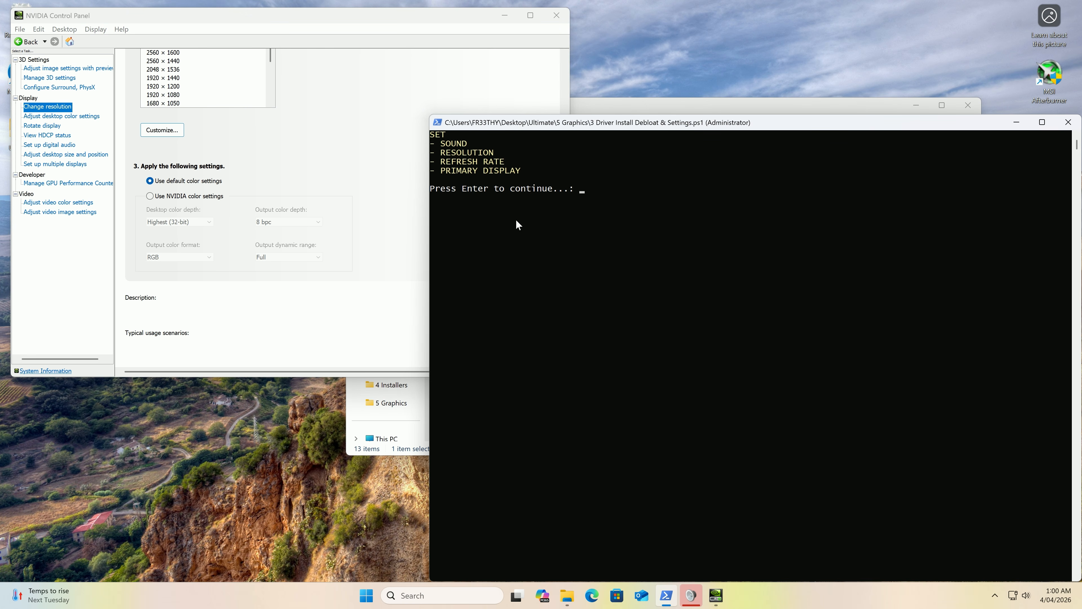
{"action": "left_click", "coordinate": [331, 227]}
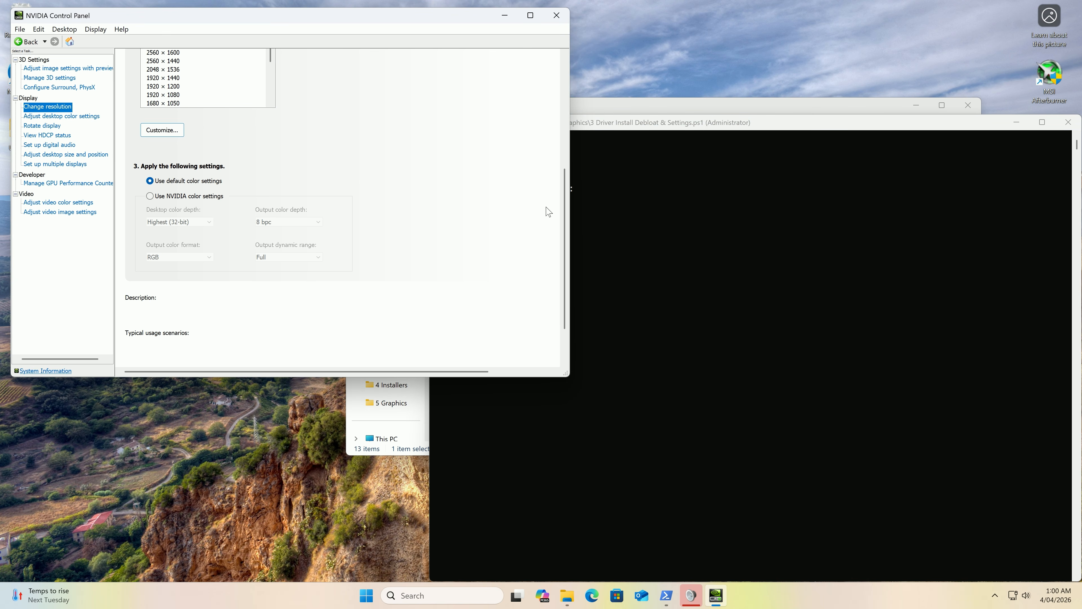
{"action": "left_click_drag", "start_coordinate": [565, 207], "coordinate": [565, 130]}
{"action": "left_click", "coordinate": [556, 15]}
- Close the Sound playback settings and continue the driver script past the sound and display setup
{"action": "left_click", "coordinate": [164, 204]}
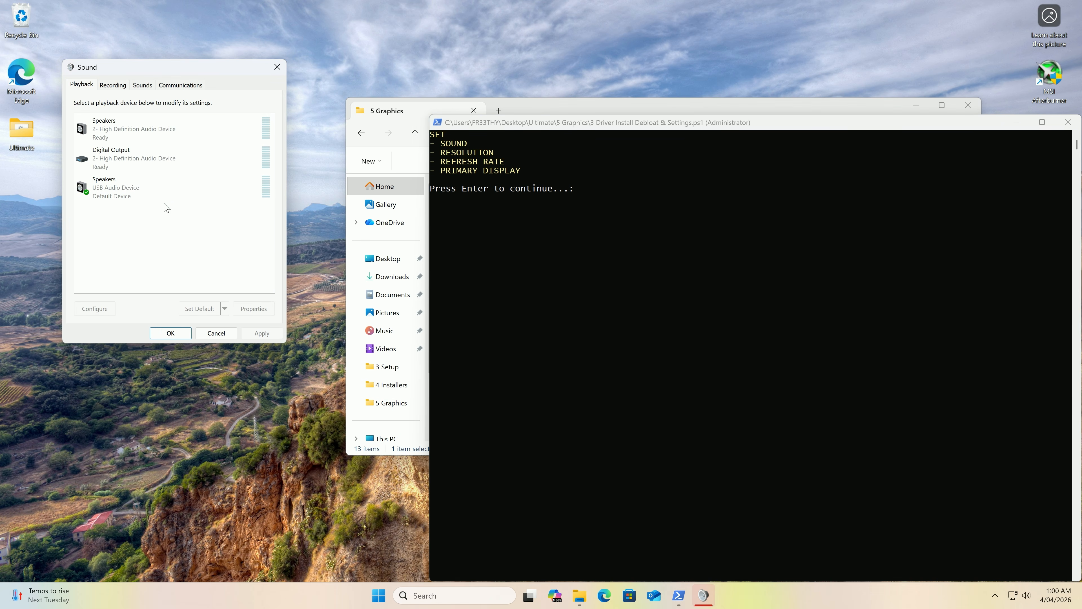
{"action": "left_click", "coordinate": [277, 67]}
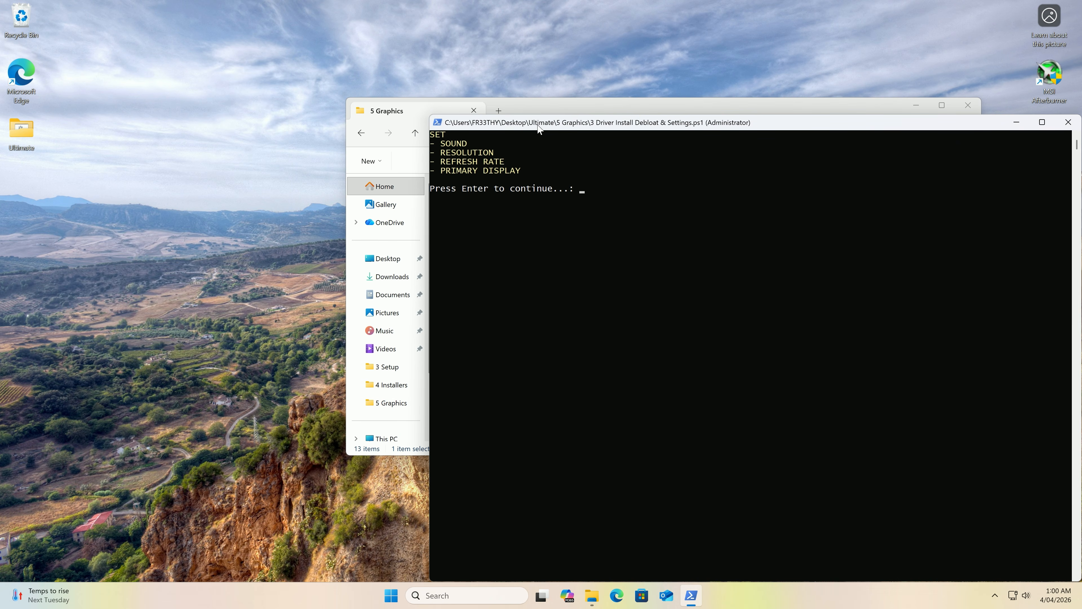
{"action": "left_click_drag", "start_coordinate": [550, 132], "coordinate": [523, 132]}
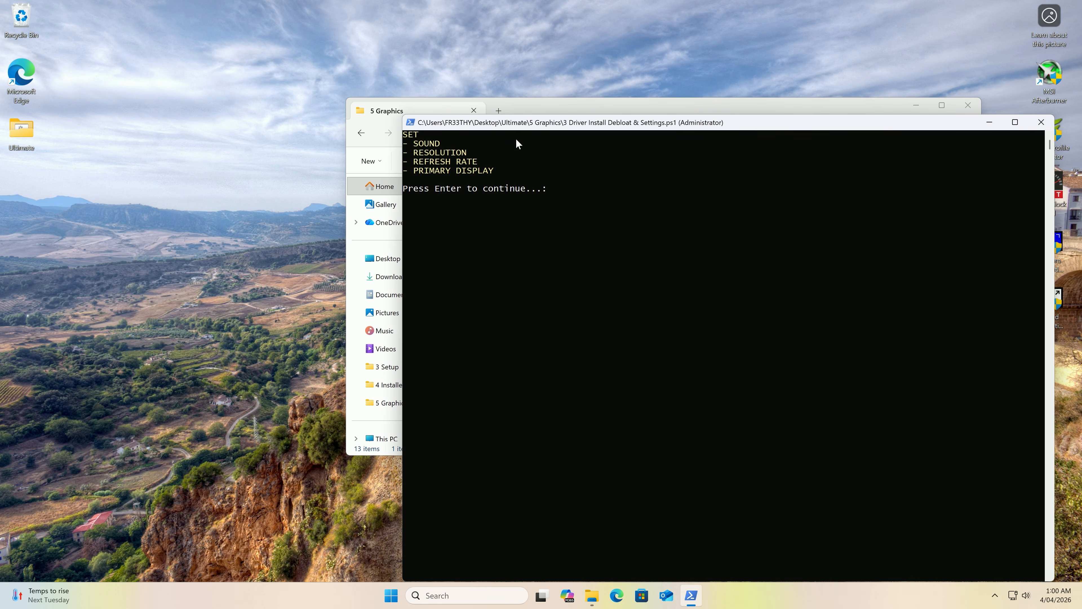
{"action": "key", "text": "Return"}
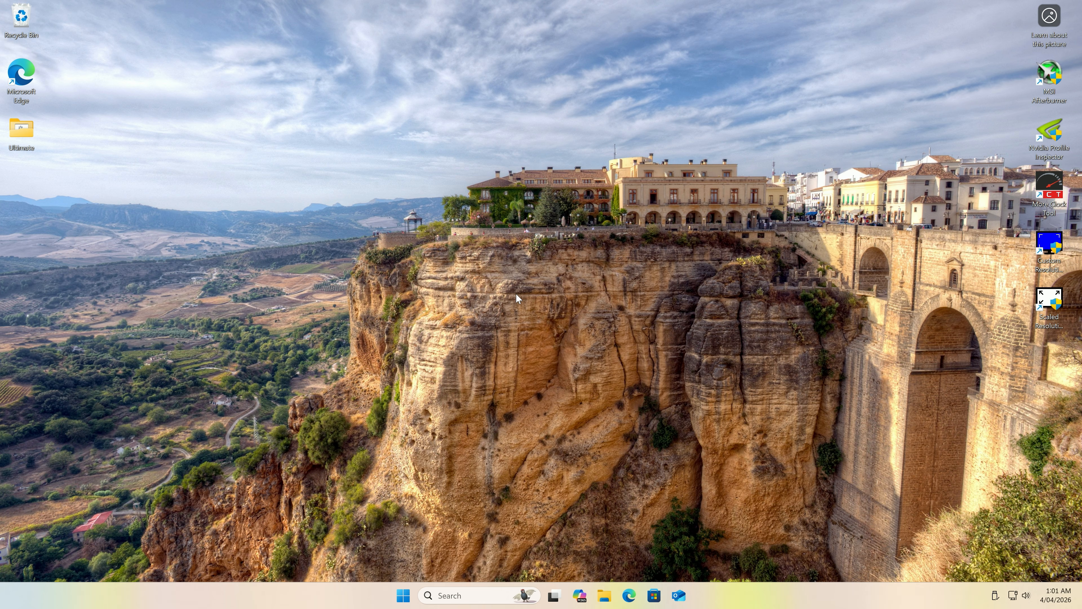
- Open Programs and Features from Control Panel, check the NVIDIA Graphics Driver entry in the installed programs, and close it
{"action": "key", "text": "super+r"}
{"action": "type", "text": "control"}
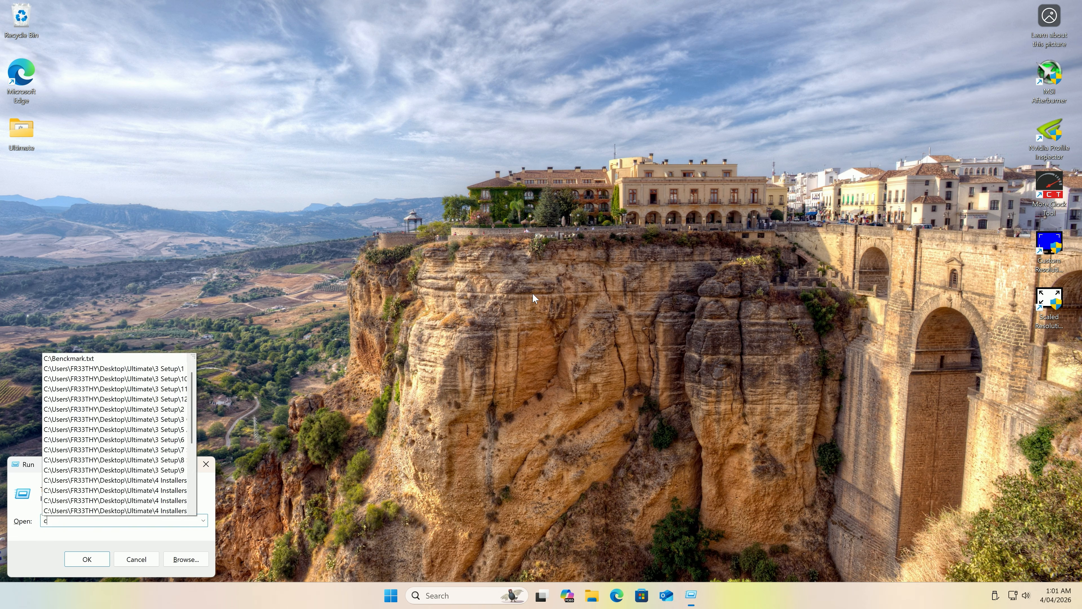
{"action": "key", "text": "Return"}
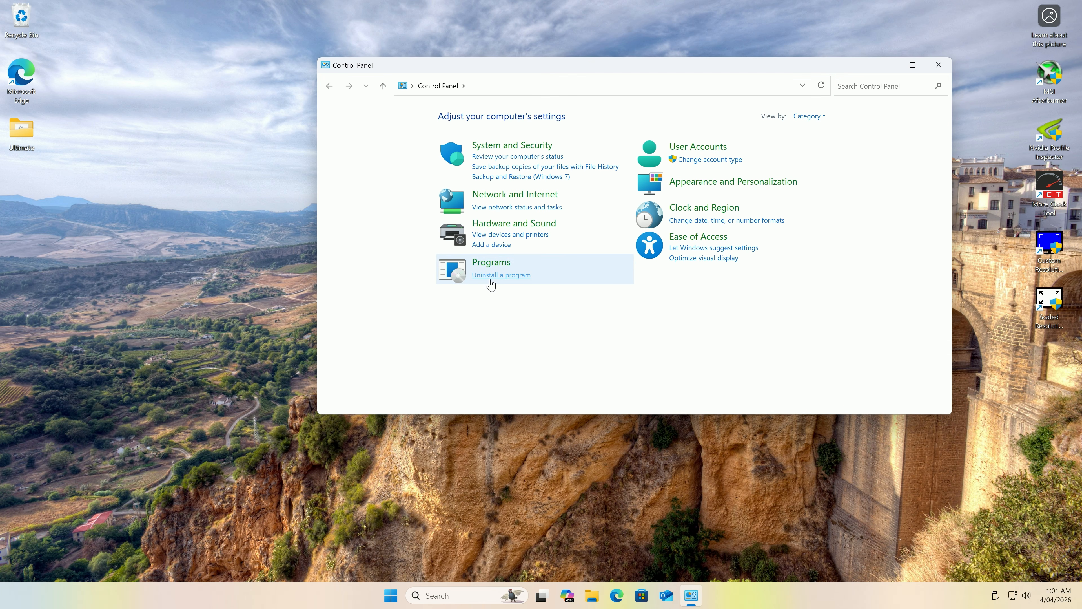
{"action": "left_click", "coordinate": [498, 274]}
{"action": "left_click", "coordinate": [461, 346]}
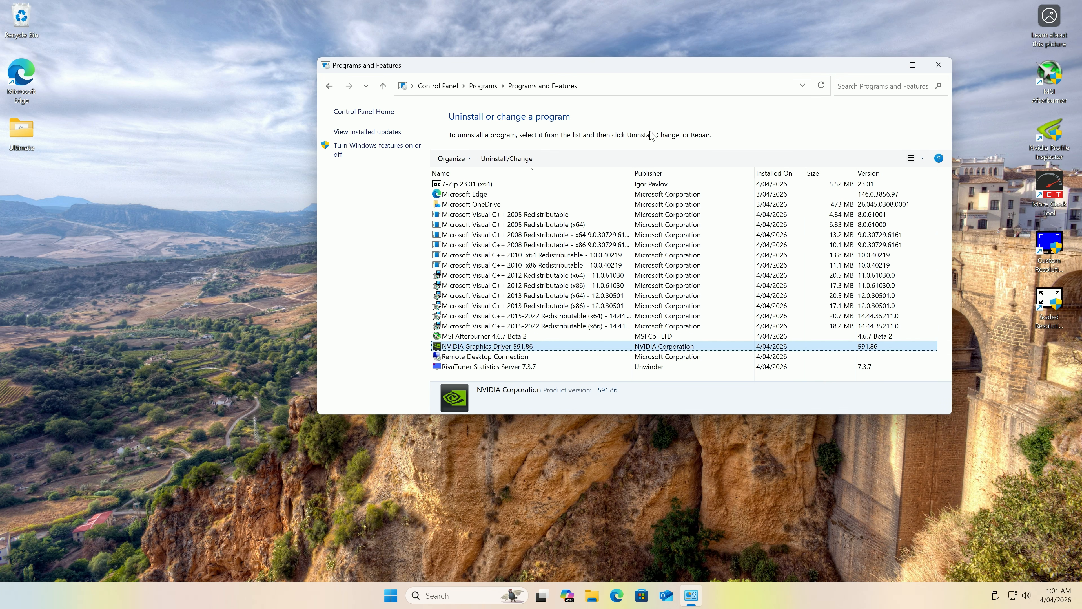
{"action": "left_click", "coordinate": [939, 65]}
- Open Task Manager, enlarge it, review the background processes including NVIDIA Container, and close it
{"action": "key", "text": "ctrl+shift+Escape"}
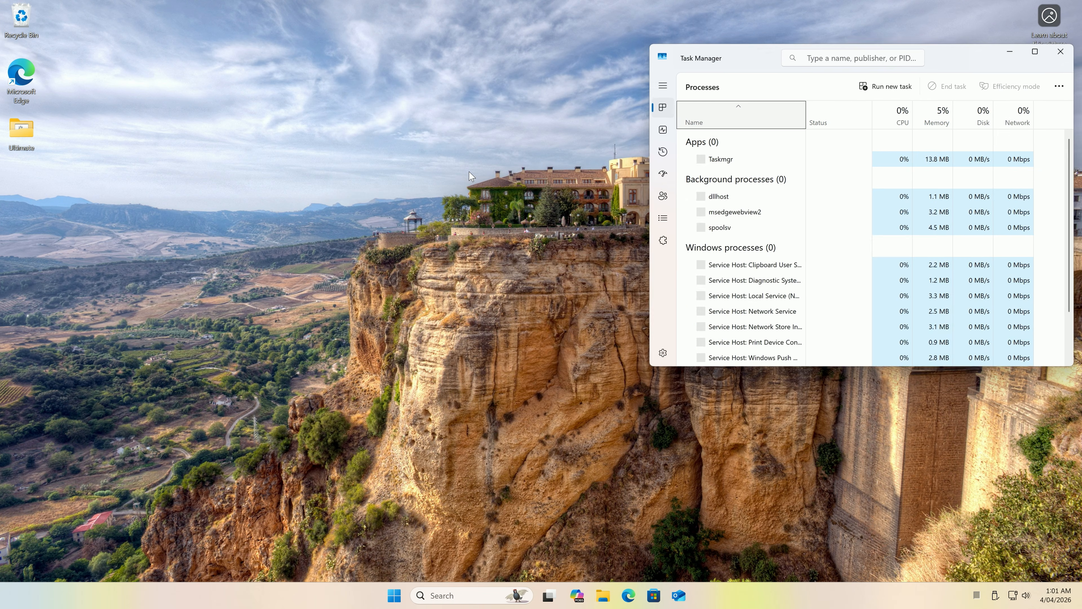
{"action": "left_click_drag", "start_coordinate": [896, 369], "coordinate": [896, 501]}
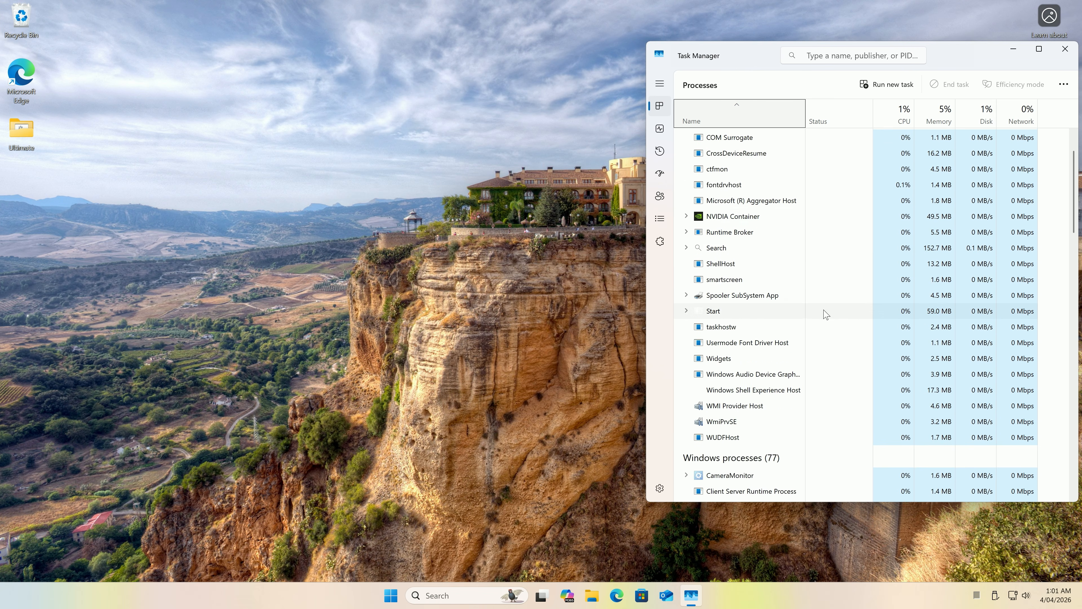
{"action": "left_click", "coordinate": [1065, 48]}
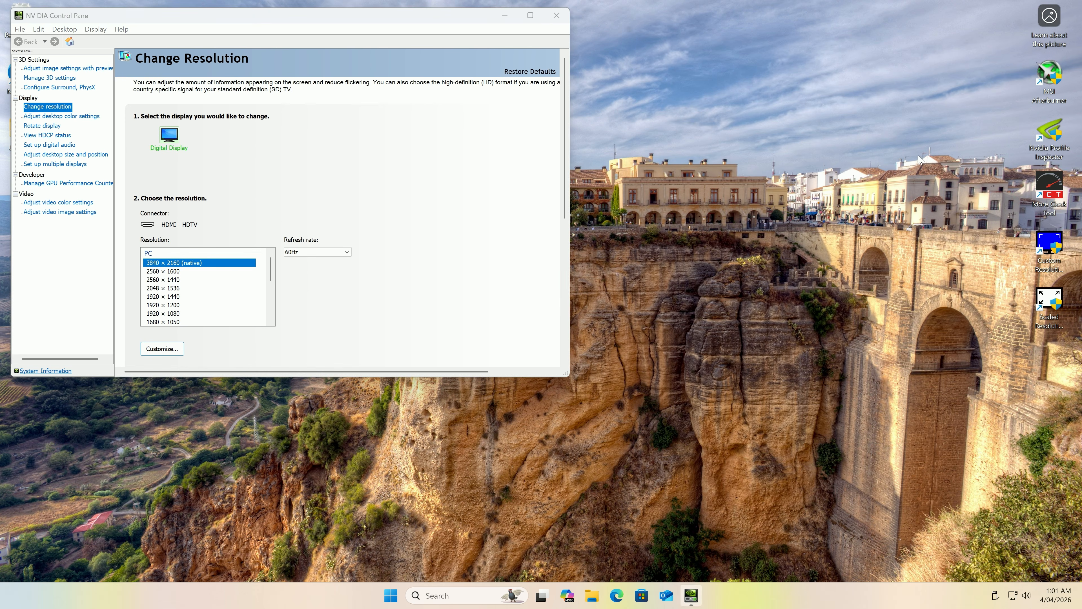
- Review NVIDIA Control Panel's video image, video color, GPU performance counter, multiple display and resolution pages
{"action": "double_click", "coordinate": [1044, 85]}
{"action": "left_click", "coordinate": [474, 390]}
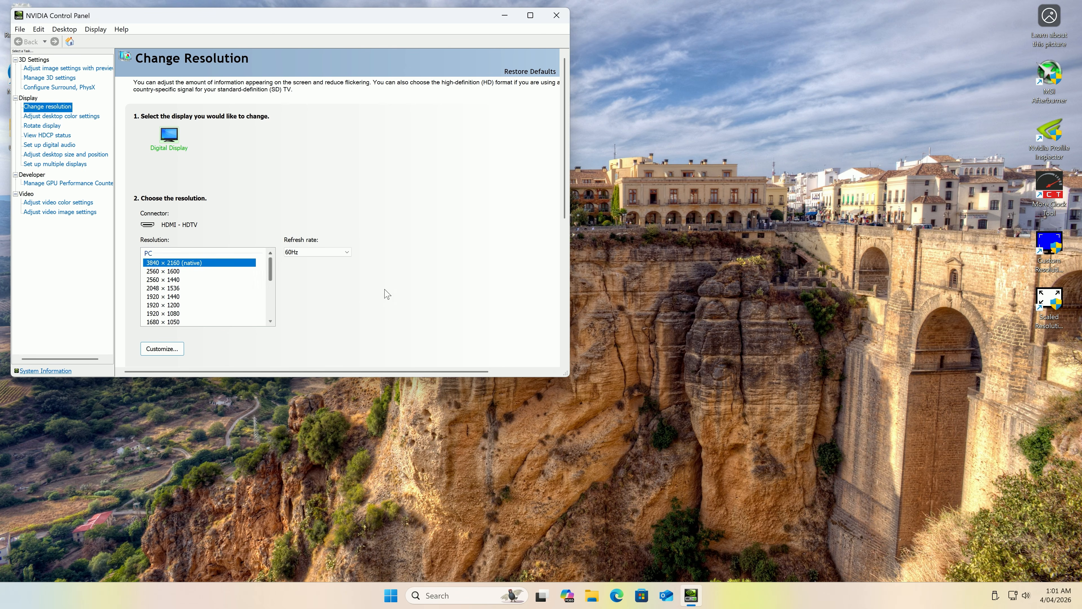
{"action": "left_click", "coordinate": [74, 213]}
{"action": "left_click", "coordinate": [74, 203]}
{"action": "left_click", "coordinate": [75, 184]}
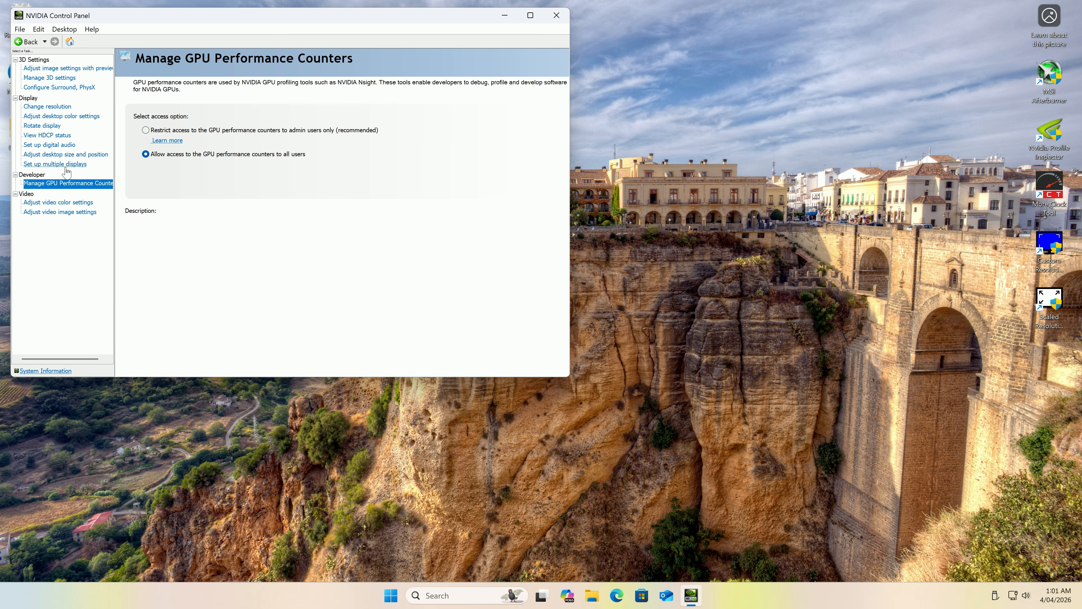
{"action": "left_click", "coordinate": [72, 165]}
{"action": "left_click", "coordinate": [53, 106]}
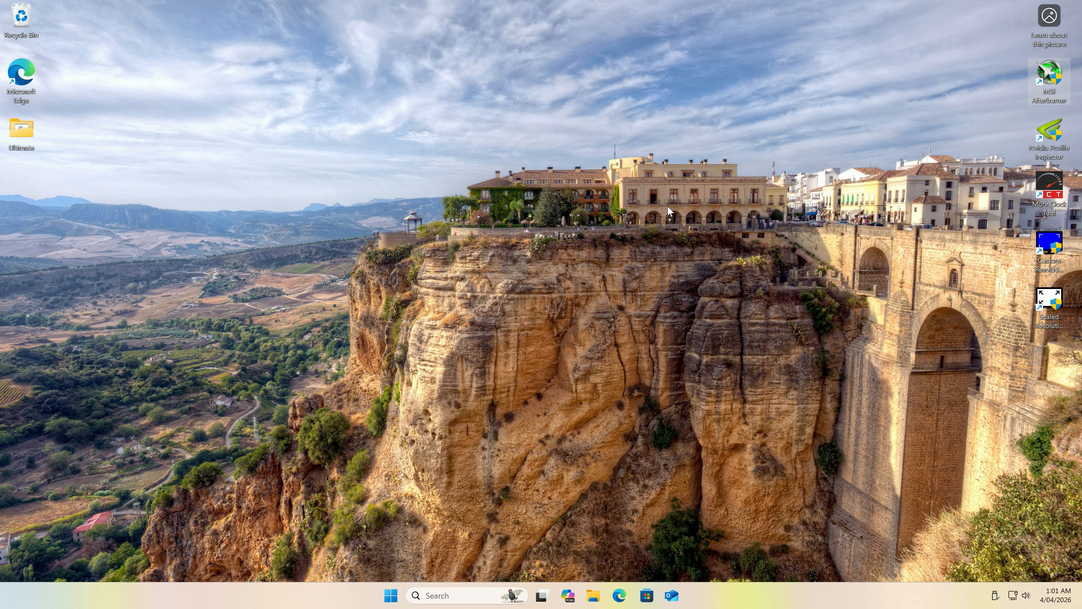
- Run the 1 Driver Clean script from the Ultimate folder's 5 Graphics subfolder and allow it administrator rights
{"action": "double_click", "coordinate": [26, 133]}
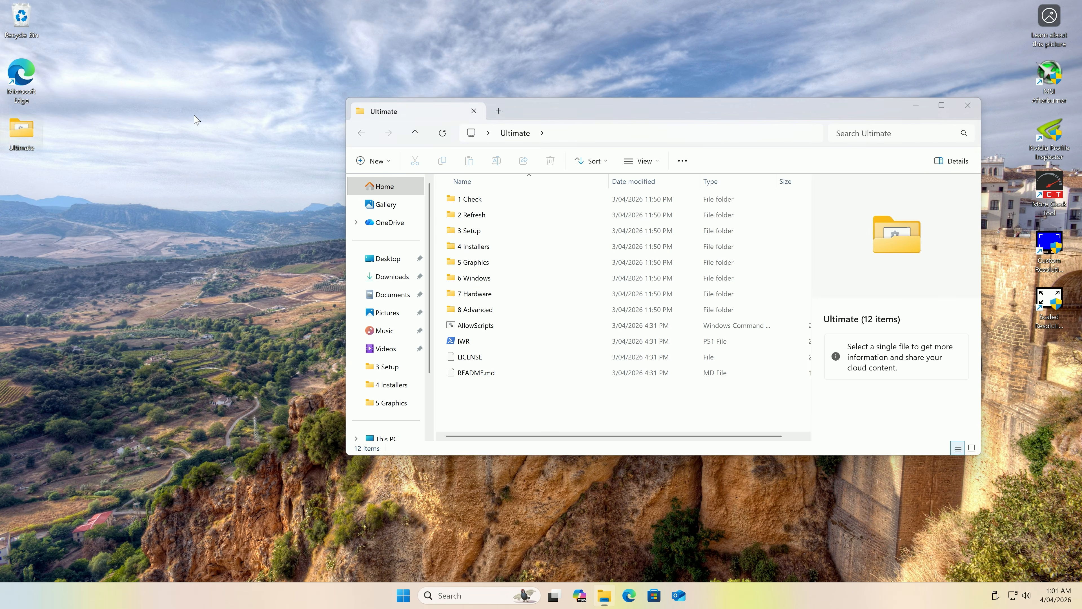
{"action": "double_click", "coordinate": [498, 264]}
{"action": "double_click", "coordinate": [500, 203]}
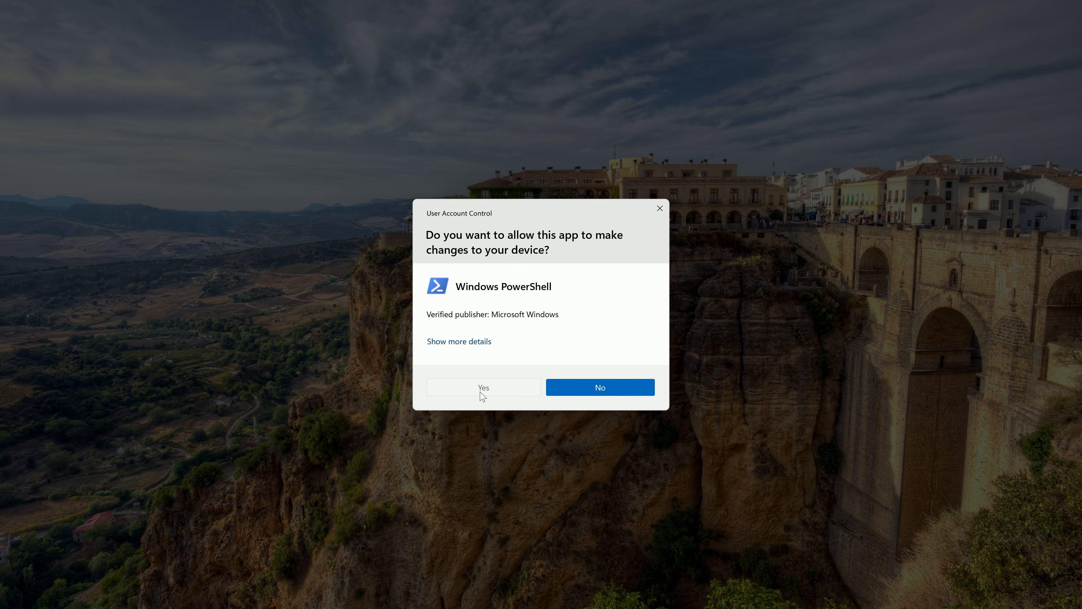
{"action": "left_click", "coordinate": [480, 390]}
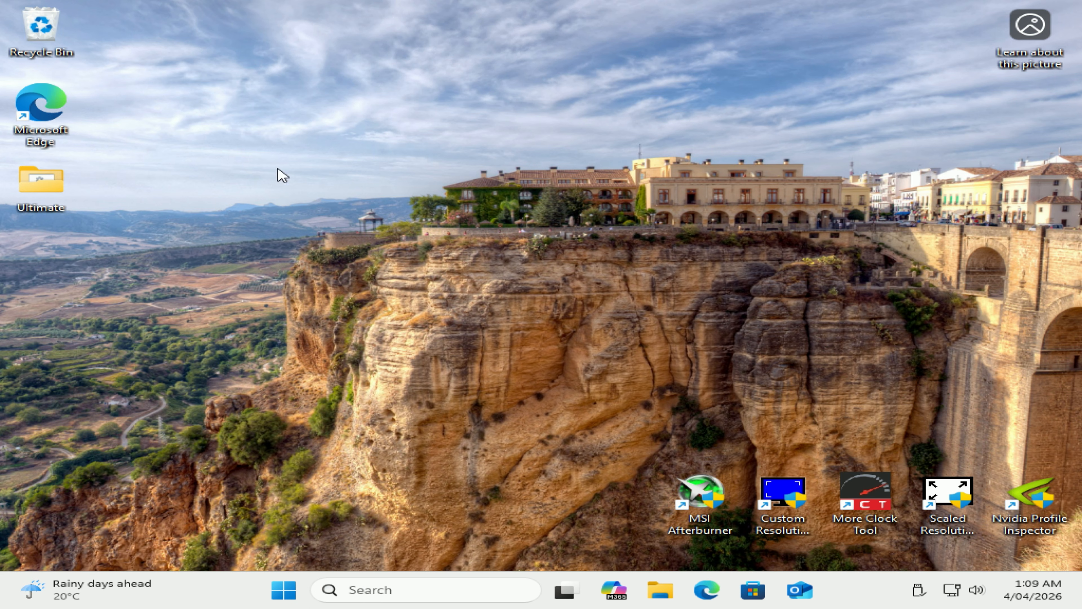
- Run the 2 Driver Install Latest script from 5 Graphics with option 2 for AMD, and close the AMD web page
{"action": "double_click", "coordinate": [27, 187]}
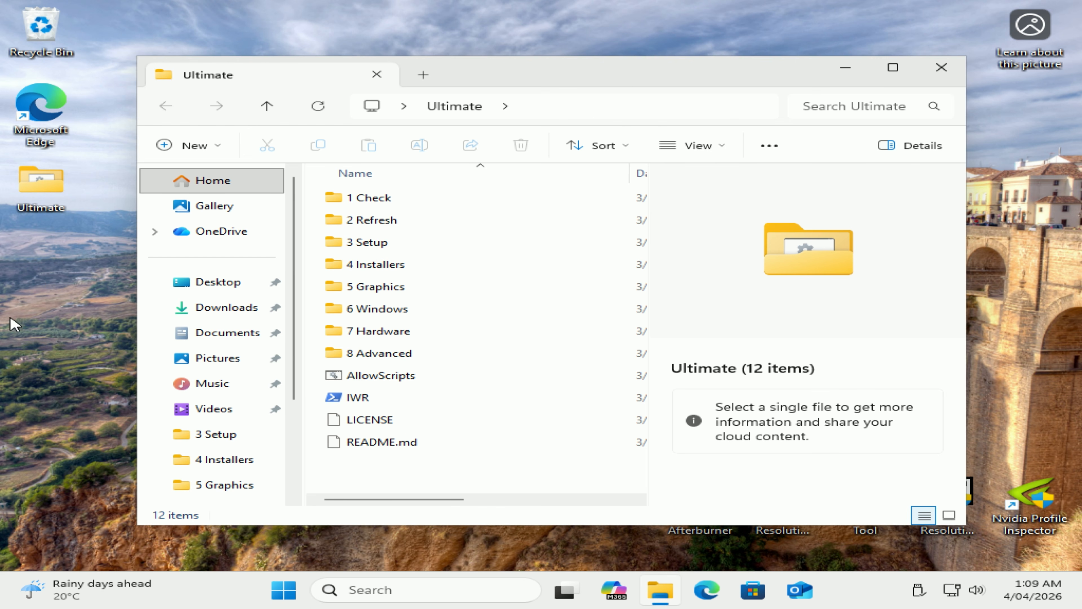
{"action": "double_click", "coordinate": [431, 287]}
{"action": "left_click", "coordinate": [473, 221]}
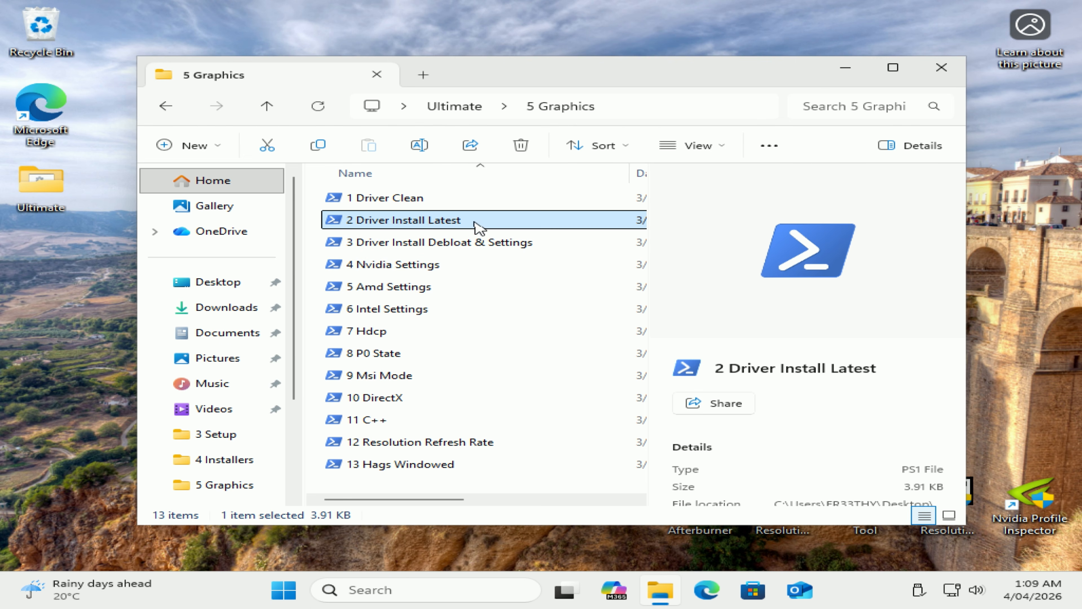
{"action": "double_click", "coordinate": [431, 225]}
{"action": "left_click", "coordinate": [453, 427]}
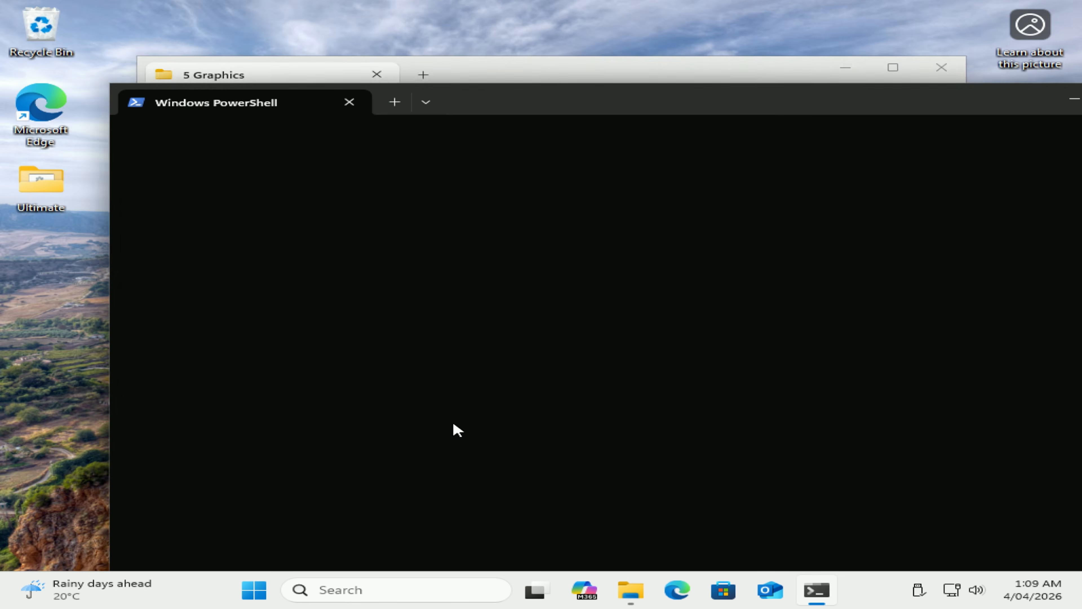
{"action": "left_click_drag", "start_coordinate": [199, 20], "coordinate": [603, 164]}
{"action": "type", "text": "2"}
{"action": "key", "text": "Return"}
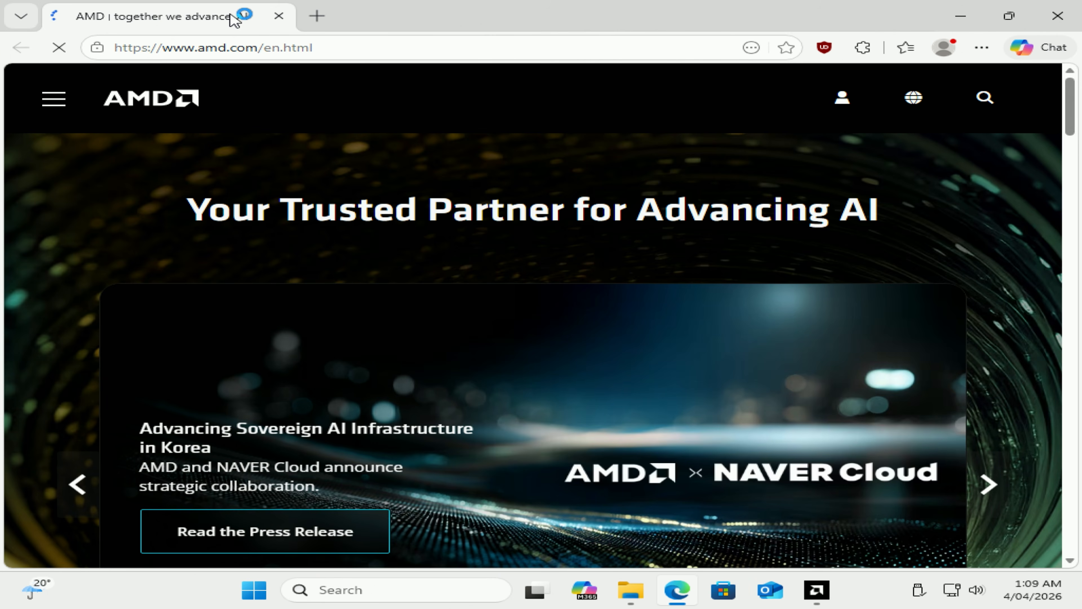
{"action": "left_click", "coordinate": [1075, 9]}
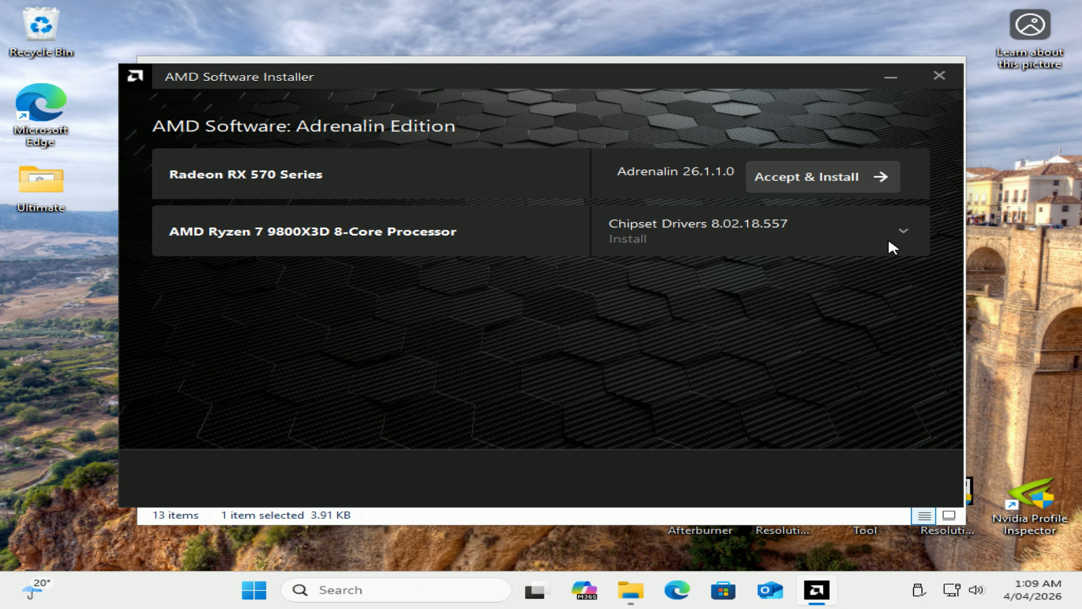
- Set Chipset Drivers 8.02.18.557 to Do Not Install and start installing Adrenalin 26.1.1.0 for the Radeon RX 570 Series
{"action": "left_click", "coordinate": [904, 232]}
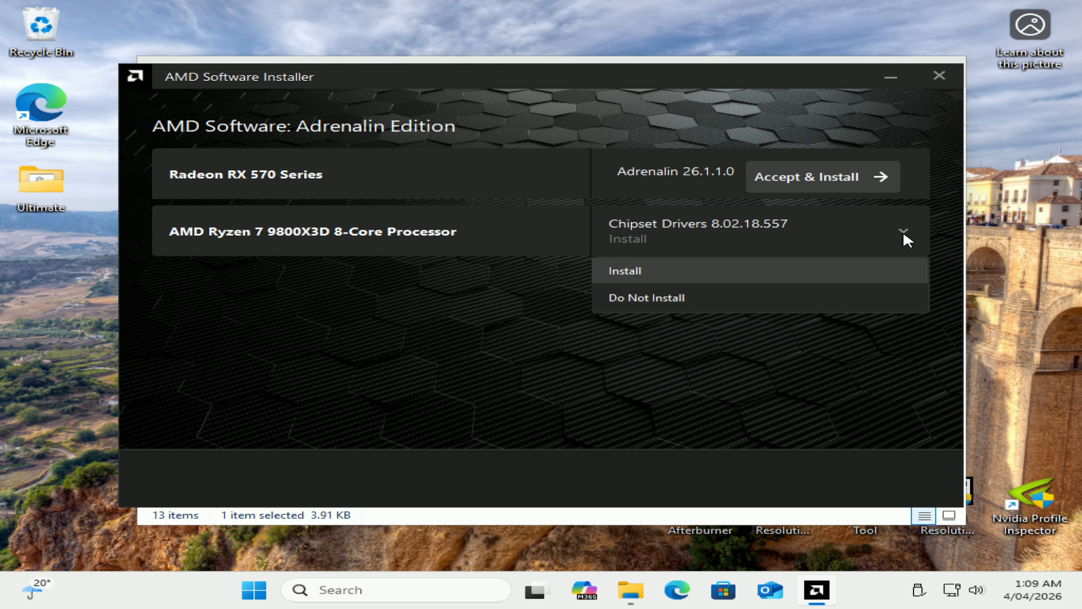
{"action": "left_click", "coordinate": [652, 300]}
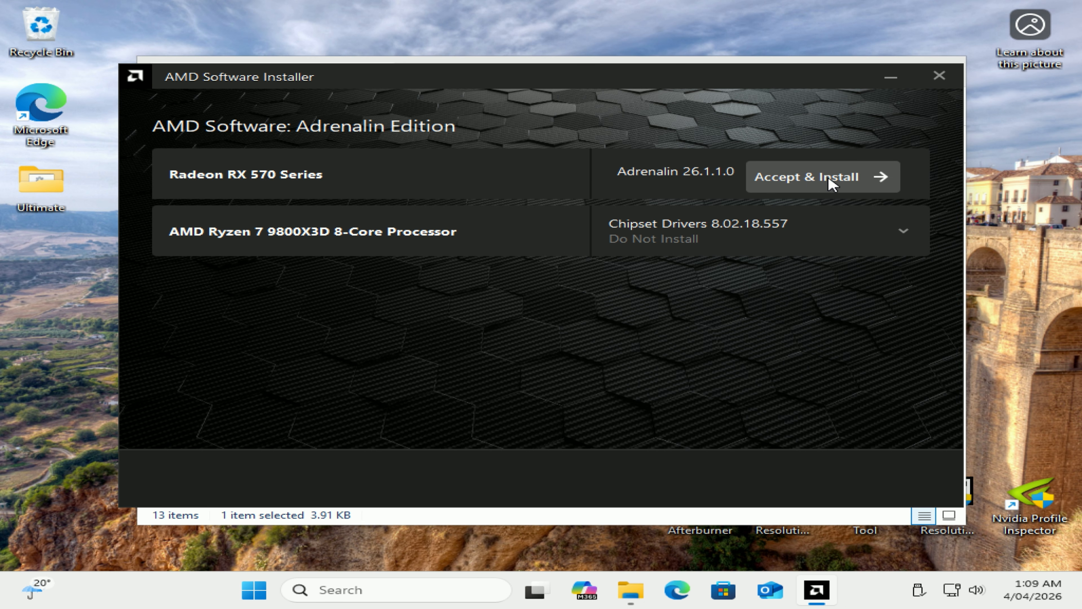
{"action": "left_click", "coordinate": [816, 185]}
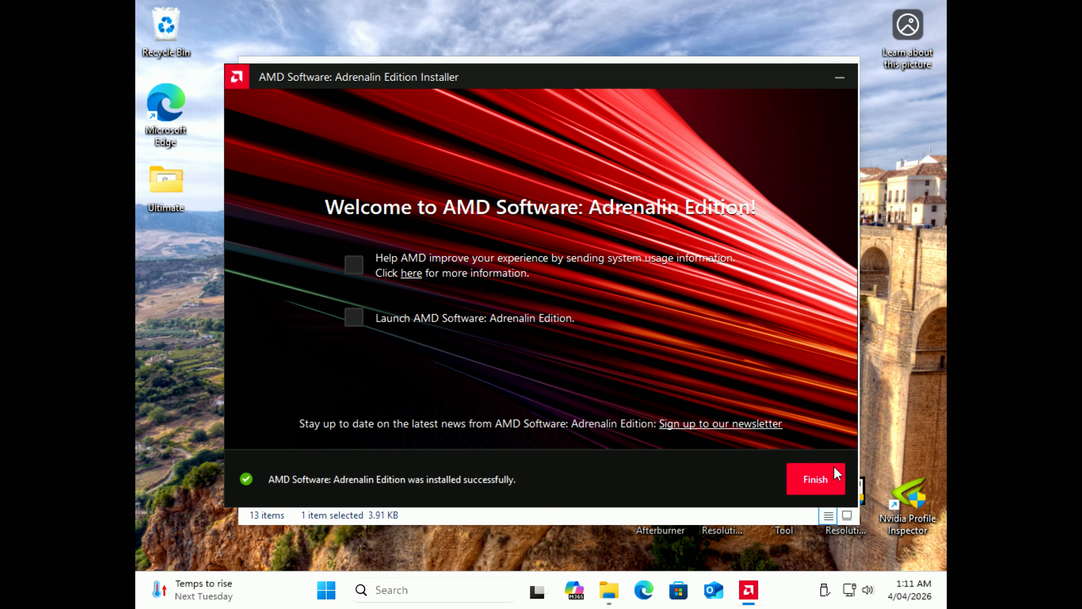
- Finish the AMD Software installer, close the 5 Graphics folder and restart Windows
{"action": "left_click", "coordinate": [816, 479]}
{"action": "left_click", "coordinate": [842, 67]}
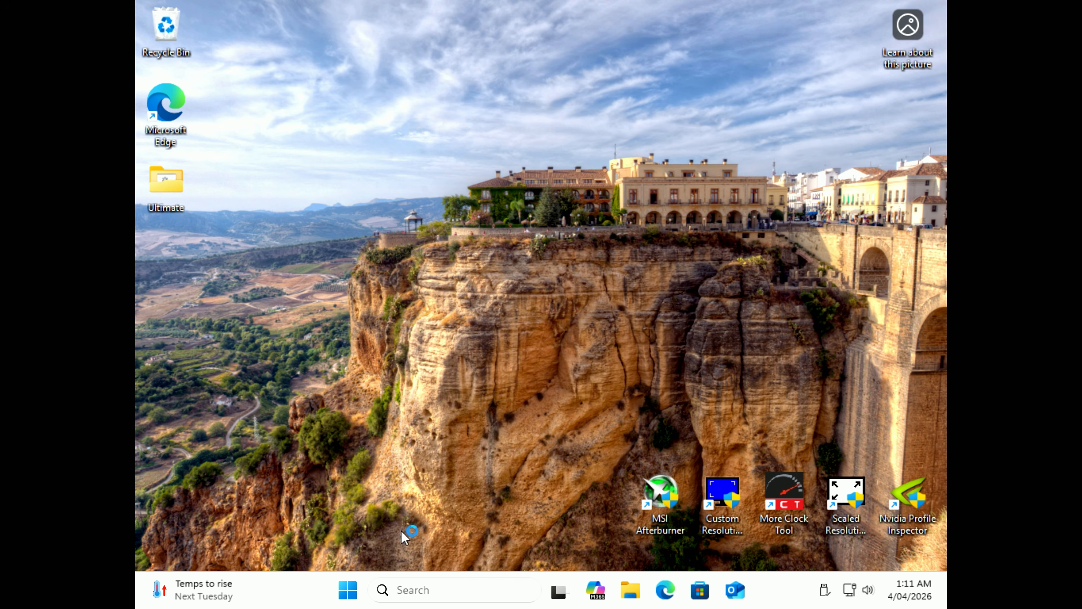
{"action": "right_click", "coordinate": [349, 589]}
{"action": "mouse_move", "coordinate": [388, 533]}
{"action": "left_click", "coordinate": [474, 576]}
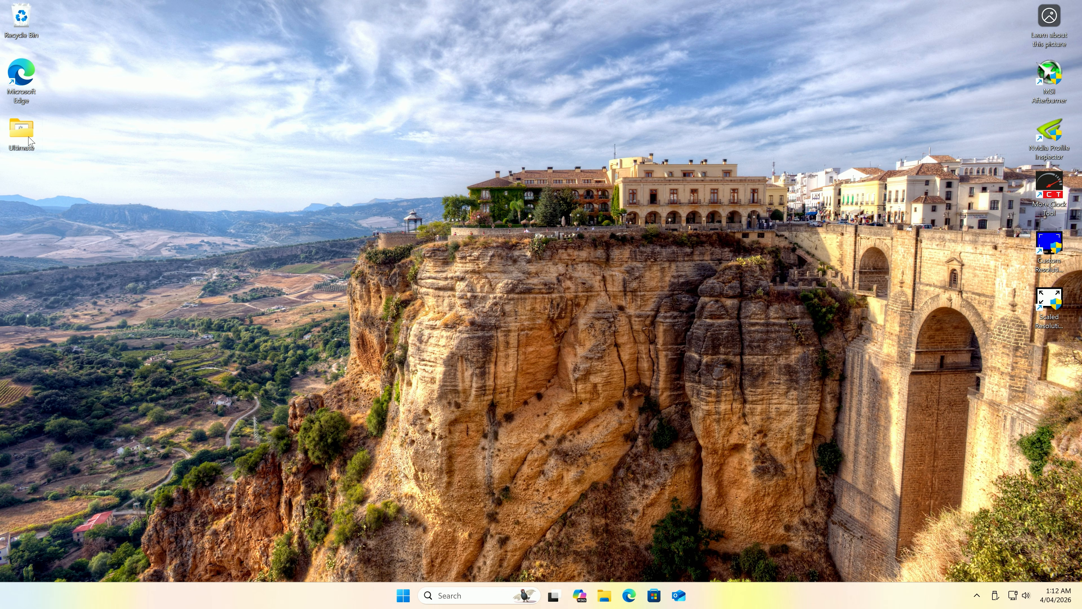
- Run the 5 Amd Settings script from the Ultimate folder's 5 Graphics subfolder
{"action": "double_click", "coordinate": [29, 138]}
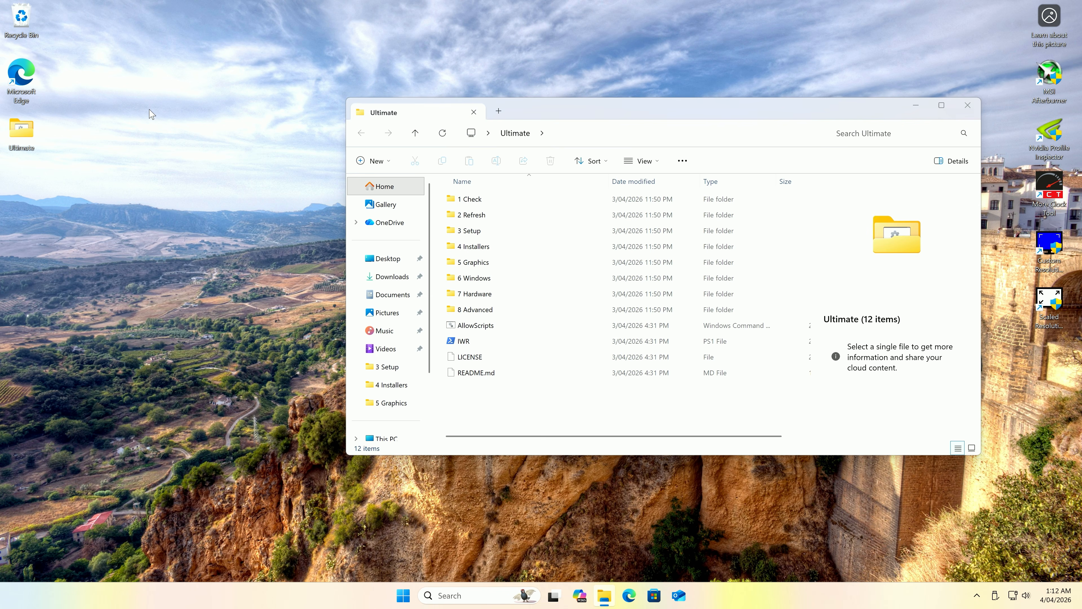
{"action": "double_click", "coordinate": [489, 264]}
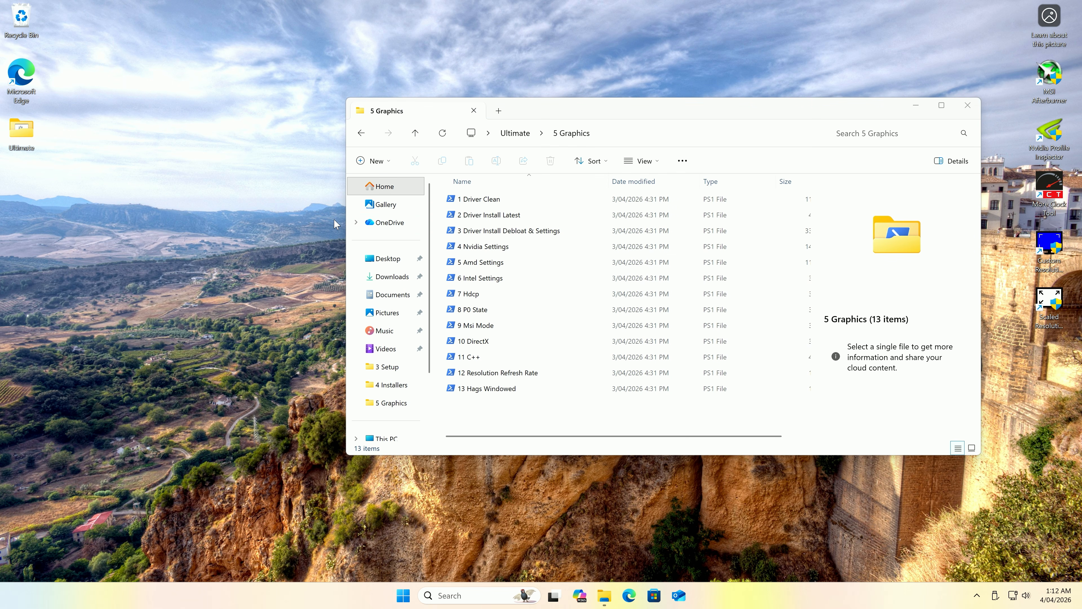
{"action": "double_click", "coordinate": [495, 263]}
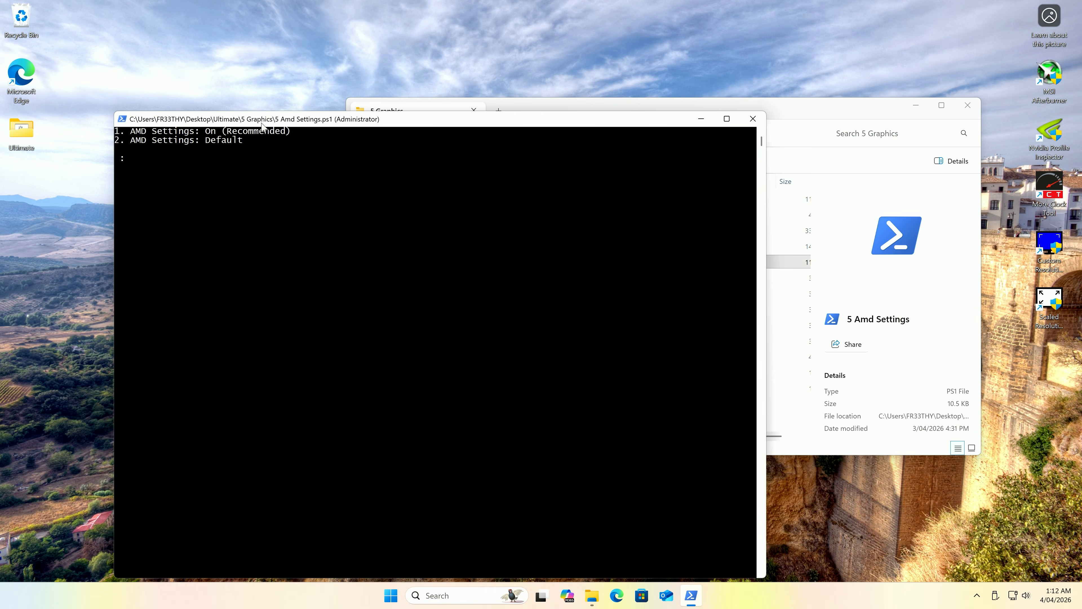
{"action": "left_click_drag", "start_coordinate": [266, 125], "coordinate": [534, 141]}
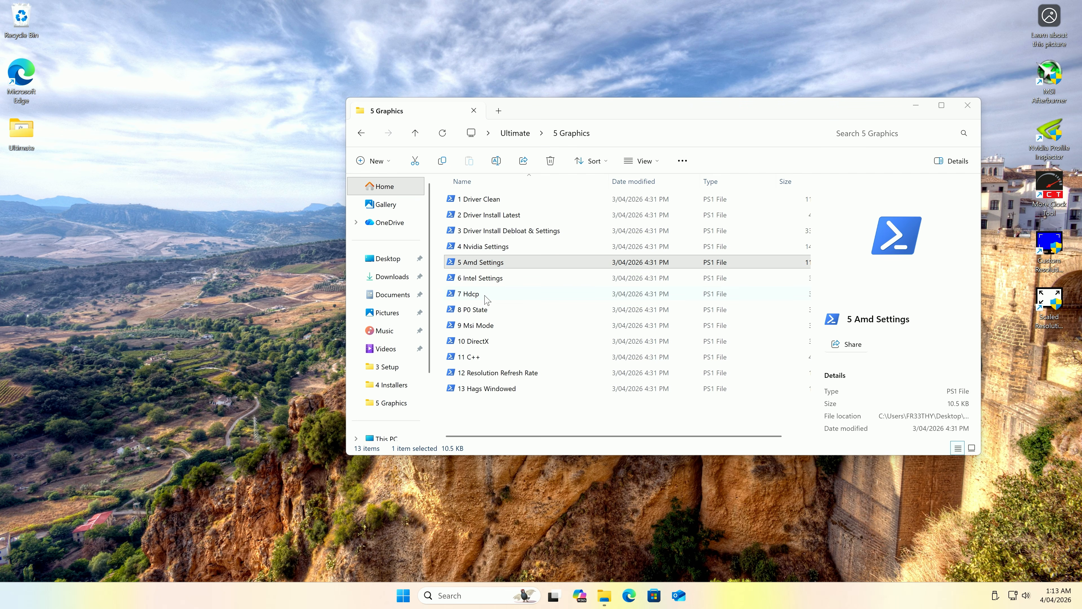
- Run the 9 Msi Mode script as administrator with option 1, Msi Mode: On (Recommended), and restart Windows
{"action": "left_click", "coordinate": [486, 296]}
{"action": "left_click", "coordinate": [484, 310]}
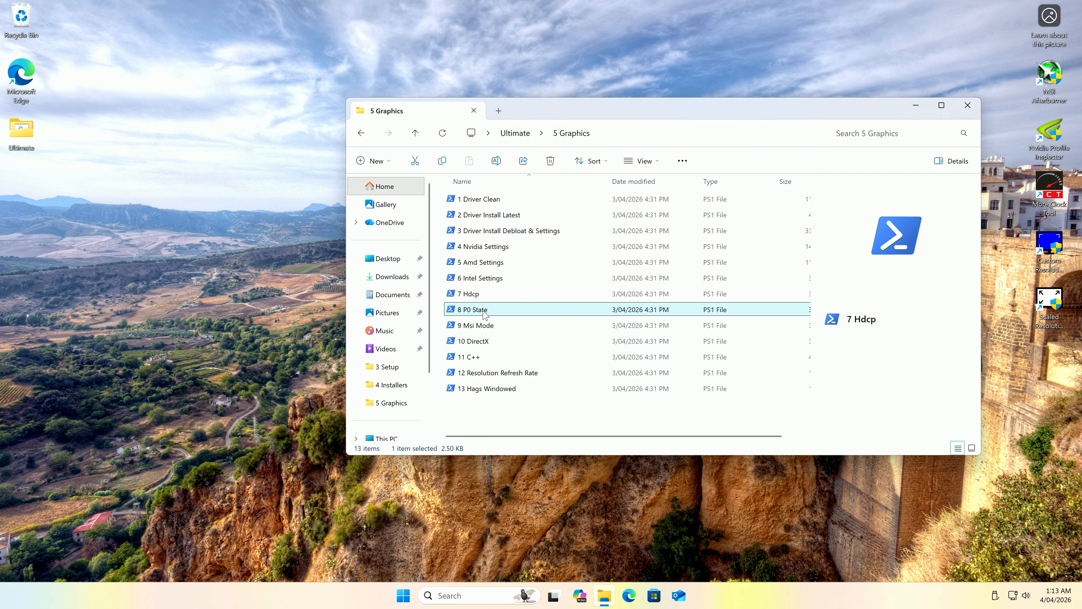
{"action": "left_click", "coordinate": [495, 328]}
{"action": "double_click", "coordinate": [493, 327]}
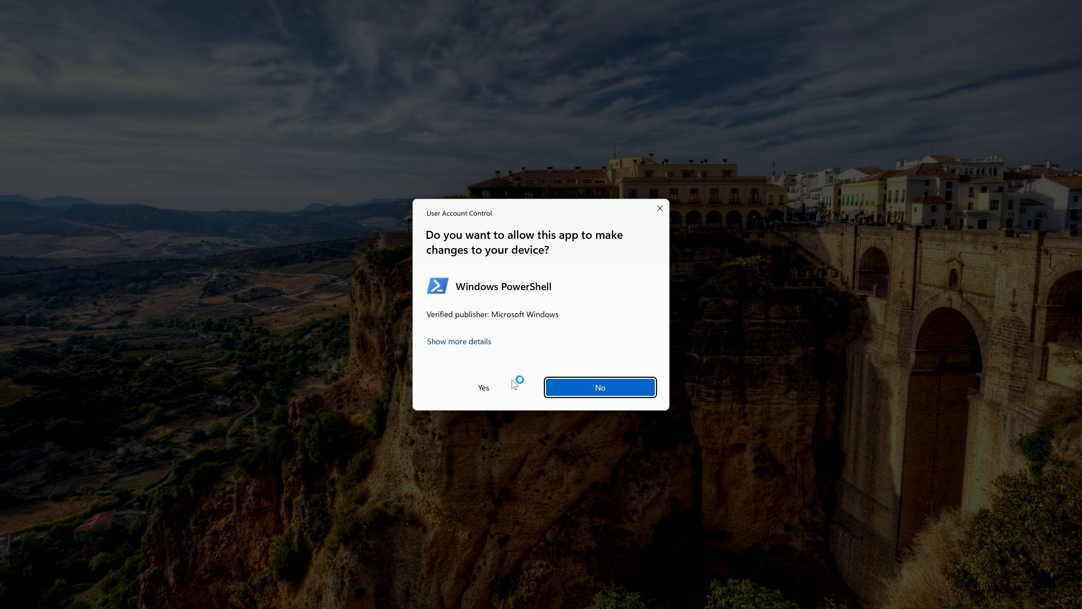
{"action": "left_click", "coordinate": [494, 386]}
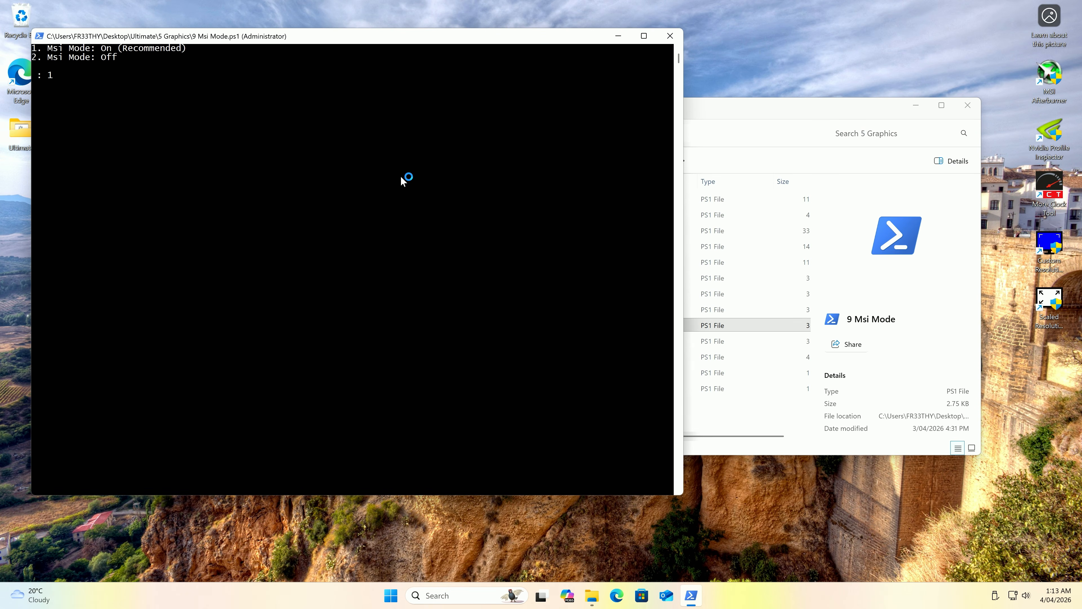
{"action": "type", "text": "1"}
{"action": "key", "text": "Return"}
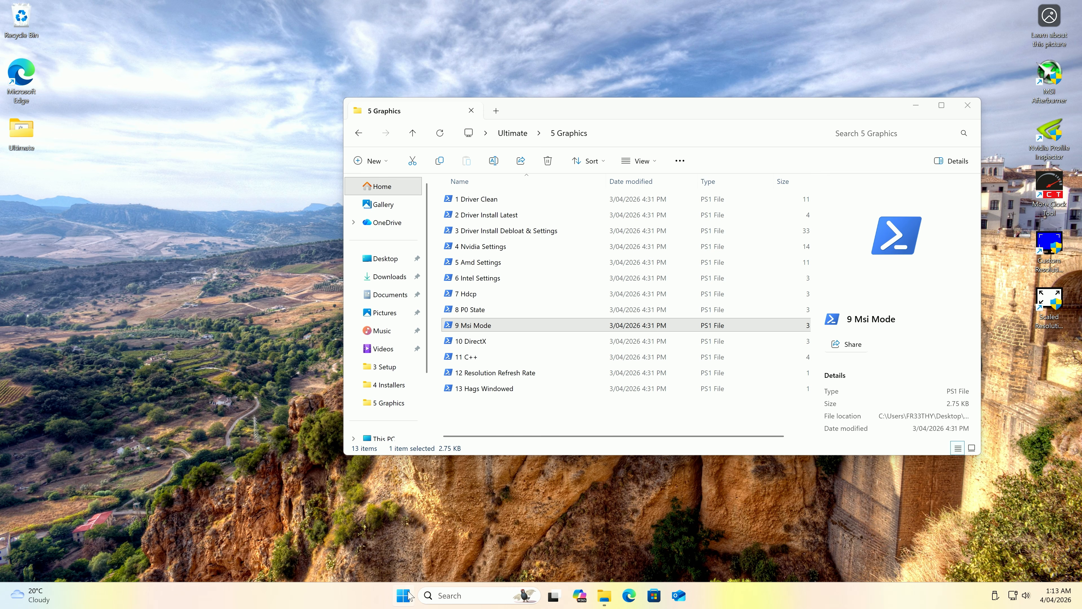
{"action": "right_click", "coordinate": [403, 598]}
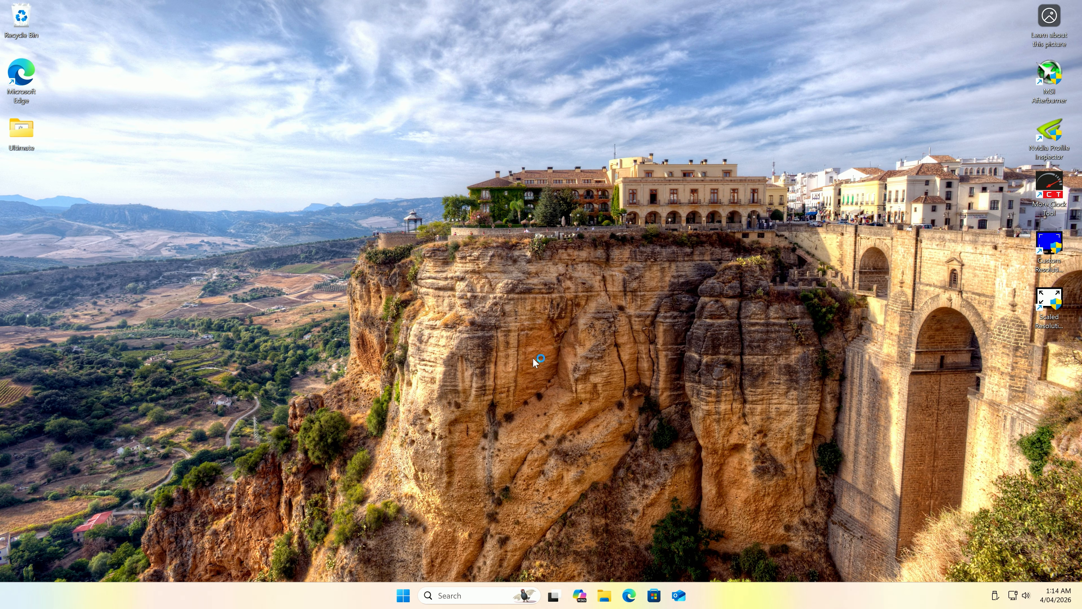
- Check the desktop's context options and the full list of recently added programs for AMD software entries
{"action": "right_click", "coordinate": [651, 332]}
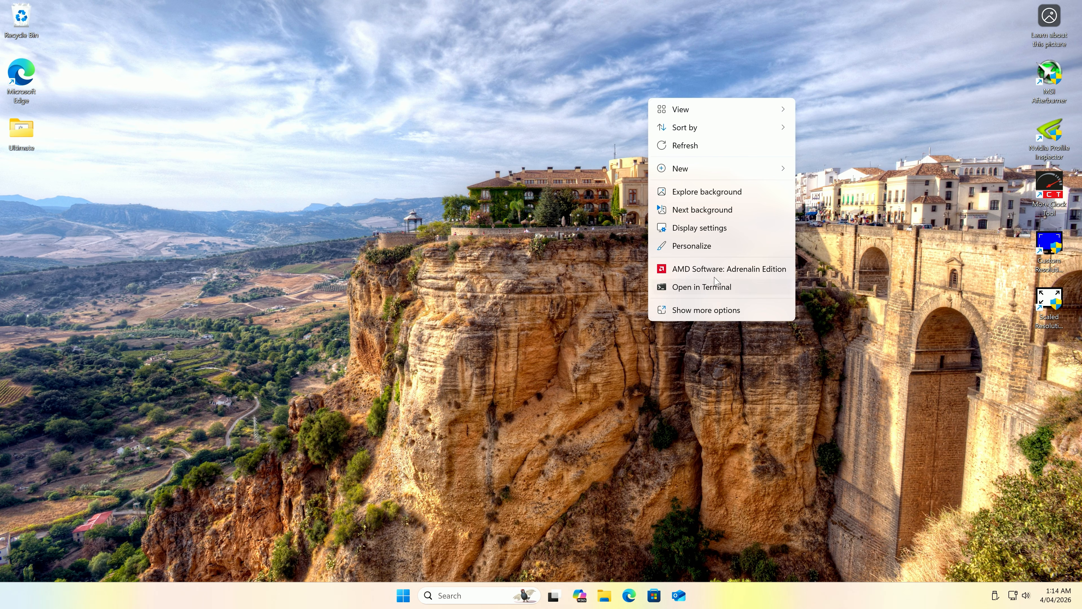
{"action": "left_click", "coordinate": [511, 406]}
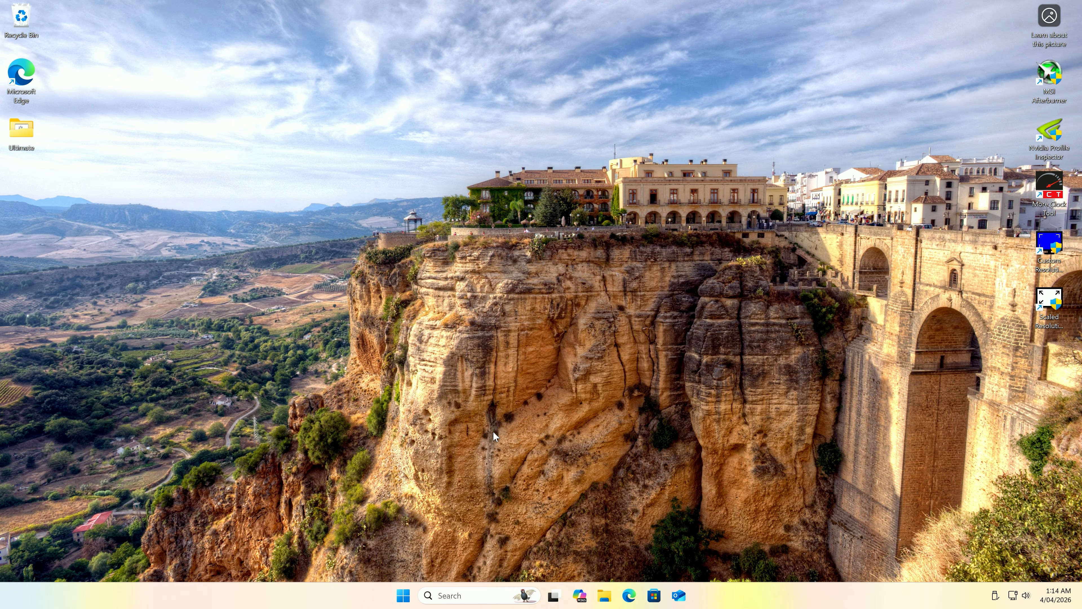
{"action": "left_click", "coordinate": [405, 594]}
{"action": "left_click", "coordinate": [719, 280]}
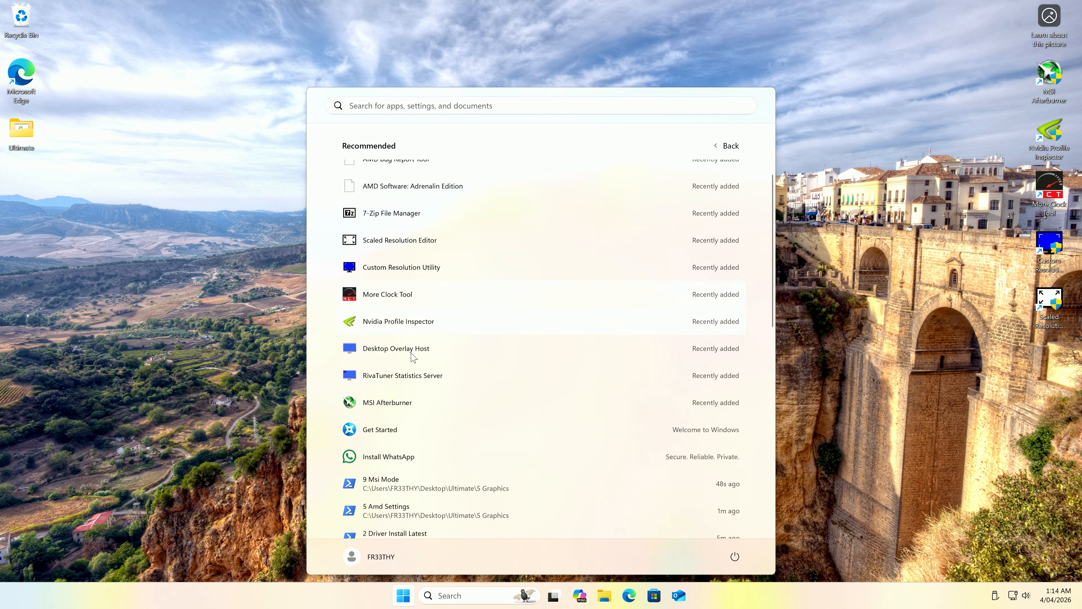
{"action": "left_click", "coordinate": [221, 188]}
{"action": "left_click", "coordinate": [403, 595]}
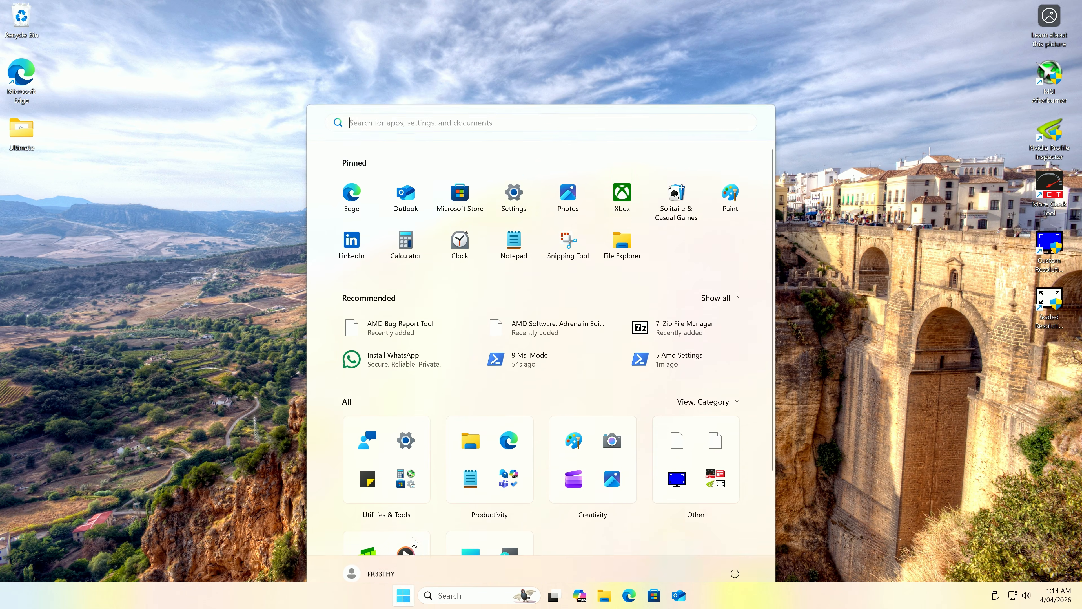
{"action": "left_click", "coordinate": [858, 330]}
- Open AMD Software: Adrenalin Edition and review the GPU, fan, VRAM and power tuning settings under Performance
{"action": "right_click", "coordinate": [849, 367]}
{"action": "left_click", "coordinate": [811, 308]}
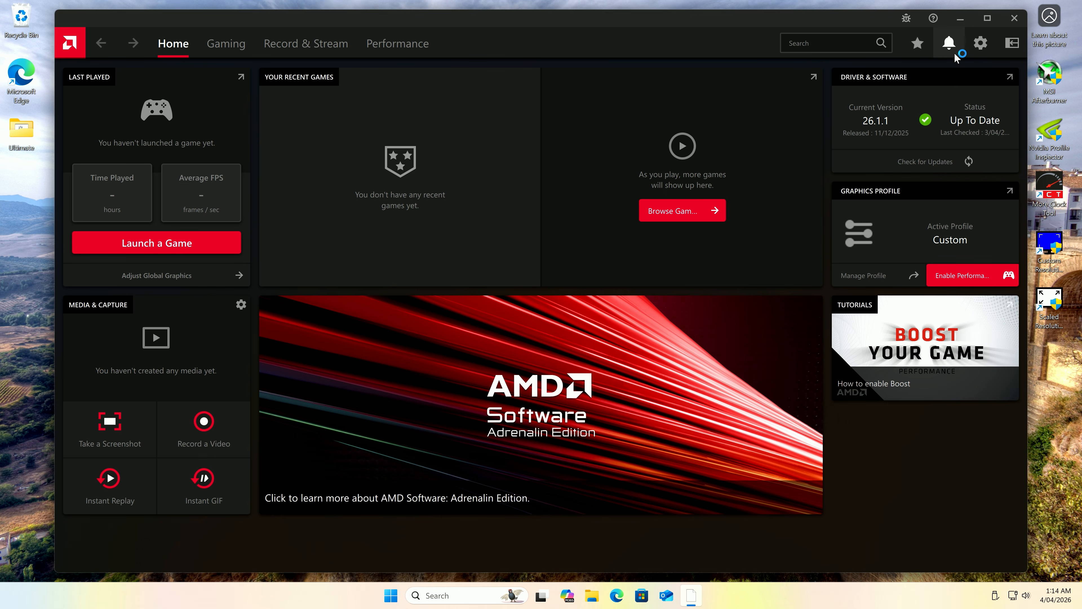
{"action": "left_click", "coordinate": [949, 42]}
{"action": "left_click", "coordinate": [397, 44]}
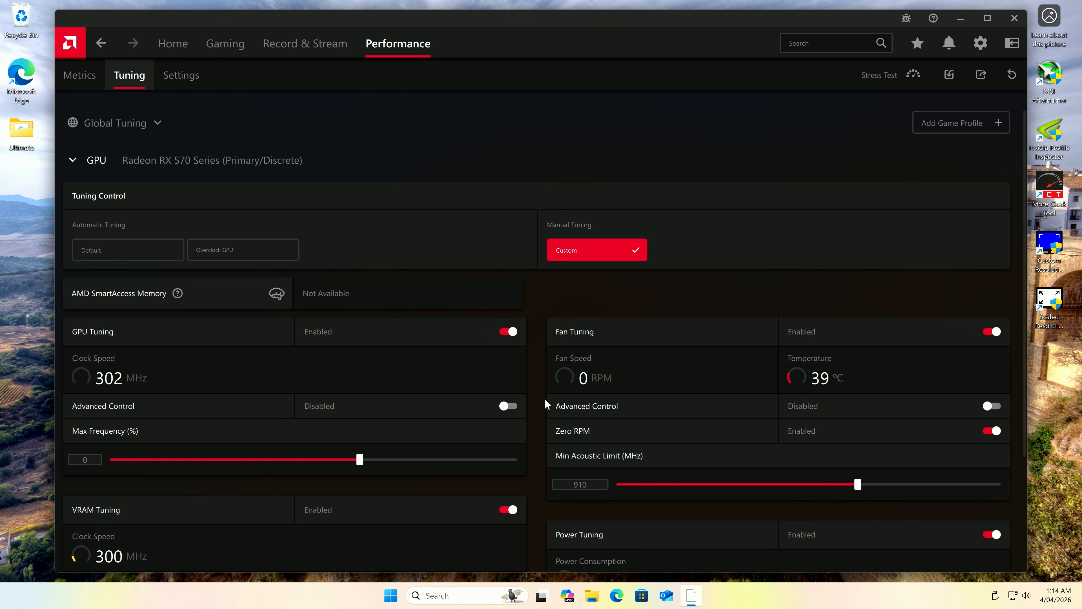
{"action": "scroll", "coordinate": [549, 404], "scroll_direction": "down", "scroll_amount": 3}
{"action": "scroll", "coordinate": [554, 424], "scroll_direction": "up", "scroll_amount": 3}
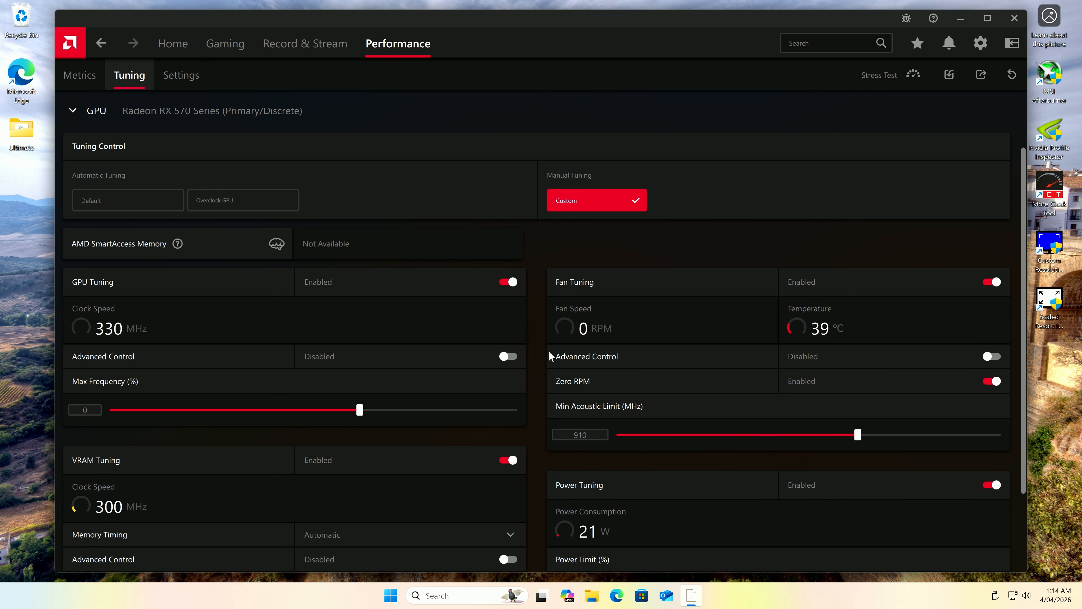
- Review the Record & Stream page, the Gaming display options, and the global graphics options including the Advanced section
{"action": "left_click", "coordinate": [305, 43]}
{"action": "left_click", "coordinate": [241, 42]}
{"action": "left_click", "coordinate": [188, 77]}
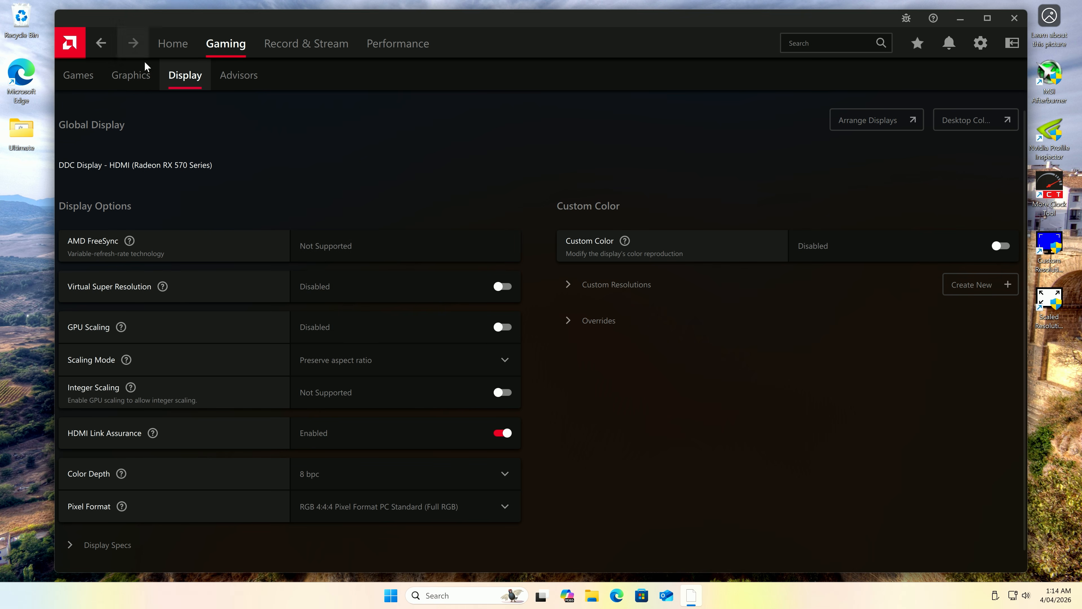
{"action": "left_click", "coordinate": [137, 75]}
{"action": "scroll", "coordinate": [563, 425], "scroll_direction": "down", "scroll_amount": 2}
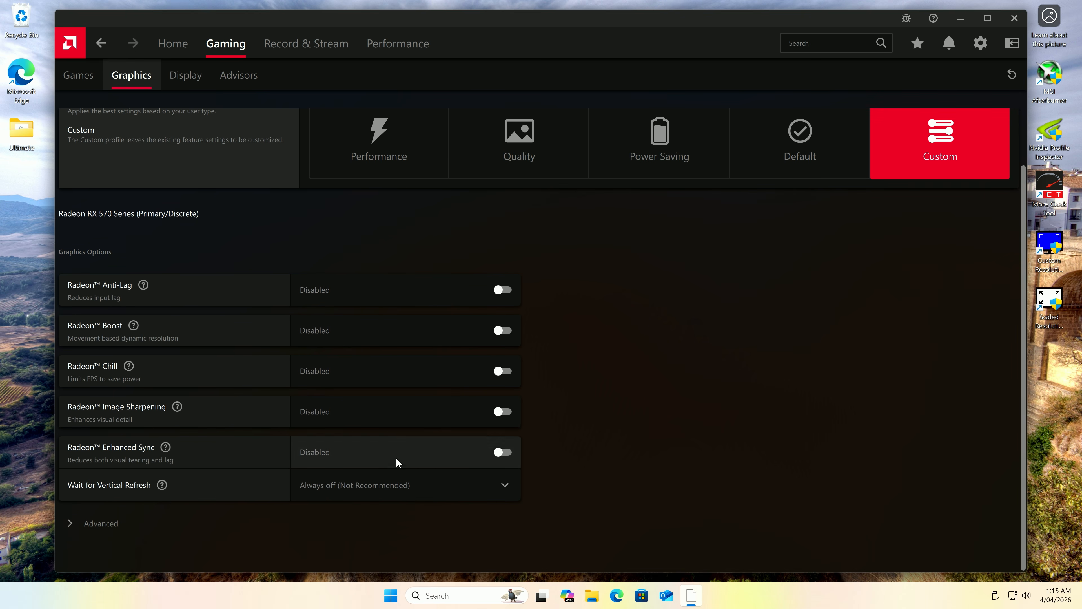
{"action": "left_click", "coordinate": [101, 523]}
{"action": "scroll", "coordinate": [499, 415], "scroll_direction": "down", "scroll_amount": 7}
- Check the Home overview, then examine the software's System, Audio & Video, Hotkeys and Preferences settings
{"action": "left_click", "coordinate": [173, 44]}
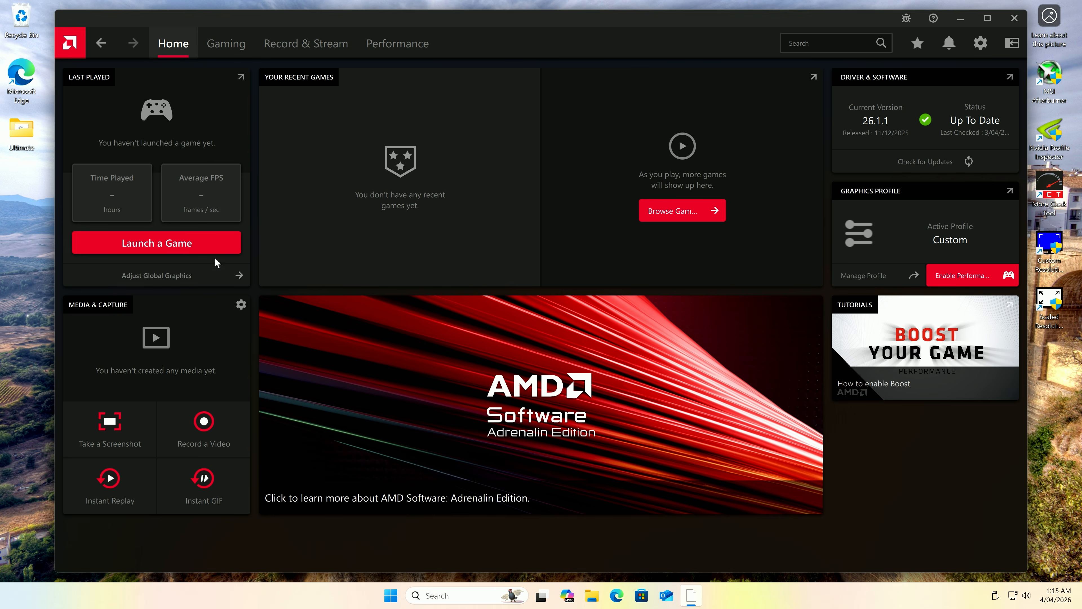
{"action": "left_click", "coordinate": [981, 43]}
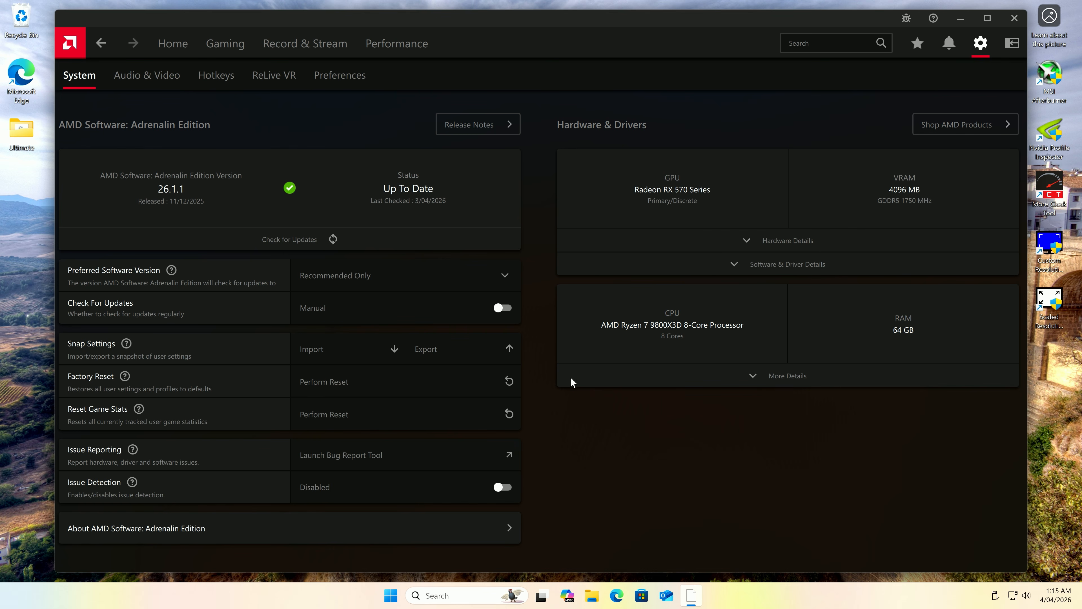
{"action": "left_click", "coordinate": [145, 75]}
{"action": "left_click", "coordinate": [226, 78]}
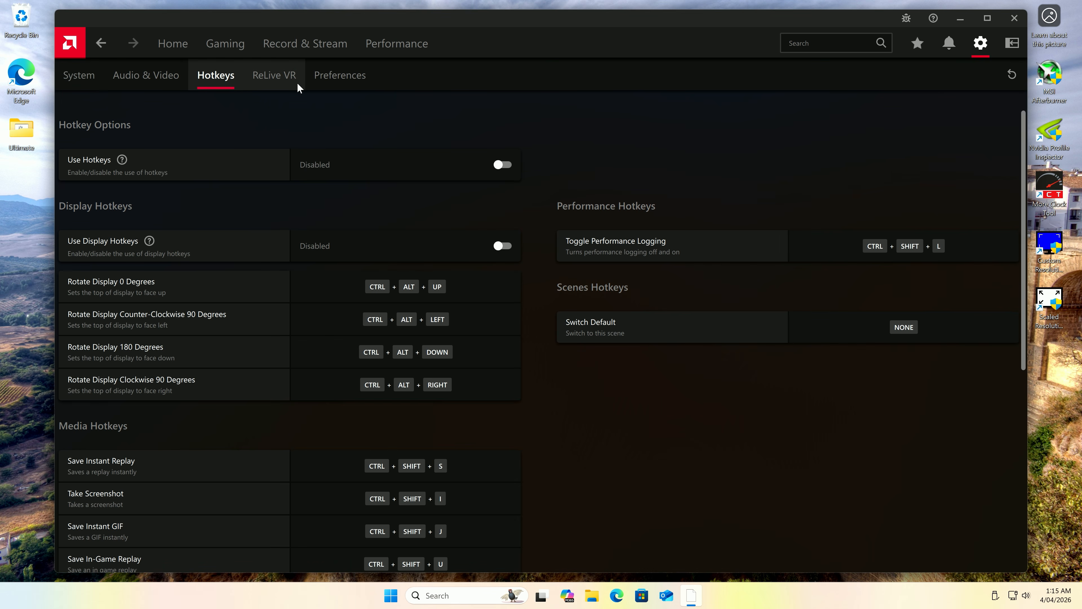
{"action": "left_click", "coordinate": [340, 75]}
{"action": "scroll", "coordinate": [454, 398], "scroll_direction": "down", "scroll_amount": 2}
{"action": "scroll", "coordinate": [454, 399], "scroll_direction": "up", "scroll_amount": 2}
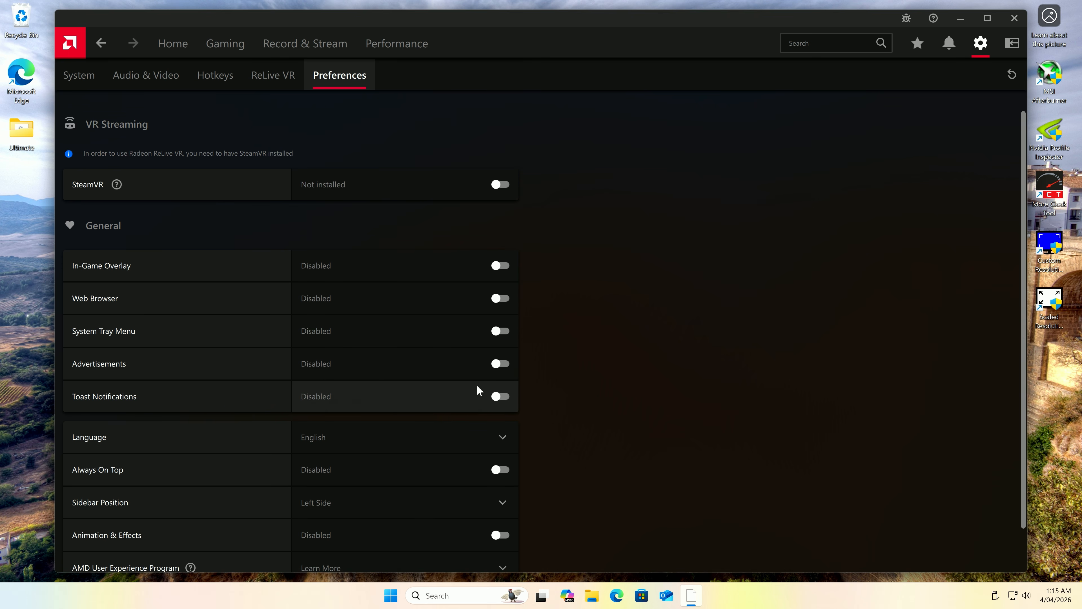
- Expand the Overrides and Custom Resolutions sections of the Gaming display settings to inspect HDCP Support and any custom resolutions
{"action": "left_click", "coordinate": [239, 44]}
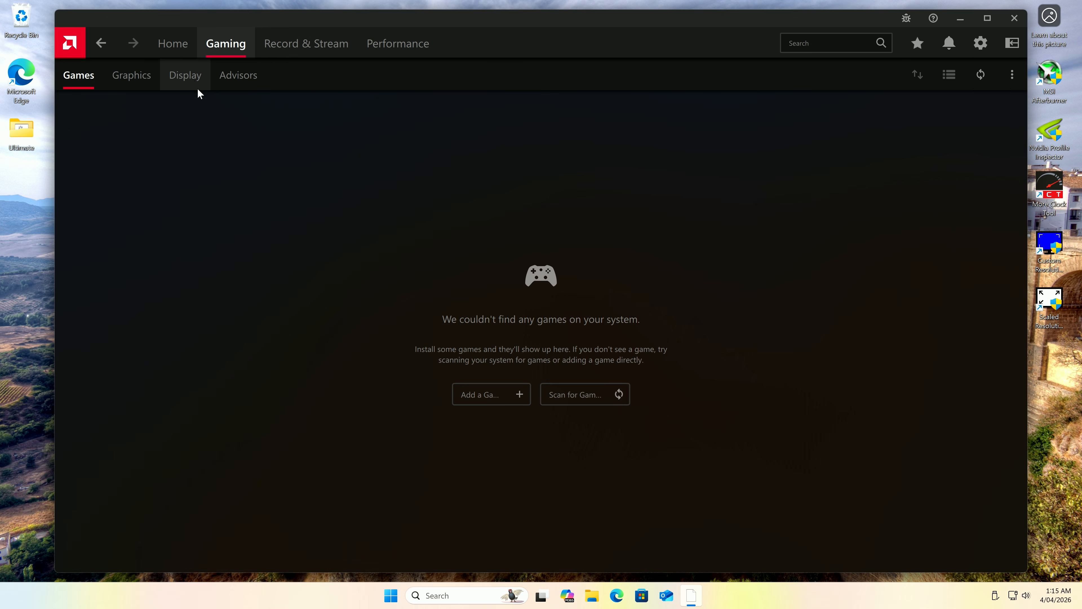
{"action": "left_click", "coordinate": [194, 79]}
{"action": "left_click", "coordinate": [608, 319]}
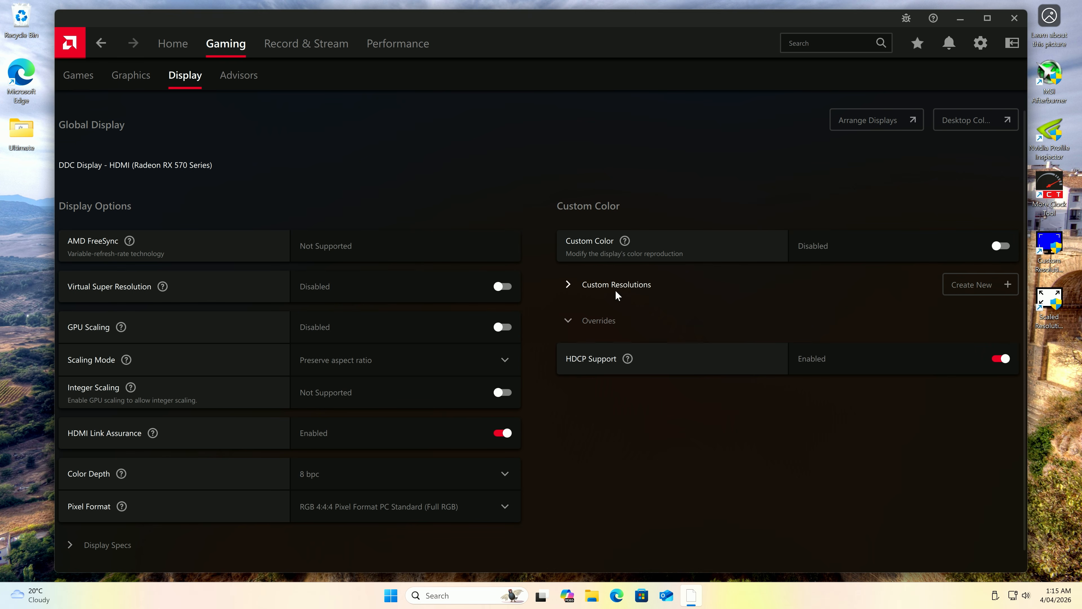
{"action": "left_click", "coordinate": [616, 289]}
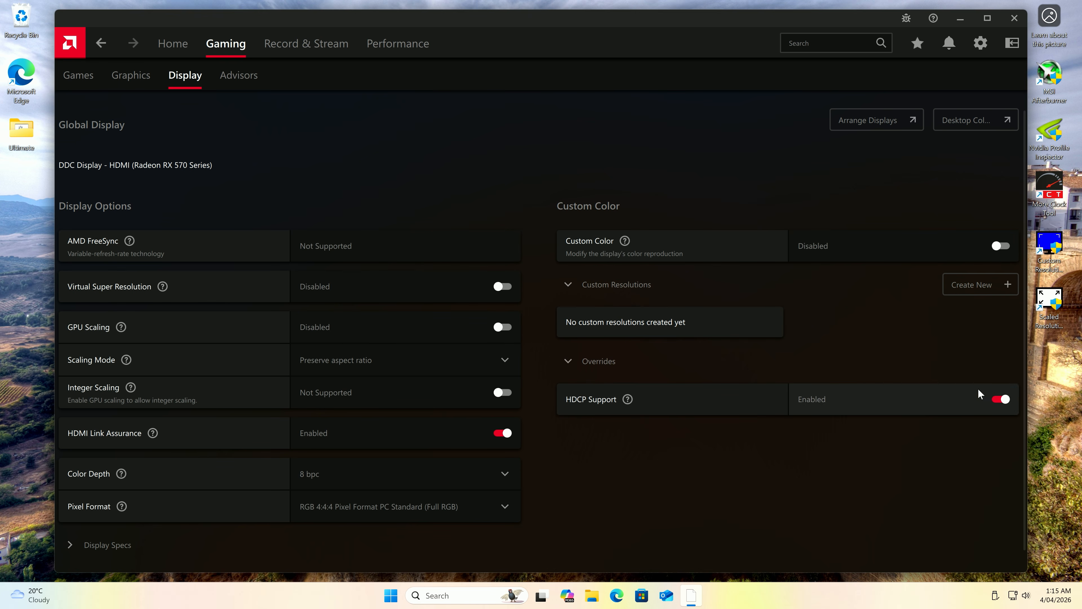
- Disable HDCP Support and HDMI Link Assurance, and enable Custom Color with a color temperature of 7200
{"action": "left_click", "coordinate": [1000, 400]}
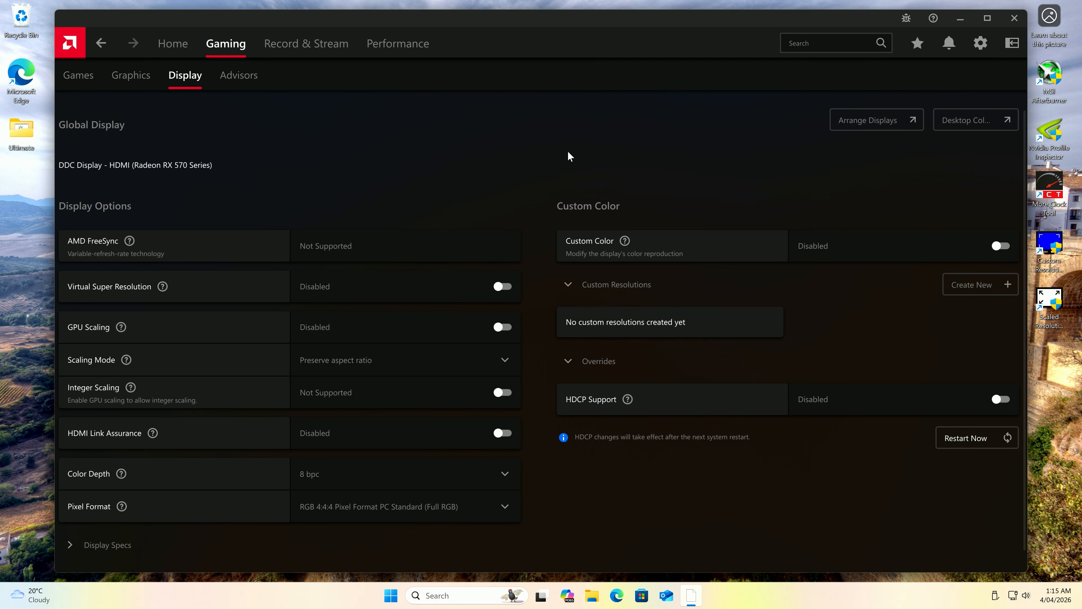
{"action": "left_click", "coordinate": [1000, 246]}
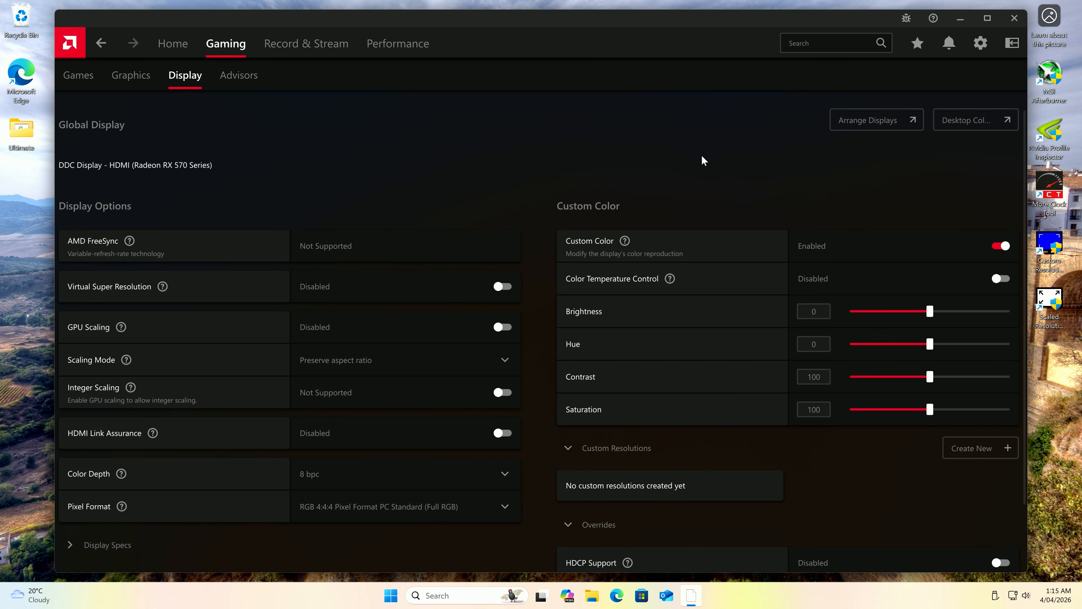
{"action": "left_click_drag", "start_coordinate": [918, 313], "coordinate": [934, 313]}
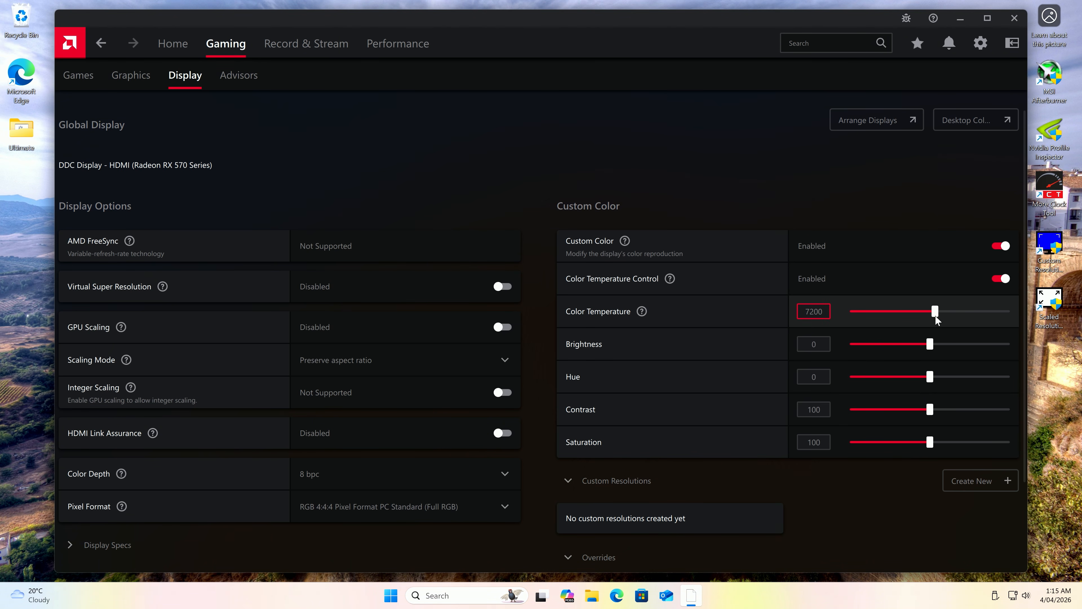
{"action": "left_click_drag", "start_coordinate": [929, 319], "coordinate": [921, 318]}
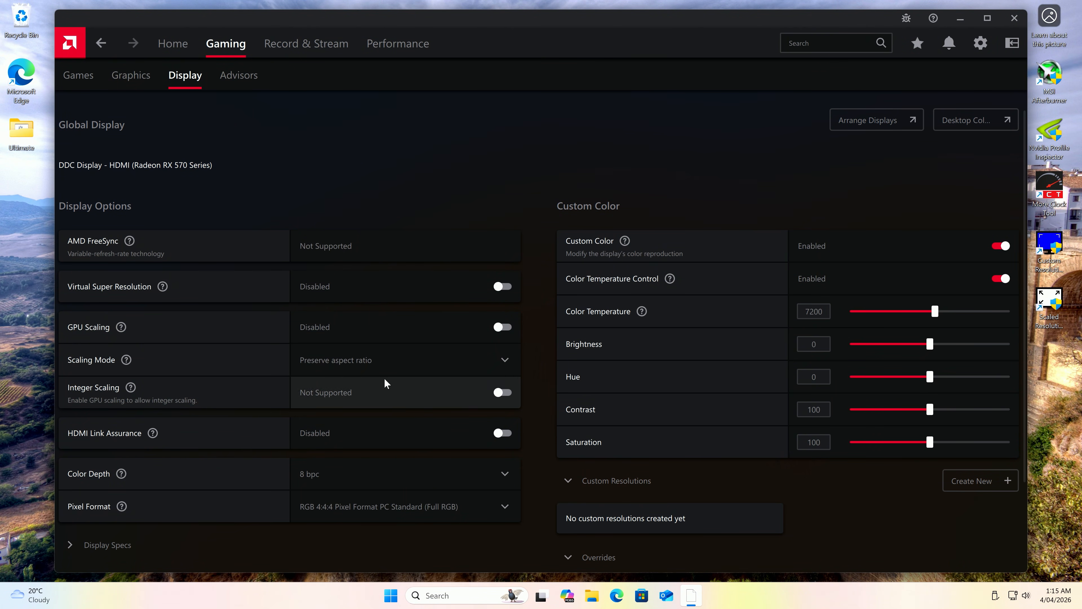
{"action": "scroll", "coordinate": [447, 264], "scroll_direction": "down", "scroll_amount": 3}
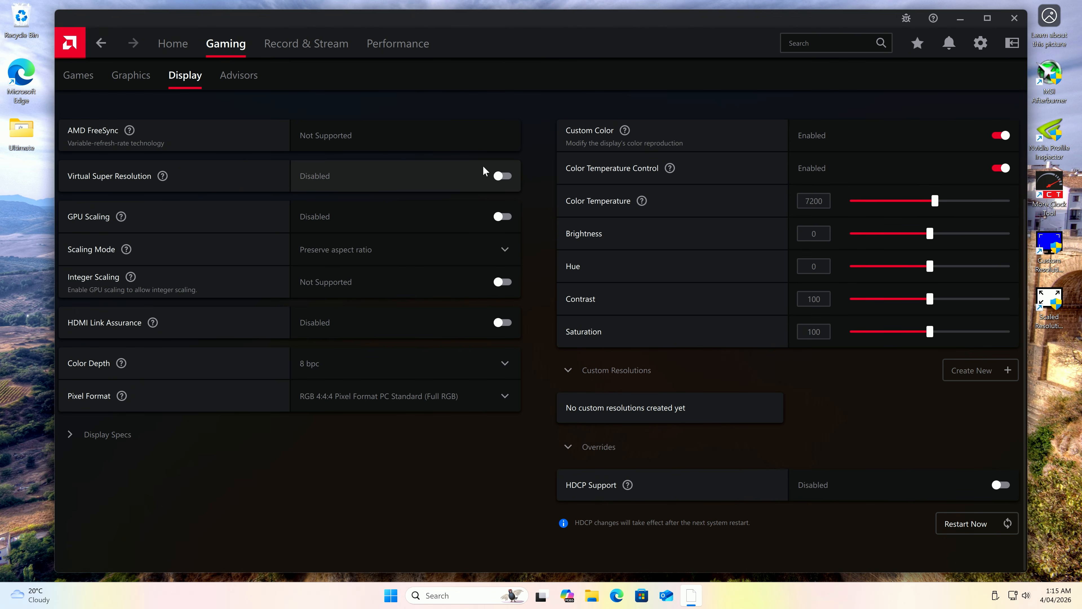
{"action": "scroll", "coordinate": [483, 165], "scroll_direction": "up", "scroll_amount": 2}
- Examine the GPU, VRAM, fan and power settings on the performance tuning page, and close the AMD software
{"action": "left_click", "coordinate": [107, 514]}
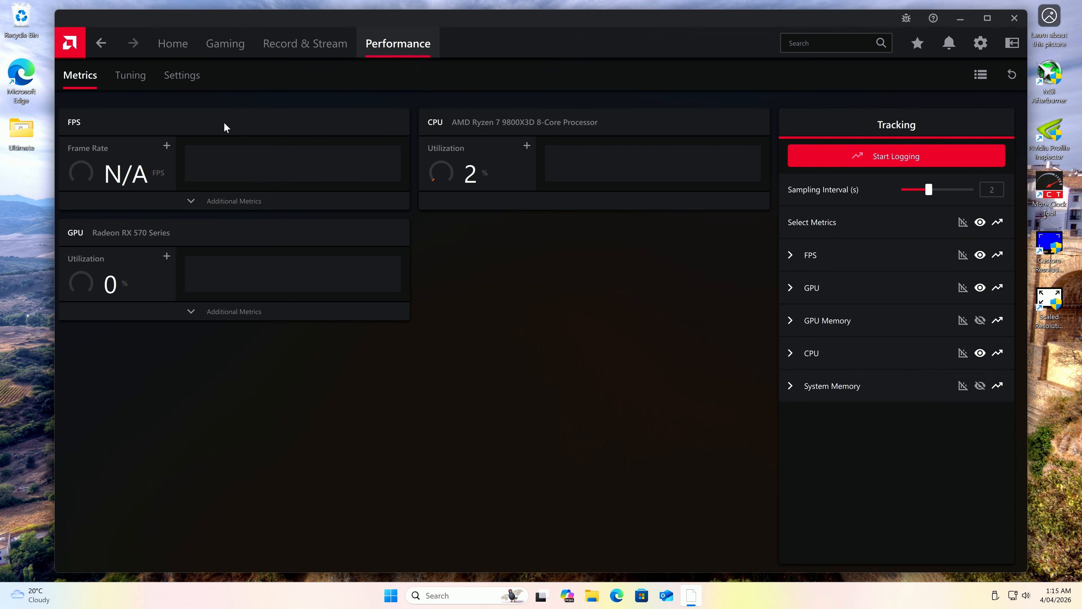
{"action": "left_click", "coordinate": [130, 76]}
{"action": "scroll", "coordinate": [533, 434], "scroll_direction": "down", "scroll_amount": 2}
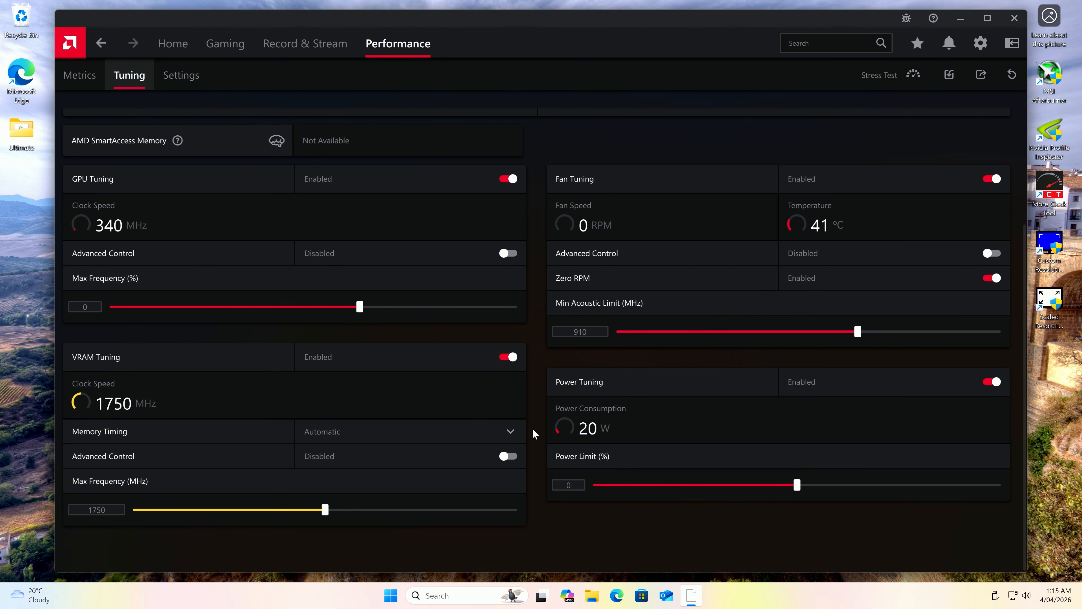
{"action": "scroll", "coordinate": [533, 382], "scroll_direction": "up", "scroll_amount": 1}
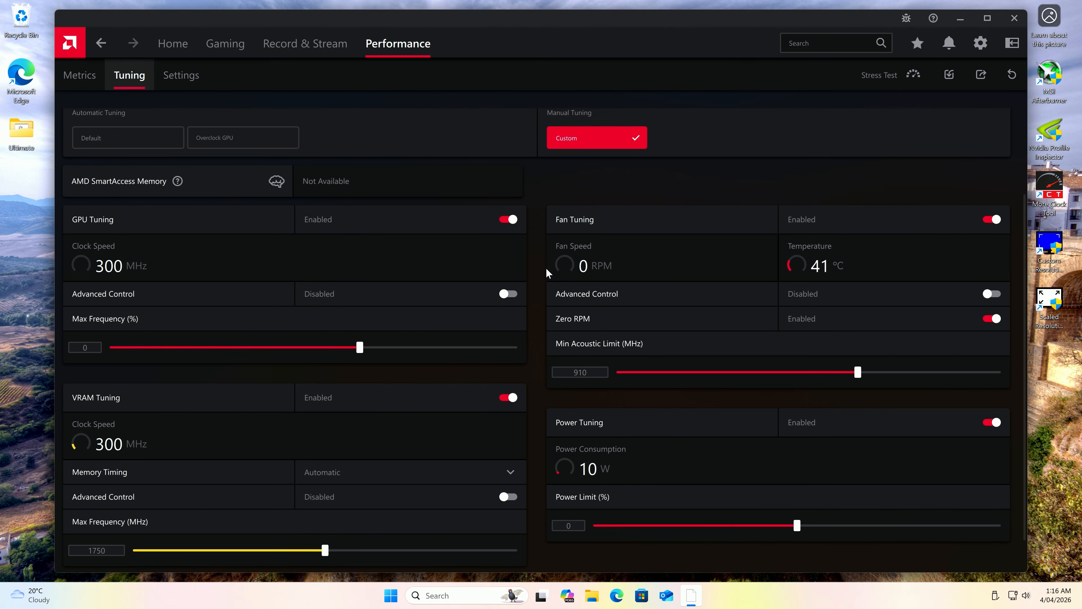
{"action": "left_click", "coordinate": [1015, 19]}
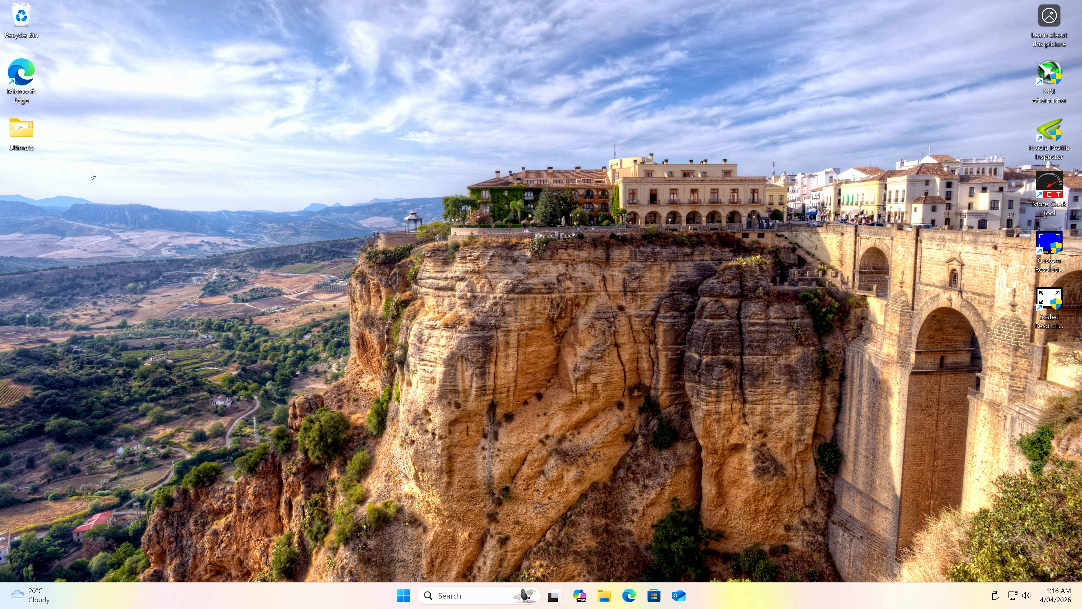
- Check the running background and Windows processes in Task Manager, and close it
{"action": "key", "text": "ctrl+shift+Escape"}
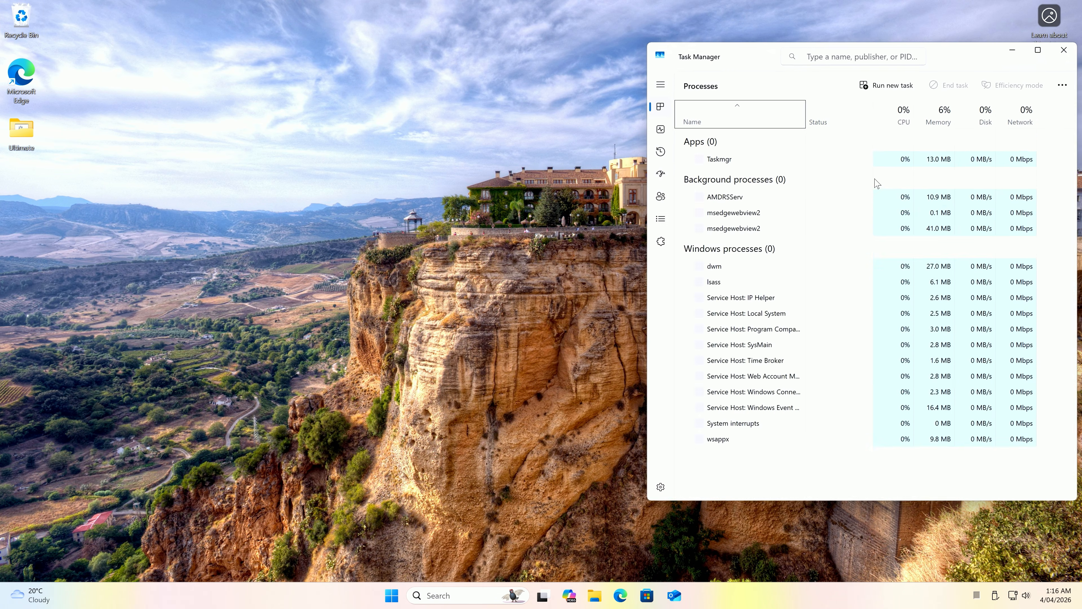
{"action": "left_click", "coordinate": [765, 218]}
{"action": "scroll", "coordinate": [739, 273], "scroll_direction": "down", "scroll_amount": 1}
{"action": "left_click", "coordinate": [756, 293]}
{"action": "scroll", "coordinate": [788, 293], "scroll_direction": "up", "scroll_amount": 1}
{"action": "left_click", "coordinate": [1066, 50]}
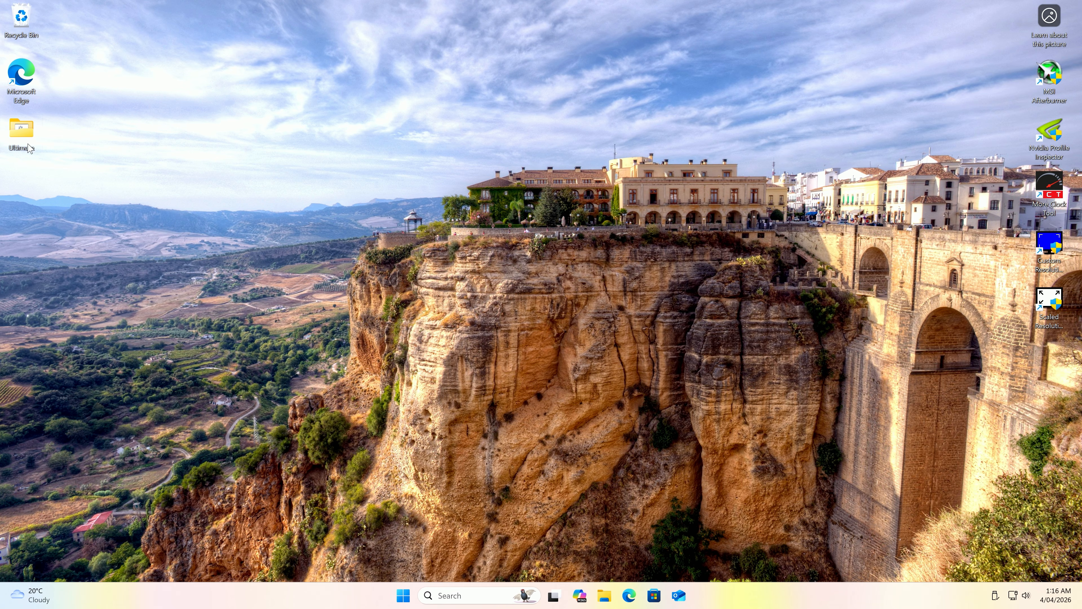
- Run the 3 Driver Install Debloat & Settings script from Ultimate's 5 Graphics folder and choose option 2 for AMD
{"action": "double_click", "coordinate": [26, 138]}
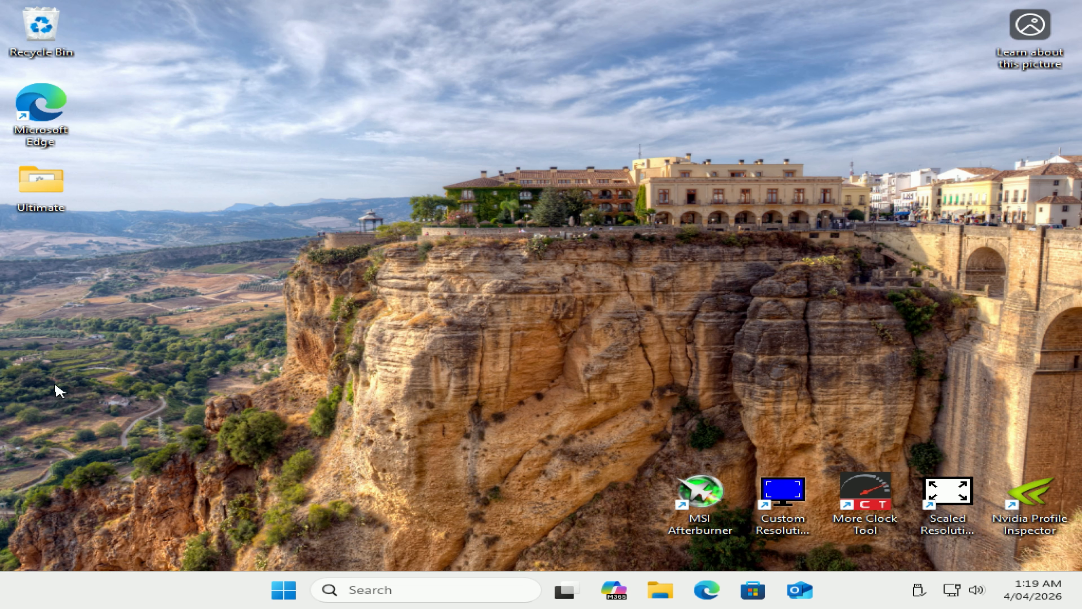
{"action": "double_click", "coordinate": [79, 190]}
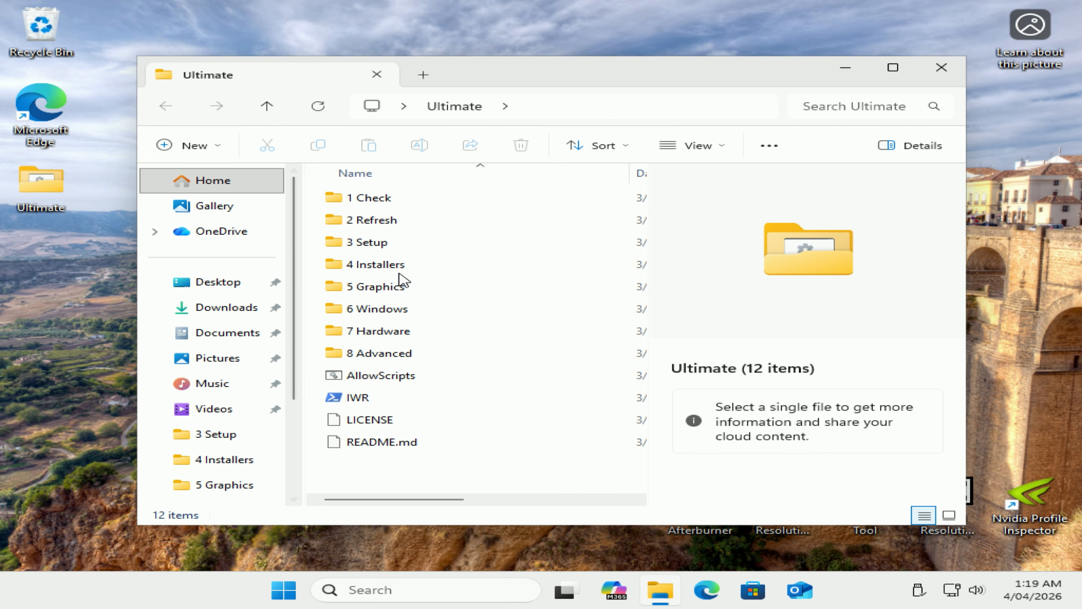
{"action": "double_click", "coordinate": [401, 283]}
{"action": "double_click", "coordinate": [515, 244]}
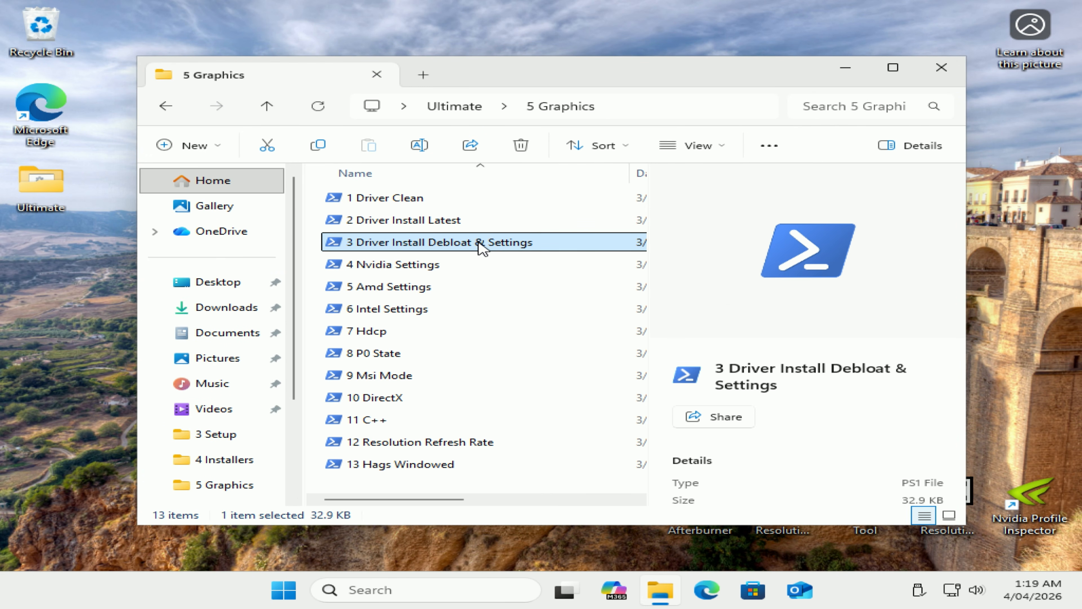
{"action": "type", "text": "2"}
{"action": "key", "text": "Return"}
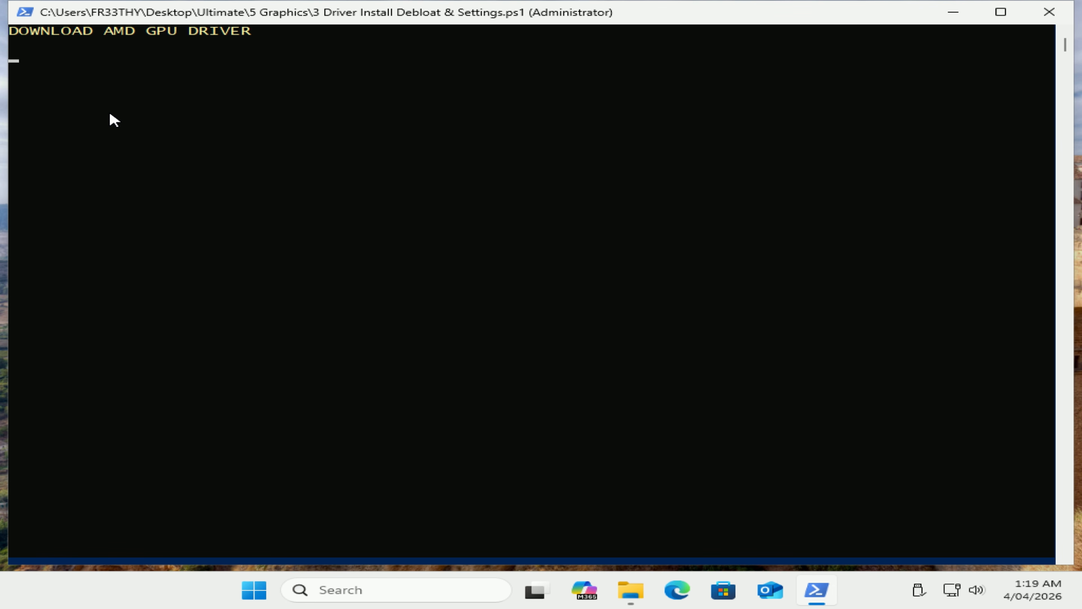
- On AMD's driver download page, choose Graphics as the product and Radeon RX as the product family
{"action": "scroll", "coordinate": [392, 252], "scroll_direction": "down", "scroll_amount": 5}
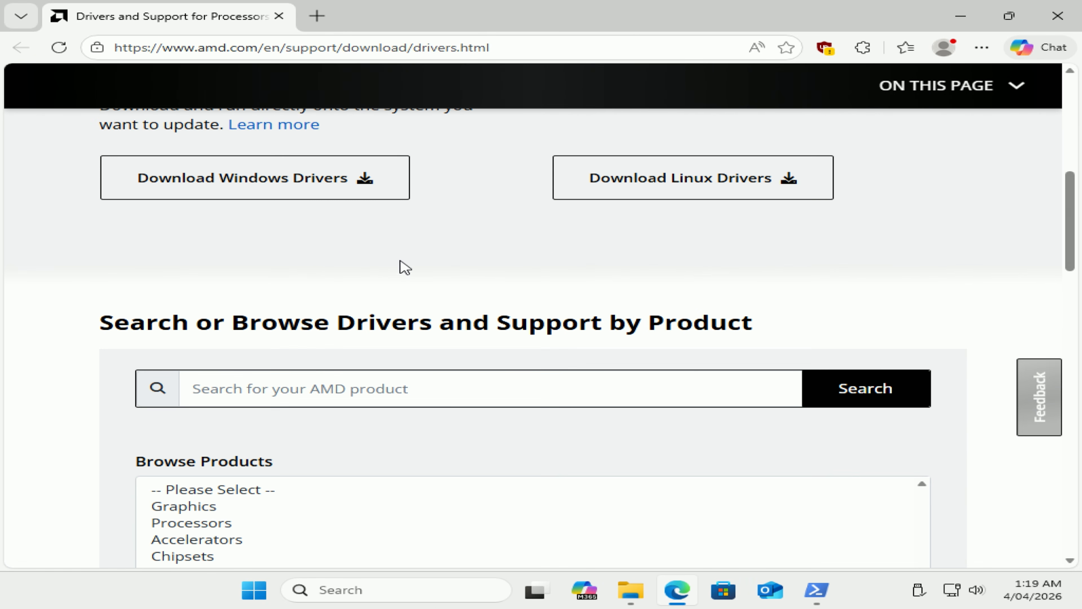
{"action": "scroll", "coordinate": [405, 269], "scroll_direction": "up", "scroll_amount": 5}
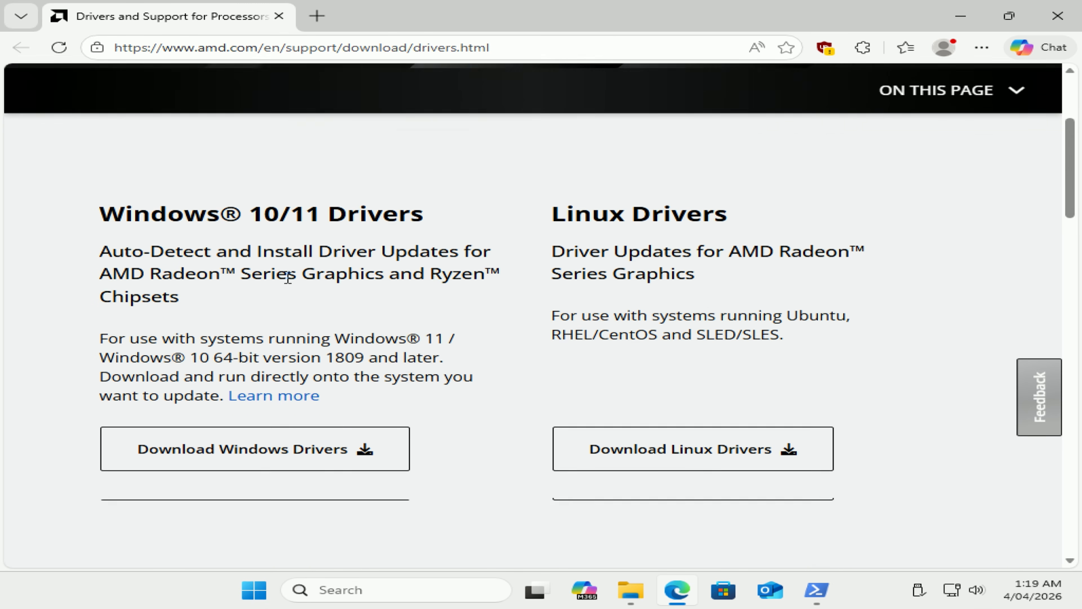
{"action": "scroll", "coordinate": [367, 438], "scroll_direction": "down", "scroll_amount": 7}
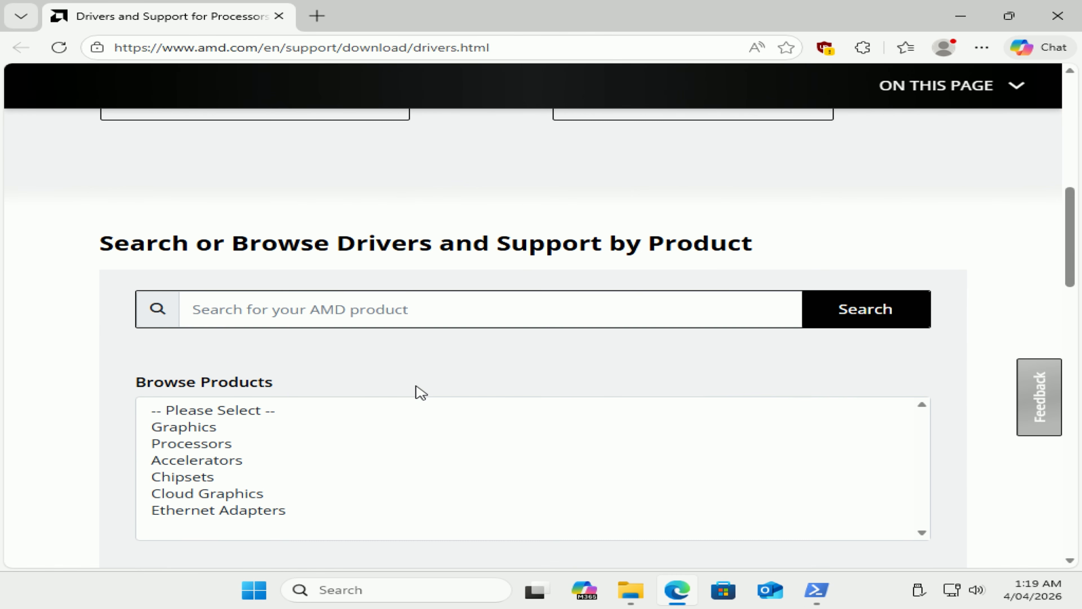
{"action": "left_click", "coordinate": [198, 430]}
{"action": "scroll", "coordinate": [190, 364], "scroll_direction": "down", "scroll_amount": 3}
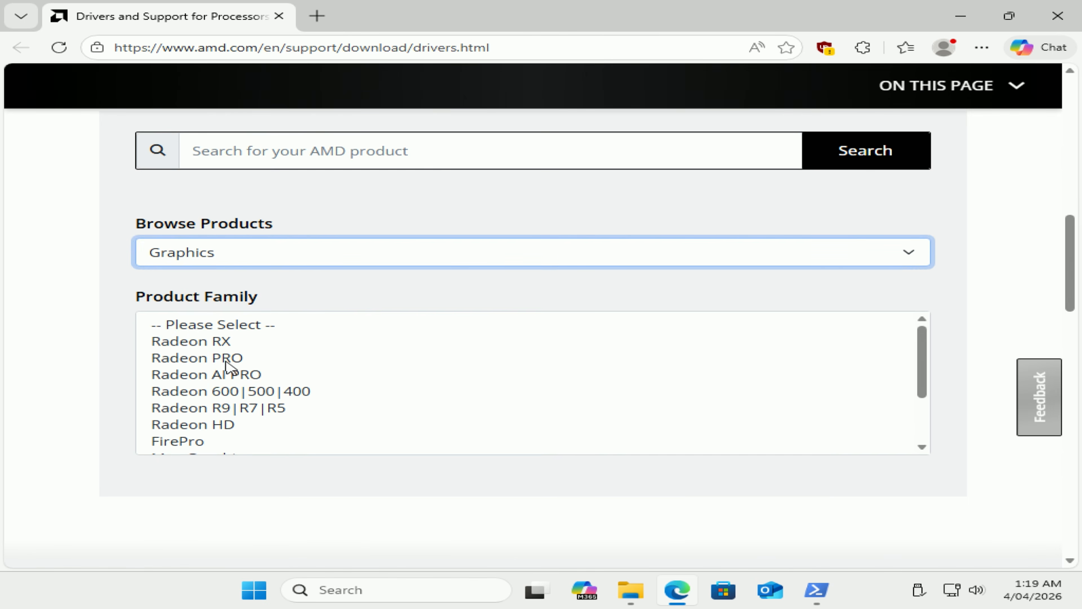
{"action": "left_click", "coordinate": [220, 344]}
{"action": "scroll", "coordinate": [67, 302], "scroll_direction": "down", "scroll_amount": 3}
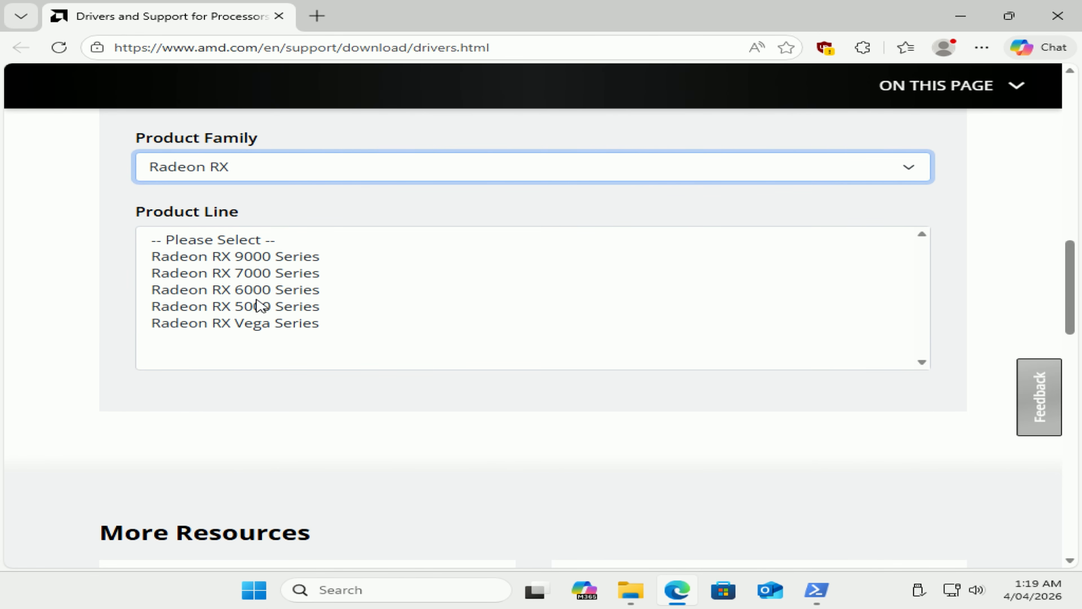
- Select Radeon RX Vega 56 in the Vega Series, download the Windows 11 Adrenalin 26.1.1 driver, and close the browser
{"action": "left_click", "coordinate": [259, 324]}
{"action": "left_click", "coordinate": [291, 363]}
{"action": "left_click", "coordinate": [186, 381]}
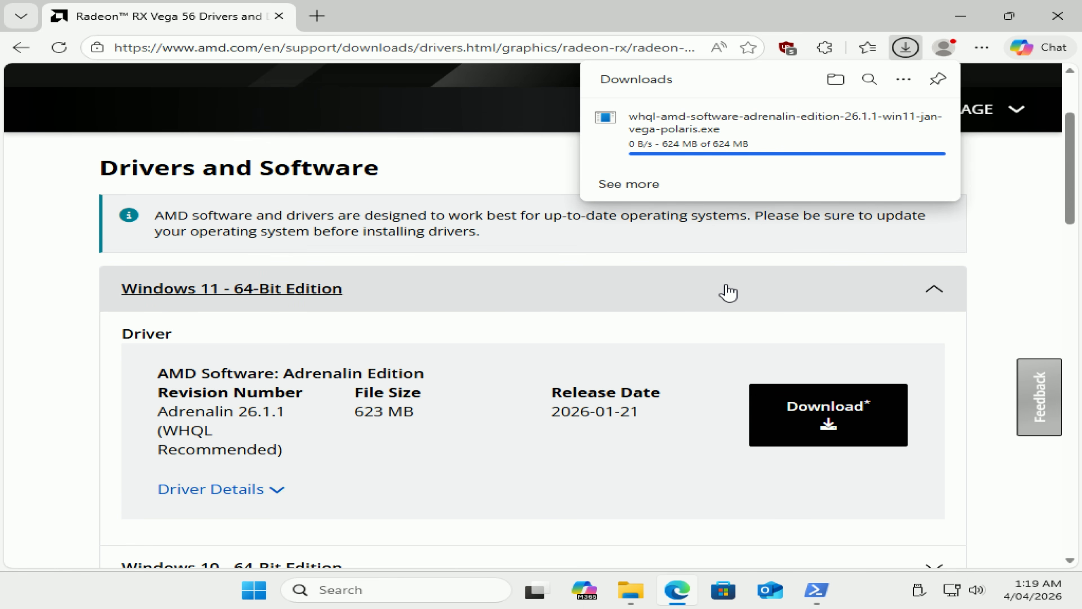
{"action": "left_click", "coordinate": [1057, 15]}
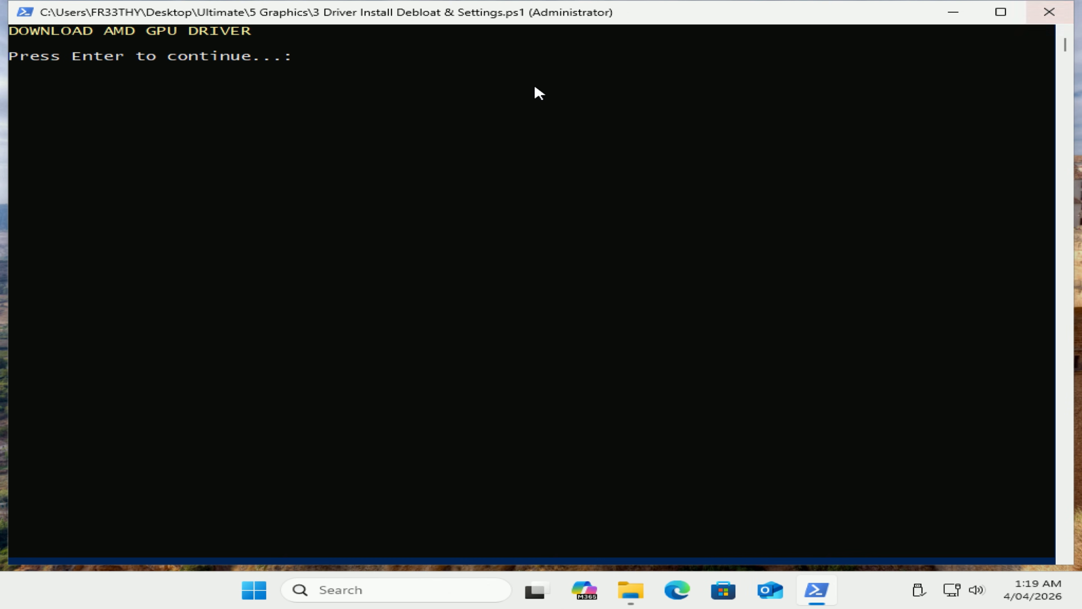
- Give the install script the downloaded whql-amd-software-adrenalin-edition driver from Downloads, and dismiss the reboot notice
{"action": "key", "text": "Return"}
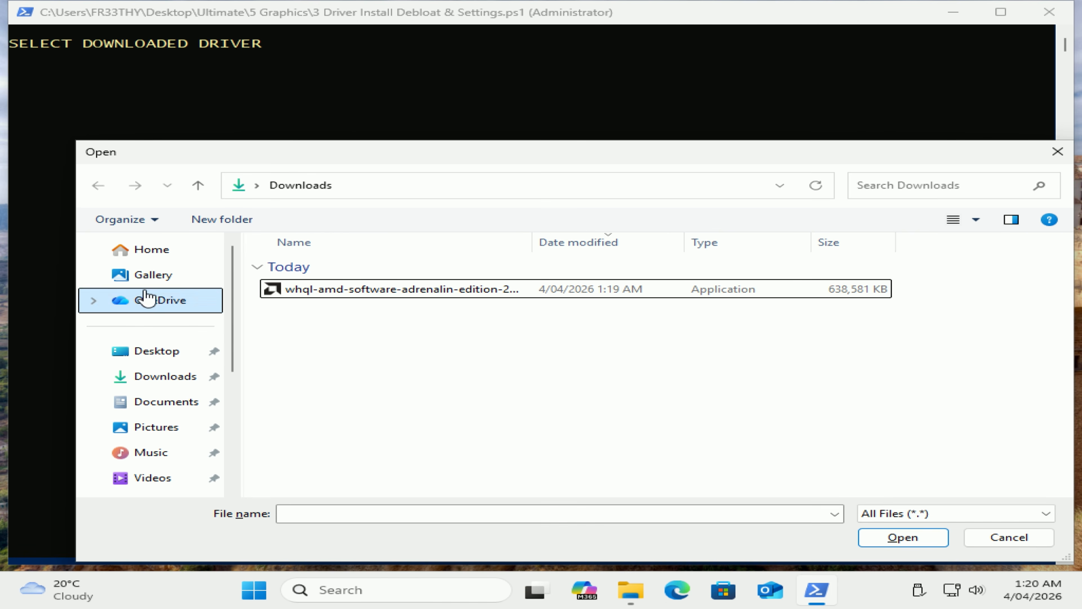
{"action": "left_click", "coordinate": [179, 382]}
{"action": "left_click", "coordinate": [445, 291]}
{"action": "left_click", "coordinate": [900, 537]}
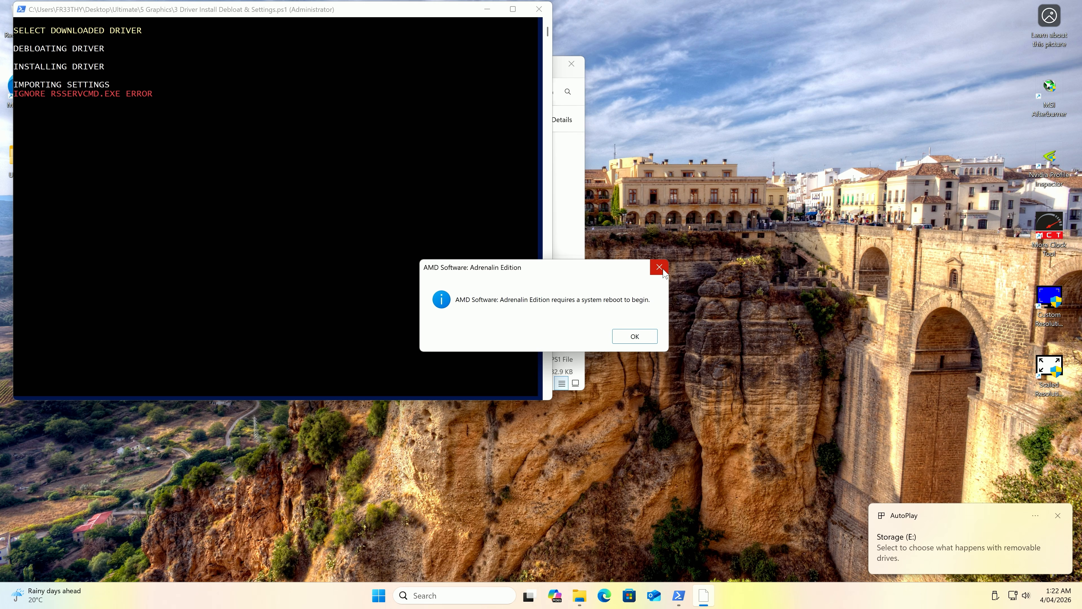
{"action": "left_click", "coordinate": [659, 267]}
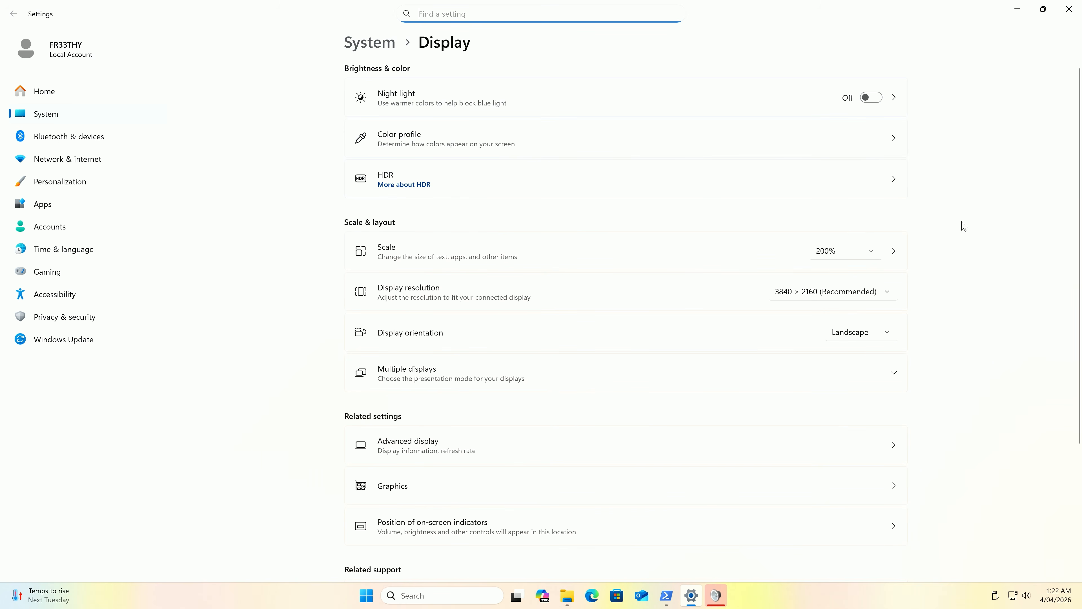
- Look over the display settings opened by the script, move the window clear of the console, and close it
{"action": "scroll", "coordinate": [967, 230], "scroll_direction": "down", "scroll_amount": 4}
{"action": "scroll", "coordinate": [967, 227], "scroll_direction": "up", "scroll_amount": 4}
{"action": "left_click", "coordinate": [1043, 9]}
{"action": "left_click_drag", "start_coordinate": [549, 35], "coordinate": [886, 70]}
{"action": "left_click", "coordinate": [239, 98]}
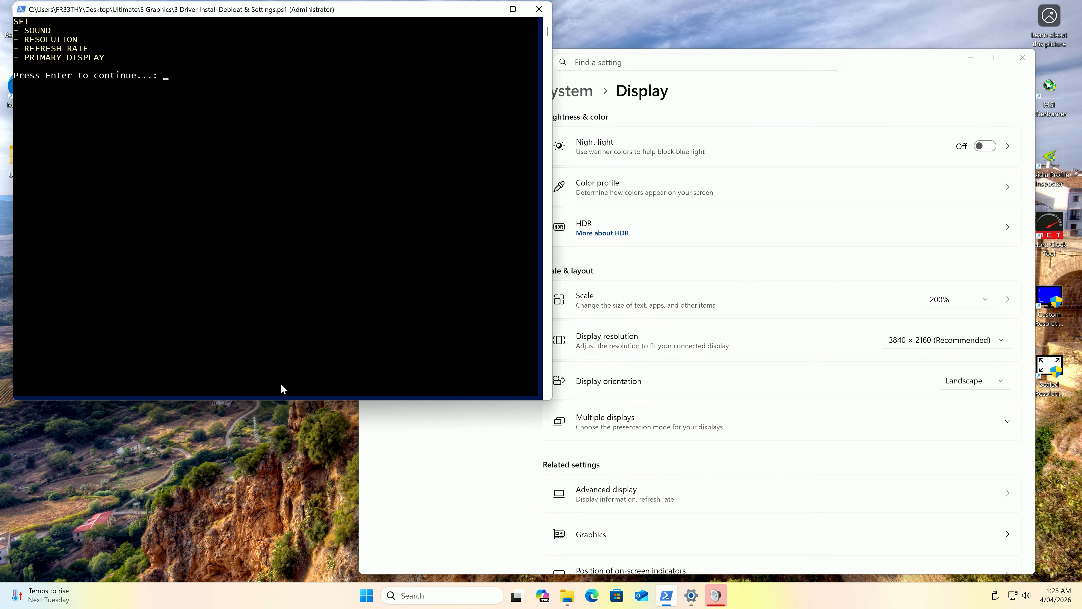
{"action": "left_click", "coordinate": [1021, 57]}
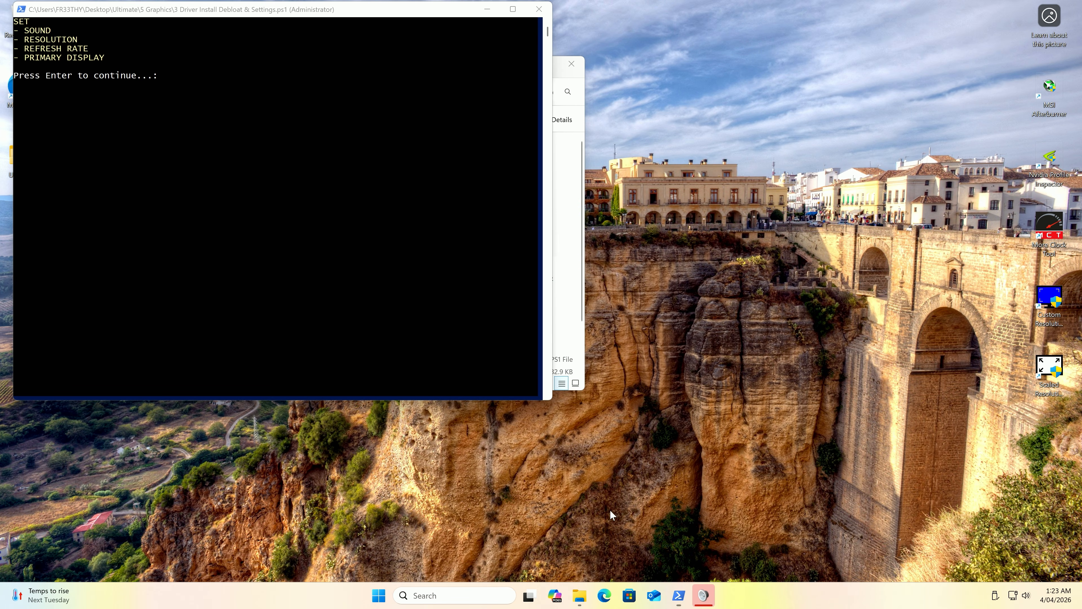
- Close the Sound dialog and continue the script past its sound, resolution and refresh rate prompt
{"action": "left_click", "coordinate": [703, 595]}
{"action": "left_click", "coordinate": [262, 52]}
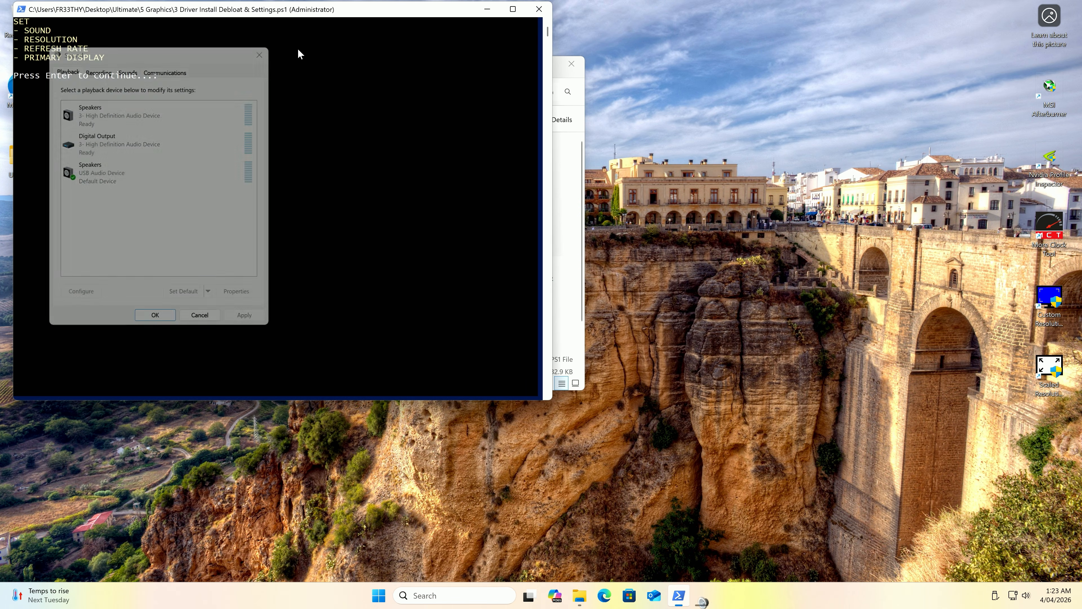
{"action": "left_click_drag", "start_coordinate": [241, 10], "coordinate": [705, 120]}
{"action": "key", "text": "Return"}
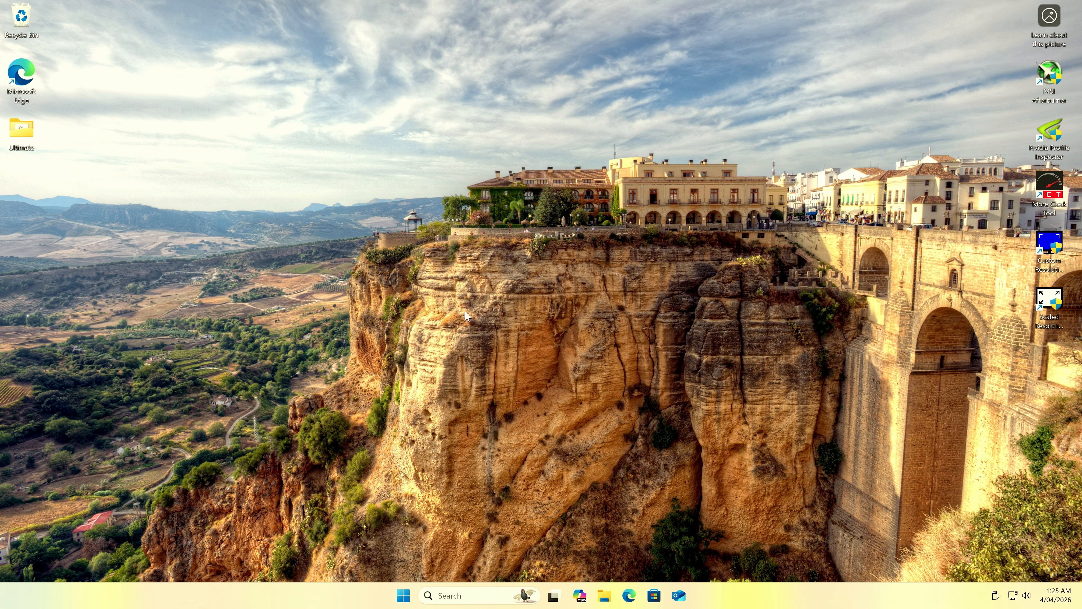
- Open AMD Software: Adrenalin Edition from the desktop and examine the AMD background processes in Task Manager
{"action": "right_click", "coordinate": [463, 316]}
{"action": "left_click", "coordinate": [546, 128]}
{"action": "key", "text": "ctrl+shift+Escape"}
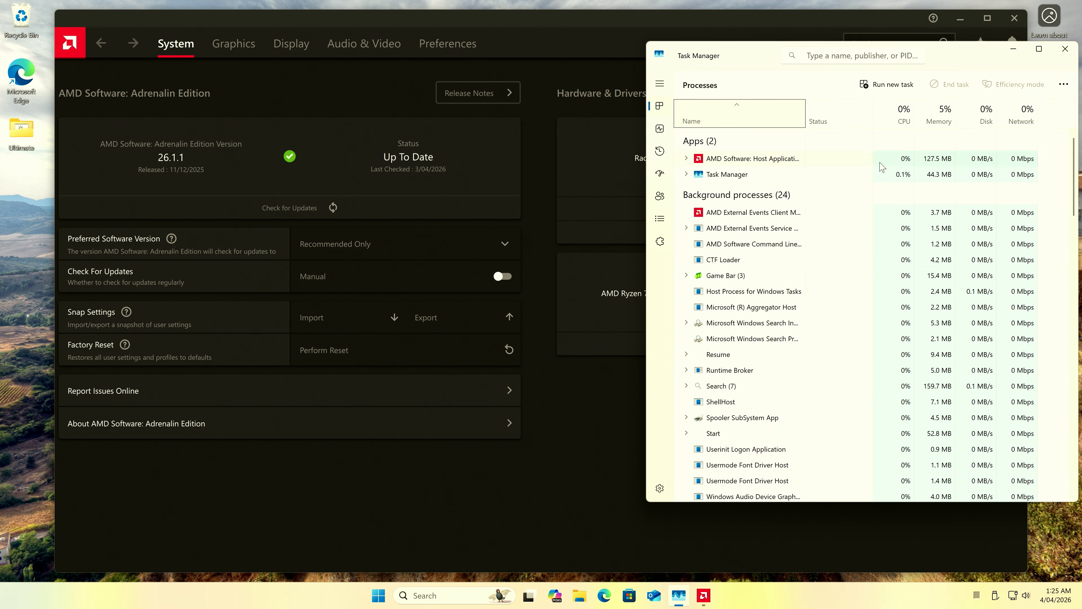
{"action": "left_click", "coordinate": [687, 229]}
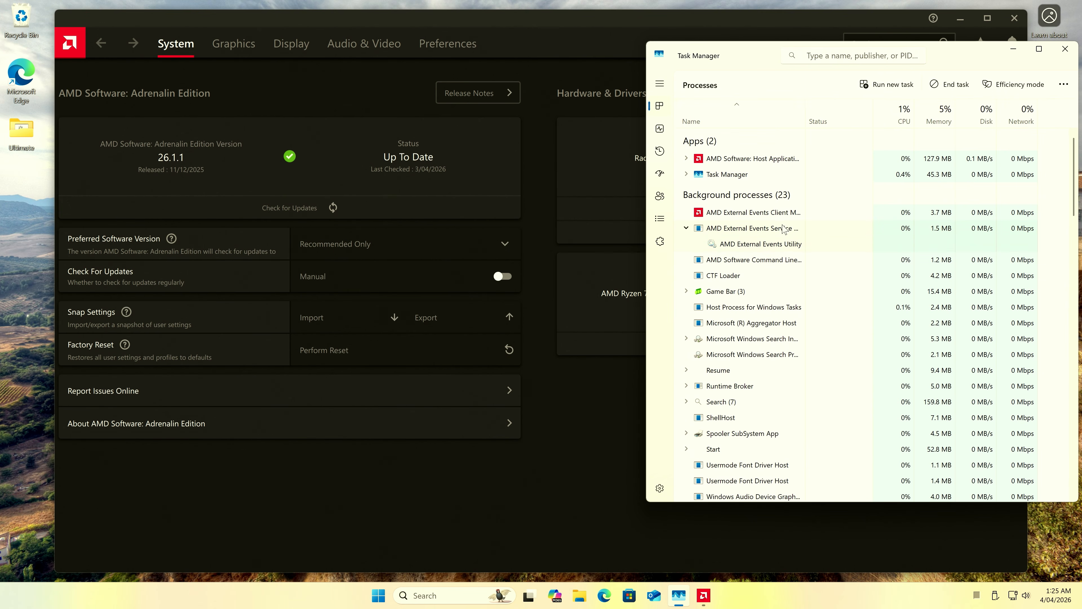
{"action": "left_click", "coordinate": [1065, 49]}
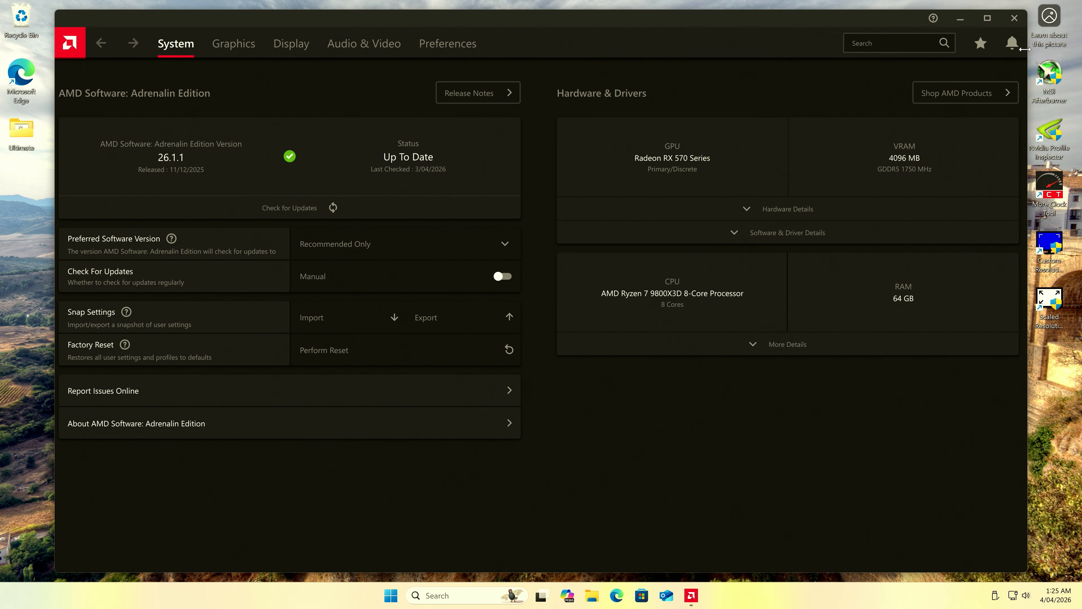
- On the AMD Display page, enable Custom Color with a color temperature of 7200, and expand Custom Resolutions and Overrides
{"action": "left_click", "coordinate": [1012, 43]}
{"action": "left_click", "coordinate": [449, 55]}
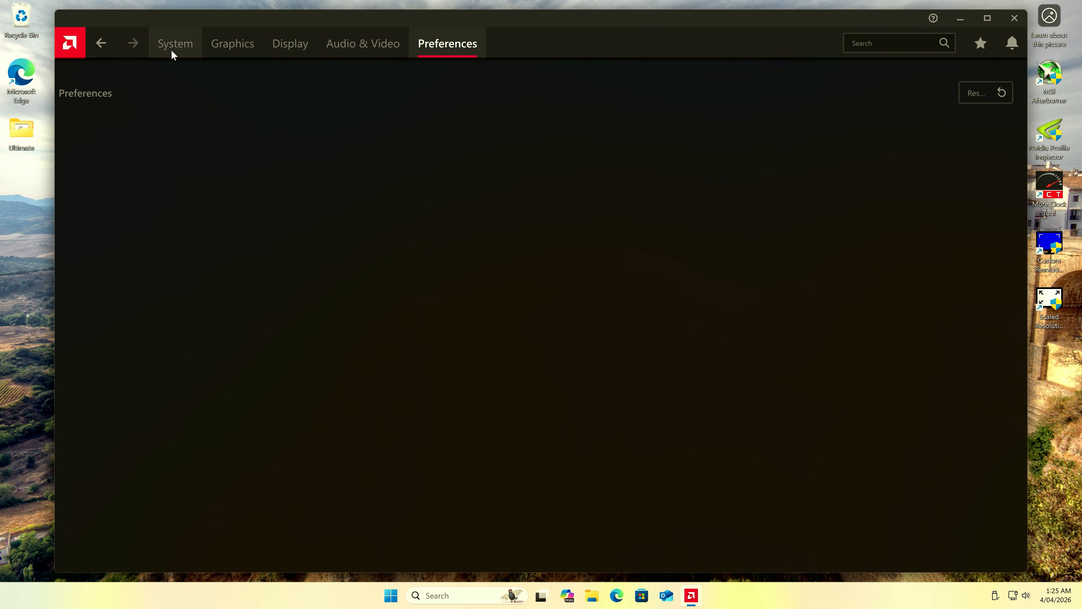
{"action": "left_click", "coordinate": [379, 54]}
{"action": "left_click", "coordinate": [300, 43]}
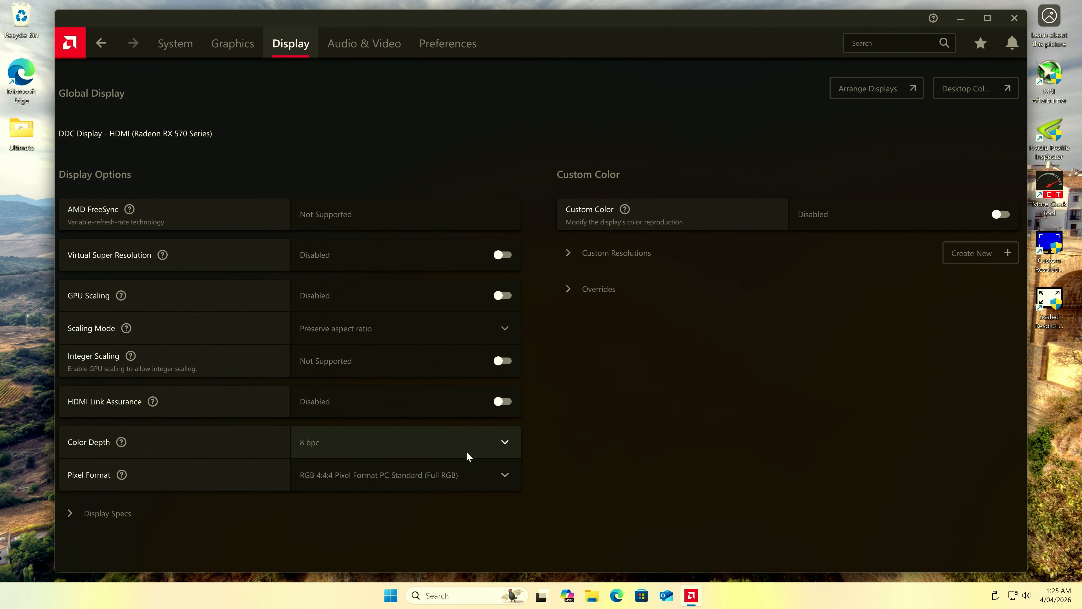
{"action": "left_click", "coordinate": [1000, 214]}
{"action": "left_click", "coordinate": [870, 247]}
{"action": "left_click_drag", "start_coordinate": [918, 279], "coordinate": [935, 279]}
{"action": "left_click", "coordinate": [591, 448]}
{"action": "left_click", "coordinate": [598, 485]}
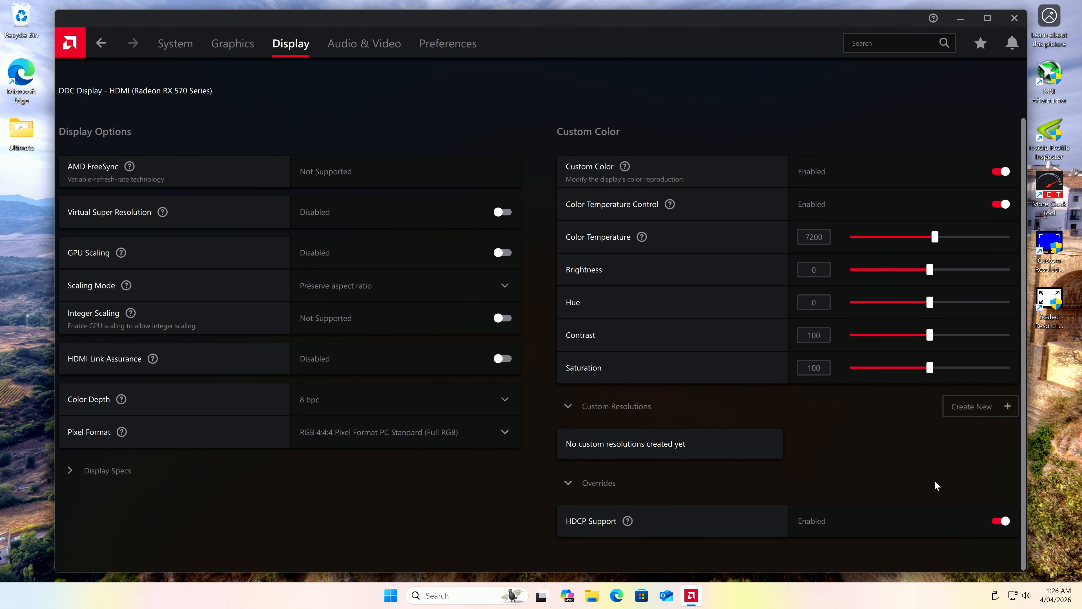
- Disable HDCP Support for the display, look through the other AMD settings pages, and close AMD Software
{"action": "left_click", "coordinate": [1002, 522]}
{"action": "left_click", "coordinate": [619, 395]}
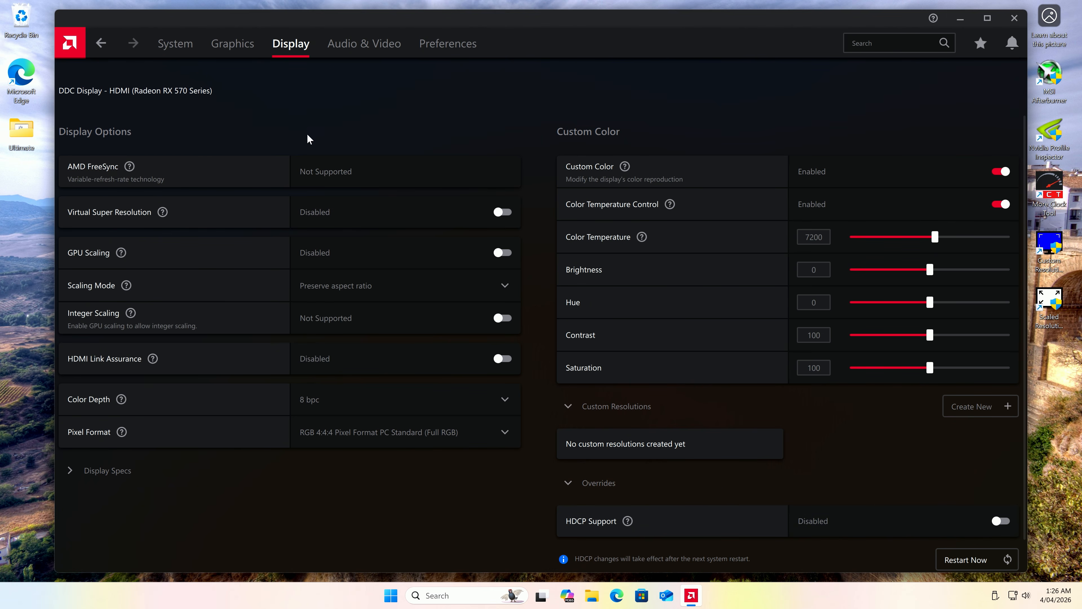
{"action": "left_click", "coordinate": [233, 44]}
{"action": "scroll", "coordinate": [239, 347], "scroll_direction": "down", "scroll_amount": 3}
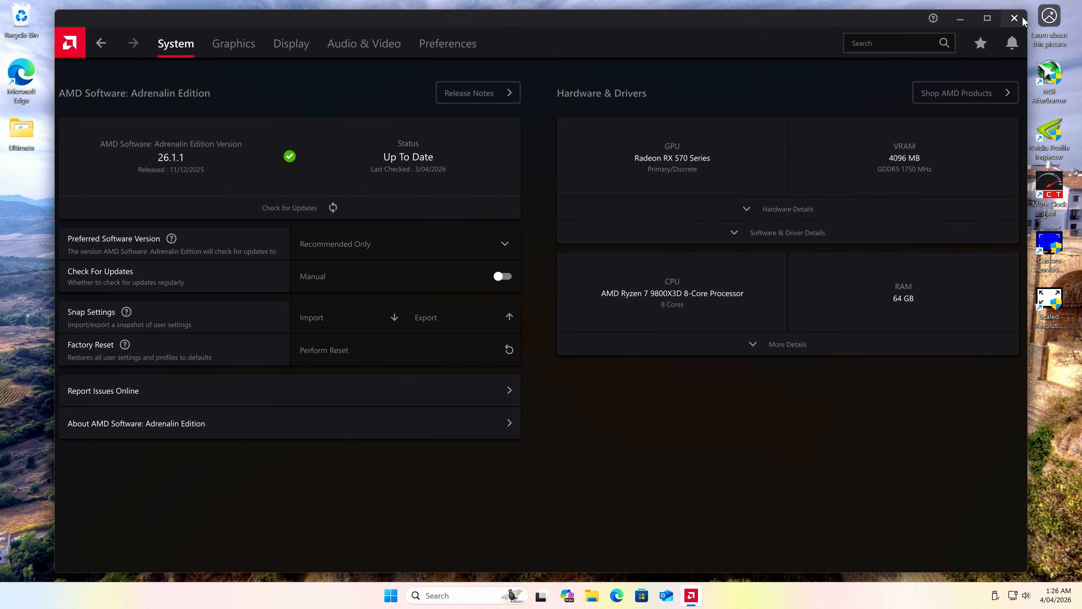
{"action": "left_click", "coordinate": [1015, 18]}
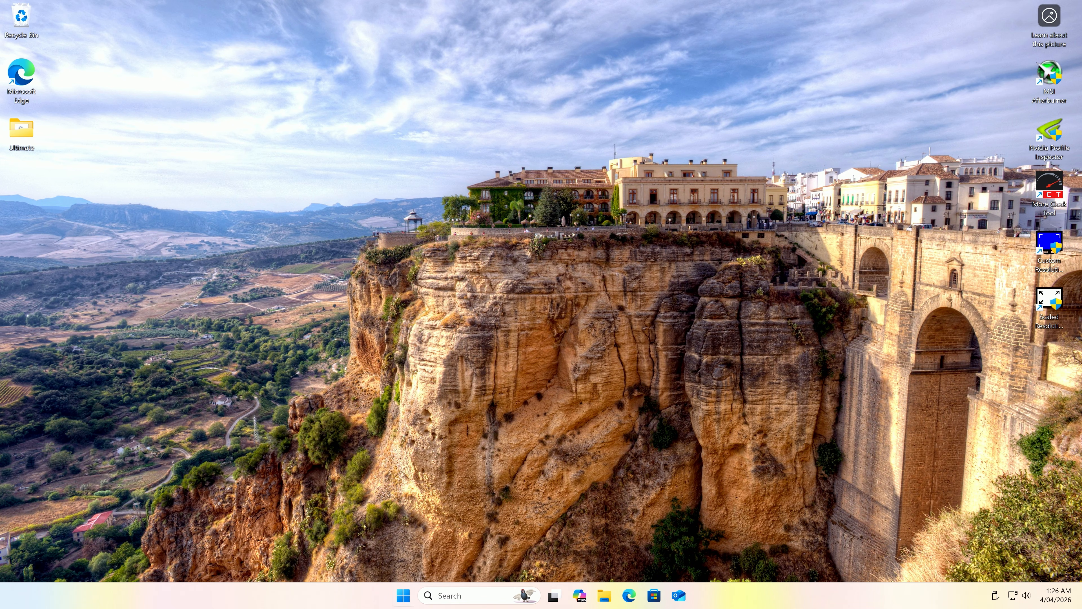
- Examine the MoreClockTool screenshot in the Google Images results for "more clock tool 9070xt" and close the browser
{"action": "left_click", "coordinate": [404, 597]}
{"action": "left_click", "coordinate": [716, 281]}
{"action": "scroll", "coordinate": [543, 351], "scroll_direction": "down", "scroll_amount": 5}
{"action": "scroll", "coordinate": [566, 283], "scroll_direction": "up", "scroll_amount": 2}
{"action": "left_click", "coordinate": [767, 84]}
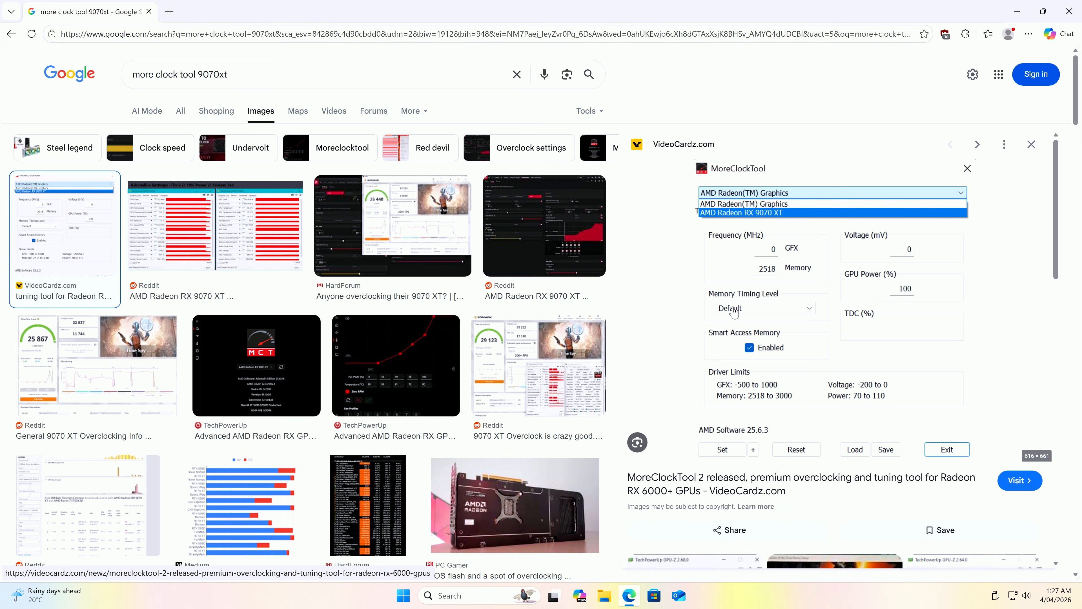
{"action": "left_click", "coordinate": [1068, 11]}
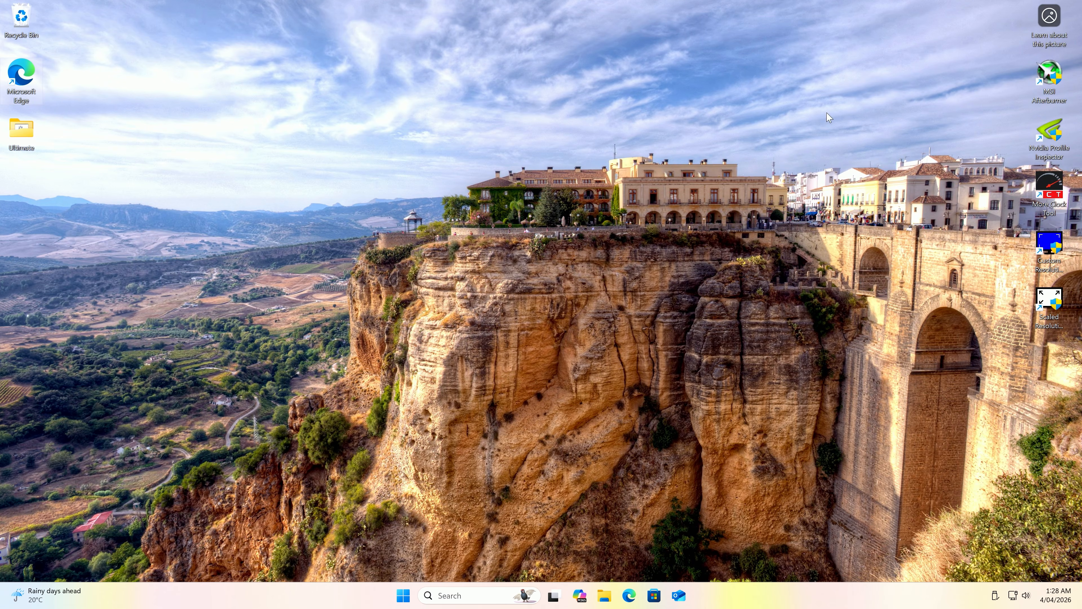
- Open MSI Afterburner, move its window toward the middle of the desktop, and examine the AMD compatibility options in its general properties
{"action": "double_click", "coordinate": [1059, 81]}
{"action": "left_click", "coordinate": [576, 401]}
{"action": "left_click_drag", "start_coordinate": [311, 156], "coordinate": [700, 186]}
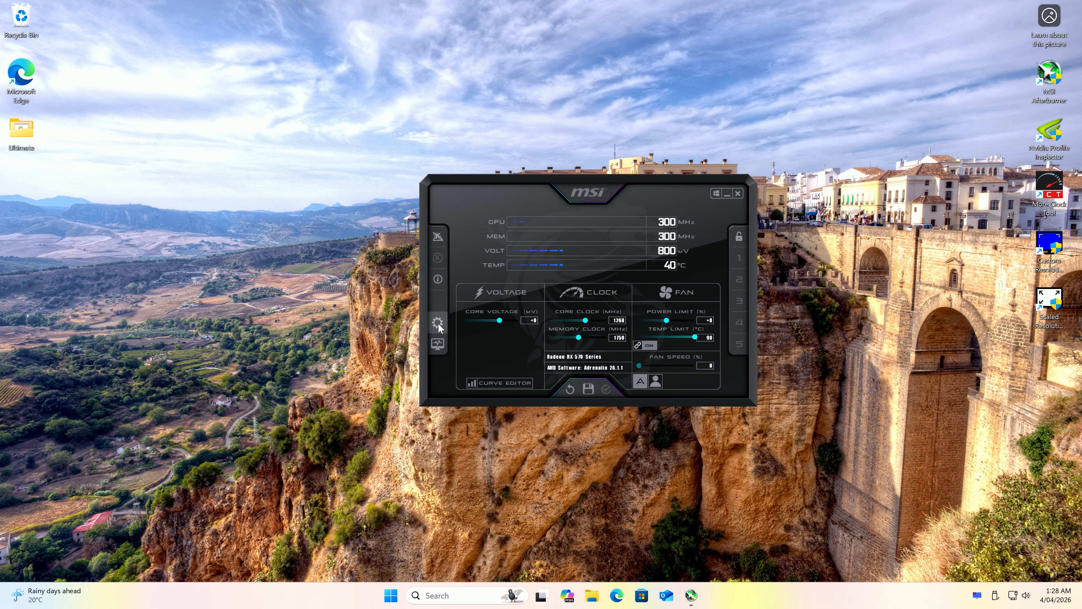
{"action": "left_click", "coordinate": [438, 323]}
{"action": "scroll", "coordinate": [650, 320], "scroll_direction": "down", "scroll_amount": 1}
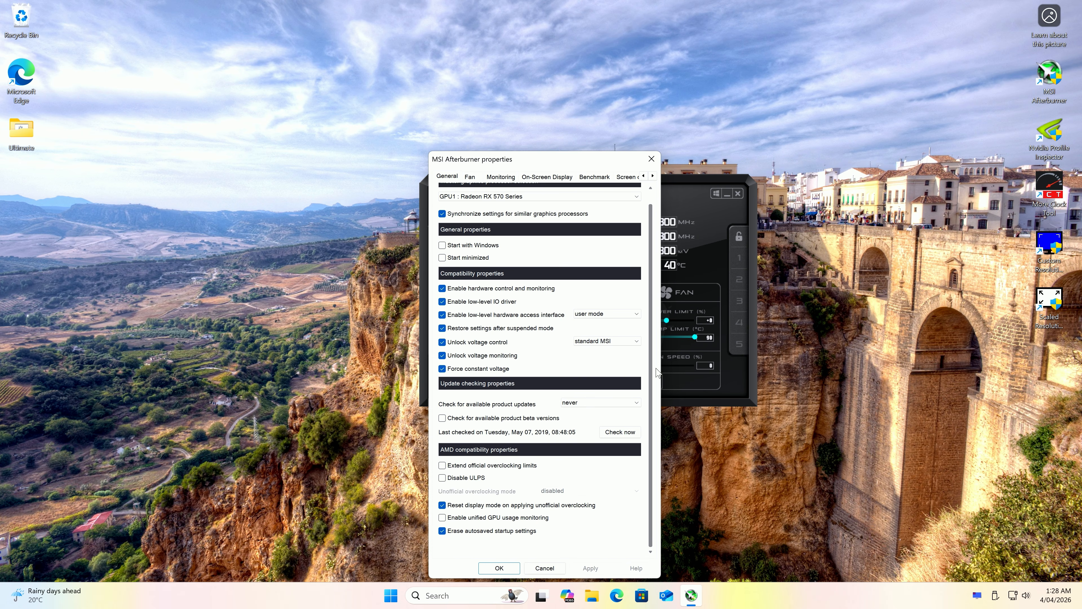
{"action": "left_click", "coordinate": [274, 373]}
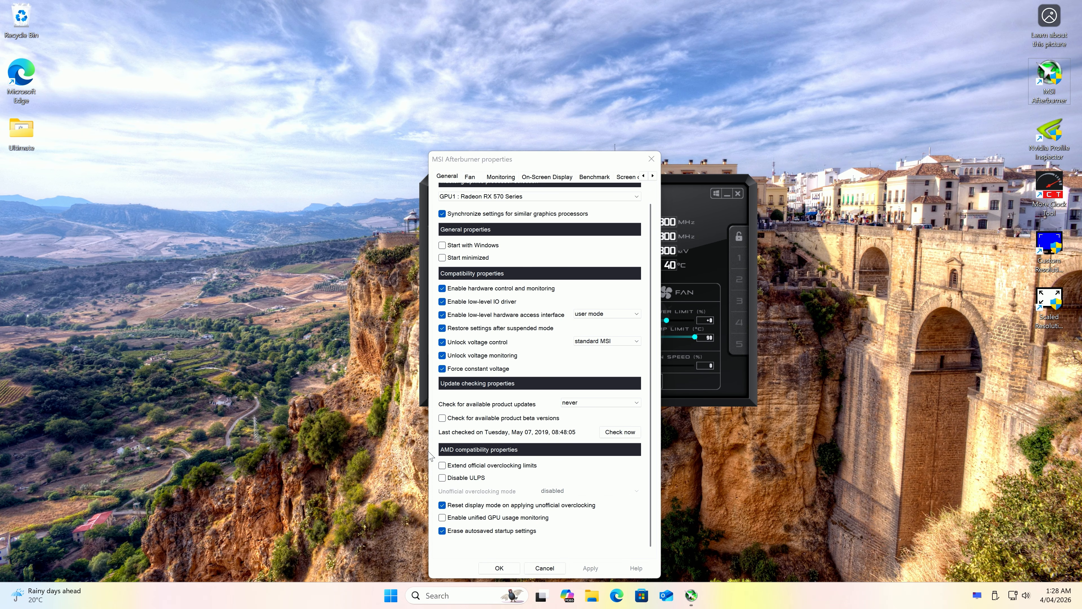
- Check the display's Graphics page in Windows Settings, and close Settings and MSI Afterburner without changing any options
{"action": "key", "text": "super+i"}
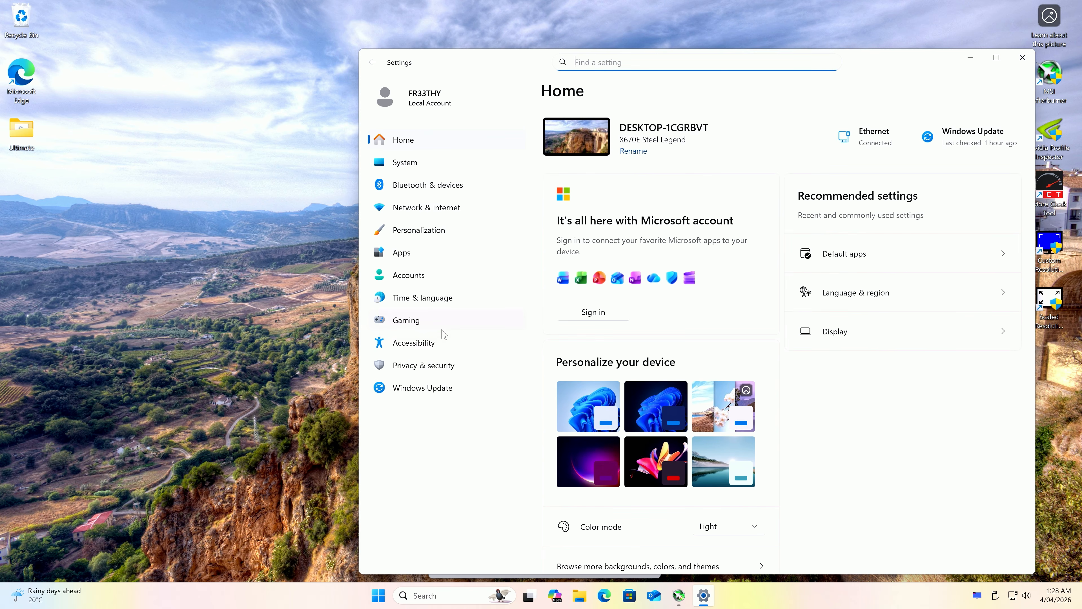
{"action": "left_click", "coordinate": [409, 253]}
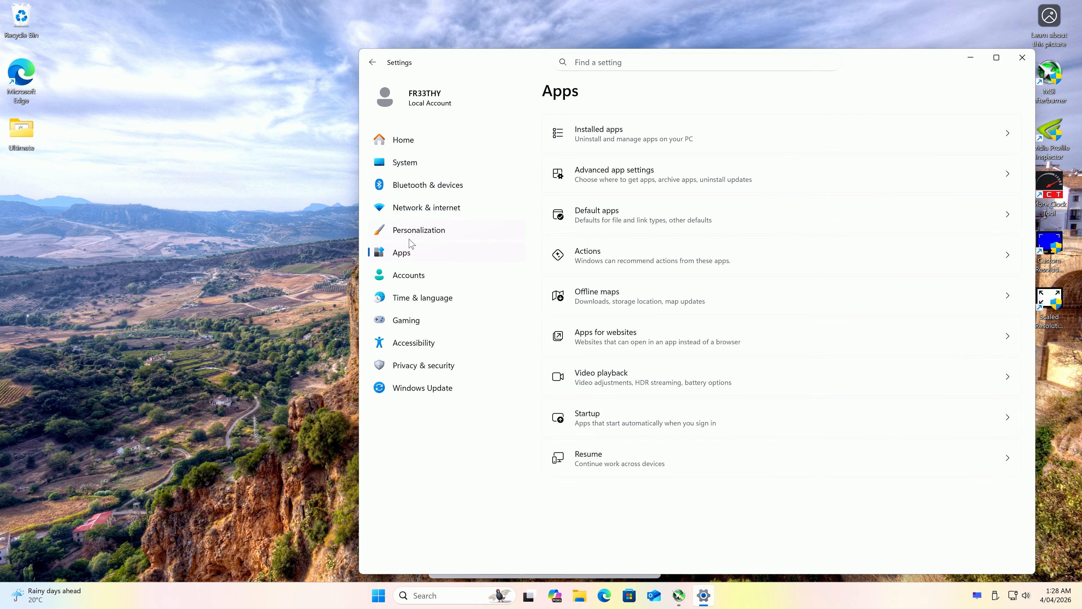
{"action": "left_click", "coordinate": [415, 167]}
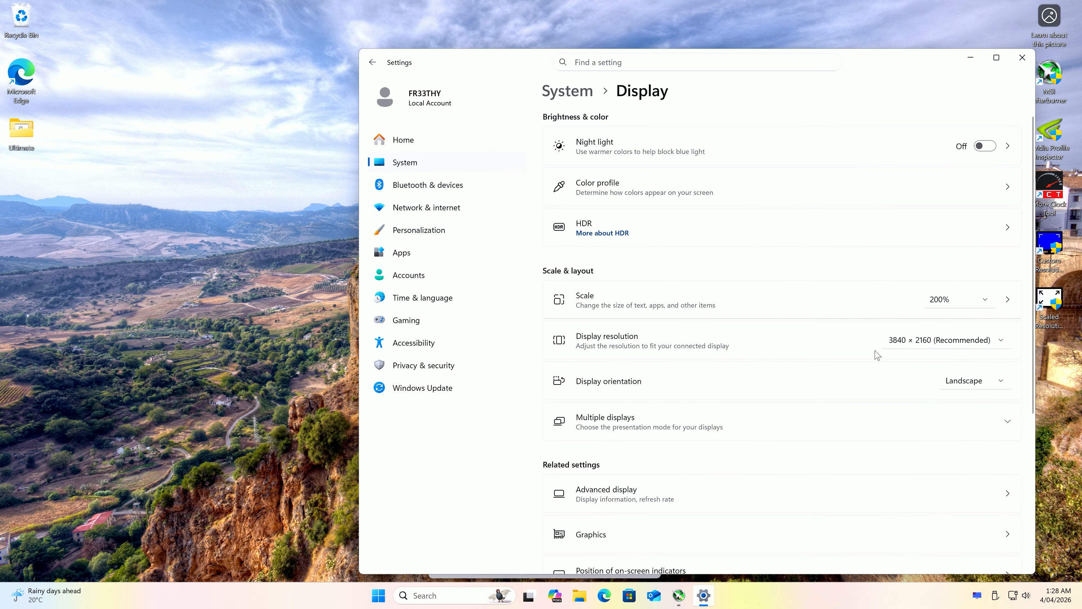
{"action": "scroll", "coordinate": [822, 413], "scroll_direction": "down", "scroll_amount": 5}
{"action": "left_click", "coordinate": [744, 300]}
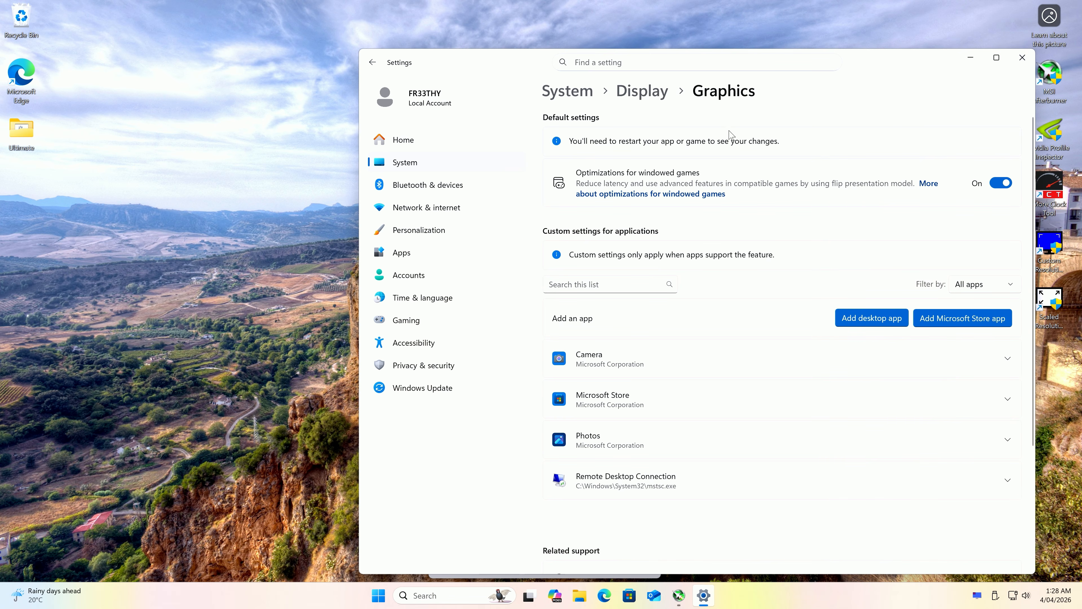
{"action": "left_click", "coordinate": [1023, 57]}
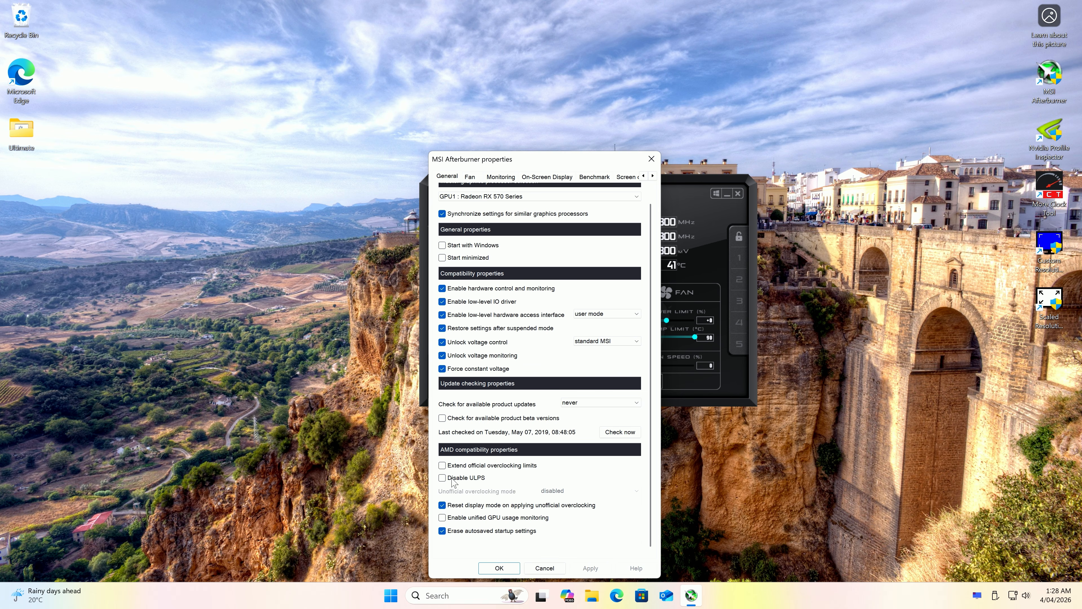
{"action": "left_click", "coordinate": [652, 159]}
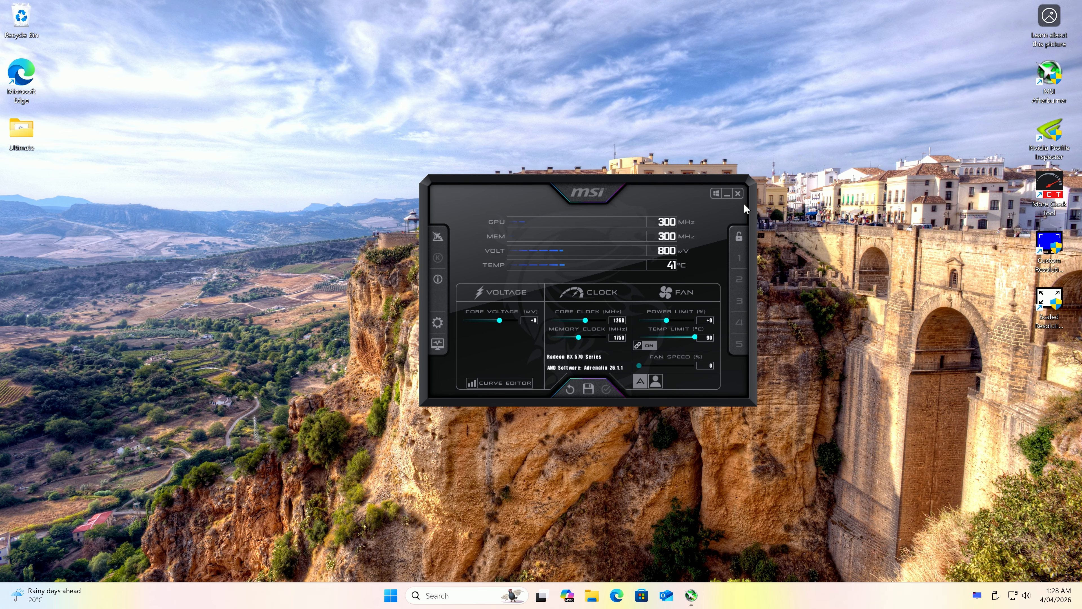
{"action": "left_click", "coordinate": [738, 193]}
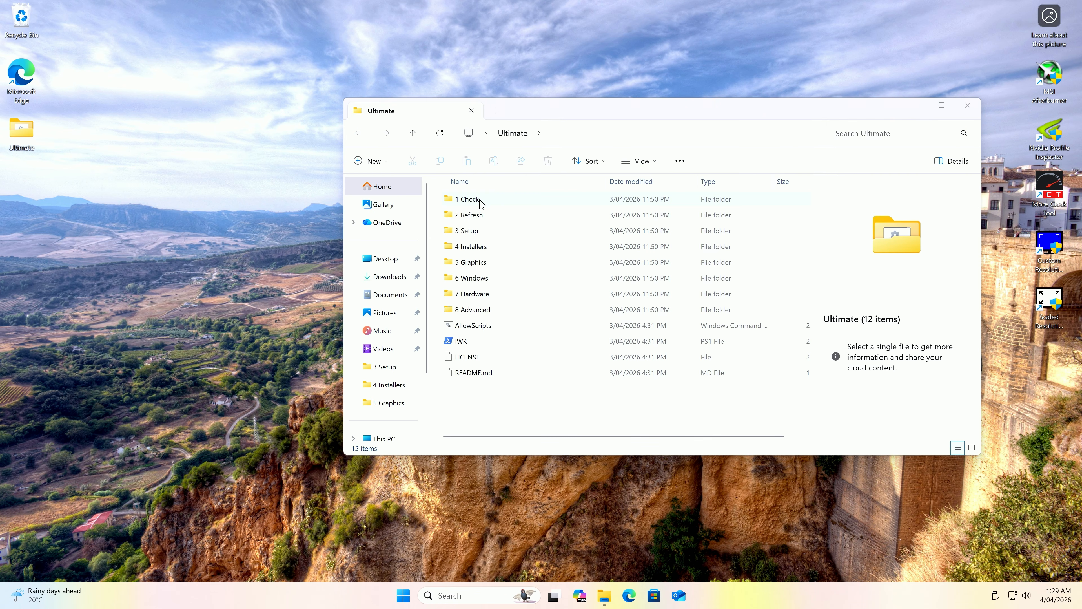
- Look through the 1 Check and 4 Installers folders in Ultimate, and open the 5 Graphics folder
{"action": "double_click", "coordinate": [473, 199]}
{"action": "key", "text": "alt+Left"}
{"action": "double_click", "coordinate": [501, 247]}
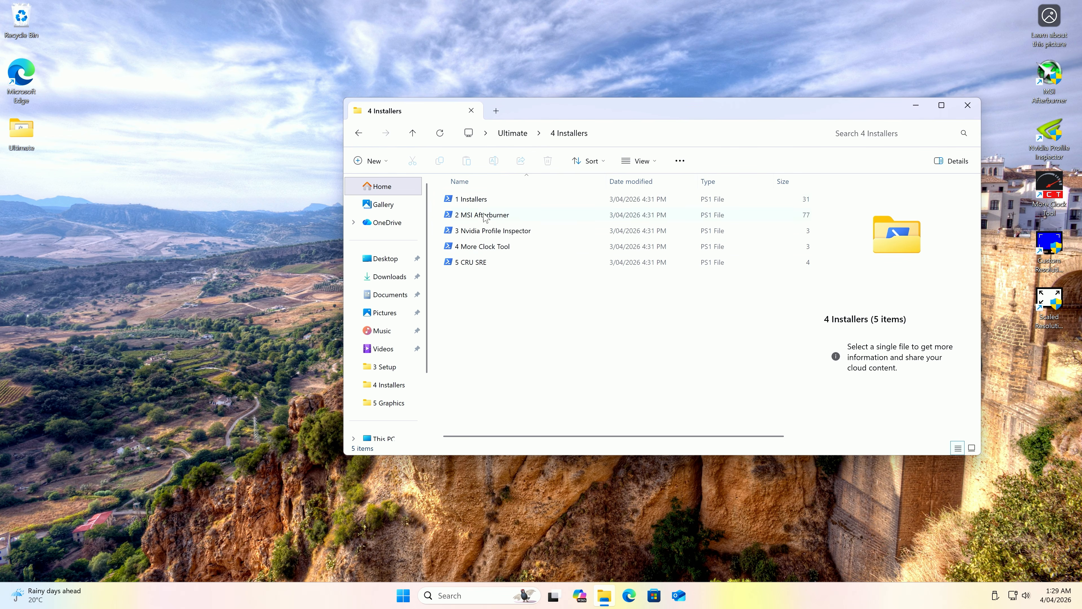
{"action": "left_click", "coordinate": [358, 133]}
{"action": "double_click", "coordinate": [480, 263]}
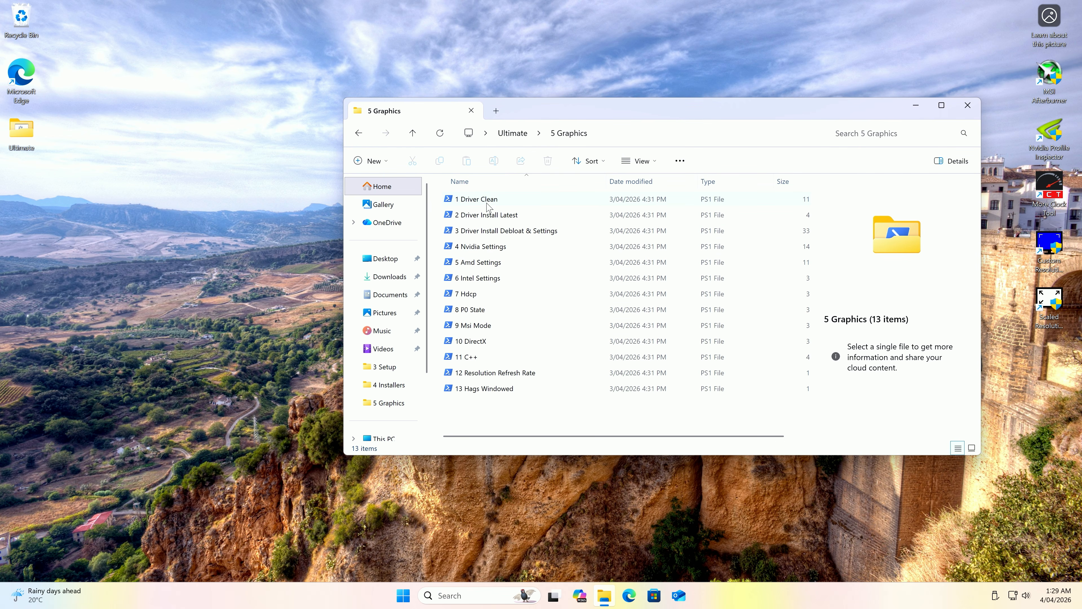
- Run the 1 Driver Clean script with administrator rights and choose option 1
{"action": "left_click", "coordinate": [496, 200]}
{"action": "double_click", "coordinate": [497, 201]}
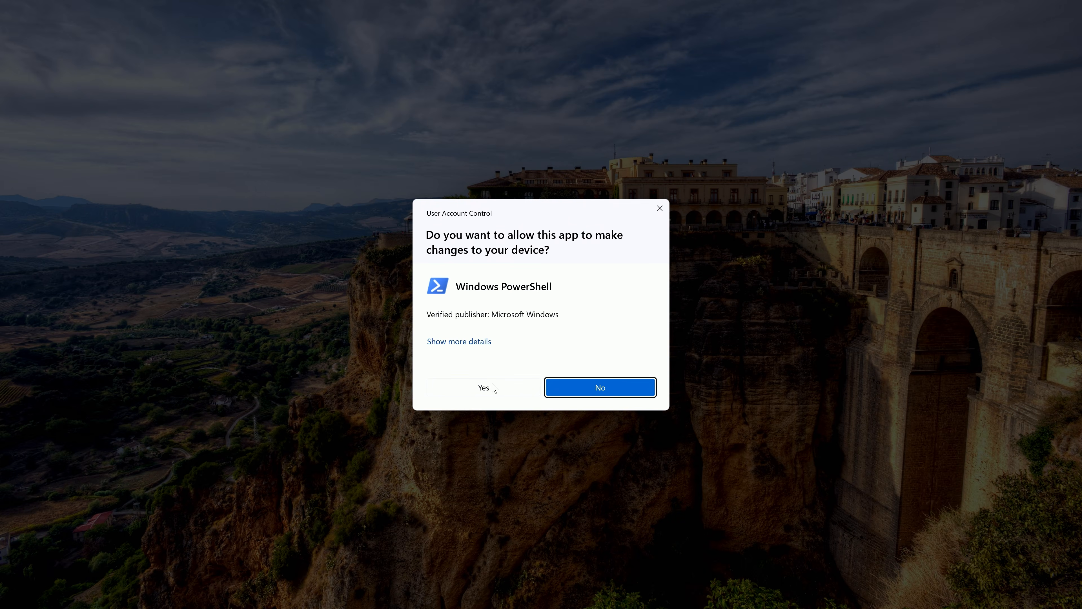
{"action": "left_click", "coordinate": [494, 388]}
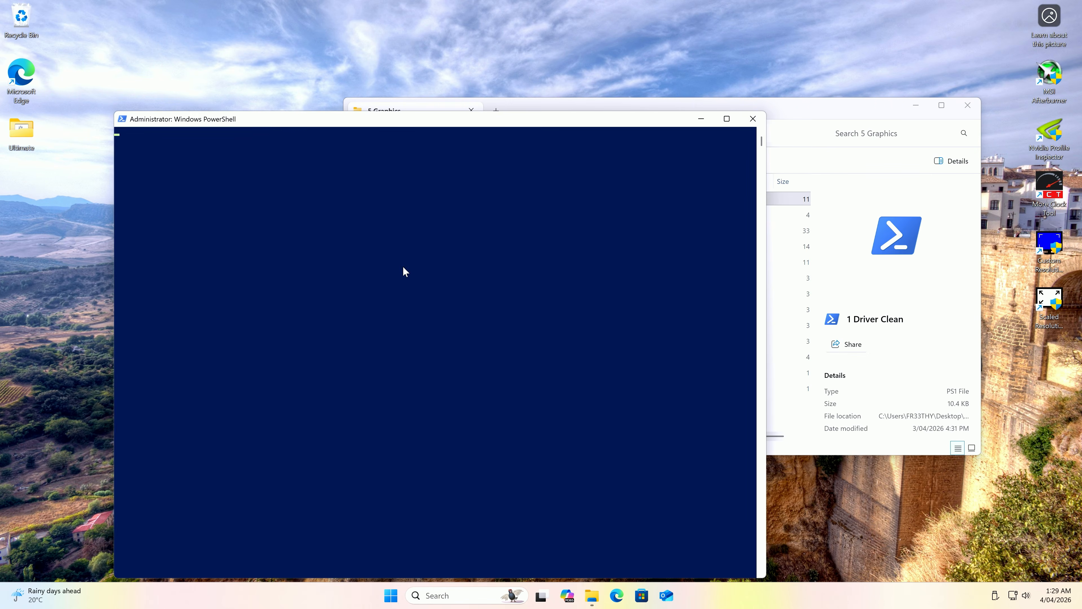
{"action": "type", "text": "1"}
{"action": "key", "text": "Return"}
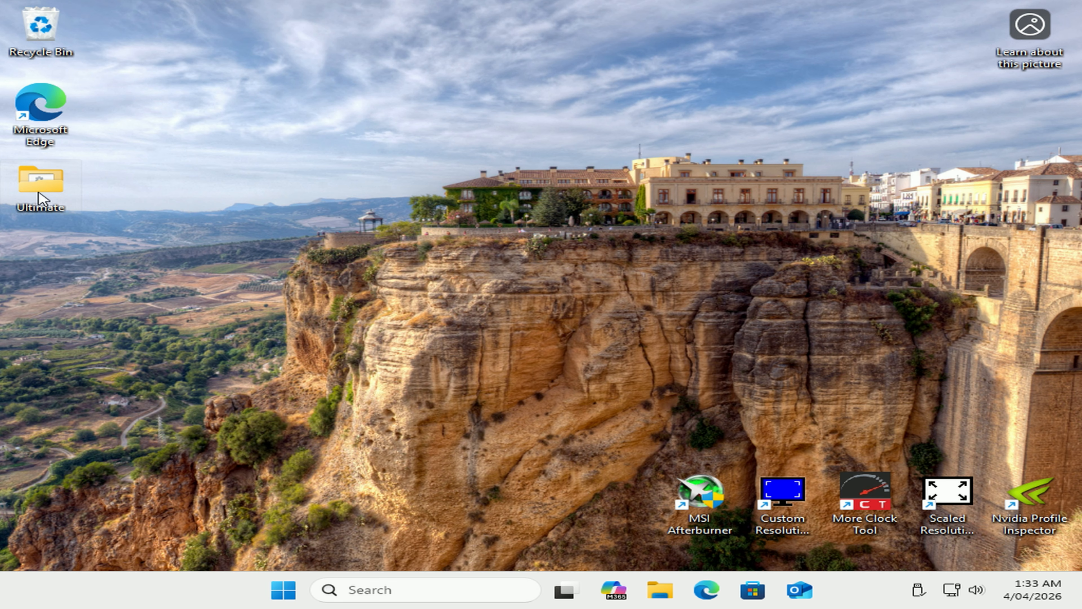
- Reopen the 5 Graphics folder inside Ultimate and select the 3 Driver Install Debloat & Settings script
{"action": "double_click", "coordinate": [39, 192]}
{"action": "left_click_drag", "start_coordinate": [514, 67], "coordinate": [570, 52]}
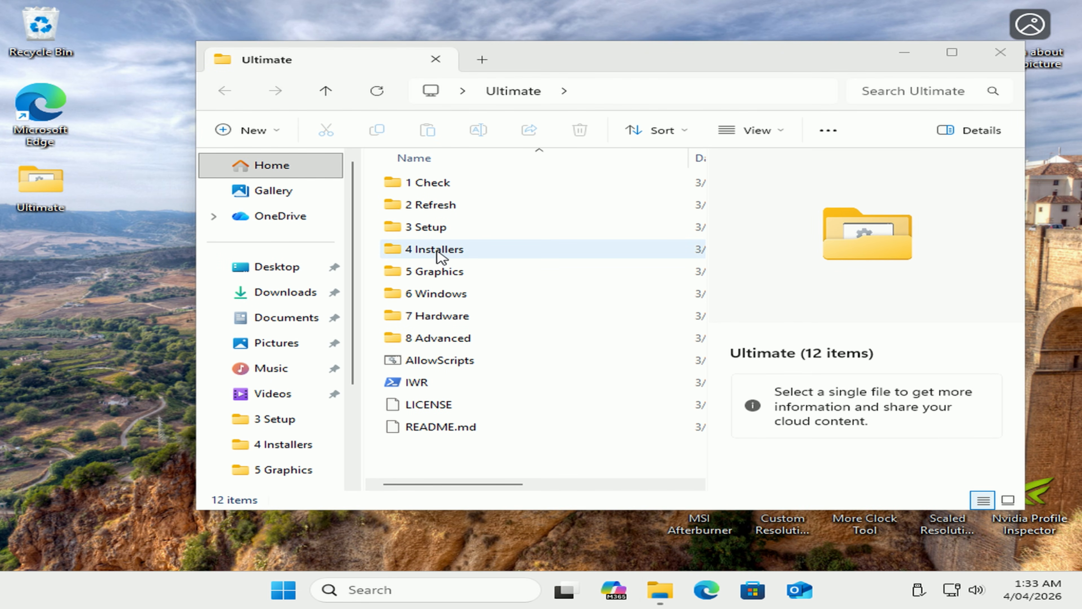
{"action": "double_click", "coordinate": [443, 270]}
{"action": "left_click", "coordinate": [536, 212]}
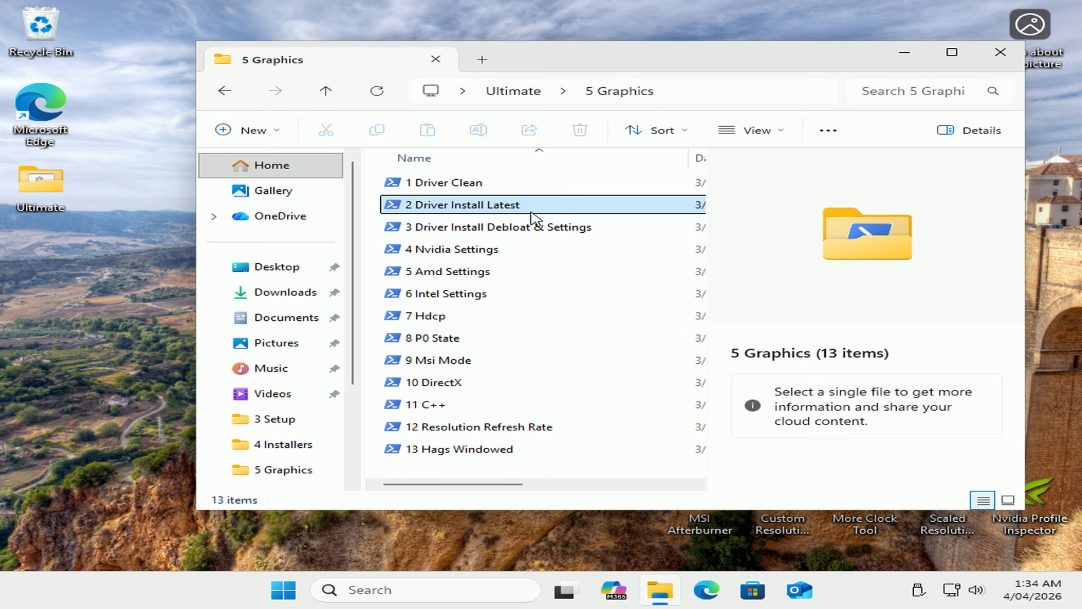
{"action": "left_click", "coordinate": [541, 231]}
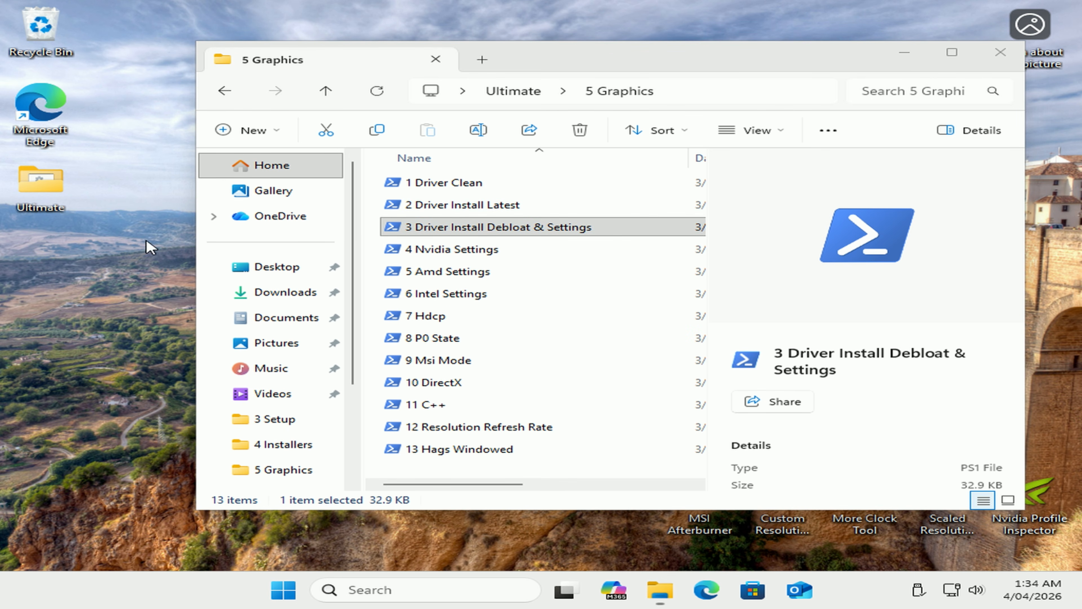
- Check the installed programs list in Control Panel and close it
{"action": "key", "text": "super+r"}
{"action": "type", "text": "control"}
{"action": "key", "text": "Return"}
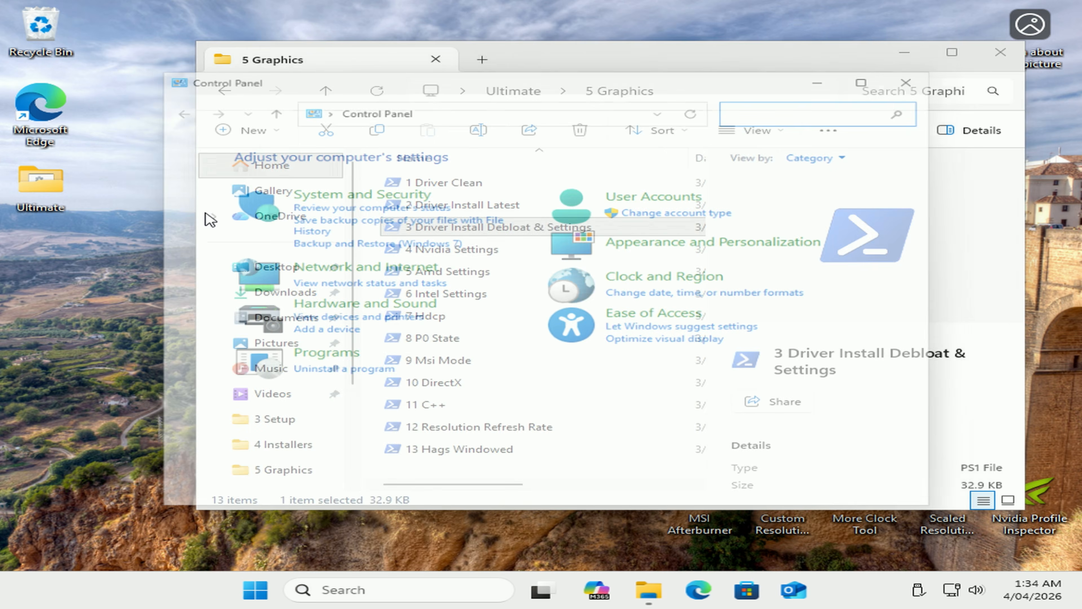
{"action": "left_click", "coordinate": [365, 360]}
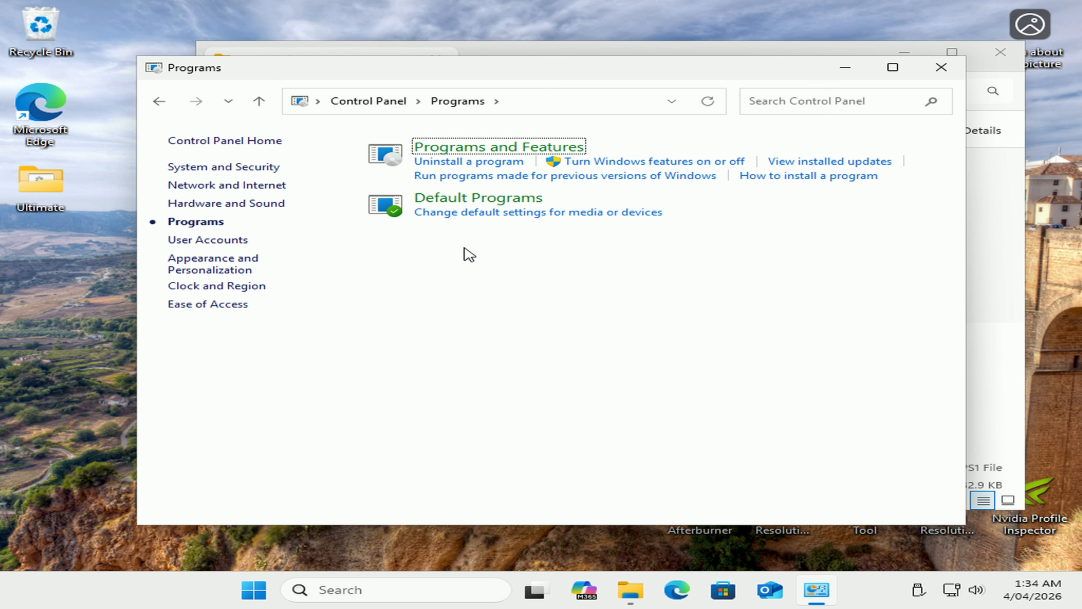
{"action": "left_click", "coordinate": [511, 163]}
{"action": "left_click", "coordinate": [941, 67]}
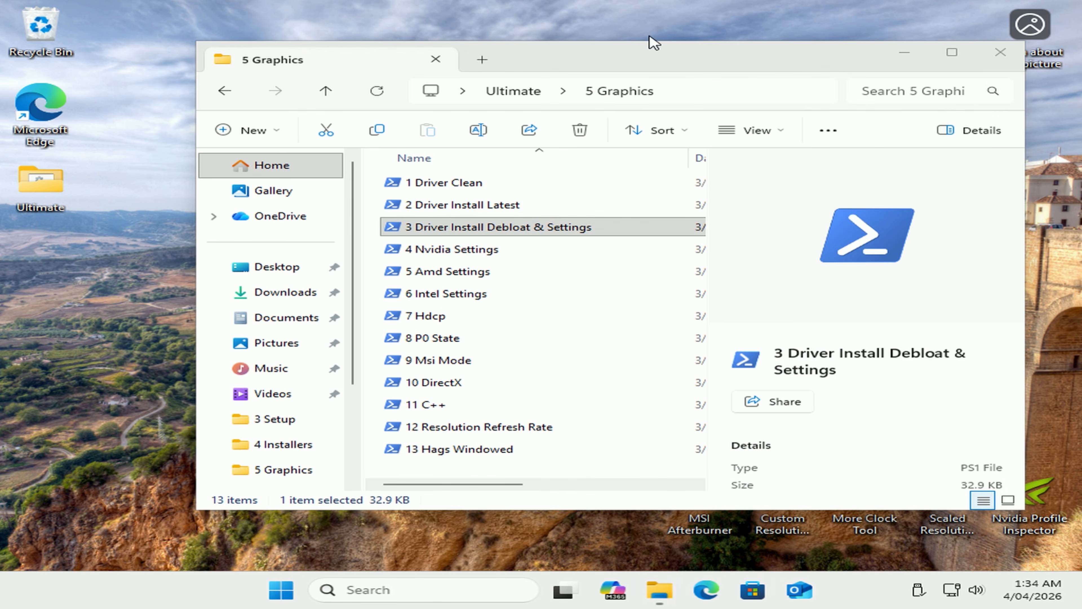
- Run the 3 Driver Install Debloat & Settings script and choose option 3 for an Intel GPU
{"action": "left_click_drag", "start_coordinate": [633, 43], "coordinate": [652, 44]}
{"action": "double_click", "coordinate": [504, 227]}
{"action": "type", "text": "3"}
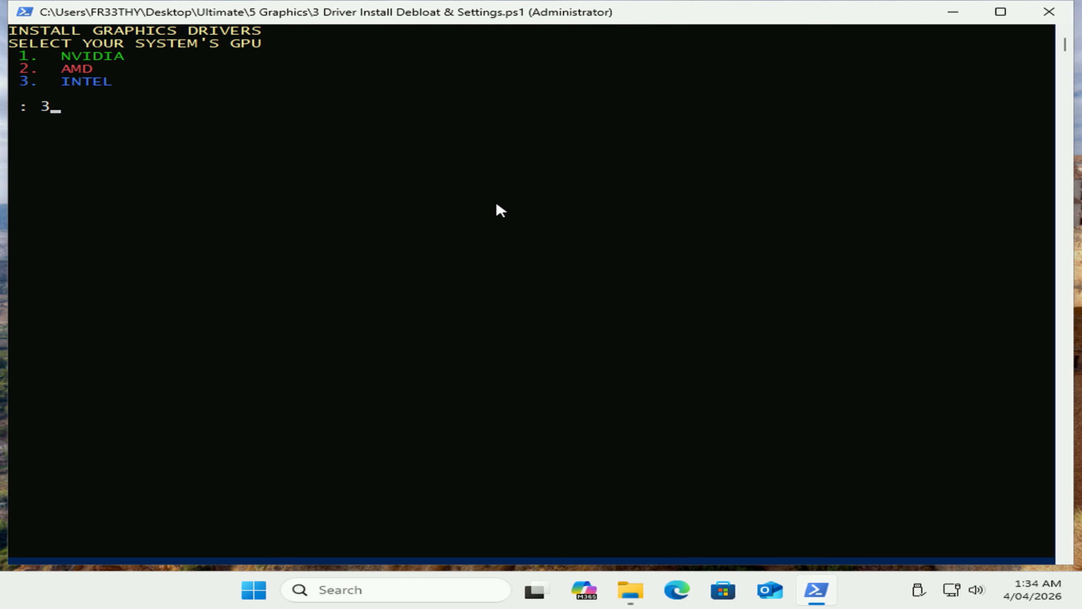
{"action": "key", "text": "Return"}
- Reduce the Intel download page's zoom to 75% and examine the graphics drivers listed for each processor generation
{"action": "scroll", "coordinate": [658, 288], "scroll_direction": "down", "scroll_amount": 3}
{"action": "scroll", "coordinate": [653, 281], "scroll_direction": "down", "scroll_amount": 2}
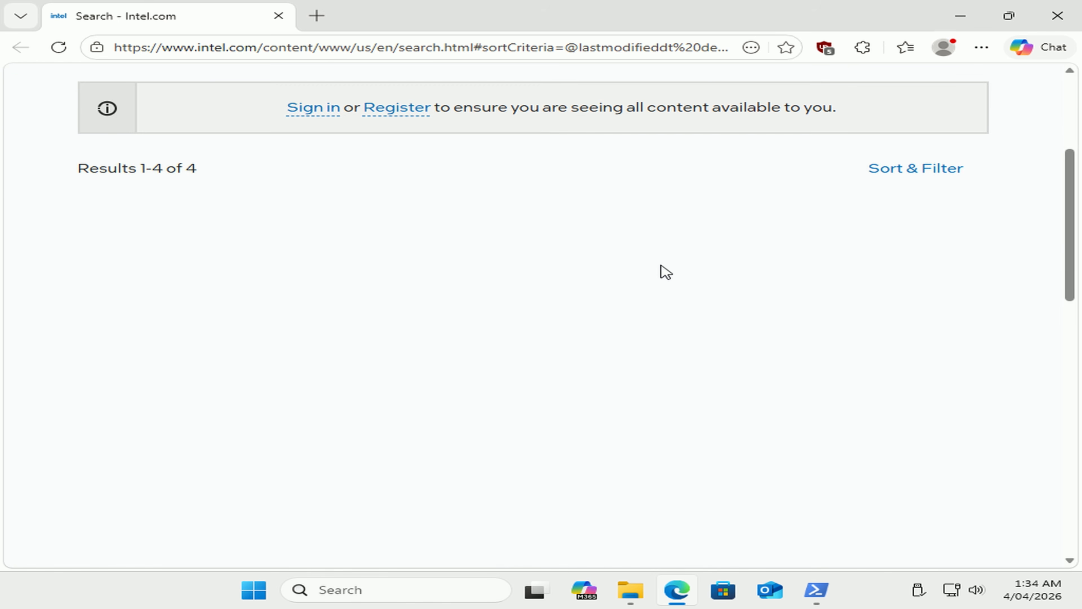
{"action": "key", "text": "ctrl+minus"}
{"action": "key", "text": "ctrl+minus"}
{"action": "key", "text": "ctrl+minus"}
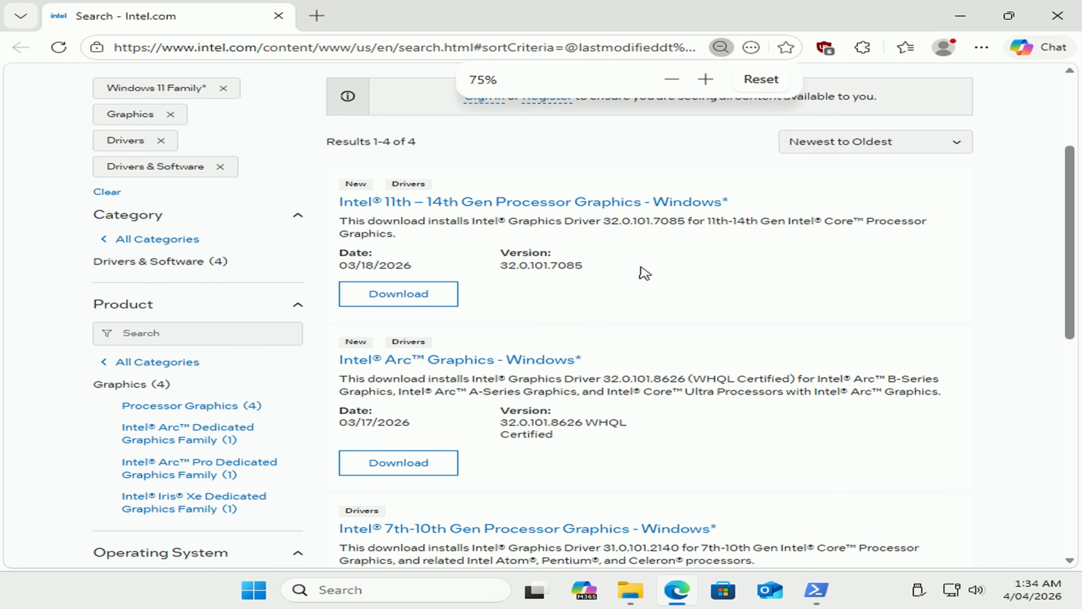
{"action": "scroll", "coordinate": [675, 242], "scroll_direction": "down", "scroll_amount": 4}
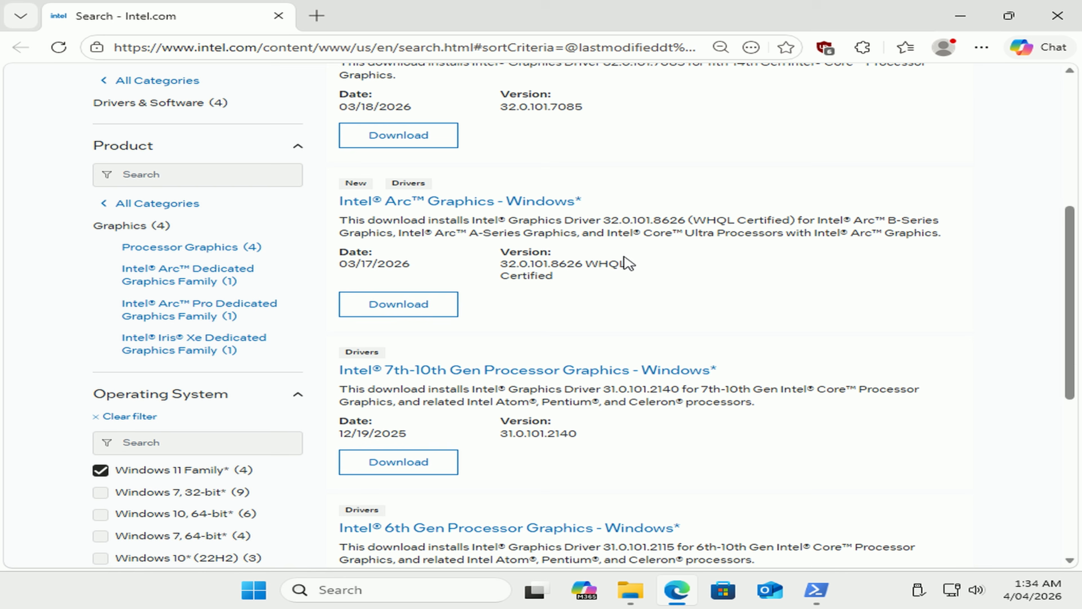
{"action": "scroll", "coordinate": [596, 310], "scroll_direction": "down", "scroll_amount": 4}
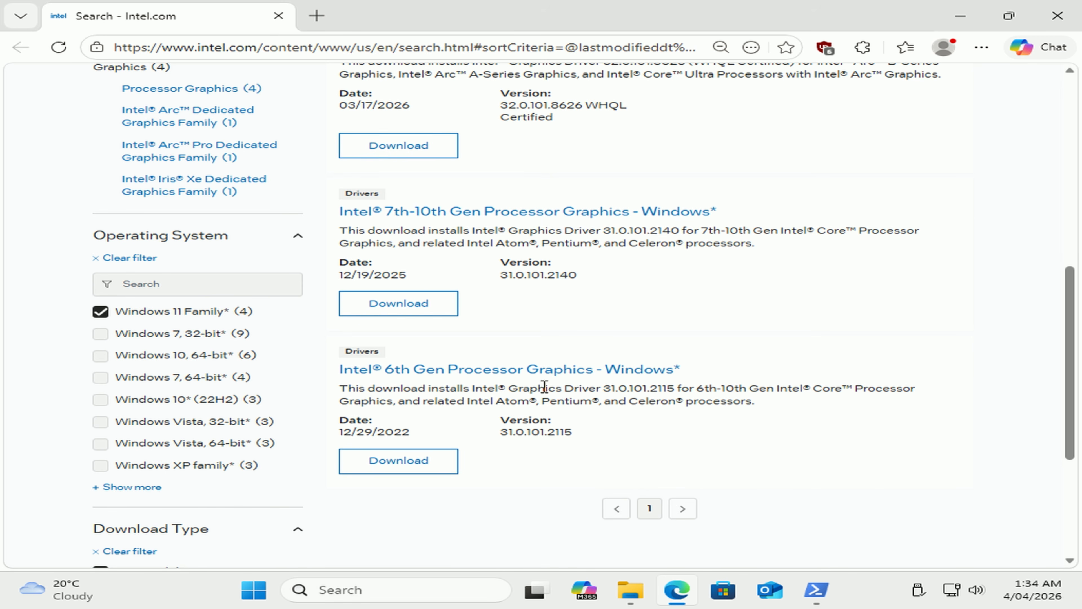
{"action": "left_click_drag", "start_coordinate": [680, 370], "coordinate": [339, 369]}
{"action": "left_click", "coordinate": [514, 399]}
{"action": "left_click_drag", "start_coordinate": [485, 379], "coordinate": [644, 369]}
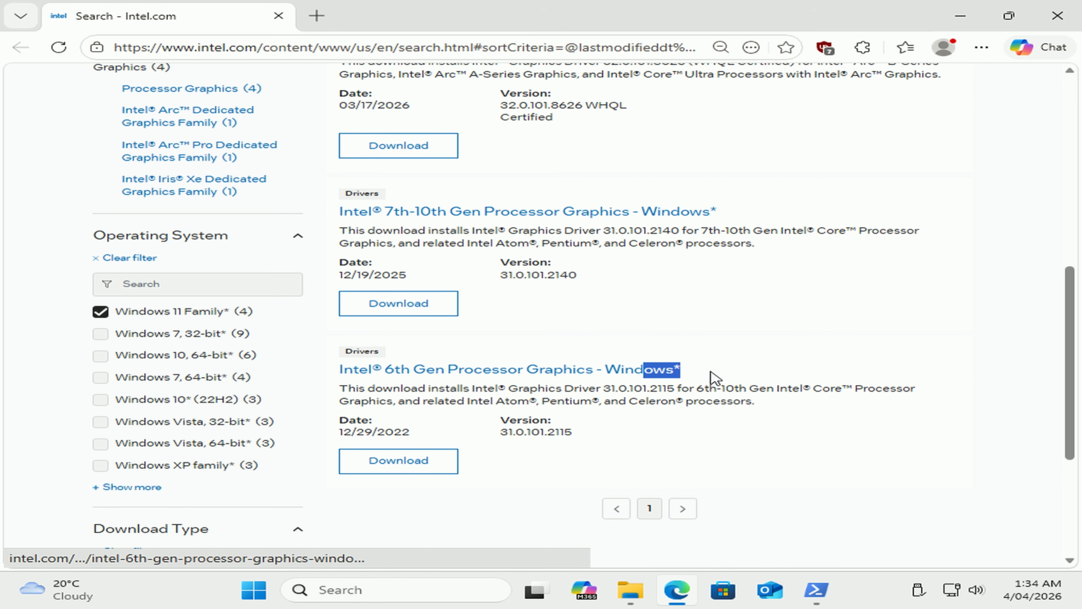
- Download the Intel Arc Graphics driver for Windows, version 32.0.101.8626
{"action": "scroll", "coordinate": [720, 375], "scroll_direction": "up", "scroll_amount": 5}
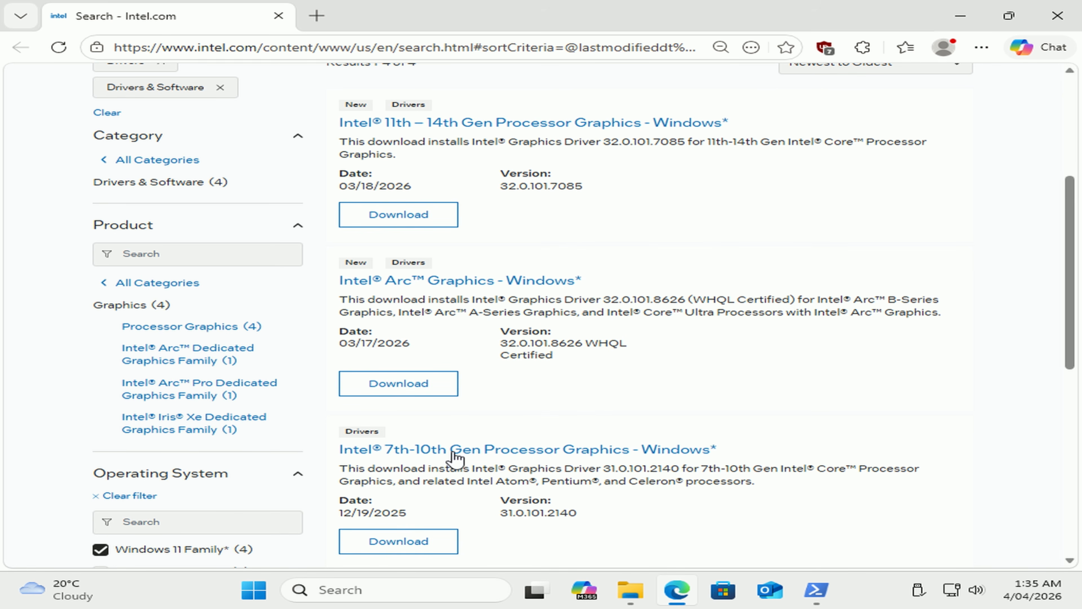
{"action": "left_click", "coordinate": [401, 386]}
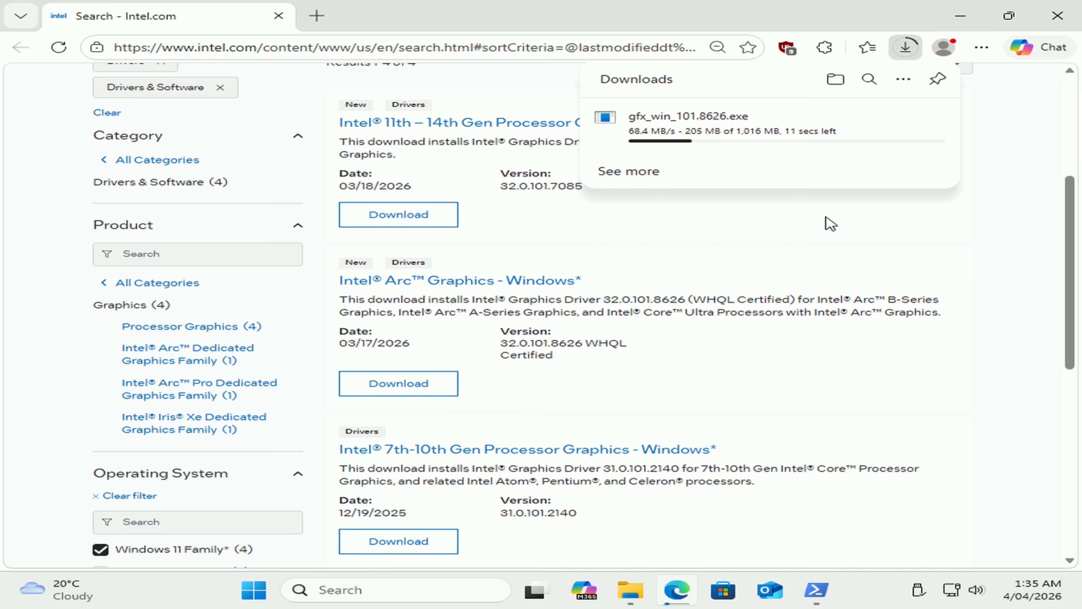
{"action": "mouse_move", "coordinate": [826, 145]}
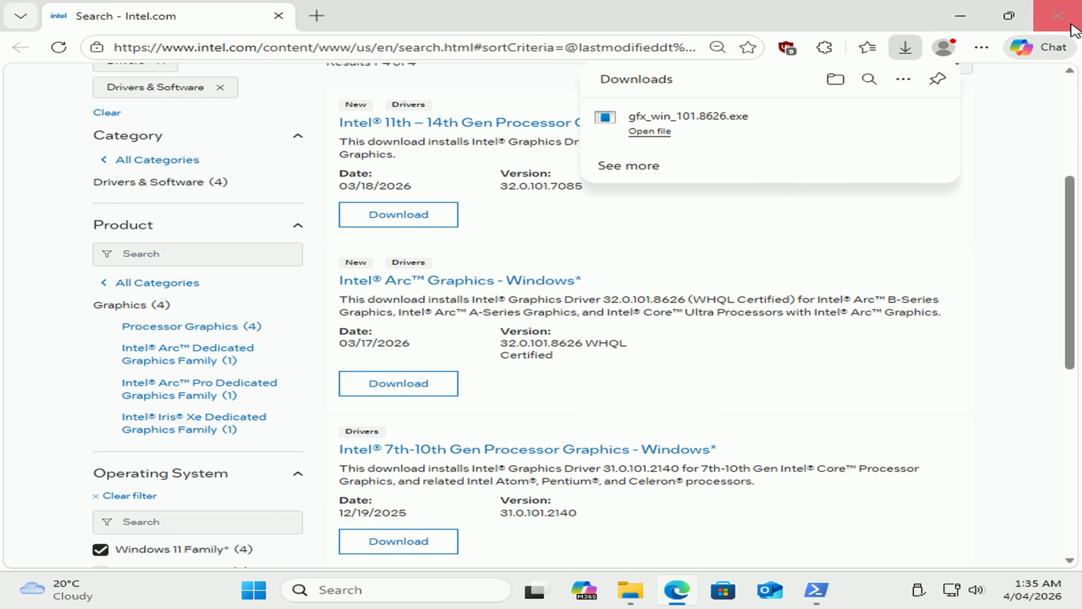
- Close the browser, continue the debloat script, and select the downloaded gfx_win_101.8626 file as the driver to install
{"action": "left_click", "coordinate": [1057, 16]}
{"action": "key", "text": "Return"}
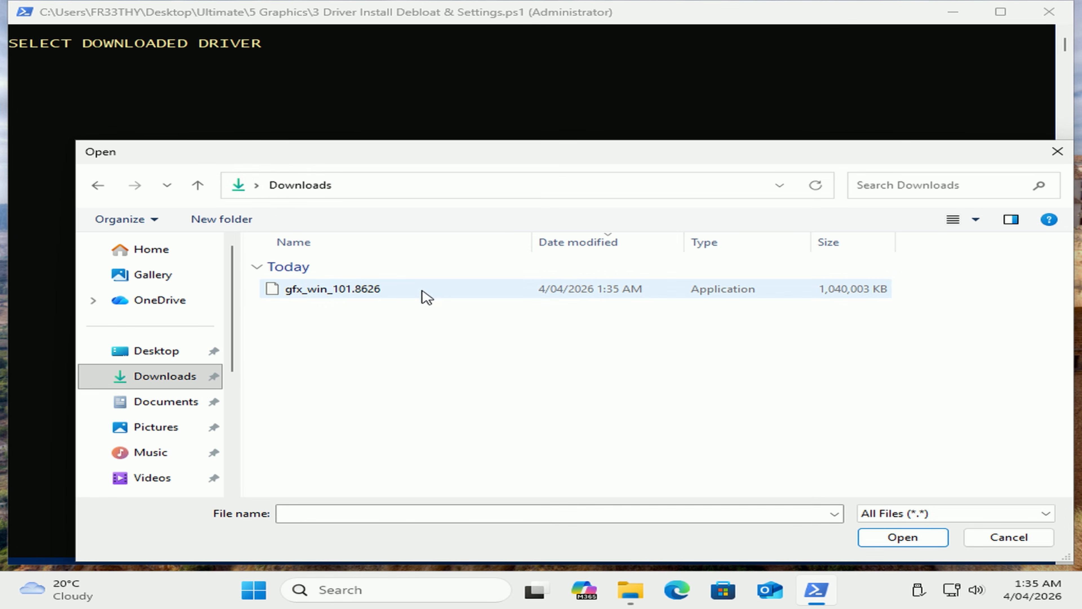
{"action": "left_click", "coordinate": [375, 295]}
{"action": "left_click", "coordinate": [903, 537]}
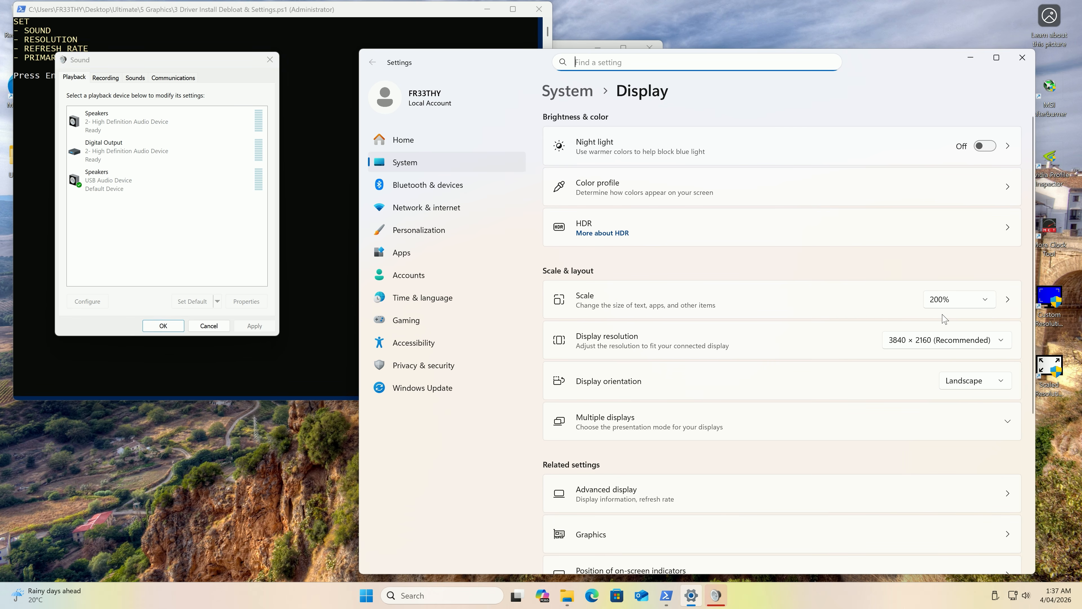
- Close the Display settings and Sound windows without changes and let the driver debloat script continue
{"action": "left_click", "coordinate": [1022, 57]}
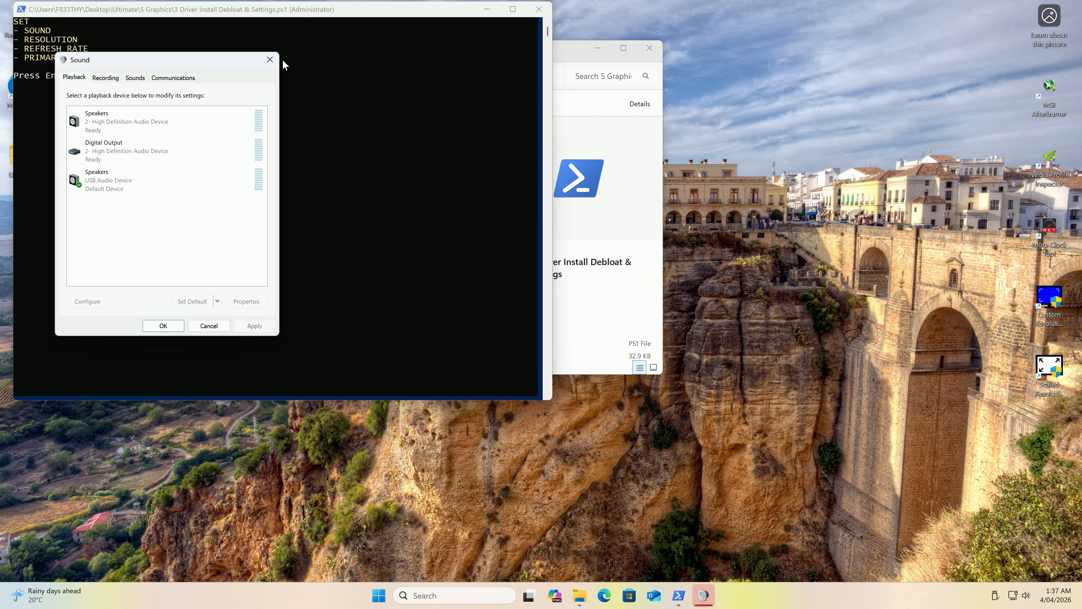
{"action": "left_click", "coordinate": [270, 59]}
{"action": "key", "text": "Return"}
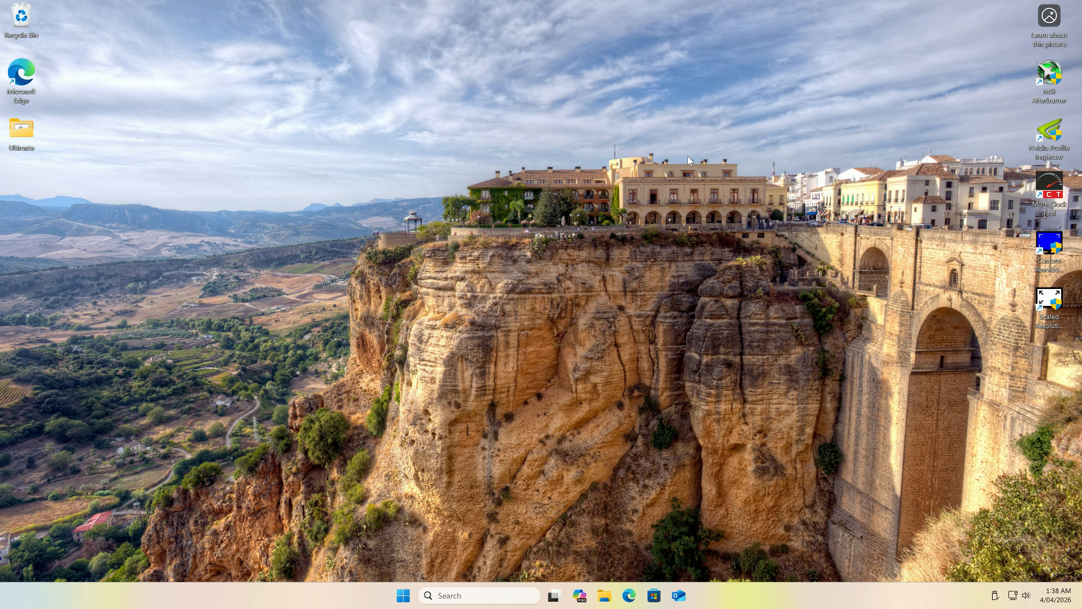
- Check the installed Intel entries in Control Panel's Programs and Features list and close it
{"action": "key", "text": "super+r"}
{"action": "type", "text": "control"}
{"action": "key", "text": "Return"}
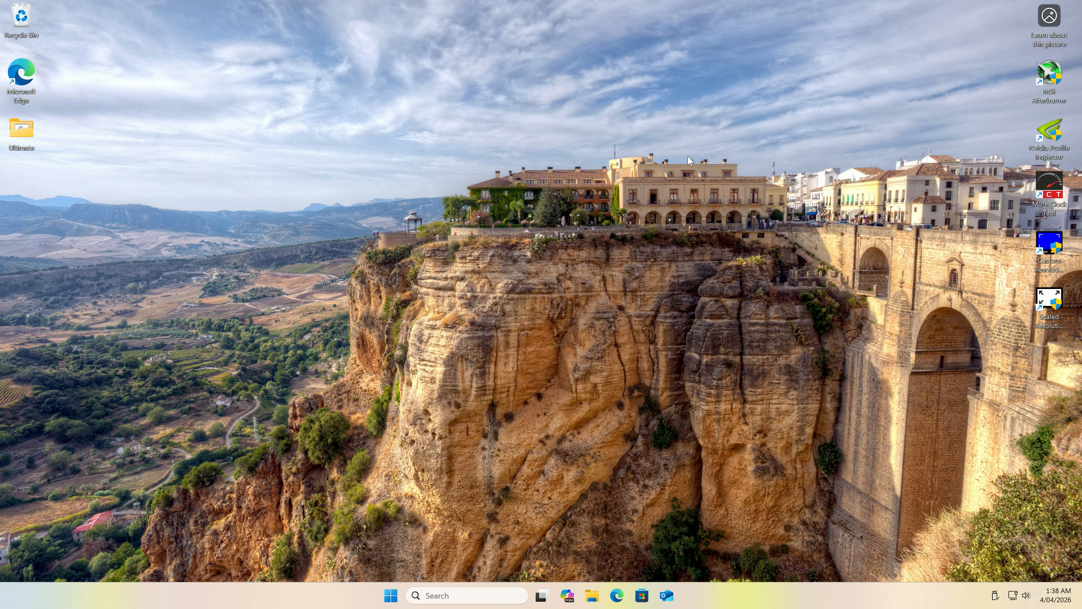
{"action": "left_click", "coordinate": [501, 275]}
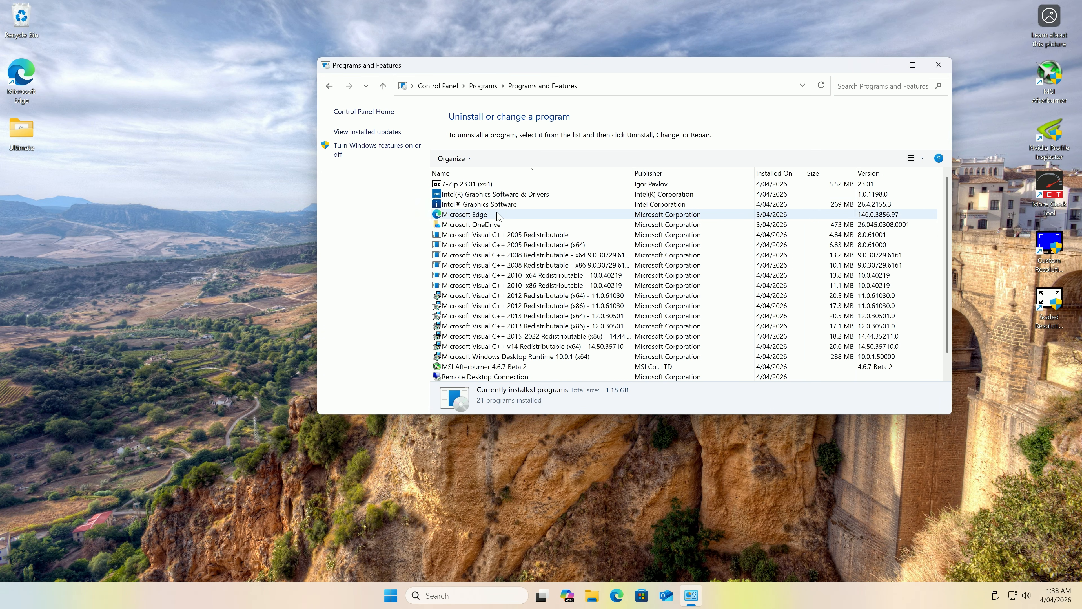
{"action": "left_click", "coordinate": [939, 65]}
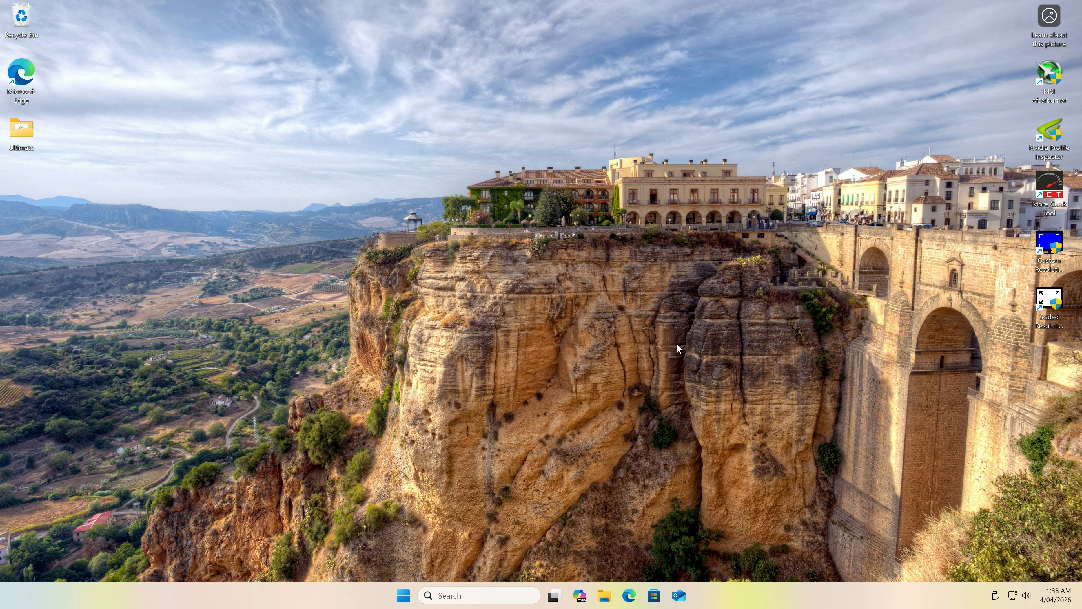
- Examine the background processes in Task Manager for Intel services and close it
{"action": "key", "text": "ctrl+shift+Escape"}
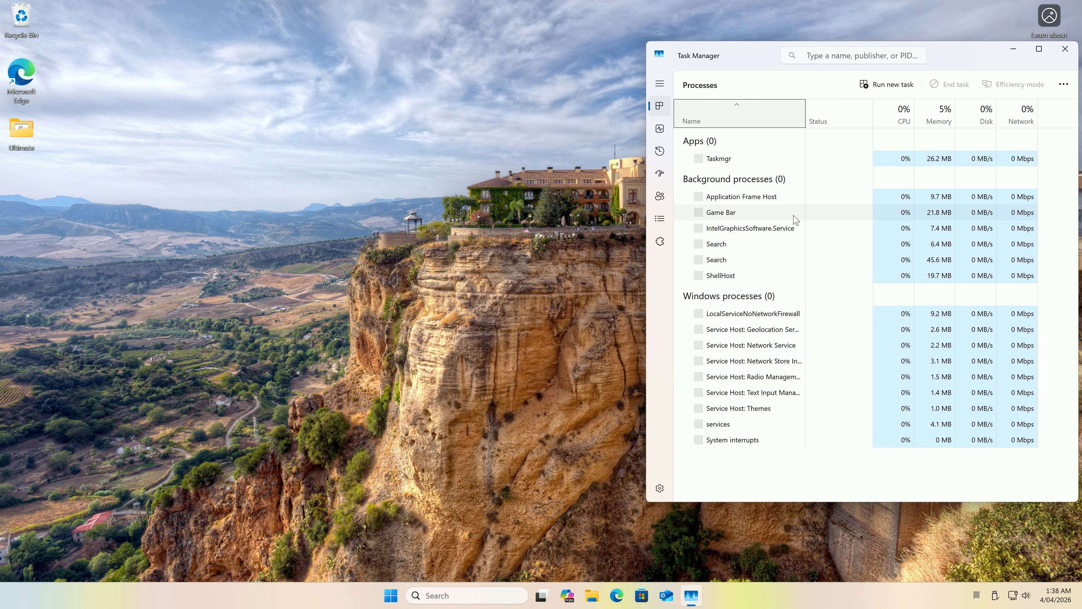
{"action": "scroll", "coordinate": [813, 223], "scroll_direction": "down", "scroll_amount": 1}
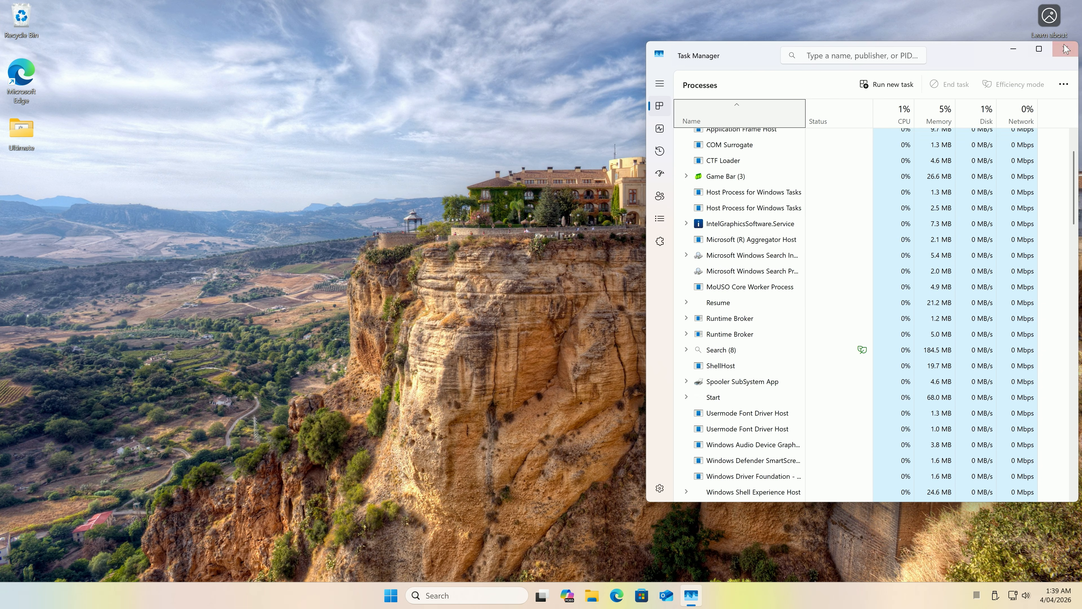
{"action": "left_click", "coordinate": [1065, 49]}
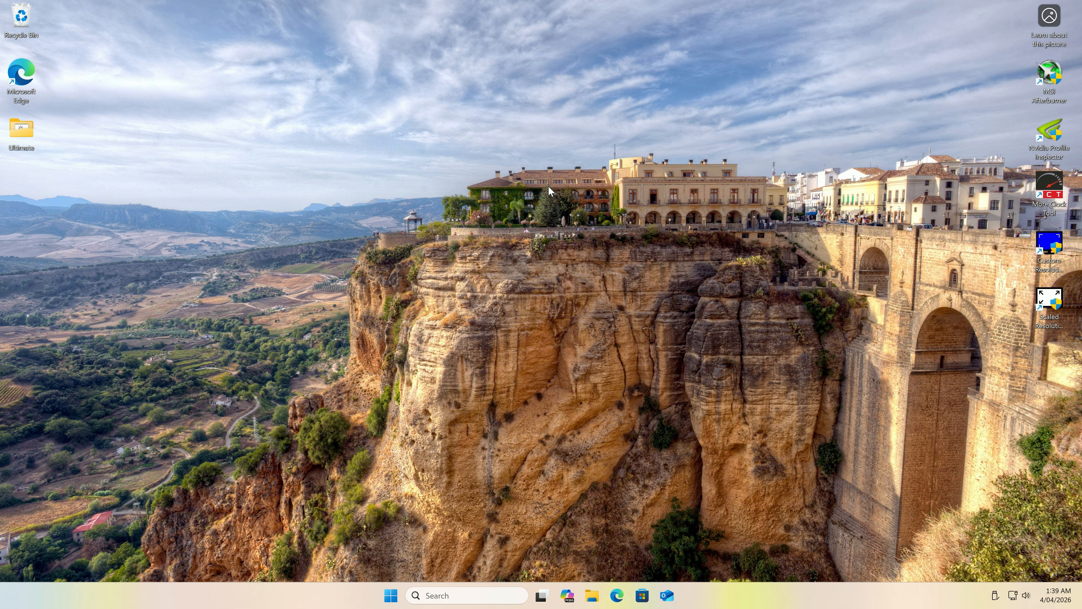
- Create a desktop shortcut for Intel Graphics Software from the recently added apps and launch the program
{"action": "right_click", "coordinate": [548, 187]}
{"action": "left_click", "coordinate": [605, 383]}
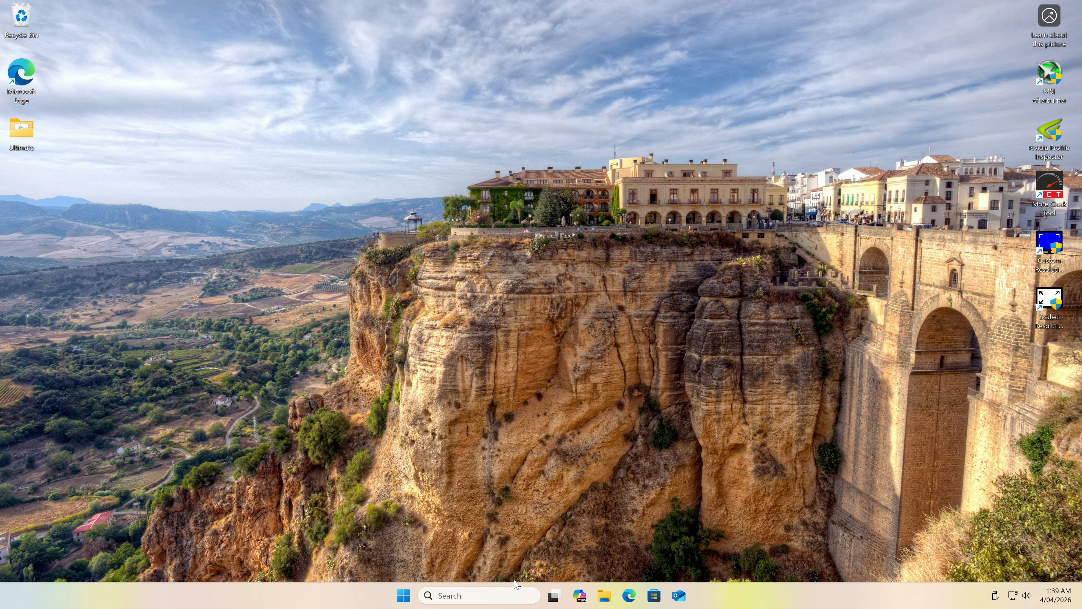
{"action": "left_click", "coordinate": [403, 595]}
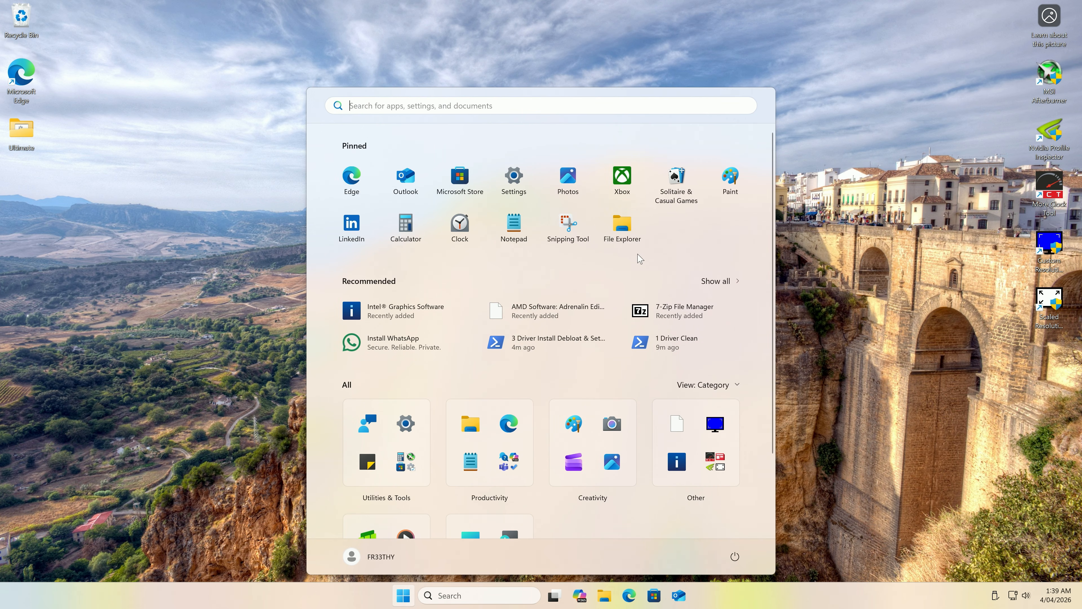
{"action": "left_click", "coordinate": [720, 281]}
{"action": "left_click_drag", "start_coordinate": [400, 178], "coordinate": [242, 168]}
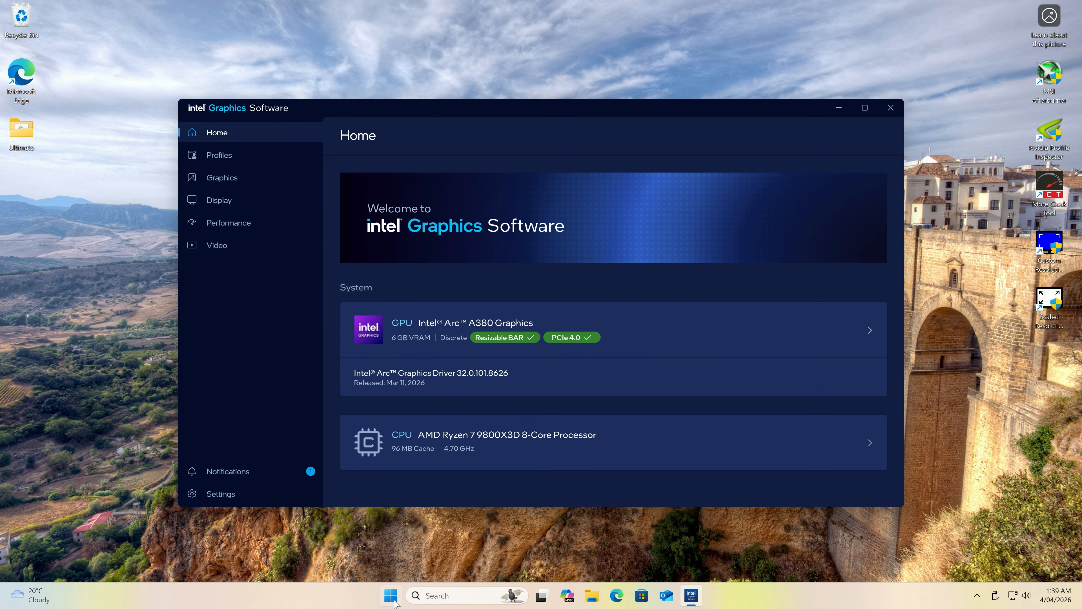
- Maximize Intel Graphics Software and look through its general and navigation preferences
{"action": "left_click", "coordinate": [865, 107]}
{"action": "left_click", "coordinate": [42, 569]}
{"action": "left_click", "coordinate": [479, 35]}
{"action": "scroll", "coordinate": [712, 299], "scroll_direction": "down", "scroll_amount": 10}
{"action": "scroll", "coordinate": [932, 515], "scroll_direction": "up", "scroll_amount": 10}
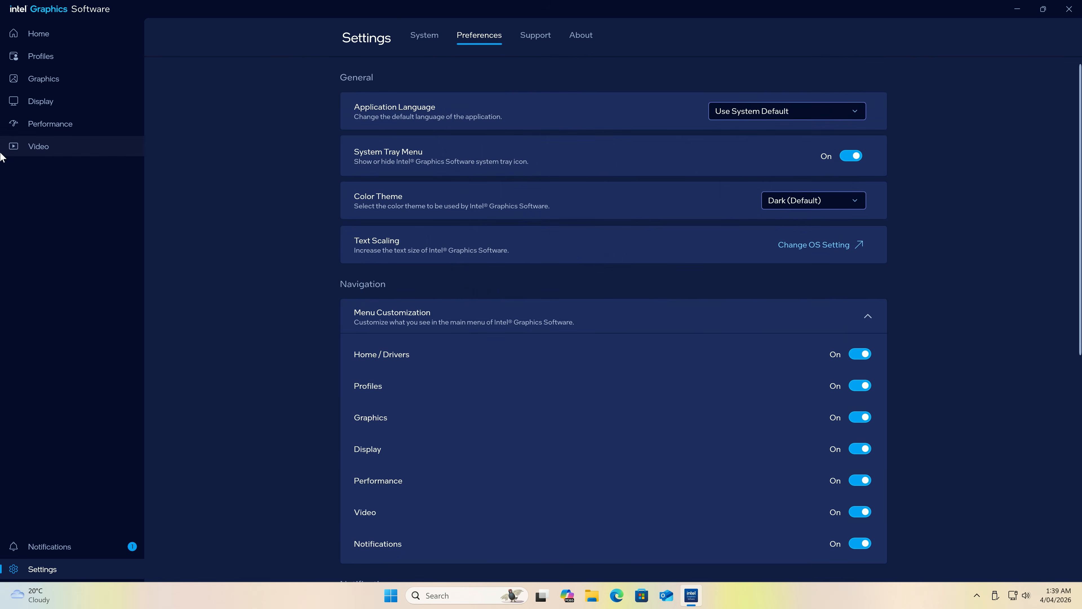
- Examine the GPU performance metrics, the tuning options, and the display scaling and color settings
{"action": "left_click", "coordinate": [50, 123]}
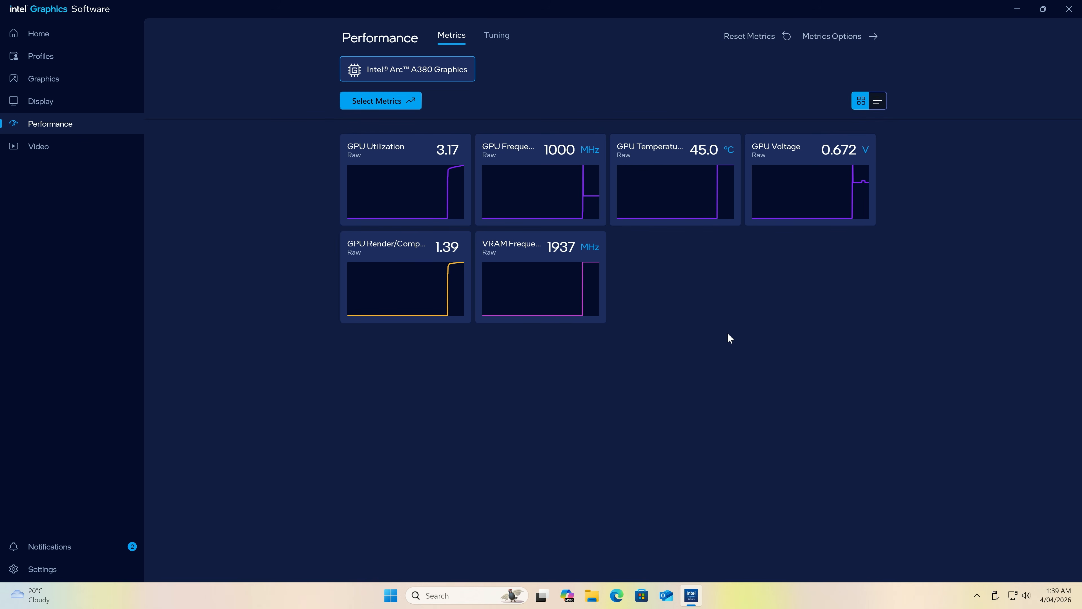
{"action": "left_click", "coordinate": [498, 38]}
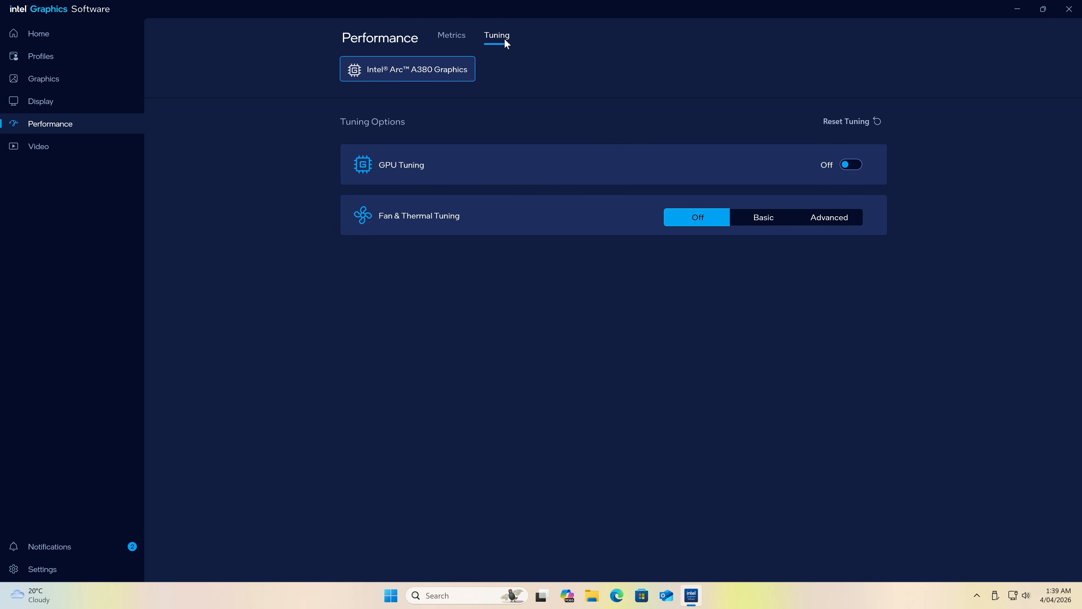
{"action": "left_click", "coordinate": [78, 107]}
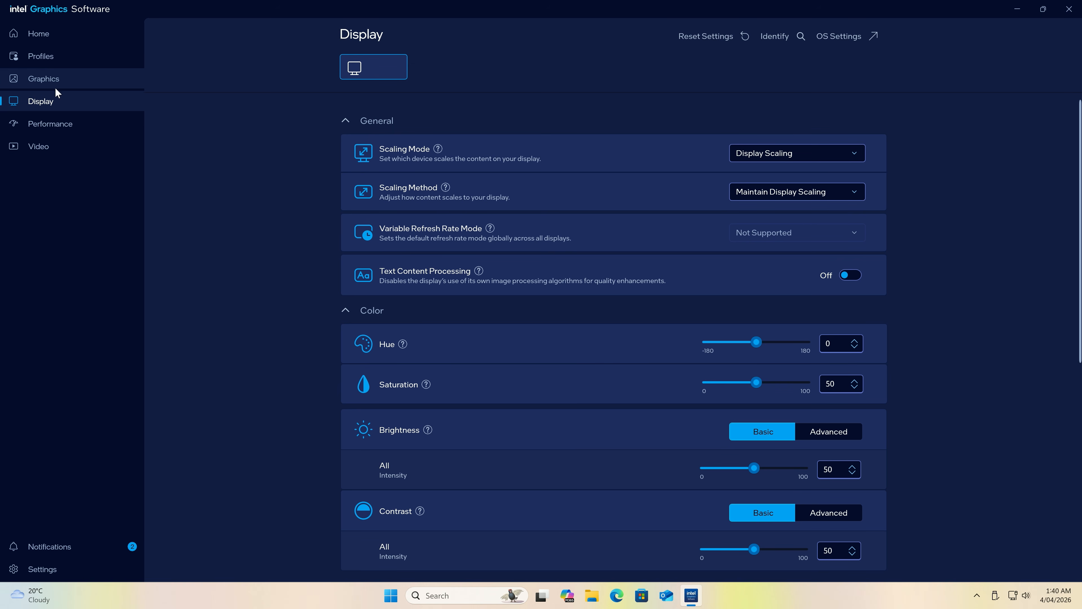
- Review the frame delivery settings, keep Low Latency Mode set to Off, and close Intel Graphics Software
{"action": "left_click", "coordinate": [49, 80]}
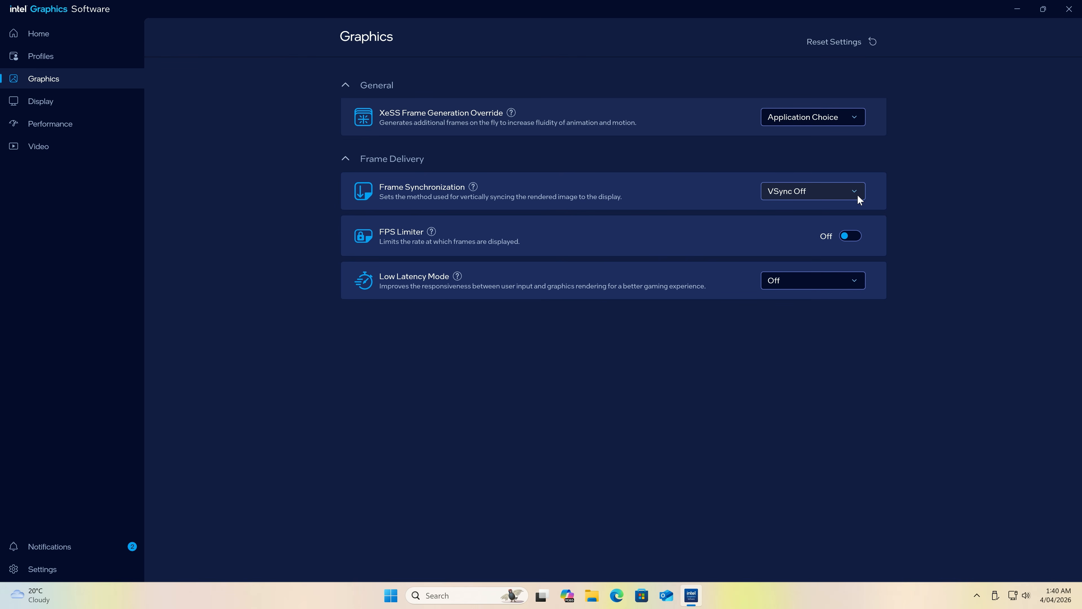
{"action": "left_click", "coordinate": [816, 289]}
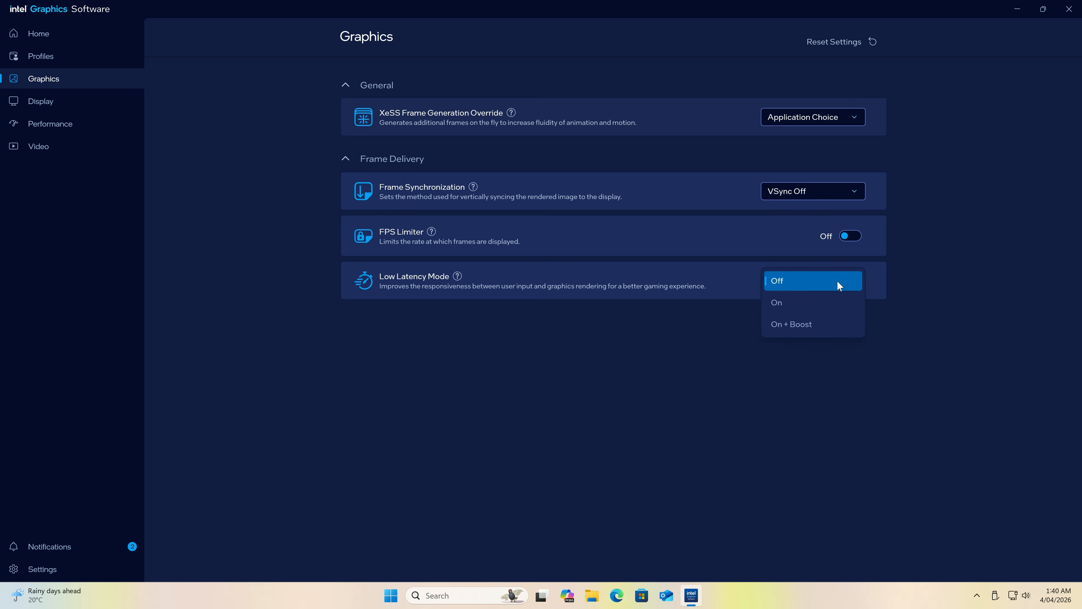
{"action": "left_click", "coordinate": [854, 285]}
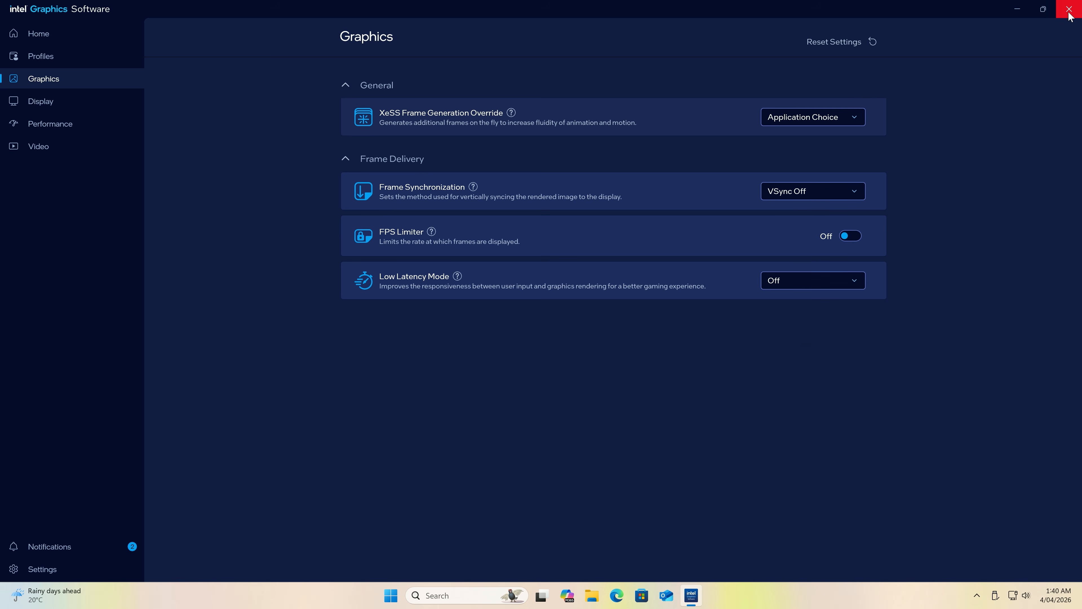
{"action": "left_click", "coordinate": [1069, 9]}
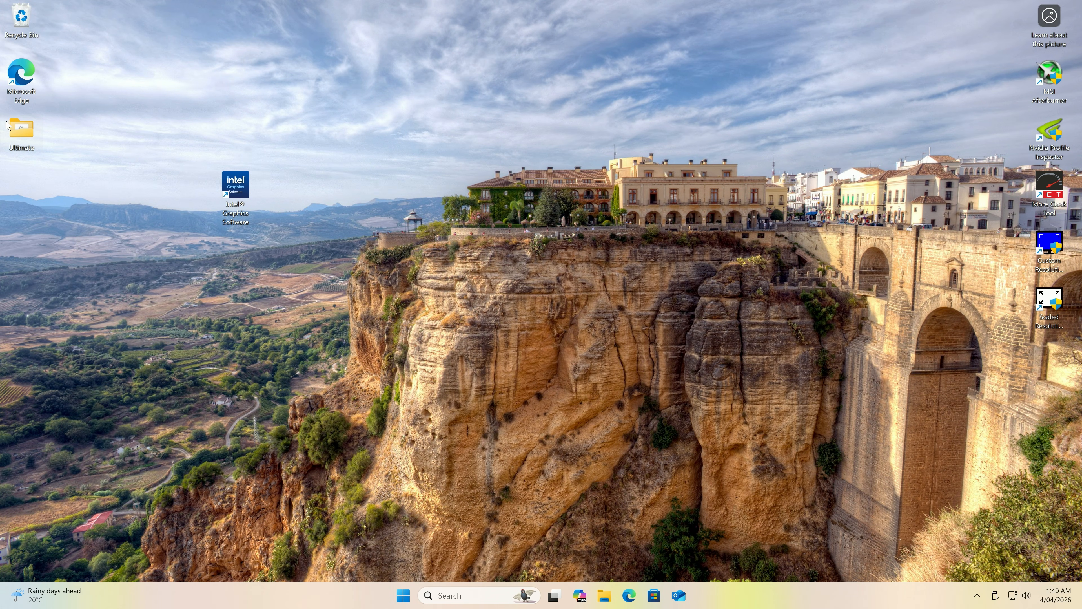
- Run the 1 Driver Clean script from the Ultimate folder's 5 Graphics subfolder
{"action": "double_click", "coordinate": [19, 130]}
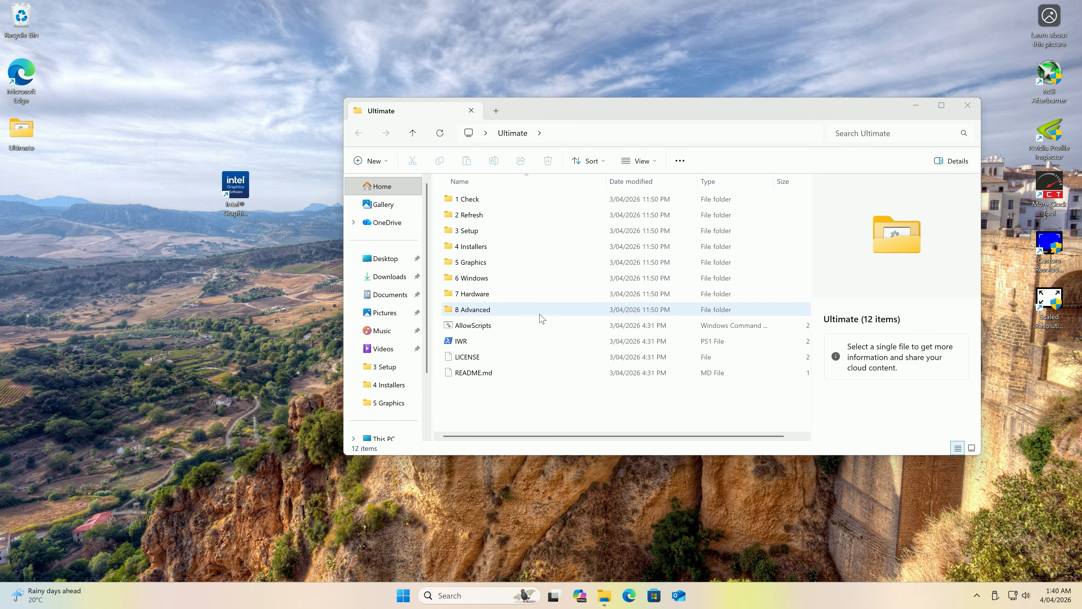
{"action": "double_click", "coordinate": [524, 268]}
{"action": "double_click", "coordinate": [490, 199]}
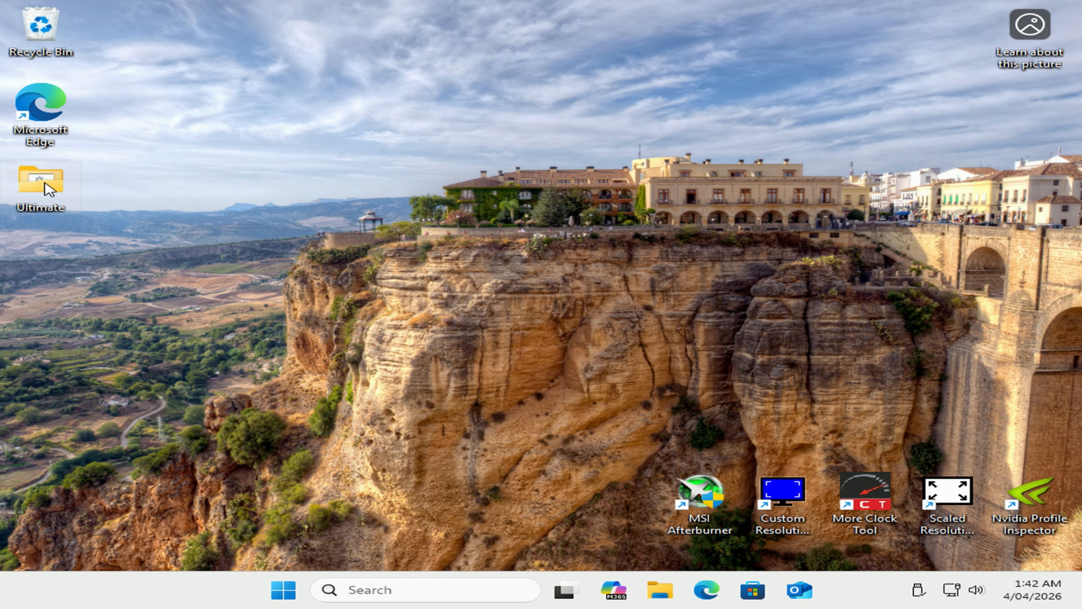
- Download the Intel Arc Graphics driver gfx_win_101.8626.exe again, show it in the Downloads folder, and close the browser
{"action": "double_click", "coordinate": [42, 181]}
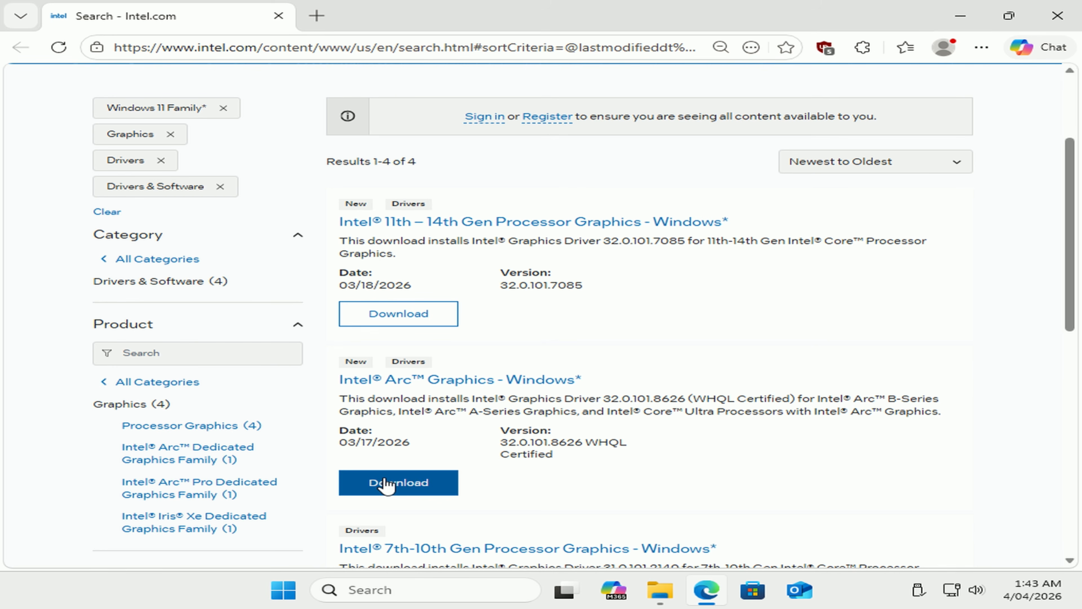
{"action": "left_click", "coordinate": [384, 482]}
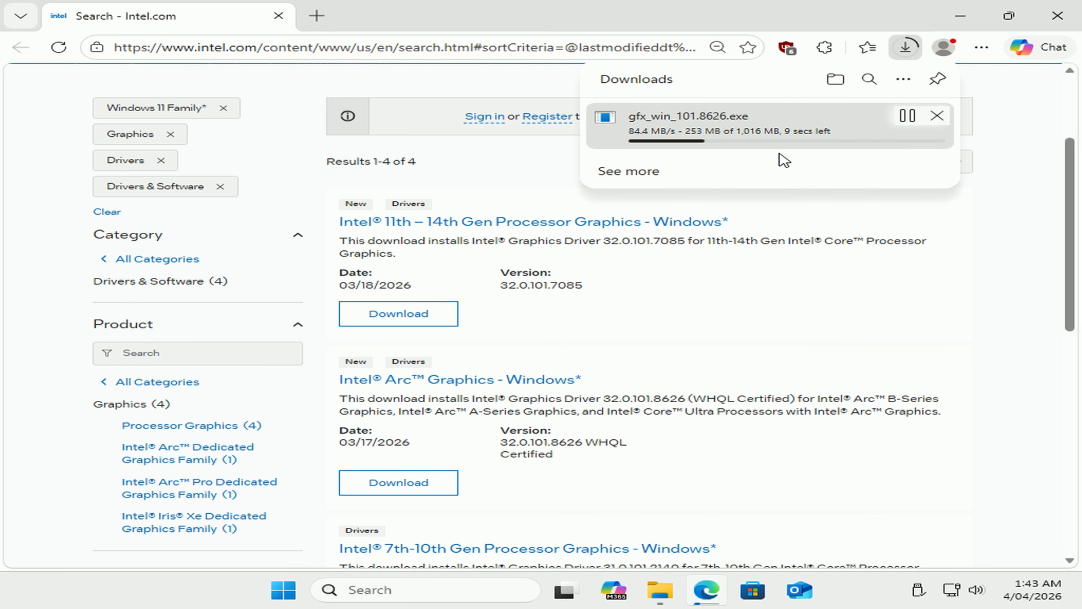
{"action": "key", "text": "super+e"}
{"action": "left_click", "coordinate": [317, 312]}
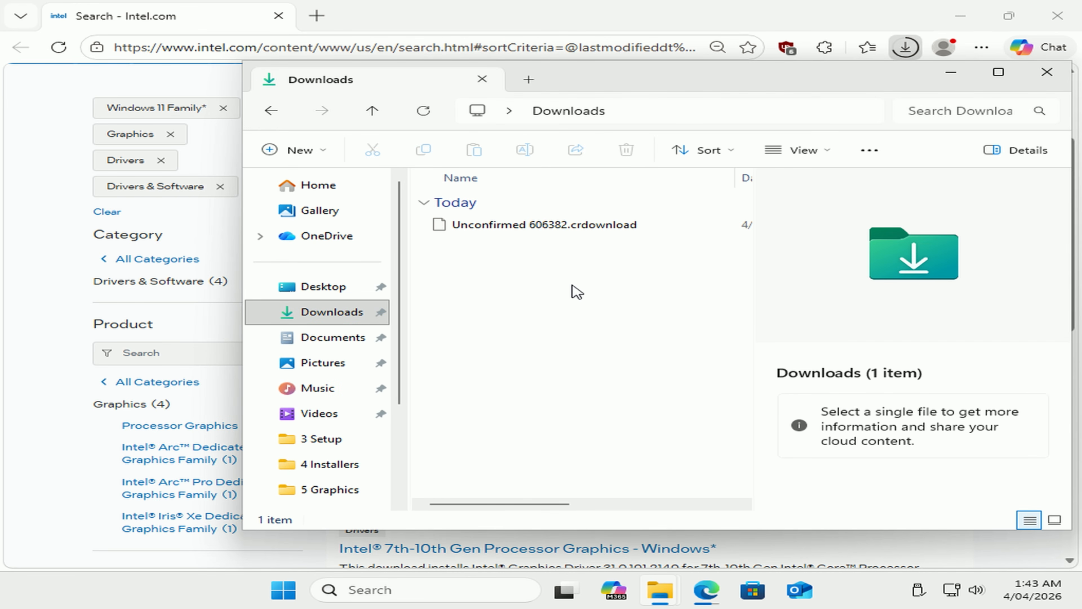
{"action": "left_click", "coordinate": [1047, 72]}
{"action": "left_click", "coordinate": [1057, 16]}
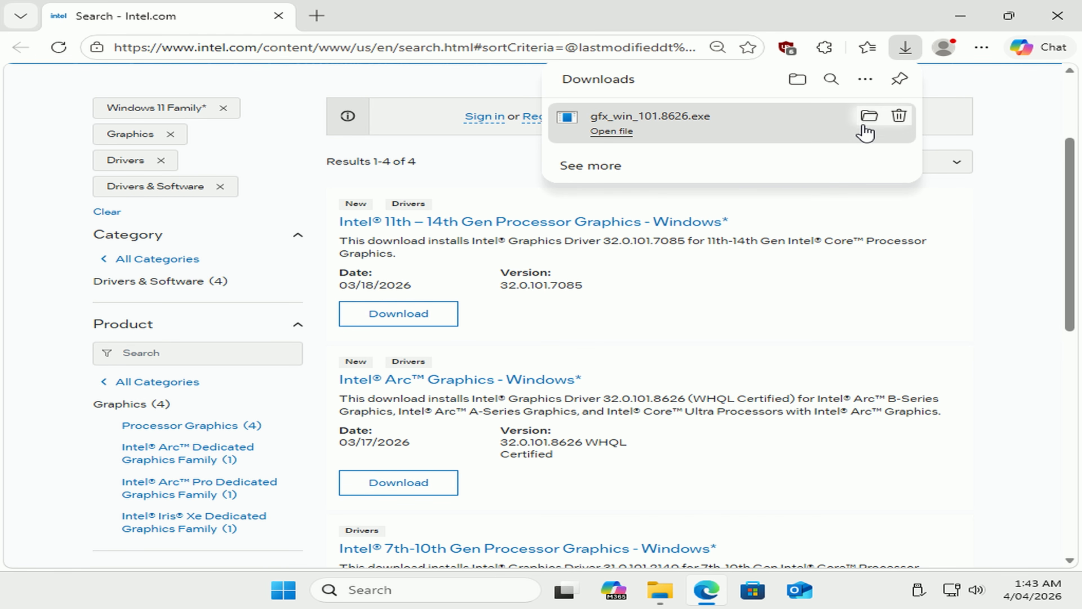
{"action": "left_click", "coordinate": [1057, 16]}
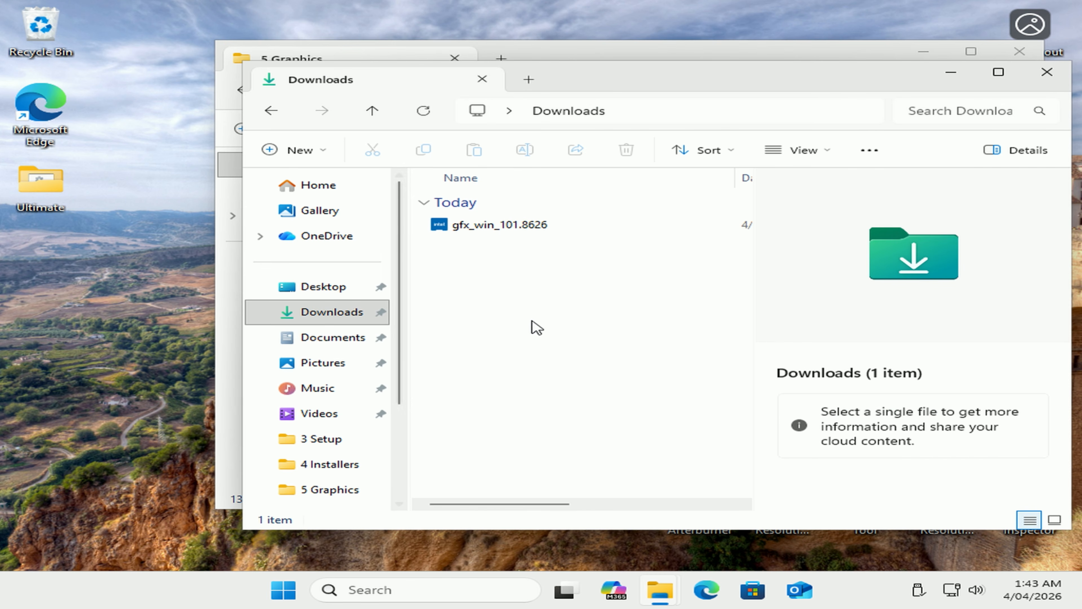
- Install gfx_win_101.8626 with all components selected, turn off launching Intel Graphics Software, and reboot
{"action": "double_click", "coordinate": [507, 226]}
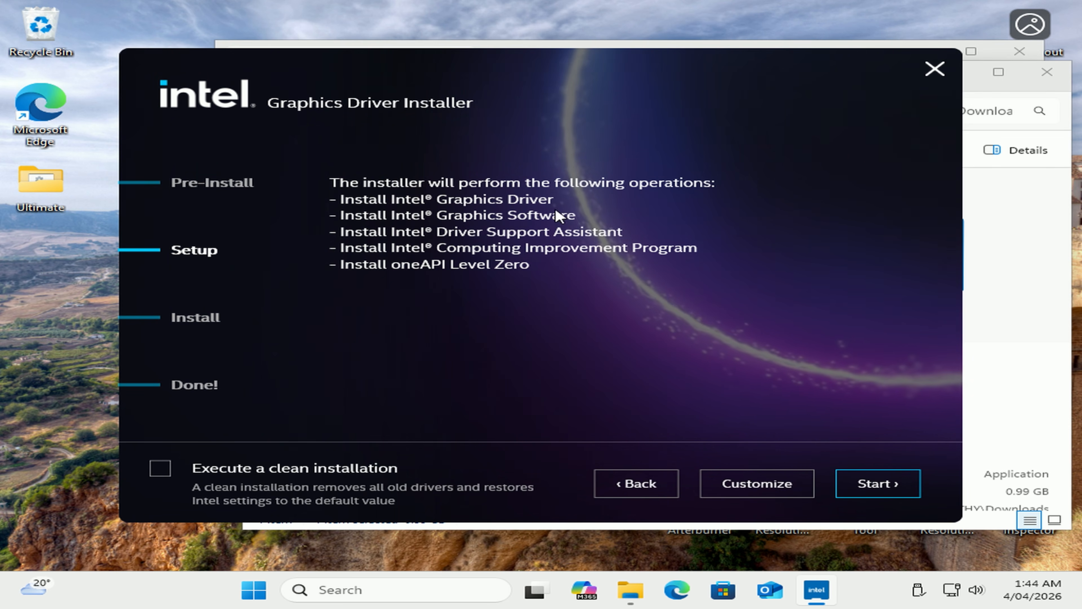
{"action": "left_click", "coordinate": [790, 483]}
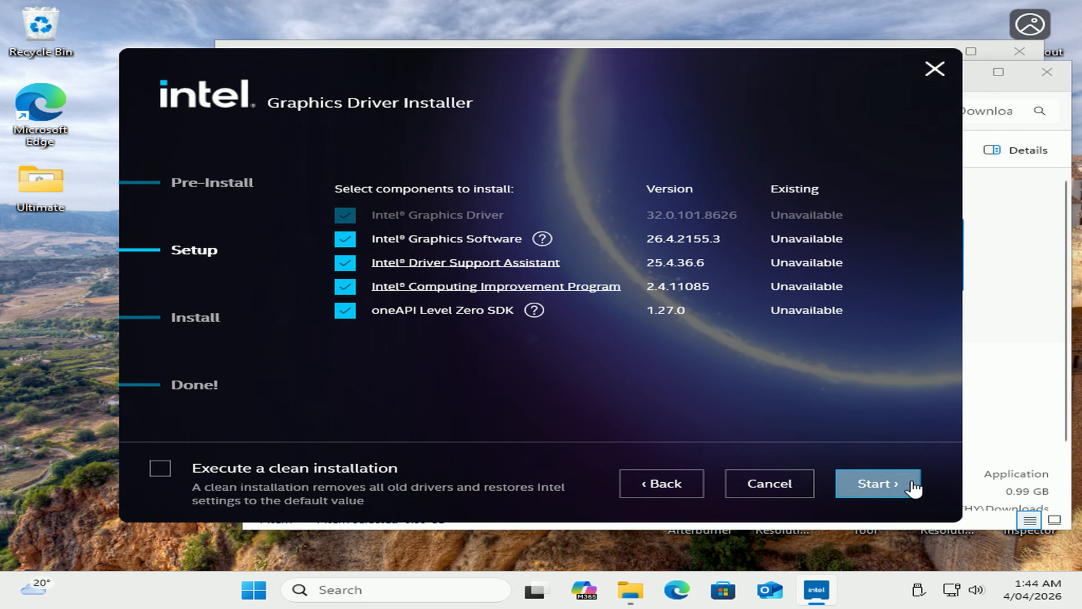
{"action": "left_click", "coordinate": [899, 490]}
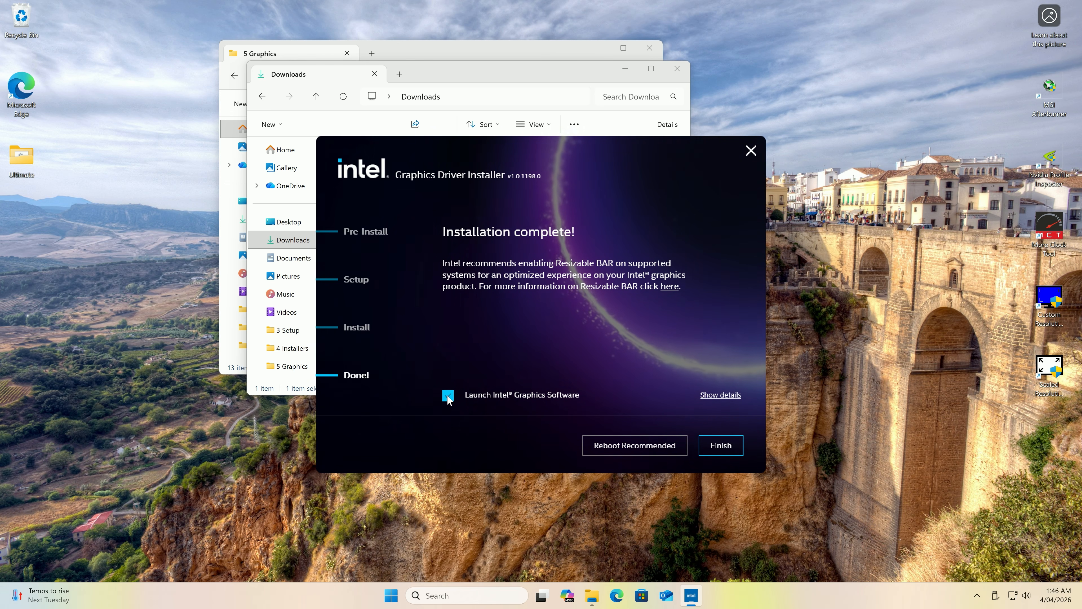
{"action": "left_click", "coordinate": [448, 396]}
{"action": "left_click", "coordinate": [655, 448]}
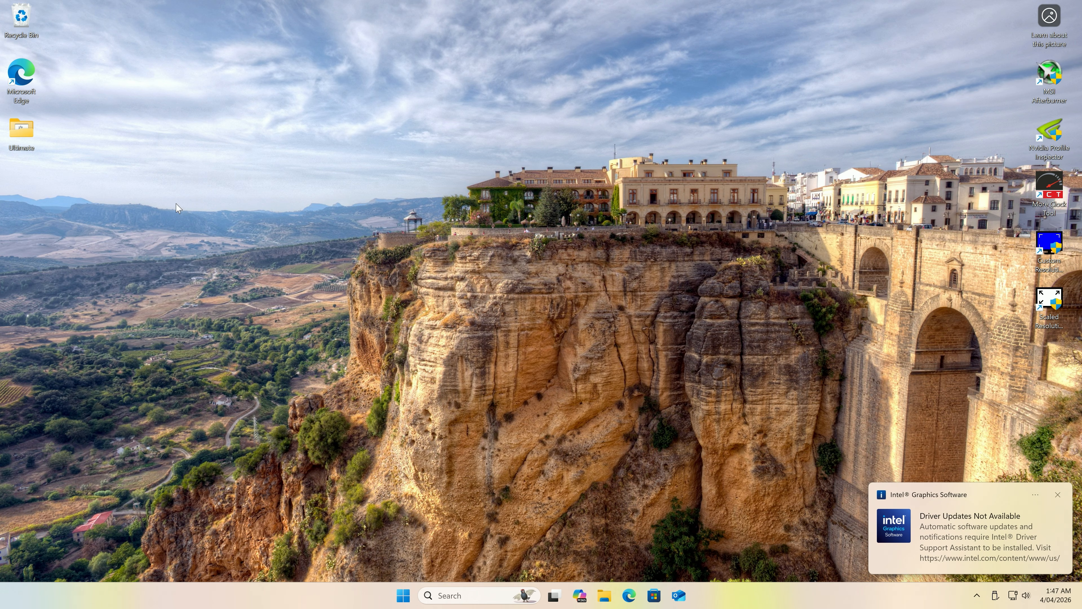
- Check the running processes in Task Manager and run the 6 Intel Settings script from Ultimate's 5 Graphics folder
{"action": "key", "text": "ctrl+shift+Escape"}
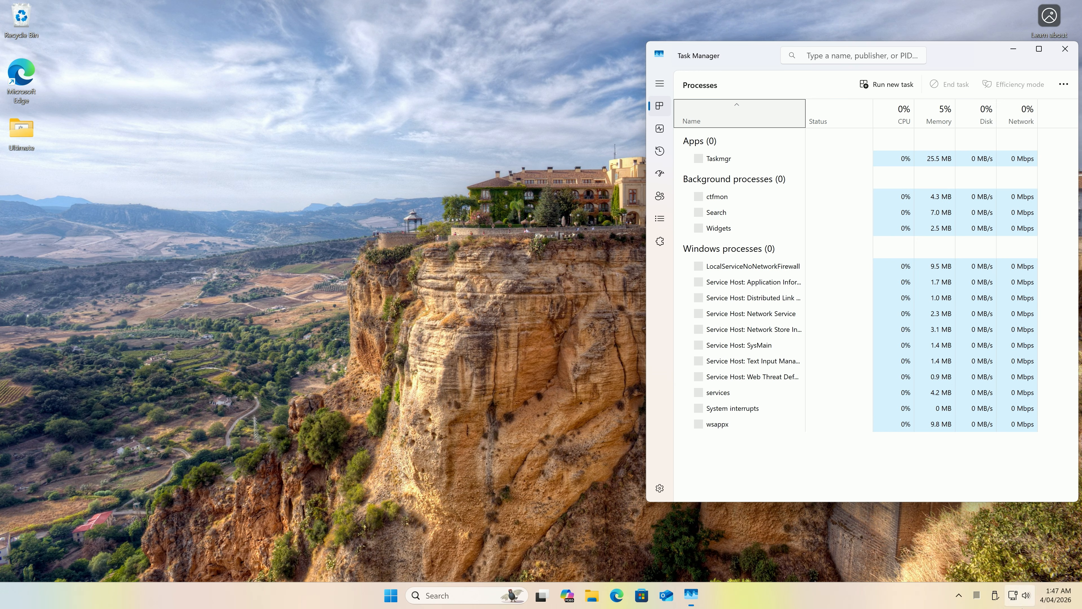
{"action": "double_click", "coordinate": [34, 132]}
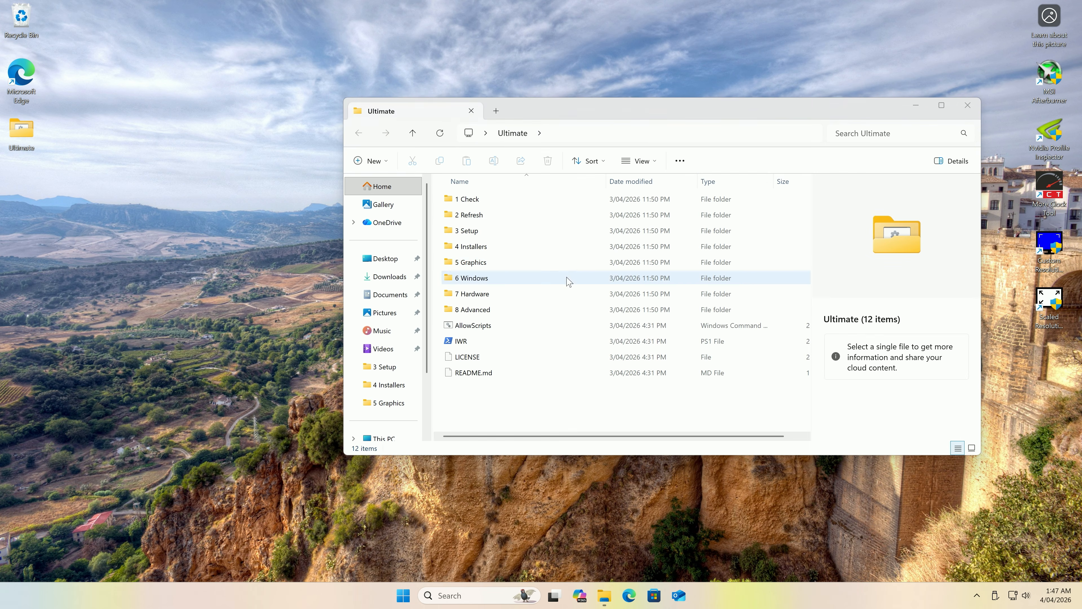
{"action": "double_click", "coordinate": [506, 262]}
{"action": "double_click", "coordinate": [506, 281]}
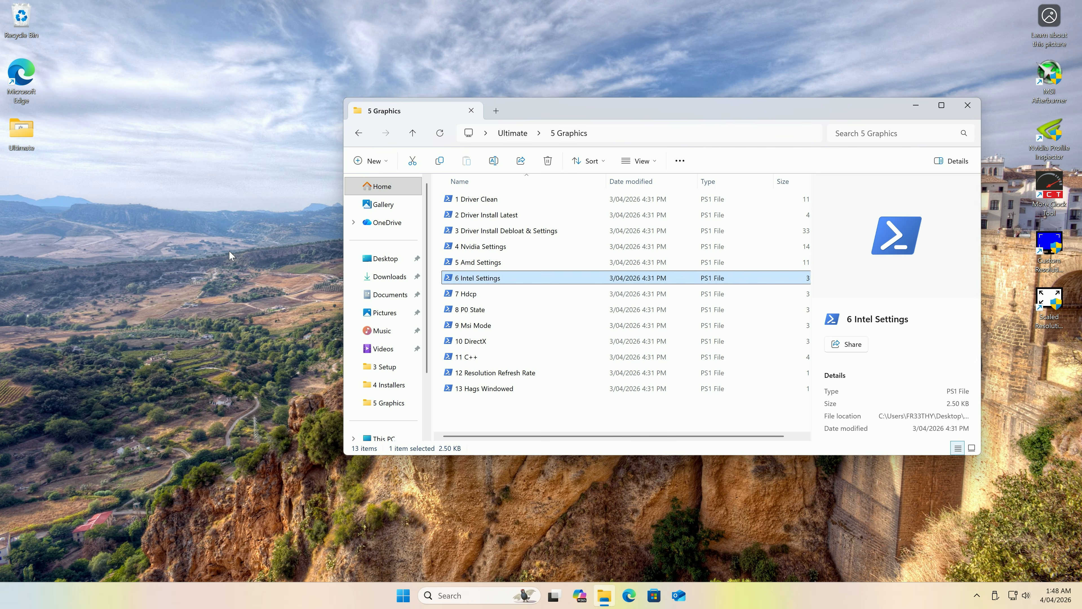
- Open Intel Graphics Software and examine the notification, reset and telemetry logging options in its preferences
{"action": "right_click", "coordinate": [253, 253]}
{"action": "left_click", "coordinate": [175, 267]}
{"action": "left_click", "coordinate": [404, 595]}
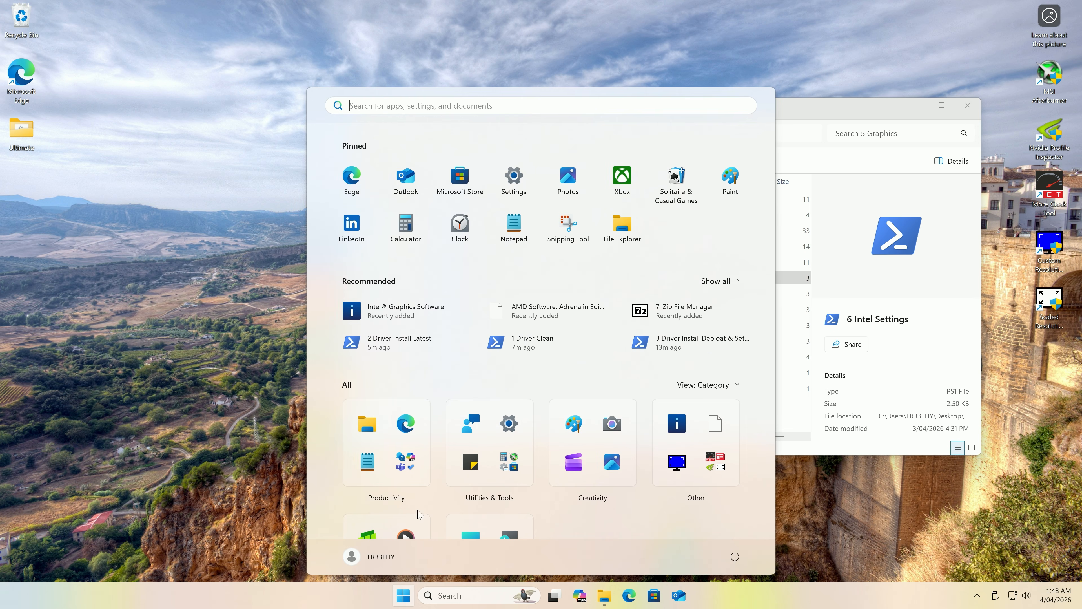
{"action": "left_click", "coordinate": [394, 311]}
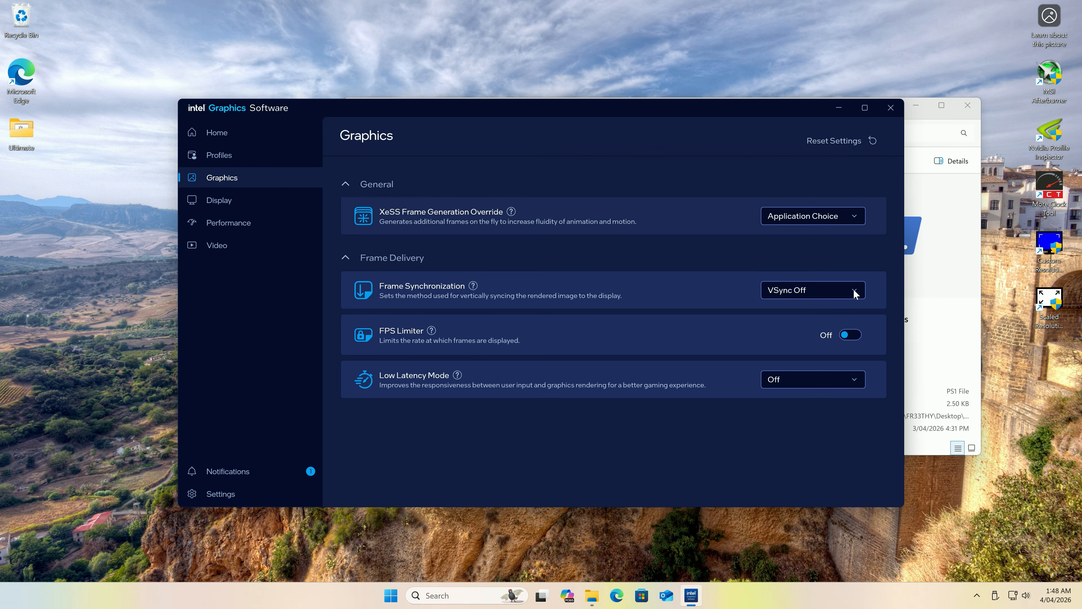
{"action": "left_click", "coordinate": [227, 498]}
{"action": "scroll", "coordinate": [608, 341], "scroll_direction": "down", "scroll_amount": 10}
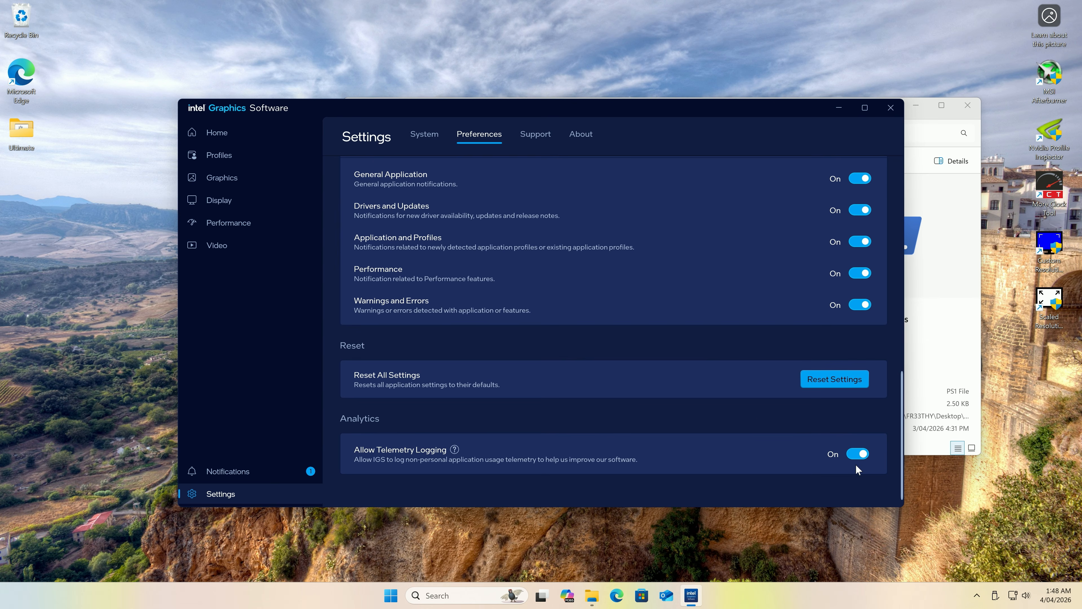
- Maximize Intel Graphics Software and review its Performance, Display, Graphics and Video pages
{"action": "left_click", "coordinate": [298, 223]}
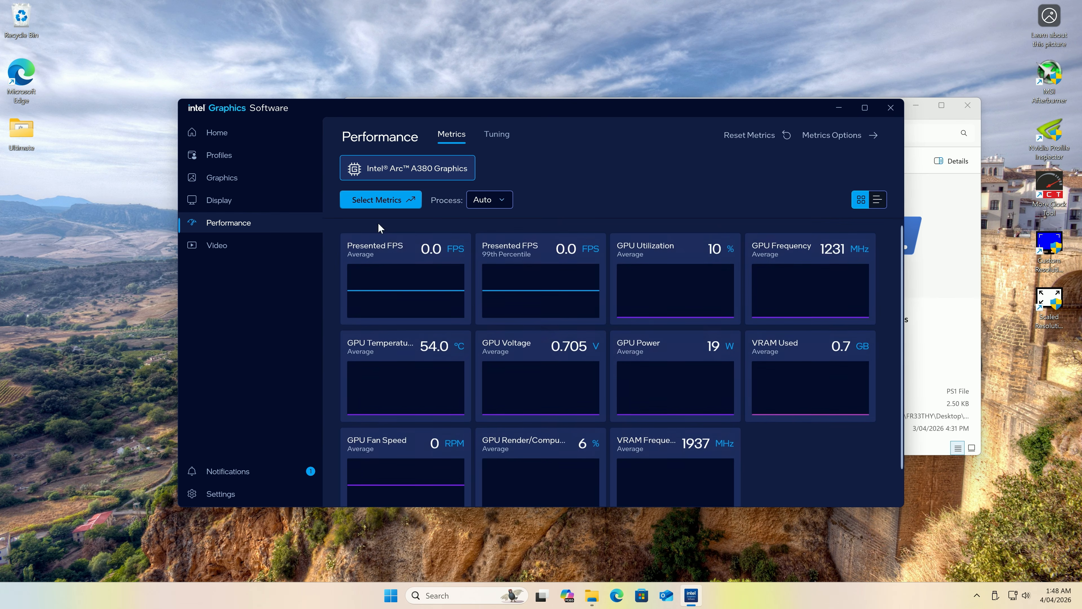
{"action": "left_click", "coordinate": [848, 374]}
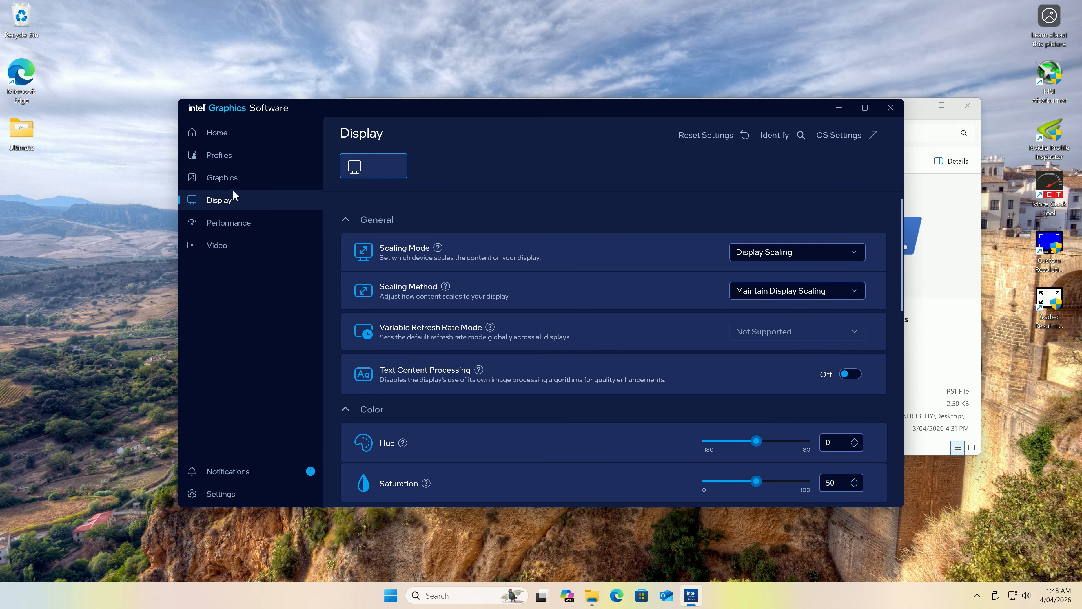
{"action": "left_click", "coordinate": [259, 179]}
{"action": "double_click", "coordinate": [582, 104]}
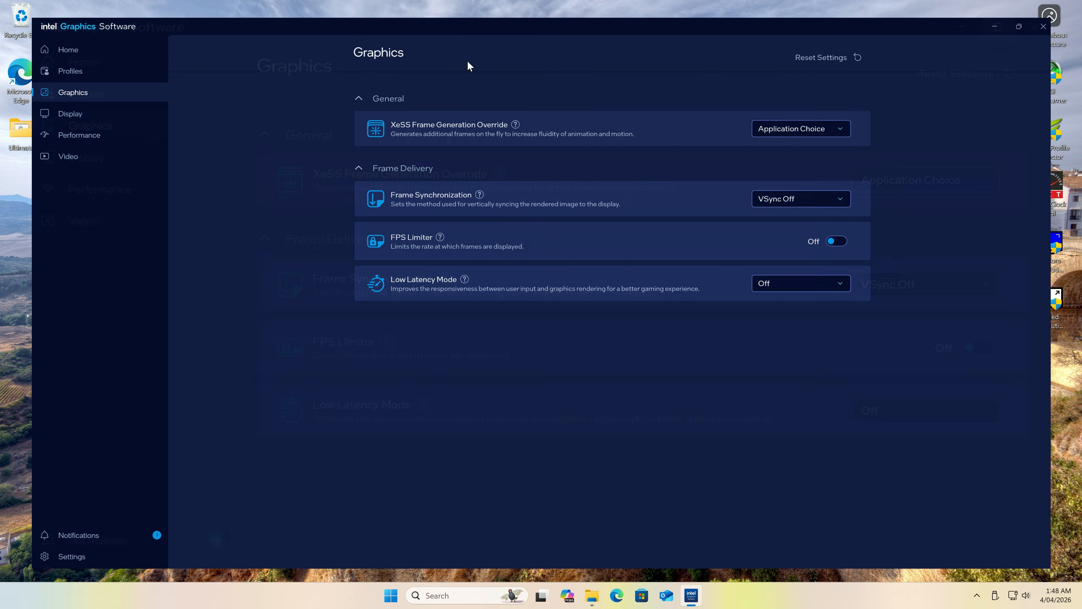
{"action": "left_click", "coordinate": [48, 149]}
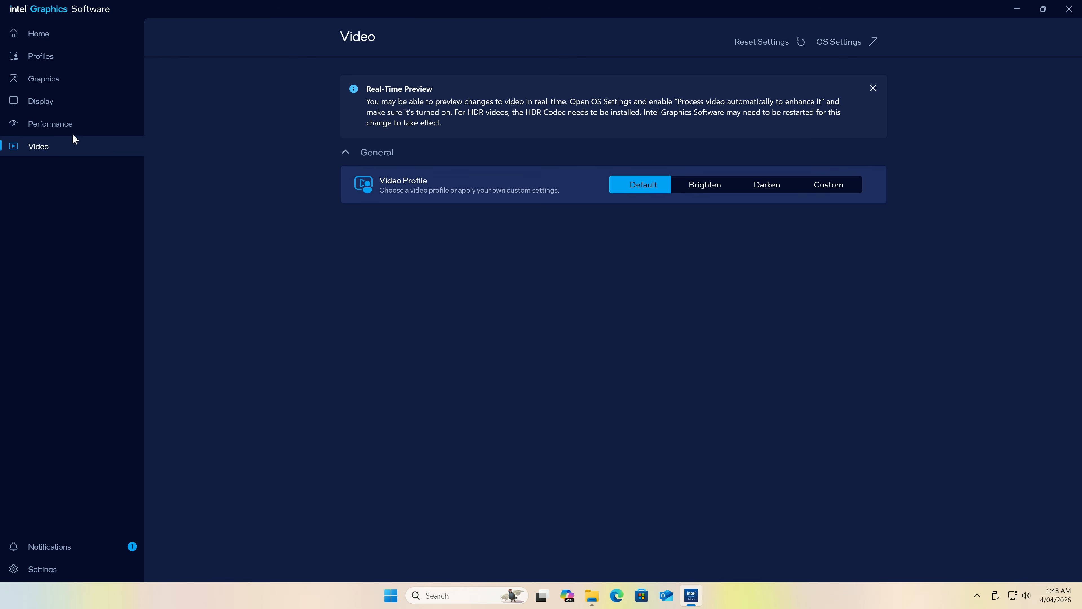
{"action": "left_click", "coordinate": [93, 128]}
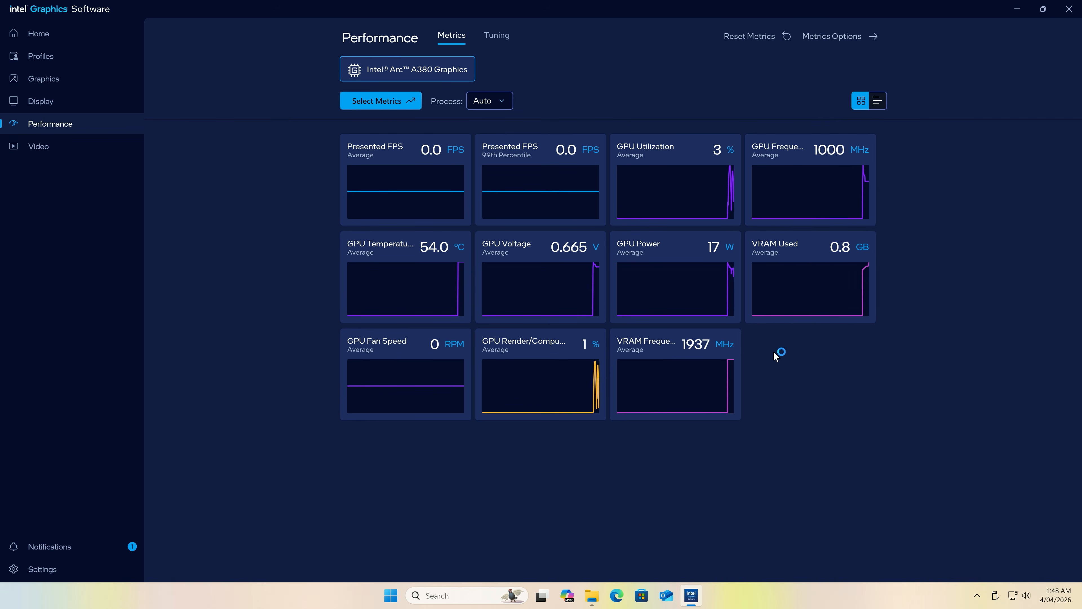
- Check the Service for Intel(R) PresentMon process in Task Manager and add the GPU column to the process list
{"action": "key", "text": "ctrl+shift+Escape"}
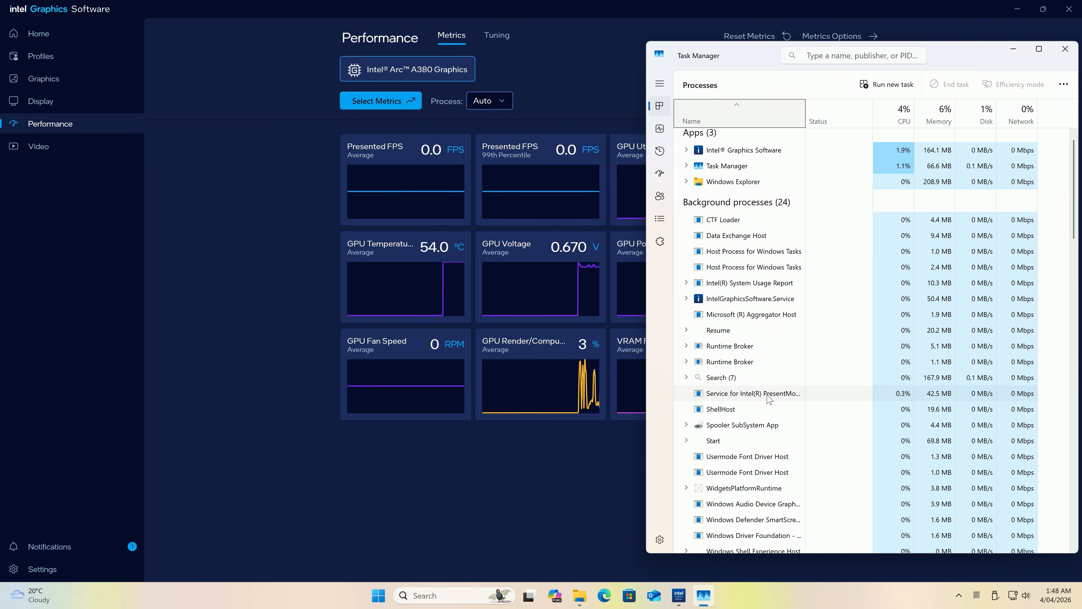
{"action": "left_click", "coordinate": [906, 394]}
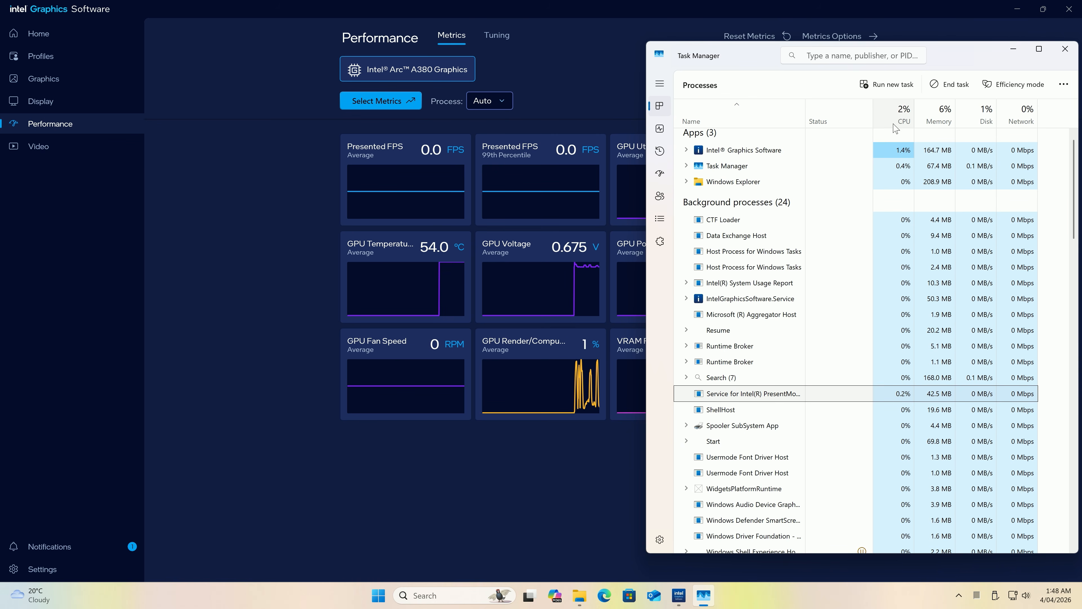
{"action": "right_click", "coordinate": [1035, 113]}
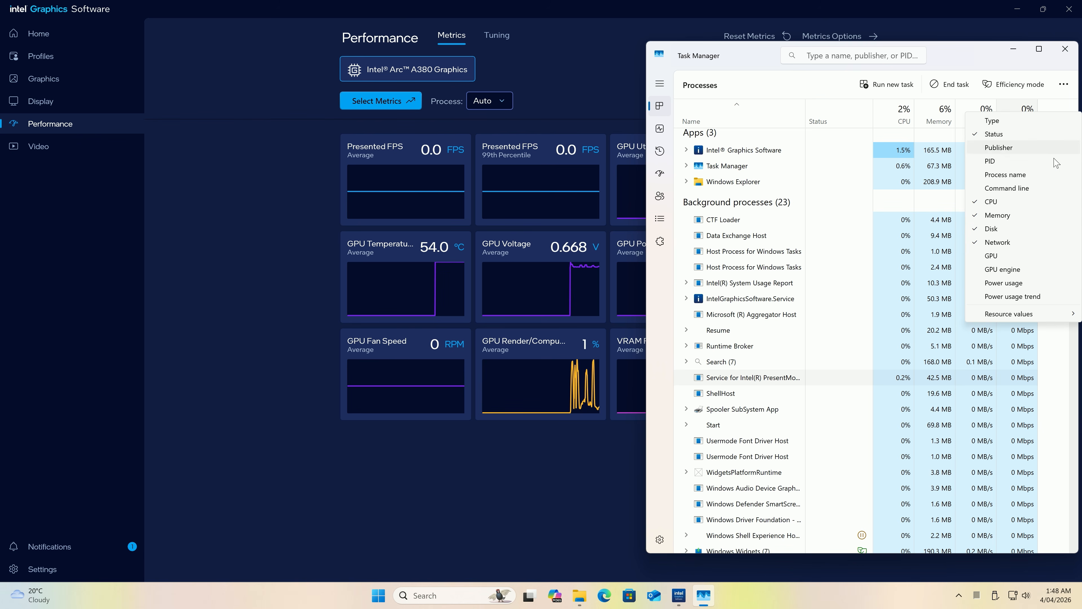
{"action": "left_click", "coordinate": [1001, 257]}
- Open Programs and Features from Control Panel and examine the Intel(R) Computing Improvement Program entry
{"action": "key", "text": "super+r"}
{"action": "type", "text": "control"}
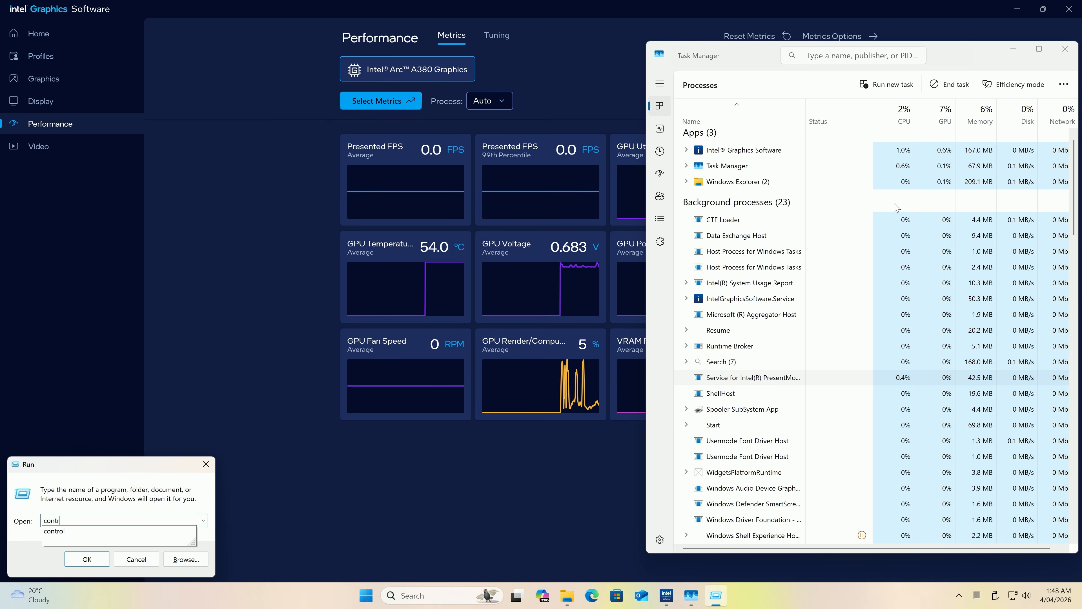
{"action": "key", "text": "Return"}
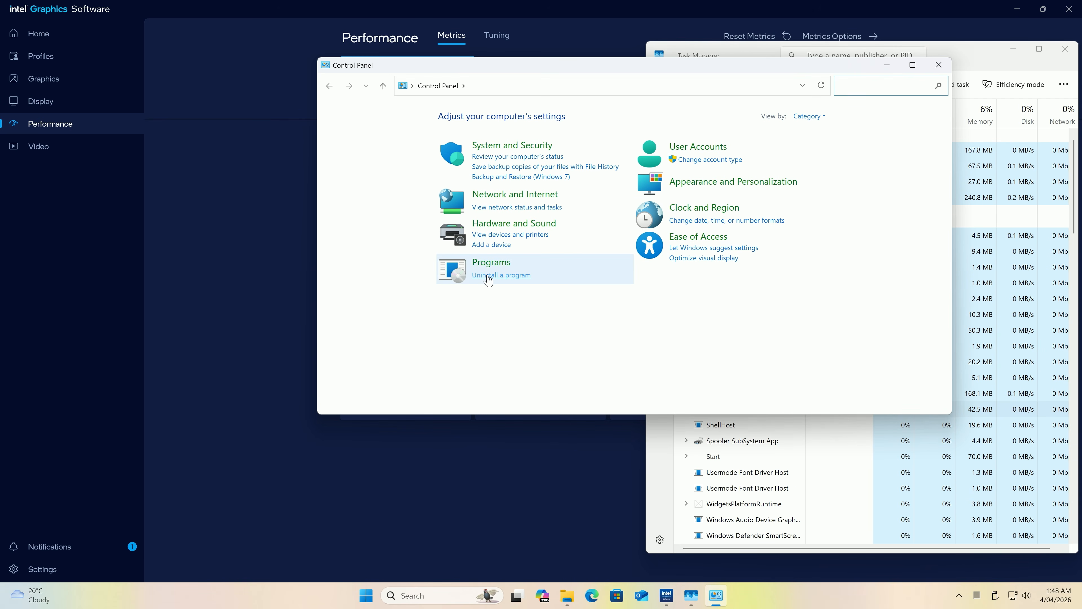
{"action": "left_click", "coordinate": [489, 275]}
{"action": "left_click", "coordinate": [511, 195]}
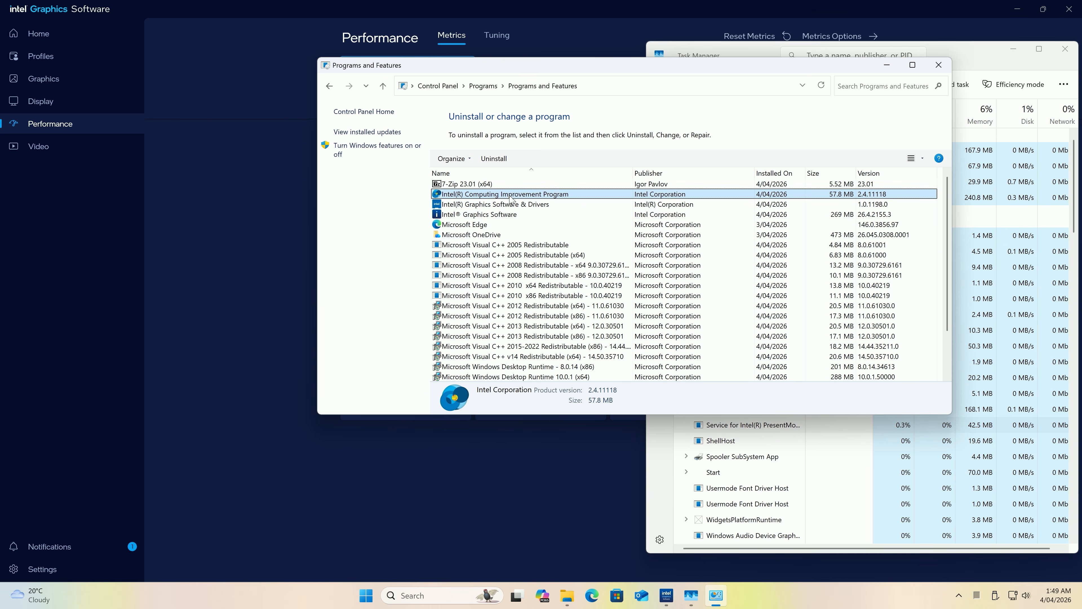
- Look through the installed Intel programs, Visual C++ redistributables and Windows Desktop Runtimes, and close Programs and Features
{"action": "scroll", "coordinate": [554, 296], "scroll_direction": "down", "scroll_amount": 1}
{"action": "left_click", "coordinate": [580, 366]}
{"action": "left_click", "coordinate": [575, 347]}
{"action": "left_click", "coordinate": [575, 337]}
{"action": "left_click", "coordinate": [575, 346]}
{"action": "left_click", "coordinate": [579, 326]}
{"action": "left_click", "coordinate": [567, 337]}
{"action": "left_click", "coordinate": [569, 346]}
{"action": "scroll", "coordinate": [587, 318], "scroll_direction": "up", "scroll_amount": 1}
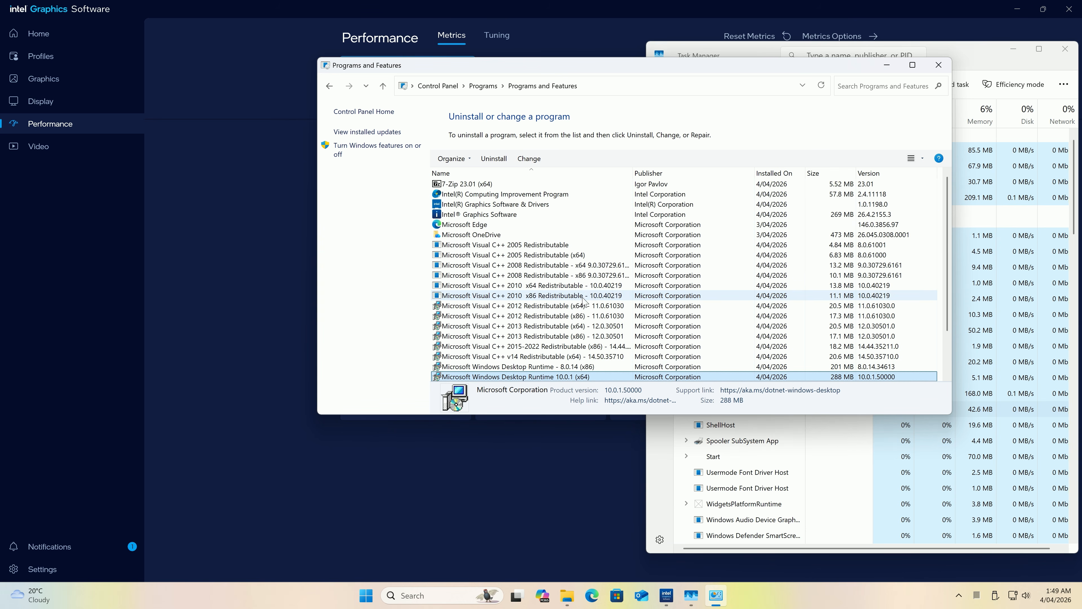
{"action": "left_click", "coordinate": [532, 193]}
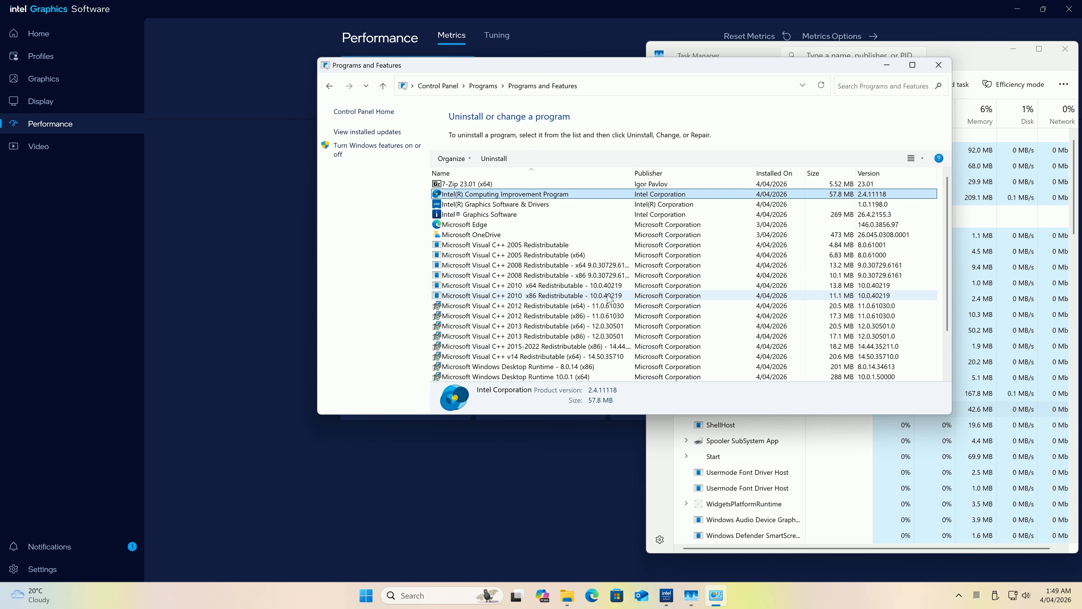
{"action": "scroll", "coordinate": [587, 307], "scroll_direction": "down", "scroll_amount": 2}
{"action": "left_click", "coordinate": [588, 306]}
{"action": "scroll", "coordinate": [588, 305], "scroll_direction": "up", "scroll_amount": 2}
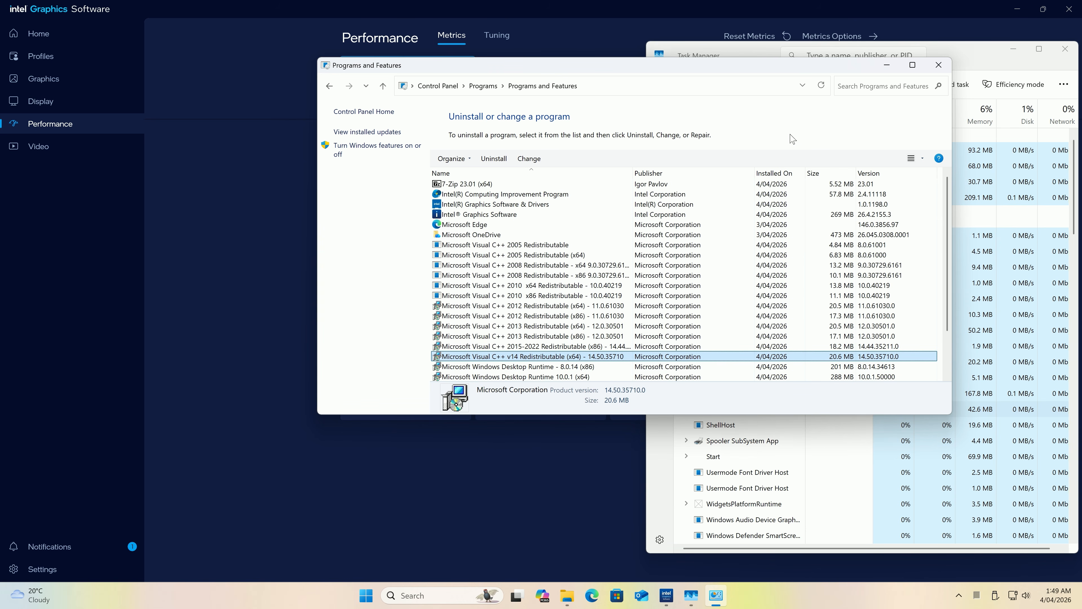
{"action": "left_click", "coordinate": [939, 65]}
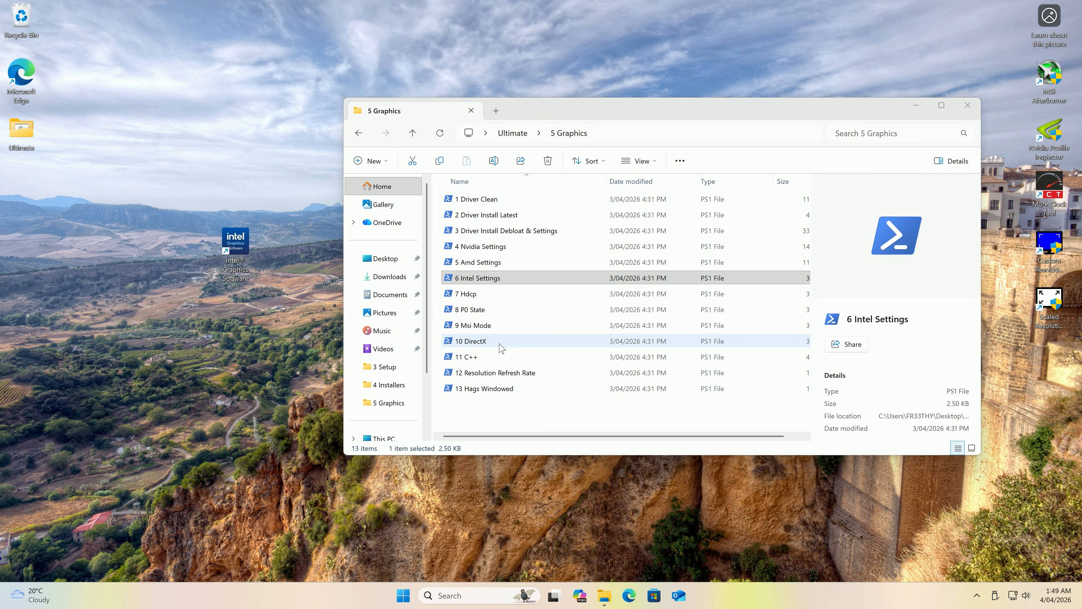
{"action": "left_click", "coordinate": [479, 327]}
{"action": "double_click", "coordinate": [479, 328]}
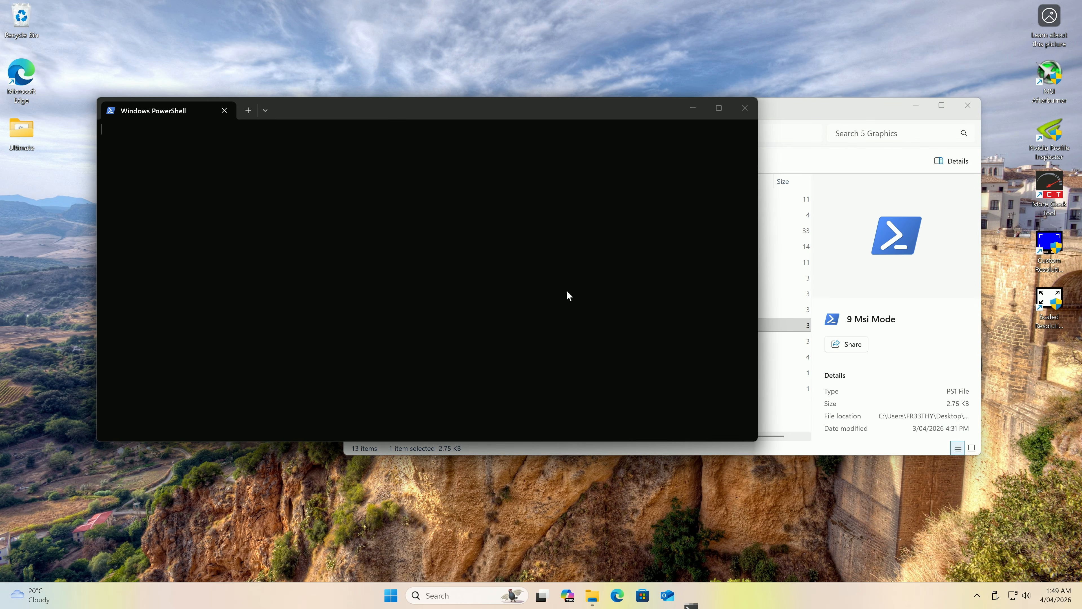
{"action": "left_click", "coordinate": [589, 387]}
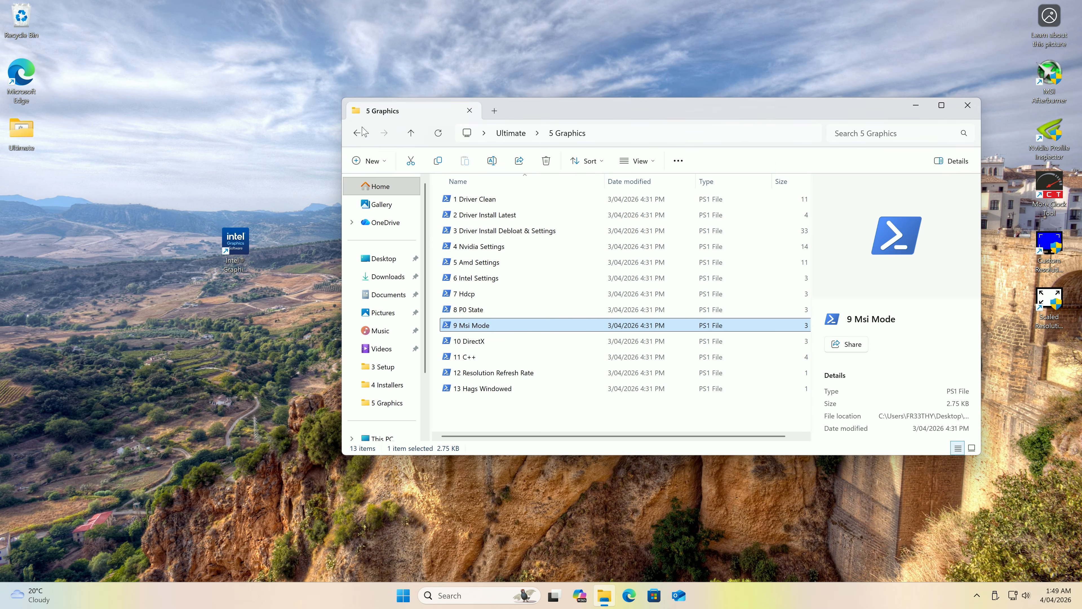
- Run the 1 Driver Clean script from the 5 Graphics folder with administrator rights
{"action": "double_click", "coordinate": [473, 199]}
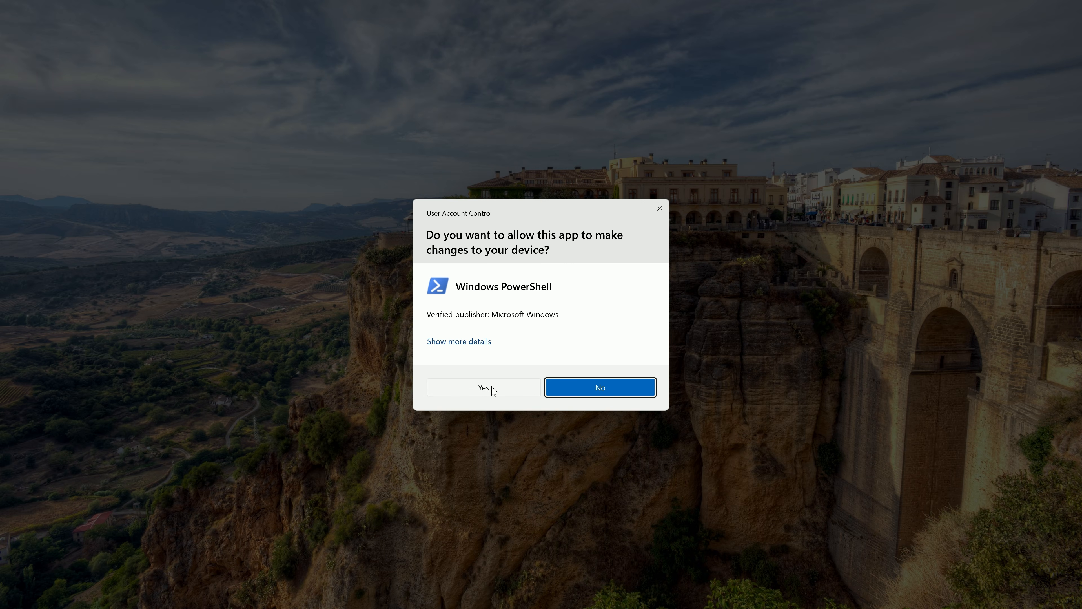
{"action": "left_click", "coordinate": [492, 388]}
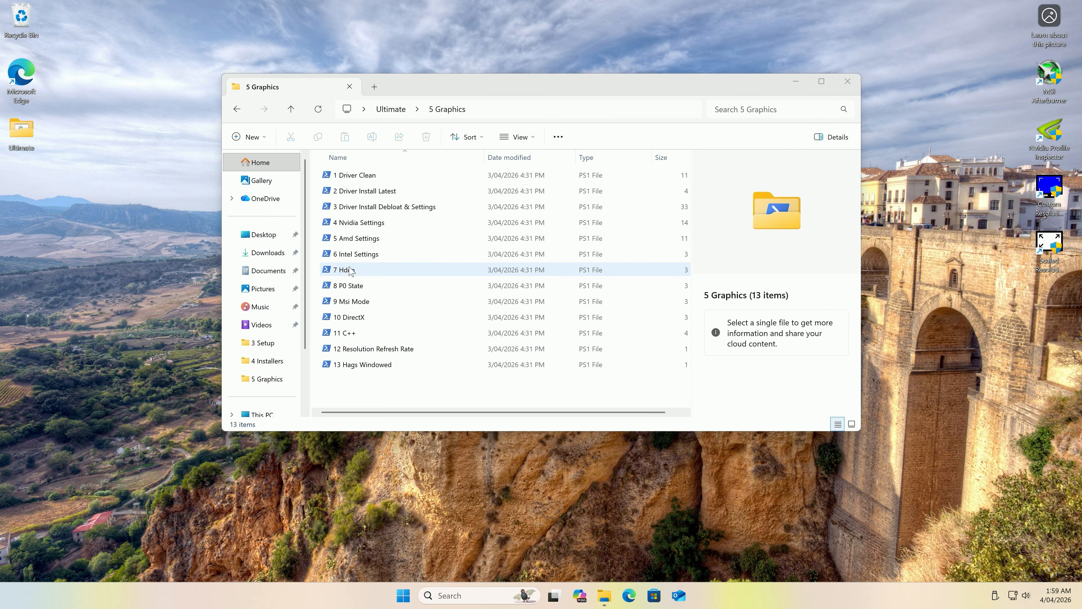
- Look over the scripts in Ultimate's 5 Graphics and 6 Windows folders and close the File Explorer window
{"action": "left_click", "coordinate": [356, 285]}
{"action": "left_click", "coordinate": [357, 302]}
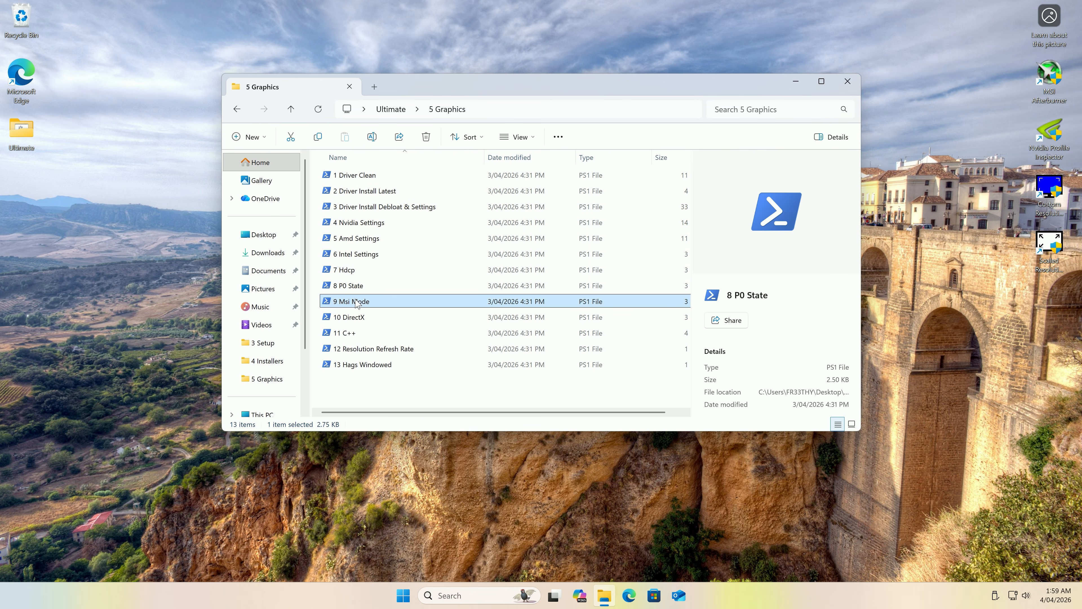
{"action": "left_click", "coordinate": [322, 271]}
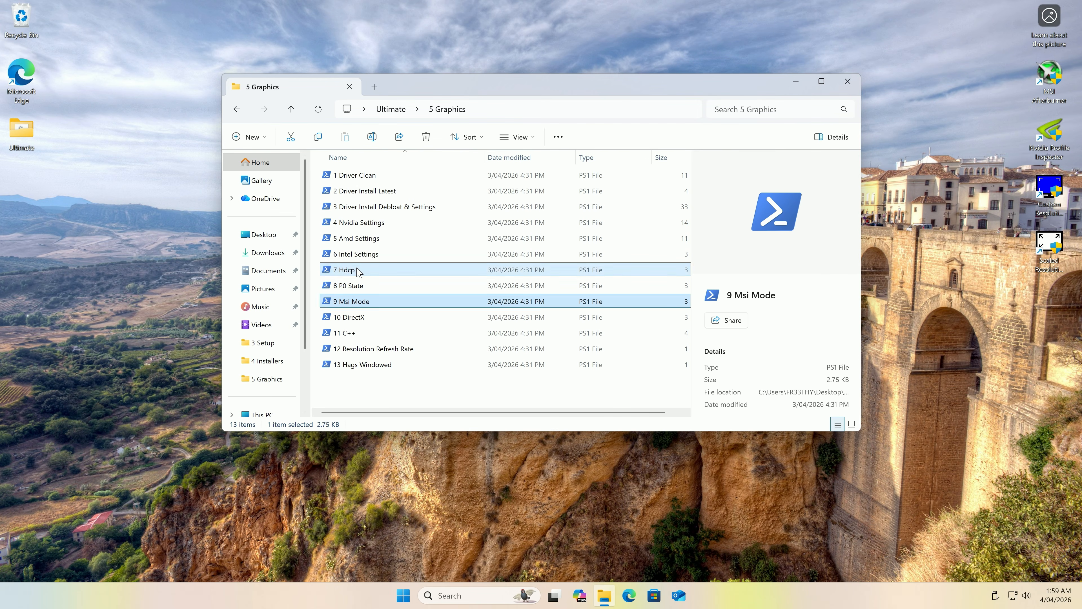
{"action": "left_click", "coordinate": [375, 222]}
{"action": "left_click", "coordinate": [388, 315]}
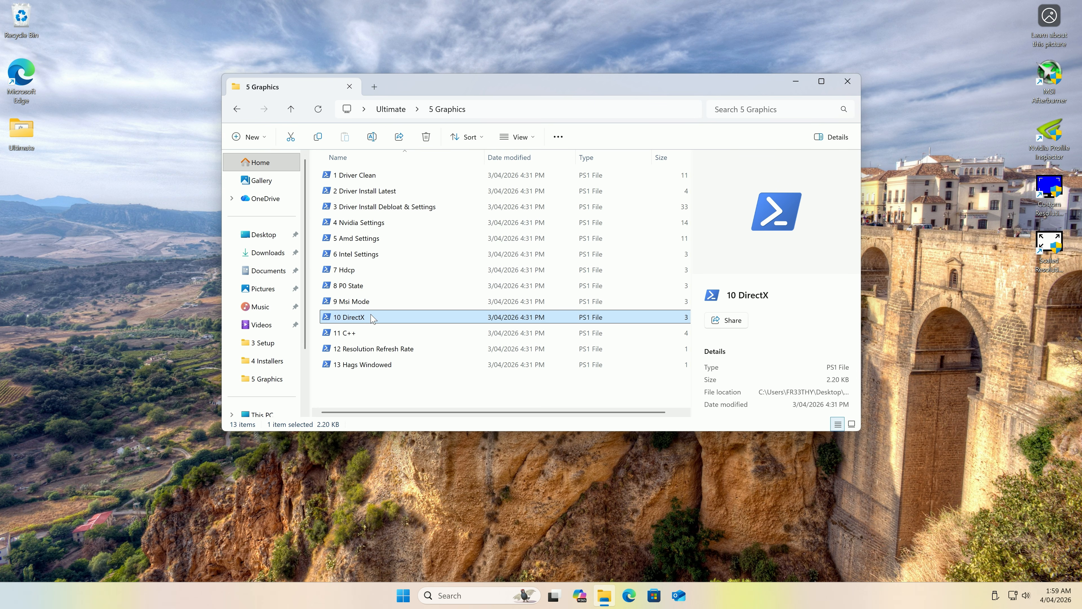
{"action": "left_click", "coordinate": [377, 380]}
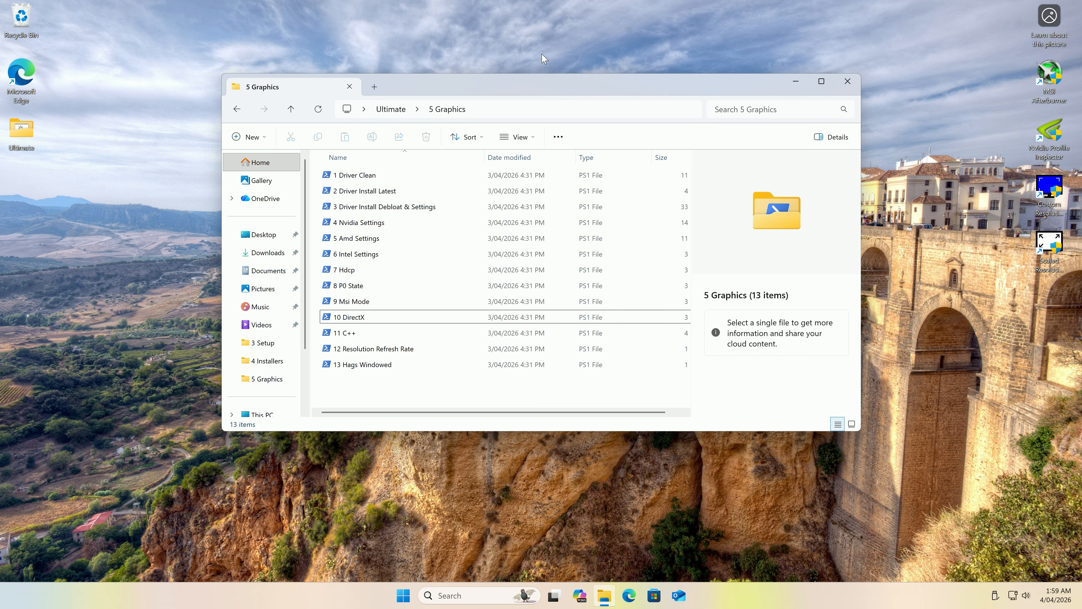
{"action": "left_click", "coordinate": [235, 112]}
{"action": "double_click", "coordinate": [374, 253]}
{"action": "left_click", "coordinate": [943, 145]}
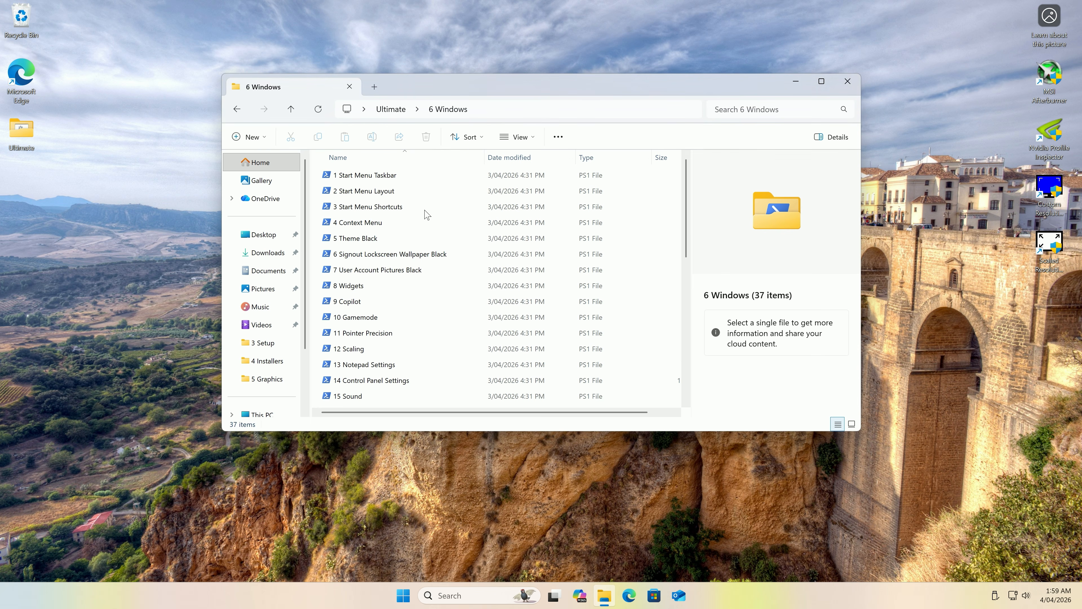
{"action": "left_click", "coordinate": [847, 81]}
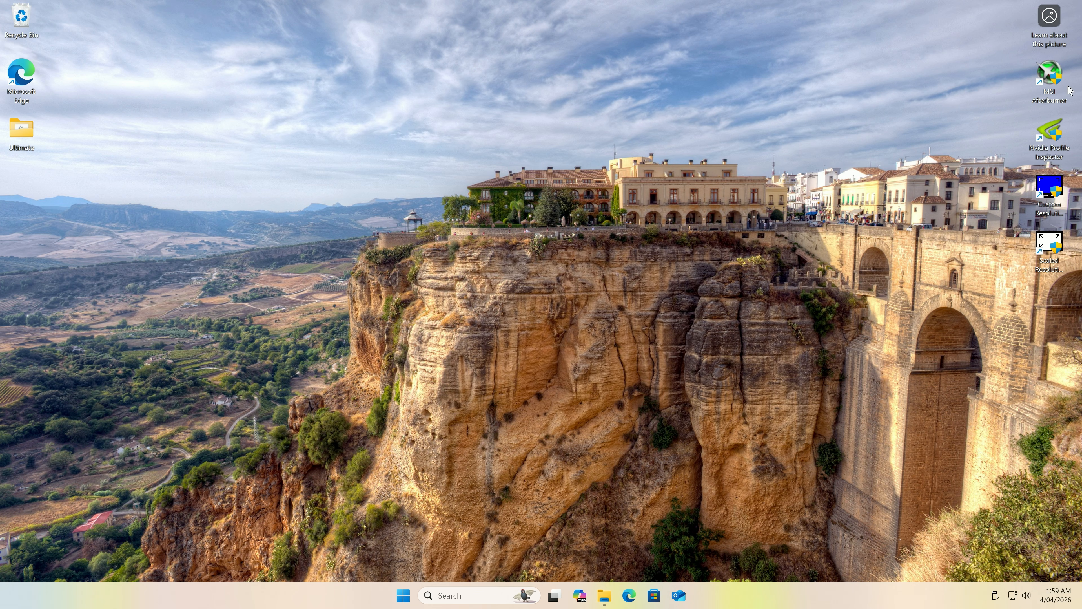
- Launch MSI Afterburner from the desktop with administrator rights
{"action": "double_click", "coordinate": [1055, 81]}
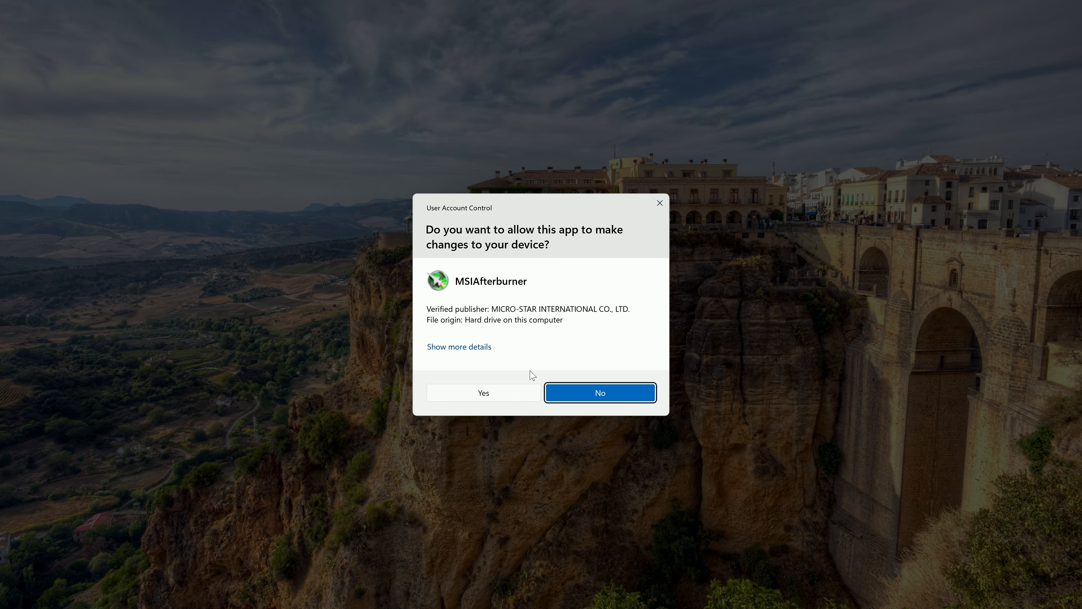
{"action": "left_click", "coordinate": [528, 390]}
- Run the 8 Gpu Test script from Ultimate's 1 Check folder and start the FurMark (GL) test at 1920x1080
{"action": "double_click", "coordinate": [374, 190]}
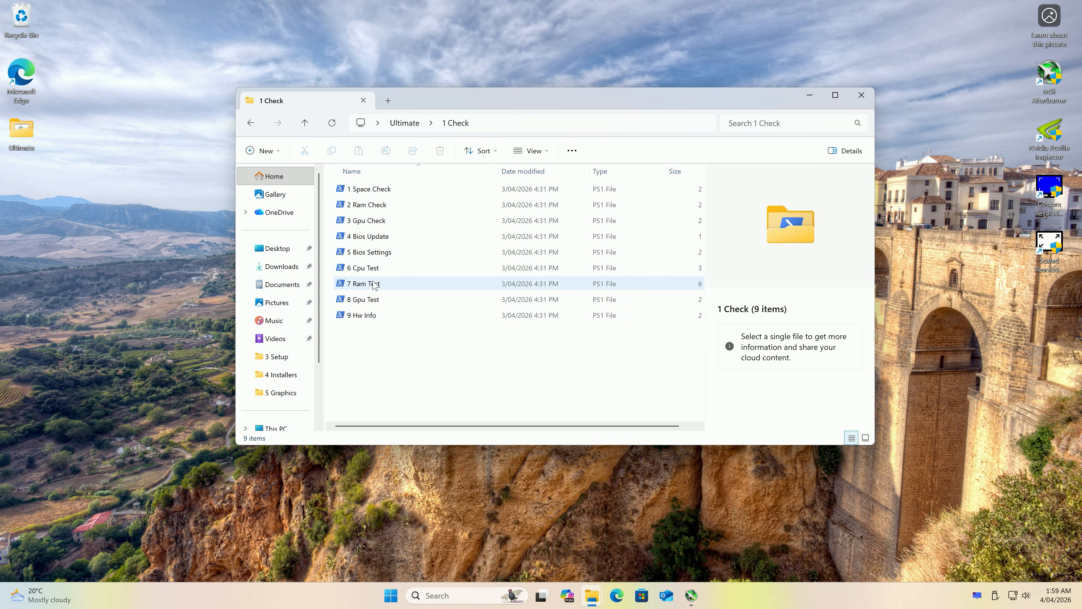
{"action": "double_click", "coordinate": [371, 299]}
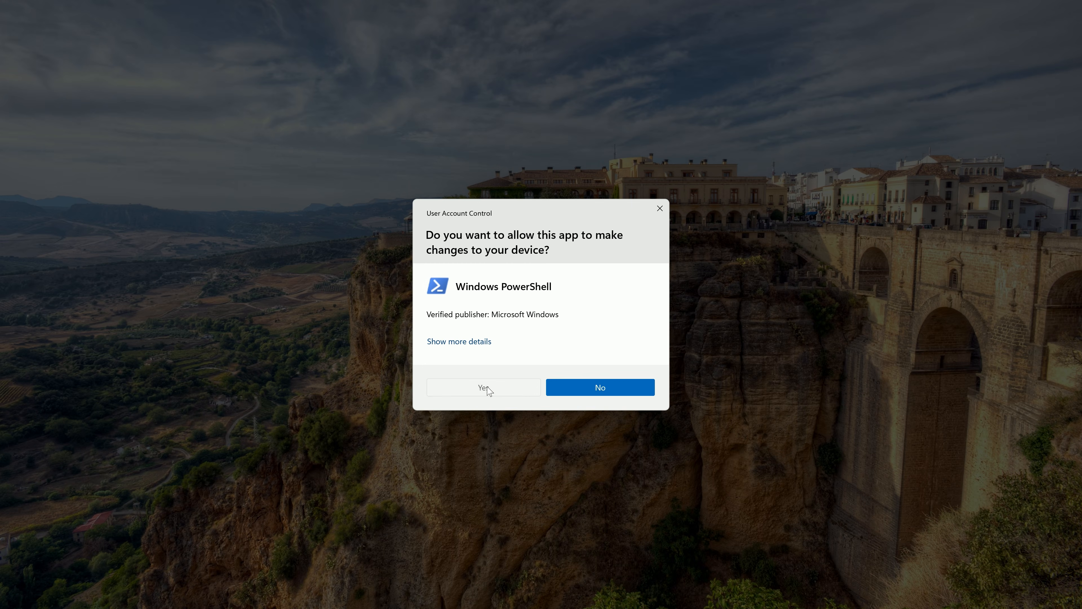
{"action": "left_click", "coordinate": [488, 390]}
{"action": "left_click", "coordinate": [865, 90]}
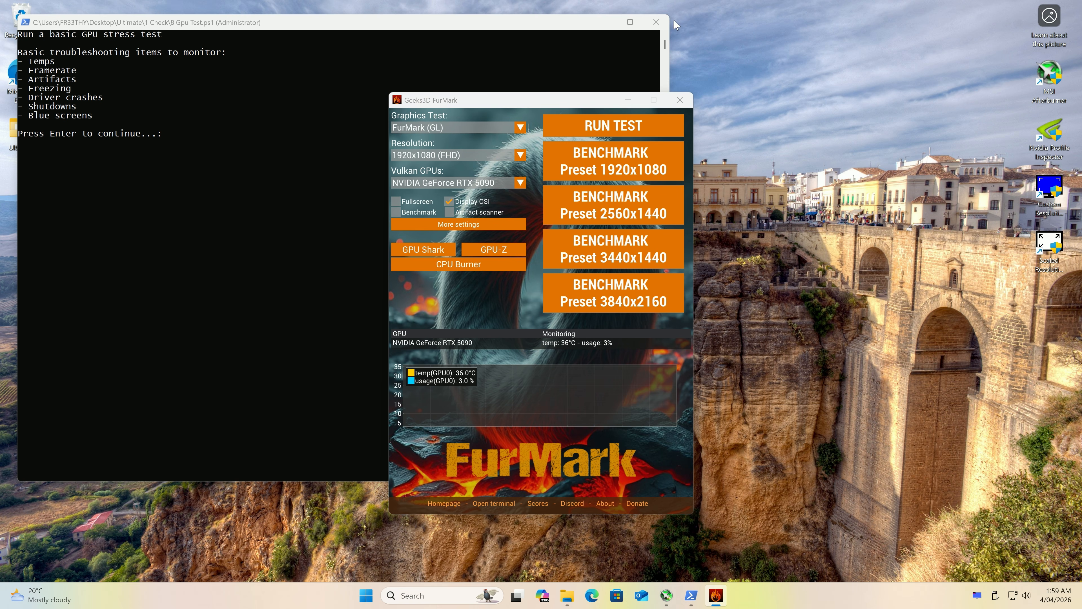
{"action": "left_click", "coordinate": [658, 23]}
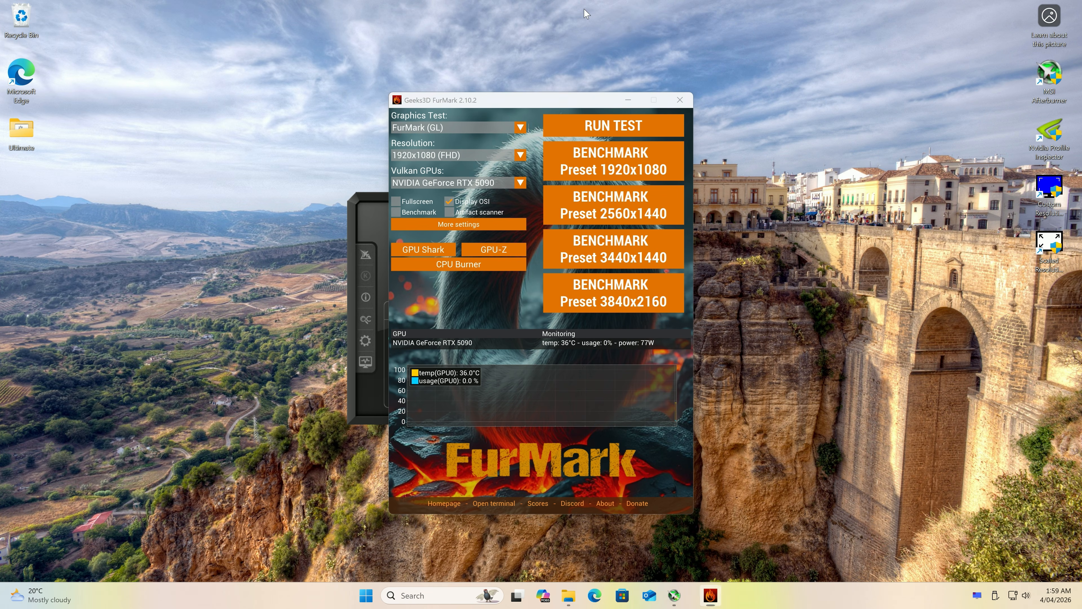
{"action": "left_click", "coordinate": [556, 123]}
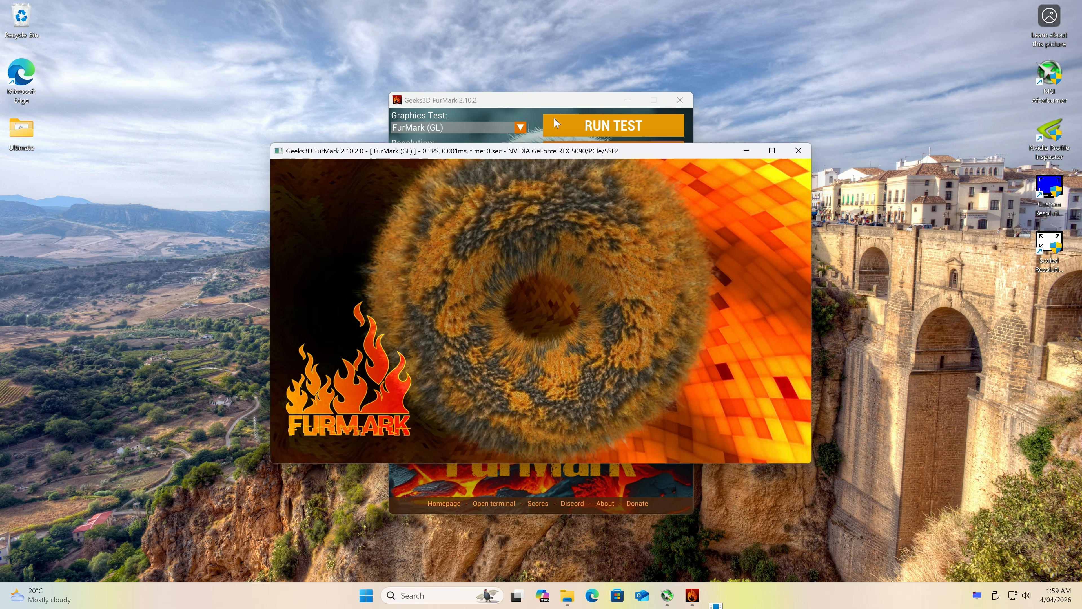
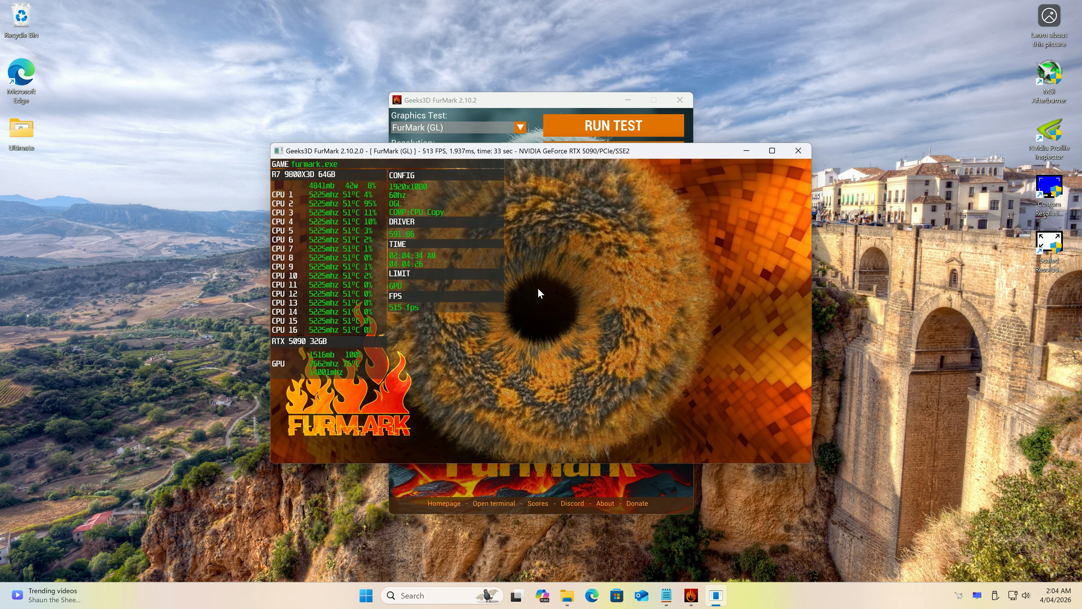
- Close MSI Afterburner while the FurMark (GL) test keeps running
{"action": "key", "text": "F11"}
{"action": "key", "text": "F11"}
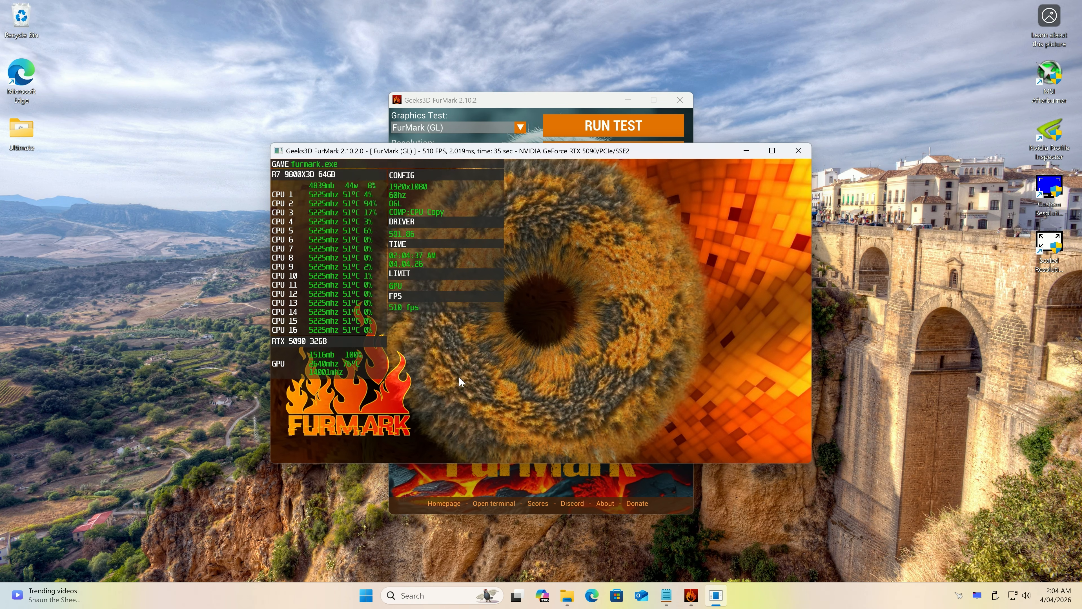
{"action": "left_click", "coordinate": [802, 150]}
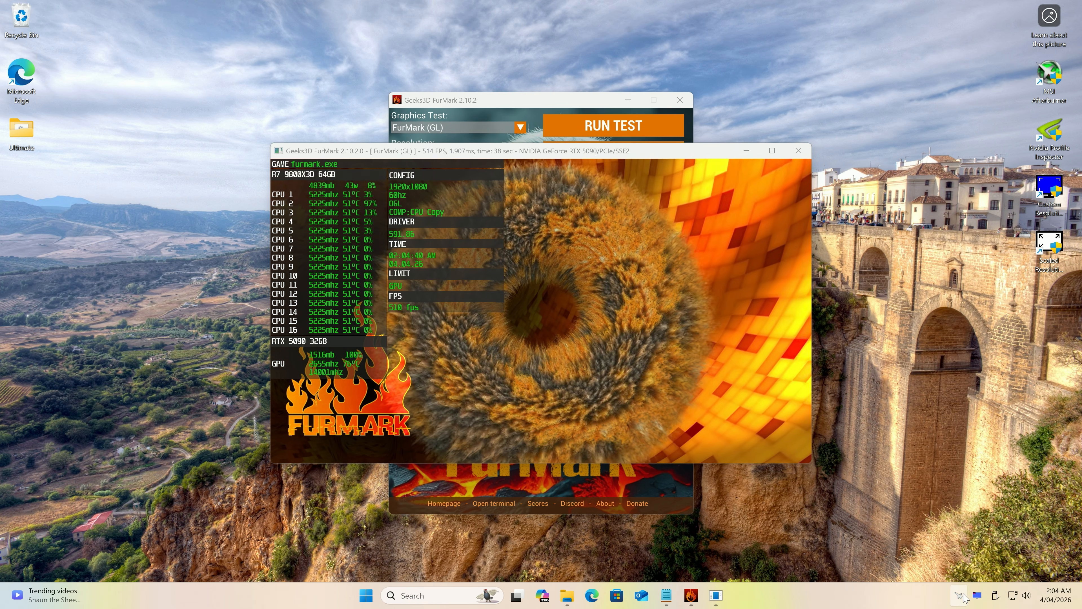
{"action": "left_click", "coordinate": [959, 596]}
{"action": "left_click", "coordinate": [666, 212]}
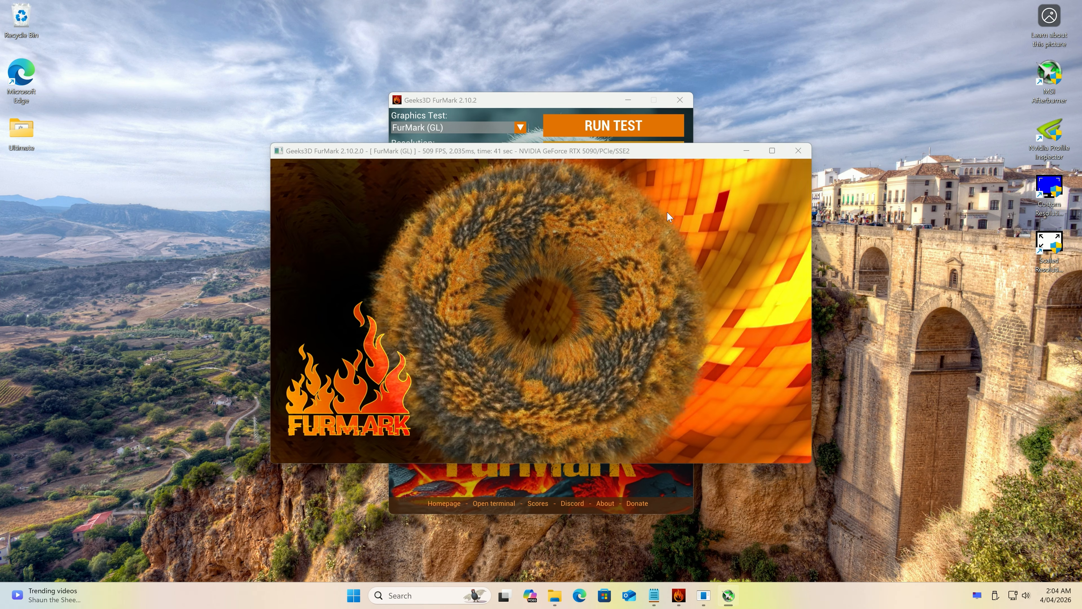
- Relaunch MSI Afterburner from the desktop with administrator rights, check its readings over the FurMark test and close its window
{"action": "double_click", "coordinate": [1052, 81]}
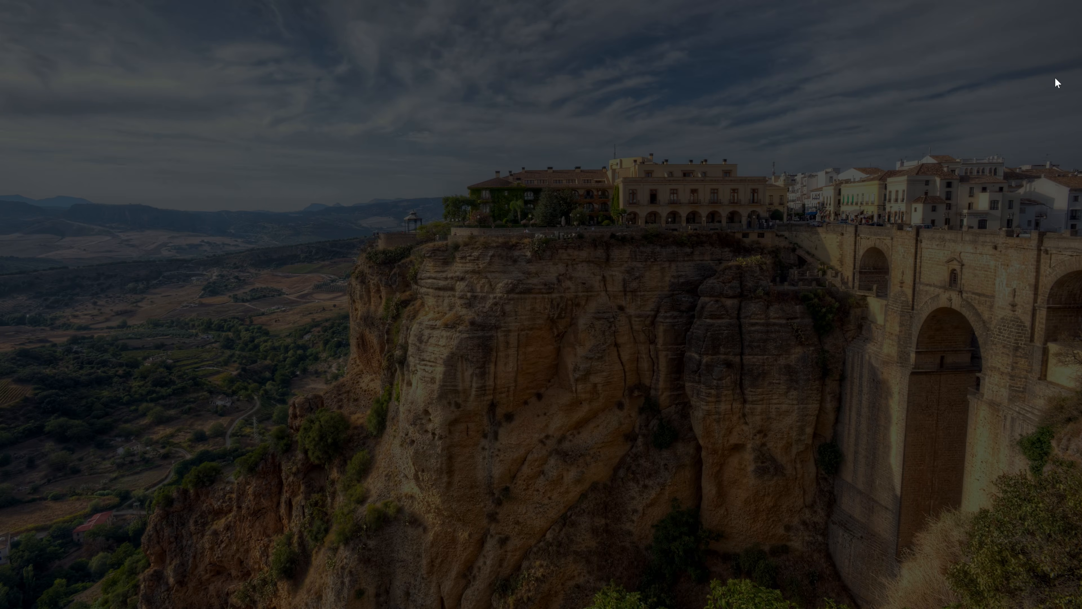
{"action": "left_click", "coordinate": [596, 394]}
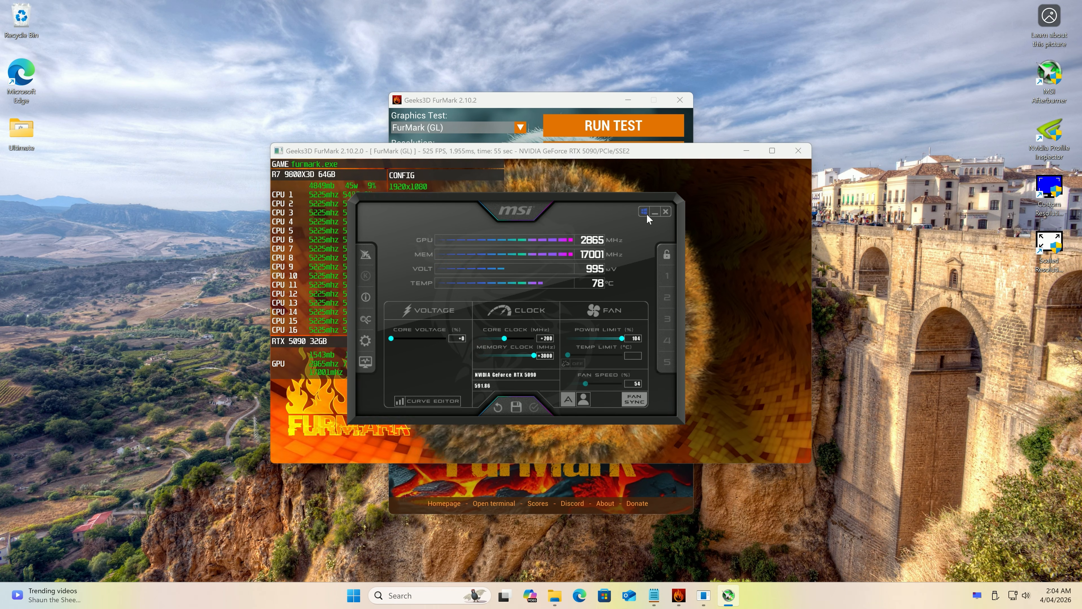
{"action": "left_click", "coordinate": [640, 203]}
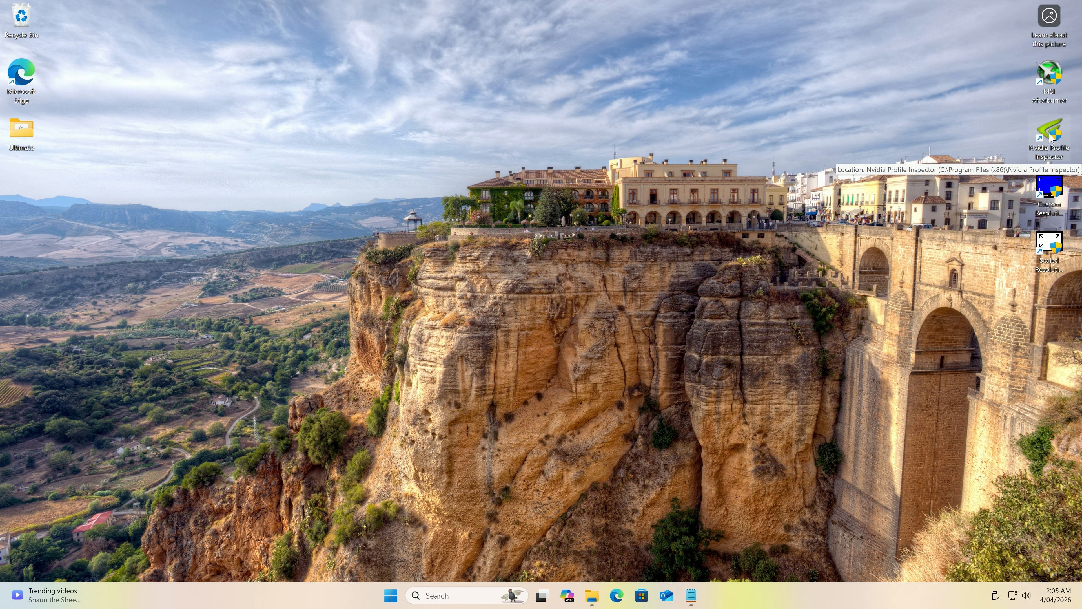
- Open NVIDIA Profile Inspector with administrator rights, look over the _GLOBAL_DRIVER_PROFILE settings and close it
{"action": "double_click", "coordinate": [1050, 137]}
{"action": "left_click", "coordinate": [496, 400]}
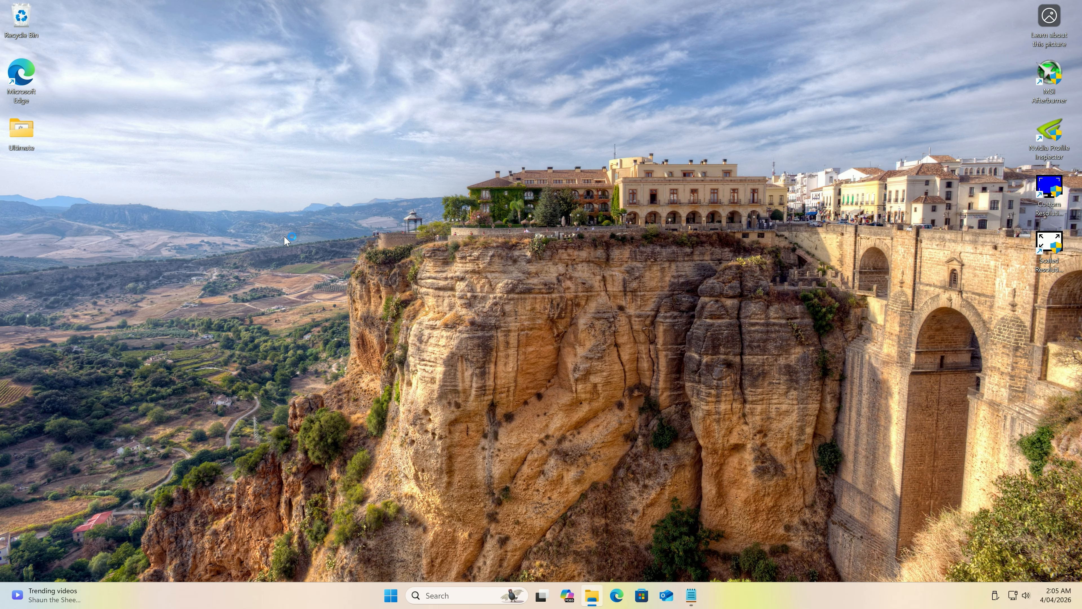
{"action": "left_click", "coordinate": [451, 10]}
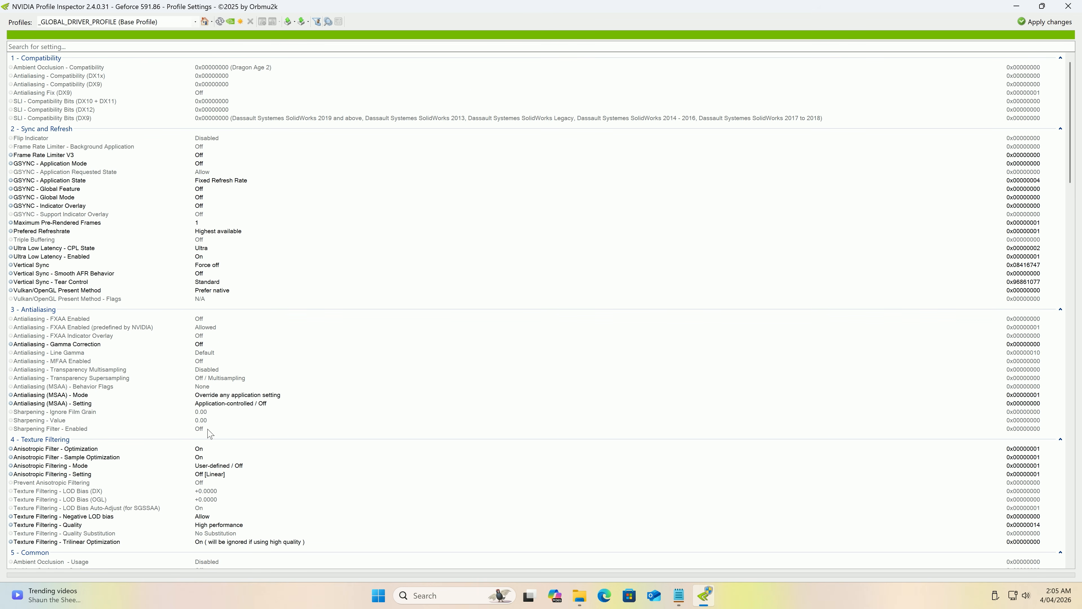
{"action": "scroll", "coordinate": [210, 432], "scroll_direction": "down", "scroll_amount": 11}
{"action": "scroll", "coordinate": [210, 420], "scroll_direction": "down", "scroll_amount": 6}
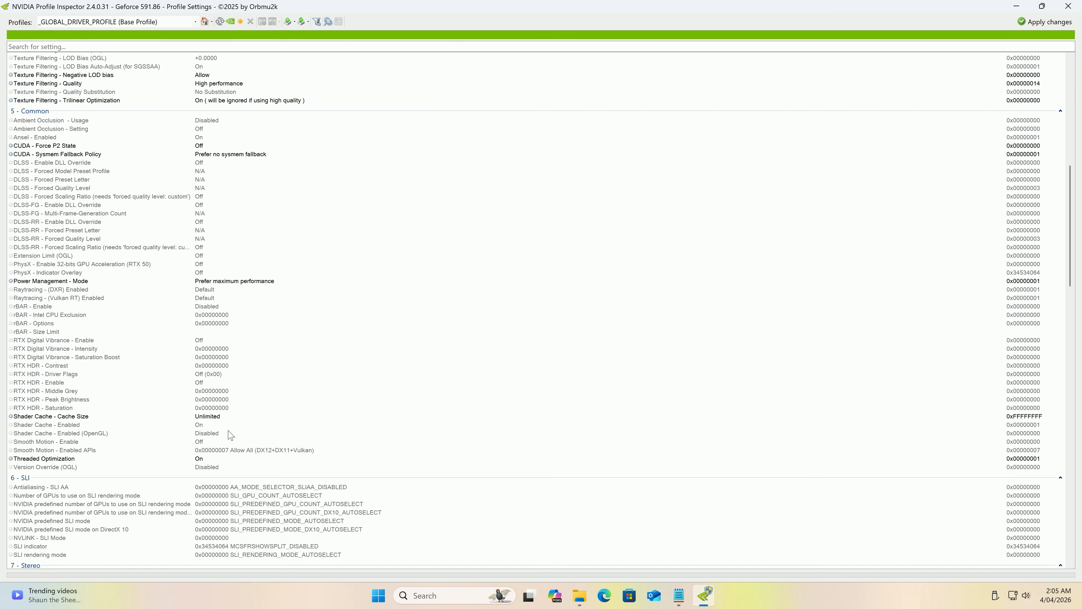
{"action": "scroll", "coordinate": [285, 403], "scroll_direction": "up", "scroll_amount": 17}
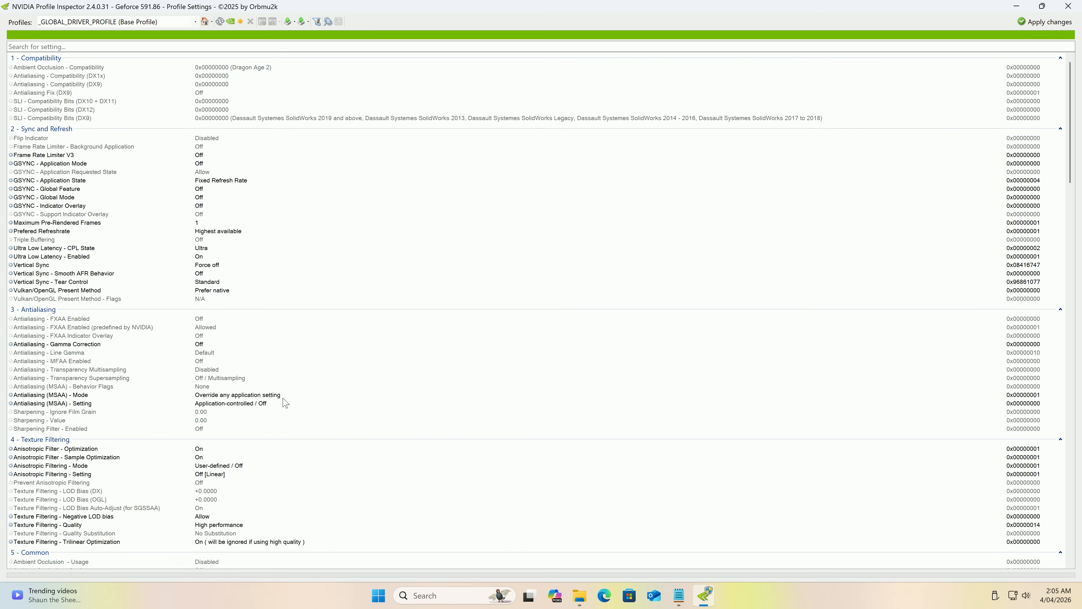
{"action": "left_click", "coordinate": [1068, 6]}
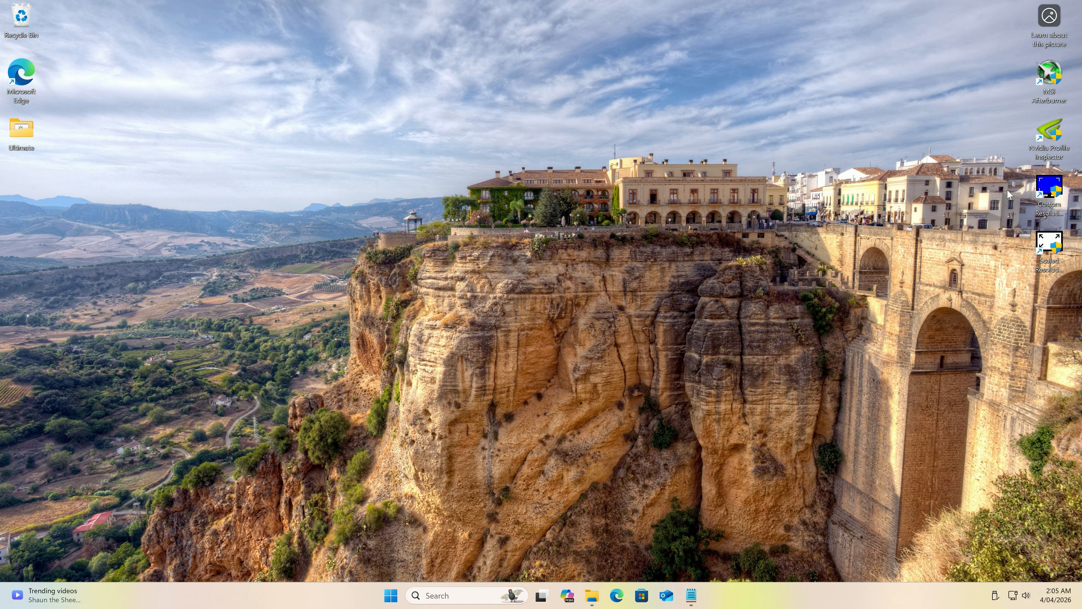
- Open Custom Resolution Utility with administrator rights, view the Generic PnP Monitor's CTA-861 extension block and close the utility
{"action": "double_click", "coordinate": [1048, 192]}
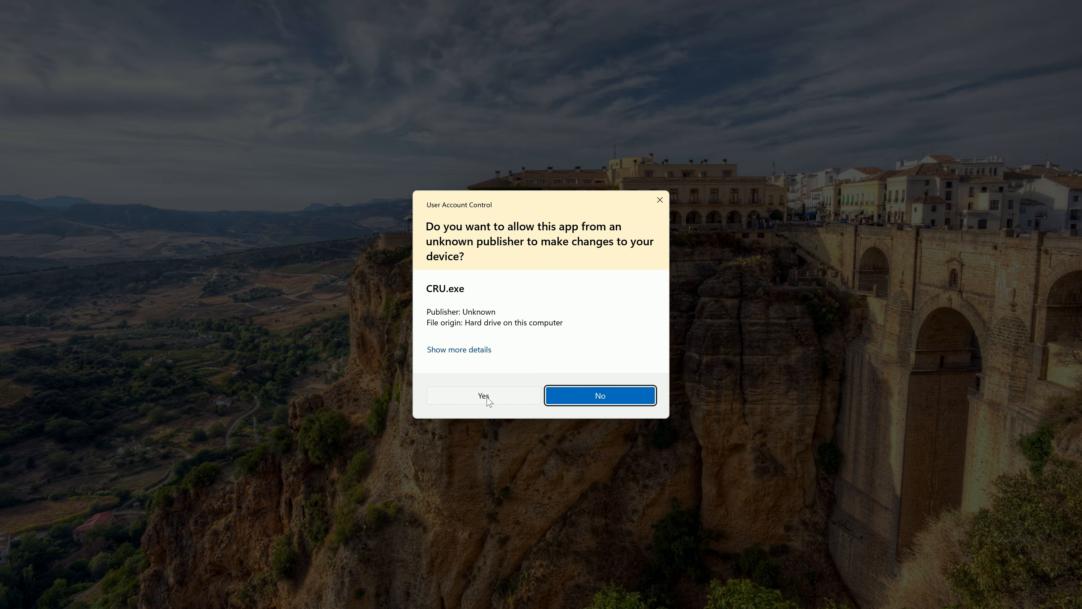
{"action": "left_click", "coordinate": [483, 396]}
{"action": "left_click_drag", "start_coordinate": [532, 167], "coordinate": [490, 134]}
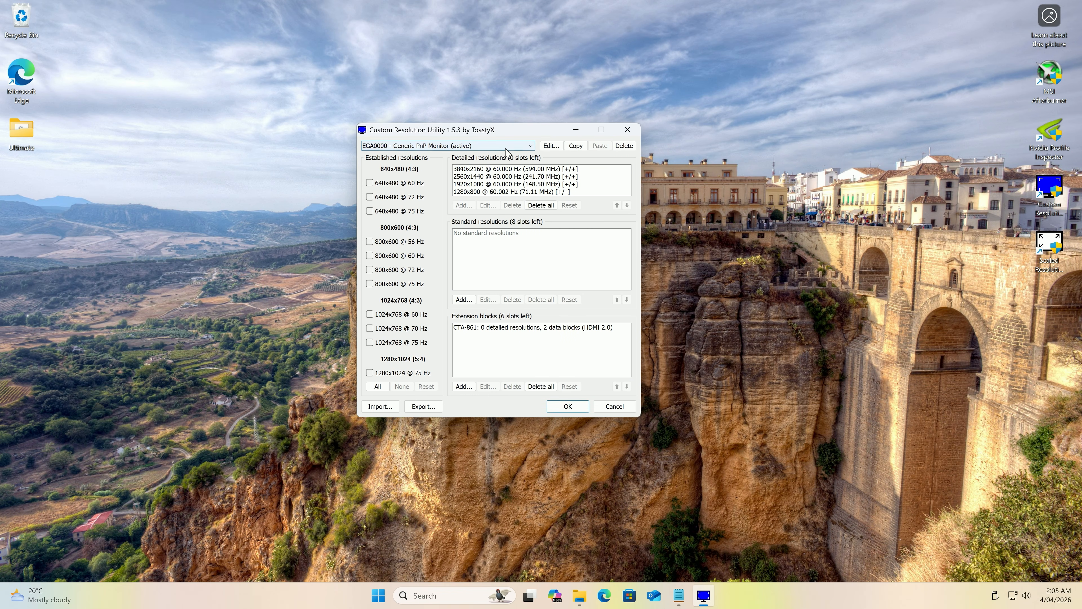
{"action": "double_click", "coordinate": [505, 327]}
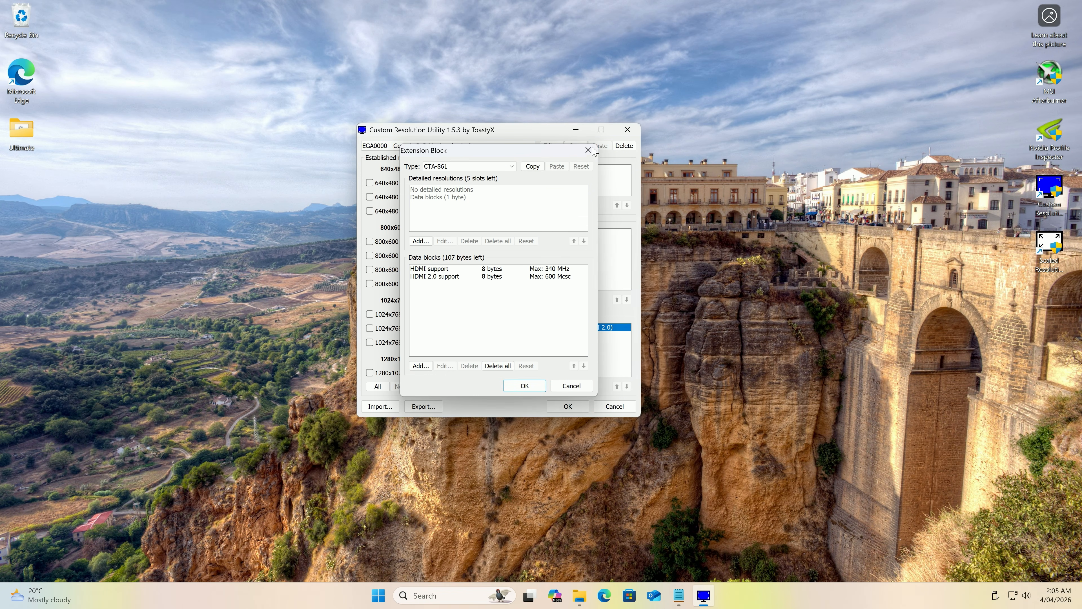
{"action": "left_click", "coordinate": [588, 150]}
{"action": "left_click", "coordinate": [627, 132]}
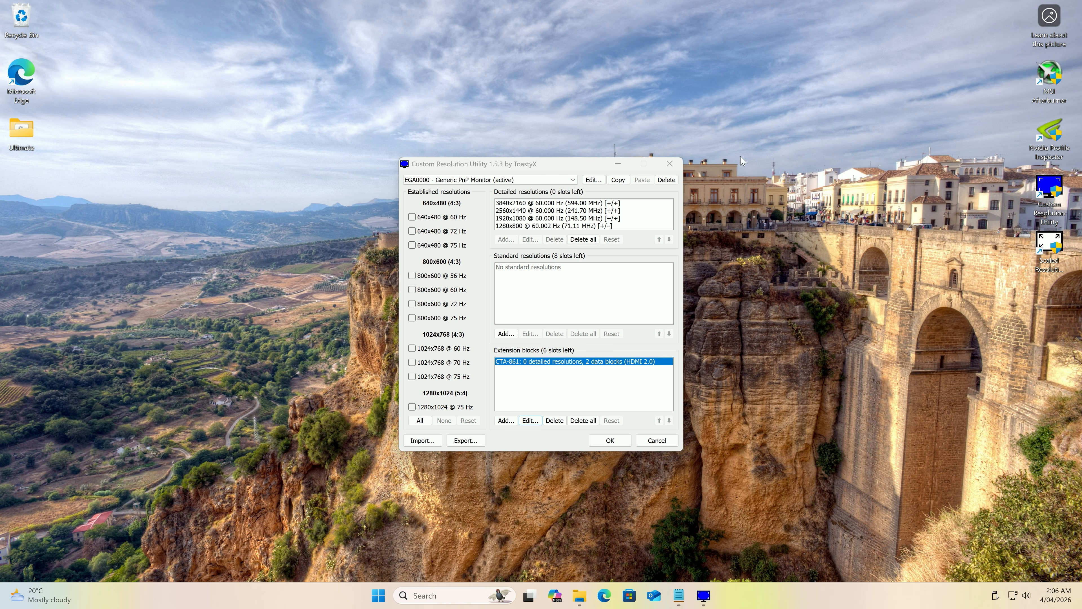
{"action": "left_click", "coordinate": [669, 164]}
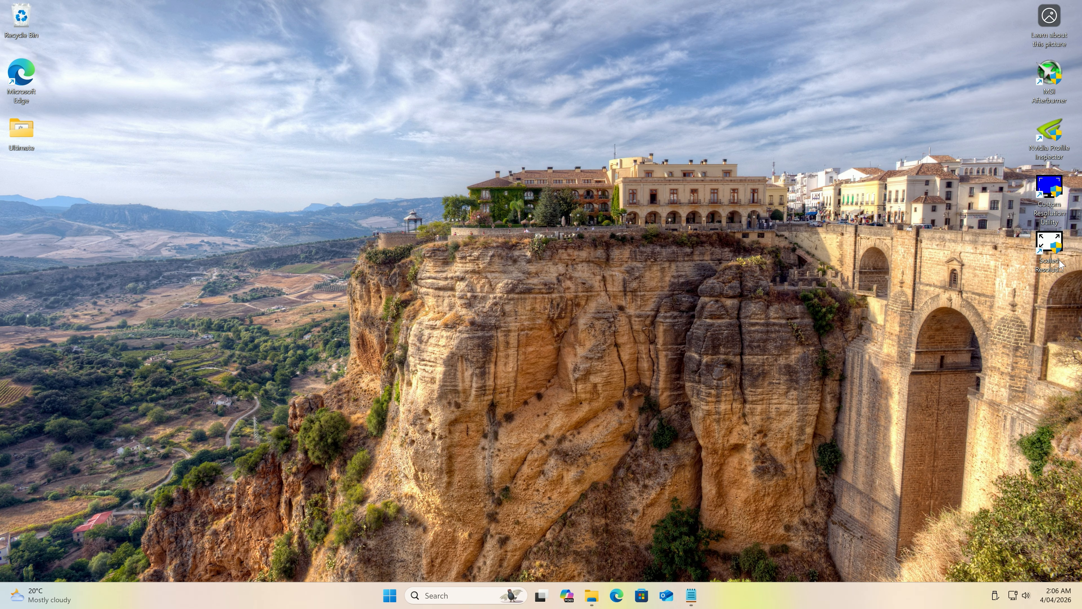
- Open Scaled Resolution Editor and Custom Resolution Utility side by side to compare their resolution lists
{"action": "double_click", "coordinate": [1060, 254]}
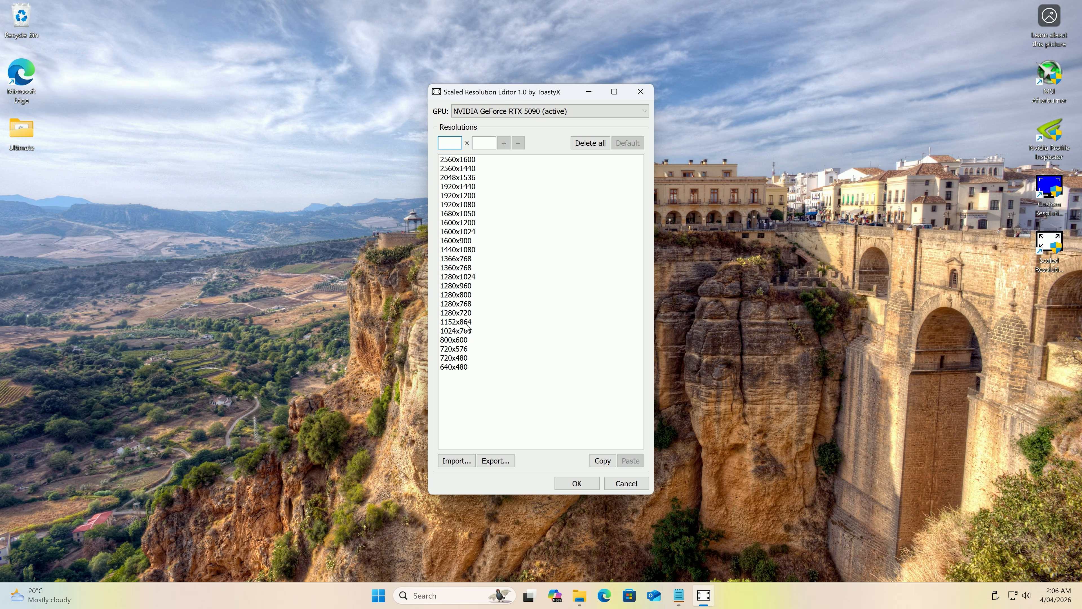
{"action": "double_click", "coordinate": [1051, 194]}
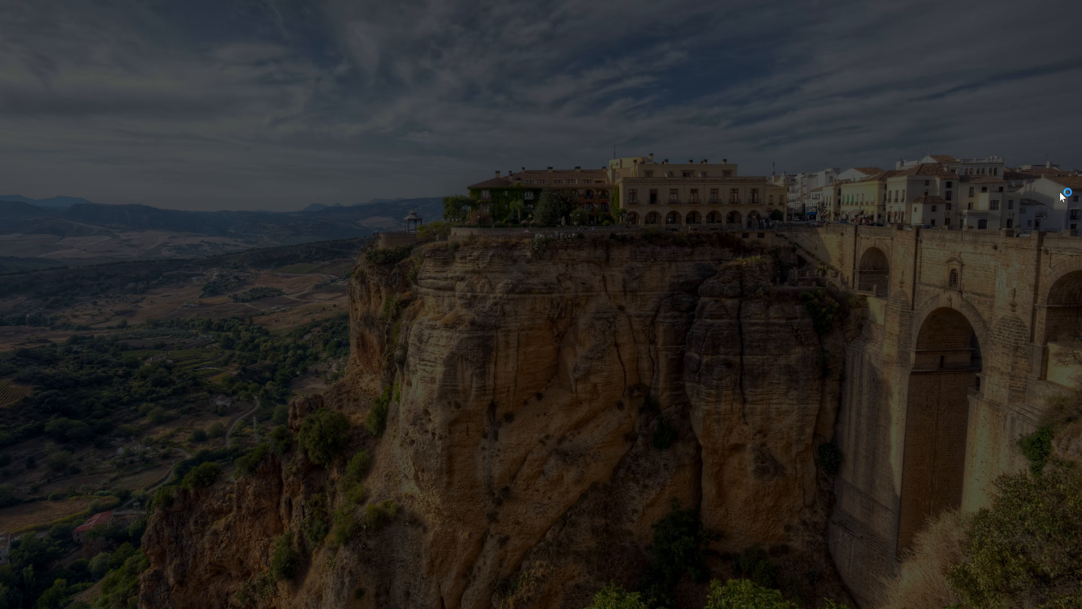
{"action": "left_click", "coordinate": [500, 401]}
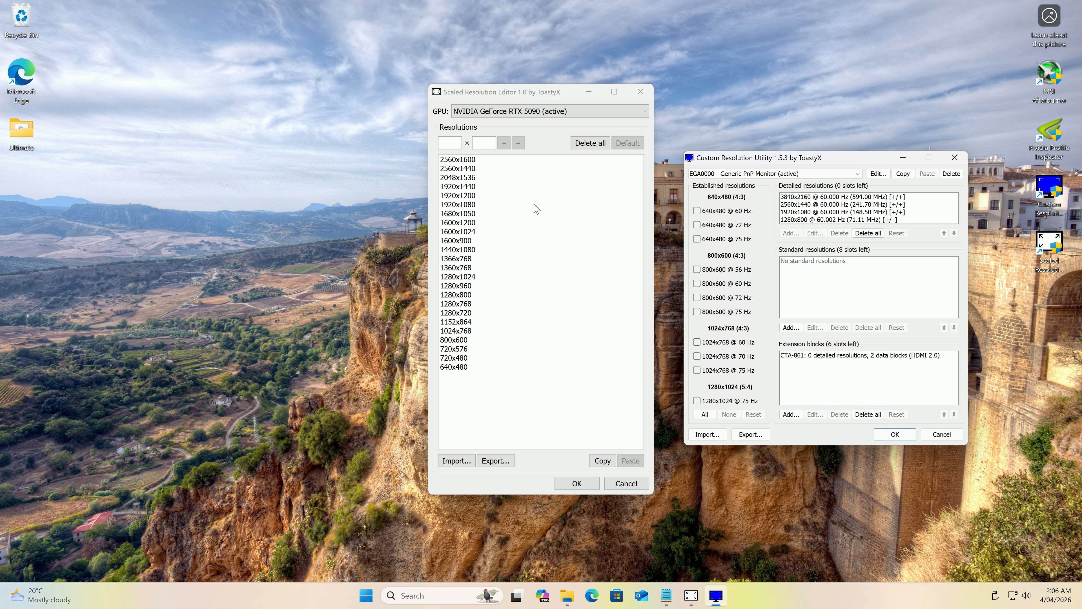
{"action": "left_click", "coordinate": [873, 129]}
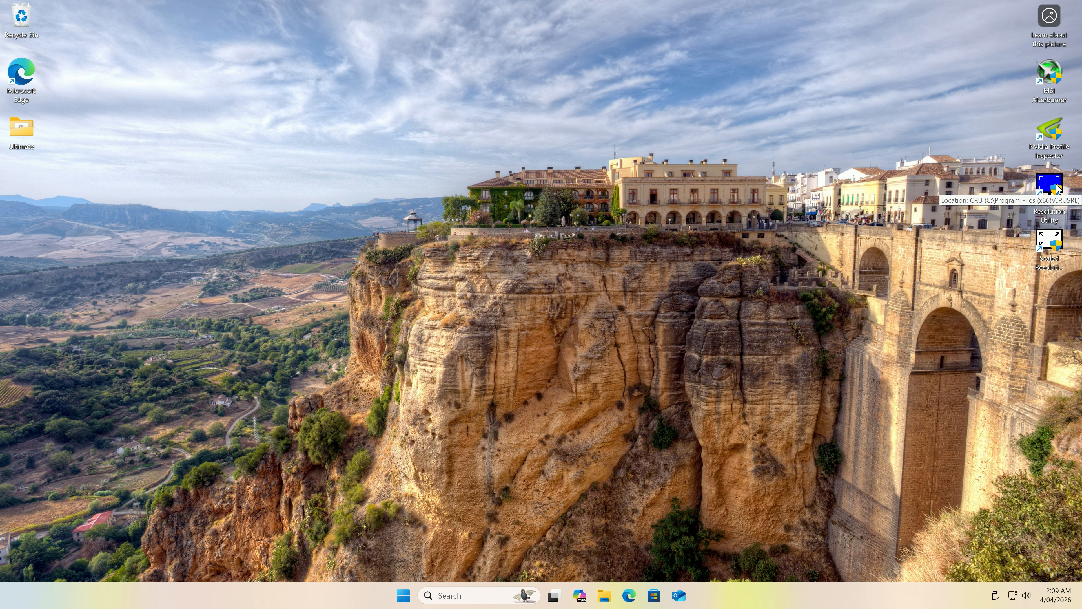
- Open Custom Resolution Utility with administrator rights and compare the entries of the Generic PnP Monitor and the AW2725Q
{"action": "double_click", "coordinate": [1050, 188]}
{"action": "left_click", "coordinate": [483, 395]}
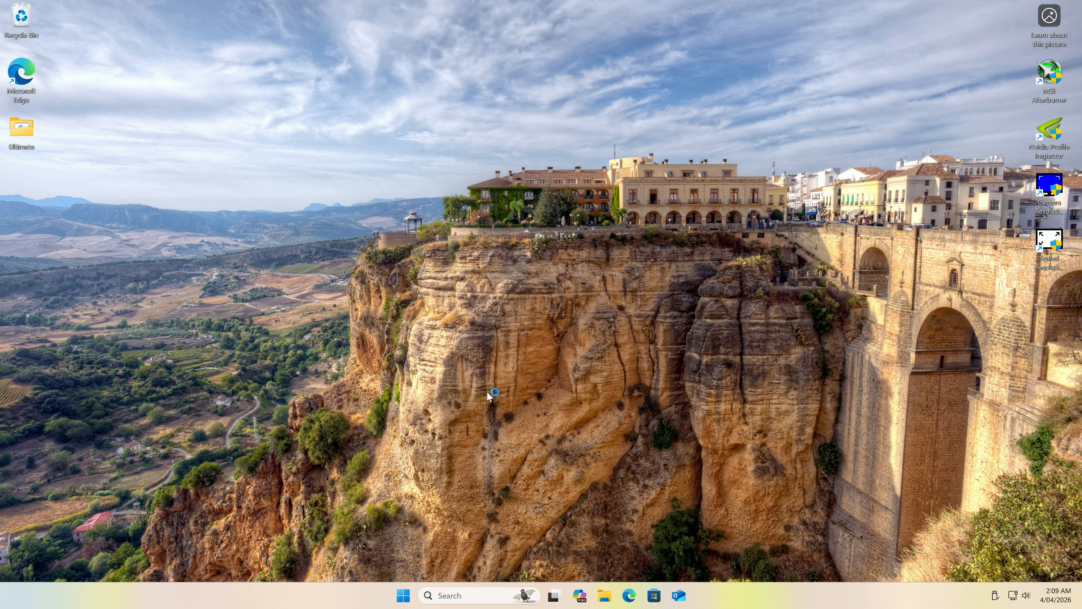
{"action": "left_click", "coordinate": [526, 180]}
{"action": "left_click", "coordinate": [490, 194]}
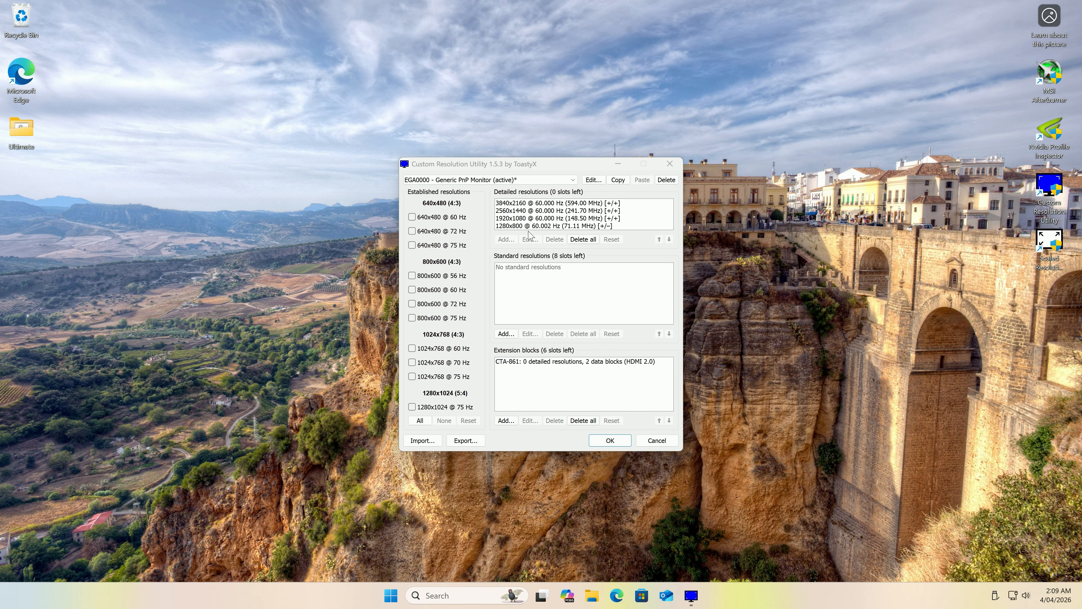
{"action": "left_click", "coordinate": [497, 179]}
{"action": "left_click", "coordinate": [501, 186]}
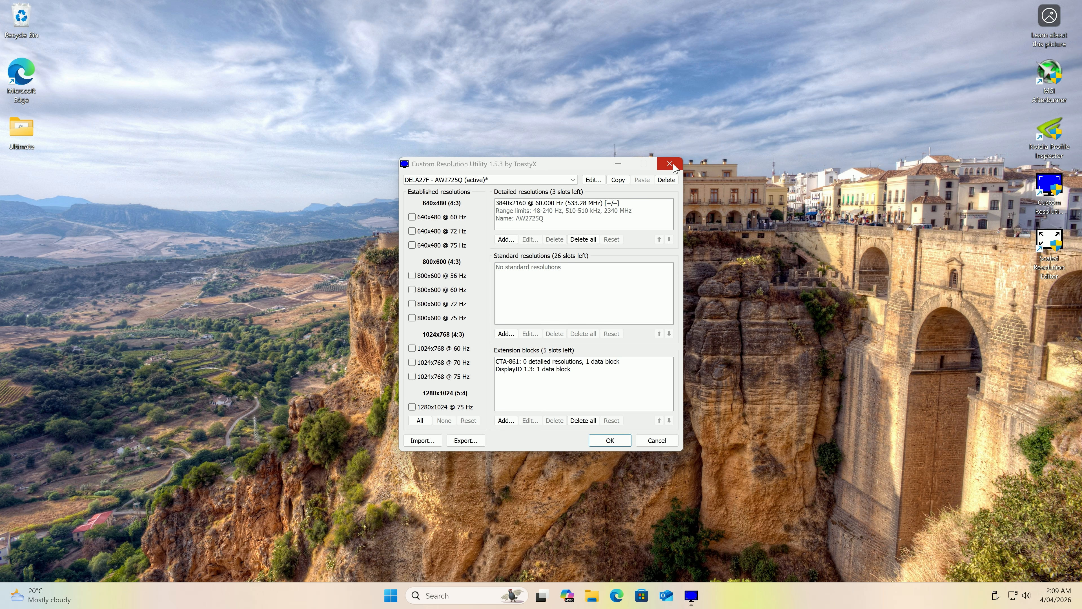
{"action": "left_click", "coordinate": [507, 179]}
{"action": "left_click", "coordinate": [490, 194]}
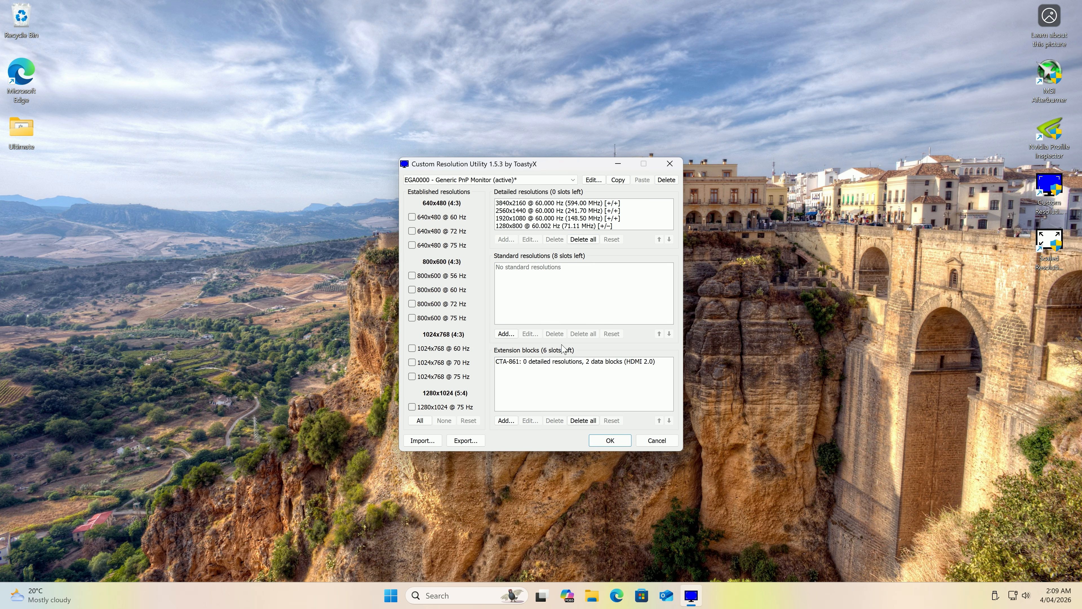
- Inspect the Generic PnP Monitor's CTA-861 extension block and its detailed resolutions, and close Custom Resolution Utility
{"action": "left_click", "coordinate": [539, 366]}
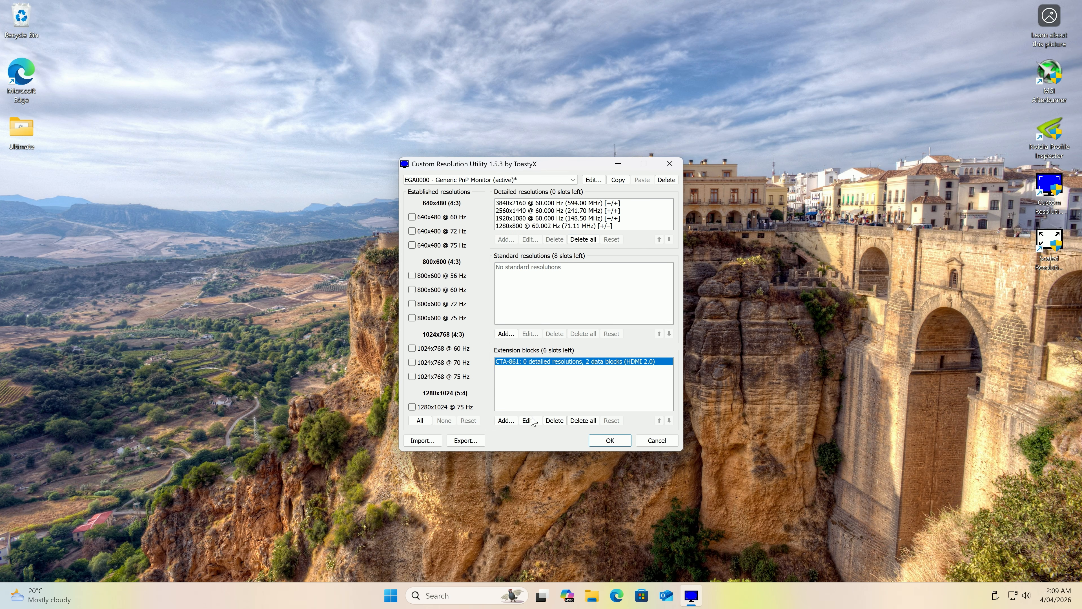
{"action": "left_click", "coordinate": [530, 420]}
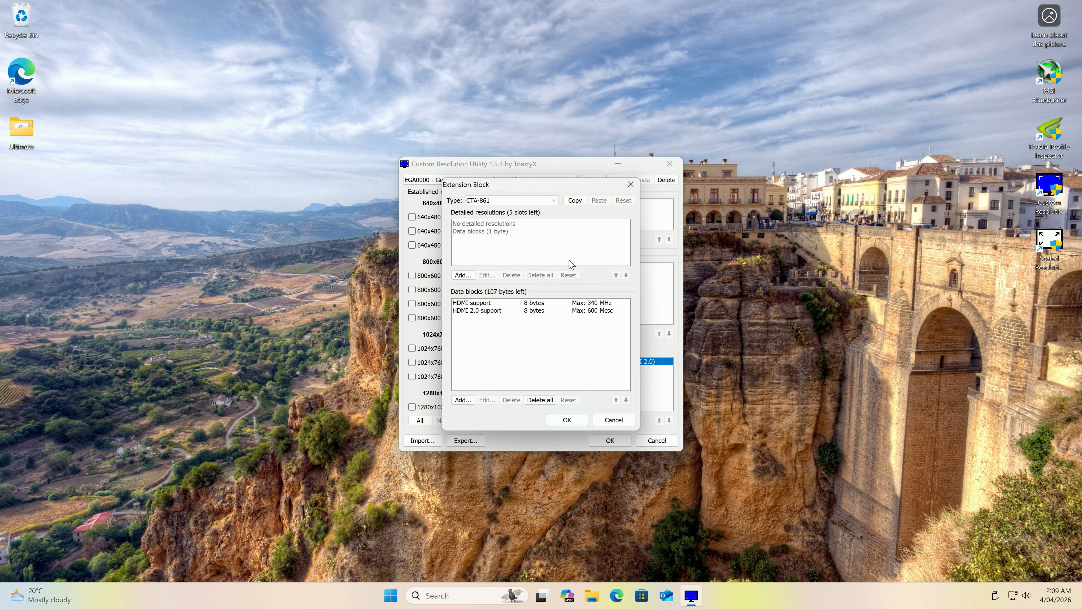
{"action": "left_click", "coordinate": [637, 187]}
{"action": "left_click", "coordinate": [532, 203]}
{"action": "left_click", "coordinate": [520, 219]}
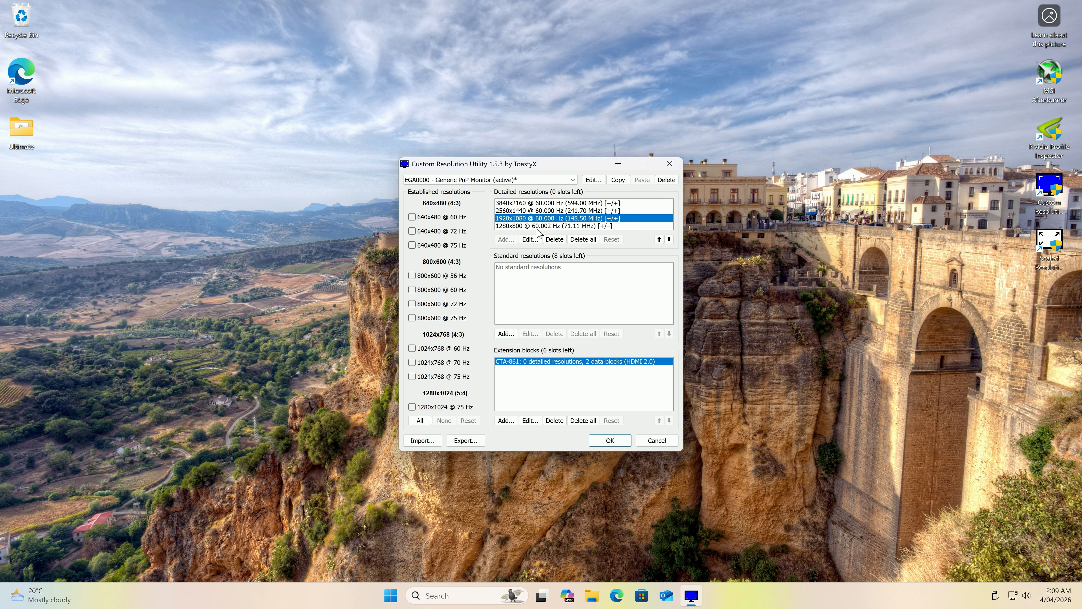
{"action": "left_click", "coordinate": [536, 226]}
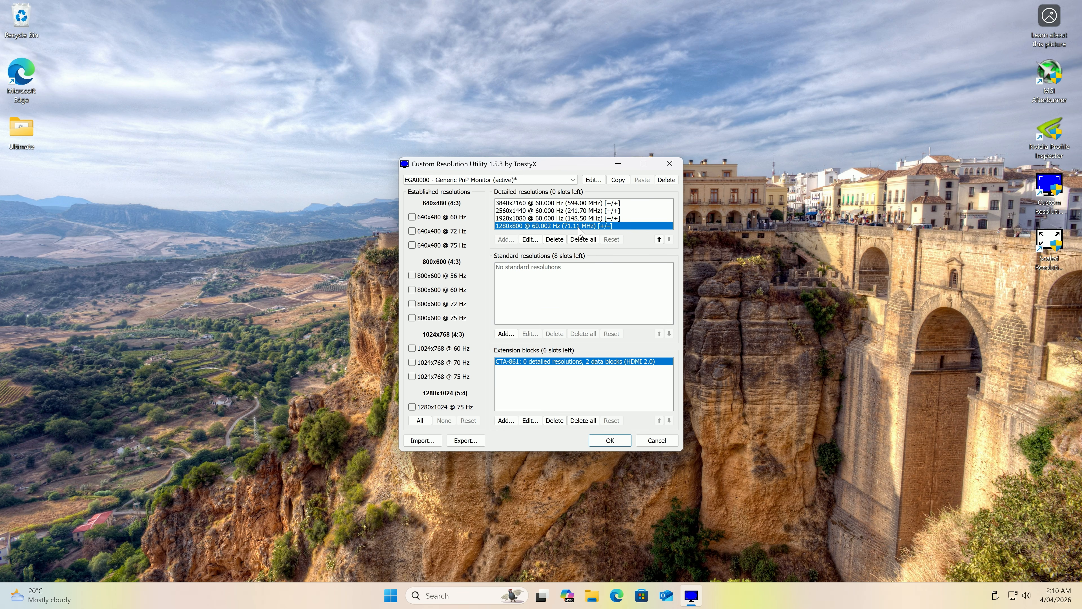
{"action": "left_click", "coordinate": [670, 164]}
- Open NVIDIA Control Panel's Change Resolution page, review the HDMI display's resolutions and select the AW2725Q display
{"action": "right_click", "coordinate": [636, 165]}
{"action": "left_click", "coordinate": [679, 360]}
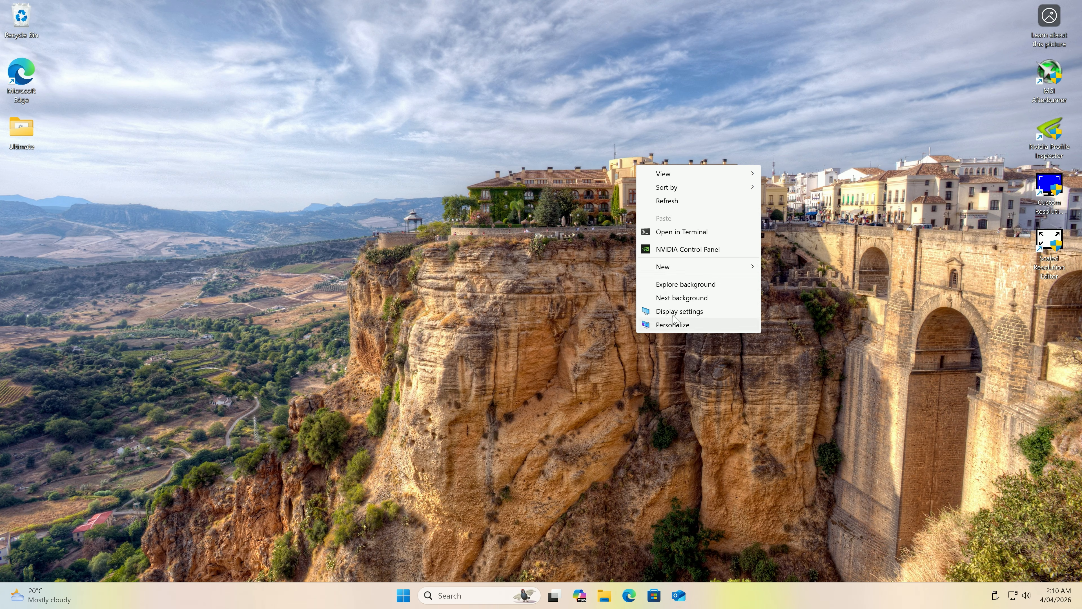
{"action": "left_click", "coordinate": [683, 250]}
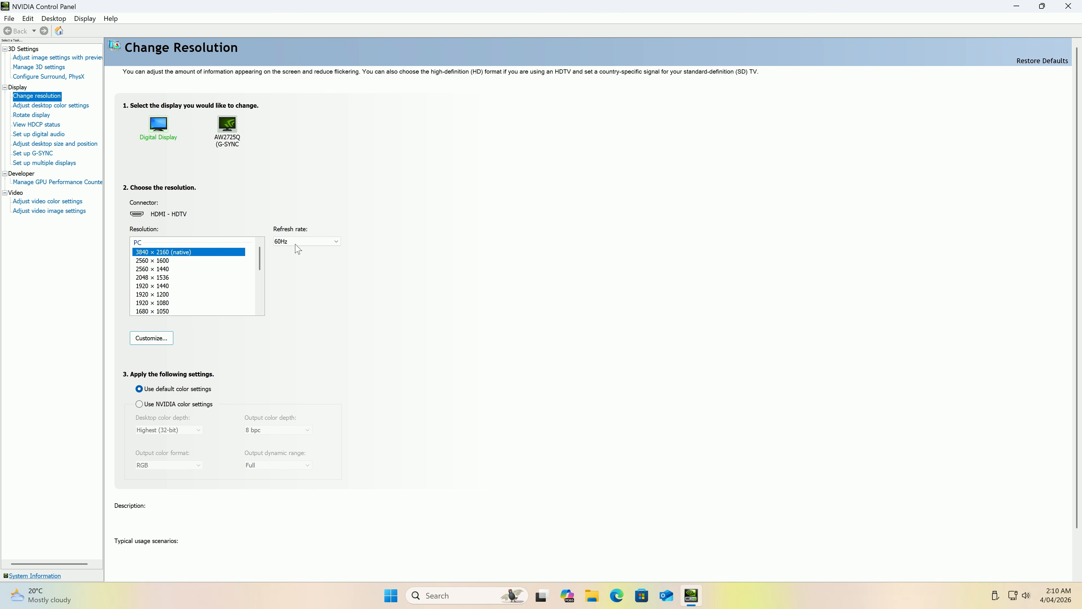
{"action": "mouse_move", "coordinate": [260, 259]}
{"action": "left_mouse_down"}
{"action": "mouse_move", "coordinate": [258, 312]}
{"action": "mouse_move", "coordinate": [259, 247]}
{"action": "left_mouse_up"}
{"action": "left_click", "coordinate": [227, 128]}
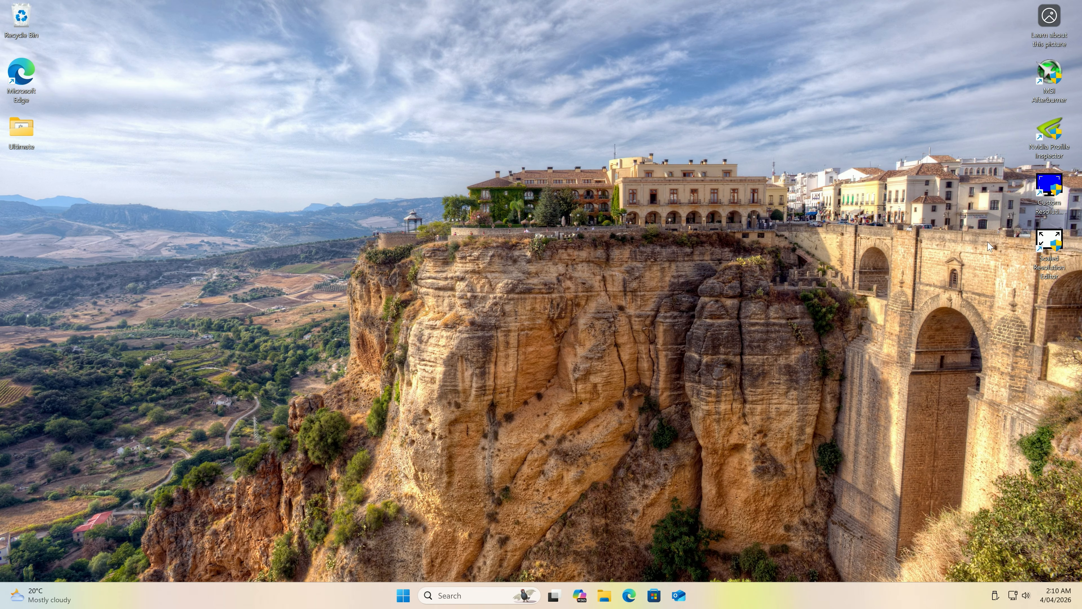
- Open Scaled Resolution Editor with administrator rights, delete all scaled resolutions for the NVIDIA GeForce RTX 5090 and apply the change
{"action": "double_click", "coordinate": [1043, 248]}
{"action": "left_click", "coordinate": [472, 398]}
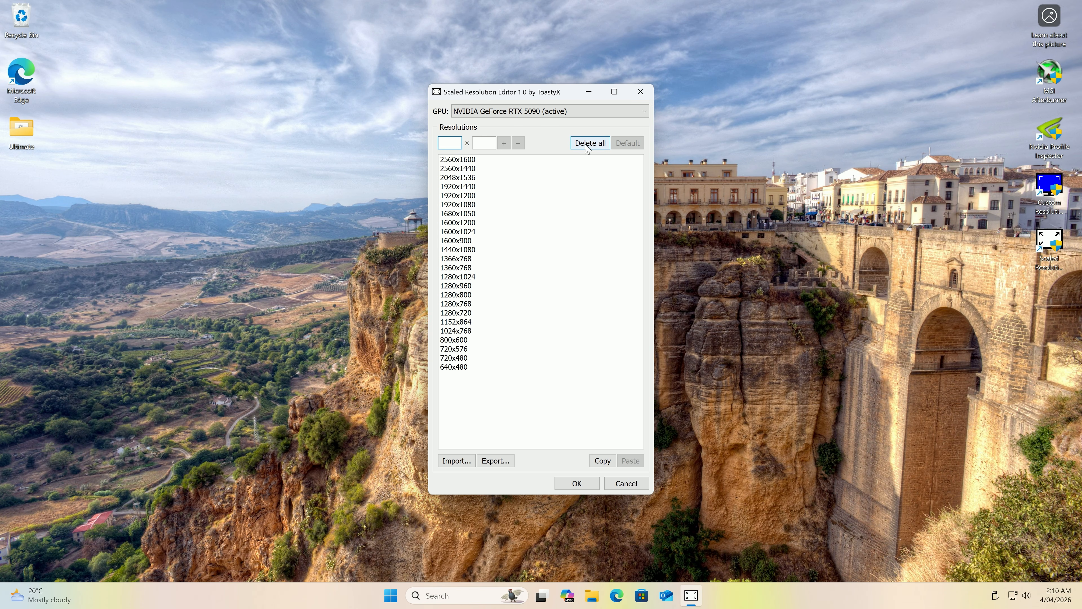
{"action": "left_click", "coordinate": [602, 146]}
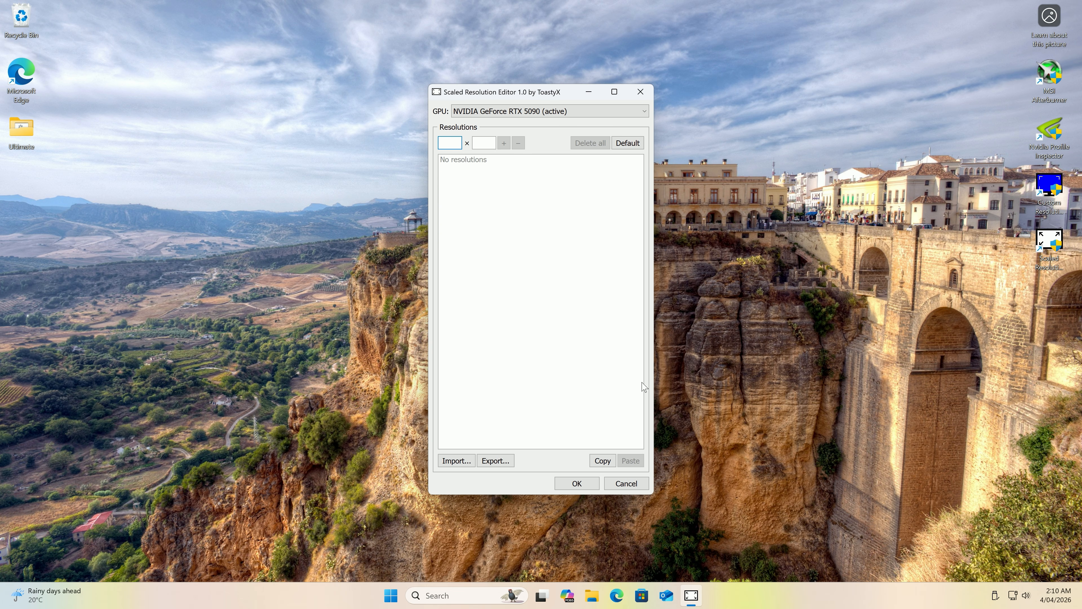
{"action": "left_click", "coordinate": [583, 484]}
- Restart the computer
{"action": "right_click", "coordinate": [402, 595]}
{"action": "mouse_move", "coordinate": [430, 547]}
{"action": "left_click", "coordinate": [478, 571]}
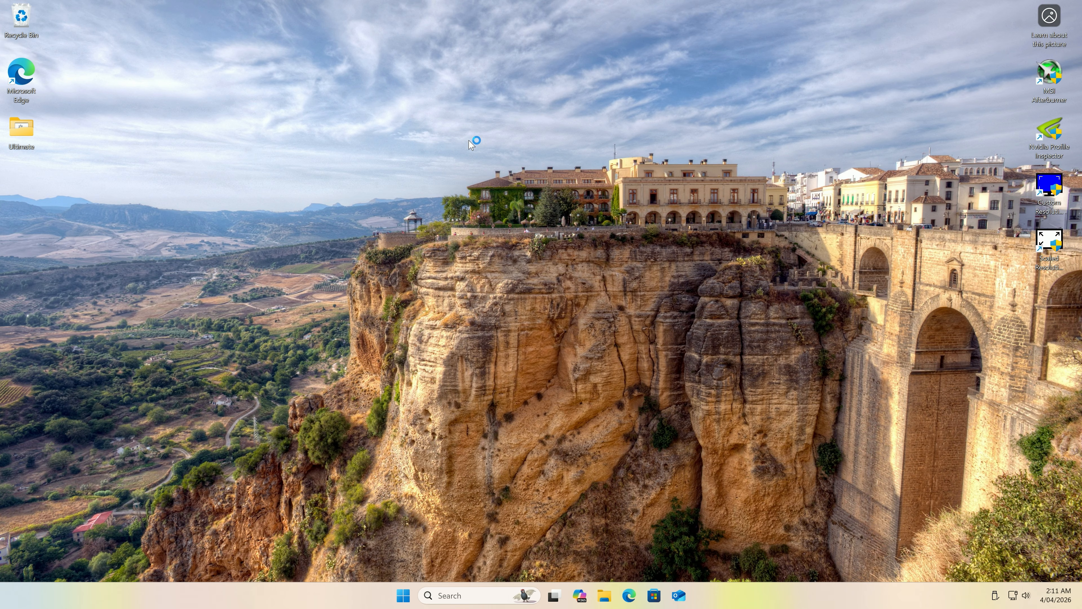
- Check the available resolutions of the AW2725Q and the HDMI Digital Display in NVIDIA Control Panel
{"action": "right_click", "coordinate": [601, 191]}
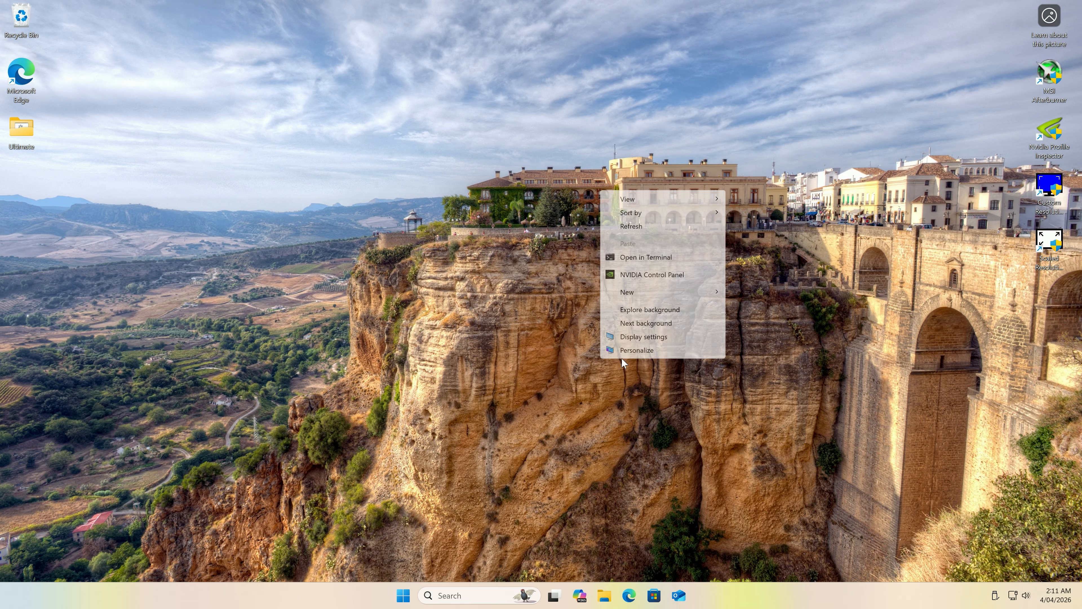
{"action": "left_click", "coordinate": [650, 276]}
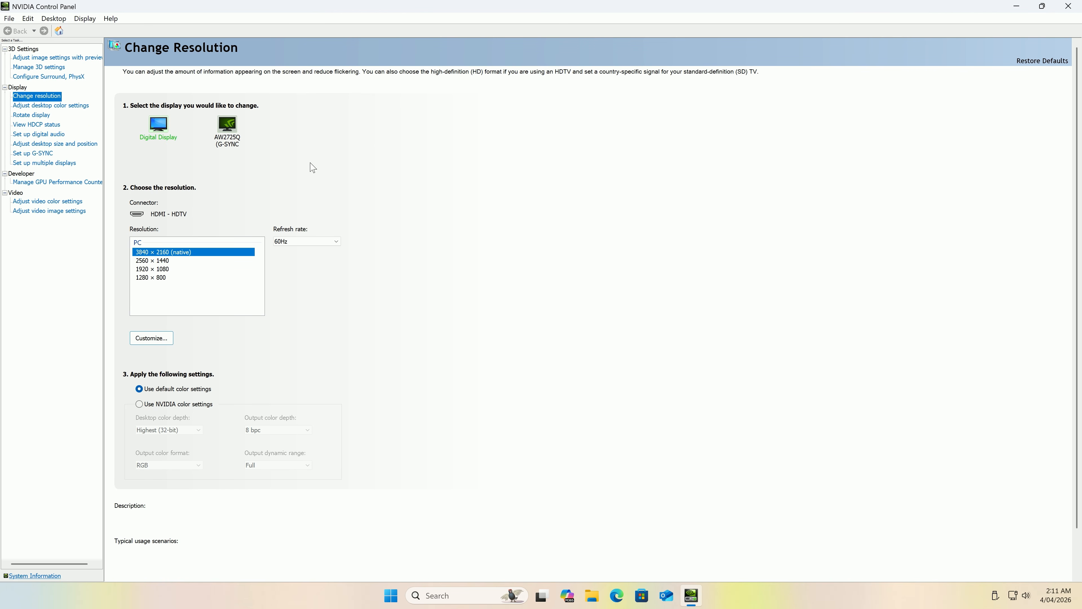
{"action": "left_click", "coordinate": [225, 142]}
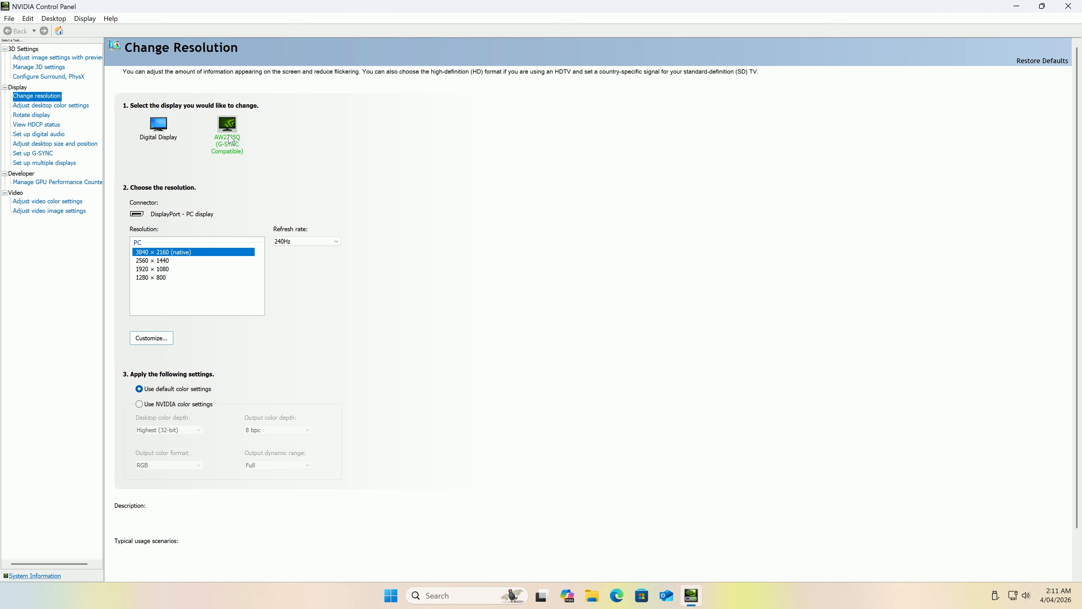
{"action": "left_click", "coordinate": [159, 130]}
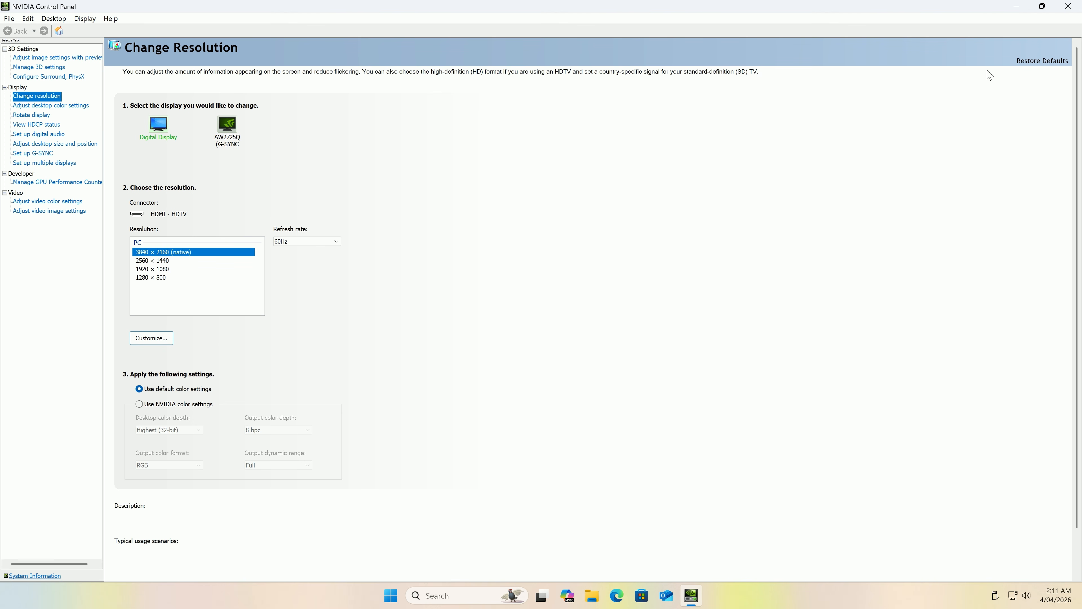
{"action": "left_click", "coordinate": [1041, 8]}
{"action": "left_click", "coordinate": [240, 14]}
{"action": "left_click", "coordinate": [221, 157]}
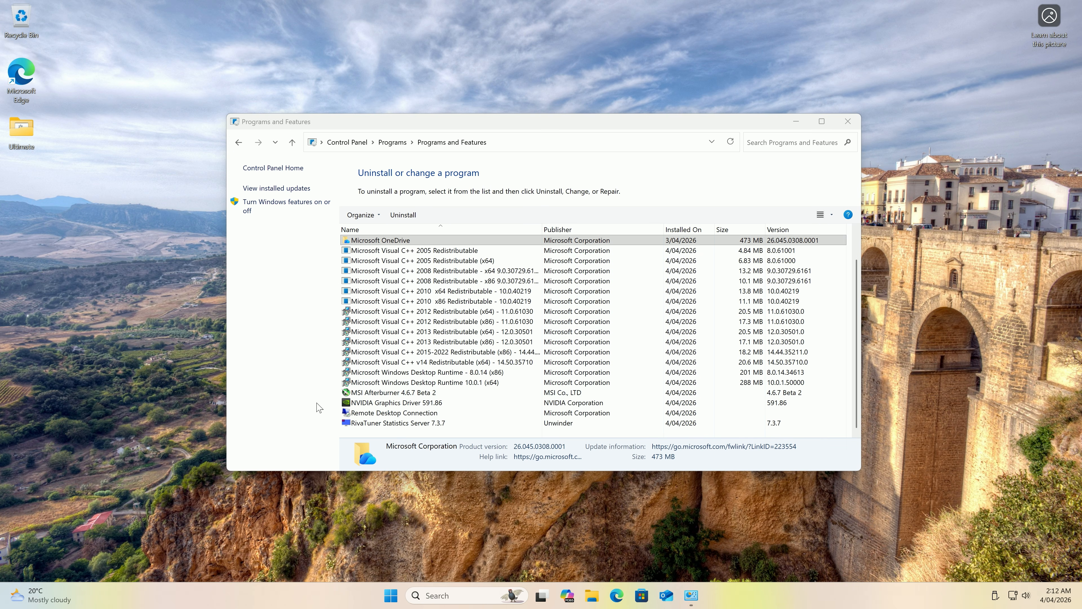
- Uninstall Microsoft Windows Desktop Runtime 10.0.1 (x64) from Programs and Features and close its installer
{"action": "right_click", "coordinate": [458, 385]}
{"action": "left_click", "coordinate": [490, 392]}
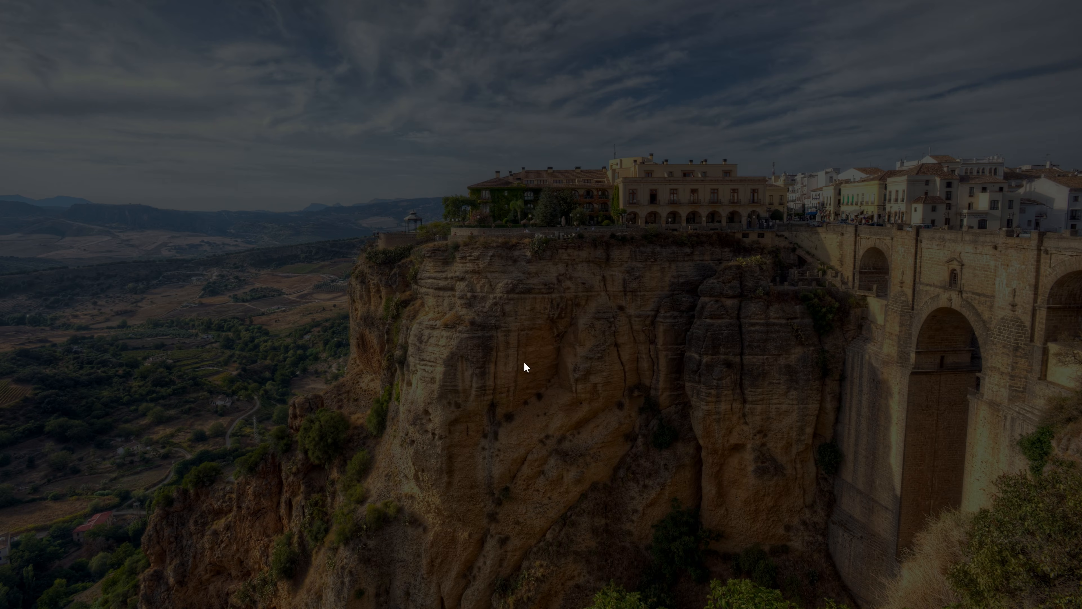
{"action": "left_click", "coordinate": [502, 391]}
{"action": "left_click", "coordinate": [624, 413]}
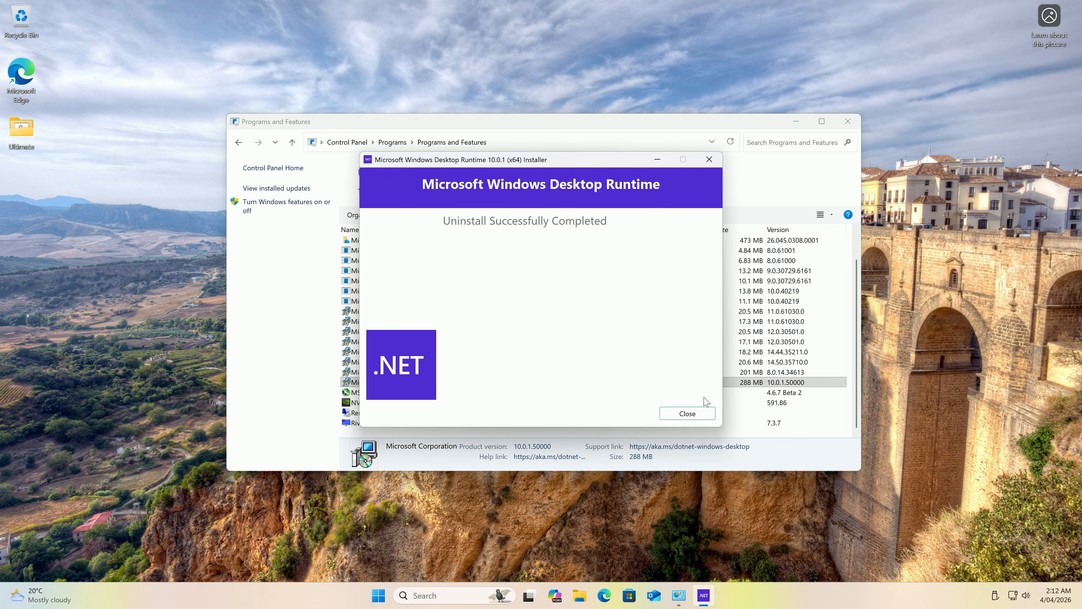
{"action": "left_click", "coordinate": [688, 413]}
- Uninstall Microsoft Windows Desktop Runtime 8.0.14 (x86), allow the change and close its installer
{"action": "double_click", "coordinate": [497, 383]}
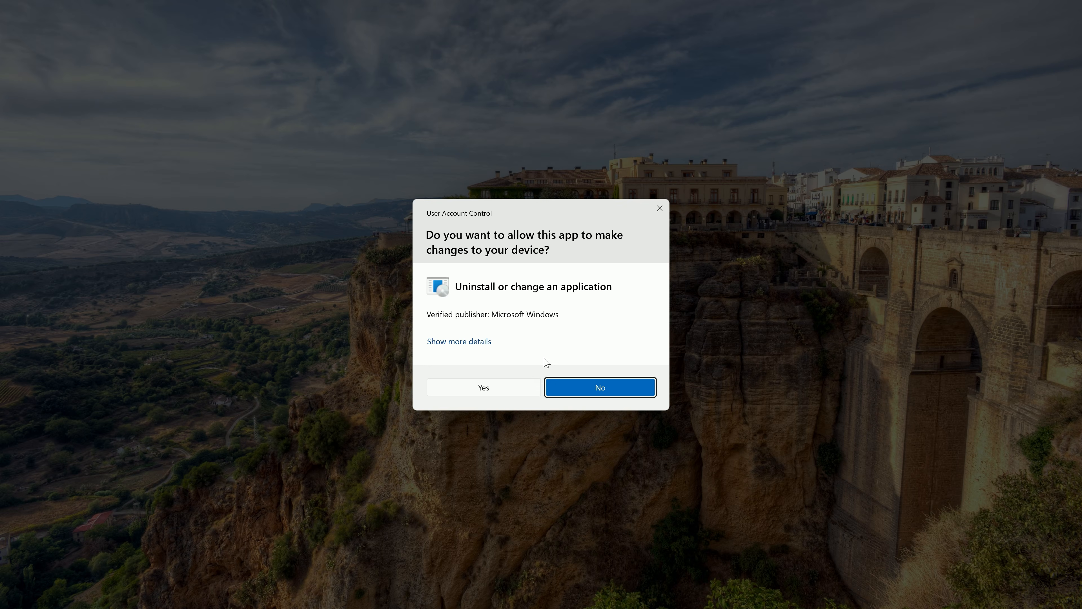
{"action": "left_click", "coordinate": [502, 392]}
{"action": "left_click", "coordinate": [623, 411]}
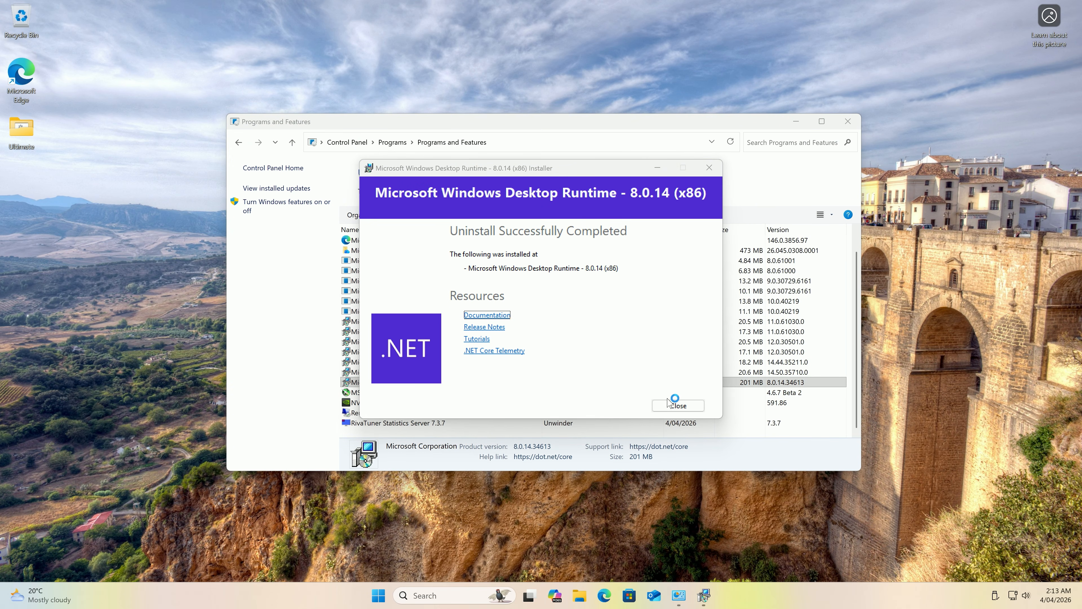
{"action": "left_click", "coordinate": [667, 403]}
- Uninstall the Microsoft Visual C++ v14 Redistributable (x64) and close its setup
{"action": "right_click", "coordinate": [459, 383]}
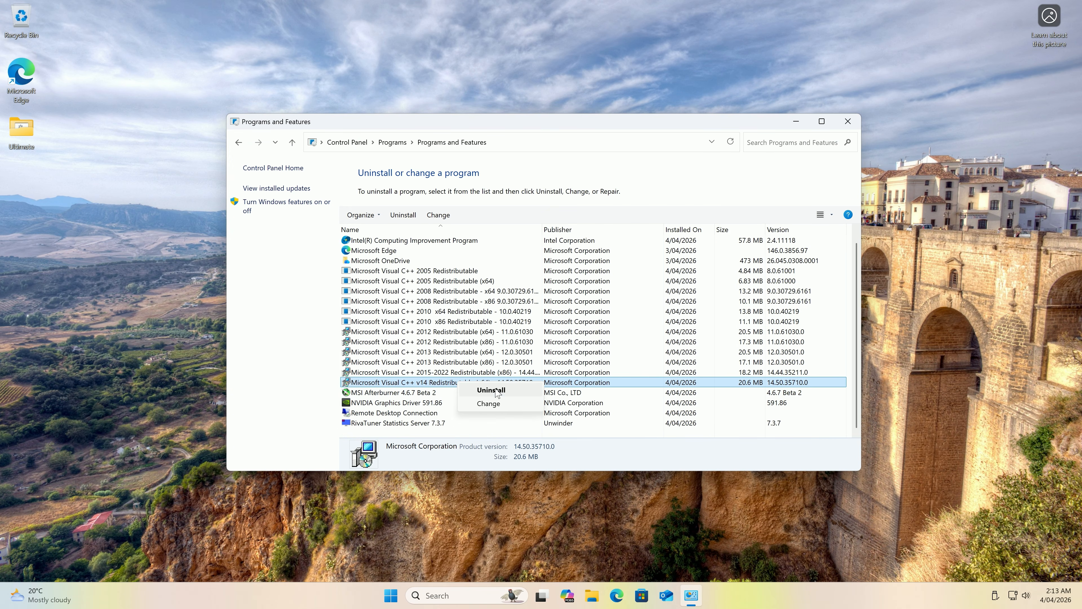
{"action": "left_click", "coordinate": [494, 390]}
{"action": "left_click", "coordinate": [600, 358]}
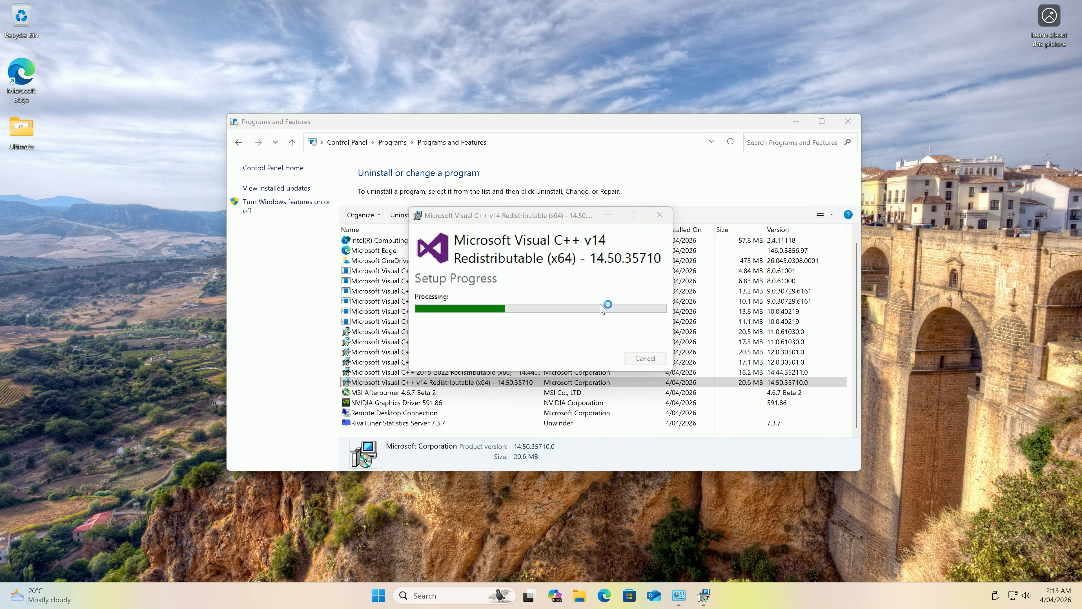
{"action": "left_click", "coordinate": [637, 359]}
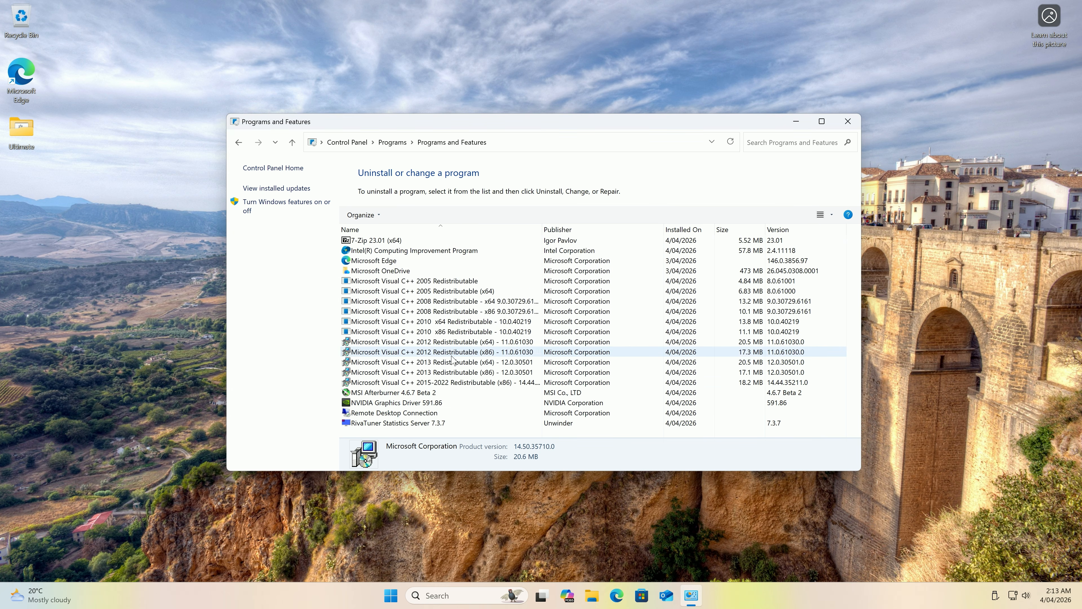
- Start uninstalling the Intel(R) Computing Improvement Program, allow the change and retry the check for open applications
{"action": "double_click", "coordinate": [426, 250]}
{"action": "left_click", "coordinate": [602, 294]}
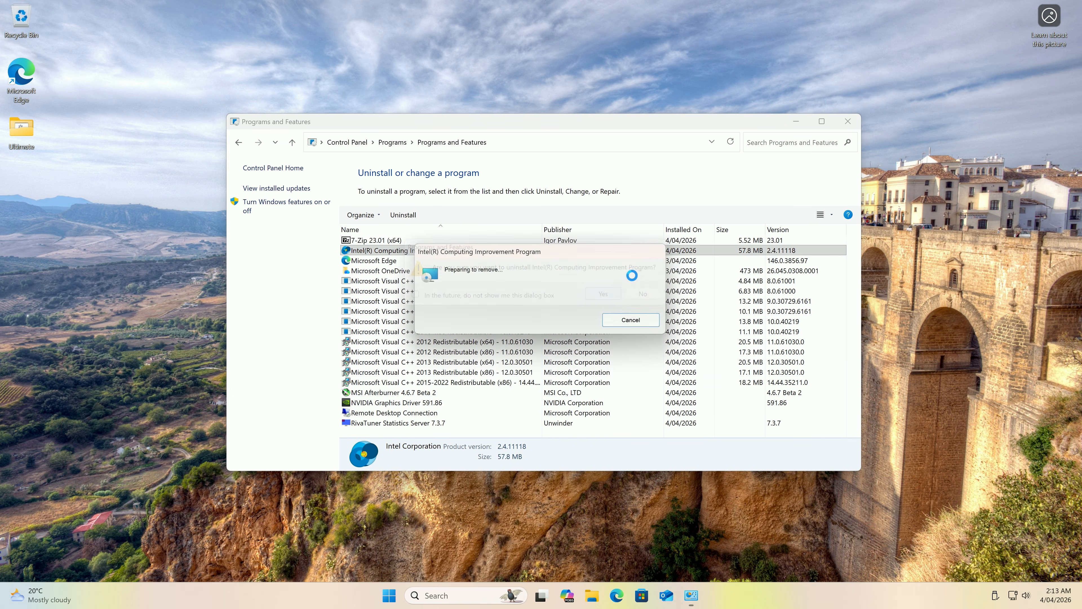
{"action": "left_click", "coordinate": [493, 388]}
{"action": "left_click", "coordinate": [544, 345]}
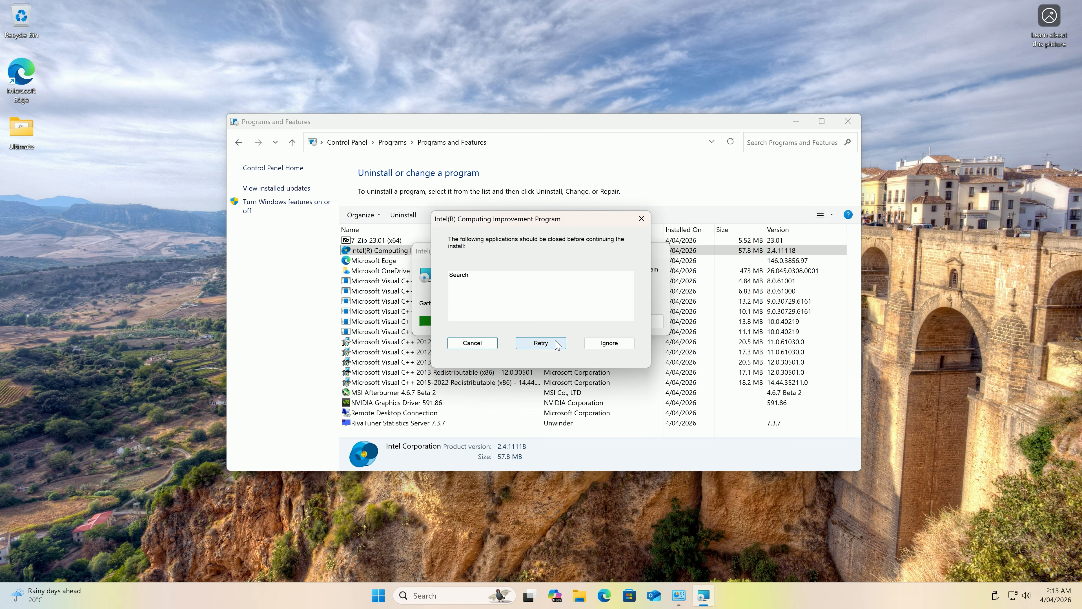
- End the Search process in Task Manager, retry the Intel program's removal and close Programs and Features
{"action": "key", "text": "ctrl+shift+Escape"}
{"action": "left_click_drag", "start_coordinate": [745, 30], "coordinate": [935, 32]}
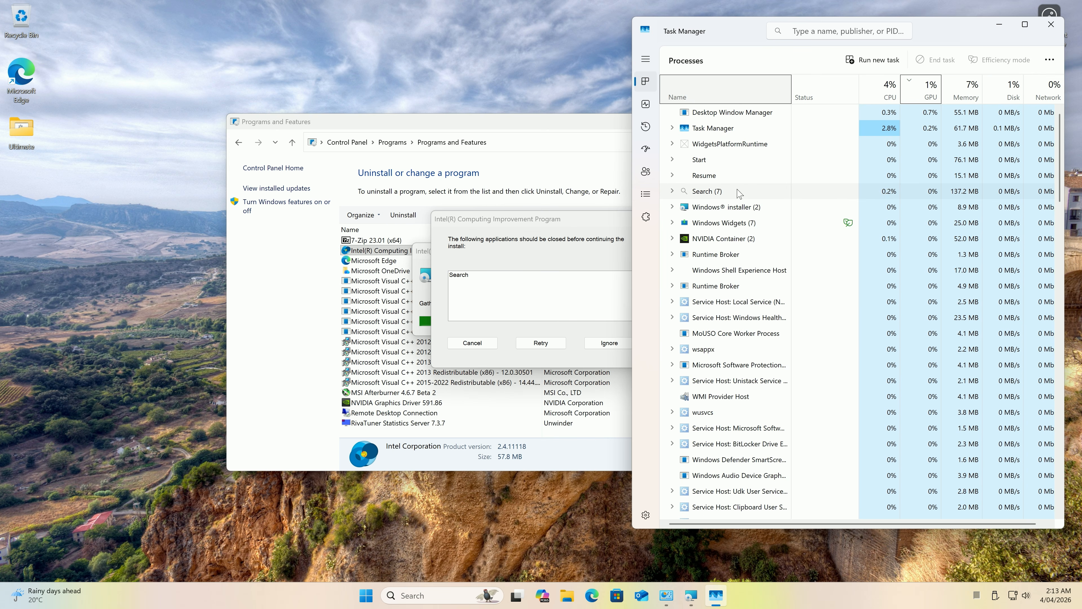
{"action": "right_click", "coordinate": [719, 212]}
{"action": "right_click", "coordinate": [699, 193]}
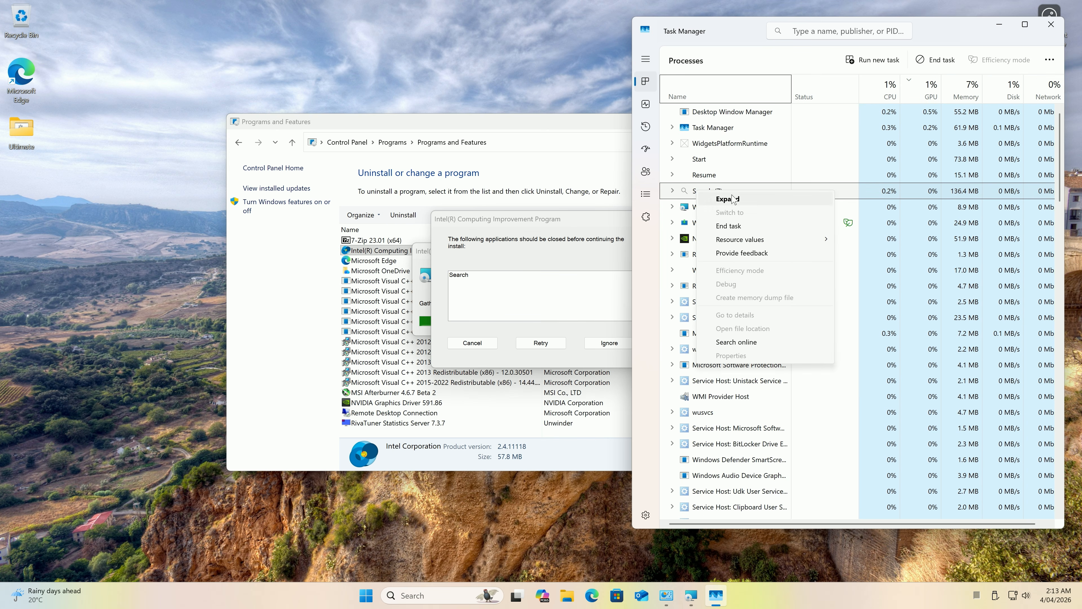
{"action": "left_click", "coordinate": [731, 226]}
{"action": "left_click", "coordinate": [538, 341]}
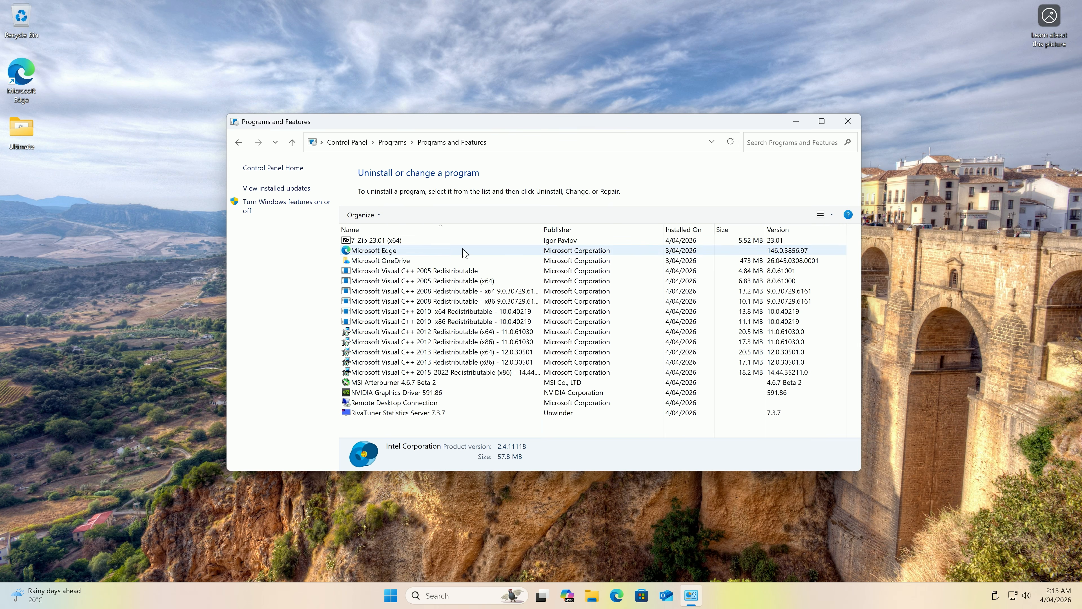
{"action": "left_click", "coordinate": [848, 121]}
- Run the 1 Start Menu Taskbar script from the Ultimate folder's 6 Windows subfolder with option 1
{"action": "double_click", "coordinate": [31, 142]}
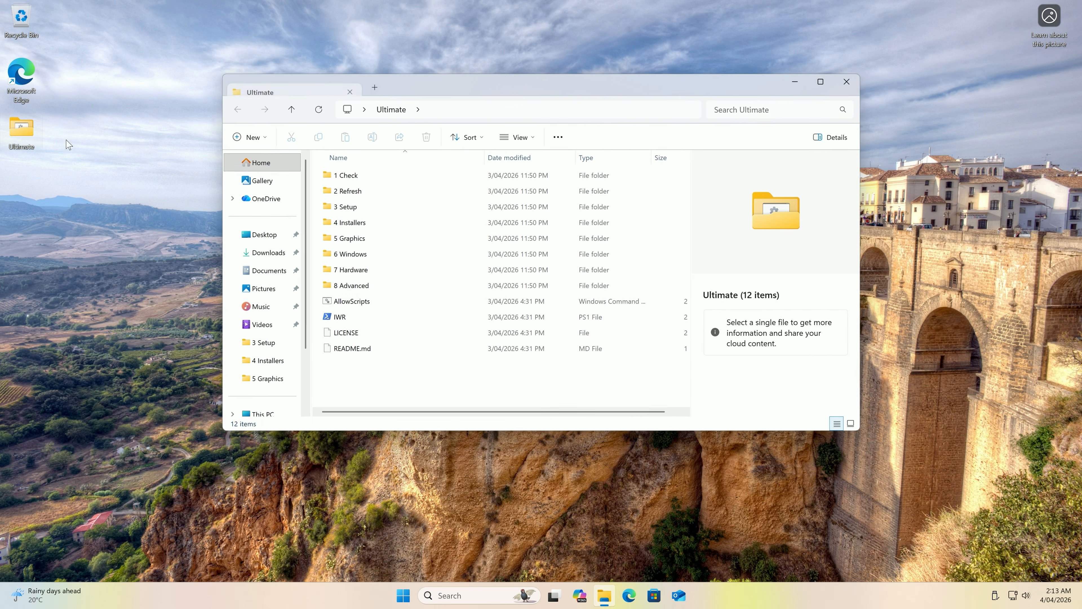
{"action": "double_click", "coordinate": [388, 254]}
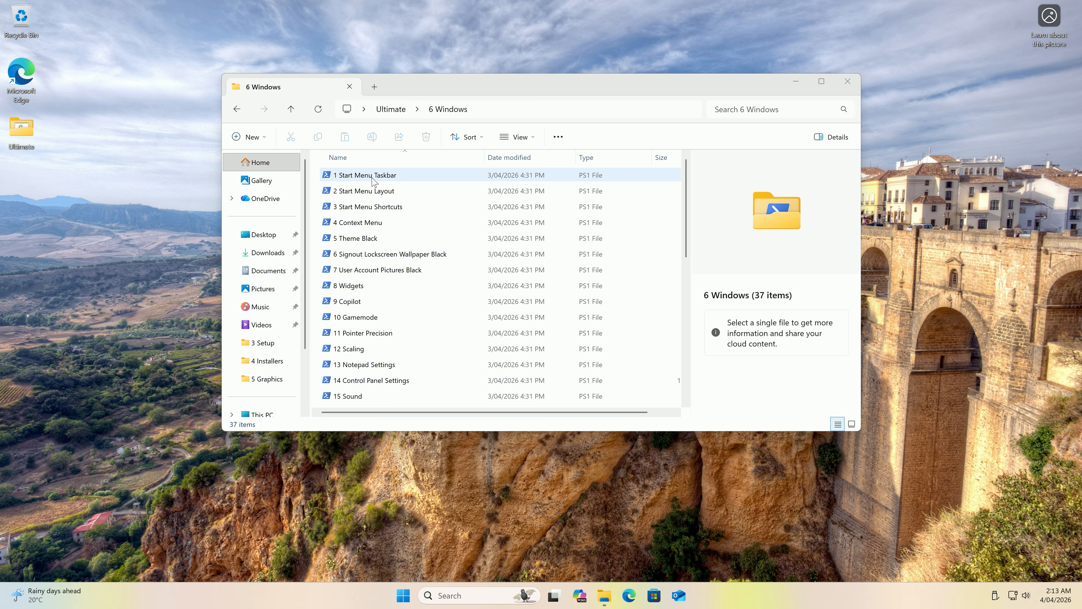
{"action": "double_click", "coordinate": [396, 180]}
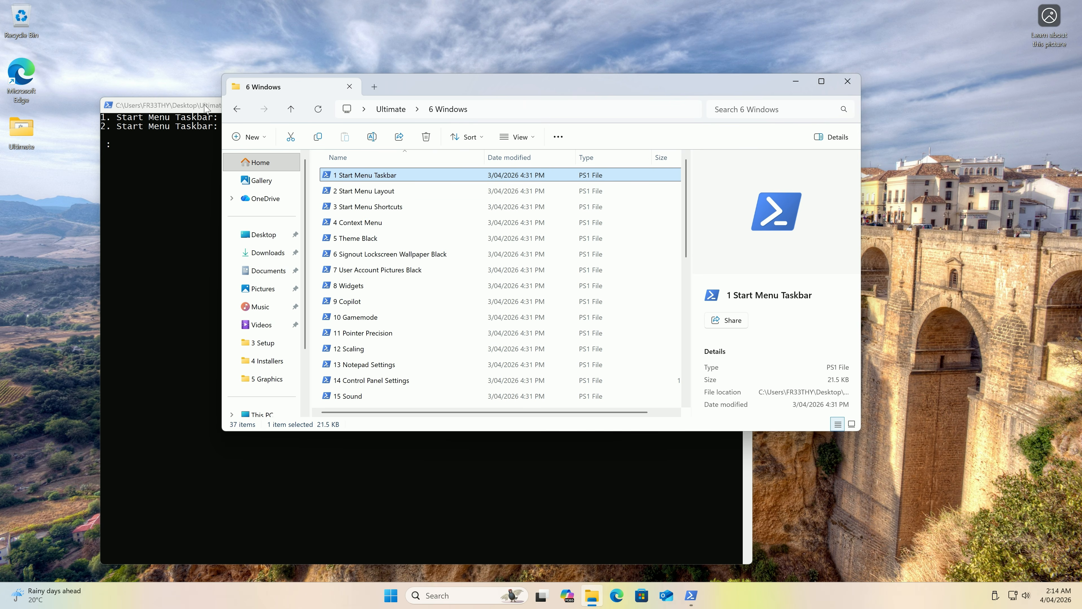
{"action": "type", "text": "1"}
{"action": "key", "text": "Return"}
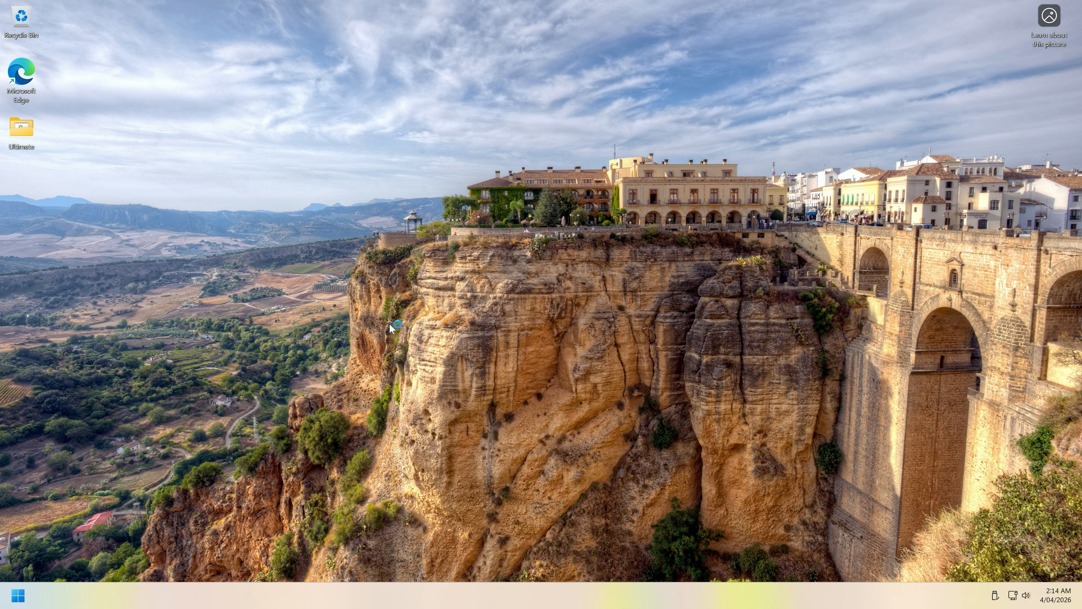
- Examine the Start menu's pinned items and the full list of apps, then close it
{"action": "key", "text": "super"}
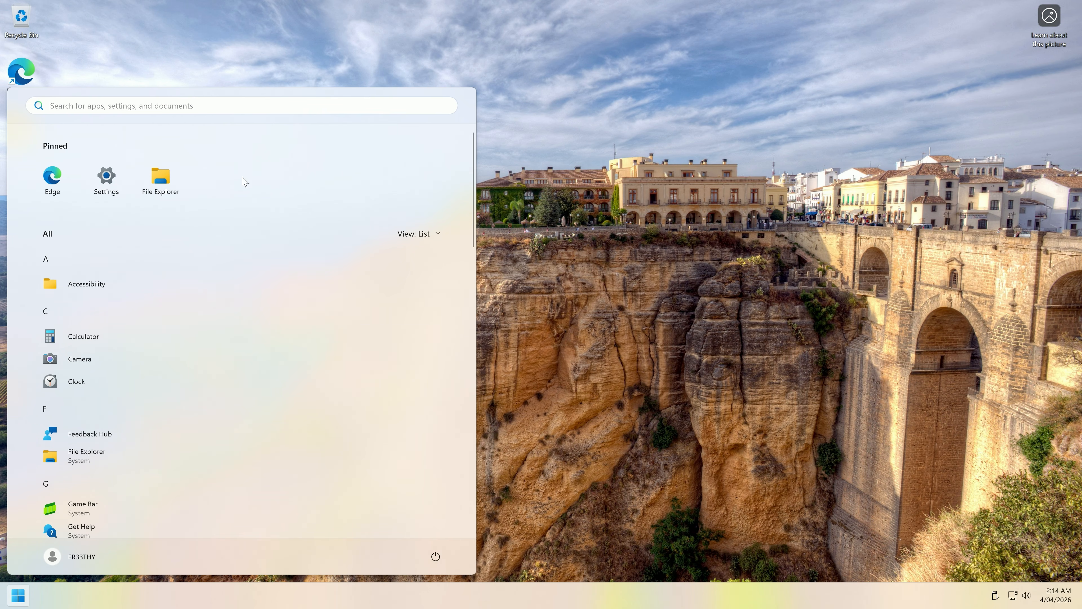
{"action": "scroll", "coordinate": [179, 346], "scroll_direction": "down", "scroll_amount": 10}
{"action": "scroll", "coordinate": [169, 394], "scroll_direction": "up", "scroll_amount": 5}
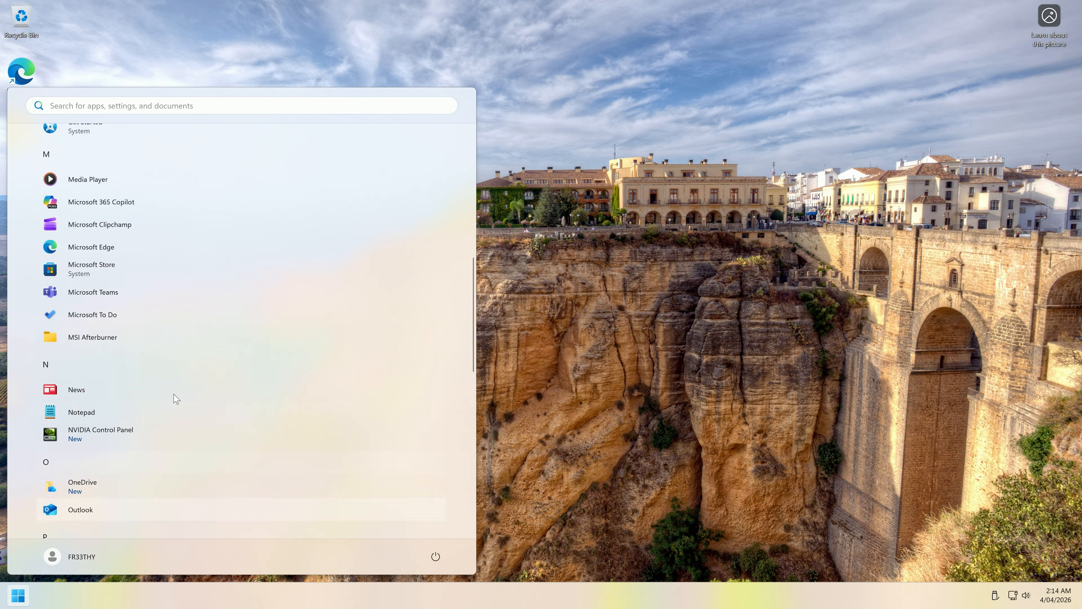
{"action": "key", "text": "super"}
- Open the desktop's Ultimate folder, look through 4 Installers and 5 Graphics, and open 6 Windows
{"action": "double_click", "coordinate": [24, 132]}
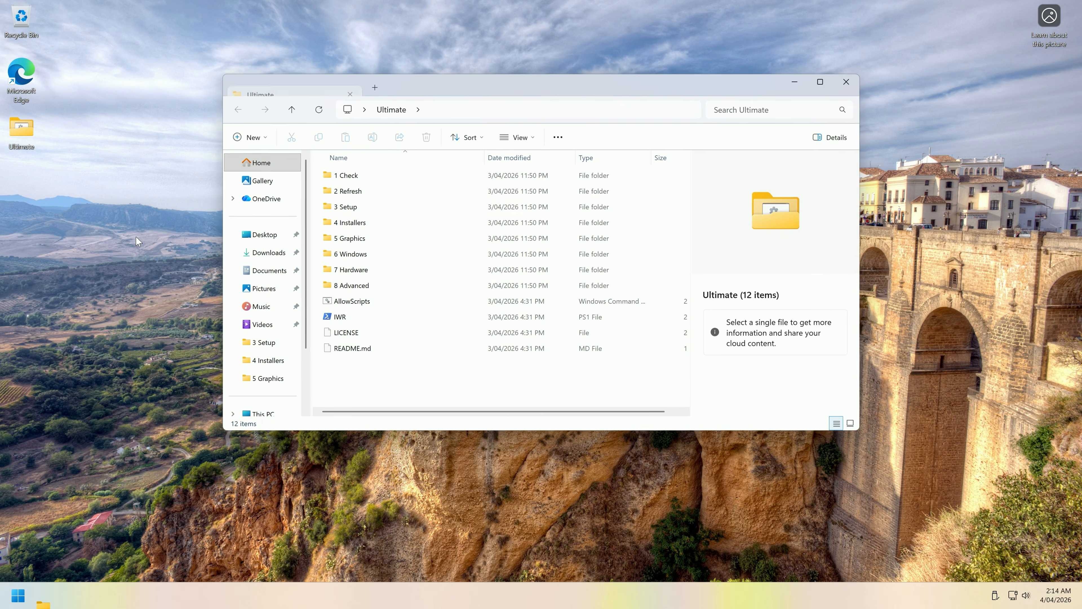
{"action": "double_click", "coordinate": [366, 223]}
{"action": "key", "text": "alt+Left"}
{"action": "double_click", "coordinate": [365, 238]}
{"action": "key", "text": "alt+Left"}
{"action": "double_click", "coordinate": [369, 254]}
{"action": "key", "text": "Down"}
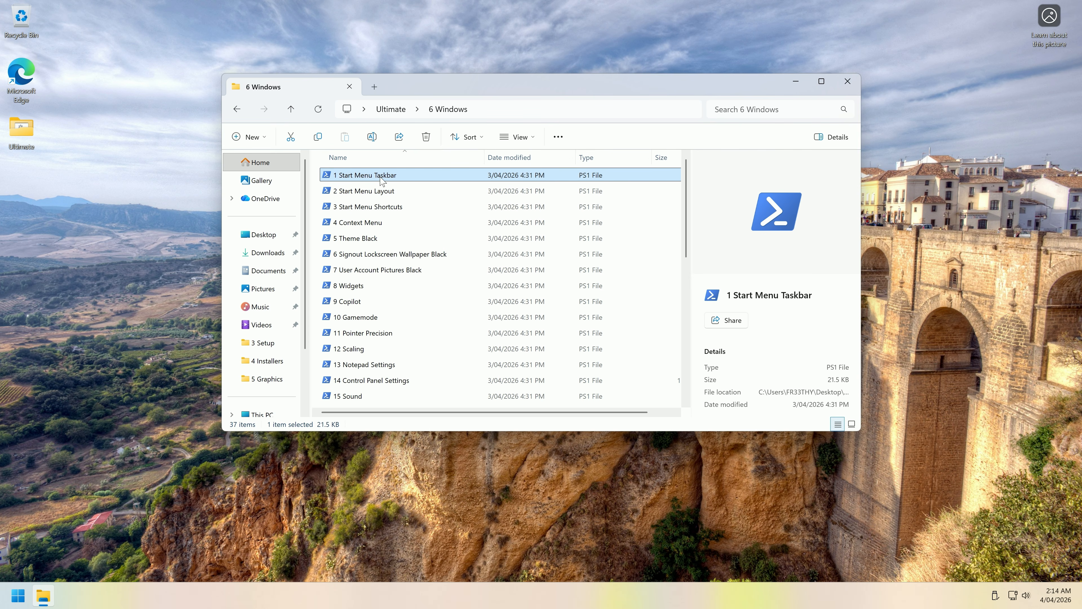
- Launch the 2 Start Menu Layout script with administrator rights and bring its console into view
{"action": "left_click", "coordinate": [384, 196]}
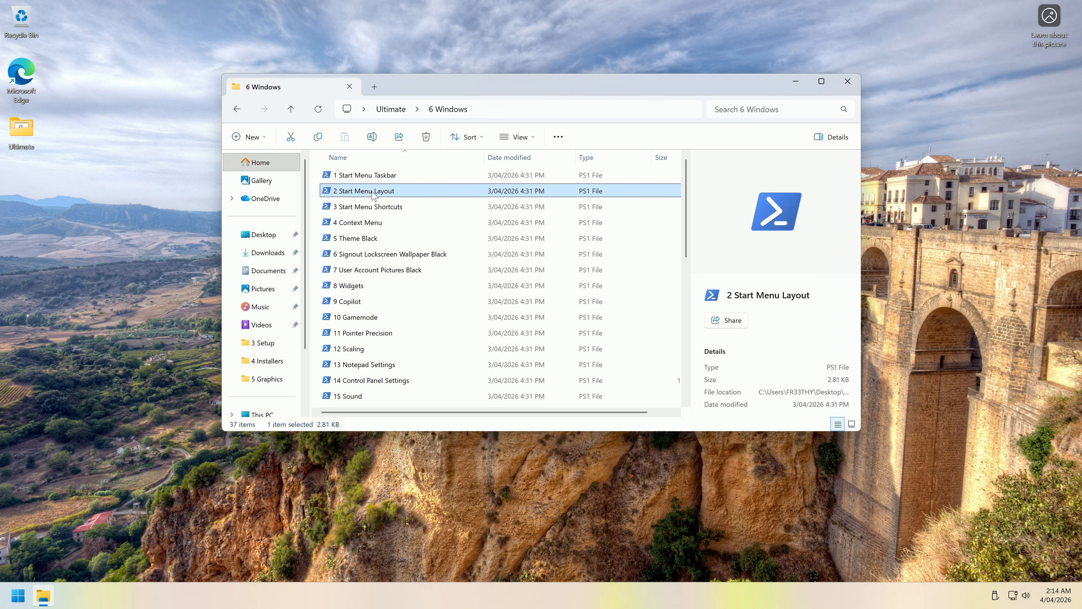
{"action": "double_click", "coordinate": [396, 193]}
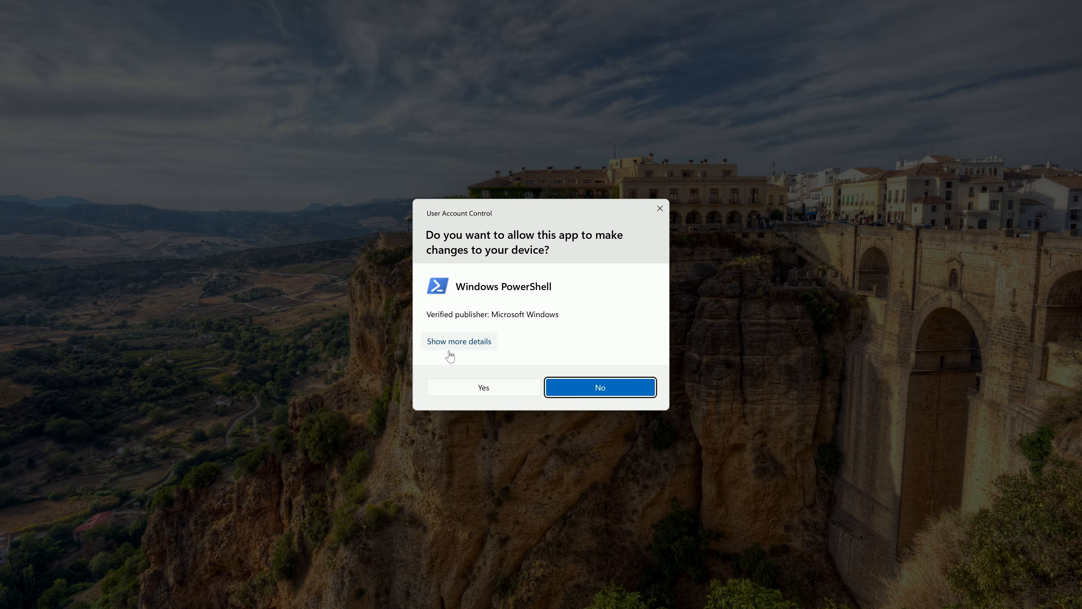
{"action": "left_click", "coordinate": [481, 387]}
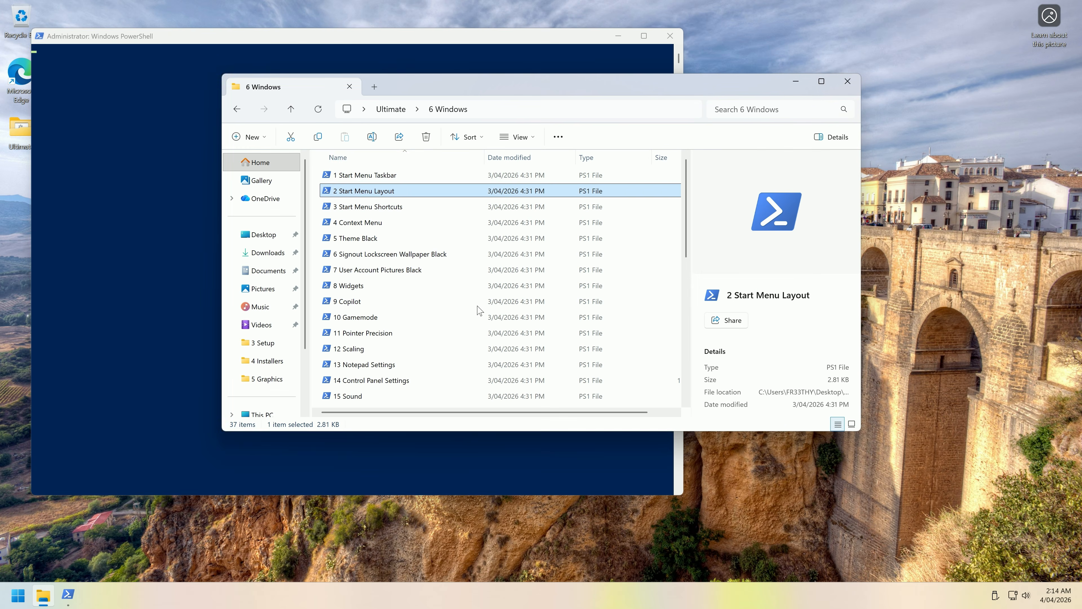
{"action": "left_click_drag", "start_coordinate": [283, 54], "coordinate": [477, 73]}
- Compare the script's New and Default layout options with the current Start menu, and close the console without choosing one
{"action": "key", "text": "super"}
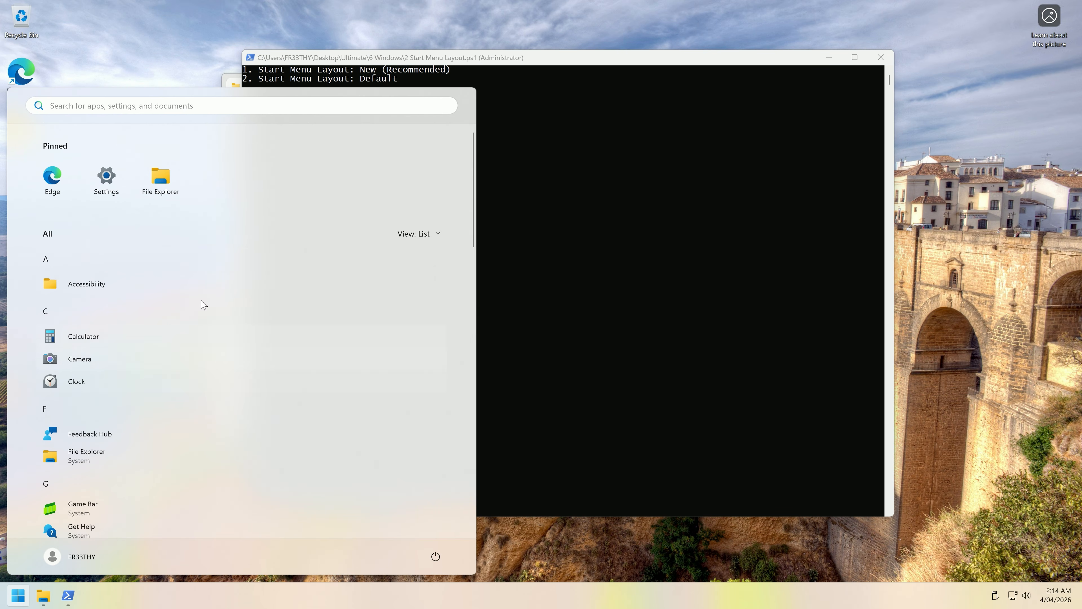
{"action": "left_click", "coordinate": [320, 104]}
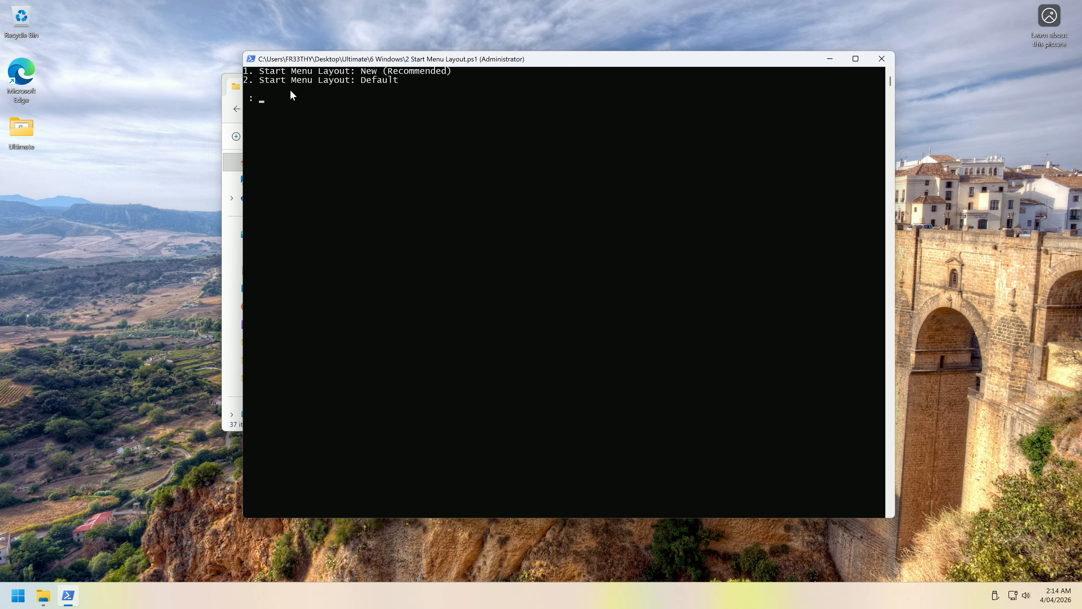
{"action": "mouse_move", "coordinate": [369, 75]}
{"action": "left_mouse_down"}
{"action": "mouse_move", "coordinate": [440, 75]}
{"action": "mouse_move", "coordinate": [355, 80]}
{"action": "left_mouse_up"}
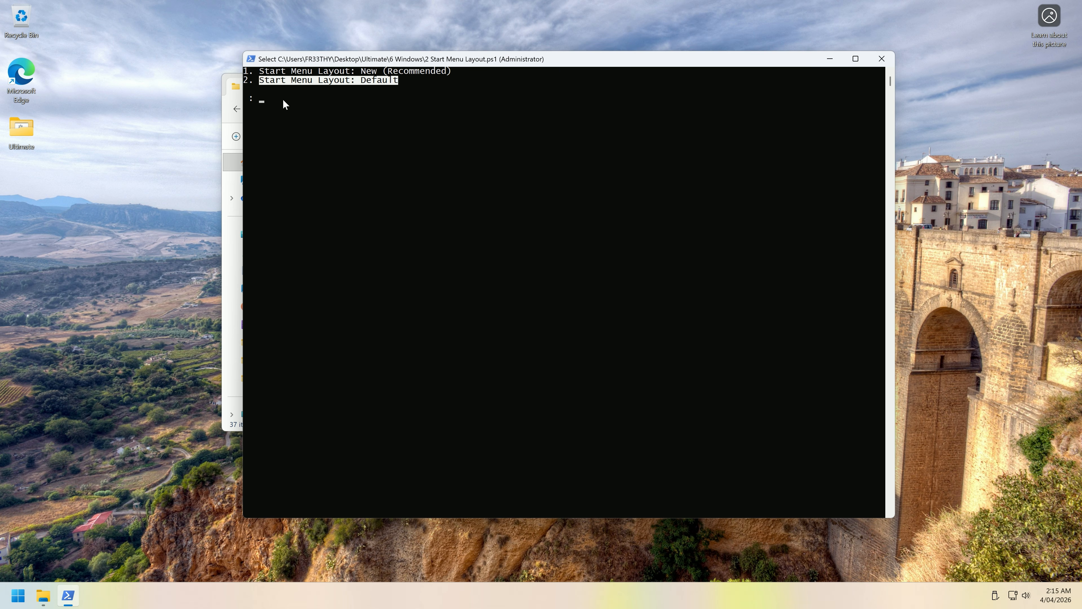
{"action": "left_click", "coordinate": [122, 416]}
{"action": "left_click", "coordinate": [18, 596]}
{"action": "left_click", "coordinate": [17, 596]}
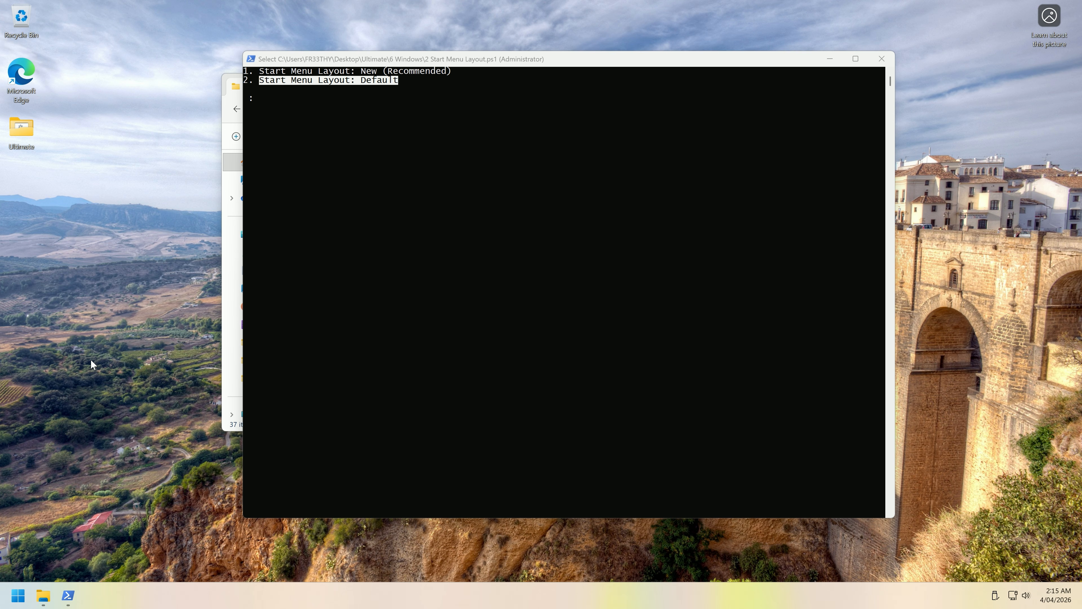
{"action": "left_click", "coordinate": [880, 60]}
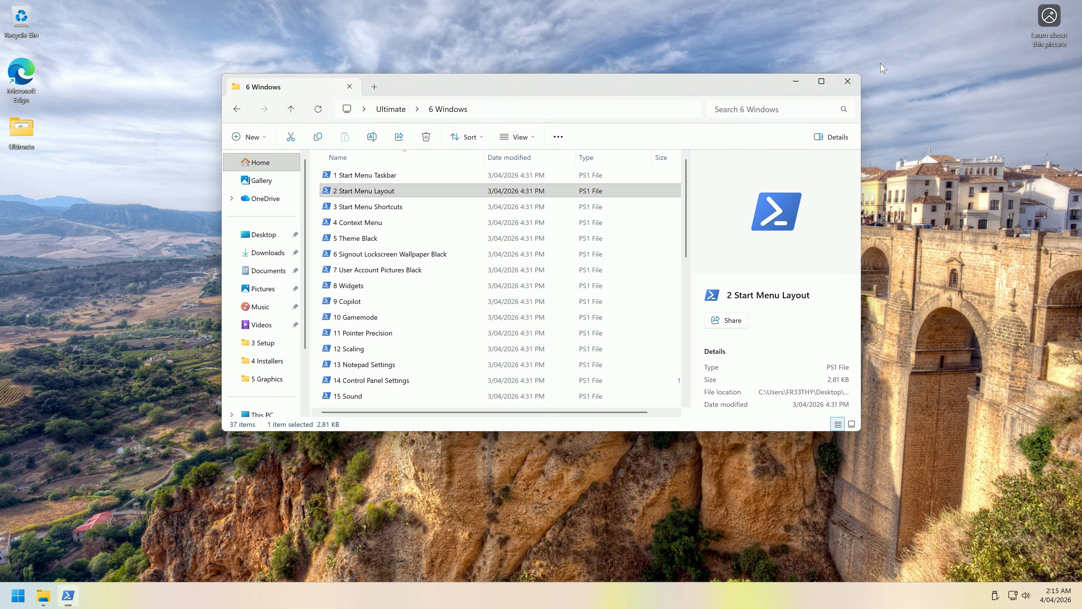
- Run the 3 Start Menu Shortcuts script with administrator rights to open the Start Menu Programs folders
{"action": "double_click", "coordinate": [389, 207]}
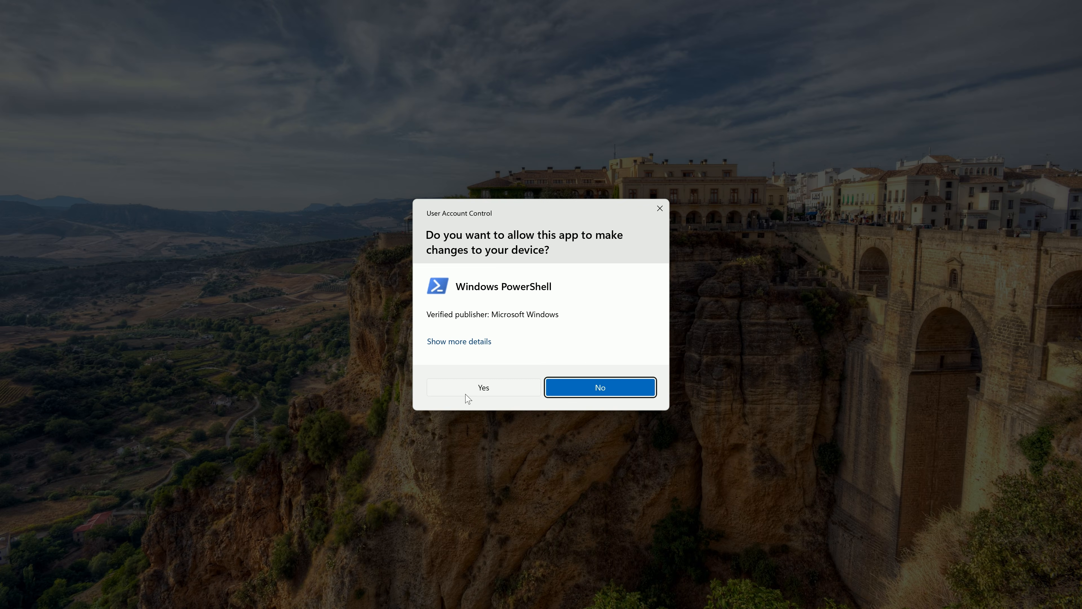
{"action": "left_click", "coordinate": [466, 395]}
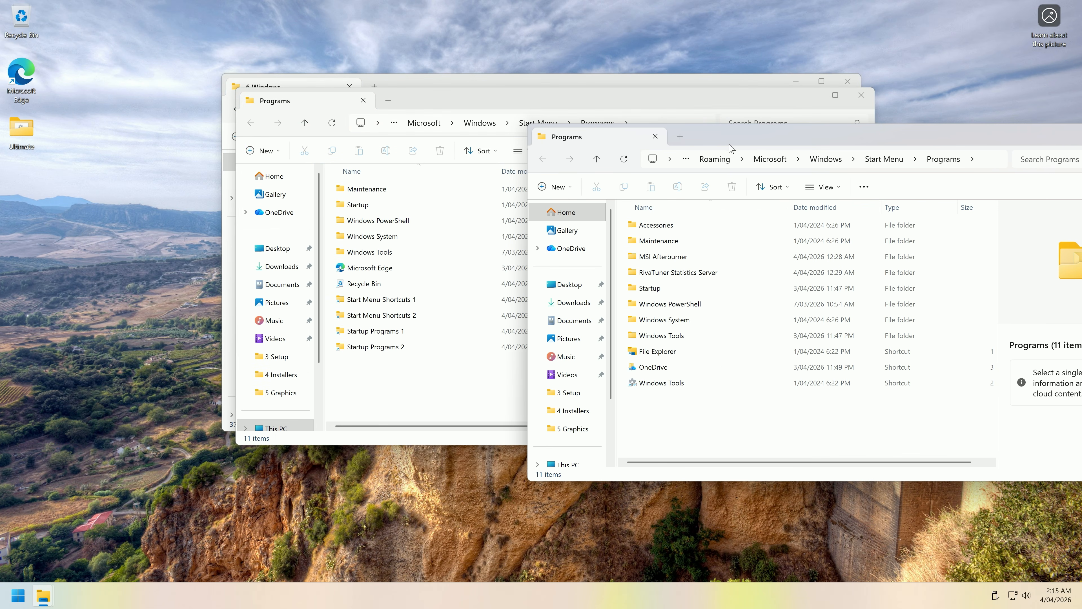
- Close the Roaming Start Menu Programs window and move the remaining Programs window into clear view
{"action": "left_click_drag", "start_coordinate": [727, 144], "coordinate": [748, 125]}
{"action": "left_click_drag", "start_coordinate": [465, 102], "coordinate": [344, 103]}
{"action": "left_click", "coordinate": [809, 406]}
{"action": "left_click_drag", "start_coordinate": [750, 121], "coordinate": [594, 104]}
{"action": "key", "text": "alt+F4"}
{"action": "left_click_drag", "start_coordinate": [353, 97], "coordinate": [590, 93]}
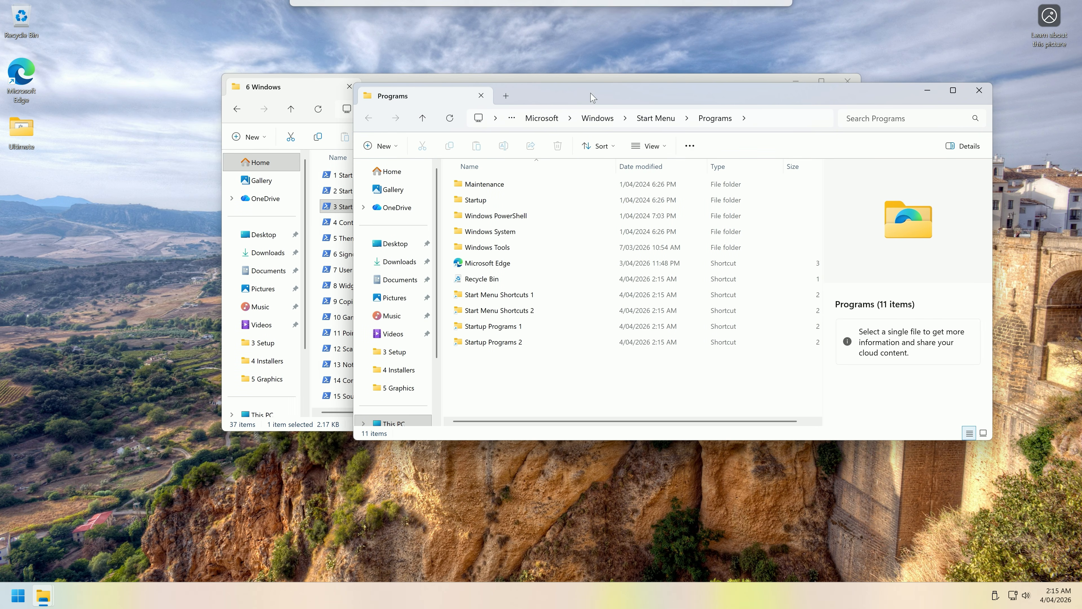
- Open Start Menu Shortcuts 2 and look inside the MSI Afterburner and RivaTuner Statistics Server folders
{"action": "left_click", "coordinate": [514, 295]}
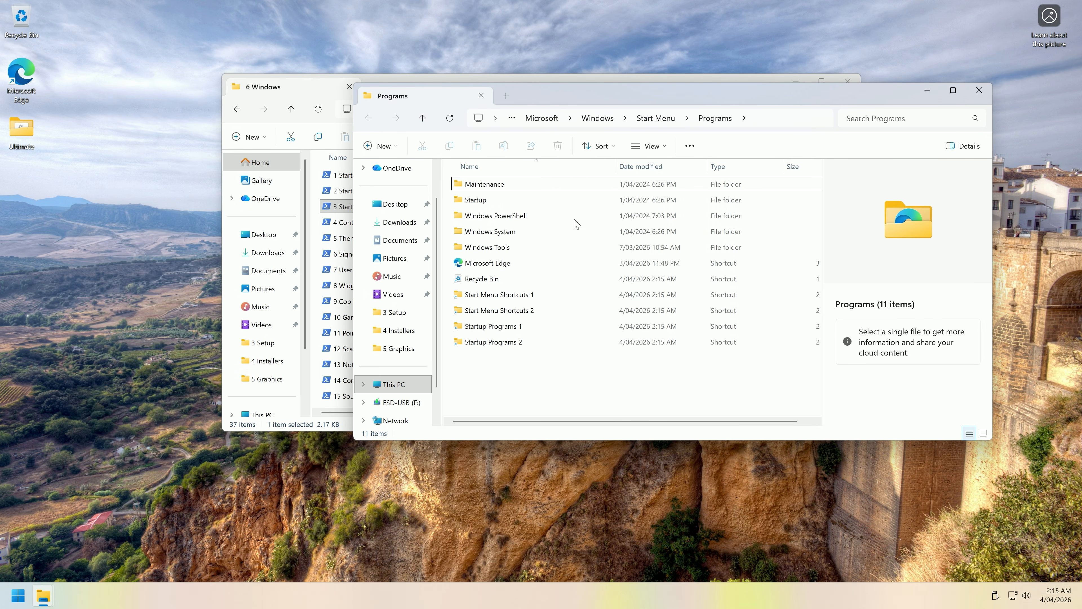
{"action": "double_click", "coordinate": [498, 310]}
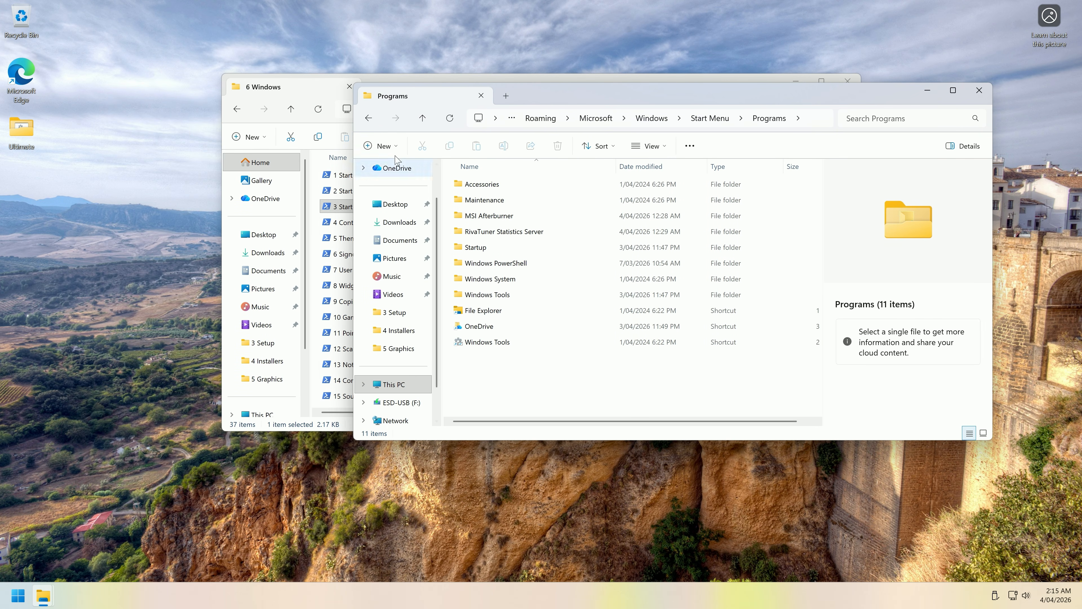
{"action": "double_click", "coordinate": [489, 216]}
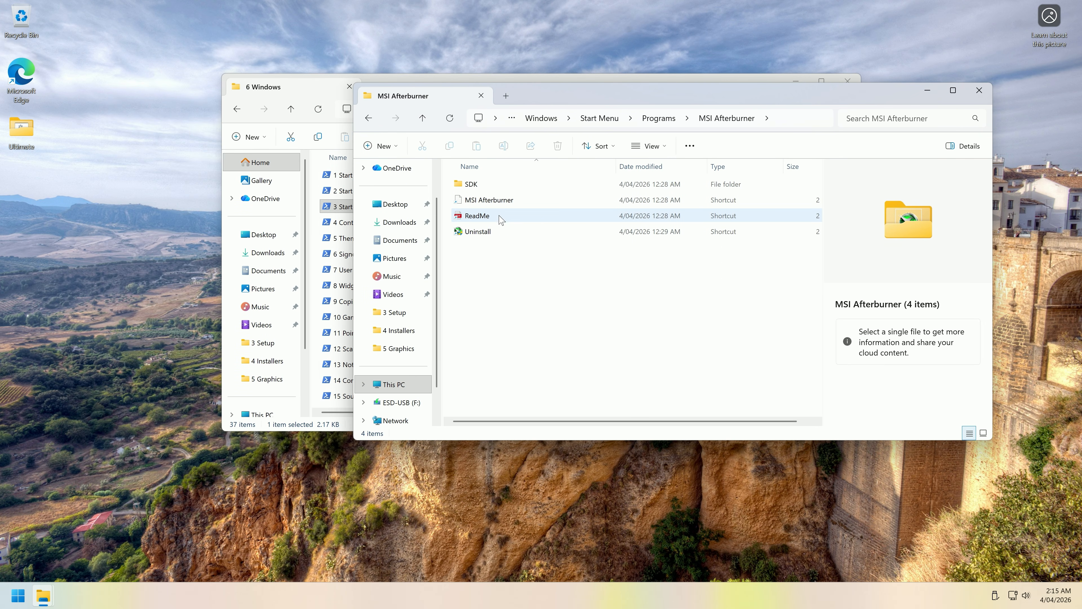
{"action": "left_click", "coordinate": [367, 118]}
{"action": "key", "text": "Down"}
{"action": "double_click", "coordinate": [488, 222]}
{"action": "key", "text": "Down"}
{"action": "left_click", "coordinate": [368, 118]}
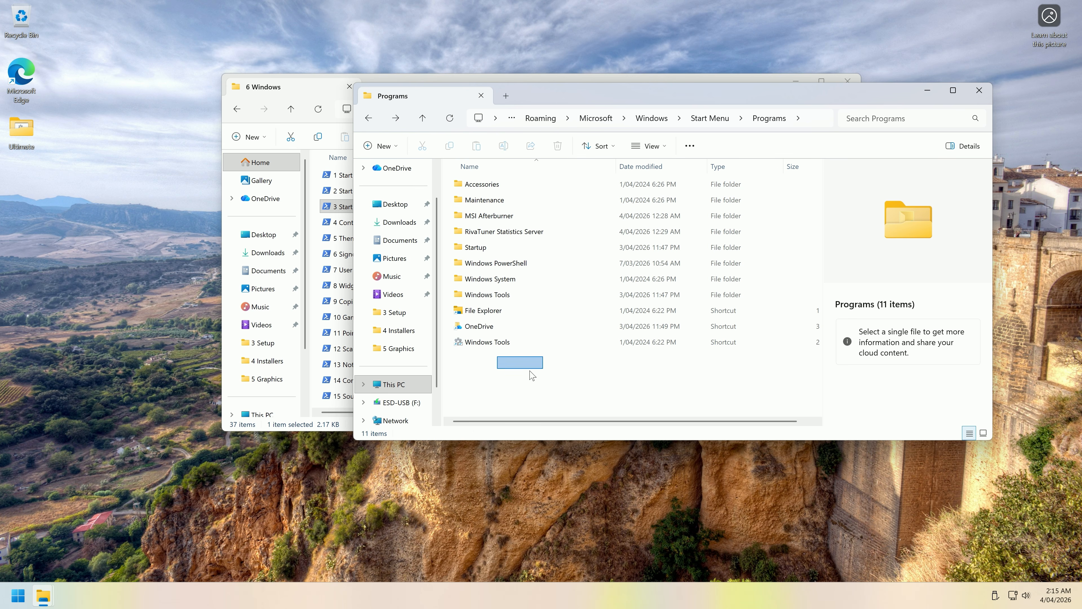
- Find the MSI Afterburner folder in the Start menu's app list
{"action": "key", "text": "super"}
{"action": "scroll", "coordinate": [82, 408], "scroll_direction": "down", "scroll_amount": 9}
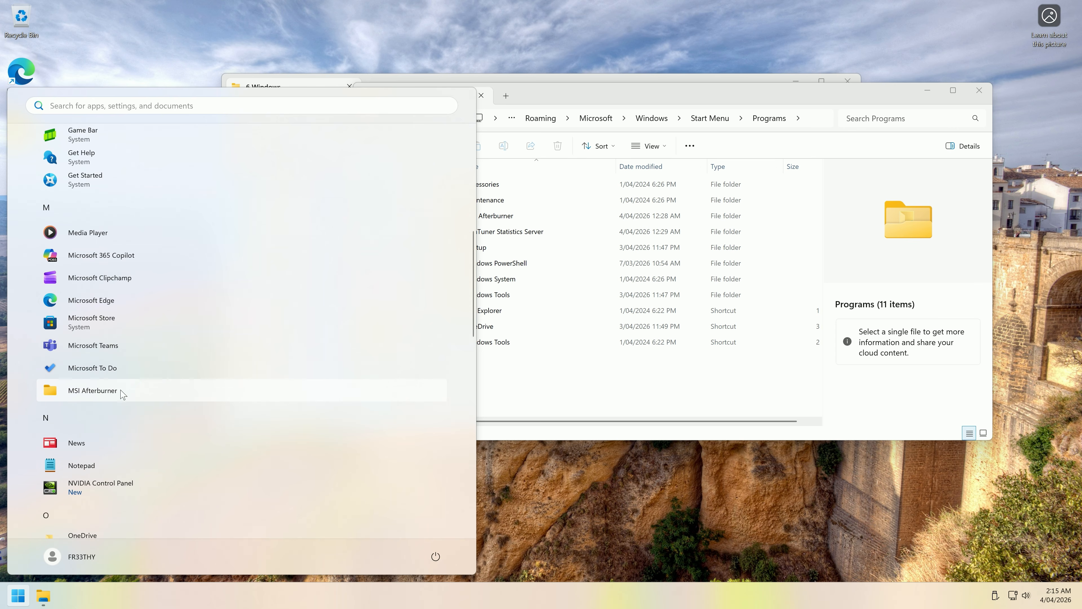
{"action": "key", "text": "super"}
- Put the MSI Afterburner shortcut directly in the Programs folder and delete the MSI Afterburner folder
{"action": "double_click", "coordinate": [495, 219]}
{"action": "left_click", "coordinate": [494, 203]}
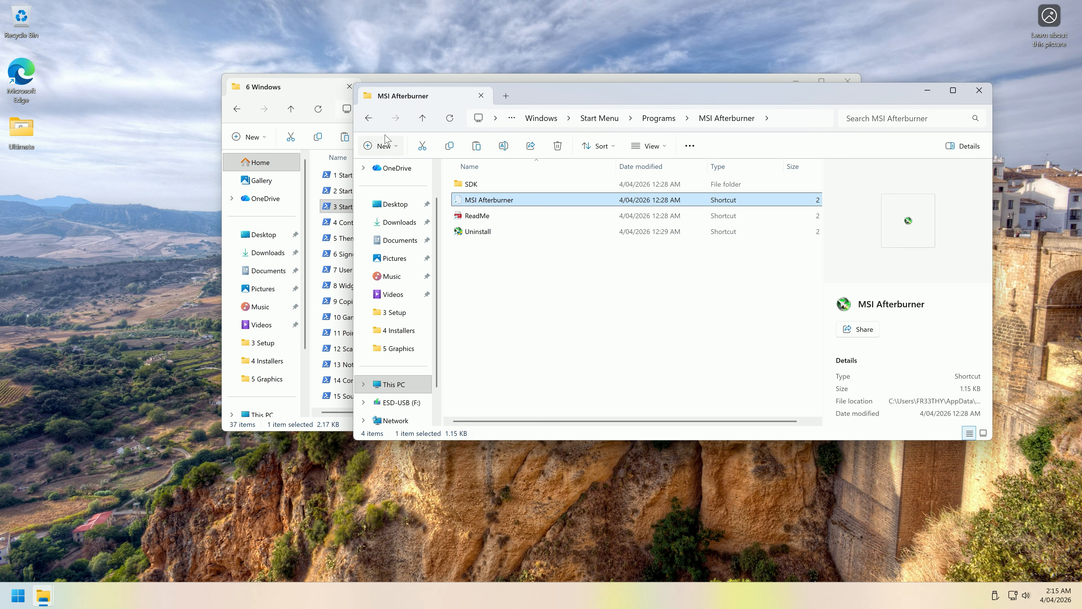
{"action": "left_click", "coordinate": [371, 118]}
{"action": "left_click", "coordinate": [547, 398]}
{"action": "key", "text": "ctrl+v"}
{"action": "left_click", "coordinate": [498, 218]}
{"action": "key", "text": "Delete"}
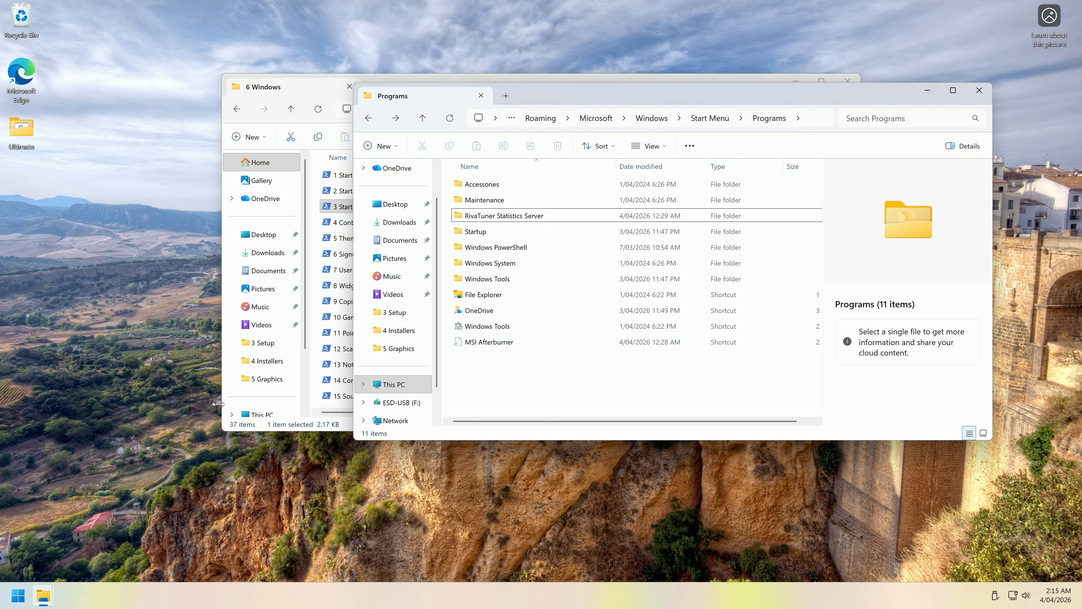
- Check the MSI Afterburner entries in the Start menu's app list, and close the Programs window
{"action": "key", "text": "super"}
{"action": "scroll", "coordinate": [99, 441], "scroll_direction": "down", "scroll_amount": 10}
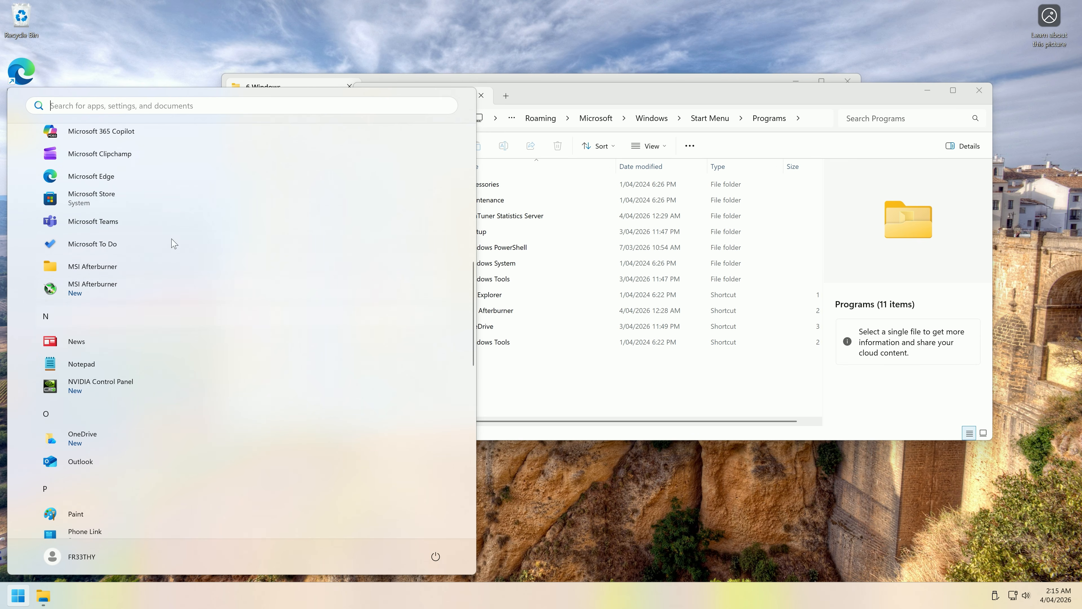
{"action": "left_click", "coordinate": [490, 218]}
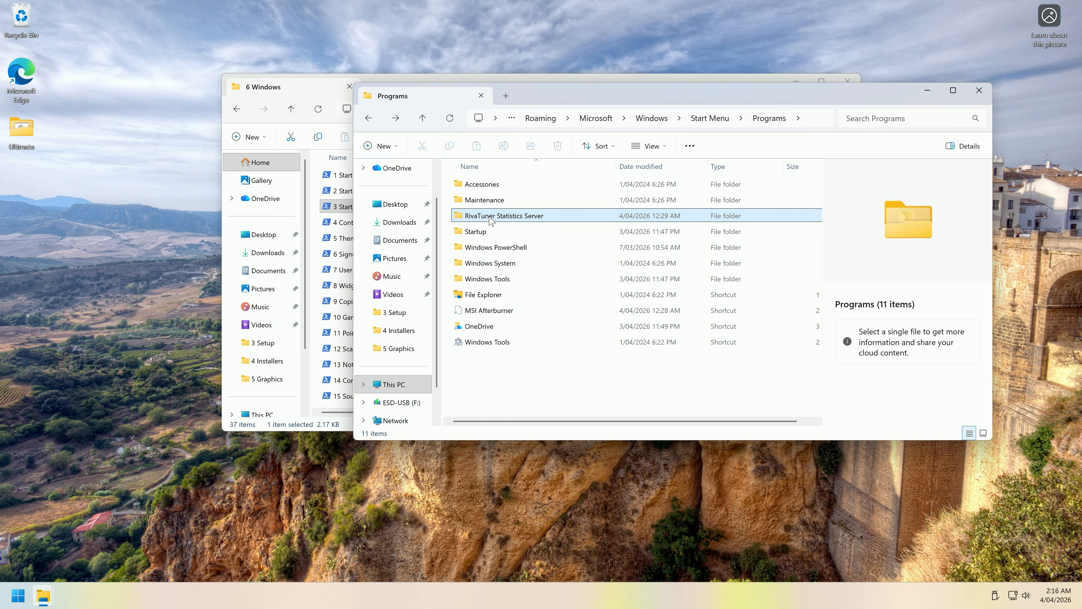
{"action": "key", "text": "ctrl+w"}
- Open the Programs folder through the Start Menu Shortcuts 1 entry in the Start menu's app list
{"action": "key", "text": "super"}
{"action": "scroll", "coordinate": [125, 383], "scroll_direction": "down", "scroll_amount": 10}
{"action": "scroll", "coordinate": [125, 384], "scroll_direction": "down", "scroll_amount": 8}
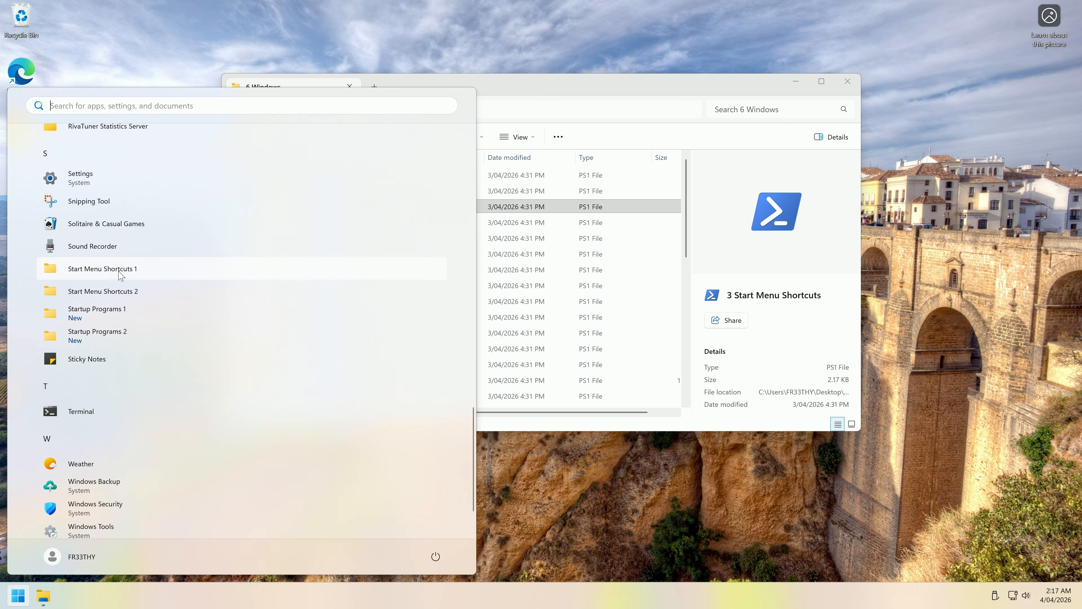
{"action": "left_click", "coordinate": [119, 269]}
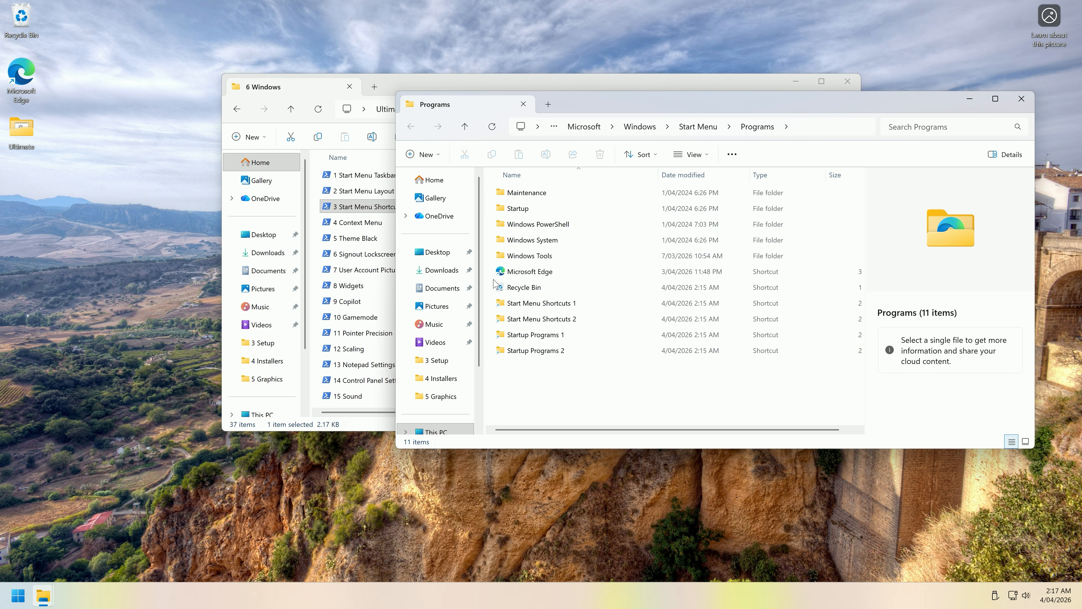
- Review the default folders and shortcuts in the shared Programs folder and in the one behind Start Menu Shortcuts 2
{"action": "left_click_drag", "start_coordinate": [491, 267], "coordinate": [529, 192]}
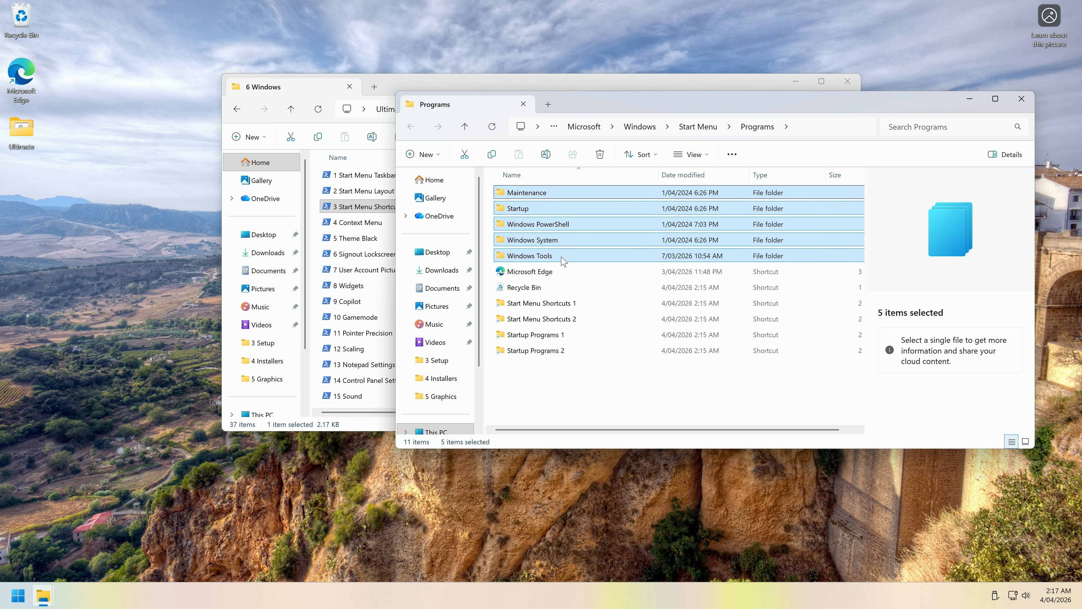
{"action": "double_click", "coordinate": [551, 315]}
{"action": "left_click_drag", "start_coordinate": [485, 273], "coordinate": [542, 201]}
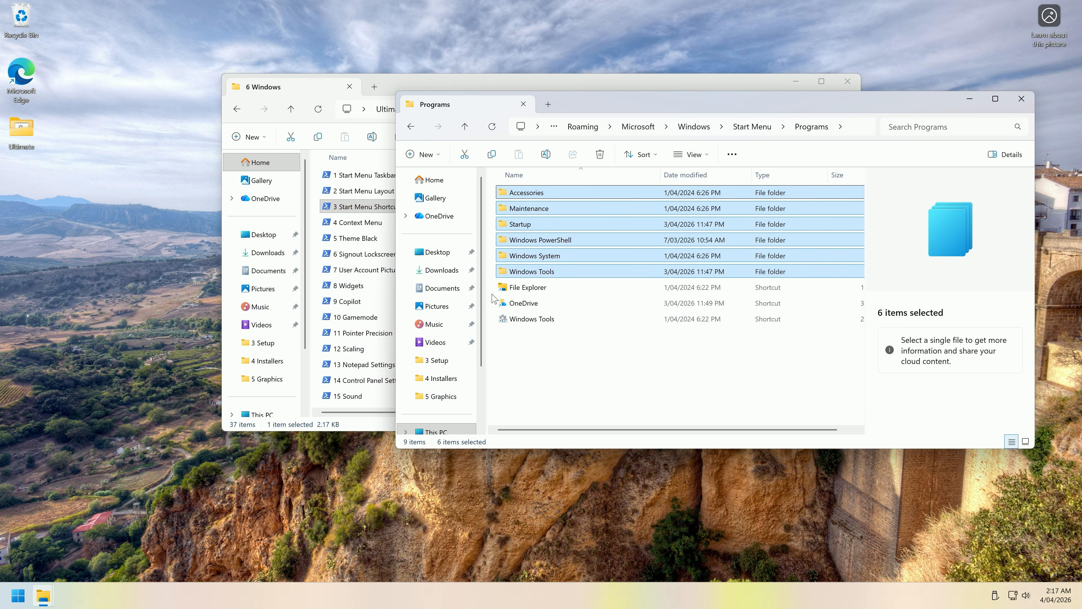
{"action": "left_click", "coordinate": [532, 318]}
{"action": "key", "text": "alt+Left"}
{"action": "left_click", "coordinate": [570, 398]}
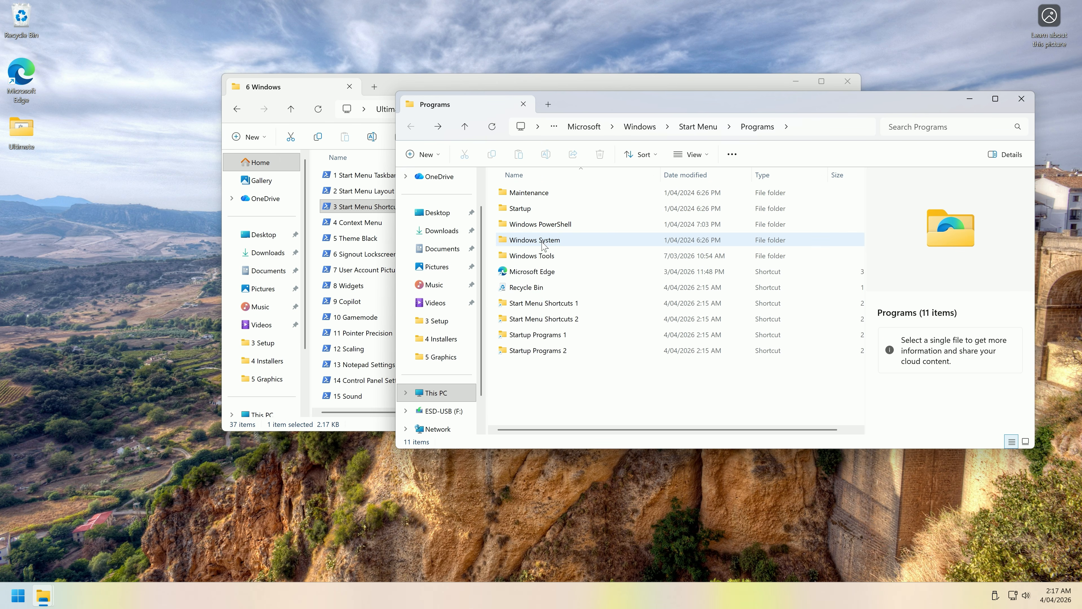
{"action": "left_click", "coordinate": [545, 273]}
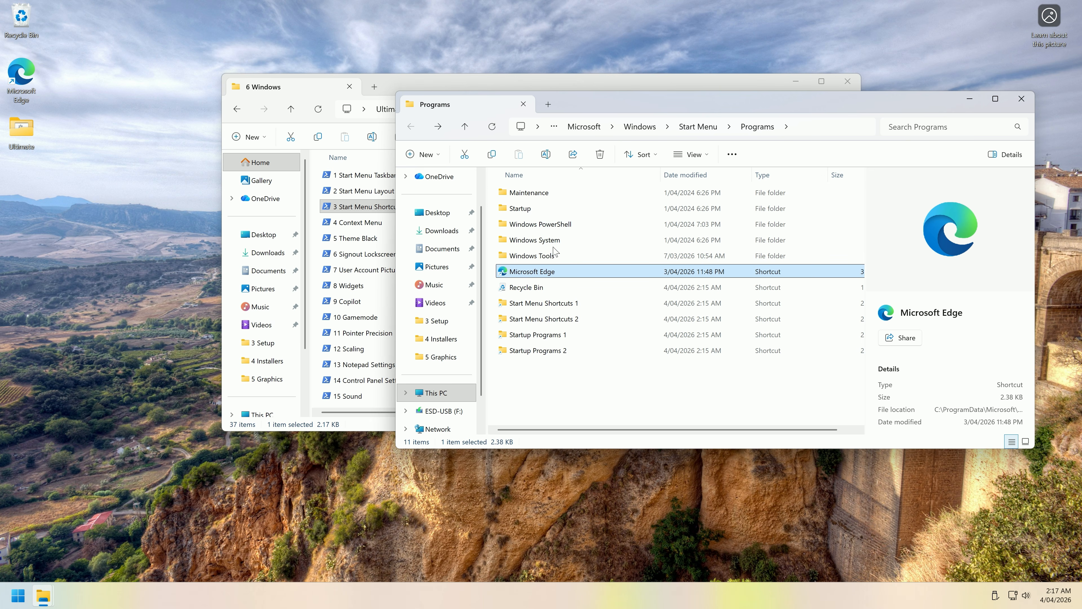
{"action": "left_click", "coordinate": [556, 256]}
{"action": "left_click", "coordinate": [54, 492]}
- Look up the Recycle Bin entry in the Start menu's app list, and return to the Programs folder
{"action": "key", "text": "super"}
{"action": "scroll", "coordinate": [115, 347], "scroll_direction": "down", "scroll_amount": 15}
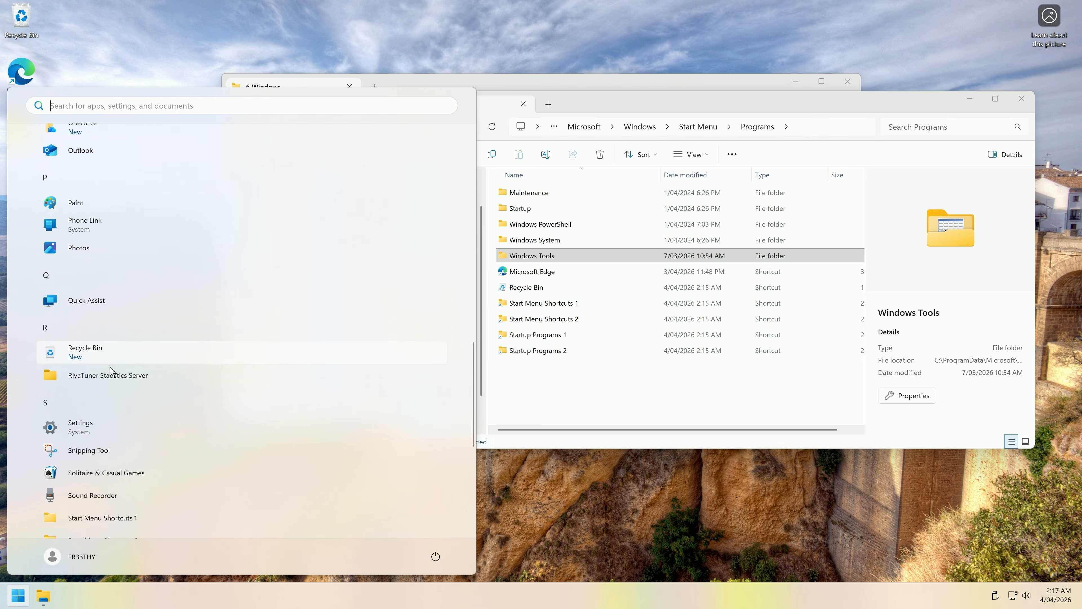
{"action": "scroll", "coordinate": [115, 354], "scroll_direction": "up", "scroll_amount": 1}
{"action": "left_click", "coordinate": [598, 400]}
- Look inside the Startup folder and the folders behind the Startup Programs 2 and Startup Programs 1 shortcuts
{"action": "double_click", "coordinate": [537, 209]}
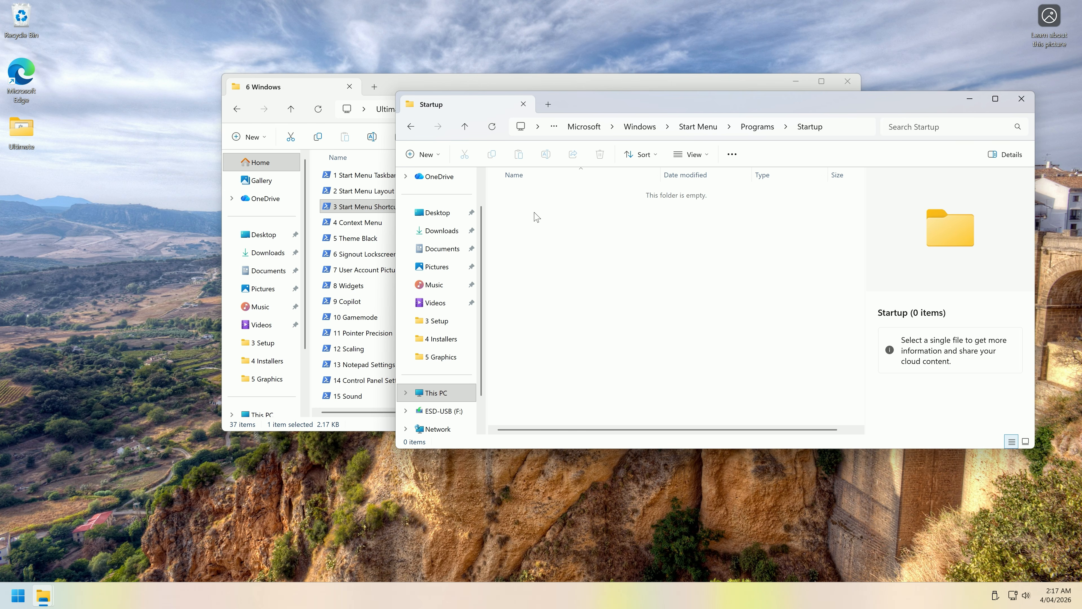
{"action": "left_click", "coordinate": [416, 127]}
{"action": "double_click", "coordinate": [540, 347]}
{"action": "left_click", "coordinate": [411, 126]}
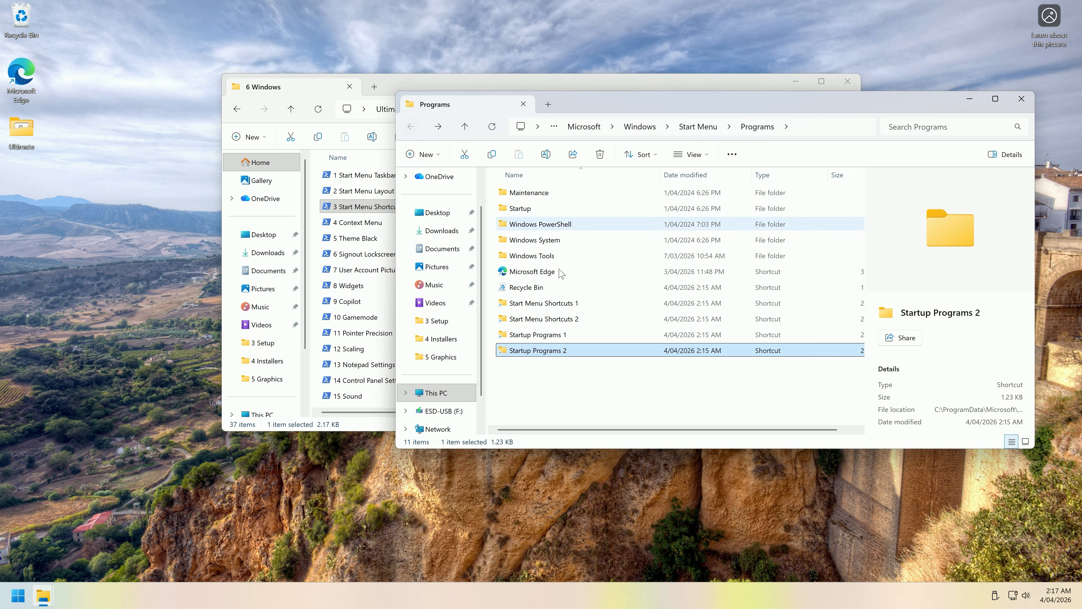
{"action": "double_click", "coordinate": [590, 328]}
{"action": "left_click", "coordinate": [410, 126]}
- Review the four Start Menu Shortcuts and Startup Programs shortcuts alongside the Start menu, and close the Programs window
{"action": "left_click", "coordinate": [519, 379]}
{"action": "left_click_drag", "start_coordinate": [543, 382], "coordinate": [536, 300]}
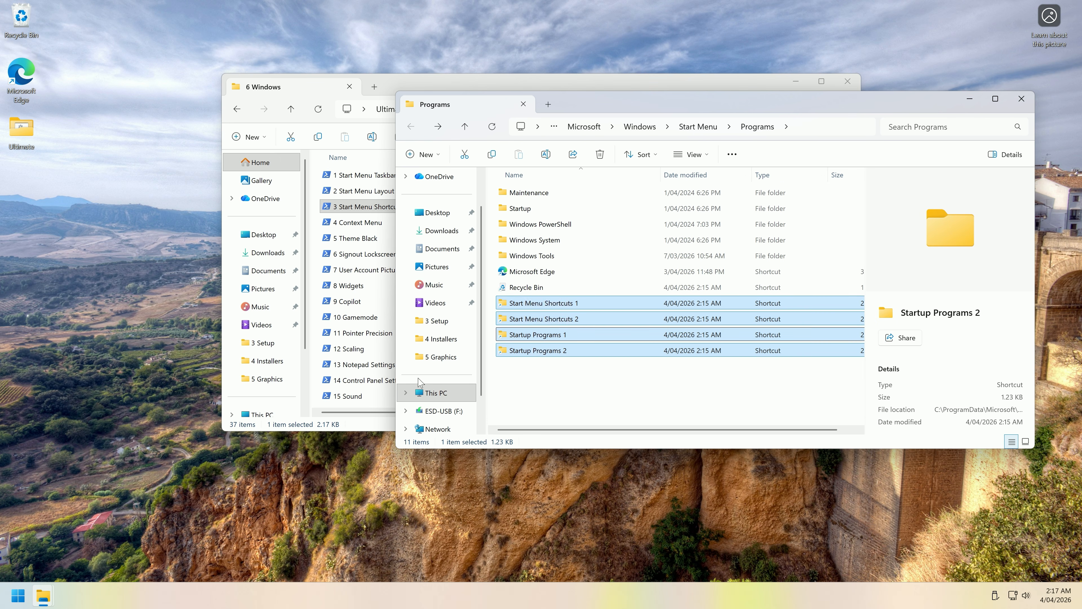
{"action": "key", "text": "super"}
{"action": "left_click", "coordinate": [152, 43]}
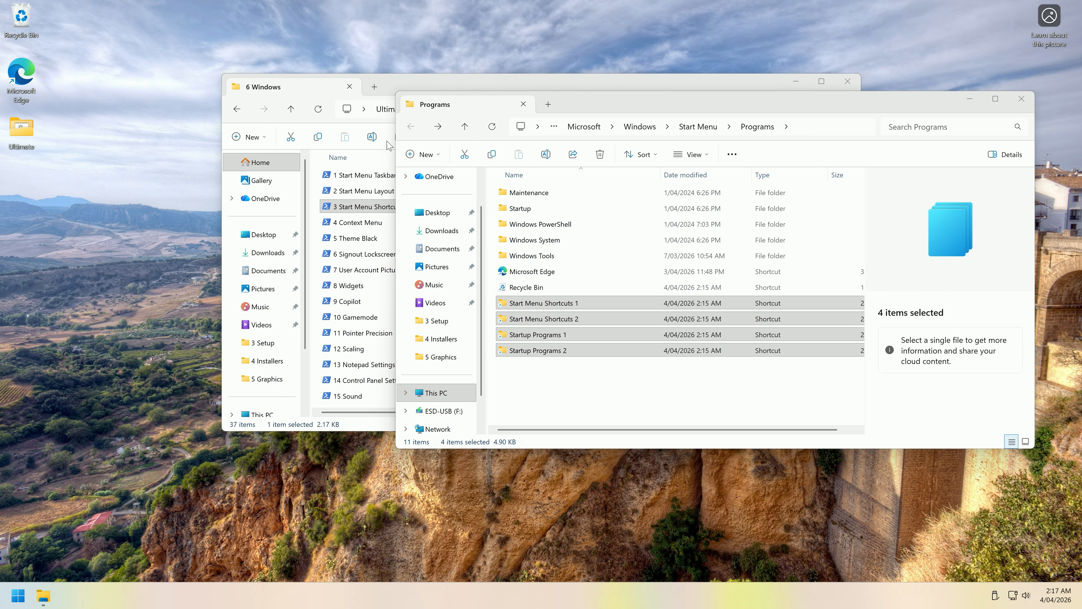
{"action": "left_click", "coordinate": [573, 392]}
{"action": "left_click", "coordinate": [1022, 100]}
- Launch the 4 Context Menu script with administrator rights and examine the Ultimate folder's current and extended context menus
{"action": "double_click", "coordinate": [370, 218]}
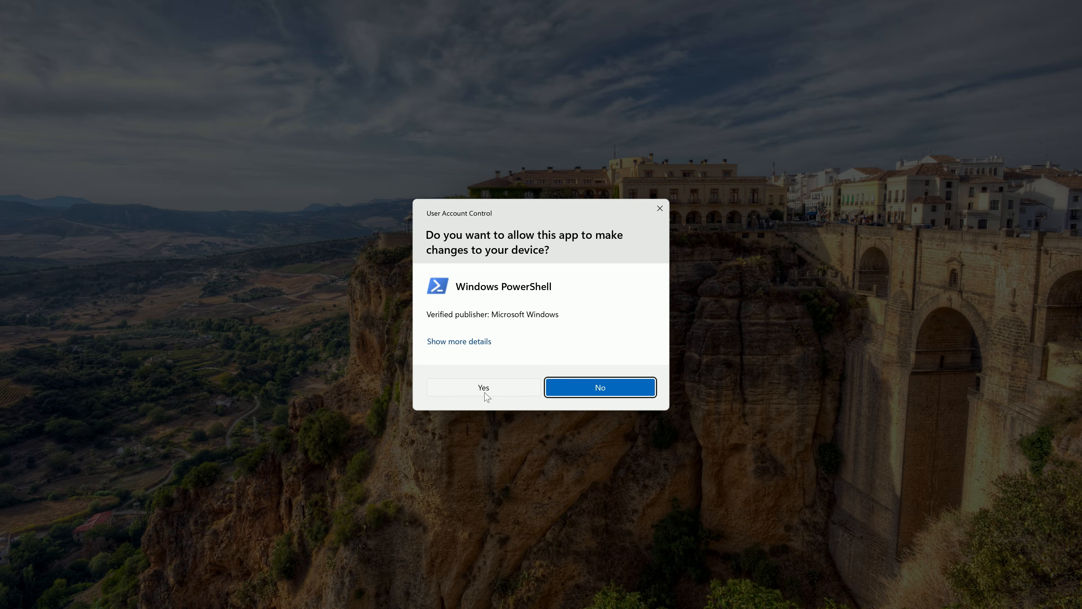
{"action": "left_click", "coordinate": [484, 390]}
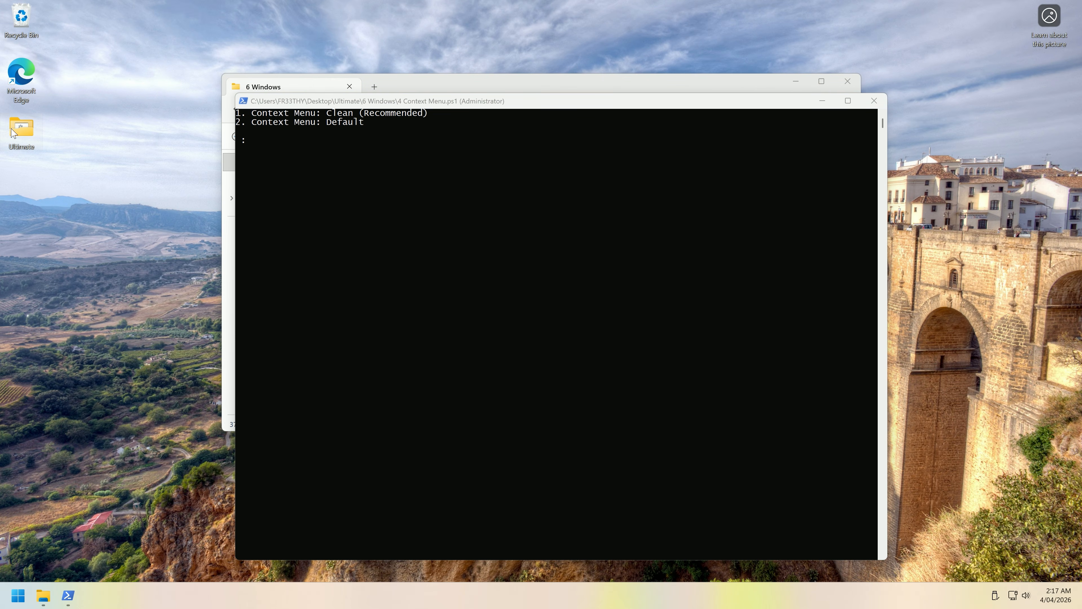
{"action": "right_click", "coordinate": [12, 131]}
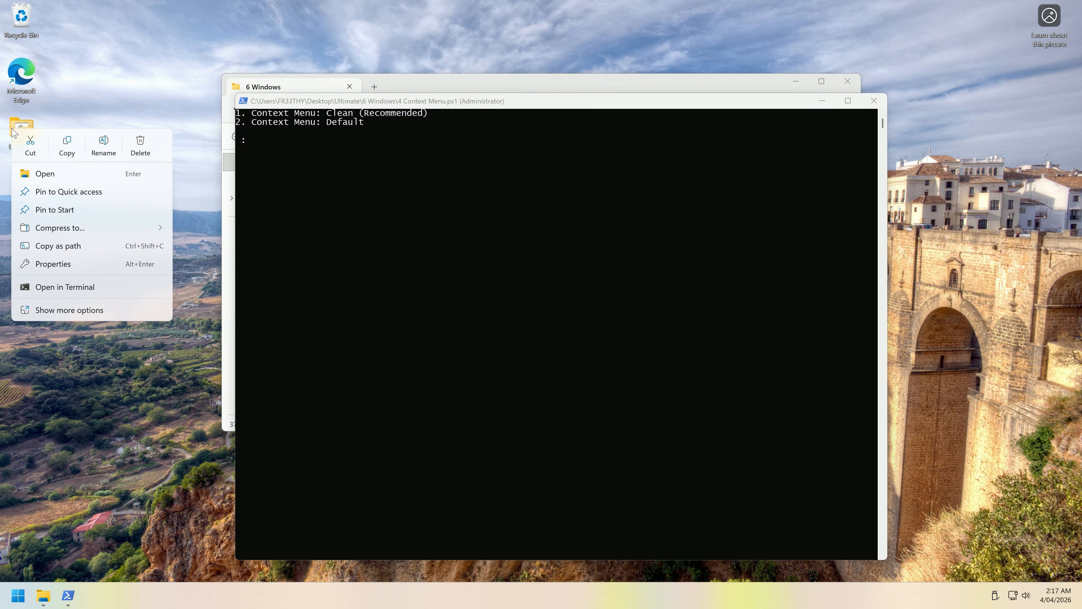
{"action": "left_click", "coordinate": [76, 311]}
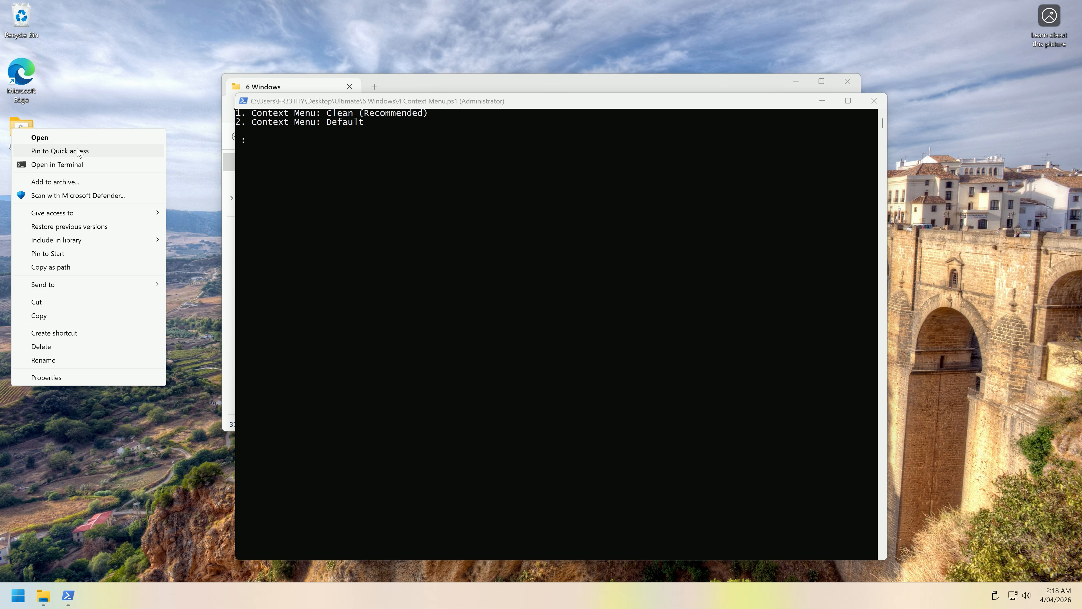
{"action": "mouse_move", "coordinate": [76, 245]}
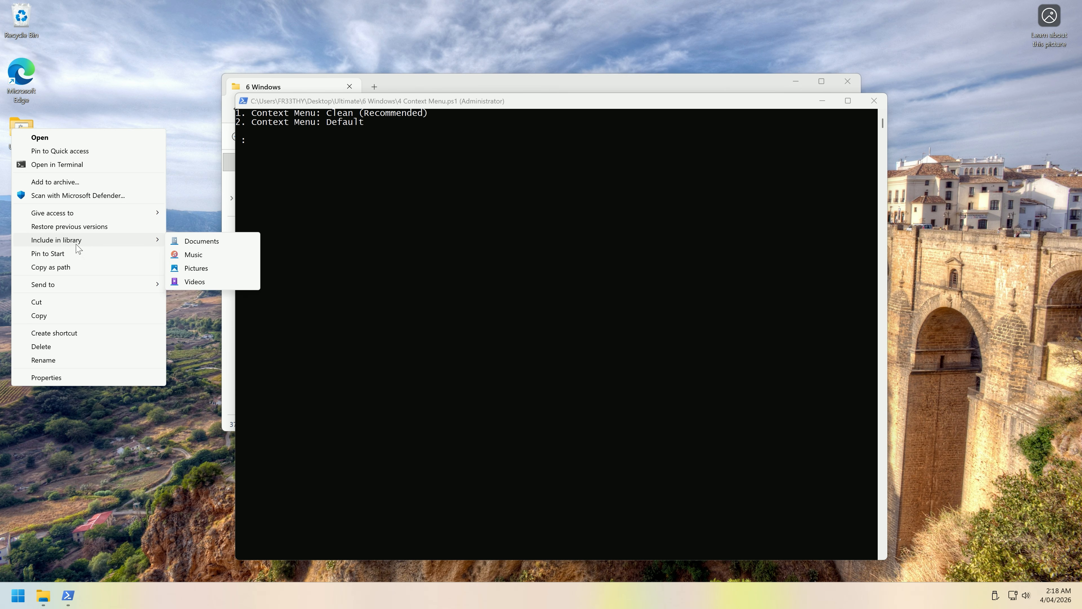
{"action": "left_click", "coordinate": [134, 104]}
- Bring the script's console into view and apply option 1, Context Menu: Clean (Recommended)
{"action": "left_click_drag", "start_coordinate": [351, 102], "coordinate": [503, 167]}
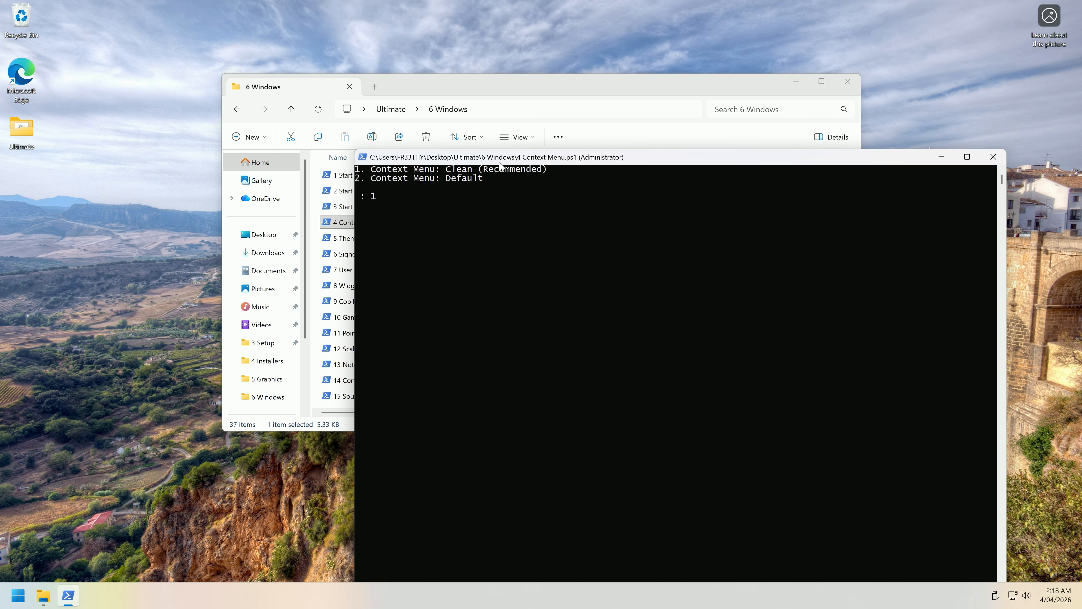
{"action": "key", "text": "Return"}
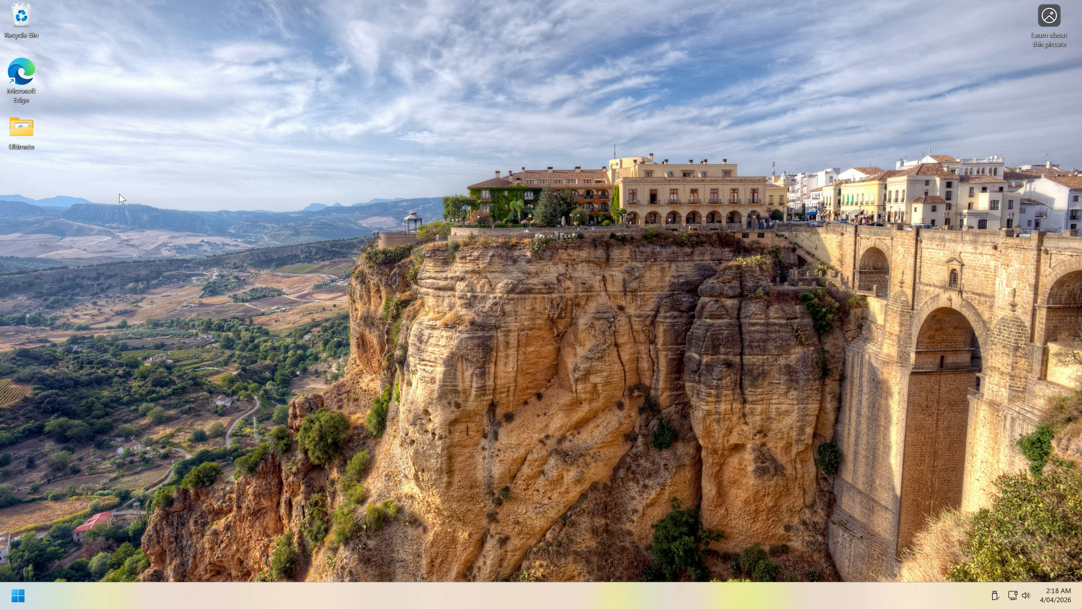
- Check the context menus of the desktop's Ultimate folder and of the empty space inside it, and close the folder
{"action": "right_click", "coordinate": [31, 128]}
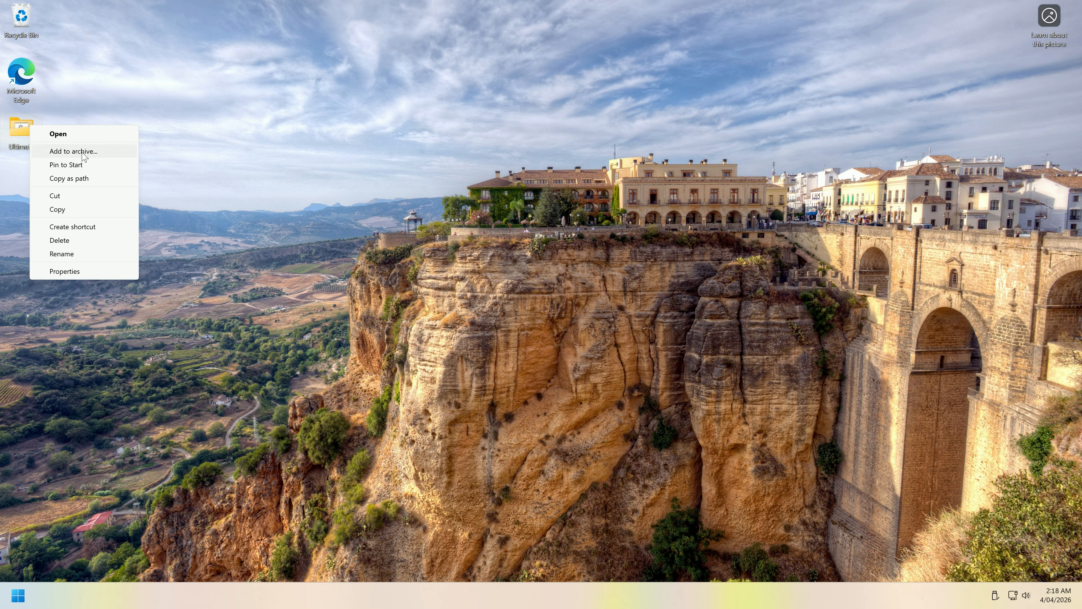
{"action": "left_click", "coordinate": [210, 261]}
{"action": "double_click", "coordinate": [30, 135]}
{"action": "right_click", "coordinate": [579, 392]}
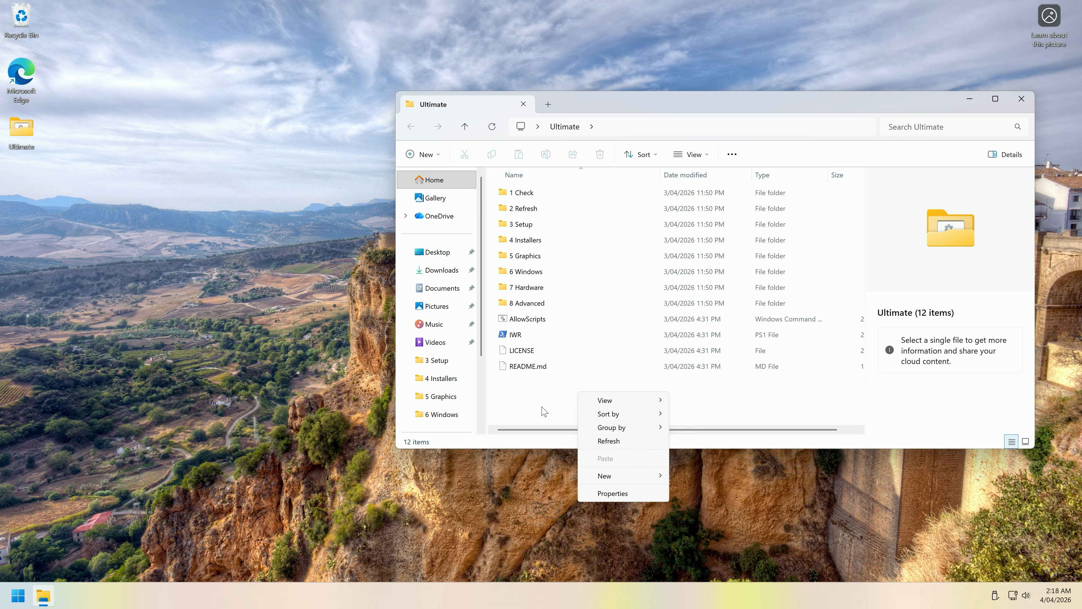
{"action": "left_click", "coordinate": [544, 410]}
{"action": "left_click", "coordinate": [1021, 98]}
{"action": "left_click", "coordinate": [18, 595]}
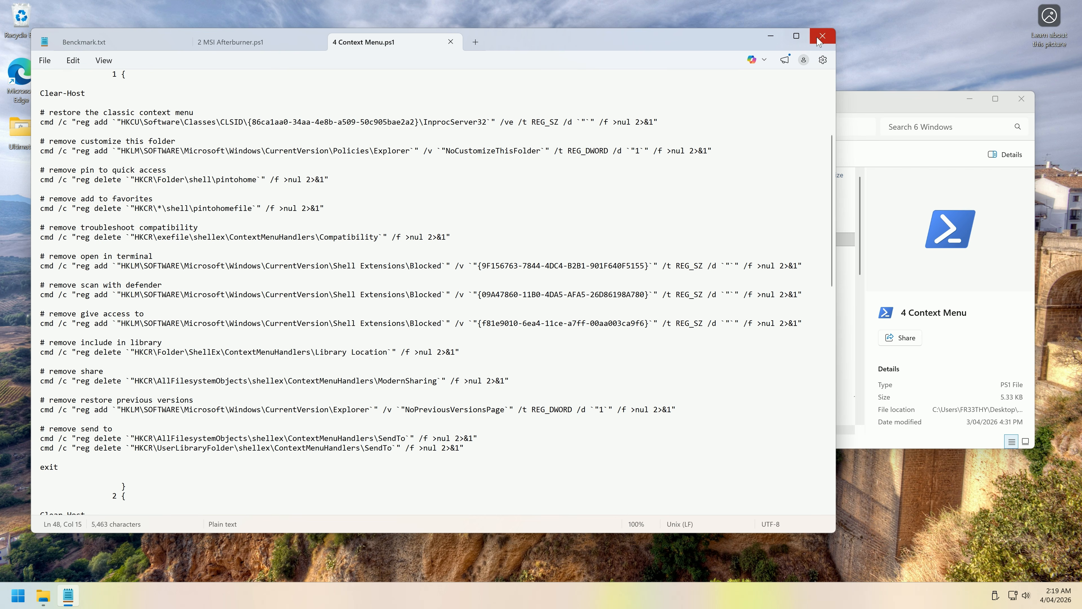
- Close the Benckmark.txt, 2 MSI Afterburner.ps1 and 4 Context Menu.ps1 files in Notepad
{"action": "left_click", "coordinate": [181, 42]}
{"action": "left_click", "coordinate": [180, 41]}
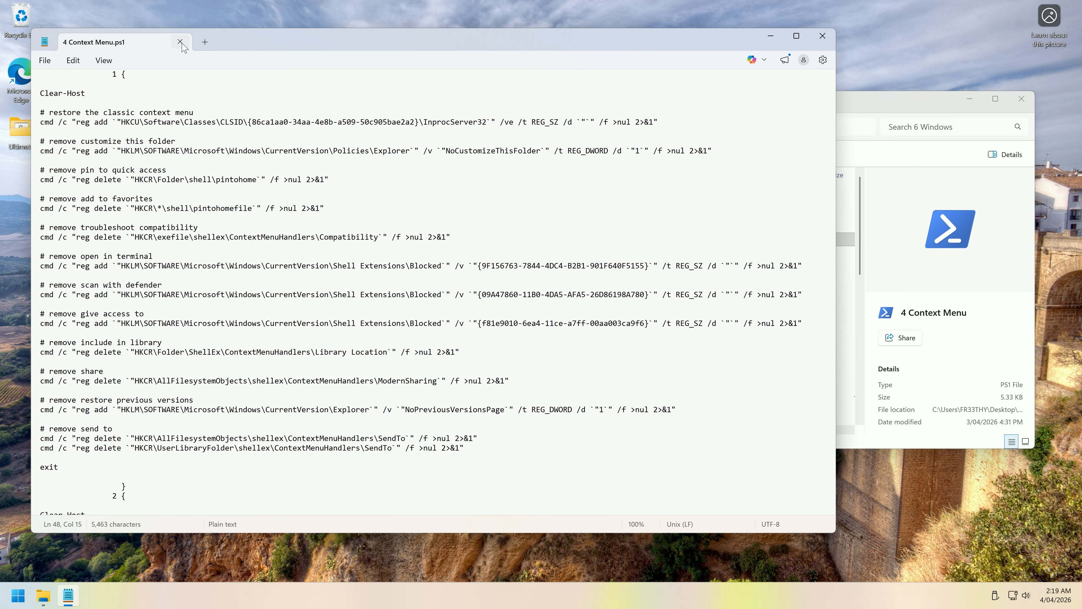
{"action": "left_click", "coordinate": [180, 41]}
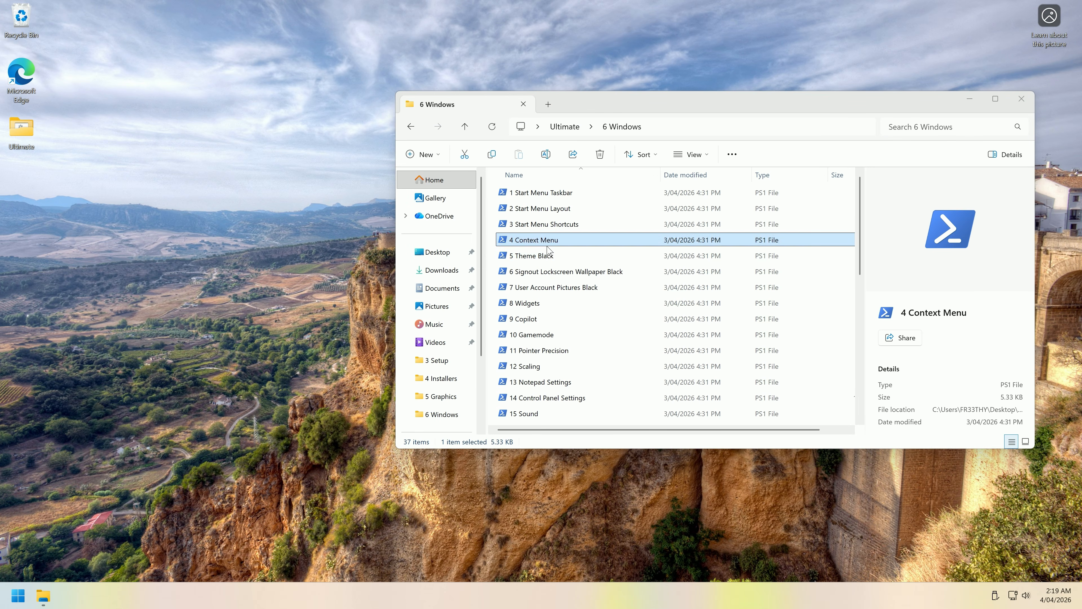
- Run the 5 Theme Black script with administrator rights and choose option 1, Theme: Black (Recommended)
{"action": "double_click", "coordinate": [546, 261]}
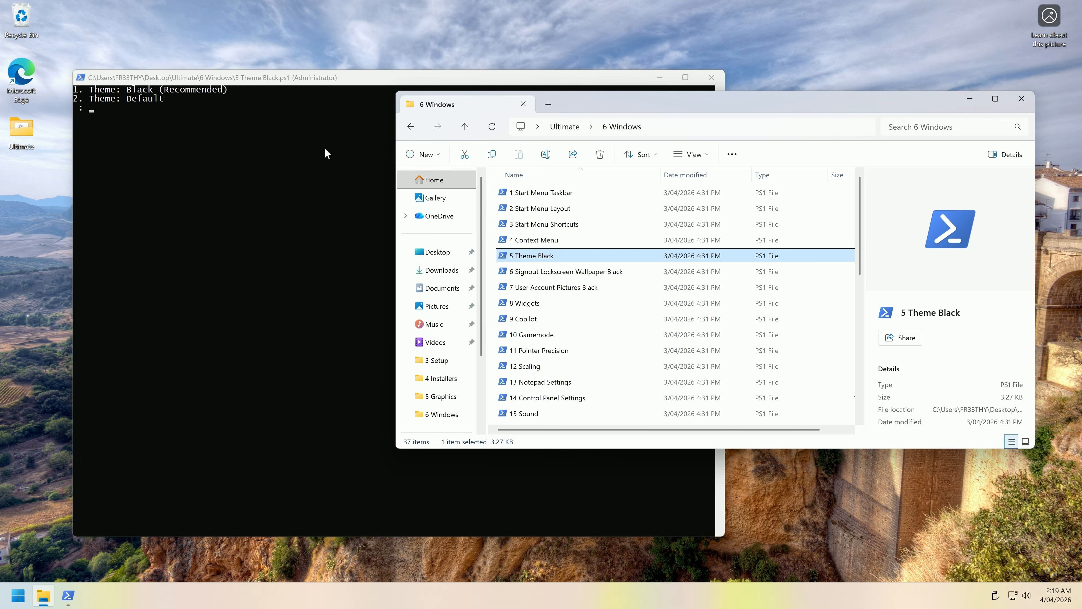
{"action": "left_click", "coordinate": [196, 78]}
{"action": "type", "text": "1"}
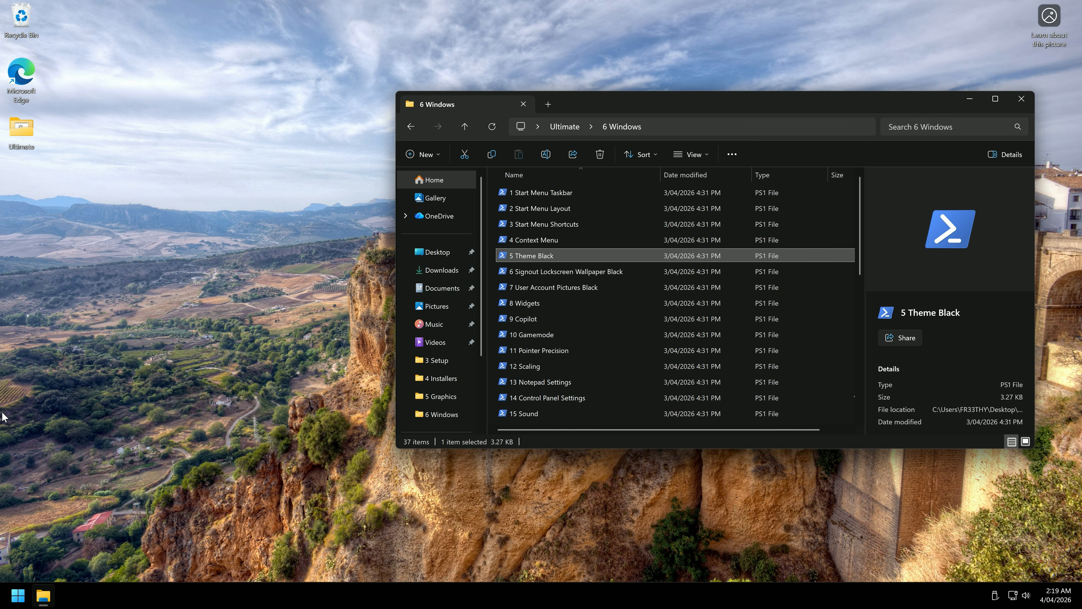
- Run the 6 Signout Lockscreen Wallpaper Black script with administrator rights and choose option 1
{"action": "key", "text": "super"}
{"action": "key", "text": "super"}
{"action": "double_click", "coordinate": [549, 257]}
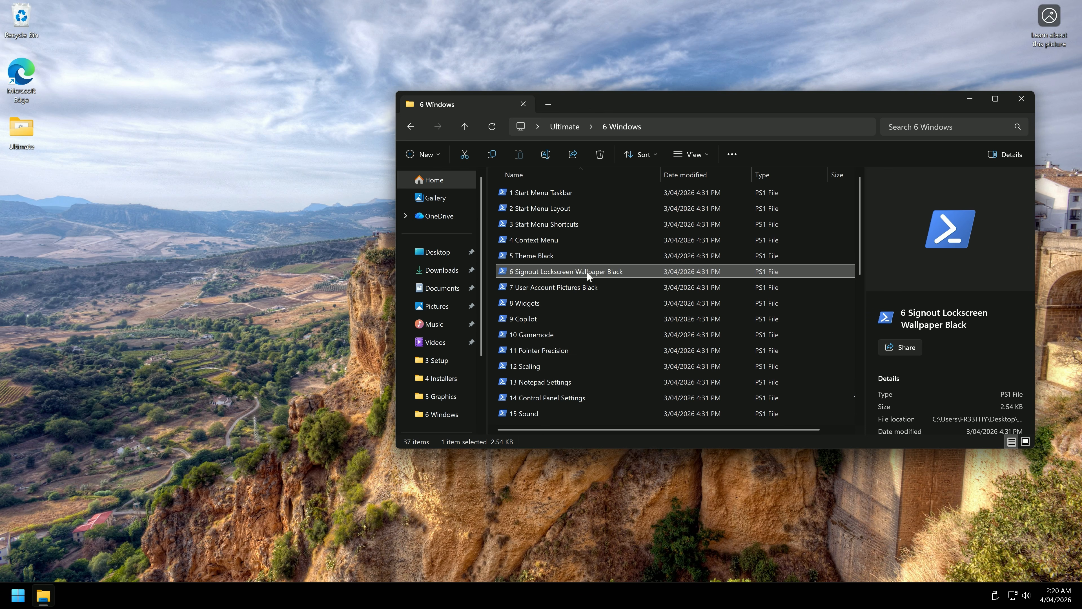
{"action": "double_click", "coordinate": [586, 273]}
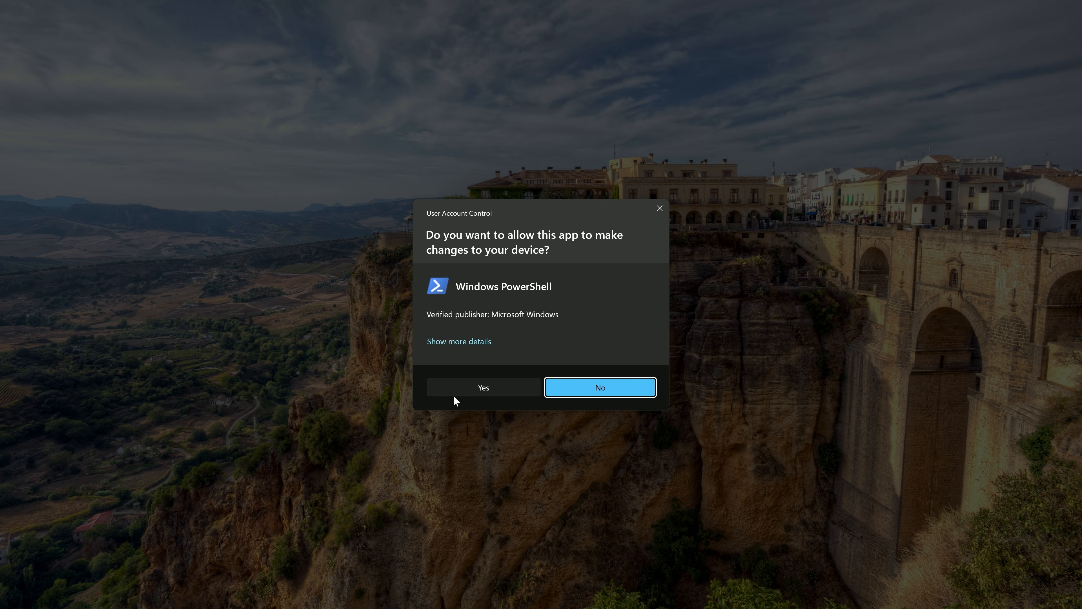
{"action": "left_click", "coordinate": [485, 388]}
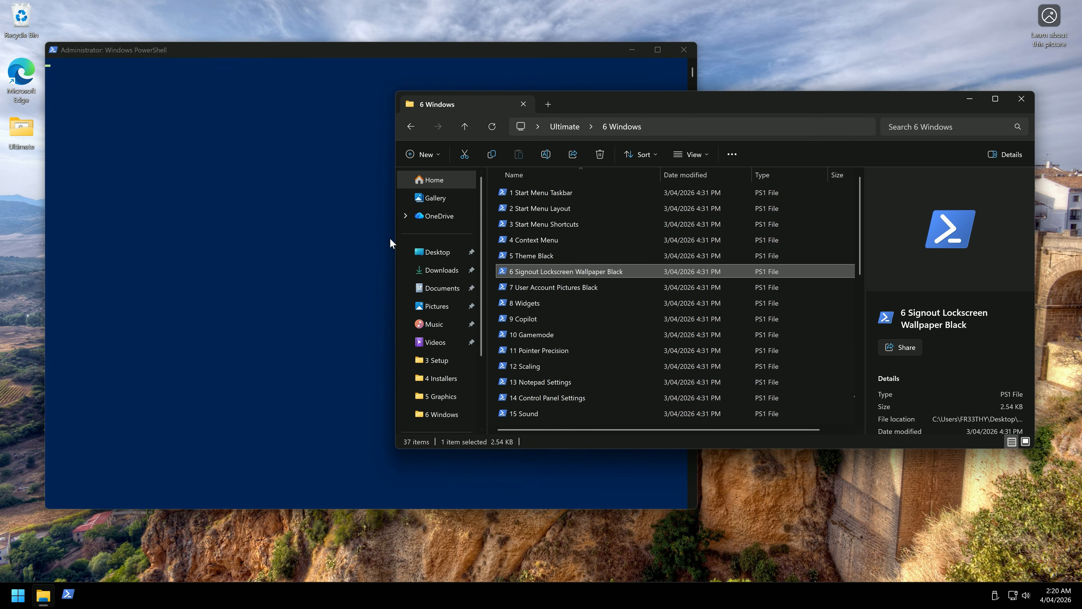
{"action": "left_click", "coordinate": [229, 50]}
{"action": "type", "text": "1"}
{"action": "key", "text": "Return"}
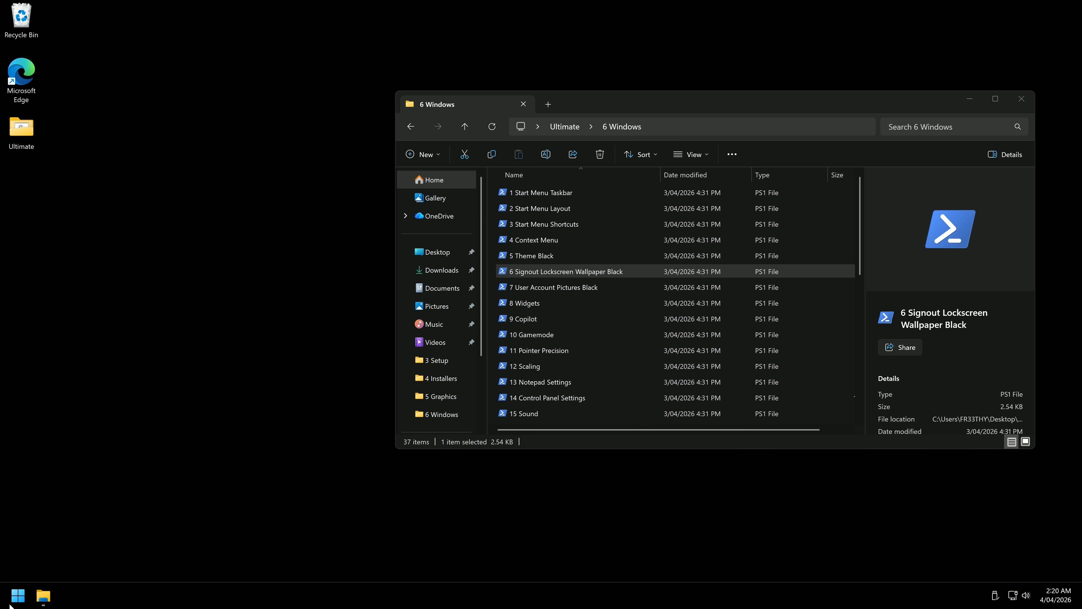
- Sign out of Windows and sign back in to the local account
{"action": "right_click", "coordinate": [8, 605]}
{"action": "mouse_move", "coordinate": [71, 546]}
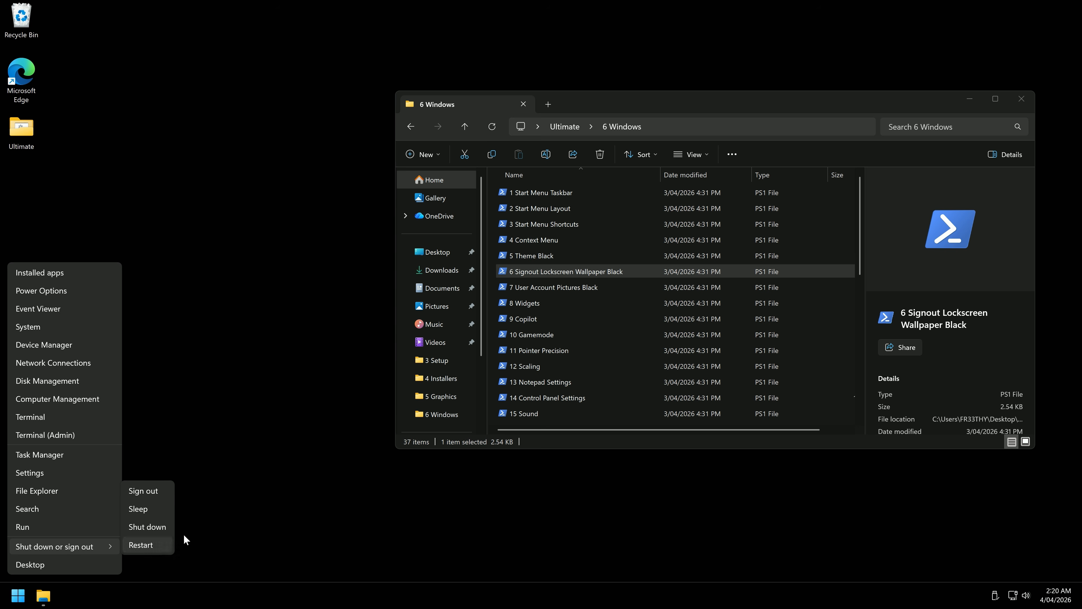
{"action": "left_click", "coordinate": [165, 496]}
{"action": "left_click", "coordinate": [578, 289]}
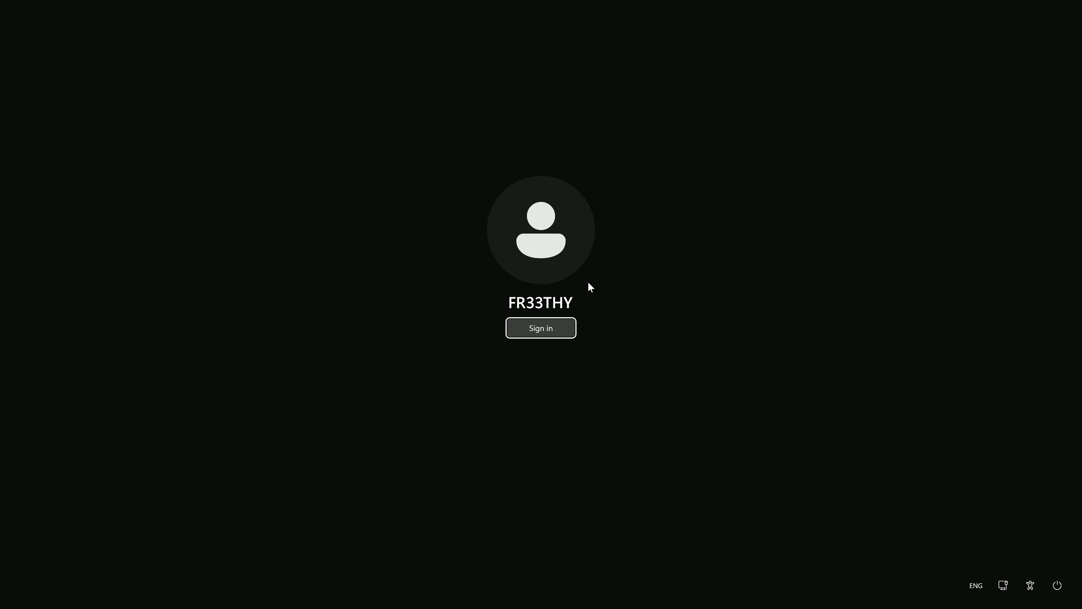
{"action": "key", "text": "Return"}
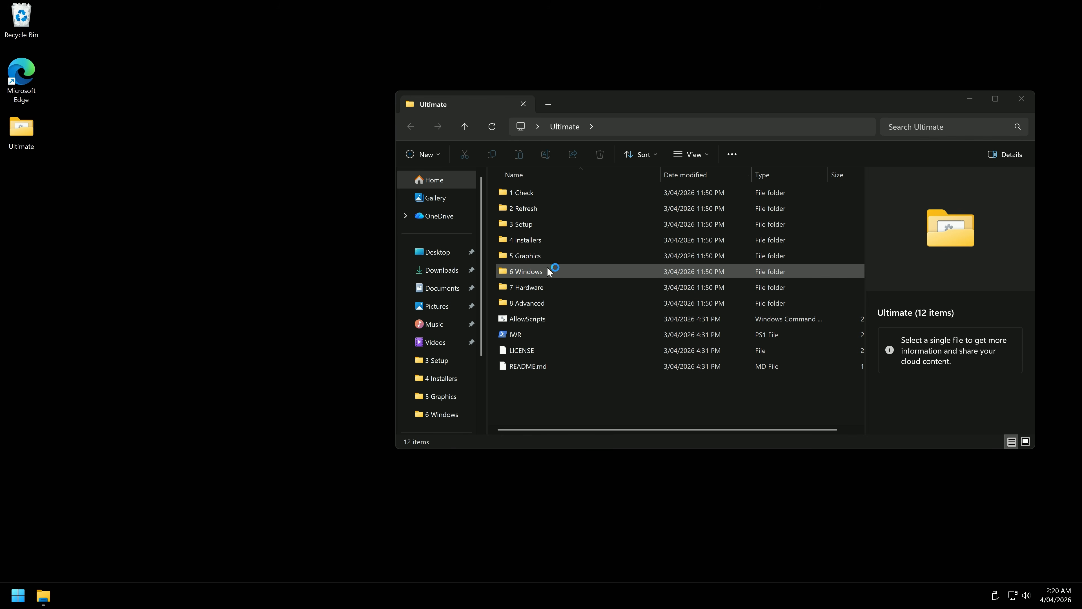
- Open the 6 Windows folder, select the 7 User Account Pictures Black script and check the account picture in the Start menu
{"action": "double_click", "coordinate": [553, 278]}
{"action": "left_click", "coordinate": [573, 294]}
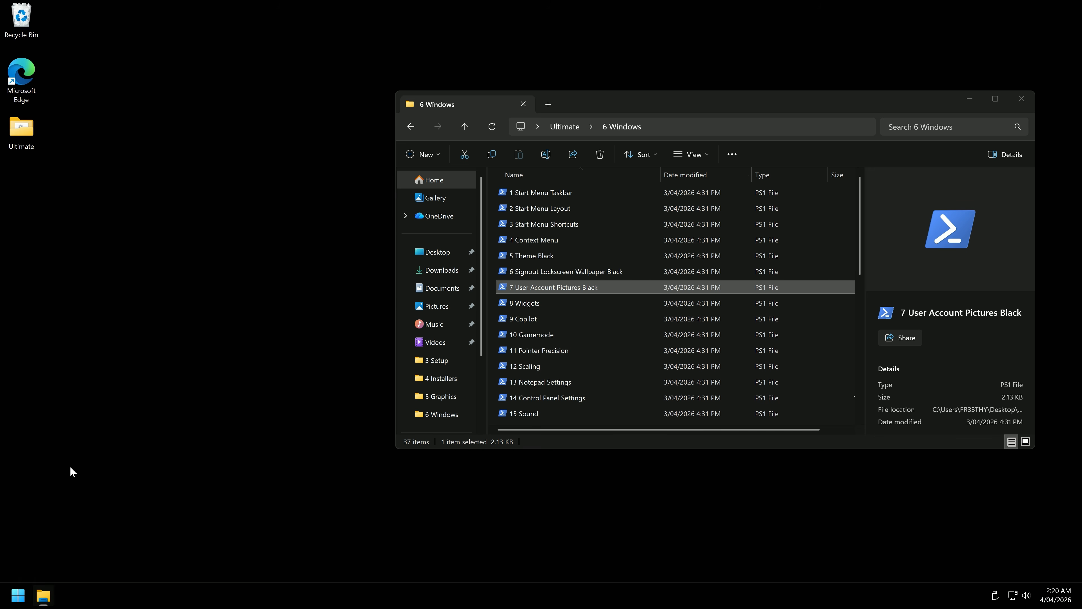
{"action": "key", "text": "super"}
{"action": "scroll", "coordinate": [194, 397], "scroll_direction": "down", "scroll_amount": 3}
{"action": "scroll", "coordinate": [194, 397], "scroll_direction": "down", "scroll_amount": 5}
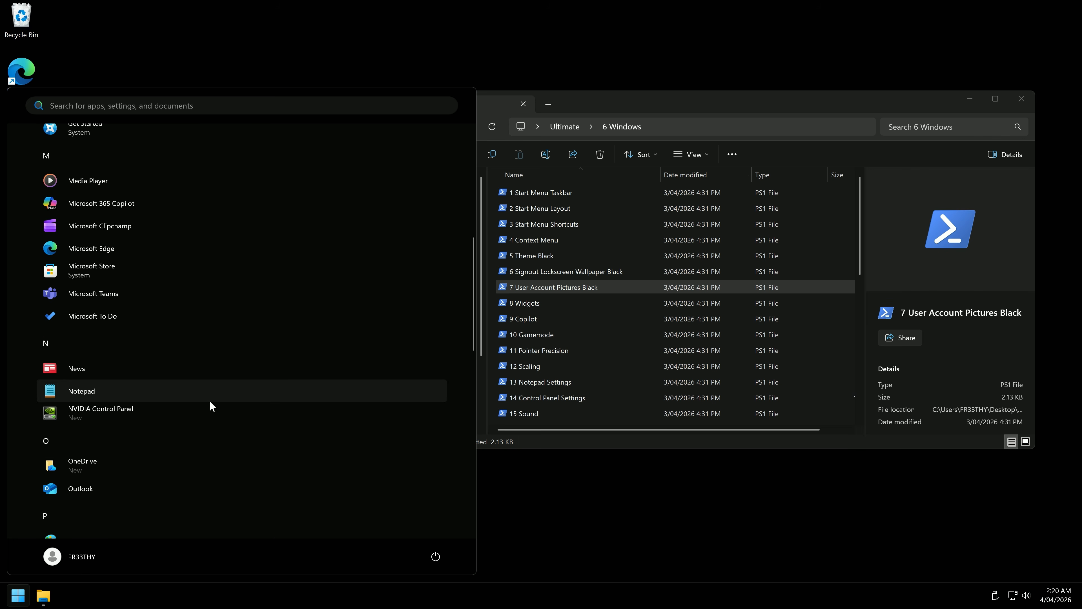
{"action": "left_click", "coordinate": [54, 560]}
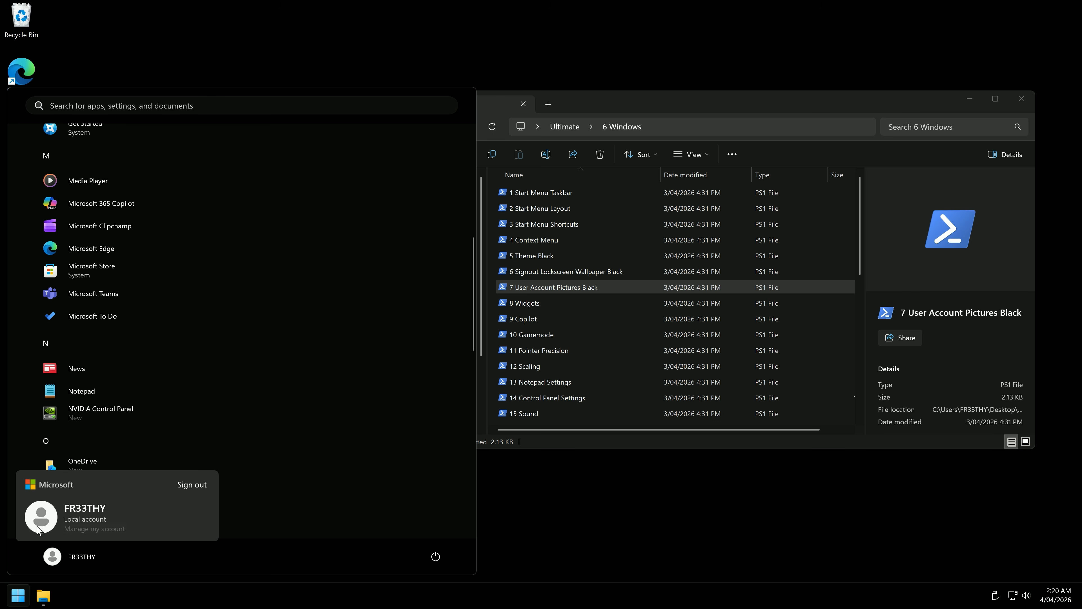
{"action": "left_click", "coordinate": [600, 530]}
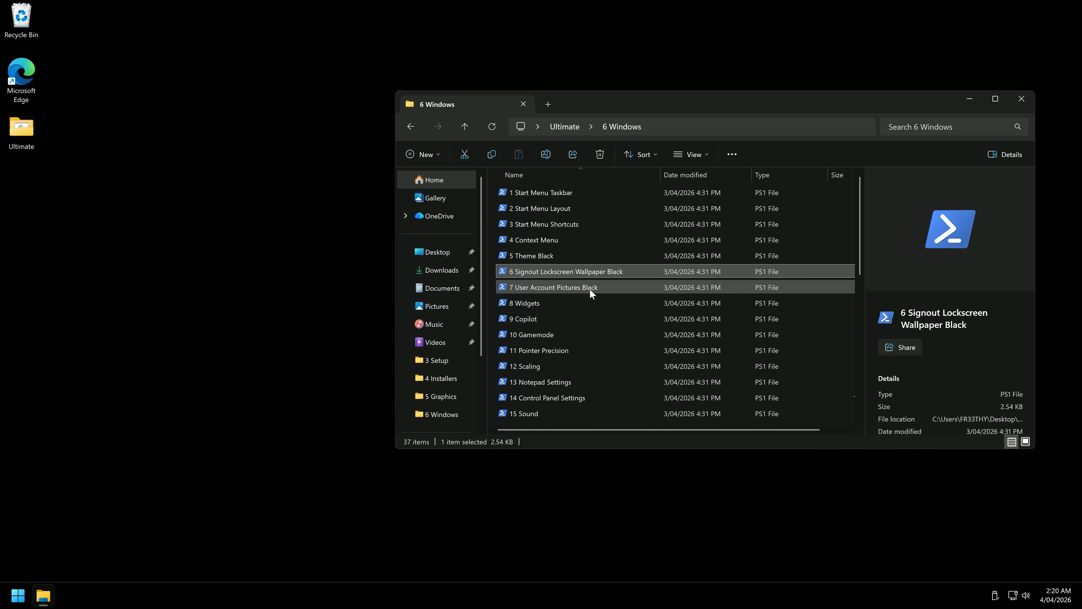
- Run the 7 User Account Pictures Black script with administrator rights and apply the Black option
{"action": "double_click", "coordinate": [580, 287]}
{"action": "left_click_drag", "start_coordinate": [272, 82], "coordinate": [319, 81]}
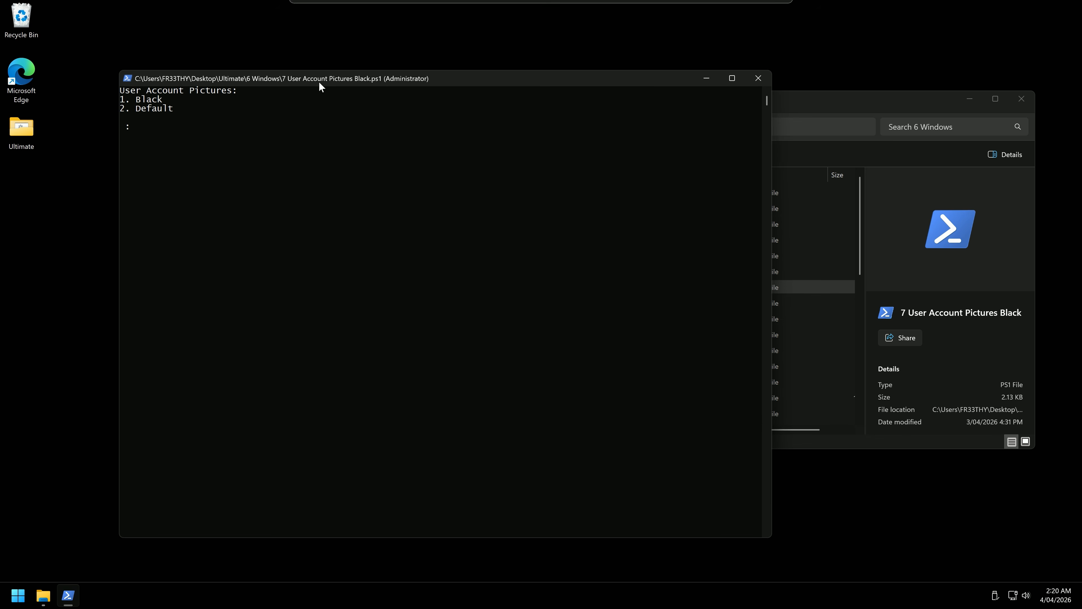
{"action": "type", "text": "2"}
{"action": "key", "text": "Return"}
- Restart the Windows session and check the account picture in the Start menu
{"action": "left_click", "coordinate": [18, 595]}
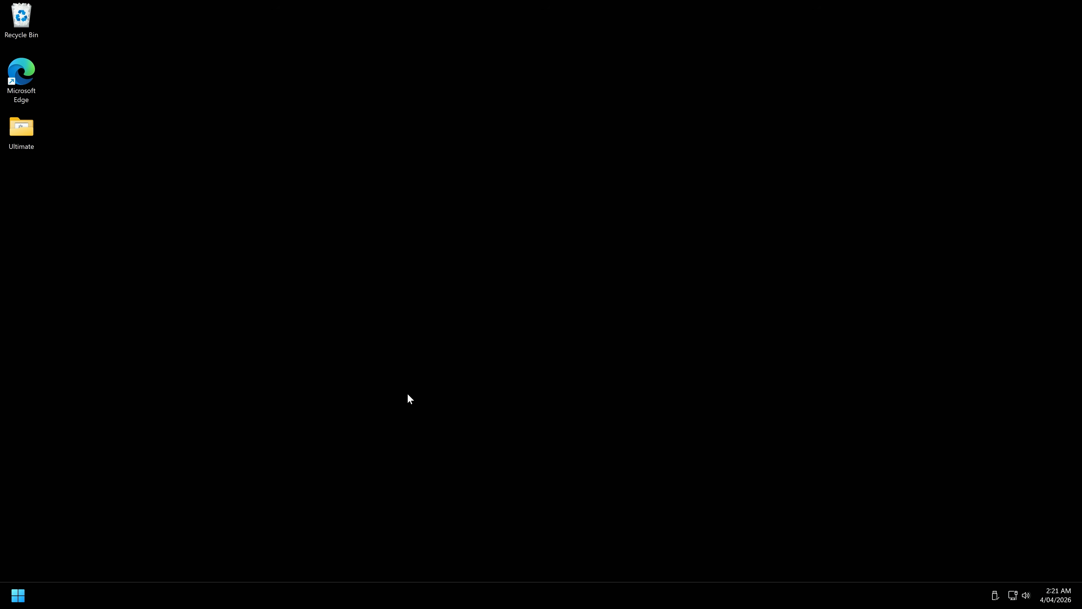
{"action": "left_click", "coordinate": [2, 607]}
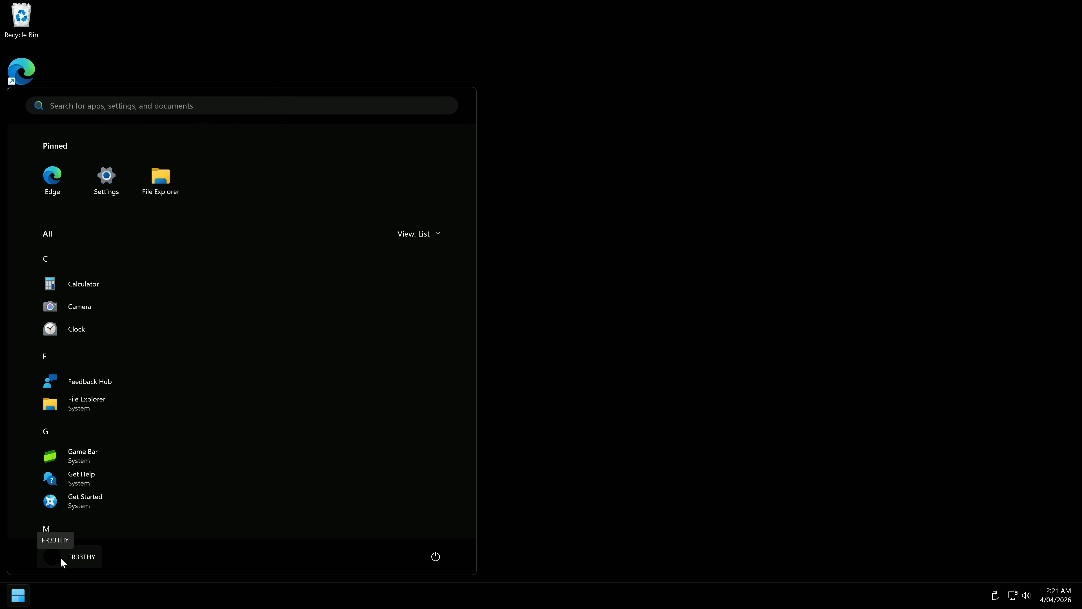
{"action": "left_click", "coordinate": [530, 369]}
- Reopen the desktop's Ultimate folder, go to 6 Windows and run the 7 User Account Pictures Black script with the Default option
{"action": "double_click", "coordinate": [22, 128]}
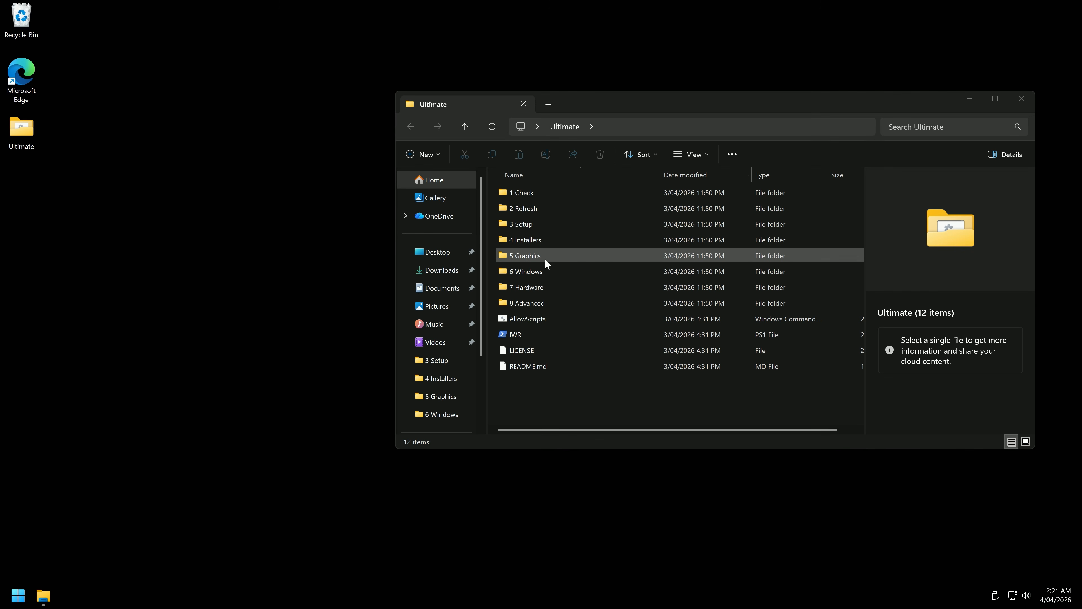
{"action": "double_click", "coordinate": [545, 268]}
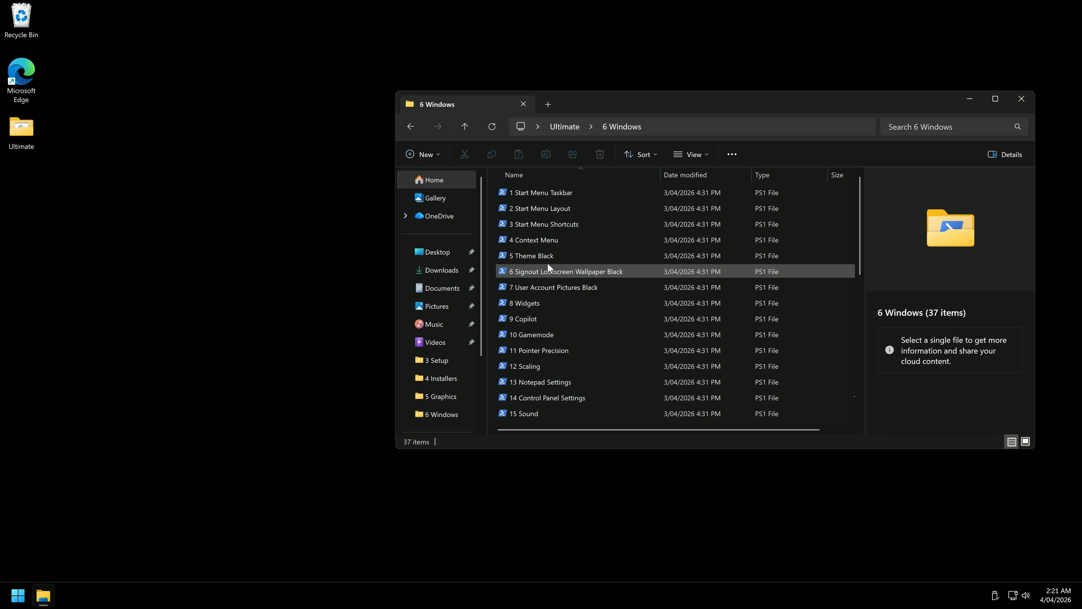
{"action": "double_click", "coordinate": [569, 287]}
{"action": "type", "text": "1"}
{"action": "key", "text": "Return"}
- Restart the PC and check the account picture in the Start menu again
{"action": "key", "text": "super+x"}
{"action": "mouse_move", "coordinate": [58, 544]}
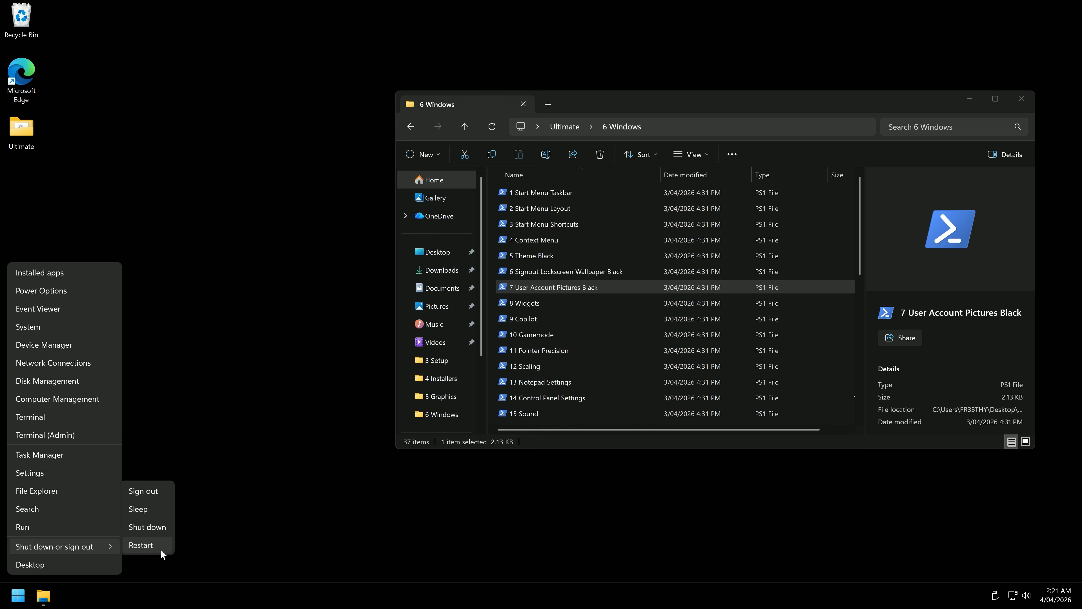
{"action": "left_click", "coordinate": [152, 548]}
{"action": "key", "text": "super"}
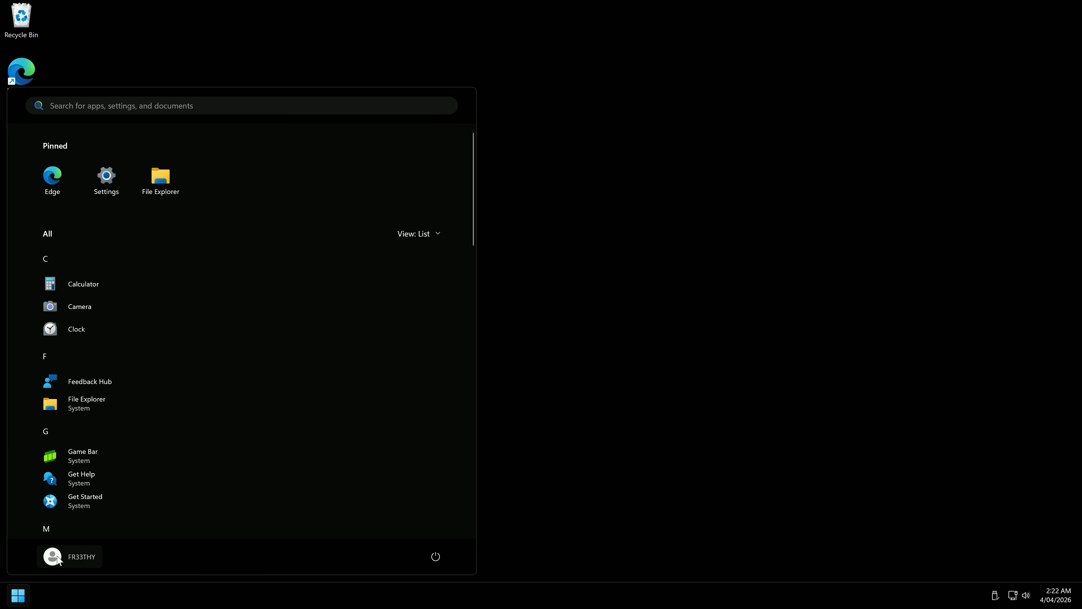
{"action": "left_click", "coordinate": [57, 556]}
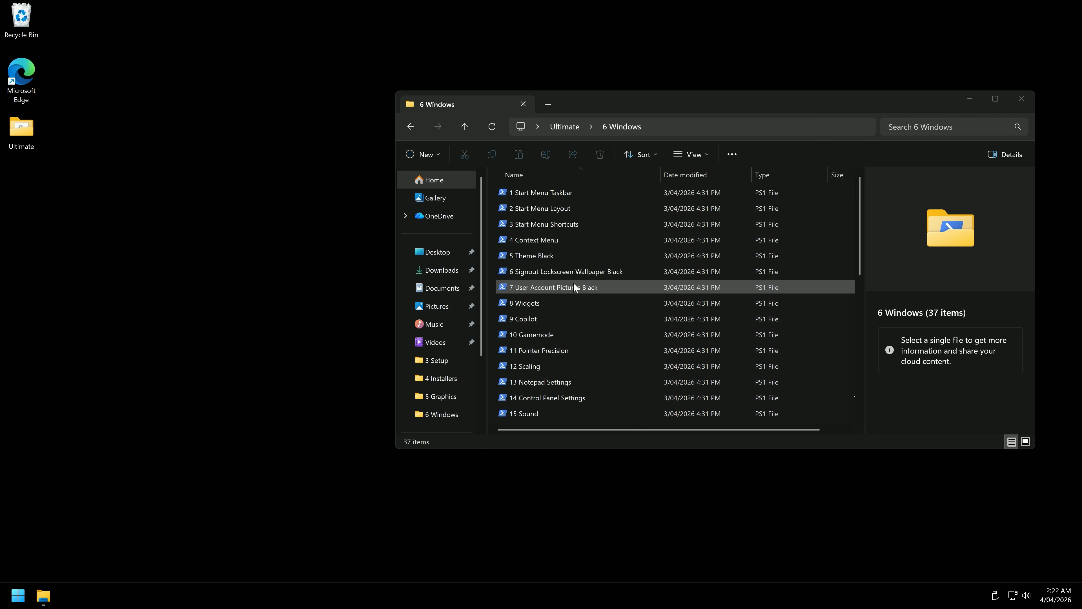
- Run the 8 Widgets script with option 1 and start the 9 Copilot script with administrator rights
{"action": "left_click", "coordinate": [528, 302]}
{"action": "key", "text": "super"}
{"action": "key", "text": "super"}
{"action": "left_click", "coordinate": [541, 303]}
{"action": "double_click", "coordinate": [541, 303]}
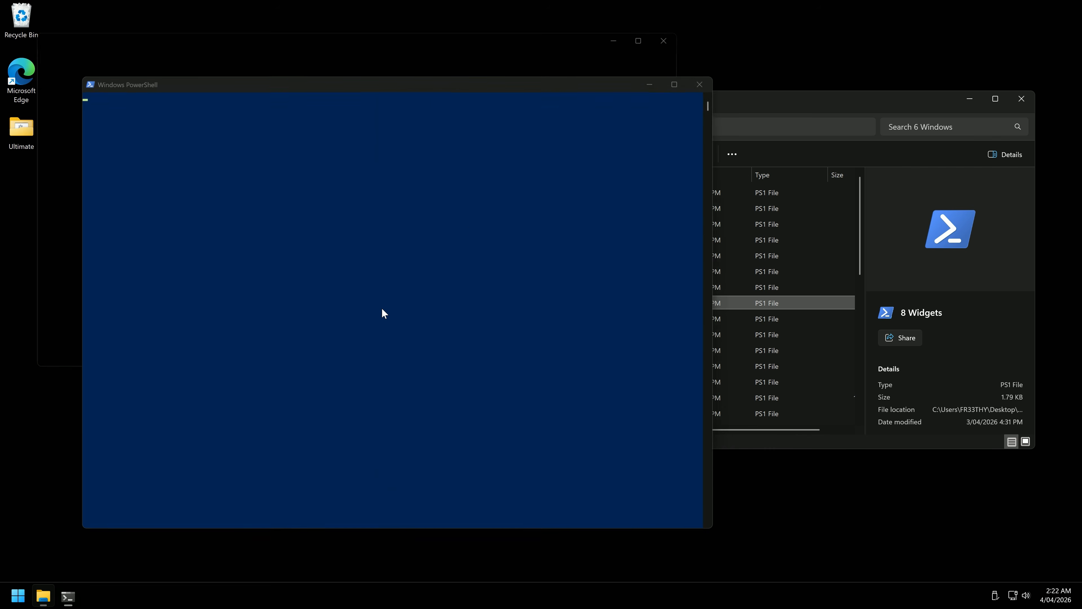
{"action": "left_click", "coordinate": [249, 97]}
{"action": "type", "text": "1"}
{"action": "key", "text": "Return"}
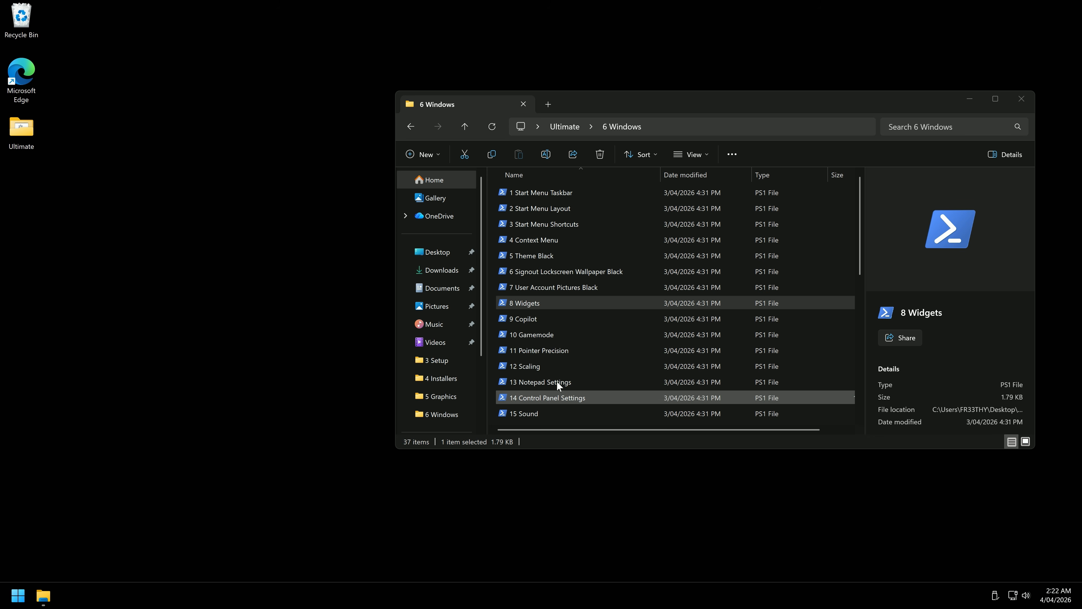
{"action": "double_click", "coordinate": [527, 318]}
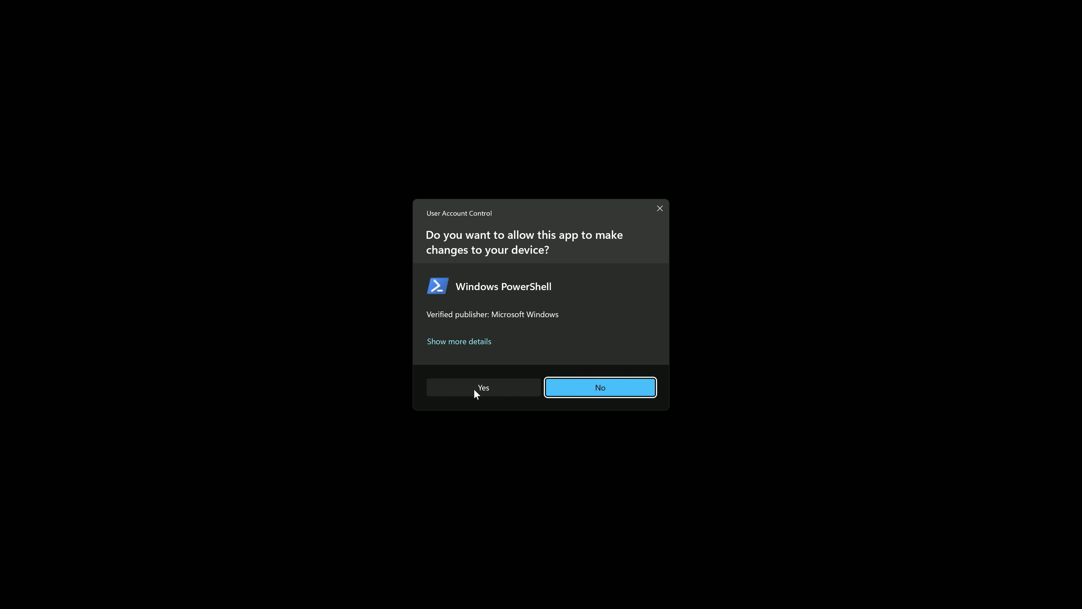
{"action": "left_click", "coordinate": [473, 387]}
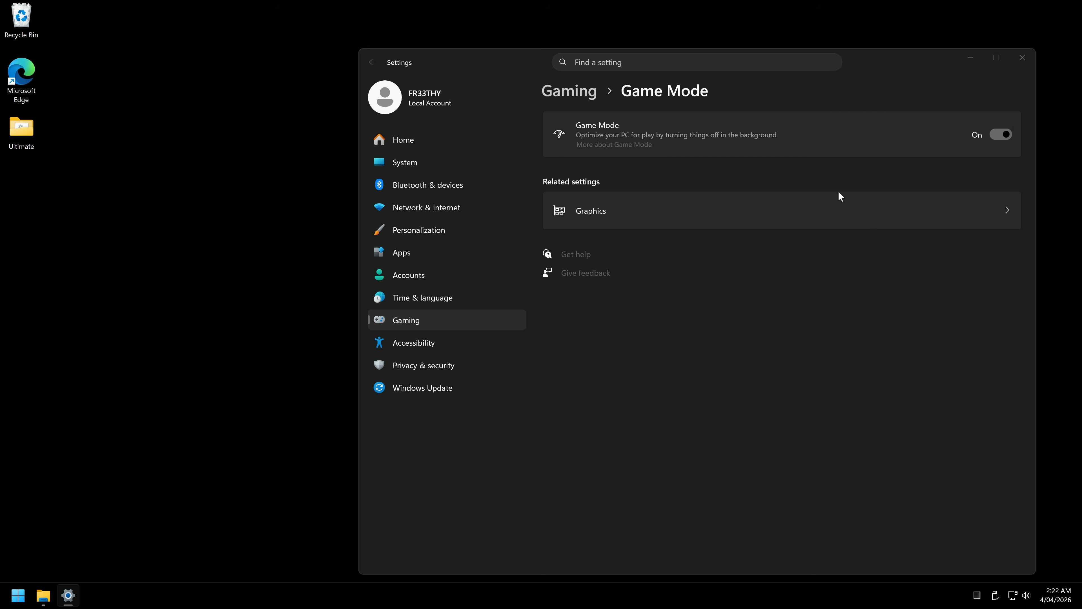
- Look through the running processes in Task Manager, and close it and the Game Mode settings
{"action": "key", "text": "ctrl+shift+Escape"}
{"action": "scroll", "coordinate": [875, 283], "scroll_direction": "down", "scroll_amount": 5}
{"action": "scroll", "coordinate": [713, 219], "scroll_direction": "up", "scroll_amount": 4}
{"action": "scroll", "coordinate": [712, 219], "scroll_direction": "up", "scroll_amount": 1}
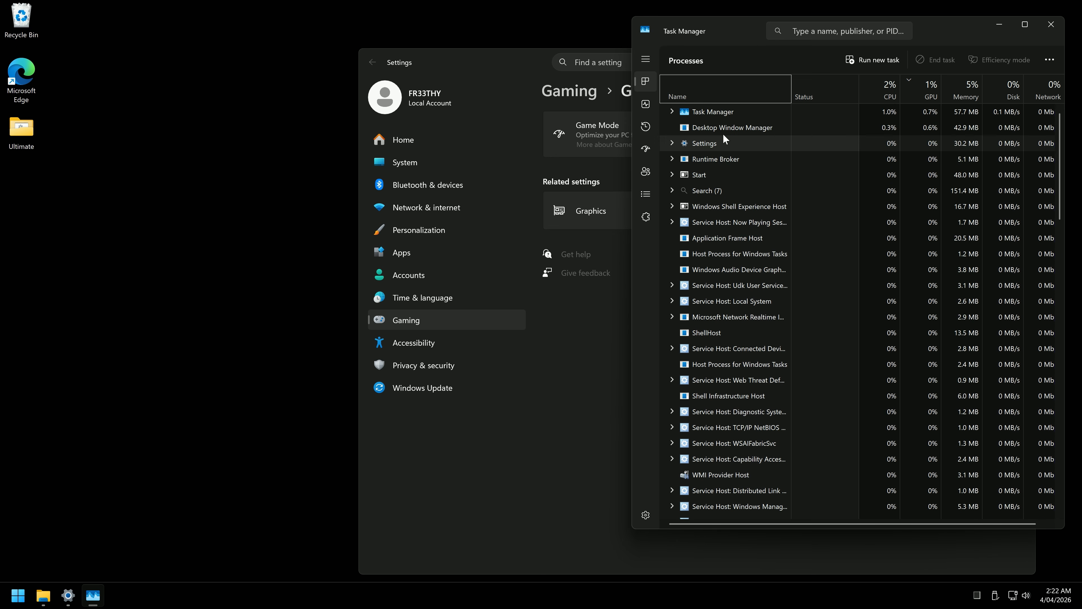
{"action": "key", "text": "alt+F4"}
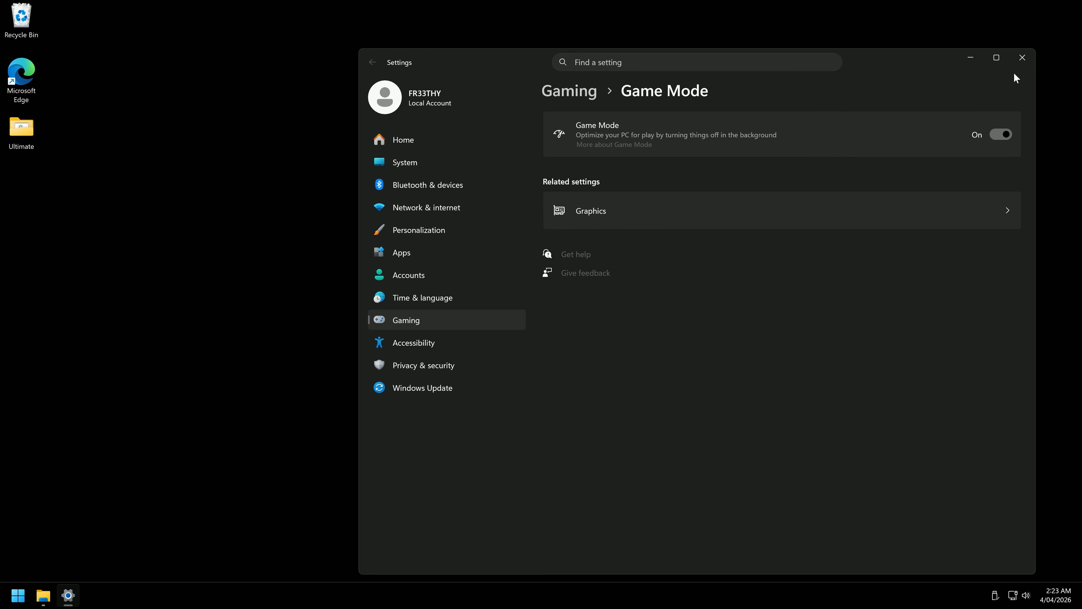
{"action": "left_click", "coordinate": [1022, 58]}
- Run the 11 Pointer Precision script, turn off Enhance pointer precision in Mouse Properties and apply the change
{"action": "double_click", "coordinate": [548, 351]}
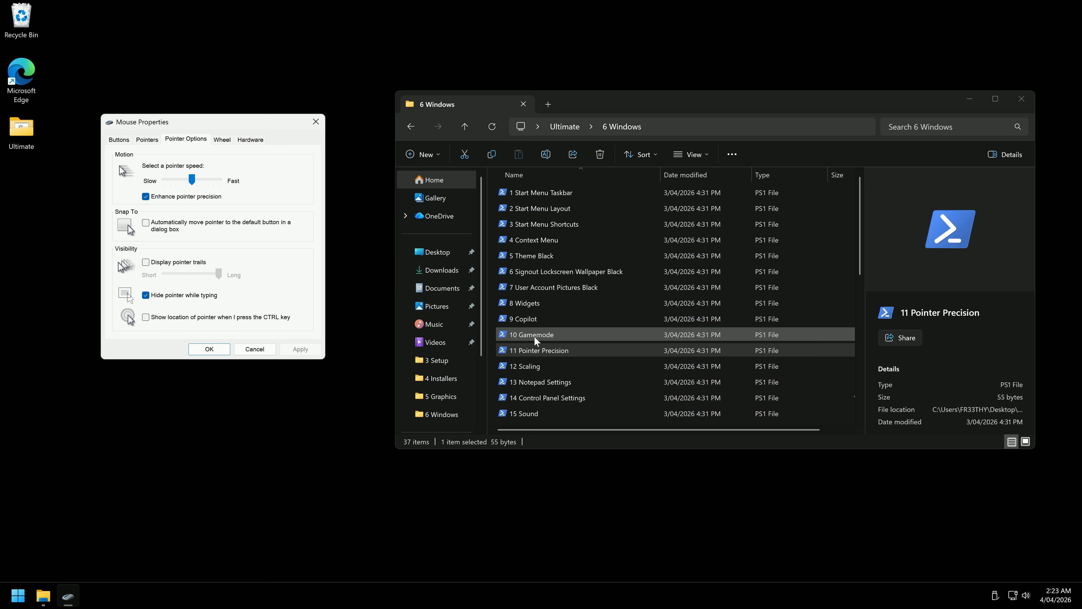
{"action": "left_click", "coordinate": [146, 197]}
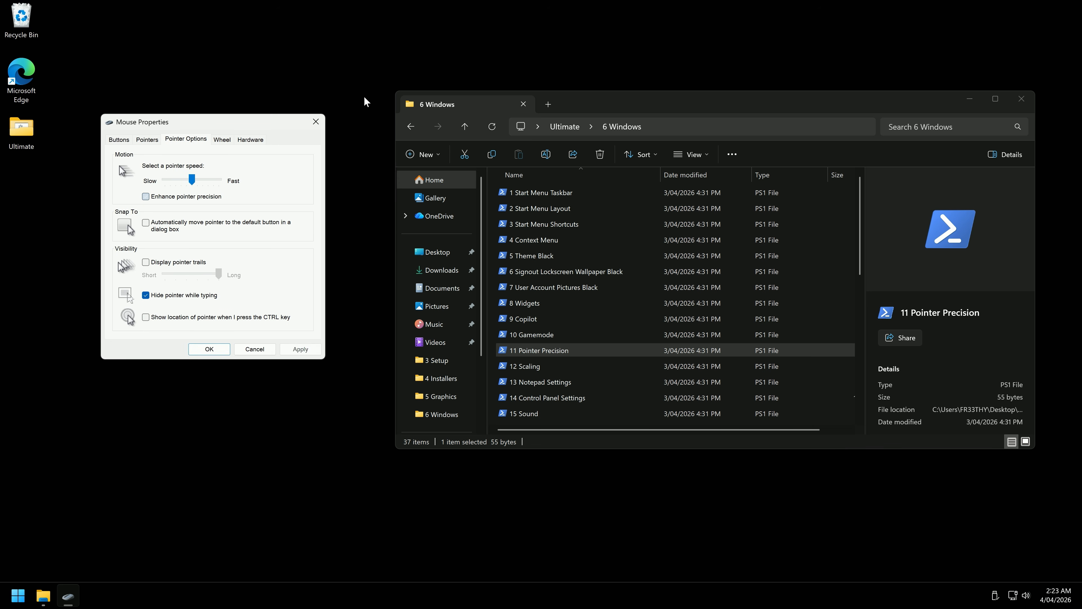
{"action": "left_click", "coordinate": [314, 350]}
{"action": "left_click", "coordinate": [224, 33]}
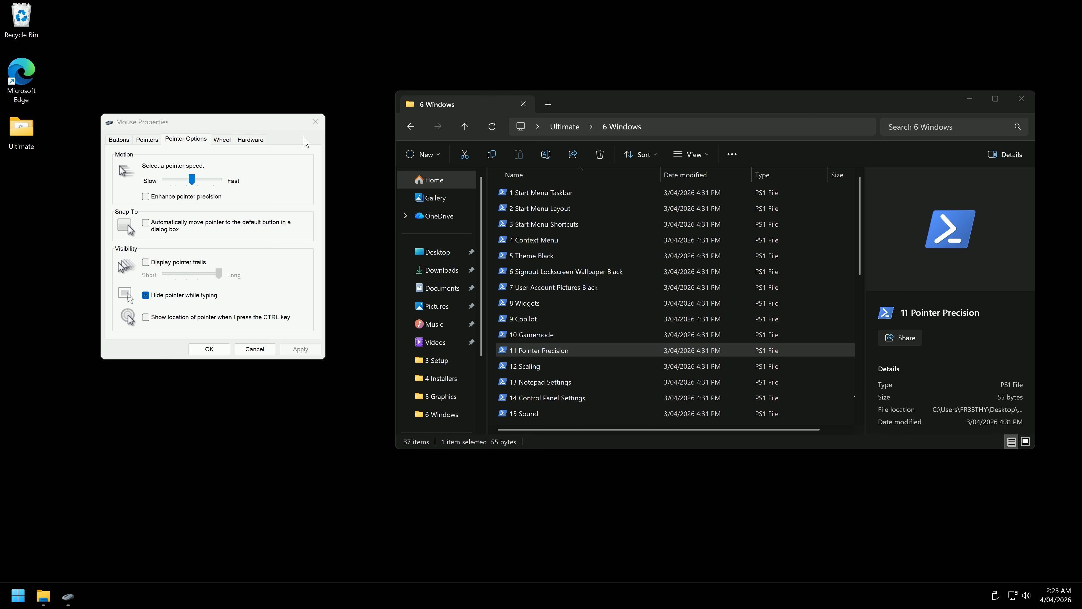
- Check the available scale options in the Windows display settings without changing the scale, and close Settings
{"action": "key", "text": "super+i"}
{"action": "left_click", "coordinate": [428, 163]}
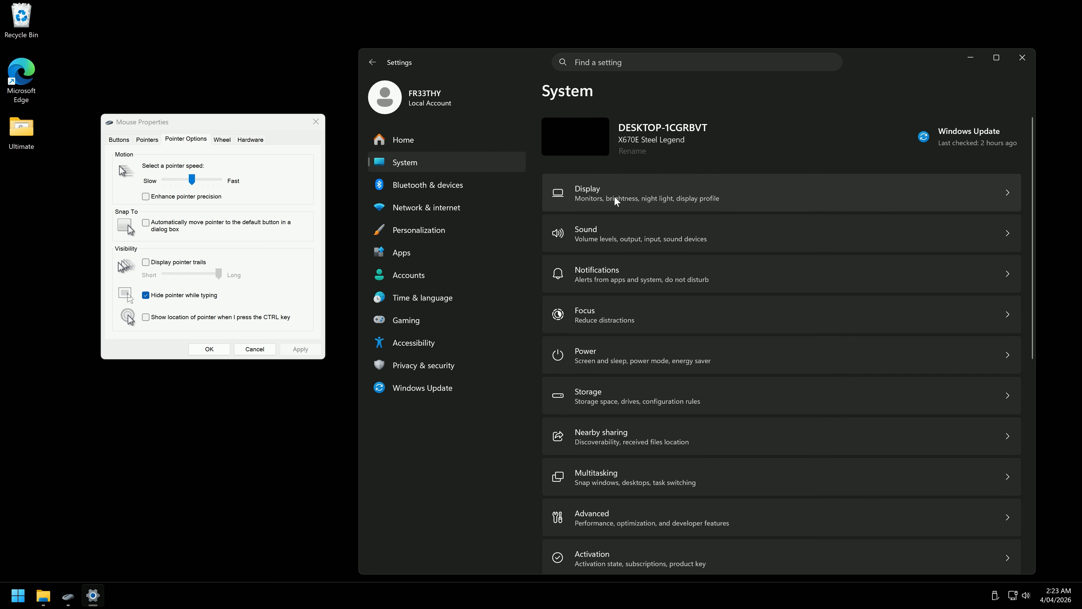
{"action": "left_click", "coordinate": [614, 200]}
{"action": "scroll", "coordinate": [976, 429], "scroll_direction": "down", "scroll_amount": 6}
{"action": "left_click", "coordinate": [957, 268]}
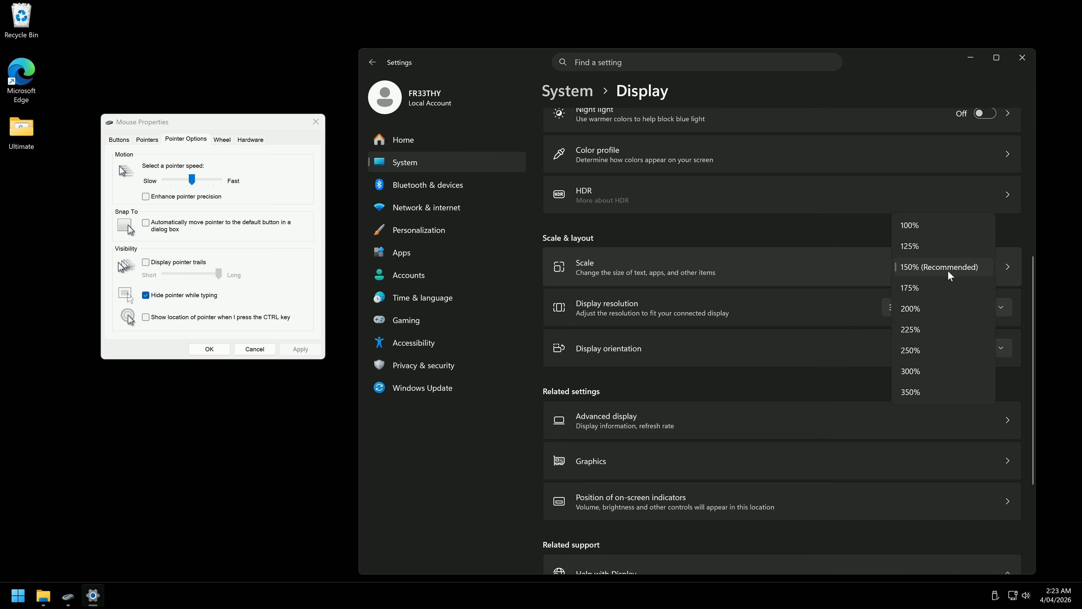
{"action": "left_click", "coordinate": [729, 228]}
{"action": "left_click", "coordinate": [1031, 62]}
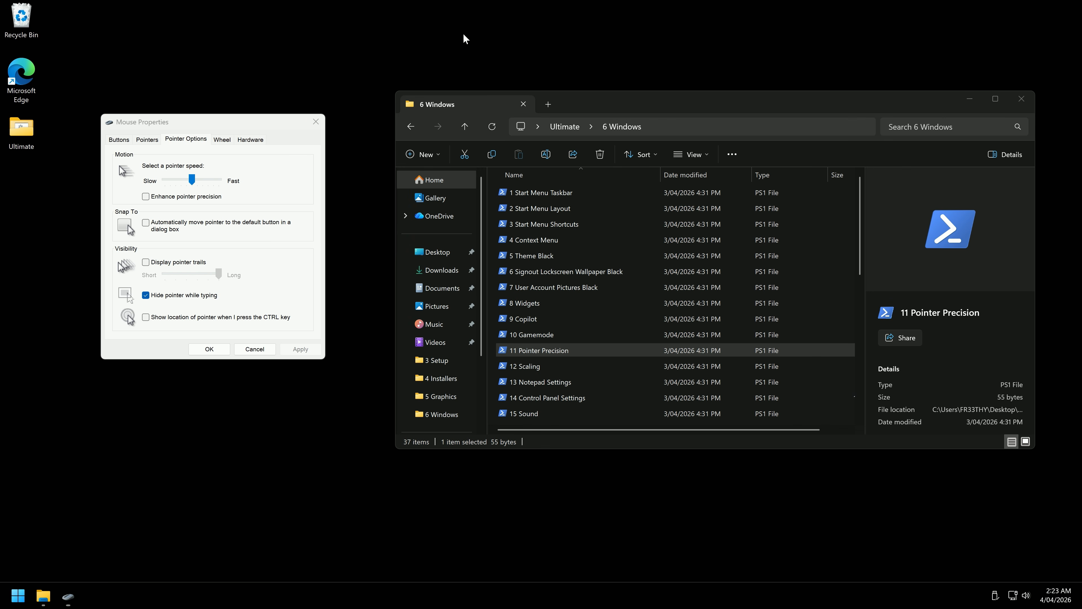
- Reopen Mouse Properties with the 11 Pointer Precision script, review its Hardware, Wheel and Buttons settings, and close it
{"action": "left_click", "coordinate": [314, 122]}
{"action": "double_click", "coordinate": [544, 348]}
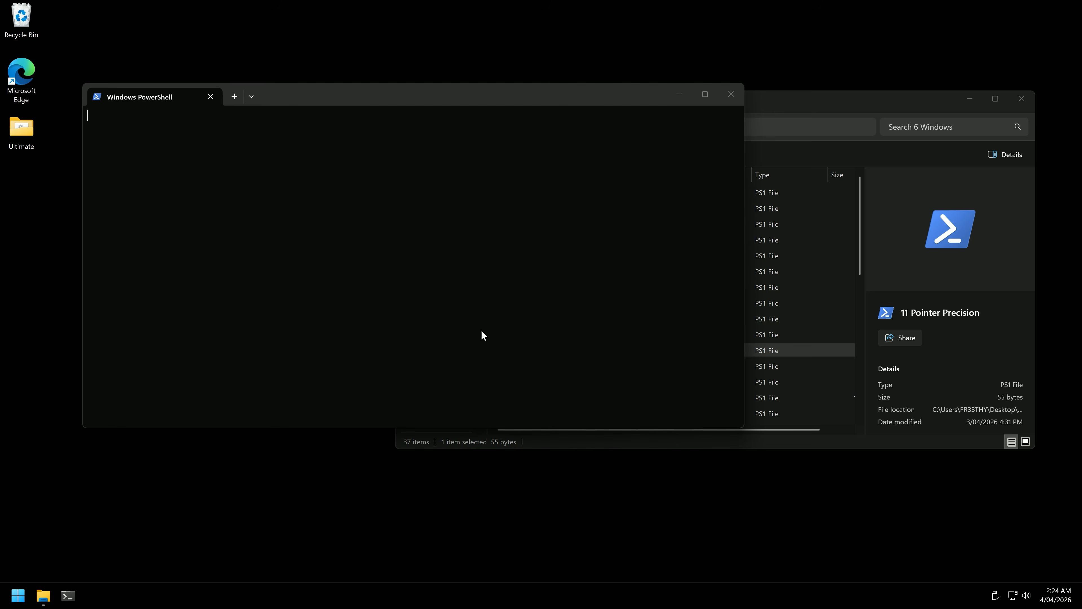
{"action": "left_click", "coordinate": [204, 78]}
{"action": "left_click", "coordinate": [176, 77]}
{"action": "left_click", "coordinate": [73, 78]}
{"action": "left_click", "coordinate": [539, 397]}
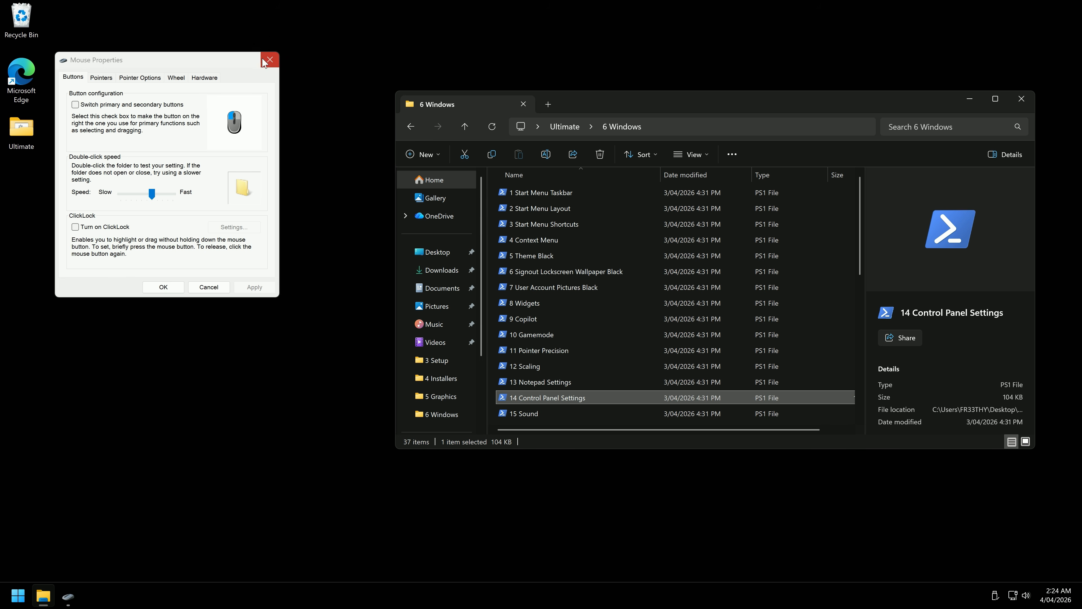
{"action": "left_click", "coordinate": [270, 59]}
{"action": "left_click", "coordinate": [356, 296]}
- Open Control Panel with the Run command "control" and open Windows Settings
{"action": "key", "text": "super+r"}
{"action": "type", "text": "control"}
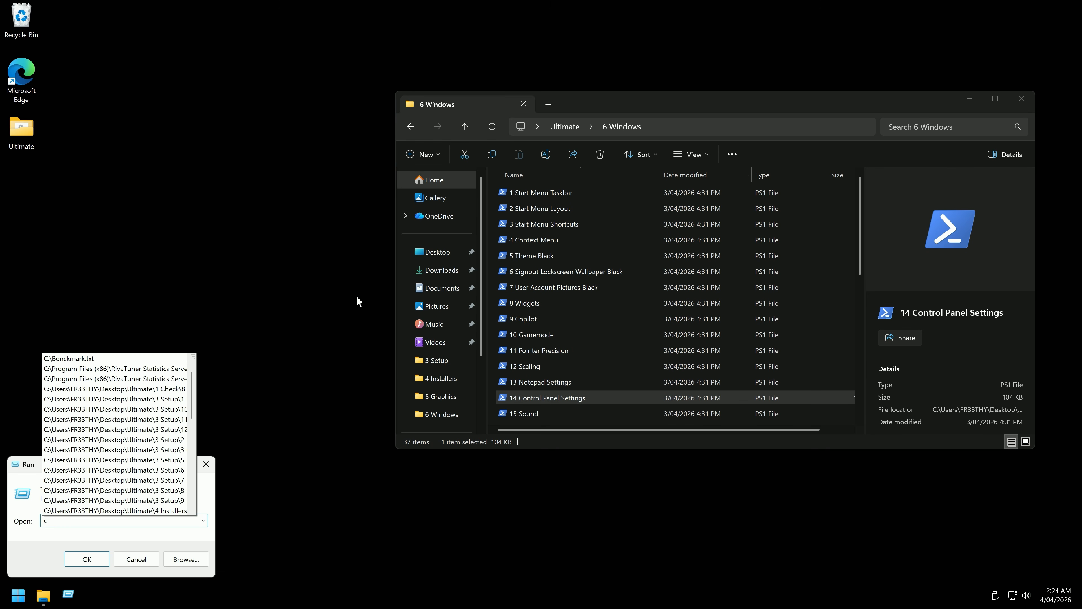
{"action": "key", "text": "Return"}
{"action": "key", "text": "super+i"}
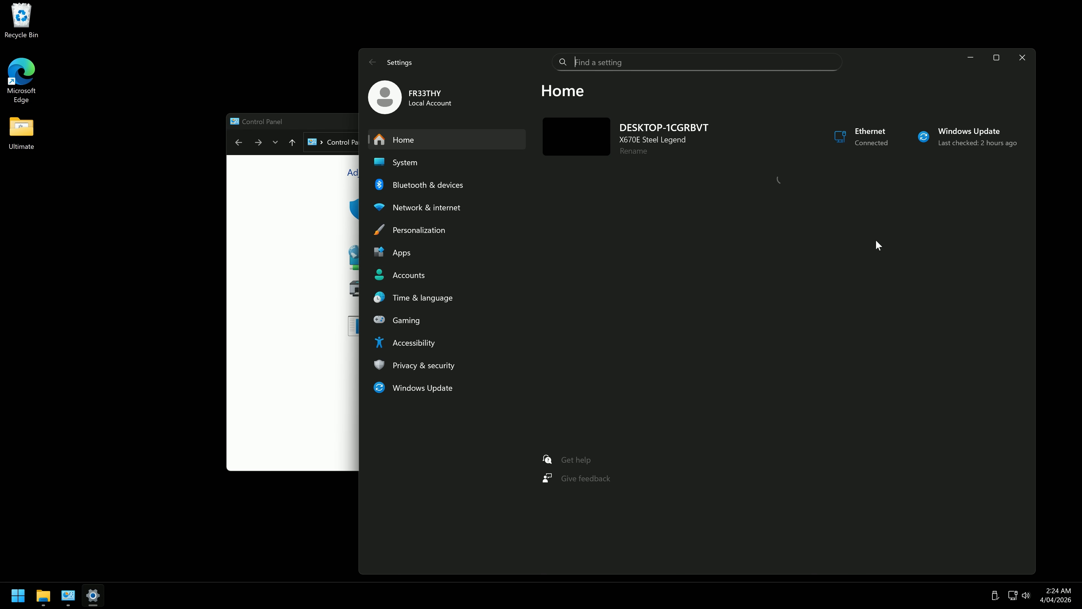
- Close Windows Settings, open the display scaling page with the 12 Scaling script, and close it
{"action": "left_click", "coordinate": [1026, 64]}
{"action": "double_click", "coordinate": [526, 365]}
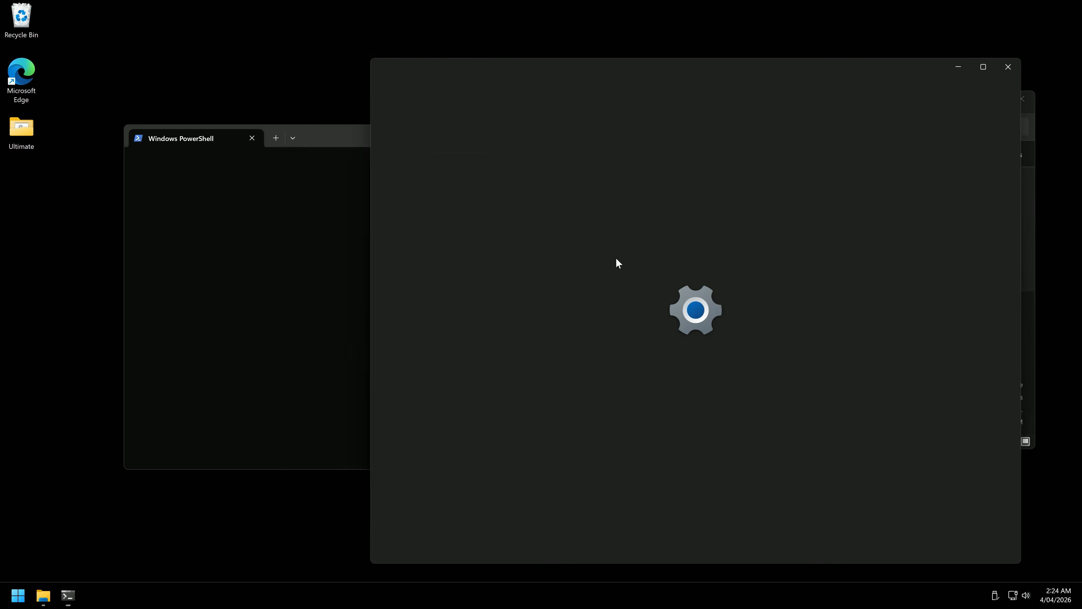
{"action": "left_click", "coordinate": [976, 344]}
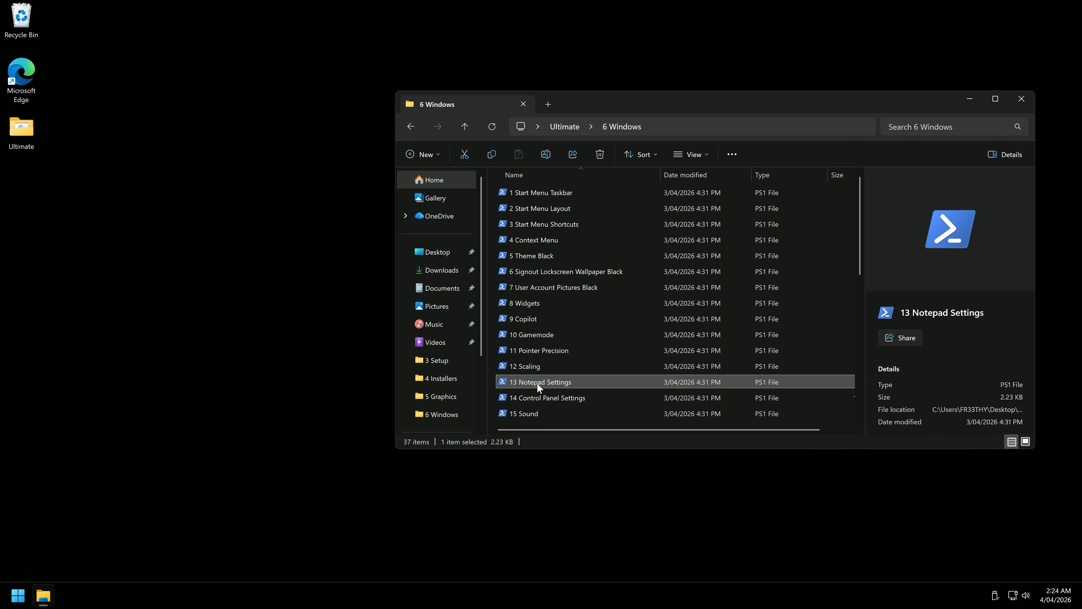
- Run the 13 Notepad Settings script as administrator and choose option 1, Notepad Settings: On (Recommended)
{"action": "double_click", "coordinate": [536, 383]}
{"action": "left_click", "coordinate": [483, 379]}
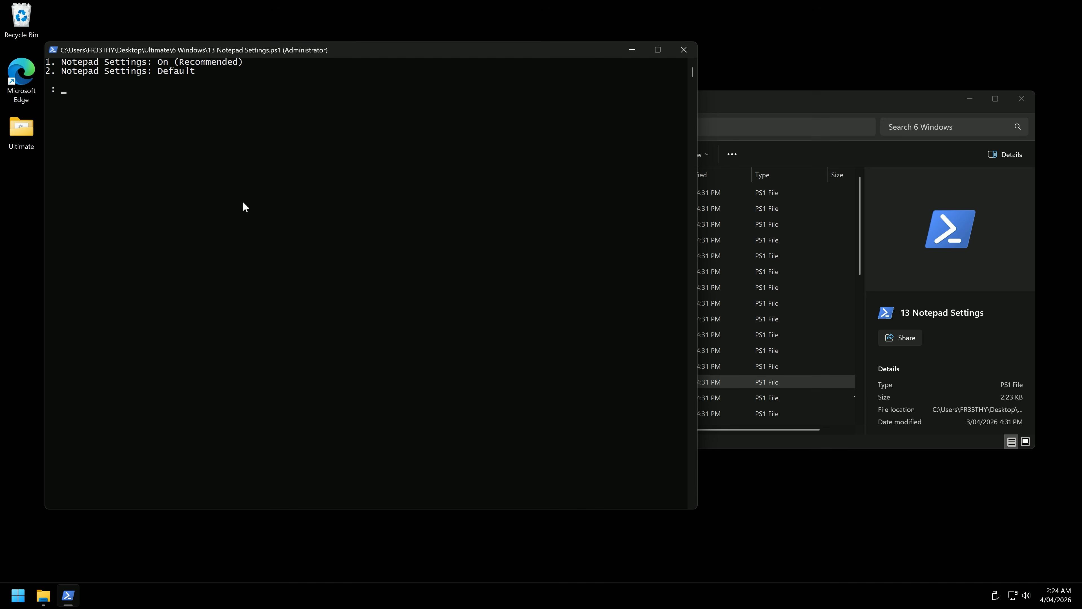
{"action": "type", "text": "1"}
{"action": "key", "text": "Return"}
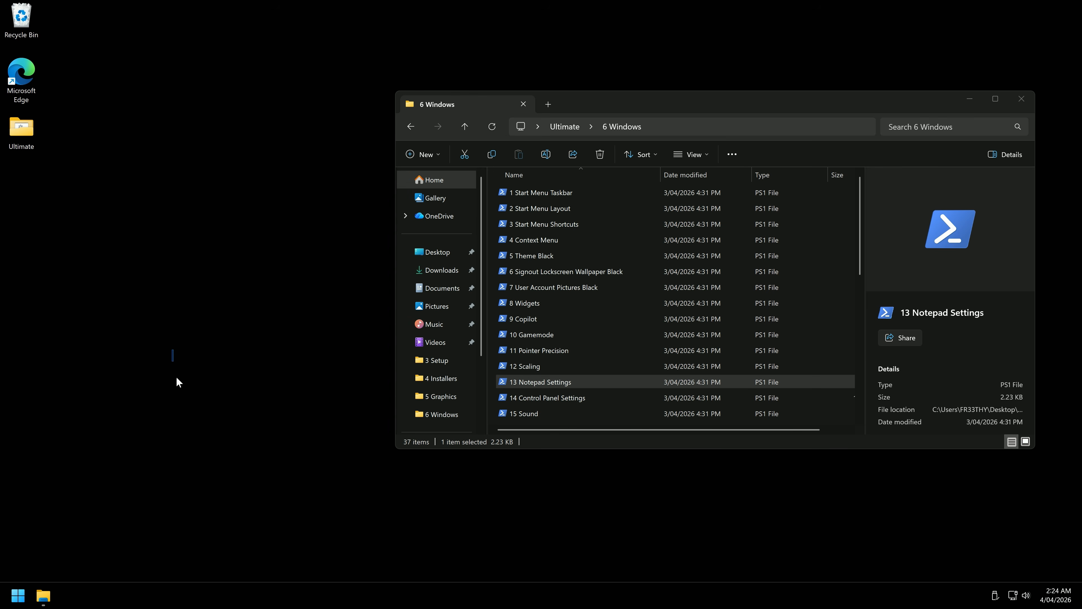
- Create a new text document on the desktop and open it in Notepad
{"action": "right_click", "coordinate": [145, 420]}
{"action": "mouse_move", "coordinate": [199, 506]}
{"action": "left_click", "coordinate": [311, 548]}
{"action": "right_click", "coordinate": [134, 391]}
{"action": "left_click", "coordinate": [83, 366]}
{"action": "right_click", "coordinate": [143, 412]}
{"action": "double_click", "coordinate": [148, 408]}
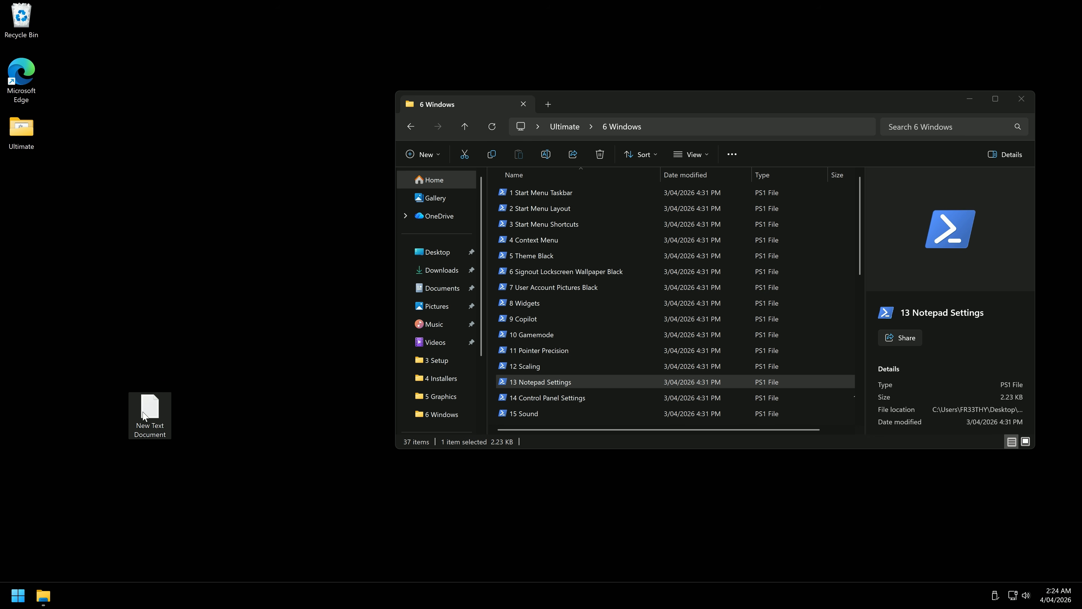
- Review Notepad's settings for opening files, startup behavior, spelling and Copilot, and close Notepad
{"action": "left_click", "coordinate": [823, 60]}
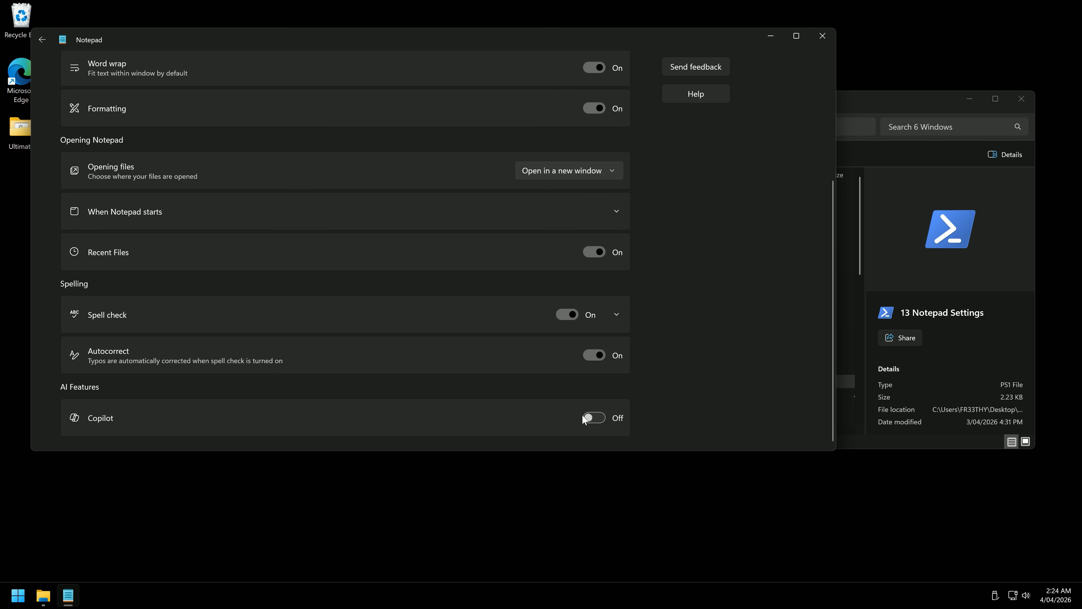
{"action": "left_click", "coordinate": [614, 215]}
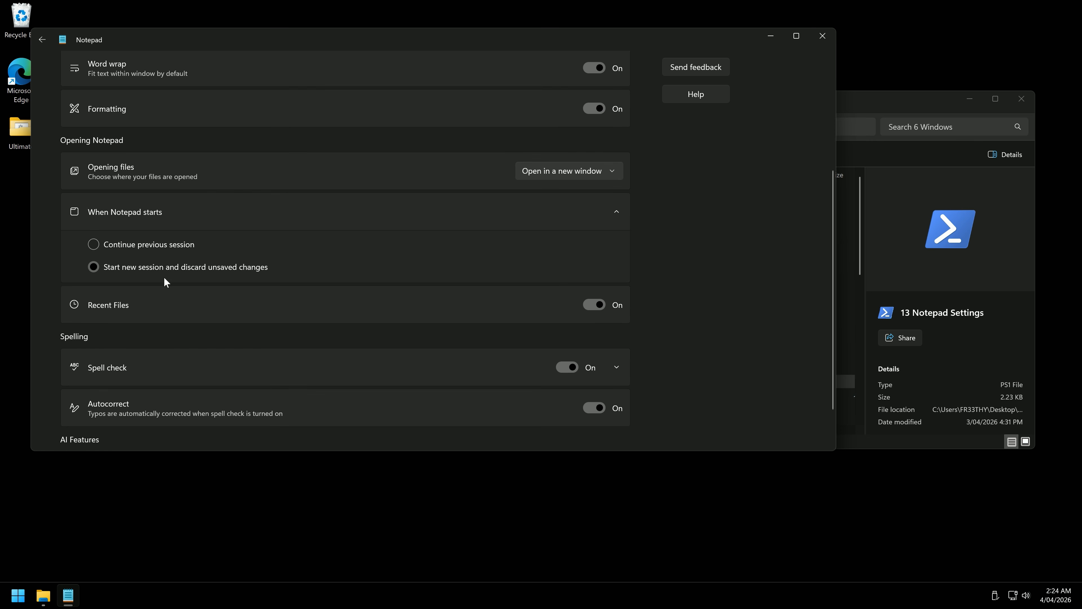
{"action": "scroll", "coordinate": [167, 271], "scroll_direction": "up", "scroll_amount": 5}
{"action": "left_click", "coordinate": [43, 39]}
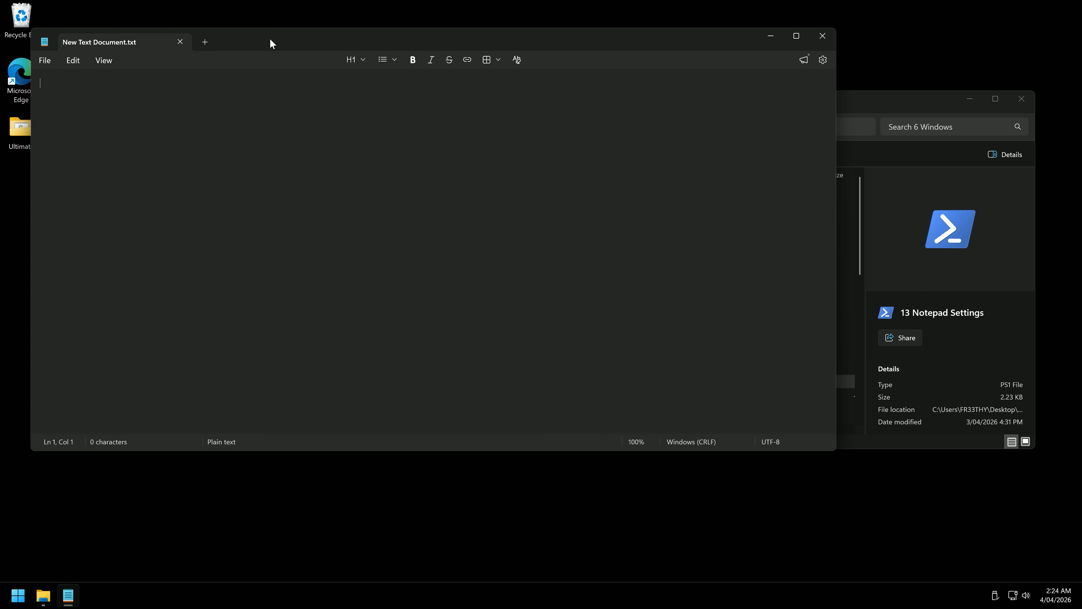
{"action": "left_click_drag", "start_coordinate": [270, 38], "coordinate": [389, 164]}
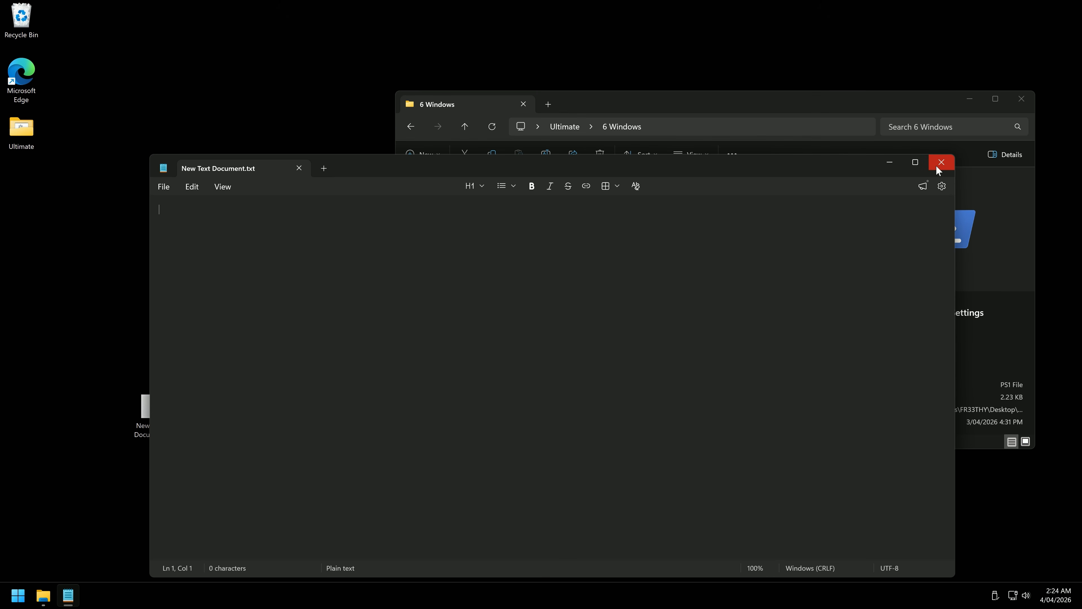
{"action": "left_click_drag", "start_coordinate": [413, 169], "coordinate": [351, 133]}
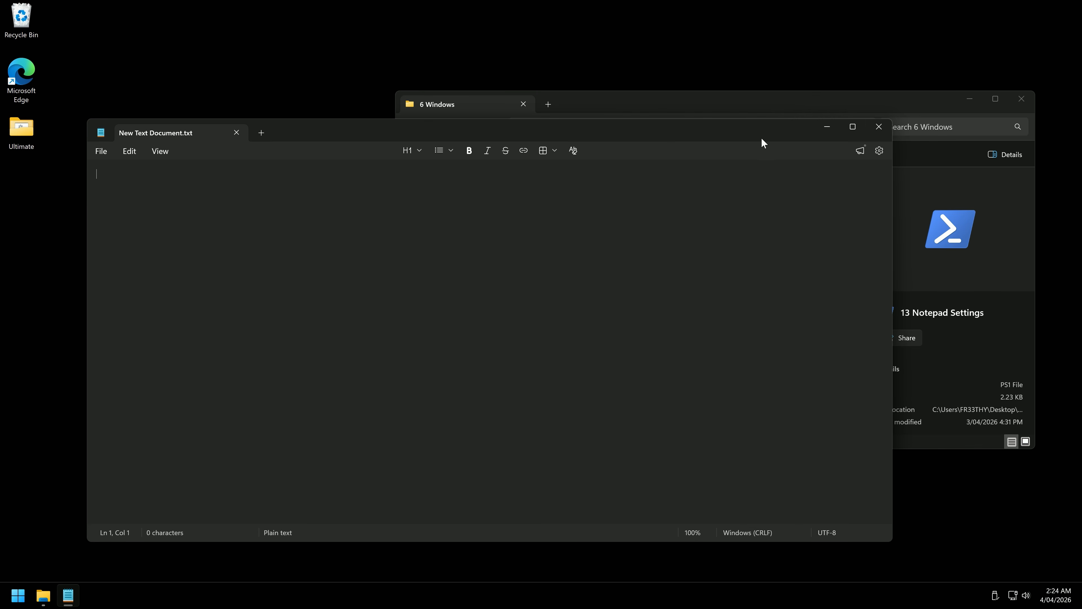
{"action": "left_click", "coordinate": [878, 126]}
- Run the 14 Control Panel Settings script as administrator and choose option 1, Control Panel Settings: Optimize (Recommended)
{"action": "double_click", "coordinate": [533, 394]}
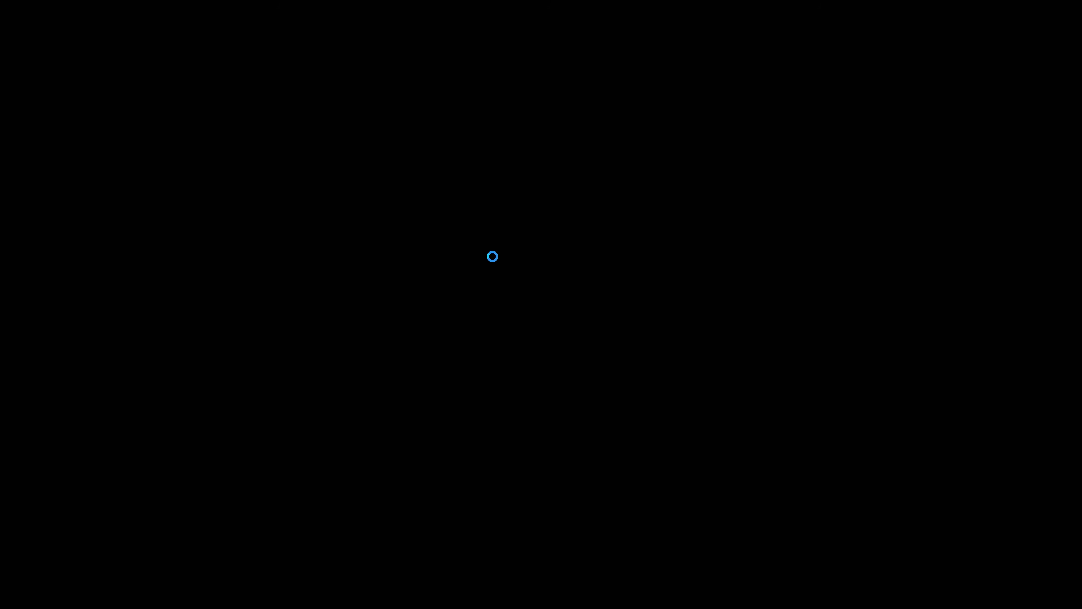
{"action": "left_click", "coordinate": [484, 387]}
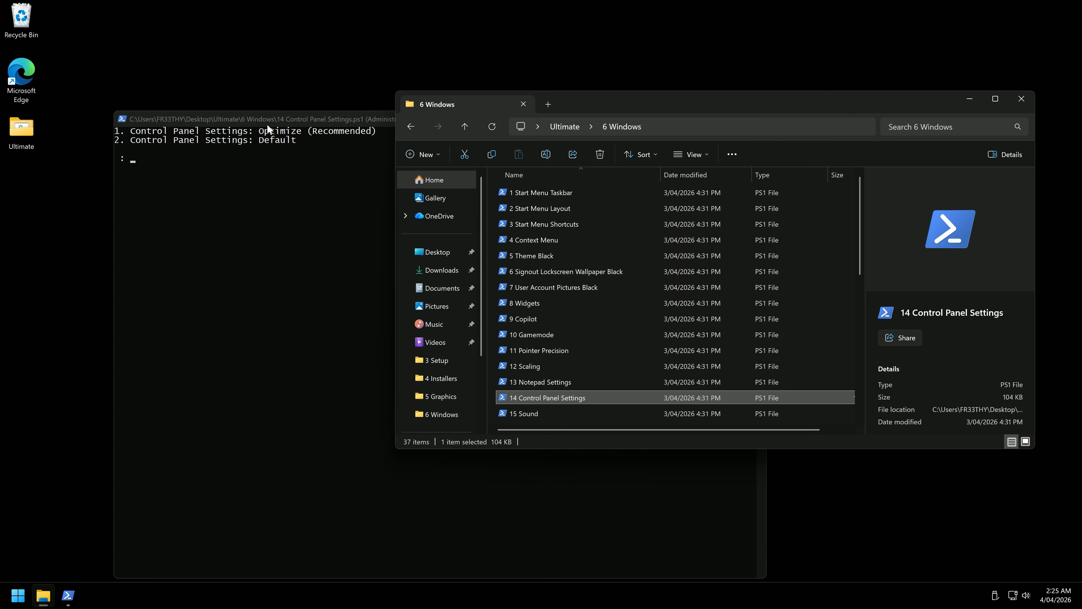
{"action": "left_click", "coordinate": [267, 123]}
{"action": "type", "text": "1"}
{"action": "key", "text": "Return"}
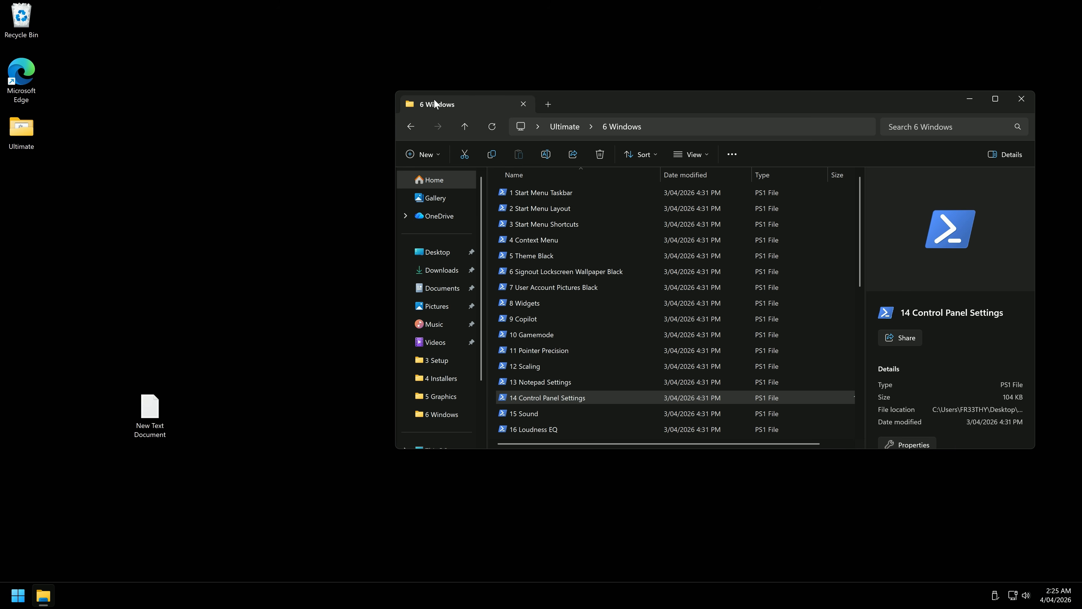
{"action": "scroll", "coordinate": [552, 388], "scroll_direction": "down", "scroll_amount": 3}
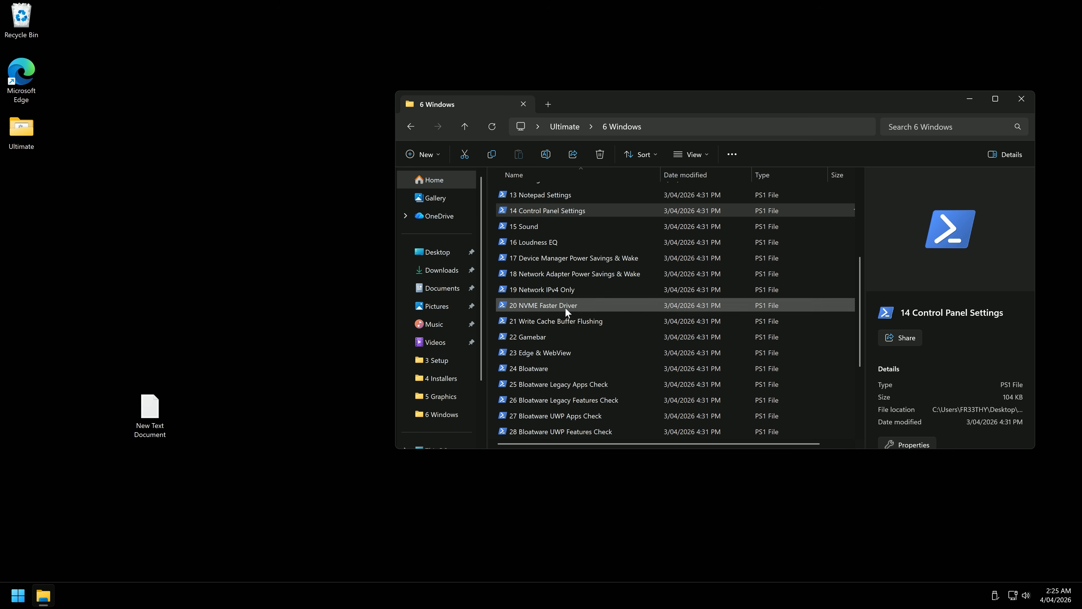
{"action": "left_click", "coordinate": [256, 487]}
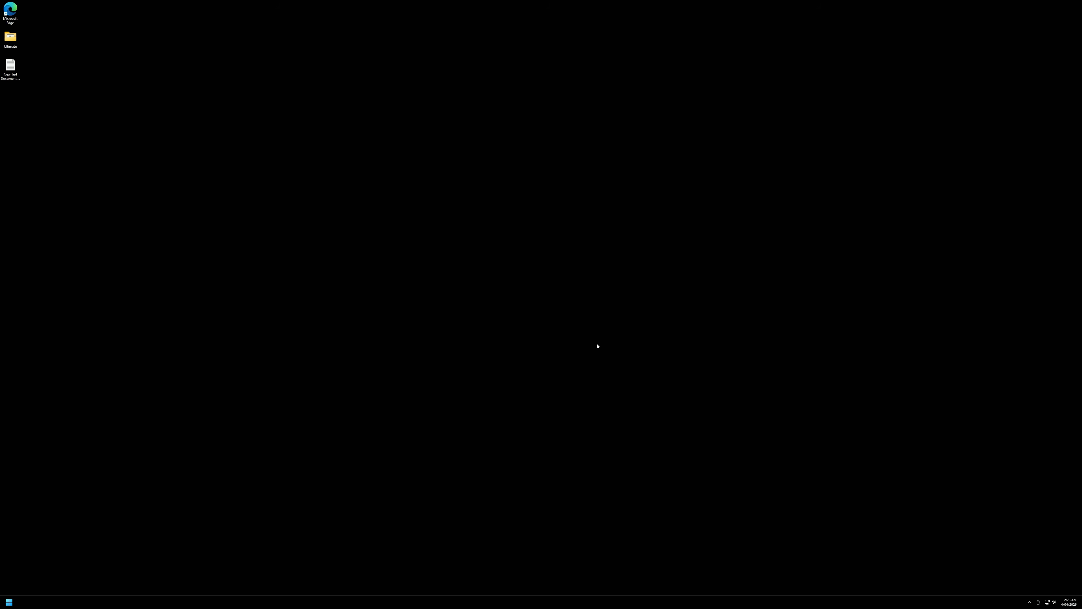
- Turn off the custom scale factor in the Windows display settings and sign out
{"action": "key", "text": "super+i"}
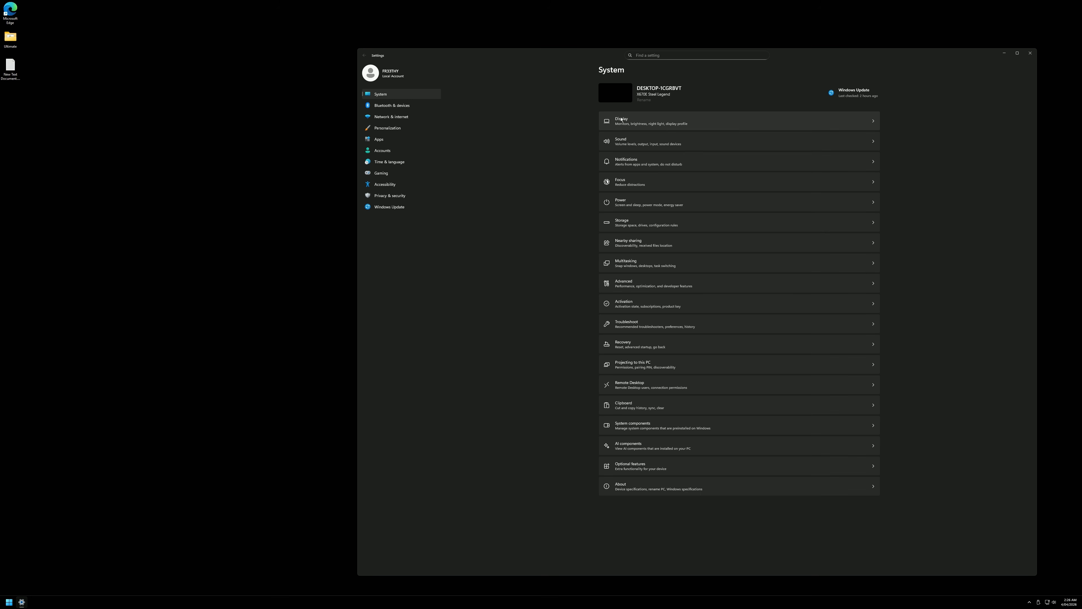
{"action": "left_click", "coordinate": [660, 126]}
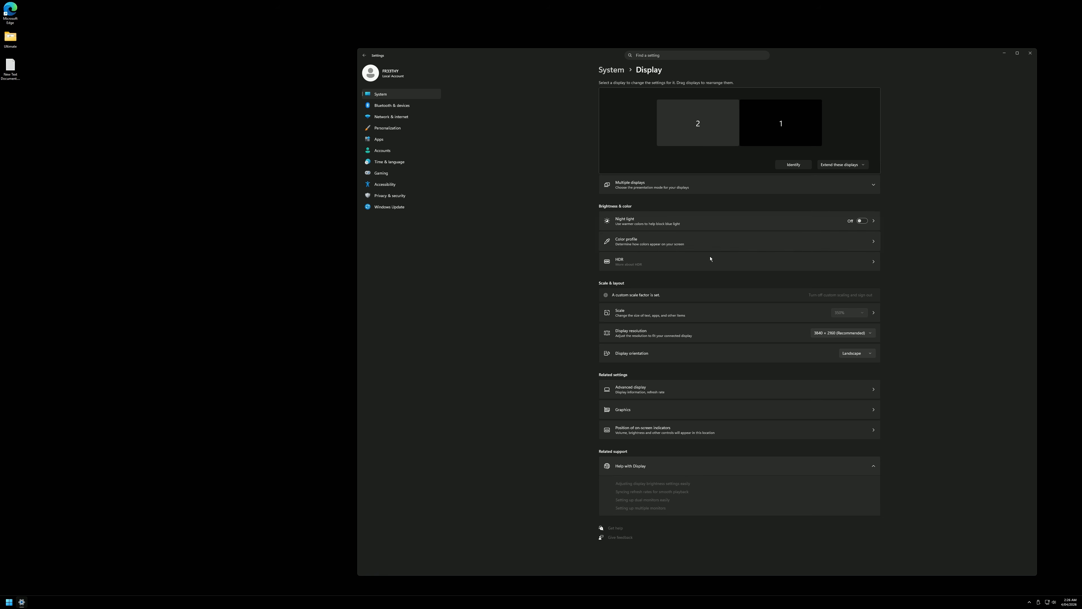
{"action": "left_click", "coordinate": [851, 298]}
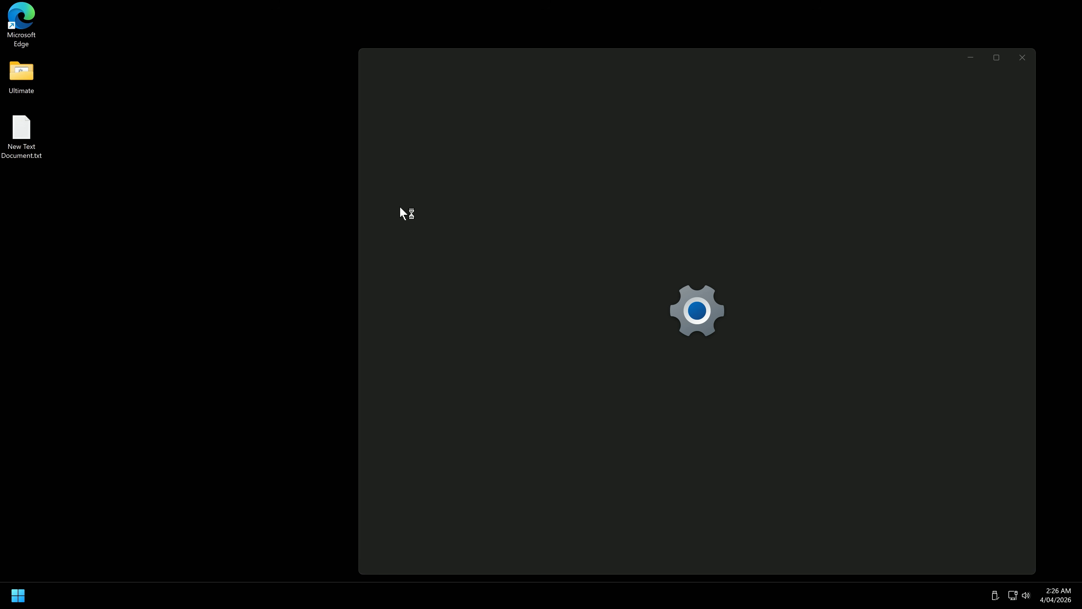
- Set the display scale to 200% in the Windows display settings and close Settings
{"action": "left_click", "coordinate": [709, 205]}
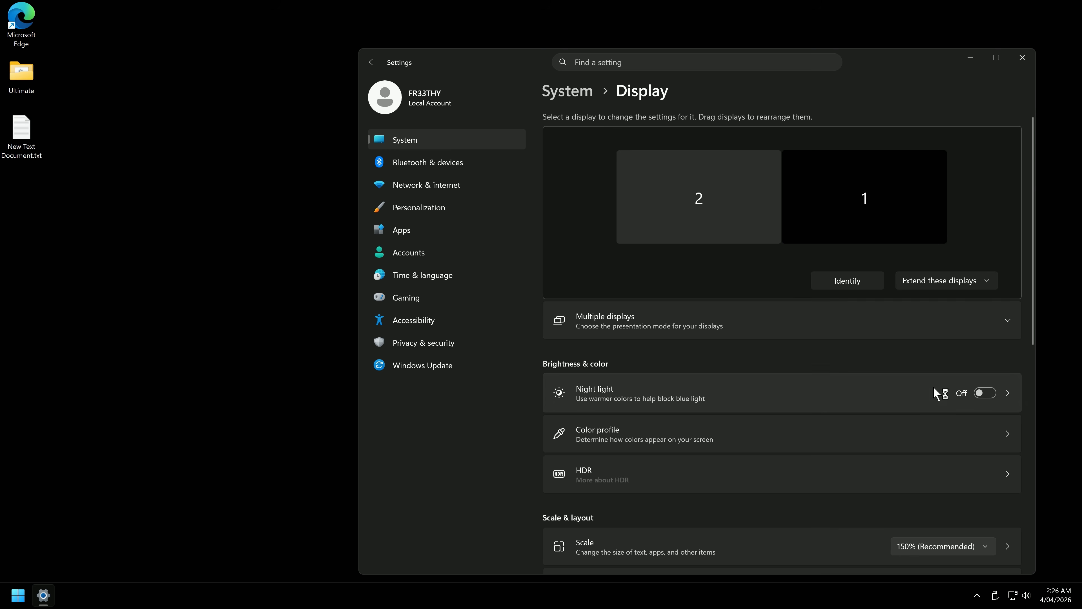
{"action": "scroll", "coordinate": [947, 384], "scroll_direction": "down", "scroll_amount": 5}
{"action": "left_click", "coordinate": [952, 338]}
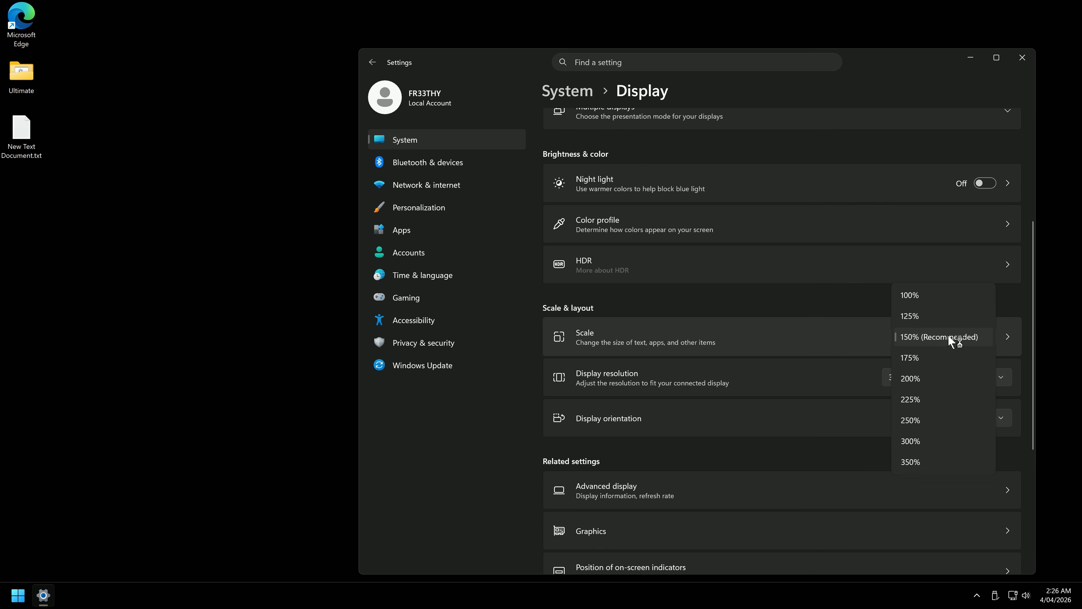
{"action": "left_click", "coordinate": [920, 377]}
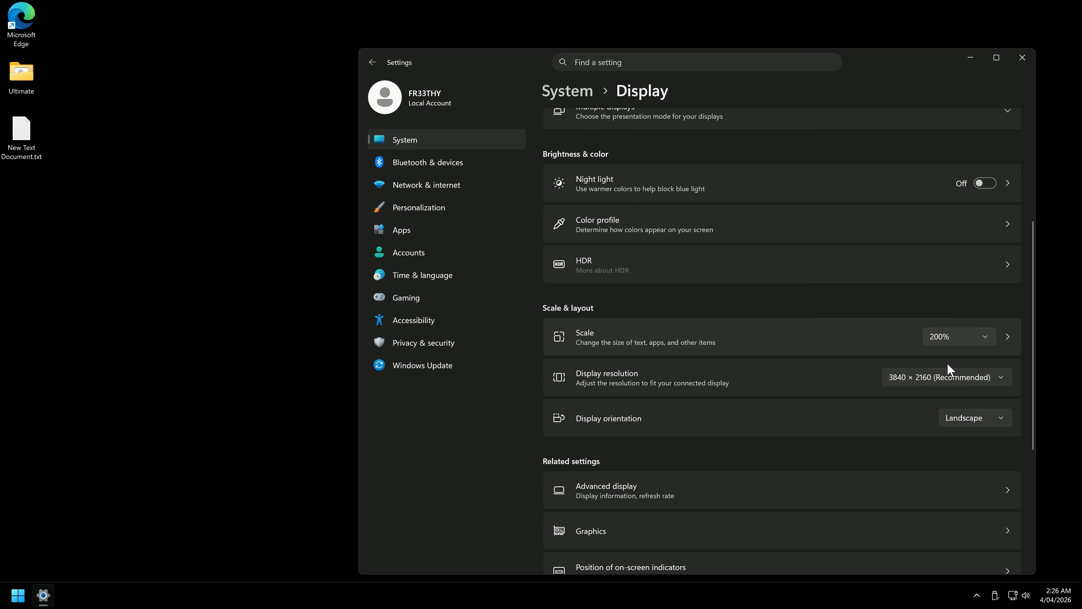
{"action": "left_click", "coordinate": [1022, 57]}
- Open Control Panel with the Run command "control", review the Ease of Access Center options, and close Control Panel
{"action": "key", "text": "super+r"}
{"action": "type", "text": "control"}
{"action": "key", "text": "Return"}
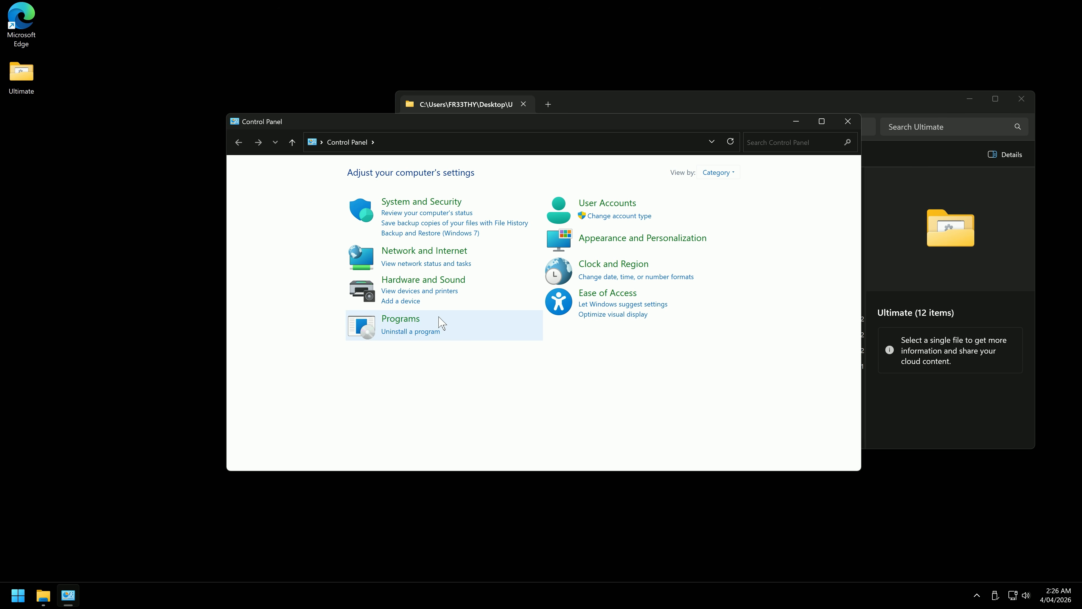
{"action": "left_click", "coordinate": [612, 298]}
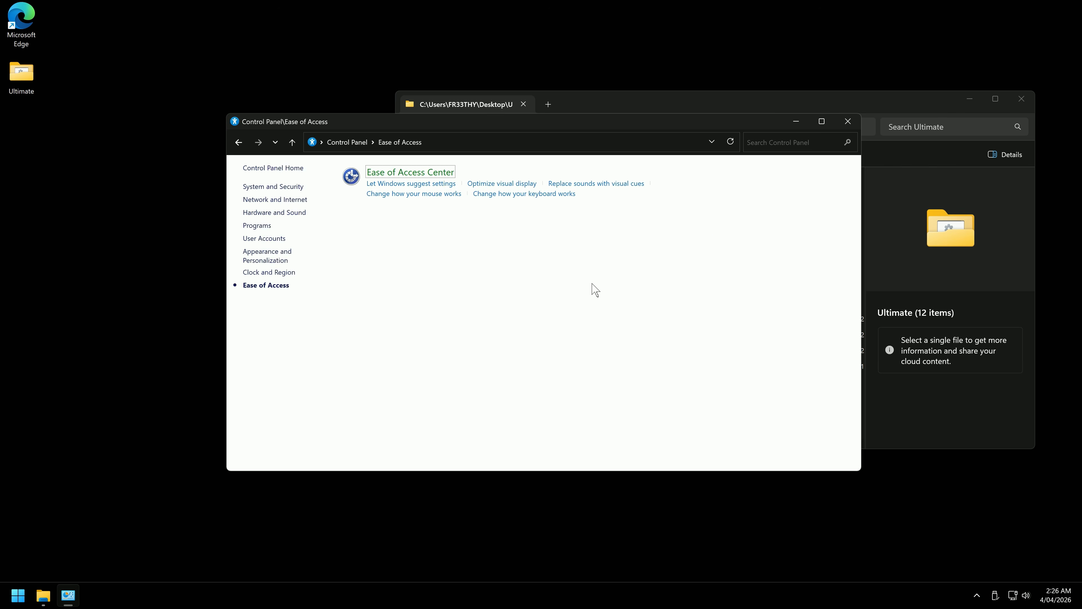
{"action": "left_click", "coordinate": [447, 173]}
{"action": "left_click", "coordinate": [442, 372]}
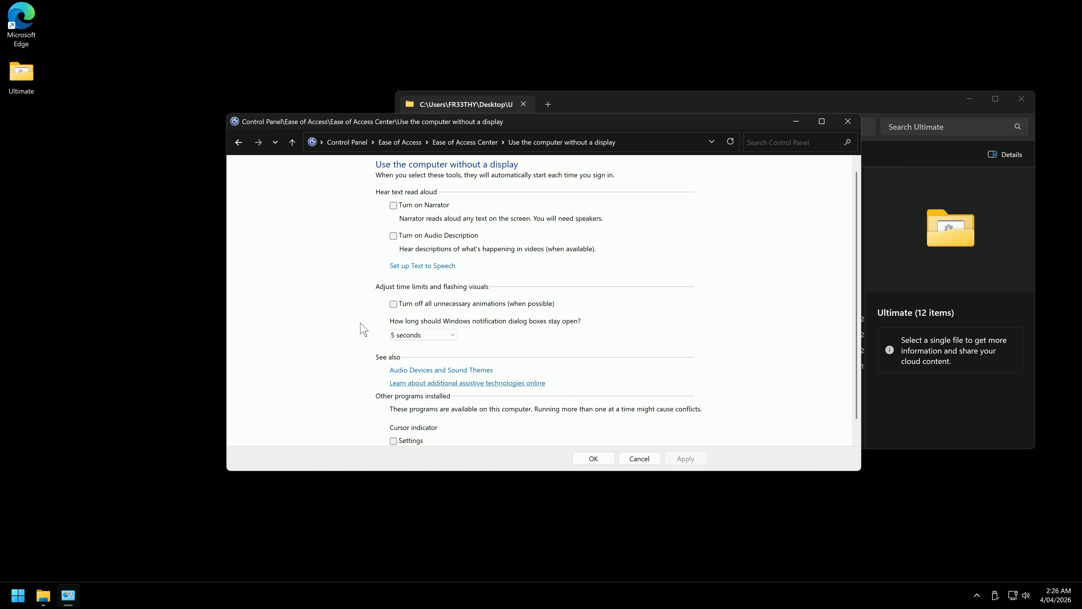
{"action": "left_click", "coordinate": [238, 142]}
{"action": "left_click", "coordinate": [428, 401]}
{"action": "left_click", "coordinate": [239, 142]}
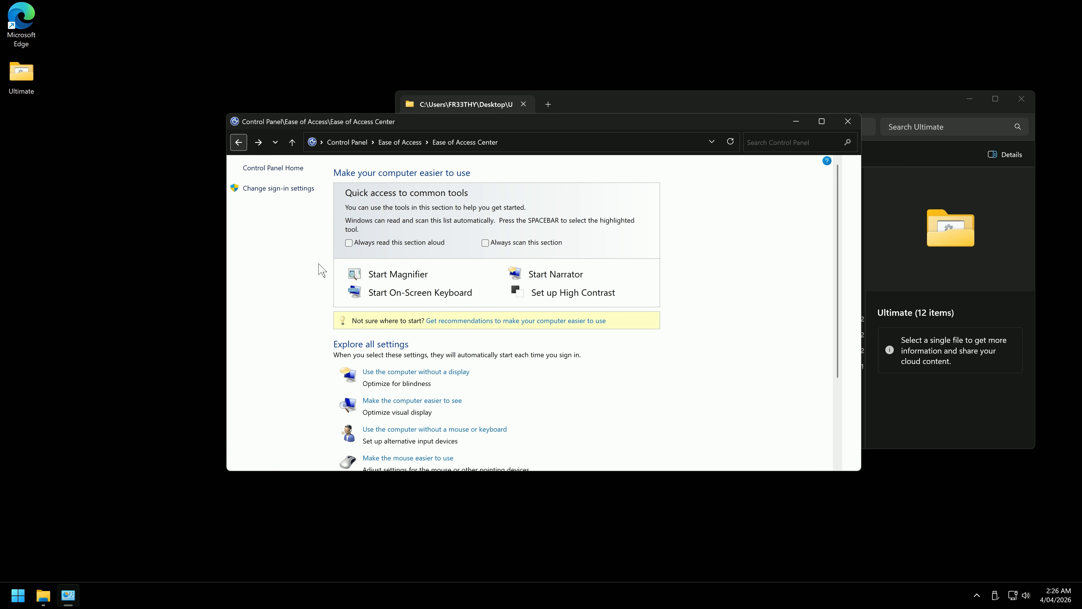
{"action": "left_click", "coordinate": [239, 142]}
{"action": "left_click", "coordinate": [239, 142]}
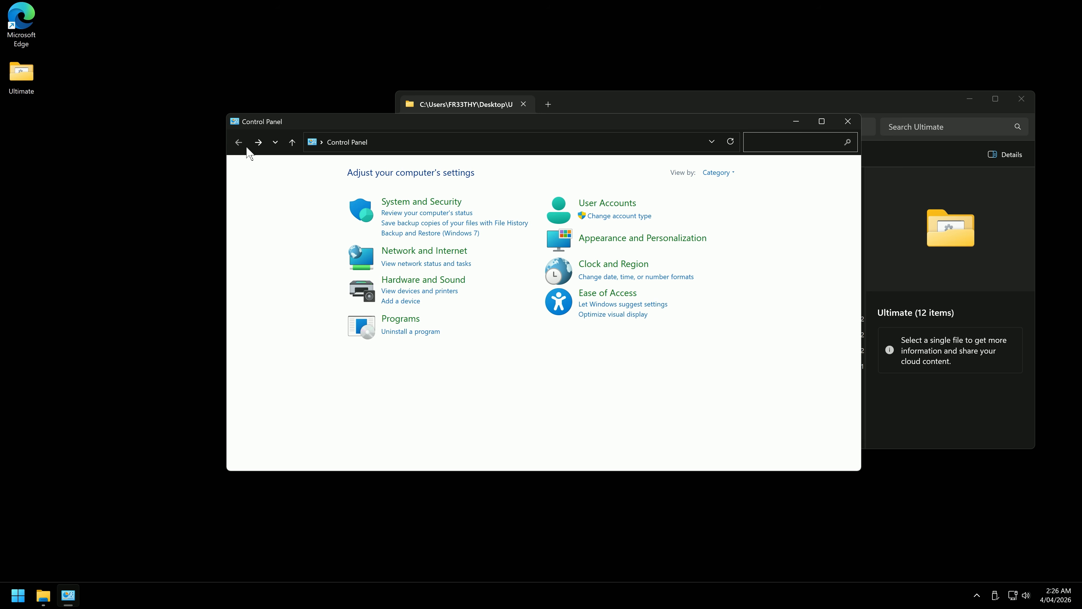
{"action": "left_click", "coordinate": [846, 121]}
- Maximize Windows Settings and review Windows backup and the Privacy & security, Apps, Personalization, Network & internet, and Bluetooth & devices pages
{"action": "key", "text": "super+i"}
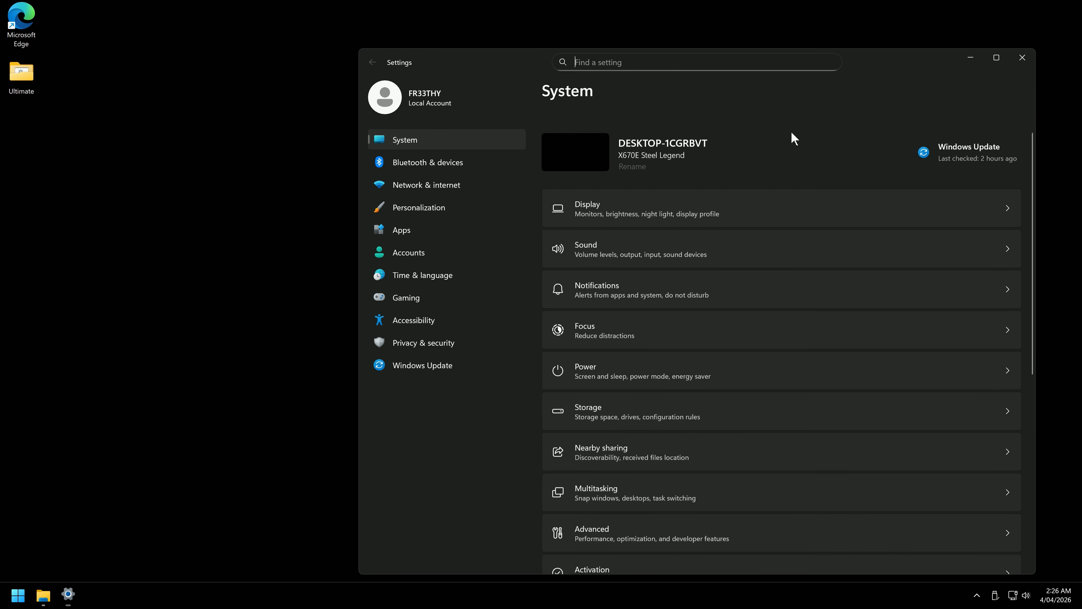
{"action": "left_click", "coordinate": [994, 59]}
{"action": "left_click", "coordinate": [152, 207]}
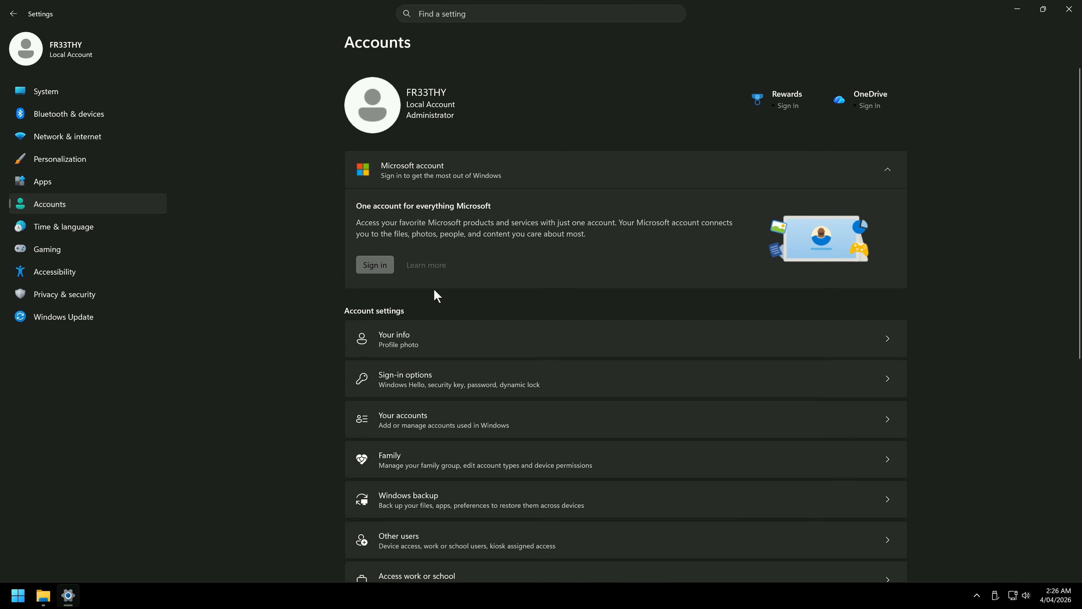
{"action": "scroll", "coordinate": [500, 341], "scroll_direction": "down", "scroll_amount": 3}
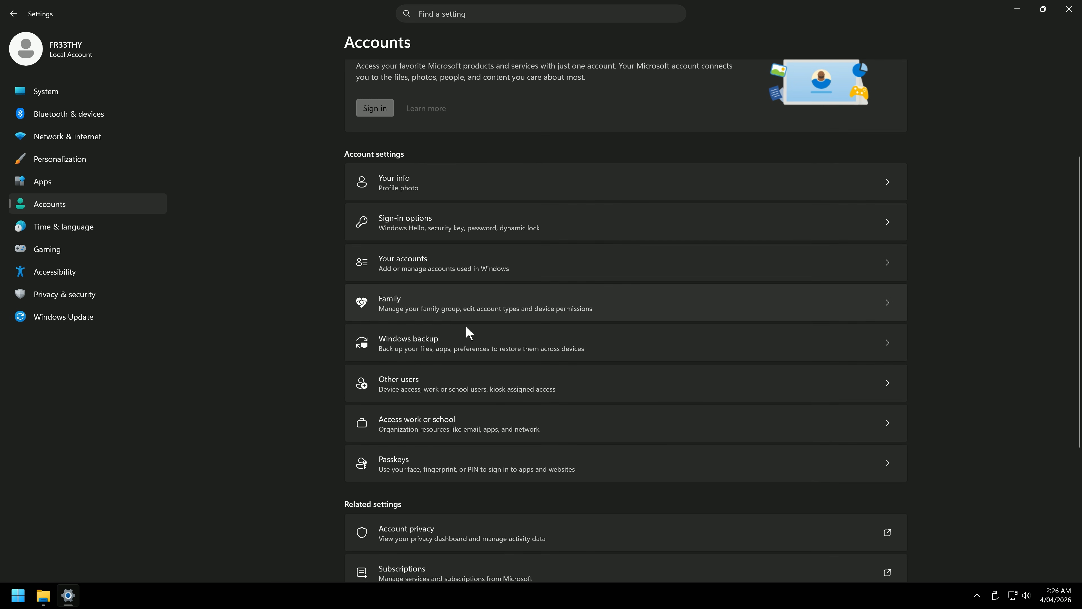
{"action": "left_click", "coordinate": [478, 343]}
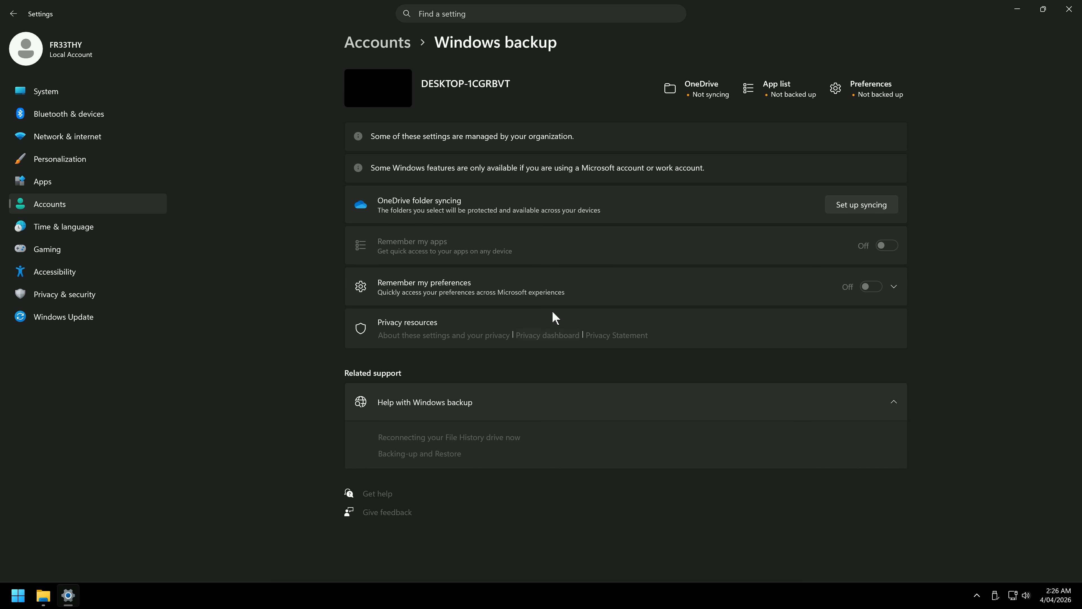
{"action": "left_click", "coordinate": [907, 286]}
{"action": "left_click", "coordinate": [64, 295]}
{"action": "left_click", "coordinate": [435, 471]}
{"action": "left_click", "coordinate": [50, 185]}
{"action": "left_click", "coordinate": [62, 155]}
{"action": "left_click", "coordinate": [85, 135]}
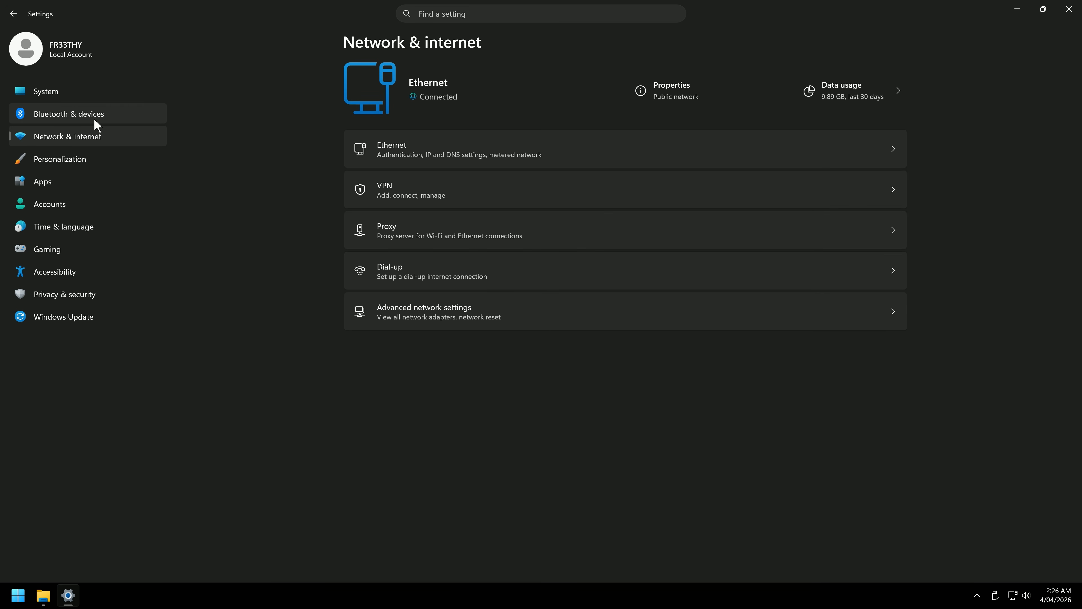
{"action": "left_click", "coordinate": [94, 121]}
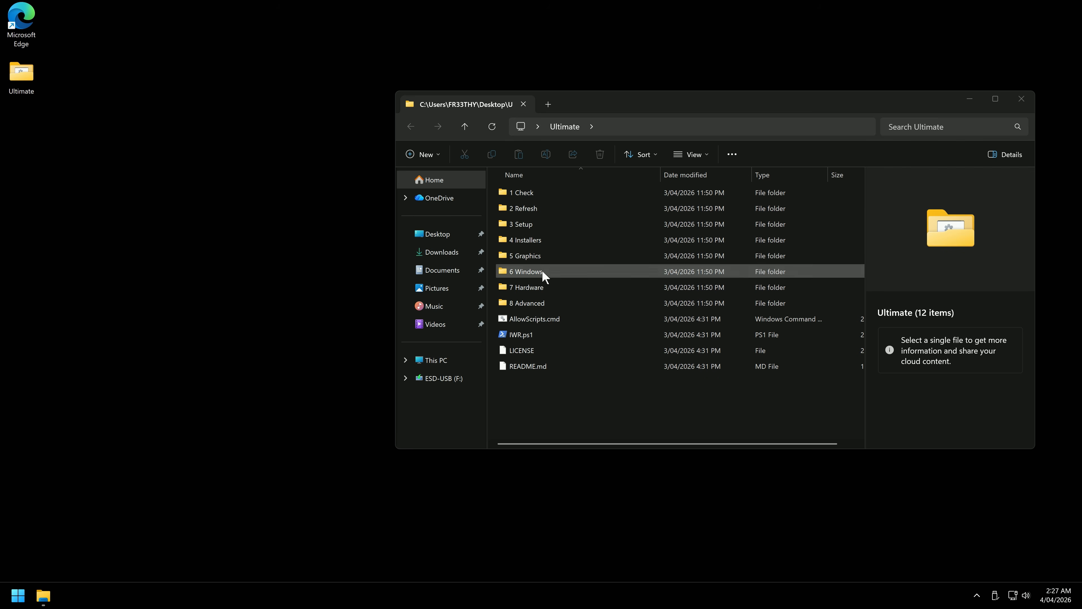
- Open the 6 Windows folder and run the 15 Sound.ps1 script to open the Sound dialog
{"action": "double_click", "coordinate": [543, 273]}
{"action": "scroll", "coordinate": [562, 337], "scroll_direction": "down", "scroll_amount": 3}
{"action": "scroll", "coordinate": [571, 335], "scroll_direction": "down", "scroll_amount": 3}
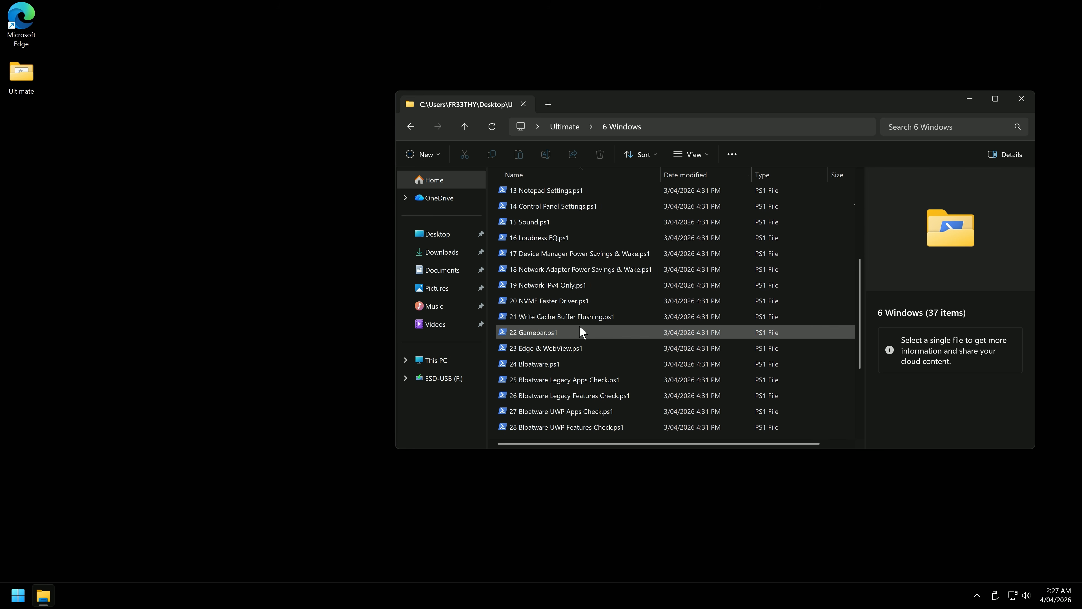
{"action": "scroll", "coordinate": [584, 329], "scroll_direction": "up", "scroll_amount": 1}
{"action": "scroll", "coordinate": [584, 321], "scroll_direction": "up", "scroll_amount": 1}
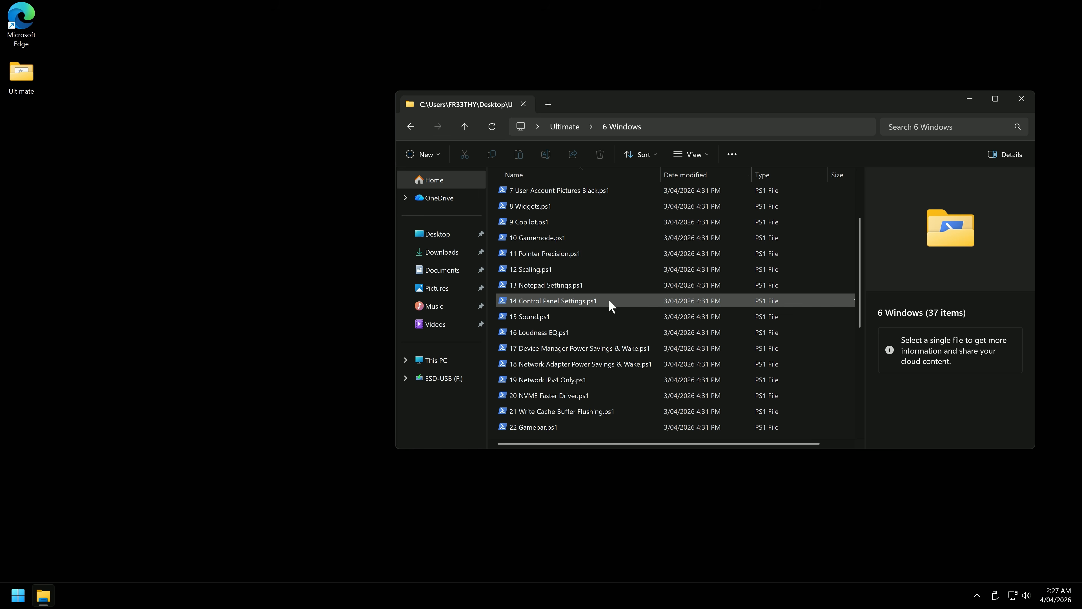
{"action": "left_click", "coordinate": [542, 317]}
{"action": "left_click", "coordinate": [564, 303]}
{"action": "double_click", "coordinate": [543, 315]}
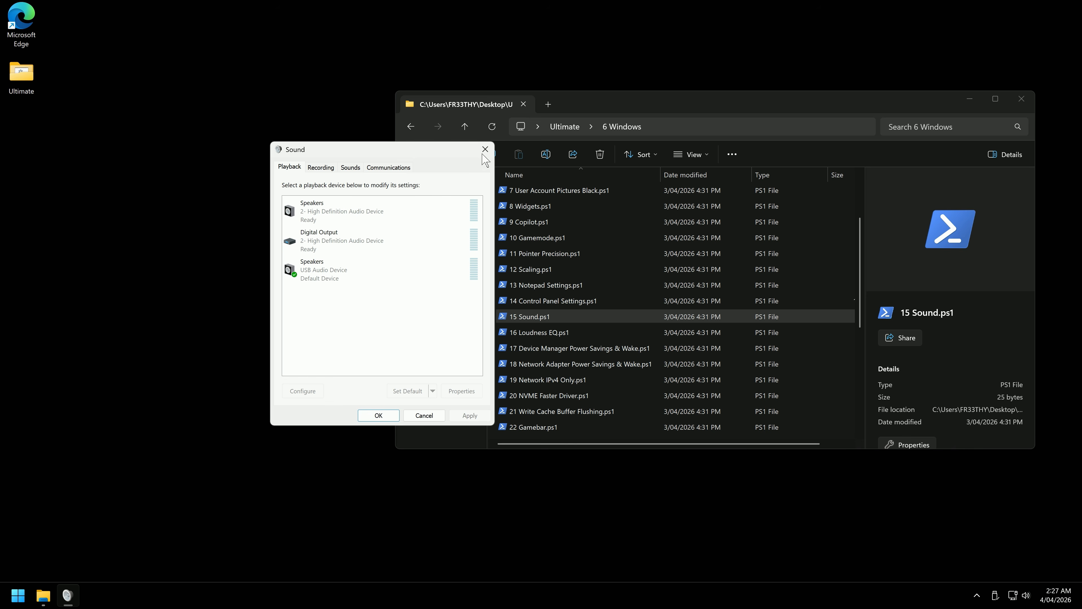
- Review the Sounds, Recording and Communications settings in the Sound dialog
{"action": "left_click", "coordinate": [403, 167]}
{"action": "left_click", "coordinate": [350, 168]}
{"action": "left_click", "coordinate": [323, 167]}
{"action": "left_click", "coordinate": [386, 168]}
{"action": "left_click", "coordinate": [347, 168]}
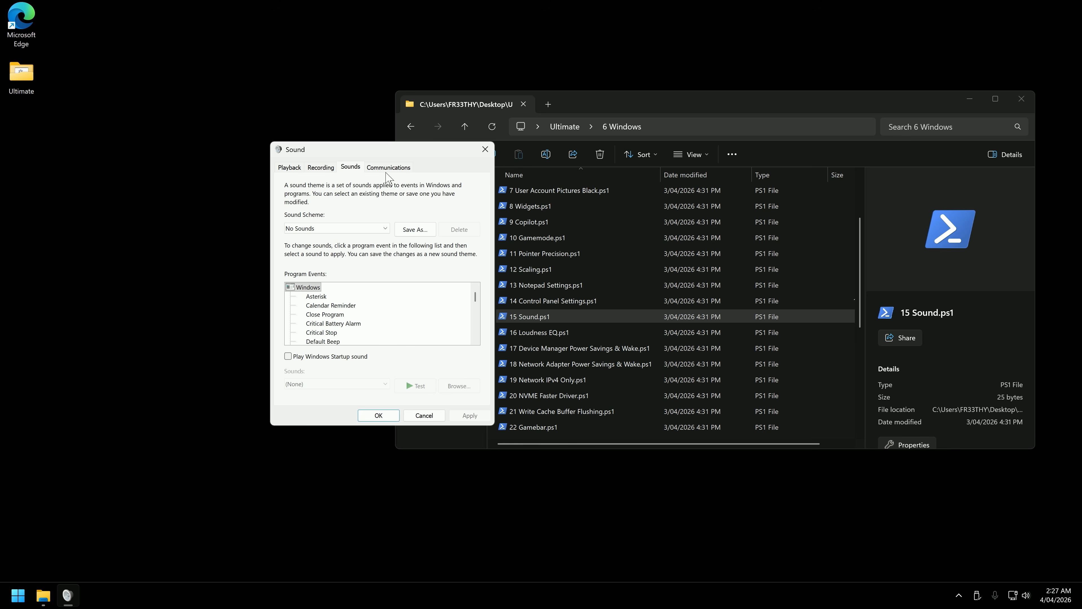
{"action": "left_click", "coordinate": [385, 170]}
{"action": "left_click", "coordinate": [550, 300]}
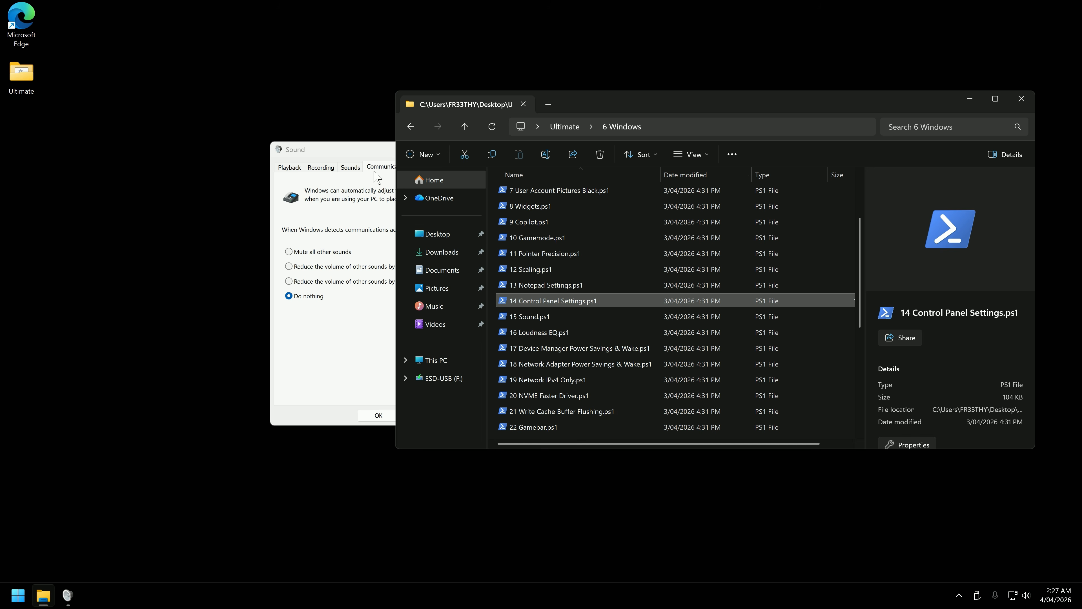
{"action": "left_click", "coordinate": [350, 167]}
- Open the properties of the USB Microphone recording device, look through its settings, and close them
{"action": "left_click", "coordinate": [321, 167]}
{"action": "double_click", "coordinate": [340, 234]}
{"action": "left_click", "coordinate": [415, 209]}
{"action": "left_click", "coordinate": [380, 209]}
{"action": "key", "text": "Escape"}
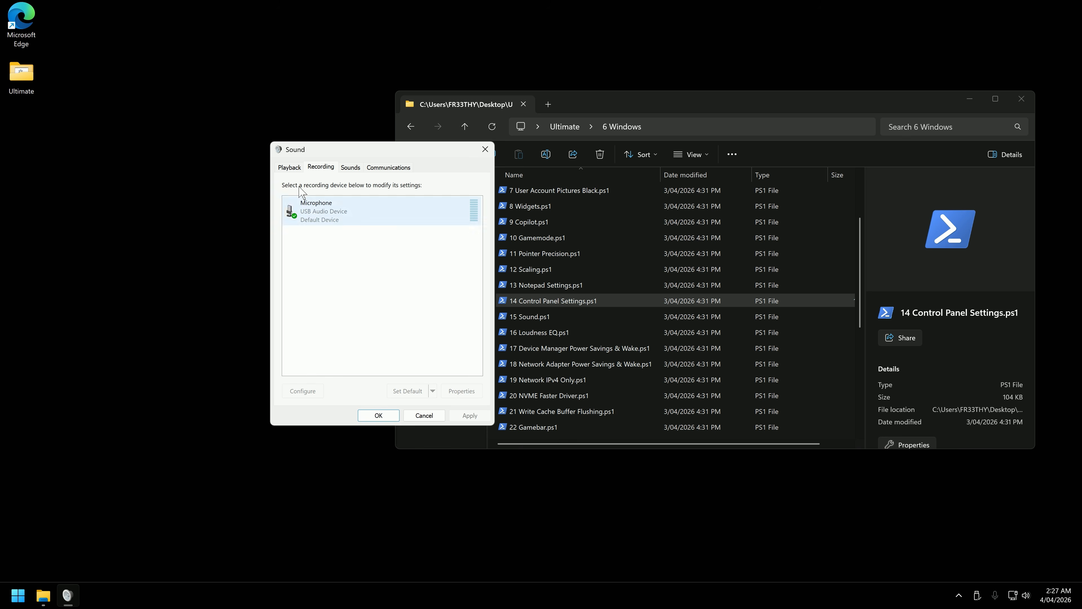
- Disable the Speakers playback devices, keeping only Digital Output in the playback list
{"action": "left_click", "coordinate": [290, 167]}
{"action": "right_click", "coordinate": [334, 211]}
{"action": "left_click", "coordinate": [379, 239]}
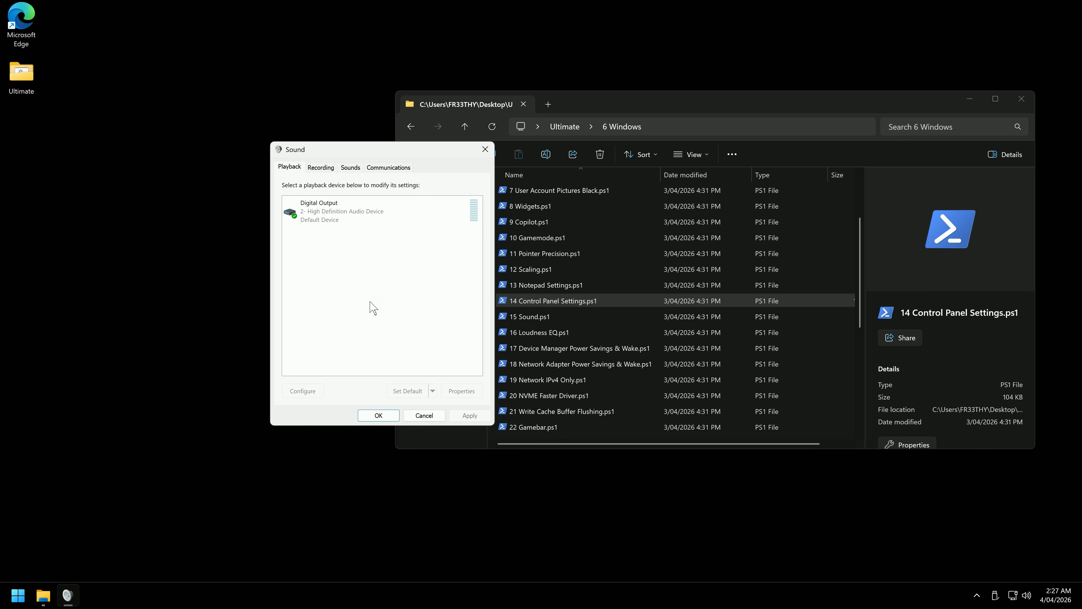
- Open the Digital Output properties, review the Spatial sound, Advanced and Enhancements settings, and move the window aside
{"action": "double_click", "coordinate": [328, 215]}
{"action": "left_click", "coordinate": [473, 221]}
{"action": "left_click", "coordinate": [397, 221]}
{"action": "left_click", "coordinate": [343, 218]}
{"action": "left_click", "coordinate": [345, 209]}
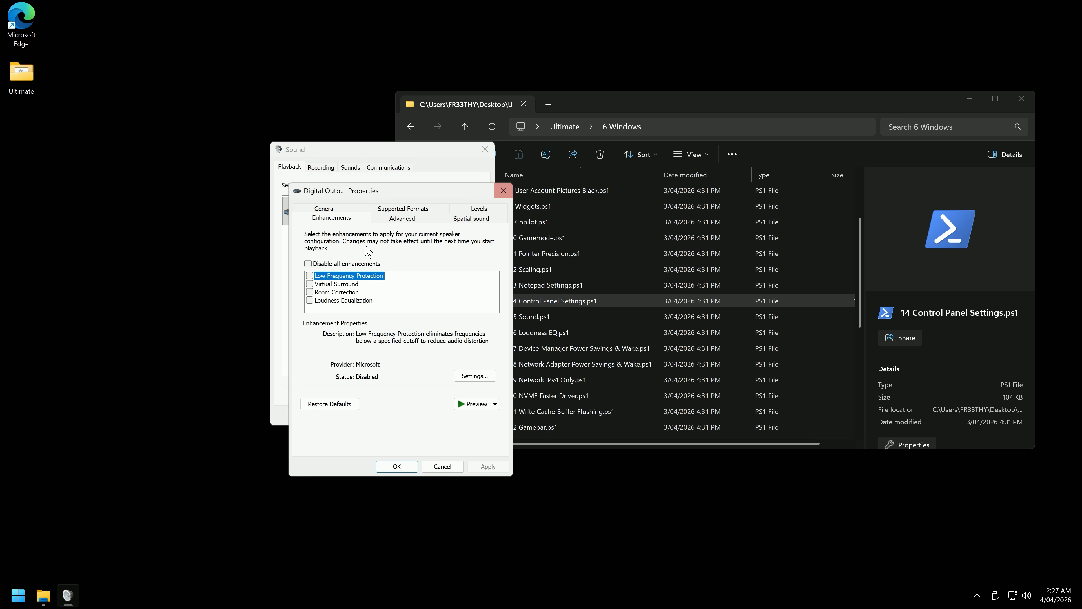
{"action": "left_click_drag", "start_coordinate": [435, 191], "coordinate": [339, 140]}
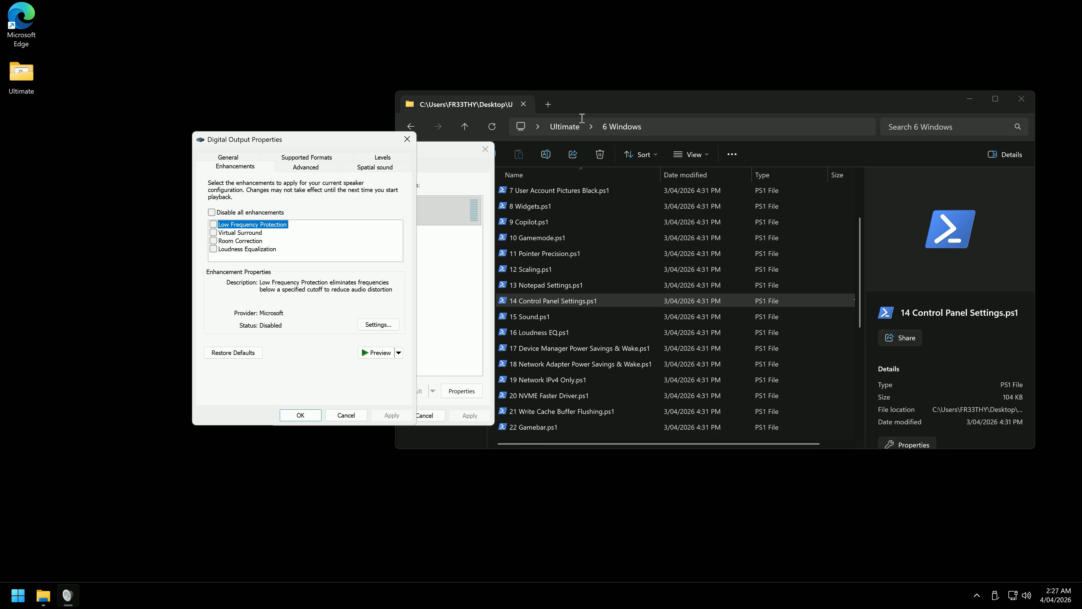
- Select the 16 Loudness EQ.ps1 script, check Digital Output's Advanced and Enhancements settings, and close the properties
{"action": "left_click", "coordinate": [592, 297]}
{"action": "left_click", "coordinate": [536, 332]}
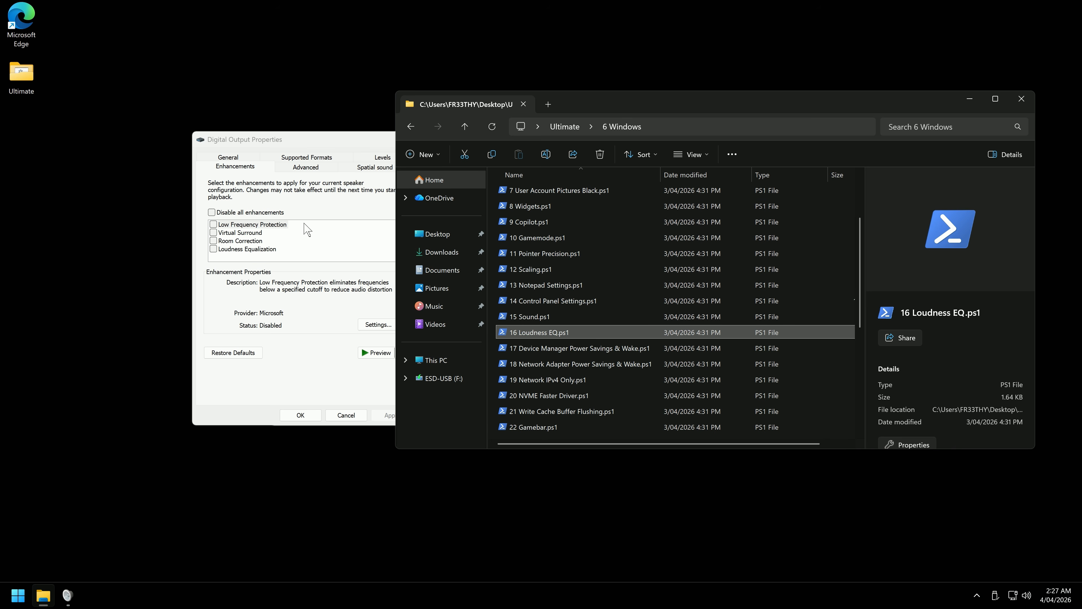
{"action": "left_click", "coordinate": [274, 199]}
{"action": "left_click", "coordinate": [306, 166]}
{"action": "left_click", "coordinate": [235, 166]}
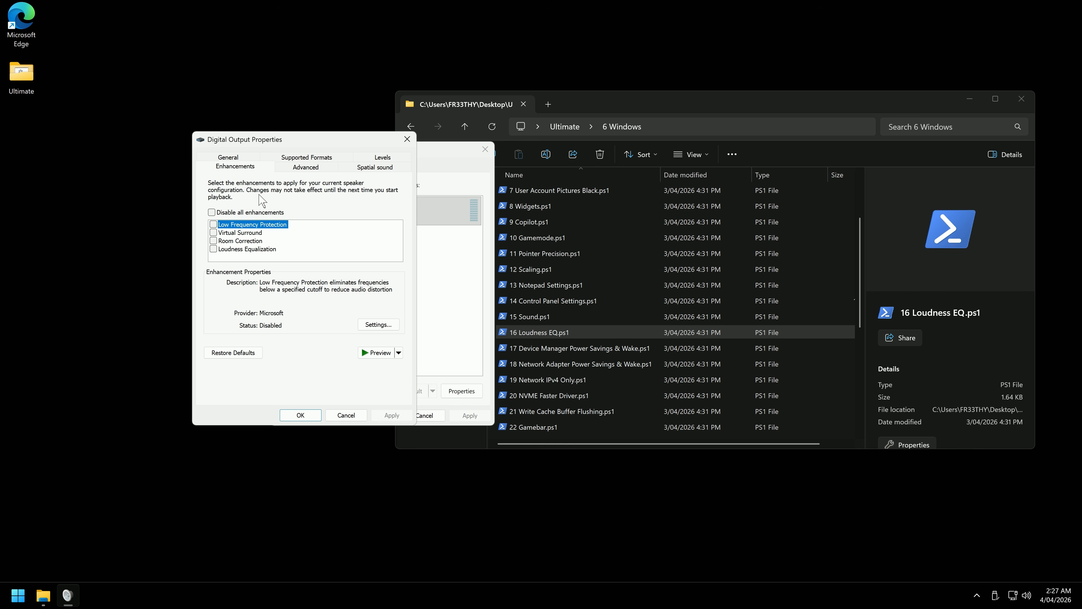
{"action": "left_click", "coordinate": [407, 139]}
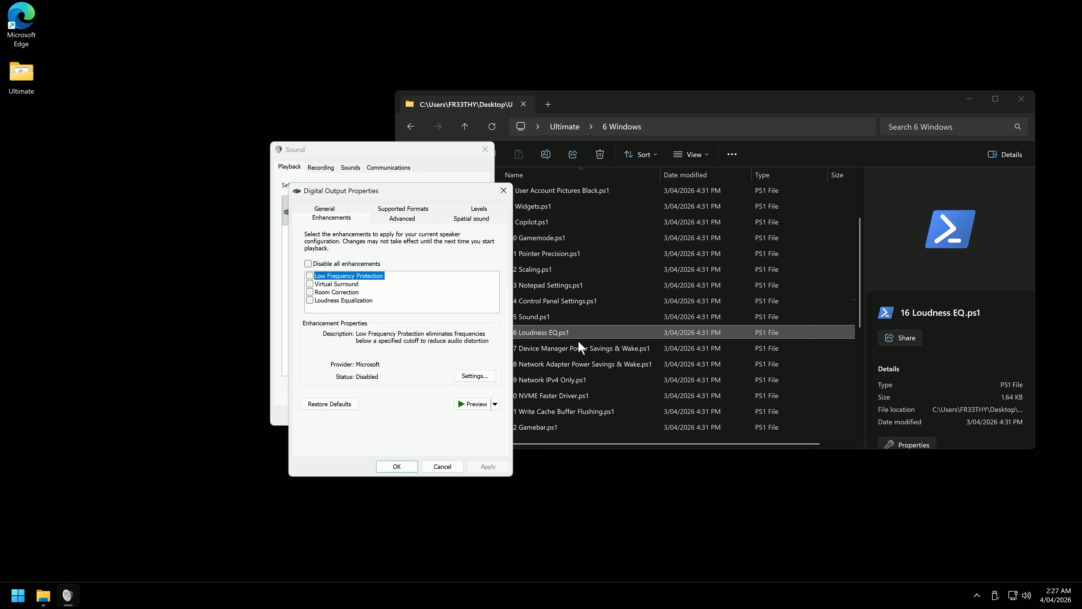
- Select 16 Loudness EQ.ps1 and move the Digital Output Properties window clear of the Sound dialog
{"action": "left_click", "coordinate": [540, 330]}
{"action": "left_click_drag", "start_coordinate": [358, 190], "coordinate": [168, 273]}
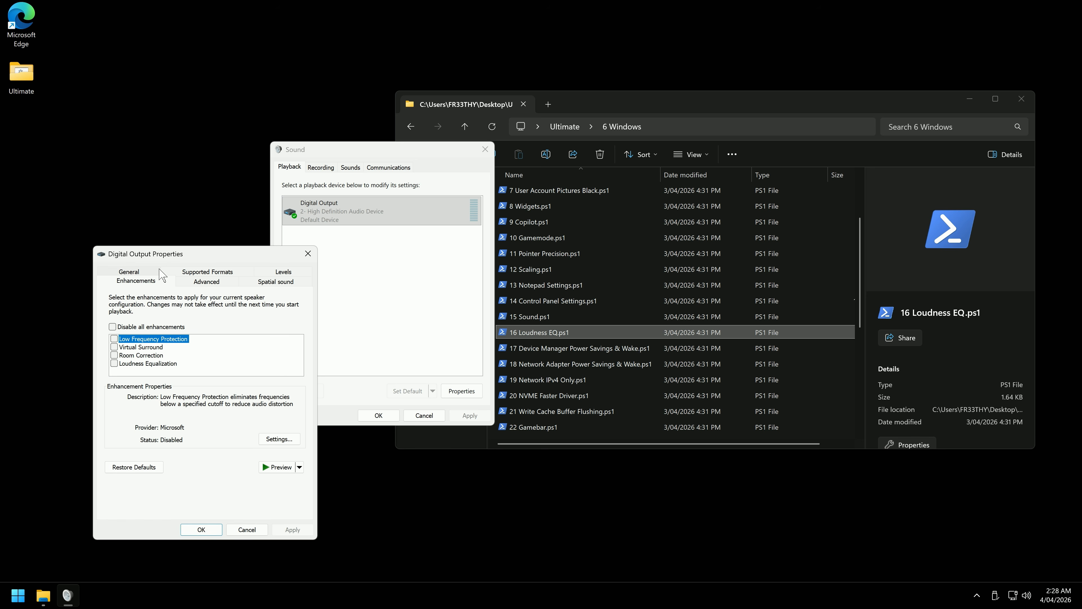
{"action": "left_click", "coordinate": [156, 200]}
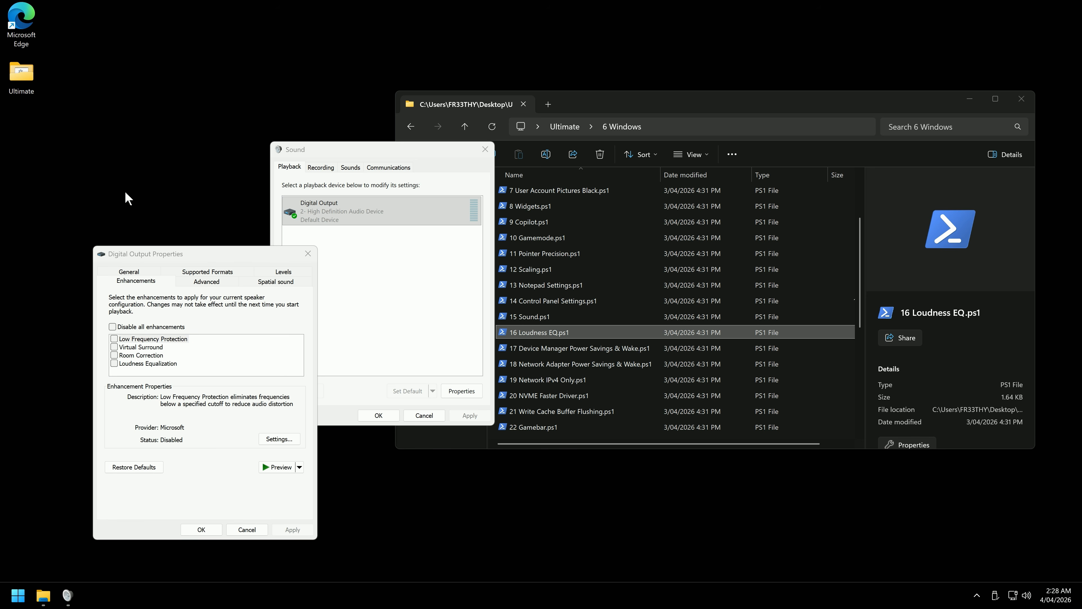
- Run the command "control" and close the system windows that open, including Device Manager
{"action": "key", "text": "super+r"}
{"action": "type", "text": "control"}
{"action": "key", "text": "Return"}
{"action": "key", "text": "alt+F4"}
{"action": "left_click", "coordinate": [470, 32]}
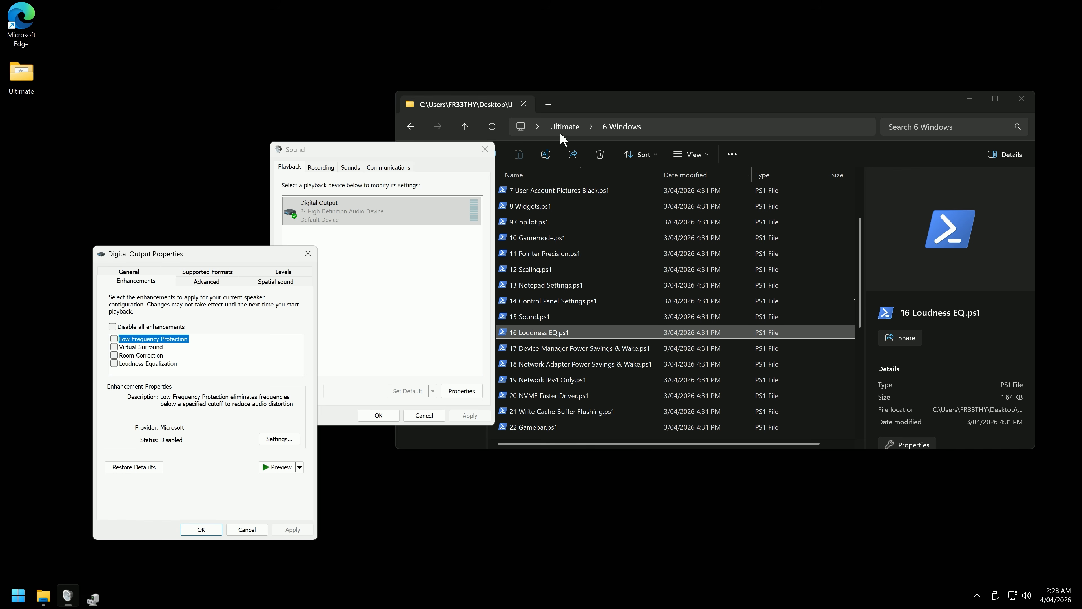
- Close and reopen the Digital Output properties to check Enhancements, and close both the properties and the Sound dialog
{"action": "left_click", "coordinate": [308, 253]}
{"action": "left_click", "coordinate": [353, 275]}
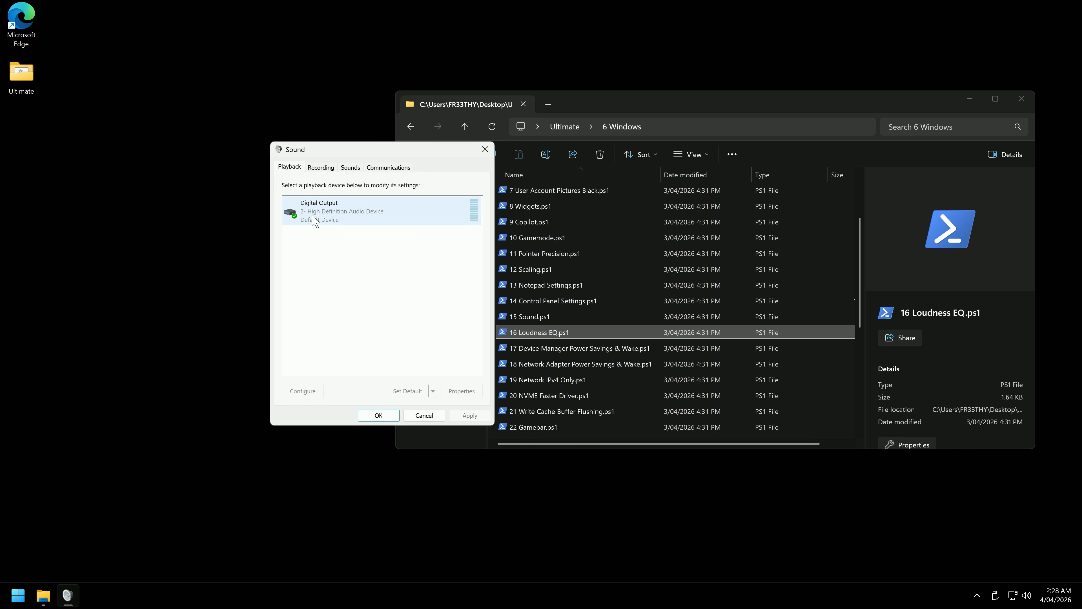
{"action": "double_click", "coordinate": [344, 216]}
{"action": "left_click", "coordinate": [352, 218]}
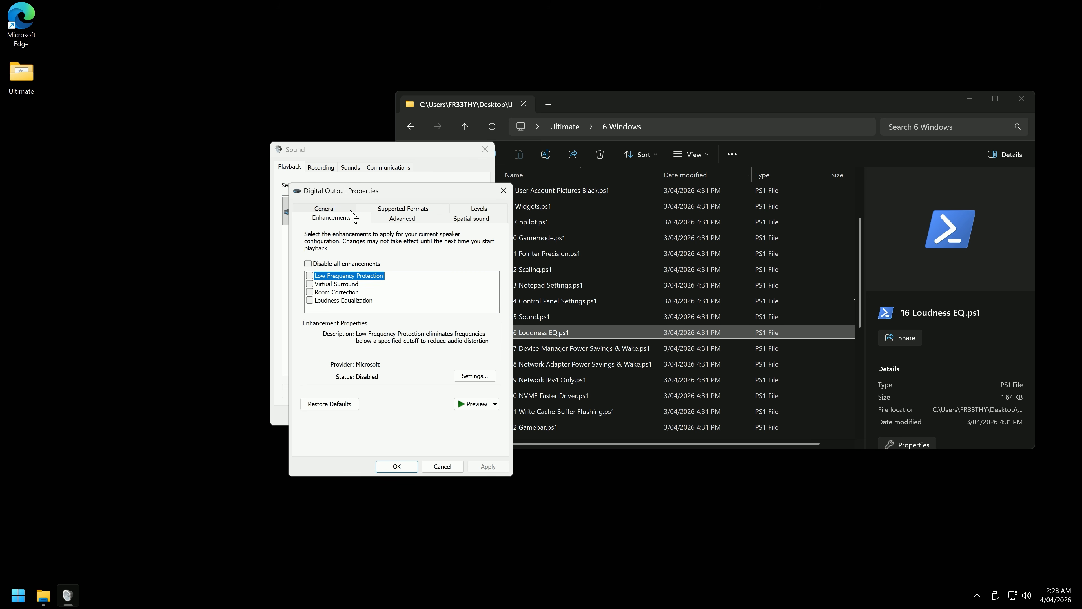
{"action": "left_click", "coordinate": [503, 190]}
{"action": "left_click", "coordinate": [485, 149]}
- Run the 16 Loudness EQ.ps1 script, read its troubleshooting notes, and close the console without continuing
{"action": "double_click", "coordinate": [533, 333]}
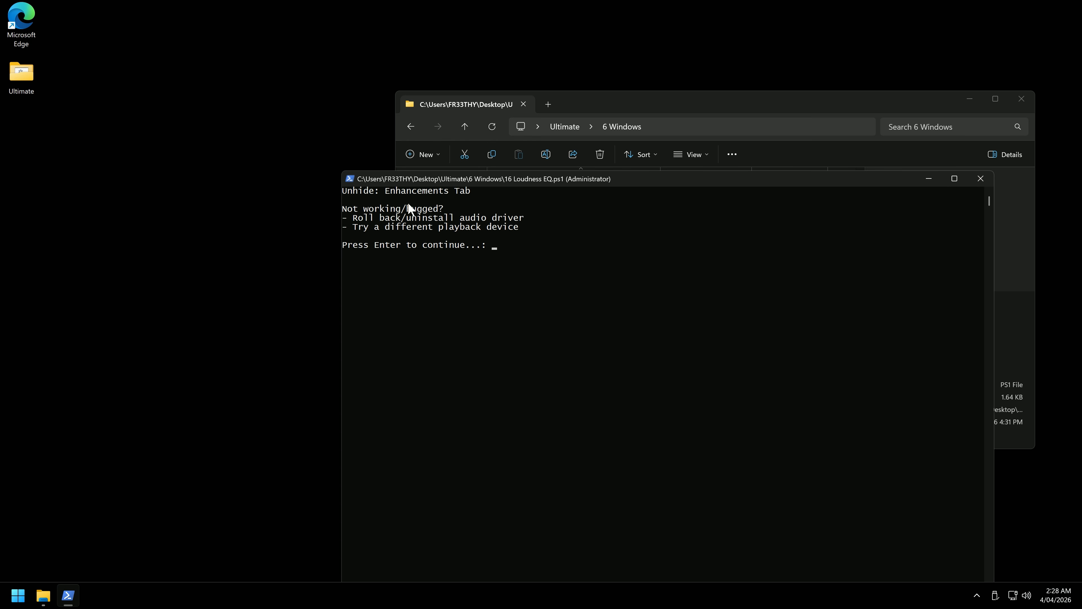
{"action": "left_click", "coordinate": [464, 192]}
{"action": "left_click", "coordinate": [518, 230]}
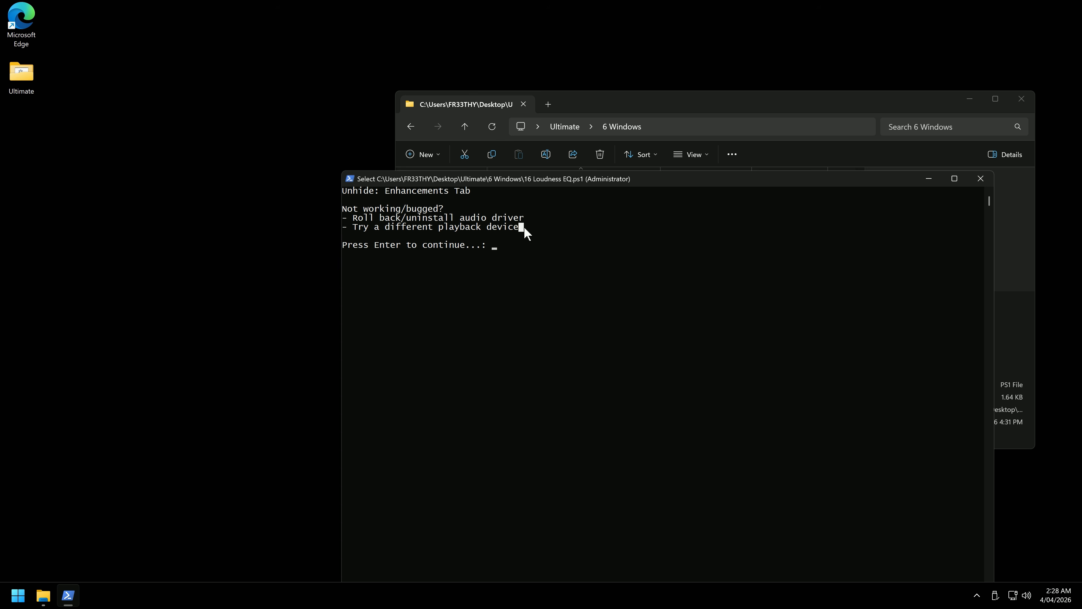
{"action": "left_click_drag", "start_coordinate": [521, 228], "coordinate": [342, 218]}
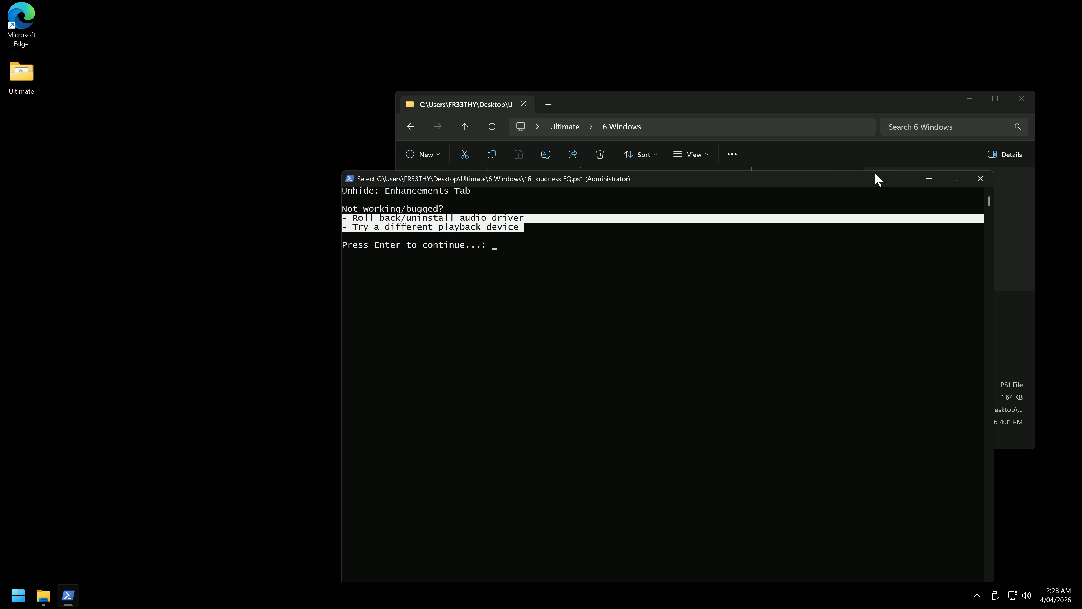
{"action": "left_click", "coordinate": [980, 179]}
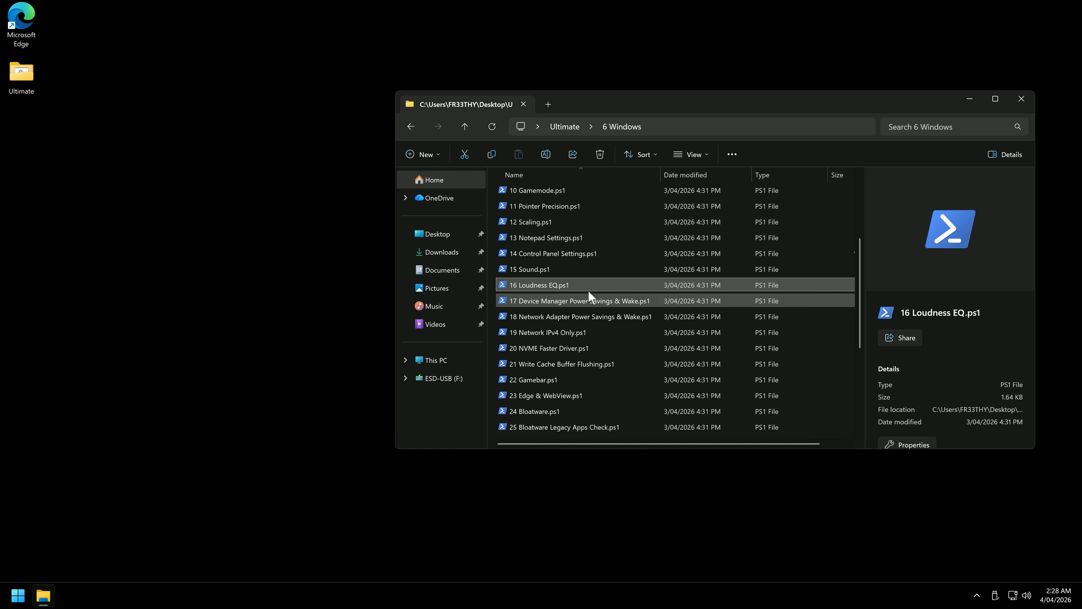
- Select the 17 Device Manager Power Savings & Wake.ps1 script, open Device Manager, and list devices by connection
{"action": "left_click", "coordinate": [592, 298]}
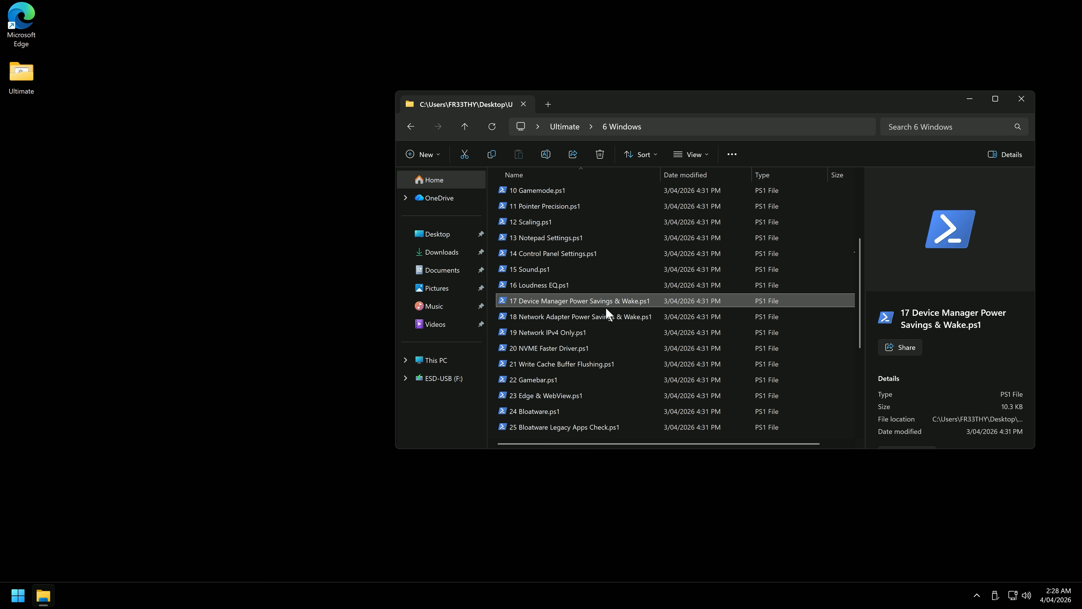
{"action": "key", "text": "super+x"}
{"action": "left_click", "coordinate": [75, 346]}
{"action": "left_click", "coordinate": [104, 48]}
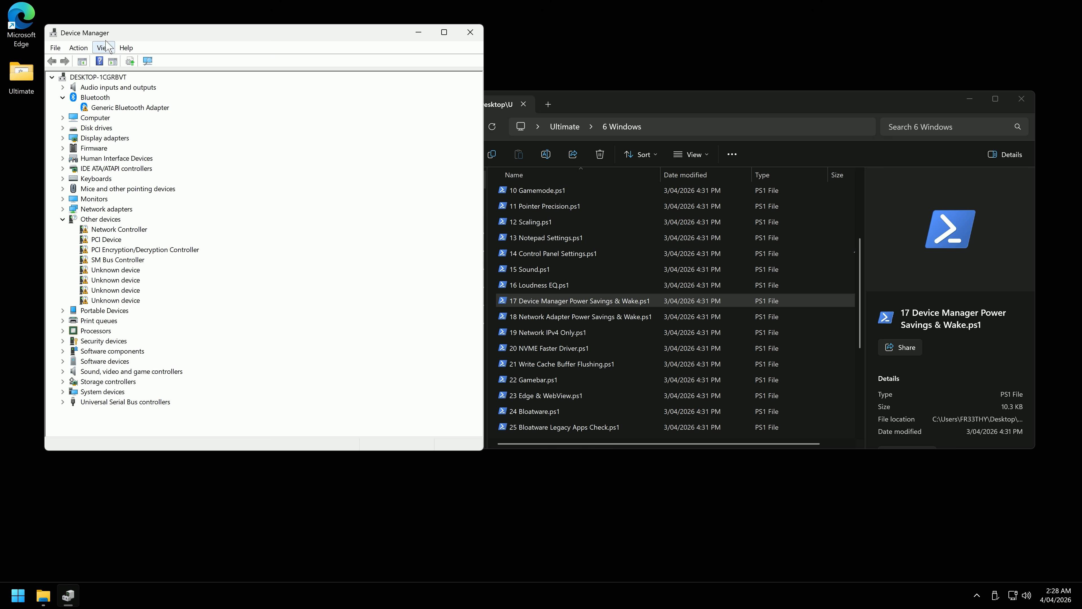
{"action": "left_click", "coordinate": [130, 75]}
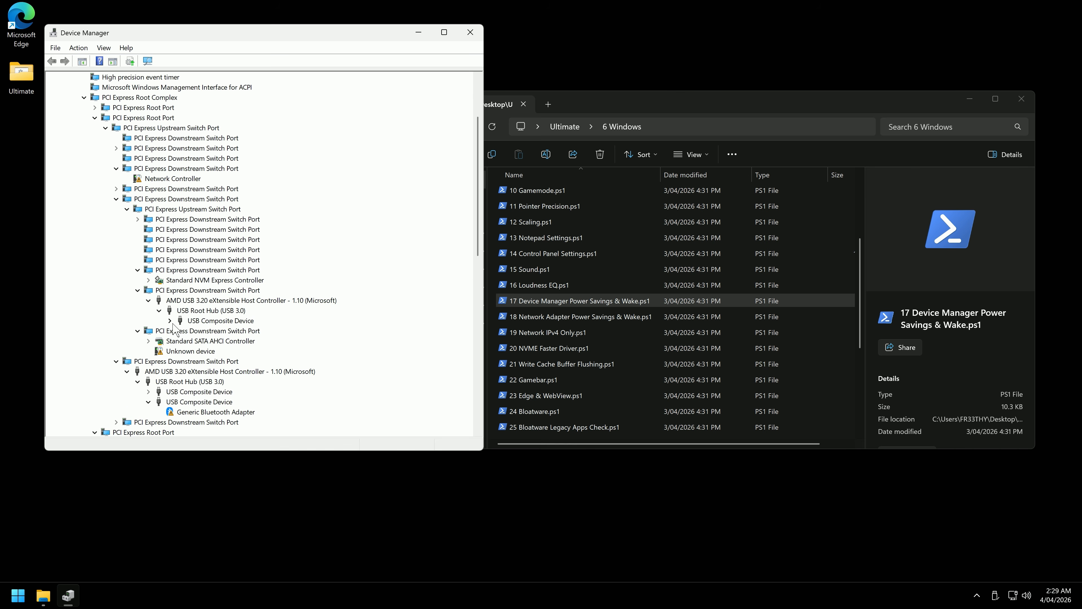
- Expand the USB Composite Device branches and view the Power Management options of the HID-compliant vendor-defined device
{"action": "left_click", "coordinate": [148, 362]}
{"action": "left_click", "coordinate": [159, 412]}
{"action": "left_click", "coordinate": [159, 400]}
{"action": "left_click", "coordinate": [159, 380]}
{"action": "left_click", "coordinate": [159, 371]}
{"action": "left_click", "coordinate": [159, 361]}
{"action": "scroll", "coordinate": [179, 357], "scroll_direction": "down", "scroll_amount": 4}
{"action": "double_click", "coordinate": [208, 349]}
{"action": "left_click", "coordinate": [301, 136]}
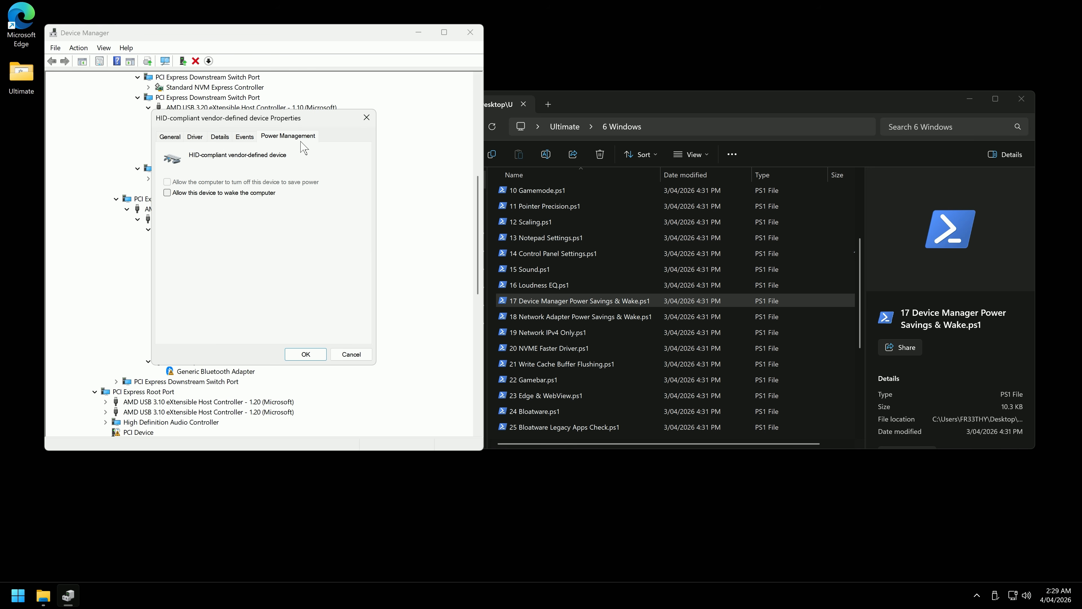
{"action": "left_click", "coordinate": [367, 117]}
- Check the Power Management options of the USB Input Device entries and the HID-compliant mouse
{"action": "double_click", "coordinate": [211, 344]}
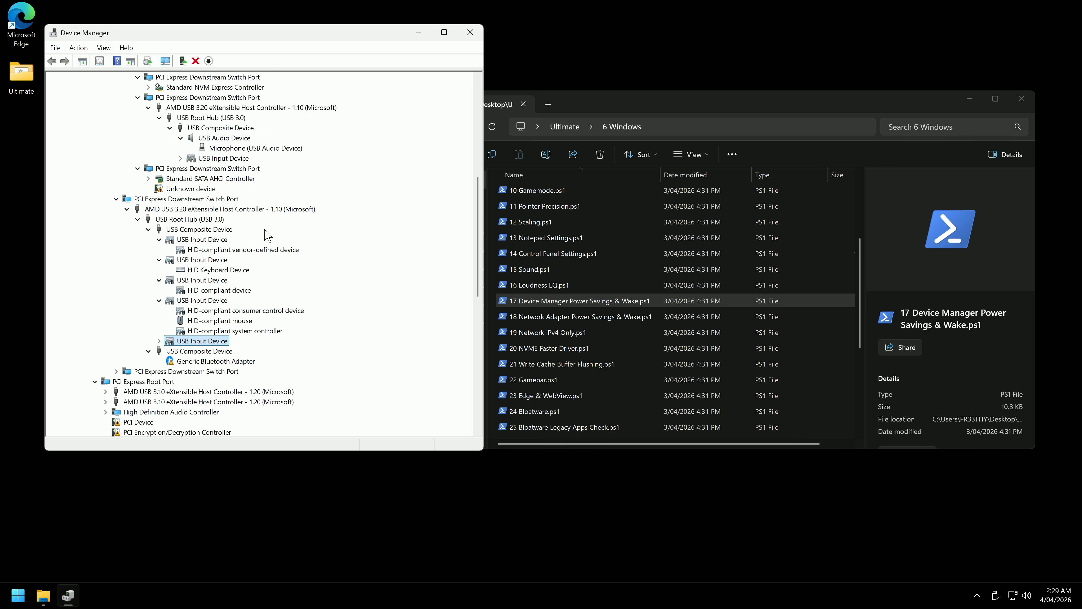
{"action": "double_click", "coordinate": [202, 341]}
{"action": "left_click", "coordinate": [298, 138]}
{"action": "left_click", "coordinate": [367, 118]}
{"action": "double_click", "coordinate": [222, 321]}
{"action": "left_click", "coordinate": [301, 136]}
{"action": "left_click", "coordinate": [366, 118]}
{"action": "double_click", "coordinate": [219, 310]}
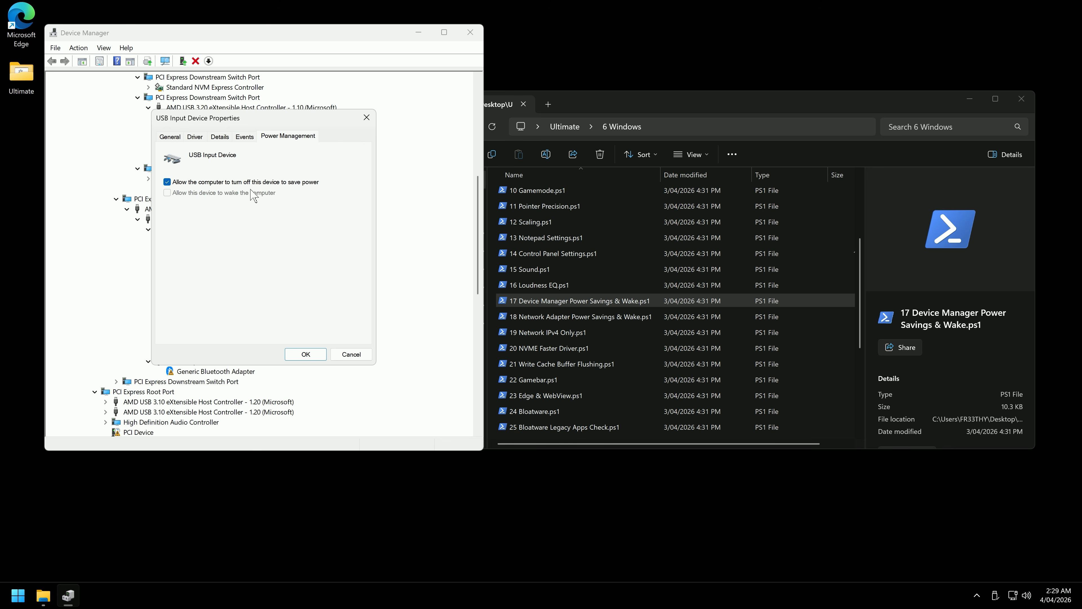
{"action": "left_click", "coordinate": [366, 117]}
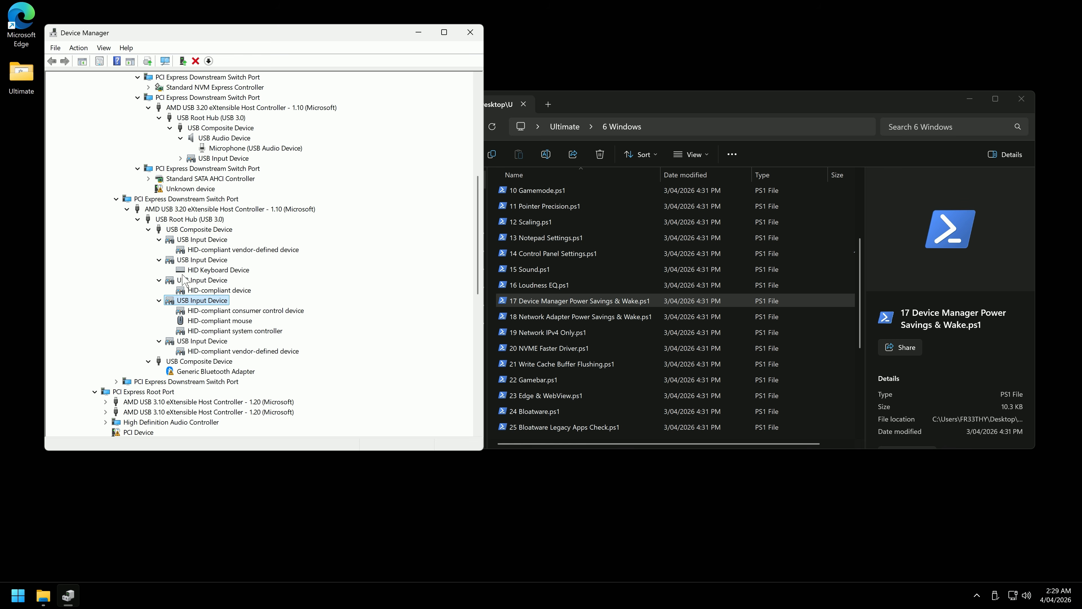
- Check the Power Management options of the AMD I2C Controller near the start of the device tree
{"action": "scroll", "coordinate": [281, 199], "scroll_direction": "up", "scroll_amount": 10}
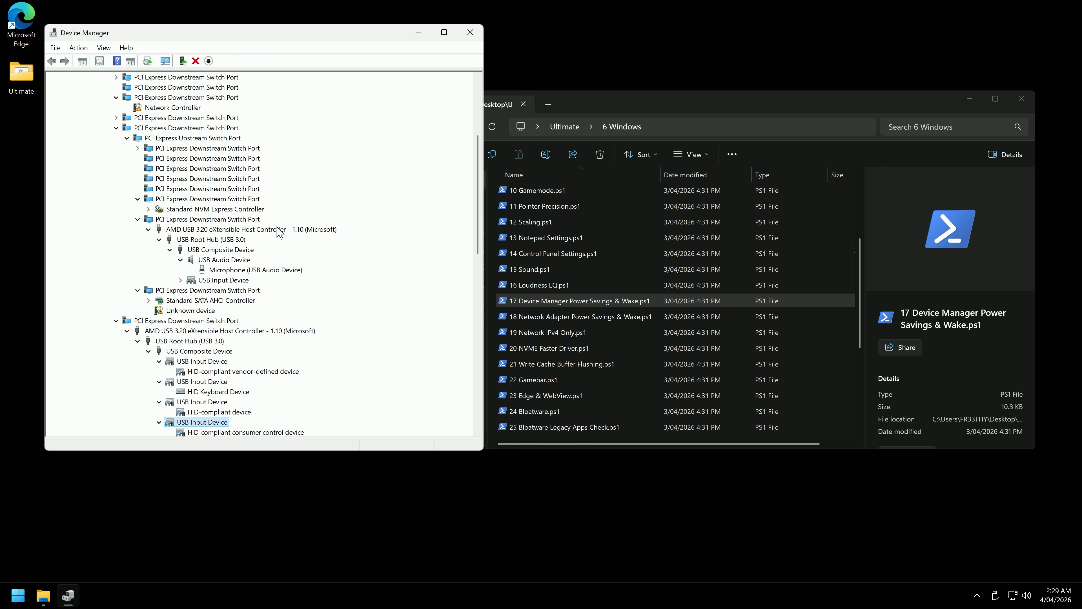
{"action": "left_click", "coordinate": [135, 160]}
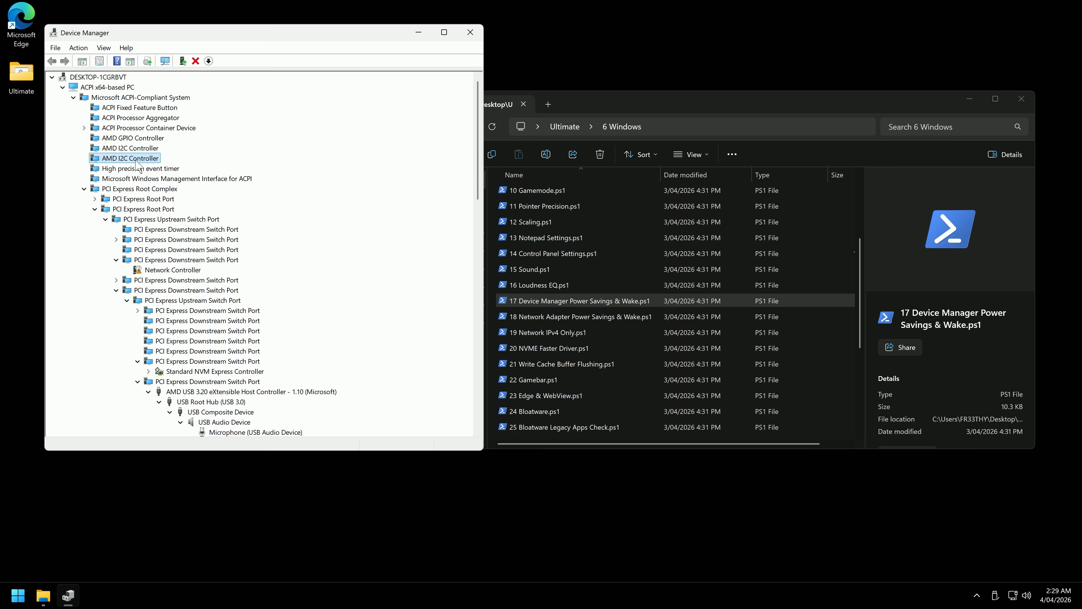
{"action": "double_click", "coordinate": [136, 160]}
{"action": "left_click", "coordinate": [328, 136]}
{"action": "left_click", "coordinate": [366, 118]}
{"action": "double_click", "coordinate": [142, 158]}
{"action": "left_click", "coordinate": [324, 137]}
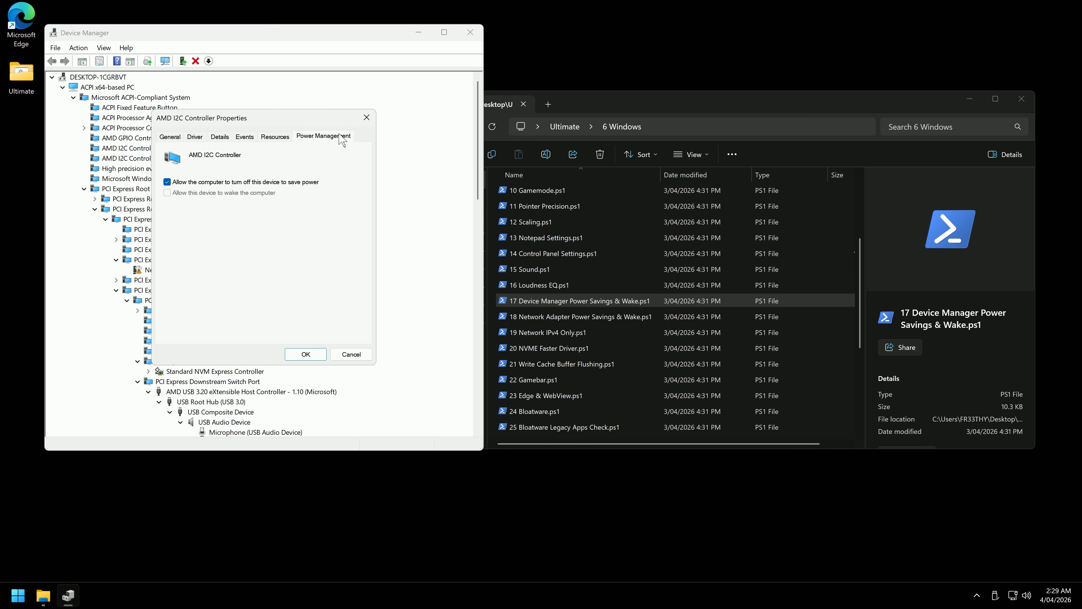
{"action": "left_click", "coordinate": [366, 119]}
{"action": "right_click", "coordinate": [161, 159]}
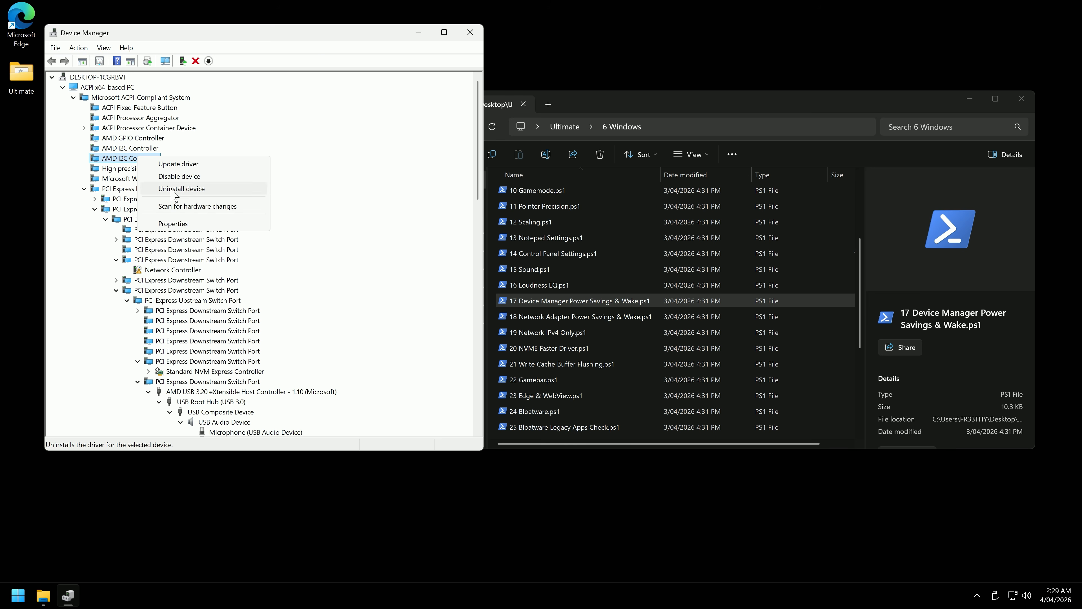
{"action": "left_click", "coordinate": [183, 187]}
{"action": "left_click", "coordinate": [627, 233]}
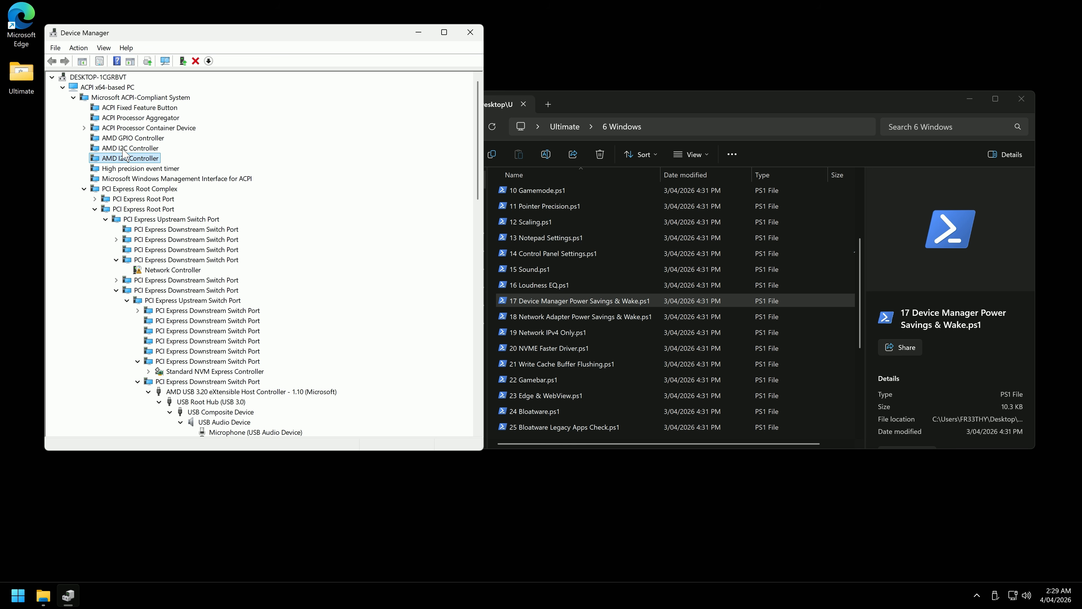
- Look through the PCI Express Root Port branches of the device tree and close Device Manager
{"action": "right_click", "coordinate": [123, 141]}
{"action": "left_click", "coordinate": [95, 209]}
{"action": "left_click", "coordinate": [105, 240]}
{"action": "scroll", "coordinate": [179, 241], "scroll_direction": "down", "scroll_amount": 3}
{"action": "left_click", "coordinate": [470, 32]}
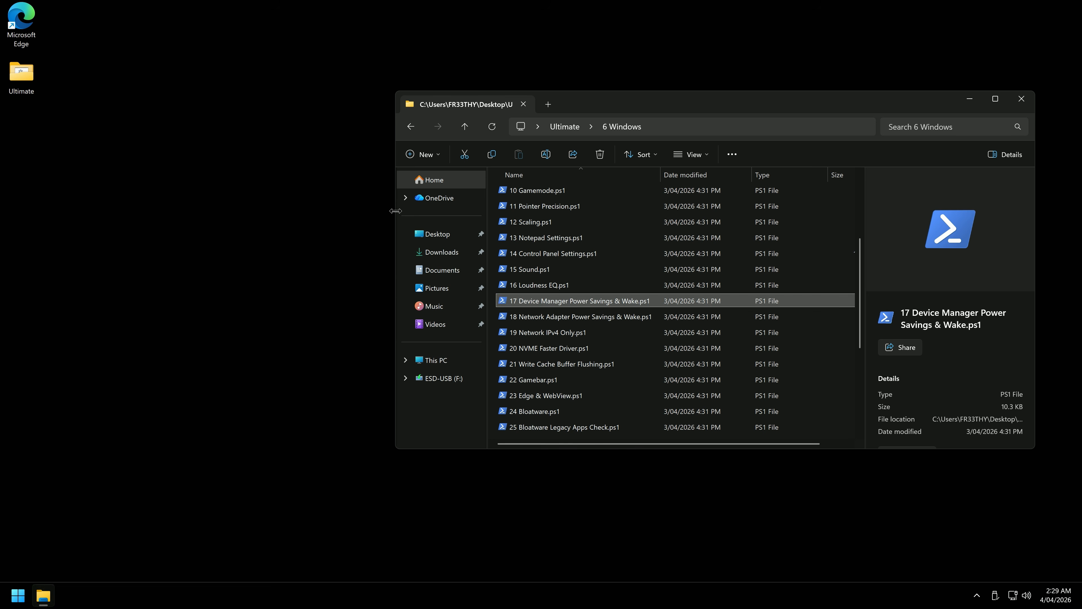
- Select 18 Network Adapter Power Savings & Wake.ps1 and open the Realtek Gaming 2.5GbE Family Controller's Power Management options in Device Manager
{"action": "left_click", "coordinate": [589, 318]}
{"action": "key", "text": "super+x"}
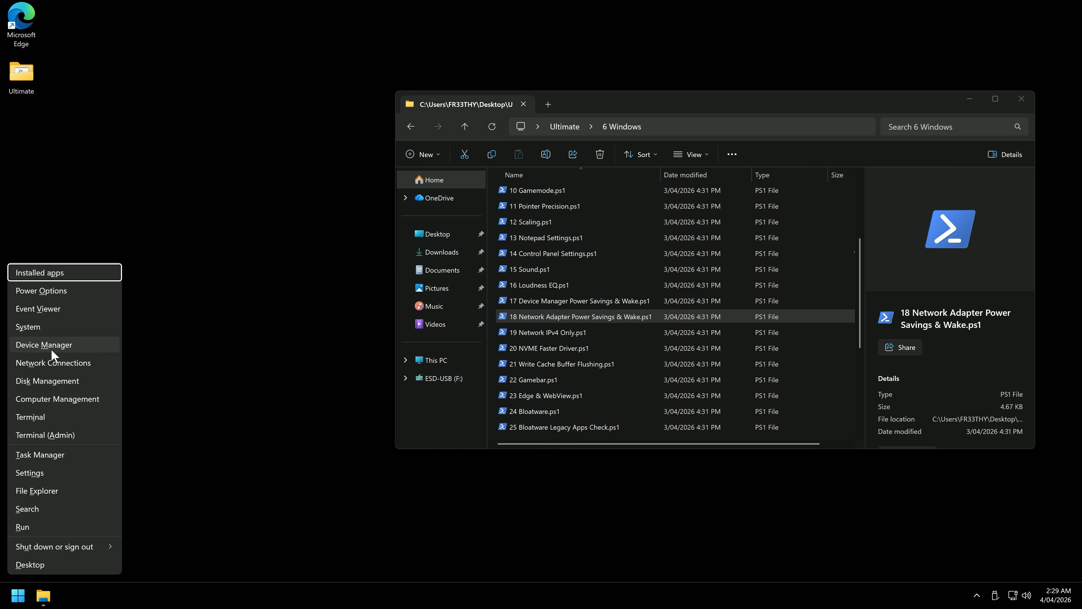
{"action": "left_click", "coordinate": [44, 344]}
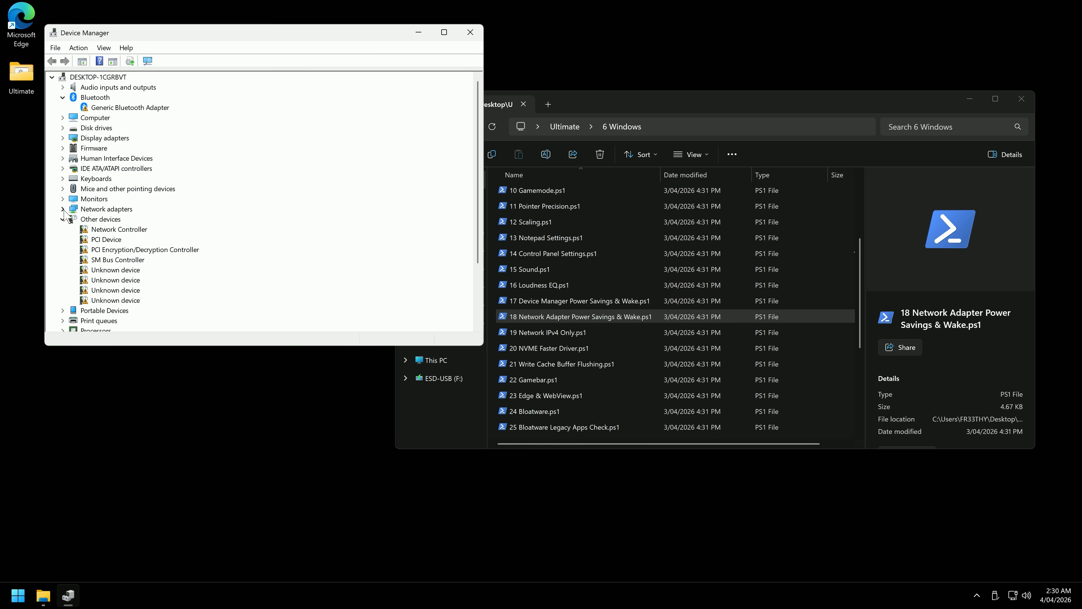
{"action": "left_click", "coordinate": [62, 209]}
{"action": "double_click", "coordinate": [115, 219]}
{"action": "left_click", "coordinate": [343, 81]}
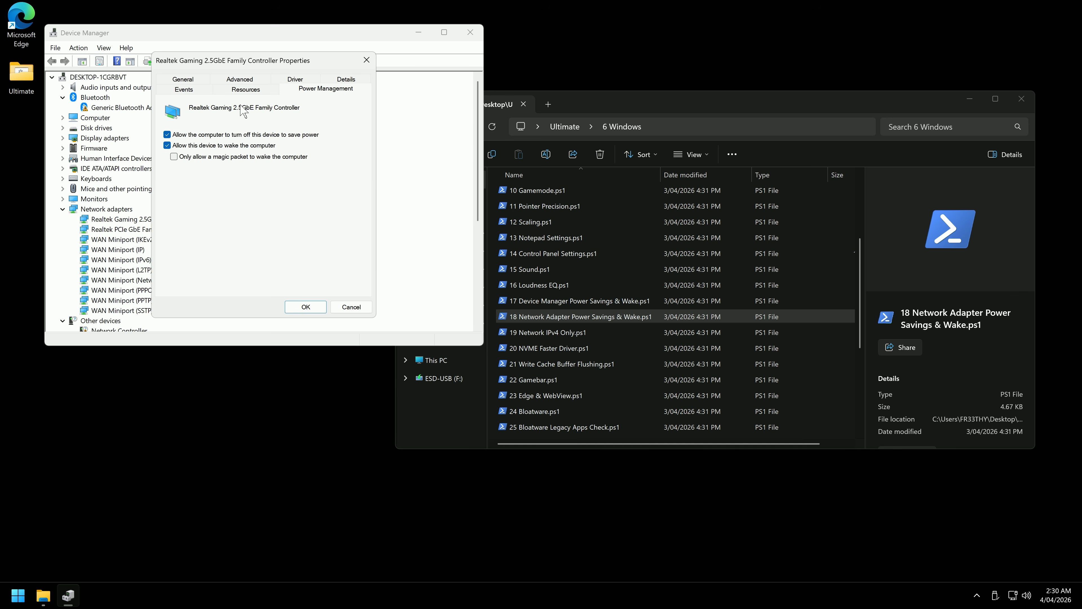
- Review the Realtek Gaming 2.5GbE Family Controller's Advanced properties and close its properties dialog
{"action": "left_click", "coordinate": [239, 79]}
{"action": "scroll", "coordinate": [220, 192], "scroll_direction": "down", "scroll_amount": 3}
{"action": "scroll", "coordinate": [222, 200], "scroll_direction": "up", "scroll_amount": 3}
{"action": "left_click", "coordinate": [366, 60]}
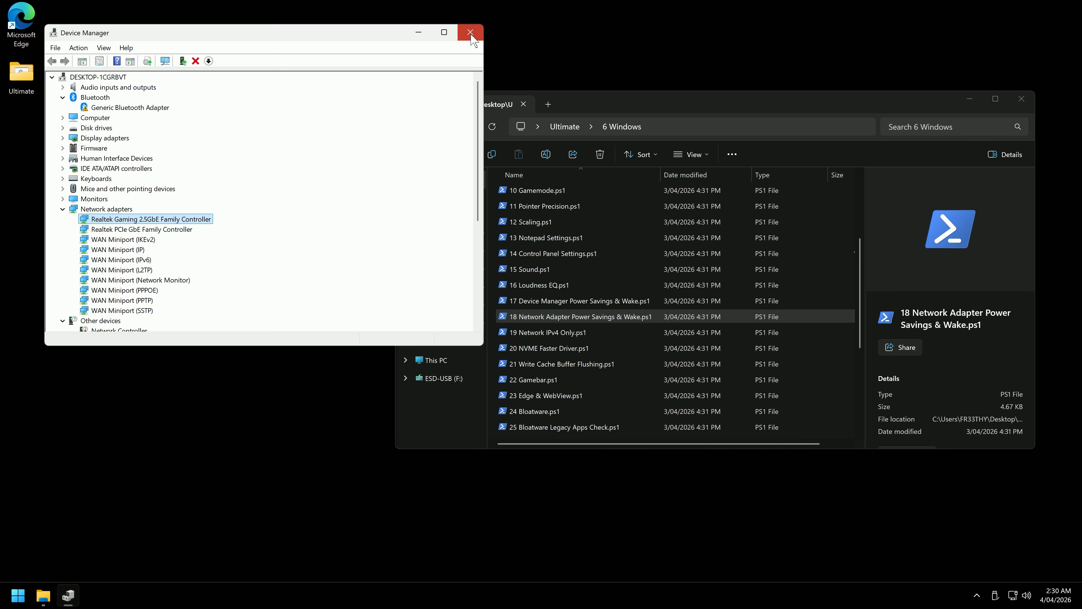
- Close Device Manager and install the Realtek Ethernet Controller Driver from the ESD-USB (F:) drive
{"action": "left_click", "coordinate": [470, 32]}
{"action": "left_click", "coordinate": [434, 252]}
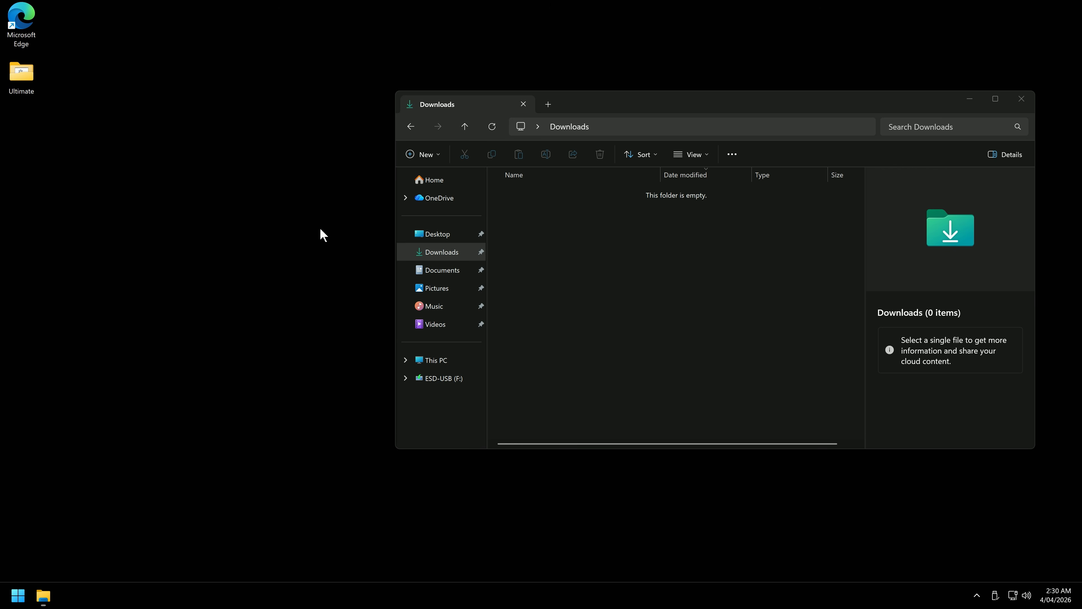
{"action": "left_click", "coordinate": [443, 378]}
{"action": "double_click", "coordinate": [473, 334]}
{"action": "left_click", "coordinate": [506, 397]}
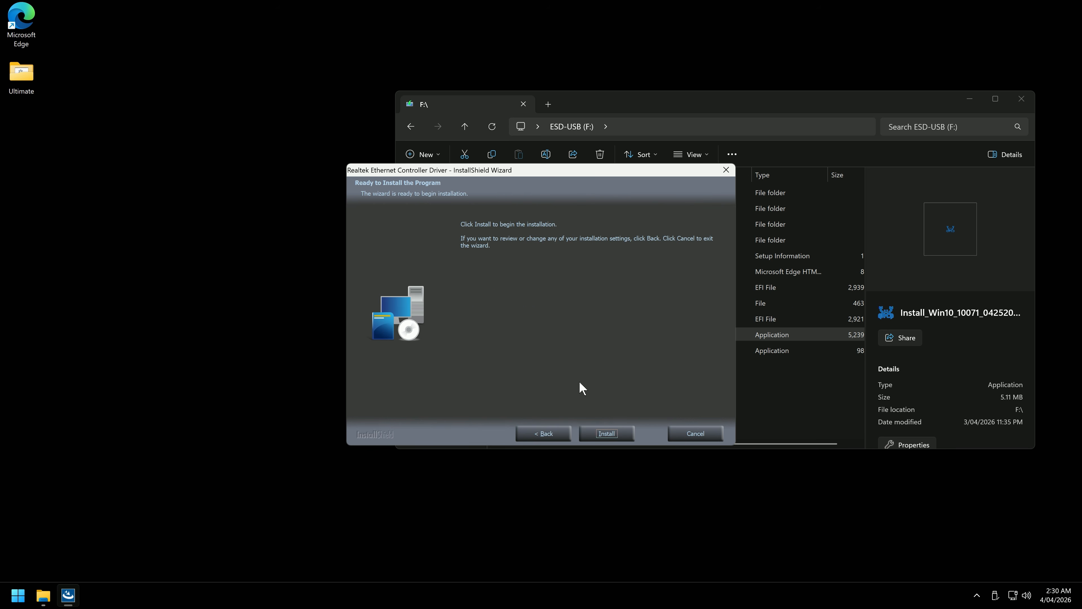
{"action": "left_click", "coordinate": [614, 442]}
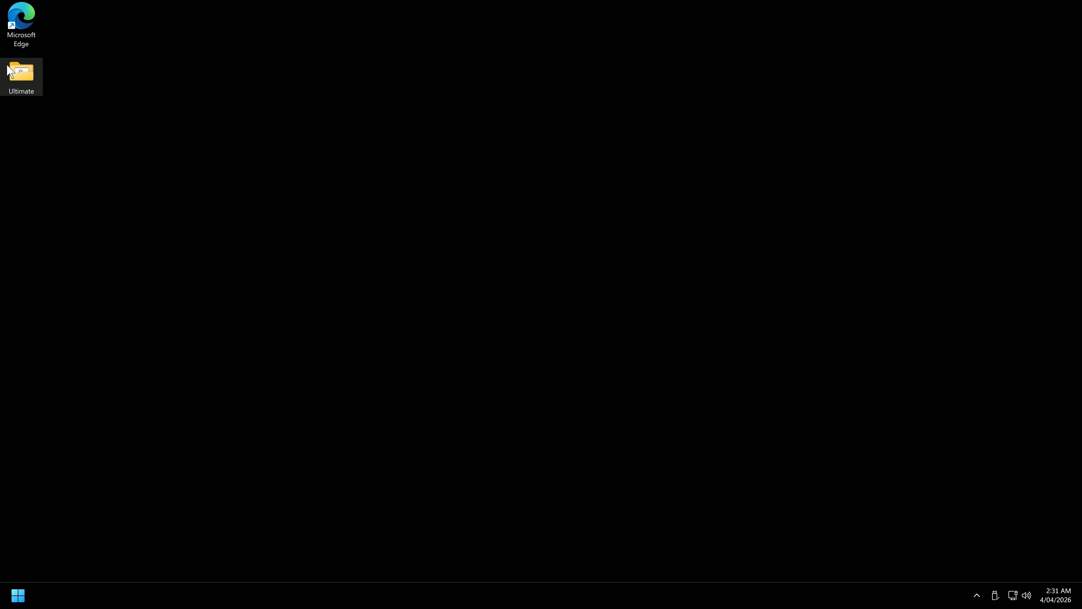
- Reopen Ultimate's 6 Windows folder and bring up the Realtek Gaming 2.5GbE Family Controller's properties in Device Manager
{"action": "double_click", "coordinate": [21, 73]}
{"action": "double_click", "coordinate": [549, 271]}
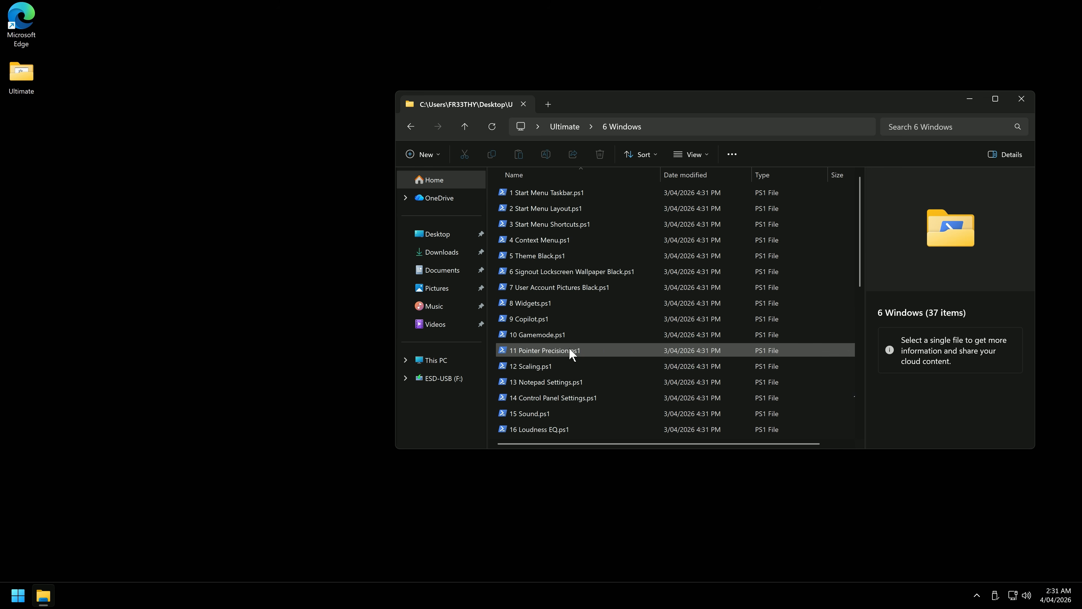
{"action": "scroll", "coordinate": [597, 347], "scroll_direction": "down", "scroll_amount": 3}
{"action": "scroll", "coordinate": [609, 343], "scroll_direction": "down", "scroll_amount": 1}
{"action": "left_click", "coordinate": [298, 343]}
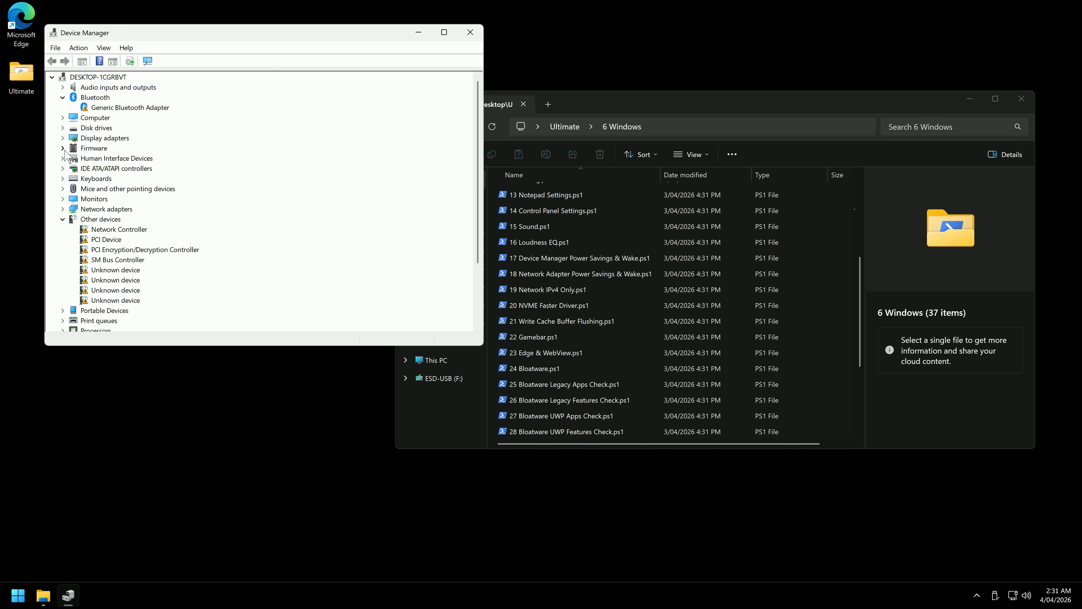
{"action": "left_click", "coordinate": [63, 209]}
{"action": "double_click", "coordinate": [115, 220]}
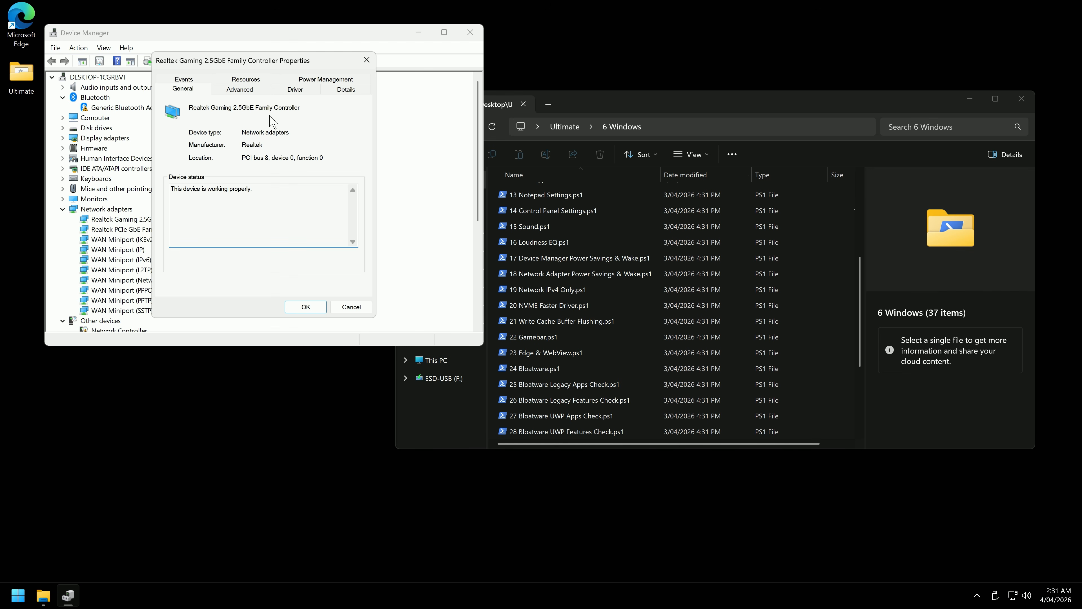
- Check the 2.5GbE adapter's energy, power saving and wake properties plus its Power Management options, and close Device Manager
{"action": "left_click", "coordinate": [239, 89]}
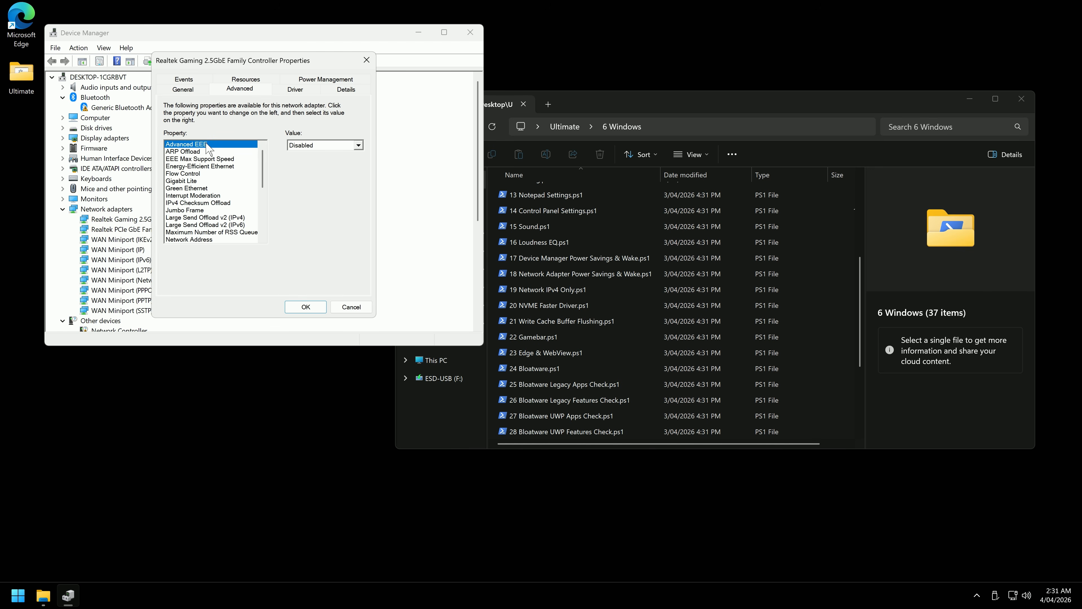
{"action": "left_click", "coordinate": [201, 159]}
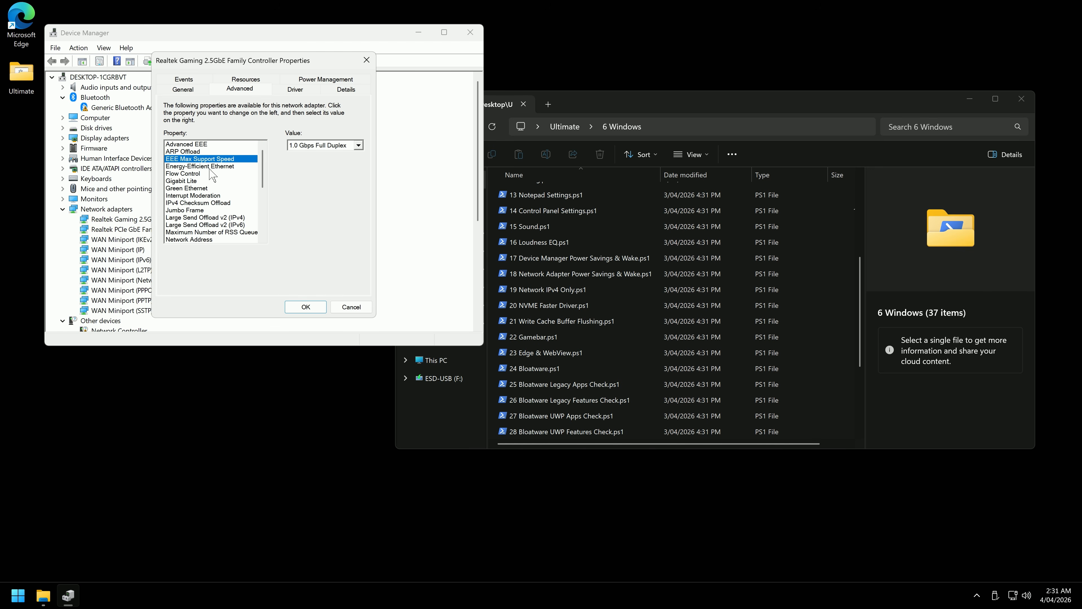
{"action": "left_click", "coordinate": [209, 167]}
{"action": "left_click", "coordinate": [189, 182]}
{"action": "scroll", "coordinate": [203, 194], "scroll_direction": "down", "scroll_amount": 3}
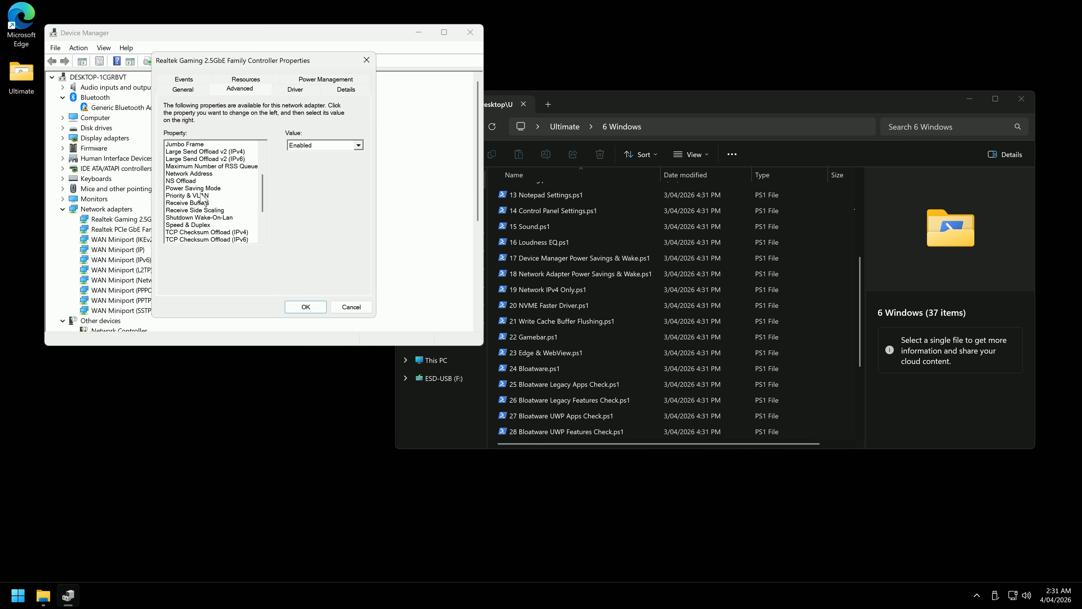
{"action": "left_click", "coordinate": [206, 190]}
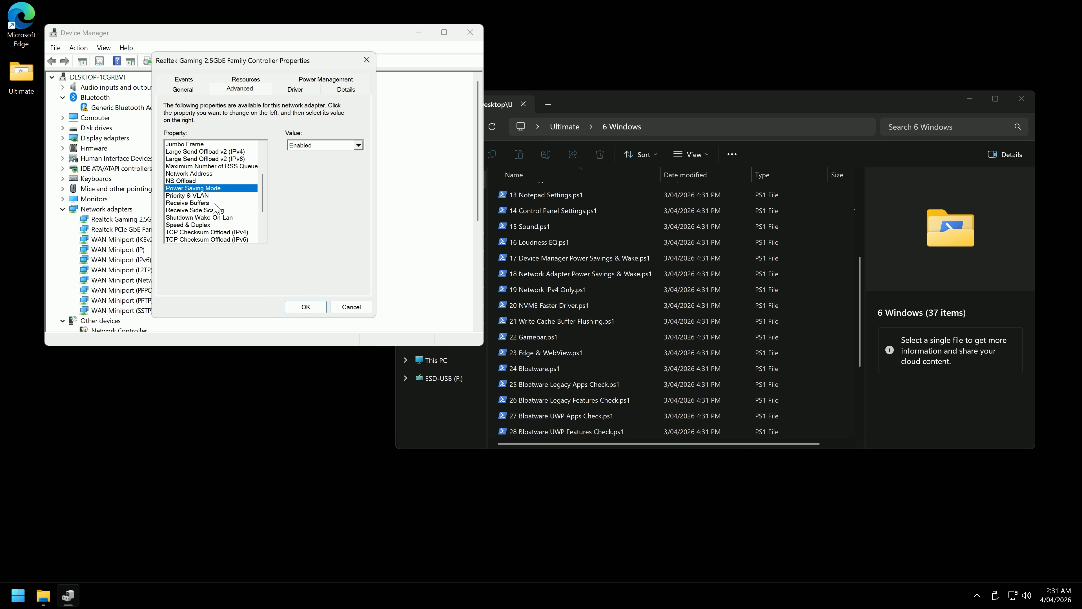
{"action": "scroll", "coordinate": [222, 210], "scroll_direction": "down", "scroll_amount": 3}
{"action": "left_click", "coordinate": [207, 218]}
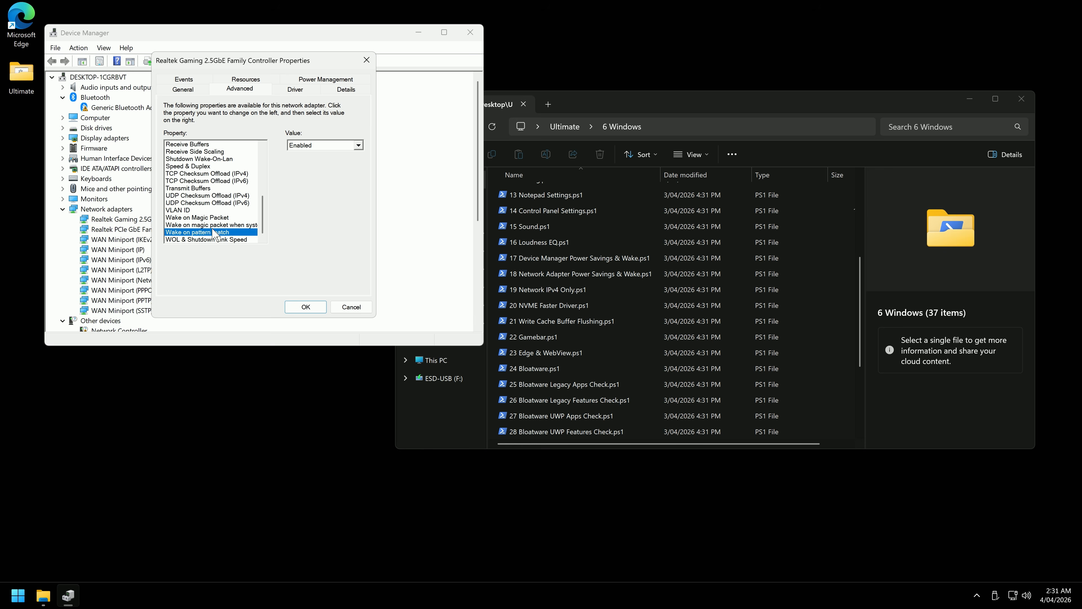
{"action": "left_click", "coordinate": [325, 79]}
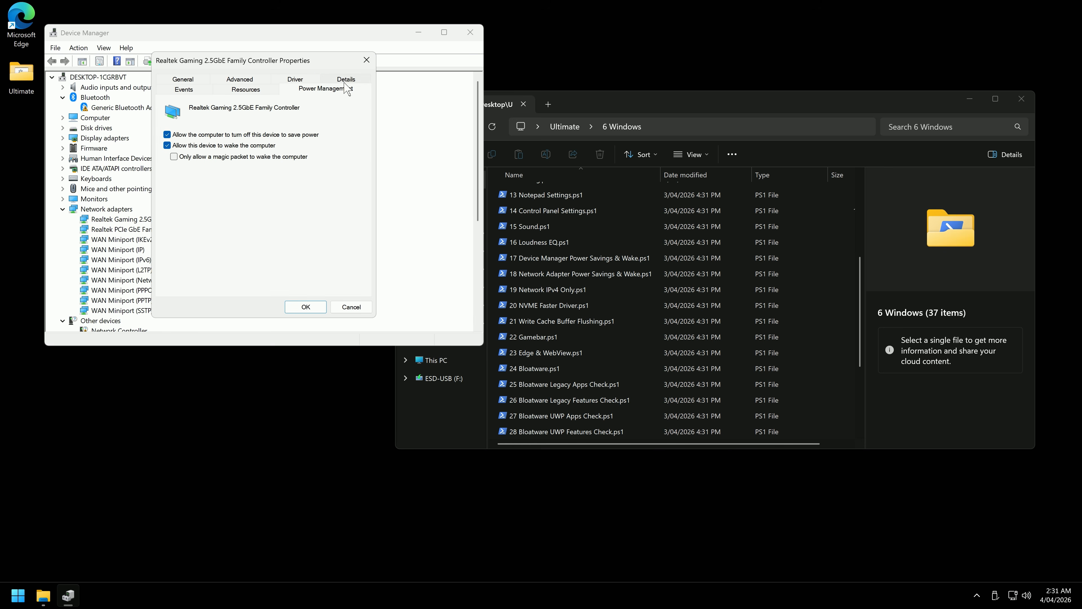
{"action": "left_click", "coordinate": [367, 60]}
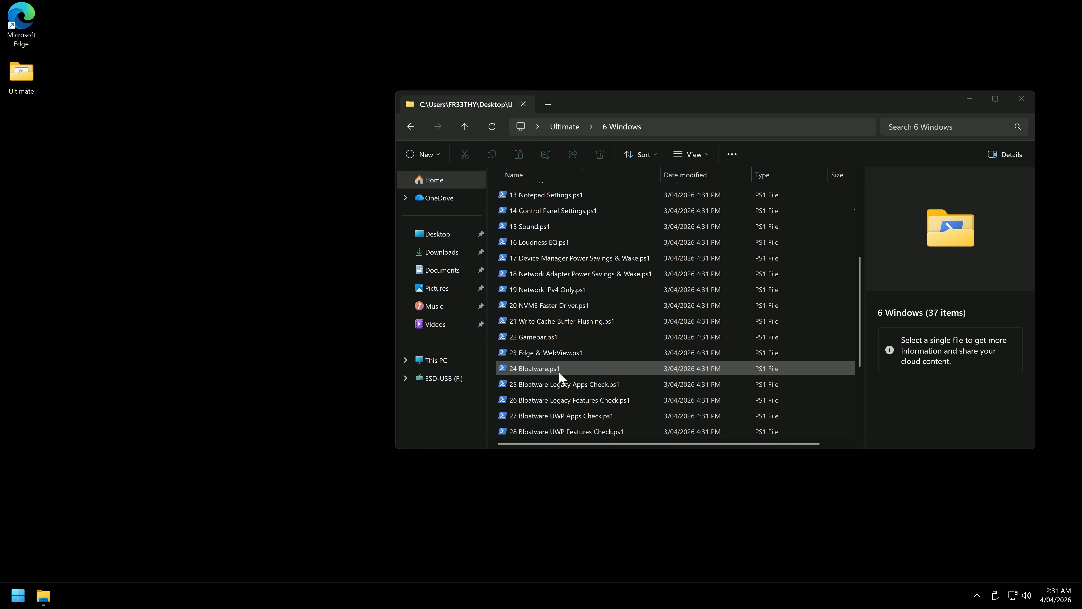
- Run 17 Device Manager Power Savings & Wake.ps1 with administrator approval, using the Off (Recommended) option
{"action": "scroll", "coordinate": [630, 380], "scroll_direction": "down", "scroll_amount": 3}
{"action": "double_click", "coordinate": [579, 256]}
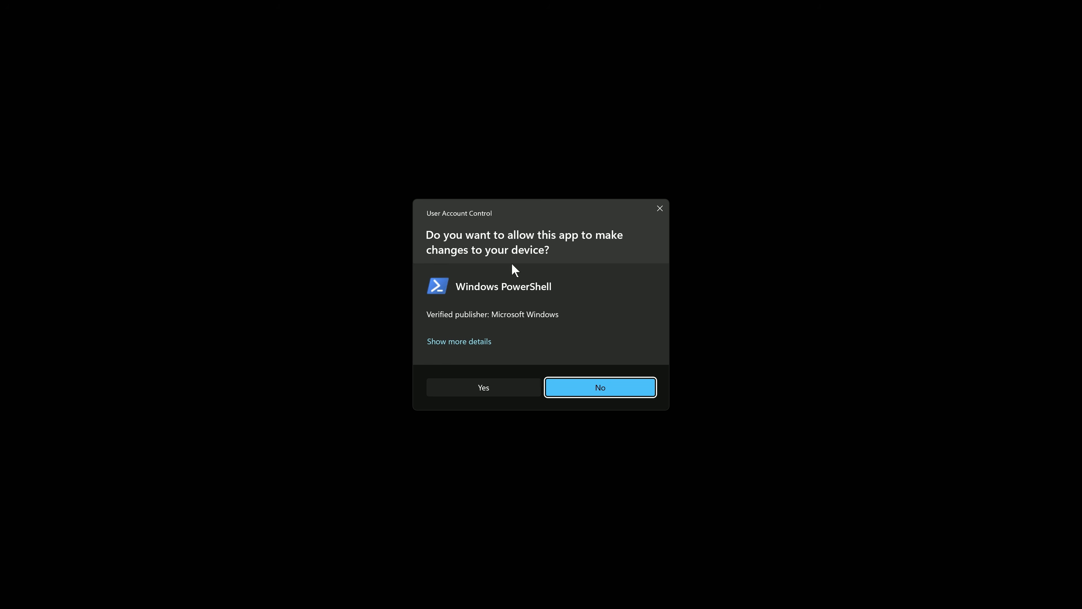
{"action": "left_click", "coordinate": [484, 383]}
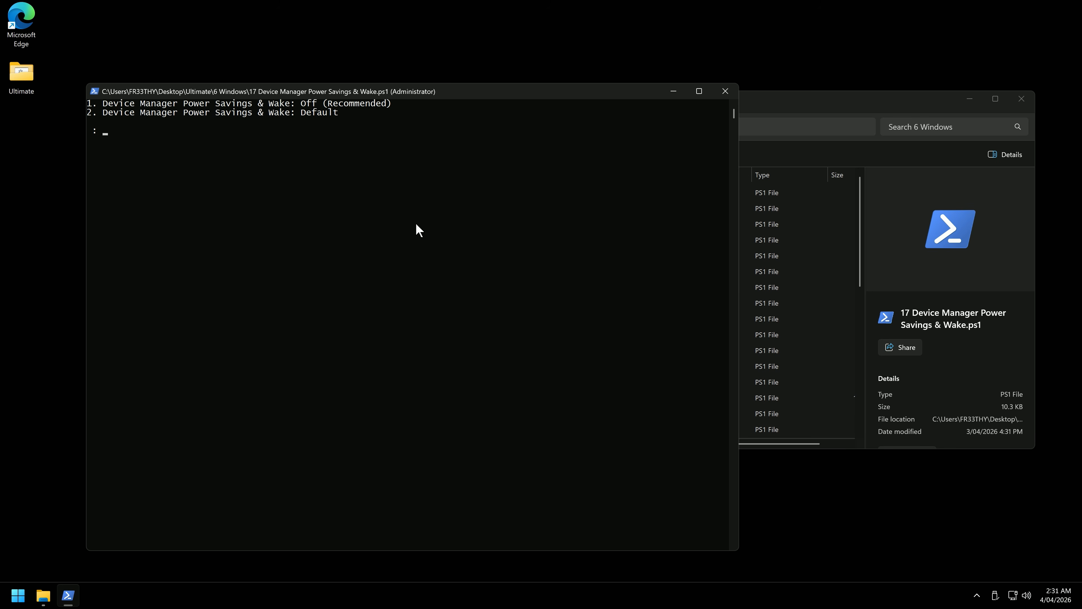
{"action": "key", "text": "Return"}
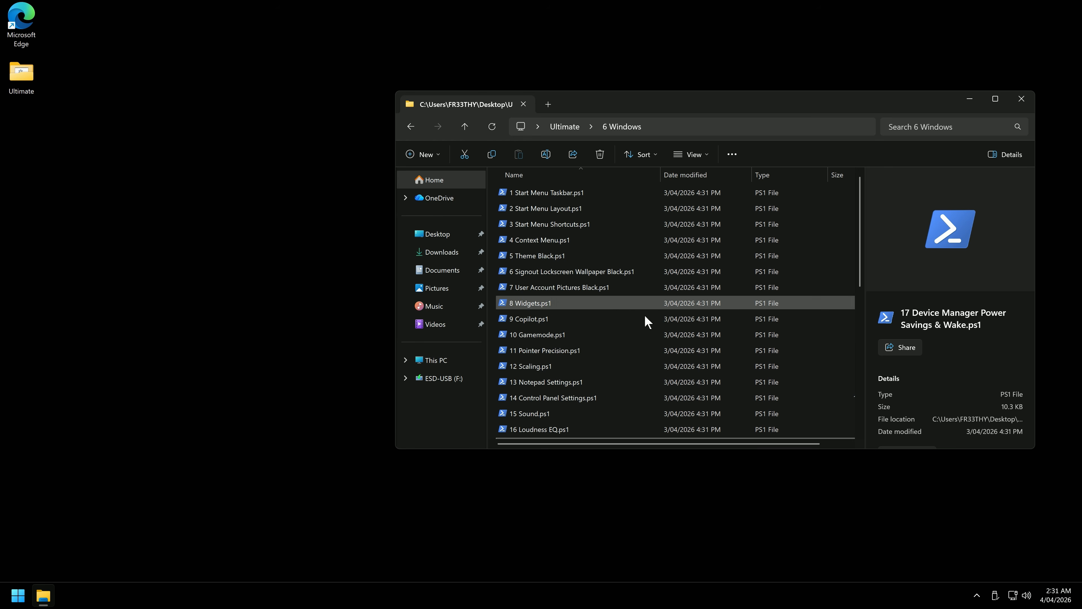
- Run 18 Network Adapter Power Savings & Wake.ps1 with administrator approval, using the Off (Recommended) option
{"action": "scroll", "coordinate": [613, 346], "scroll_direction": "down", "scroll_amount": 5}
{"action": "scroll", "coordinate": [596, 285], "scroll_direction": "up", "scroll_amount": 1}
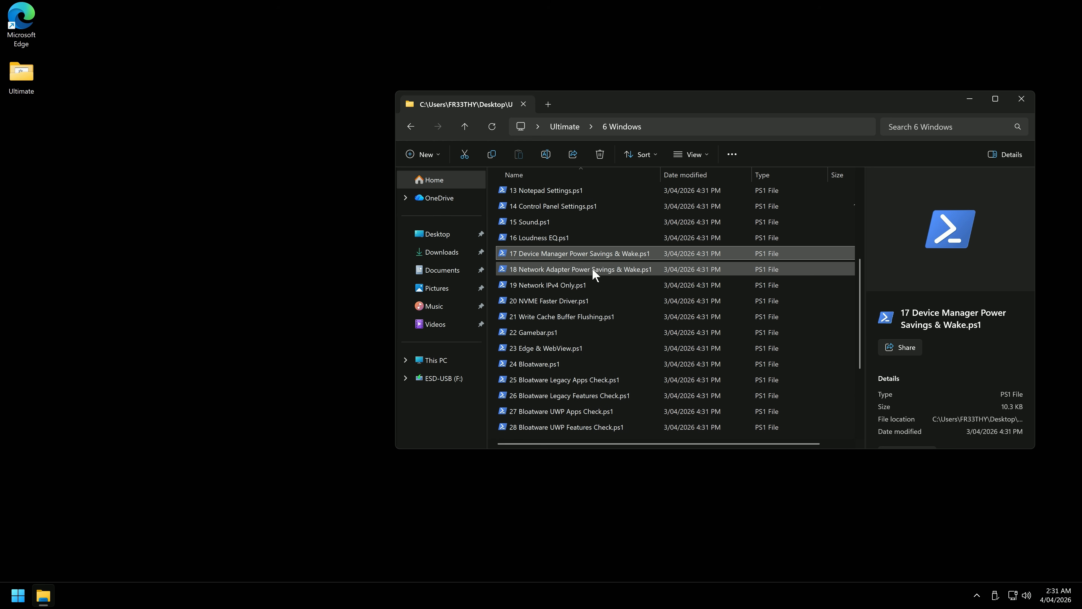
{"action": "double_click", "coordinate": [591, 269]}
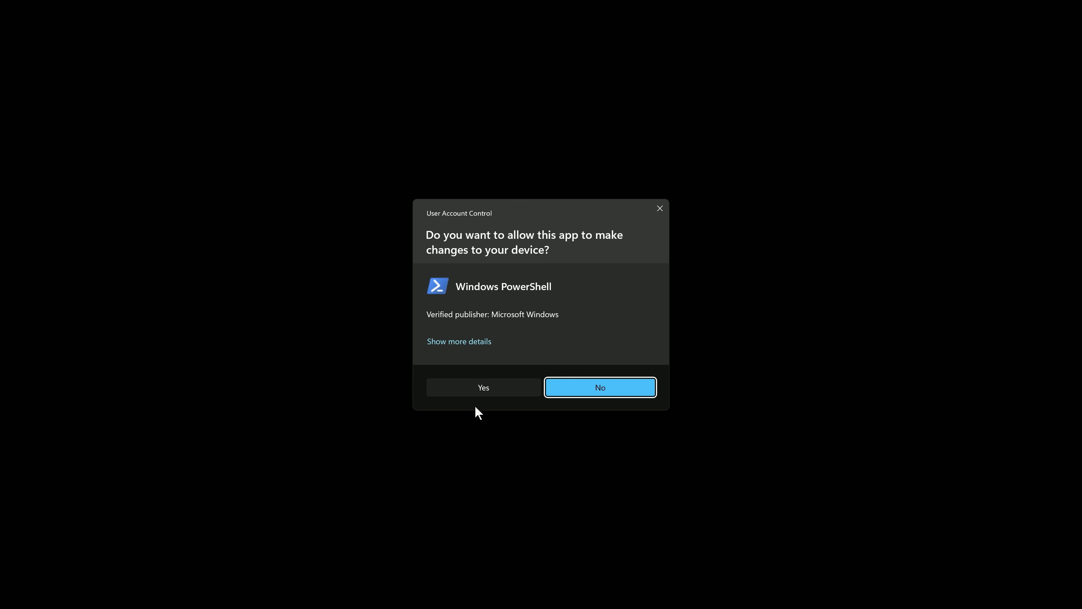
{"action": "left_click", "coordinate": [483, 388]}
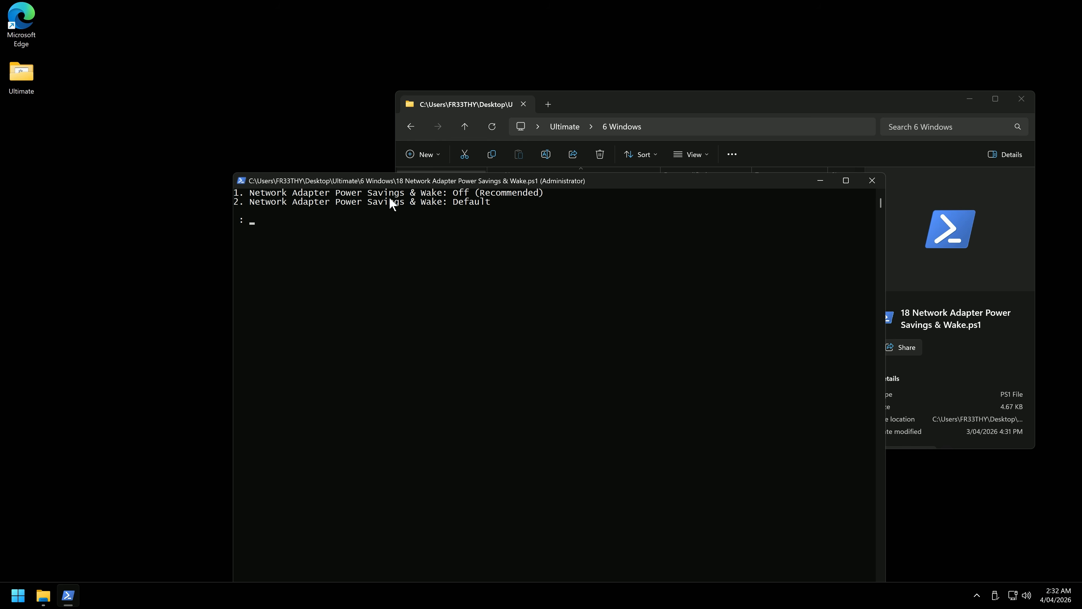
{"action": "key", "text": "Return"}
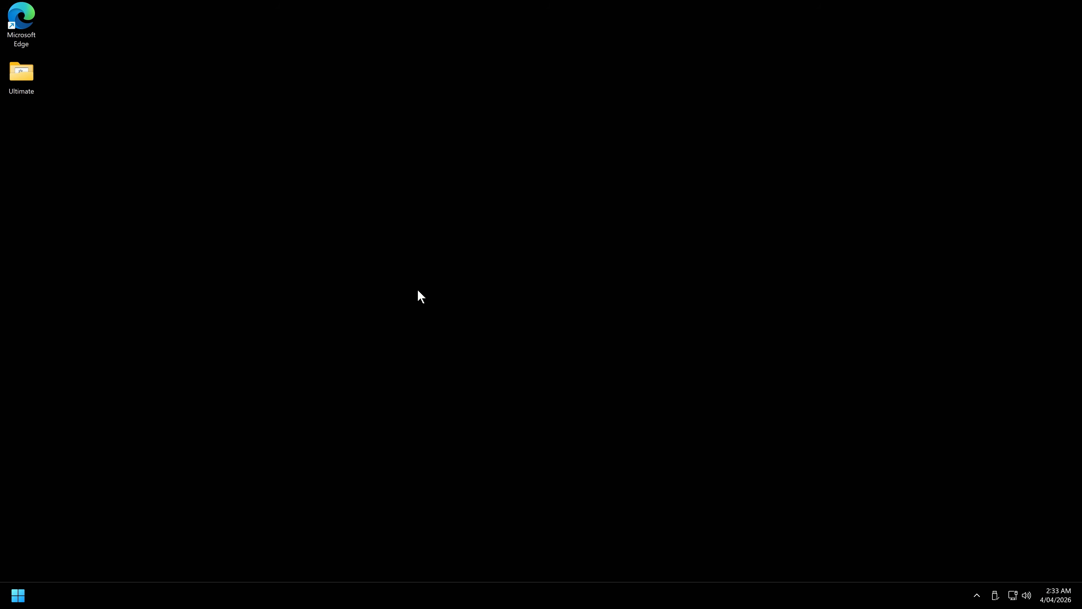
- Open Device Manager and check the Power Management options of the USB input devices under the USB Root Hub
{"action": "key", "text": "super+x"}
{"action": "left_click", "coordinate": [19, 294]}
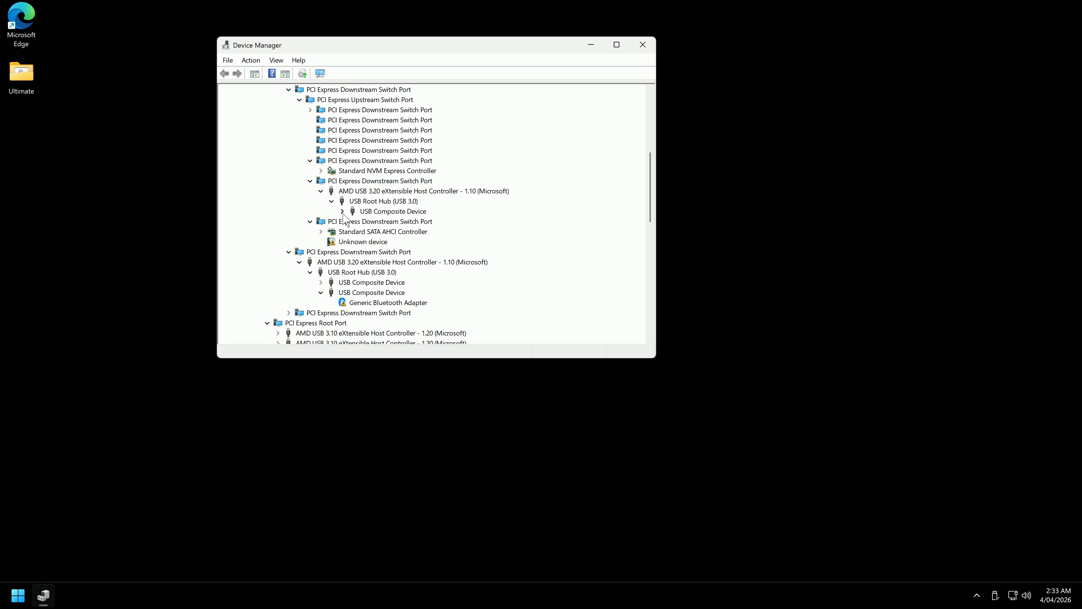
{"action": "right_click", "coordinate": [369, 273]}
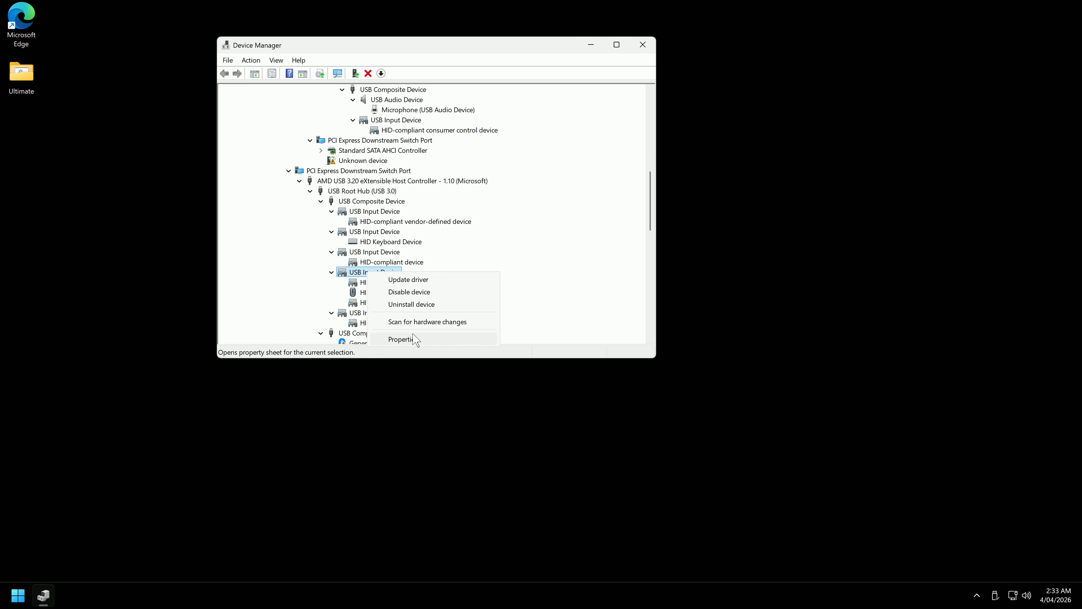
{"action": "left_click", "coordinate": [405, 339]}
{"action": "left_click", "coordinate": [468, 96]}
{"action": "left_click", "coordinate": [533, 78]}
{"action": "right_click", "coordinate": [371, 252]}
{"action": "left_click", "coordinate": [406, 317]}
{"action": "left_click", "coordinate": [539, 77]}
{"action": "right_click", "coordinate": [381, 233]}
{"action": "left_click", "coordinate": [405, 288]}
{"action": "left_click", "coordinate": [538, 77]}
- Check the AMD GPIO Controller's properties near the start of the device tree and close them
{"action": "scroll", "coordinate": [399, 232], "scroll_direction": "up", "scroll_amount": 15}
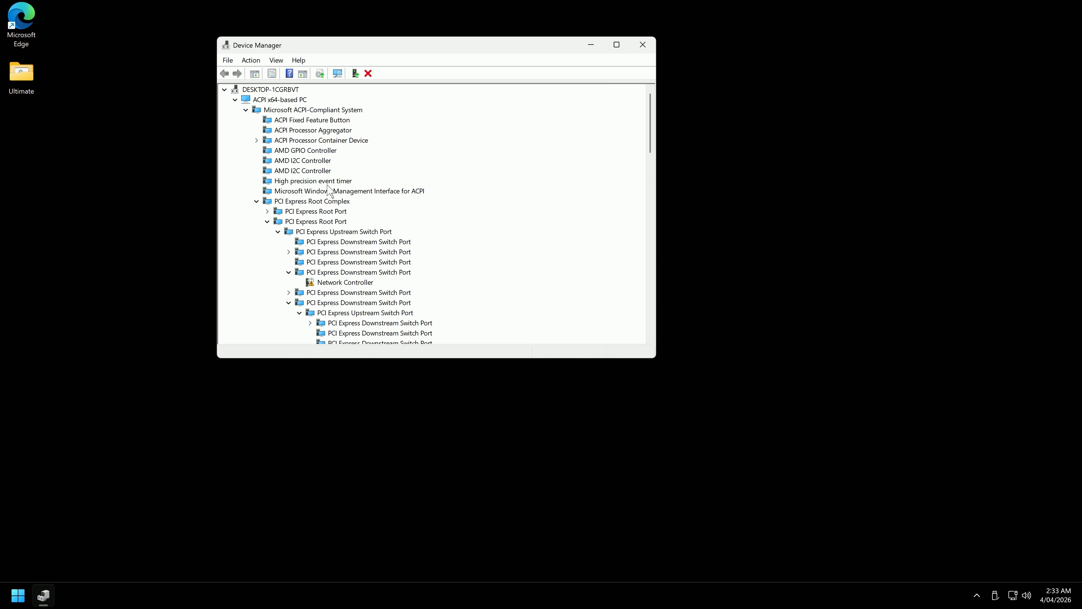
{"action": "right_click", "coordinate": [305, 150]}
{"action": "left_click", "coordinate": [346, 204]}
{"action": "left_click", "coordinate": [539, 78]}
{"action": "scroll", "coordinate": [376, 250], "scroll_direction": "down", "scroll_amount": 4}
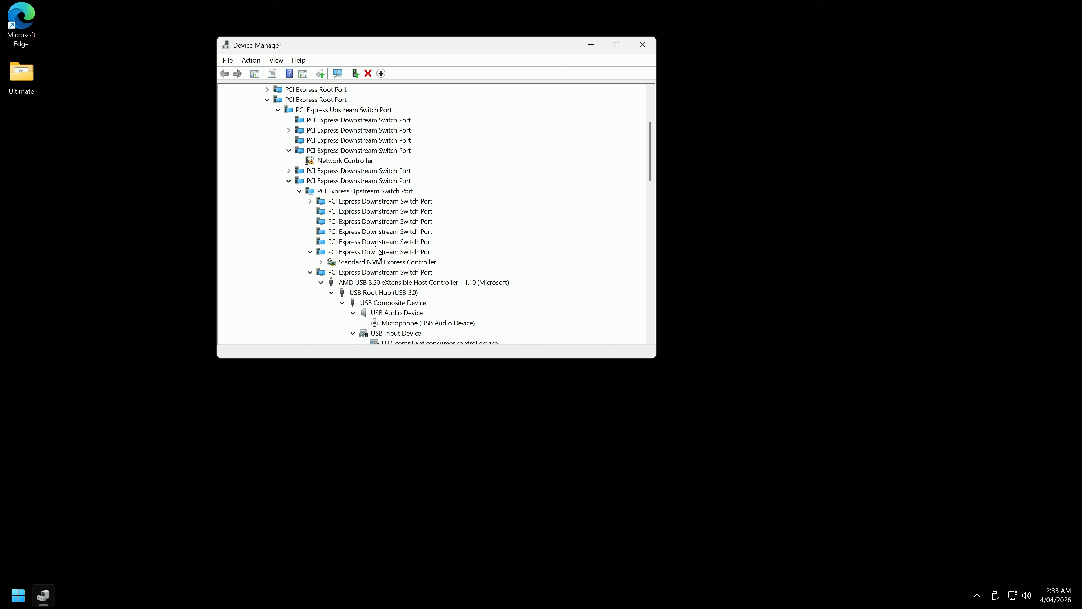
- Set the display scale to 225% in the Windows System settings and close Settings
{"action": "key", "text": "super+i"}
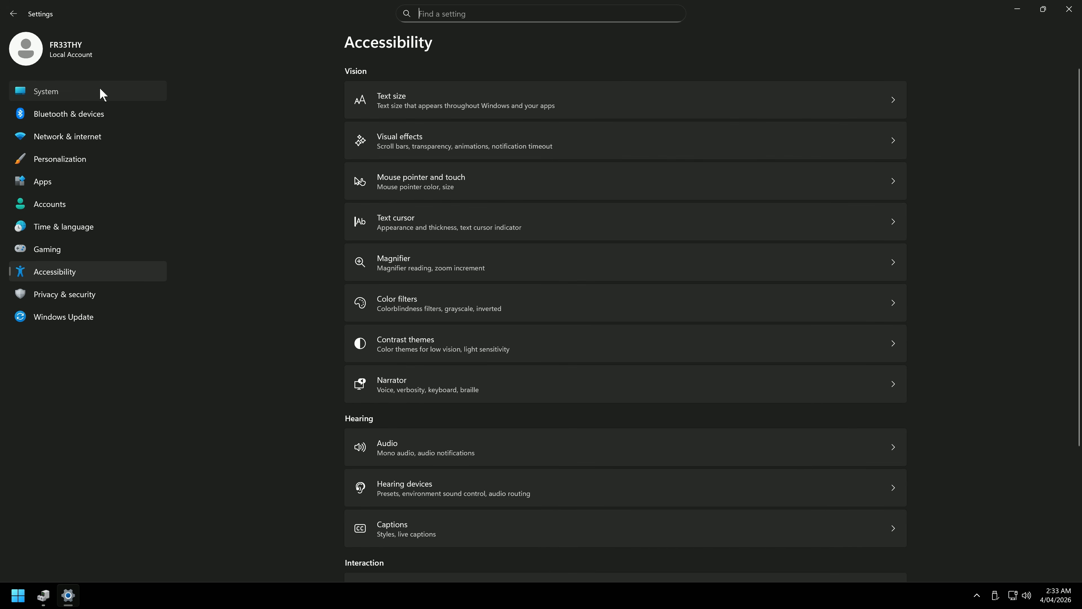
{"action": "left_click", "coordinate": [101, 92]}
{"action": "left_click", "coordinate": [460, 150]}
{"action": "left_click", "coordinate": [864, 251]}
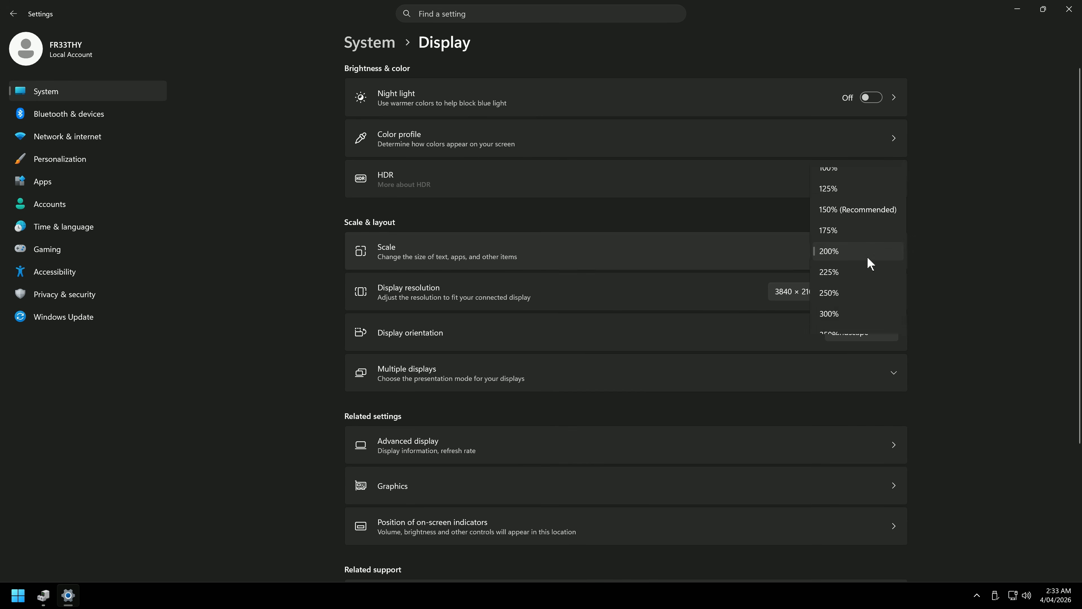
{"action": "left_click", "coordinate": [869, 270]}
{"action": "left_click", "coordinate": [1069, 8]}
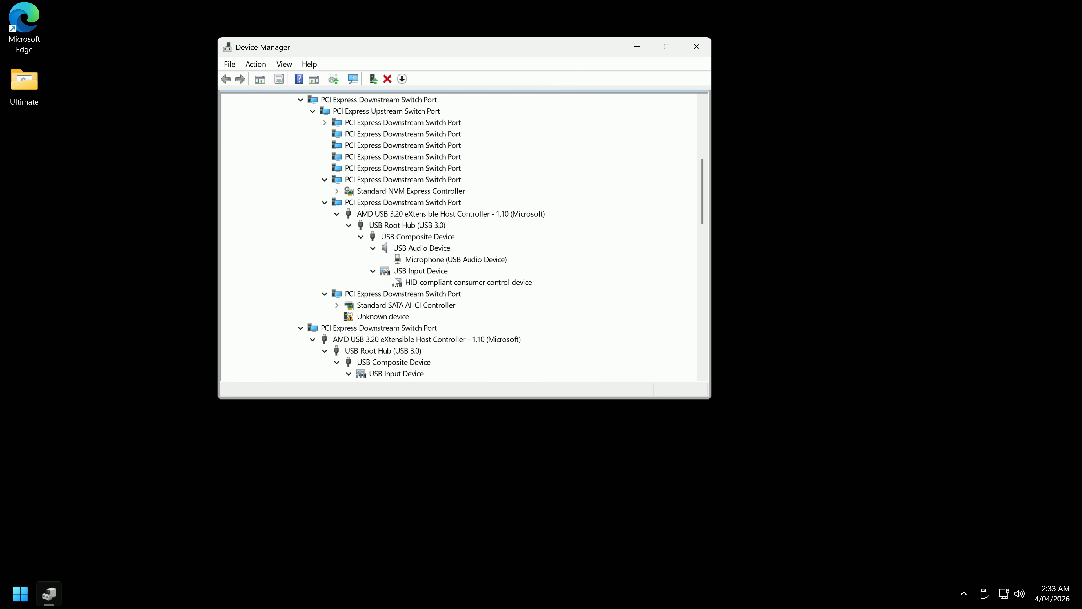
- Show devices by type and check the Realtek Gaming 2.5GbE Family Controller's Power Management, Energy-Efficient Ethernet, Gigabit Lite and Green Ethernet settings
{"action": "scroll", "coordinate": [398, 294], "scroll_direction": "up", "scroll_amount": 7}
{"action": "left_click", "coordinate": [284, 64]}
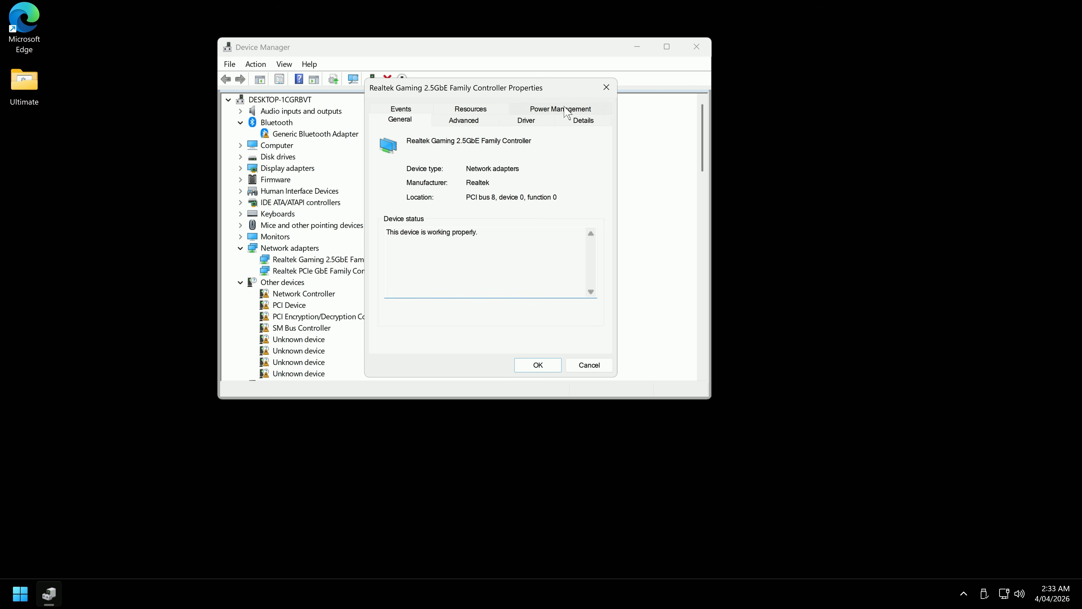
{"action": "left_click", "coordinate": [561, 119]}
{"action": "left_click", "coordinate": [473, 111]}
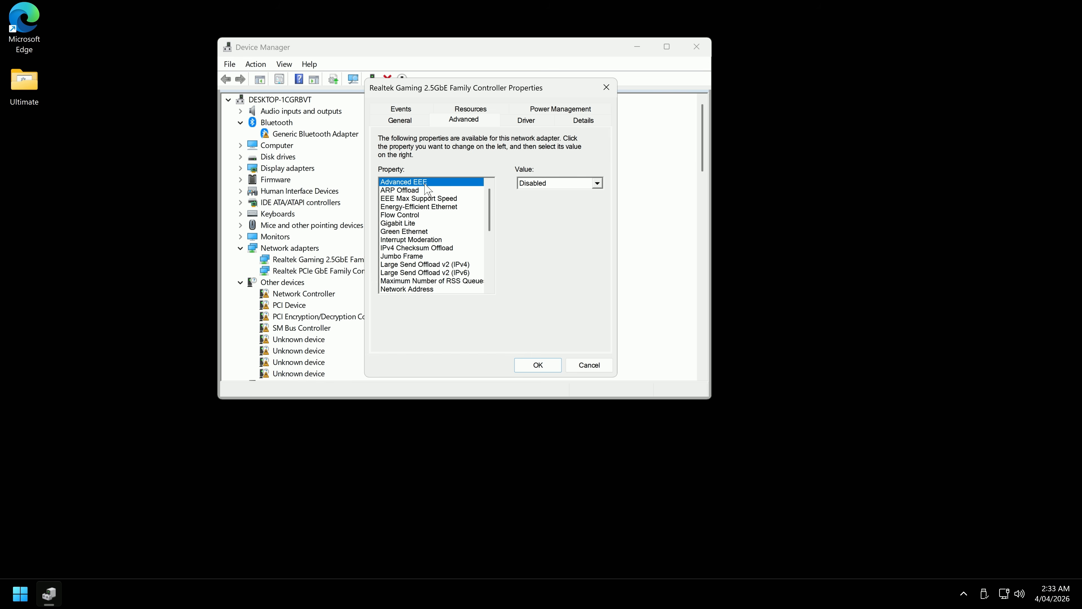
{"action": "left_click", "coordinate": [429, 206]}
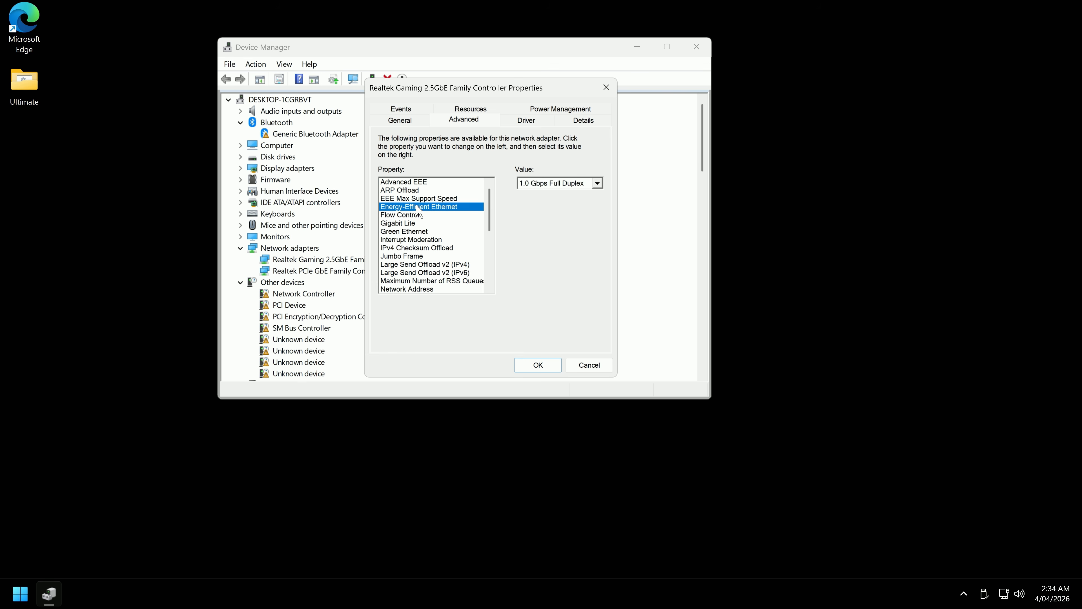
{"action": "left_click", "coordinate": [403, 225]}
{"action": "left_click", "coordinate": [432, 233]}
- Check the remaining Advanced properties of the 2.5GbE adapter, including Power Saving Mode and the wake settings, and close its properties
{"action": "left_click_drag", "start_coordinate": [489, 224], "coordinate": [490, 223]}
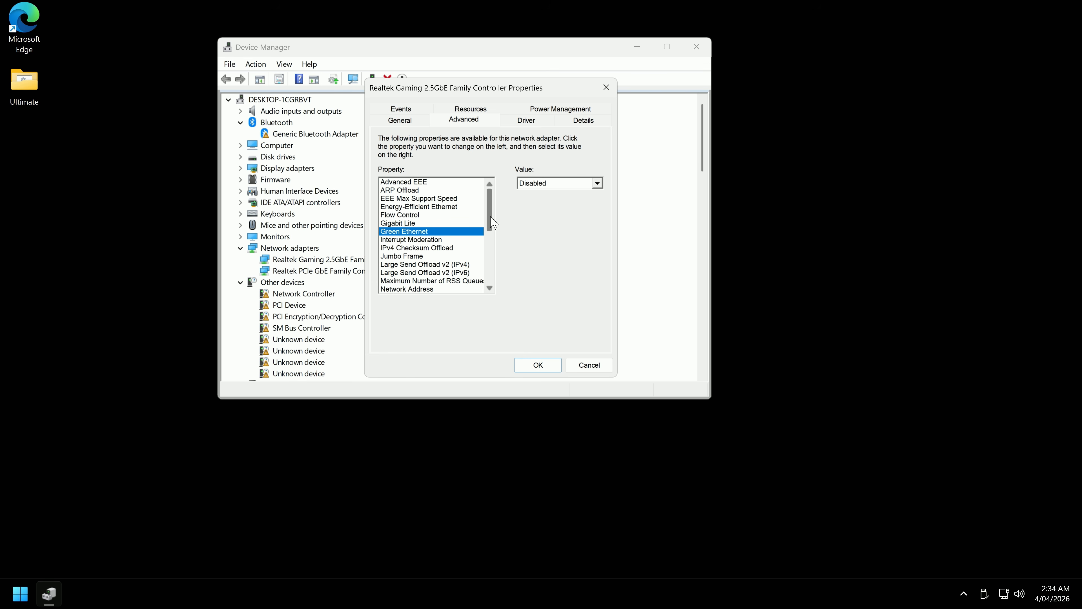
{"action": "left_click_drag", "start_coordinate": [491, 227], "coordinate": [489, 236]}
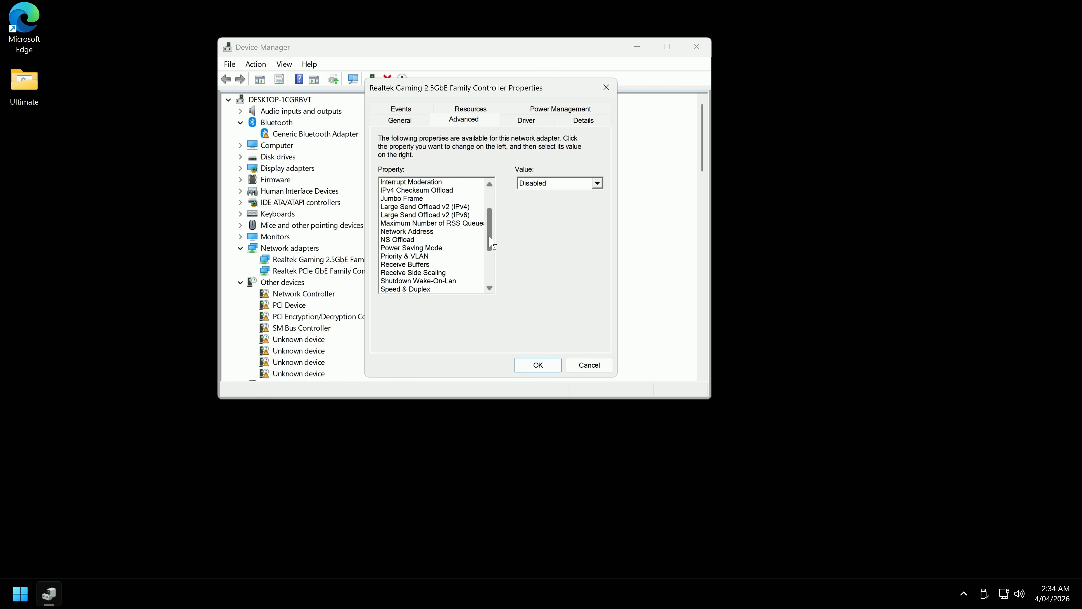
{"action": "left_click", "coordinate": [424, 256]}
{"action": "left_click", "coordinate": [424, 247]}
{"action": "left_click_drag", "start_coordinate": [490, 239], "coordinate": [493, 257]}
{"action": "left_click", "coordinate": [426, 264]}
{"action": "left_click", "coordinate": [434, 280]}
{"action": "left_click", "coordinate": [432, 264]}
{"action": "left_click", "coordinate": [604, 89]}
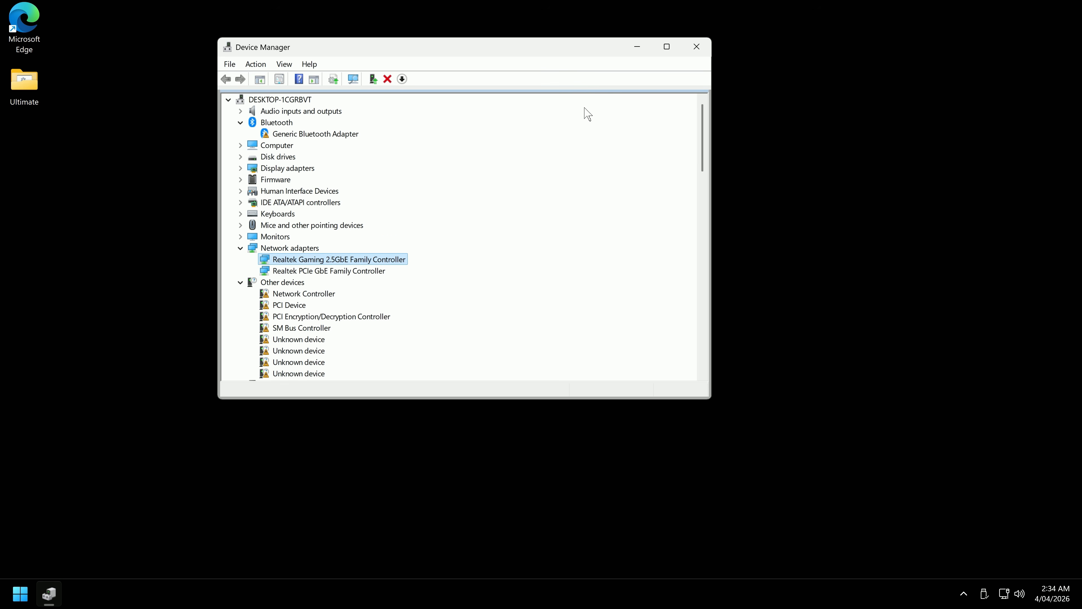
- Check the Realtek PCIe GbE Family Controller's Power Management and Advanced properties and close Device Manager
{"action": "left_click", "coordinate": [360, 272]}
{"action": "double_click", "coordinate": [370, 279]}
{"action": "left_click", "coordinate": [560, 109]}
{"action": "left_click", "coordinate": [464, 109]}
{"action": "scroll", "coordinate": [419, 215], "scroll_direction": "down", "scroll_amount": 4}
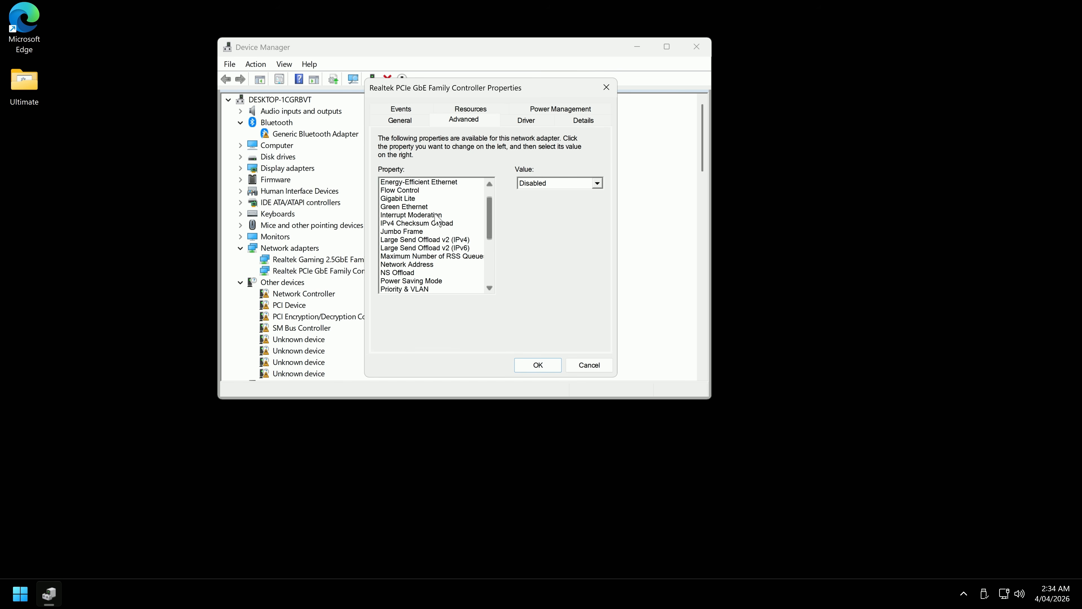
{"action": "left_click", "coordinate": [423, 207]}
{"action": "scroll", "coordinate": [451, 208], "scroll_direction": "up", "scroll_amount": 4}
{"action": "left_click", "coordinate": [607, 88]}
{"action": "left_click", "coordinate": [697, 48]}
- Run 19 Network IPv4 Only.ps1 from Ultimate's 6 Windows folder with option 1, Network IPv4: Only (Recommended)
{"action": "double_click", "coordinate": [25, 83]}
{"action": "double_click", "coordinate": [511, 256]}
{"action": "scroll", "coordinate": [549, 326], "scroll_direction": "down", "scroll_amount": 4}
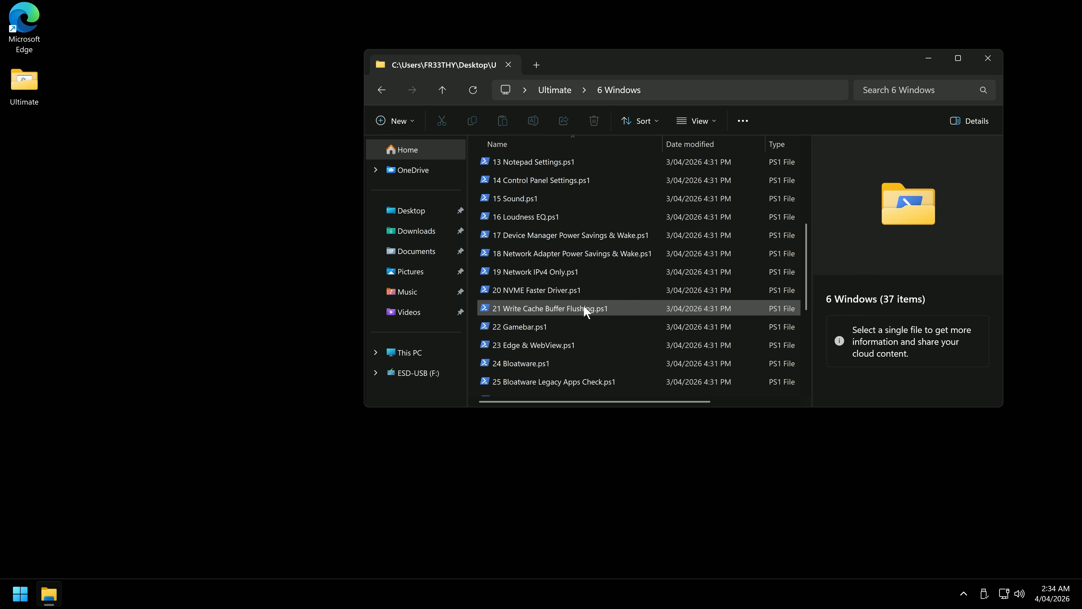
{"action": "left_click", "coordinate": [546, 275]}
{"action": "double_click", "coordinate": [548, 273]}
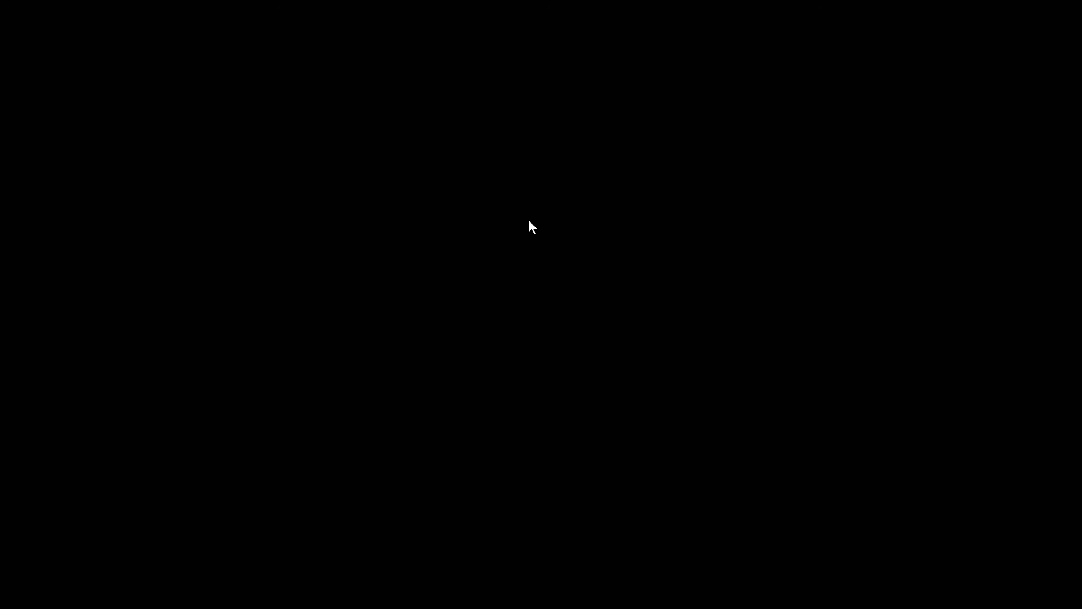
{"action": "left_click", "coordinate": [608, 394]}
{"action": "left_click_drag", "start_coordinate": [202, 37], "coordinate": [608, 153]}
{"action": "type", "text": "1"}
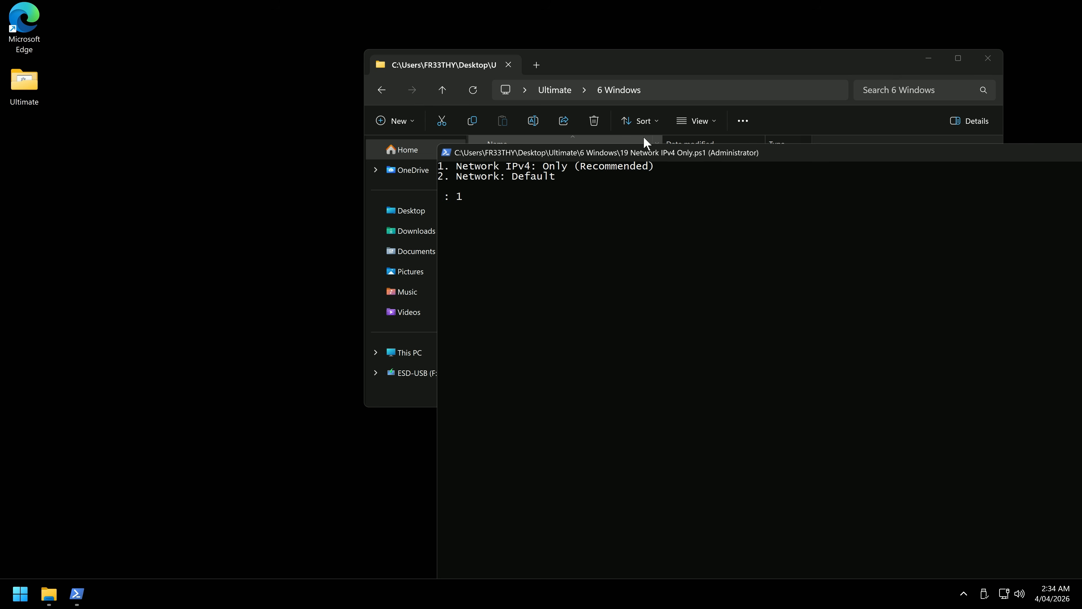
{"action": "key", "text": "Return"}
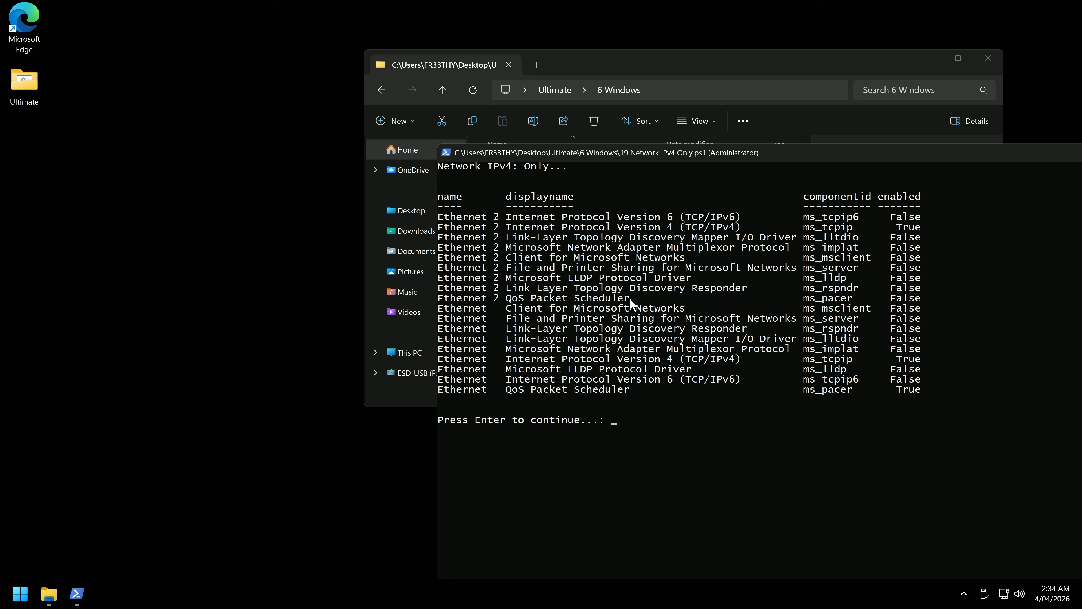
- Highlight the Ethernet 2 rows in the script output, and open the Control Panel with the run command "control"
{"action": "left_click_drag", "start_coordinate": [928, 302], "coordinate": [434, 218]}
{"action": "left_click", "coordinate": [198, 251]}
{"action": "key", "text": "super+x"}
{"action": "key", "text": "Escape"}
{"action": "key", "text": "super+r"}
{"action": "type", "text": "control"}
{"action": "key", "text": "Return"}
{"action": "left_click_drag", "start_coordinate": [703, 122], "coordinate": [528, 122]}
{"action": "left_click", "coordinate": [957, 409]}
{"action": "left_click", "coordinate": [381, 382]}
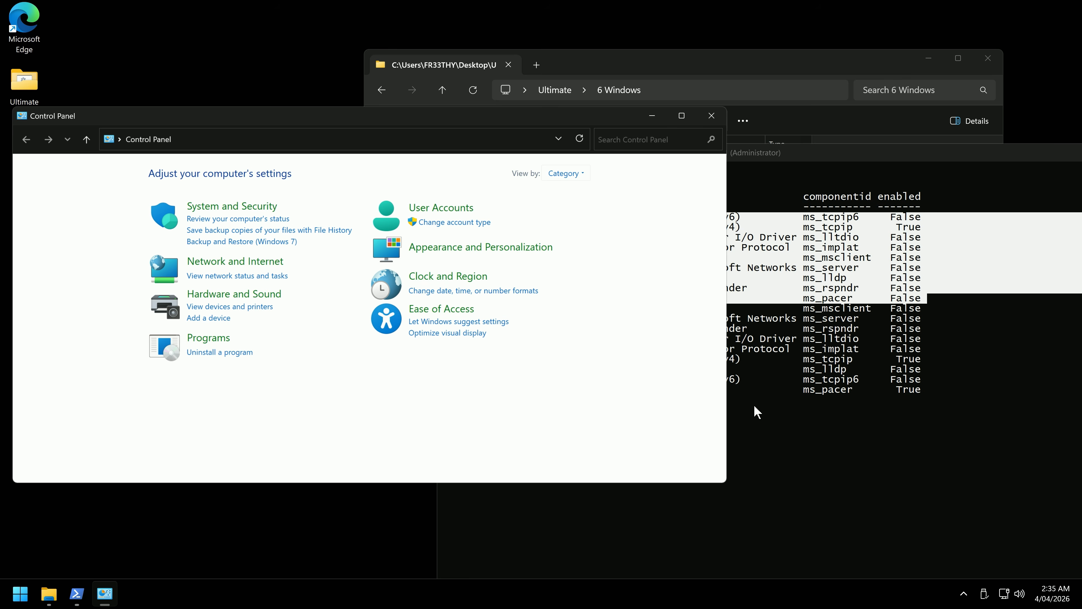
- Open the network connections under Network and Internet and examine which items are enabled in the Ethernet adapter's properties
{"action": "left_click", "coordinate": [239, 294]}
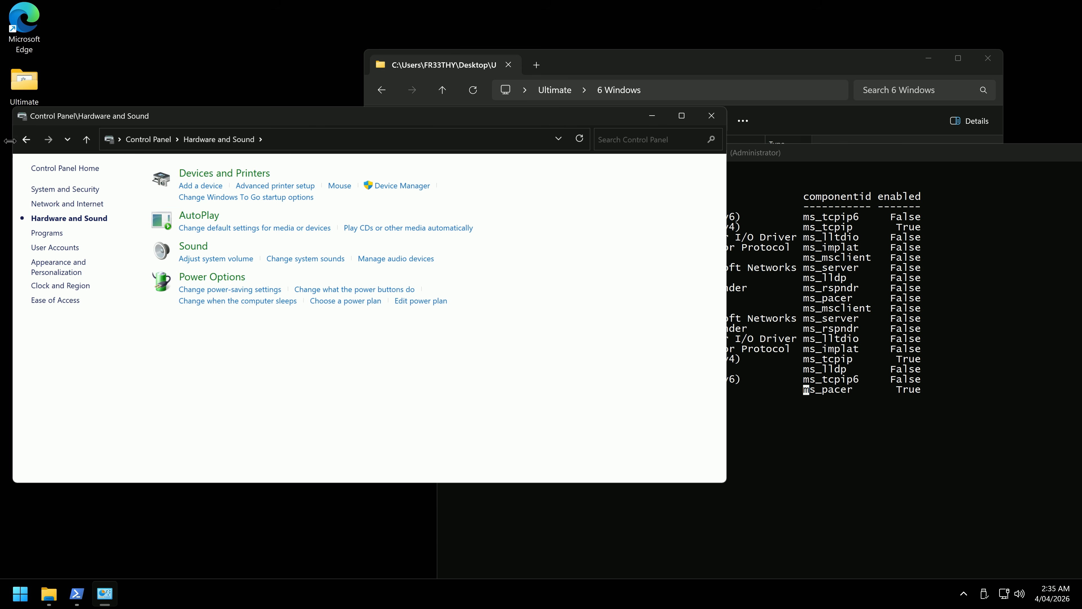
{"action": "left_click", "coordinate": [24, 143]}
{"action": "left_click", "coordinate": [239, 261]}
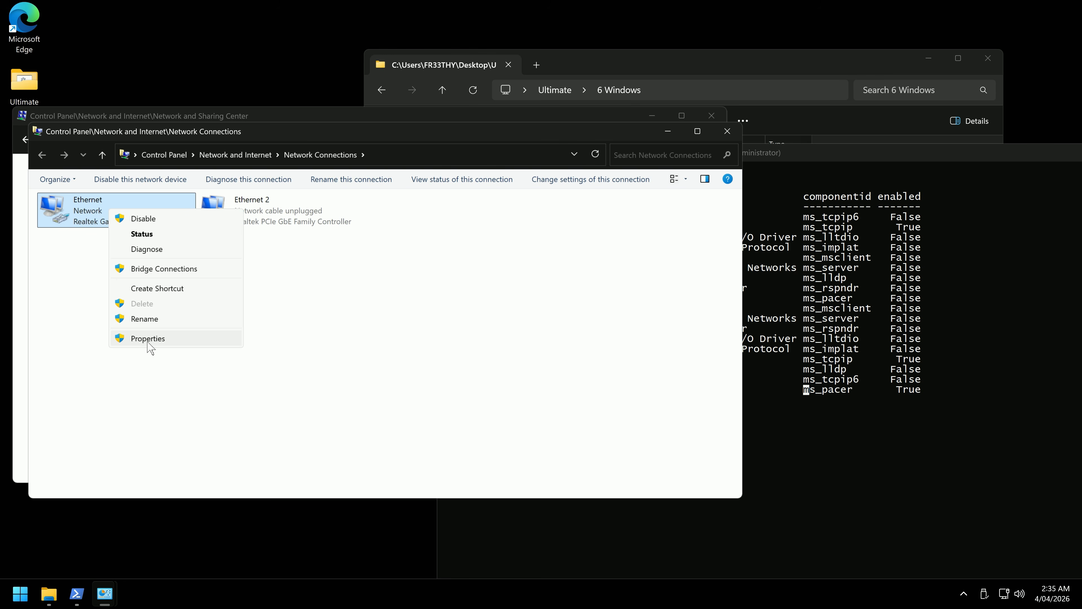
{"action": "left_click", "coordinate": [148, 339]}
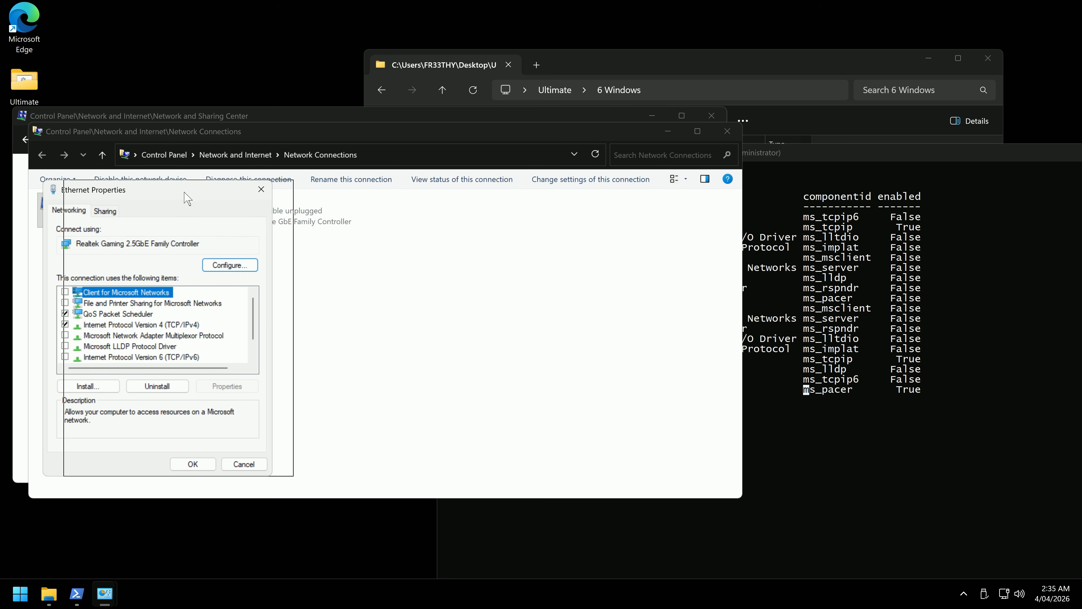
{"action": "scroll", "coordinate": [521, 275], "scroll_direction": "down", "scroll_amount": 1}
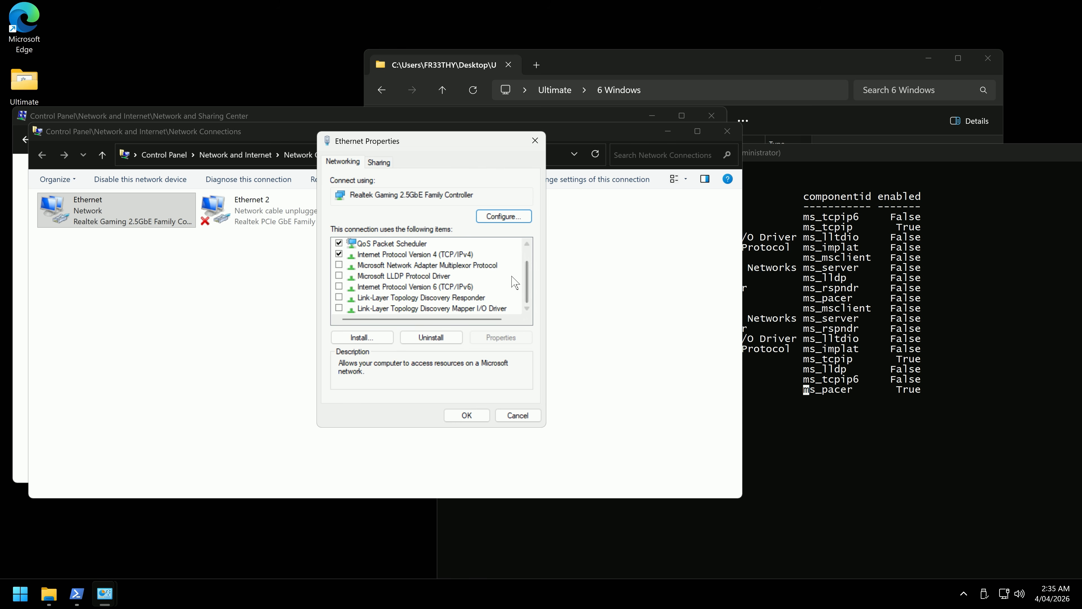
{"action": "scroll", "coordinate": [439, 271], "scroll_direction": "up", "scroll_amount": 1}
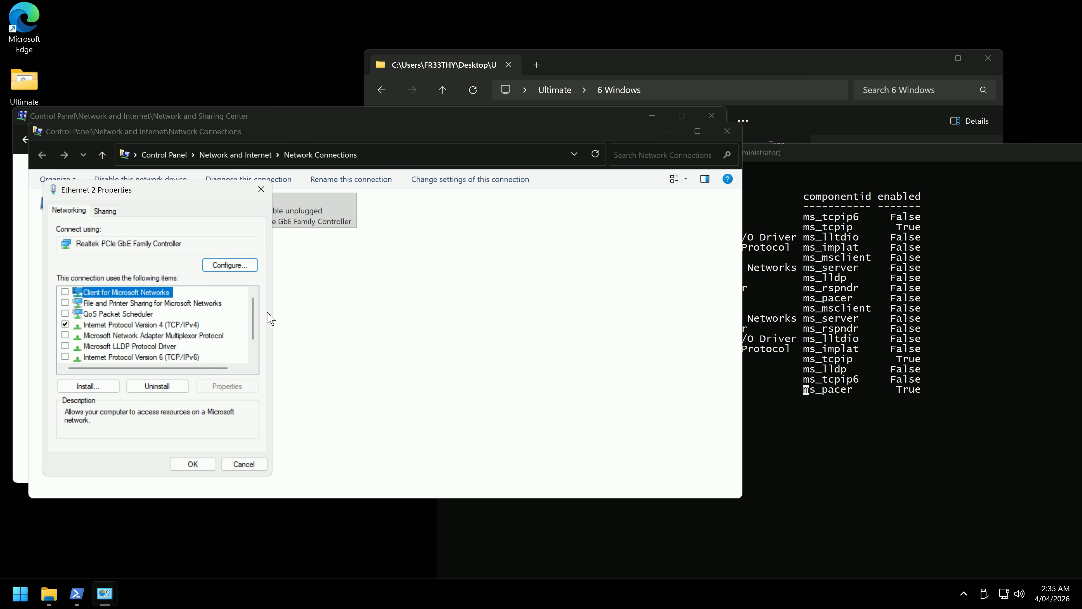
- Examine the enabled items in the Ethernet 2 properties, recheck the Ethernet adapter, and close the network connections
{"action": "scroll", "coordinate": [252, 336], "scroll_direction": "down", "scroll_amount": 3}
{"action": "scroll", "coordinate": [252, 337], "scroll_direction": "up", "scroll_amount": 3}
{"action": "key", "text": "Escape"}
{"action": "right_click", "coordinate": [119, 214]}
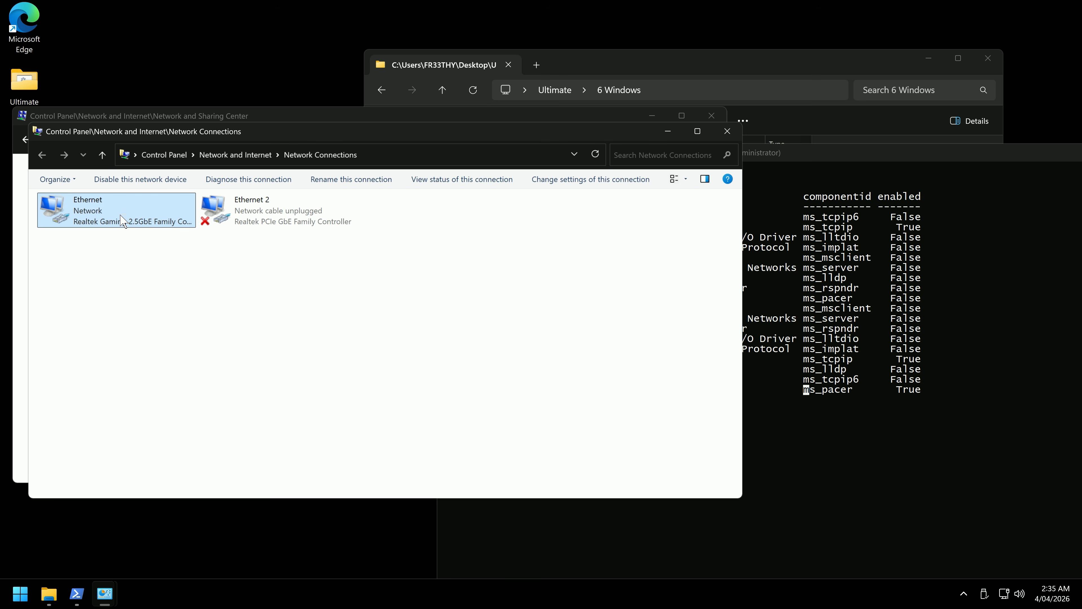
{"action": "left_click", "coordinate": [157, 343]}
{"action": "left_click", "coordinate": [269, 195]}
{"action": "left_click", "coordinate": [726, 132]}
- Highlight the Ethernet adapter's IPv4 and QoS Packet Scheduler rows in the script output, and return to the 6 Windows folder
{"action": "left_click_drag", "start_coordinate": [921, 359], "coordinate": [642, 363]}
{"action": "left_click", "coordinate": [626, 390]}
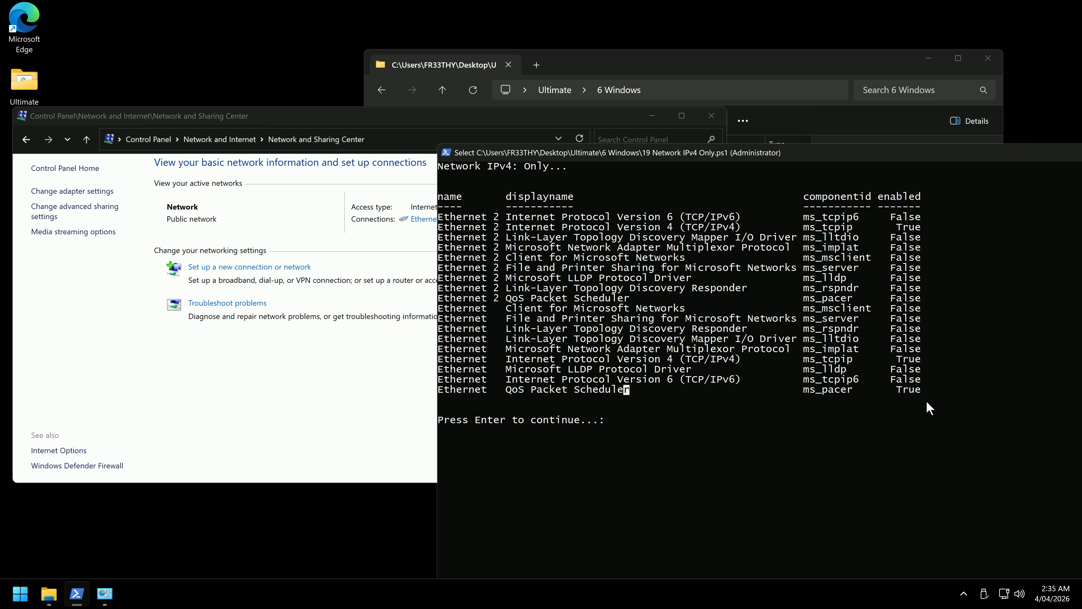
{"action": "left_click_drag", "start_coordinate": [918, 390], "coordinate": [835, 387]}
{"action": "left_click_drag", "start_coordinate": [1008, 154], "coordinate": [716, 161]}
{"action": "scroll", "coordinate": [584, 367], "scroll_direction": "down", "scroll_amount": 3}
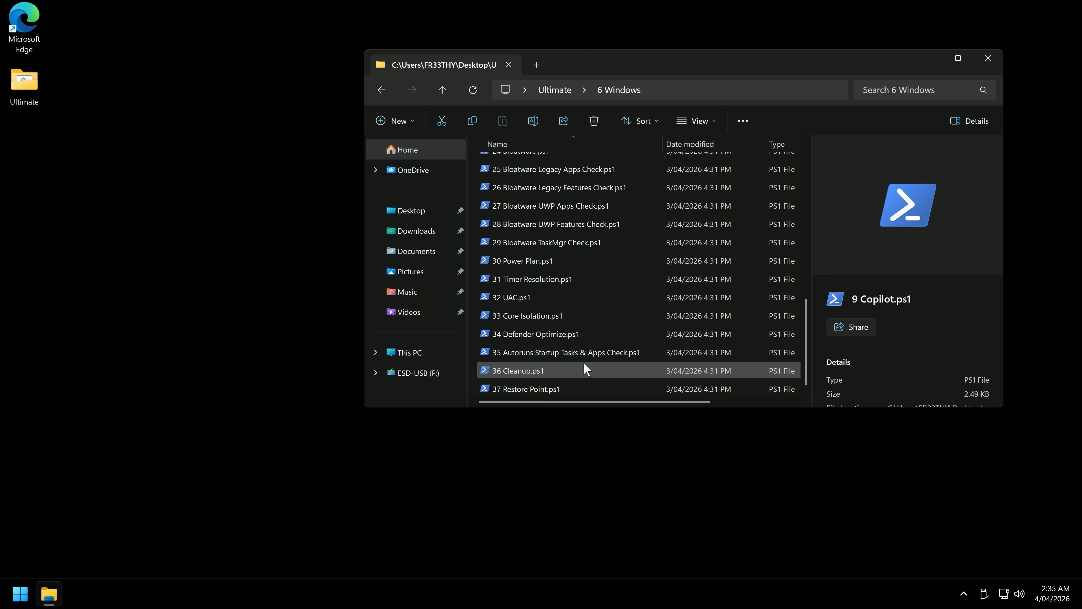
- Run 19 Network IPv4 Only.ps1 again with administrator rights, check its QoS Packet Scheduler row, and close the script
{"action": "scroll", "coordinate": [591, 324], "scroll_direction": "up", "scroll_amount": 2}
{"action": "left_click", "coordinate": [574, 252]}
{"action": "scroll", "coordinate": [608, 302], "scroll_direction": "up", "scroll_amount": 2}
{"action": "double_click", "coordinate": [554, 272]}
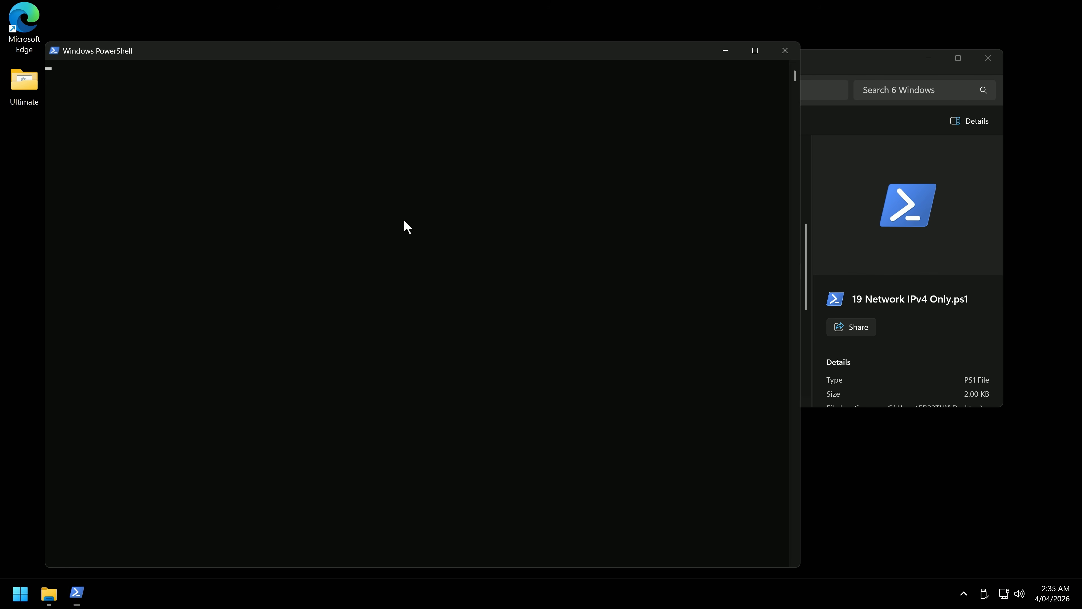
{"action": "left_click", "coordinate": [435, 405]}
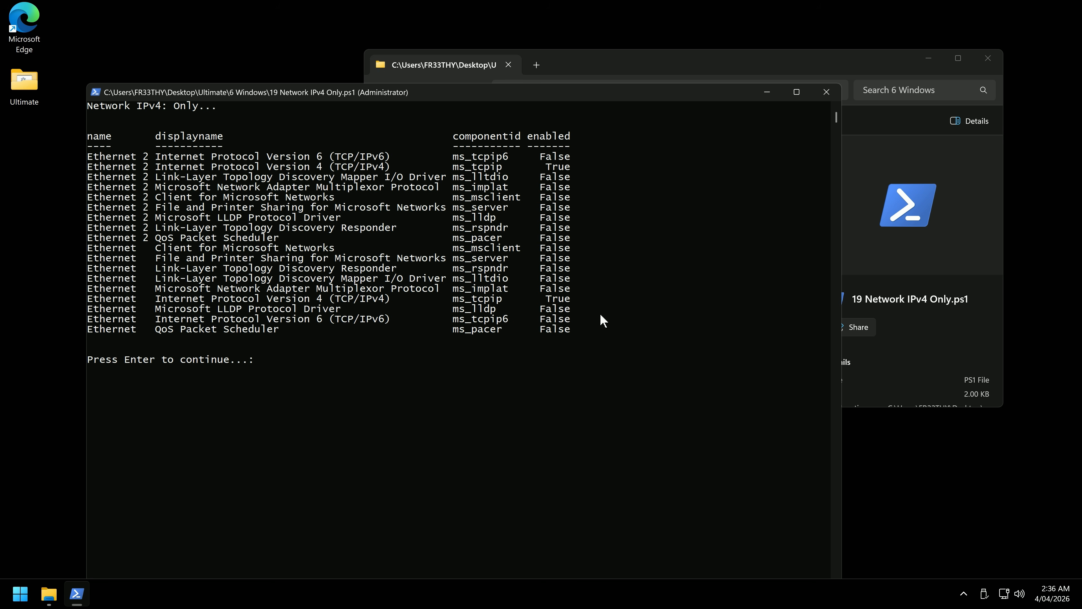
{"action": "left_click_drag", "start_coordinate": [566, 334], "coordinate": [92, 320]}
{"action": "left_click", "coordinate": [827, 93]}
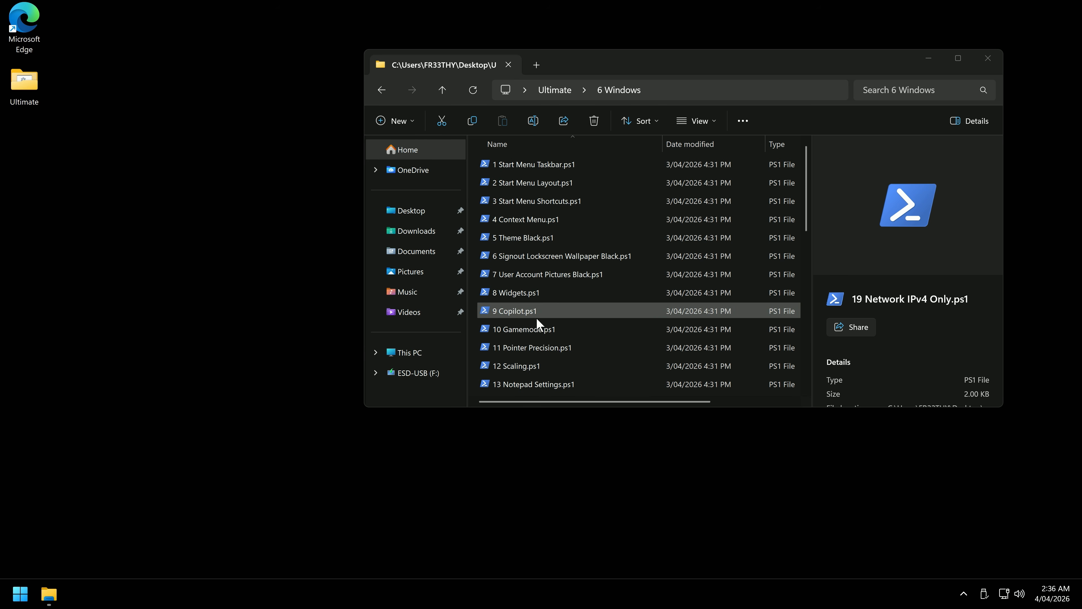
- Find 21 Write Cache Buffer Flushing.ps1 in the folder, open Device Manager, and display the devices by connection
{"action": "scroll", "coordinate": [555, 335], "scroll_direction": "down", "scroll_amount": 6}
{"action": "scroll", "coordinate": [596, 281], "scroll_direction": "up", "scroll_amount": 1}
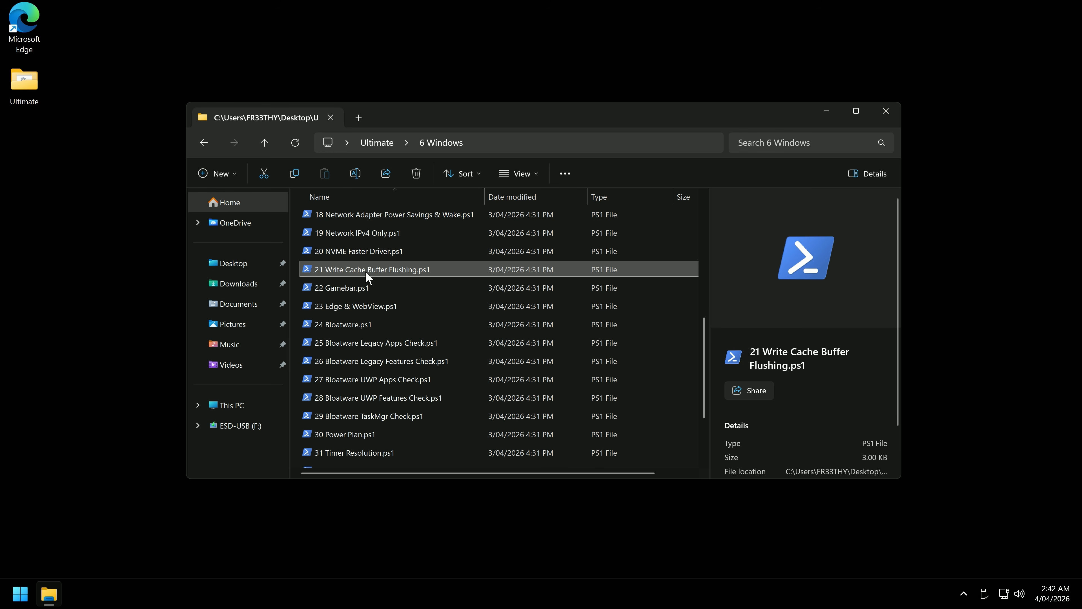
{"action": "left_click", "coordinate": [68, 306]}
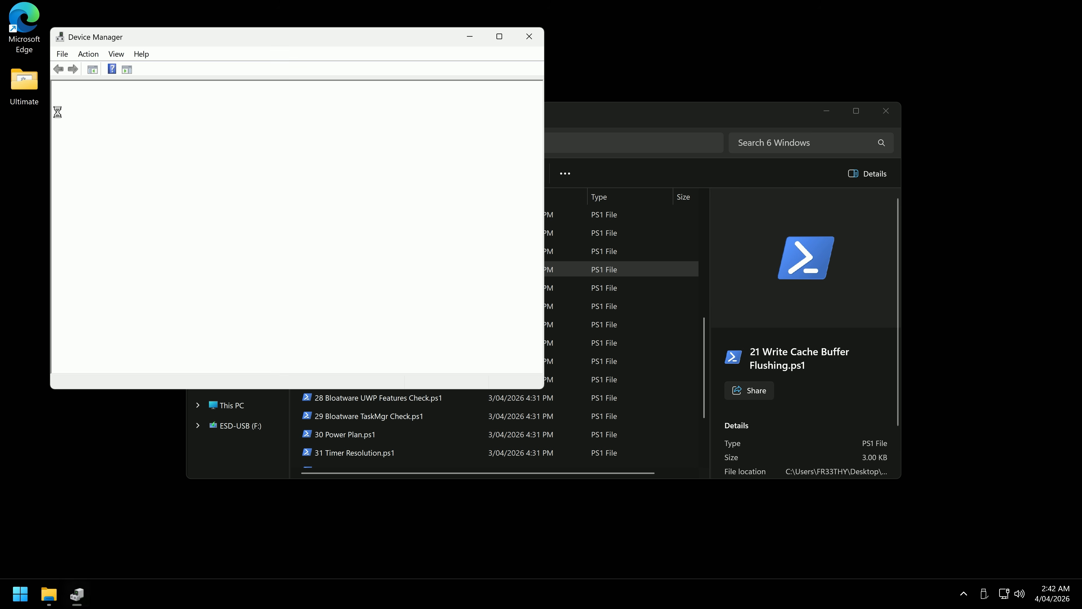
{"action": "left_click", "coordinate": [115, 56]}
{"action": "left_click", "coordinate": [145, 81]}
- Expand the PCI Express root and switch ports in the device tree down to the EDILOCA EN600 Pro 2TB drive
{"action": "scroll", "coordinate": [123, 213], "scroll_direction": "down", "scroll_amount": 1}
{"action": "left_click", "coordinate": [106, 190]}
{"action": "left_click", "coordinate": [119, 213]}
{"action": "left_click", "coordinate": [119, 200]}
{"action": "scroll", "coordinate": [162, 251], "scroll_direction": "down", "scroll_amount": 3}
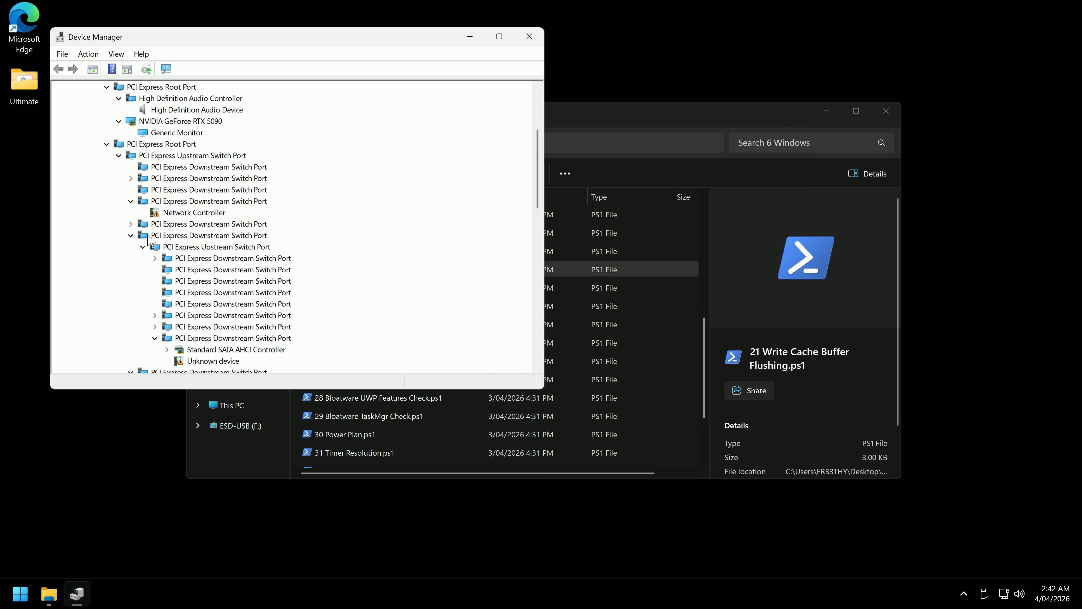
{"action": "left_click", "coordinate": [131, 223]}
{"action": "left_click", "coordinate": [130, 178]}
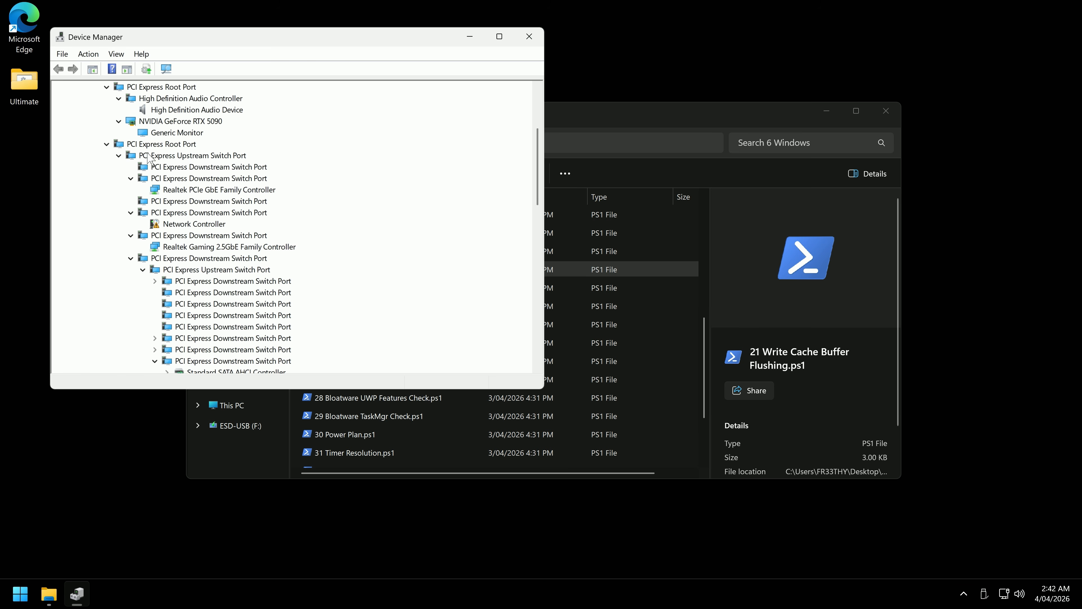
{"action": "scroll", "coordinate": [149, 175], "scroll_direction": "down", "scroll_amount": 3}
{"action": "left_click", "coordinate": [154, 247]}
{"action": "left_click", "coordinate": [154, 235]}
{"action": "left_click", "coordinate": [167, 247]}
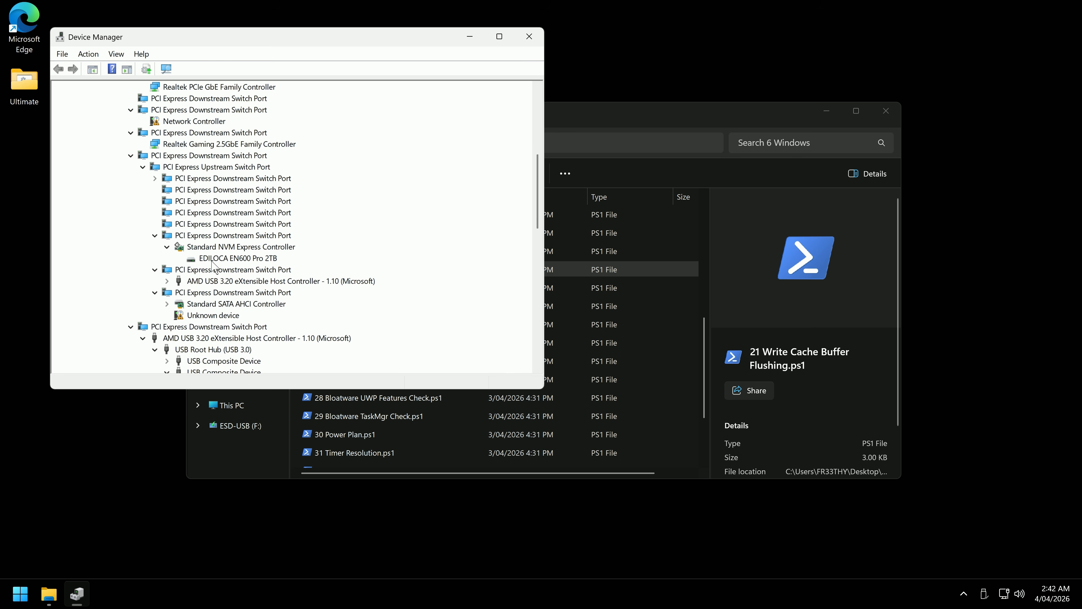
- Check the write-caching policies of the EDILOCA EN600 Pro 2TB drive and close Device Manager
{"action": "double_click", "coordinate": [214, 260]}
{"action": "left_click", "coordinate": [231, 95]}
{"action": "left_click", "coordinate": [412, 73]}
{"action": "left_click", "coordinate": [530, 37]}
{"action": "left_click", "coordinate": [459, 3]}
- Run 21 Write Cache Buffer Flushing.ps1 as administrator and let it finish
{"action": "left_click", "coordinate": [390, 271]}
{"action": "double_click", "coordinate": [391, 273]}
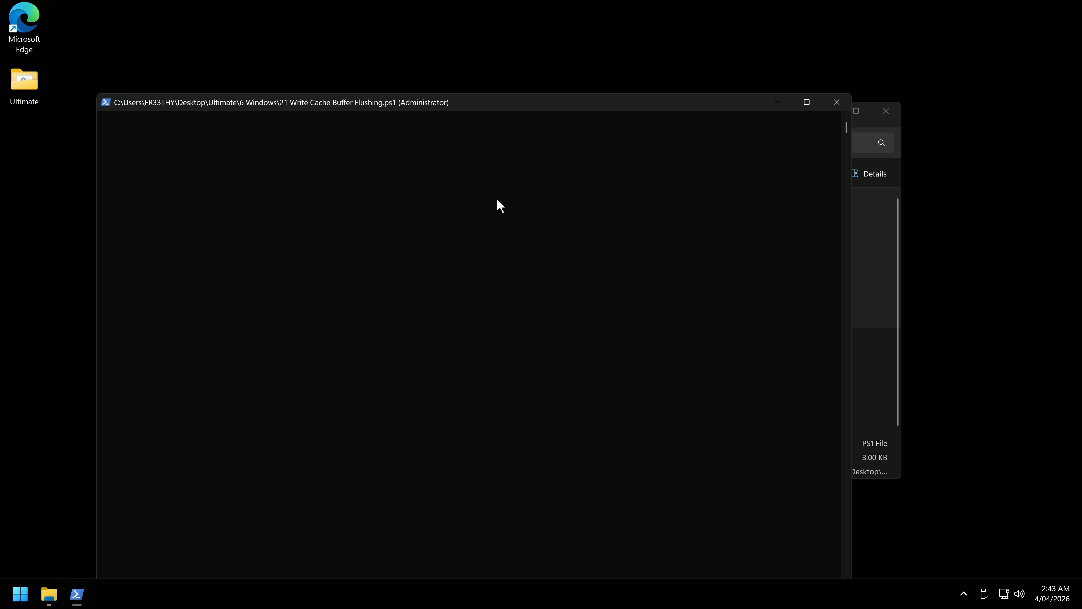
{"action": "key", "text": "Return"}
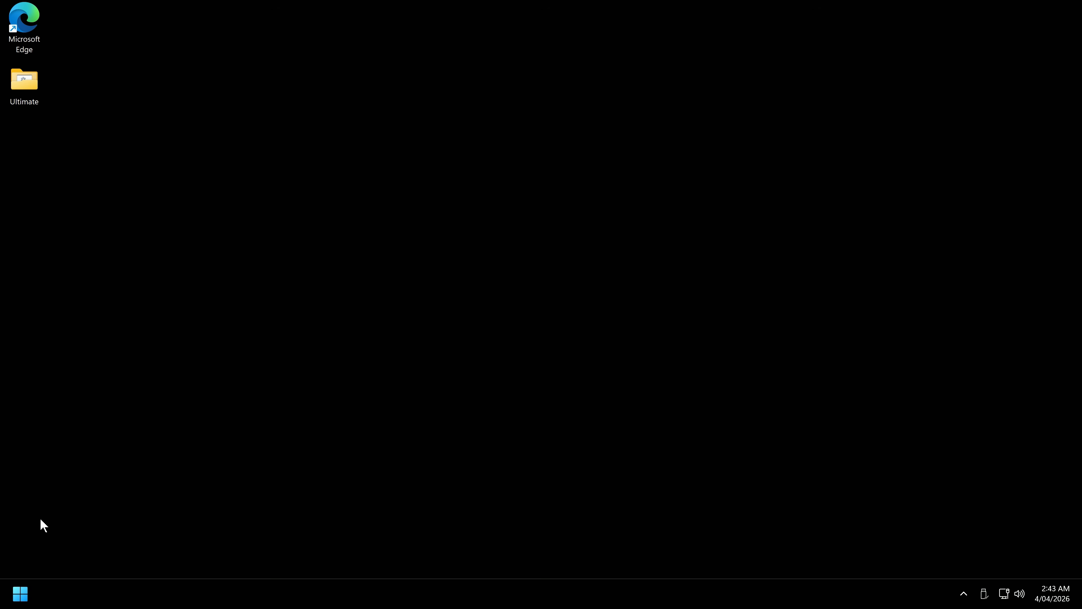
- Restart the computer
{"action": "right_click", "coordinate": [20, 593]}
{"action": "mouse_move", "coordinate": [104, 538]}
{"action": "left_click", "coordinate": [165, 537]}
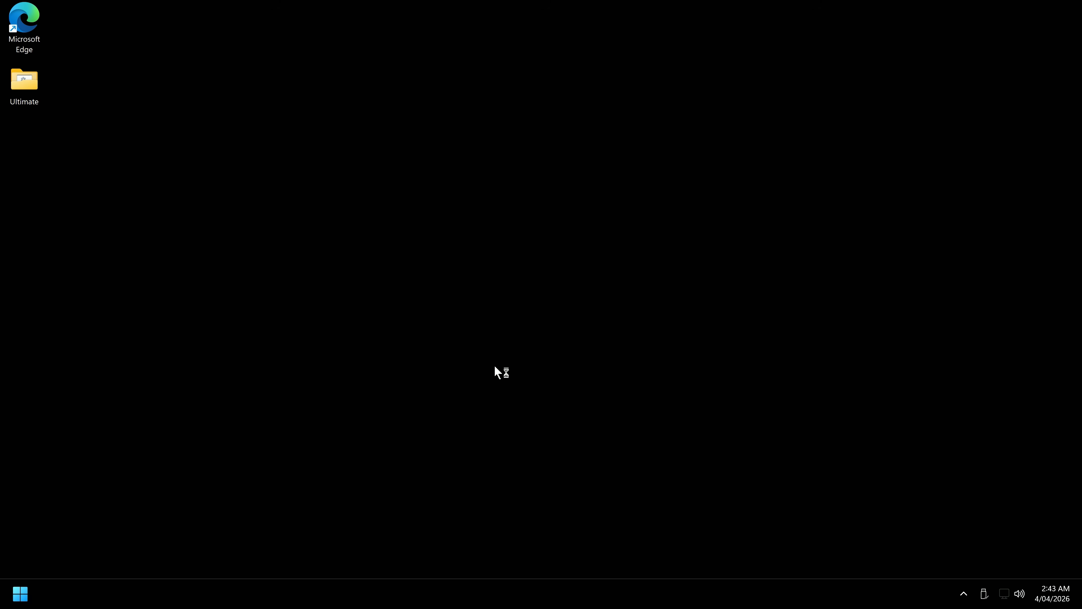
- Reopen Device Manager, verify the EDILOCA EN600 Pro 2TB drive's write-caching policies under the disk drives, and close it
{"action": "right_click", "coordinate": [20, 593]}
{"action": "left_click", "coordinate": [50, 315]}
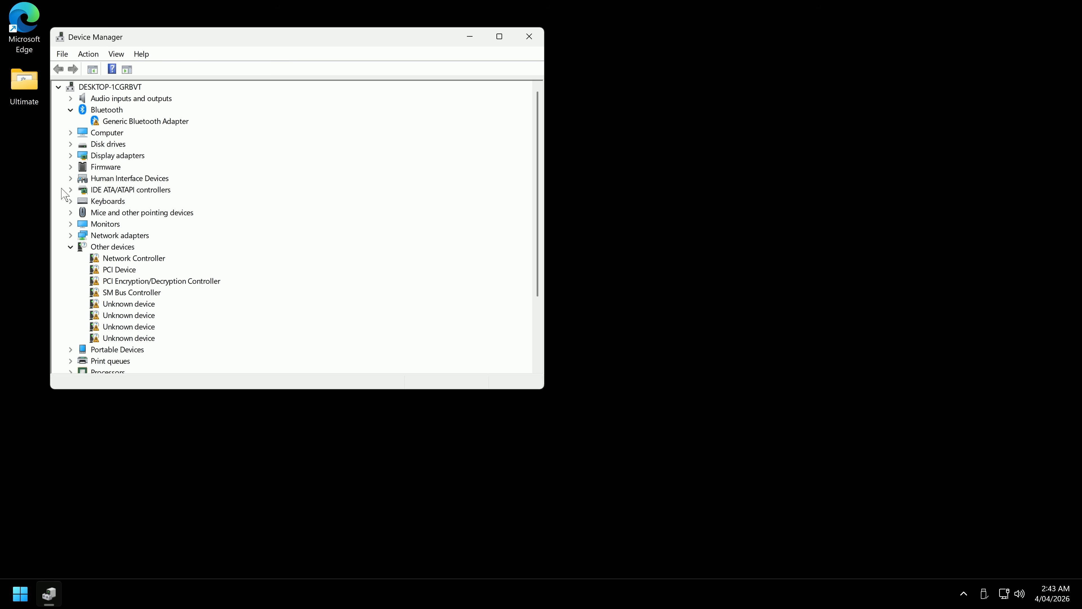
{"action": "left_click", "coordinate": [70, 189]}
{"action": "left_click", "coordinate": [70, 144]}
{"action": "double_click", "coordinate": [136, 167]}
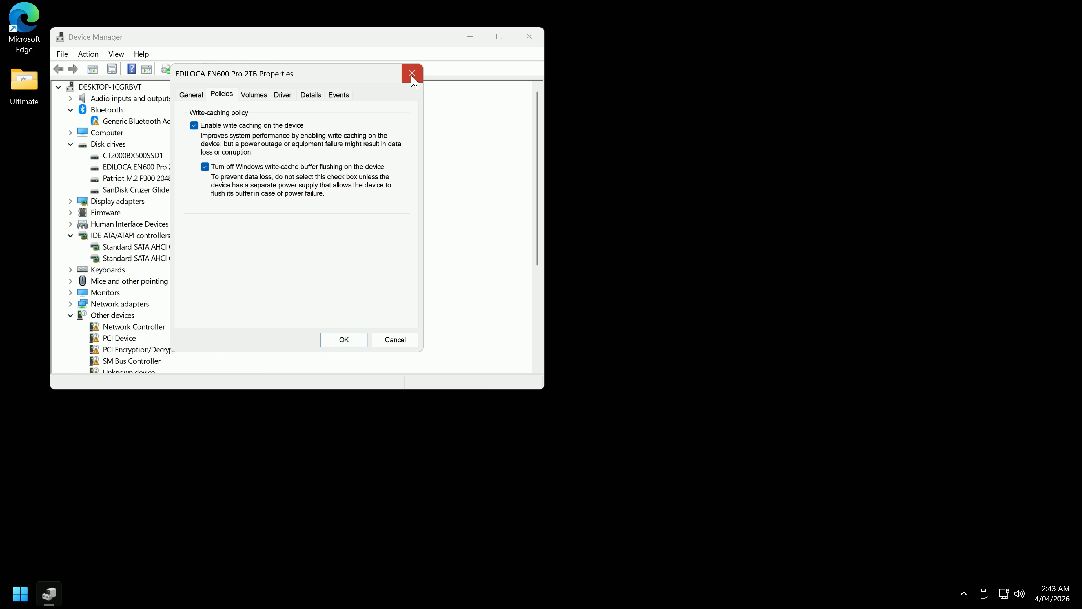
{"action": "left_click", "coordinate": [411, 73]}
{"action": "left_click", "coordinate": [409, 74]}
{"action": "left_click", "coordinate": [538, 39]}
- Open the 6 Windows folder inside the Ultimate desktop folder and locate 22 Gamebar.ps1
{"action": "double_click", "coordinate": [23, 91]}
{"action": "double_click", "coordinate": [357, 310]}
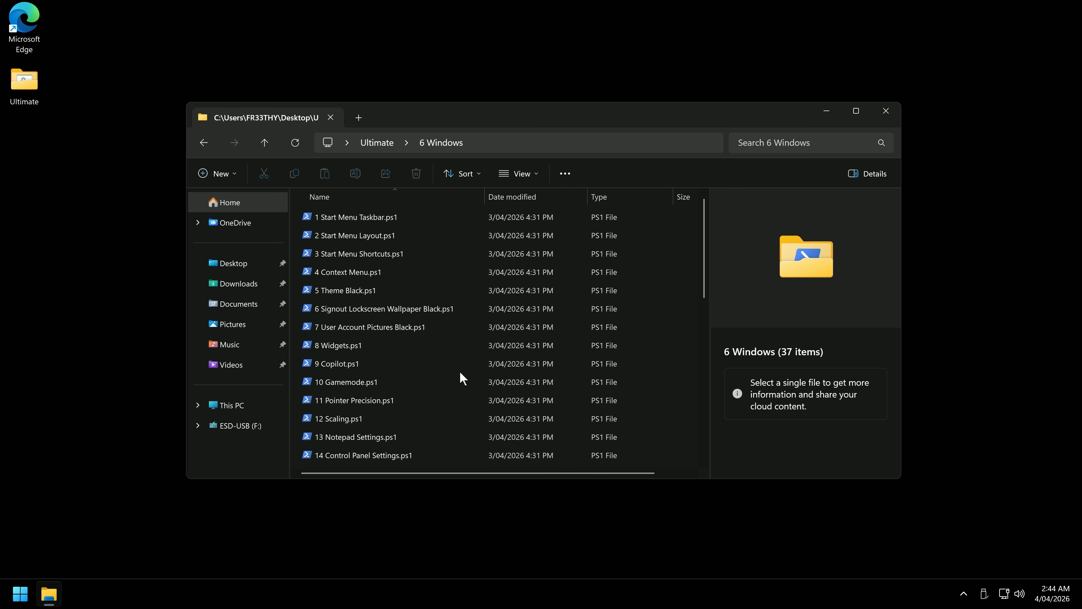
{"action": "scroll", "coordinate": [459, 370], "scroll_direction": "down", "scroll_amount": 2}
{"action": "scroll", "coordinate": [462, 364], "scroll_direction": "down", "scroll_amount": 5}
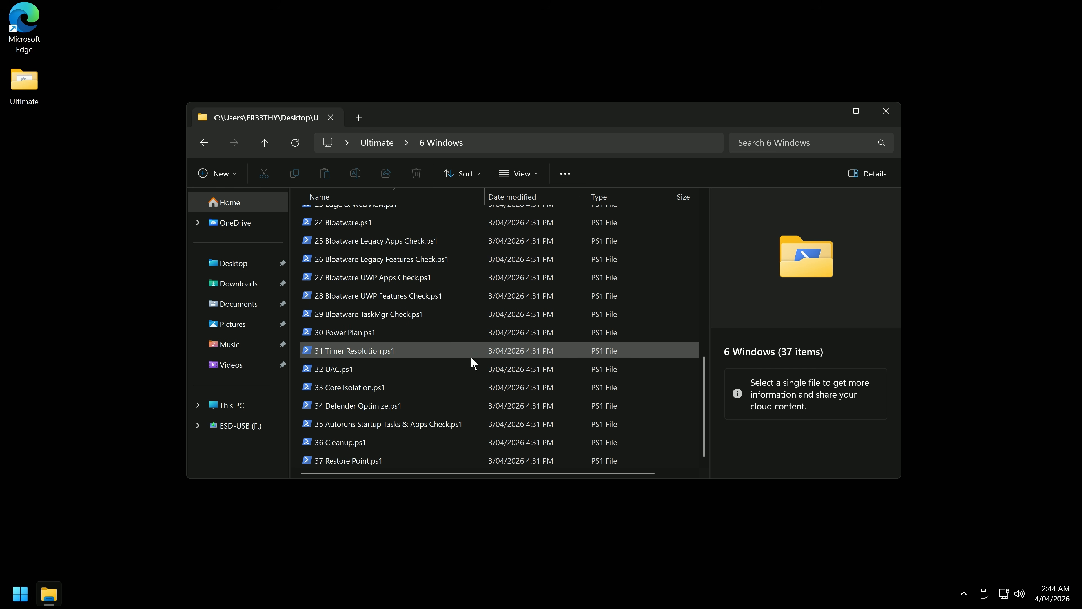
{"action": "scroll", "coordinate": [466, 360], "scroll_direction": "up", "scroll_amount": 1}
{"action": "scroll", "coordinate": [405, 340], "scroll_direction": "down", "scroll_amount": 1}
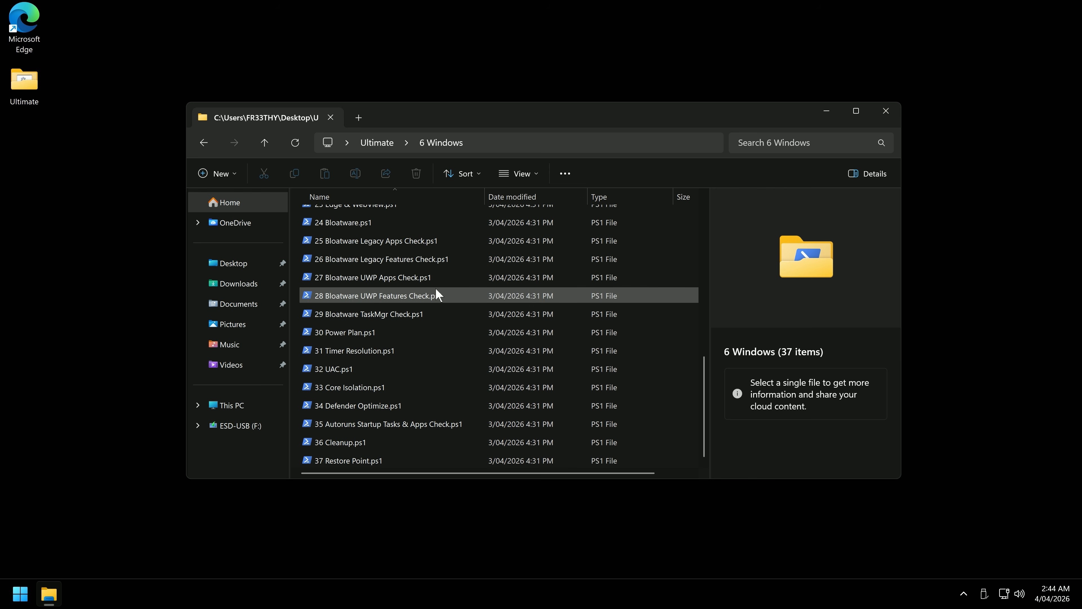
{"action": "scroll", "coordinate": [435, 294], "scroll_direction": "up", "scroll_amount": 2}
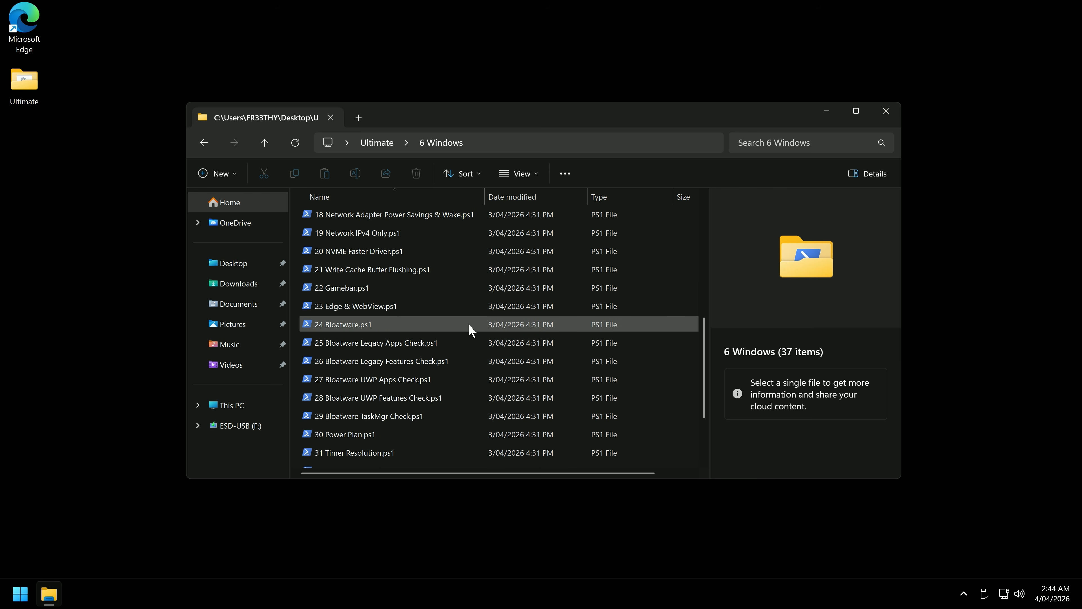
- Run 22 Gamebar.ps1 as administrator, look over the Start menu apps, and choose option 1, Gamebar Xbox: Off (Recommended)
{"action": "double_click", "coordinate": [351, 293]}
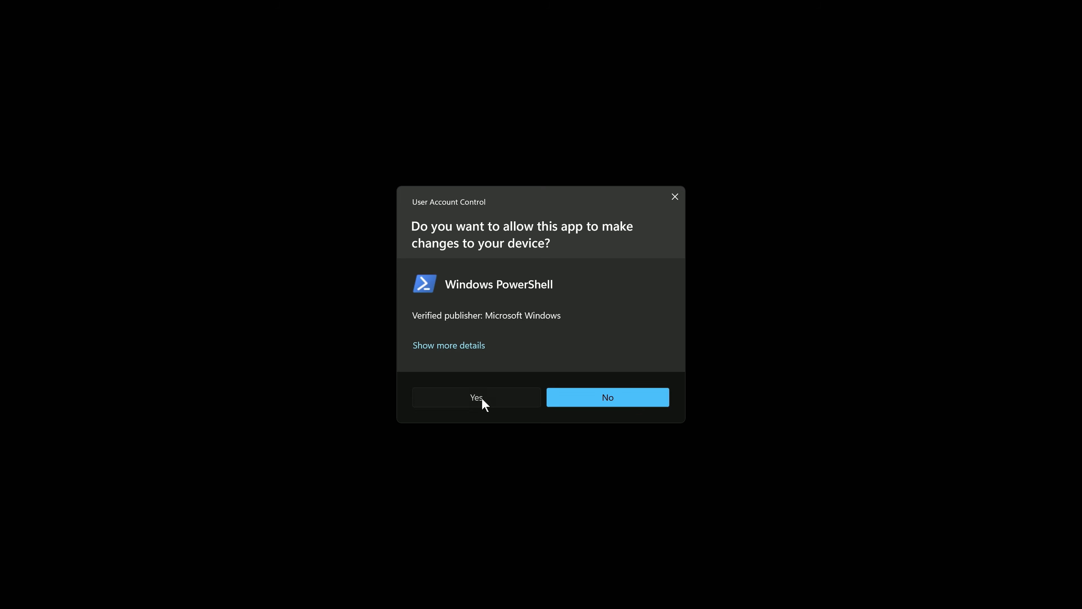
{"action": "left_click", "coordinate": [477, 398]}
{"action": "left_click_drag", "start_coordinate": [262, 86], "coordinate": [464, 93]}
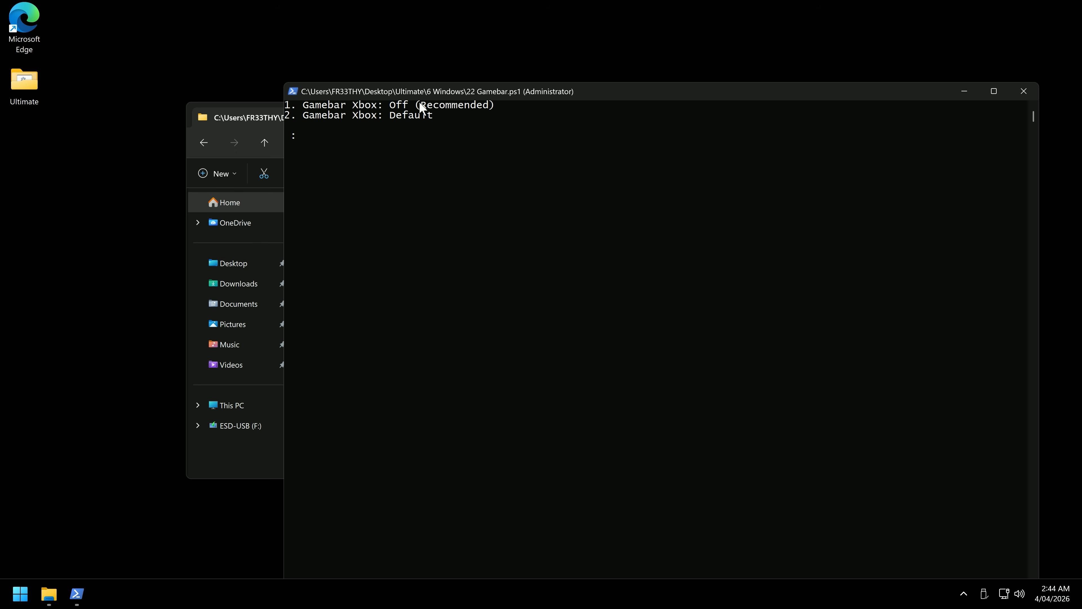
{"action": "left_click", "coordinate": [20, 594]}
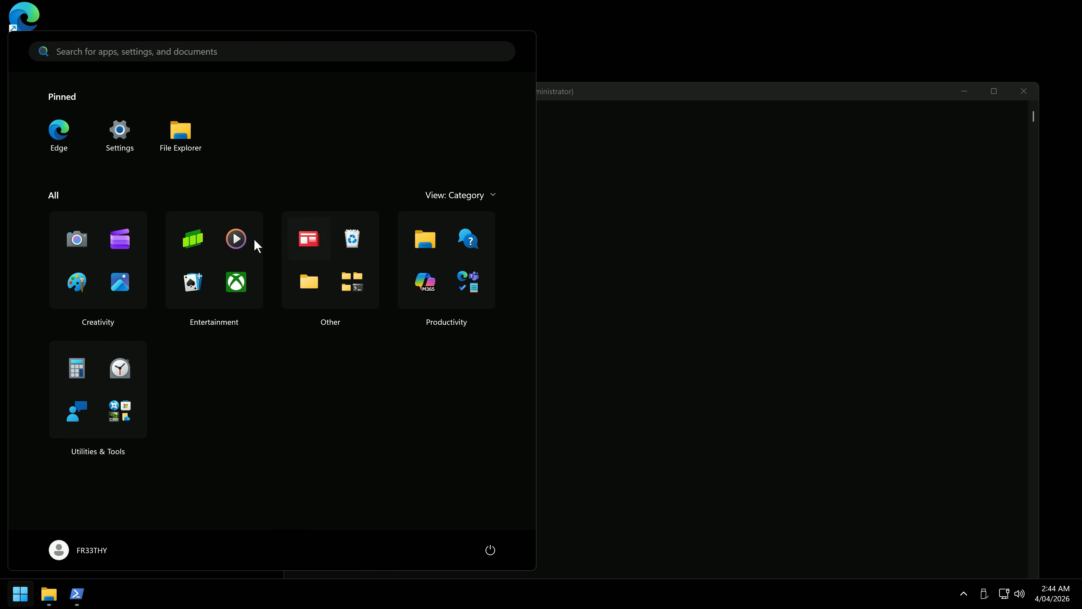
{"action": "left_click", "coordinate": [459, 105]}
{"action": "type", "text": "1"}
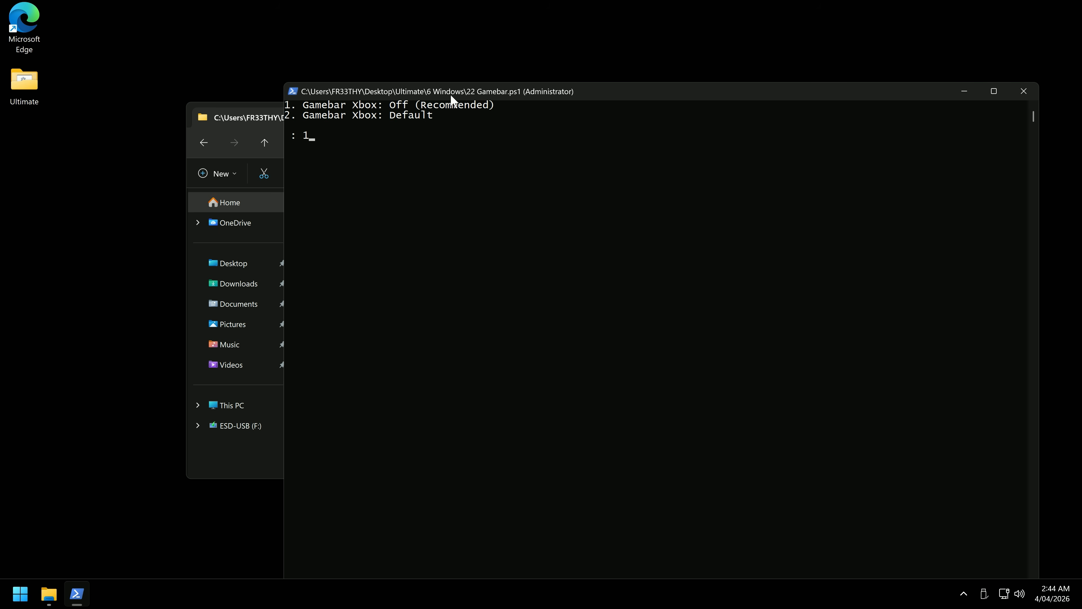
{"action": "key", "text": "Return"}
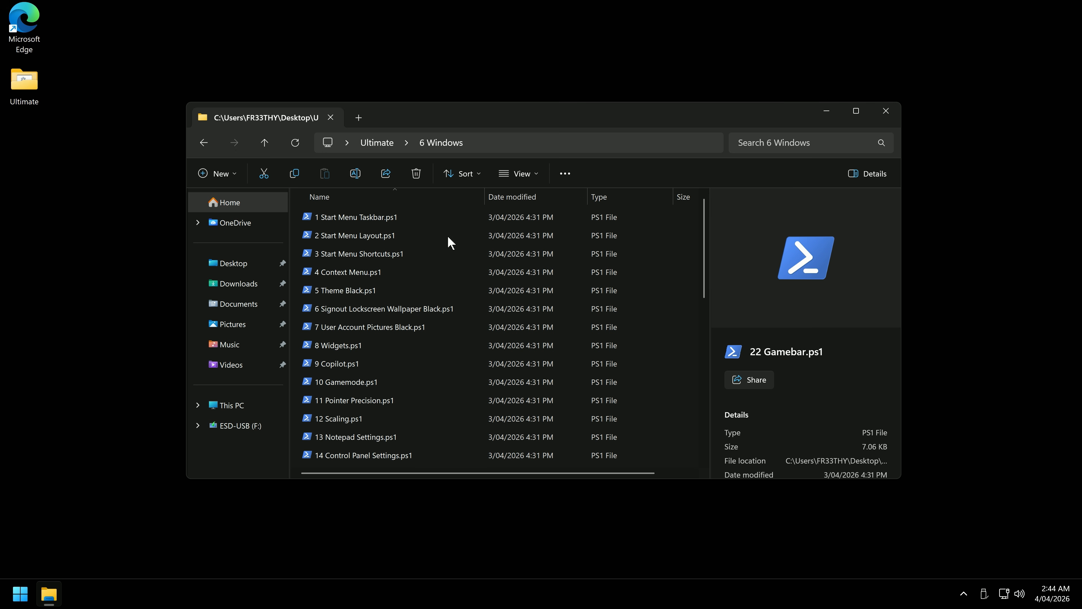
- Look through the list of all installed apps in the Start menu for remaining Xbox entries
{"action": "scroll", "coordinate": [430, 392], "scroll_direction": "down", "scroll_amount": 5}
{"action": "left_click", "coordinate": [49, 572]}
{"action": "key", "text": "super"}
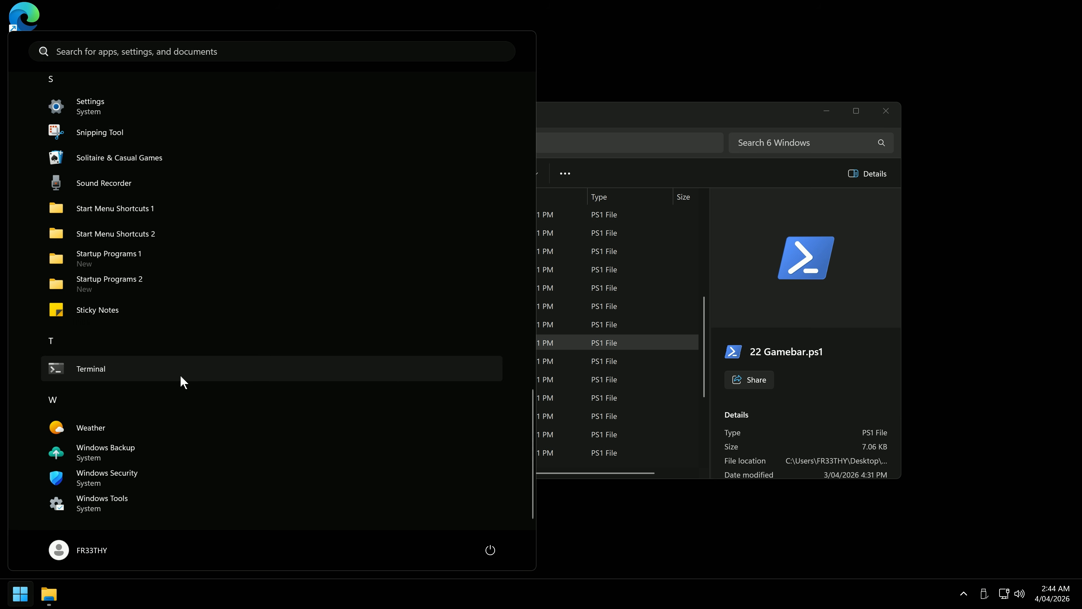
{"action": "scroll", "coordinate": [170, 471], "scroll_direction": "up", "scroll_amount": 4}
{"action": "scroll", "coordinate": [175, 473], "scroll_direction": "up", "scroll_amount": 10}
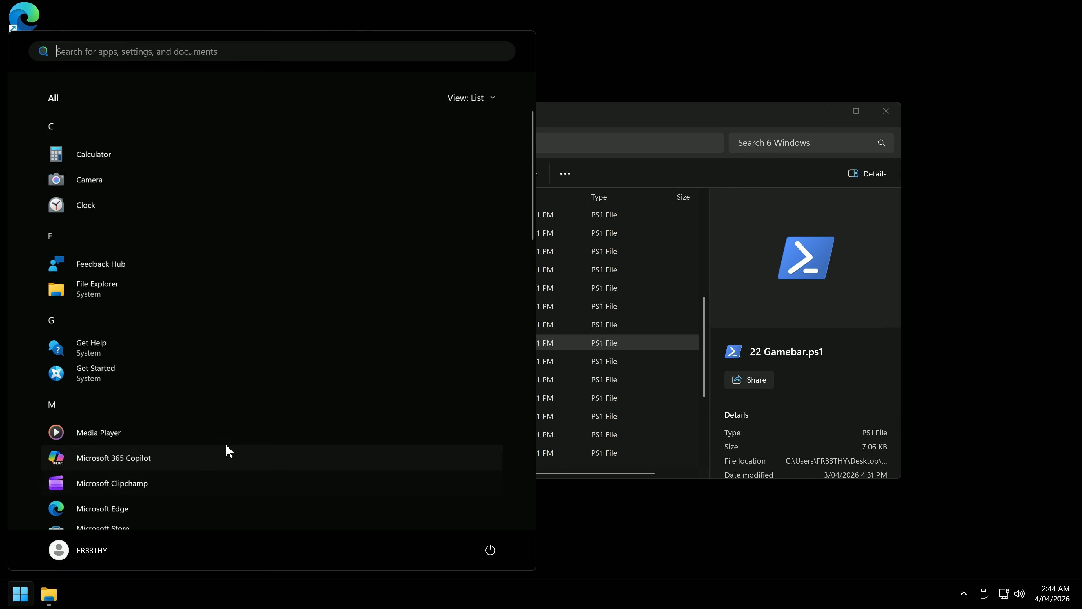
{"action": "scroll", "coordinate": [232, 441], "scroll_direction": "up", "scroll_amount": 3}
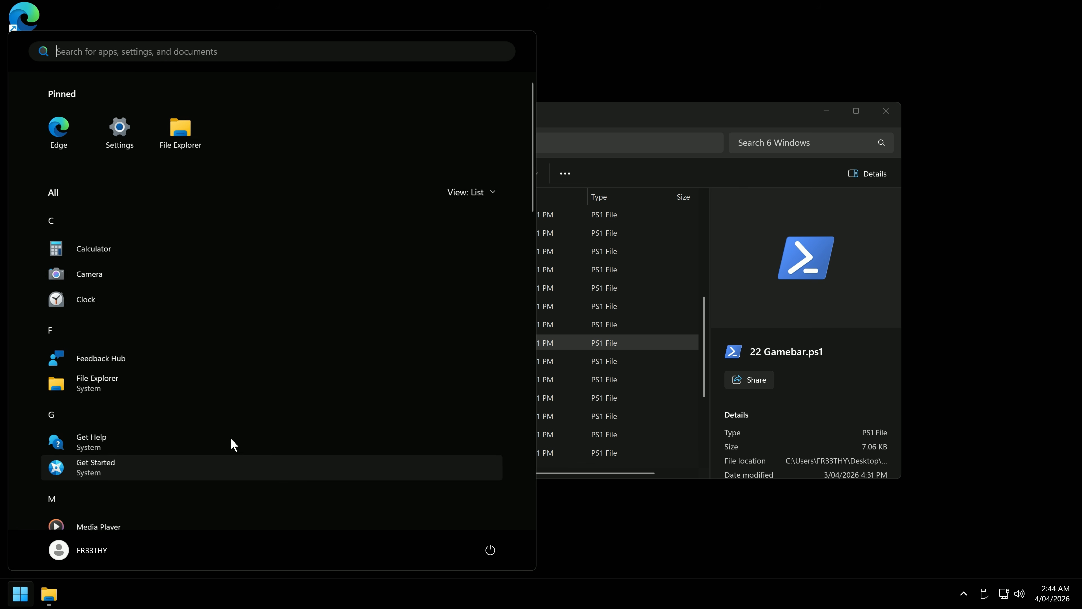
- Select 23 Edge & WebView.ps1 and examine the WebView2 processes under Microsoft 365 Copilot in Task Manager
{"action": "left_click", "coordinate": [590, 121]}
{"action": "left_click", "coordinate": [375, 361]}
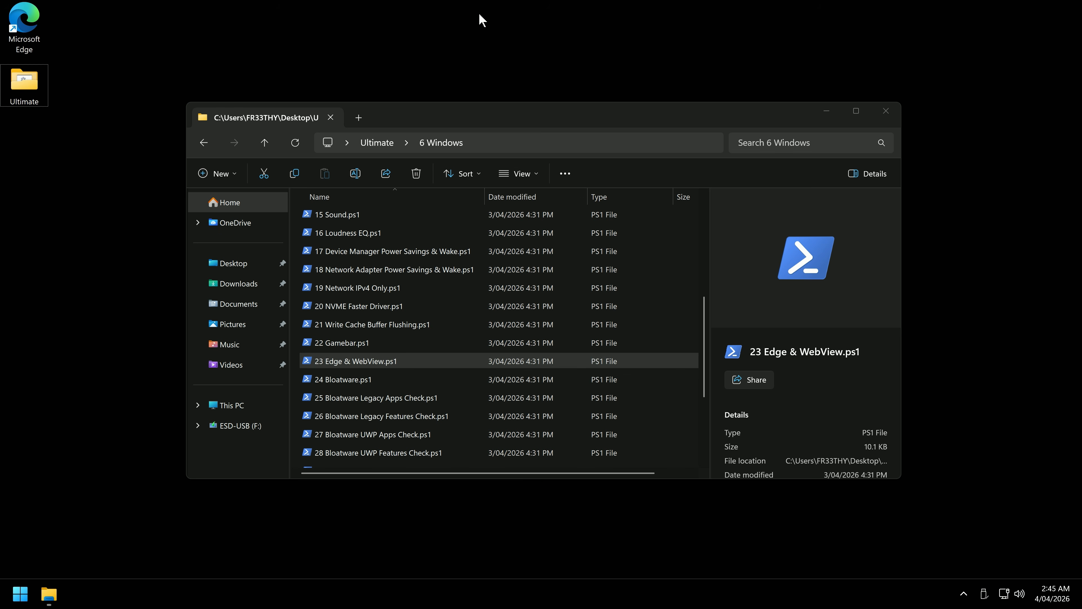
{"action": "key", "text": "ctrl+shift+Escape"}
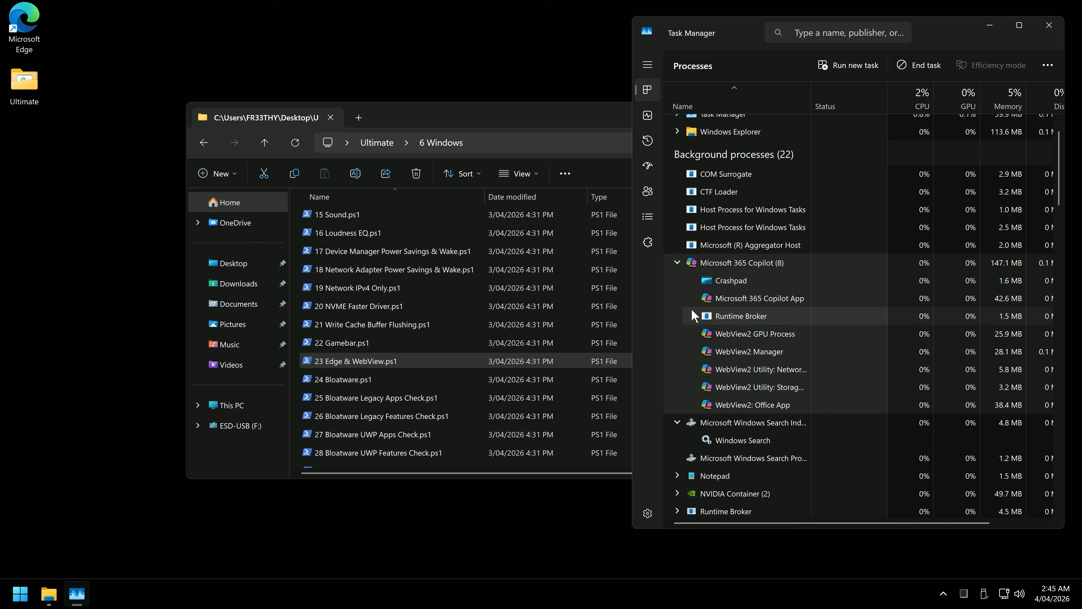
{"action": "scroll", "coordinate": [696, 310], "scroll_direction": "down", "scroll_amount": 2}
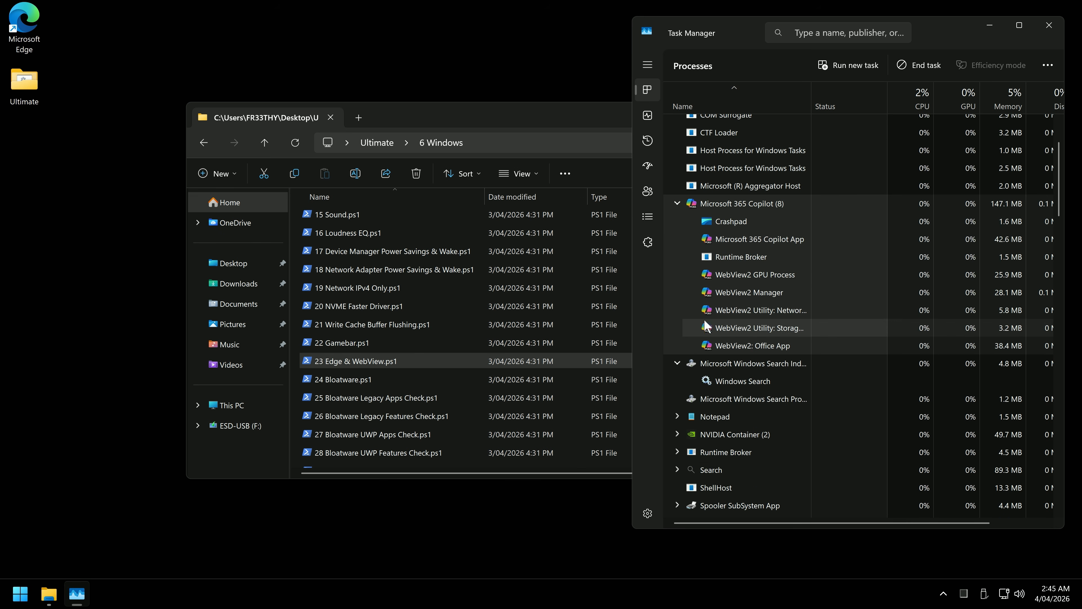
{"action": "scroll", "coordinate": [760, 256], "scroll_direction": "down", "scroll_amount": 2}
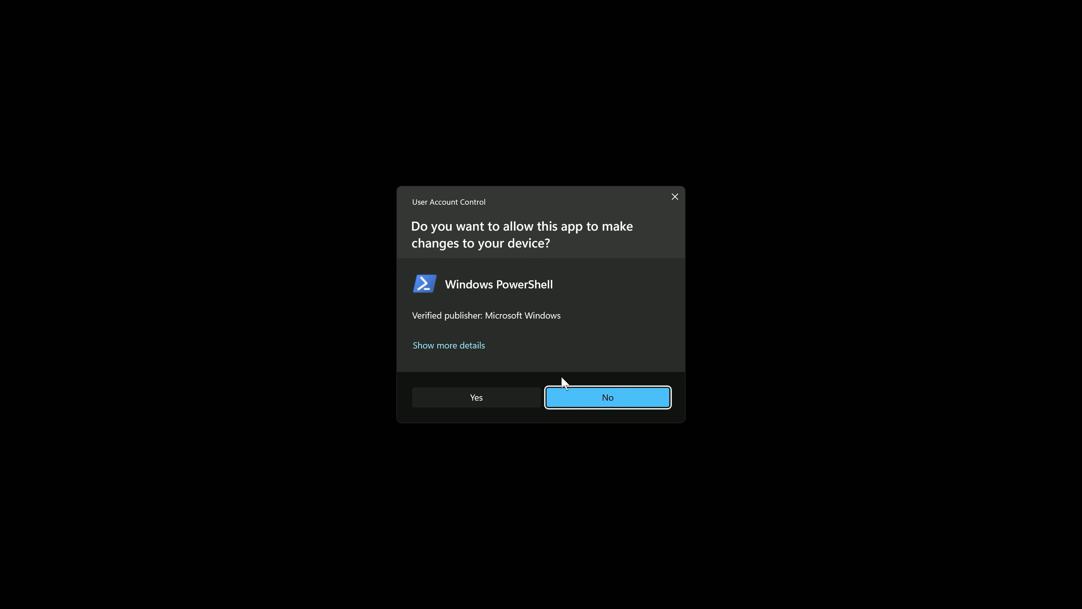
- Return to the Ultimate folder, open 4 Installers, and run its installer script as administrator to install Brave
{"action": "left_click", "coordinate": [563, 386]}
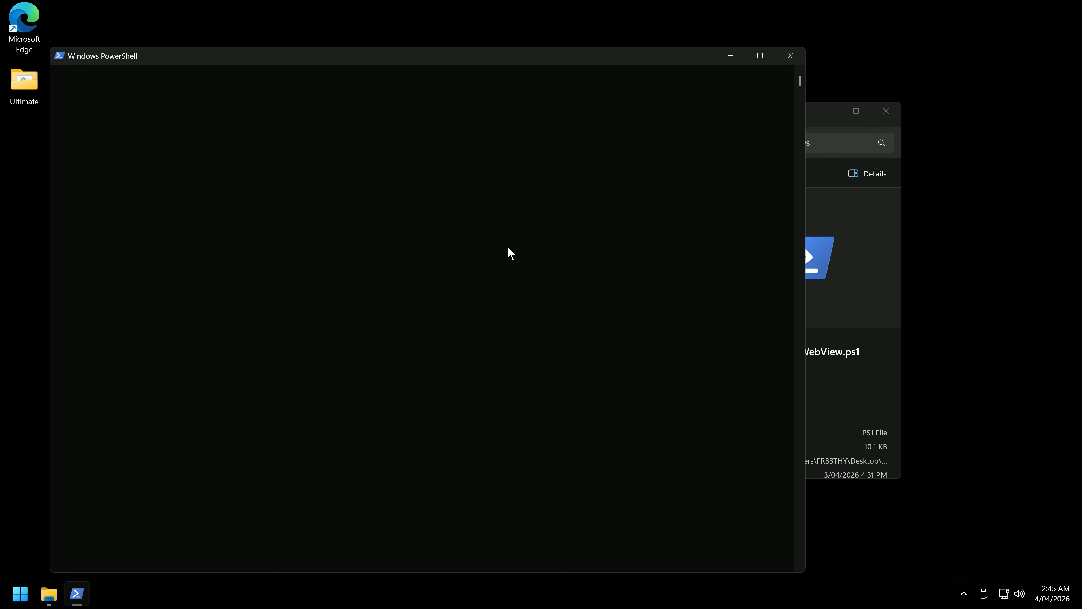
{"action": "left_click", "coordinate": [204, 142]}
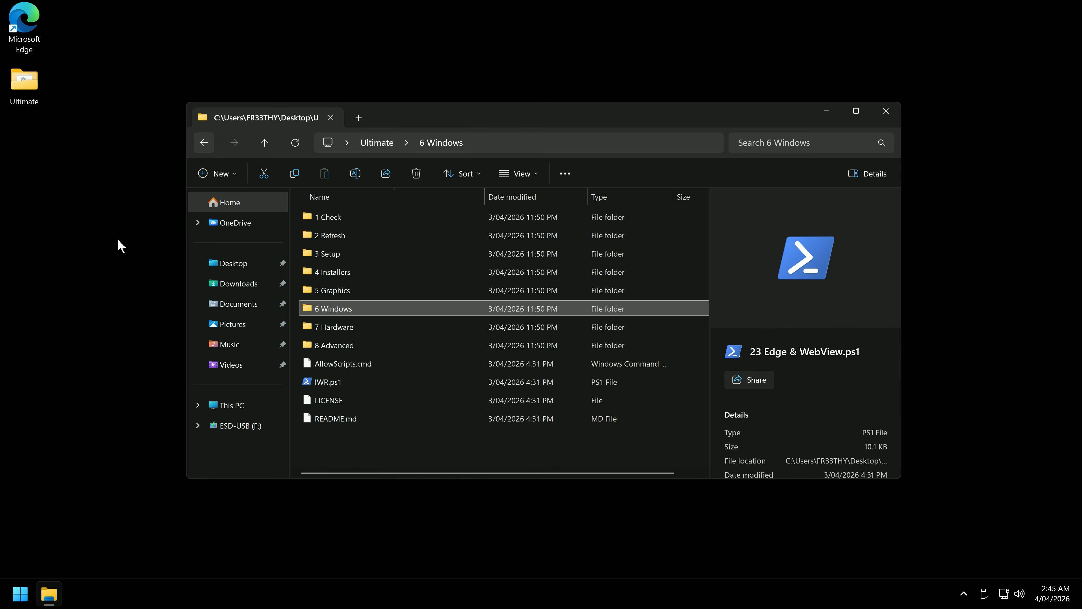
{"action": "double_click", "coordinate": [315, 272]}
{"action": "double_click", "coordinate": [367, 216]}
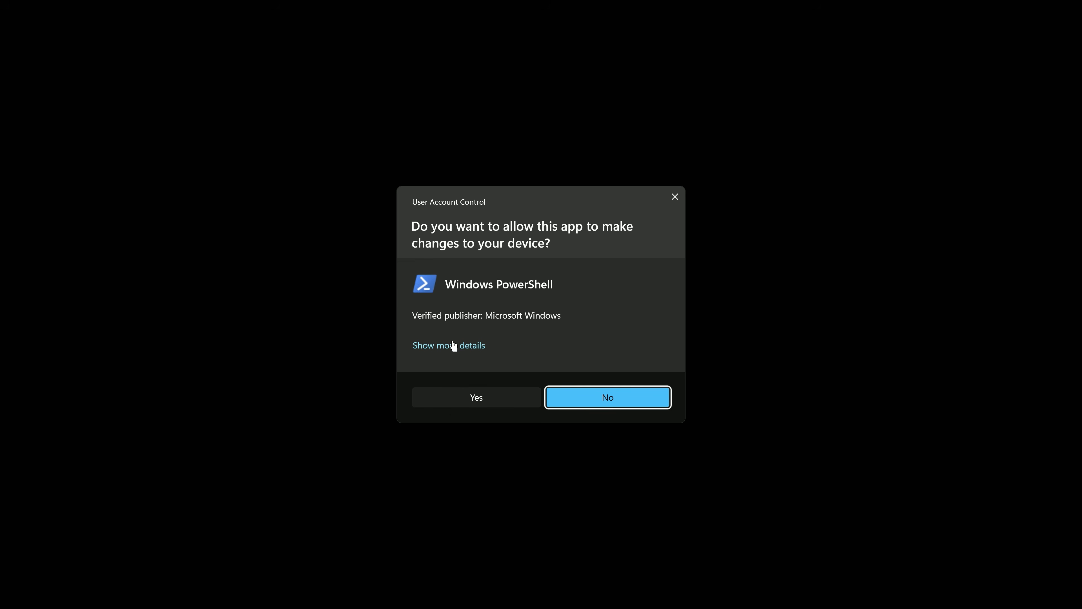
{"action": "key", "text": "alt+y"}
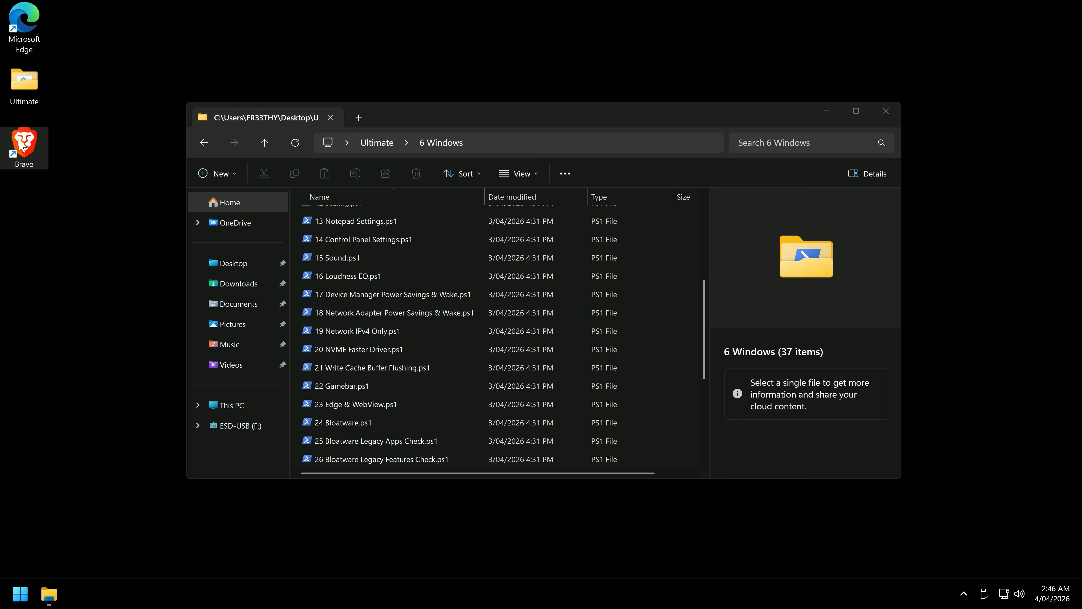
- Switch to Brave, pin the uBlock Origin extension to its toolbar, and close the browser
{"action": "double_click", "coordinate": [22, 144]}
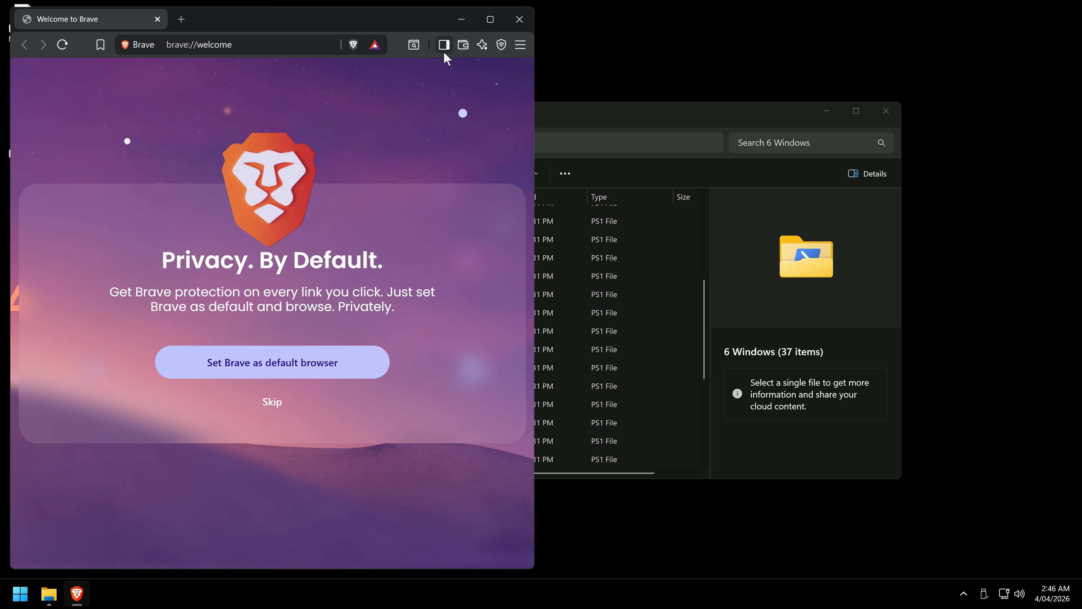
{"action": "left_click", "coordinate": [395, 45]}
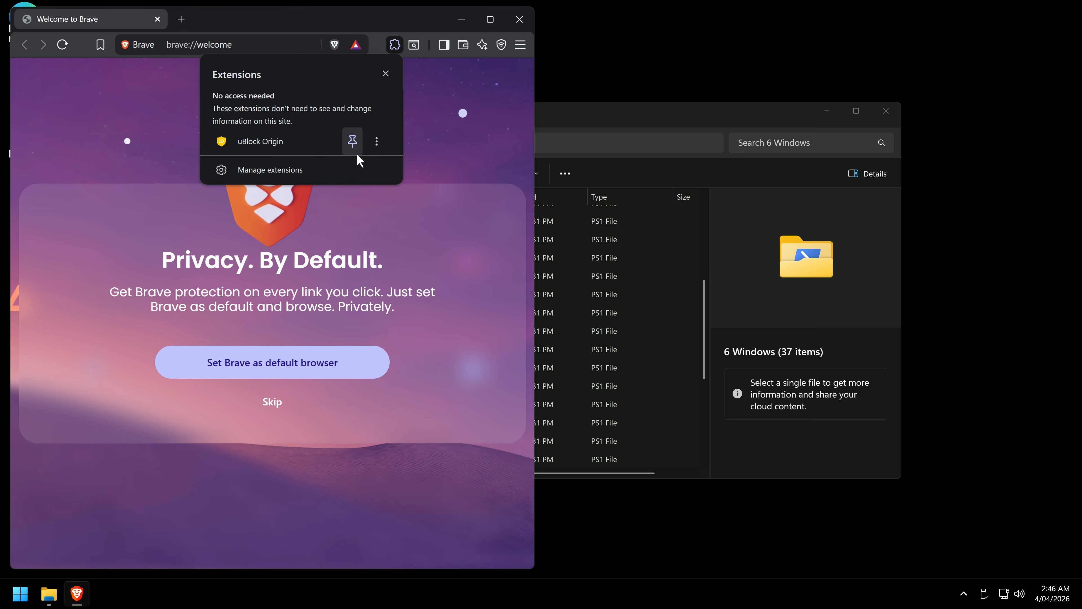
{"action": "left_click", "coordinate": [353, 141]}
{"action": "left_click", "coordinate": [399, 22]}
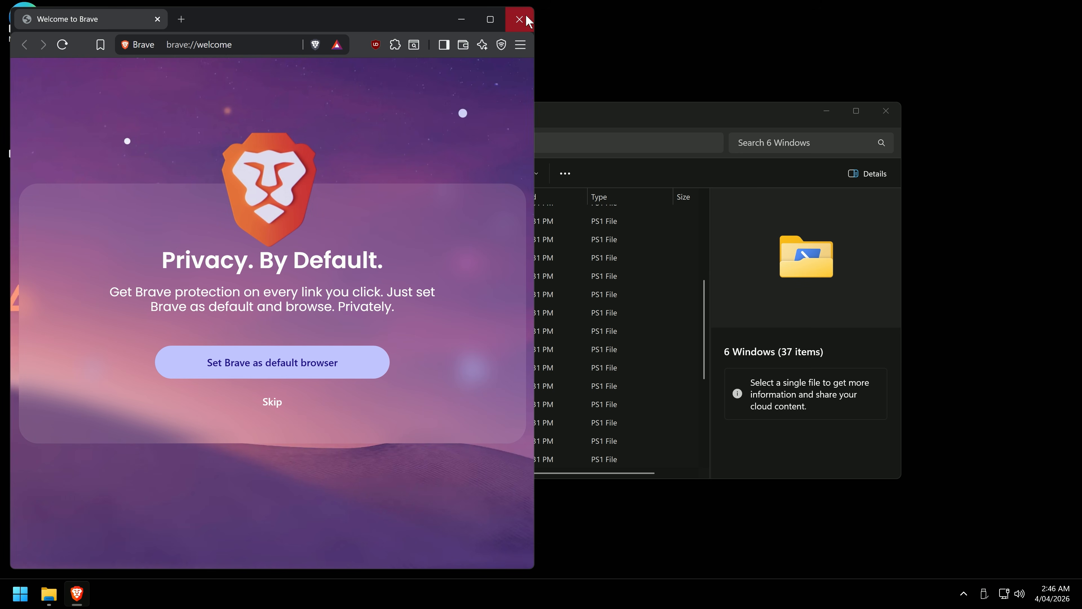
{"action": "left_click", "coordinate": [526, 19]}
- Reopen Brave and review the System page of its settings, including background apps, graphics acceleration and memory options
{"action": "scroll", "coordinate": [437, 411], "scroll_direction": "down", "scroll_amount": 5}
{"action": "double_click", "coordinate": [22, 144]}
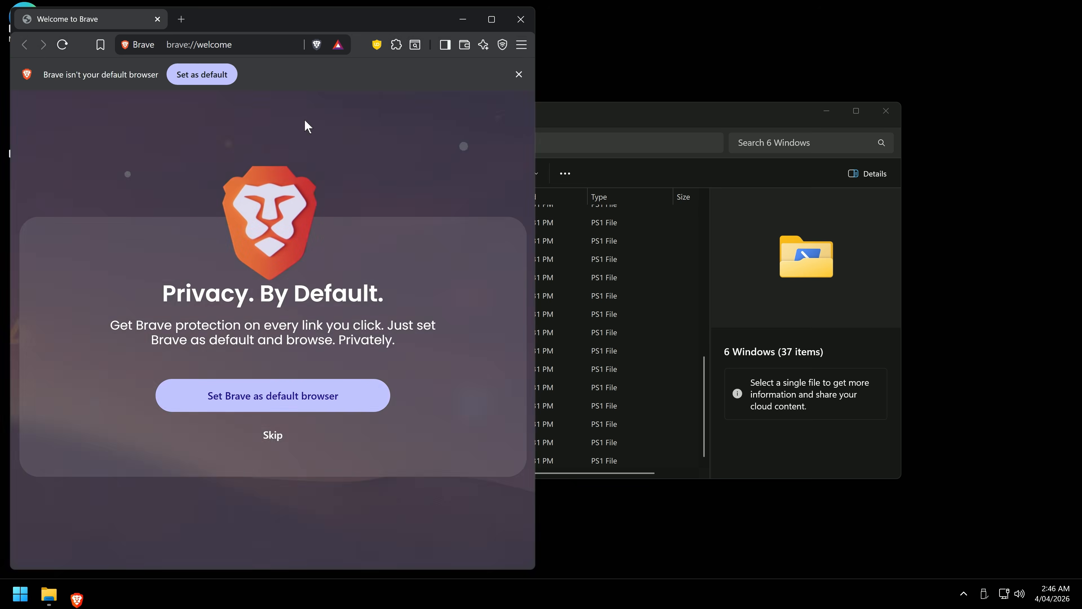
{"action": "left_click", "coordinate": [522, 44]}
{"action": "left_click", "coordinate": [409, 476]}
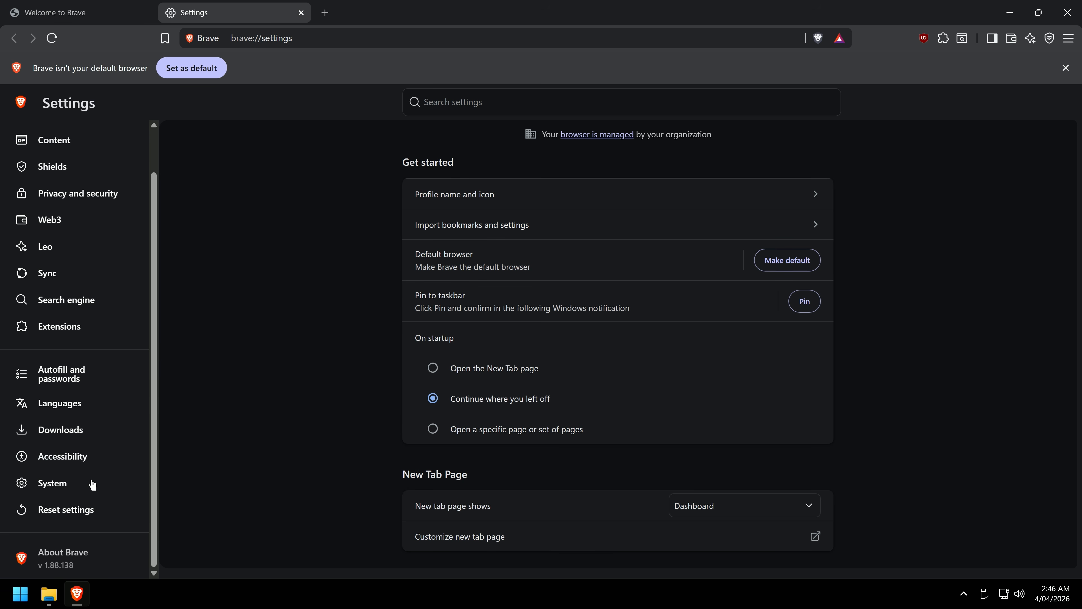
{"action": "left_click", "coordinate": [97, 484]}
{"action": "left_click", "coordinate": [525, 94]}
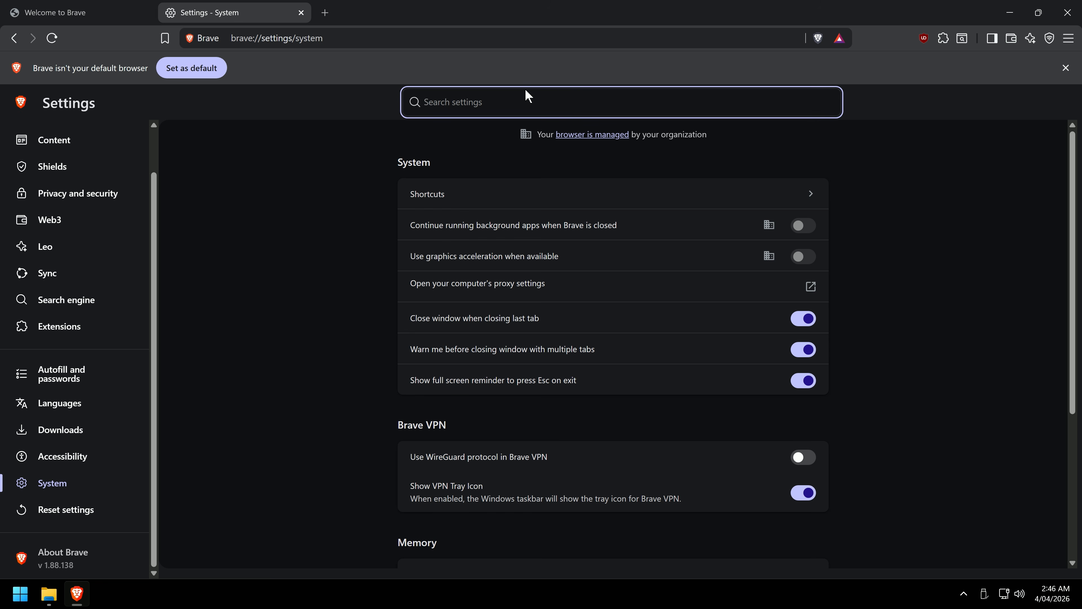
{"action": "type", "text": "MEMORY"}
{"action": "scroll", "coordinate": [734, 358], "scroll_direction": "down", "scroll_amount": 5}
{"action": "scroll", "coordinate": [782, 314], "scroll_direction": "up", "scroll_amount": 1}
{"action": "left_click", "coordinate": [1067, 13]}
{"action": "left_click", "coordinate": [616, 159]}
- Set Brave as the default browser in the Windows default apps settings and close Settings
{"action": "left_click", "coordinate": [207, 75]}
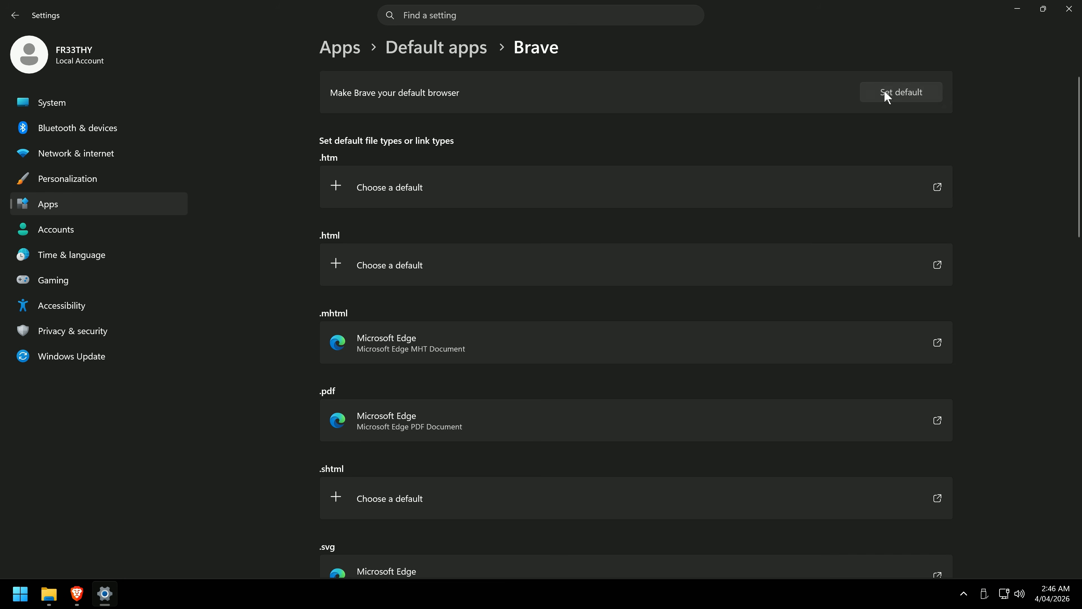
{"action": "left_click", "coordinate": [887, 93]}
{"action": "left_click", "coordinate": [1069, 9]}
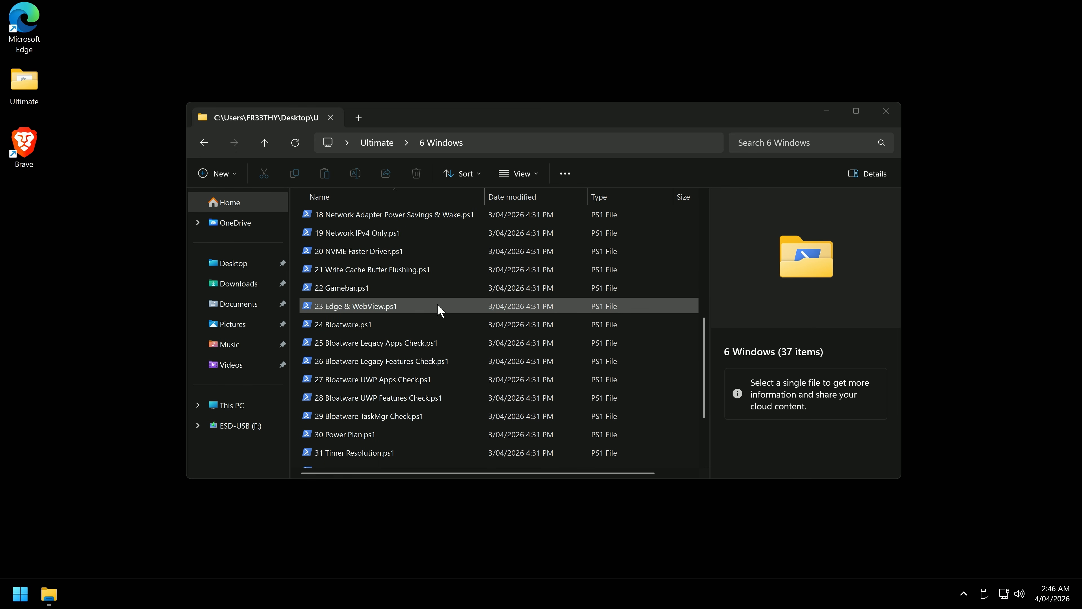
- Run 23 Edge & WebView.ps1 as administrator and choose option 1, Edge & WebView: Uninstall (Recommended)
{"action": "scroll", "coordinate": [434, 304], "scroll_direction": "up", "scroll_amount": 1}
{"action": "scroll", "coordinate": [421, 323], "scroll_direction": "down", "scroll_amount": 1}
{"action": "double_click", "coordinate": [357, 308]}
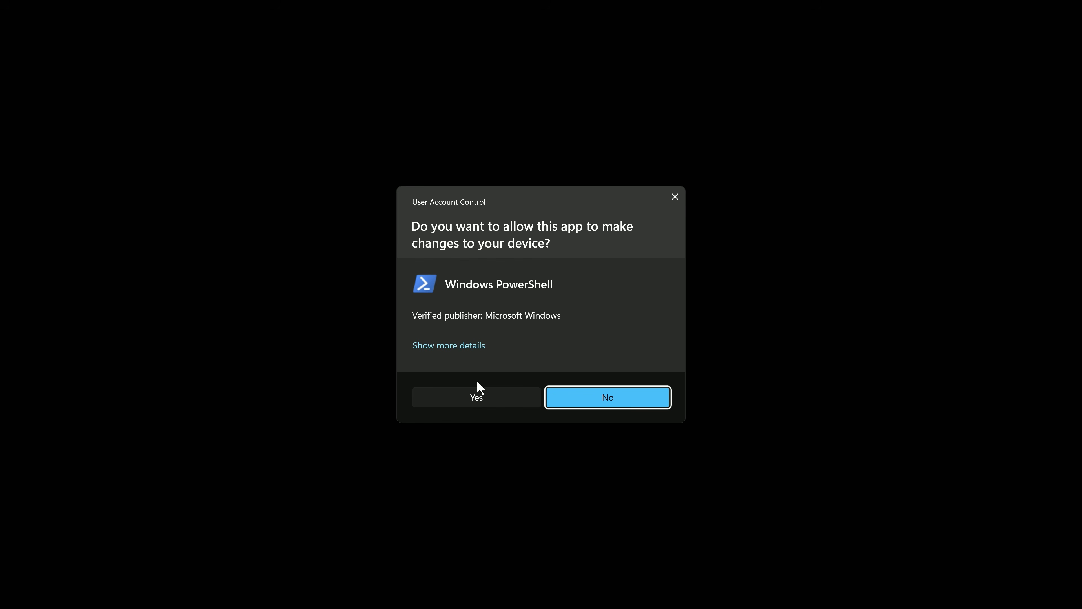
{"action": "left_click", "coordinate": [477, 389]}
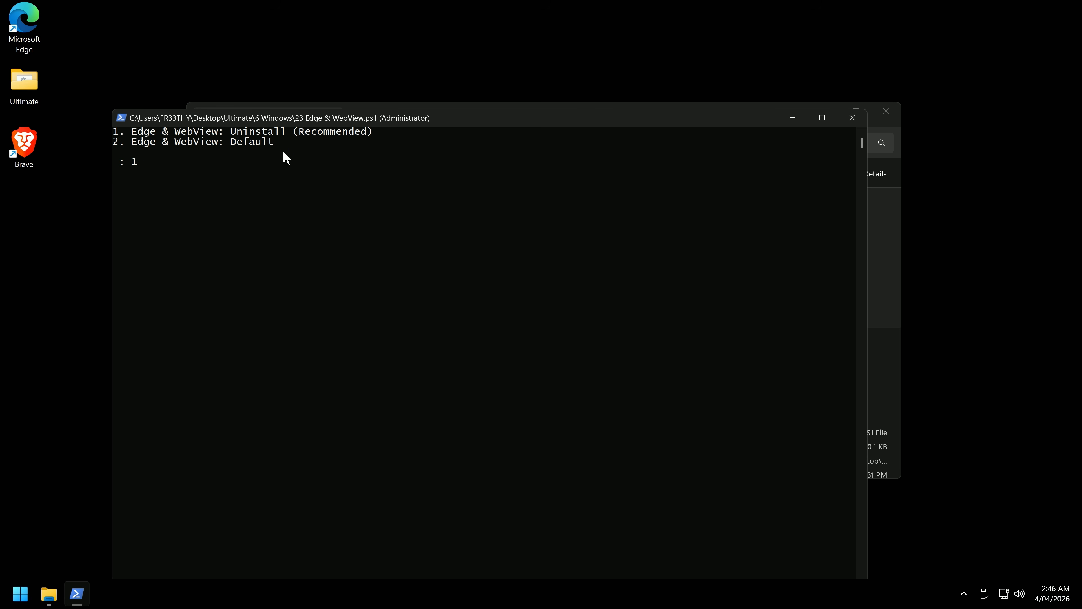
{"action": "key", "text": "Return"}
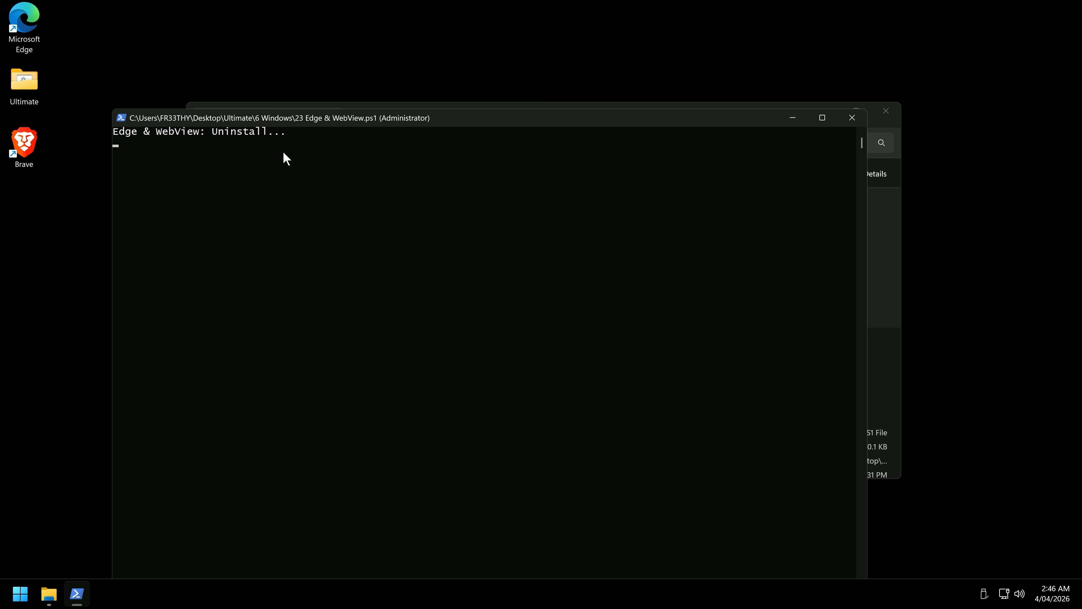
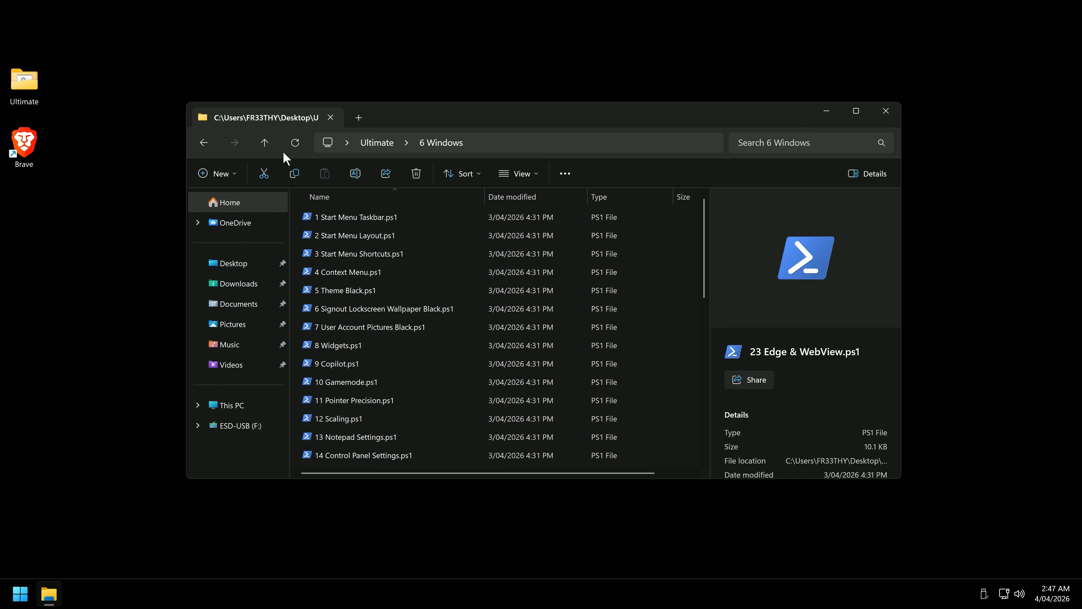
- Reopen 23 Edge & WebView.ps1 as administrator to view its options, and close it without choosing one
{"action": "scroll", "coordinate": [416, 368], "scroll_direction": "down", "scroll_amount": 5}
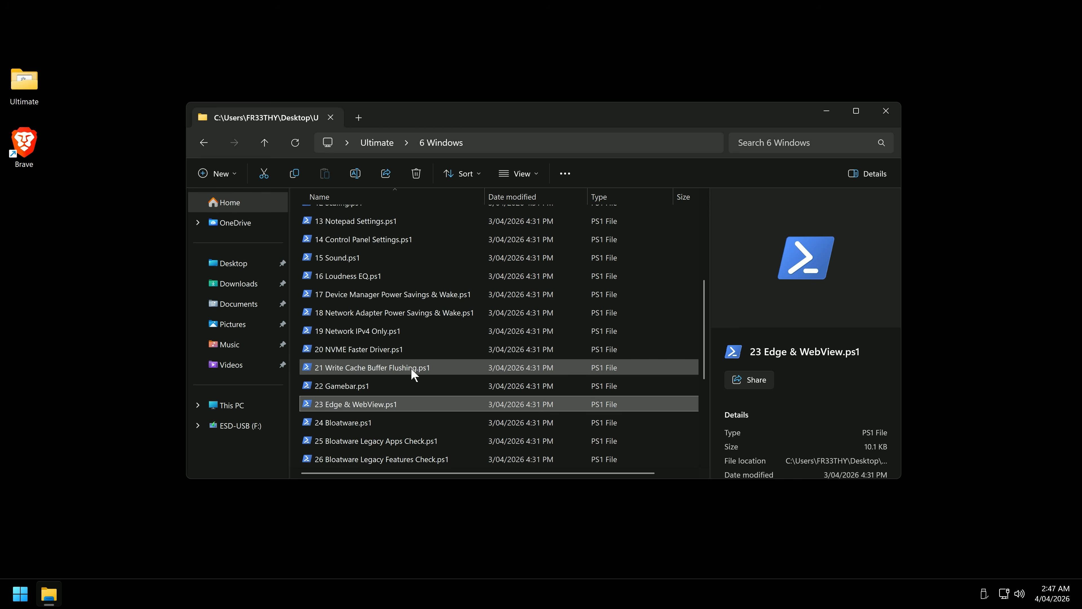
{"action": "double_click", "coordinate": [366, 347]}
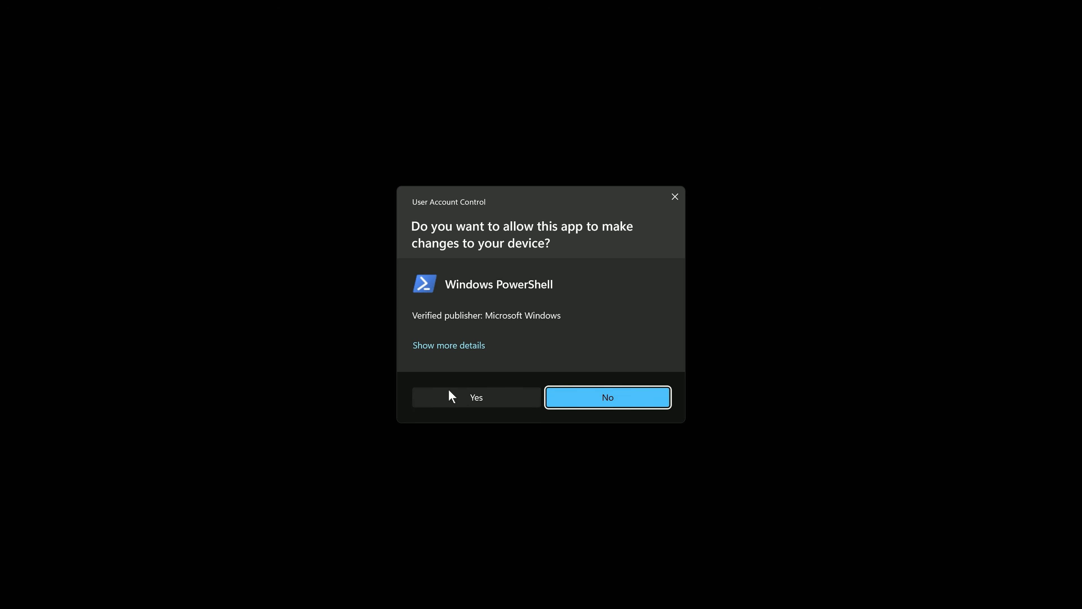
{"action": "left_click", "coordinate": [451, 397]}
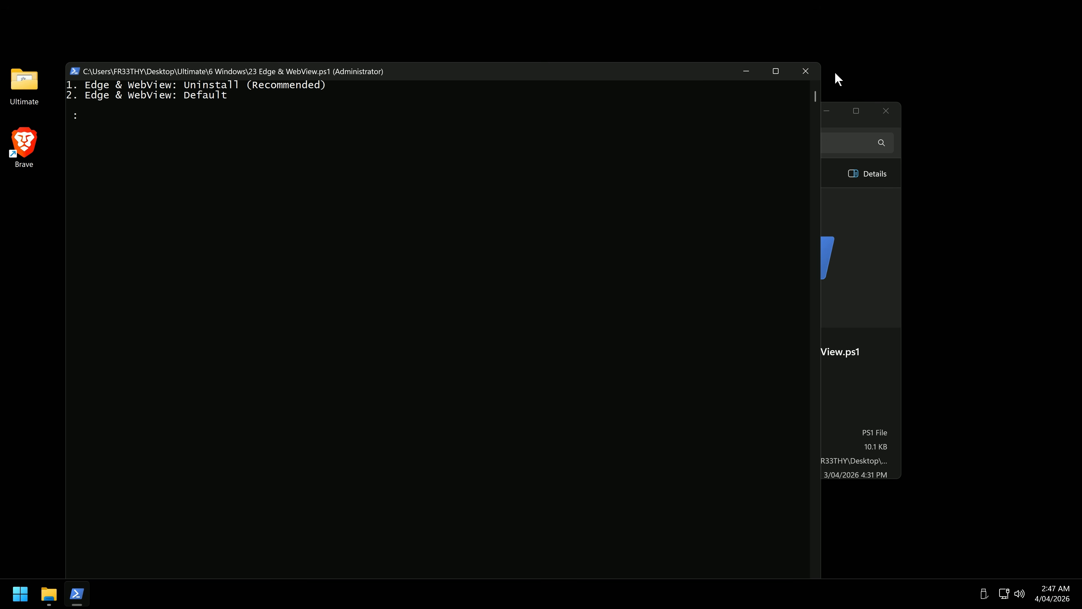
{"action": "left_click", "coordinate": [805, 71]}
{"action": "left_click", "coordinate": [689, 21]}
- Check the Start menu app list and Task Manager's background processes for leftover Edge and WebView entries
{"action": "right_click", "coordinate": [17, 584]}
{"action": "left_click", "coordinate": [166, 492]}
{"action": "key", "text": "Return"}
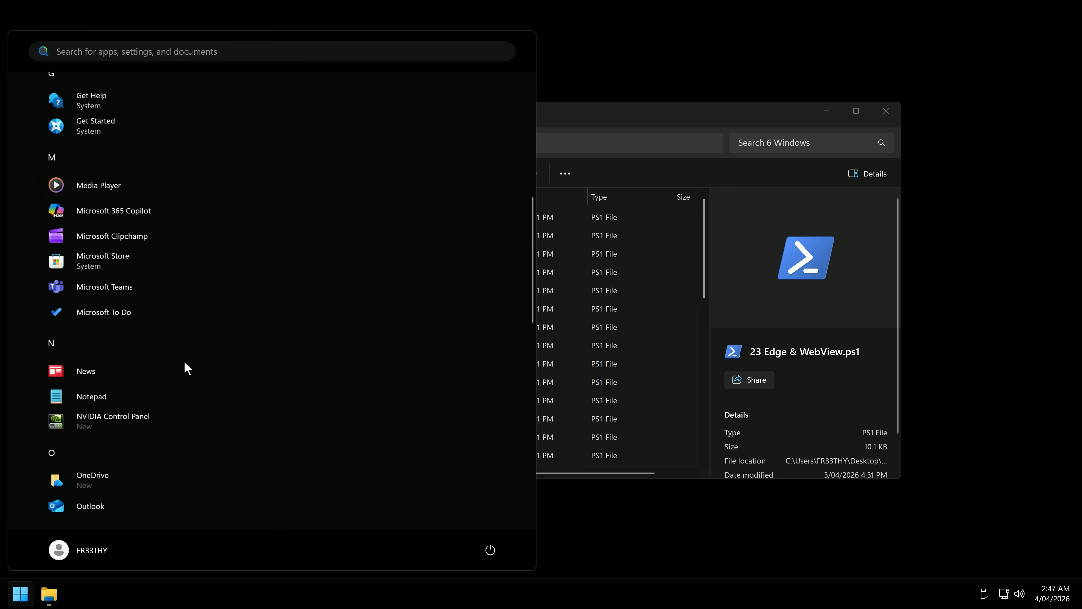
{"action": "scroll", "coordinate": [184, 368], "scroll_direction": "down", "scroll_amount": 5}
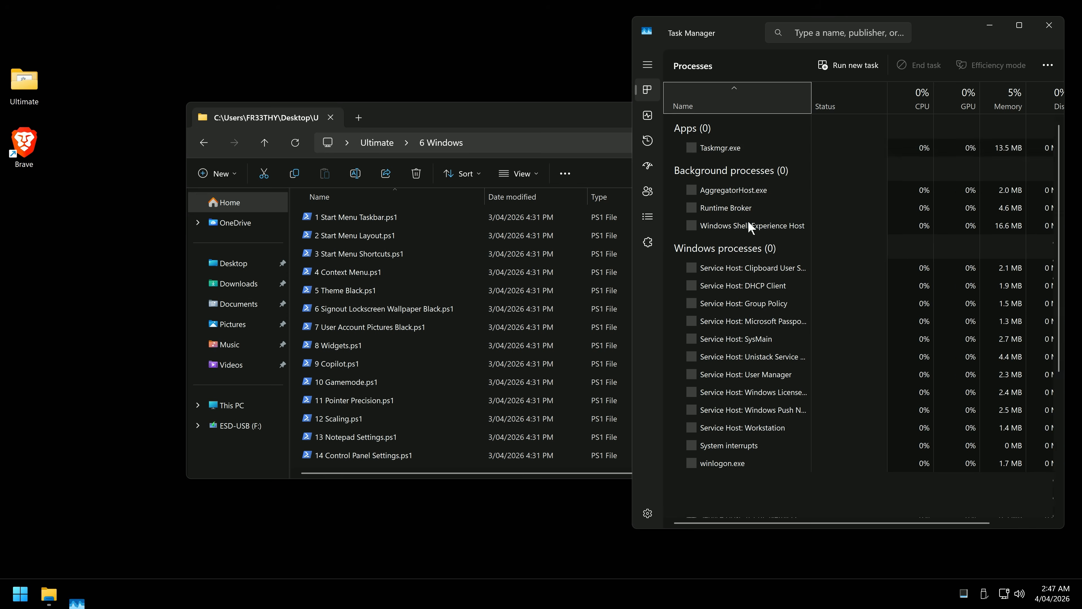
{"action": "scroll", "coordinate": [761, 269], "scroll_direction": "down", "scroll_amount": 3}
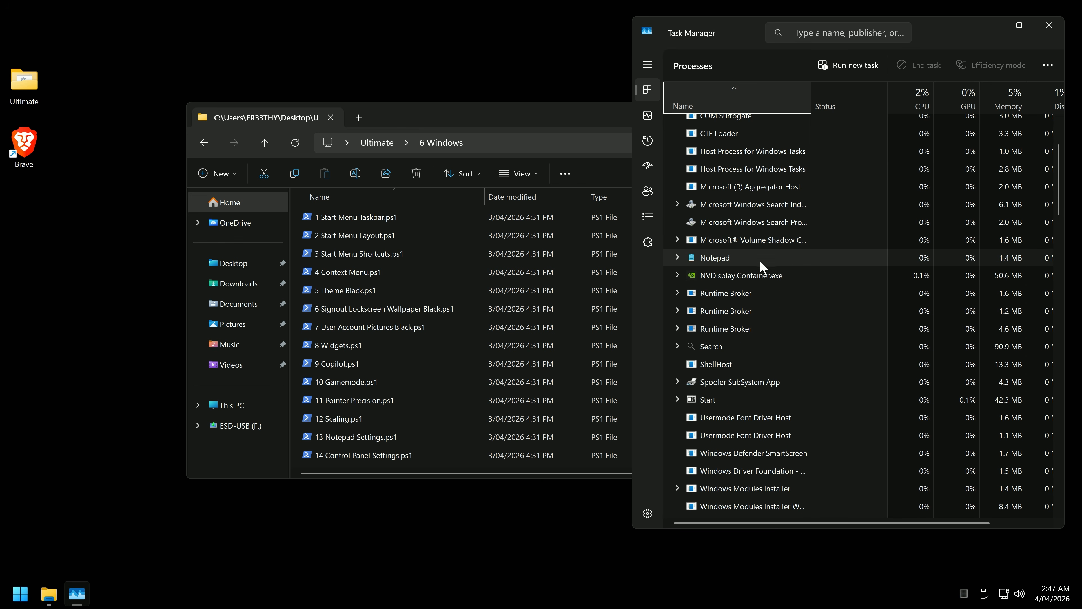
{"action": "left_click", "coordinate": [677, 326]}
{"action": "scroll", "coordinate": [681, 337], "scroll_direction": "down", "scroll_amount": 3}
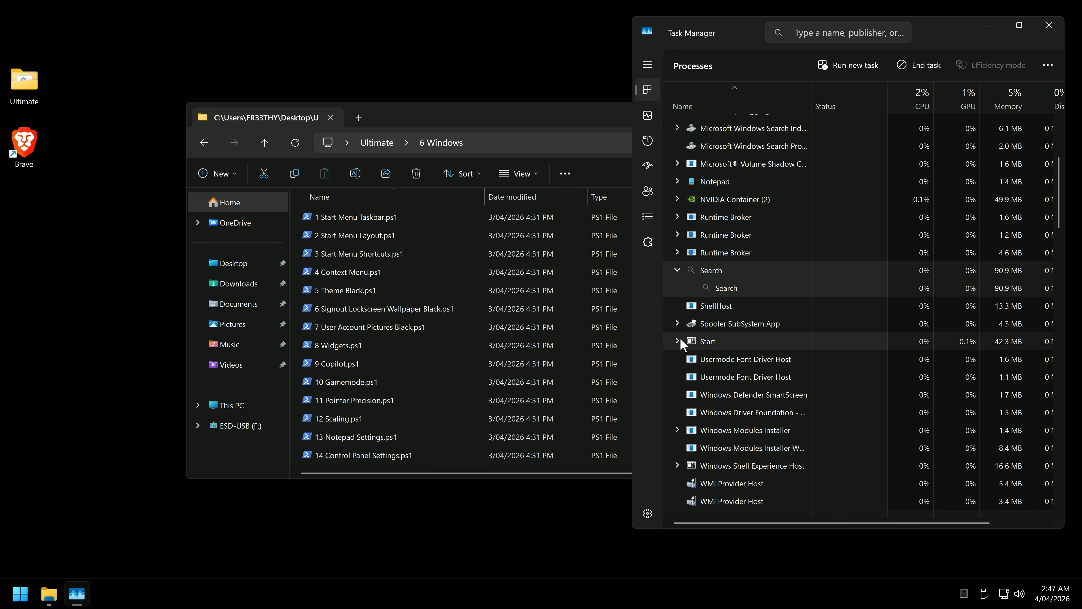
{"action": "scroll", "coordinate": [899, 295], "scroll_direction": "up", "scroll_amount": 10}
{"action": "left_click", "coordinate": [1049, 24]}
- Run 24 Bloatware.ps1 as administrator and open the same script file in Notepad
{"action": "scroll", "coordinate": [407, 380], "scroll_direction": "down", "scroll_amount": 5}
{"action": "double_click", "coordinate": [355, 381]}
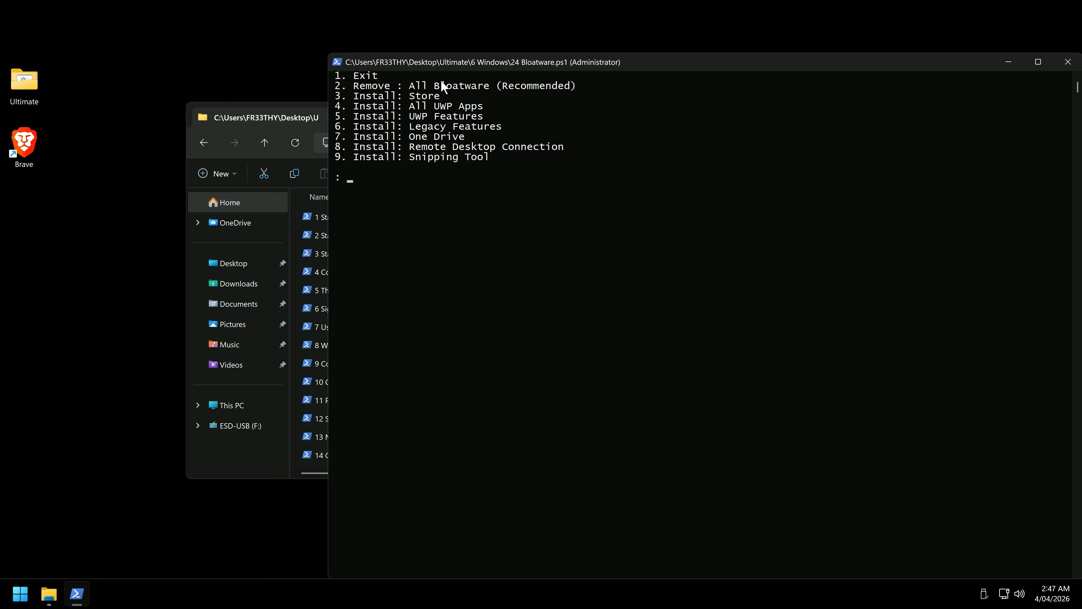
{"action": "left_click", "coordinate": [290, 121]}
{"action": "scroll", "coordinate": [358, 375], "scroll_direction": "down", "scroll_amount": 3}
{"action": "scroll", "coordinate": [359, 374], "scroll_direction": "down", "scroll_amount": 3}
{"action": "double_click", "coordinate": [341, 310]}
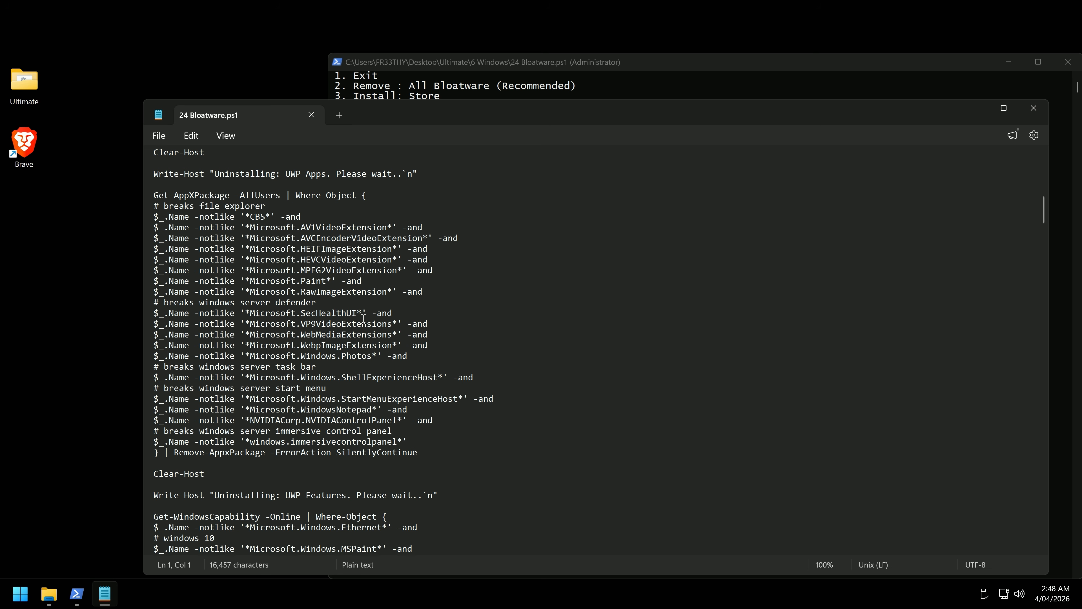
- Examine the UWP apps and UWP features exclusion lists in 24 Bloatware.ps1, including the Microsoft.SecHealthUI entry, and close Notepad
{"action": "left_click_drag", "start_coordinate": [357, 313], "coordinate": [310, 312]}
{"action": "left_click", "coordinate": [500, 314]}
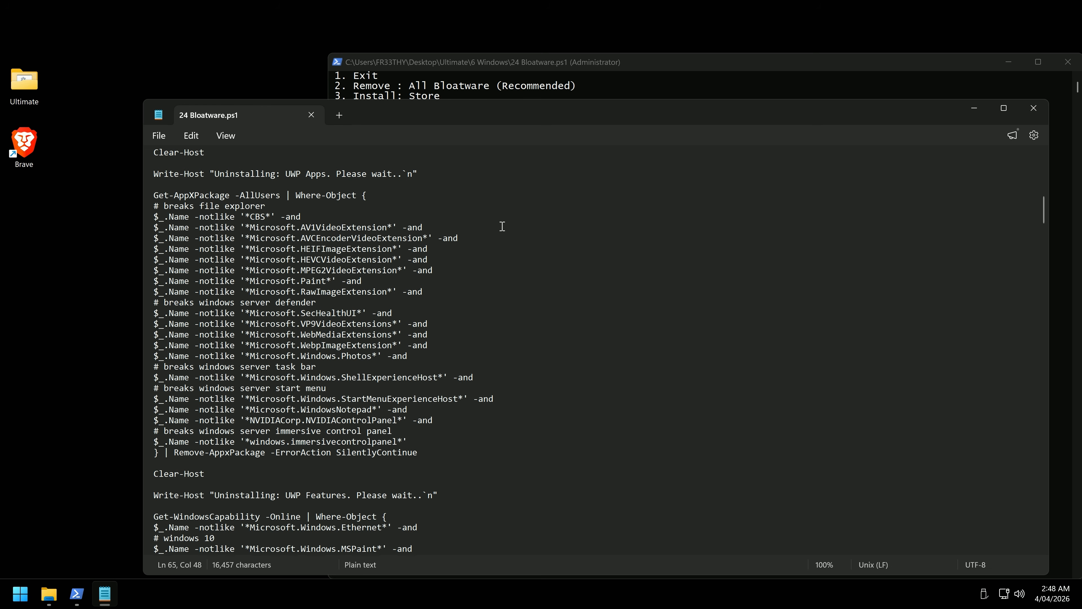
{"action": "scroll", "coordinate": [502, 226], "scroll_direction": "down", "scroll_amount": 4}
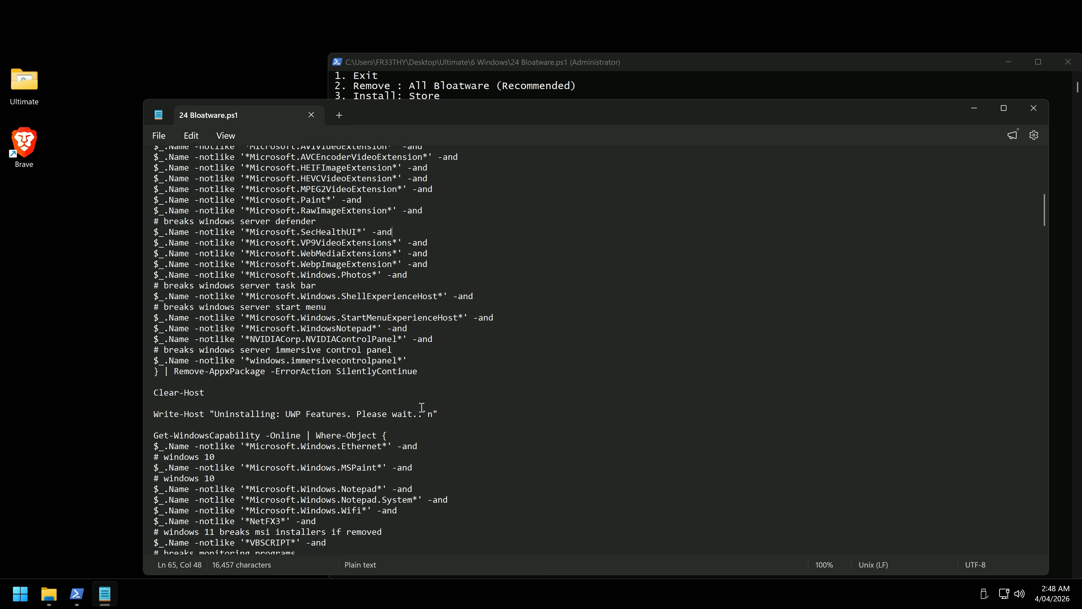
{"action": "scroll", "coordinate": [880, 170], "scroll_direction": "up", "scroll_amount": 3}
{"action": "left_click", "coordinate": [1034, 108]}
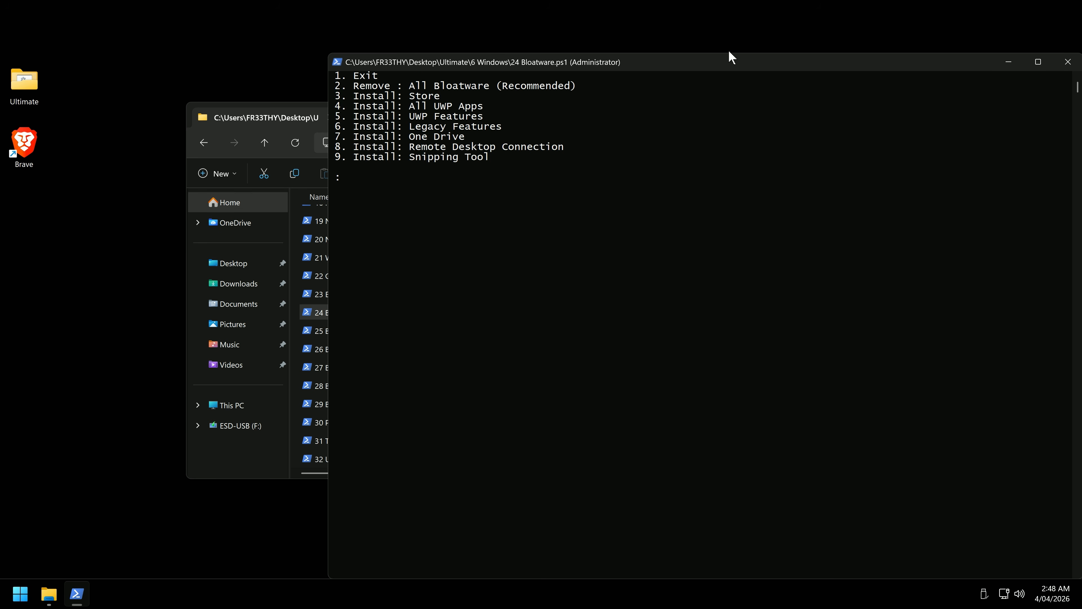
- Choose option 2, Remove : All Bloatware (Recommended), in the Bloatware script and open the Start menu's app list
{"action": "type", "text": "5"}
{"action": "key", "text": "Return"}
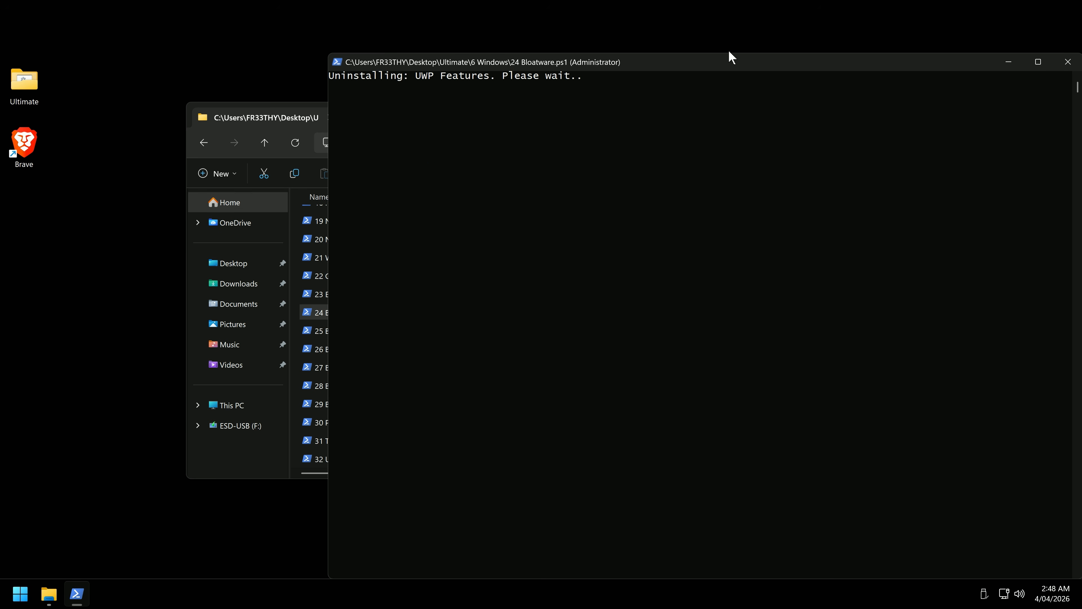
{"action": "left_click_drag", "start_coordinate": [729, 52], "coordinate": [571, 53]}
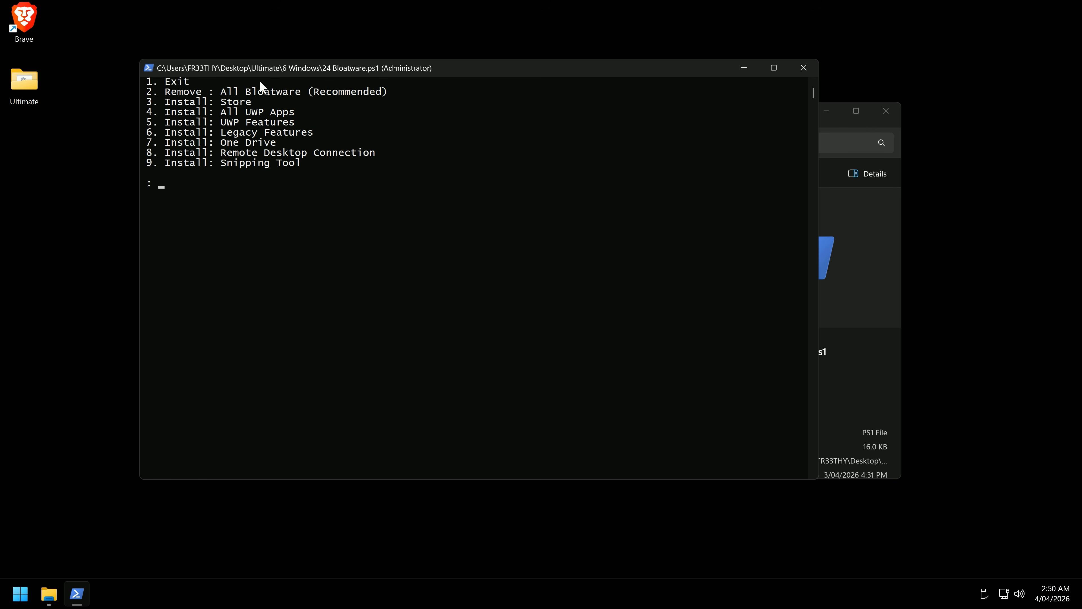
{"action": "key", "text": "super"}
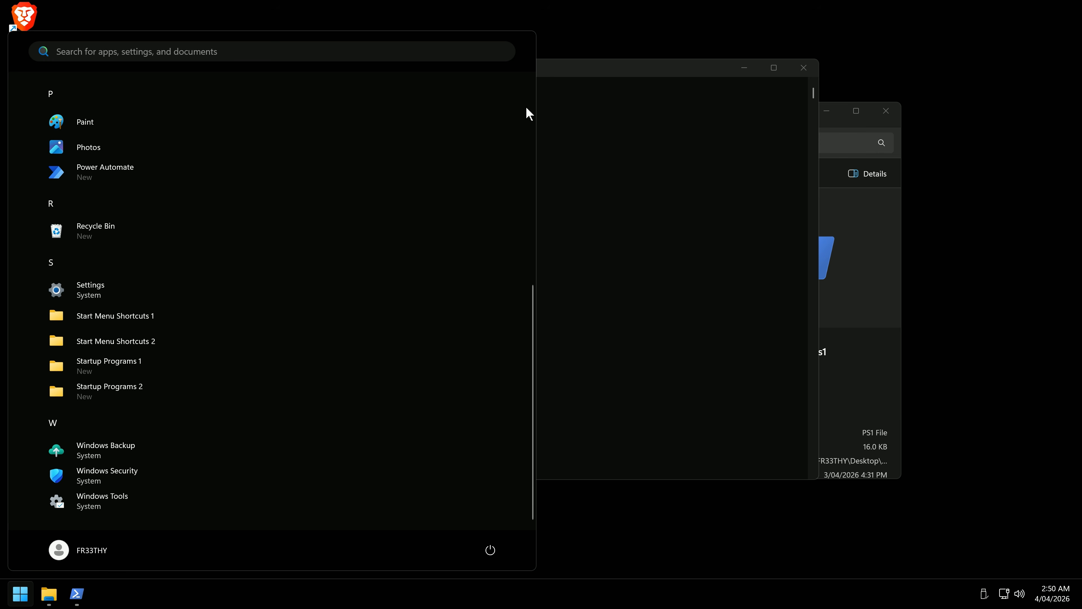
- Check the Start menu's app list for the apps that remain after the bloatware removal
{"action": "key", "text": "super"}
{"action": "scroll", "coordinate": [128, 249], "scroll_direction": "down", "scroll_amount": 10}
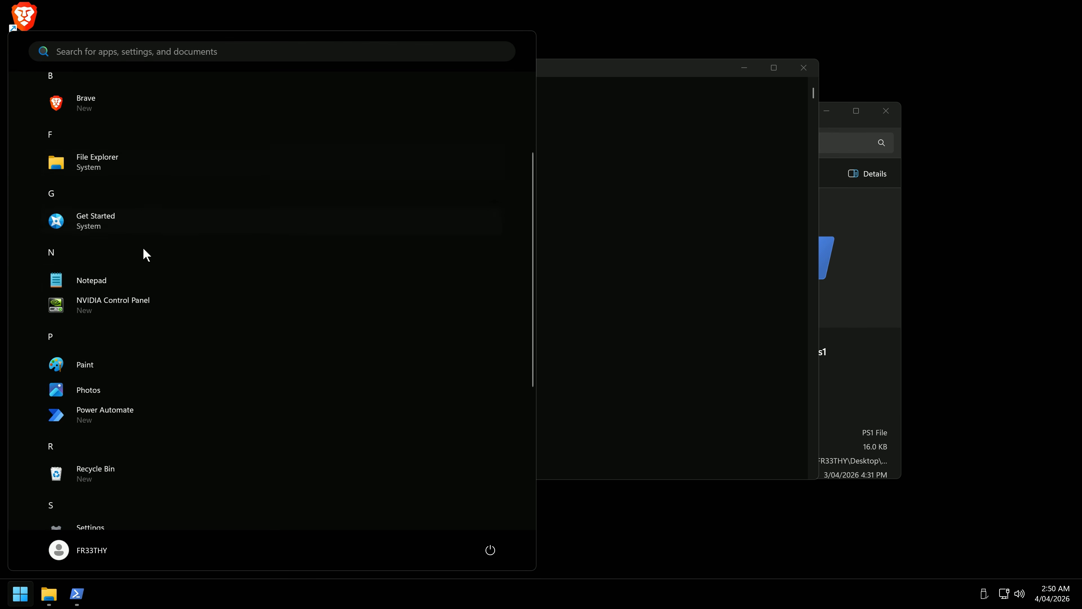
{"action": "scroll", "coordinate": [149, 387], "scroll_direction": "up", "scroll_amount": 8}
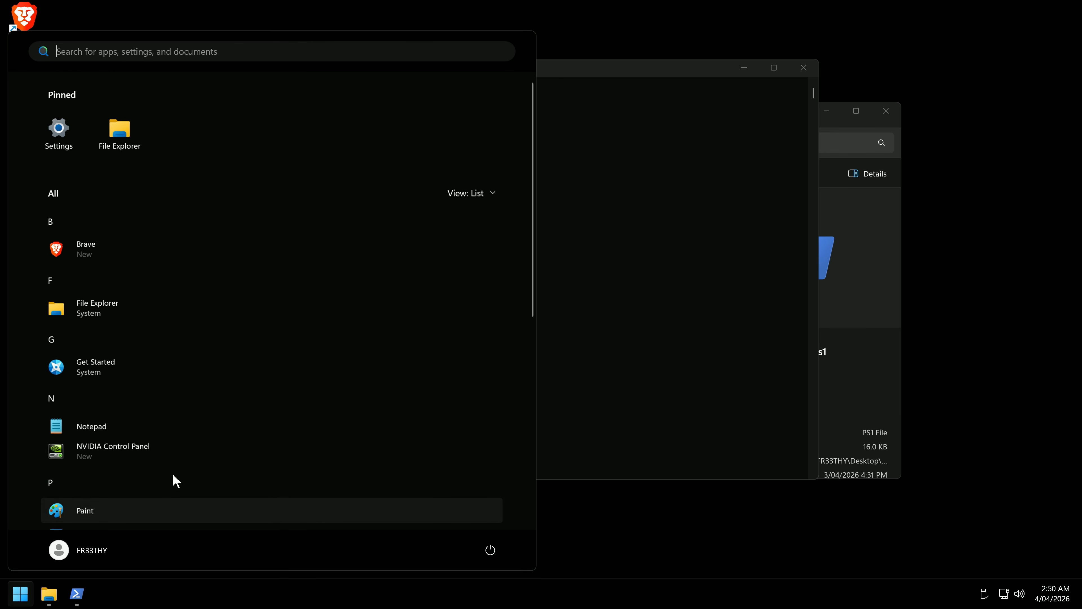
- Choose Install: UWP Features in the Bloatware script and examine the default Windows install lists for W11 and W10
{"action": "left_click", "coordinate": [563, 73]}
{"action": "type", "text": "3"}
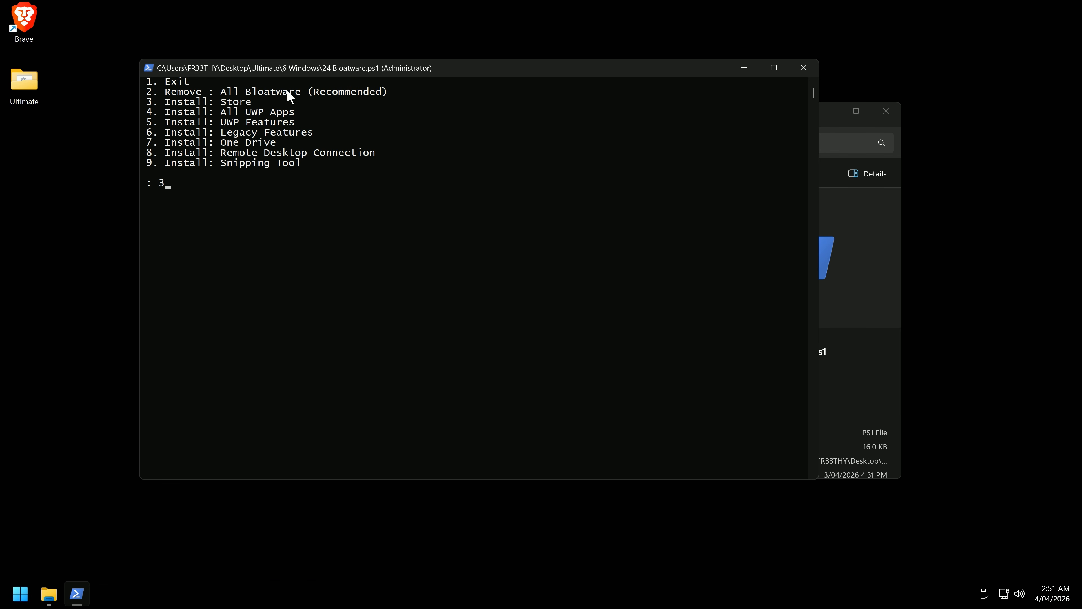
{"action": "key", "text": "Return"}
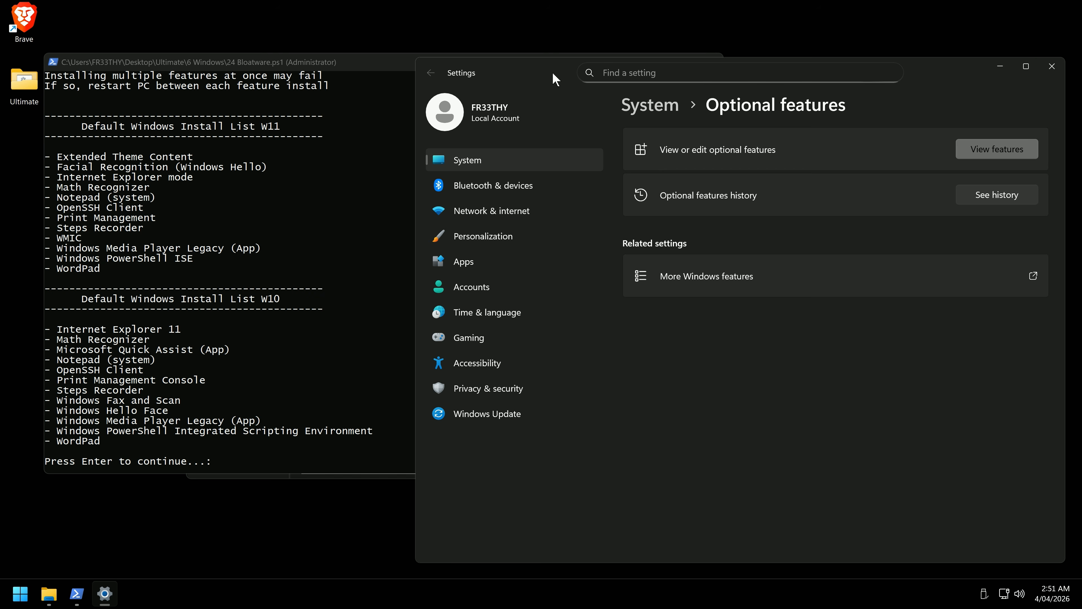
{"action": "left_click_drag", "start_coordinate": [291, 64], "coordinate": [284, 64]}
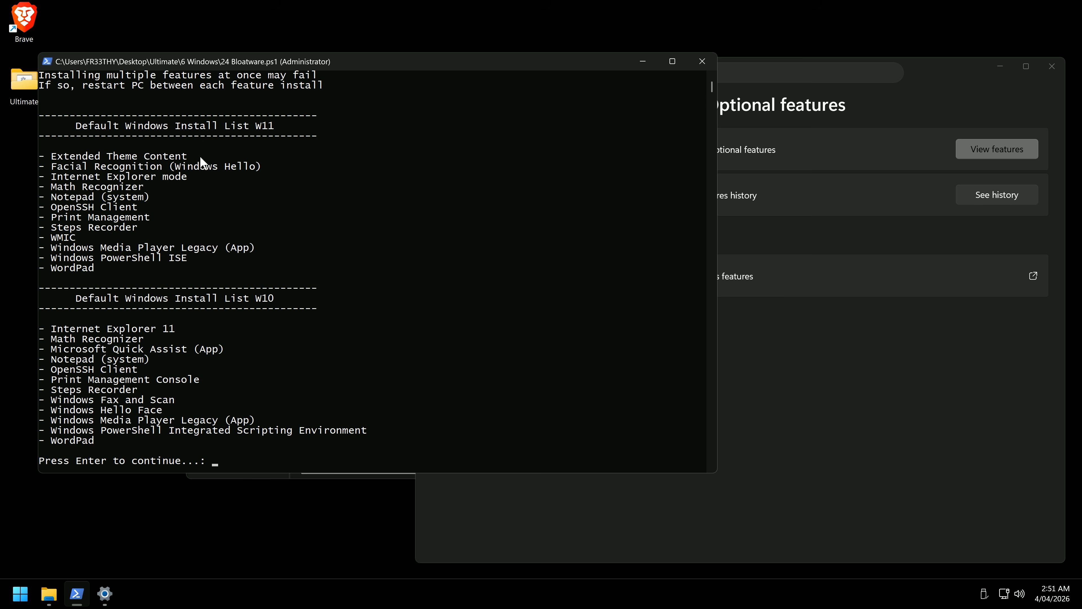
{"action": "left_click", "coordinate": [95, 268]}
{"action": "scroll", "coordinate": [185, 234], "scroll_direction": "down", "scroll_amount": 2}
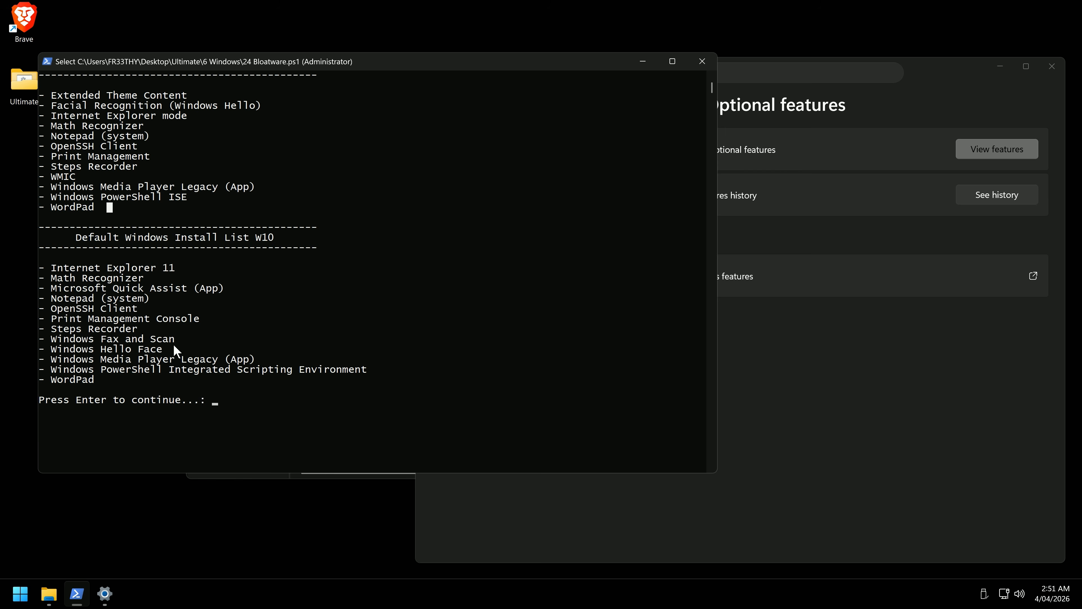
{"action": "left_click_drag", "start_coordinate": [113, 369], "coordinate": [48, 273]}
{"action": "left_click", "coordinate": [155, 207]}
{"action": "scroll", "coordinate": [355, 206], "scroll_direction": "up", "scroll_amount": 2}
- View the available optional features, search them for STEPS, recheck the script's W11 list, and close Settings
{"action": "left_click", "coordinate": [983, 177]}
{"action": "left_click", "coordinate": [1004, 150]}
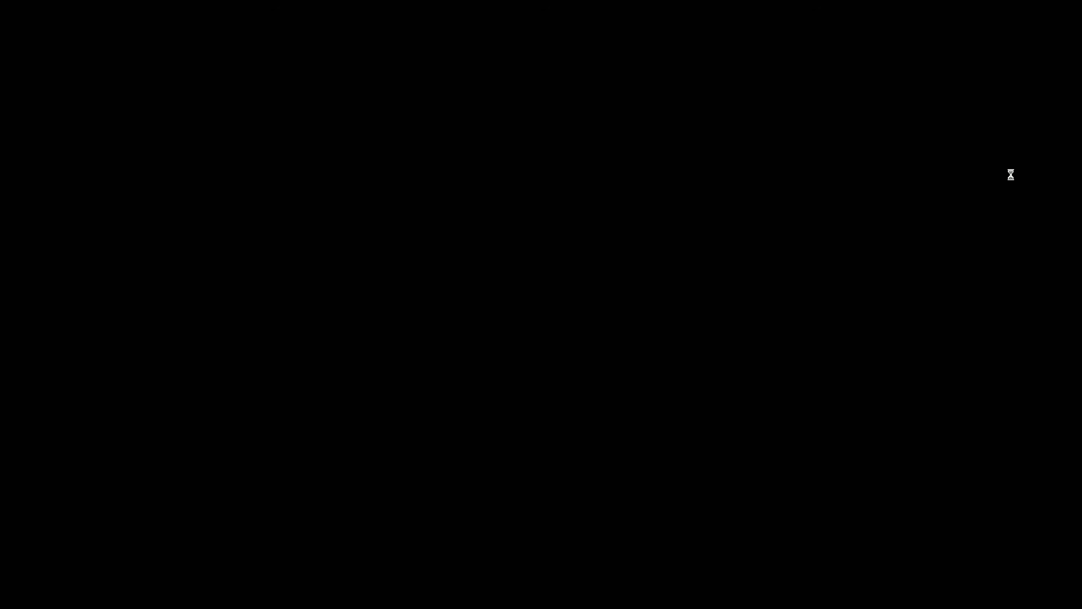
{"action": "left_click", "coordinate": [650, 132]}
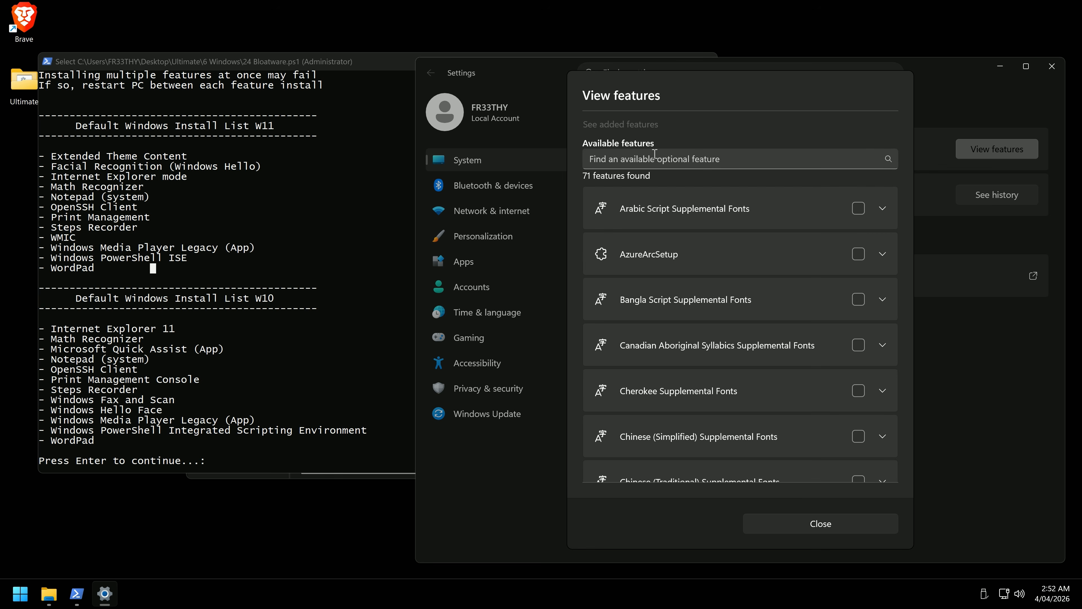
{"action": "type", "text": "STEPS"}
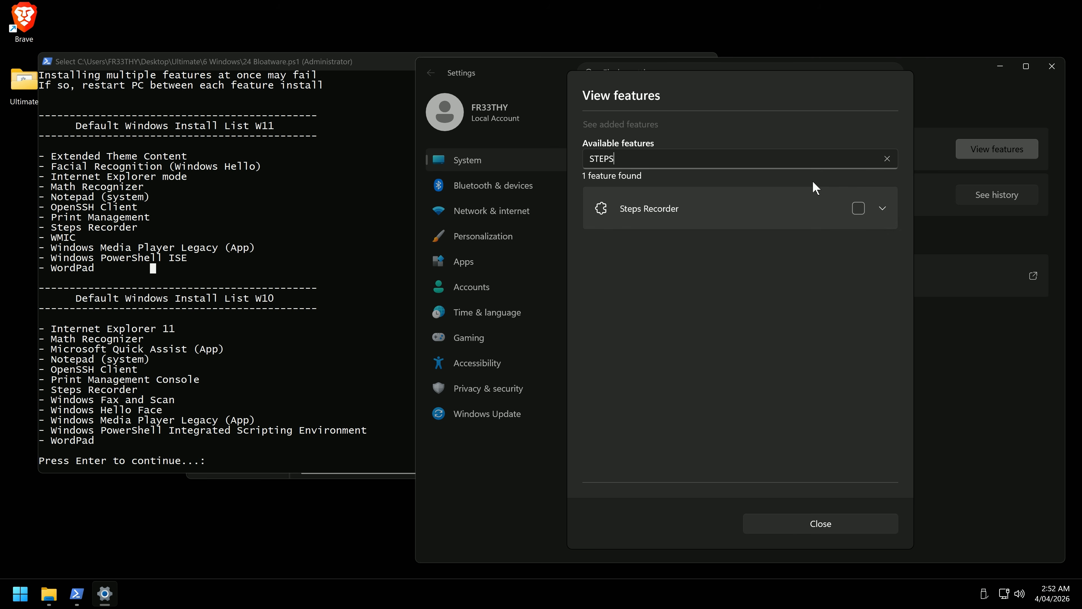
{"action": "left_click", "coordinate": [117, 267]}
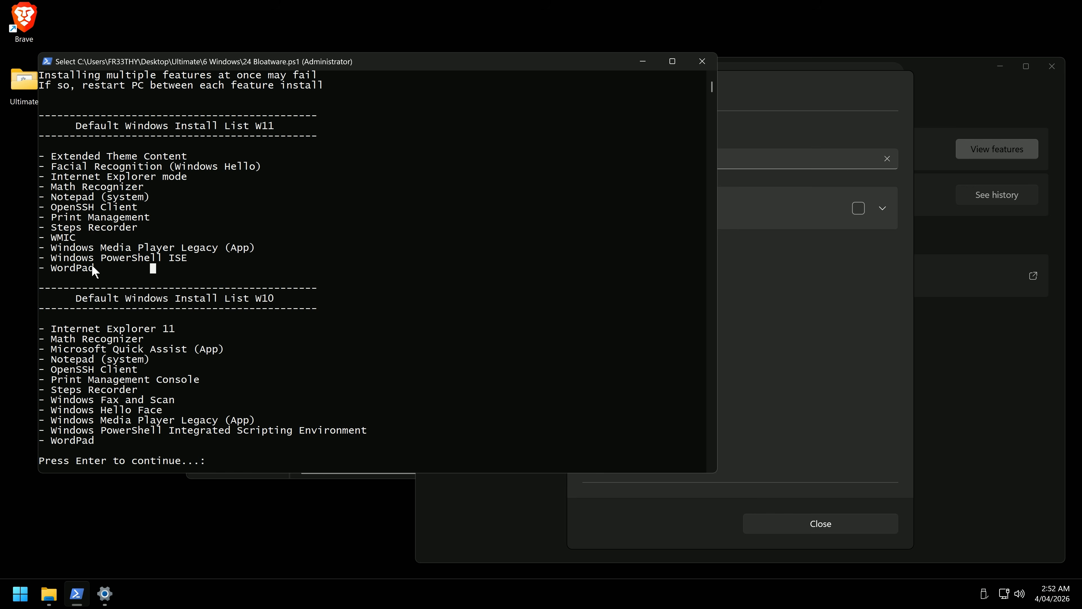
{"action": "left_click", "coordinate": [92, 267]}
{"action": "left_click", "coordinate": [1008, 221]}
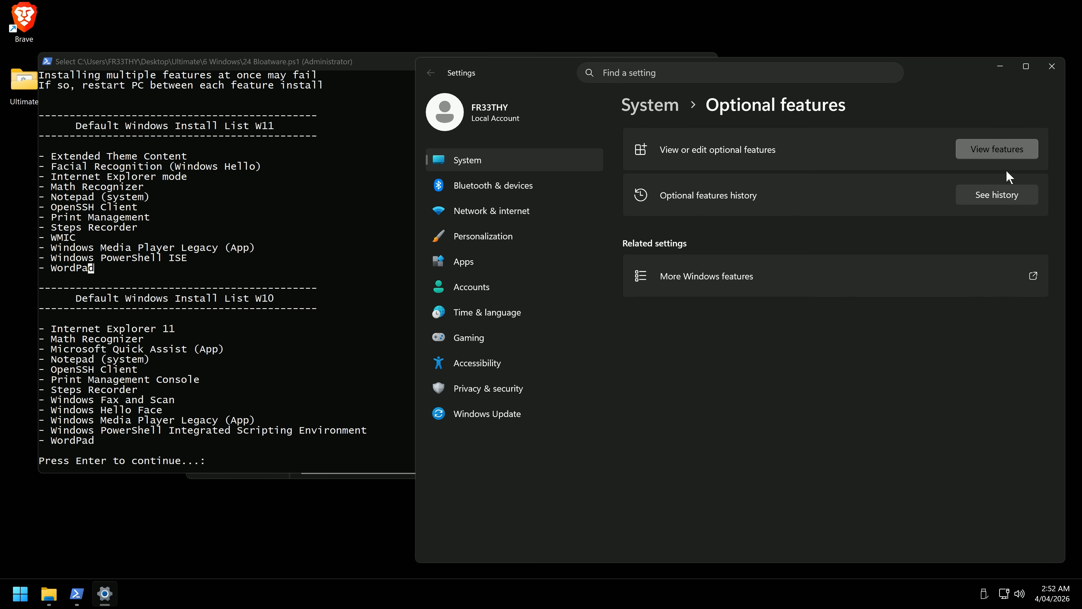
{"action": "left_click", "coordinate": [1052, 66]}
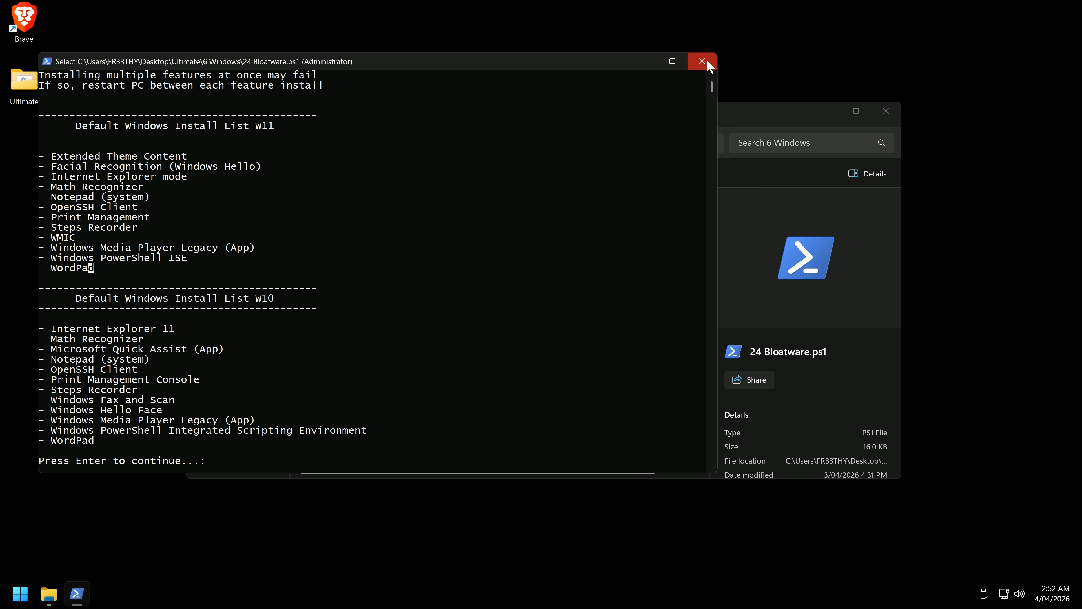
- Return to the Bloatware script's menu and choose option 6, Install: Legacy Features
{"action": "key", "text": "Escape"}
{"action": "key", "text": "Return"}
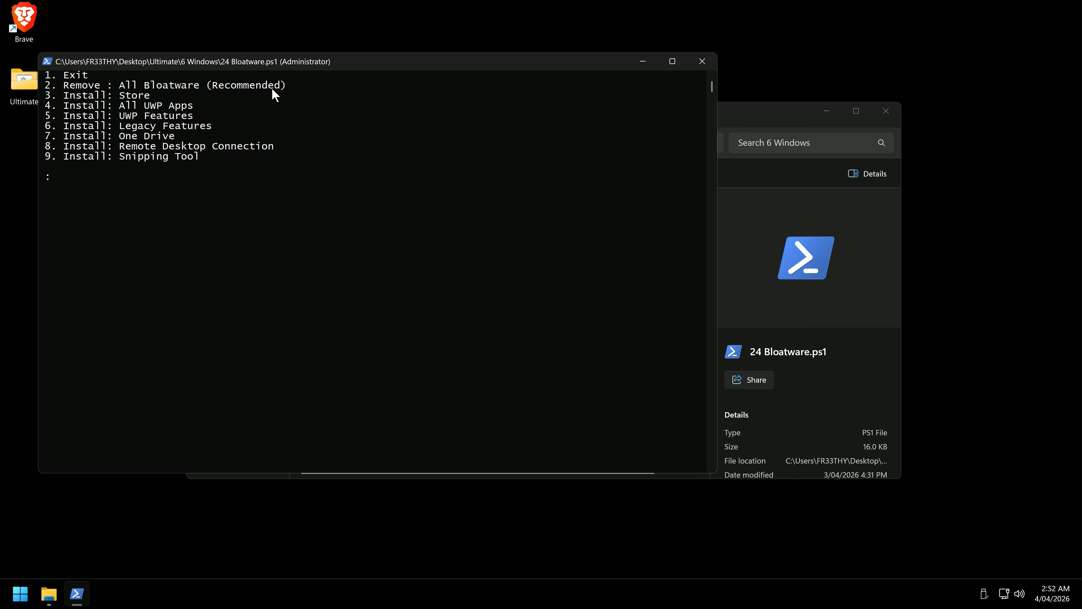
{"action": "left_click_drag", "start_coordinate": [286, 64], "coordinate": [313, 73]}
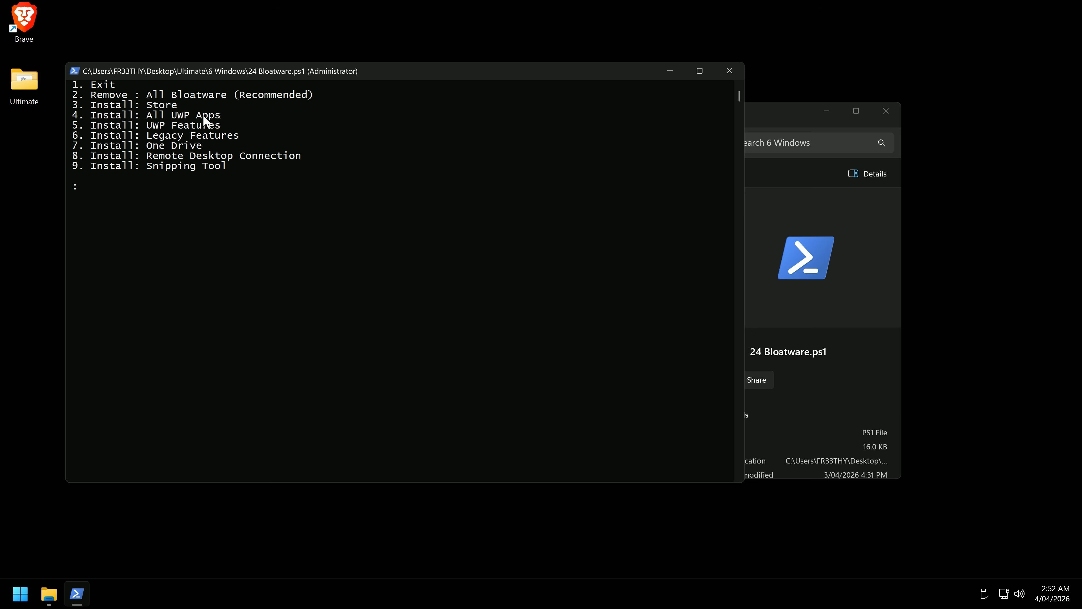
{"action": "type", "text": "5"}
{"action": "key", "text": "BackSpace"}
{"action": "type", "text": "6"}
{"action": "key", "text": "Return"}
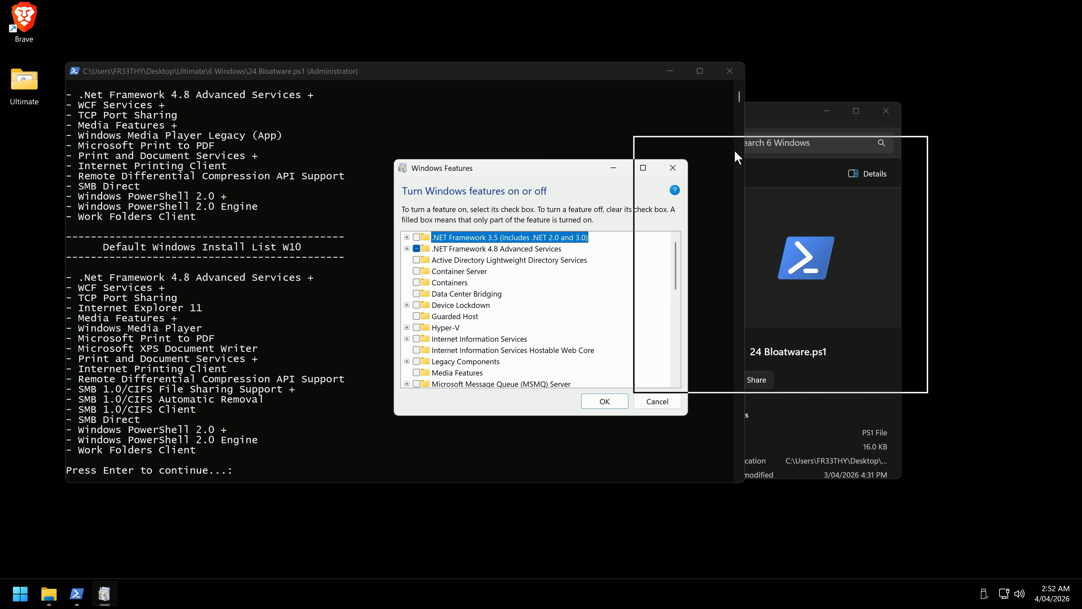
- Examine the script's W11 default legacy features list alongside the Windows Features dialog
{"action": "left_click_drag", "start_coordinate": [266, 127], "coordinate": [209, 122]}
{"action": "left_click", "coordinate": [254, 301]}
{"action": "left_click_drag", "start_coordinate": [278, 303], "coordinate": [17, 153]}
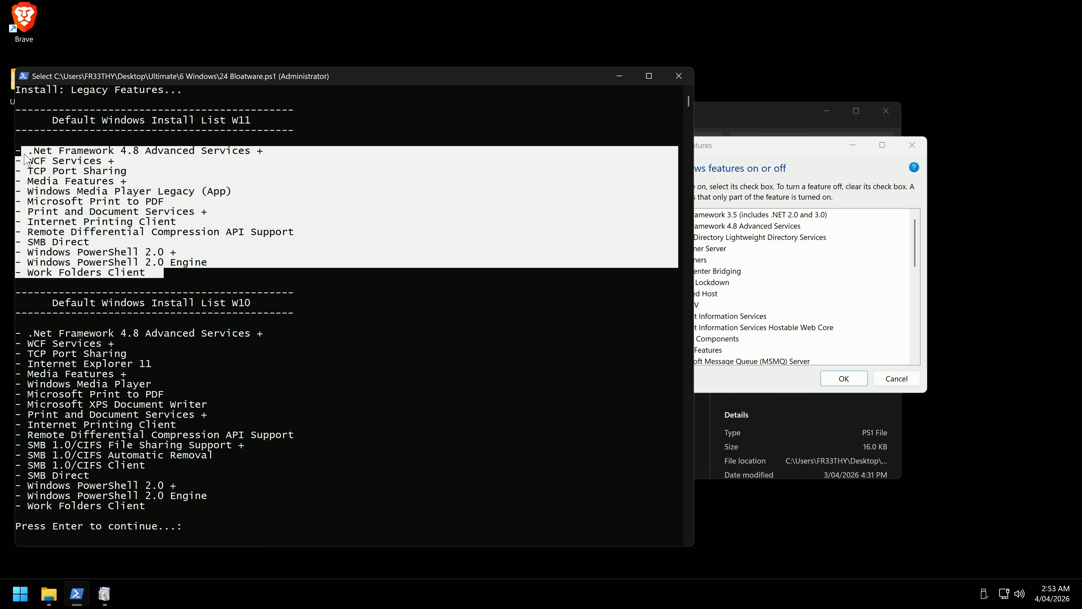
{"action": "left_click", "coordinate": [757, 157]}
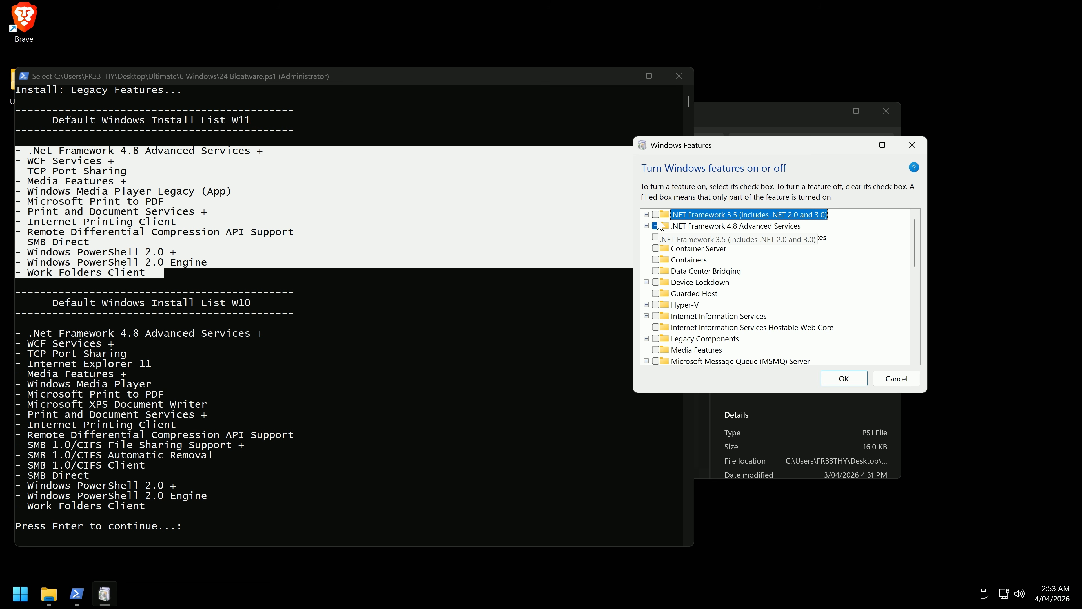
{"action": "left_click", "coordinate": [177, 285]}
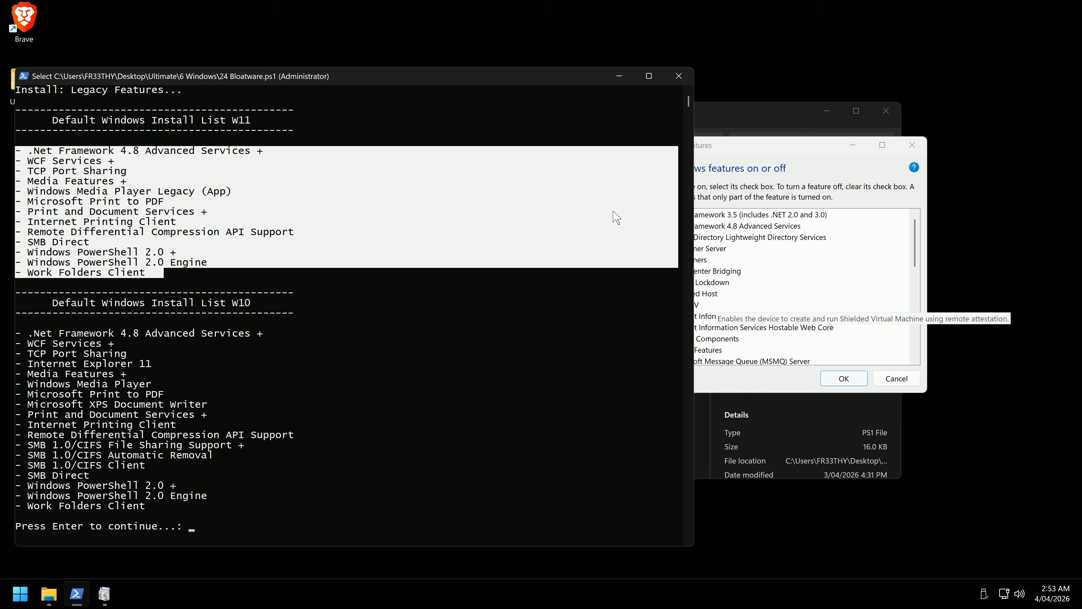
{"action": "scroll", "coordinate": [273, 380], "scroll_direction": "down", "scroll_amount": 5}
{"action": "scroll", "coordinate": [283, 397], "scroll_direction": "up", "scroll_amount": 4}
{"action": "scroll", "coordinate": [255, 426], "scroll_direction": "up", "scroll_amount": 1}
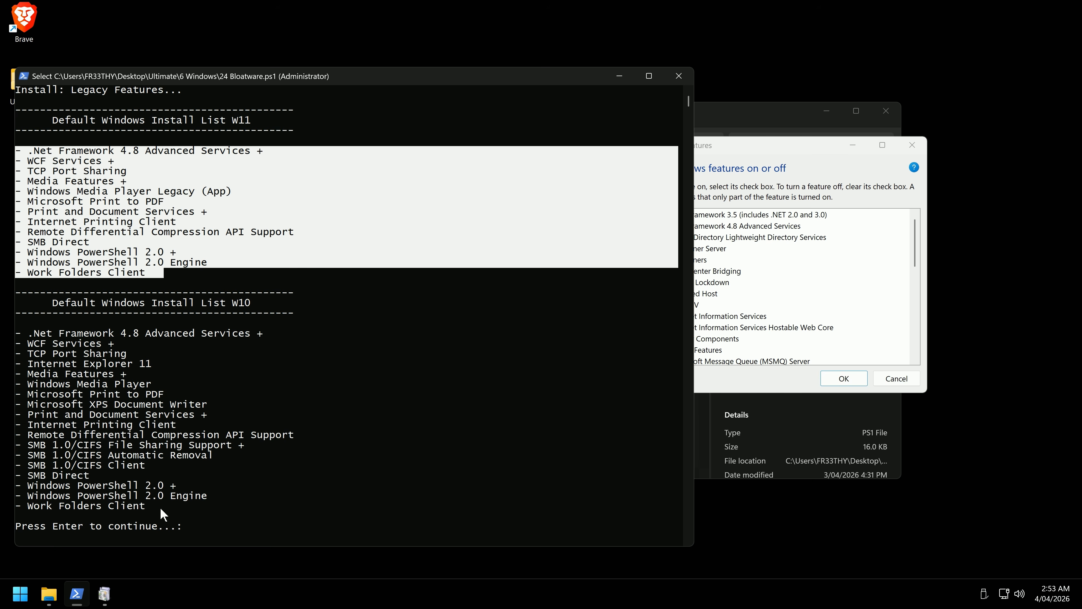
- Inspect the entries under .NET Framework 4.8 Advanced Services, .NET Framework 3.5 and Legacy Components in Windows Features, and close the dialog
{"action": "left_click", "coordinate": [155, 508]}
{"action": "left_click", "coordinate": [732, 272]}
{"action": "scroll", "coordinate": [709, 321], "scroll_direction": "down", "scroll_amount": 2}
{"action": "scroll", "coordinate": [712, 326], "scroll_direction": "down", "scroll_amount": 3}
{"action": "scroll", "coordinate": [690, 290], "scroll_direction": "up", "scroll_amount": 8}
{"action": "left_click", "coordinate": [648, 217]}
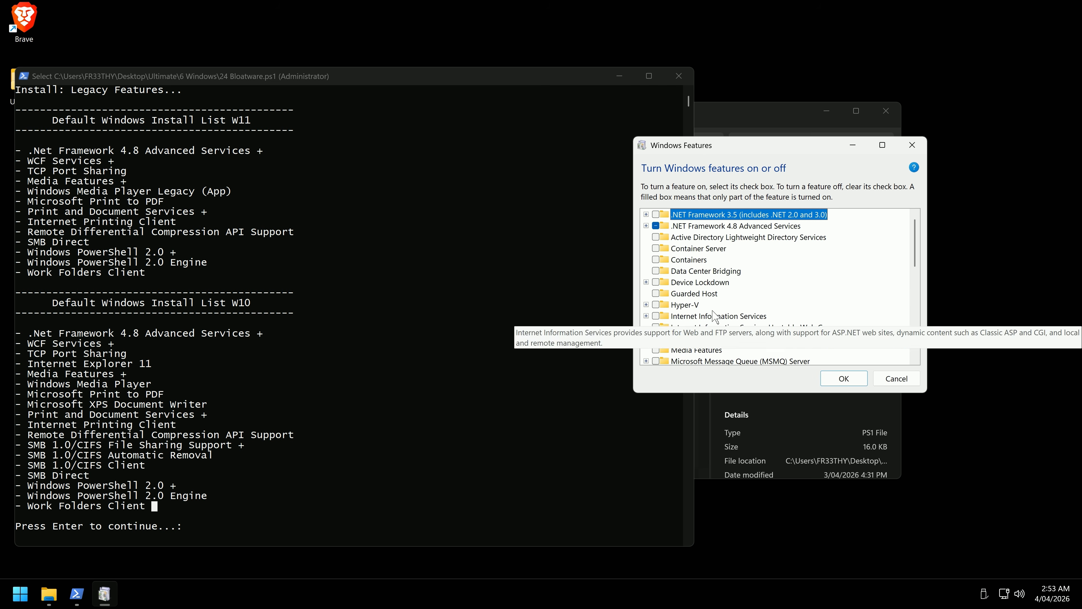
{"action": "left_click", "coordinate": [647, 226]}
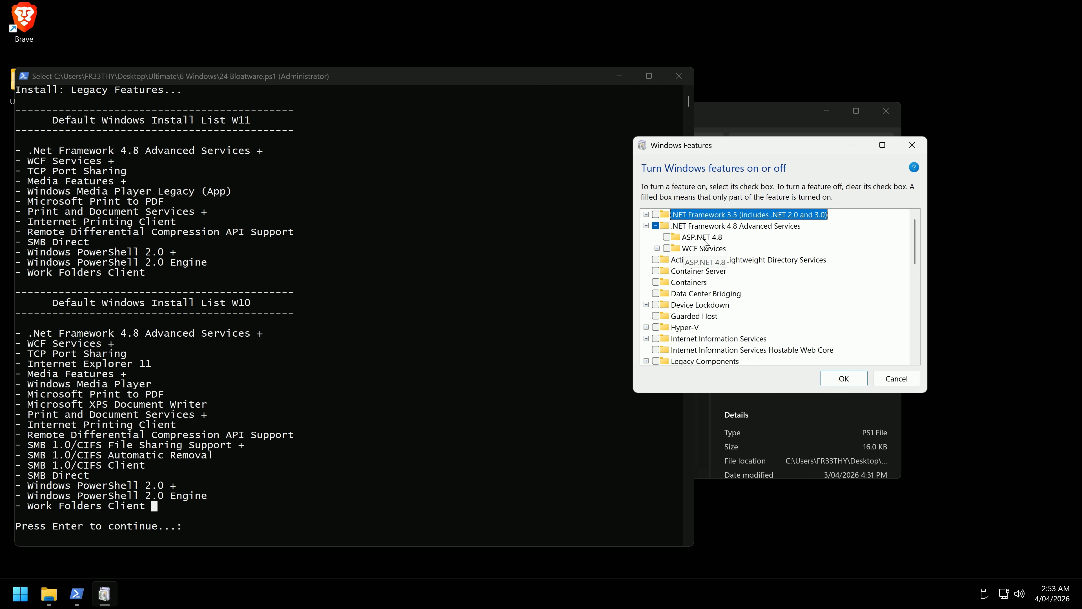
{"action": "left_click", "coordinate": [645, 215]}
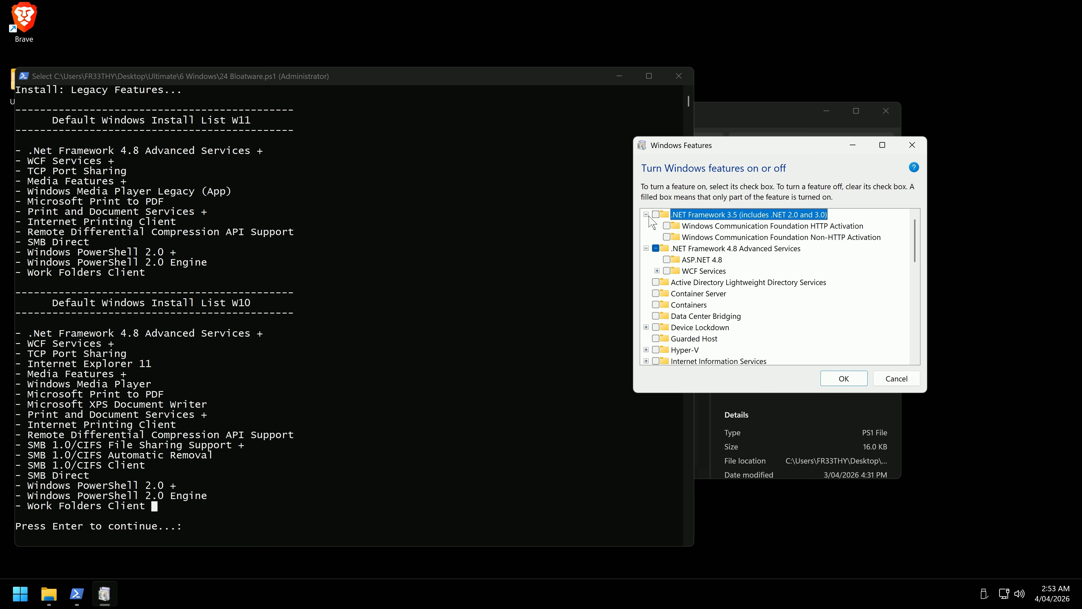
{"action": "scroll", "coordinate": [659, 218], "scroll_direction": "down", "scroll_amount": 3}
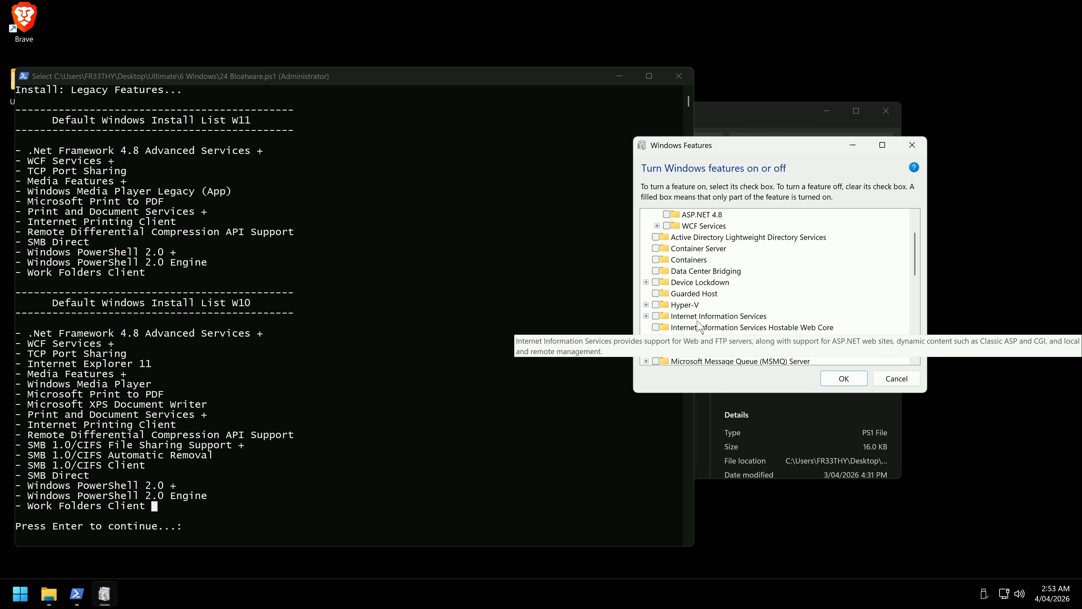
{"action": "left_click", "coordinate": [646, 305]}
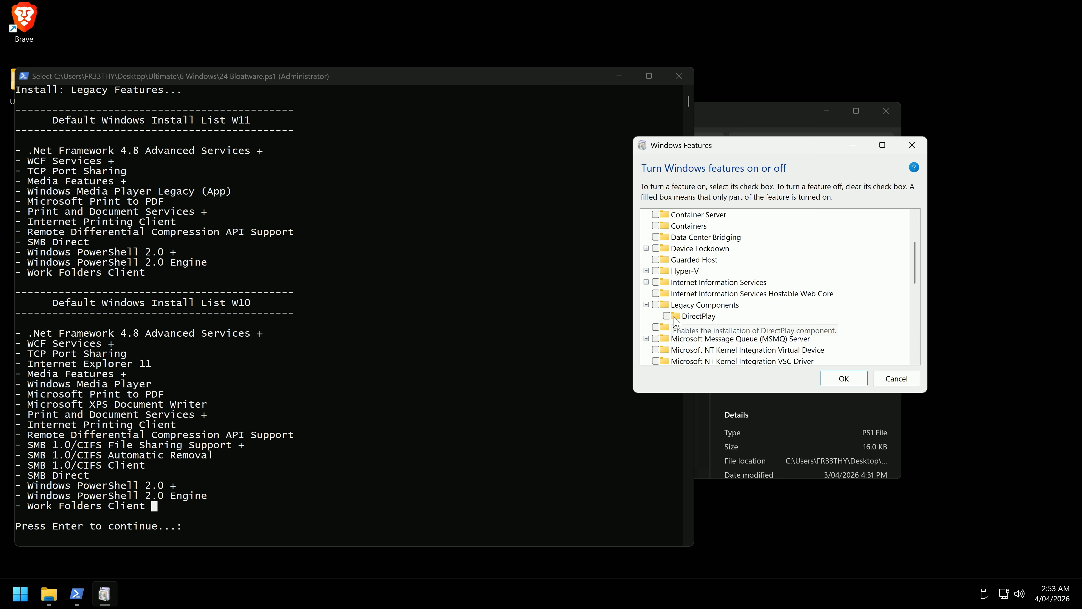
{"action": "left_click", "coordinate": [912, 145]}
- Return to the Bloatware script's menu and review the Remote Desktop Connection and Snipping Tool install options
{"action": "left_click_drag", "start_coordinate": [377, 82], "coordinate": [376, 83]}
{"action": "key", "text": "Return"}
{"action": "key", "text": "Return"}
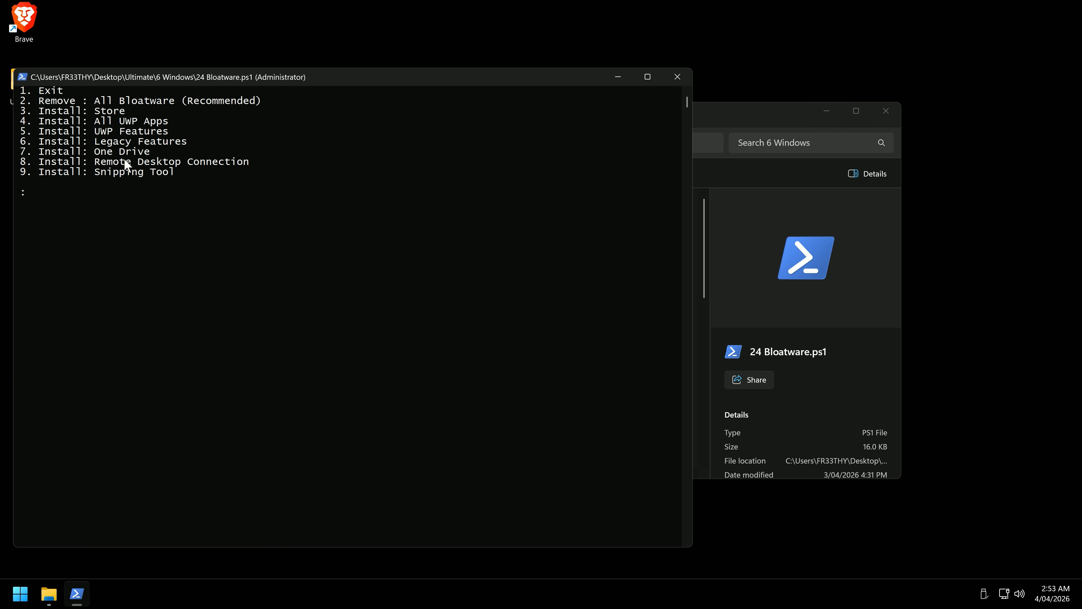
{"action": "left_click_drag", "start_coordinate": [251, 168], "coordinate": [98, 166]}
{"action": "left_click_drag", "start_coordinate": [176, 175], "coordinate": [94, 173]}
{"action": "left_click", "coordinate": [202, 173]}
{"action": "left_click_drag", "start_coordinate": [174, 171], "coordinate": [95, 173]}
{"action": "left_click", "coordinate": [178, 173]}
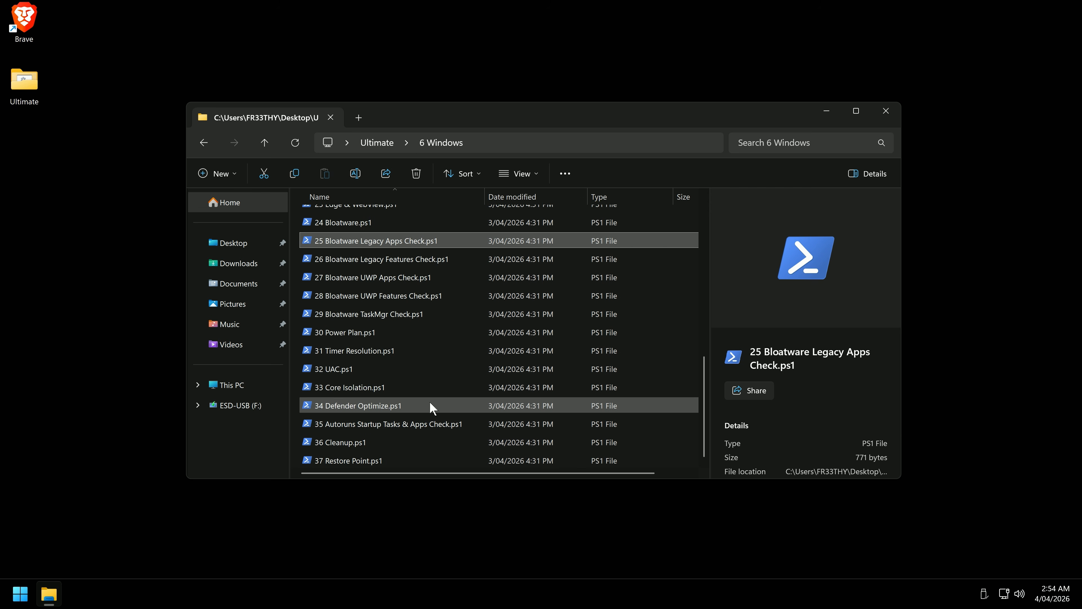
- Close the 6 Windows folder and shut down the PC
{"action": "left_click", "coordinate": [885, 110]}
{"action": "key", "text": "super+x"}
{"action": "mouse_move", "coordinate": [106, 546]}
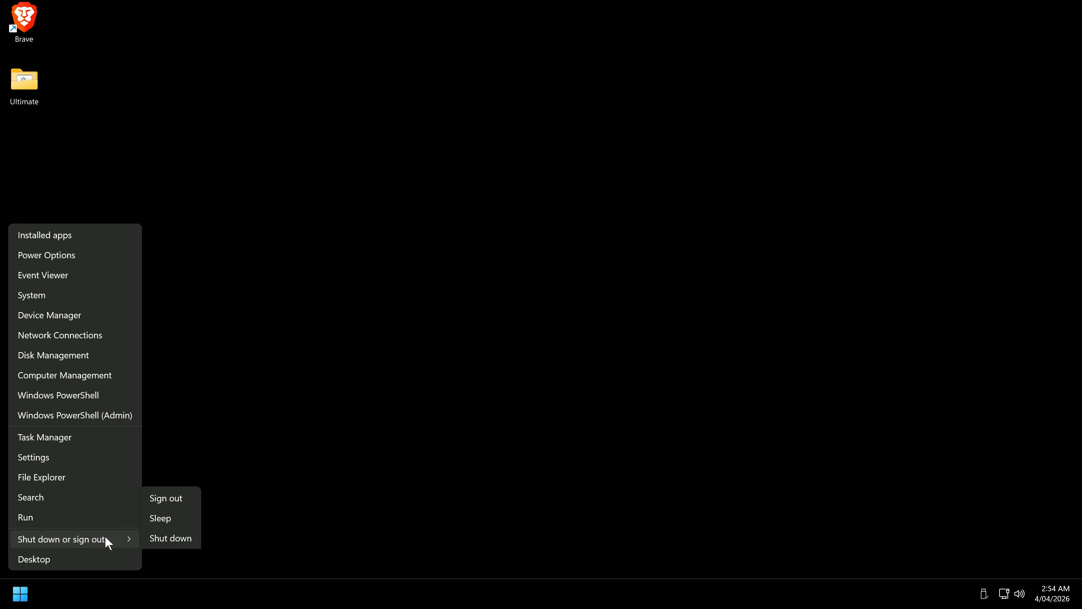
{"action": "left_click", "coordinate": [184, 539]}
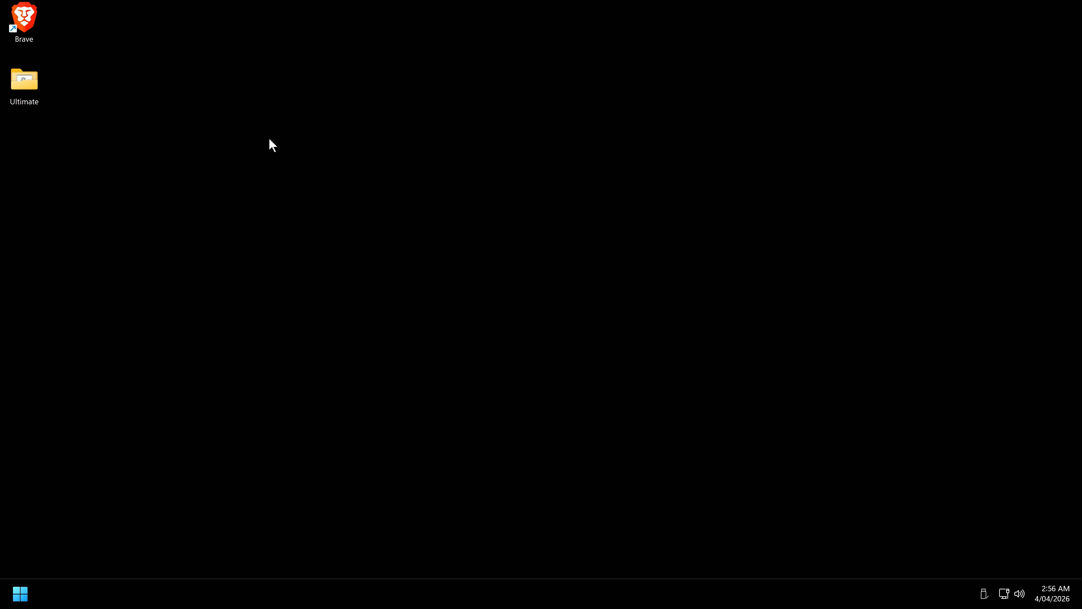
- Open the 6 Windows folder inside Ultimate and run 25 Bloatware Legacy Apps Check.ps1
{"action": "double_click", "coordinate": [28, 77]}
{"action": "double_click", "coordinate": [332, 308]}
{"action": "scroll", "coordinate": [401, 354], "scroll_direction": "down", "scroll_amount": 4}
{"action": "scroll", "coordinate": [415, 315], "scroll_direction": "down", "scroll_amount": 2}
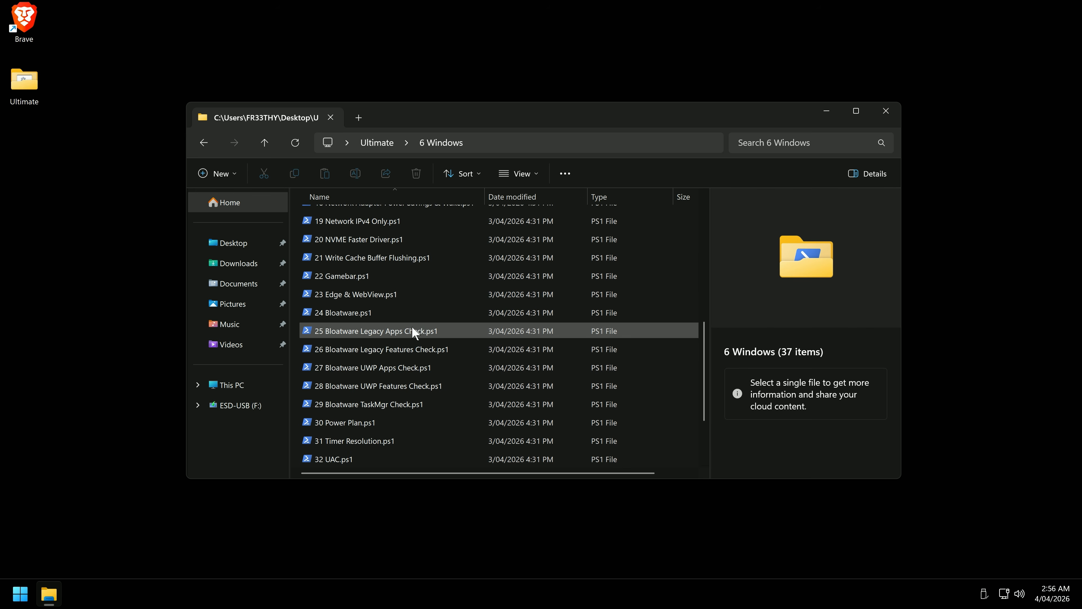
{"action": "scroll", "coordinate": [421, 337], "scroll_direction": "down", "scroll_amount": 1}
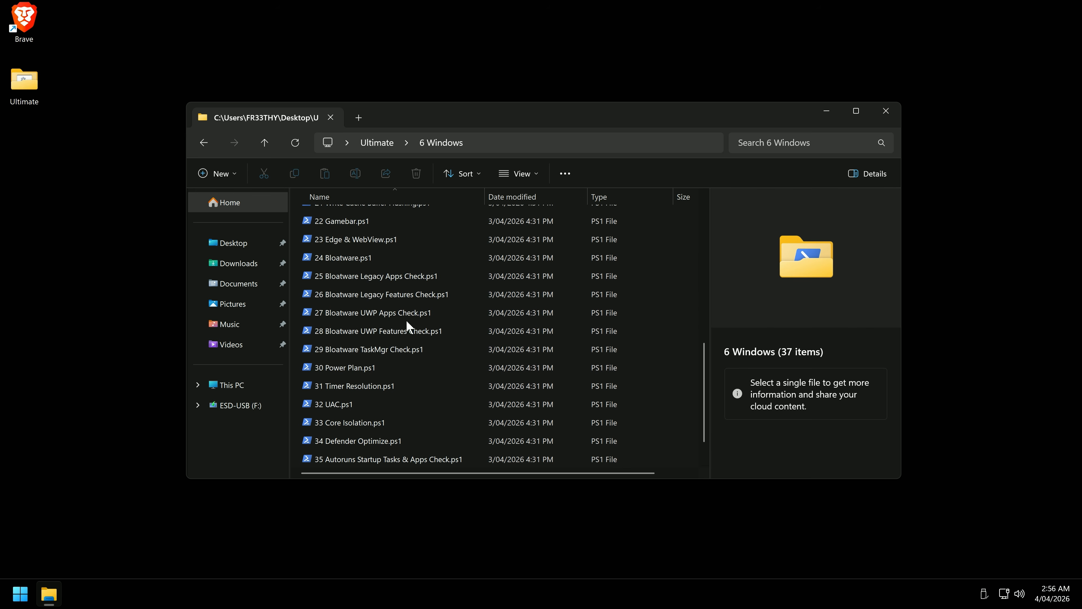
{"action": "double_click", "coordinate": [419, 276]}
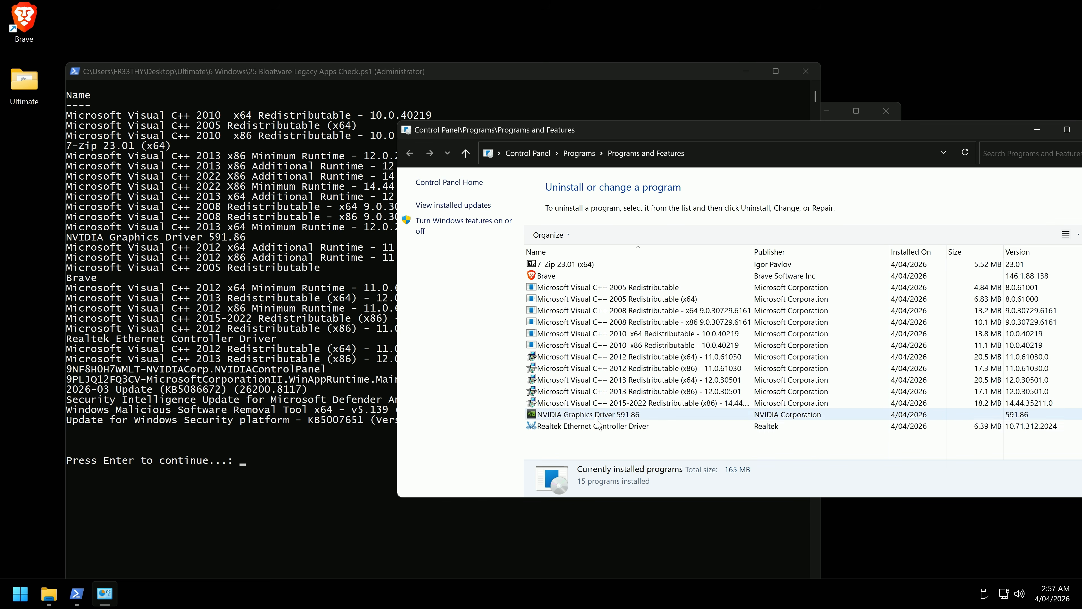
- Go through the installed programs in Programs and Features to check for leftover bloatware
{"action": "key", "text": "Up"}
{"action": "key", "text": "Up"}
{"action": "key", "text": "Up"}
{"action": "key", "text": "Up"}
{"action": "key", "text": "Up"}
{"action": "key", "text": "Up"}
{"action": "key", "text": "Up"}
{"action": "key", "text": "Up"}
{"action": "key", "text": "Up"}
{"action": "key", "text": "Up"}
{"action": "key", "text": "Up"}
{"action": "key", "text": "Up"}
{"action": "key", "text": "Up"}
{"action": "key", "text": "Down"}
{"action": "key", "text": "Down"}
{"action": "key", "text": "Down"}
{"action": "key", "text": "Down"}
{"action": "key", "text": "Down"}
{"action": "key", "text": "Down"}
{"action": "key", "text": "Down"}
{"action": "key", "text": "Down"}
{"action": "key", "text": "Down"}
{"action": "key", "text": "Down"}
{"action": "key", "text": "Down"}
{"action": "key", "text": "Down"}
{"action": "key", "text": "Down"}
{"action": "key", "text": "Down"}
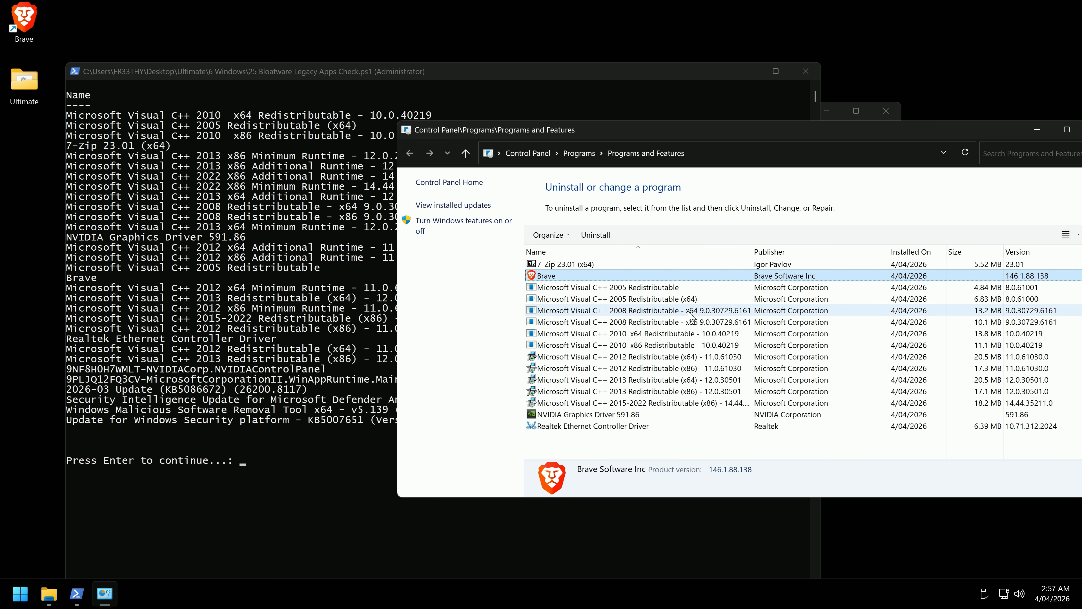
- Review the legacy apps check output from Brave to the Windows Security platform update, and view the installed updates
{"action": "left_click", "coordinate": [370, 421]}
{"action": "left_click_drag", "start_coordinate": [531, 420], "coordinate": [67, 281]}
{"action": "left_click", "coordinate": [865, 184]}
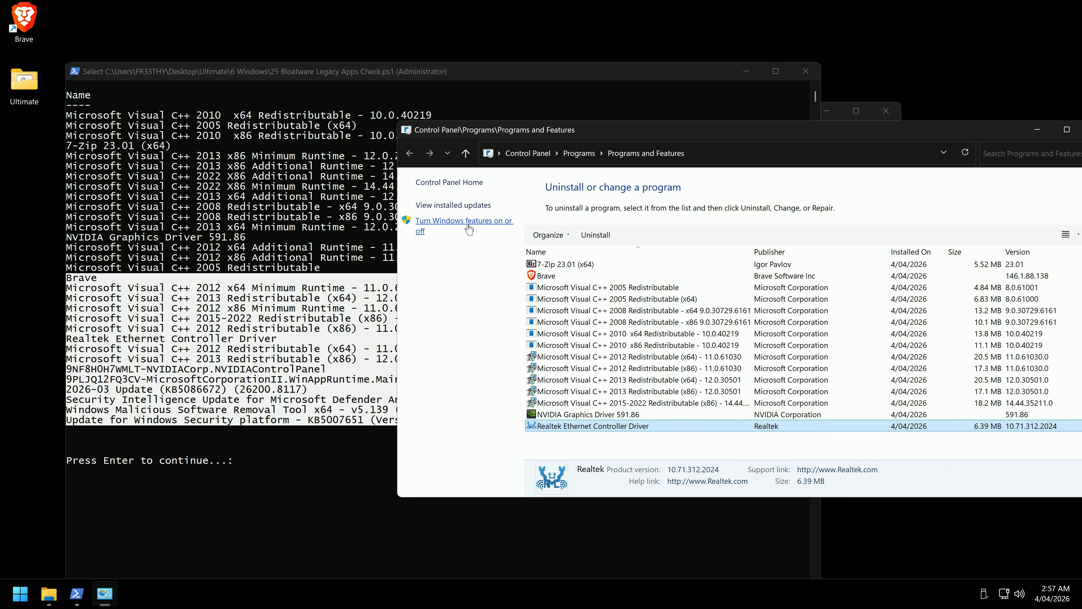
{"action": "left_click", "coordinate": [484, 206]}
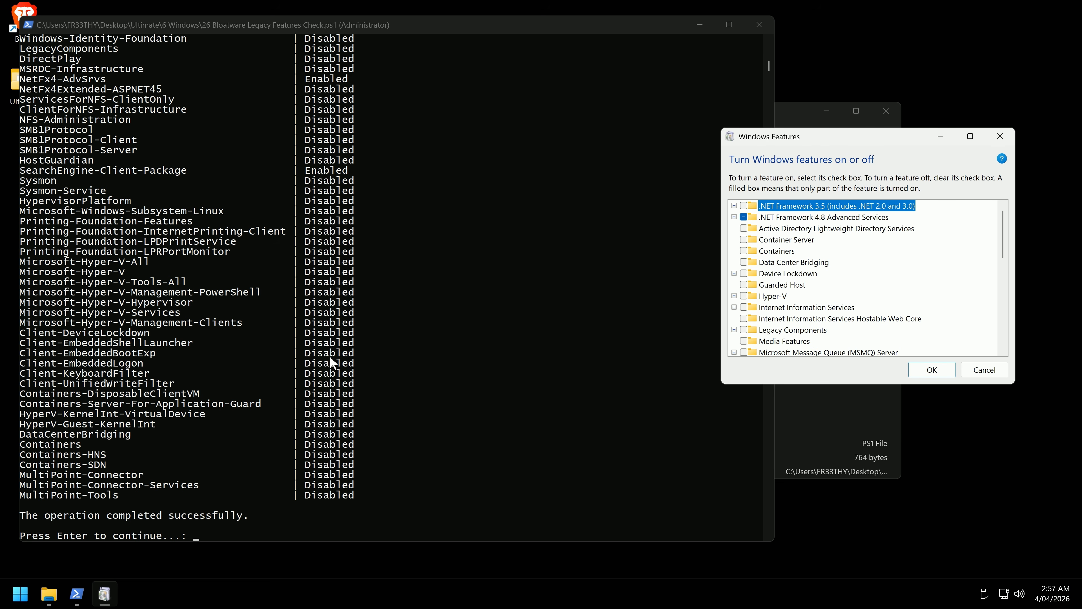
- Review the earlier part of the legacy features check output, and close the script window and Windows Features
{"action": "scroll", "coordinate": [332, 360], "scroll_direction": "up", "scroll_amount": 11}
{"action": "scroll", "coordinate": [337, 239], "scroll_direction": "up", "scroll_amount": 20}
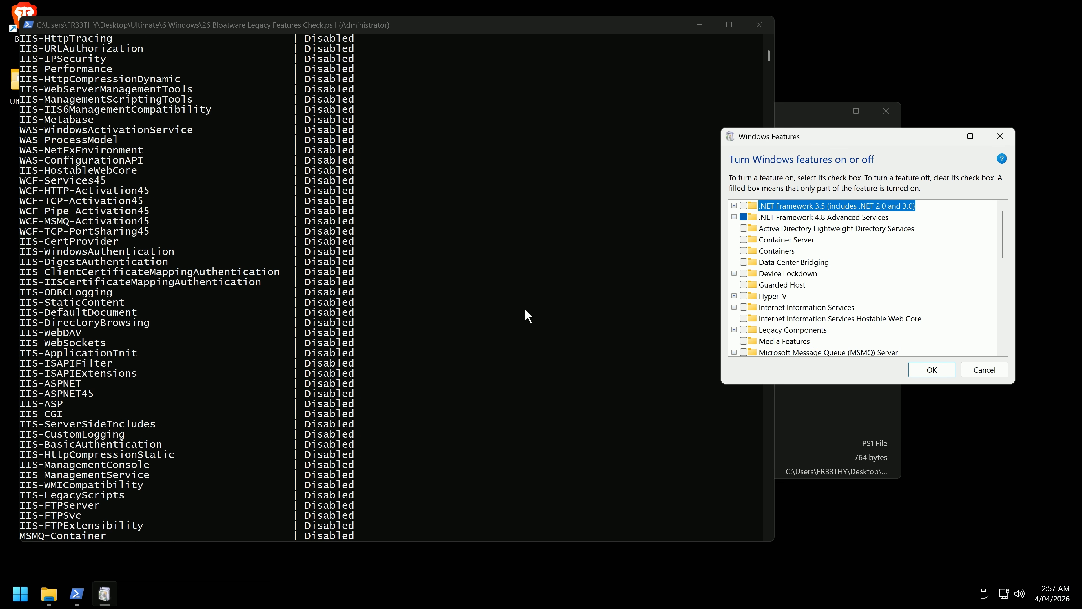
{"action": "left_click", "coordinate": [758, 25]}
{"action": "left_click", "coordinate": [1001, 137]}
- Run 27 Bloatware UWP Apps Check.ps1 from the 6 Windows folder
{"action": "scroll", "coordinate": [419, 379], "scroll_direction": "down", "scroll_amount": 7}
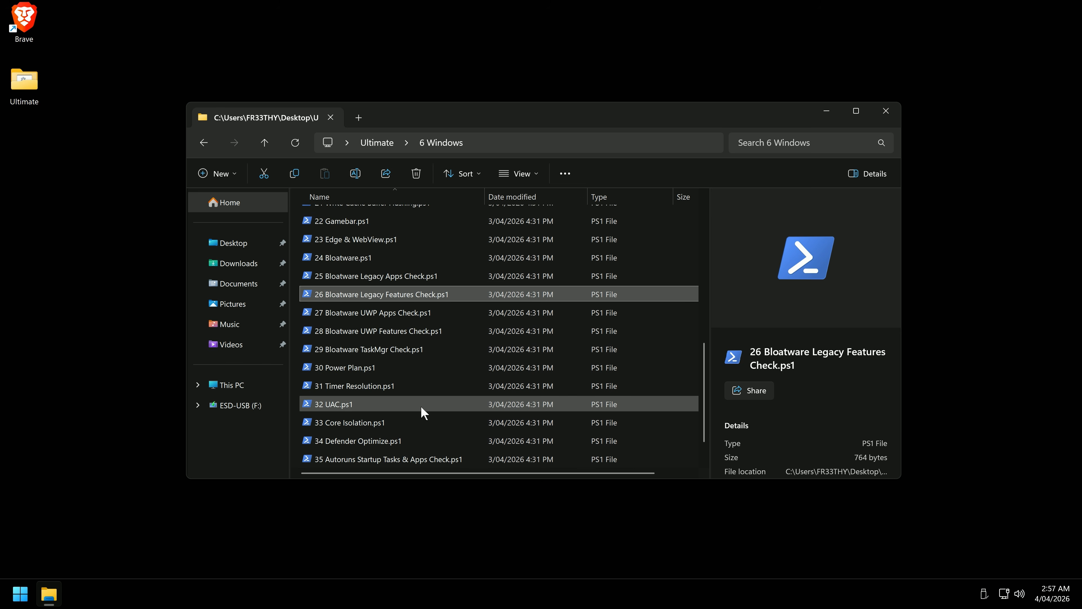
{"action": "double_click", "coordinate": [387, 316]}
{"action": "left_click_drag", "start_coordinate": [592, 119], "coordinate": [590, 55]}
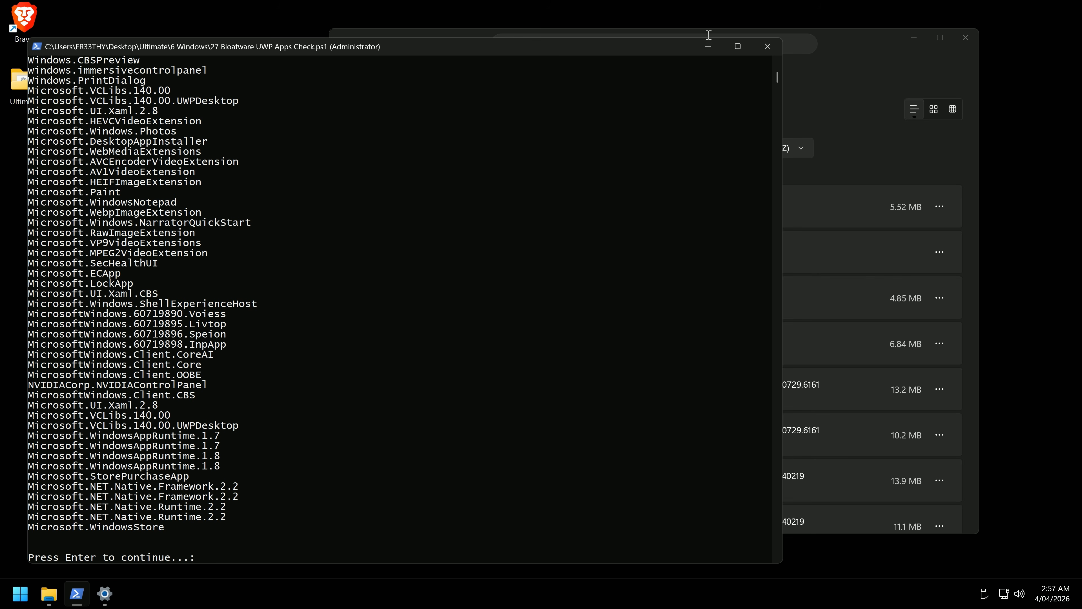
- Go through the Installed apps list in Settings for leftover bloatware, and close Settings
{"action": "left_click", "coordinate": [863, 49]}
{"action": "scroll", "coordinate": [793, 275], "scroll_direction": "down", "scroll_amount": 5}
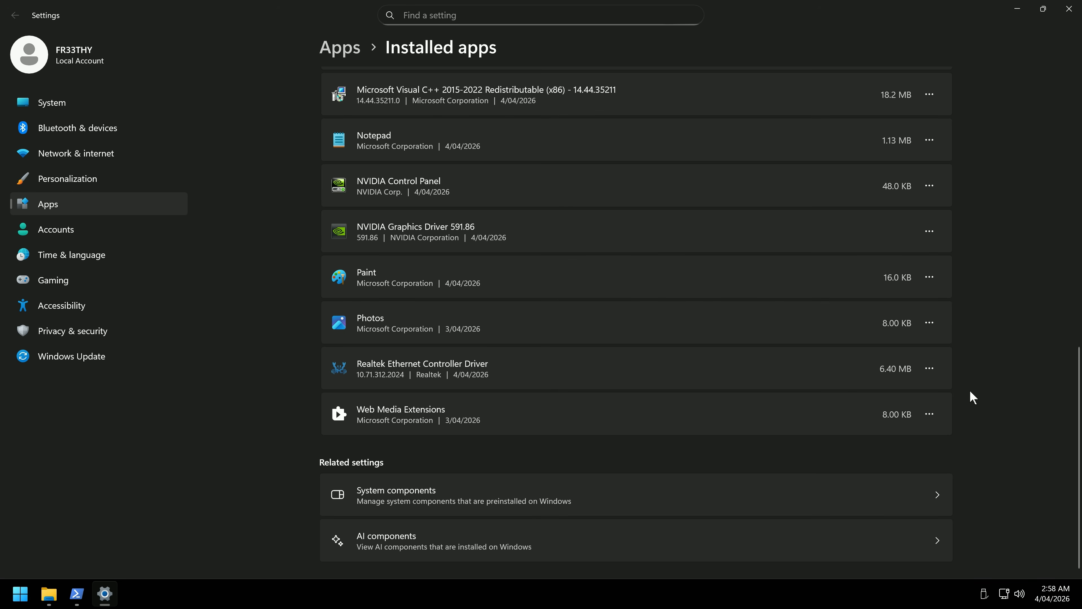
{"action": "scroll", "coordinate": [597, 369], "scroll_direction": "up", "scroll_amount": 15}
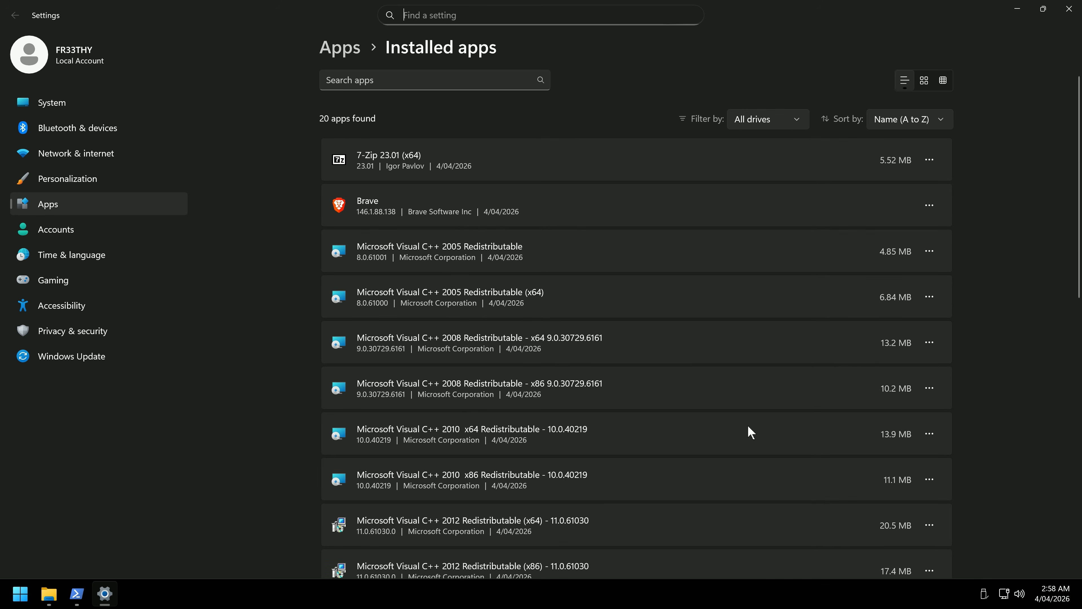
{"action": "scroll", "coordinate": [975, 258], "scroll_direction": "down", "scroll_amount": 15}
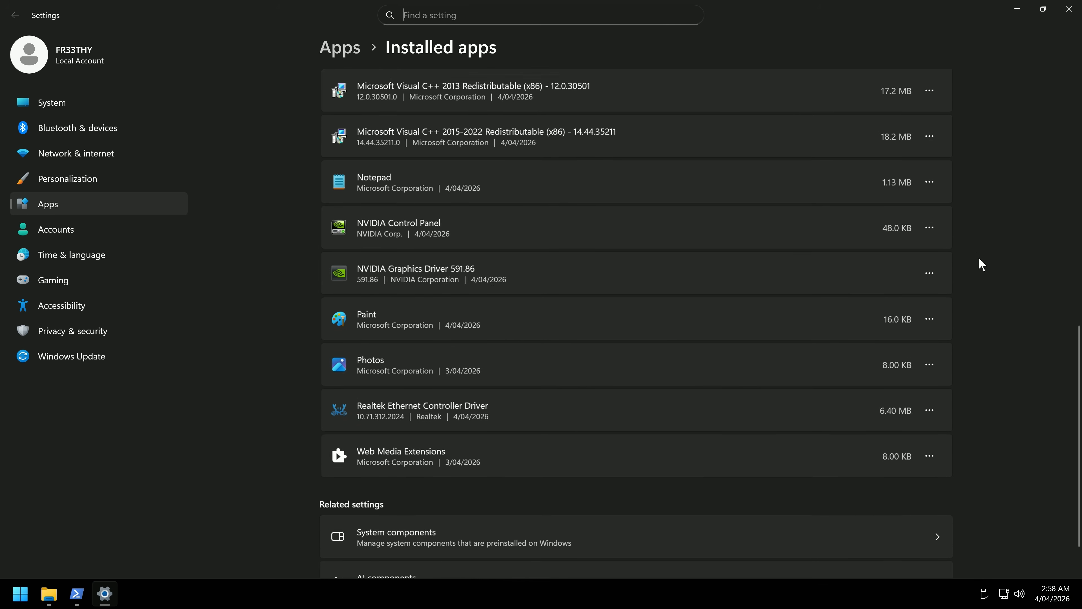
{"action": "left_click", "coordinate": [1068, 9]}
- Examine the end of the UWP apps check output, highlighting the .NET Native, WindowsAppRuntime 1.8 and MicrosoftWindows.Client.CBS entries
{"action": "scroll", "coordinate": [184, 403], "scroll_direction": "down", "scroll_amount": 3}
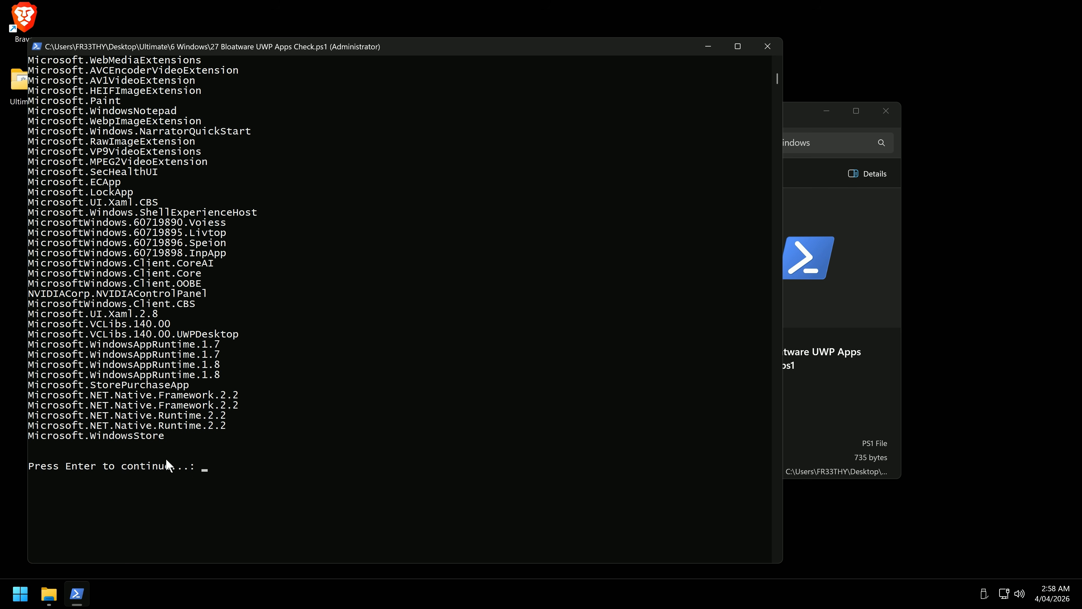
{"action": "left_click_drag", "start_coordinate": [176, 437], "coordinate": [18, 429]}
{"action": "left_click", "coordinate": [173, 406]}
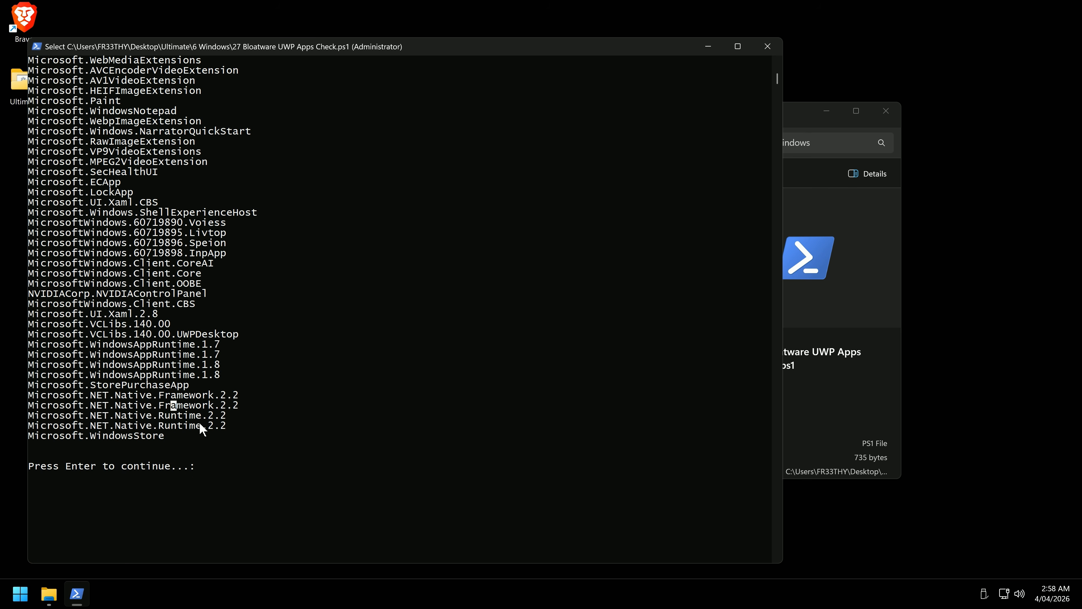
{"action": "left_click_drag", "start_coordinate": [233, 417], "coordinate": [29, 397]}
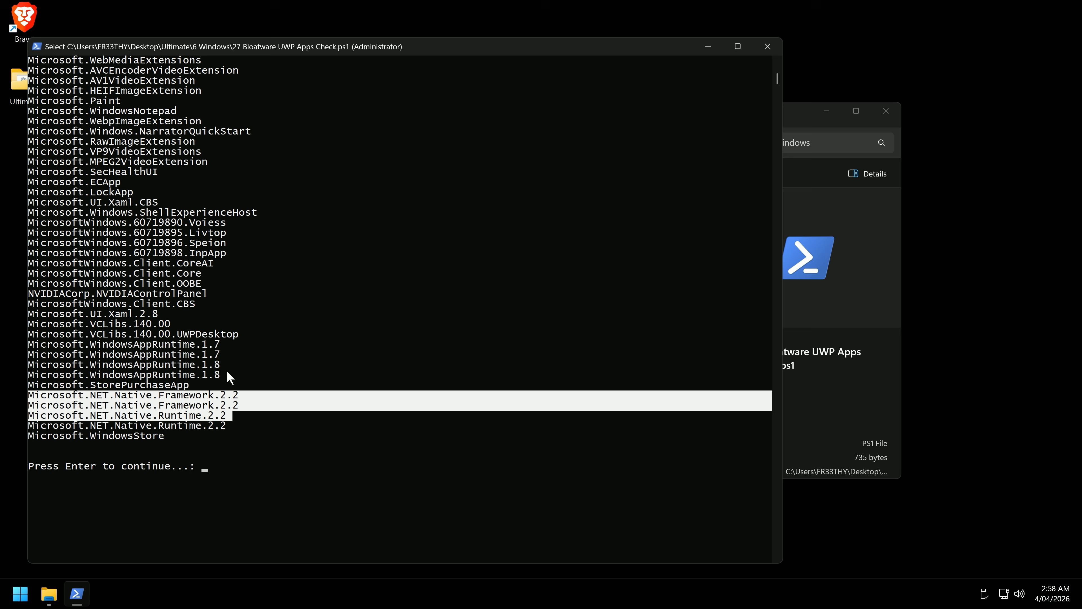
{"action": "left_click_drag", "start_coordinate": [230, 377], "coordinate": [171, 367]}
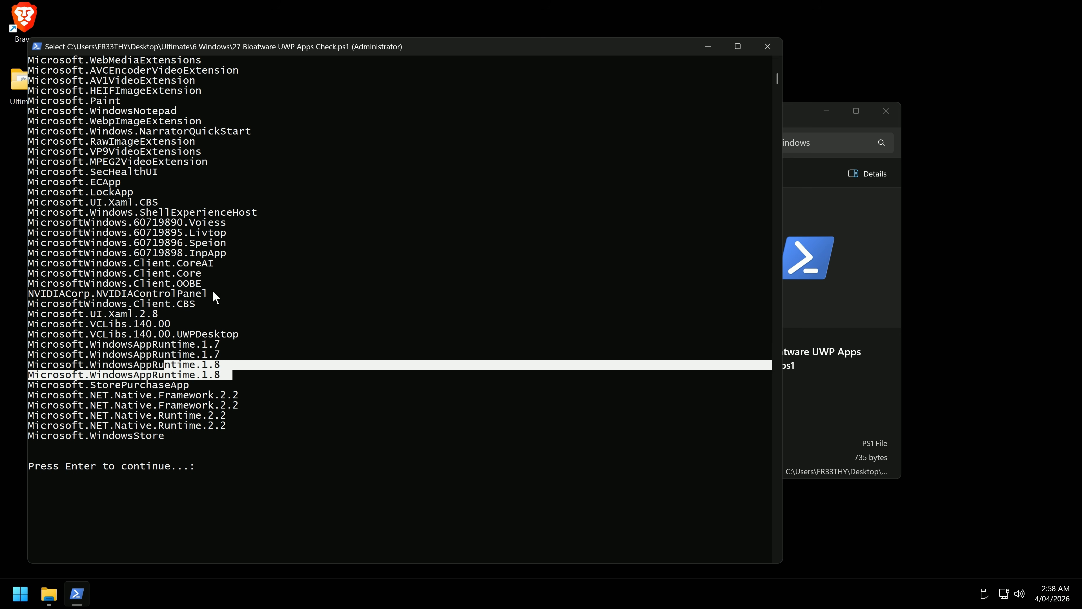
{"action": "left_click_drag", "start_coordinate": [207, 307], "coordinate": [28, 307]}
- Look through the full app list in the Start menu, and return to the UWP apps check output
{"action": "left_click", "coordinate": [20, 593]}
{"action": "scroll", "coordinate": [150, 481], "scroll_direction": "down", "scroll_amount": 5}
{"action": "scroll", "coordinate": [152, 483], "scroll_direction": "down", "scroll_amount": 2}
{"action": "scroll", "coordinate": [104, 292], "scroll_direction": "up", "scroll_amount": 8}
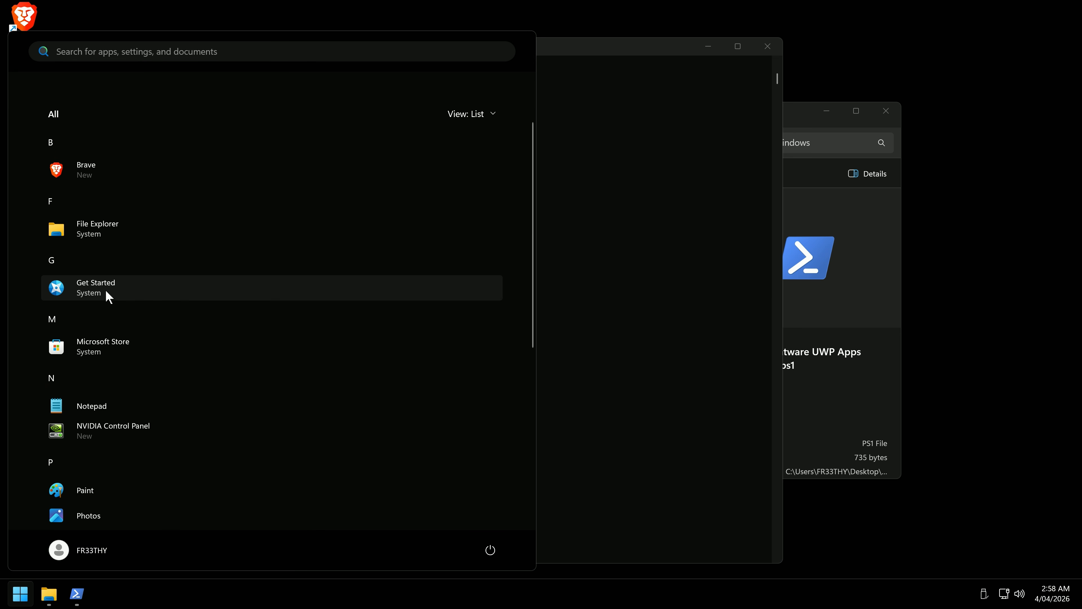
{"action": "left_click", "coordinate": [588, 51]}
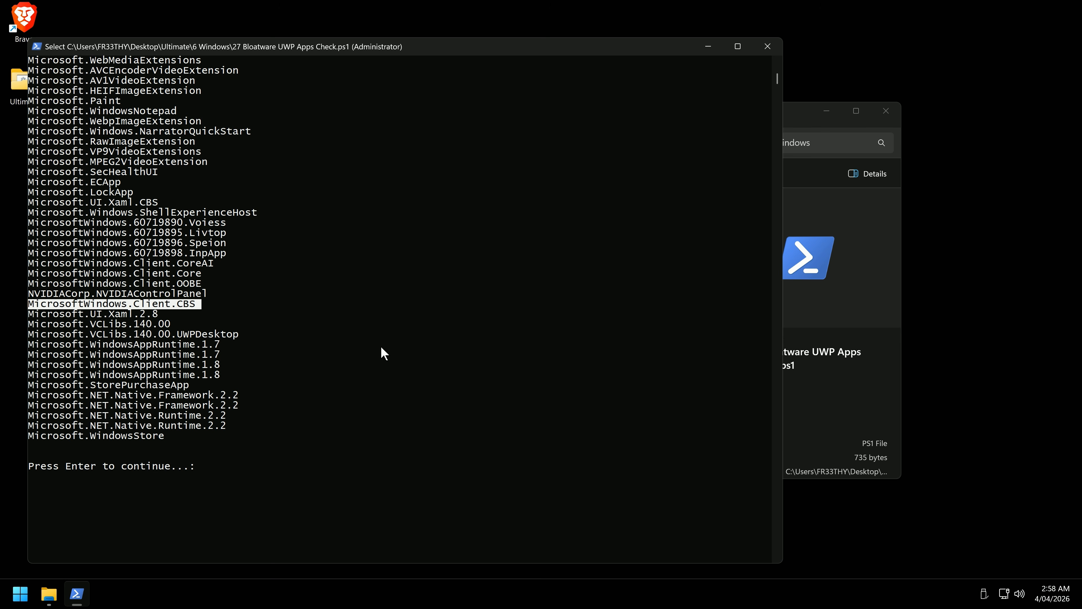
- Review the whole UWP apps check output from beginning to end, and close the script window
{"action": "left_click", "coordinate": [204, 304]}
{"action": "scroll", "coordinate": [254, 278], "scroll_direction": "up", "scroll_amount": 1}
{"action": "scroll", "coordinate": [270, 306], "scroll_direction": "up", "scroll_amount": 14}
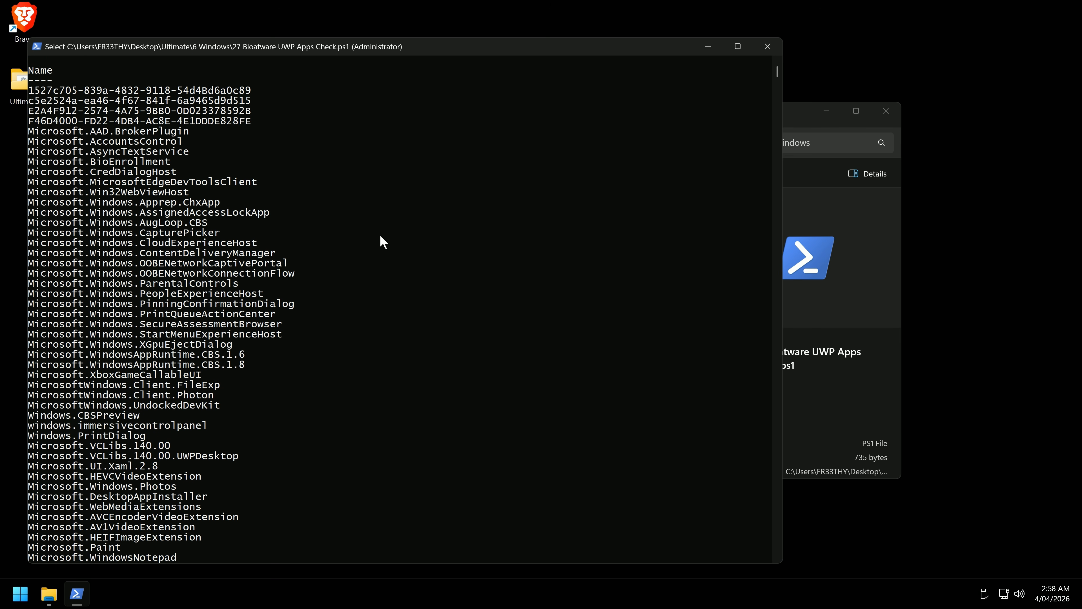
{"action": "scroll", "coordinate": [189, 234], "scroll_direction": "down", "scroll_amount": 20}
{"action": "scroll", "coordinate": [188, 280], "scroll_direction": "up", "scroll_amount": 20}
{"action": "left_click", "coordinate": [768, 46]}
- Run 28 Bloatware UWP Features Check.ps1 as administrator, and close the Settings window showing the added features
{"action": "scroll", "coordinate": [432, 281], "scroll_direction": "down", "scroll_amount": 8}
{"action": "double_click", "coordinate": [391, 294]}
{"action": "left_click", "coordinate": [495, 396]}
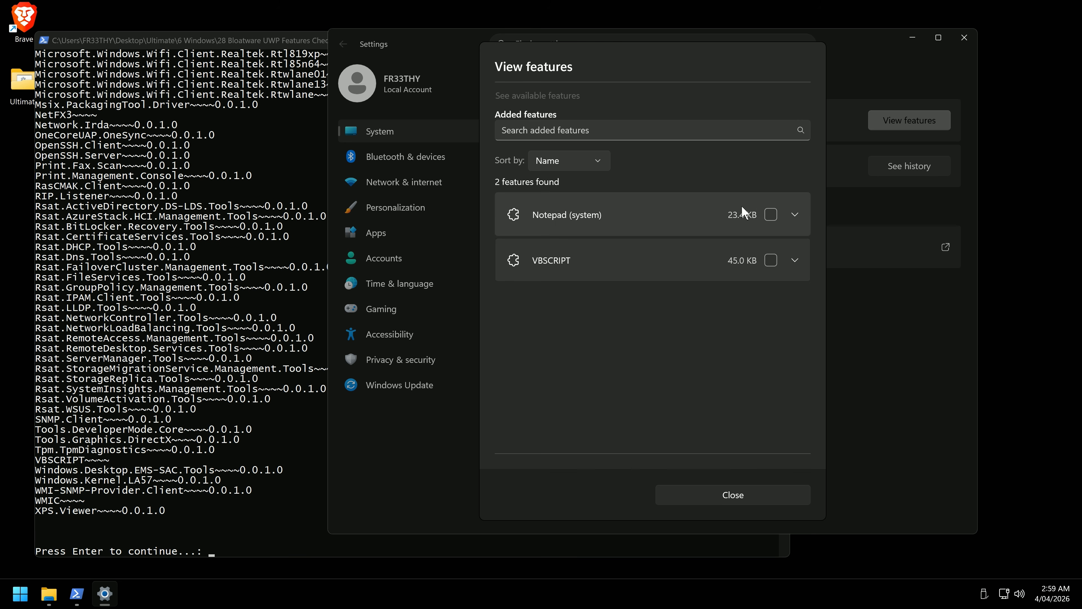
{"action": "key", "text": "alt+F4"}
- Review the UWP features check output from the Rsat tools back to the list's start, highlighting the Wi-Fi client and English language entries
{"action": "left_click_drag", "start_coordinate": [501, 512], "coordinate": [105, 157]}
{"action": "scroll", "coordinate": [196, 245], "scroll_direction": "up", "scroll_amount": 6}
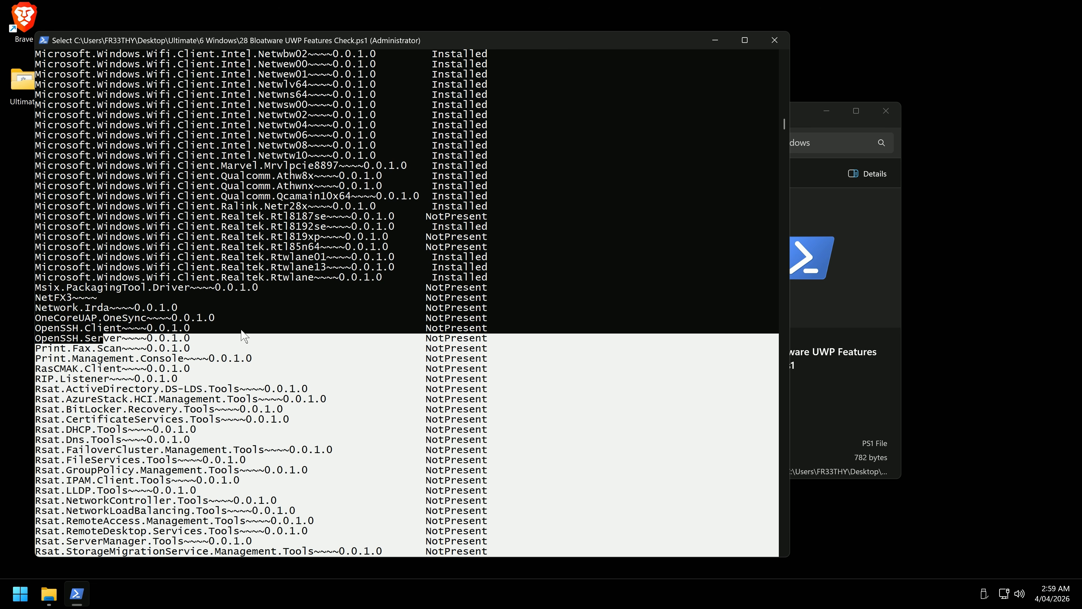
{"action": "left_click", "coordinate": [243, 319]}
{"action": "scroll", "coordinate": [435, 343], "scroll_direction": "up", "scroll_amount": 8}
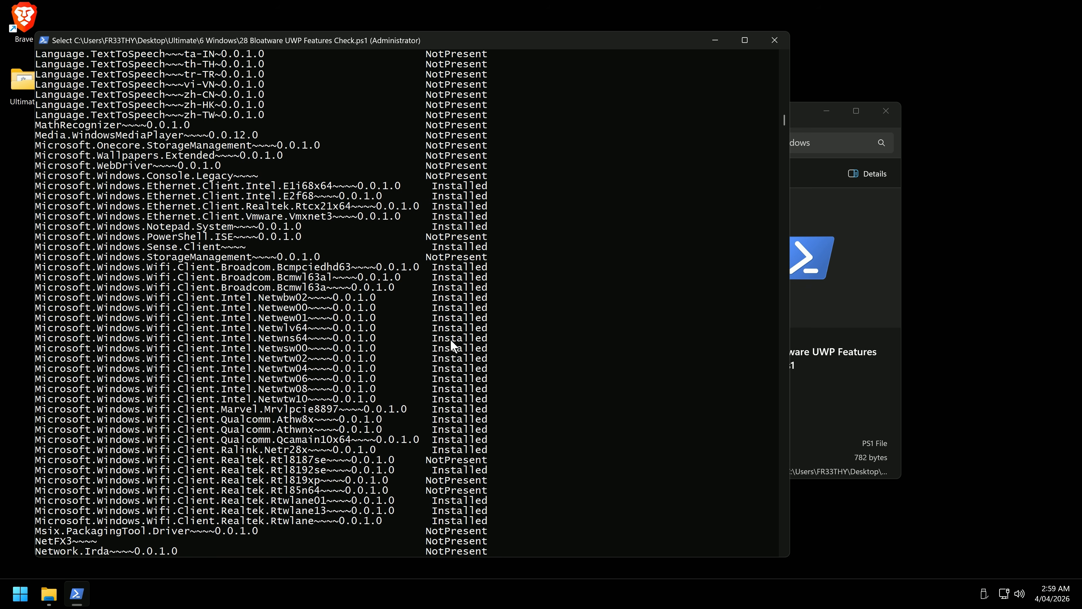
{"action": "left_click_drag", "start_coordinate": [500, 413], "coordinate": [424, 317]}
{"action": "scroll", "coordinate": [425, 346], "scroll_direction": "up", "scroll_amount": 14}
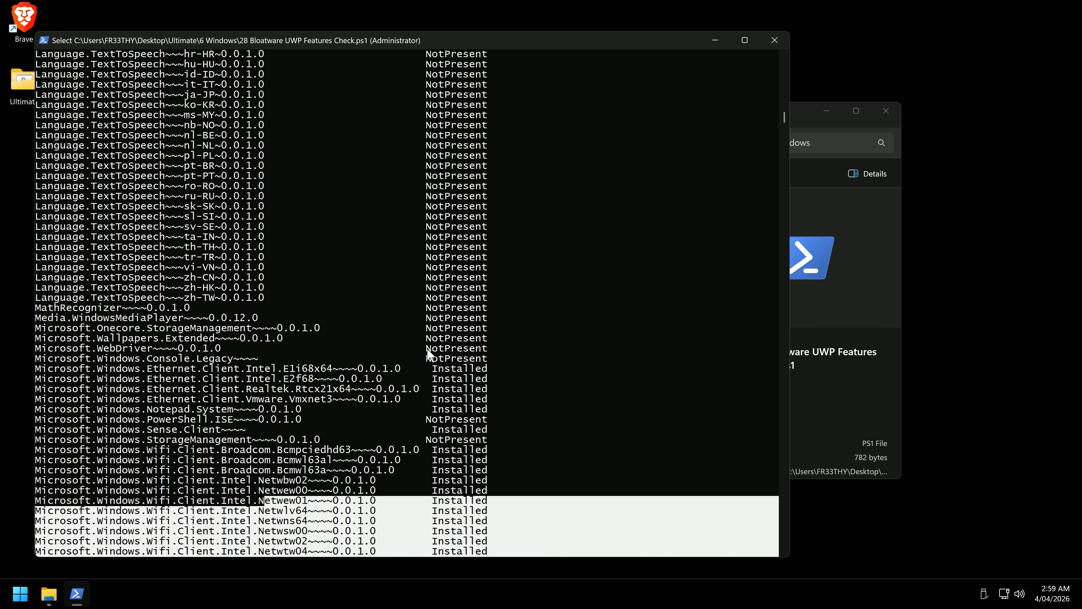
{"action": "scroll", "coordinate": [447, 369], "scroll_direction": "up", "scroll_amount": 20}
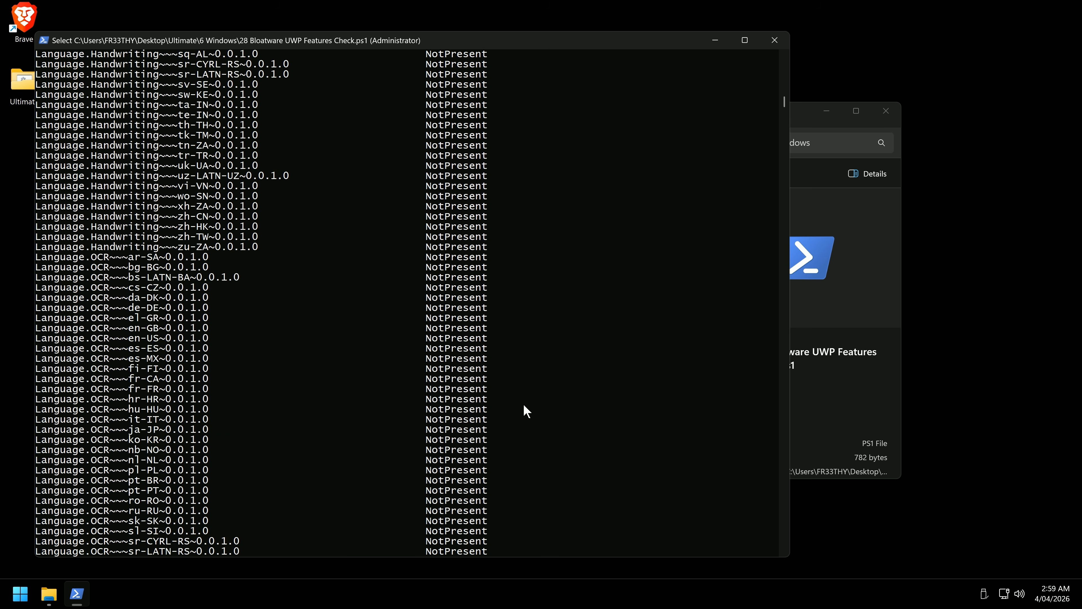
{"action": "scroll", "coordinate": [516, 383], "scroll_direction": "up", "scroll_amount": 20}
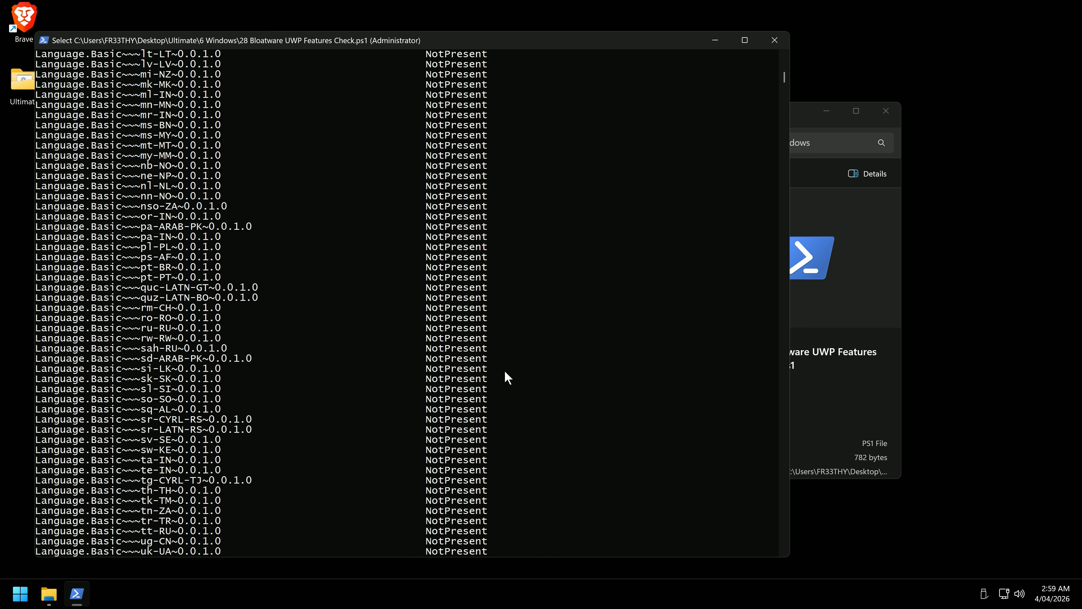
{"action": "left_click_drag", "start_coordinate": [490, 390], "coordinate": [214, 393]}
{"action": "left_click_drag", "start_coordinate": [499, 369], "coordinate": [251, 379]}
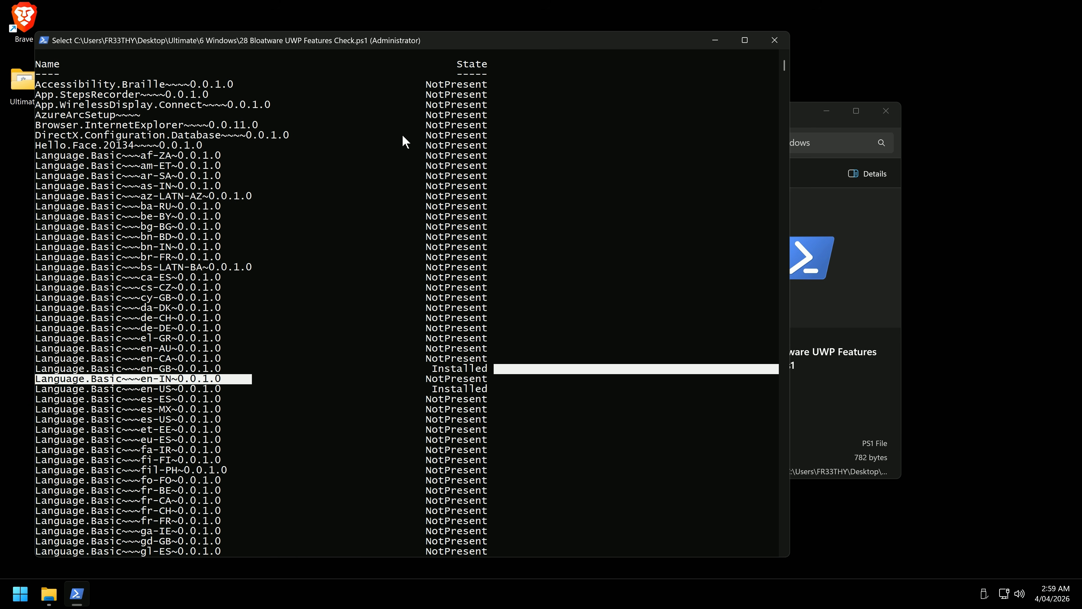
- Run 29 Bloatware TaskMgr Check.ps1 and look through the apps and background processes in Task Manager
{"action": "double_click", "coordinate": [366, 313]}
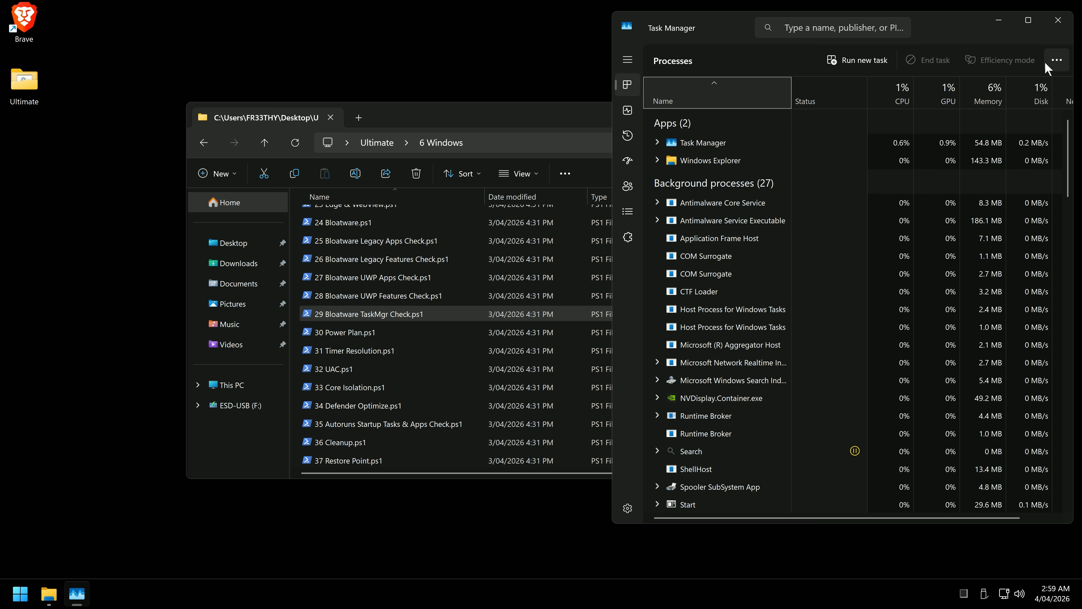
{"action": "left_click_drag", "start_coordinate": [1062, 61], "coordinate": [1065, 61]}
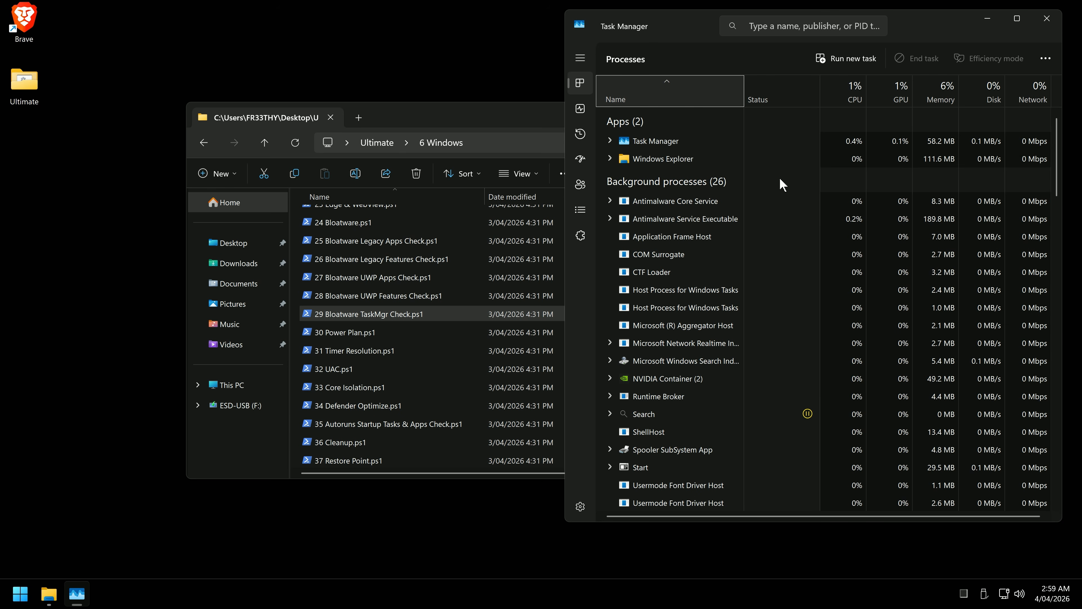
{"action": "scroll", "coordinate": [699, 322], "scroll_direction": "down", "scroll_amount": 5}
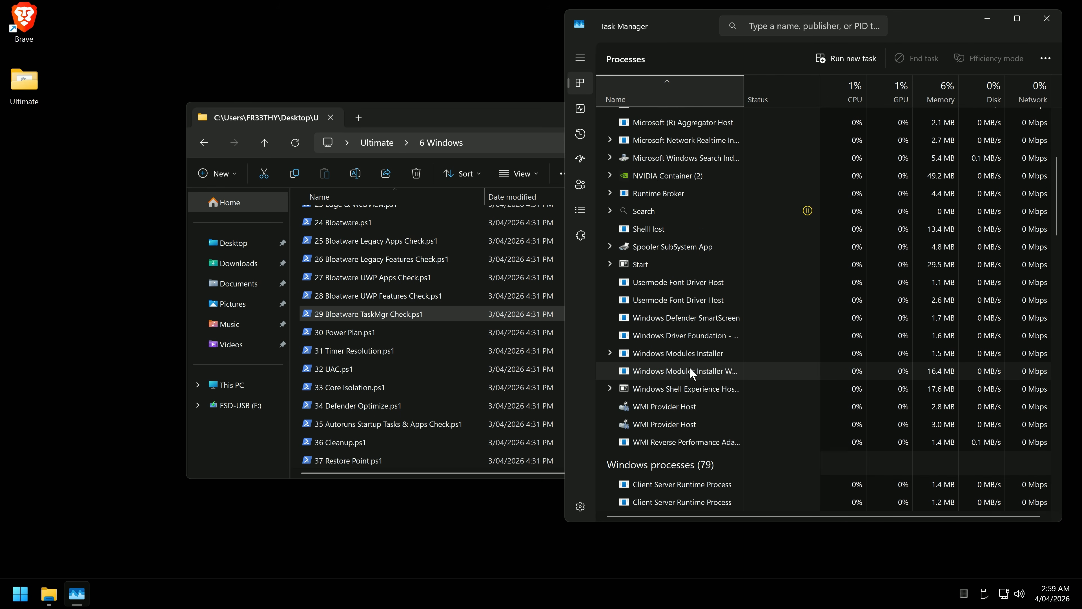
{"action": "scroll", "coordinate": [729, 345], "scroll_direction": "up", "scroll_amount": 2}
{"action": "scroll", "coordinate": [726, 367], "scroll_direction": "up", "scroll_amount": 5}
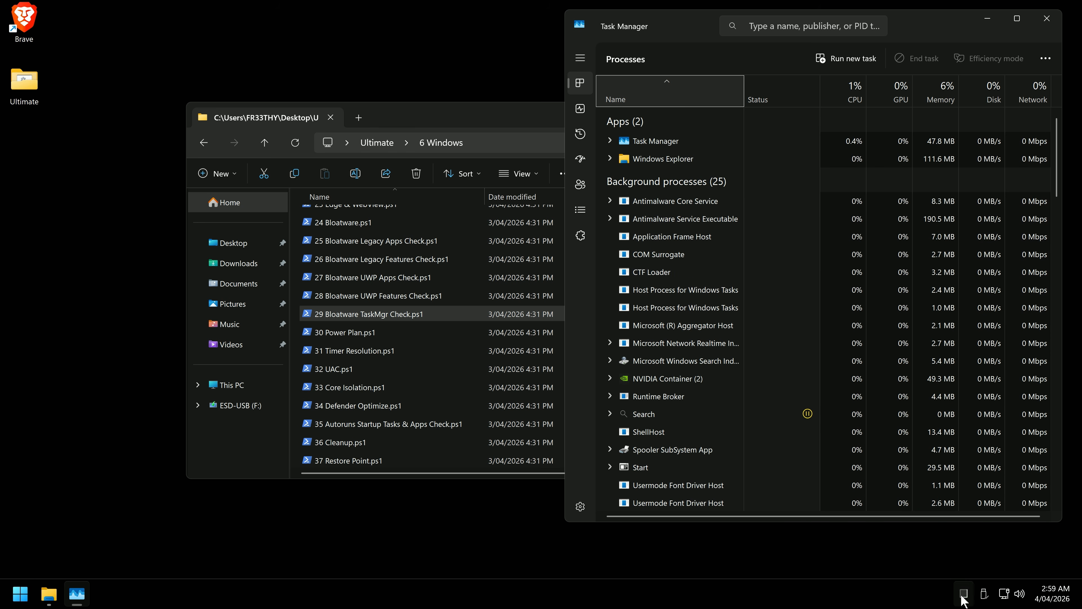
{"action": "scroll", "coordinate": [733, 260], "scroll_direction": "down", "scroll_amount": 5}
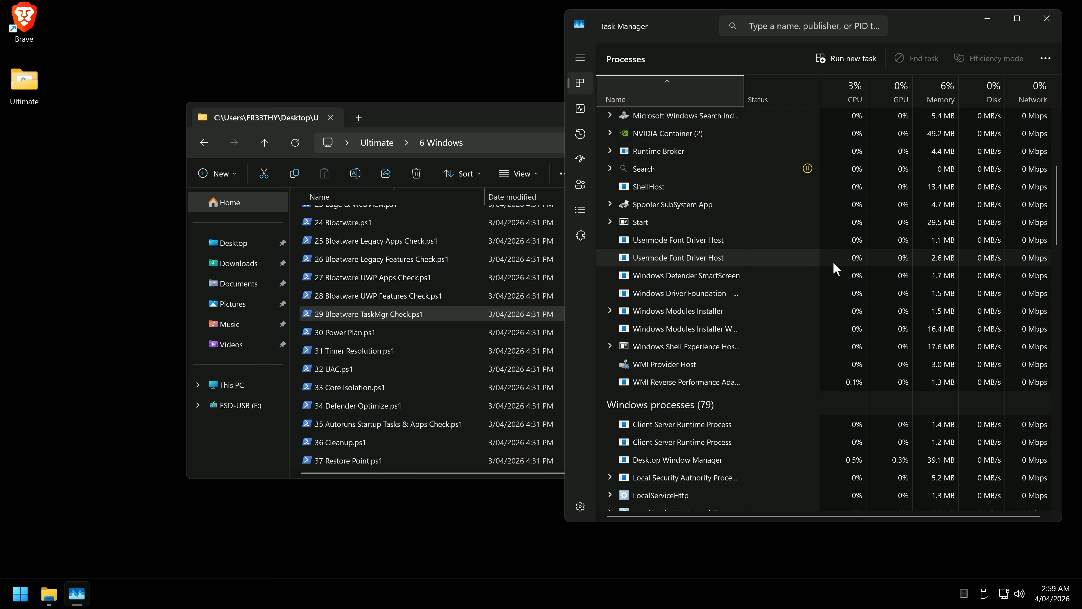
{"action": "scroll", "coordinate": [800, 276], "scroll_direction": "up", "scroll_amount": 3}
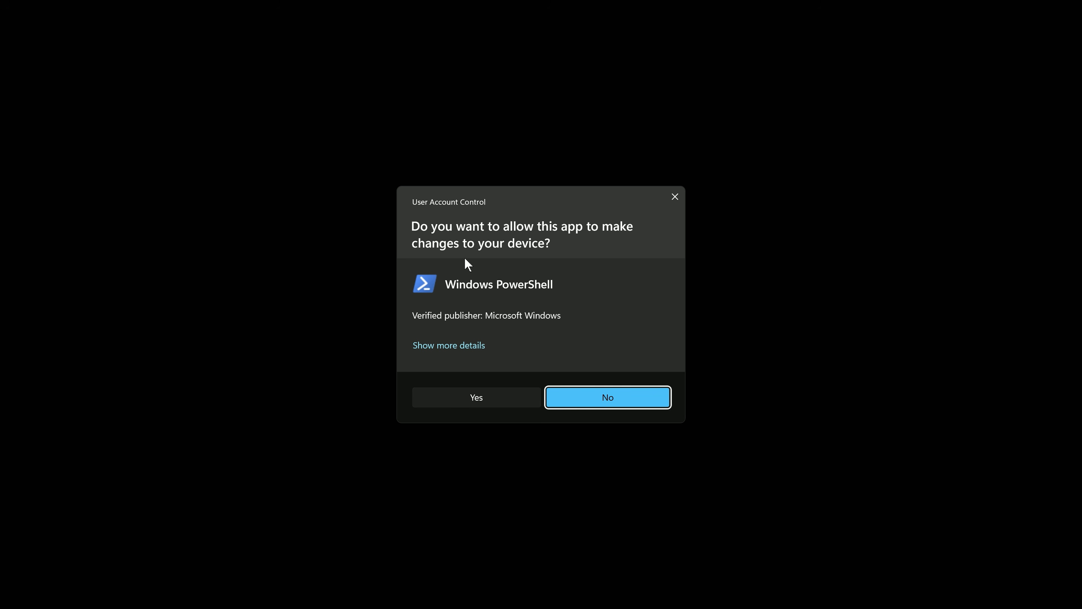
- Allow 30 Power Plan.ps1 to run as administrator, and open the script file in Notepad
{"action": "left_click", "coordinate": [456, 403]}
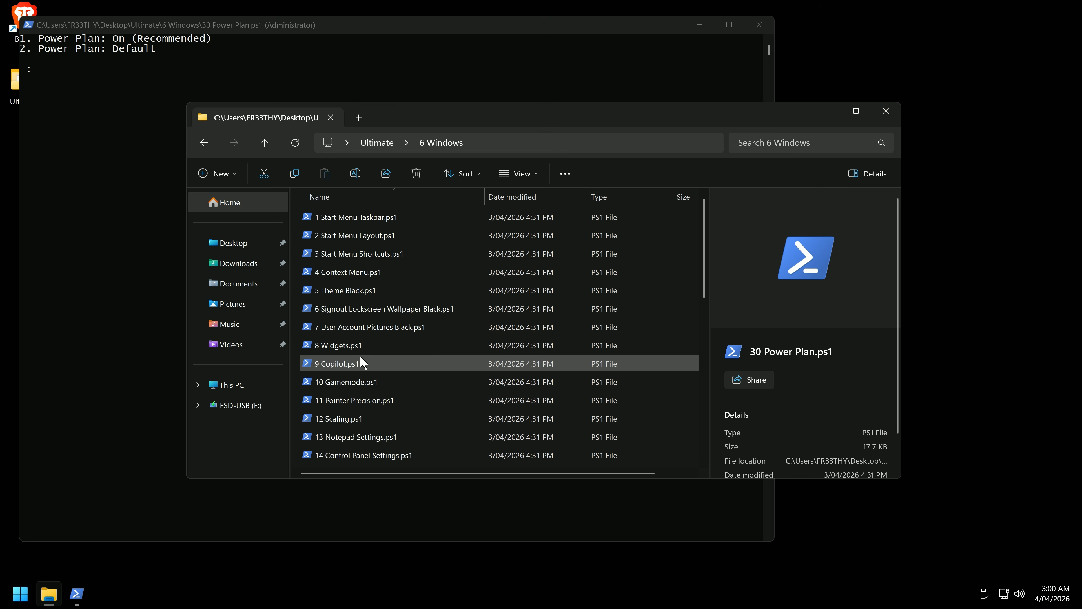
{"action": "scroll", "coordinate": [425, 389], "scroll_direction": "down", "scroll_amount": 6}
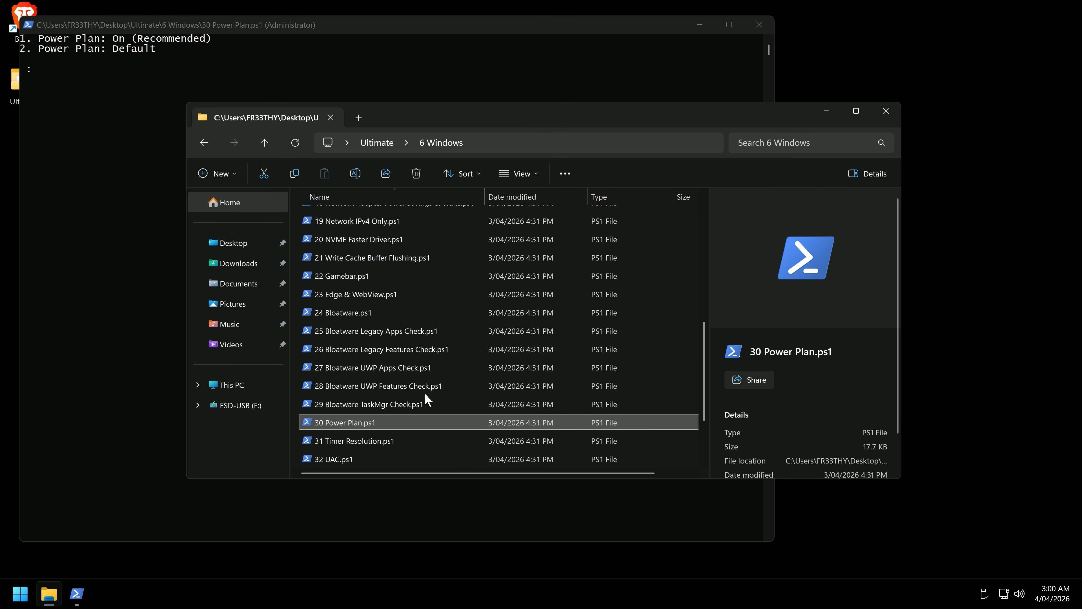
{"action": "right_click", "coordinate": [348, 368]}
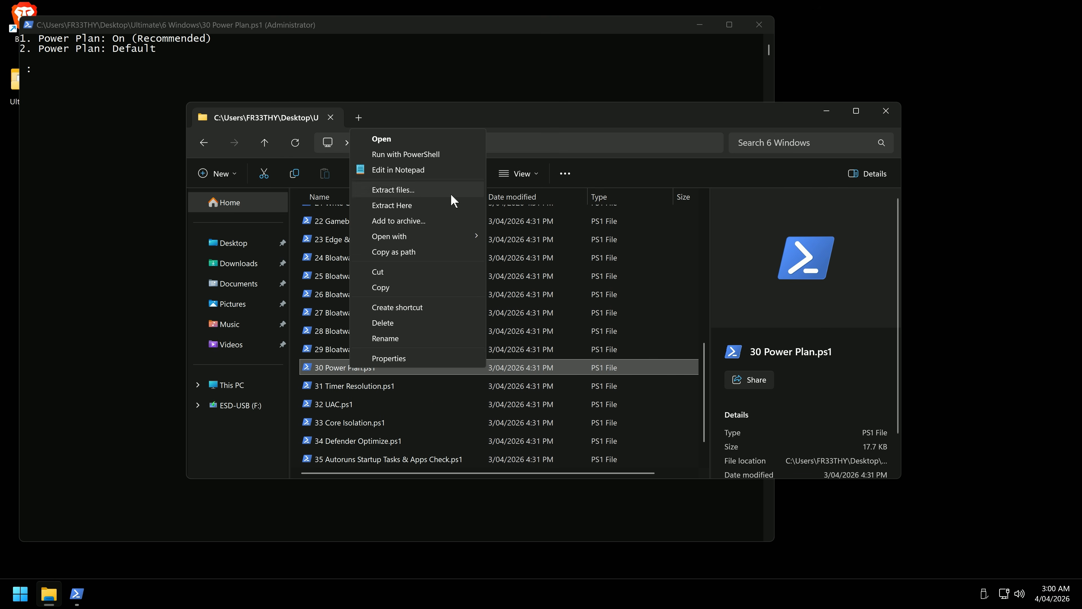
{"action": "left_click", "coordinate": [411, 170]}
- Read through the powercfg and registry settings in 30 Power Plan.ps1, close the file and return to the script's option prompt
{"action": "scroll", "coordinate": [291, 334], "scroll_direction": "down", "scroll_amount": 20}
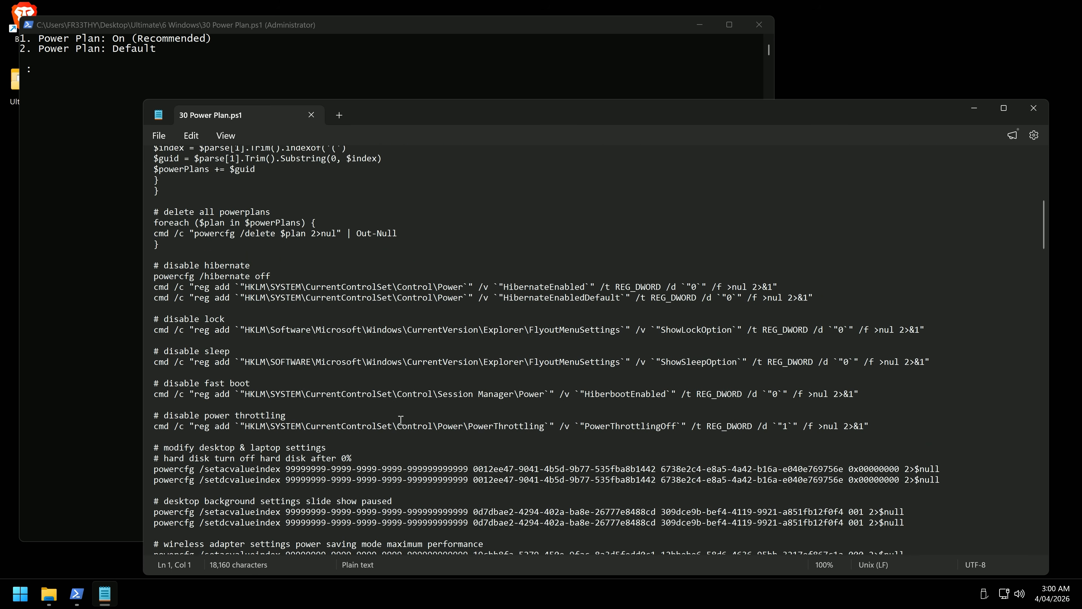
{"action": "scroll", "coordinate": [291, 335], "scroll_direction": "down", "scroll_amount": 20}
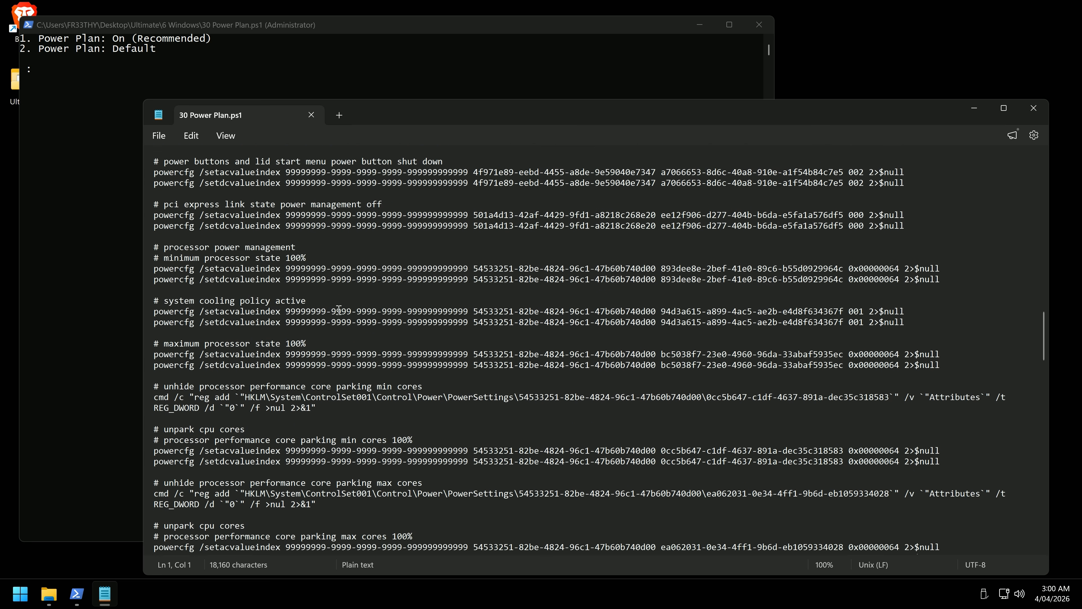
{"action": "scroll", "coordinate": [359, 318], "scroll_direction": "down", "scroll_amount": 20}
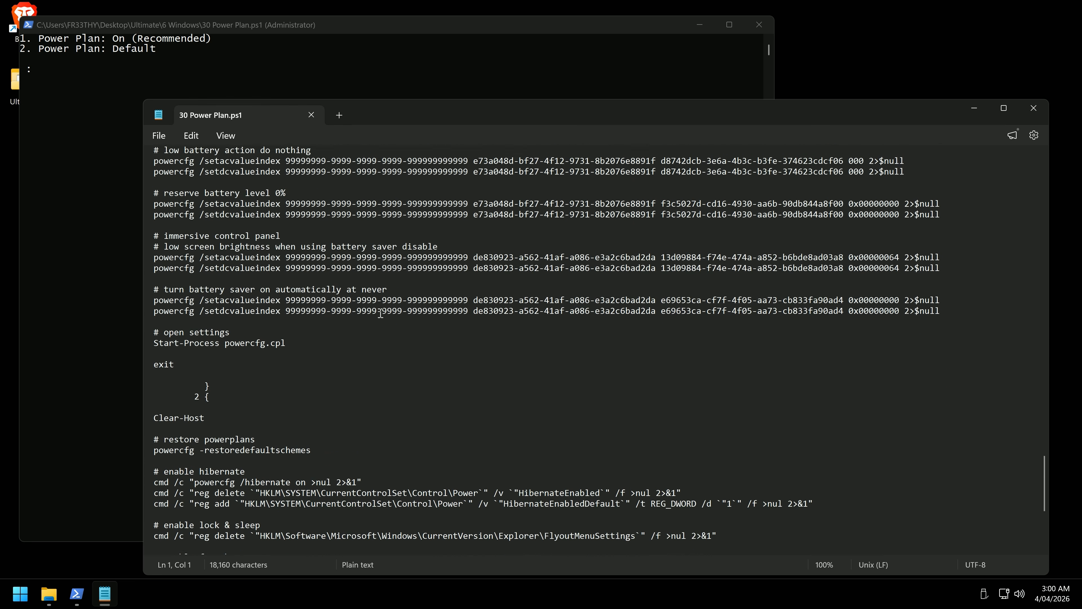
{"action": "scroll", "coordinate": [375, 332], "scroll_direction": "up", "scroll_amount": 2}
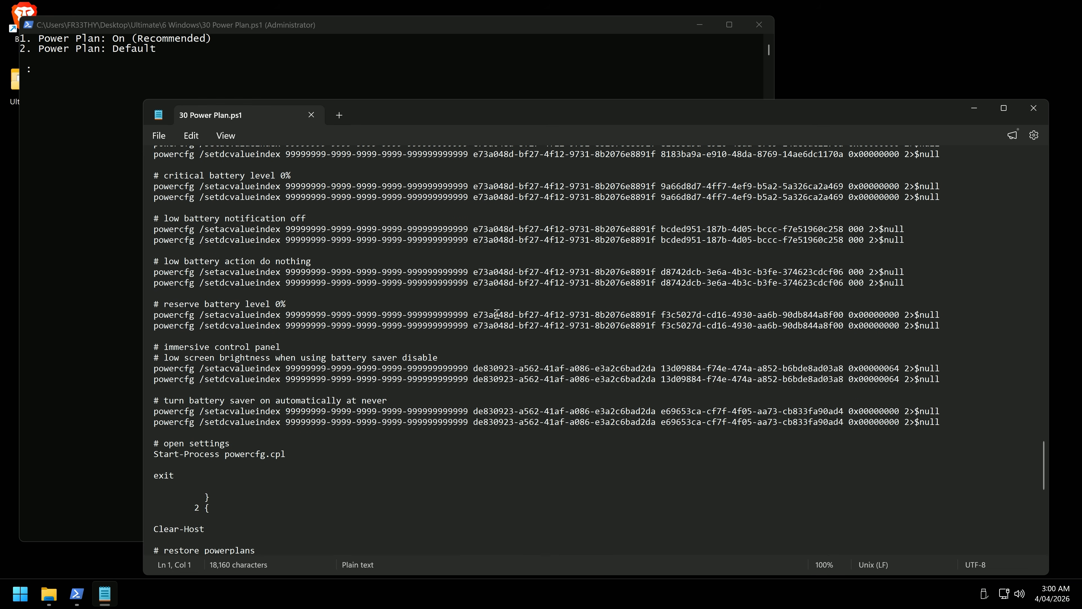
{"action": "scroll", "coordinate": [295, 196], "scroll_direction": "up", "scroll_amount": 1}
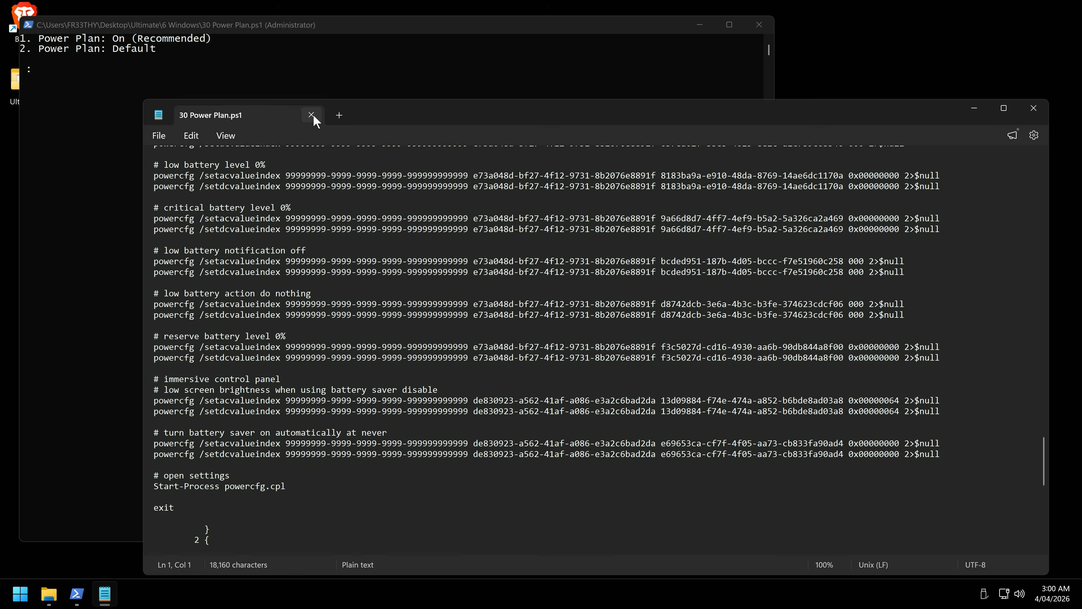
{"action": "left_click", "coordinate": [311, 115]}
{"action": "left_click", "coordinate": [599, 40]}
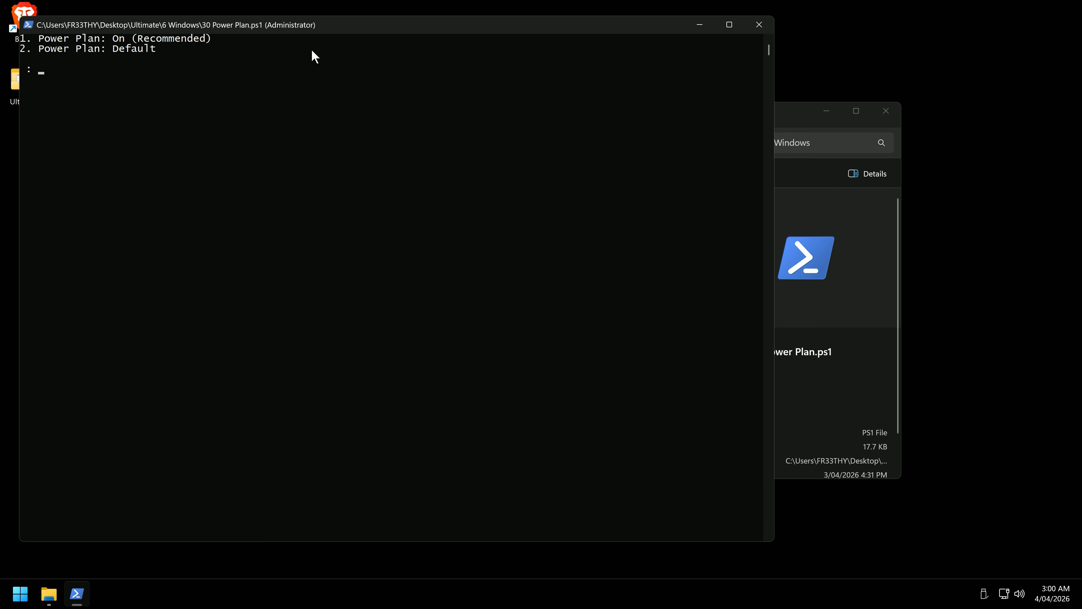
- Apply the recommended Power Plan: On option, view the Ultimate Performance plan's display and sleep settings, and close Power Options
{"action": "key", "text": "Return"}
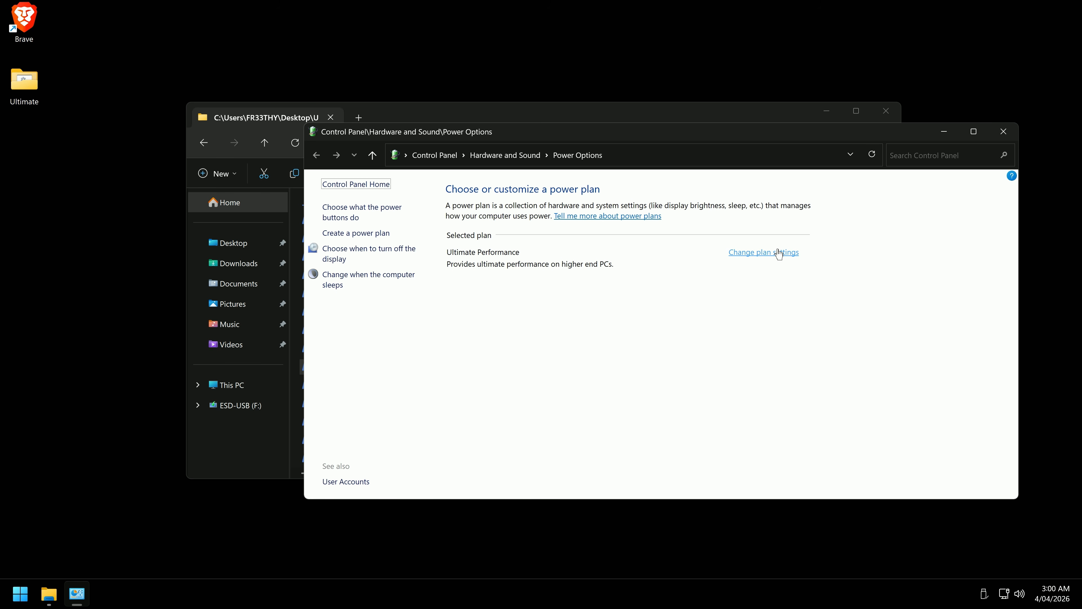
{"action": "left_click", "coordinate": [379, 278]}
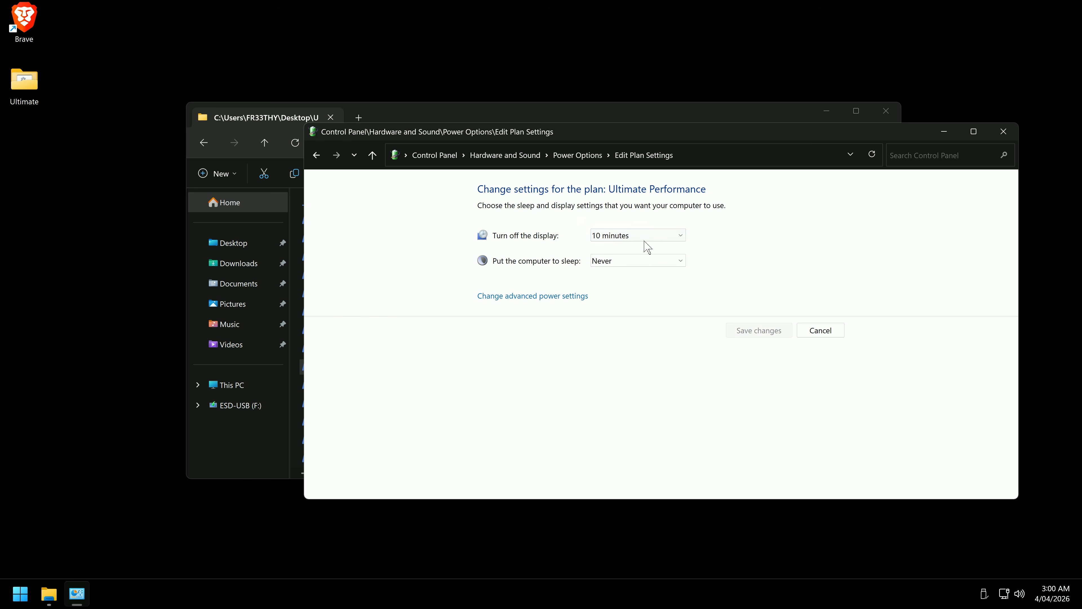
{"action": "left_click", "coordinate": [1004, 135]}
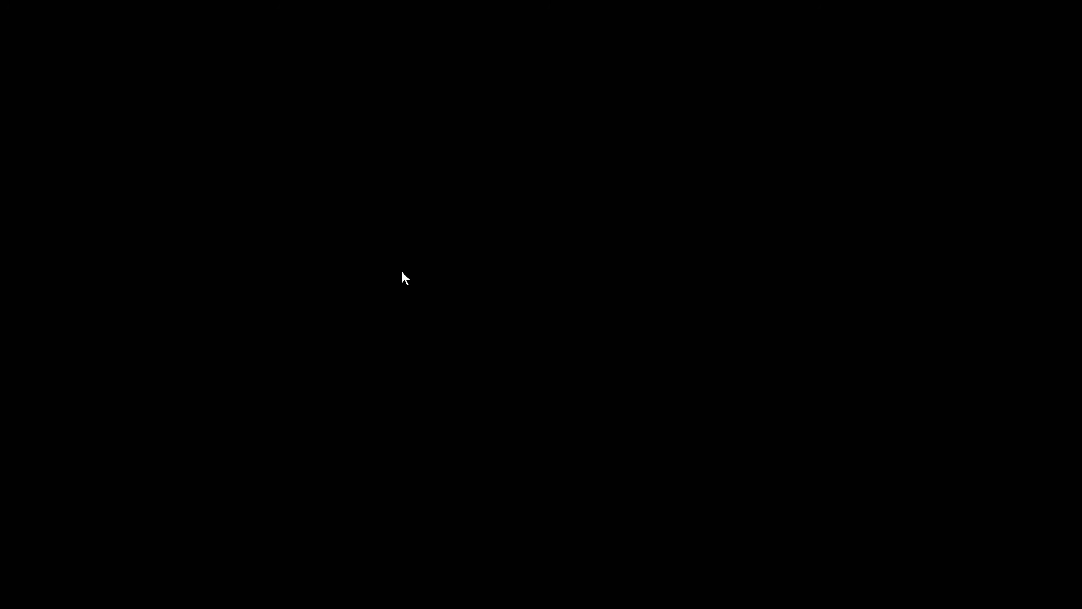
- Allow 31 Timer Resolution.ps1 to run as administrator and choose option 1, Timer Resolution: On
{"action": "left_click", "coordinate": [467, 402]}
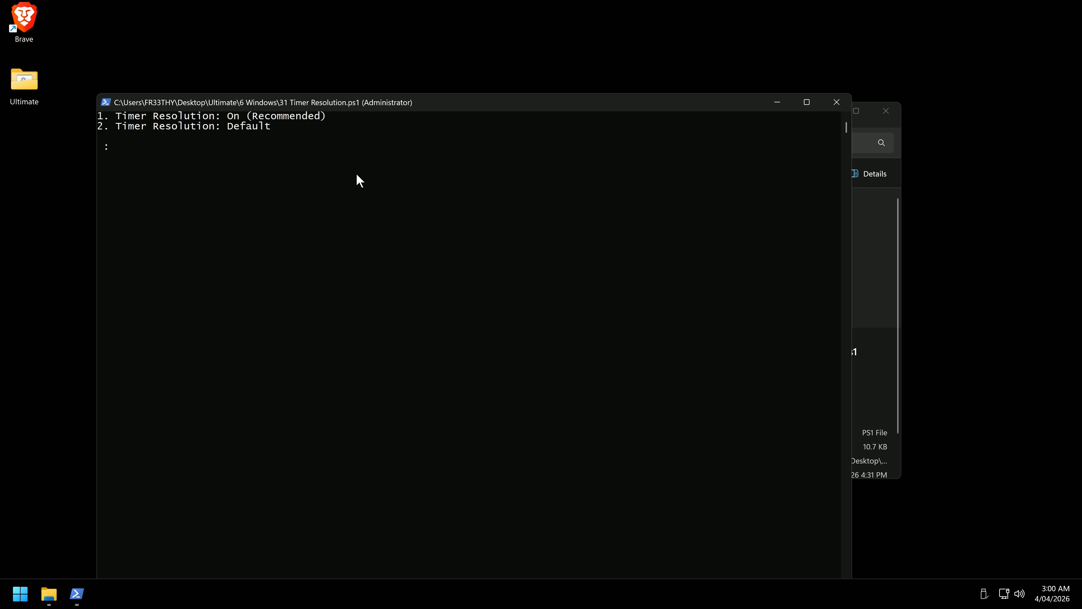
{"action": "left_click_drag", "start_coordinate": [355, 113], "coordinate": [424, 145]}
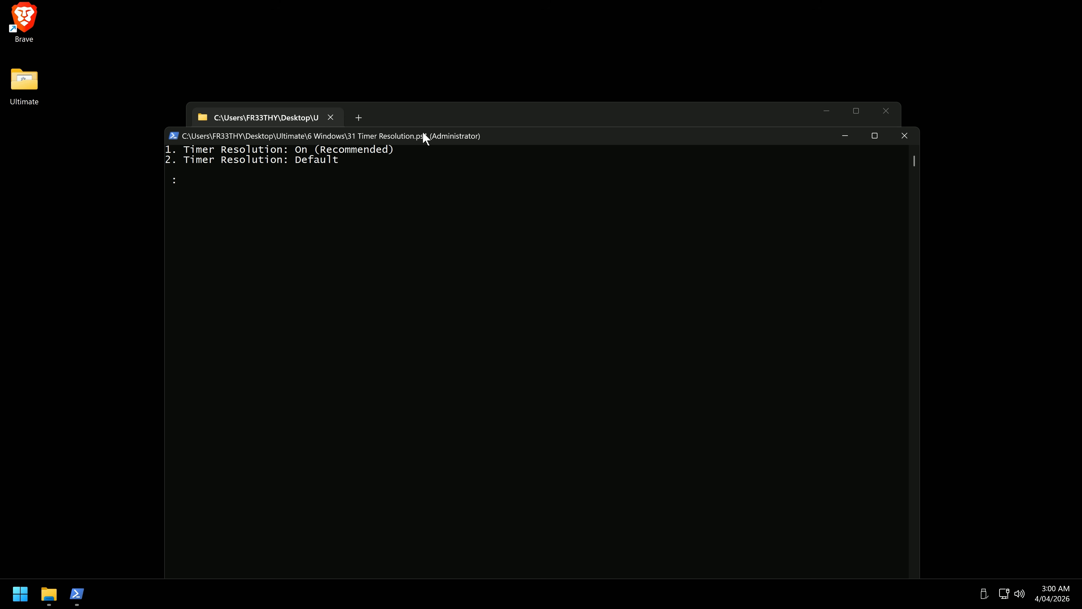
{"action": "type", "text": "1"}
{"action": "key", "text": "Return"}
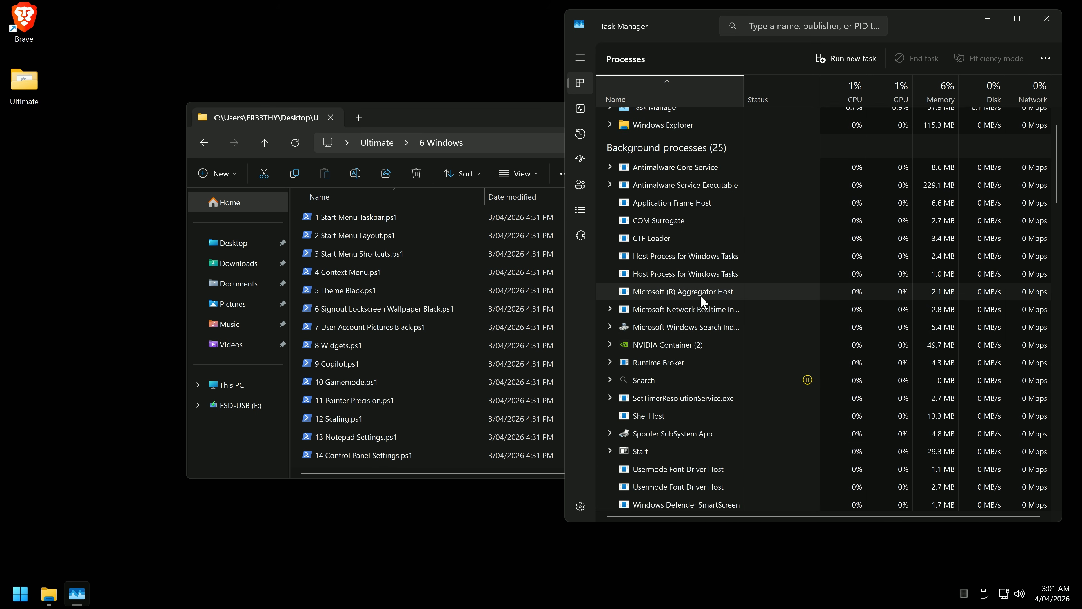
- Find SetTimerResolutionService.exe among the background processes, expand it to view its service, and close Task Manager
{"action": "scroll", "coordinate": [701, 296], "scroll_direction": "down", "scroll_amount": 3}
{"action": "left_click", "coordinate": [610, 288]}
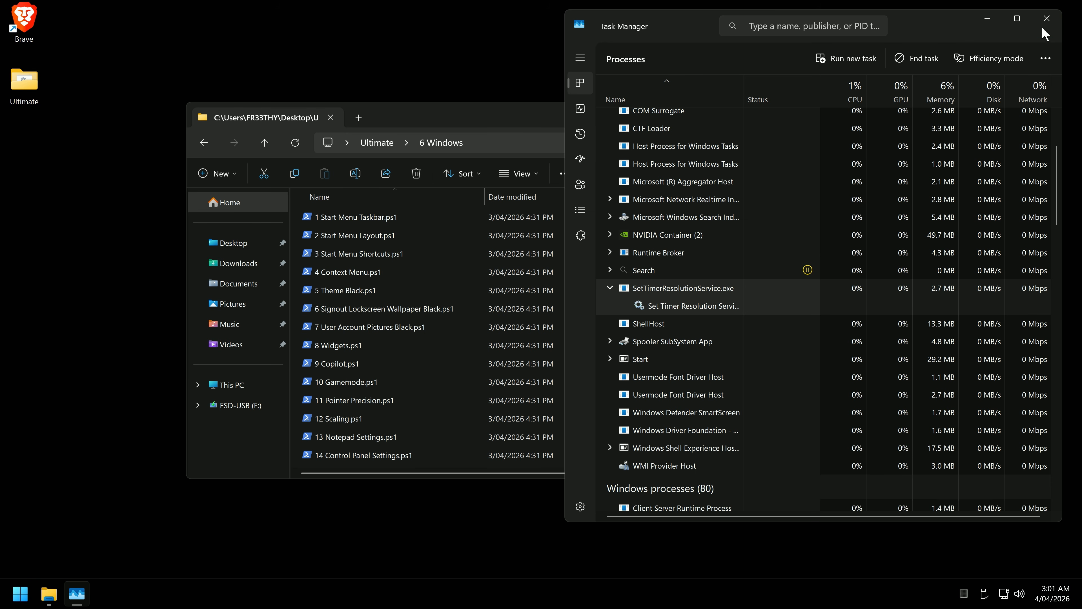
{"action": "left_click", "coordinate": [1047, 19]}
- Run 32 UAC.ps1 as administrator and move its window clear of the desktop shortcuts
{"action": "scroll", "coordinate": [478, 357], "scroll_direction": "down", "scroll_amount": 7}
{"action": "left_click", "coordinate": [340, 365]}
{"action": "double_click", "coordinate": [348, 352]}
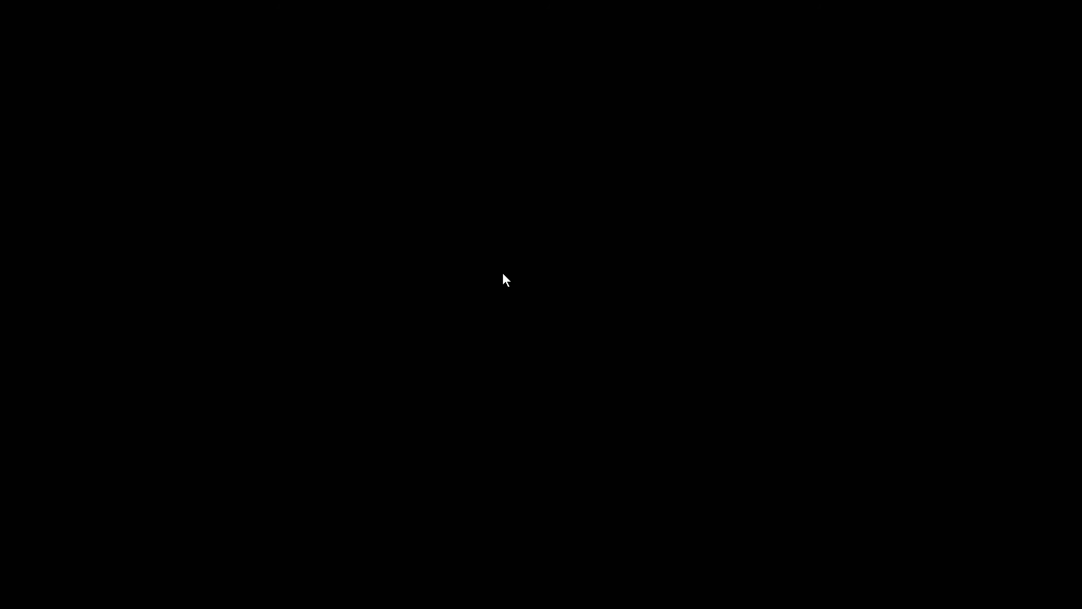
{"action": "left_click", "coordinate": [470, 396]}
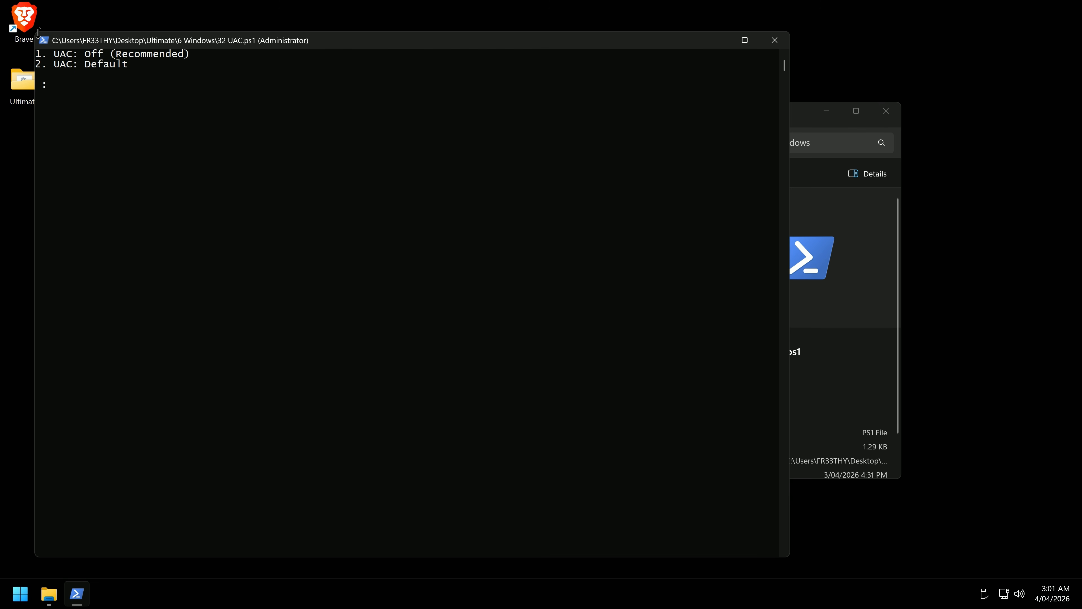
{"action": "left_click_drag", "start_coordinate": [36, 31], "coordinate": [157, 168]}
{"action": "left_click_drag", "start_coordinate": [328, 184], "coordinate": [570, 183]}
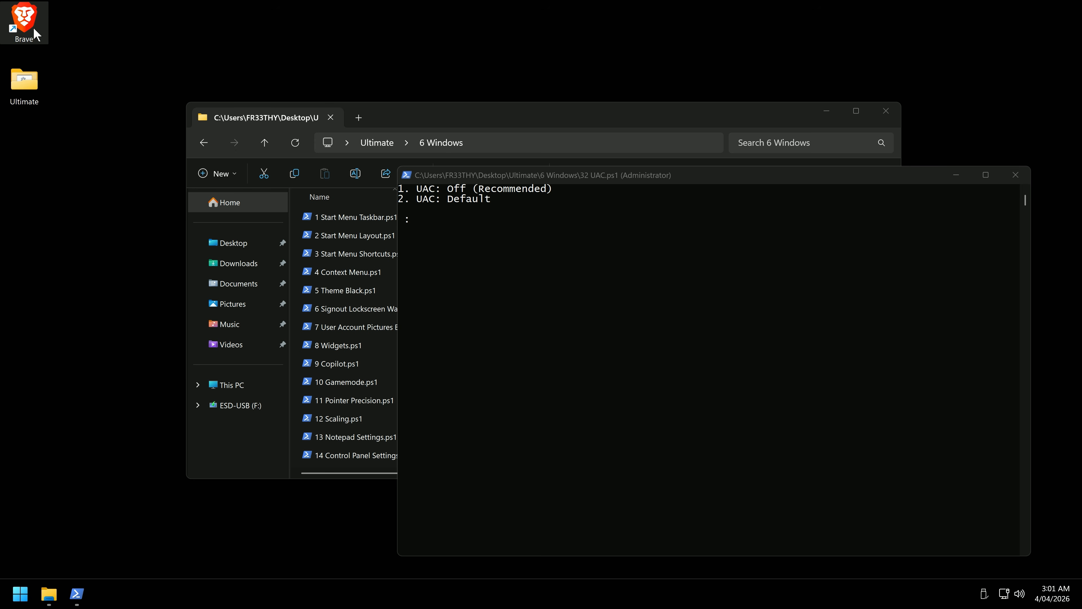
- Test the User Account Control prompt by running Brave as administrator, and apply option 1, UAC: Off, in the script
{"action": "right_click", "coordinate": [24, 19]}
{"action": "left_click", "coordinate": [70, 64]}
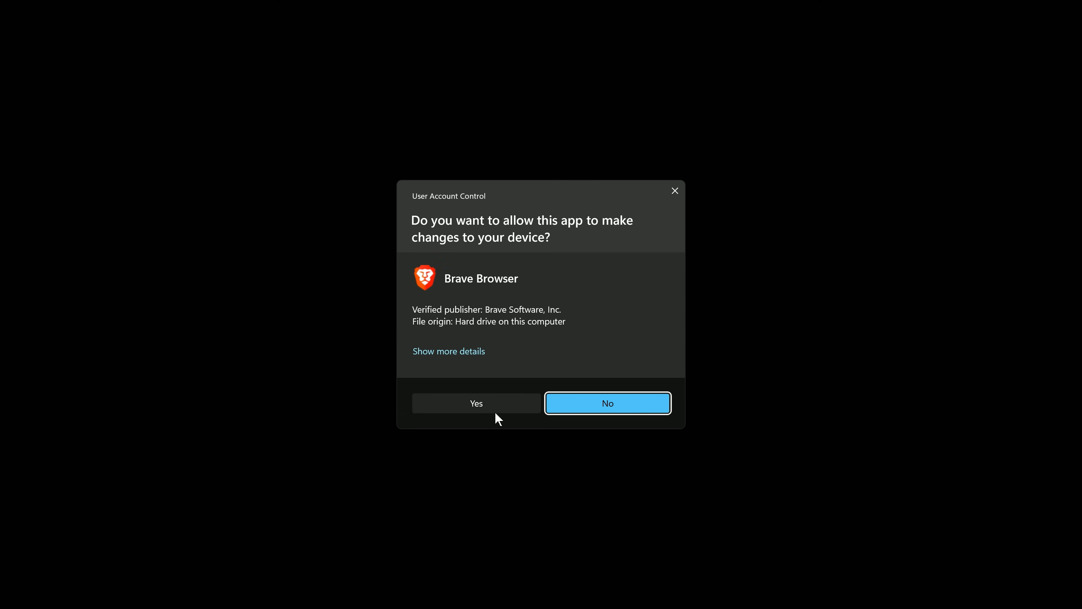
{"action": "left_click", "coordinate": [492, 407]}
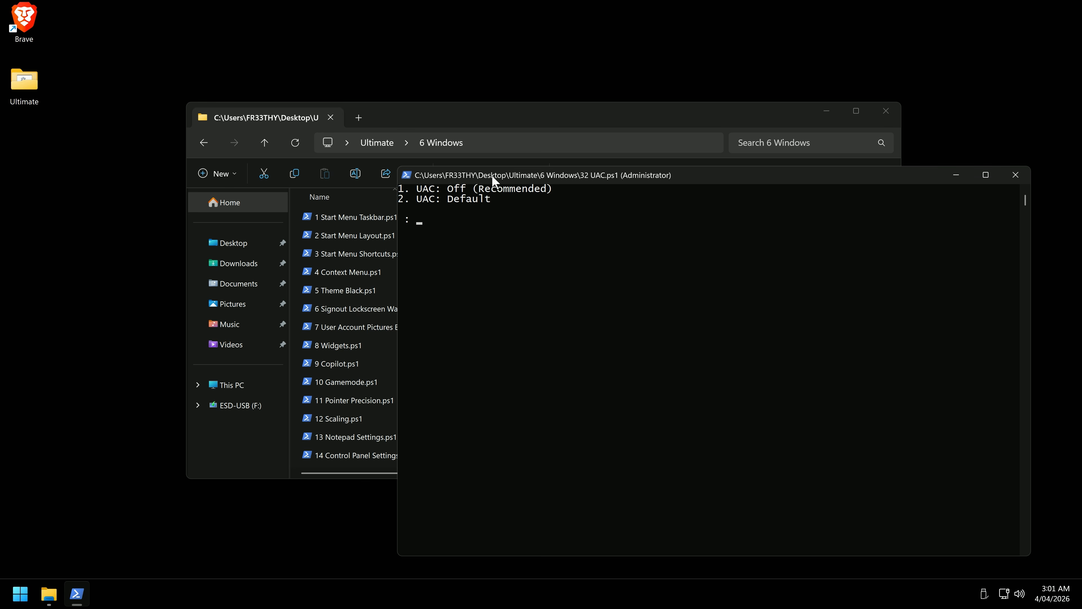
{"action": "type", "text": "1"}
{"action": "key", "text": "Return"}
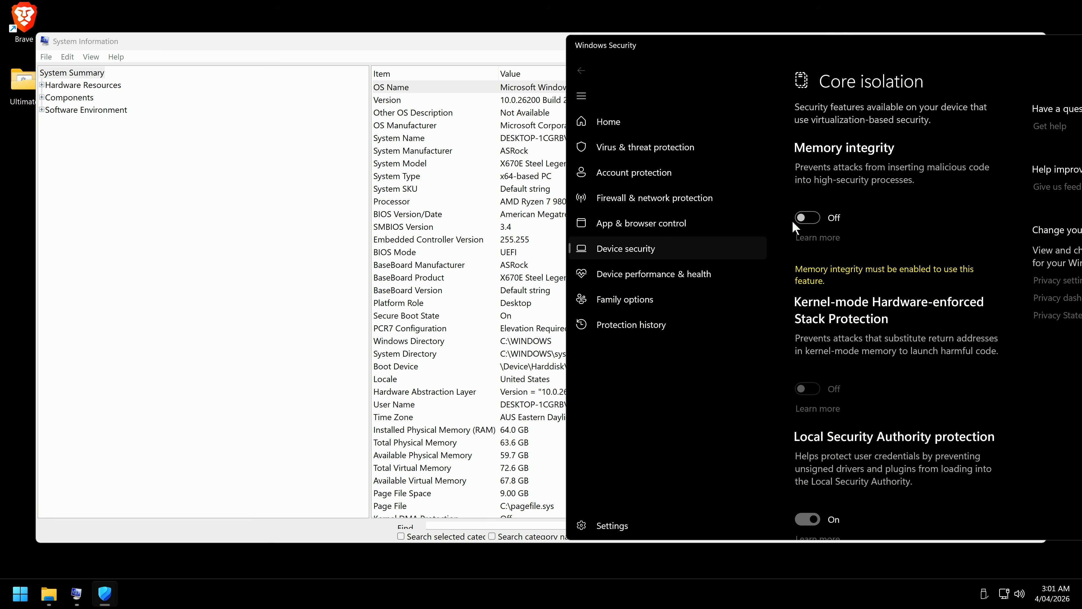
- Check the Virtualization-based security entry in System Information, and close it and the Core isolation page
{"action": "left_click", "coordinate": [532, 240]}
{"action": "scroll", "coordinate": [597, 348], "scroll_direction": "down", "scroll_amount": 3}
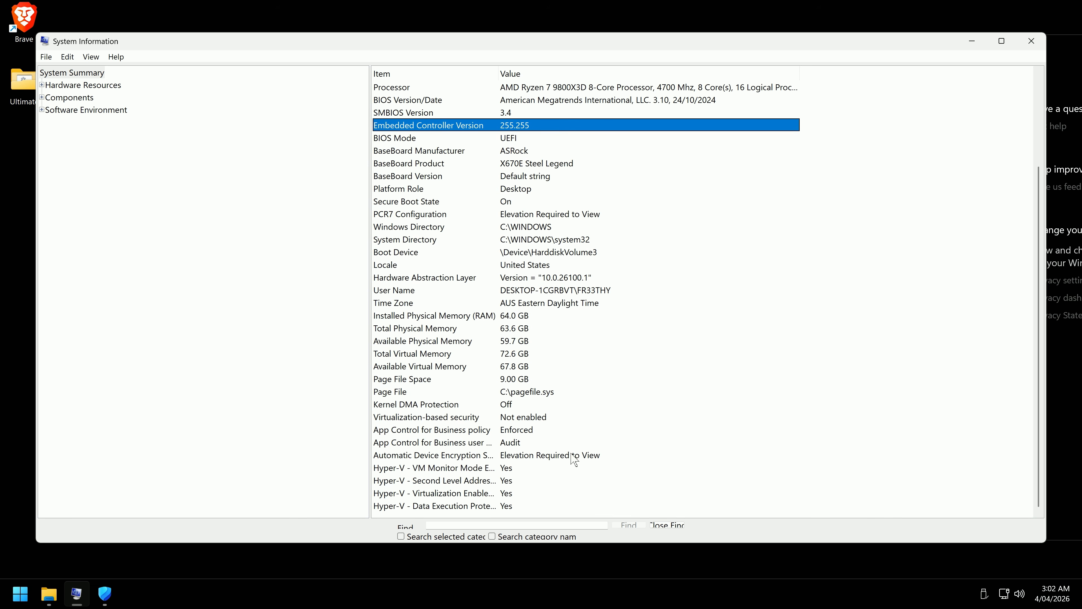
{"action": "left_click", "coordinate": [422, 417]}
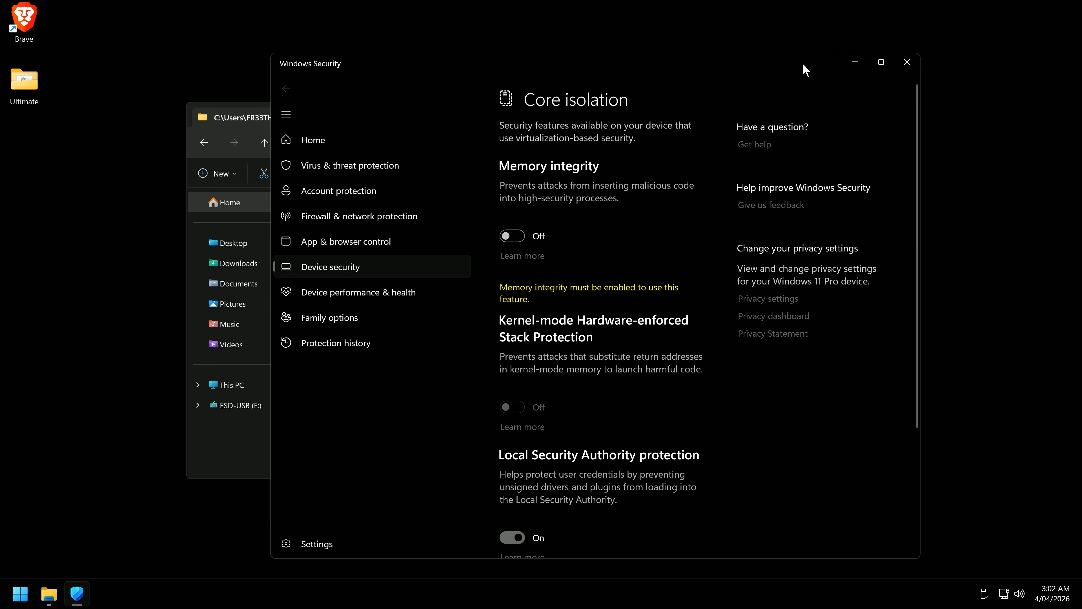
{"action": "left_click", "coordinate": [905, 62]}
- Select 34 Defender Optimize.ps1, and look through Windows Security's virus protection, device security and exploit protection settings
{"action": "left_click", "coordinate": [358, 401]}
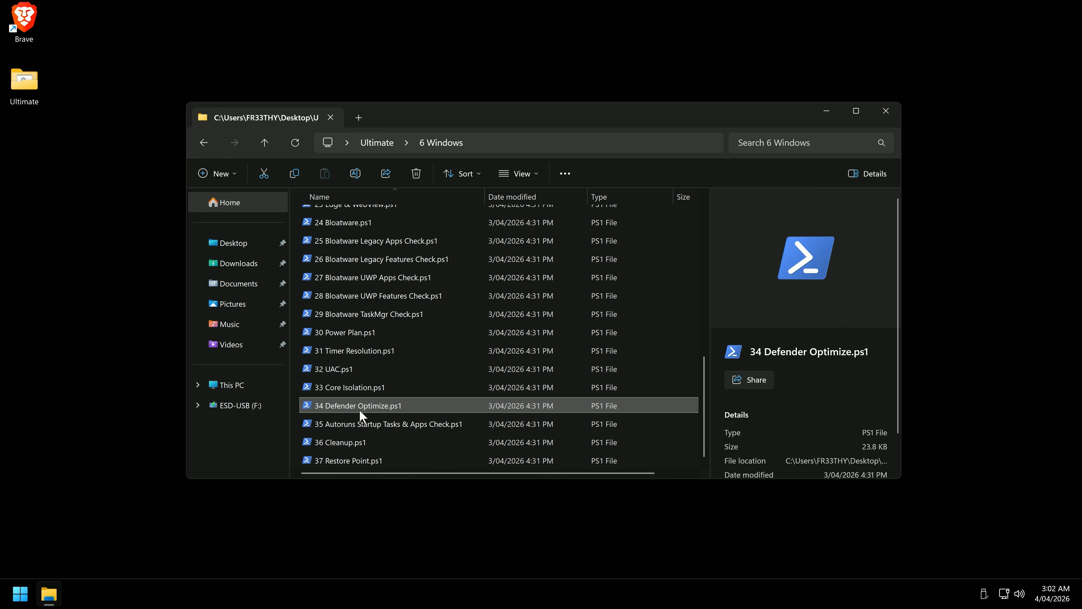
{"action": "key", "text": "super"}
{"action": "type", "text": "sec"}
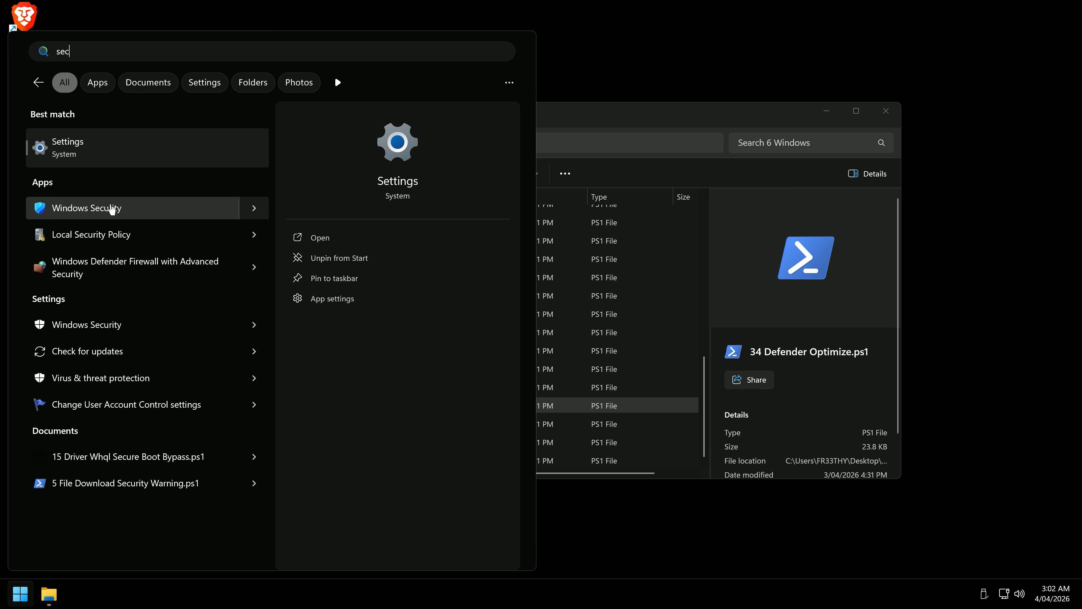
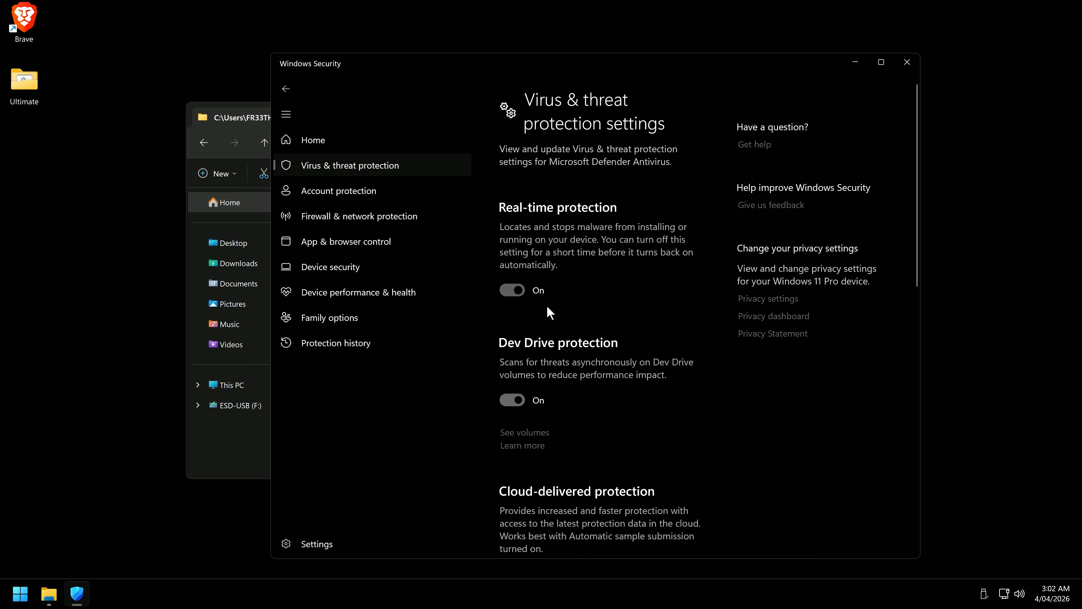
{"action": "scroll", "coordinate": [545, 297], "scroll_direction": "down", "scroll_amount": 5}
{"action": "left_click", "coordinate": [358, 292]}
{"action": "left_click", "coordinate": [331, 265]}
{"action": "left_click", "coordinate": [422, 243]}
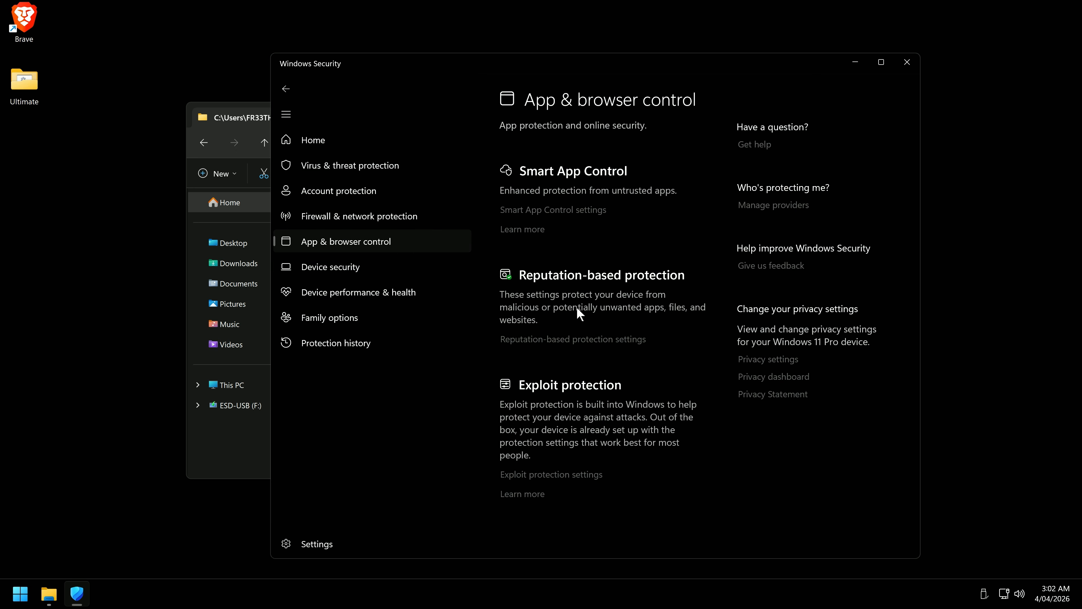
{"action": "left_click", "coordinate": [551, 474]}
{"action": "left_click", "coordinate": [592, 255]}
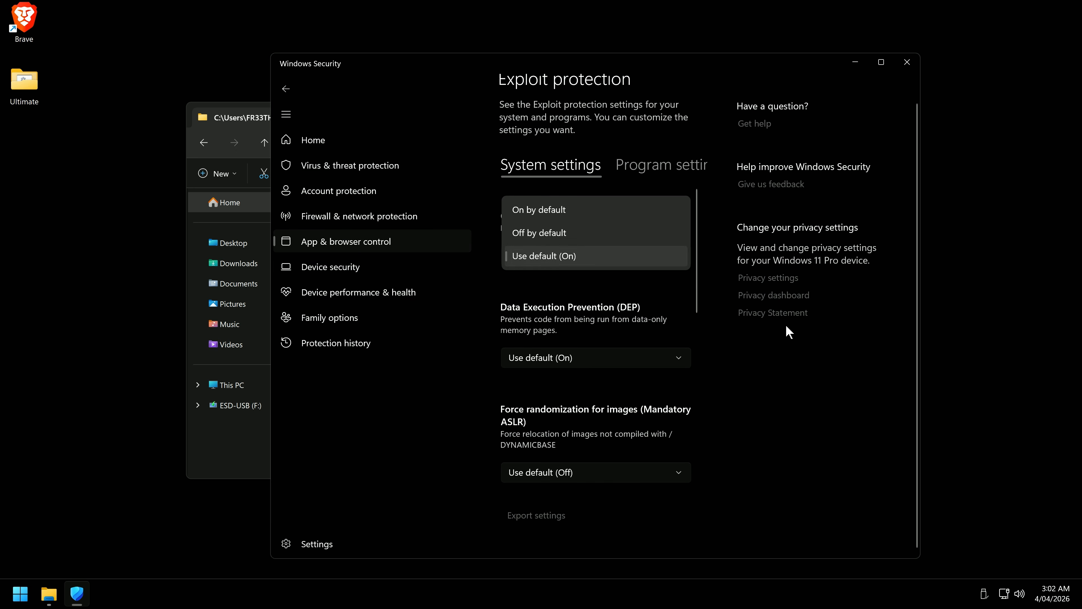
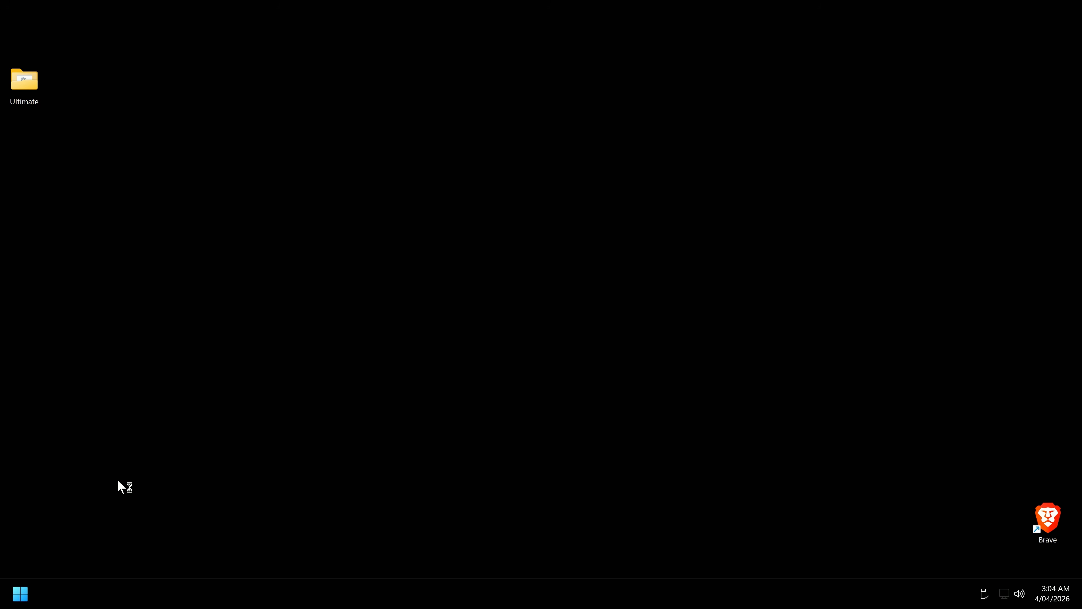
- Reopen Windows Security and examine its device security page and the Exploit protection system settings
{"action": "left_click", "coordinate": [20, 593]}
{"action": "type", "text": "sc"}
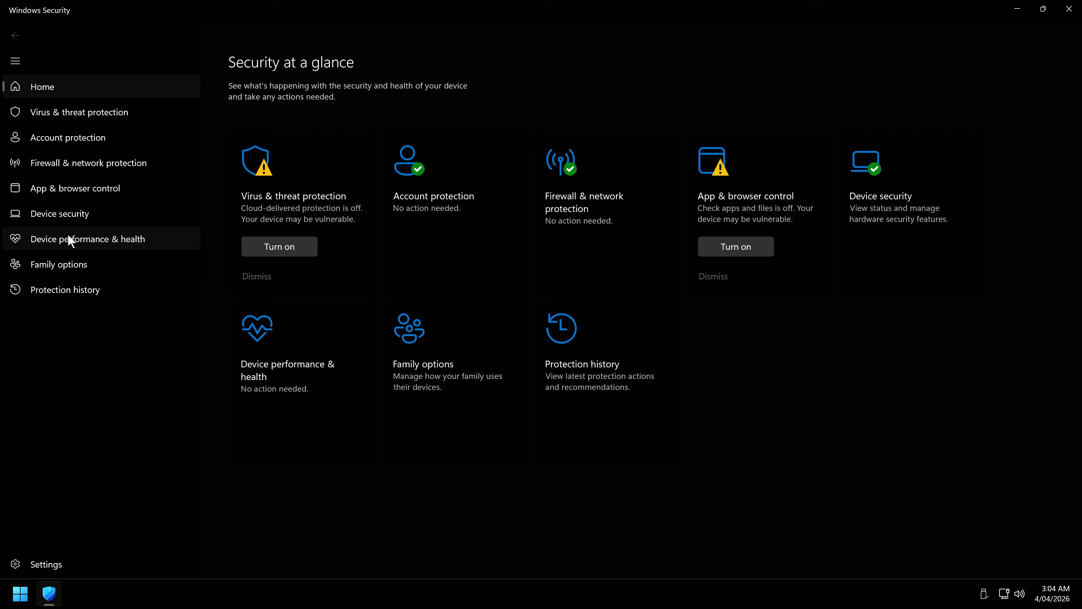
{"action": "left_click", "coordinate": [60, 213]}
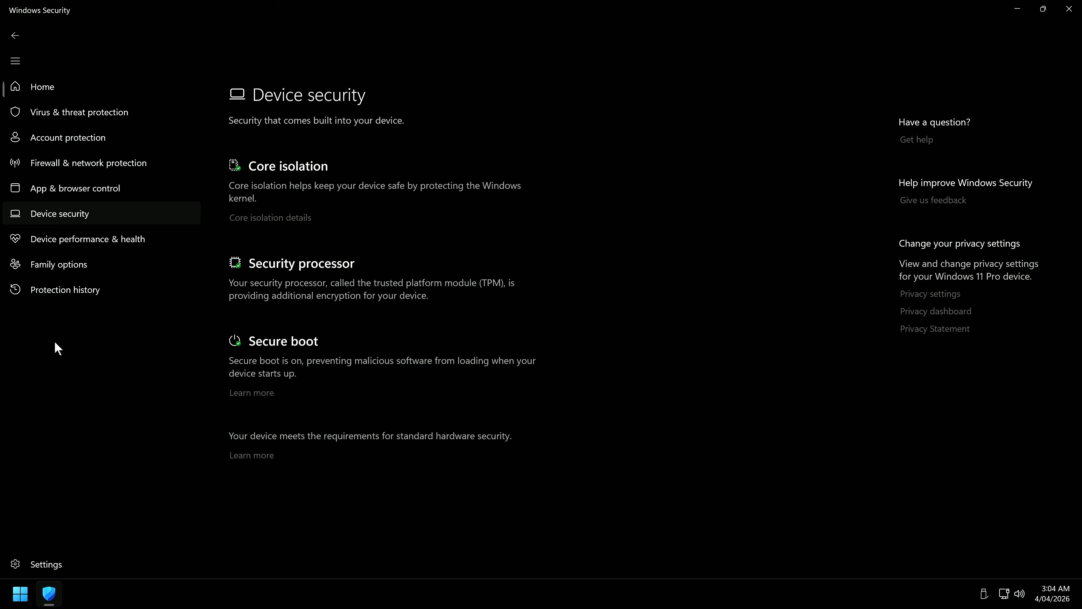
{"action": "left_click", "coordinate": [294, 167]}
{"action": "scroll", "coordinate": [271, 328], "scroll_direction": "down", "scroll_amount": 1}
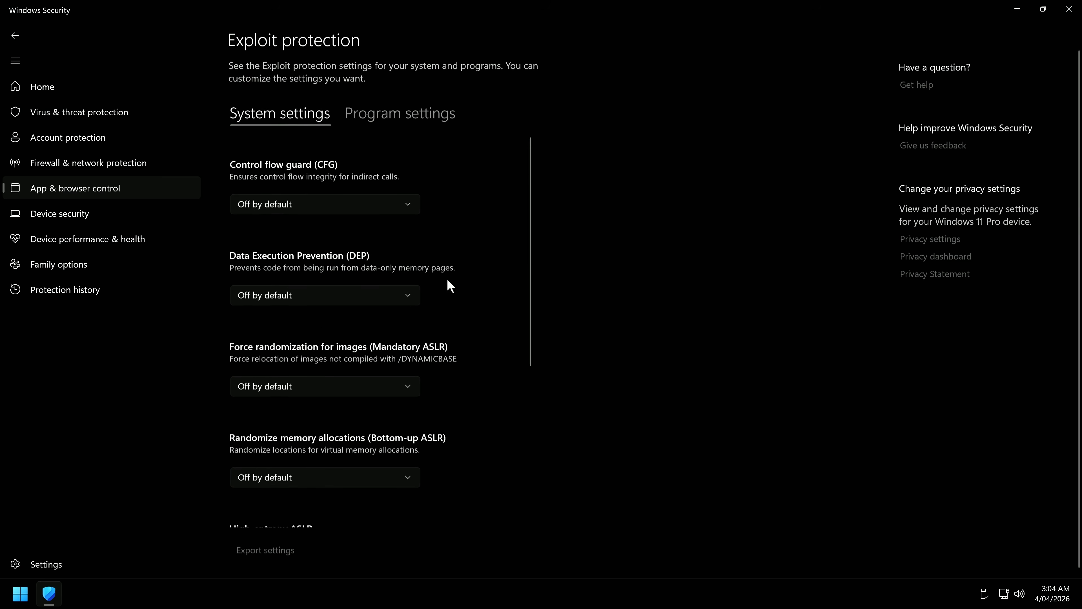
{"action": "scroll", "coordinate": [378, 353], "scroll_direction": "down", "scroll_amount": 5}
{"action": "scroll", "coordinate": [443, 374], "scroll_direction": "up", "scroll_amount": 5}
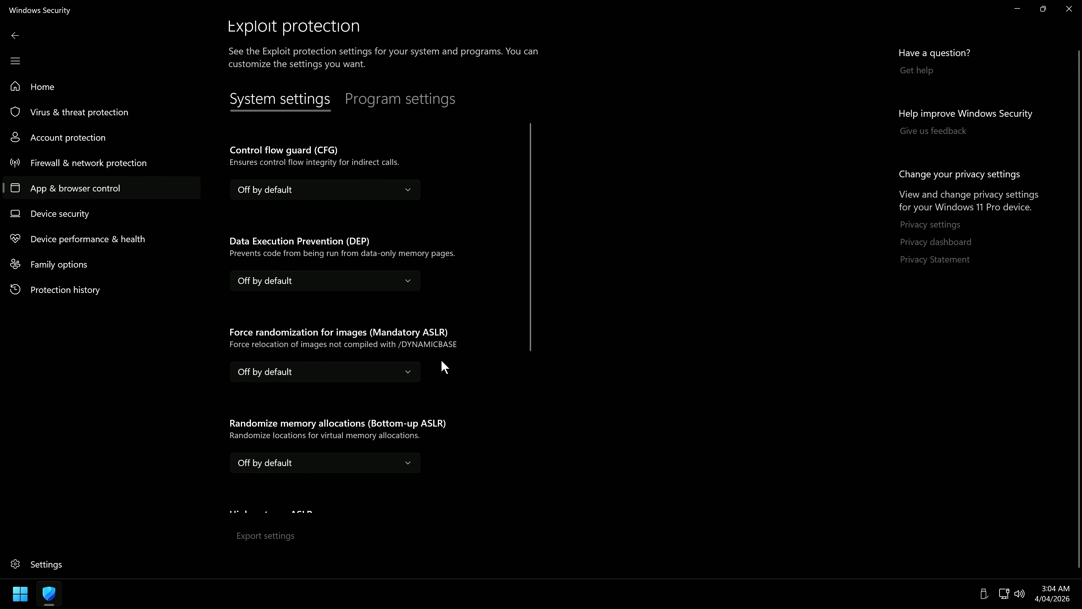
{"action": "left_click", "coordinate": [304, 193]}
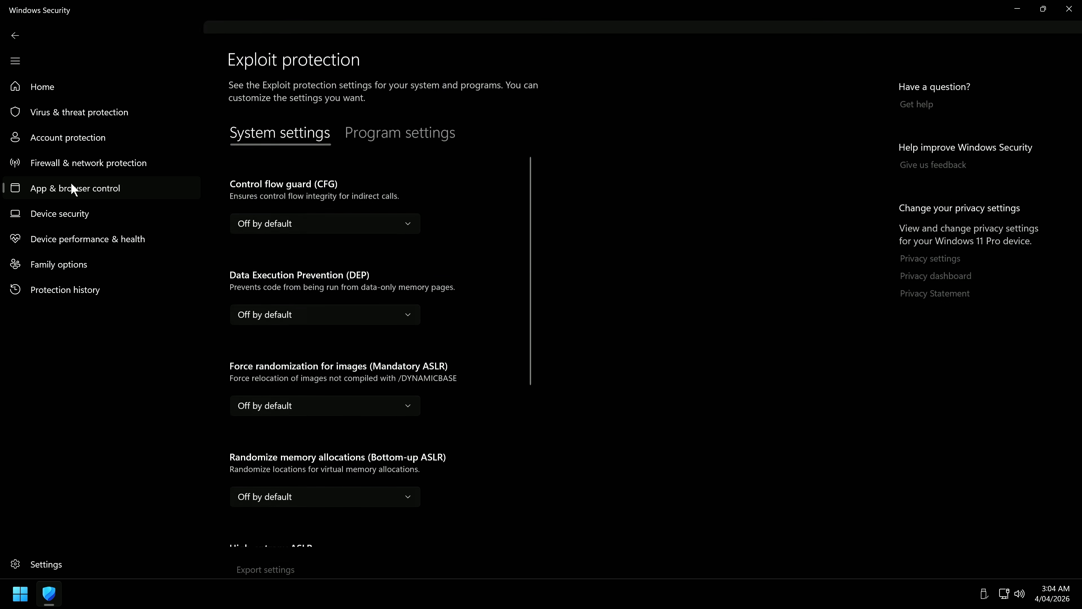
- Review the reputation-based protection and Smart App Control settings under App & browser control
{"action": "left_click", "coordinate": [71, 185]}
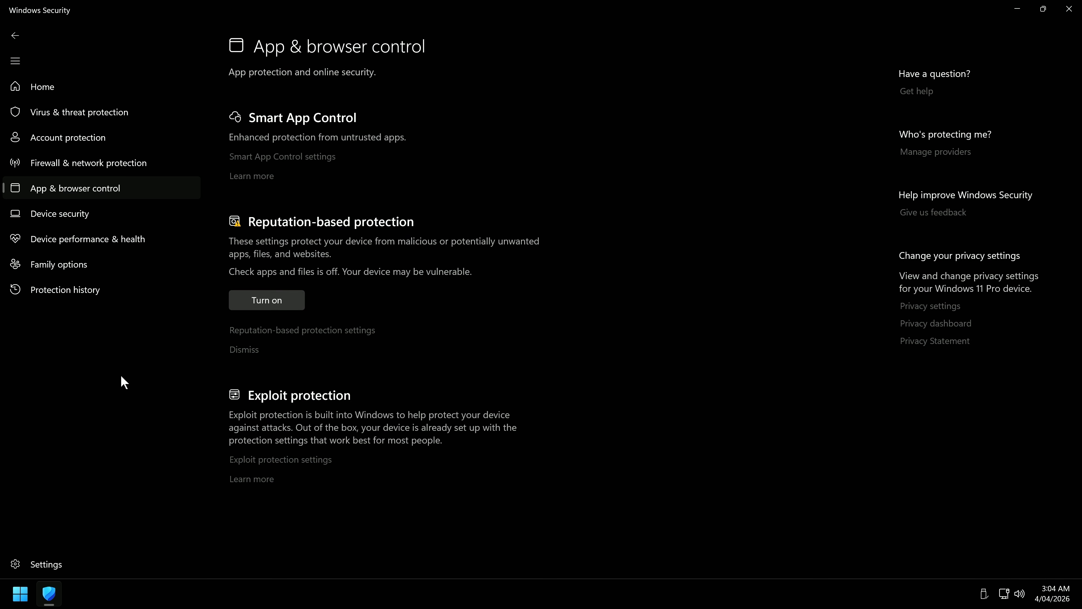
{"action": "left_click", "coordinate": [365, 330]}
{"action": "scroll", "coordinate": [367, 341], "scroll_direction": "down", "scroll_amount": 5}
{"action": "scroll", "coordinate": [298, 316], "scroll_direction": "up", "scroll_amount": 5}
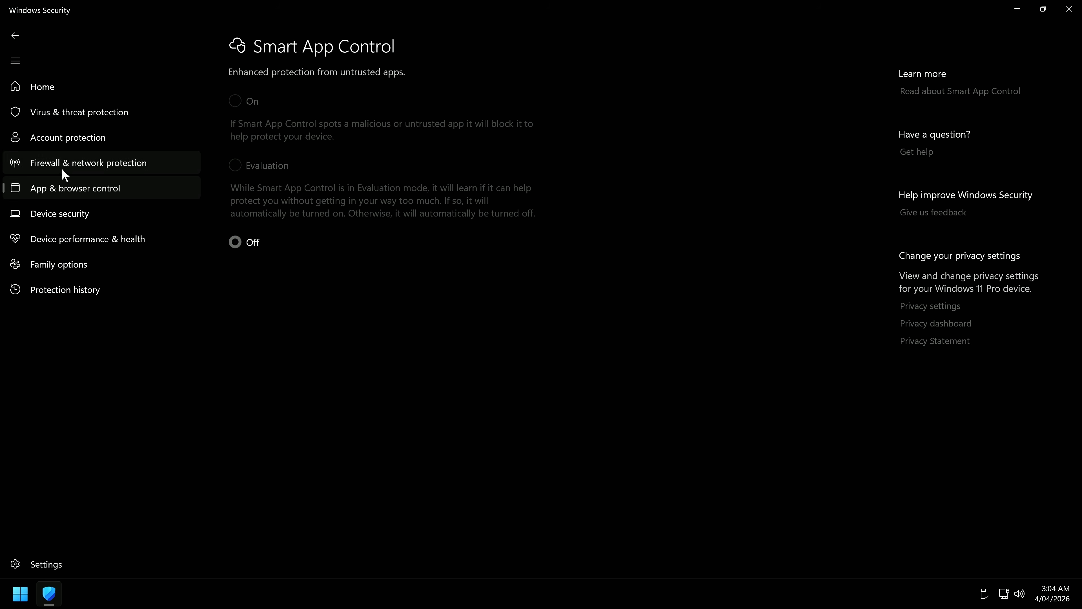
- Look over the security providers, notification settings and account protection pages in Windows Security
{"action": "left_click", "coordinate": [46, 564]}
{"action": "left_click", "coordinate": [280, 164]}
{"action": "left_click", "coordinate": [15, 36]}
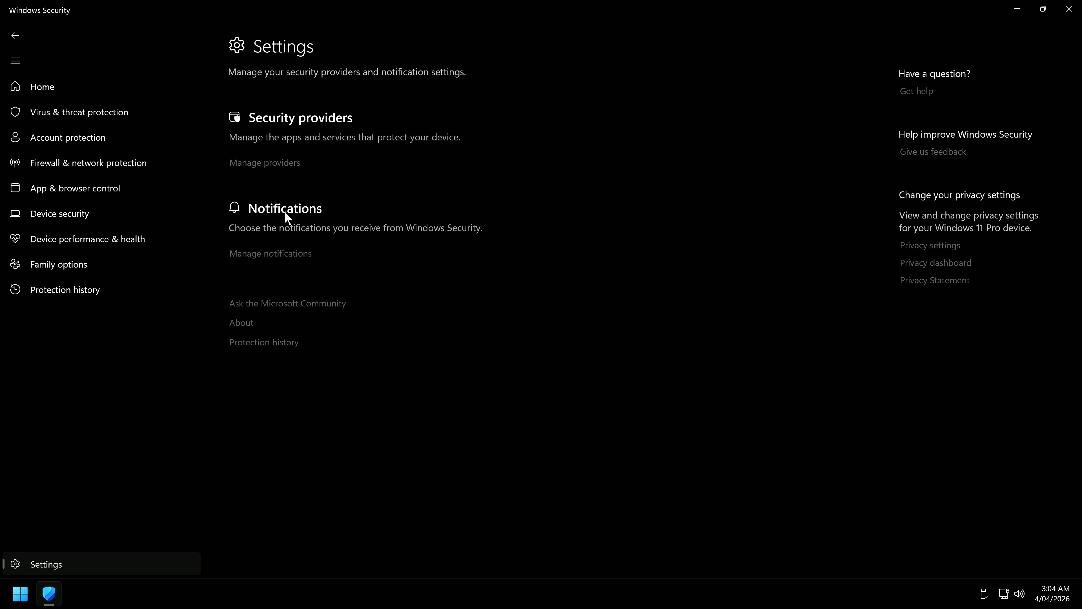
{"action": "left_click", "coordinate": [278, 253]}
{"action": "left_click", "coordinate": [60, 138]}
- Examine the Virus & threat protection page and scroll through its detailed protection settings
{"action": "left_click", "coordinate": [92, 112]}
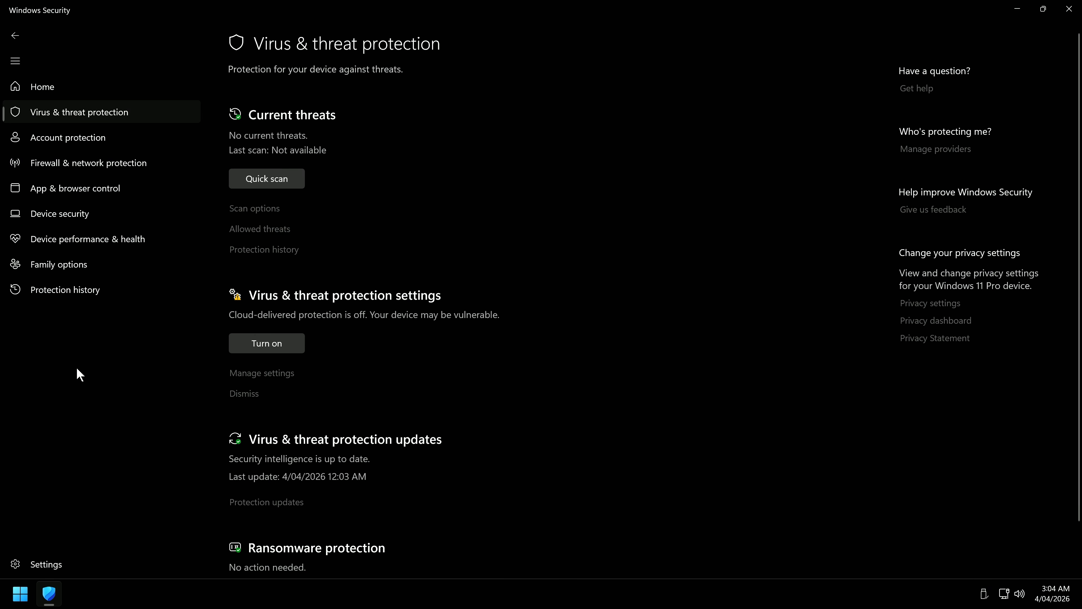
{"action": "scroll", "coordinate": [298, 324], "scroll_direction": "down", "scroll_amount": 1}
{"action": "scroll", "coordinate": [307, 333], "scroll_direction": "up", "scroll_amount": 1}
{"action": "scroll", "coordinate": [264, 298], "scroll_direction": "down", "scroll_amount": 1}
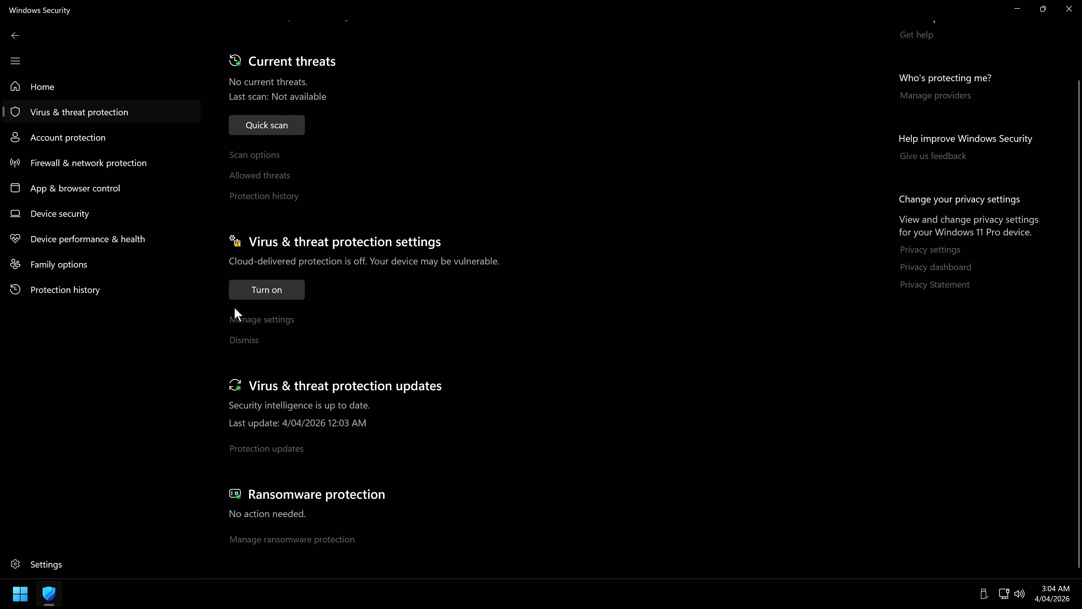
{"action": "left_click", "coordinate": [233, 316]}
{"action": "scroll", "coordinate": [370, 333], "scroll_direction": "down", "scroll_amount": 5}
{"action": "scroll", "coordinate": [366, 332], "scroll_direction": "up", "scroll_amount": 5}
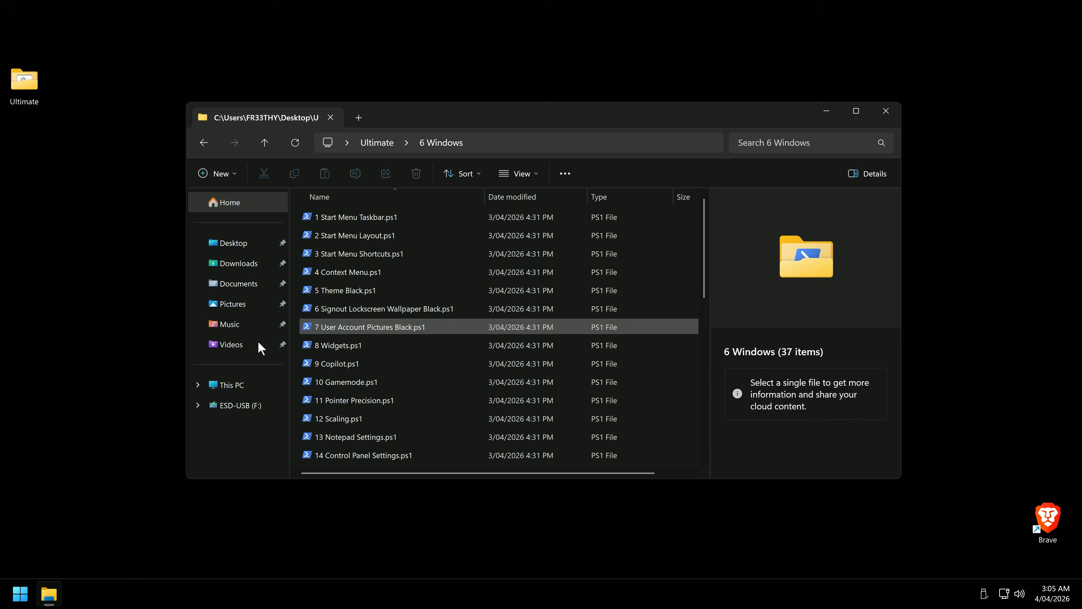
- Select 35 Autoruns Startup Tasks & Apps Check.ps1 in the 6 Windows folder and open Task Scheduler
{"action": "left_click", "coordinate": [78, 353]}
{"action": "scroll", "coordinate": [391, 386], "scroll_direction": "down", "scroll_amount": 7}
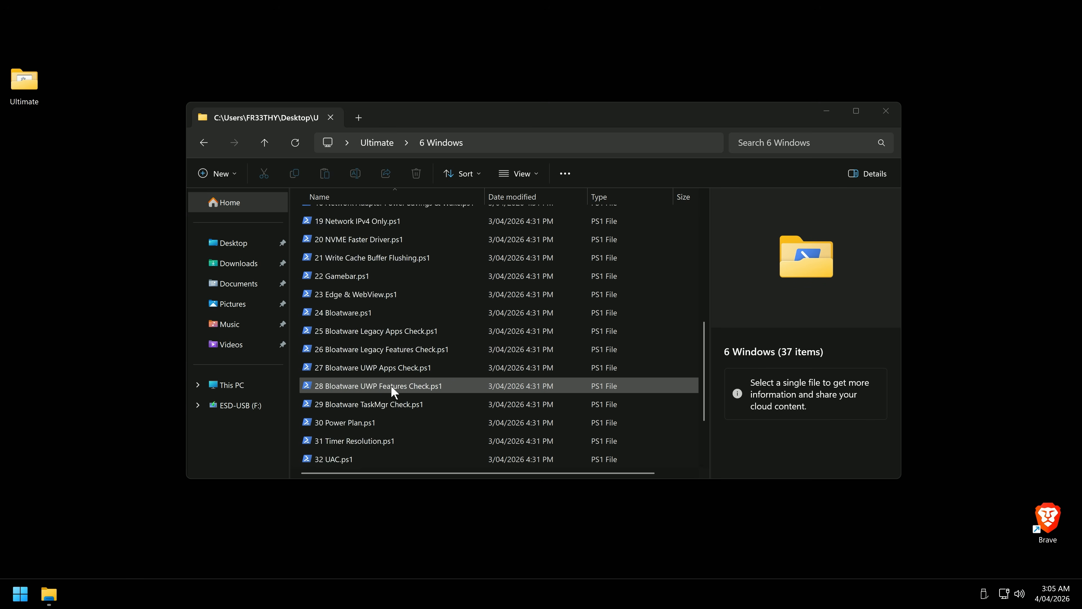
{"action": "left_click", "coordinate": [419, 405]}
{"action": "left_click", "coordinate": [420, 426]}
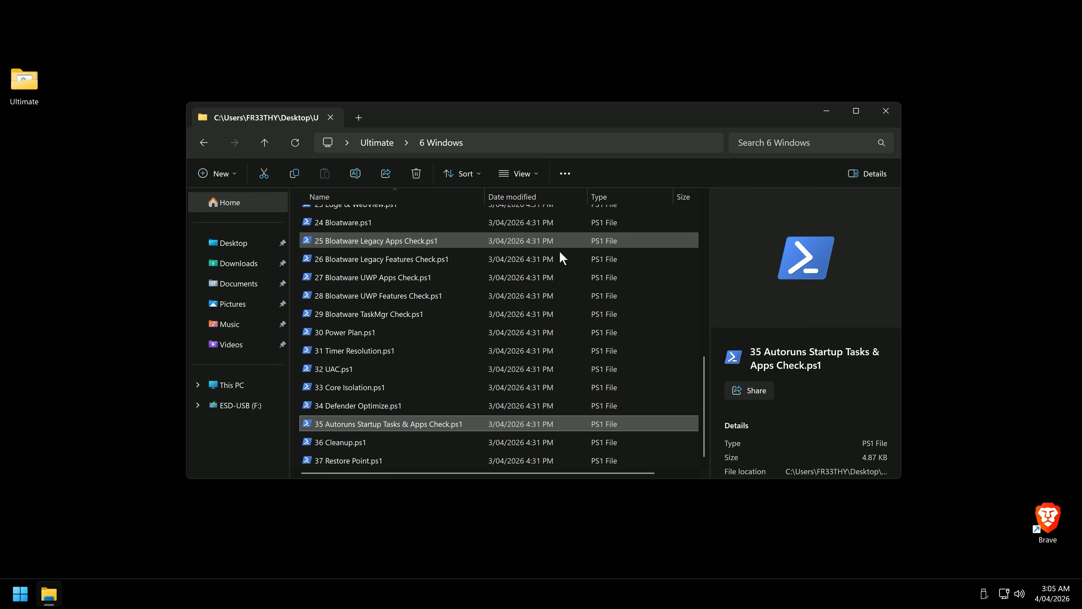
{"action": "left_click", "coordinate": [107, 350]}
{"action": "key", "text": "super+r"}
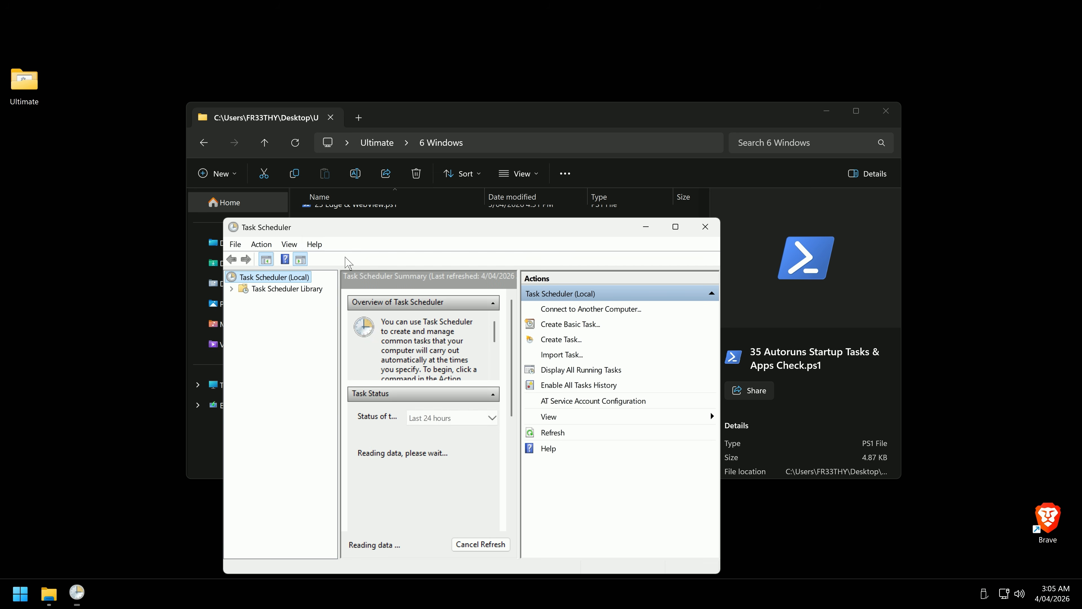
- Check the MSIAfterburner task in the Task Scheduler Library and the Startup Programs folders in the installed apps list
{"action": "left_click", "coordinate": [277, 288]}
{"action": "left_click_drag", "start_coordinate": [274, 119], "coordinate": [274, 119]}
{"action": "left_click", "coordinate": [284, 202]}
{"action": "left_click", "coordinate": [260, 183]}
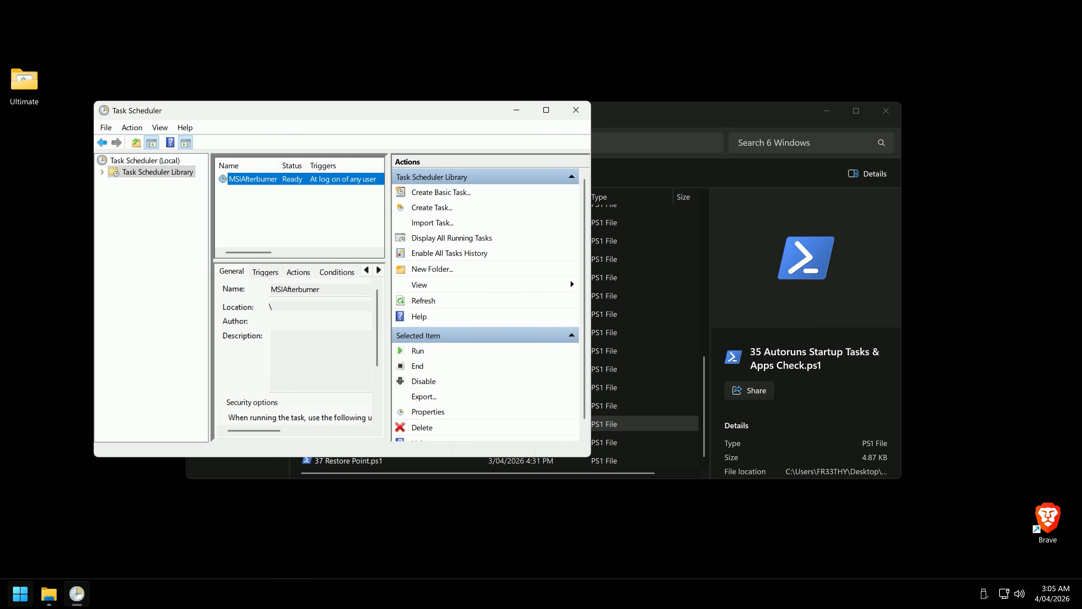
{"action": "left_click", "coordinate": [20, 592]}
{"action": "scroll", "coordinate": [115, 520], "scroll_direction": "down", "scroll_amount": 10}
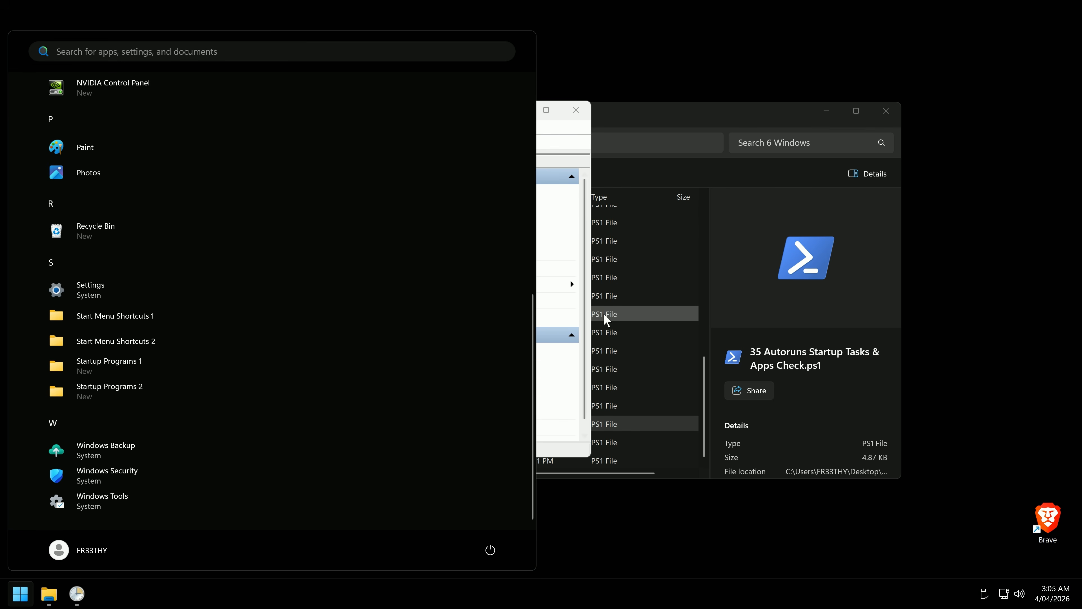
{"action": "left_click", "coordinate": [584, 316]}
- Look through the GoogleSystem, Intel and SoftLanding task folders in the maximized Task Scheduler, and close it
{"action": "double_click", "coordinate": [150, 172]}
{"action": "left_click", "coordinate": [145, 197]}
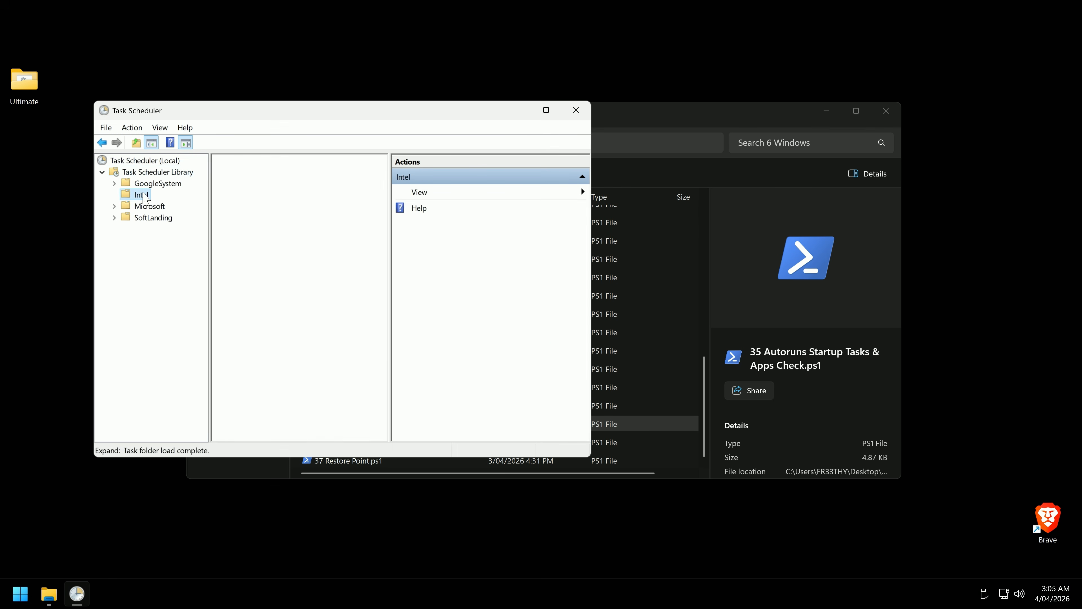
{"action": "left_click", "coordinate": [153, 184]}
{"action": "left_click", "coordinate": [114, 183]}
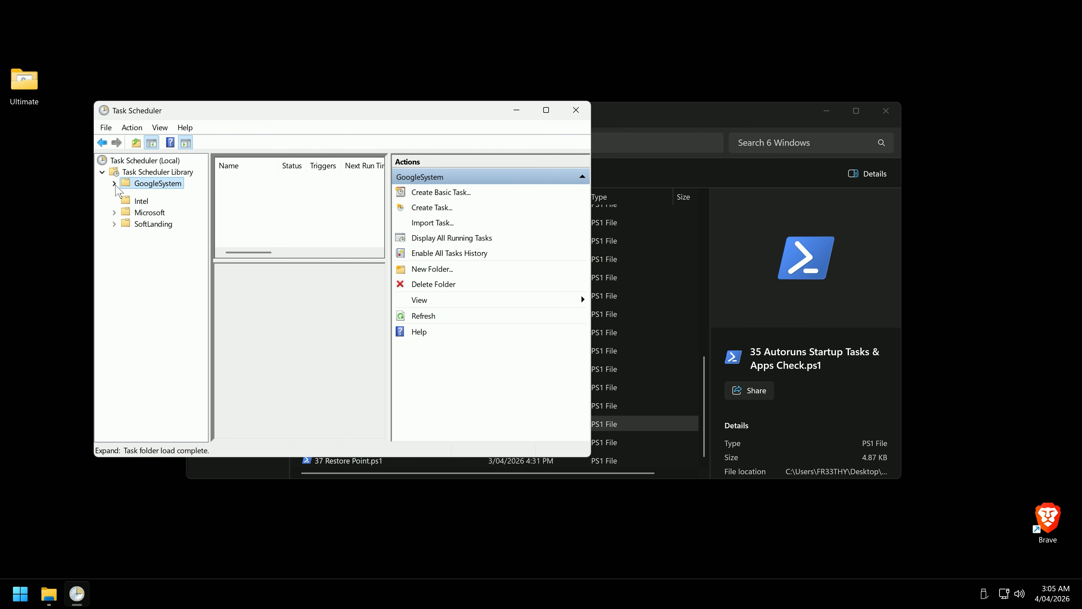
{"action": "left_click", "coordinate": [145, 194]}
{"action": "left_click", "coordinate": [123, 232]}
{"action": "left_click", "coordinate": [115, 229]}
{"action": "left_click", "coordinate": [171, 240]}
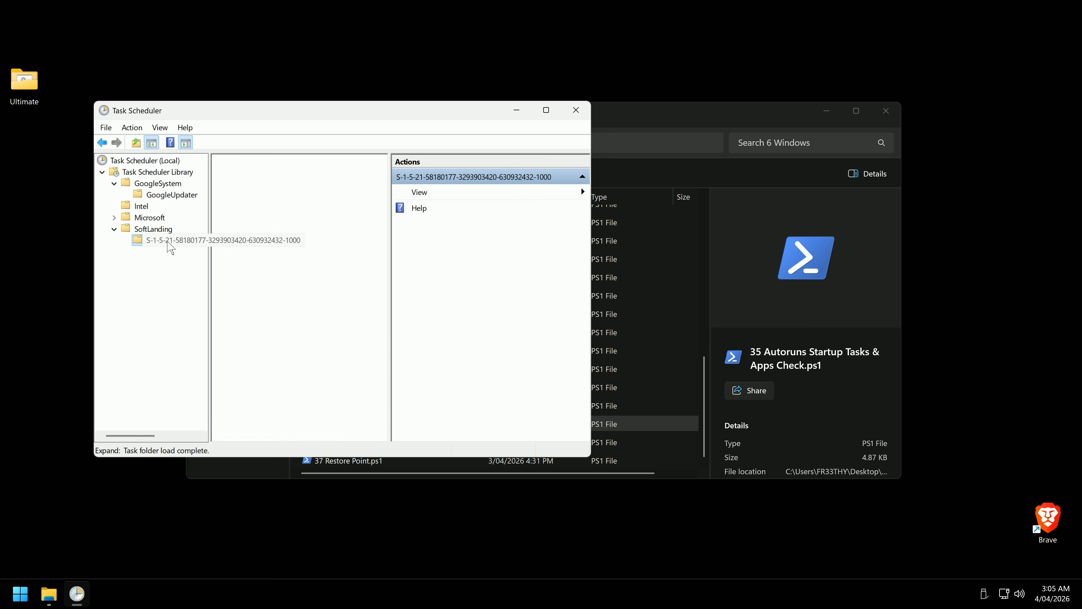
{"action": "left_click", "coordinate": [546, 110]}
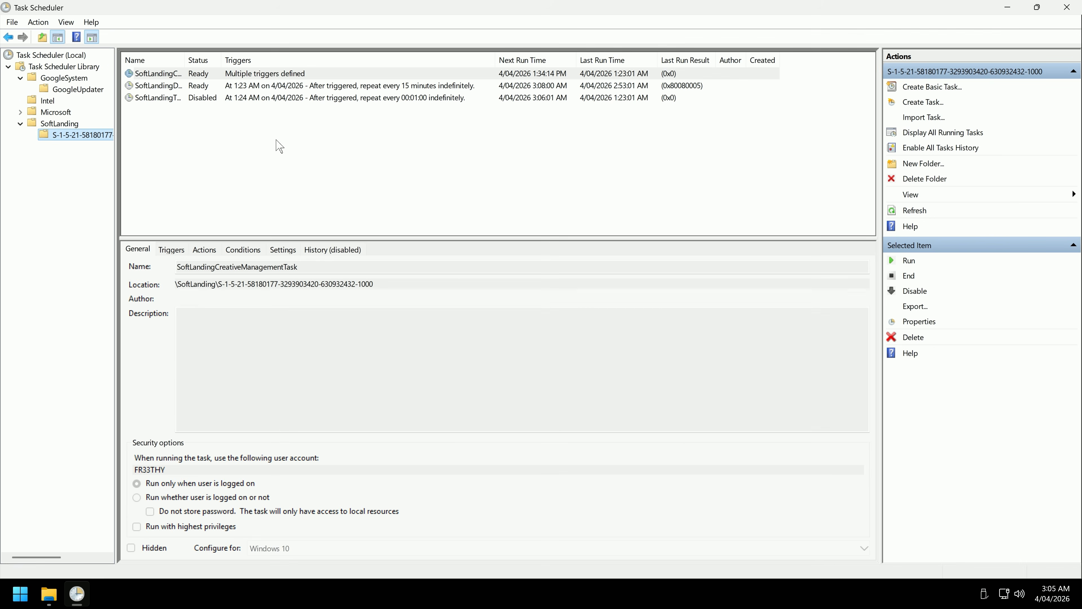
{"action": "left_click", "coordinate": [1066, 7]}
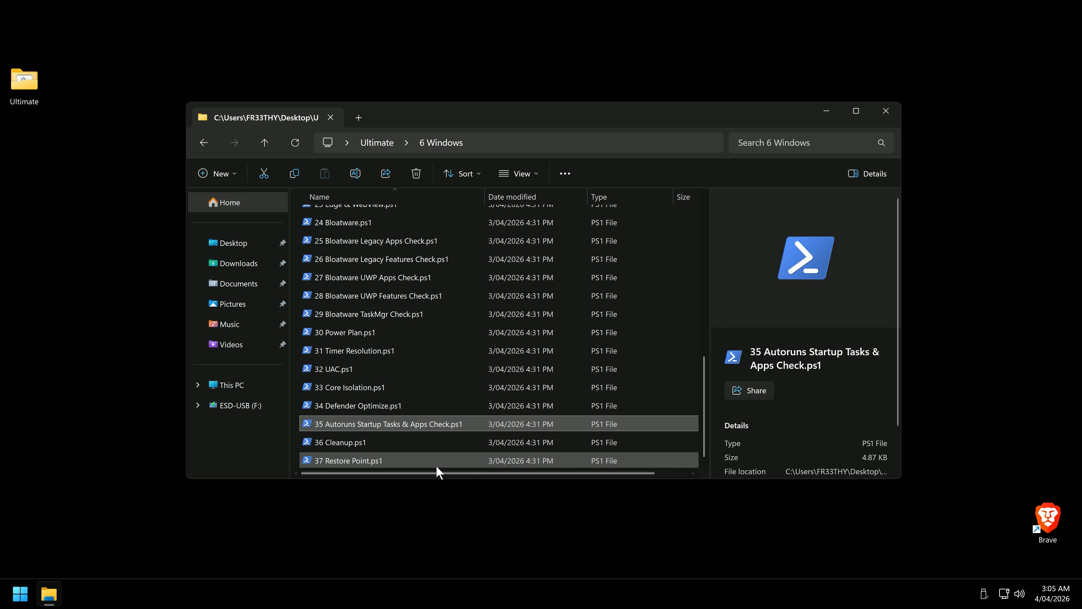
- Run 35 Autoruns Startup Tasks & Apps Check.ps1, accept the Autoruns license and look over its Logon, Internet Explorer, Scheduled Tasks and Drivers entries
{"action": "double_click", "coordinate": [405, 423]}
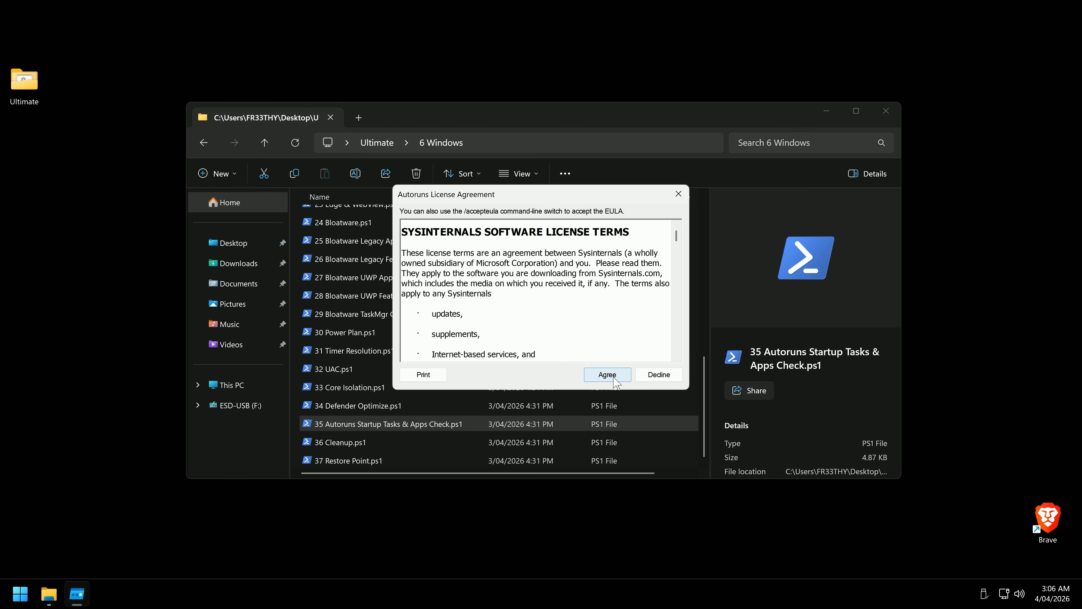
{"action": "left_click", "coordinate": [607, 376]}
{"action": "left_click", "coordinate": [158, 117]}
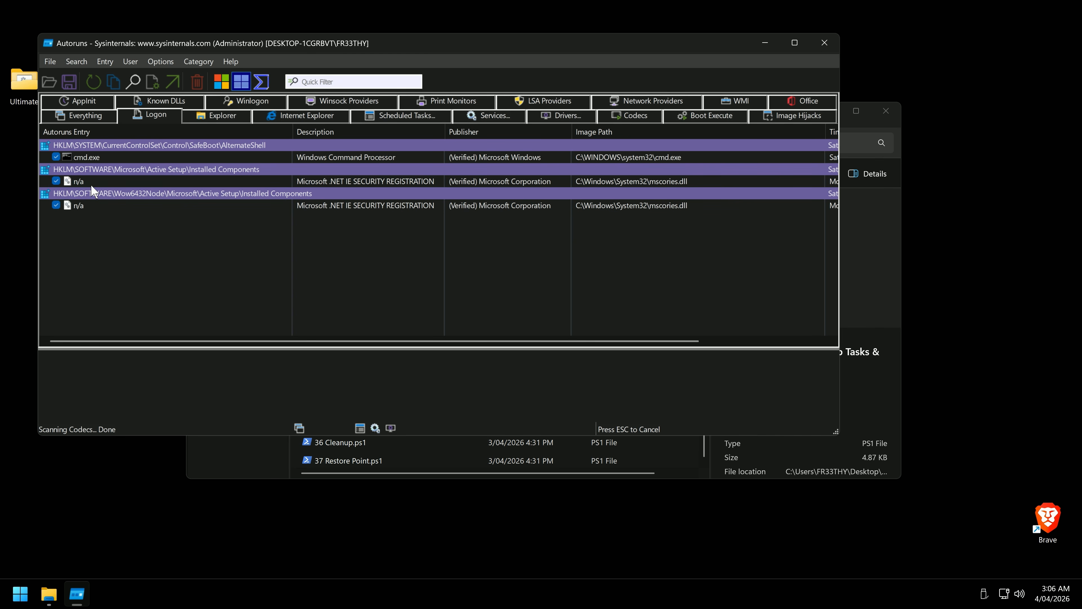
{"action": "left_click", "coordinate": [794, 42]}
{"action": "left_click", "coordinate": [284, 79]}
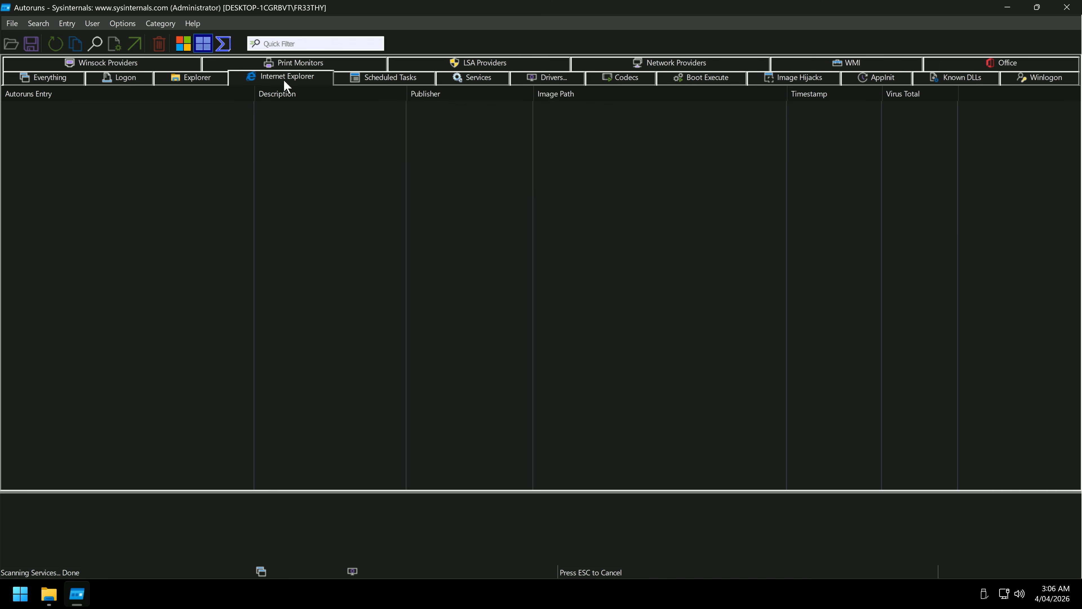
{"action": "left_click", "coordinate": [378, 75]}
{"action": "left_click", "coordinate": [545, 77]}
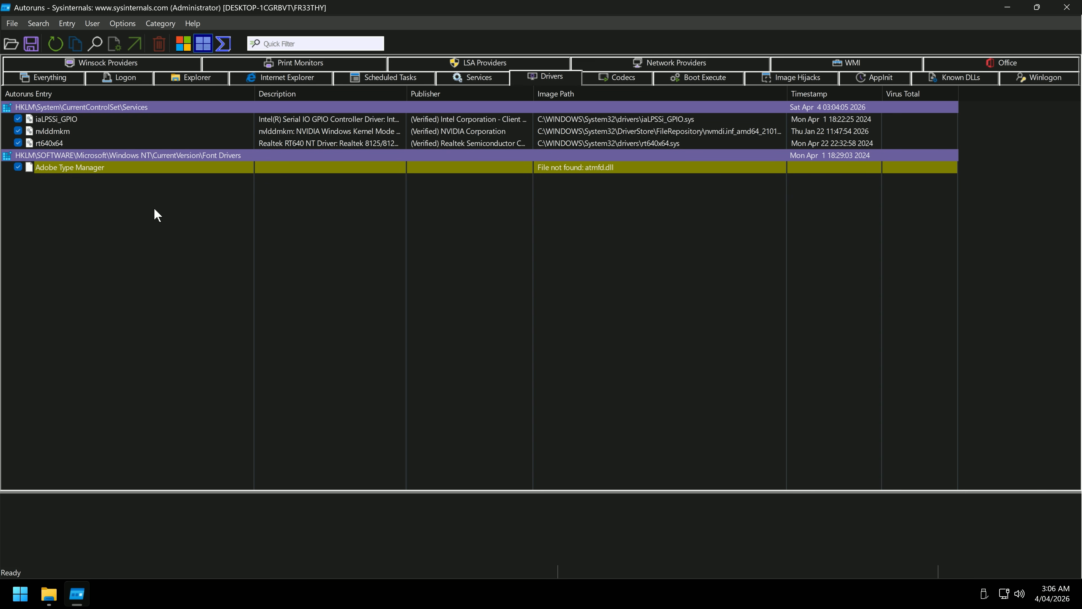
- Restore Autoruns to a smaller window in front of the 6 Windows folder and view the actions available for the iaLPSSi_GPIO driver entry
{"action": "left_click", "coordinate": [1037, 7]}
{"action": "left_click_drag", "start_coordinate": [694, 51], "coordinate": [727, 380]}
{"action": "left_click_drag", "start_coordinate": [514, 133], "coordinate": [524, 54]}
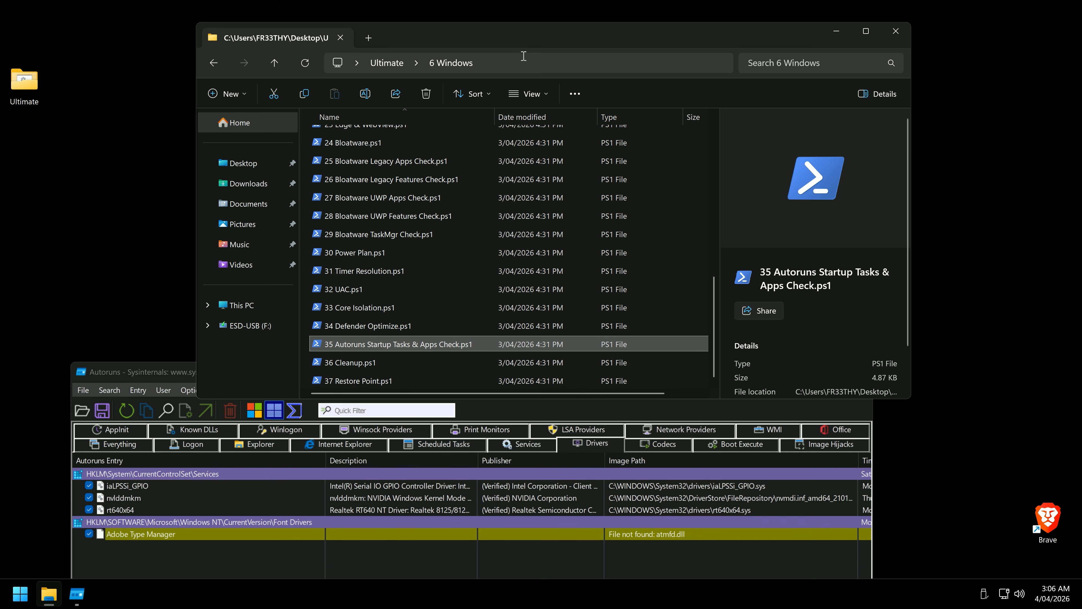
{"action": "left_click", "coordinate": [147, 375]}
{"action": "left_click_drag", "start_coordinate": [398, 374], "coordinate": [452, 112]}
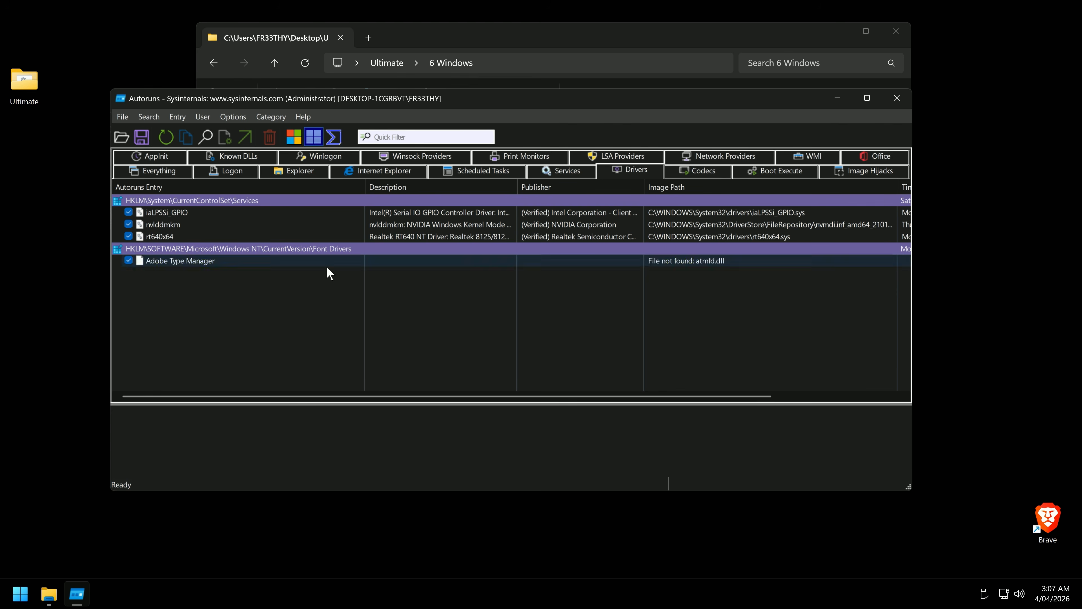
{"action": "right_click", "coordinate": [171, 216]}
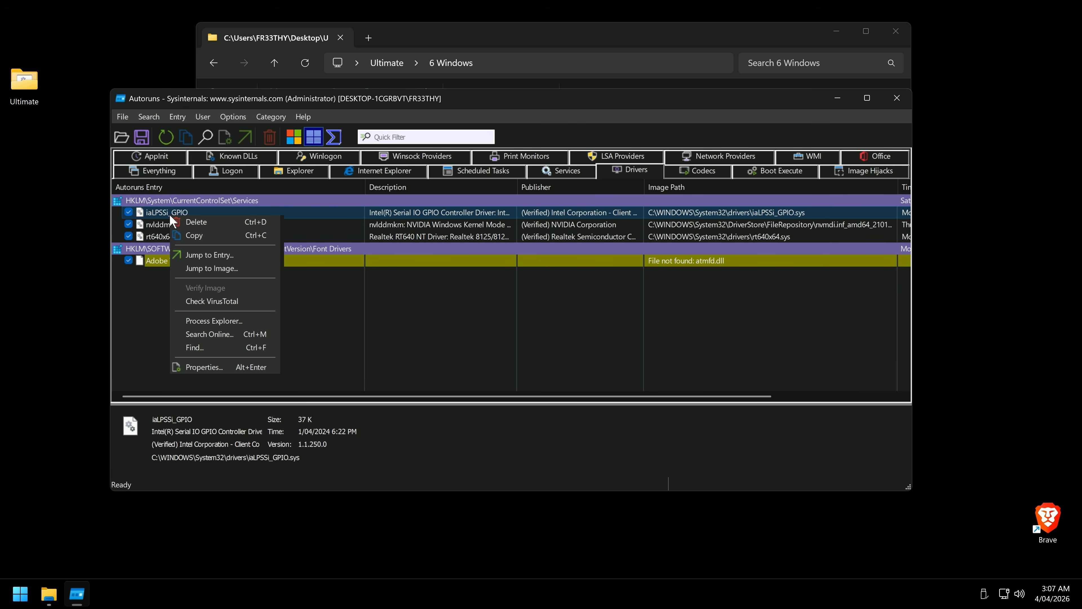
{"action": "left_click", "coordinate": [141, 326]}
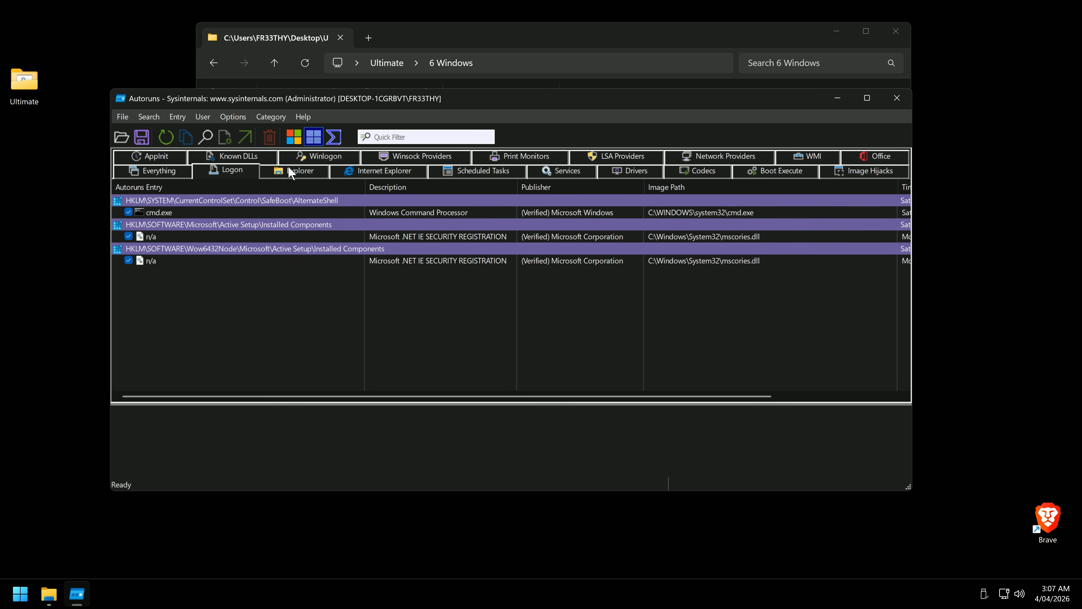
- Look over the Explorer, Everything and Internet Explorer entries in Autoruns
{"action": "left_click", "coordinate": [290, 171]}
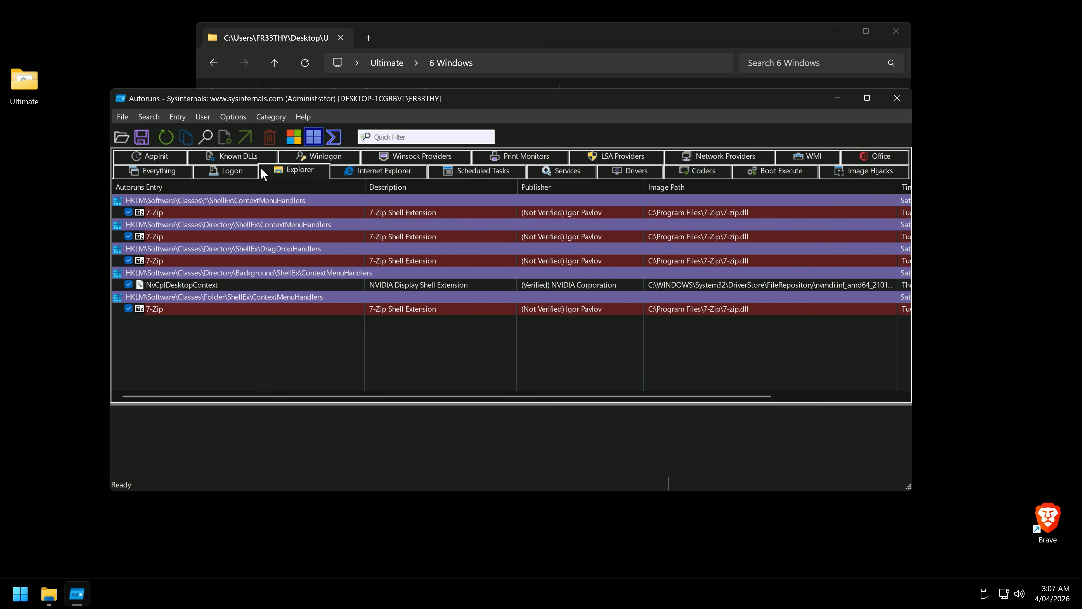
{"action": "left_click", "coordinate": [159, 170]}
{"action": "scroll", "coordinate": [266, 315], "scroll_direction": "down", "scroll_amount": 20}
{"action": "left_click", "coordinate": [294, 297]}
{"action": "scroll", "coordinate": [294, 299], "scroll_direction": "up", "scroll_amount": 20}
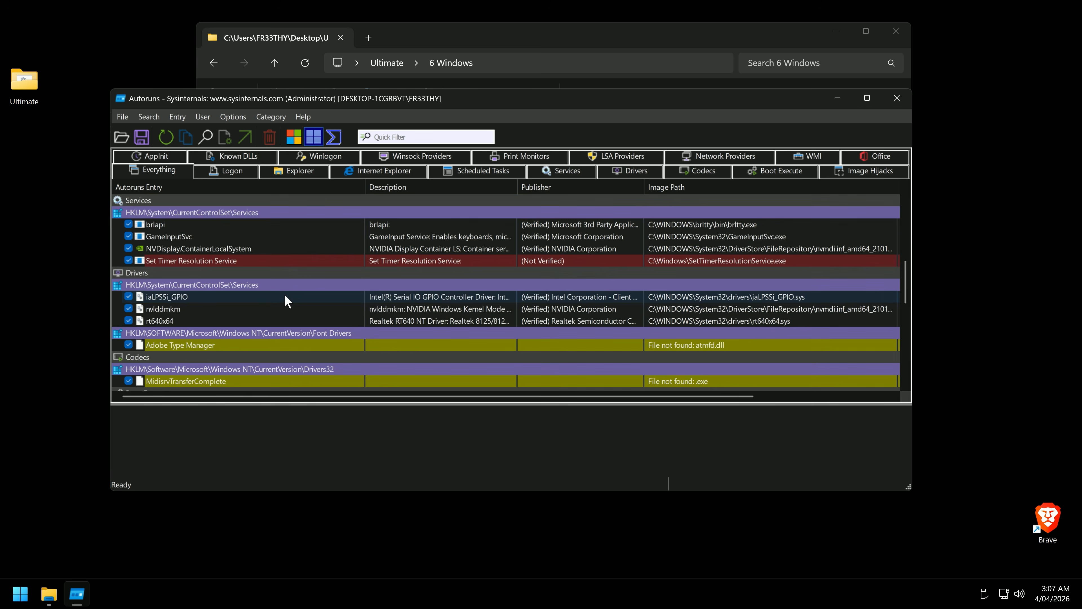
{"action": "left_click", "coordinate": [298, 170]}
{"action": "left_click", "coordinate": [383, 170]}
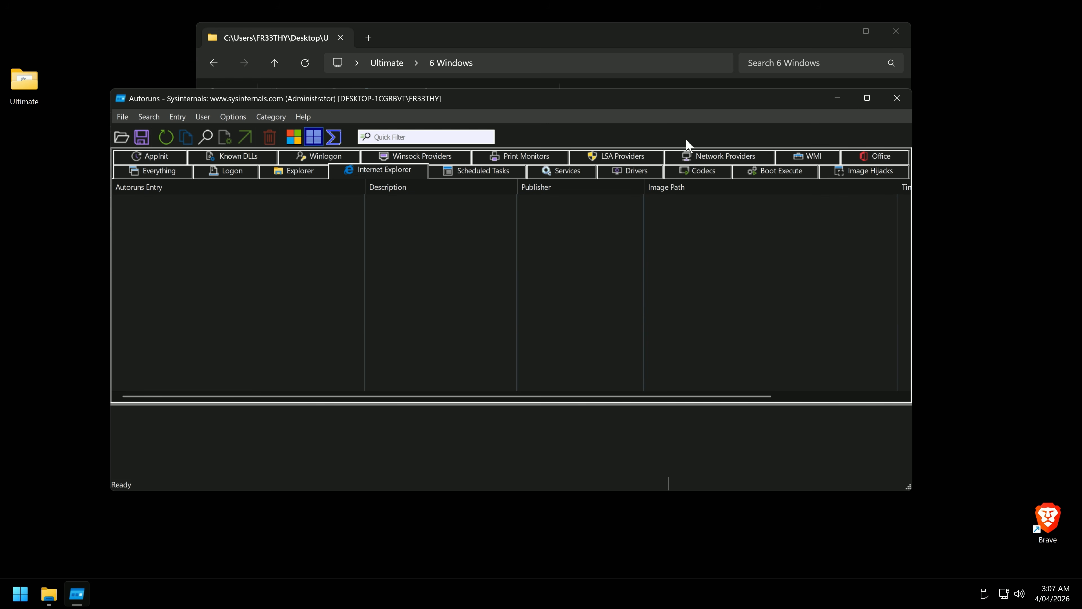
- Close Autoruns and run 36 Cleanup.ps1 from the 6 Windows folder
{"action": "left_click", "coordinate": [896, 98]}
{"action": "double_click", "coordinate": [358, 362]}
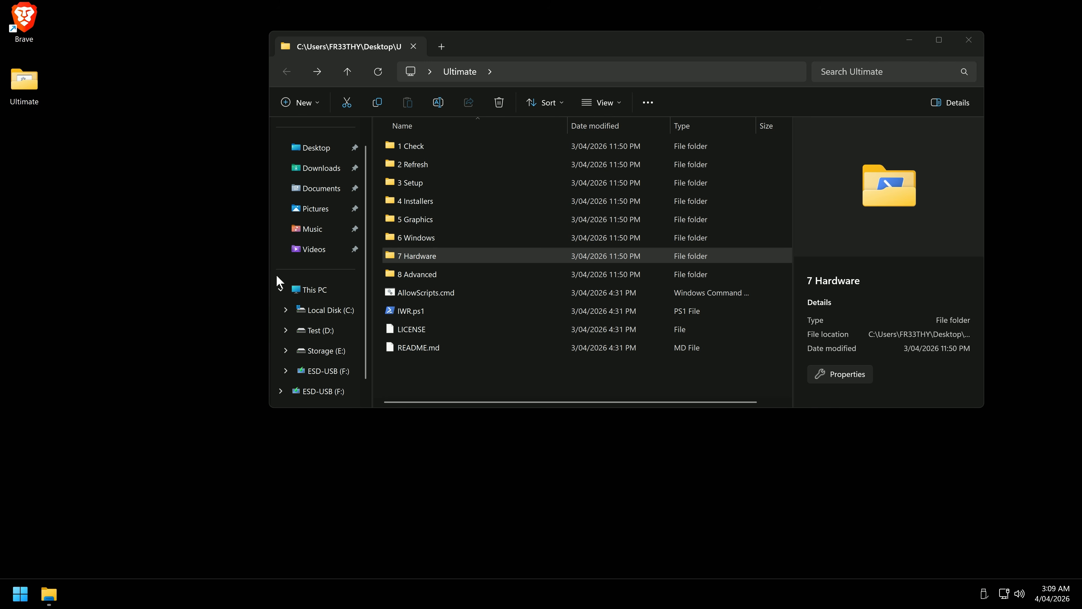
- Delete the Windows.old and inetpub folders from Local Disk (C:), checking the contents of inetpub first
{"action": "left_click", "coordinate": [347, 311]}
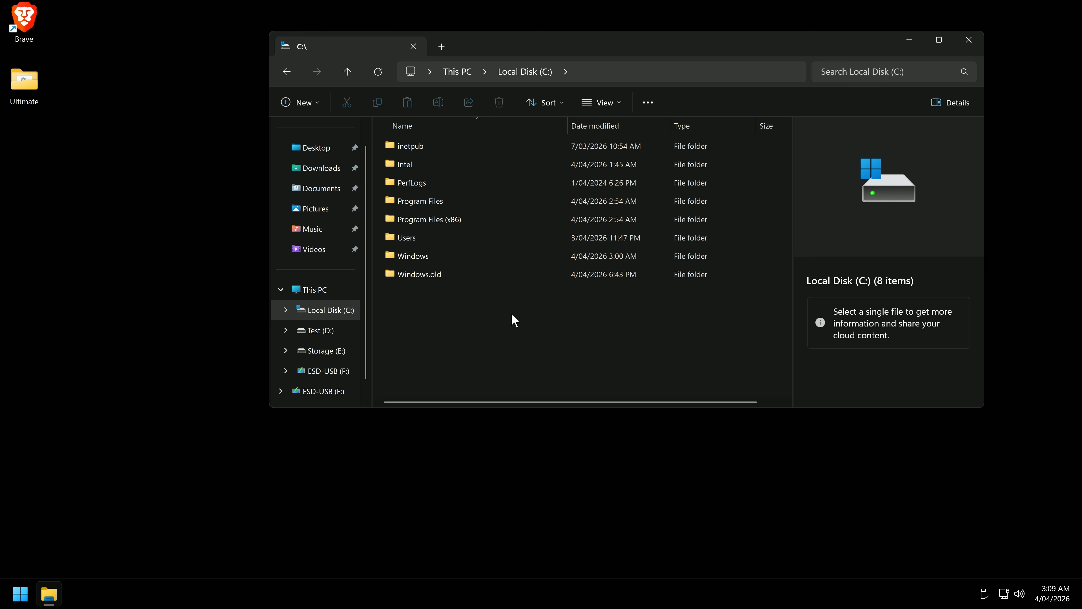
{"action": "left_click", "coordinate": [426, 277]}
{"action": "left_click", "coordinate": [428, 146]}
{"action": "double_click", "coordinate": [423, 147]}
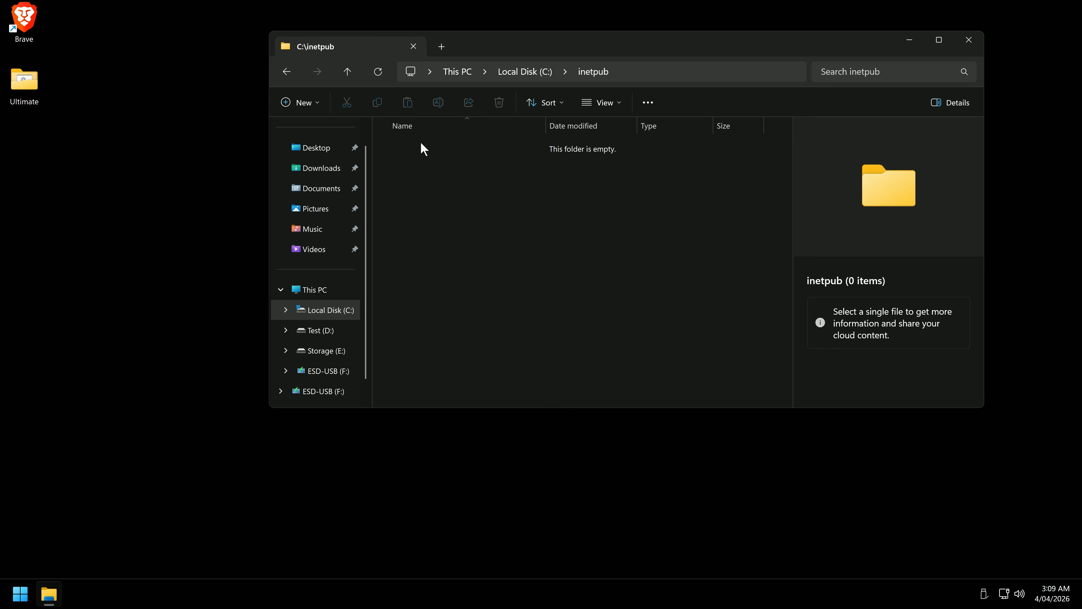
{"action": "key", "text": "alt+Left"}
{"action": "key", "text": "Delete"}
- Look inside the Intel folder on Local Disk (C:), and delete the Intel and PerfLogs folders
{"action": "double_click", "coordinate": [430, 146]}
{"action": "key", "text": "alt+Left"}
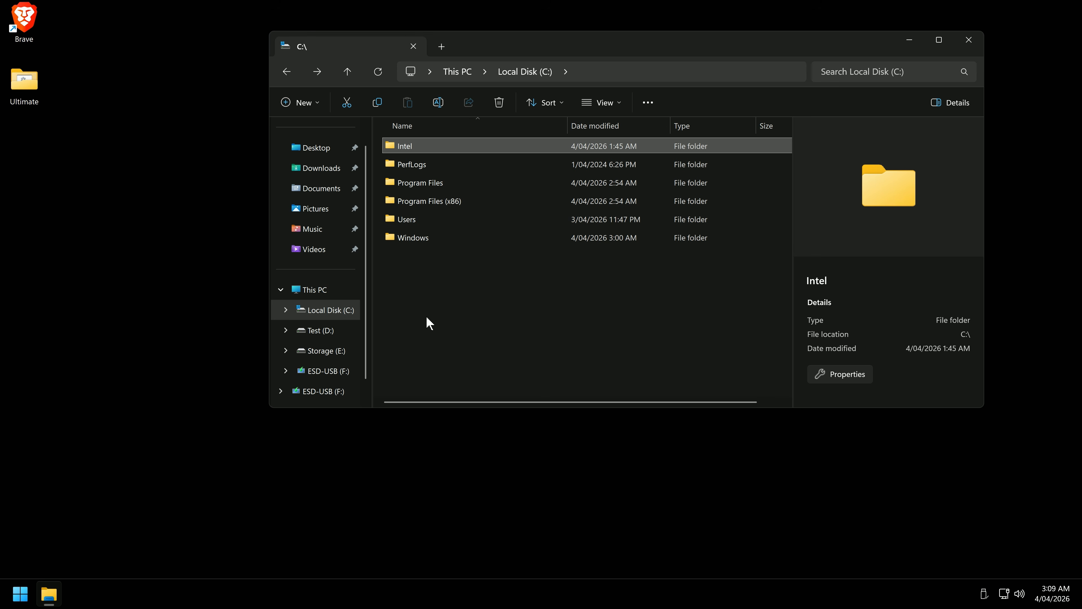
{"action": "key", "text": "Delete"}
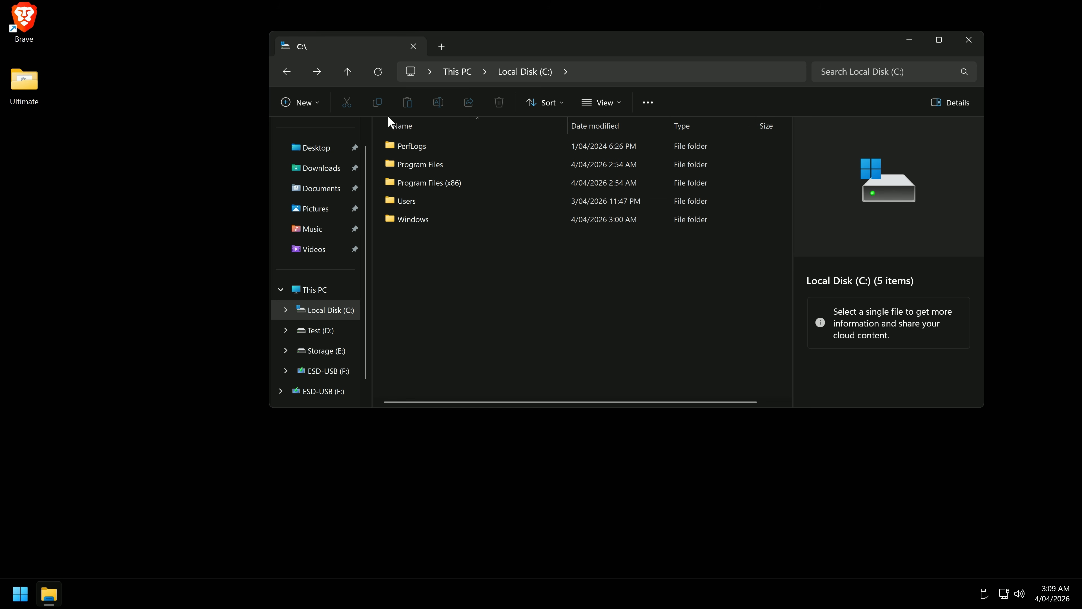
{"action": "left_click", "coordinate": [286, 72]}
{"action": "left_click", "coordinate": [329, 311]}
{"action": "left_click", "coordinate": [434, 147]}
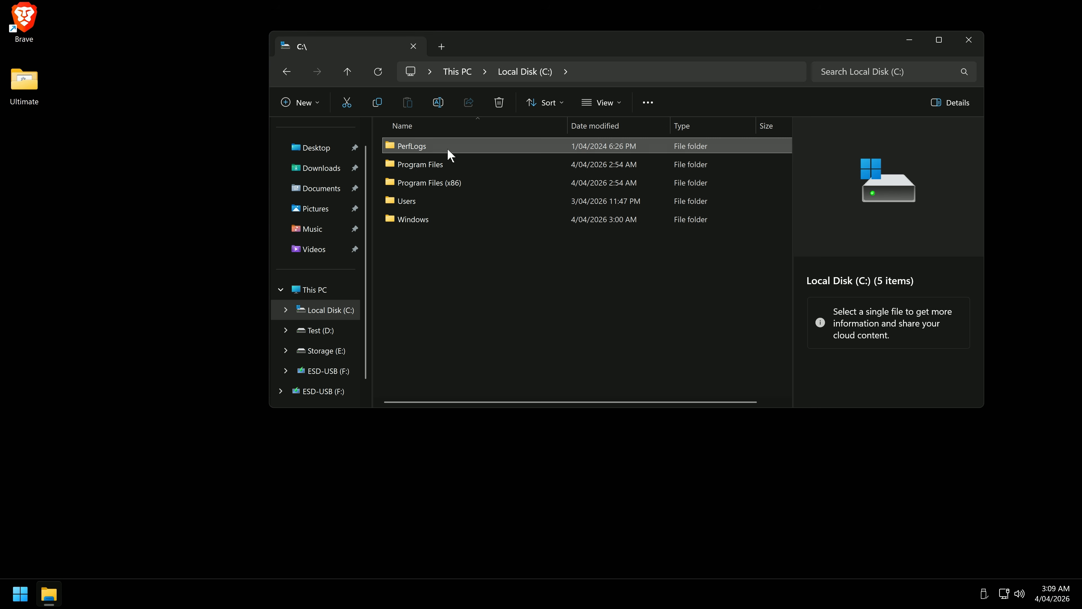
{"action": "key", "text": "Delete"}
- Rename Local Disk (C:) as Windows in its drive properties
{"action": "right_click", "coordinate": [319, 315]}
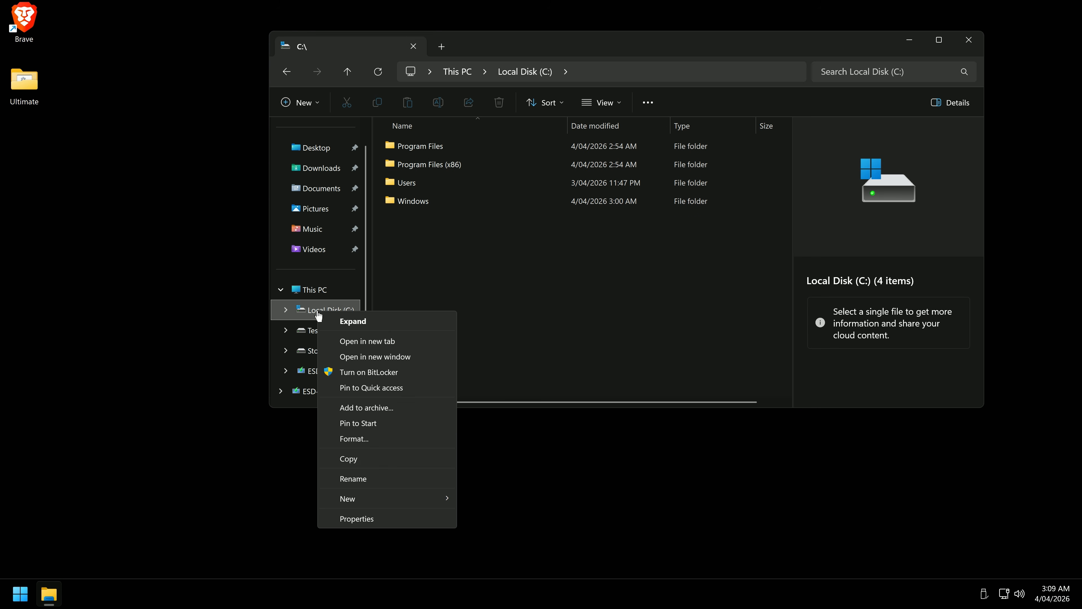
{"action": "left_click", "coordinate": [375, 518]}
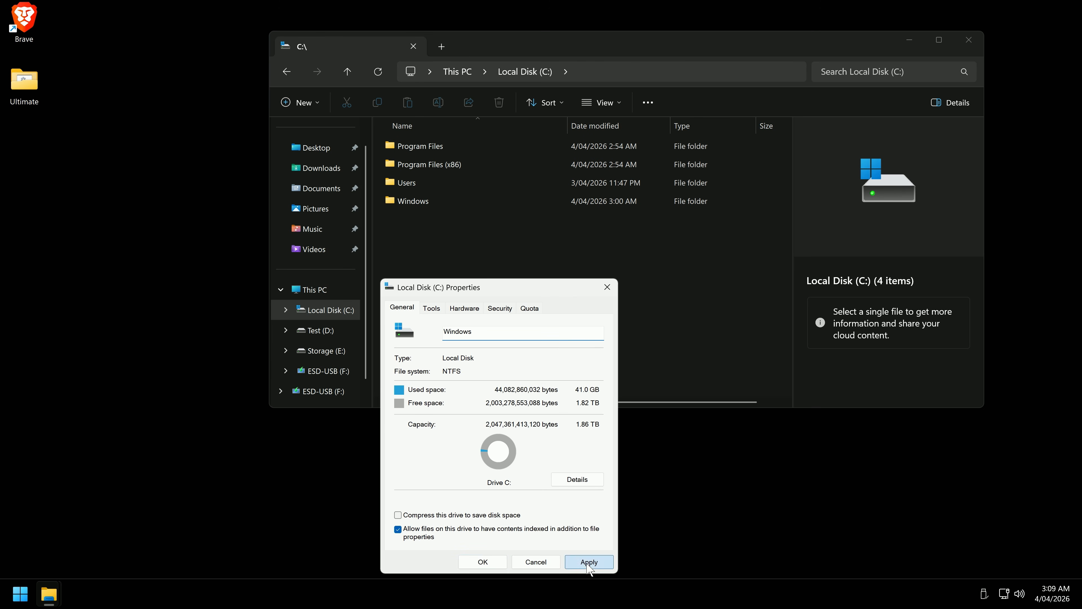
{"action": "left_click", "coordinate": [483, 562]}
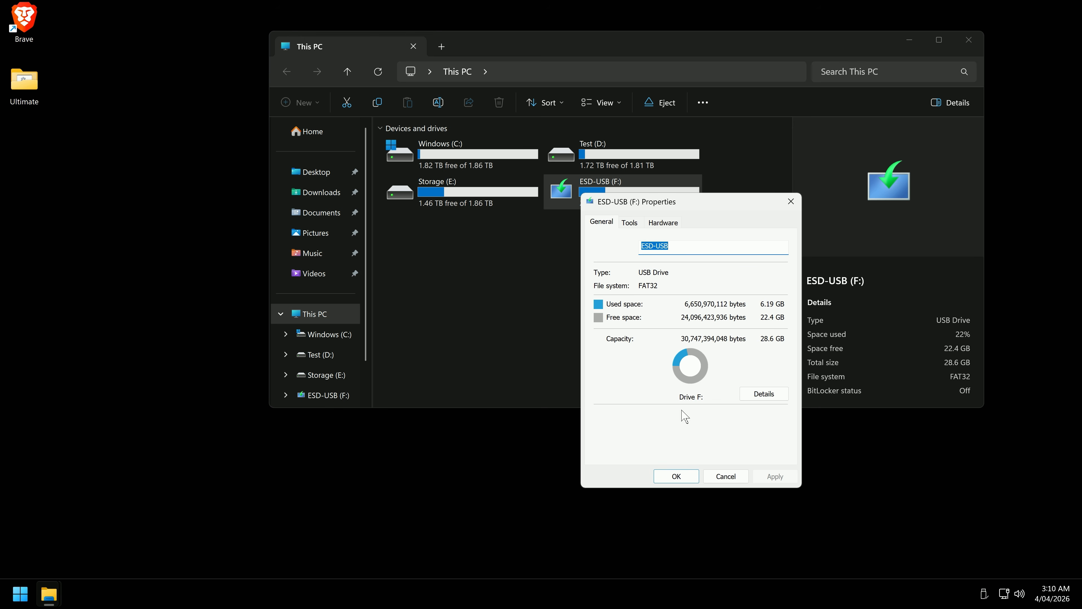
- Rename the ESD-USB (F:) drive as USB and close the This PC window
{"action": "type", "text": "USB"}
{"action": "key", "text": "Return"}
{"action": "left_click", "coordinate": [413, 47]}
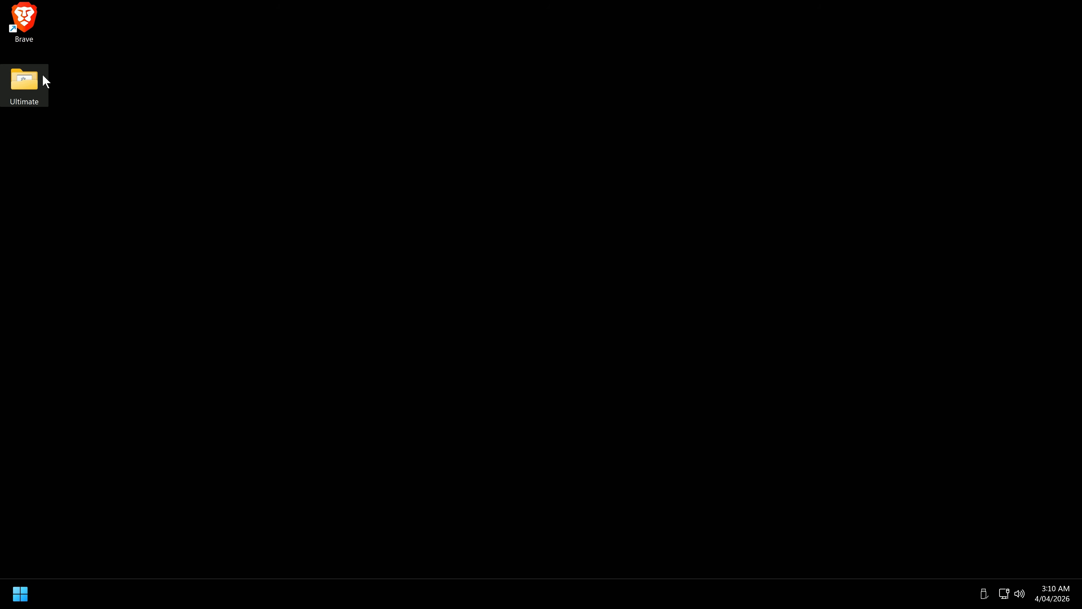
- Open the 7 Hardware folder inside the Ultimate folder on the desktop
{"action": "double_click", "coordinate": [46, 81]}
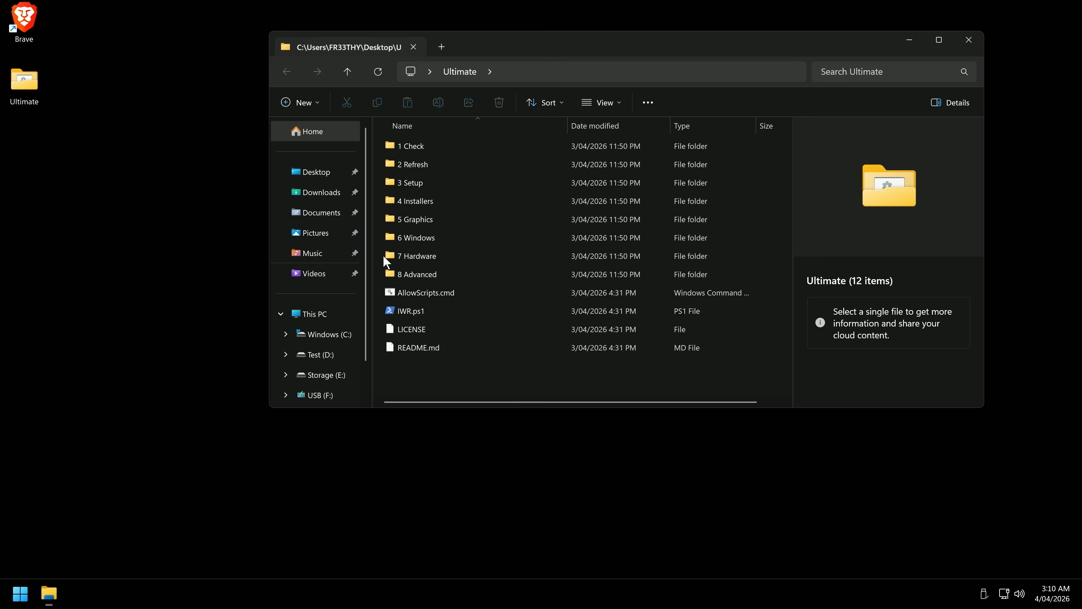
{"action": "double_click", "coordinate": [440, 255]}
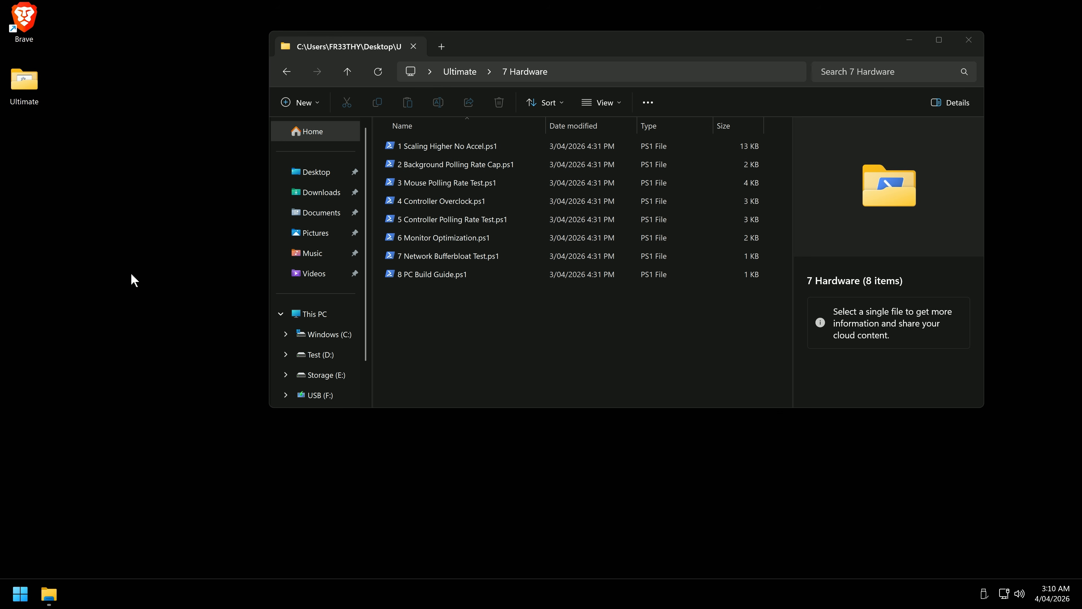
{"action": "key", "text": "super+i"}
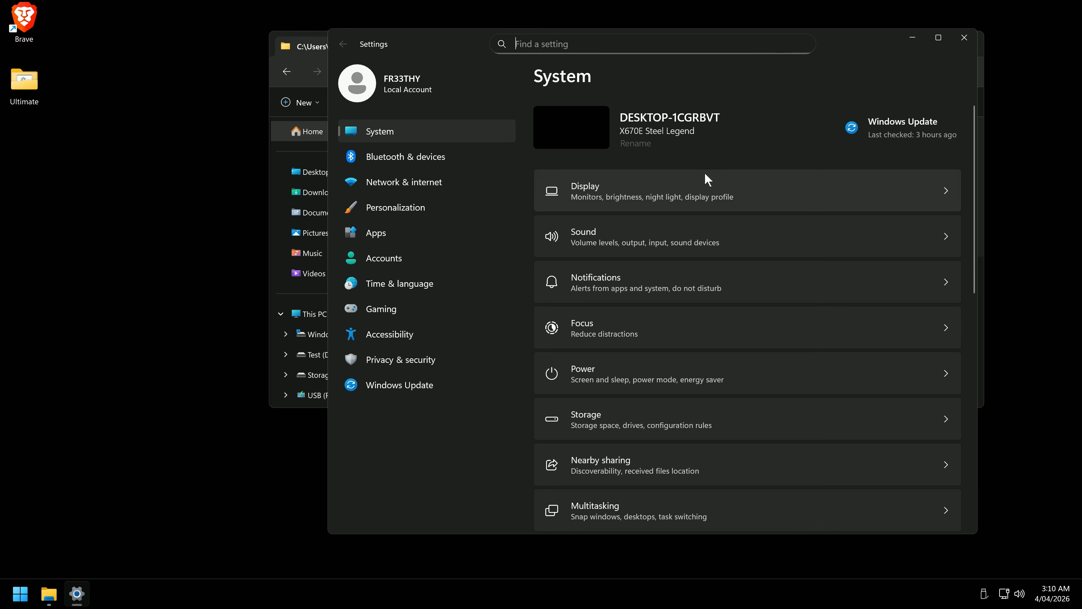
{"action": "key", "text": "alt+F4"}
- Open Mouse Properties from Control Panel's Hardware and Sound category, show its Pointer Options and place the dialog beside the 7 Hardware folder
{"action": "key", "text": "super+r"}
{"action": "type", "text": "control"}
{"action": "key", "text": "Return"}
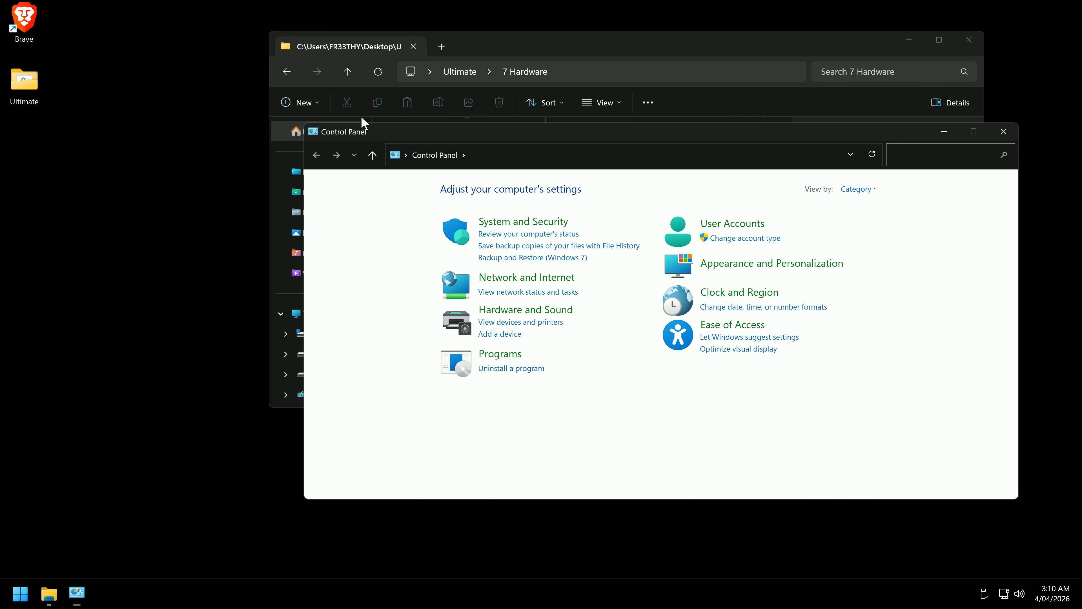
{"action": "left_click", "coordinate": [550, 310]}
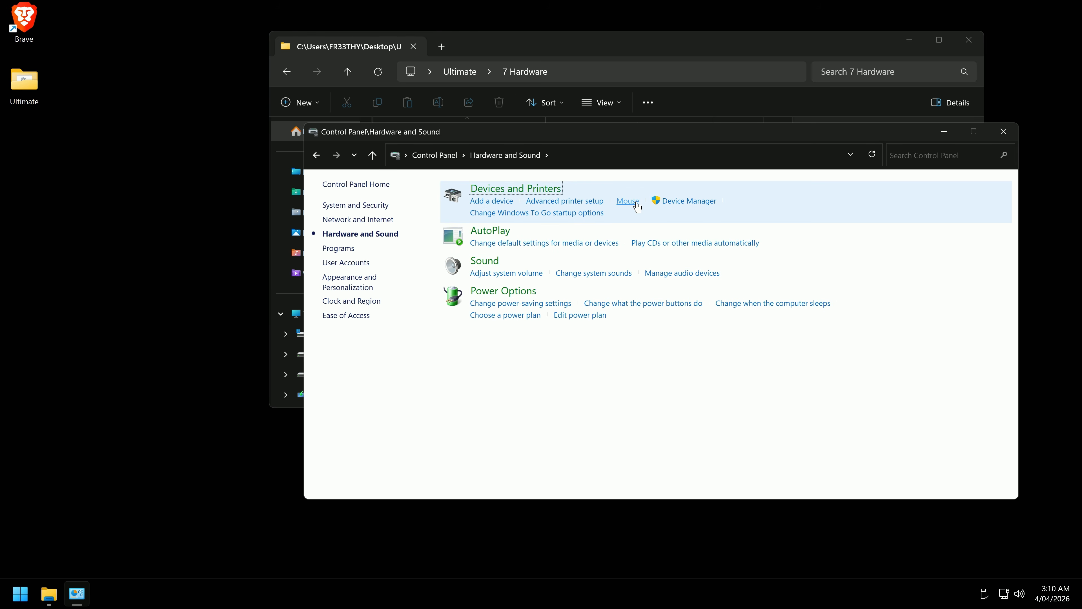
{"action": "left_click", "coordinate": [635, 203]}
{"action": "left_click", "coordinate": [647, 142]}
{"action": "key", "text": "alt+F4"}
{"action": "left_click", "coordinate": [147, 73]}
{"action": "left_click_drag", "start_coordinate": [182, 60], "coordinate": [138, 38]}
- Open the Display page in Settings and arrange its window behind the 7 Hardware folder
{"action": "left_click", "coordinate": [505, 343]}
{"action": "key", "text": "super+i"}
{"action": "left_click", "coordinate": [625, 192]}
{"action": "left_click_drag", "start_coordinate": [330, 29], "coordinate": [418, 83]}
{"action": "left_click_drag", "start_coordinate": [882, 92], "coordinate": [939, 59]}
{"action": "left_click", "coordinate": [385, 53]}
- Run 1 Scaling Higher No Accel.ps1 to view its scaling choices, and select 2 Background Polling Rate Cap.ps1 in the folder
{"action": "double_click", "coordinate": [459, 146]}
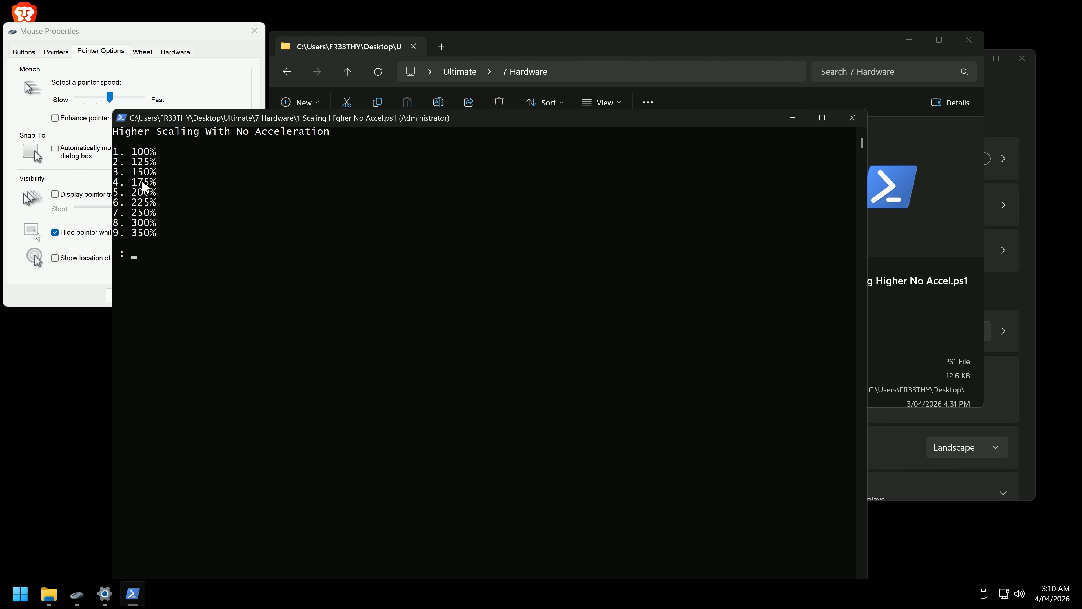
{"action": "left_click", "coordinate": [546, 164]}
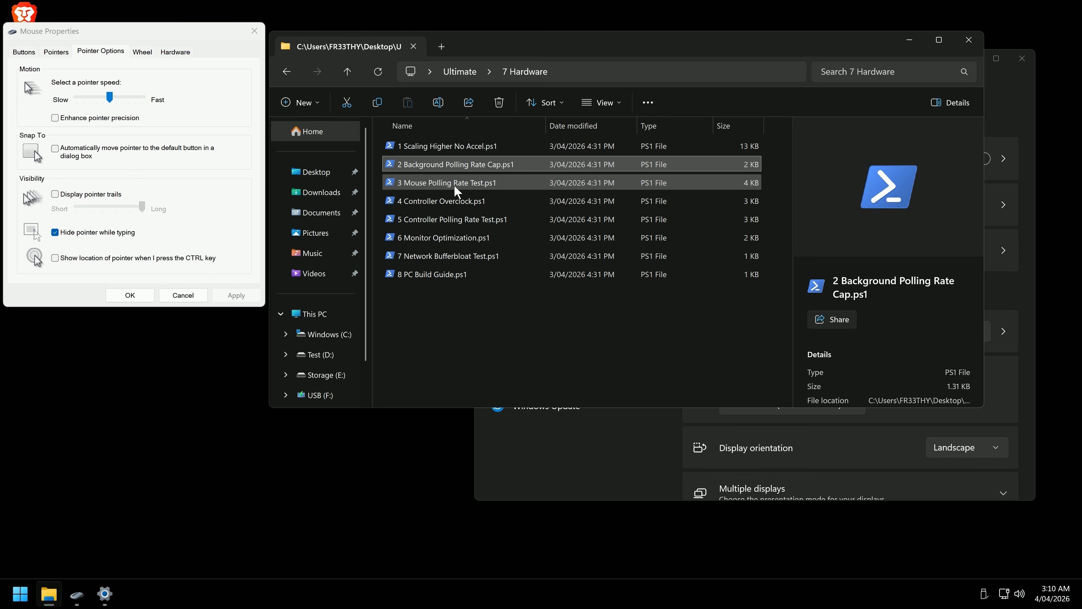
- Run 3 Mouse Polling Rate Test.ps1 and test pointer movement with the display scale set to 100%, closing the recorder and Settings
{"action": "double_click", "coordinate": [455, 184]}
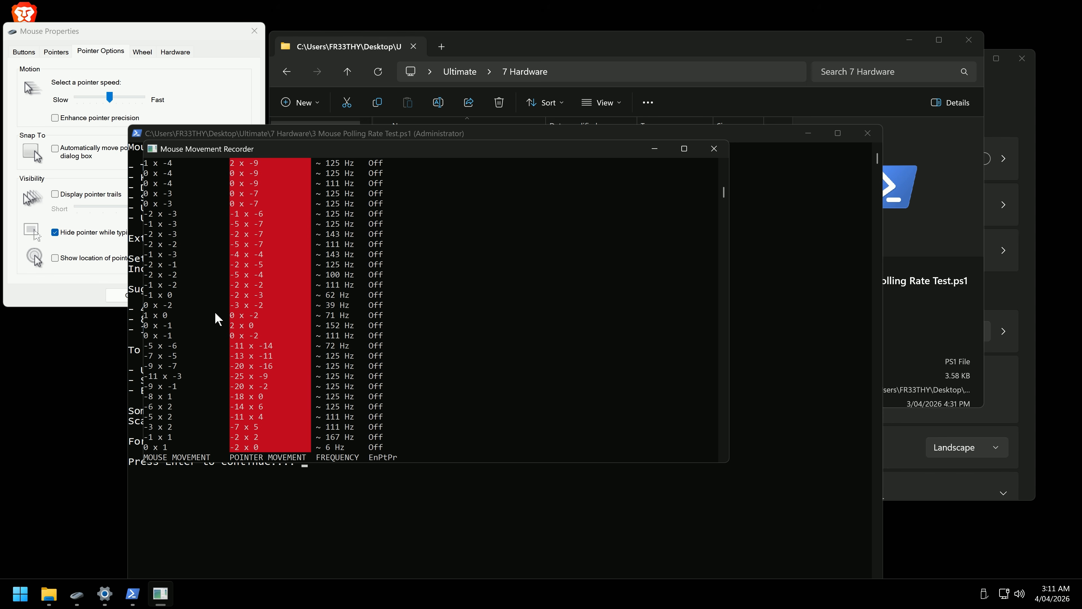
{"action": "left_click", "coordinate": [116, 106]}
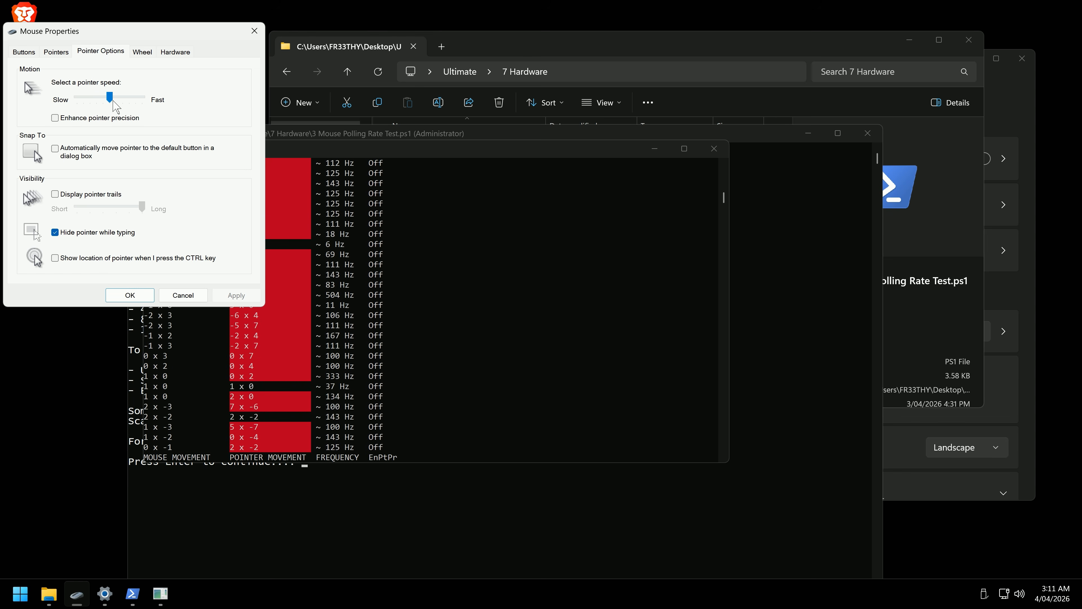
{"action": "left_click", "coordinate": [988, 332]}
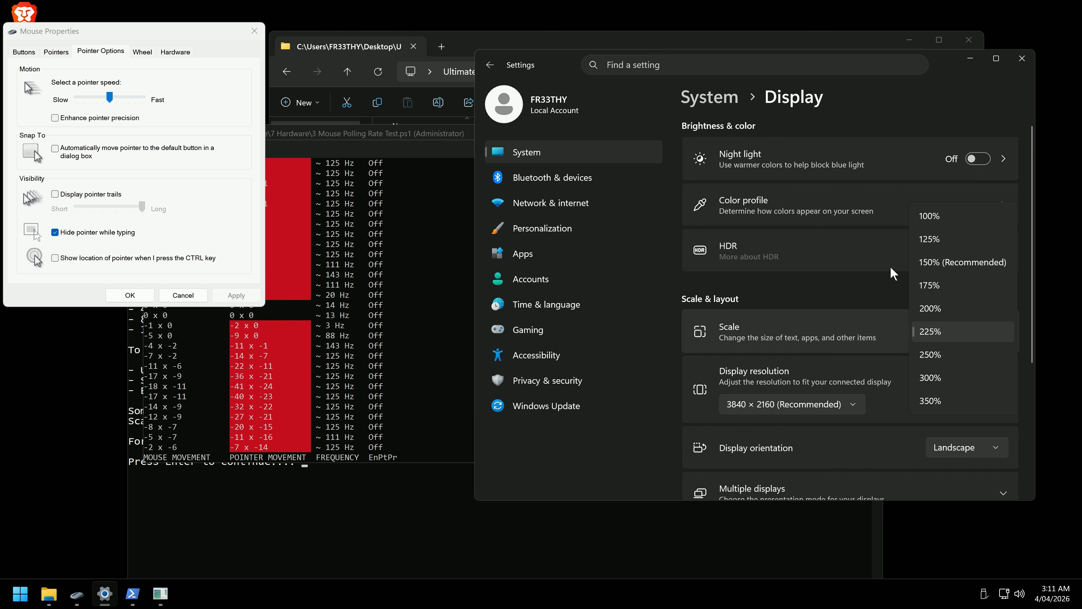
{"action": "left_click", "coordinate": [929, 215]}
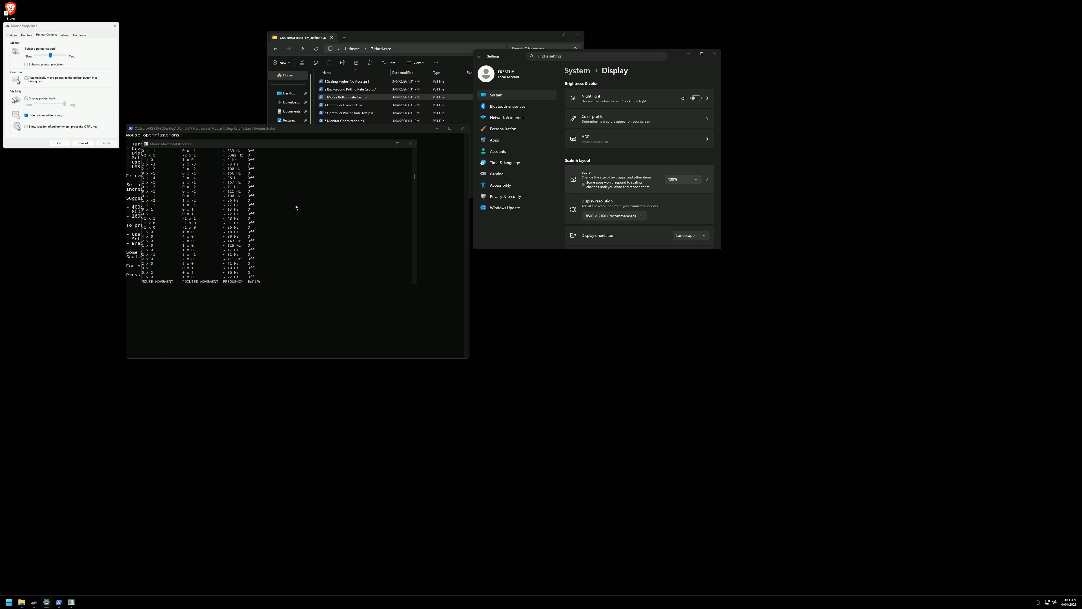
{"action": "left_click", "coordinate": [411, 144]}
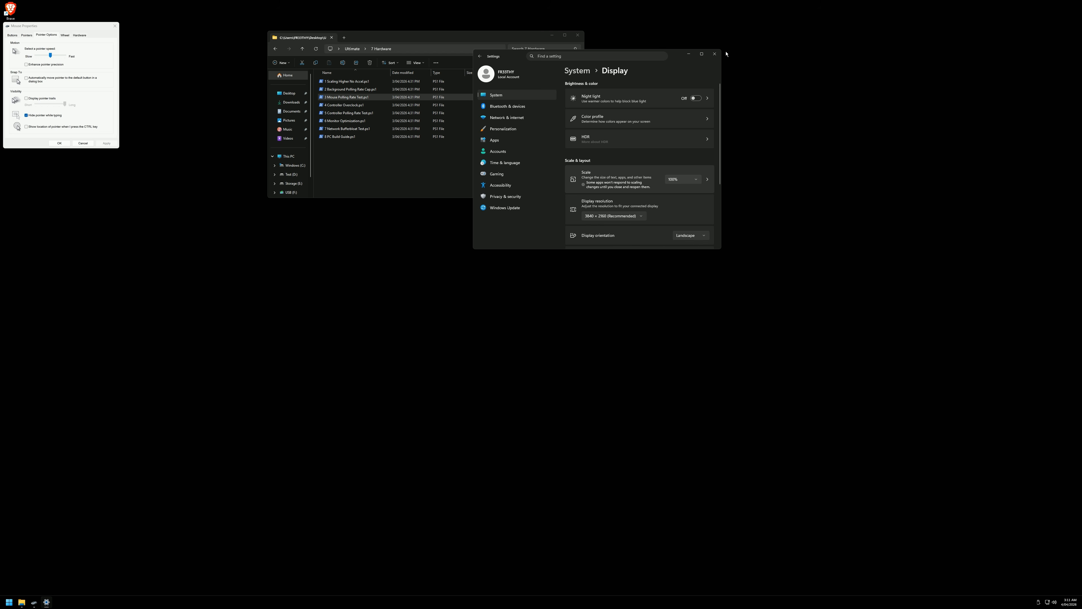
{"action": "left_click", "coordinate": [714, 54]}
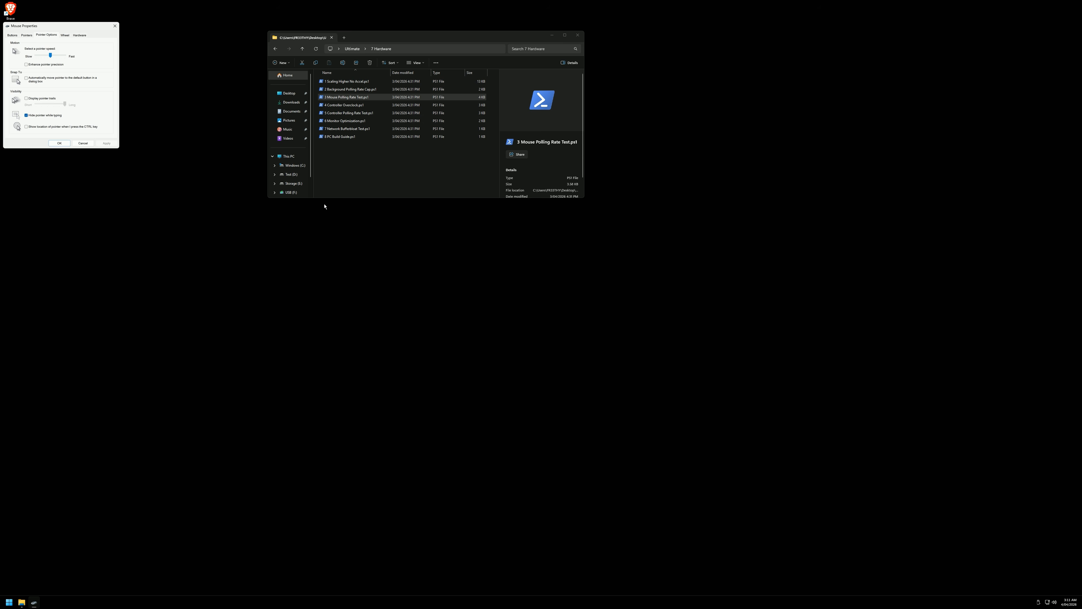
- Raise the display scale in Settings, and run 1 Scaling Higher No Accel.ps1 with its window beside Mouse Properties
{"action": "key", "text": "super+i"}
{"action": "left_click", "coordinate": [630, 135]}
{"action": "left_click", "coordinate": [684, 179]}
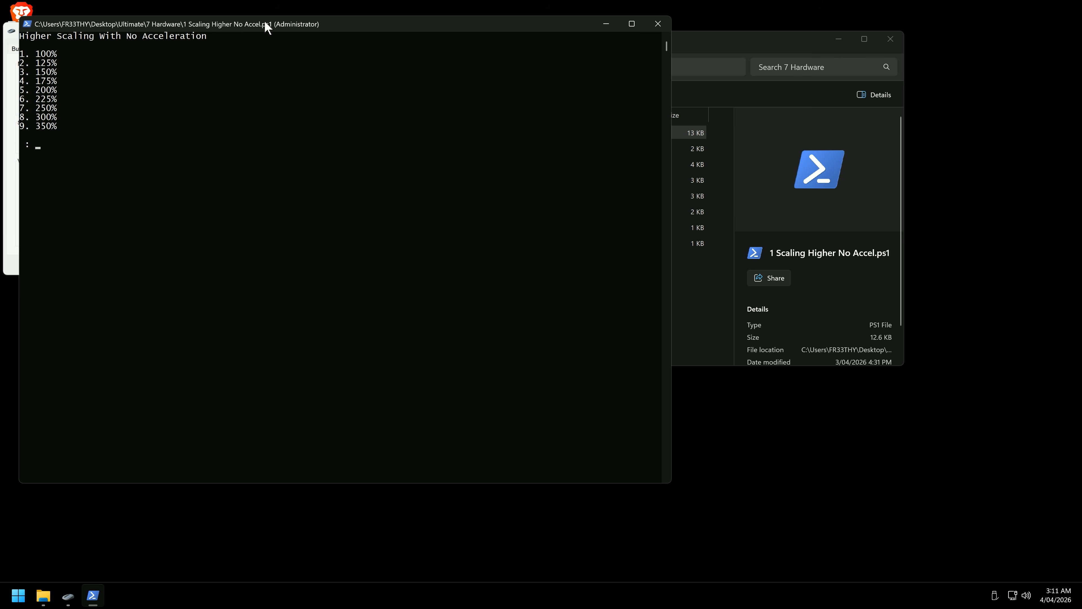
{"action": "left_click_drag", "start_coordinate": [266, 26], "coordinate": [606, 117]}
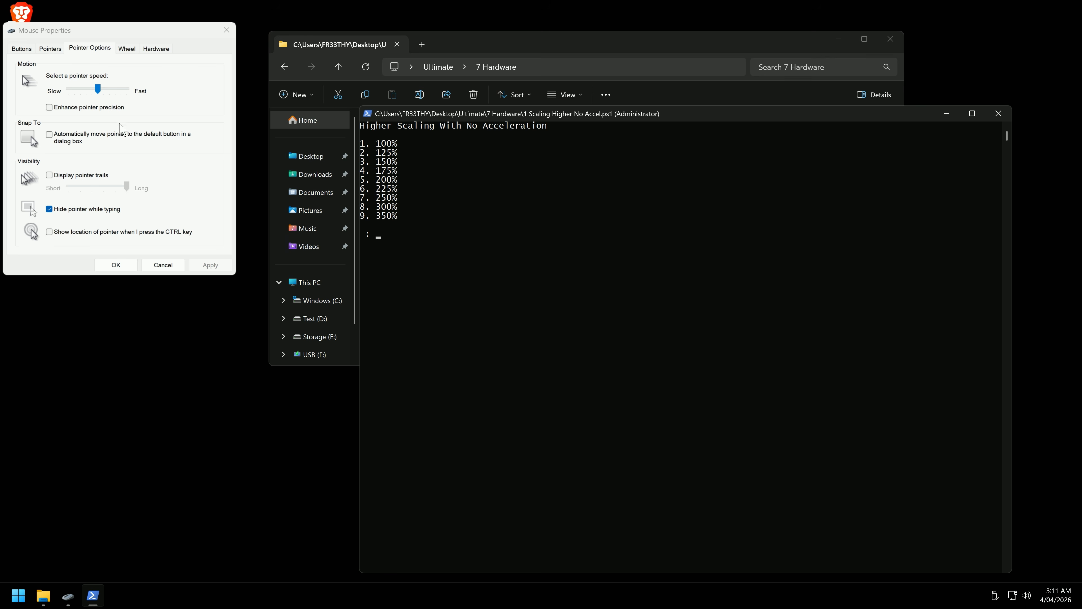
- Examine the script's scaling choices from 100% to 350% alongside the pointer speed and precision options
{"action": "left_click_drag", "start_coordinate": [400, 145], "coordinate": [362, 144]}
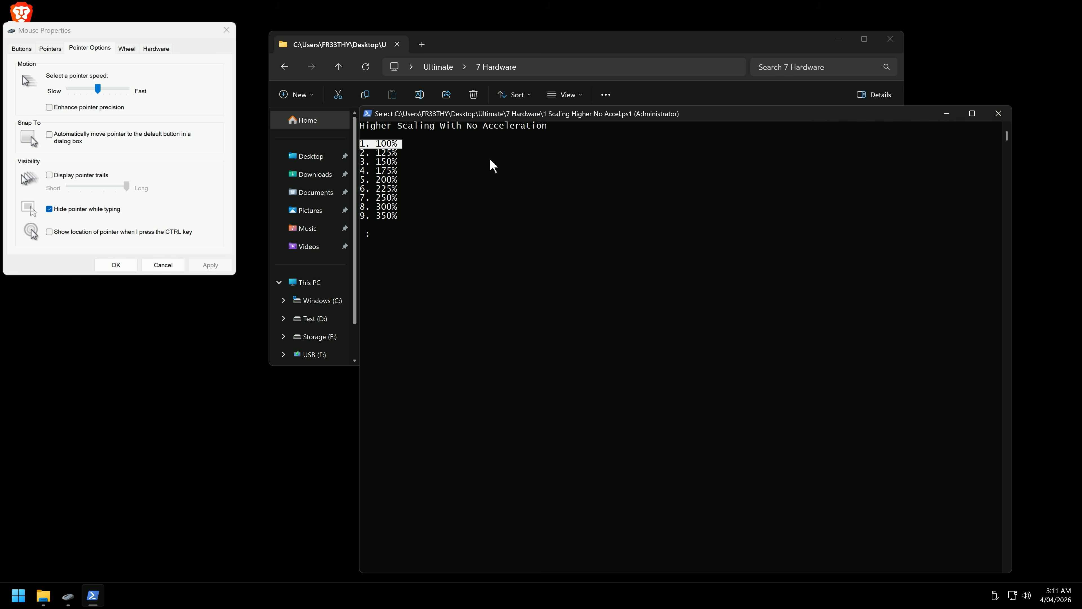
{"action": "left_click", "coordinate": [403, 154]}
{"action": "left_click", "coordinate": [408, 216], "text": "shift"}
{"action": "left_click", "coordinate": [144, 128]}
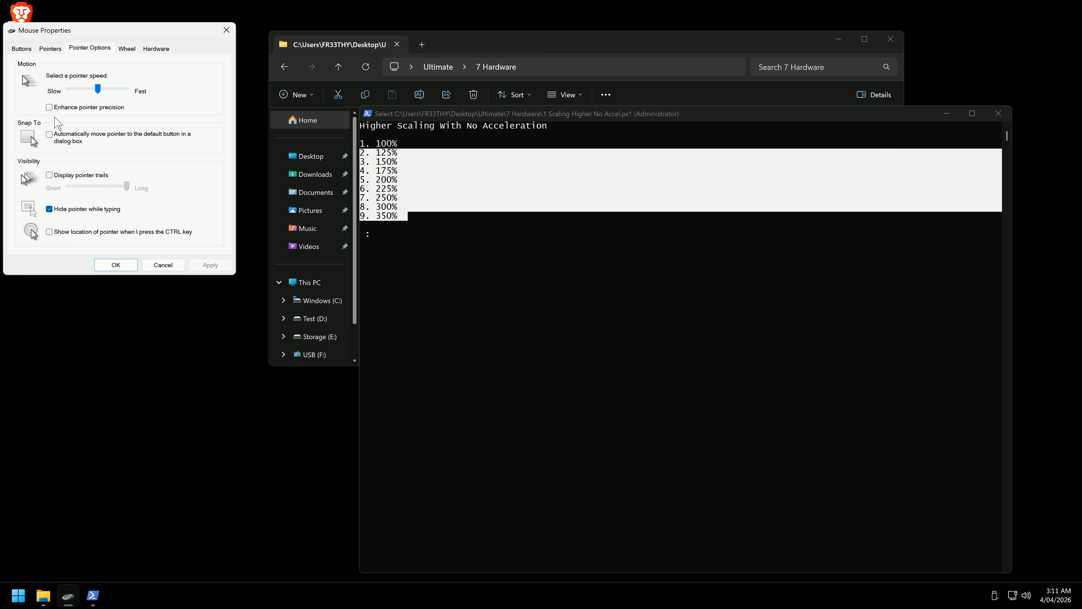
{"action": "left_click", "coordinate": [396, 177]}
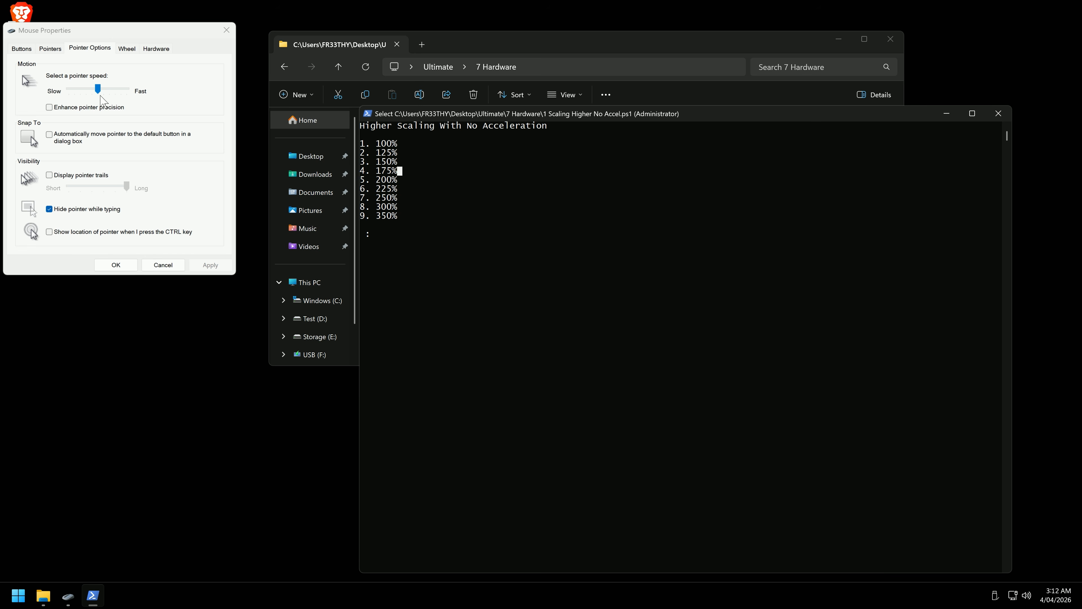
{"action": "left_click_drag", "start_coordinate": [399, 151], "coordinate": [359, 161]}
{"action": "left_click_drag", "start_coordinate": [399, 215], "coordinate": [350, 145]}
{"action": "left_click", "coordinate": [415, 153]}
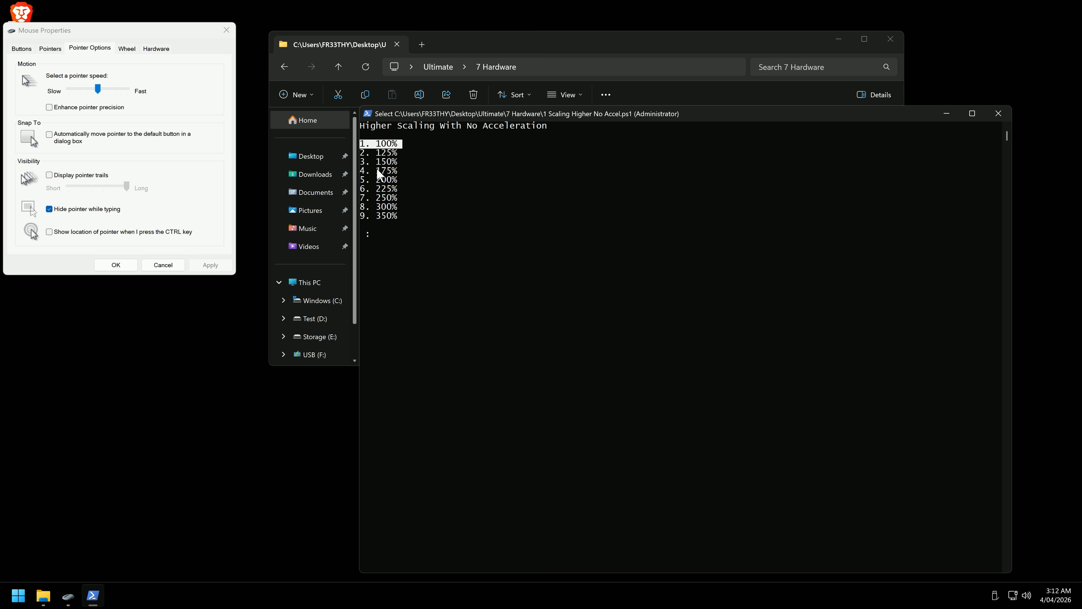
- Apply scaling option 5 (200%) in the no-acceleration script and restart Windows
{"action": "left_click_drag", "start_coordinate": [398, 182], "coordinate": [360, 182]}
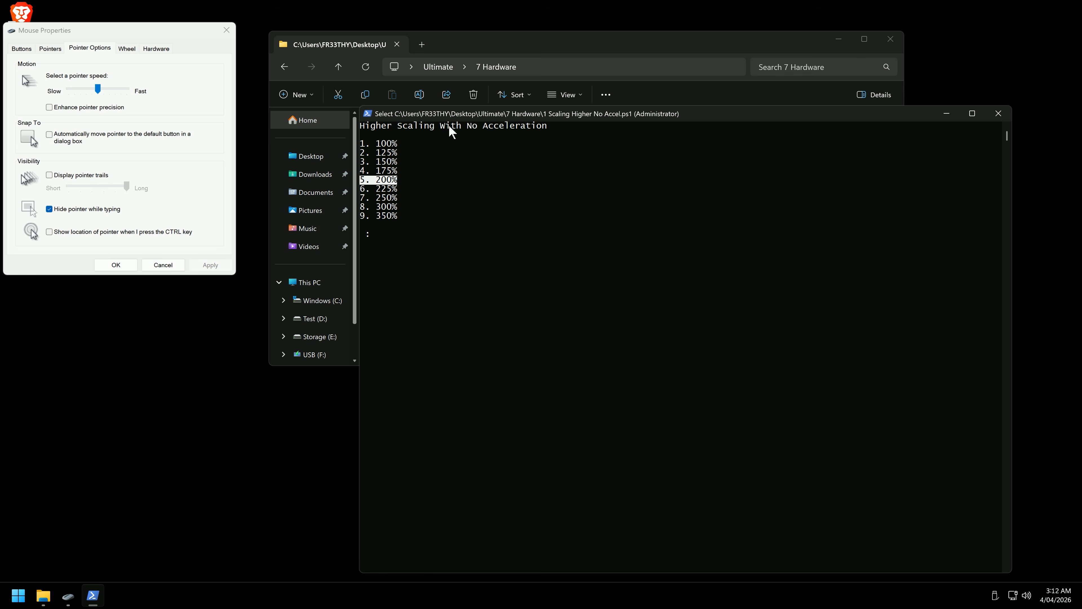
{"action": "type", "text": "5"}
{"action": "key", "text": "Return"}
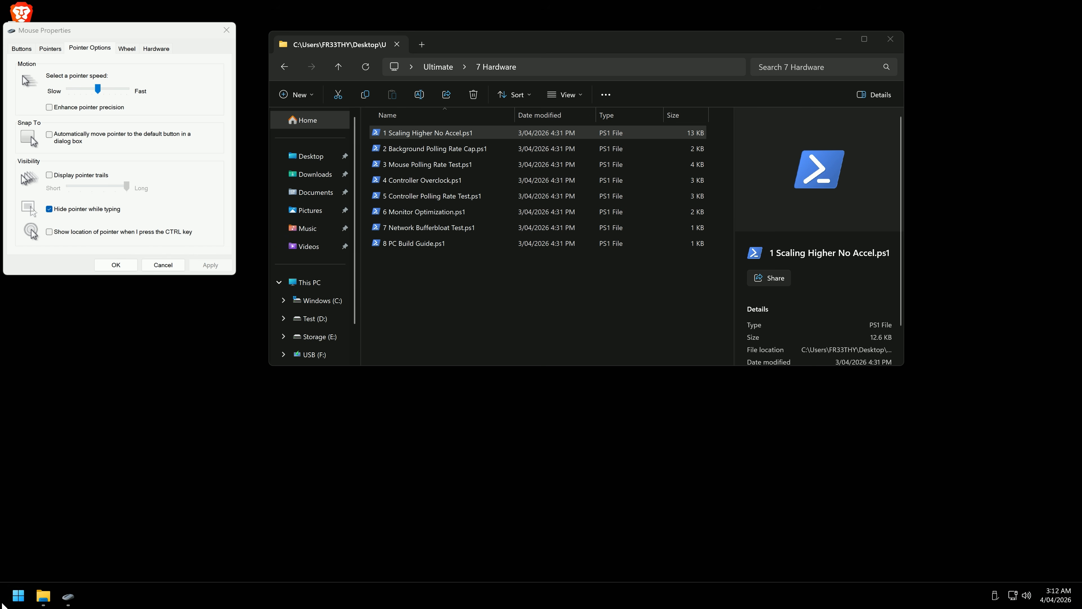
{"action": "right_click", "coordinate": [18, 595]}
{"action": "mouse_move", "coordinate": [76, 547]}
{"action": "left_click", "coordinate": [150, 571]}
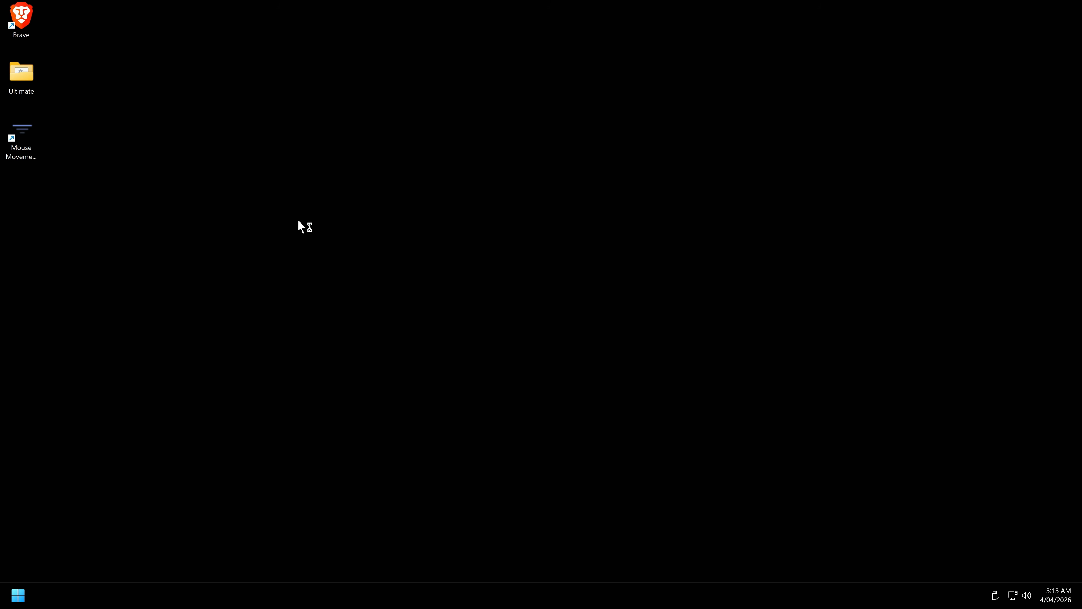
{"action": "left_click_drag", "start_coordinate": [22, 147], "coordinate": [30, 144]}
{"action": "left_click", "coordinate": [18, 595]}
{"action": "scroll", "coordinate": [141, 392], "scroll_direction": "down", "scroll_amount": 10}
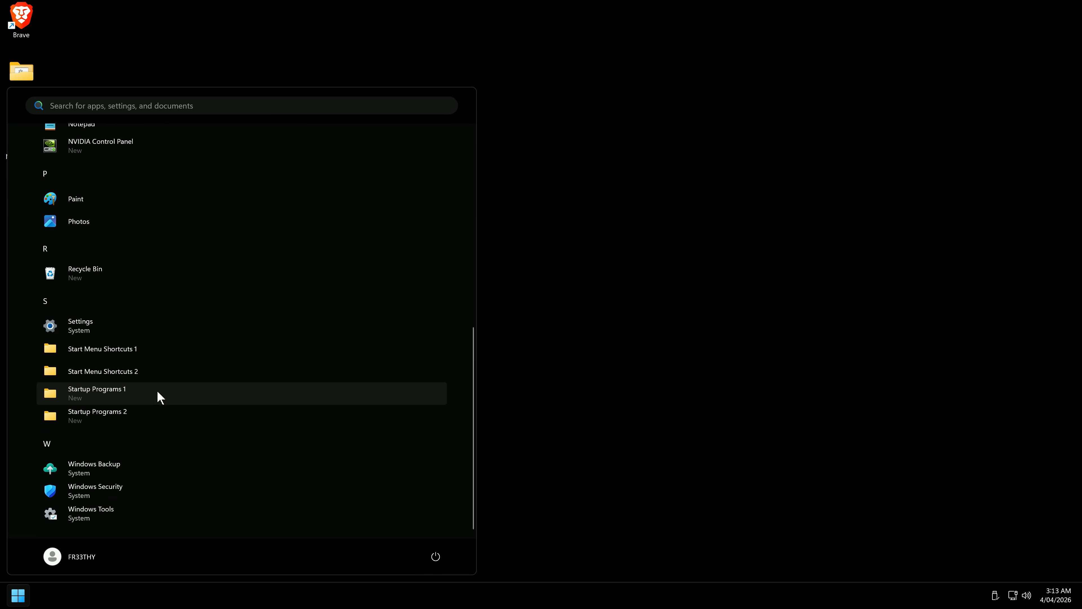
{"action": "scroll", "coordinate": [158, 398], "scroll_direction": "up", "scroll_amount": 4}
{"action": "left_click", "coordinate": [136, 305]}
{"action": "left_click", "coordinate": [623, 119]}
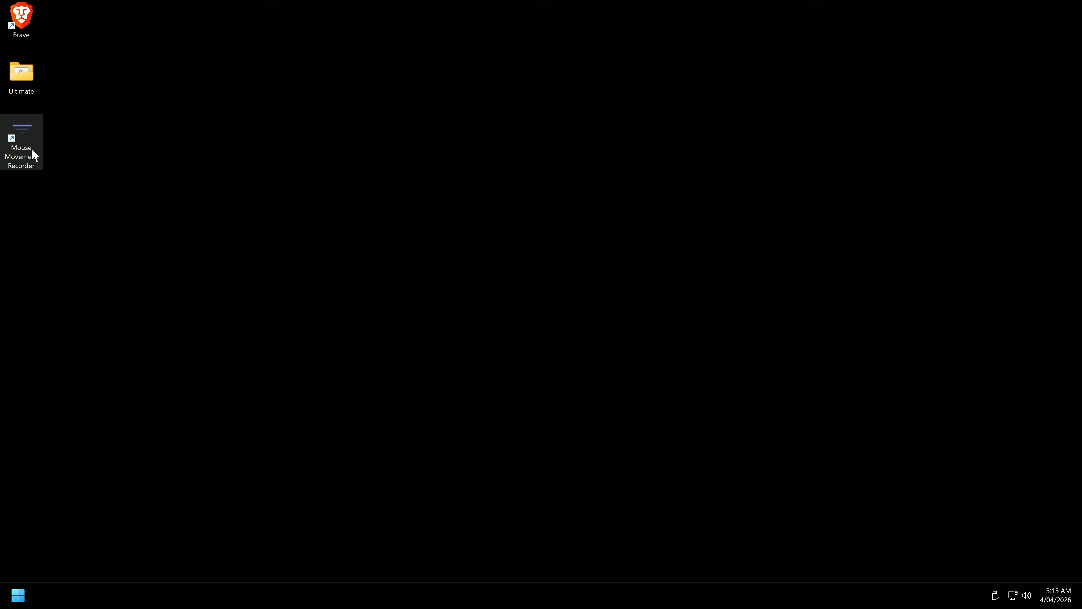
- Open Mouse Properties from Control Panel's Hardware and Sound category and show its Pointer Options
{"action": "key", "text": "super+r"}
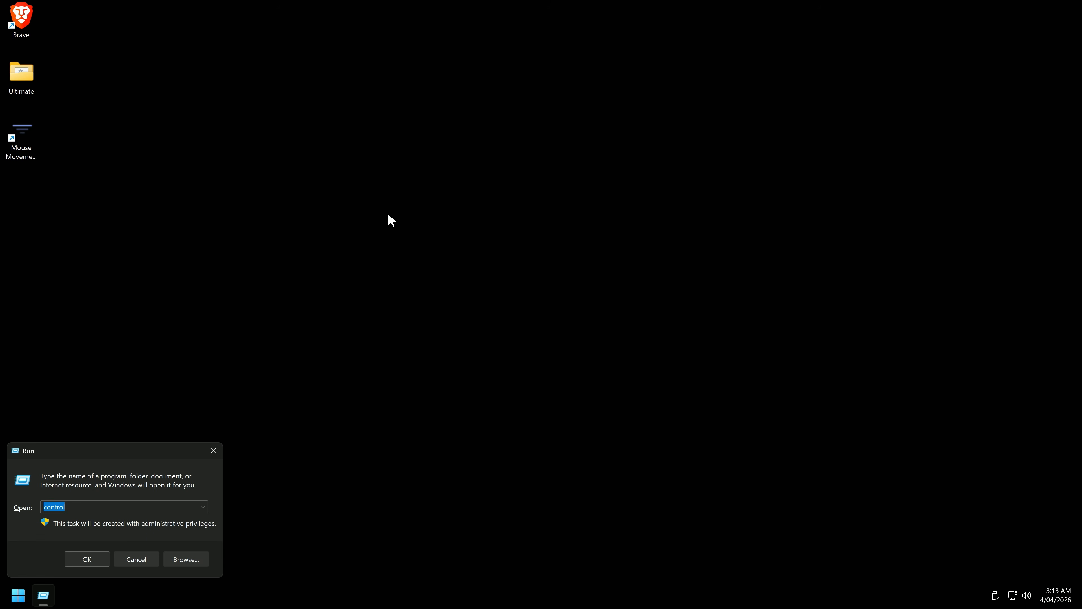
{"action": "key", "text": "Return"}
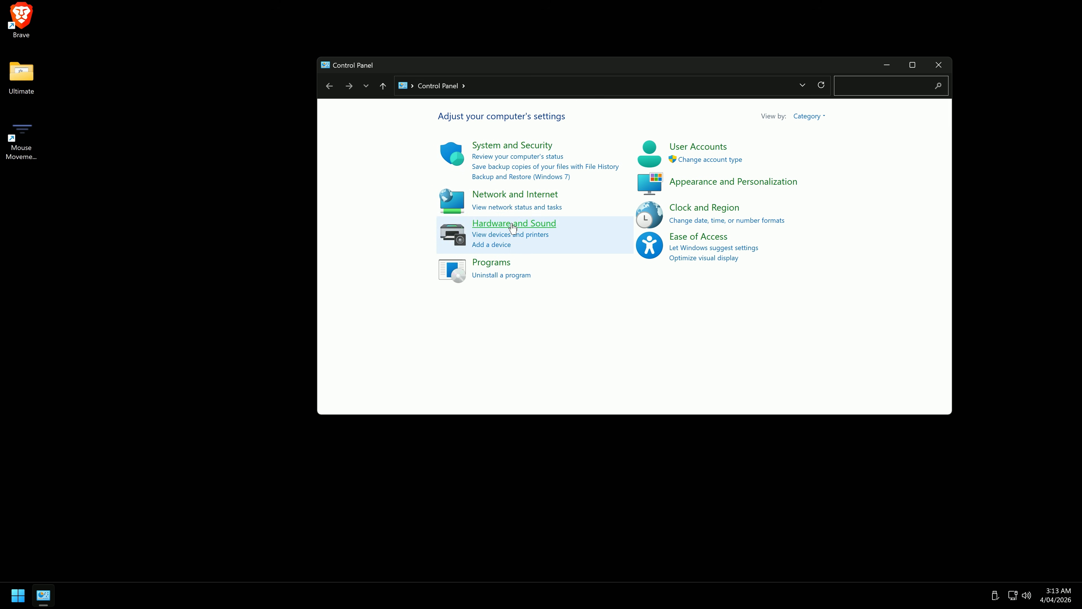
{"action": "left_click", "coordinate": [514, 223]}
{"action": "left_click", "coordinate": [191, 48]}
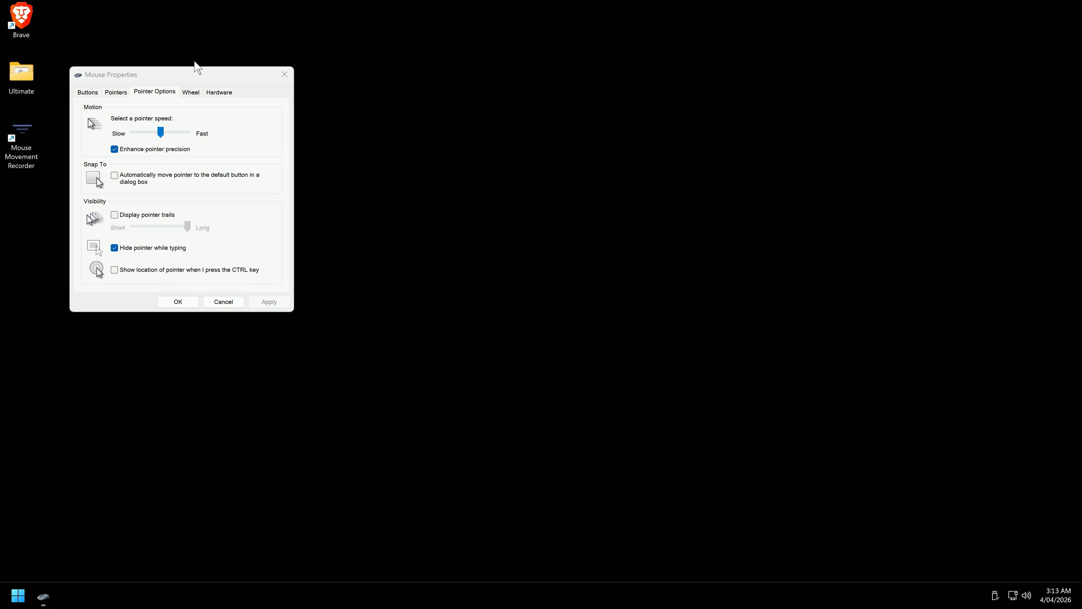
- Open the Display page in Settings, enlarge its window and inspect the custom scale setting
{"action": "double_click", "coordinate": [26, 77]}
{"action": "left_click", "coordinate": [1008, 106]}
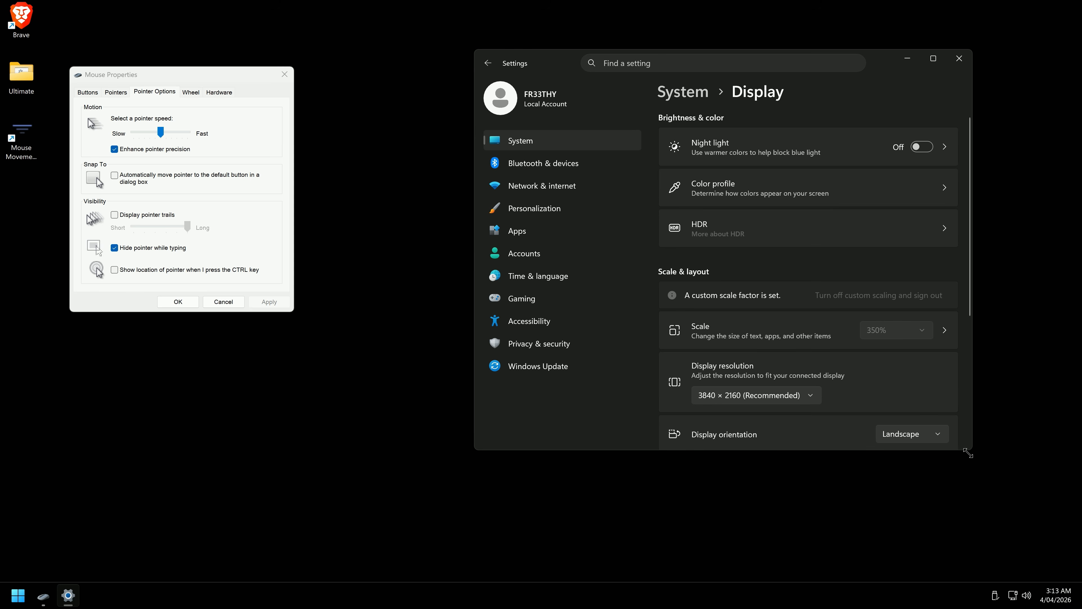
{"action": "left_click_drag", "start_coordinate": [971, 452], "coordinate": [1061, 538]}
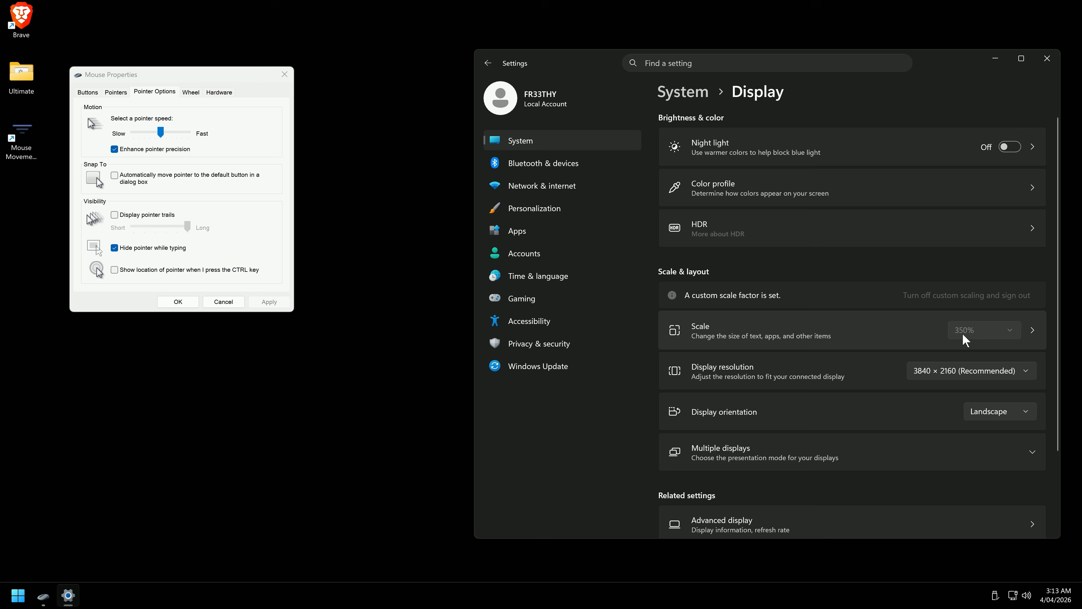
{"action": "left_click", "coordinate": [798, 334]}
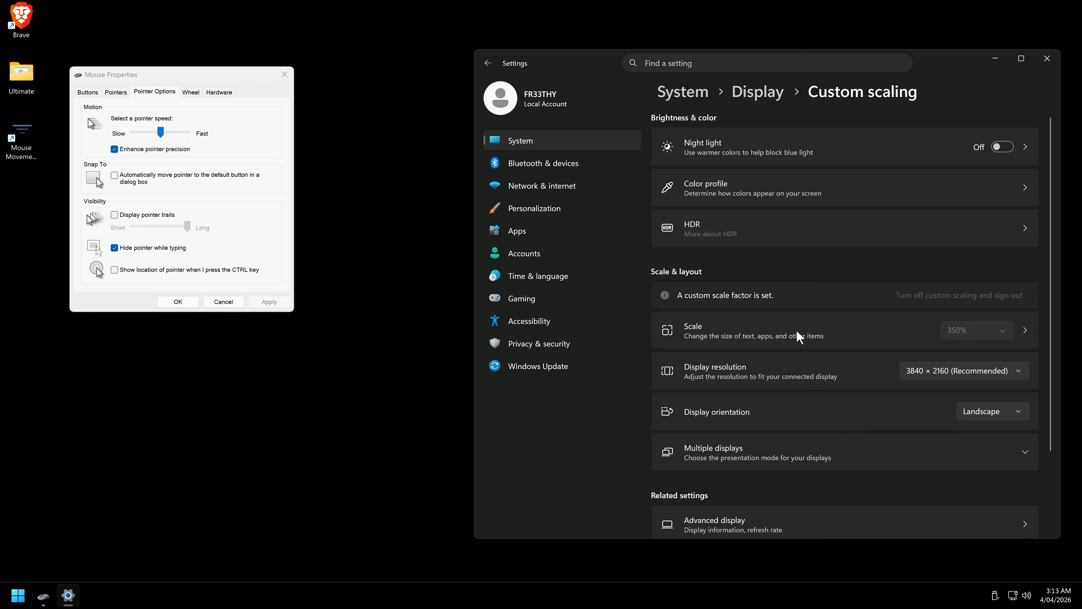
{"action": "left_click", "coordinate": [487, 63]}
- Check pointer movement with Mouse Movement Recorder, and close the recorder, Settings and Mouse Properties
{"action": "double_click", "coordinate": [22, 136]}
{"action": "left_click_drag", "start_coordinate": [305, 151], "coordinate": [485, 133]}
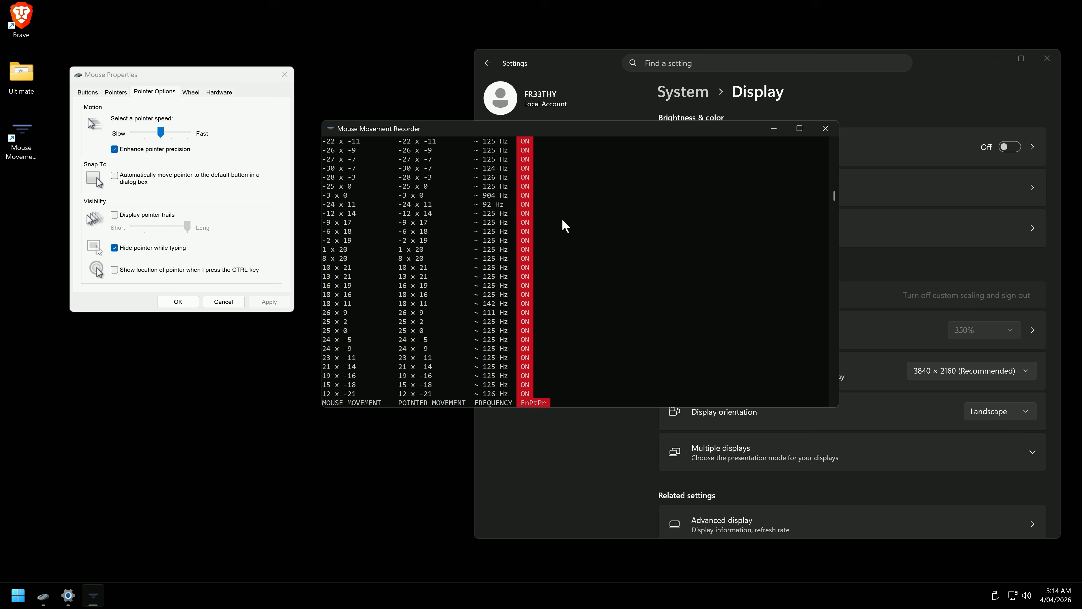
{"action": "left_click", "coordinate": [825, 128]}
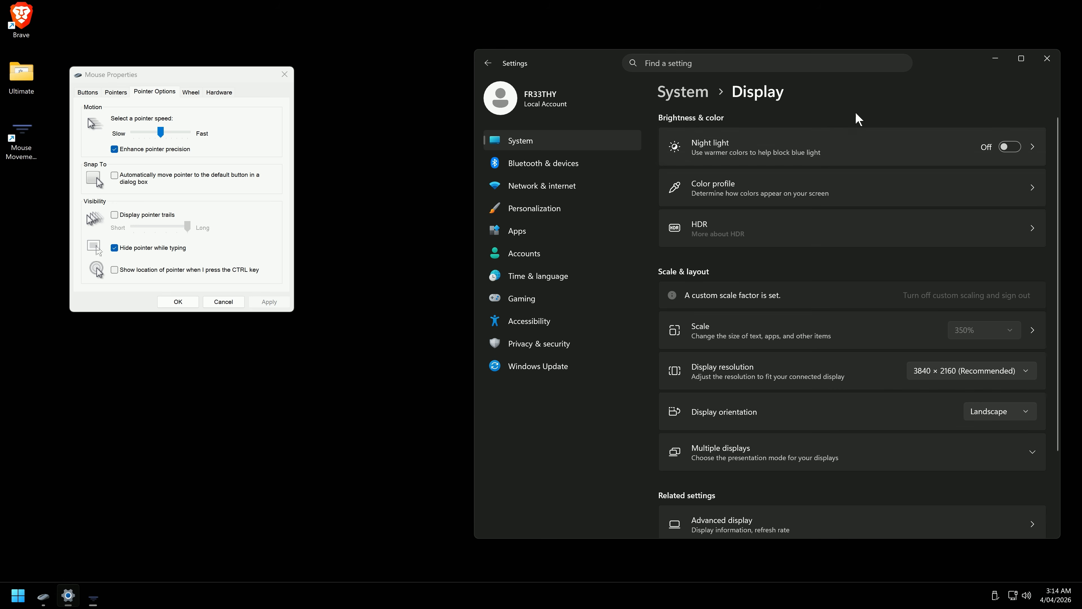
{"action": "left_click", "coordinate": [1047, 58]}
{"action": "left_click", "coordinate": [284, 74]}
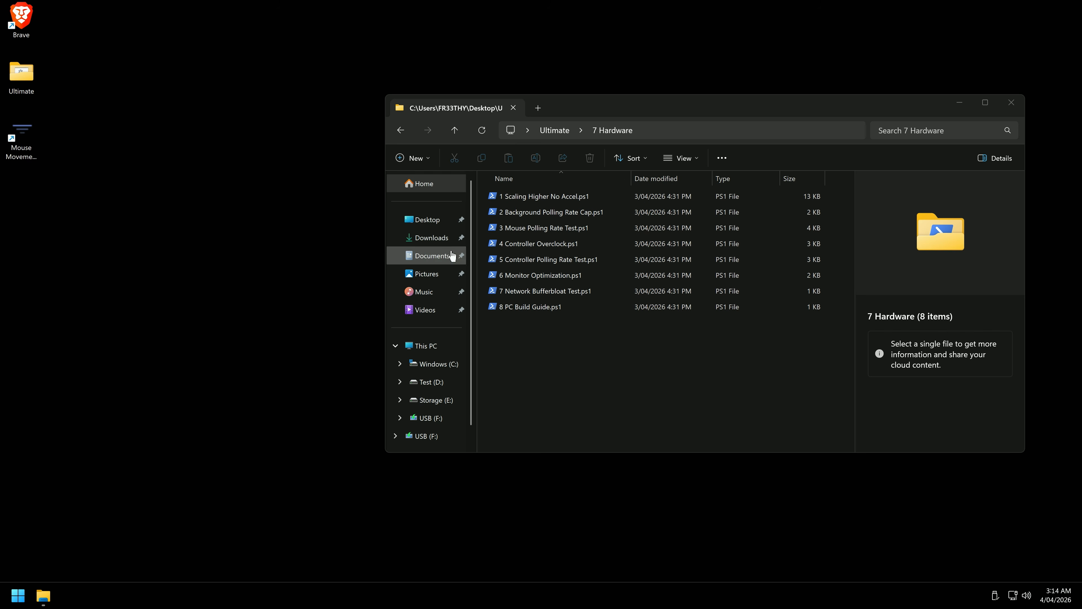
- Select 2 Background Polling Rate Cap.ps1 in the 7 Hardware folder and check the polling frequency in Mouse Movement Recorder
{"action": "left_click", "coordinate": [568, 211]}
{"action": "double_click", "coordinate": [21, 136]}
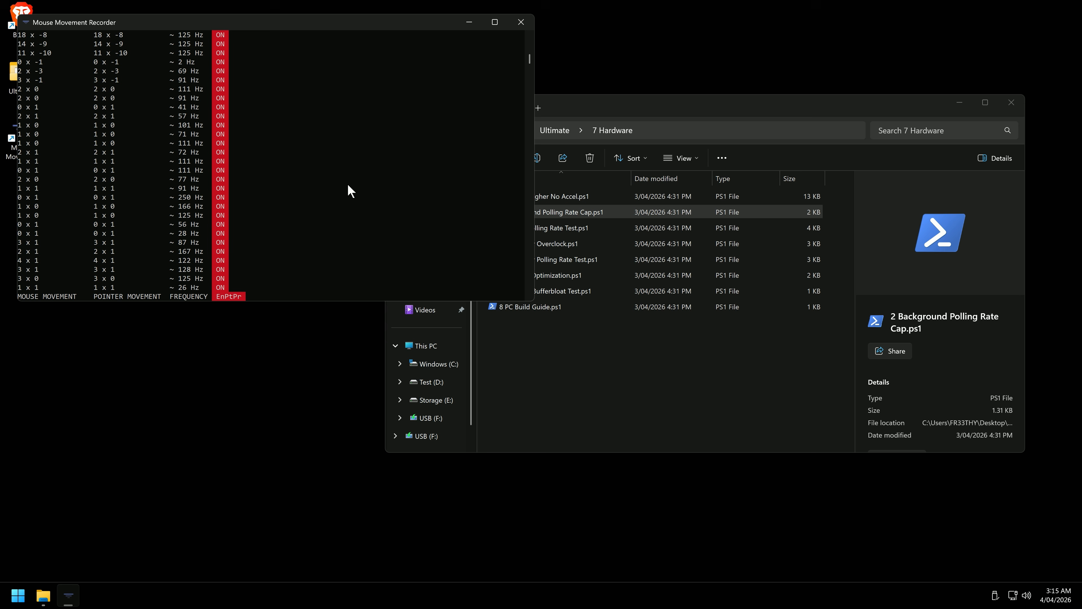
{"action": "left_click", "coordinate": [521, 22]}
{"action": "left_click", "coordinate": [554, 227]}
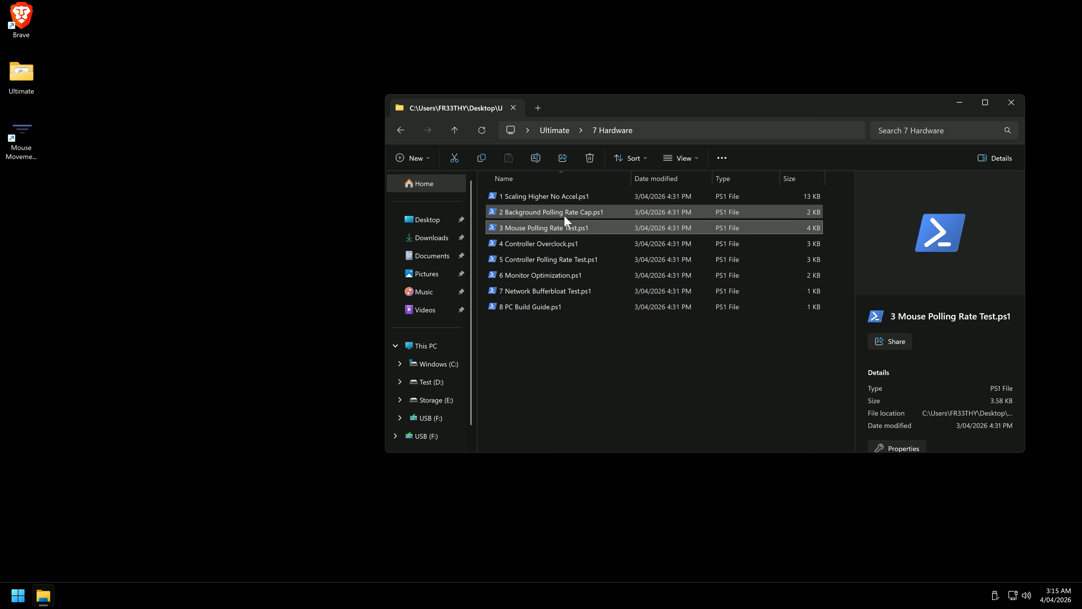
- Run 2 Background Polling Rate Cap.ps1 and apply option 1, Off (Recommended)
{"action": "double_click", "coordinate": [564, 216]}
{"action": "type", "text": "1"}
{"action": "left_click_drag", "start_coordinate": [129, 77], "coordinate": [43, 77]}
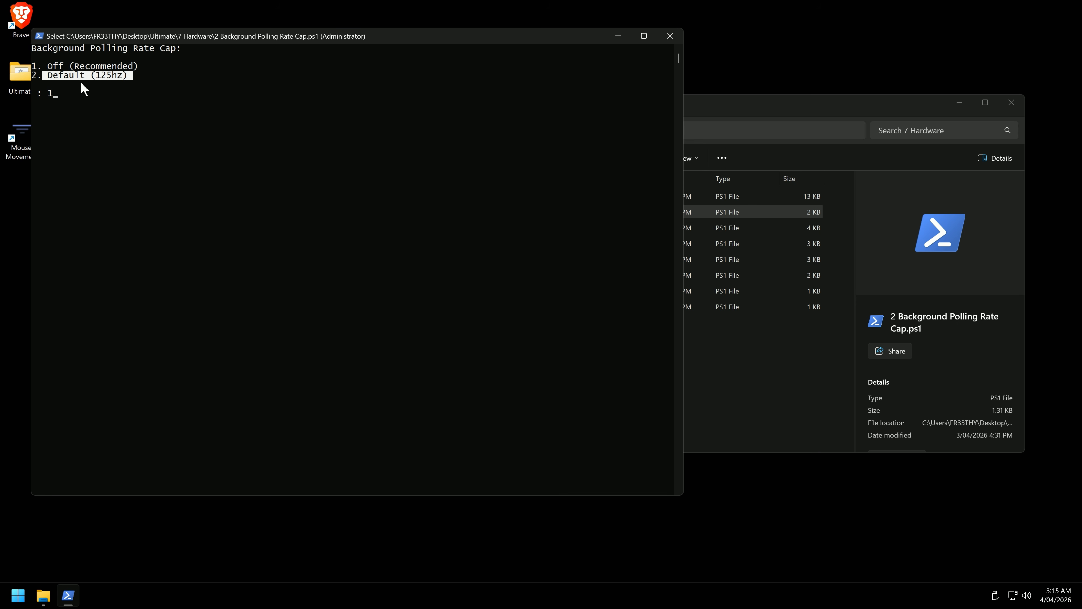
{"action": "key", "text": "Return"}
{"action": "key", "text": "Return"}
- Restart Windows and recheck the mouse polling frequency in Mouse Movement Recorder
{"action": "left_click", "coordinate": [11, 599]}
{"action": "right_click", "coordinate": [18, 595]}
{"action": "left_click", "coordinate": [22, 562]}
{"action": "double_click", "coordinate": [24, 137]}
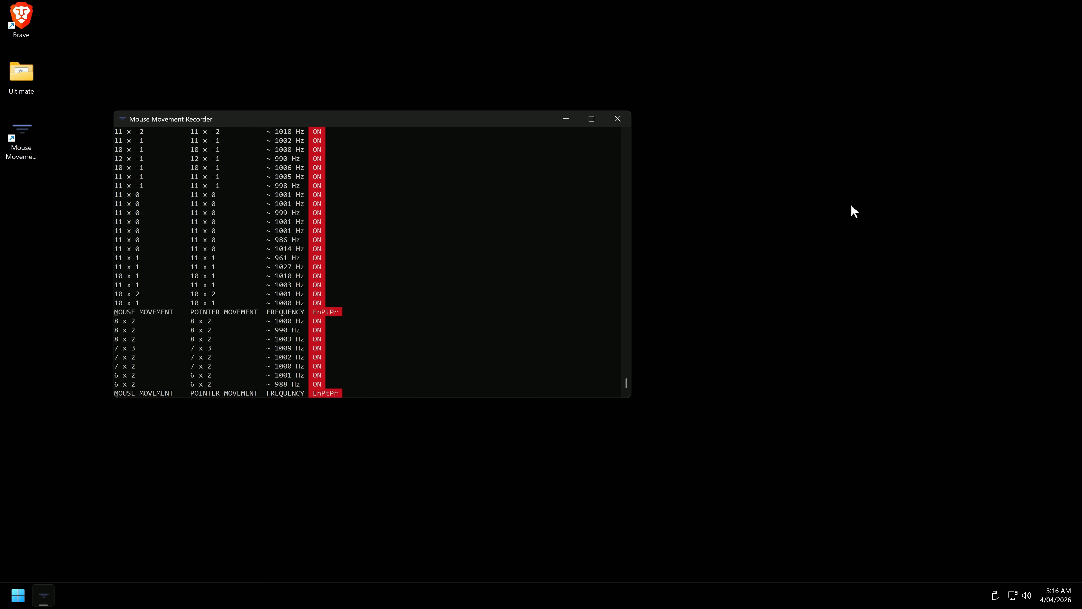
{"action": "left_click", "coordinate": [618, 120]}
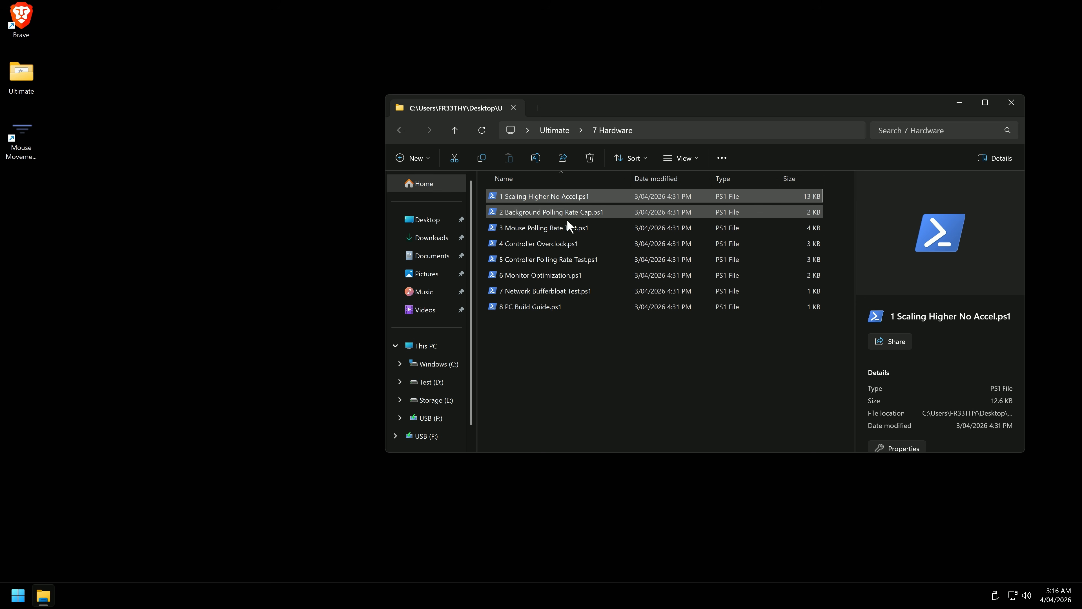
- Run 3 Mouse Polling Rate Test.ps1 and arrange its instructions window and the recorder side by side
{"action": "double_click", "coordinate": [568, 235]}
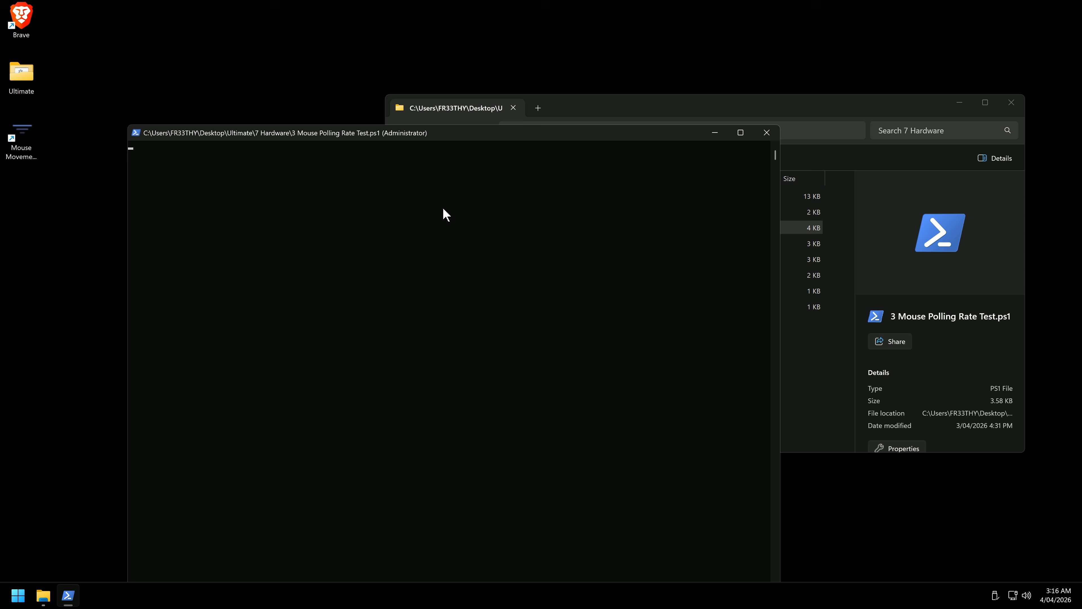
{"action": "left_click_drag", "start_coordinate": [381, 146], "coordinate": [667, 117]}
{"action": "left_click_drag", "start_coordinate": [317, 133], "coordinate": [243, 91]}
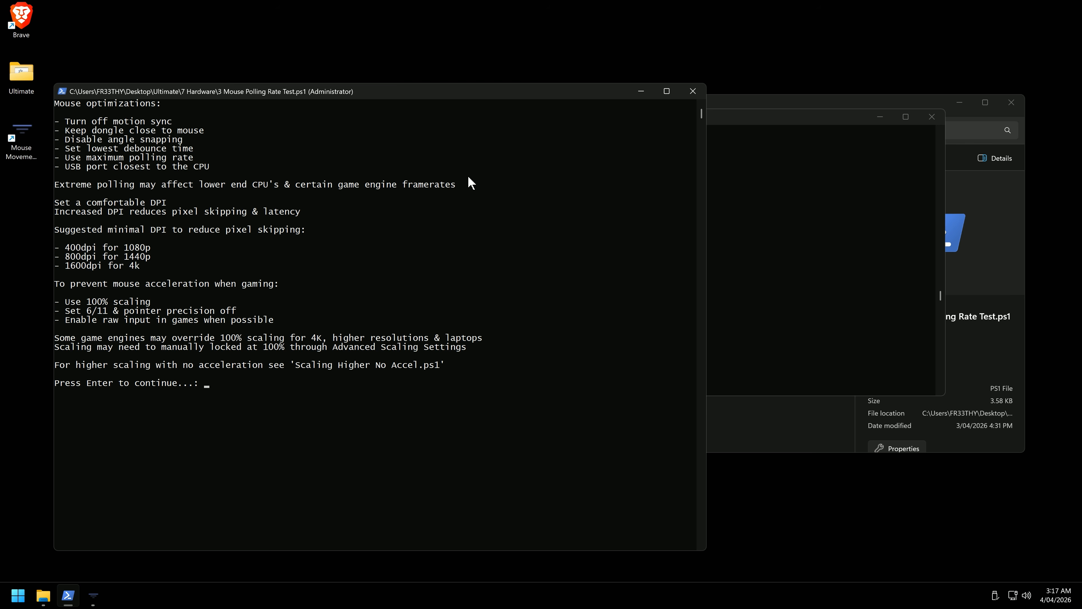
- Review the DPI and pixel-skipping recommendations in the 3 Mouse Polling Rate Test instructions
{"action": "left_click", "coordinate": [729, 119]}
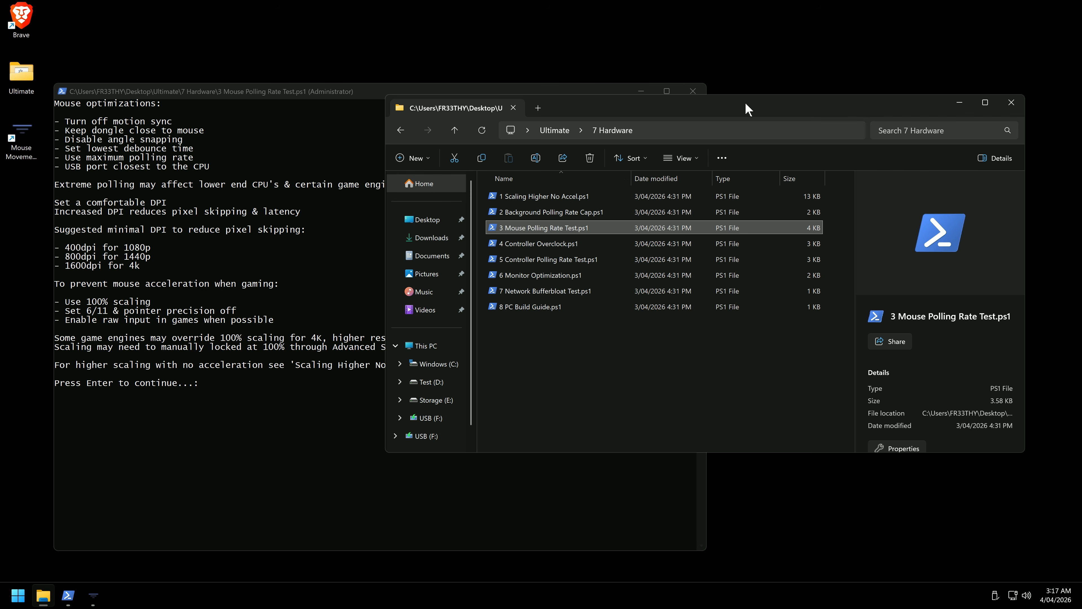
{"action": "left_click", "coordinate": [580, 212]}
{"action": "left_click", "coordinate": [334, 105]}
{"action": "left_click_drag", "start_coordinate": [176, 204], "coordinate": [120, 204]}
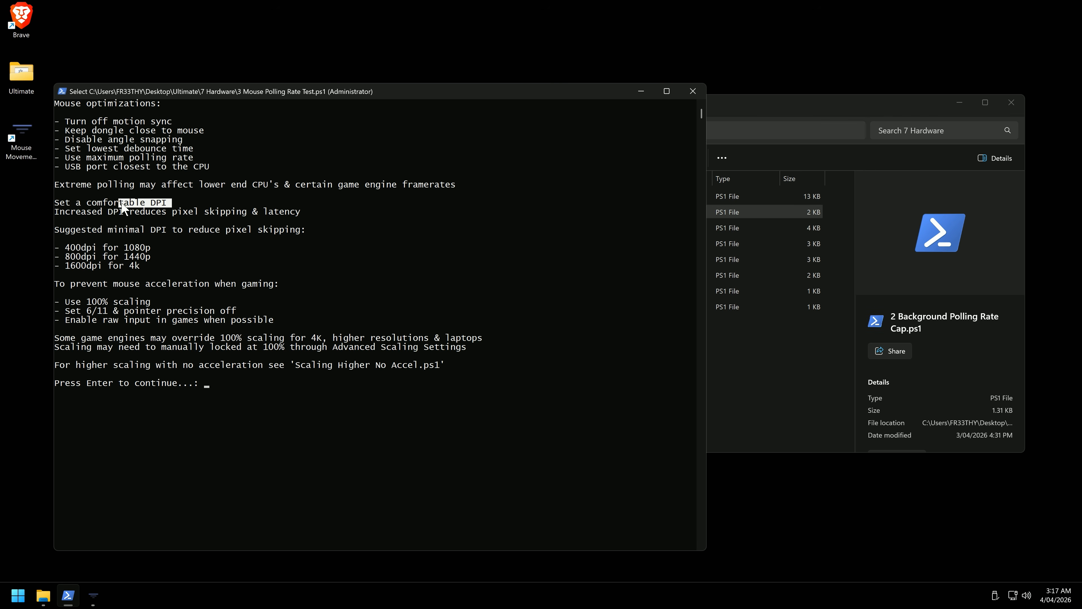
{"action": "left_click", "coordinate": [94, 212]}
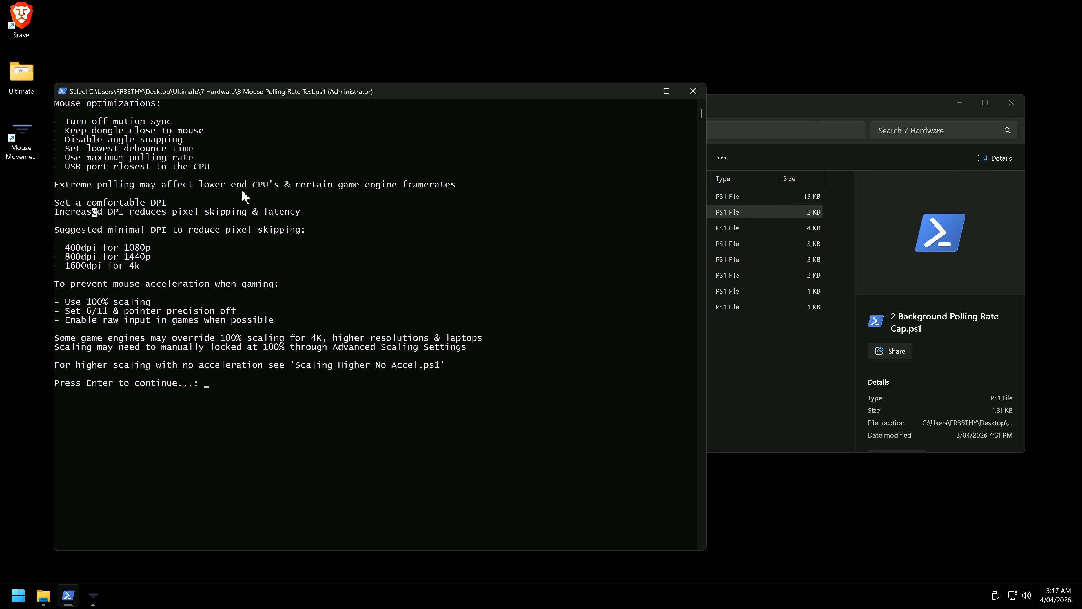
{"action": "left_click", "coordinate": [315, 230]}
{"action": "left_click_drag", "start_coordinate": [100, 250], "coordinate": [66, 250]}
{"action": "left_click_drag", "start_coordinate": [148, 245], "coordinate": [68, 266]}
{"action": "left_click", "coordinate": [241, 239]}
{"action": "left_click", "coordinate": [185, 231]}
- Review the advice on preventing mouse acceleration and locking scaling, and close the instructions window
{"action": "left_click_drag", "start_coordinate": [275, 320], "coordinate": [54, 284]}
{"action": "left_click", "coordinate": [287, 319]}
{"action": "left_click_drag", "start_coordinate": [263, 289], "coordinate": [130, 283]}
{"action": "left_click", "coordinate": [271, 311]}
{"action": "left_click_drag", "start_coordinate": [423, 375], "coordinate": [162, 329]}
{"action": "left_click", "coordinate": [693, 91]}
- Run 4 Controller Overclock.ps1 from the 7 Hardware folder and move the USB Devices Rate Setup window aside
{"action": "left_click", "coordinate": [558, 244]}
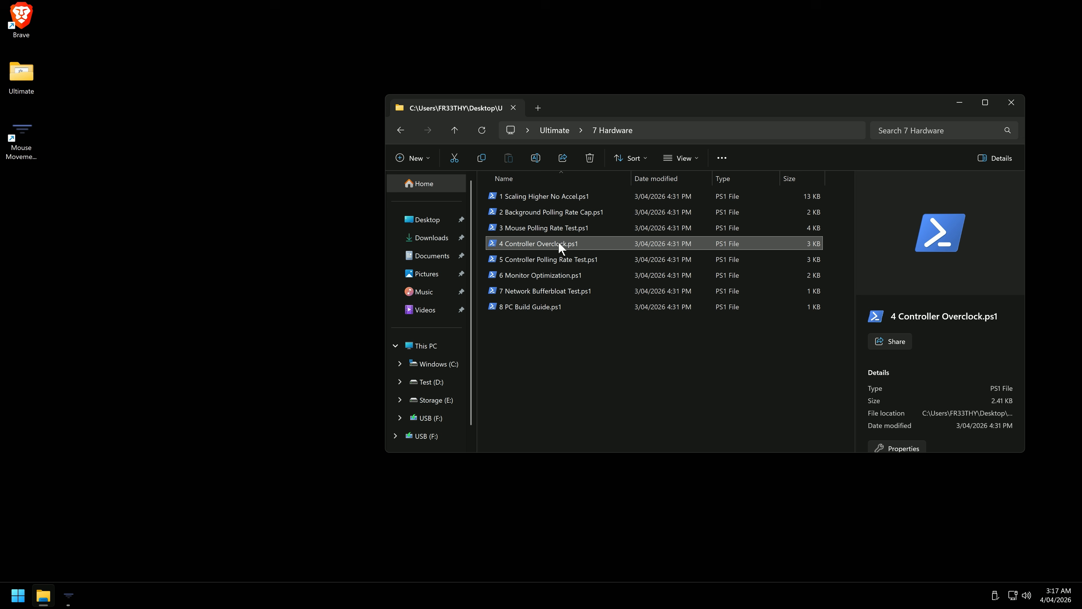
{"action": "double_click", "coordinate": [561, 243]}
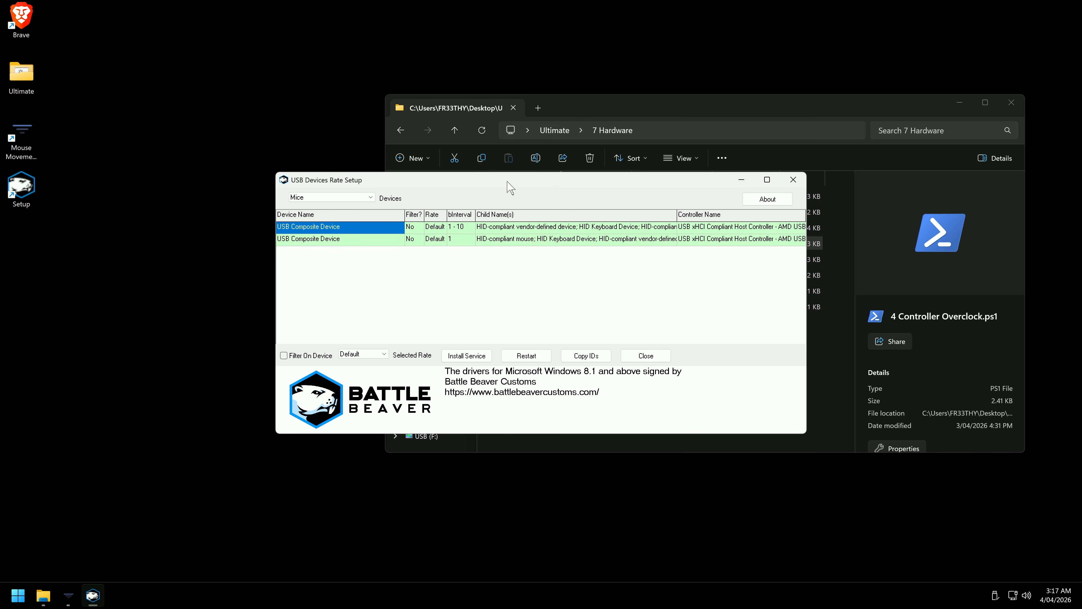
{"action": "left_click_drag", "start_coordinate": [403, 177], "coordinate": [401, 172]}
- Locate 15 Driver Whql Secure Boot Bypass.ps1 in the 8 Advanced folder and return to the Ultimate folder
{"action": "left_click", "coordinate": [605, 115]}
{"action": "left_click", "coordinate": [406, 132]}
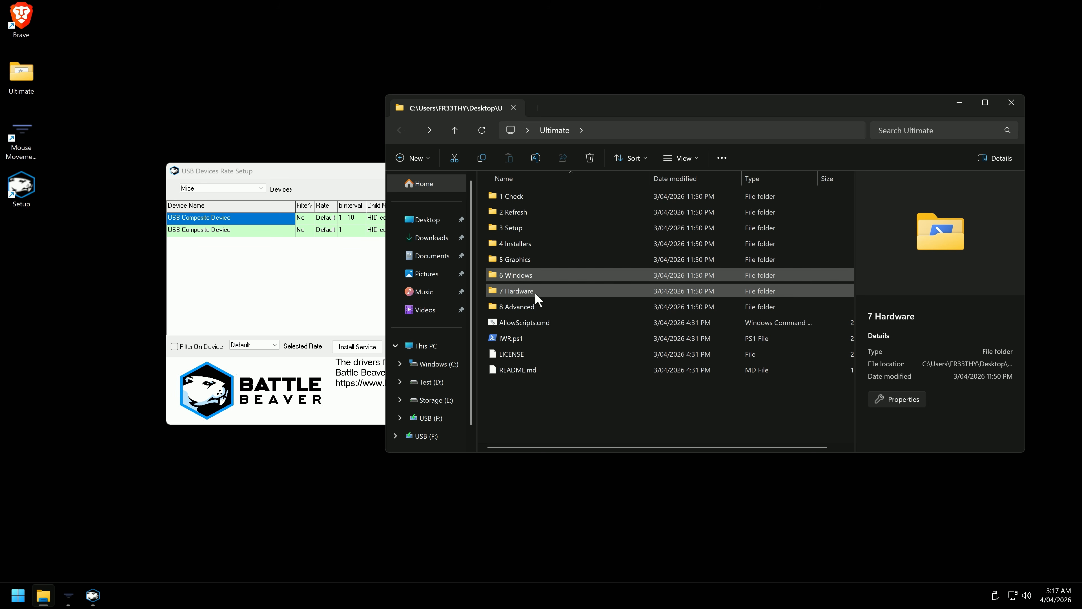
{"action": "double_click", "coordinate": [553, 306]}
{"action": "left_click", "coordinate": [563, 387]}
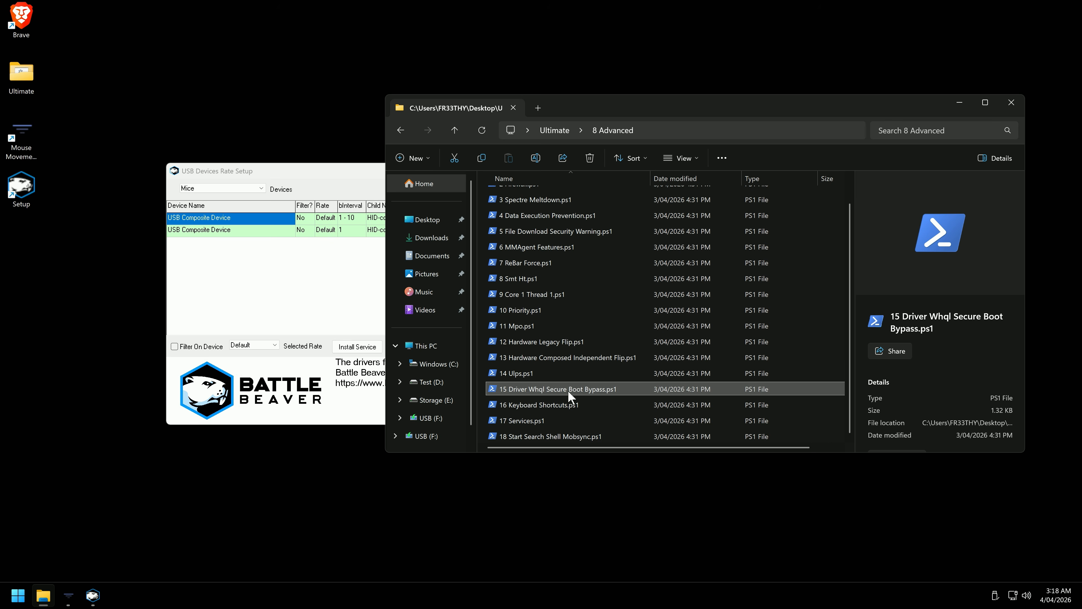
{"action": "key", "text": "alt+Left"}
- Reopen the 7 Hardware folder, move its window aside and close Mouse Movement Recorder
{"action": "left_click", "coordinate": [338, 174]}
{"action": "left_click", "coordinate": [252, 191]}
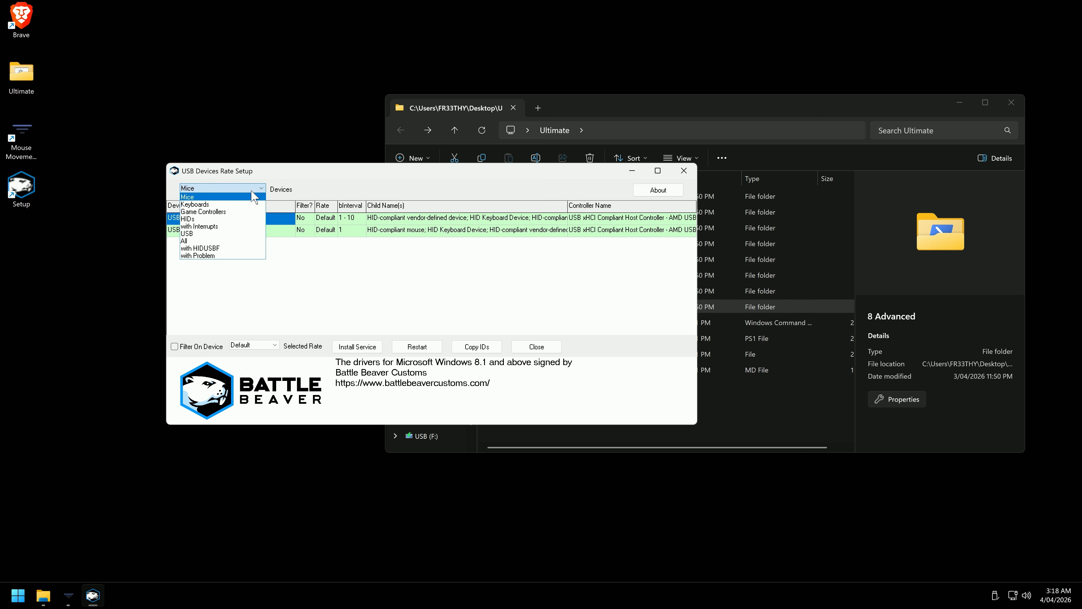
{"action": "left_click", "coordinate": [588, 113]}
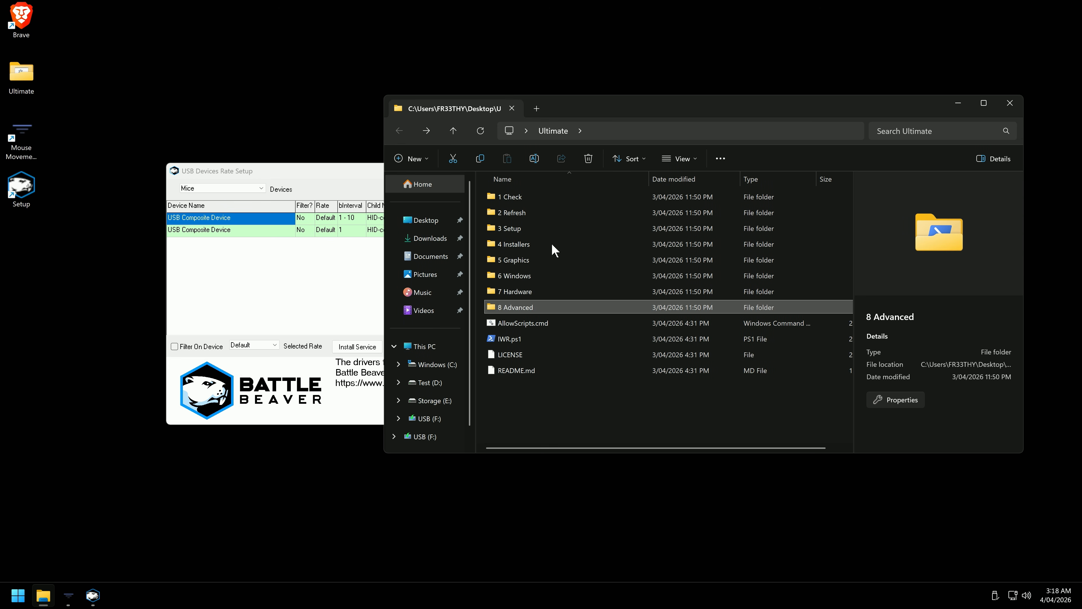
{"action": "double_click", "coordinate": [528, 294]}
{"action": "left_click_drag", "start_coordinate": [603, 114], "coordinate": [742, 128]}
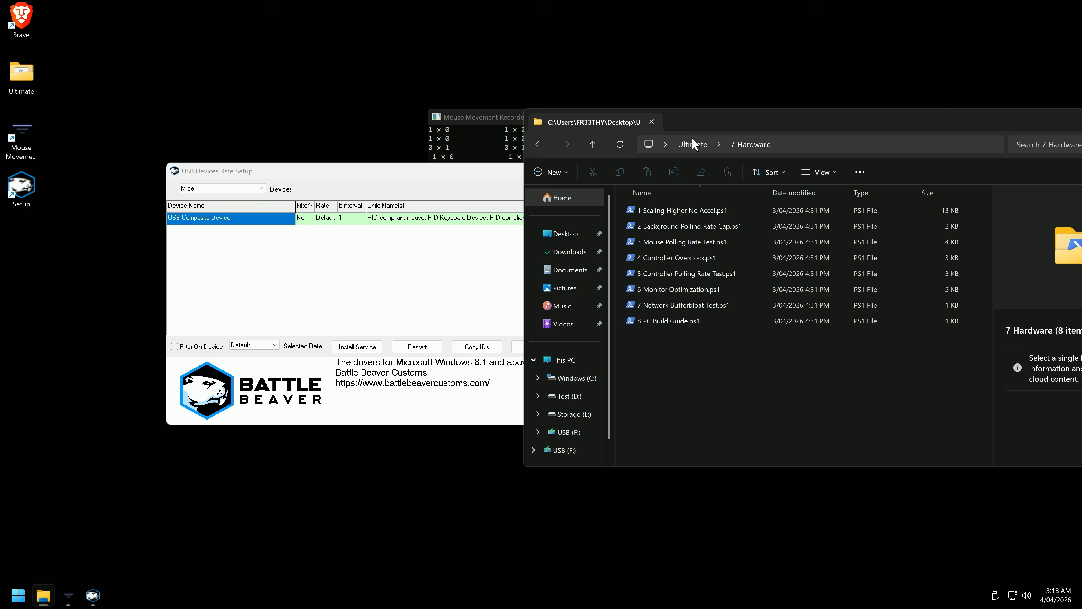
{"action": "left_click", "coordinate": [652, 83]}
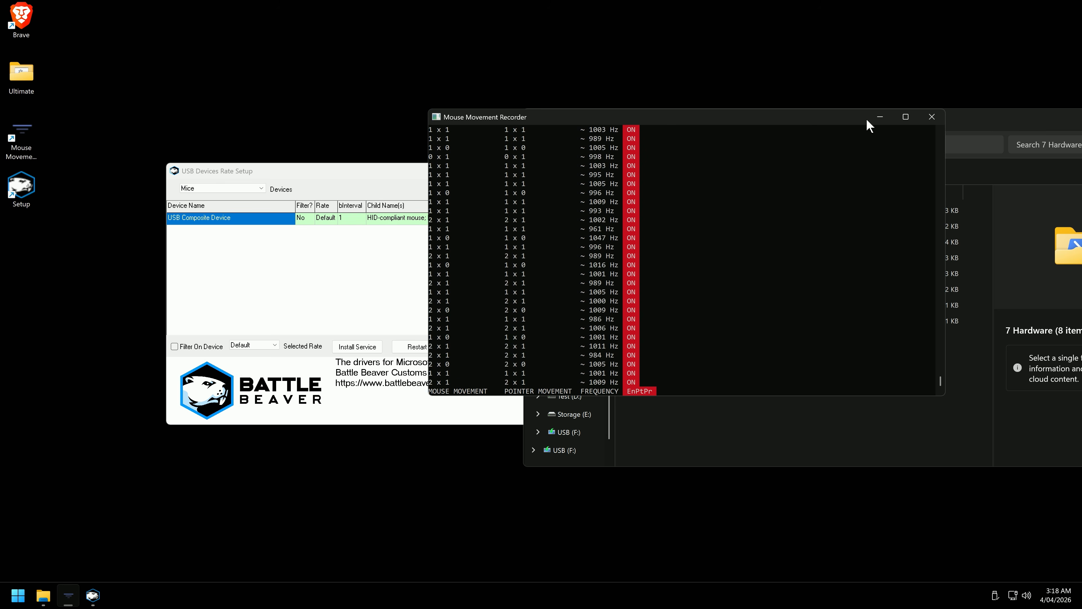
{"action": "left_click", "coordinate": [925, 115]}
- Open the classic Sound dialog through Windows sound settings, close Settings and move the dialog over the folder window
{"action": "right_click", "coordinate": [1025, 595]}
{"action": "left_click", "coordinate": [959, 551]}
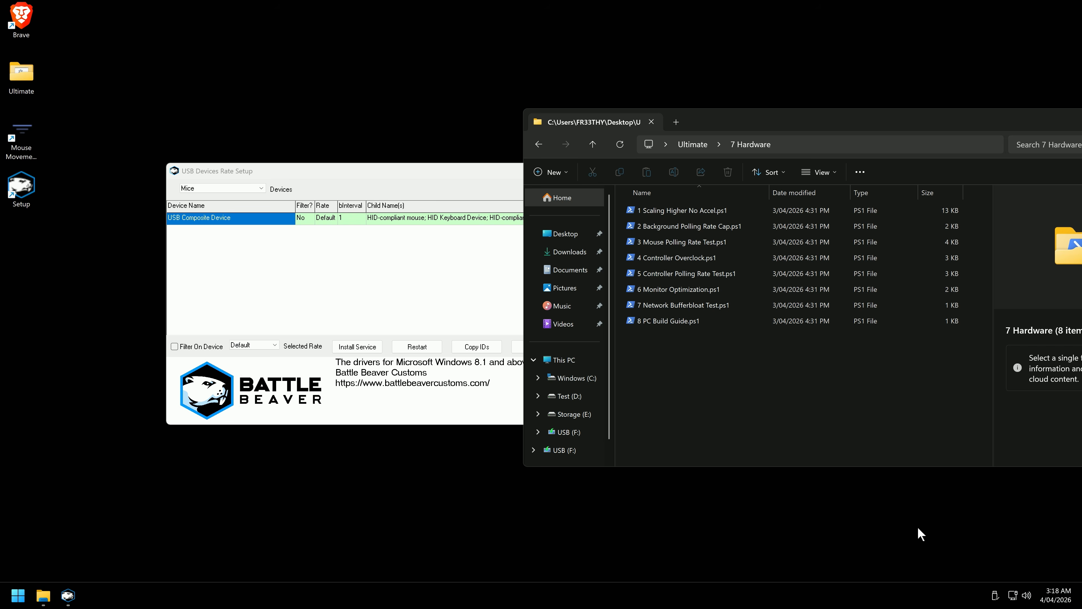
{"action": "scroll", "coordinate": [793, 420], "scroll_direction": "down", "scroll_amount": 5}
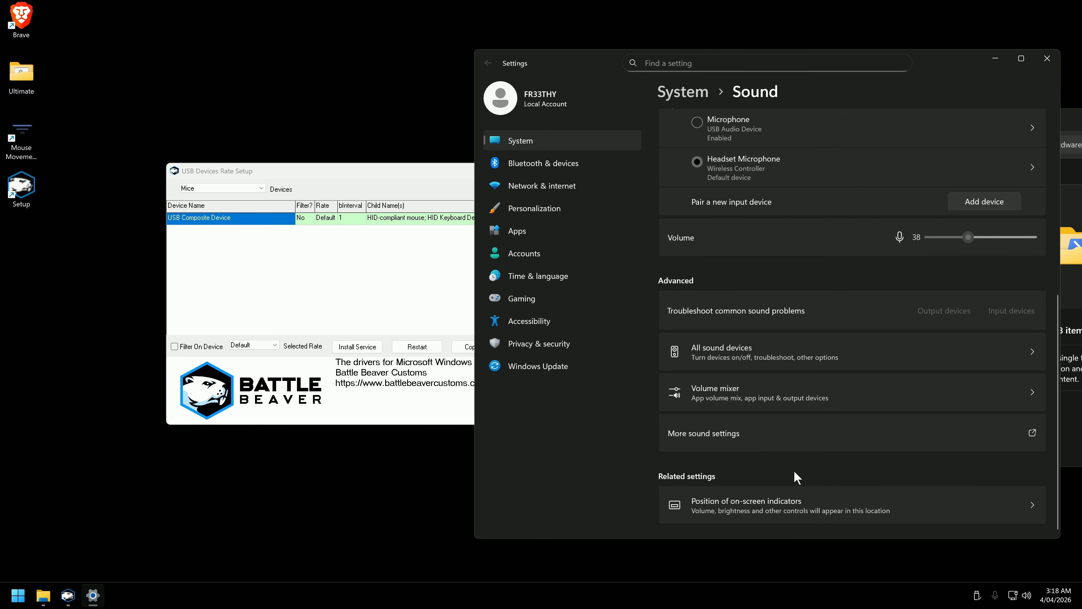
{"action": "left_click", "coordinate": [751, 444]}
{"action": "left_click", "coordinate": [1046, 59]}
{"action": "left_click_drag", "start_coordinate": [196, 32], "coordinate": [818, 122]}
- Disable the unneeded playback devices in the Sound dialog, including the controller's Headset Earphone
{"action": "right_click", "coordinate": [711, 170]}
{"action": "left_click", "coordinate": [742, 207]}
{"action": "right_click", "coordinate": [686, 187]}
{"action": "left_click", "coordinate": [749, 219]}
{"action": "right_click", "coordinate": [694, 200]}
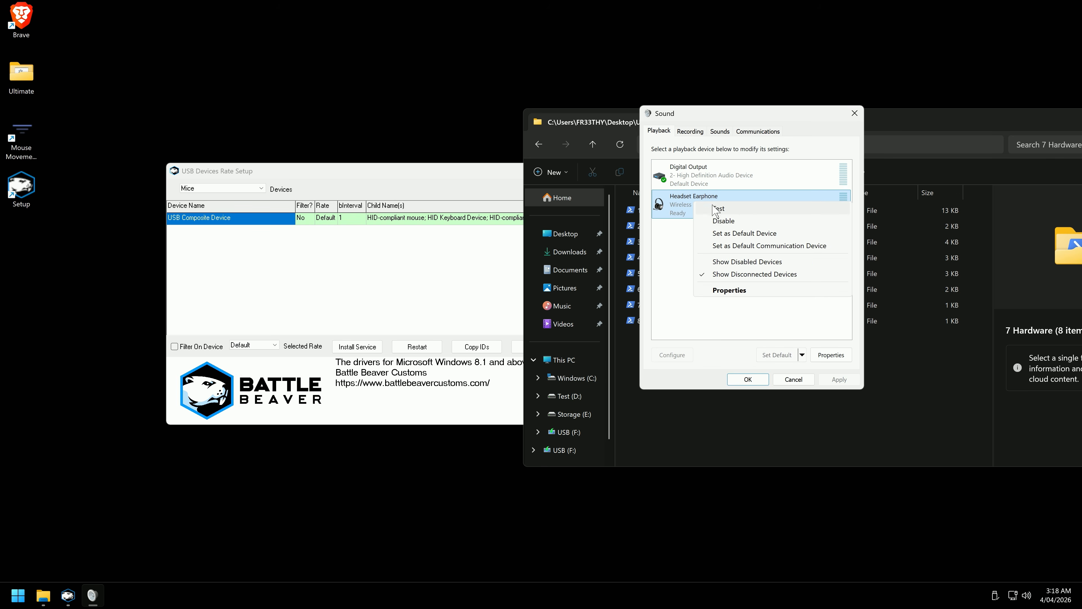
{"action": "left_click", "coordinate": [739, 222]}
- Disable the unneeded recording devices in the Sound dialog
{"action": "left_click", "coordinate": [690, 131]}
{"action": "right_click", "coordinate": [691, 172]}
{"action": "left_click", "coordinate": [730, 194]}
{"action": "right_click", "coordinate": [687, 178]}
{"action": "left_click", "coordinate": [728, 200]}
{"action": "right_click", "coordinate": [690, 199]}
{"action": "left_click", "coordinate": [719, 206]}
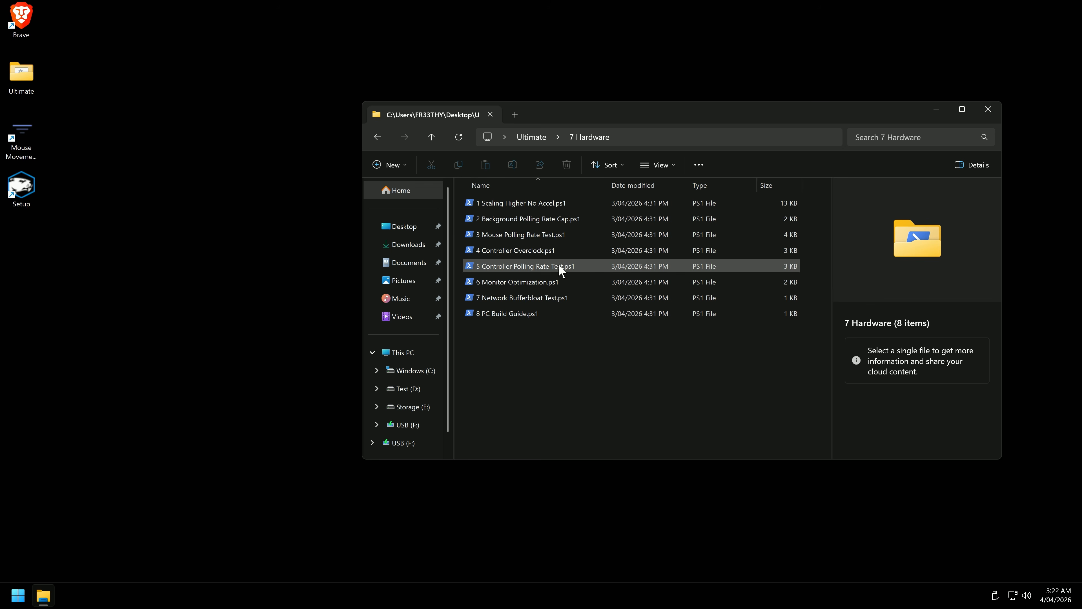
- Run 5 Controller Polling Rate Test.ps1 and start a controller stick test with option 1 (2000 tests)
{"action": "left_click", "coordinate": [558, 266]}
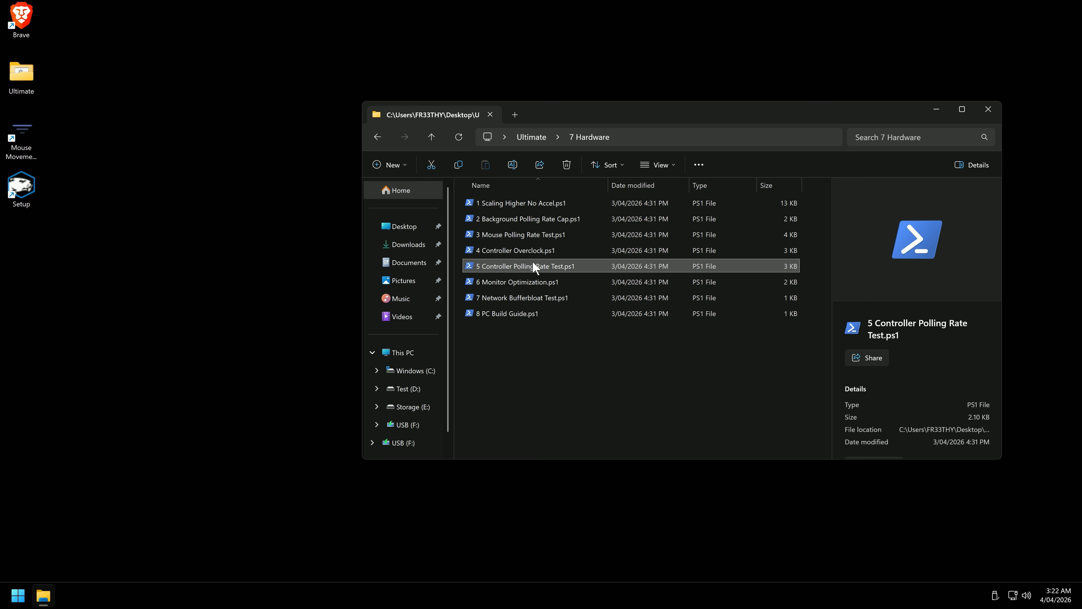
{"action": "left_click", "coordinate": [167, 245]}
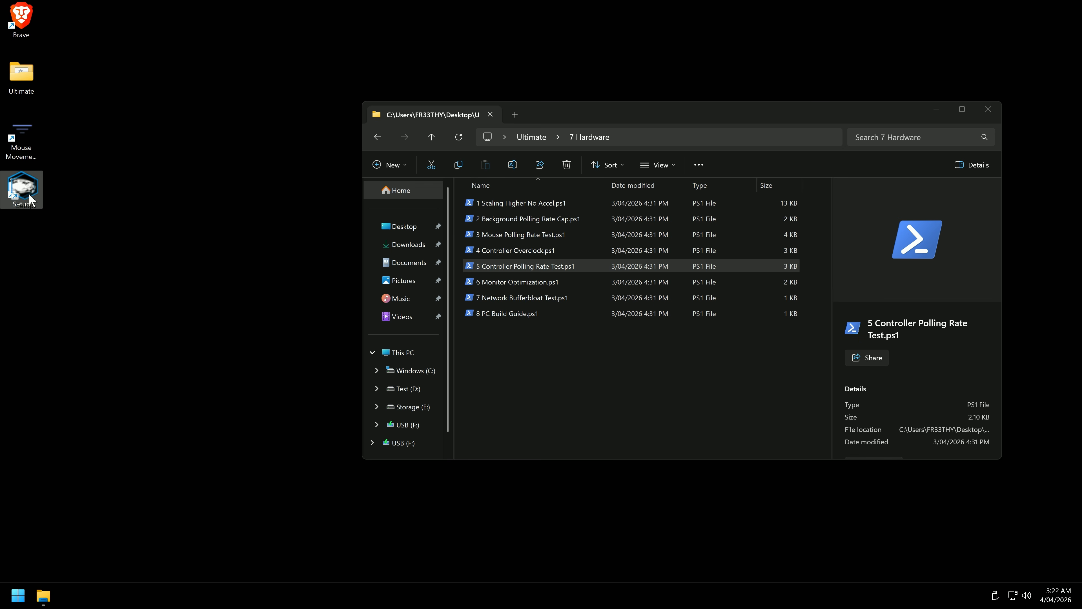
{"action": "left_click", "coordinate": [497, 340]}
{"action": "left_click", "coordinate": [545, 266]}
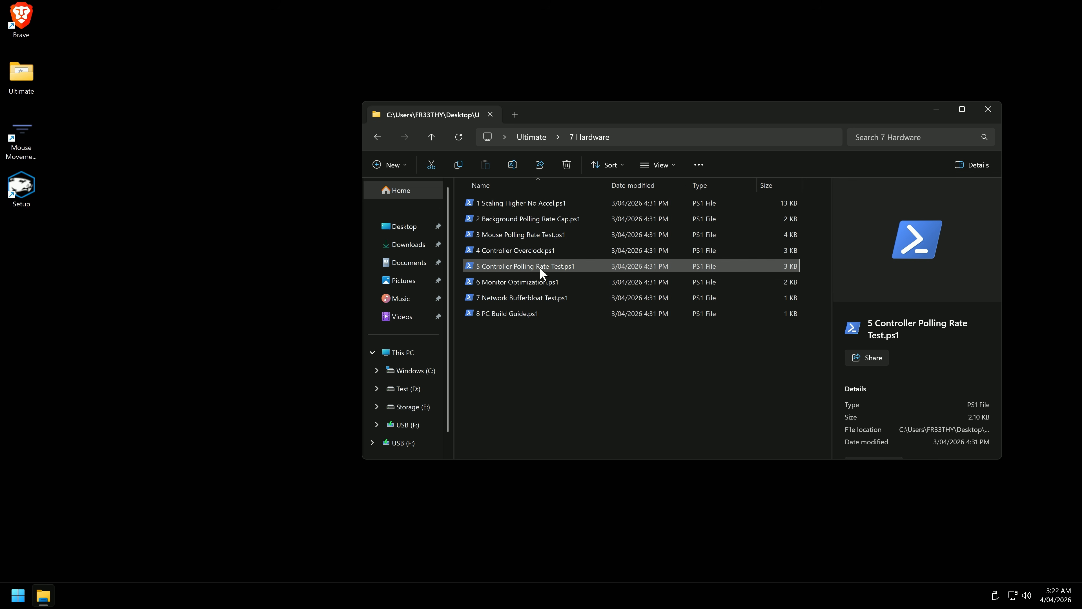
{"action": "double_click", "coordinate": [539, 266]}
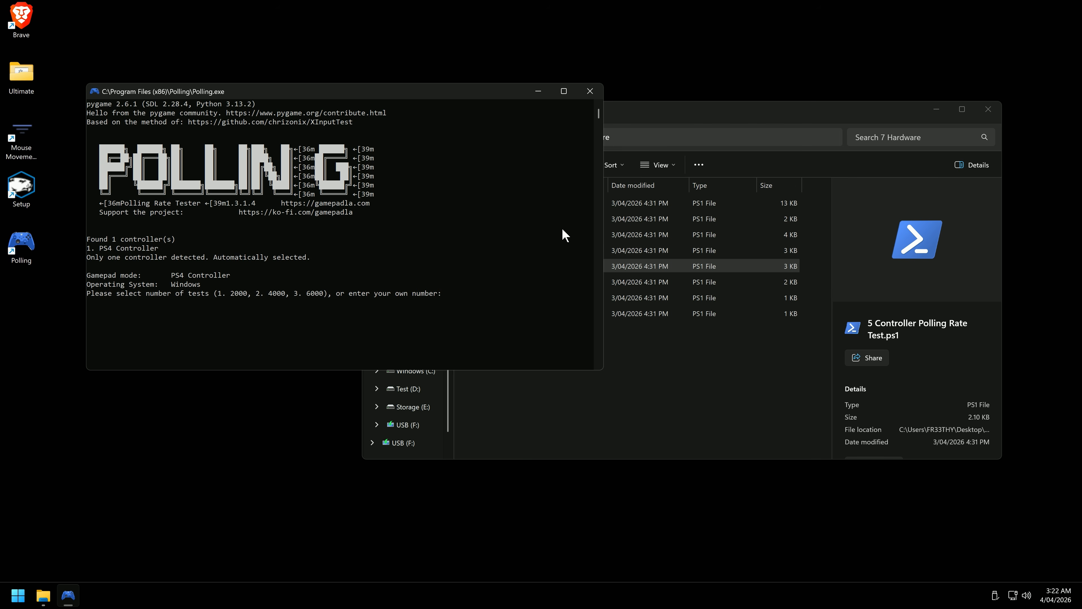
{"action": "key", "text": "Return"}
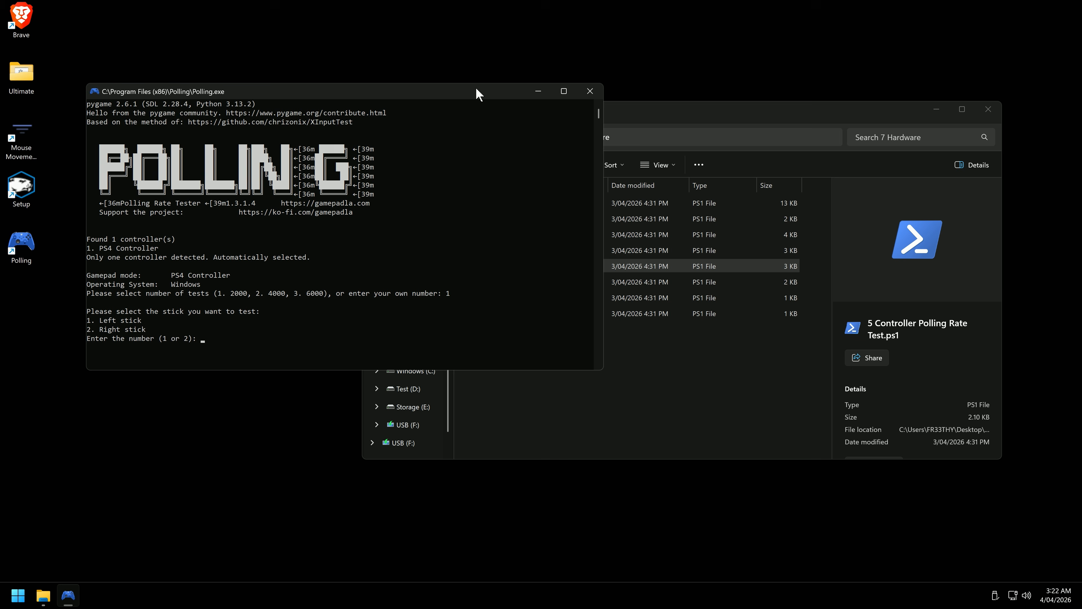
{"action": "key", "text": "Return"}
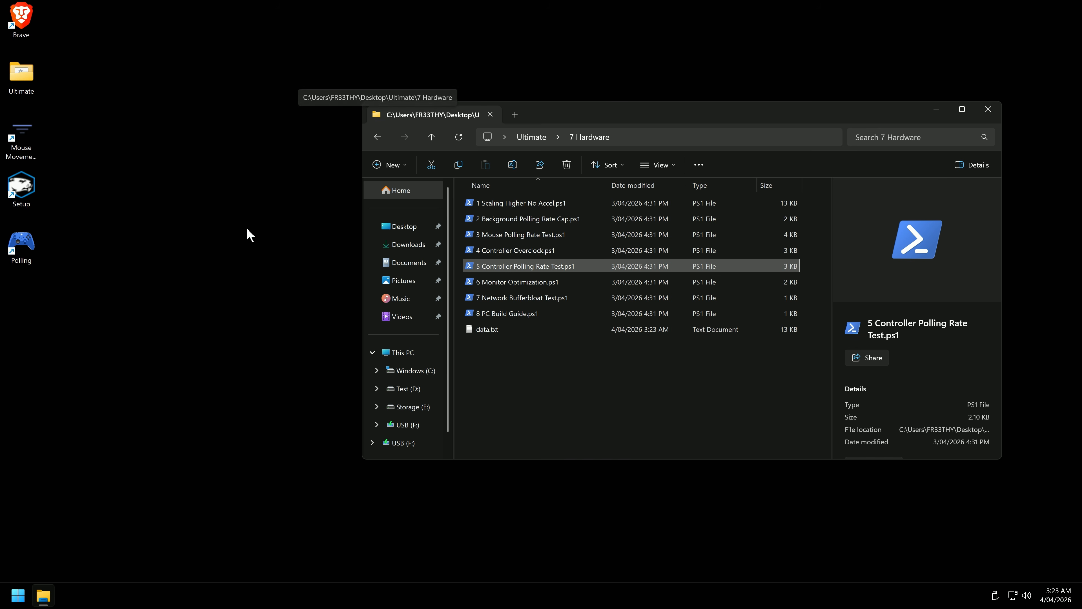
- Check the Polling shortcut on the desktop and look through the Start menu's app list for the installed tools
{"action": "left_click", "coordinate": [164, 287]}
{"action": "left_click_drag", "start_coordinate": [22, 243], "coordinate": [39, 266]}
{"action": "left_click", "coordinate": [18, 595]}
{"action": "scroll", "coordinate": [174, 426], "scroll_direction": "down", "scroll_amount": 15}
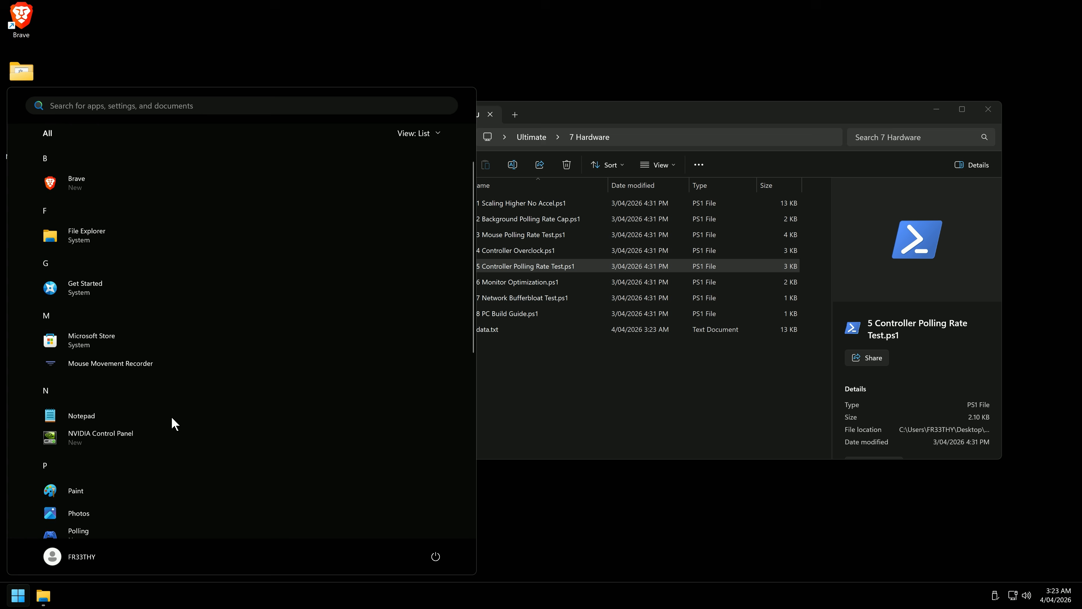
{"action": "scroll", "coordinate": [153, 413], "scroll_direction": "up", "scroll_amount": 2}
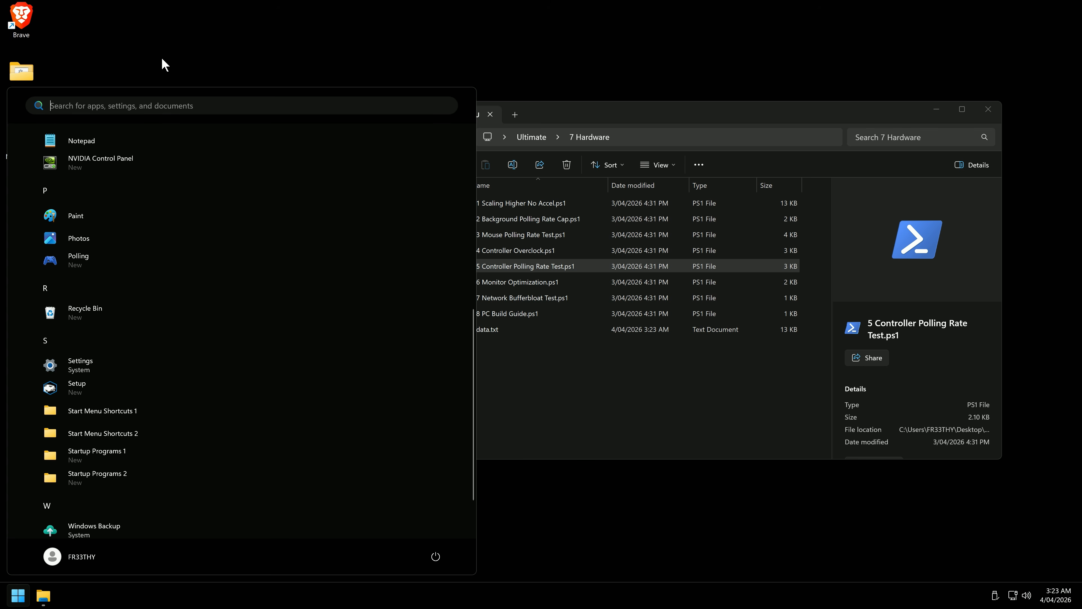
{"action": "left_click", "coordinate": [165, 68]}
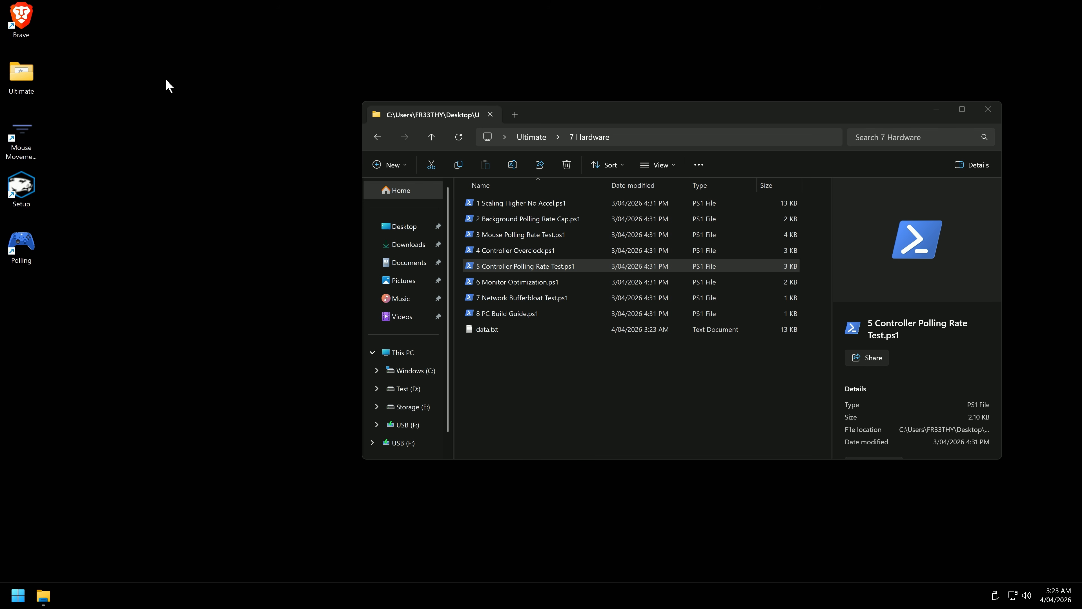
- List all devices in USB Devices Rate Setup, filter the Wireless Controller at rate 1000, install the service and restart the device
{"action": "double_click", "coordinate": [26, 189]}
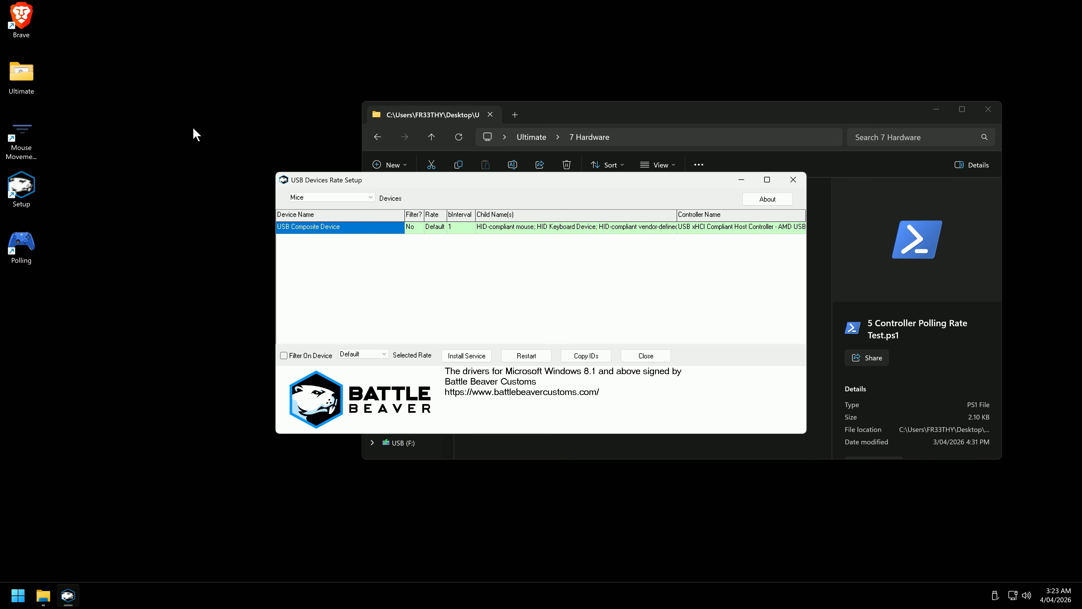
{"action": "left_click", "coordinate": [330, 197]}
{"action": "left_click", "coordinate": [304, 250]}
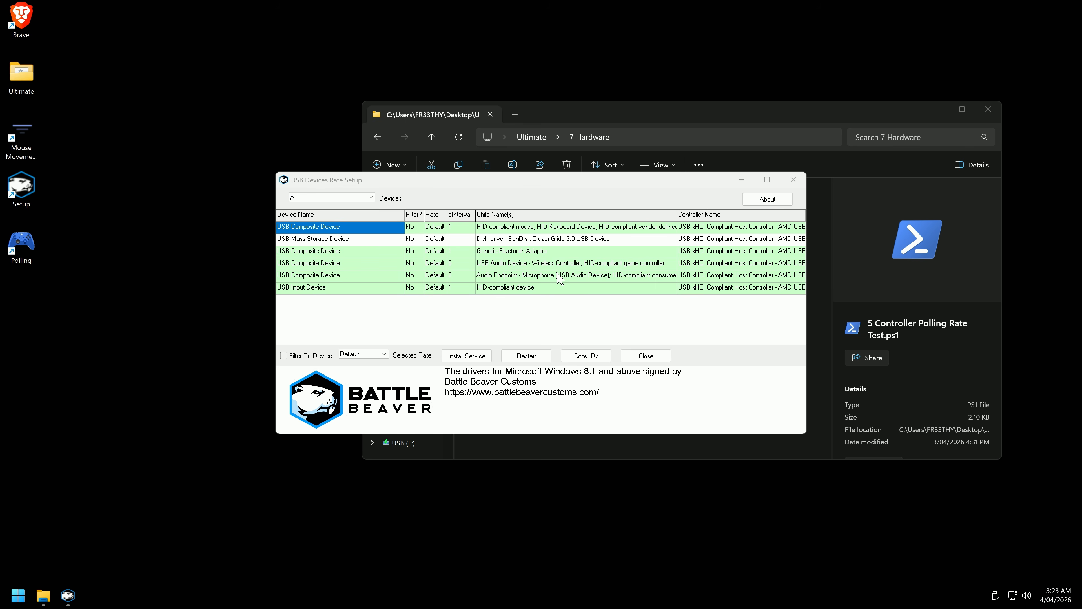
{"action": "left_click", "coordinate": [552, 265]}
{"action": "left_click", "coordinate": [358, 264]}
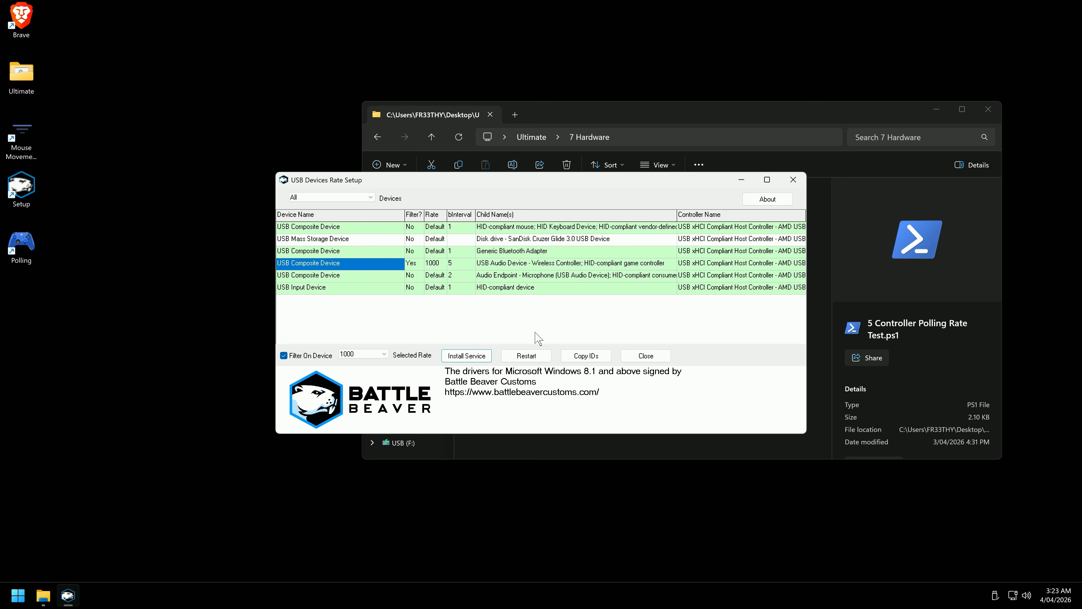
{"action": "left_click", "coordinate": [538, 358]}
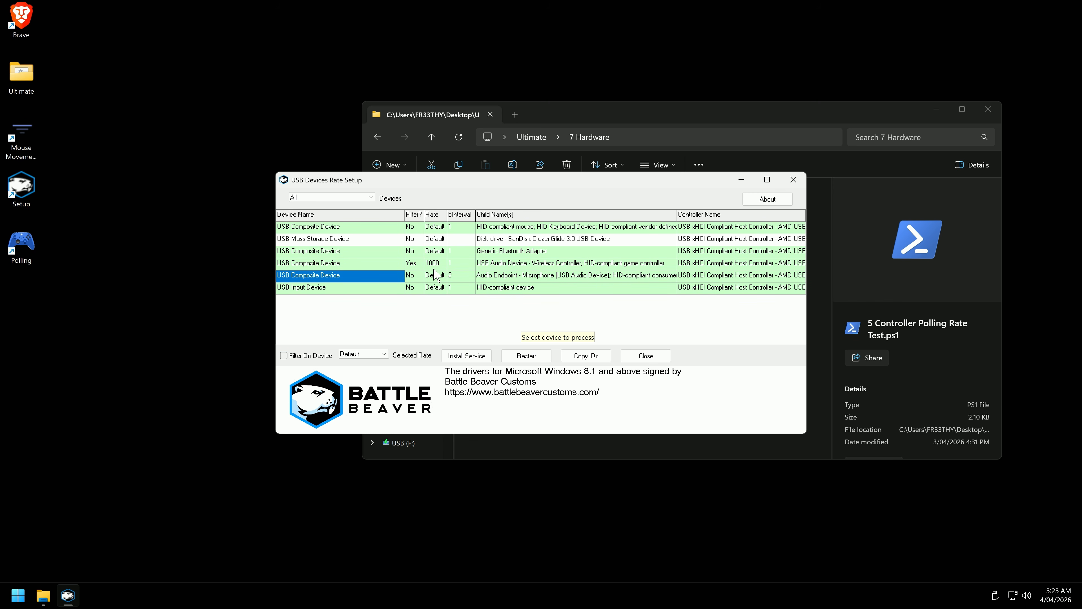
{"action": "left_click", "coordinate": [792, 181]}
- Retest the controller's polling rate with the Polling tool, and briefly reopen USB Devices Rate Setup
{"action": "double_click", "coordinate": [21, 243]}
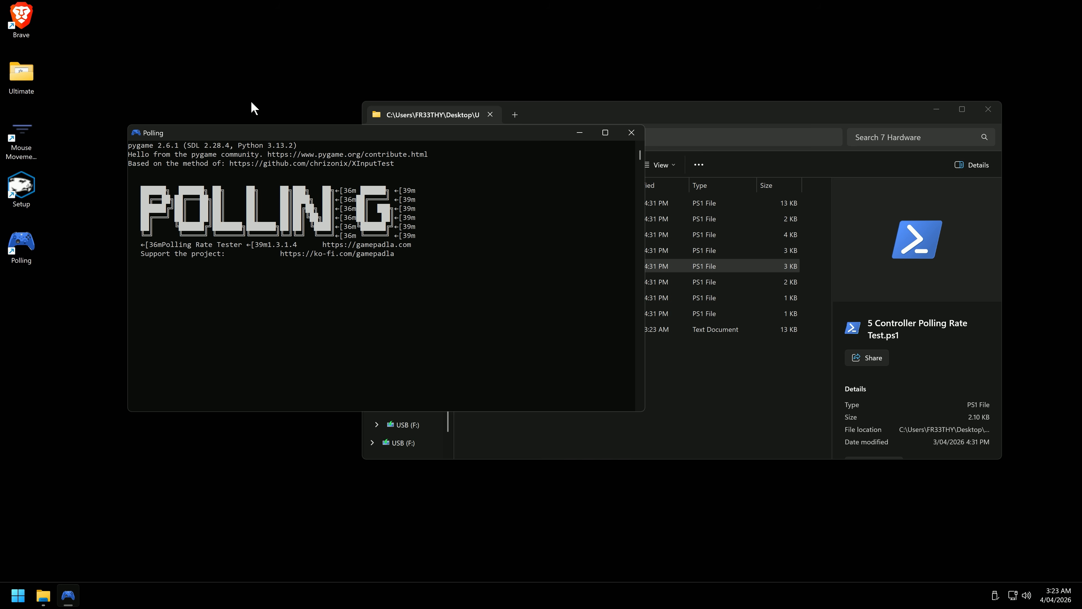
{"action": "key", "text": "Return"}
{"action": "key", "text": "Return"}
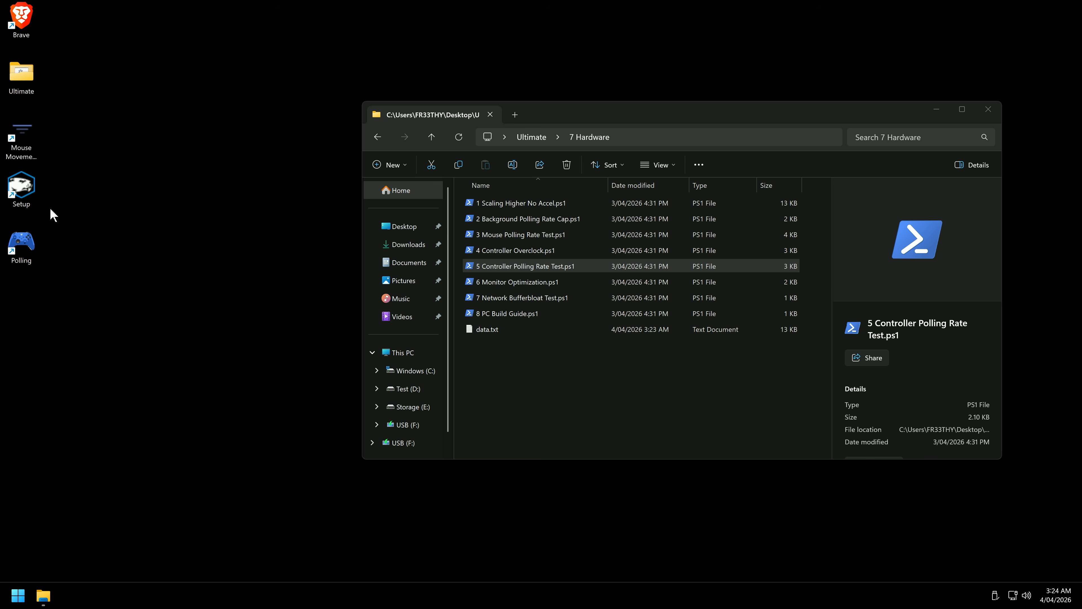
{"action": "double_click", "coordinate": [21, 188]}
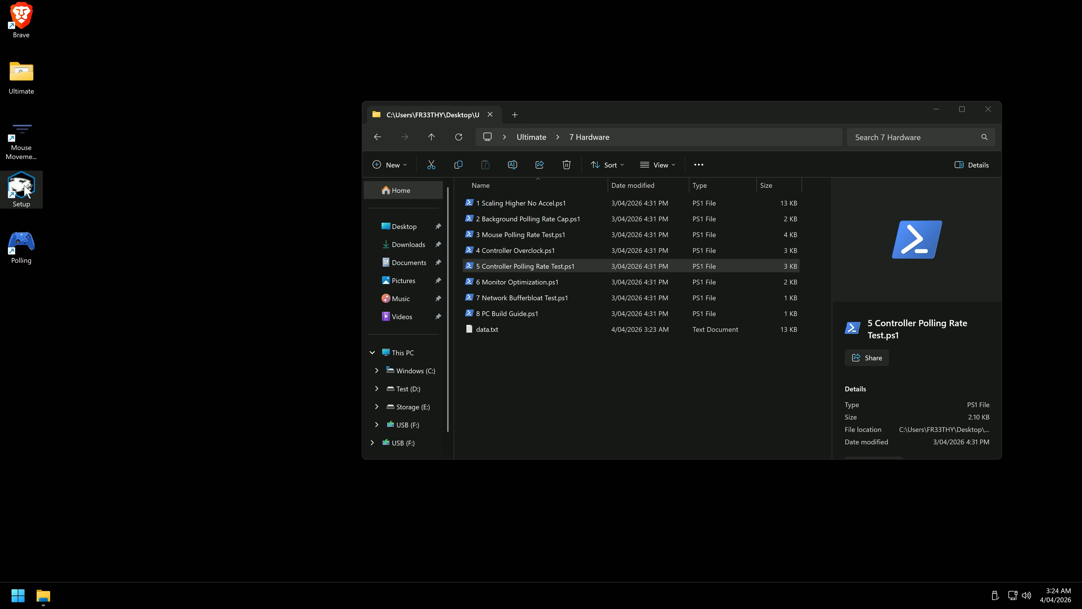
{"action": "left_click", "coordinate": [790, 179]}
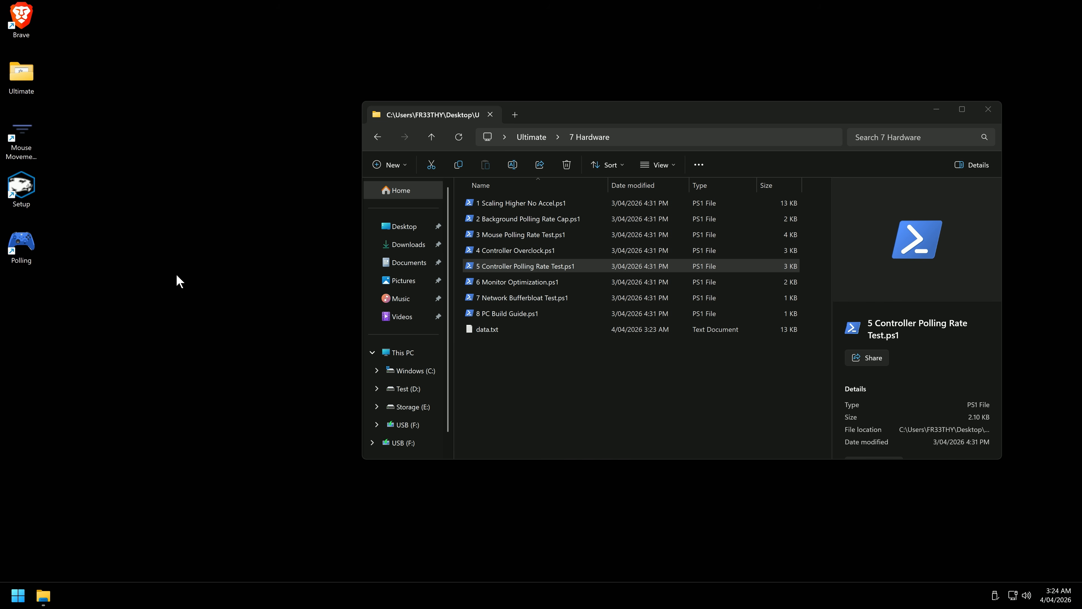
- Run 6 Monitor Optimization.ps1, move the TestUFO browser window aside and bring the monitor instructions to the front
{"action": "left_click", "coordinate": [530, 282]}
{"action": "double_click", "coordinate": [531, 282]}
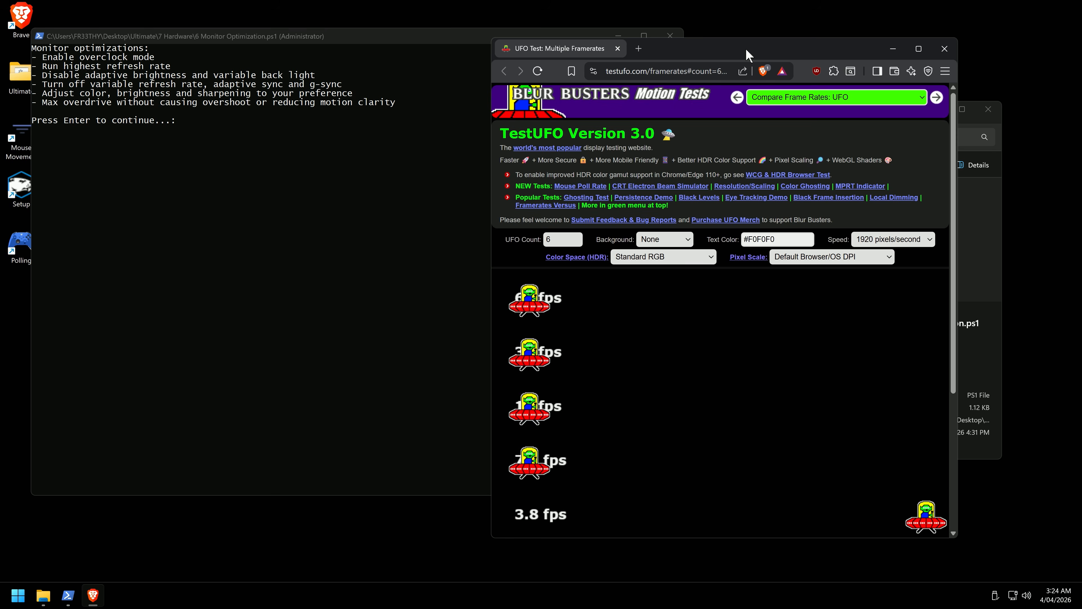
{"action": "left_click_drag", "start_coordinate": [745, 48], "coordinate": [779, 55]}
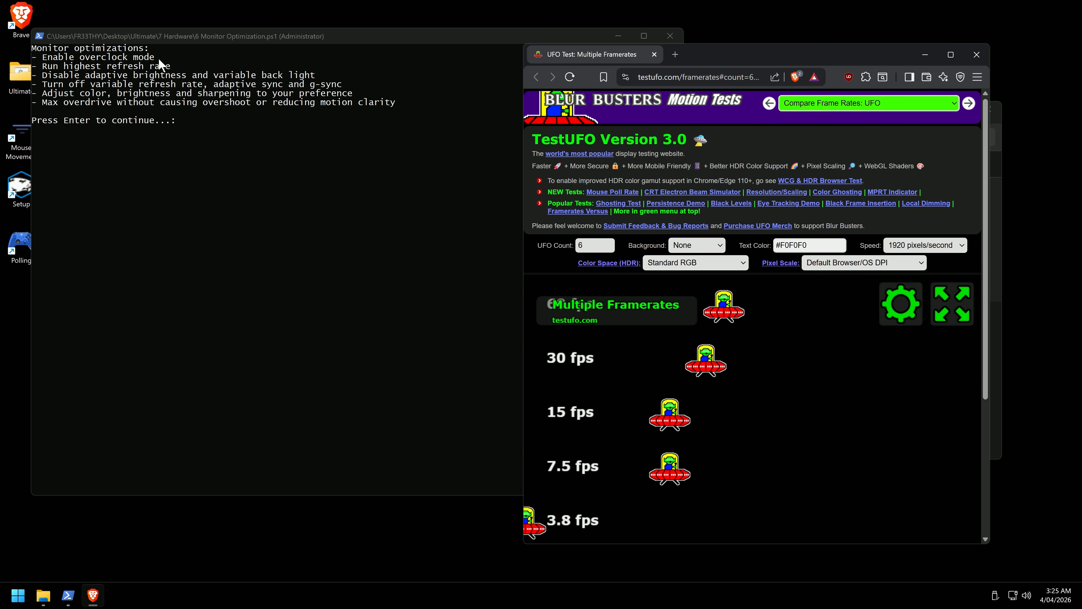
{"action": "left_click", "coordinate": [97, 73]}
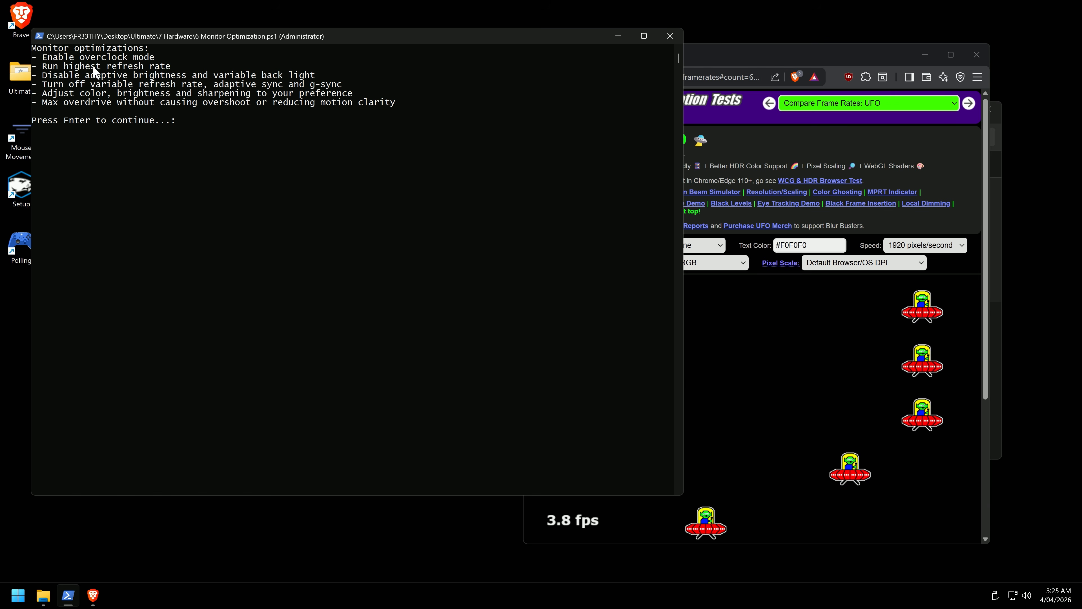
- Go through the monitor optimization checklist, finish the script and close the TestUFO browser window
{"action": "left_click_drag", "start_coordinate": [158, 57], "coordinate": [91, 58]}
{"action": "left_click", "coordinate": [122, 75]}
{"action": "left_click", "coordinate": [196, 76]}
{"action": "left_click", "coordinate": [317, 74]}
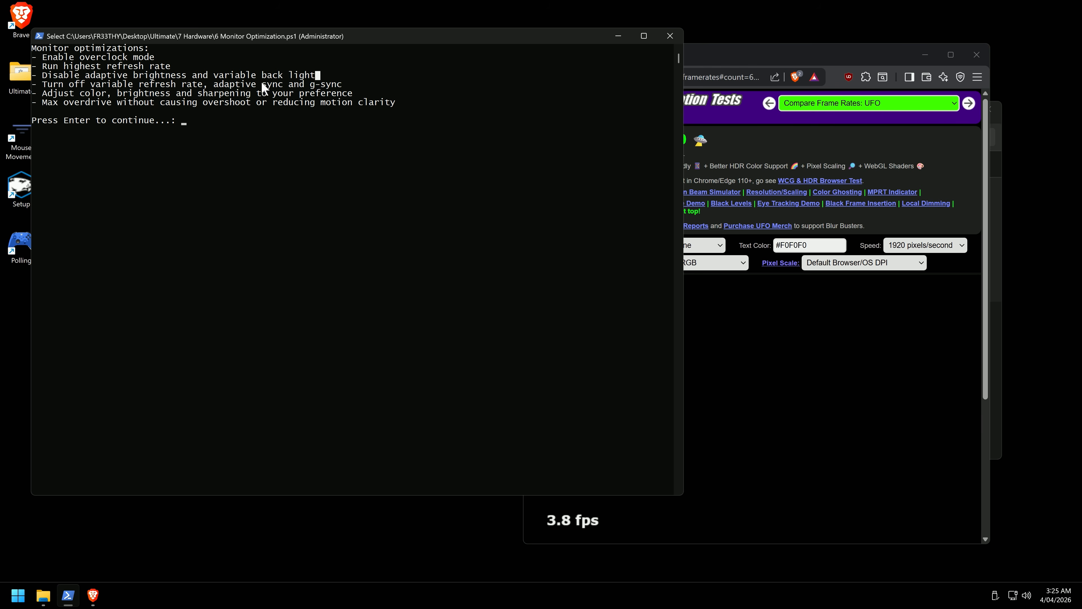
{"action": "left_click", "coordinate": [344, 84]}
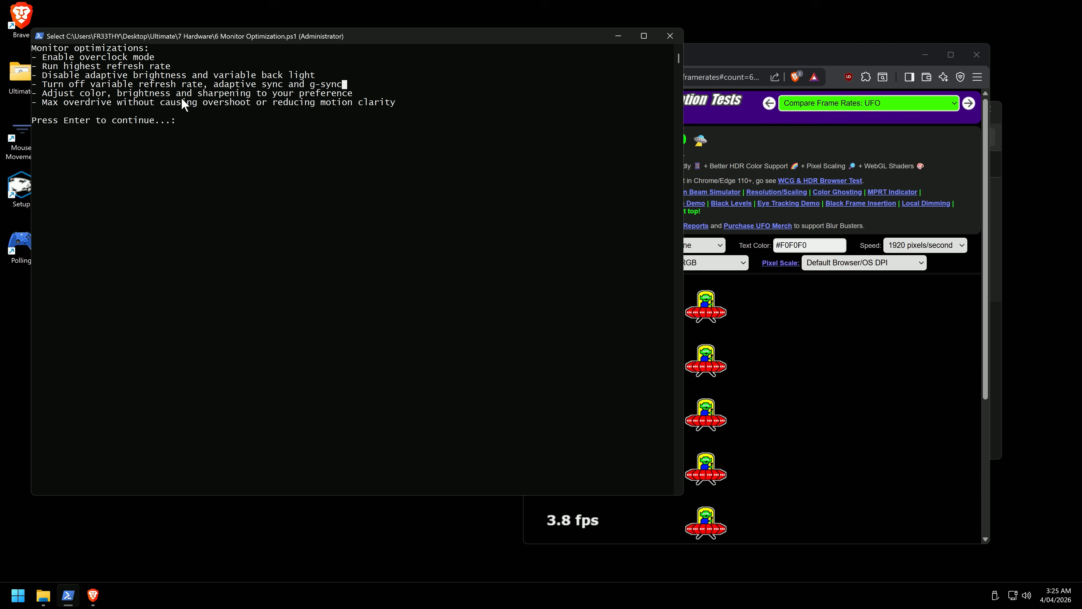
{"action": "left_click", "coordinate": [357, 93]}
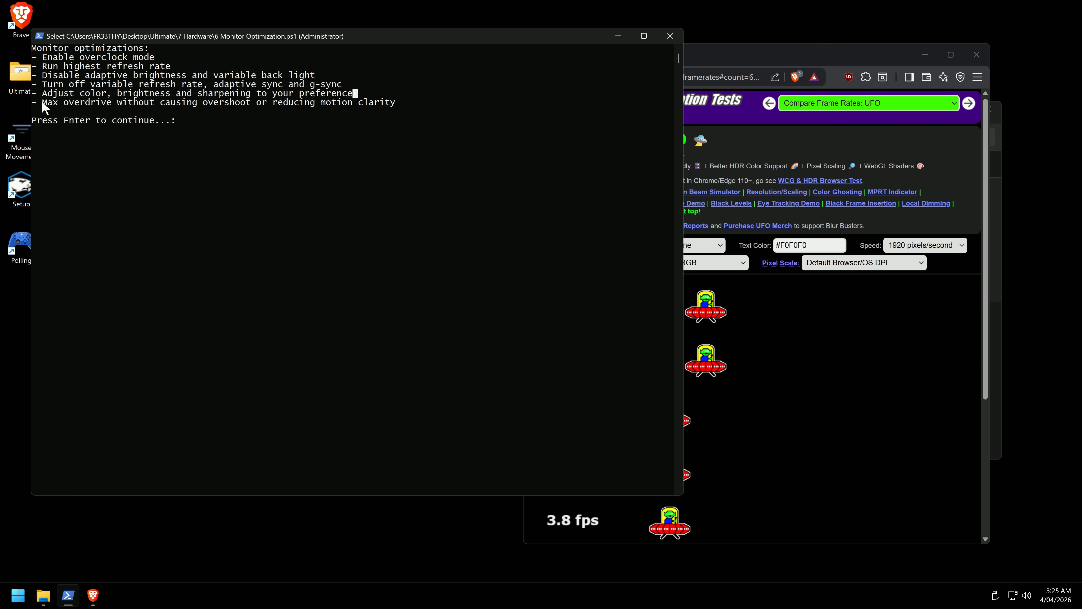
{"action": "left_click_drag", "start_coordinate": [44, 102], "coordinate": [401, 107]}
{"action": "left_click", "coordinate": [372, 103]}
{"action": "right_click", "coordinate": [449, 99]}
{"action": "key", "text": "Return"}
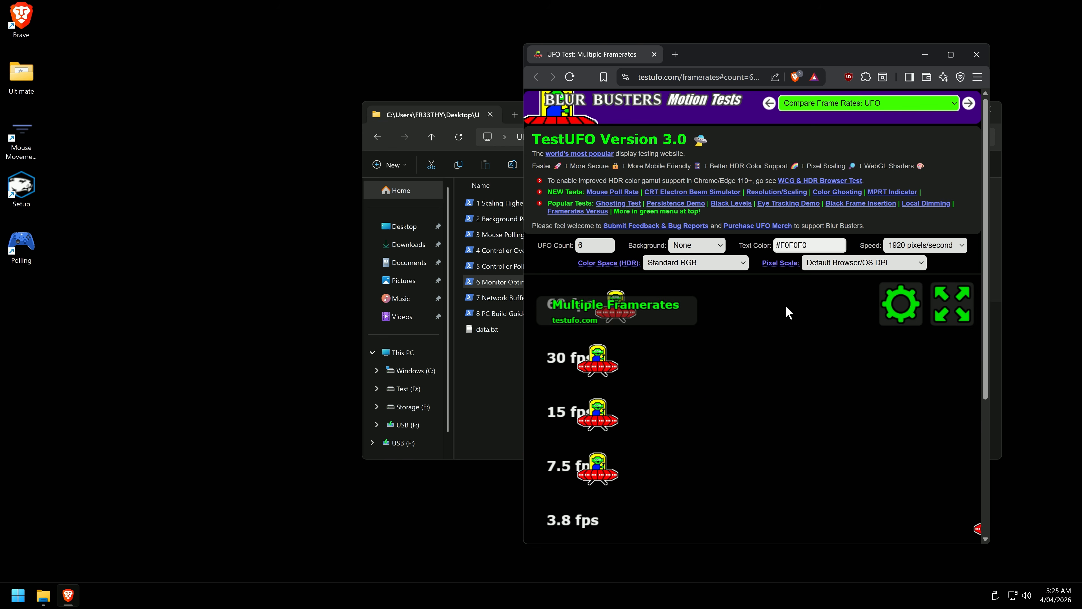
{"action": "key", "text": "alt+F4"}
- Run 7 Network Bufferbloat Test.ps1, start the Waveform bufferbloat test in a maximized browser and look over the recommended routers
{"action": "double_click", "coordinate": [538, 297]}
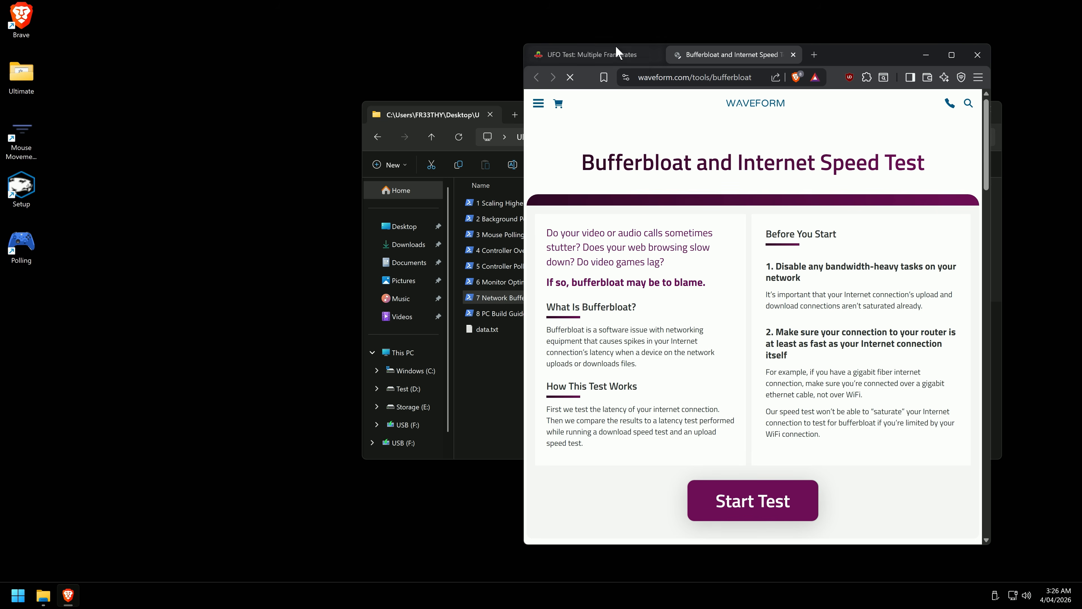
{"action": "middle_click", "coordinate": [616, 52]}
{"action": "left_click", "coordinate": [951, 57]}
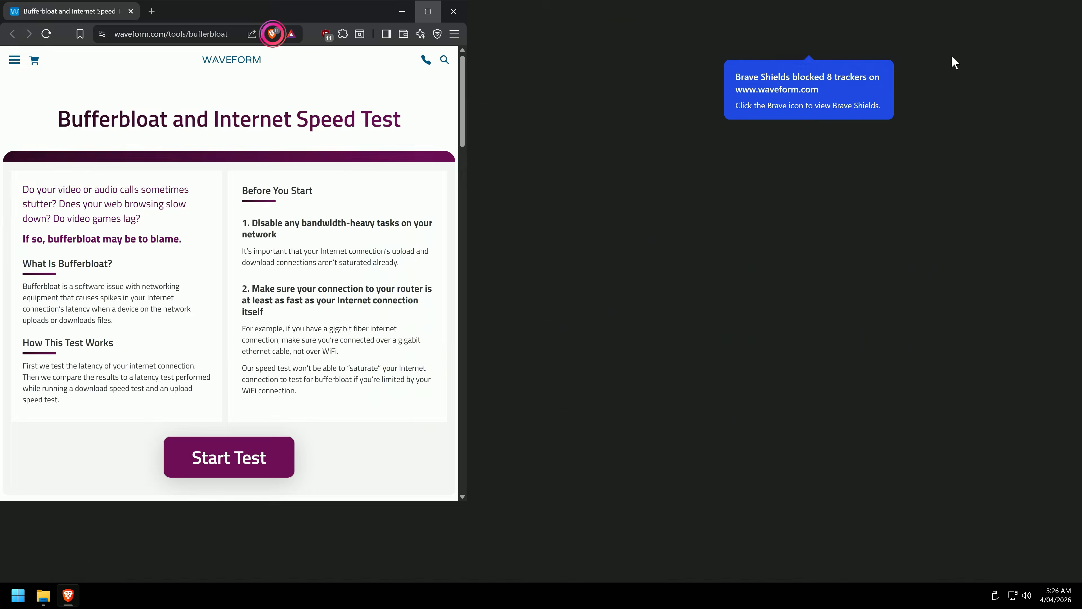
{"action": "scroll", "coordinate": [663, 294], "scroll_direction": "down", "scroll_amount": 3}
{"action": "left_click", "coordinate": [569, 410]}
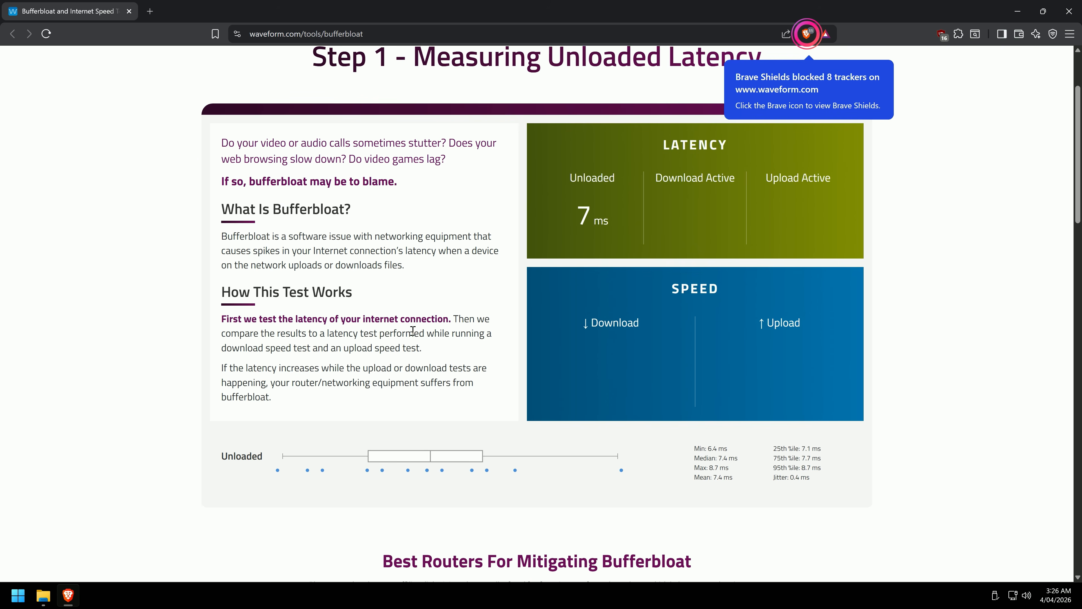
{"action": "scroll", "coordinate": [467, 269], "scroll_direction": "down", "scroll_amount": 10}
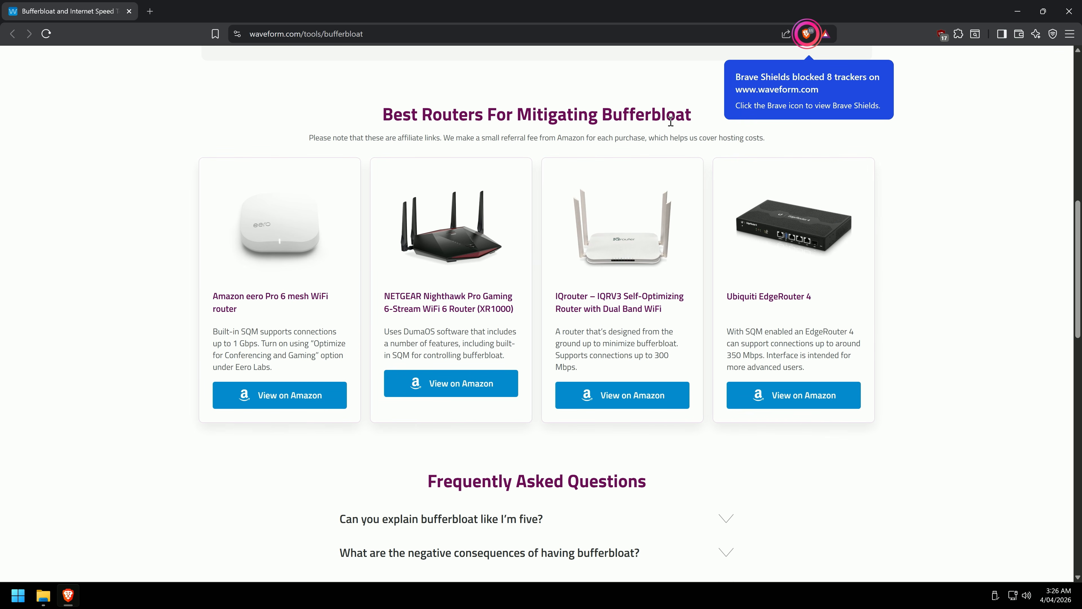
{"action": "left_click_drag", "start_coordinate": [700, 117], "coordinate": [441, 114]}
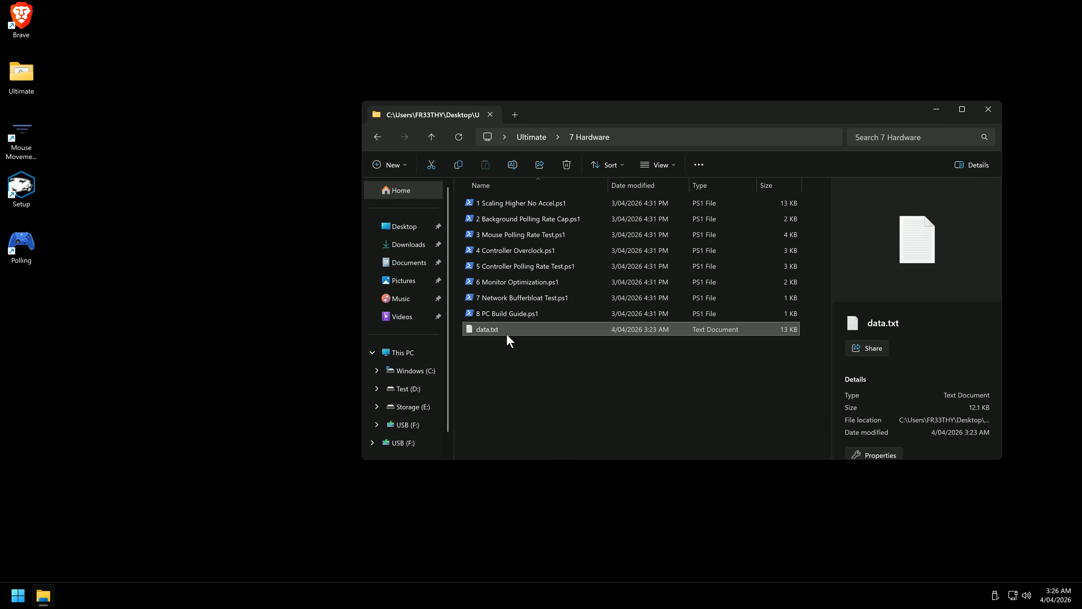
- Run 8 PC Build Guide.ps1 and review the parts and prices in the Recommended All Out PC list, especially memory and video cards
{"action": "double_click", "coordinate": [511, 317]}
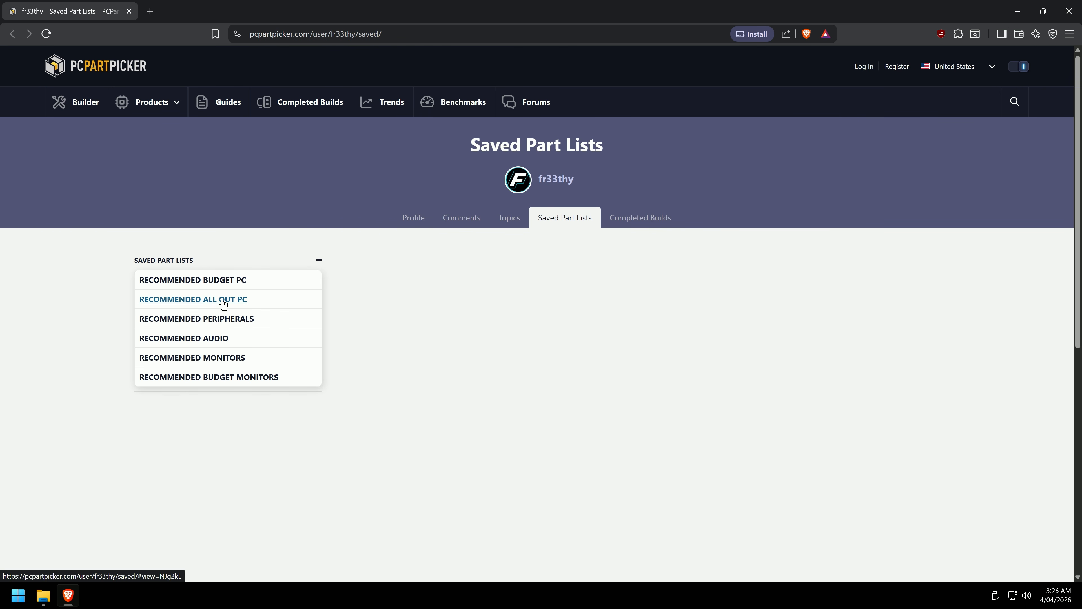
{"action": "left_click", "coordinate": [241, 299]}
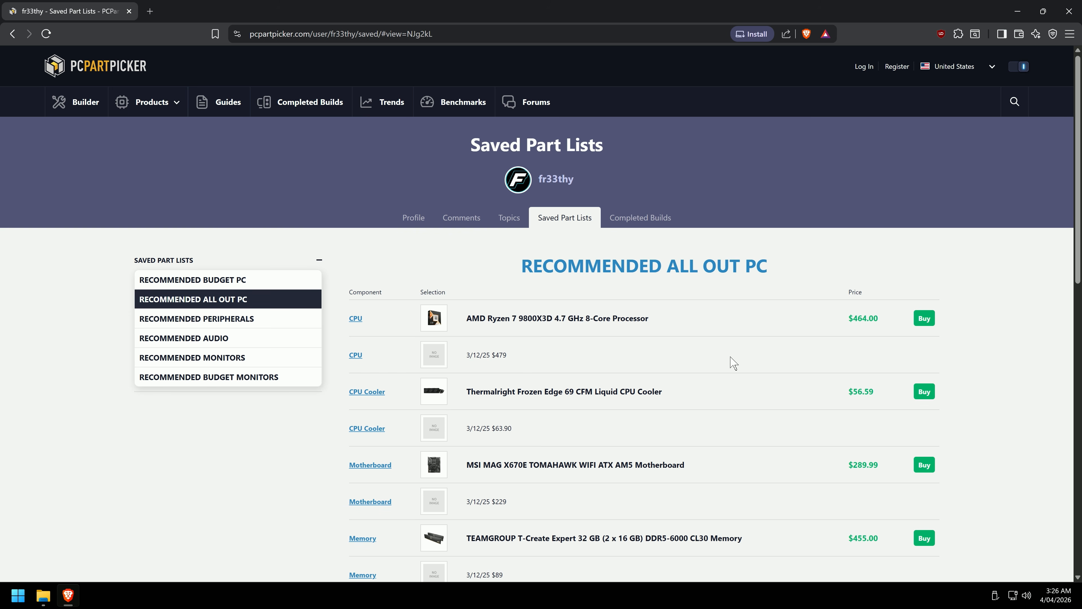
{"action": "scroll", "coordinate": [754, 357], "scroll_direction": "down", "scroll_amount": 8}
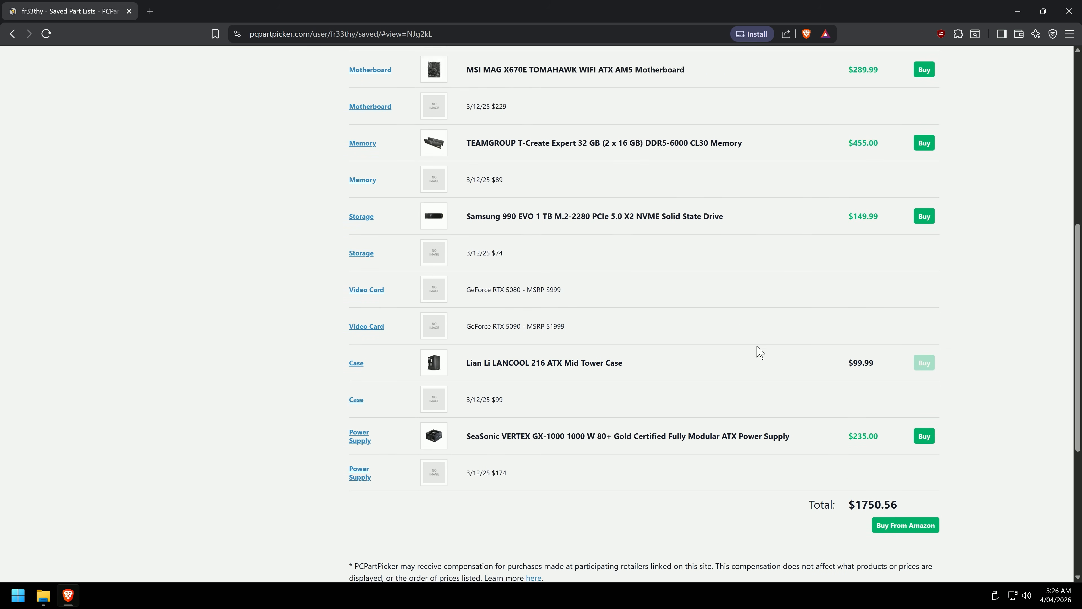
{"action": "scroll", "coordinate": [733, 370], "scroll_direction": "up", "scroll_amount": 4}
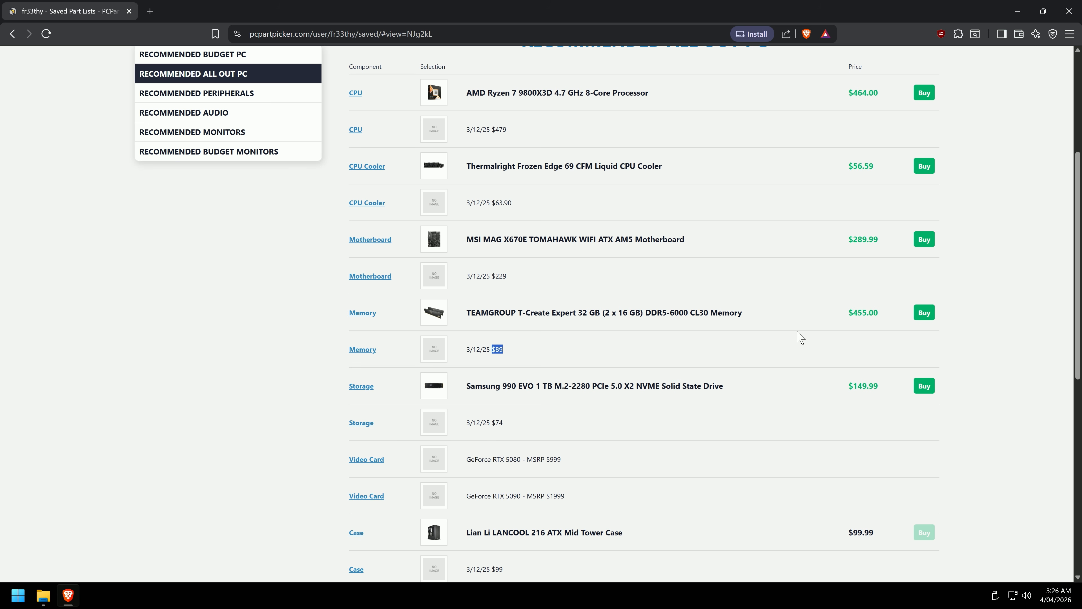
{"action": "left_click_drag", "start_coordinate": [880, 317], "coordinate": [850, 313]}
{"action": "left_click", "coordinate": [777, 354]}
{"action": "scroll", "coordinate": [638, 345], "scroll_direction": "down", "scroll_amount": 3}
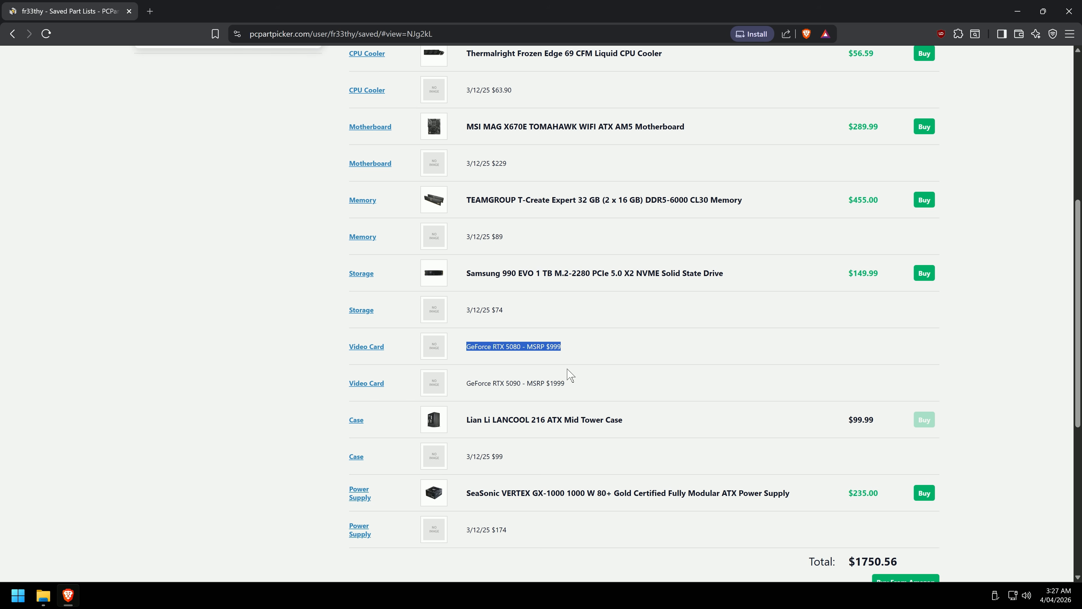
{"action": "left_click_drag", "start_coordinate": [566, 369], "coordinate": [532, 374]}
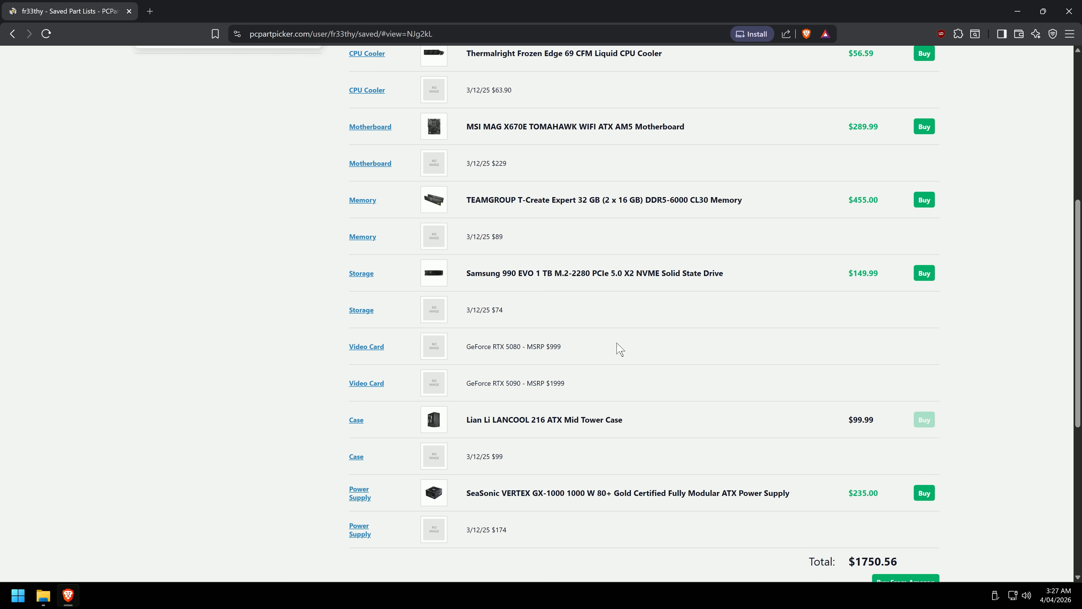
- Look through the Recommended Peripherals and Recommended Audio part lists, and open the Recommended Monitors list
{"action": "scroll", "coordinate": [613, 362], "scroll_direction": "up", "scroll_amount": 8}
{"action": "left_click", "coordinate": [225, 319]}
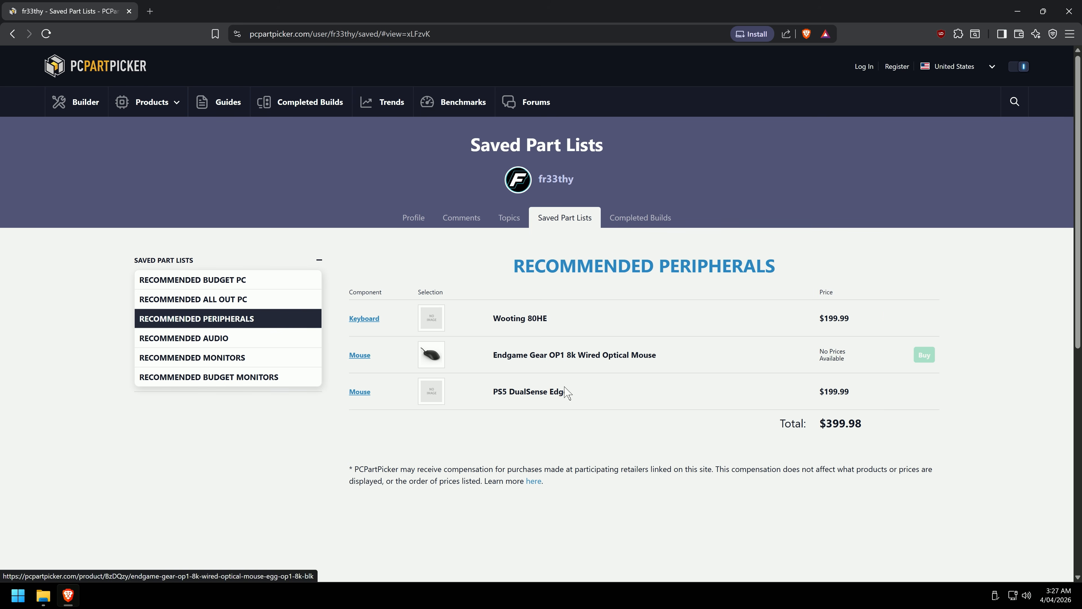
{"action": "left_click_drag", "start_coordinate": [579, 393], "coordinate": [491, 322]}
{"action": "left_click", "coordinate": [200, 340]}
{"action": "left_click_drag", "start_coordinate": [573, 393], "coordinate": [499, 317]}
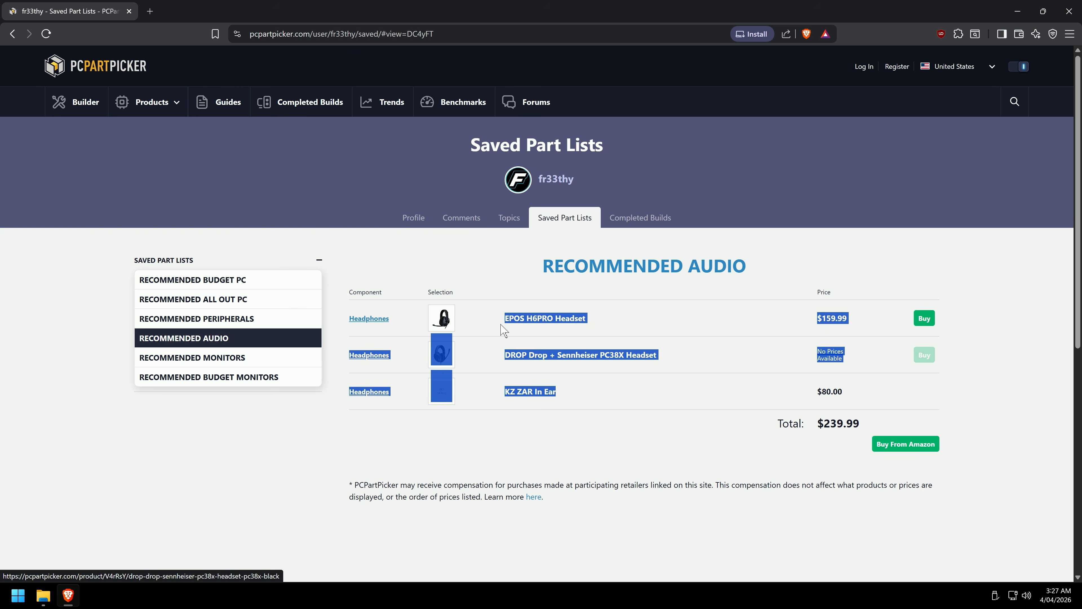
{"action": "left_click", "coordinate": [206, 360]}
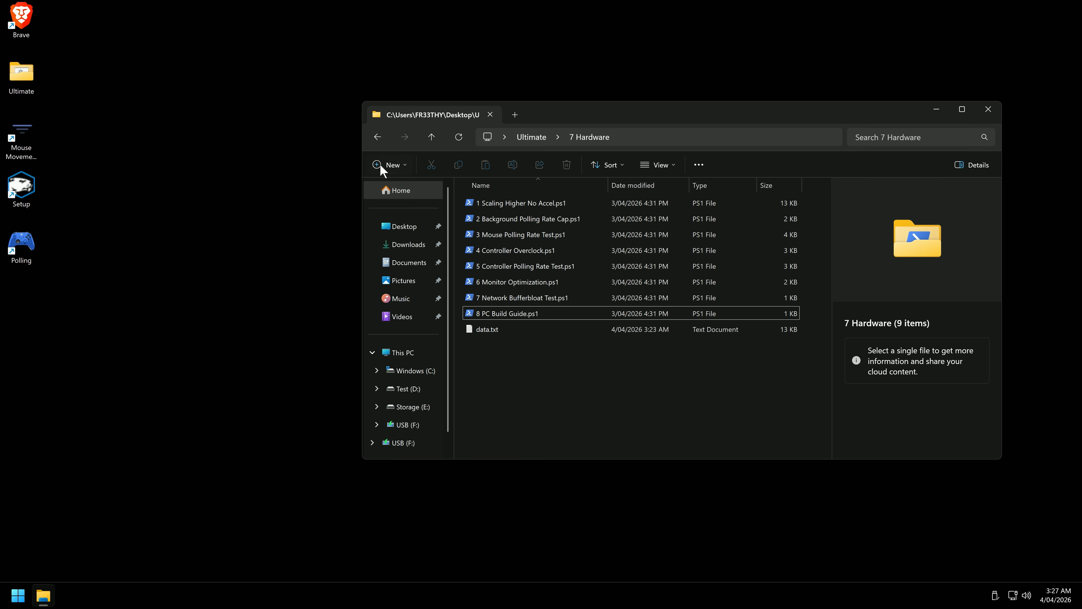
- Open the 8 Advanced scripts folder in Ultimate, and bring up Windows Security in a restored window beside it
{"action": "left_click", "coordinate": [378, 137]}
{"action": "double_click", "coordinate": [503, 310]}
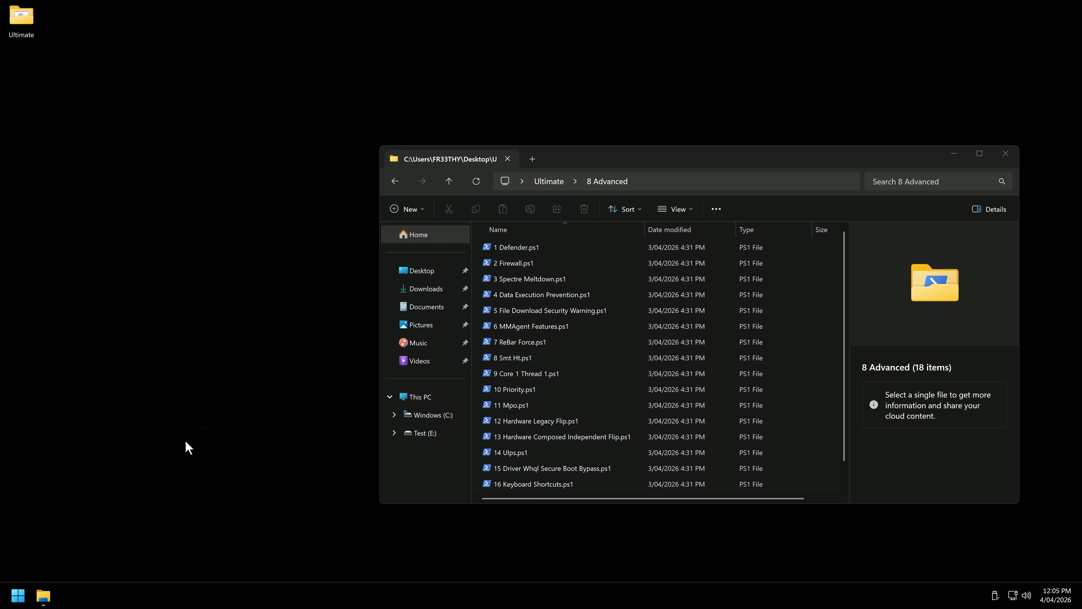
{"action": "key", "text": "super"}
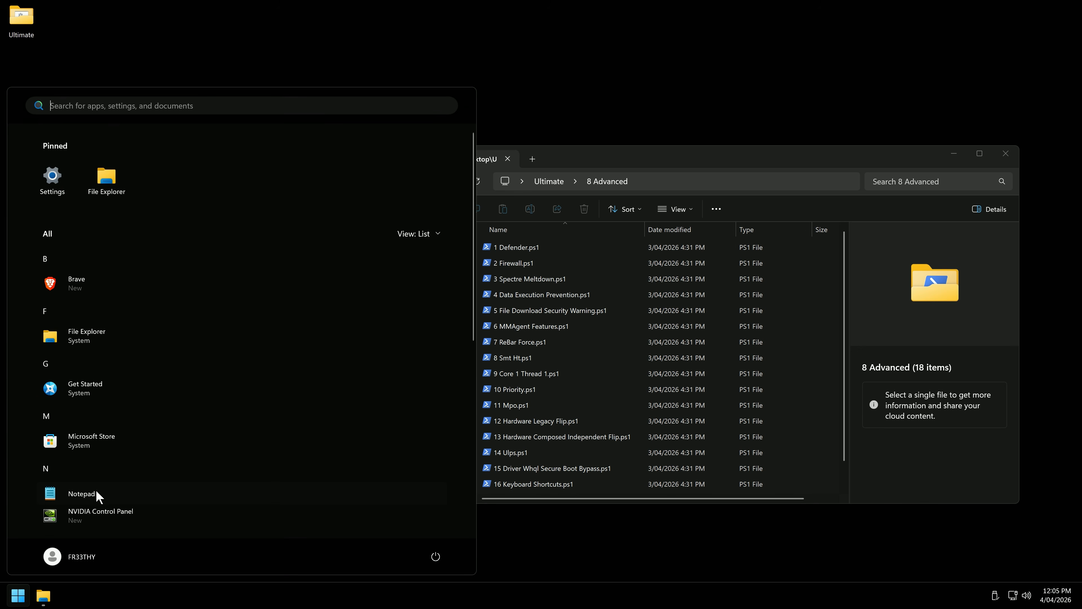
{"action": "type", "text": "sec"}
{"action": "left_click", "coordinate": [76, 244]}
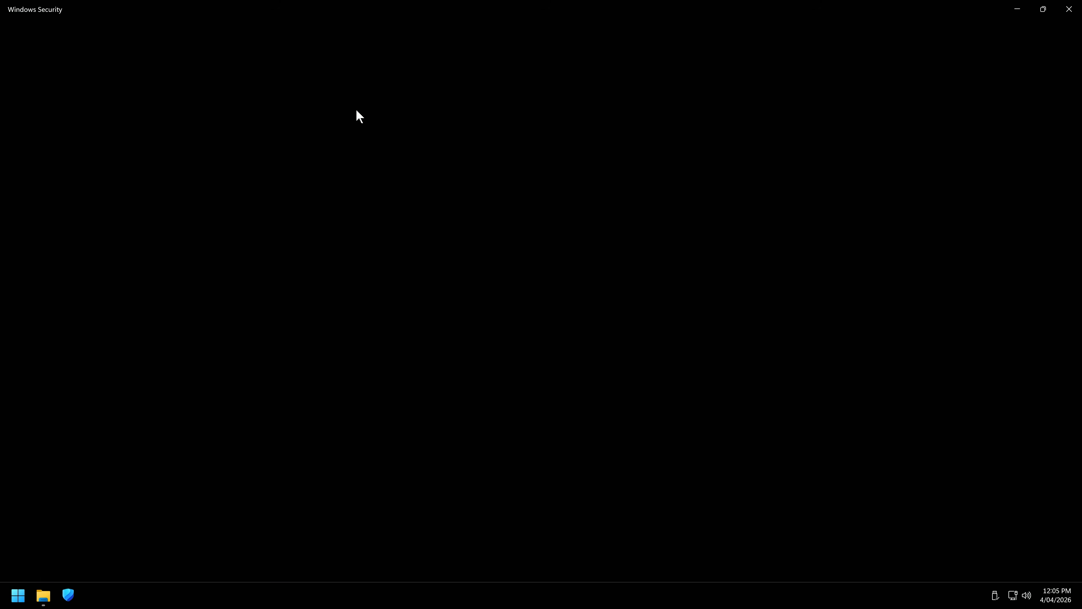
{"action": "left_click", "coordinate": [1043, 10]}
{"action": "left_click_drag", "start_coordinate": [784, 74], "coordinate": [552, 55]}
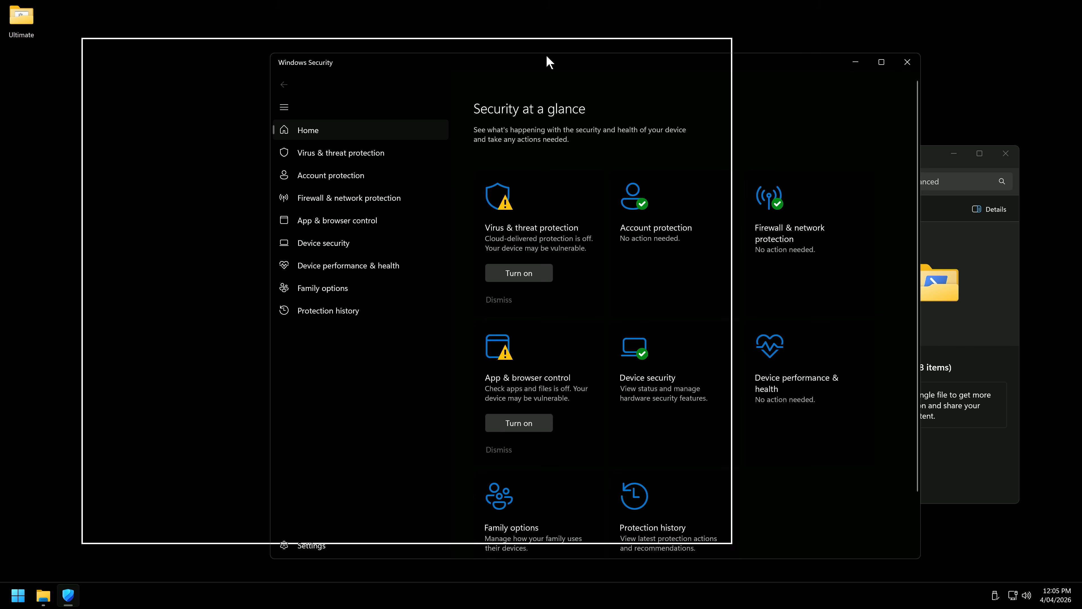
- Check Task Manager for the running security processes, close it and move the Windows Security window aside
{"action": "key", "text": "ctrl+shift+Escape"}
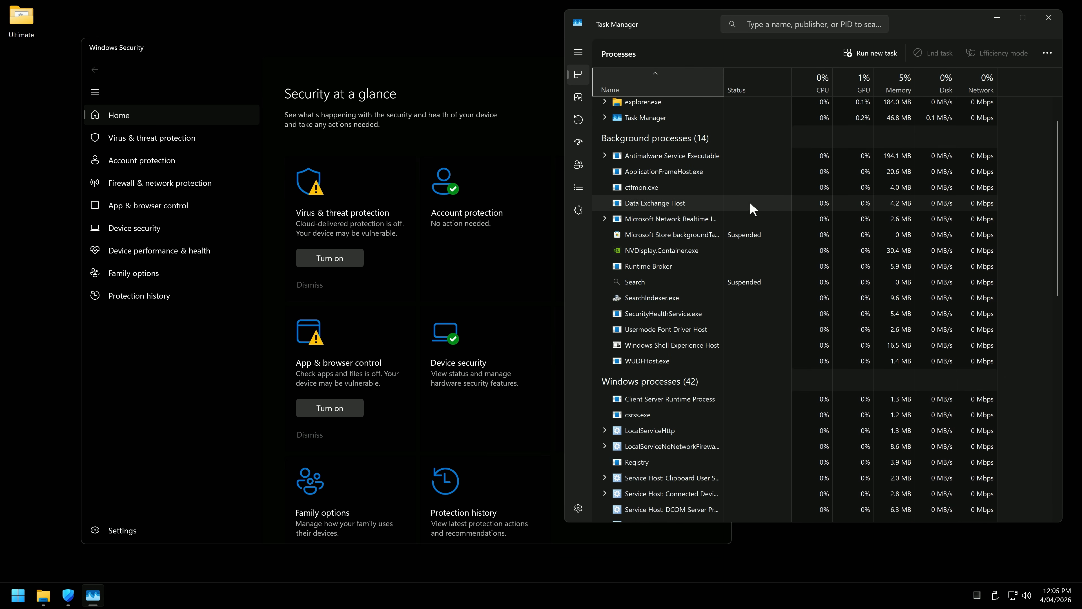
{"action": "left_click", "coordinate": [1048, 17]}
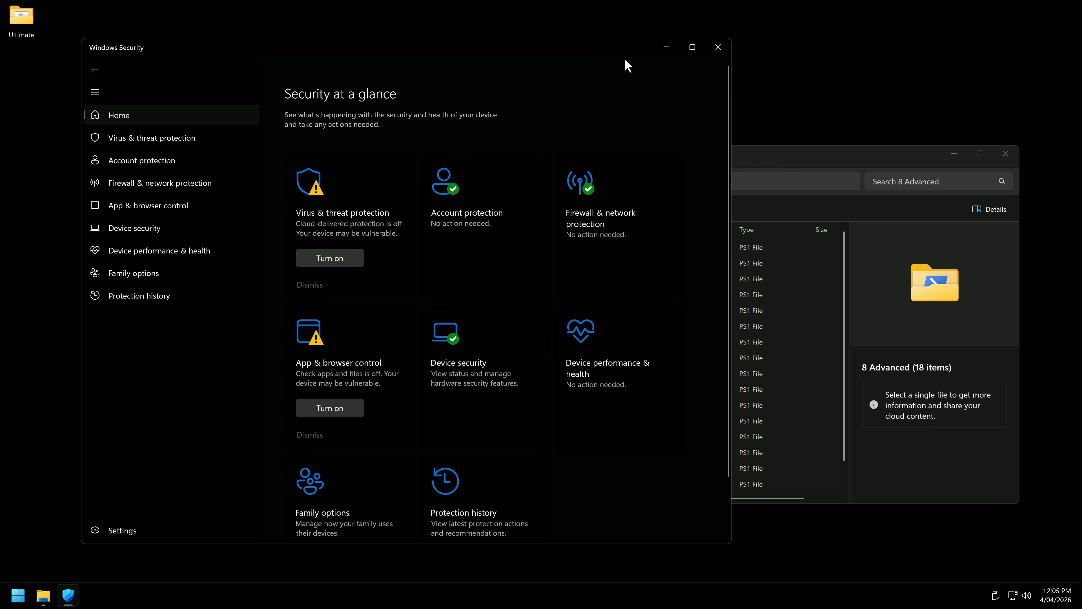
{"action": "left_click_drag", "start_coordinate": [582, 53], "coordinate": [536, 51]}
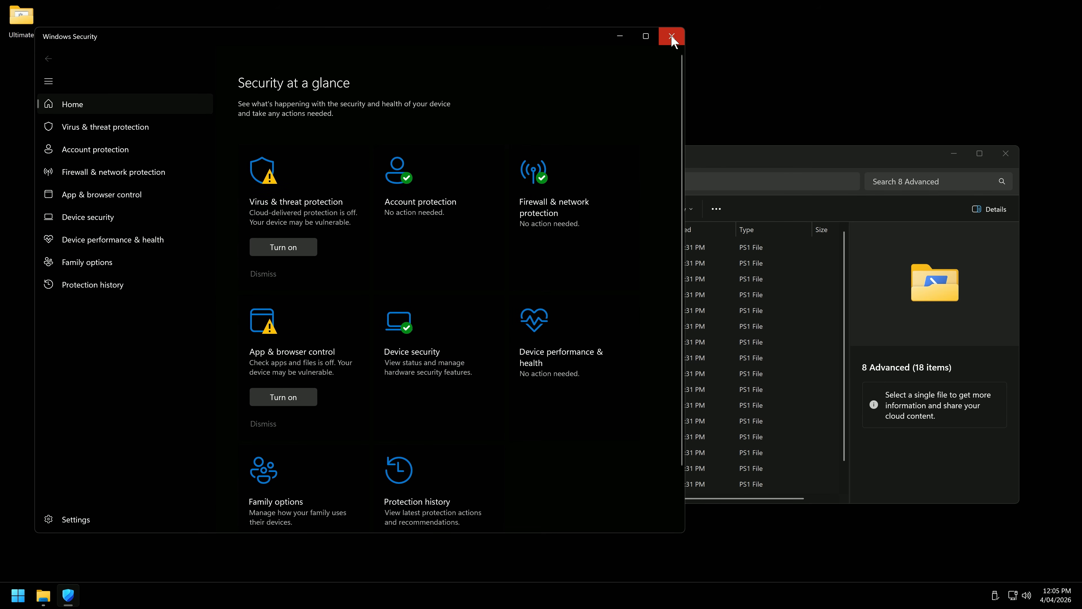
- Review the Reputation-based protection and Exploit protection settings under App & browser control, and close Windows Security
{"action": "left_click", "coordinate": [105, 194]}
{"action": "left_click", "coordinate": [307, 322]}
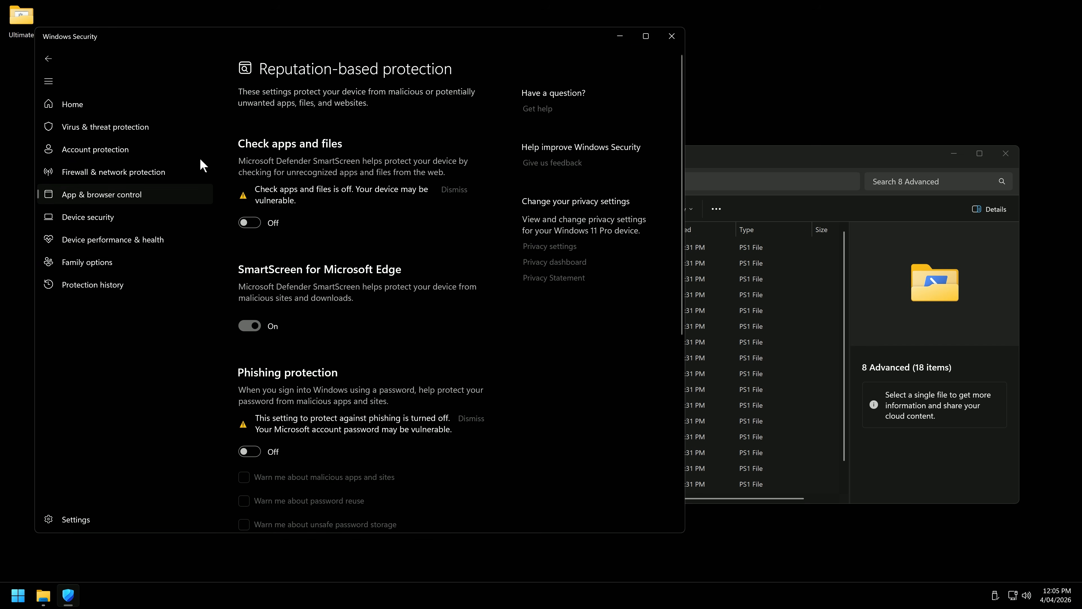
{"action": "left_click", "coordinate": [48, 59]}
{"action": "left_click", "coordinate": [279, 438]}
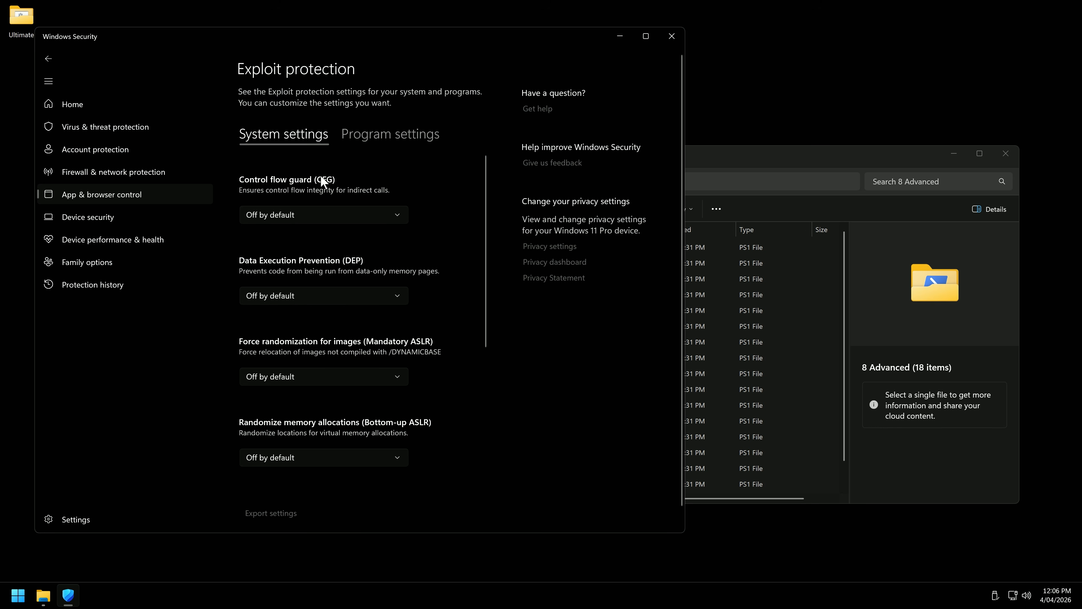
{"action": "left_click", "coordinate": [730, 161]}
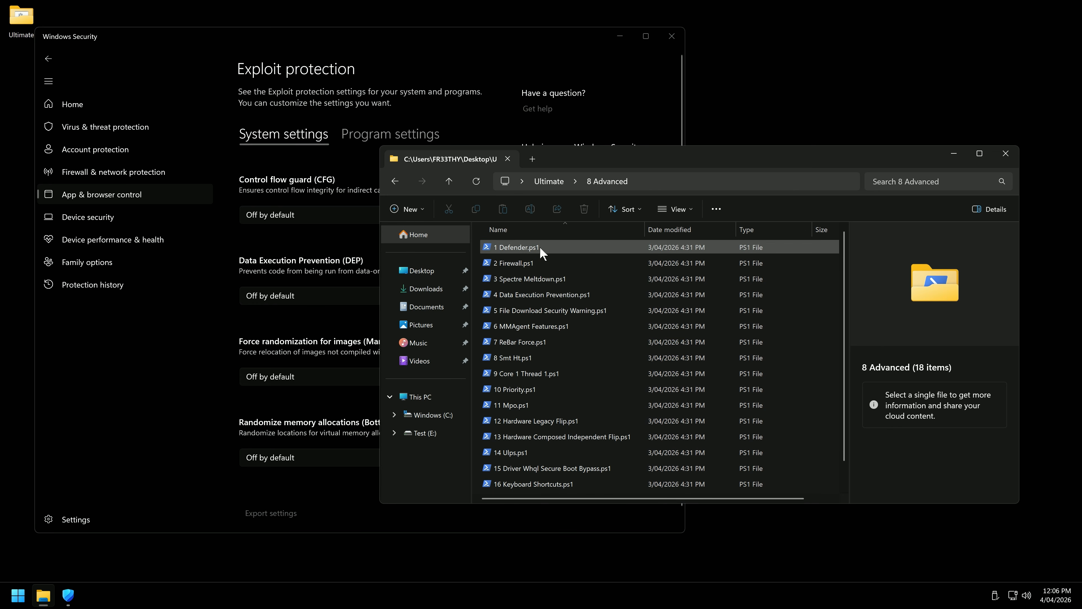
{"action": "left_click", "coordinate": [540, 48]}
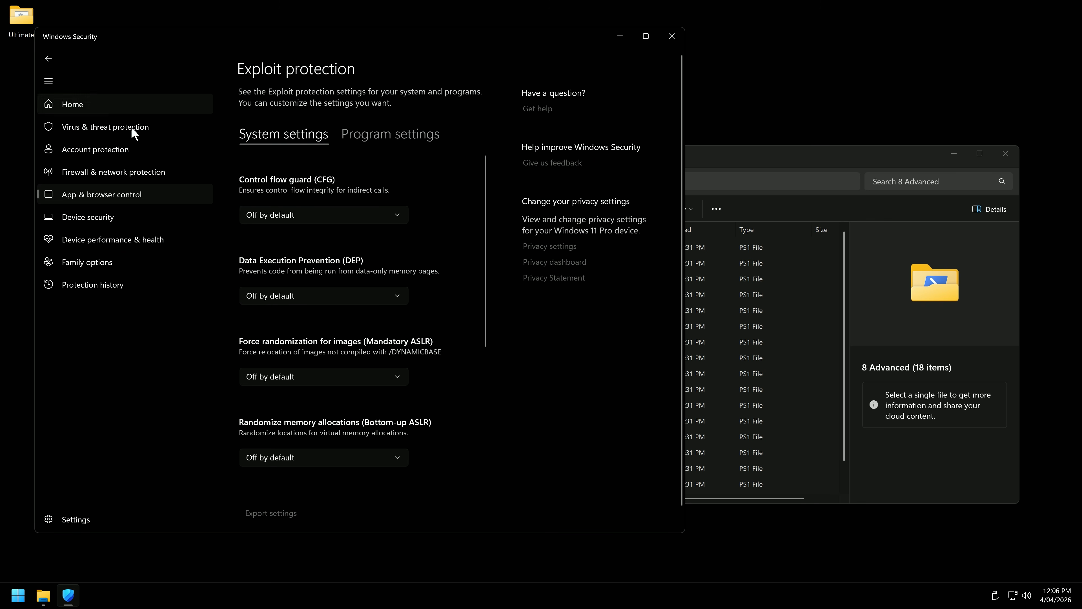
{"action": "left_click", "coordinate": [672, 35]}
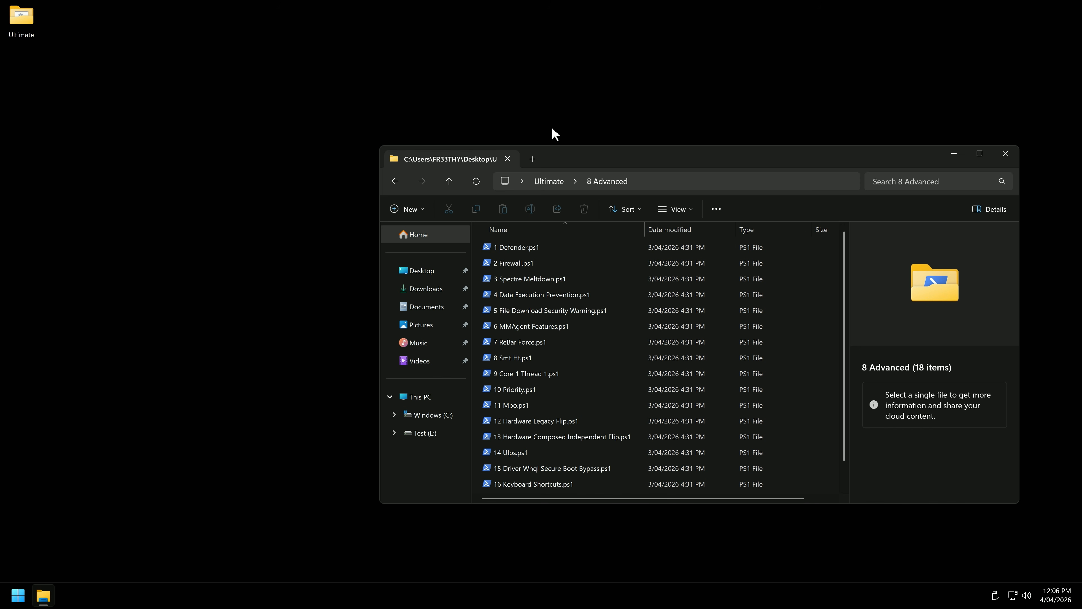
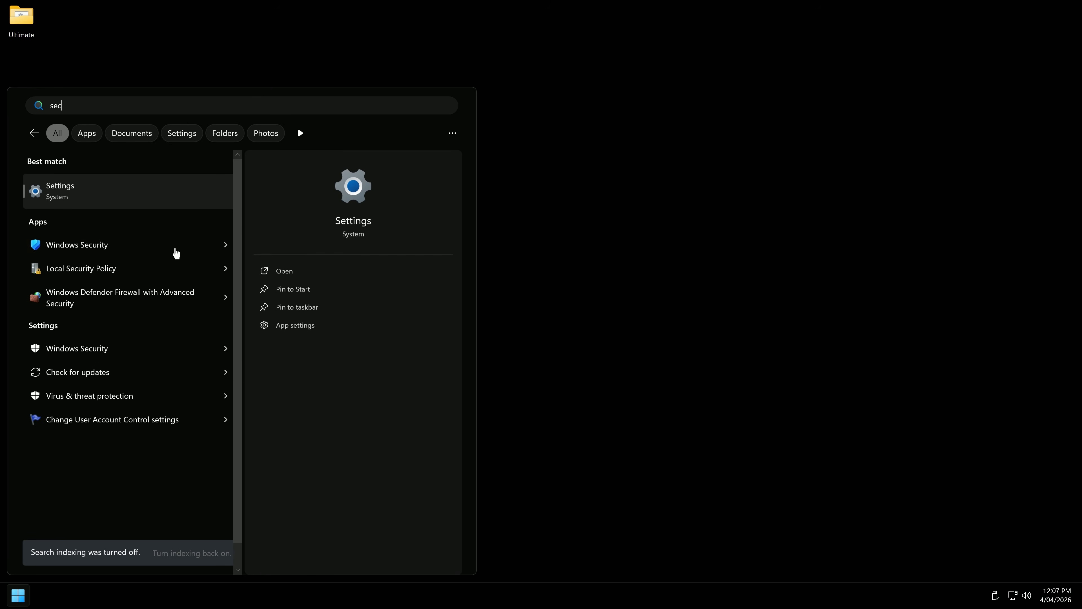
- Reopen Windows Security and check Task Manager's process list for remaining Defender processes
{"action": "left_click", "coordinate": [137, 246]}
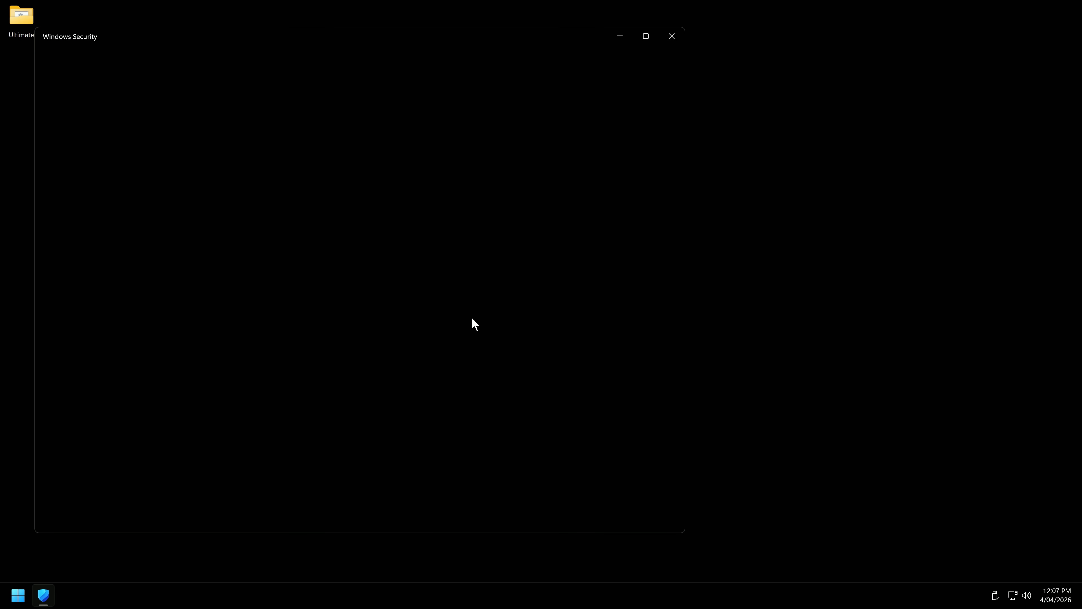
{"action": "key", "text": "ctrl+shift+Escape"}
{"action": "scroll", "coordinate": [701, 226], "scroll_direction": "down", "scroll_amount": 1}
{"action": "scroll", "coordinate": [722, 232], "scroll_direction": "up", "scroll_amount": 1}
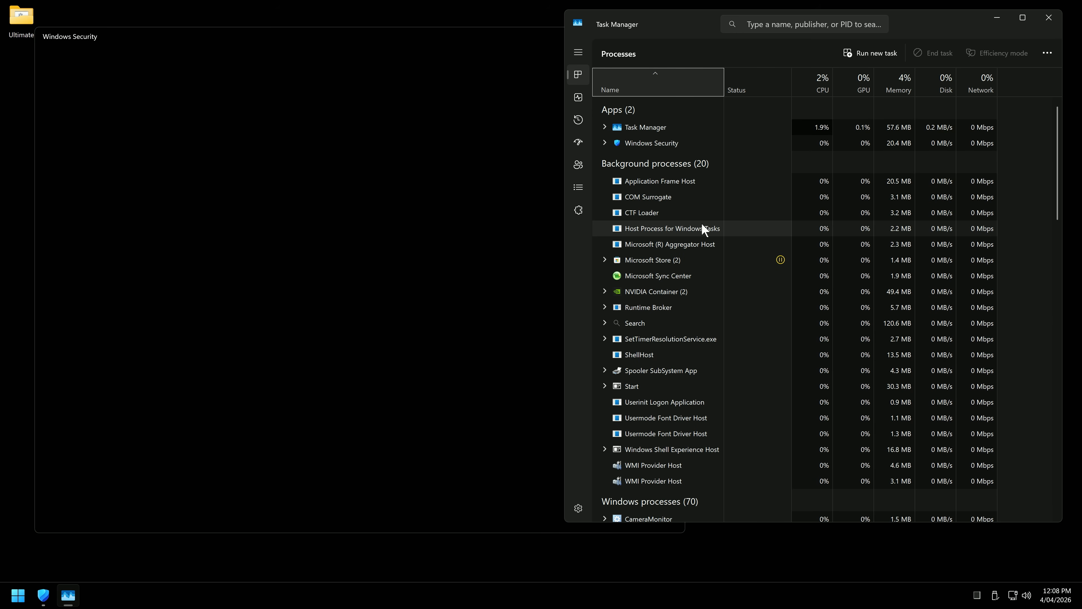
{"action": "scroll", "coordinate": [704, 222], "scroll_direction": "down", "scroll_amount": 1}
{"action": "scroll", "coordinate": [724, 220], "scroll_direction": "up", "scroll_amount": 1}
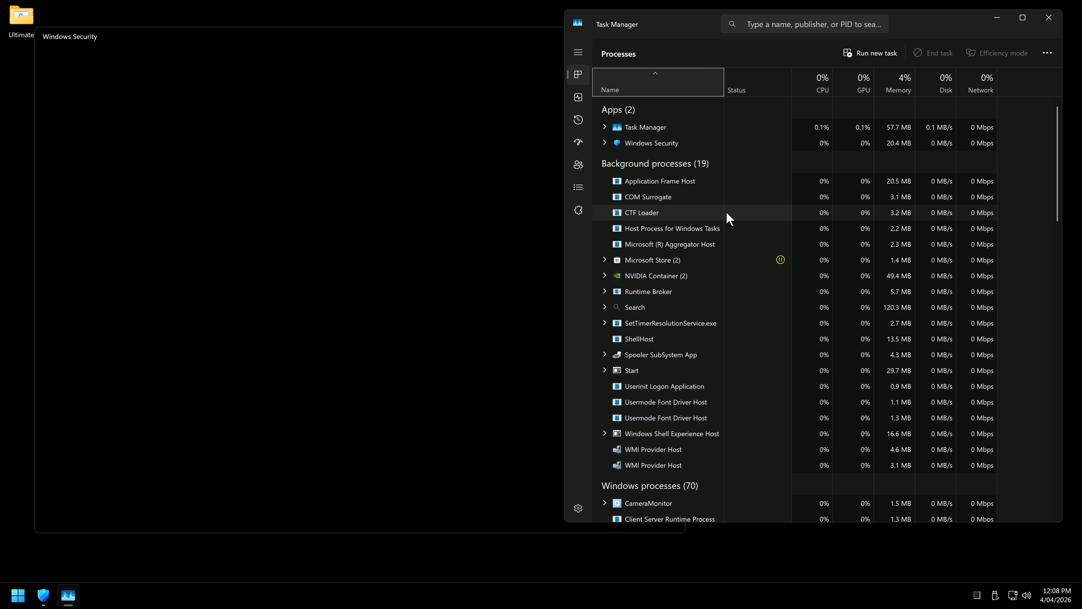
{"action": "left_click", "coordinate": [1049, 18]}
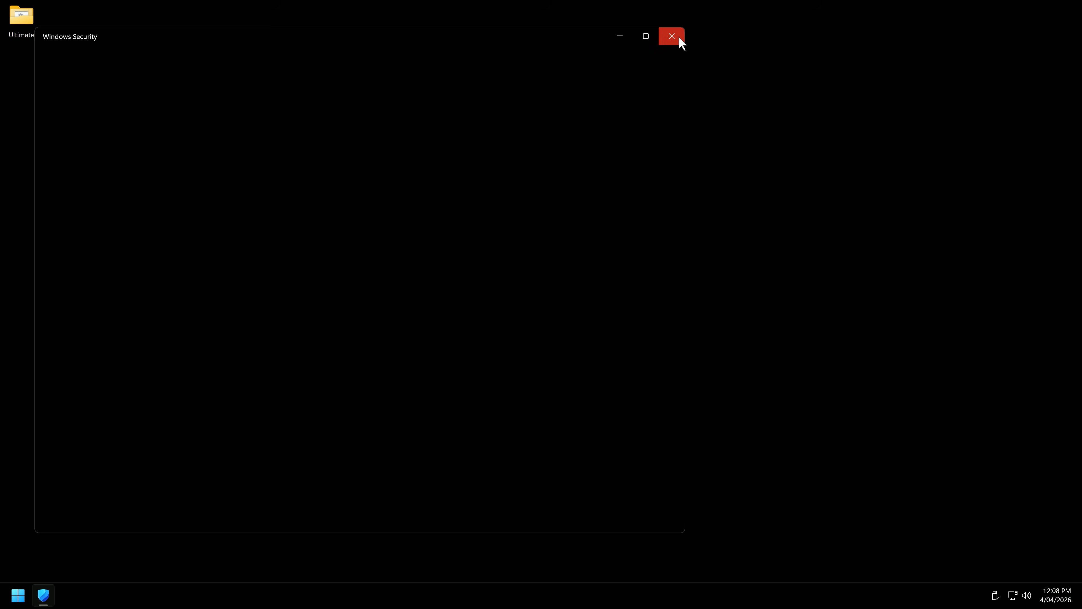
- Close the Windows Security window and open the Ultimate folder on the desktop
{"action": "left_click", "coordinate": [679, 39]}
{"action": "double_click", "coordinate": [24, 31]}
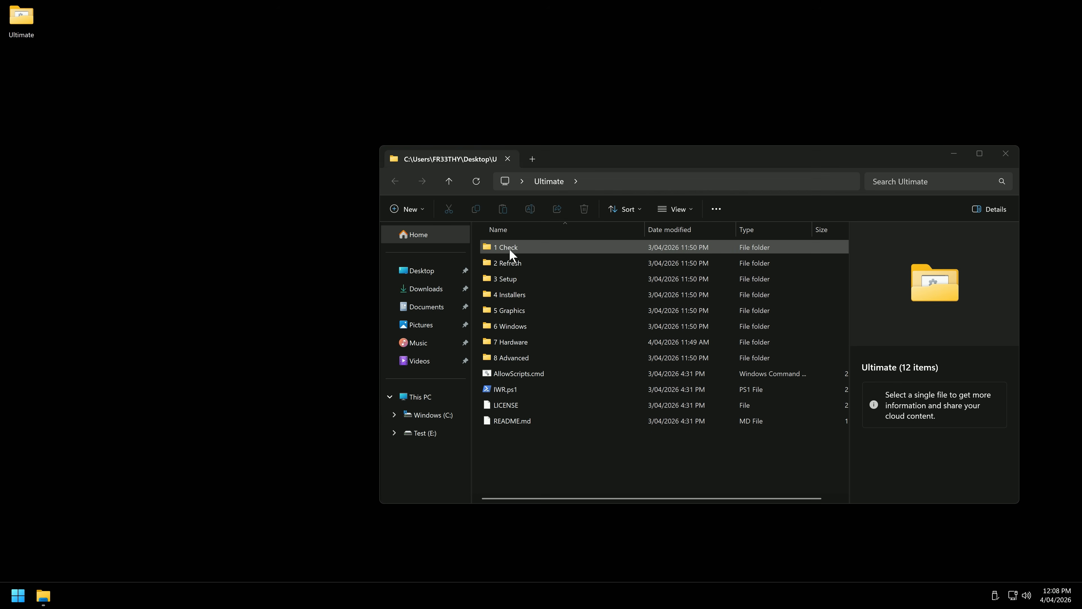
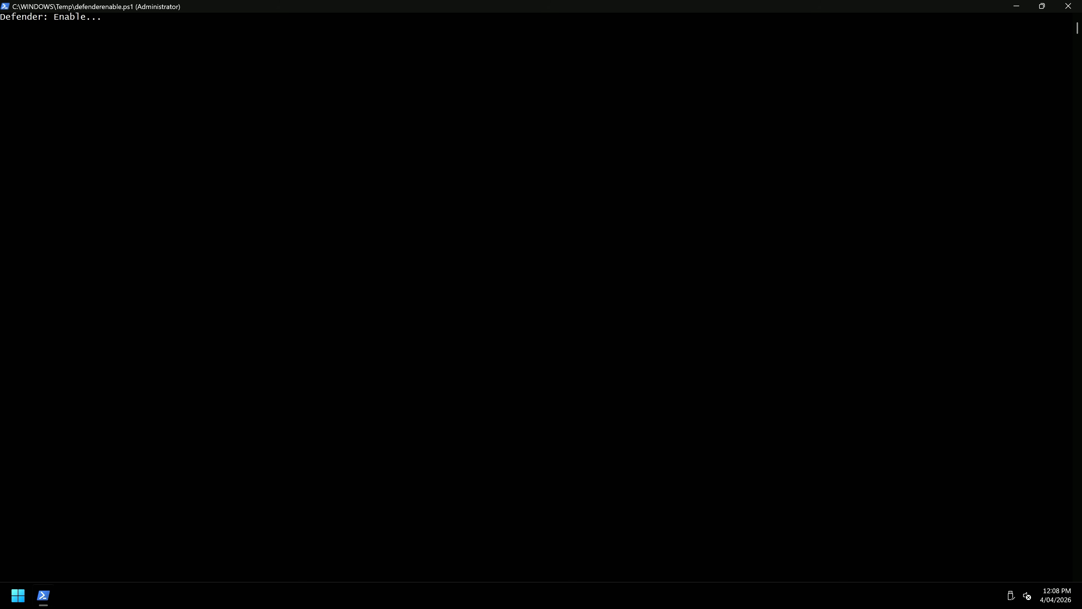
- Reopen Windows Security and review its protection pages, ending with the Exploit protection system settings under App & browser control
{"action": "left_click", "coordinate": [18, 595]}
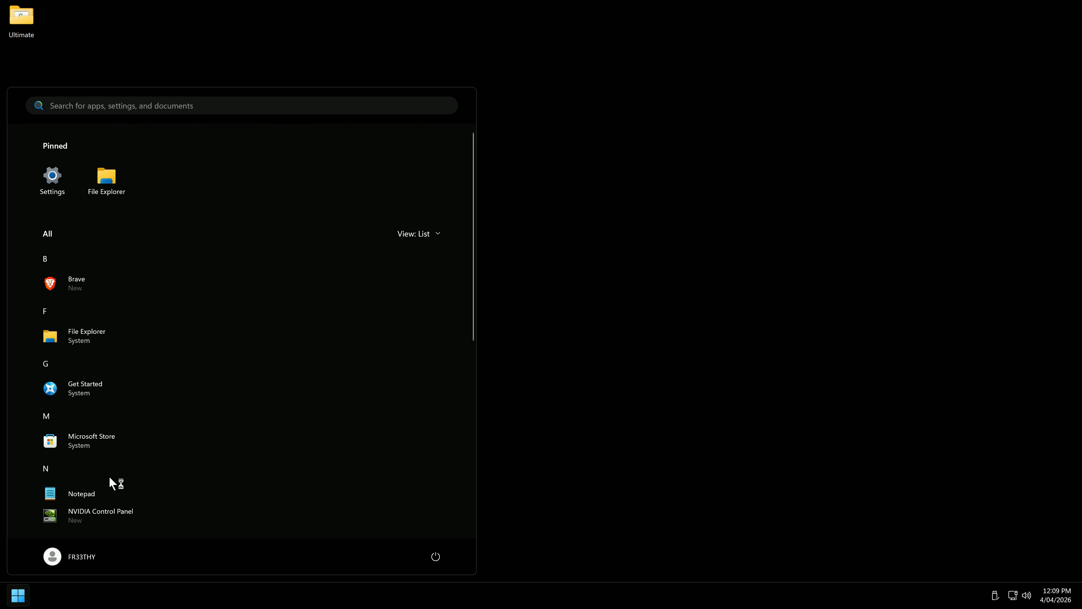
{"action": "left_click", "coordinate": [222, 270]}
{"action": "left_click", "coordinate": [222, 253]}
{"action": "left_click", "coordinate": [229, 227]}
{"action": "left_click", "coordinate": [224, 203]}
{"action": "left_click", "coordinate": [225, 175]}
{"action": "left_click", "coordinate": [224, 176]}
{"action": "left_click", "coordinate": [394, 243]}
{"action": "left_click", "coordinate": [228, 180]}
{"action": "left_click", "coordinate": [390, 332]}
{"action": "scroll", "coordinate": [514, 297], "scroll_direction": "down", "scroll_amount": 4}
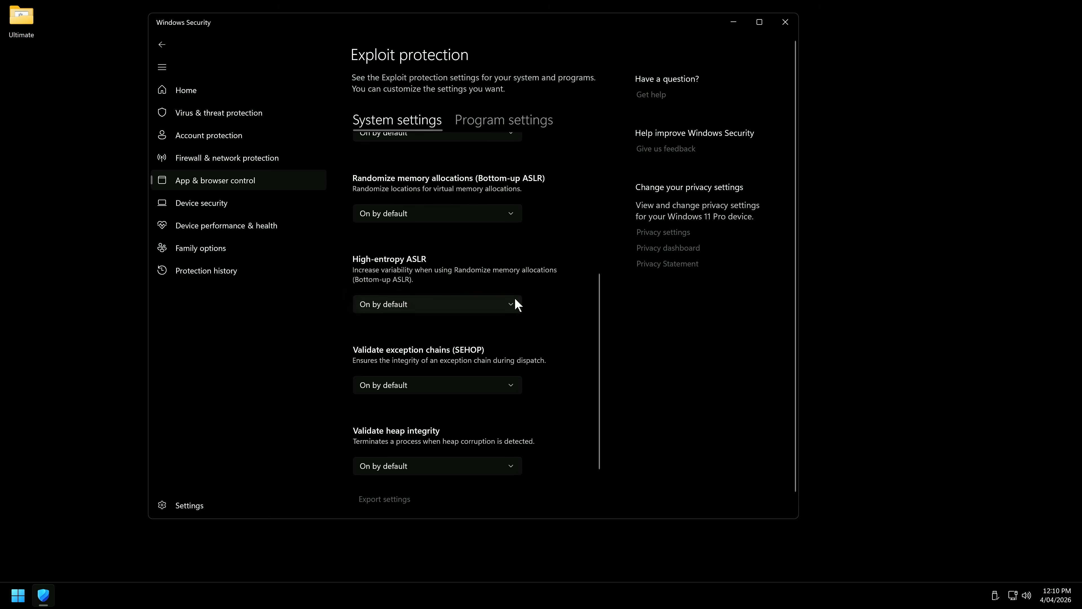
- Review Windows Security's own settings and the Virus & threat protection settings, and close the window
{"action": "left_click", "coordinate": [189, 505]}
{"action": "left_click", "coordinate": [385, 239]}
{"action": "scroll", "coordinate": [442, 263], "scroll_direction": "down", "scroll_amount": 1}
{"action": "left_click", "coordinate": [430, 233]}
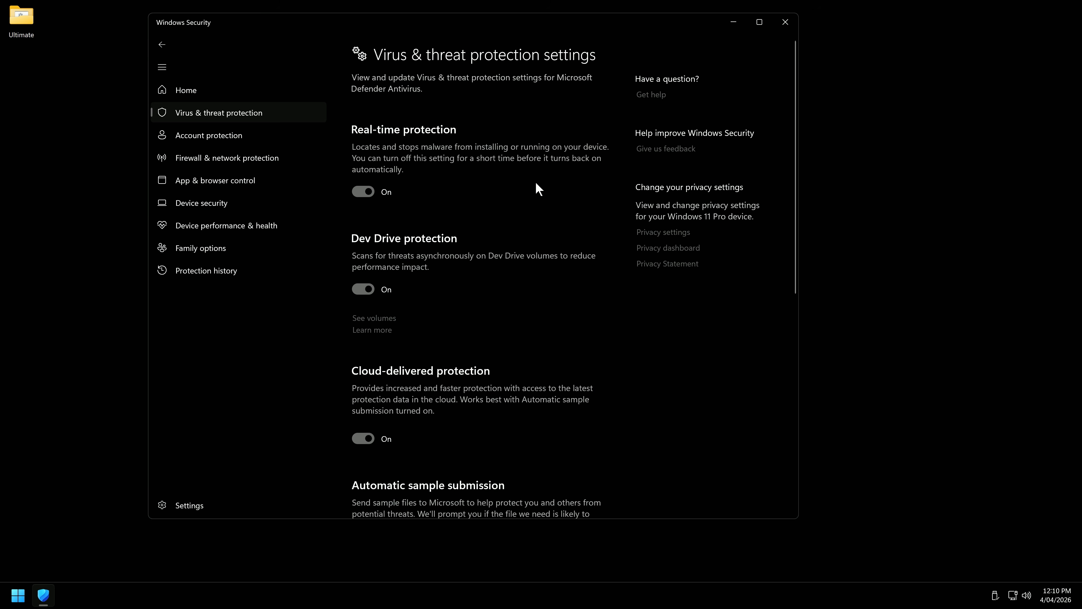
{"action": "left_click", "coordinate": [785, 22]}
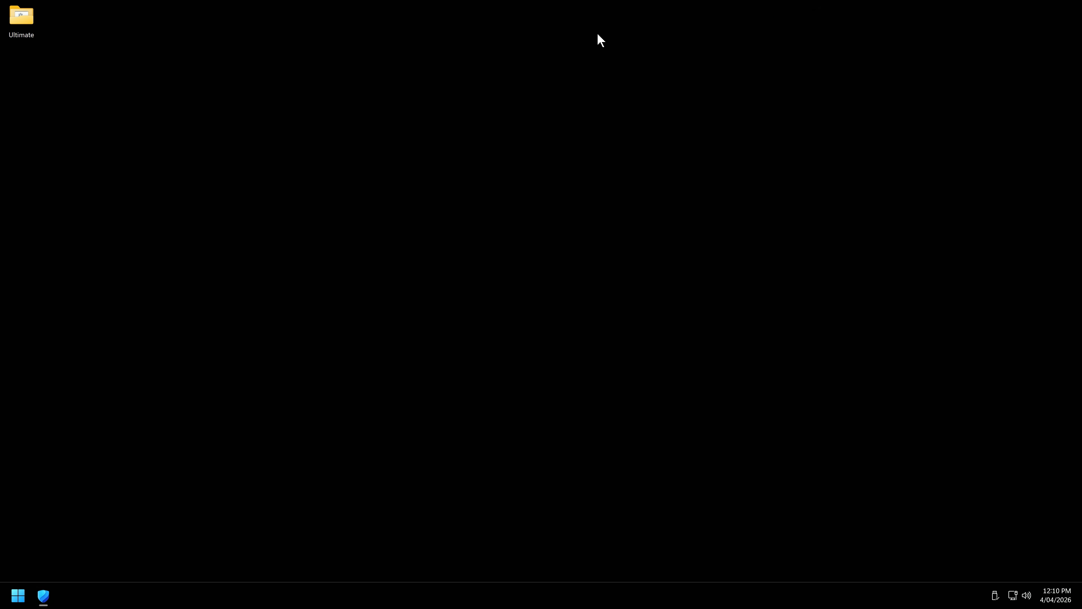
- Open the 6 Windows folder in Ultimate and launch a script near the end of its list
{"action": "double_click", "coordinate": [37, 28]}
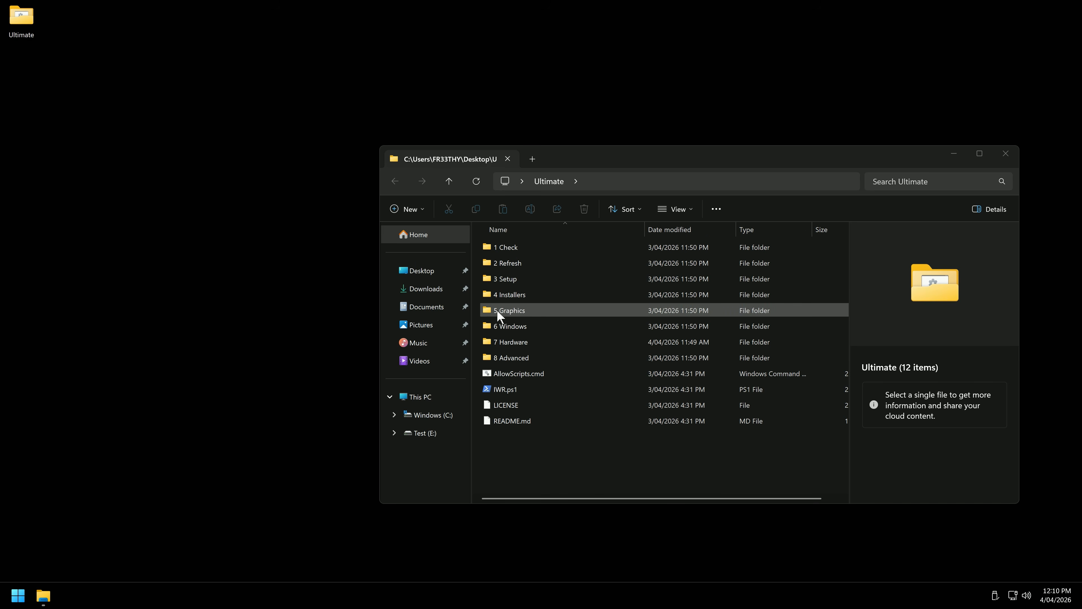
{"action": "double_click", "coordinate": [531, 328]}
{"action": "scroll", "coordinate": [595, 403], "scroll_direction": "down", "scroll_amount": 1}
{"action": "scroll", "coordinate": [592, 398], "scroll_direction": "down", "scroll_amount": 6}
{"action": "double_click", "coordinate": [552, 439]}
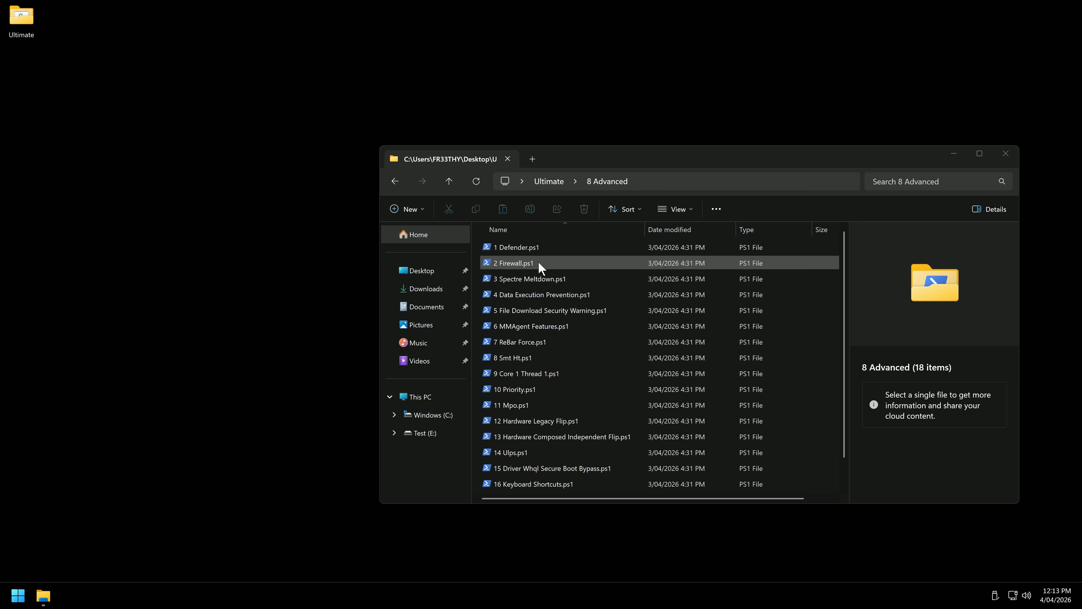
- Run 2 Firewall.ps1 with Control Panel's Windows Defender Firewall page open beside it, and choose option 1, Firewall: Disable
{"action": "double_click", "coordinate": [538, 266]}
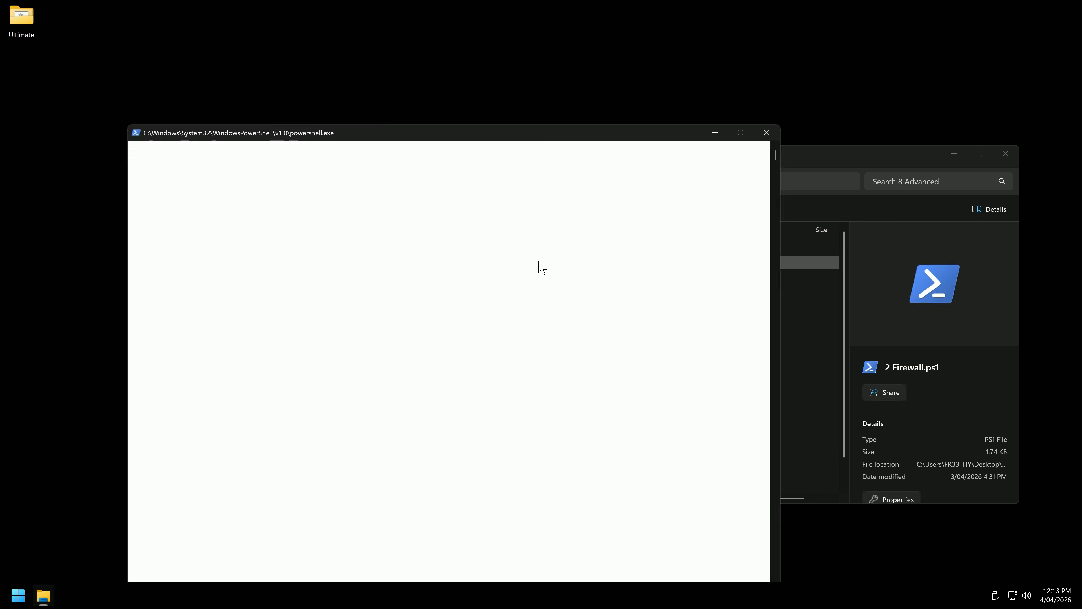
{"action": "key", "text": "super+r"}
{"action": "type", "text": "control"}
{"action": "key", "text": "Return"}
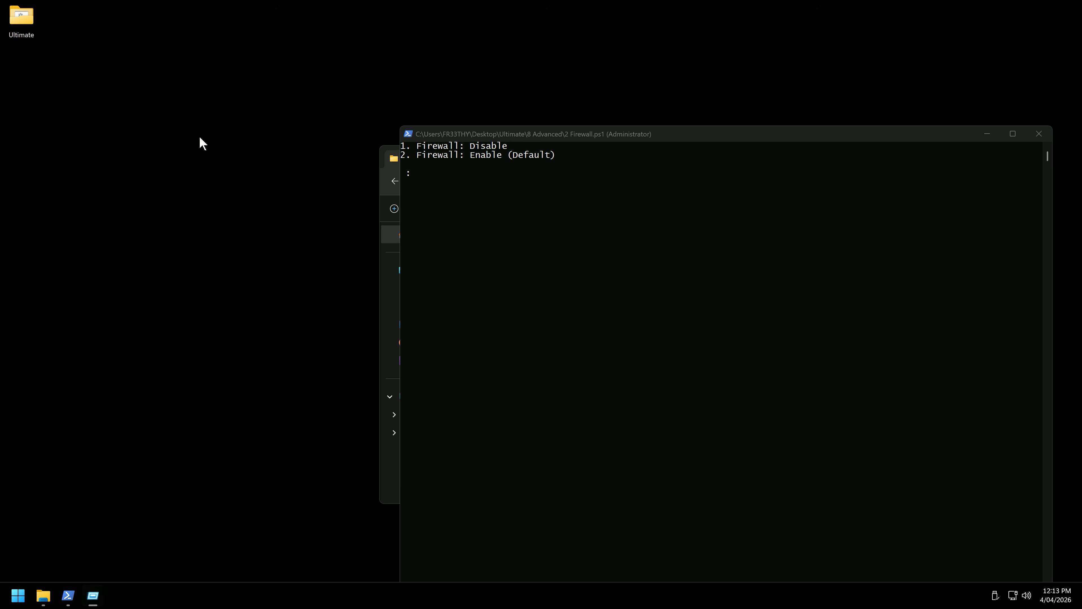
{"action": "left_click", "coordinate": [475, 145]}
{"action": "left_click", "coordinate": [495, 162]}
{"action": "left_click_drag", "start_coordinate": [635, 65], "coordinate": [398, 83]}
{"action": "left_click_drag", "start_coordinate": [631, 134], "coordinate": [748, 171]}
{"action": "type", "text": "1"}
{"action": "key", "text": "Return"}
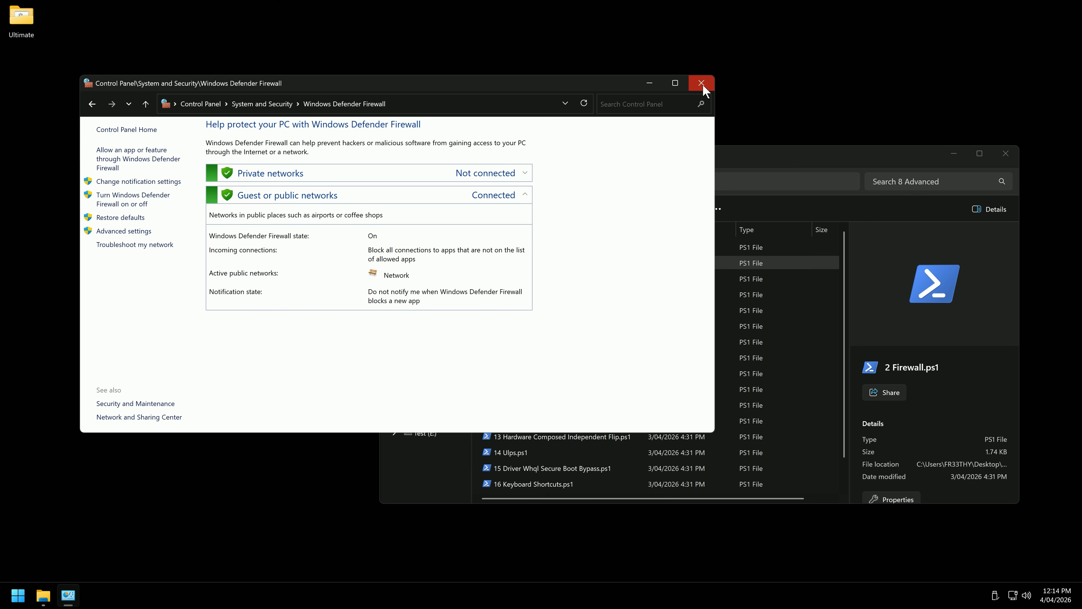
- Close the firewall window, reopen Control Panel through Run and check the Windows Defender Firewall page again
{"action": "left_click", "coordinate": [701, 82]}
{"action": "right_click", "coordinate": [18, 595]}
{"action": "key", "text": "r"}
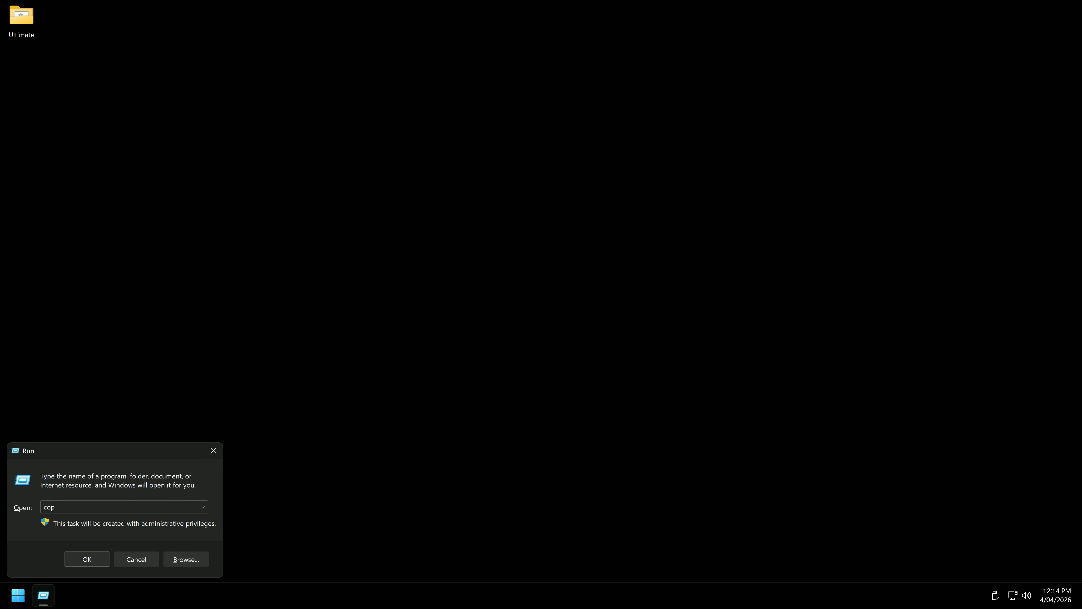
{"action": "key", "text": "Return"}
{"action": "left_click", "coordinate": [256, 163]}
{"action": "left_click", "coordinate": [269, 172]}
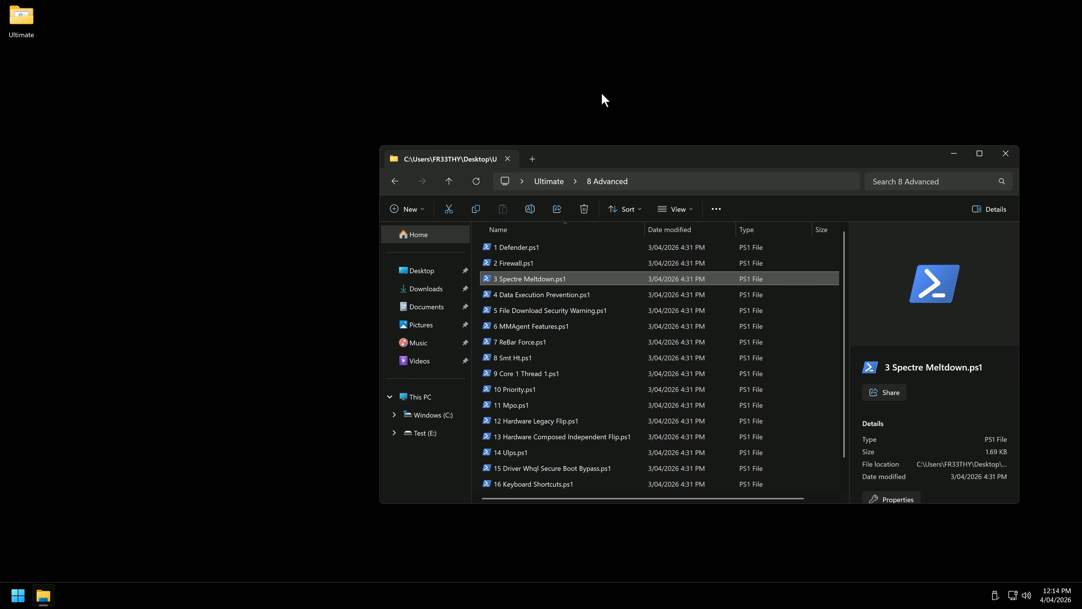
- Run 3 Spectre Meltdown.ps1 with option 1, and reopen the script briefly and close it
{"action": "double_click", "coordinate": [548, 278]}
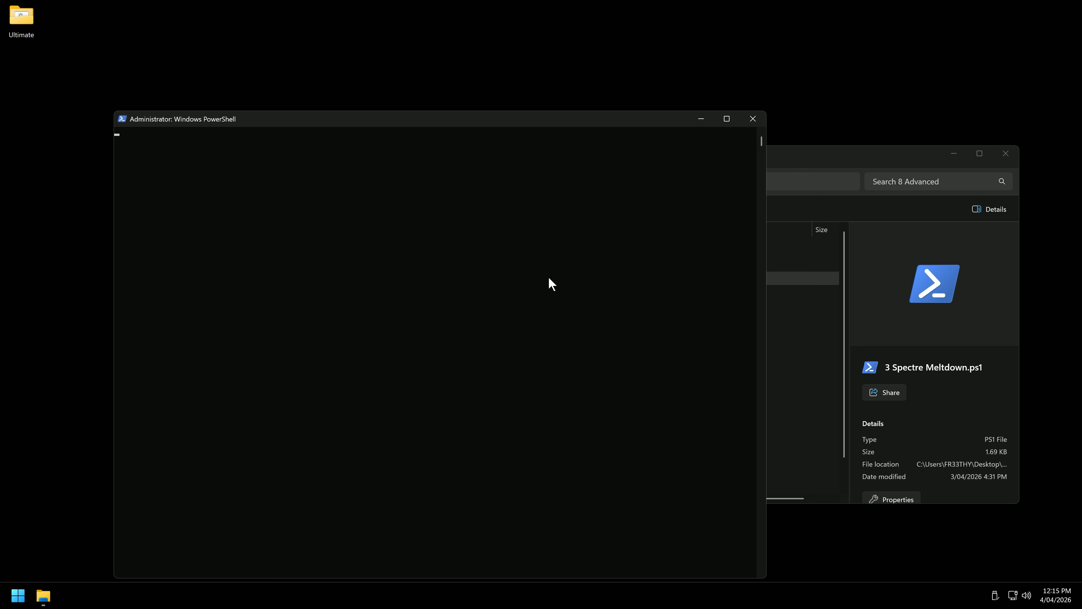
{"action": "type", "text": "1"}
{"action": "key", "text": "Return"}
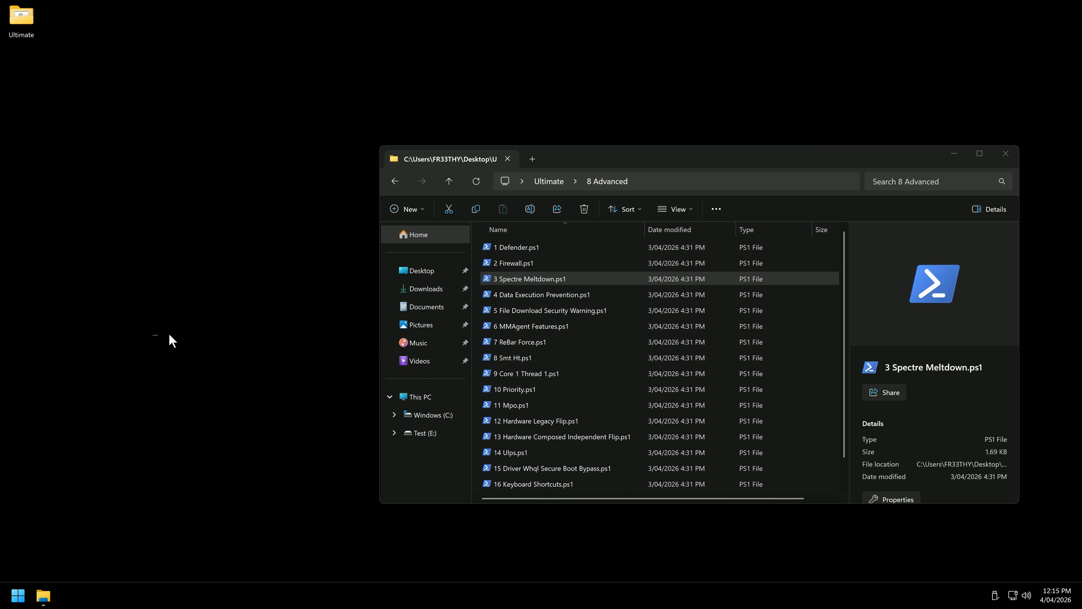
{"action": "double_click", "coordinate": [537, 280]}
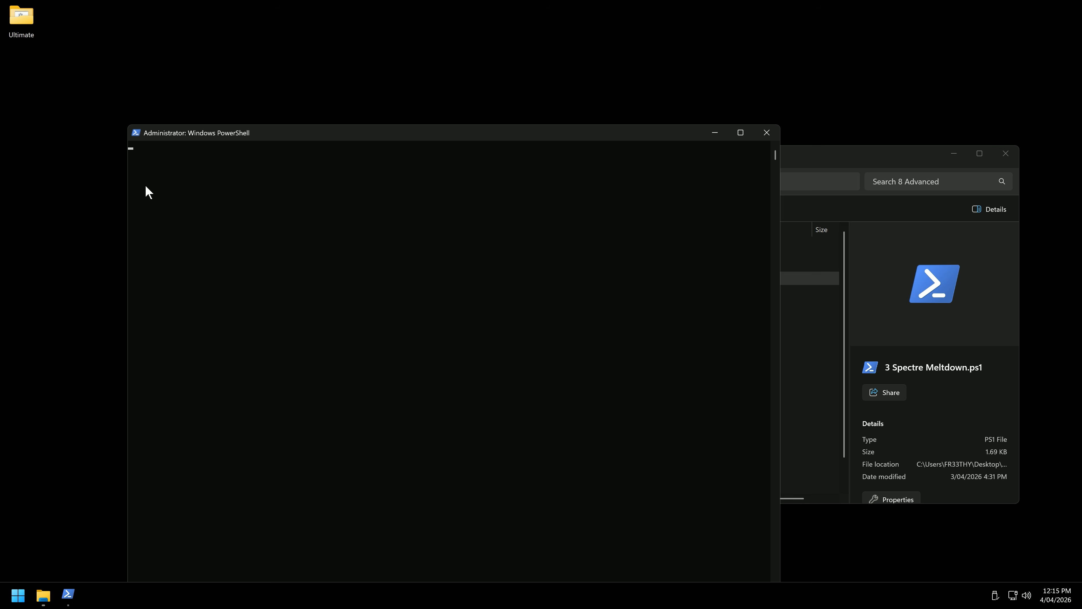
{"action": "left_click", "coordinate": [767, 133]}
- Select 4 Data Execution Prevention.ps1, and check the Data Execution Prevention options in the advanced system Performance settings
{"action": "left_click", "coordinate": [578, 298]}
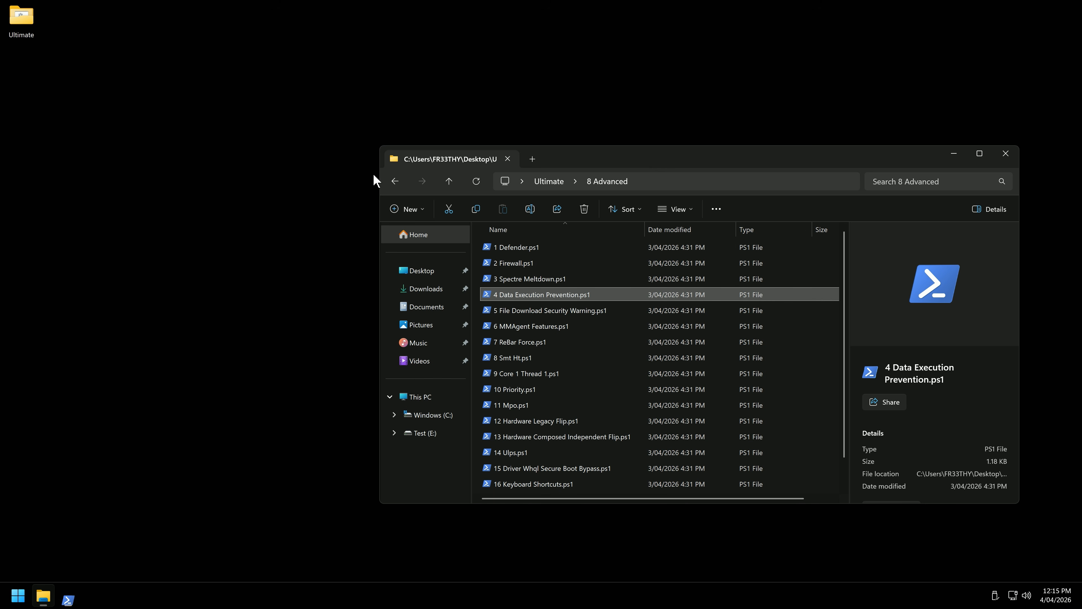
{"action": "right_click", "coordinate": [18, 595]}
{"action": "mouse_move", "coordinate": [64, 550]}
{"action": "left_click", "coordinate": [152, 586]}
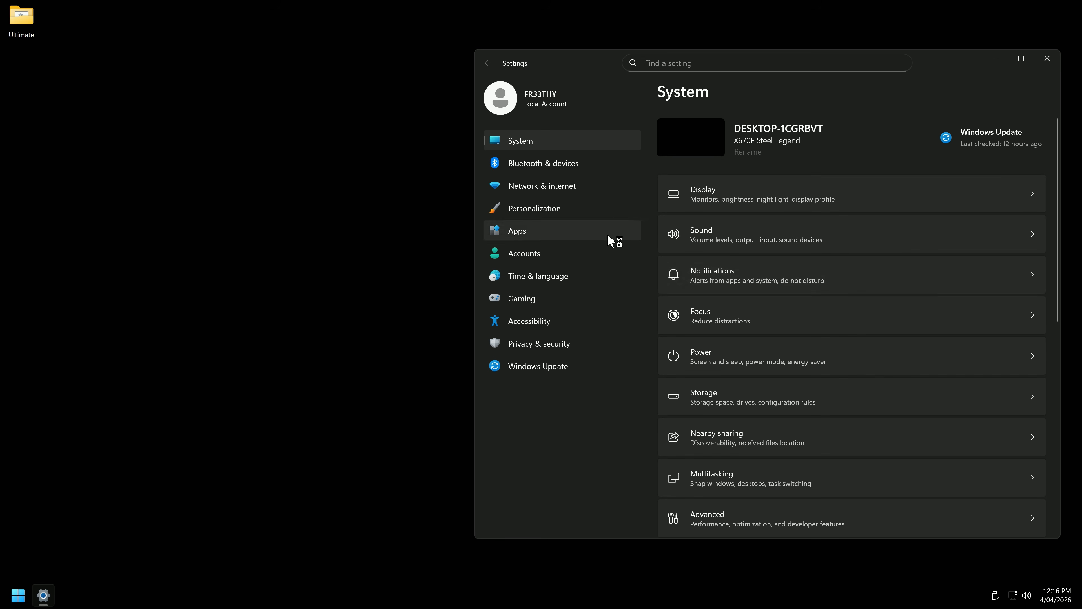
{"action": "scroll", "coordinate": [809, 446], "scroll_direction": "down", "scroll_amount": 10}
{"action": "left_click", "coordinate": [766, 503]}
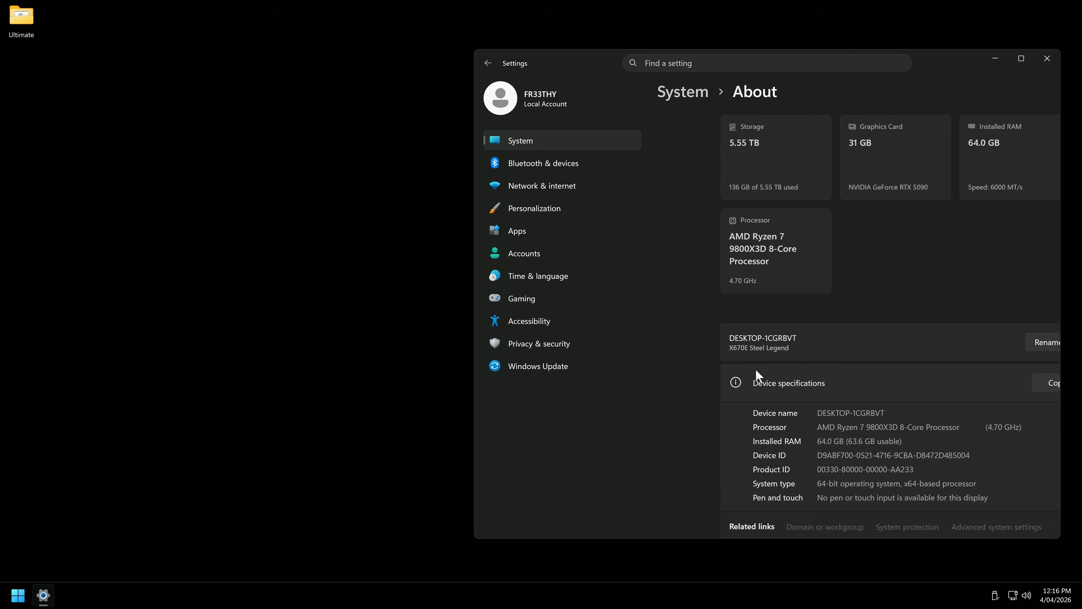
{"action": "scroll", "coordinate": [799, 362], "scroll_direction": "down", "scroll_amount": 3}
{"action": "left_click", "coordinate": [937, 400]}
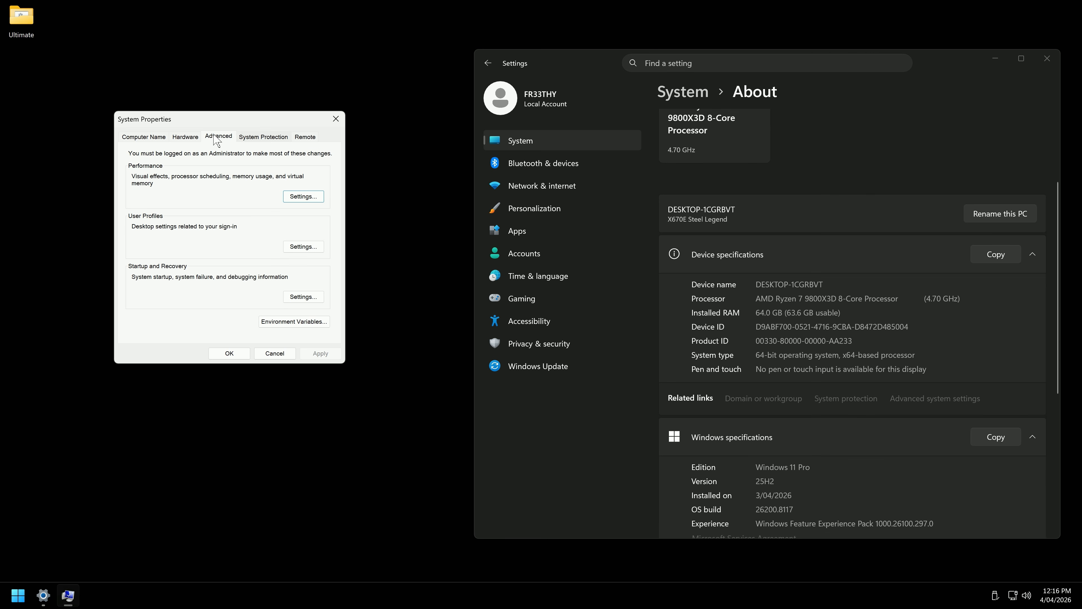
{"action": "left_click", "coordinate": [303, 196]}
{"action": "left_click", "coordinate": [251, 177]}
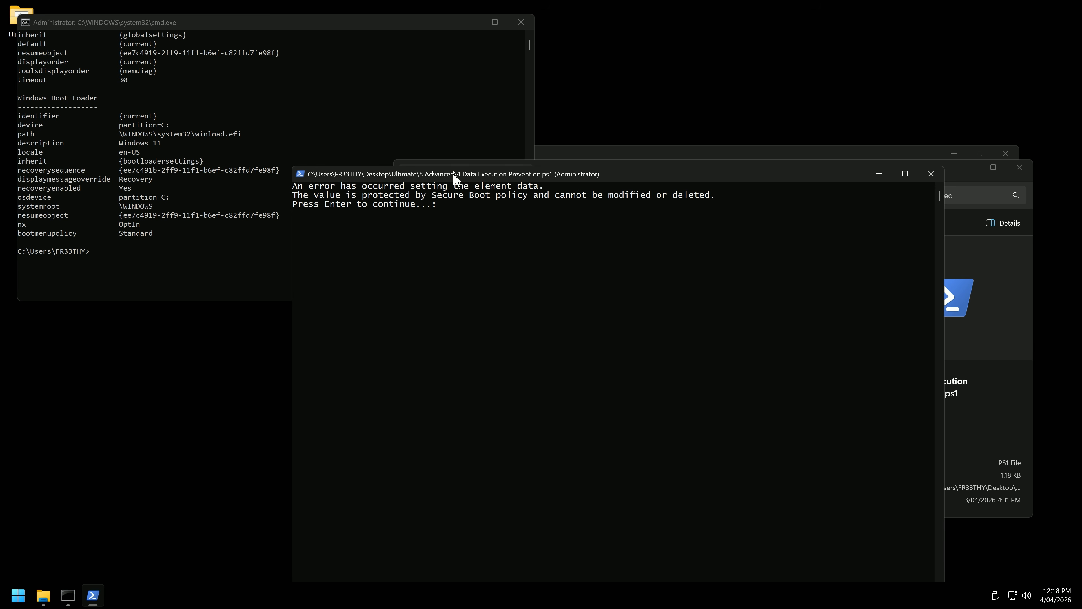
- Move the 4 Data Execution Prevention.ps1 window slightly aside and continue past its message
{"action": "left_click_drag", "start_coordinate": [452, 173], "coordinate": [432, 172]}
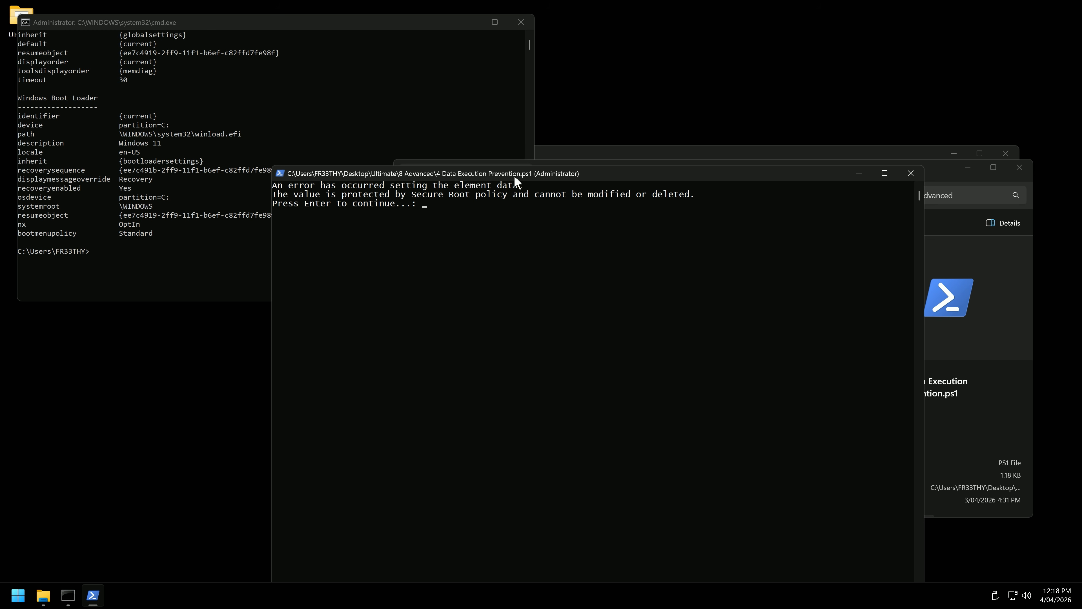
{"action": "key", "text": "Return"}
- Launch 5 File Download Security Warning.ps1, and download Onboard Memory Manager for Windows 11 to the desktop using Brave
{"action": "double_click", "coordinate": [780, 298]}
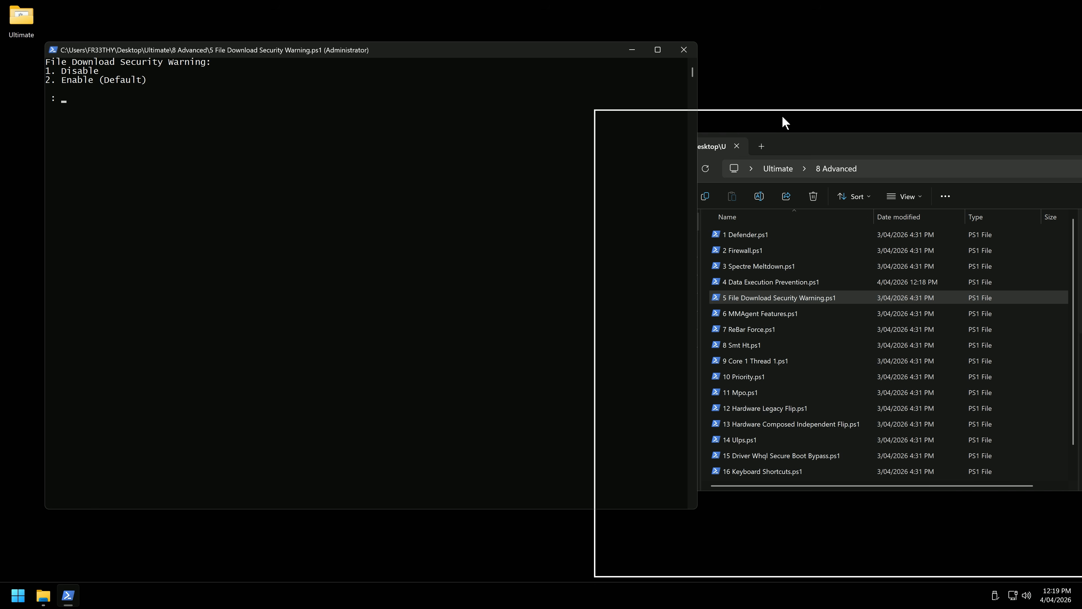
{"action": "key", "text": "super"}
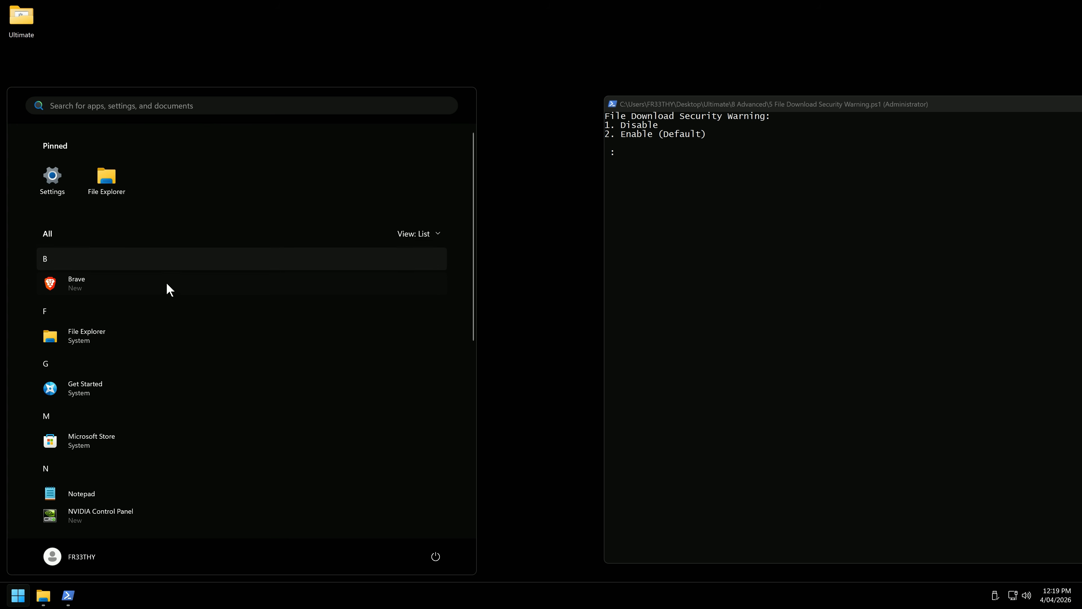
{"action": "left_click", "coordinate": [116, 283]}
{"action": "scroll", "coordinate": [251, 353], "scroll_direction": "down", "scroll_amount": 8}
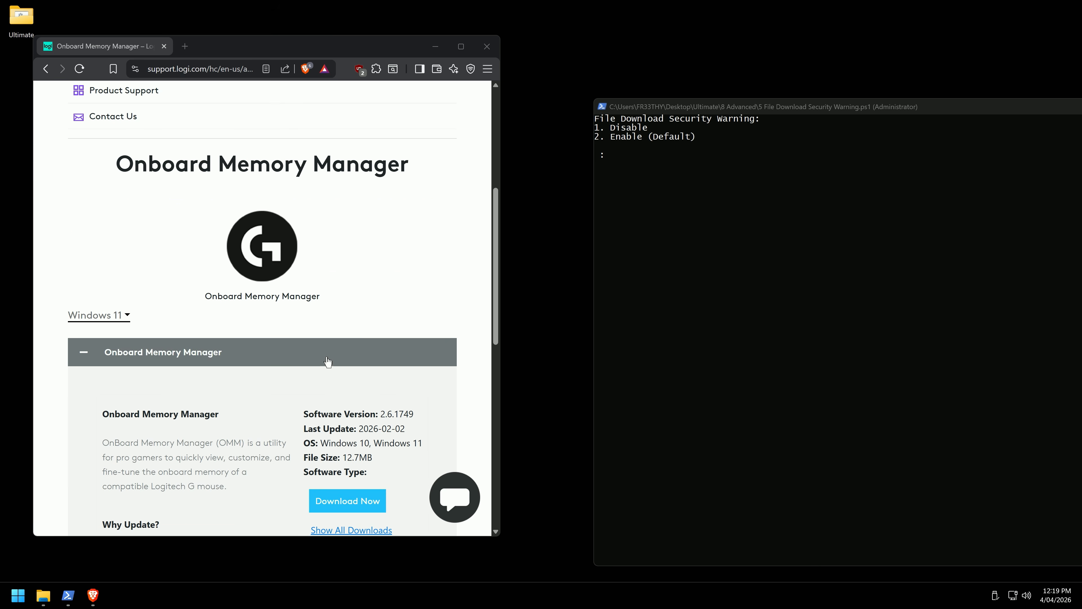
{"action": "left_click", "coordinate": [340, 389]}
{"action": "left_click", "coordinate": [83, 140]}
{"action": "key", "text": "Return"}
- Inspect the security Unblock option in the properties of OnboardMemoryManager_2.6.1749.exe, and close the dialog
{"action": "right_click", "coordinate": [20, 83]}
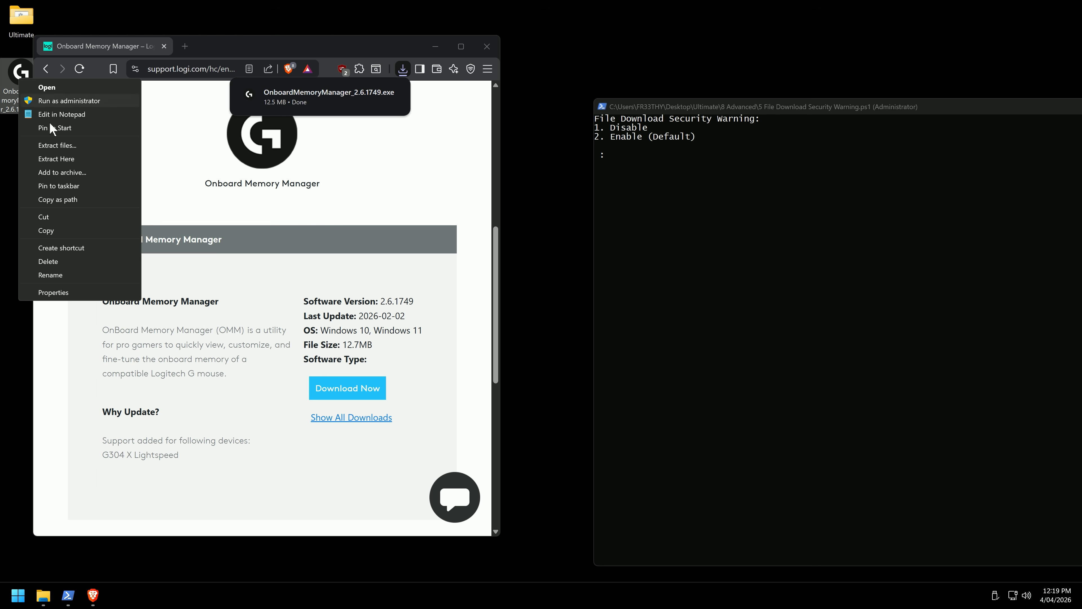
{"action": "left_click", "coordinate": [46, 295]}
{"action": "left_click_drag", "start_coordinate": [149, 86], "coordinate": [541, 117]}
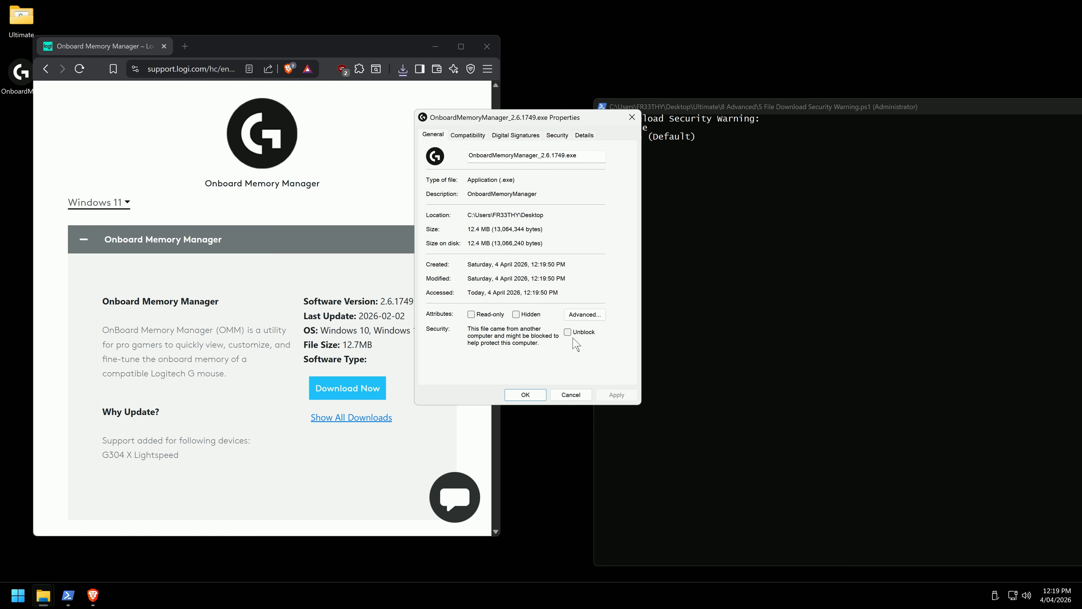
{"action": "left_click", "coordinate": [632, 117]}
- Delete the downloaded OnboardMemoryManager file from the desktop and close Brave
{"action": "left_click_drag", "start_coordinate": [3, 148], "coordinate": [20, 81]}
{"action": "key", "text": "Delete"}
{"action": "left_click", "coordinate": [487, 46]}
{"action": "left_click", "coordinate": [505, 28]}
- Choose option 1, Disable, in the File Download Security Warning script
{"action": "left_click", "coordinate": [689, 105]}
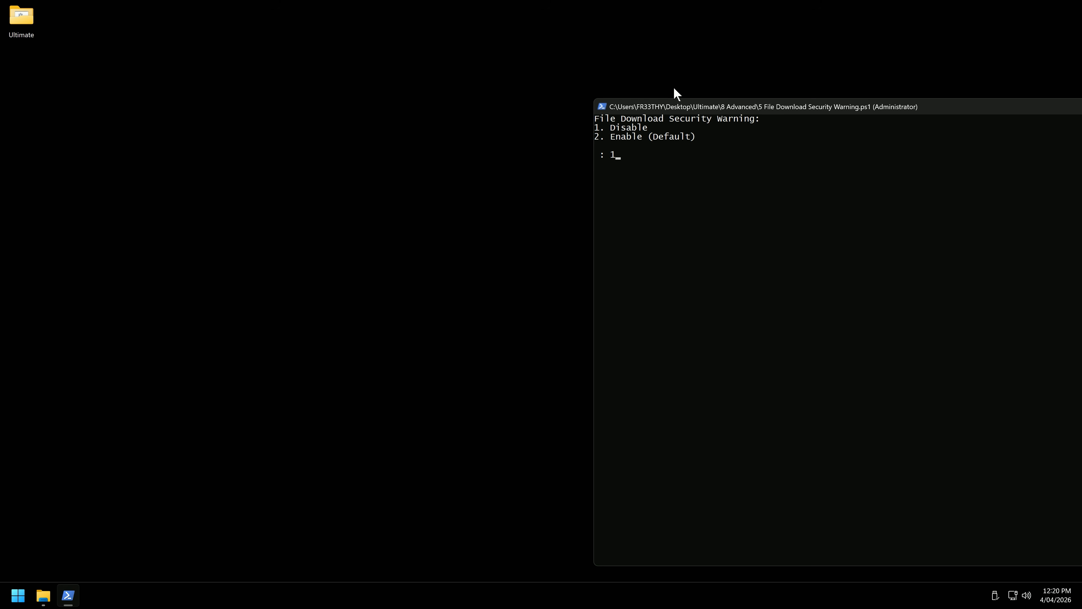
{"action": "type", "text": "1"}
{"action": "key", "text": "Return"}
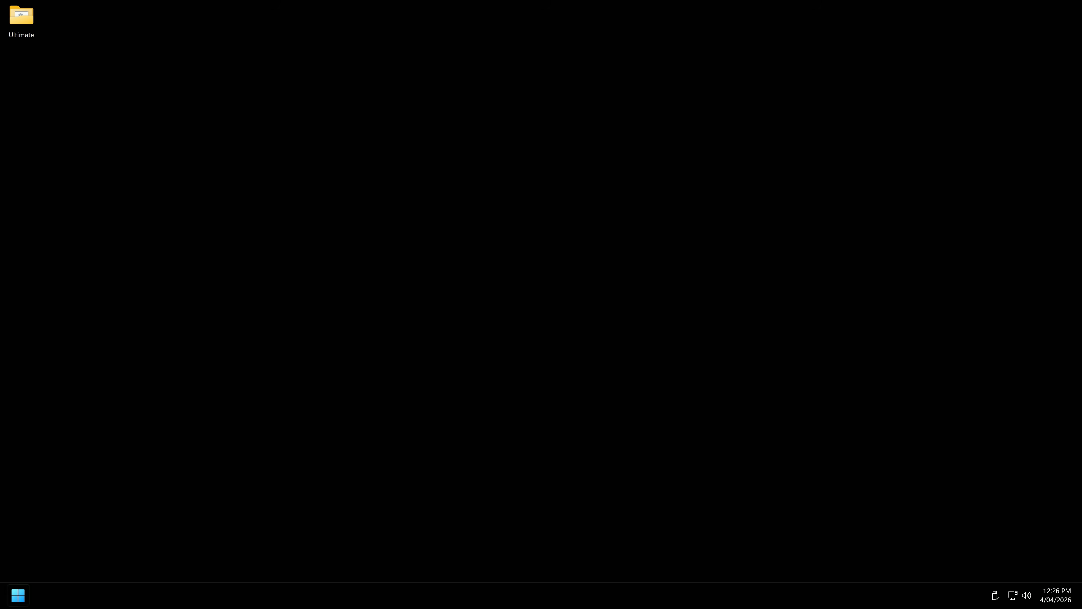
- Open the properties of the newly downloaded Onboard Memory Manager file on the desktop
{"action": "key", "text": "super"}
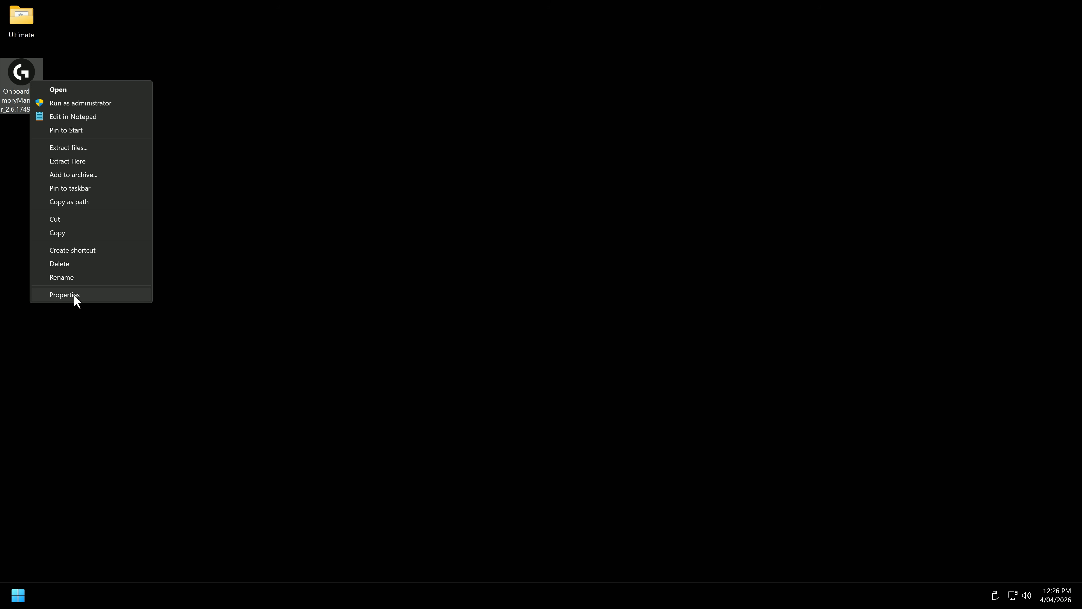
{"action": "left_click", "coordinate": [75, 294]}
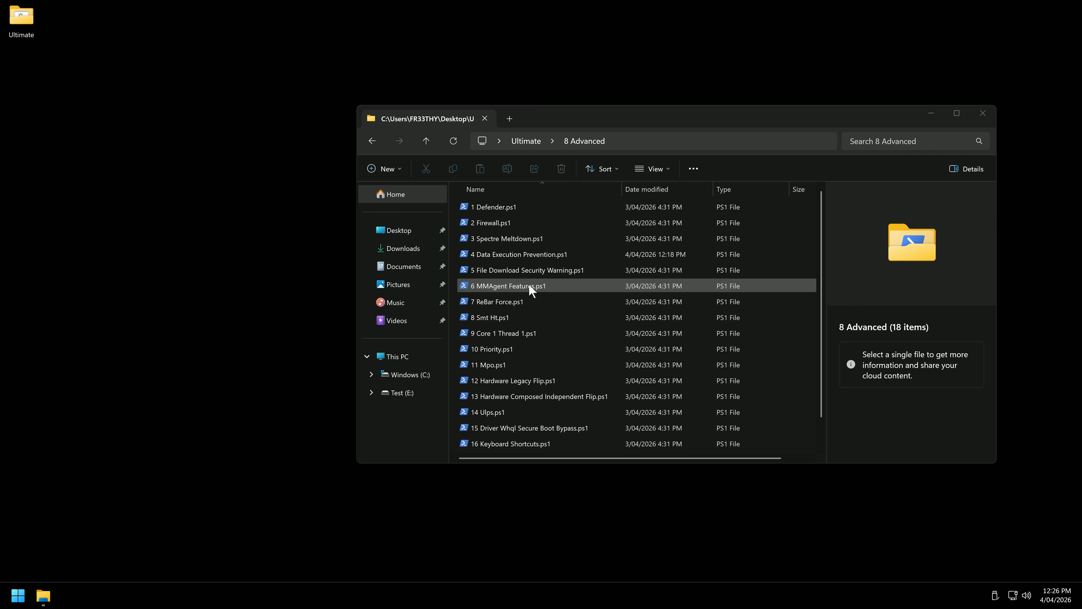
- Run 6 MMAgent Features.ps1, move its window aside and choose option 3, Check, to review the feature states
{"action": "left_click", "coordinate": [527, 286]}
{"action": "double_click", "coordinate": [527, 290]}
{"action": "left_click_drag", "start_coordinate": [388, 109], "coordinate": [744, 133]}
{"action": "type", "text": "3"}
{"action": "key", "text": "Return"}
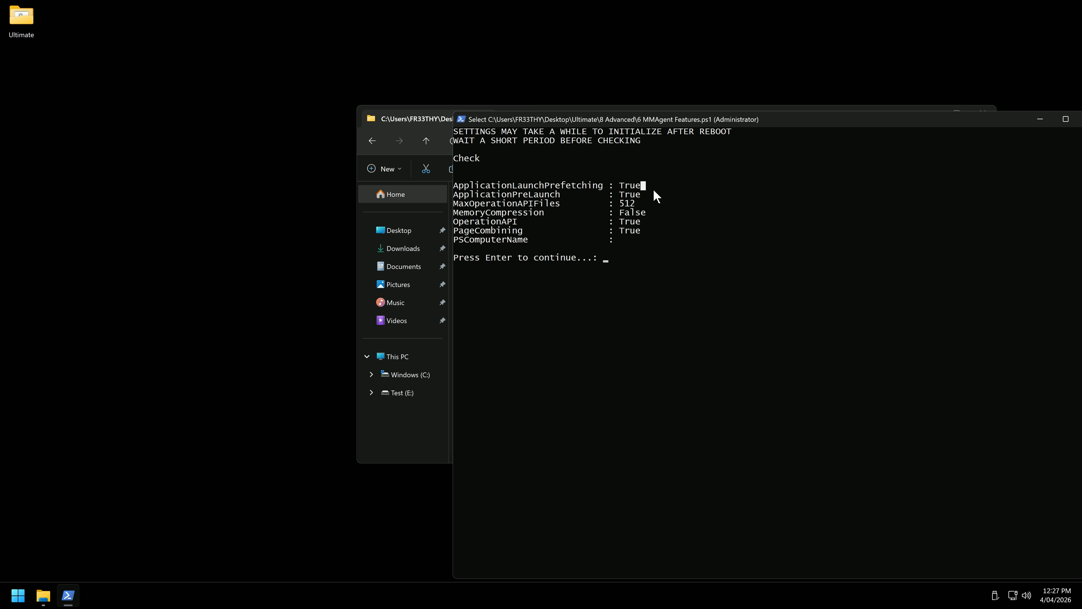
{"action": "left_click", "coordinate": [643, 187]}
{"action": "mouse_move", "coordinate": [735, 123]}
{"action": "left_mouse_down"}
{"action": "mouse_move", "coordinate": [723, 121]}
{"action": "mouse_move", "coordinate": [732, 124]}
{"action": "left_mouse_up"}
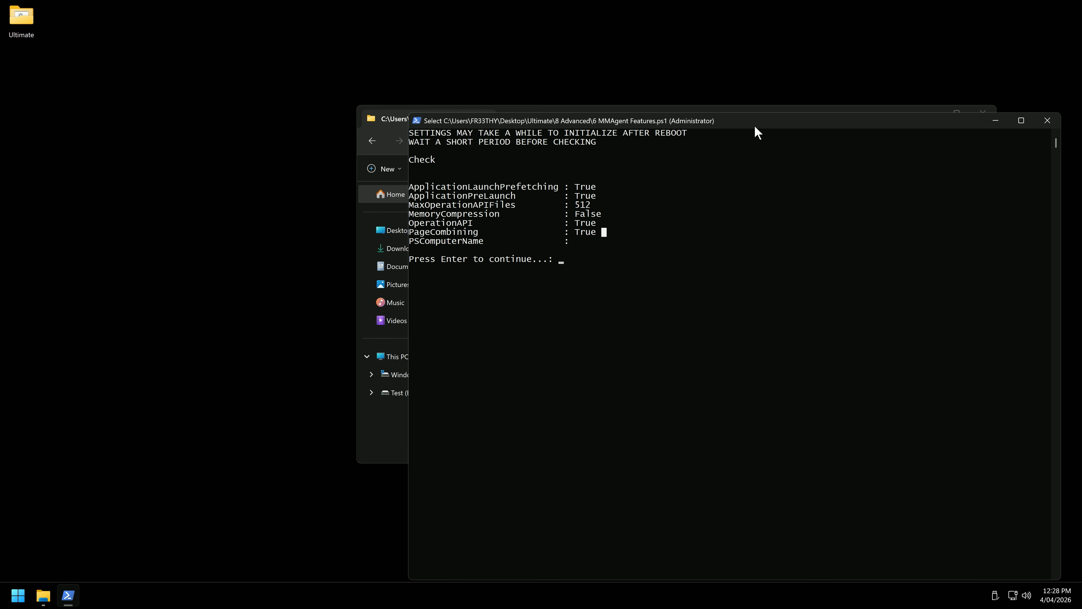
- Restart 6 MMAgent Features.ps1, choose option 1 to turn the MMAgent features off, and finish the script
{"action": "left_click", "coordinate": [1048, 121]}
{"action": "key", "text": "Return"}
{"action": "left_click_drag", "start_coordinate": [387, 116], "coordinate": [766, 163]}
{"action": "type", "text": "1"}
{"action": "key", "text": "Return"}
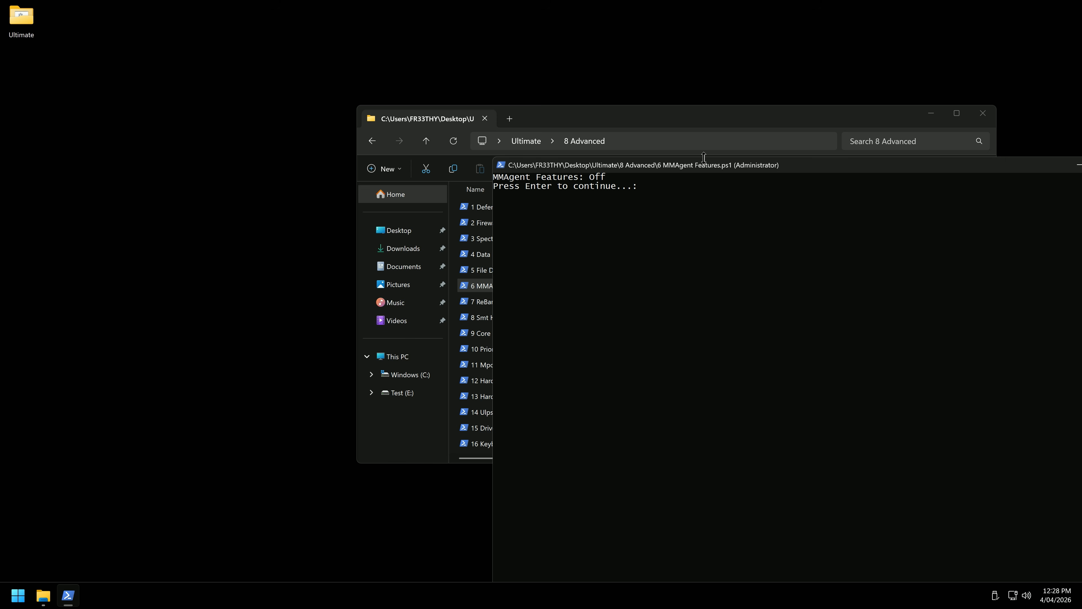
{"action": "key", "text": "Return"}
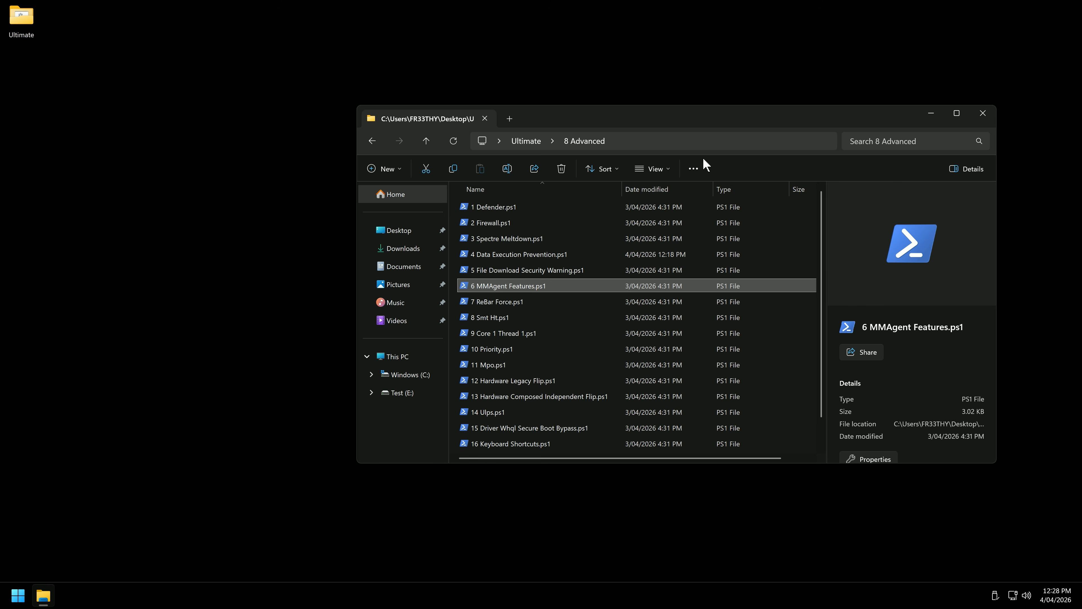
- Run 6 MMAgent Features.ps1 with option 3, Check, review the listed feature states, and close its window
{"action": "double_click", "coordinate": [515, 285]}
{"action": "left_click_drag", "start_coordinate": [401, 136], "coordinate": [767, 155]}
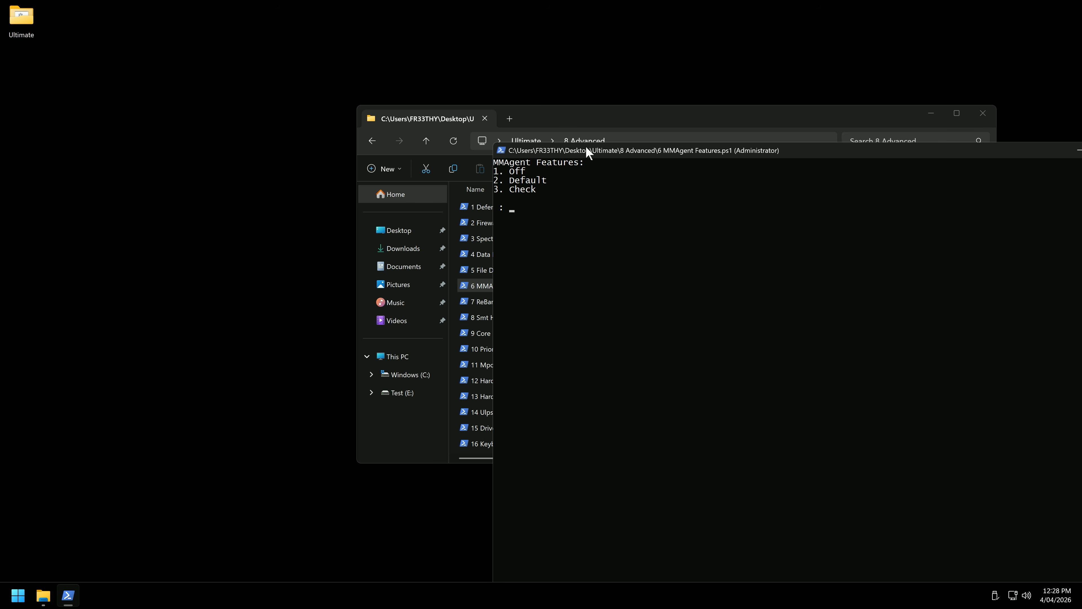
{"action": "type", "text": "3"}
{"action": "key", "text": "Return"}
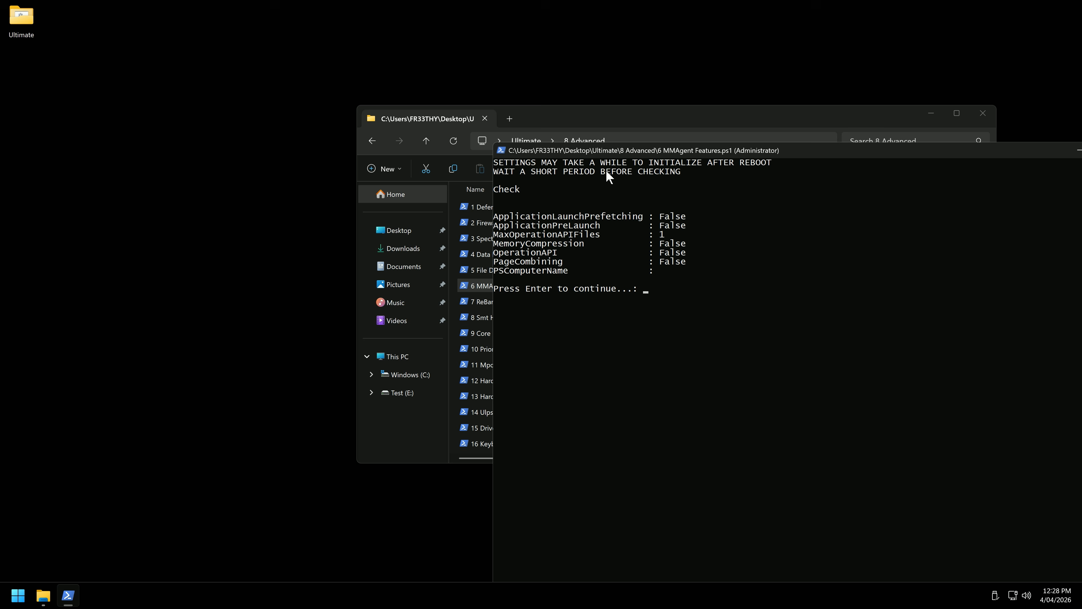
{"action": "left_click_drag", "start_coordinate": [690, 261], "coordinate": [493, 216]}
{"action": "right_click", "coordinate": [702, 266]}
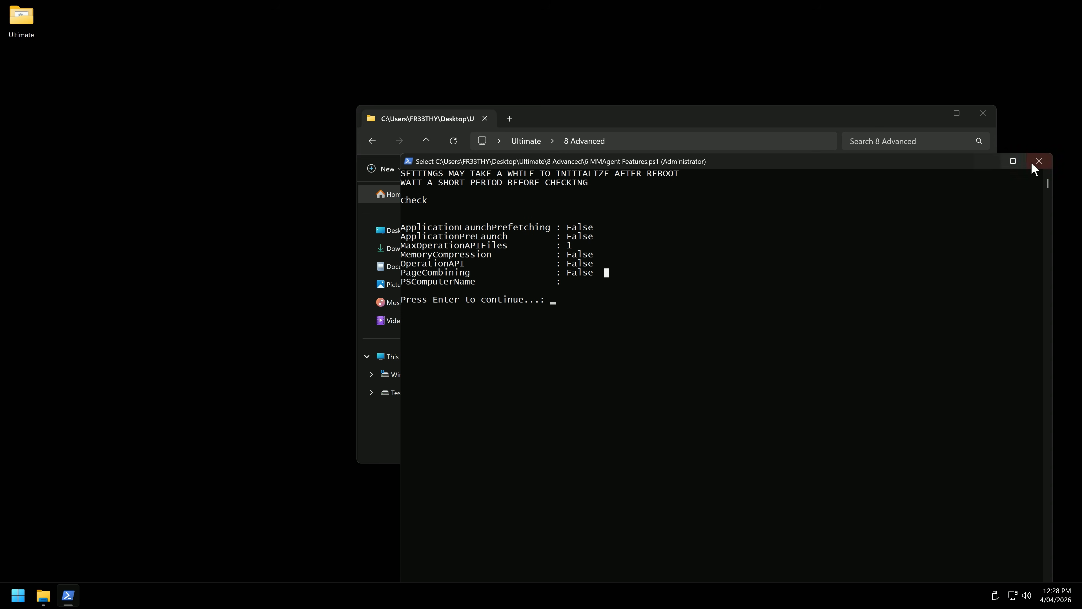
{"action": "left_click", "coordinate": [1034, 159]}
- Run 6 MMAgent Features.ps1 again, choose option 2, Default, and finish the script
{"action": "double_click", "coordinate": [541, 287]}
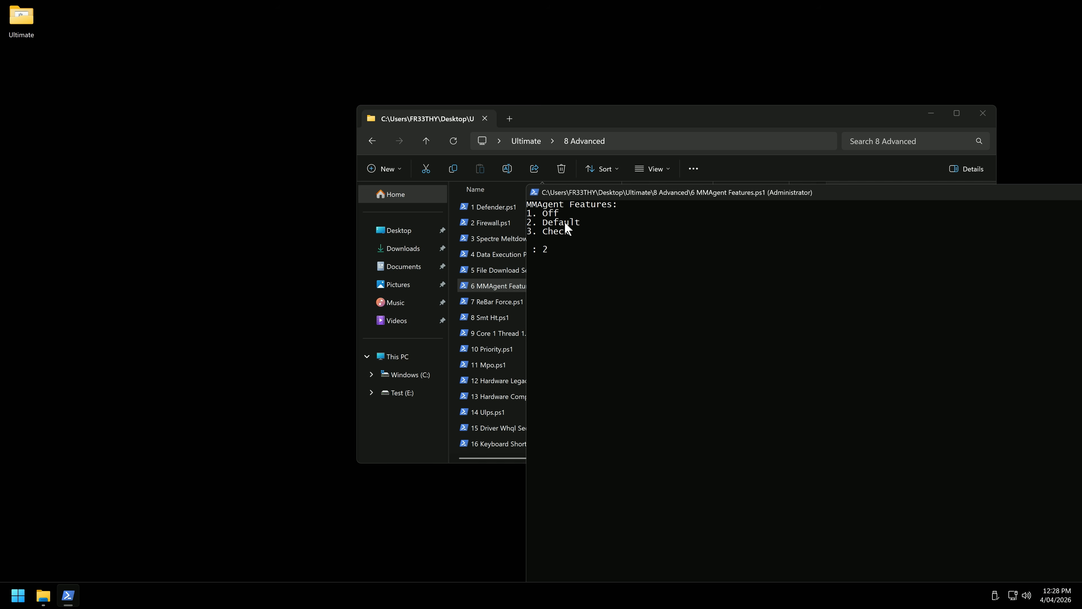
{"action": "key", "text": "Return"}
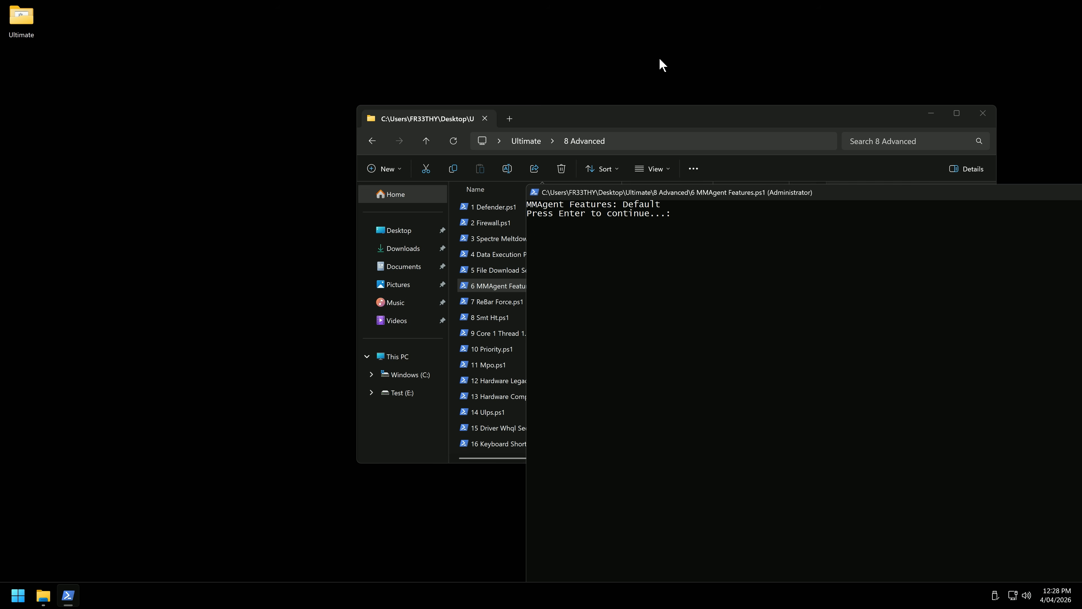
{"action": "key", "text": "Return"}
- Recheck the MMAgent feature states with option 3 of 6 MMAgent Features.ps1, inspecting MemoryCompression, and exit the script
{"action": "double_click", "coordinate": [517, 287]}
{"action": "type", "text": "3"}
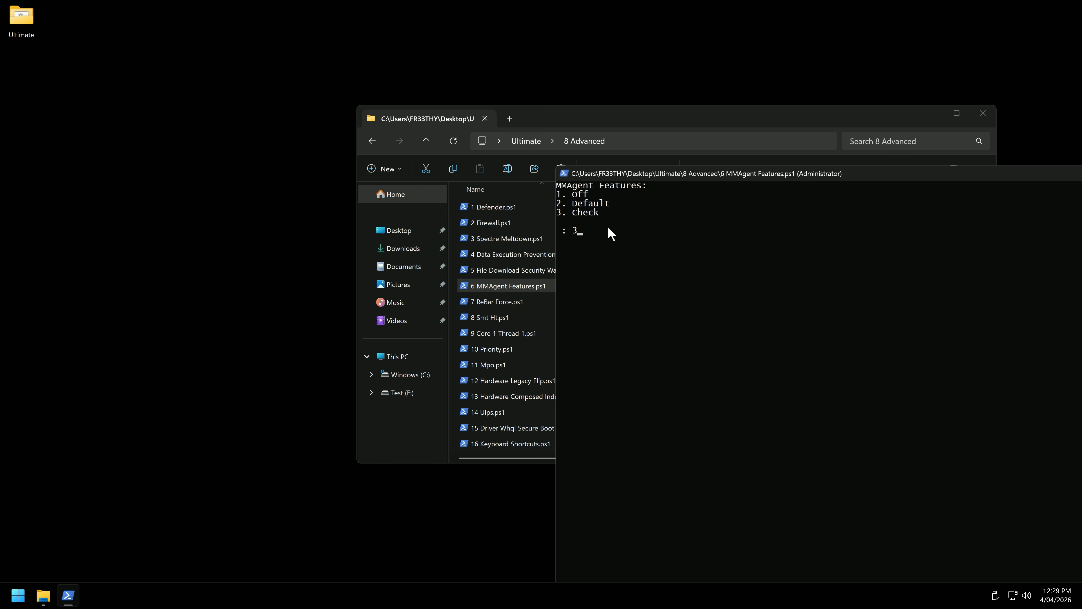
{"action": "key", "text": "Return"}
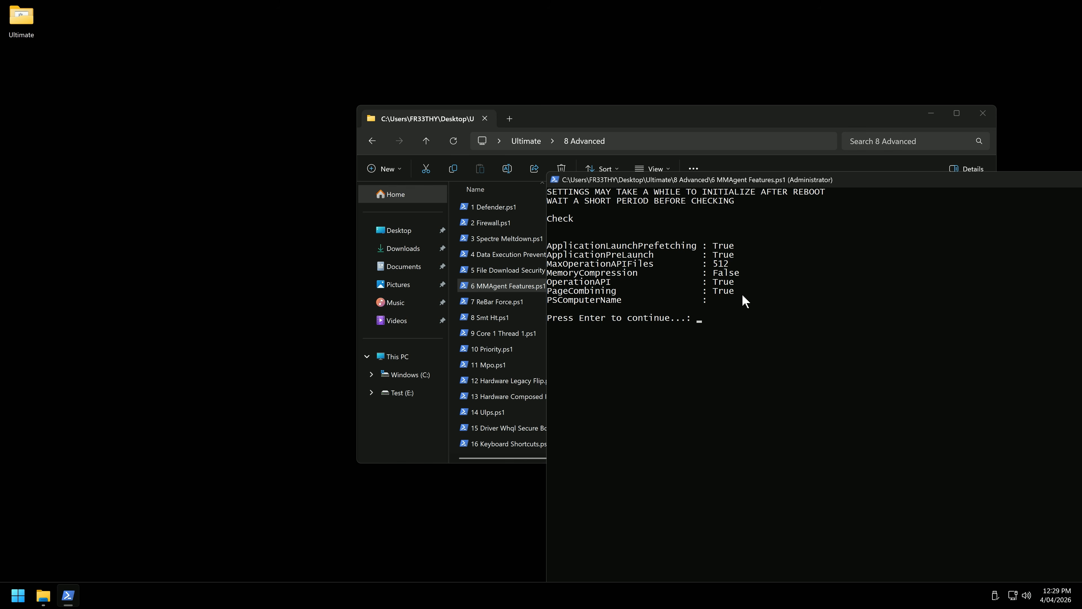
{"action": "left_click_drag", "start_coordinate": [740, 295], "coordinate": [532, 242]}
{"action": "left_click_drag", "start_coordinate": [744, 273], "coordinate": [618, 276]}
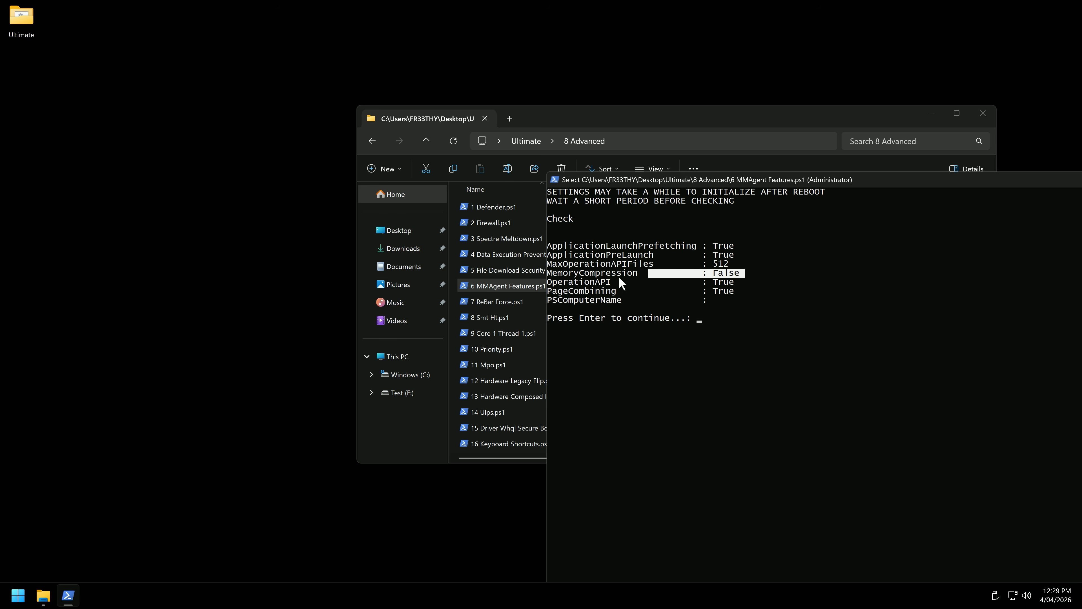
{"action": "key", "text": "Return"}
{"action": "key", "text": "Return"}
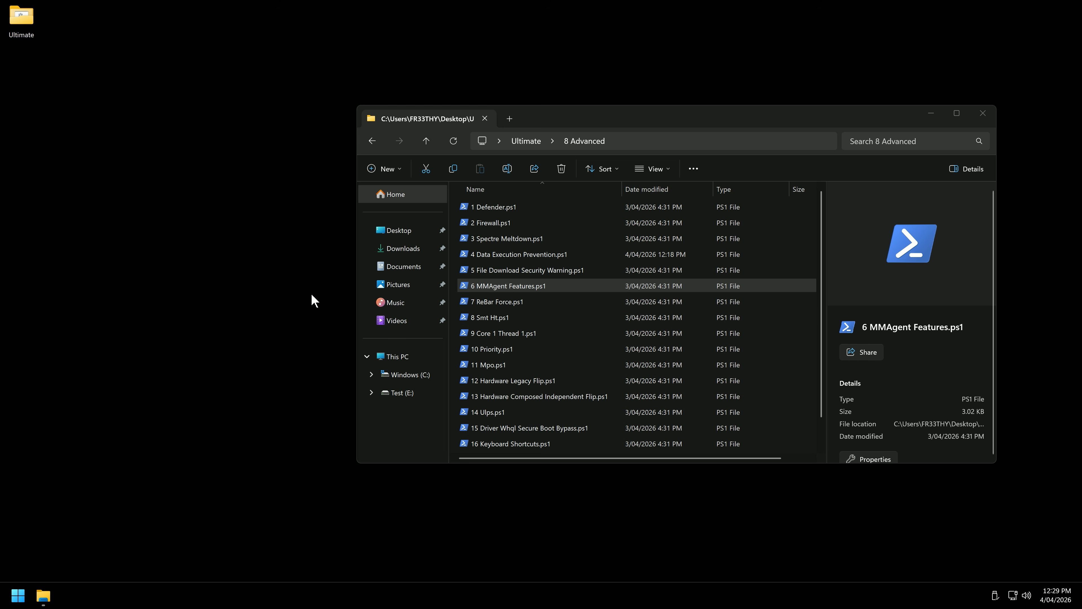
- Run 7 ReBar Force.ps1 and move its window over the file list
{"action": "left_click", "coordinate": [535, 303]}
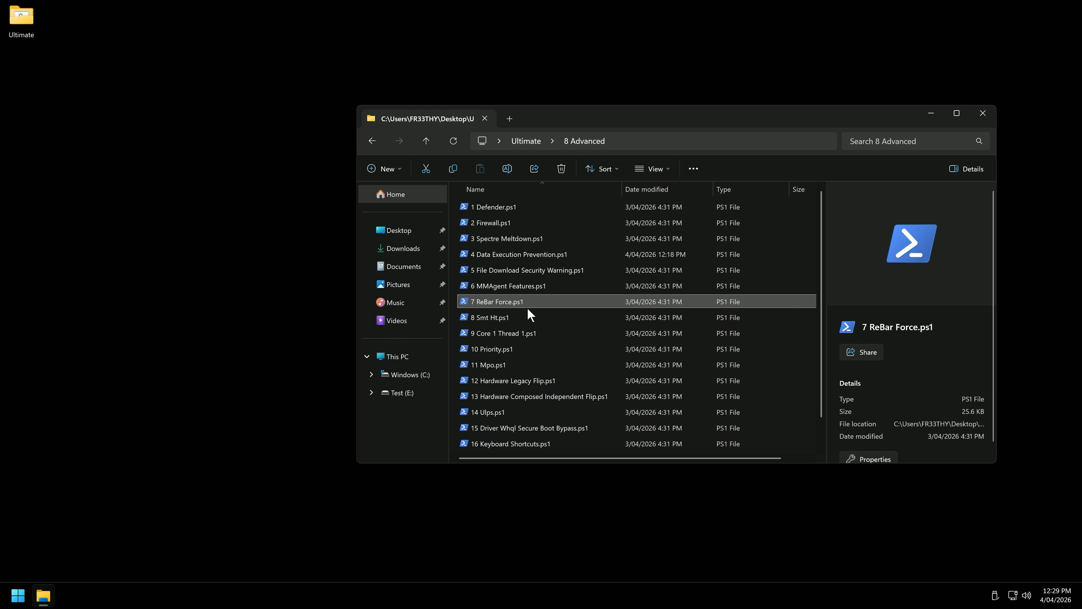
{"action": "double_click", "coordinate": [504, 301]}
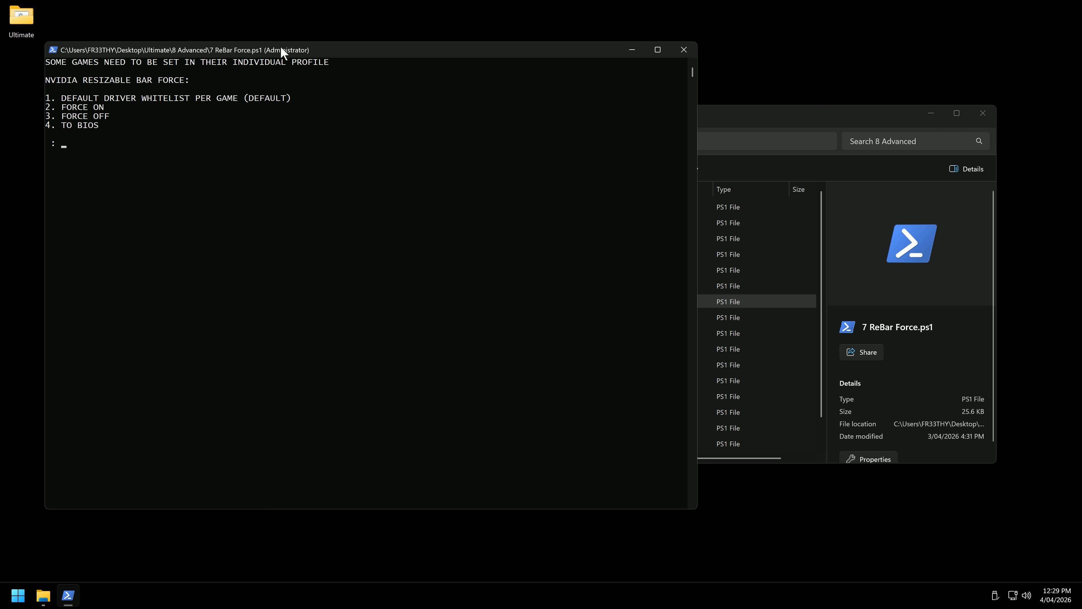
{"action": "left_click_drag", "start_coordinate": [266, 50], "coordinate": [614, 114]}
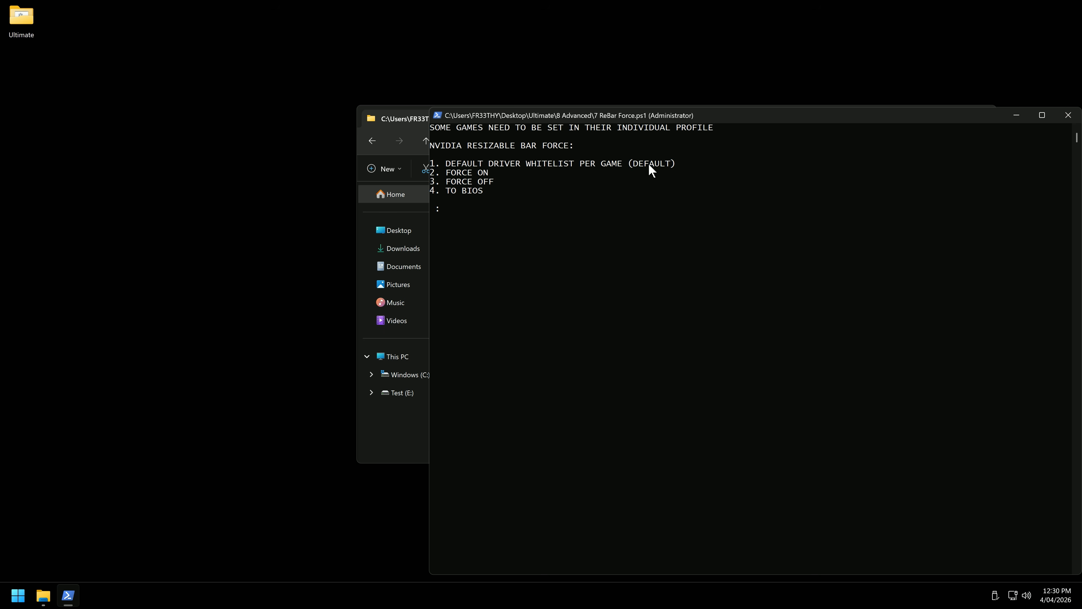
- Look inside the 5 Graphics folder of Ultimate and return to the Ultimate folder
{"action": "left_click", "coordinate": [416, 123]}
{"action": "left_click", "coordinate": [371, 141]}
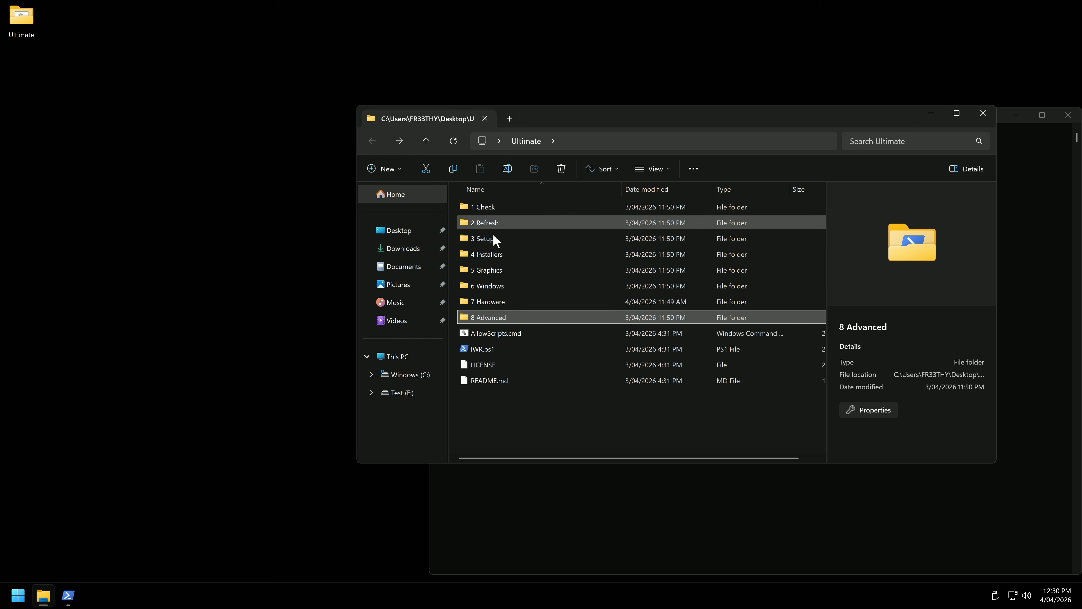
{"action": "double_click", "coordinate": [502, 272]}
{"action": "left_click", "coordinate": [514, 255]}
{"action": "key", "text": "alt+Left"}
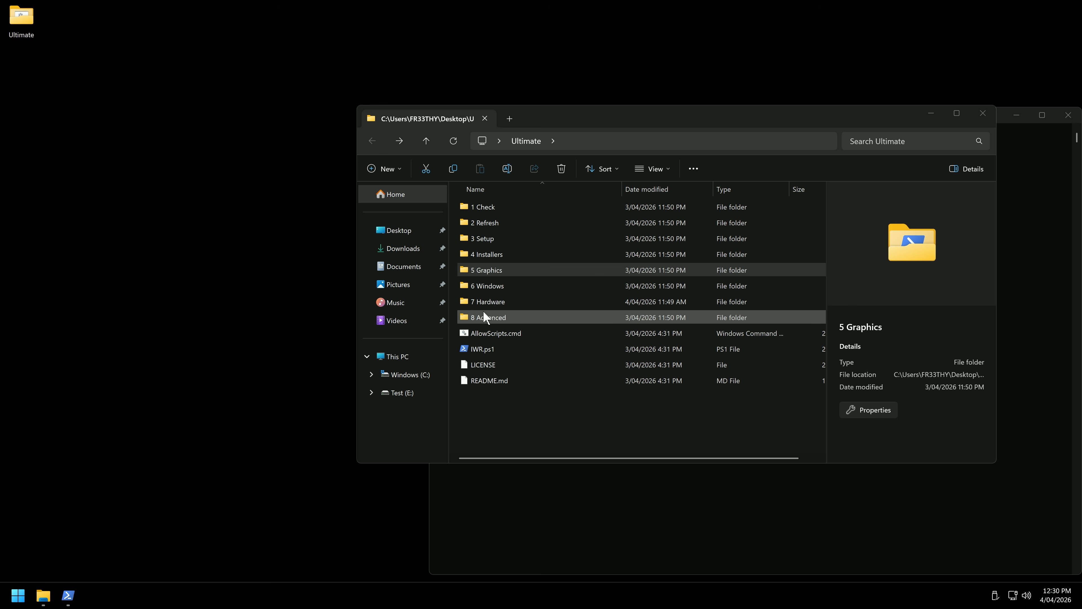
- Choose option 1, Default Driver Whitelist Per Game, in the ReBar Force script
{"action": "key", "text": "alt+Tab"}
{"action": "type", "text": "1"}
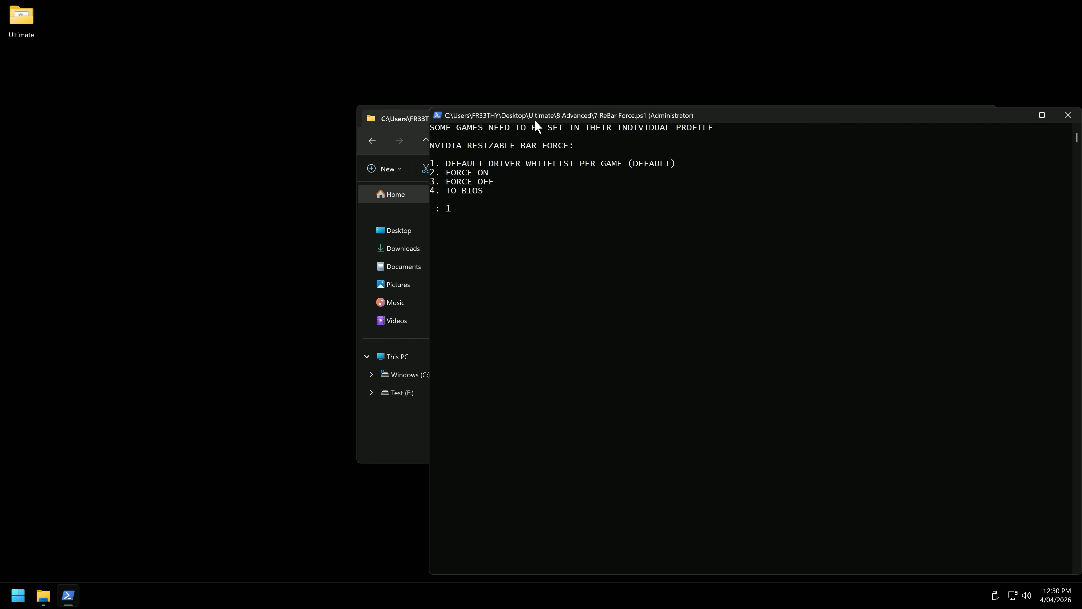
{"action": "key", "text": "Return"}
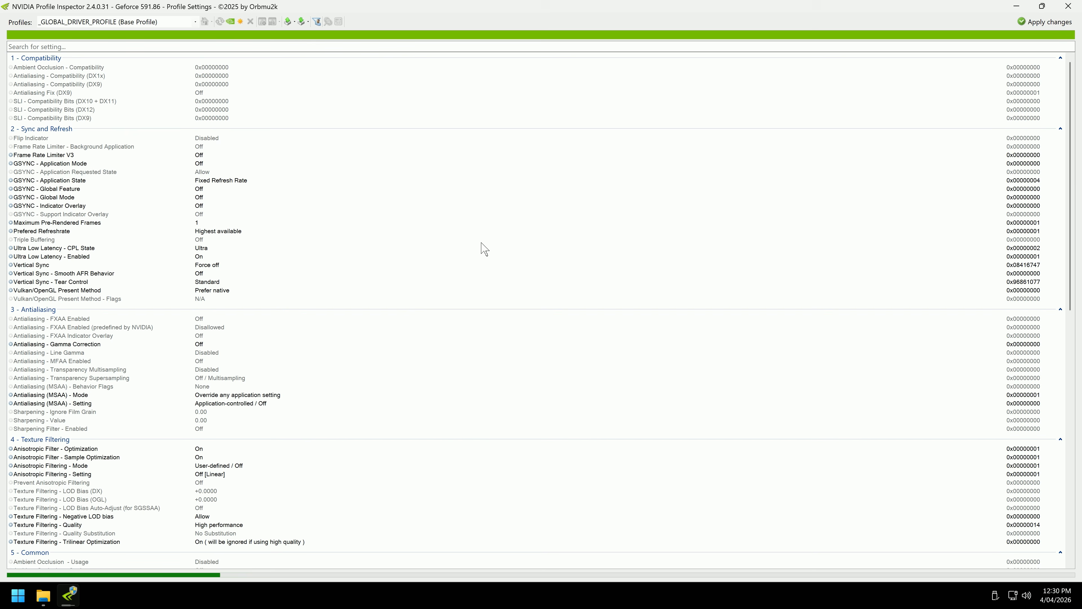
- Examine the rBAR - Enable and rBAR - Options settings of the global driver profile
{"action": "scroll", "coordinate": [277, 359], "scroll_direction": "down", "scroll_amount": 16}
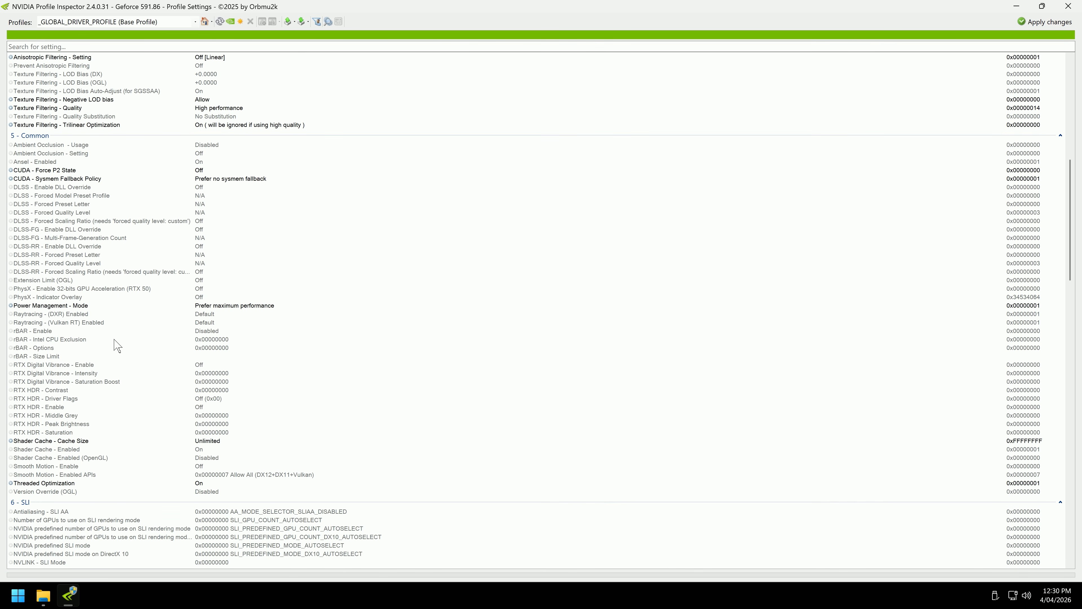
{"action": "left_click", "coordinate": [46, 332]}
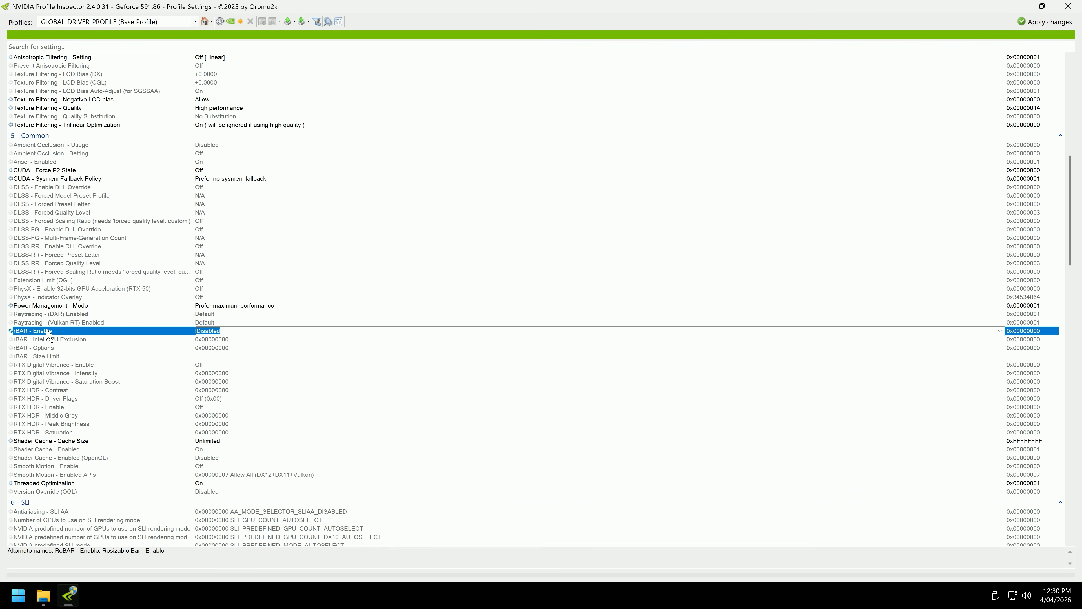
{"action": "left_click", "coordinate": [212, 348]}
- Search the NVIDIA profiles for "battlef" and open the Battlefield V profile
{"action": "left_click", "coordinate": [177, 21]}
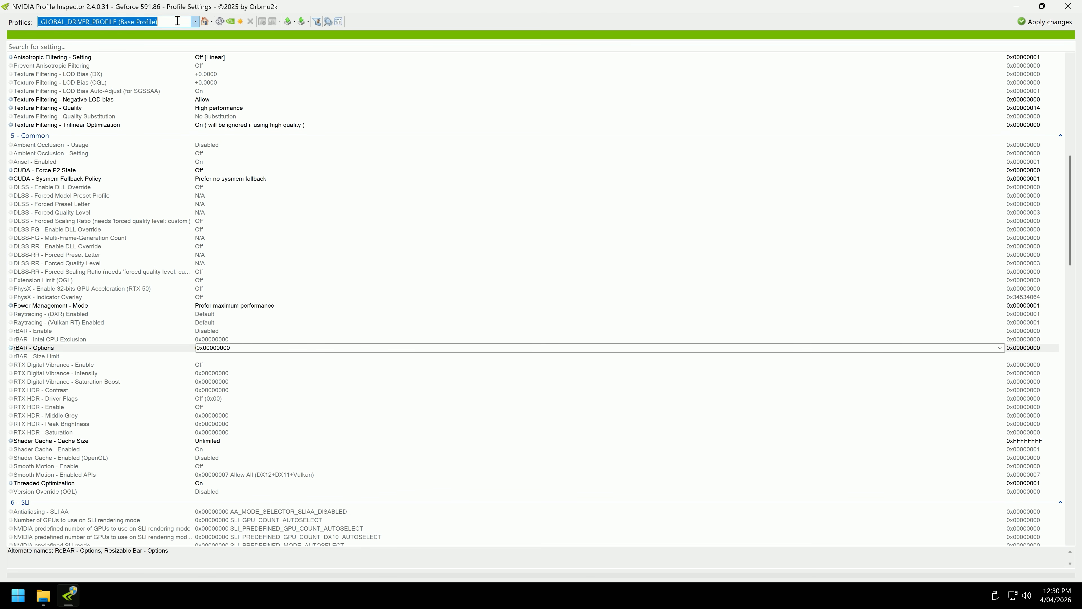
{"action": "type", "text": "battlerfiel"}
{"action": "key", "text": "BackSpace"}
{"action": "key", "text": "BackSpace"}
{"action": "key", "text": "BackSpace"}
{"action": "key", "text": "BackSpace"}
{"action": "key", "text": "BackSpace"}
{"action": "key", "text": "BackSpace"}
{"action": "key", "text": "BackSpace"}
{"action": "key", "text": "BackSpace"}
{"action": "key", "text": "BackSpace"}
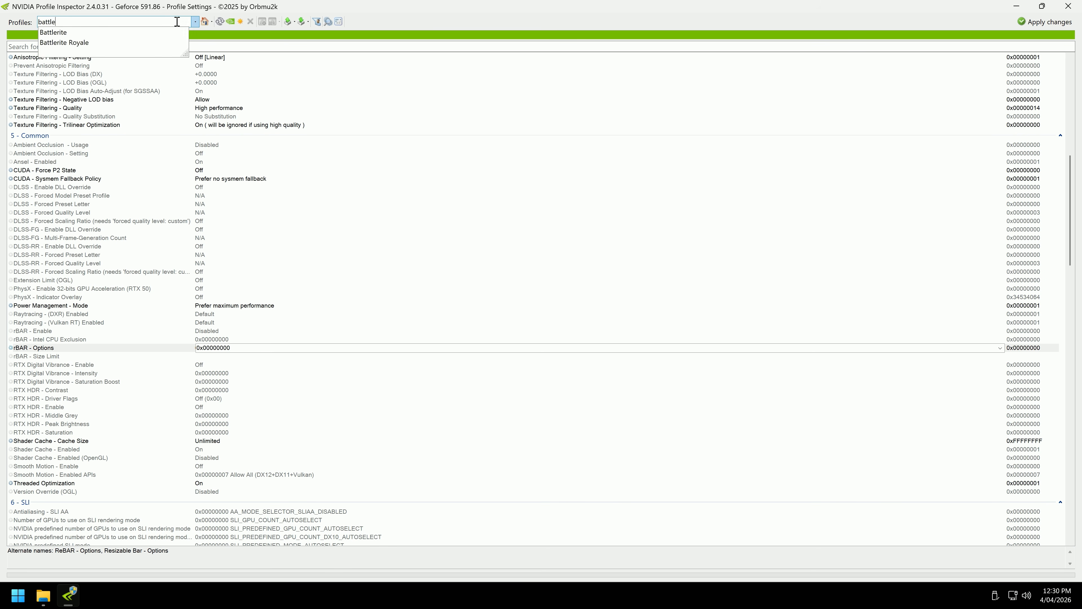
{"action": "type", "text": "attlef"}
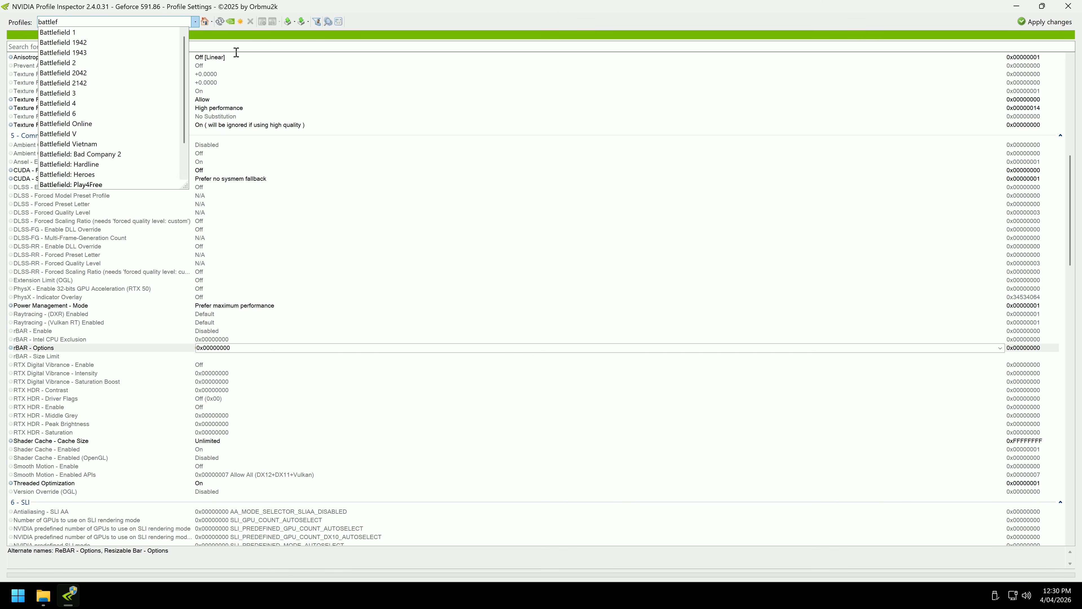
{"action": "left_click", "coordinate": [58, 134]}
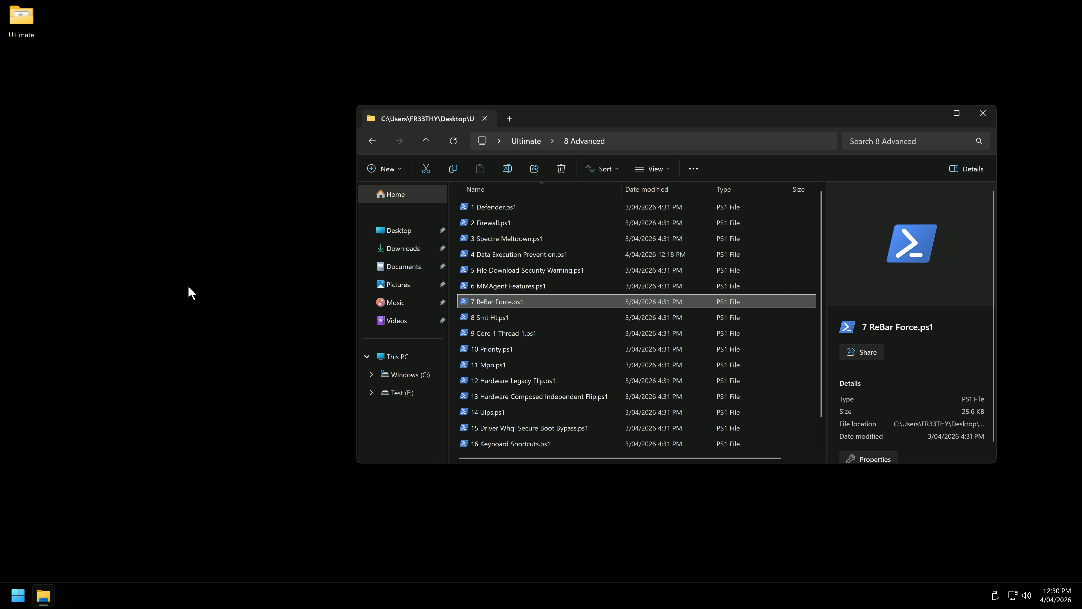
- Run 7 ReBar Force.ps1 again and choose option 2, Force On
{"action": "double_click", "coordinate": [509, 295]}
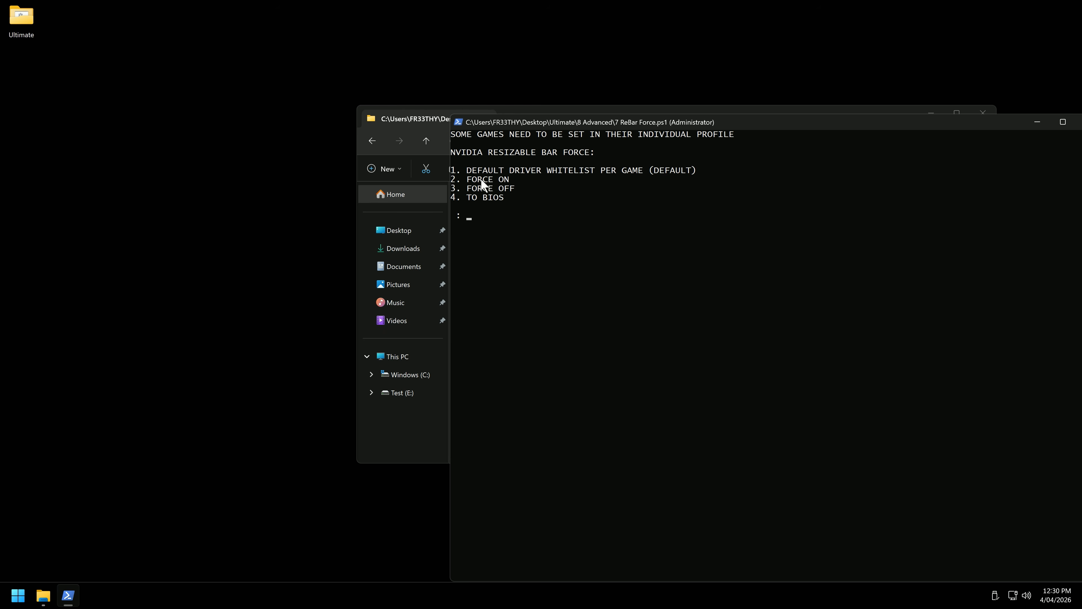
{"action": "type", "text": "2"}
{"action": "key", "text": "Return"}
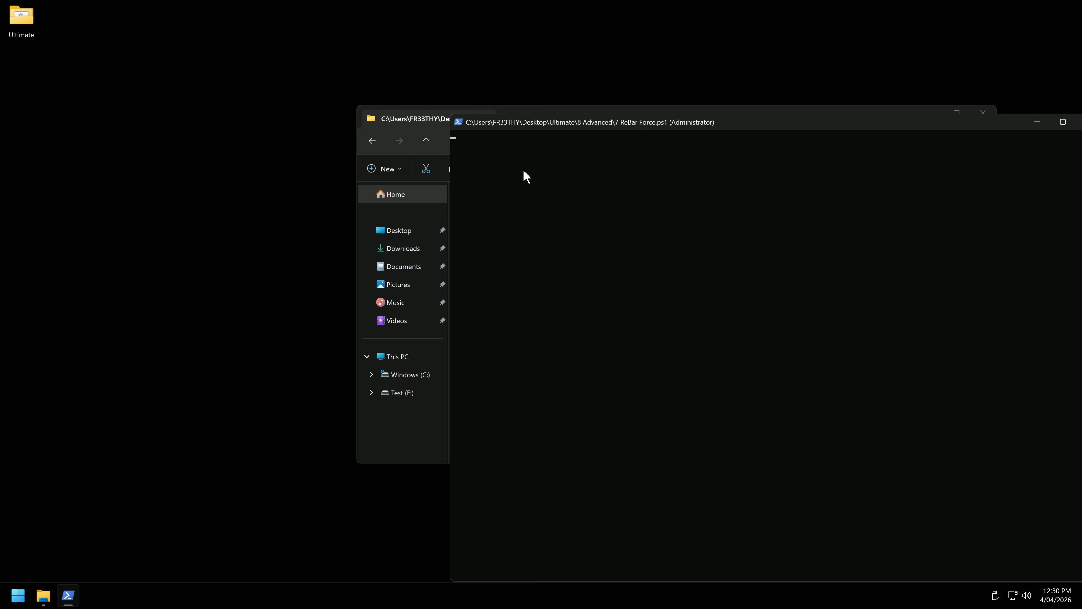
- Check rBAR - Enable in the global driver profile, and find and open the Call of Duty: Black Ops 6 profile
{"action": "scroll", "coordinate": [199, 341], "scroll_direction": "down", "scroll_amount": 1}
{"action": "scroll", "coordinate": [199, 341], "scroll_direction": "down", "scroll_amount": 10}
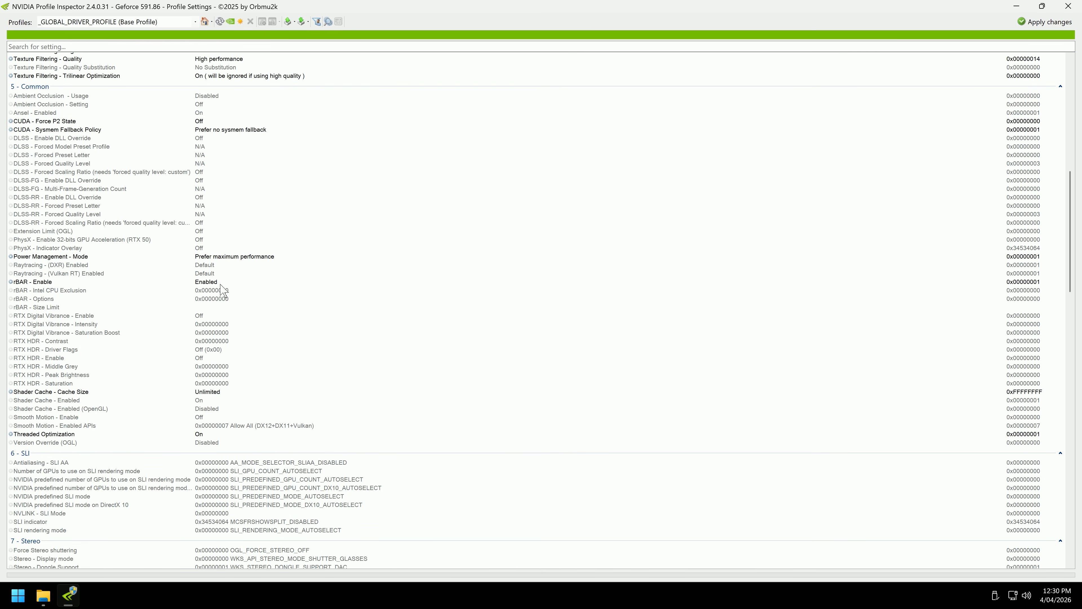
{"action": "left_click", "coordinate": [181, 24]}
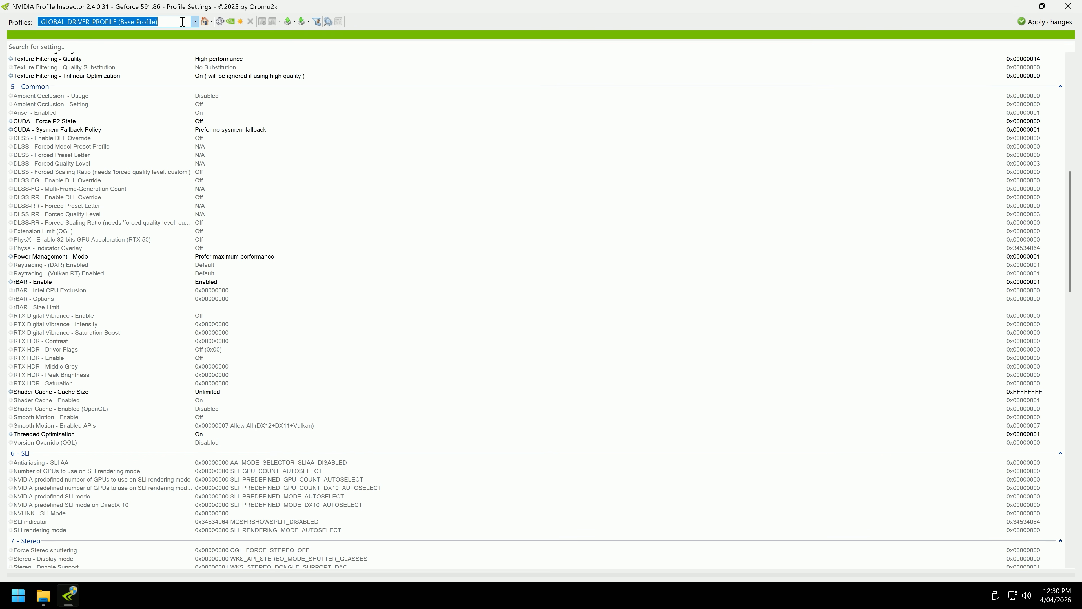
{"action": "type", "text": "call of"}
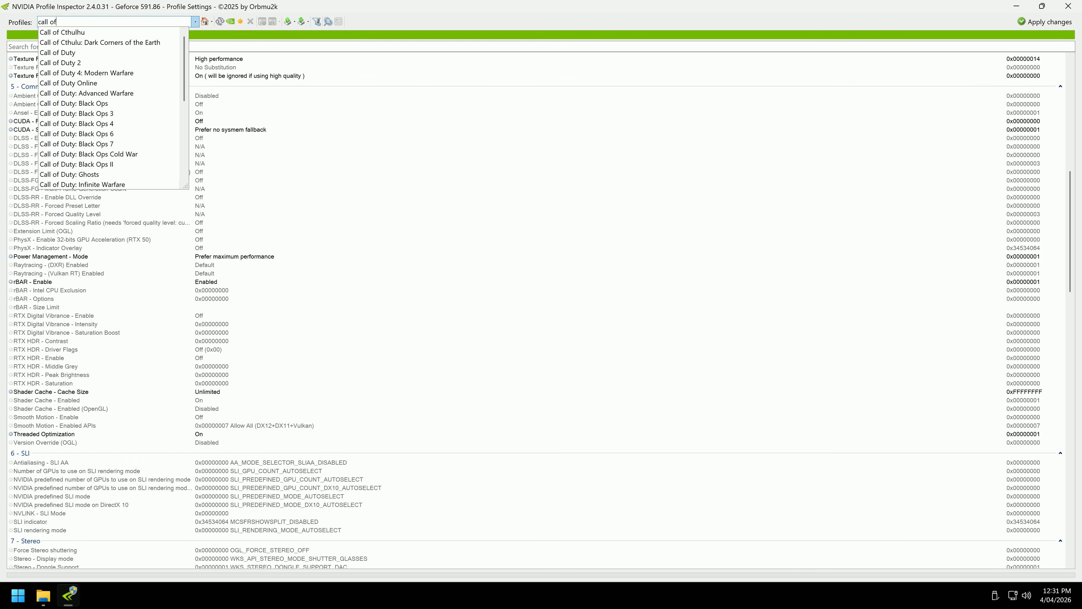
{"action": "scroll", "coordinate": [115, 124], "scroll_direction": "down", "scroll_amount": 2}
{"action": "left_click", "coordinate": [138, 115]}
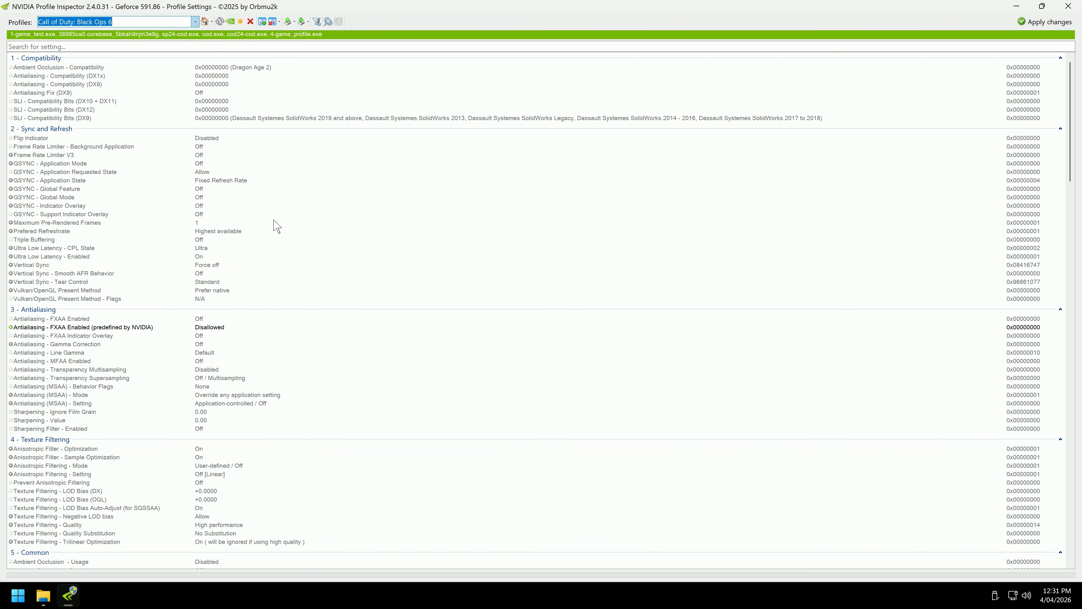
- Inspect the rBAR - Enable setting and its available values in the Call of Duty: Black Ops 6 profile
{"action": "scroll", "coordinate": [187, 386], "scroll_direction": "down", "scroll_amount": 5}
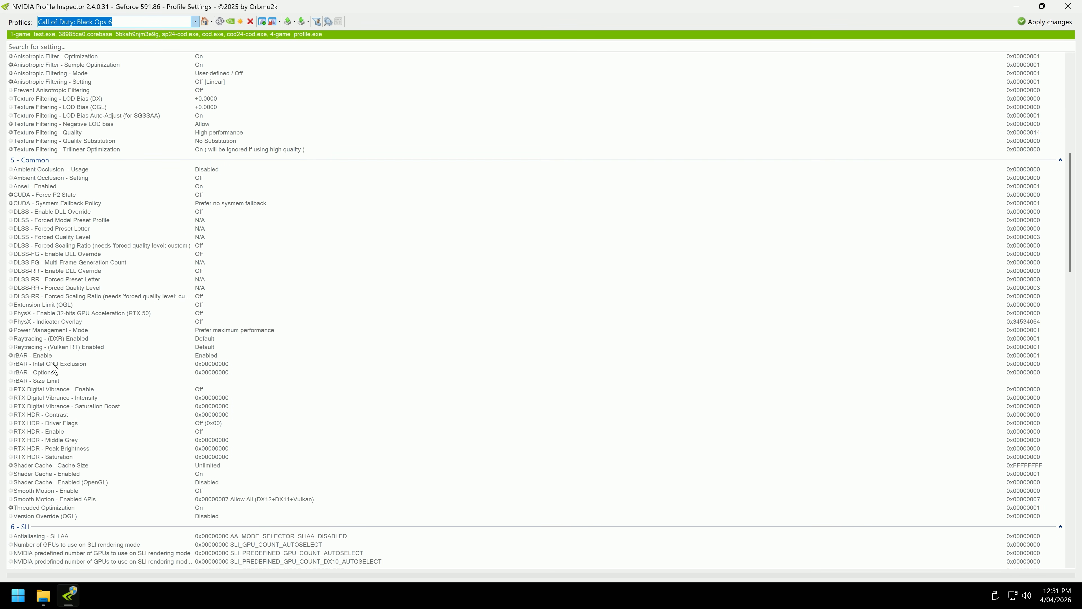
{"action": "left_click", "coordinate": [48, 357]}
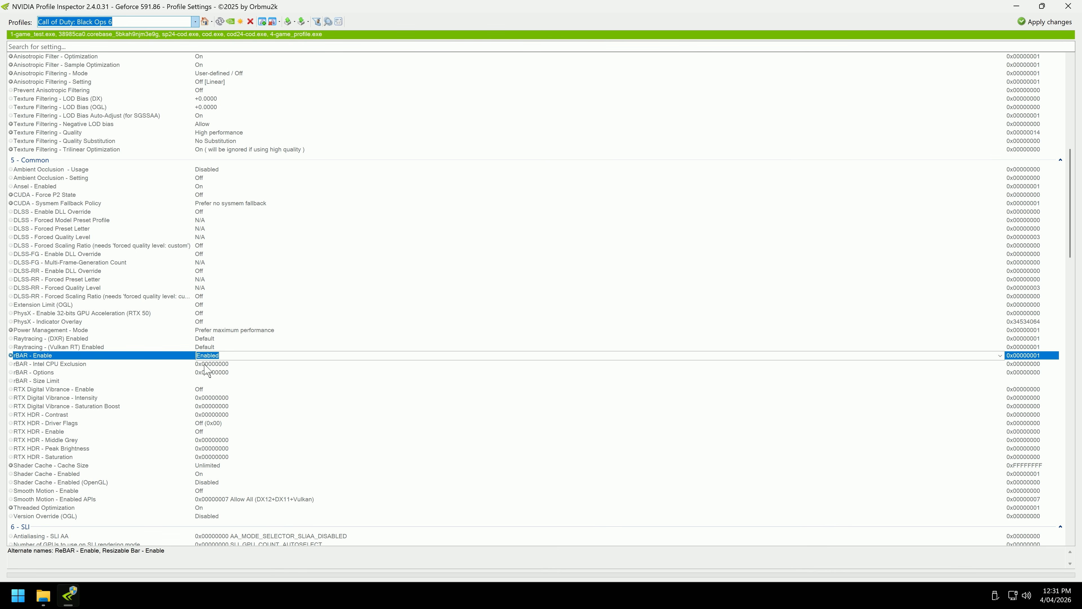
{"action": "left_click", "coordinate": [999, 356]}
{"action": "left_click", "coordinate": [278, 371]}
{"action": "left_click", "coordinate": [148, 362]}
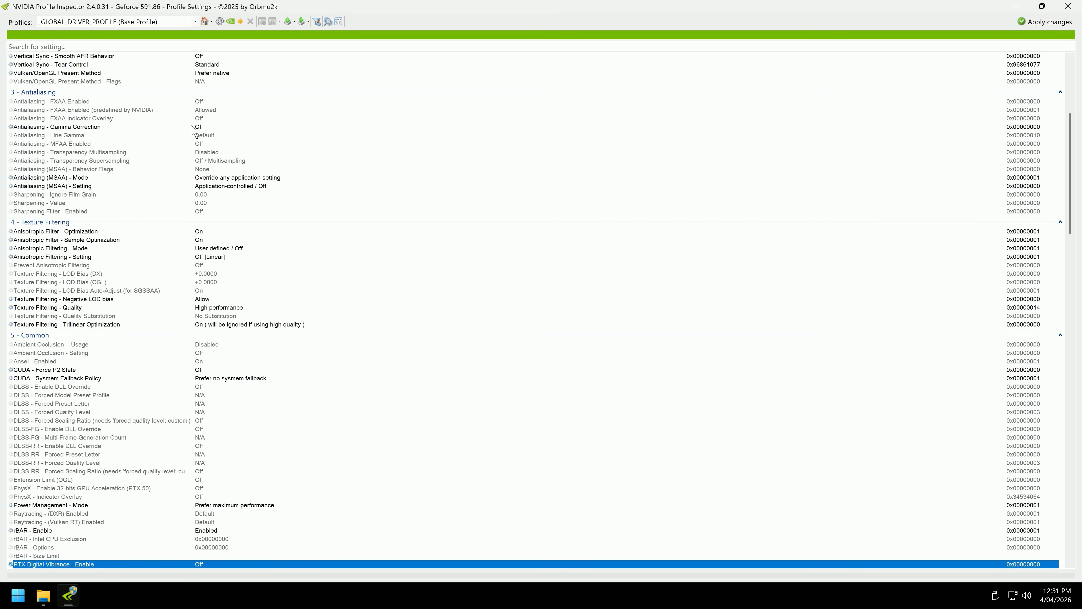
- Search the NVIDIA profiles for "battlefield" and open the Battlefield 6 profile
{"action": "left_click", "coordinate": [159, 22]}
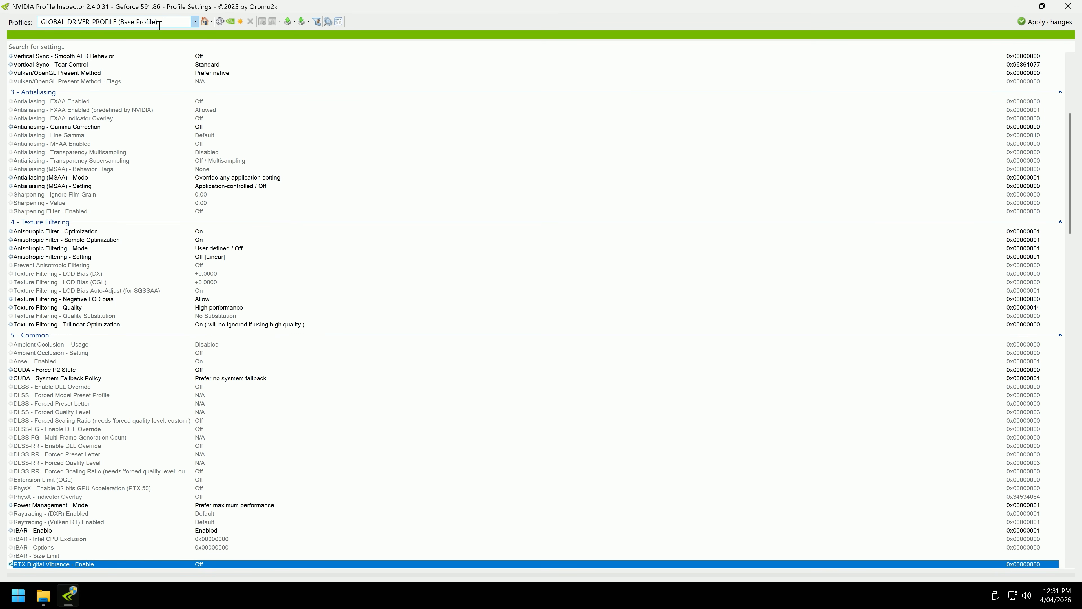
{"action": "type", "text": "batt"}
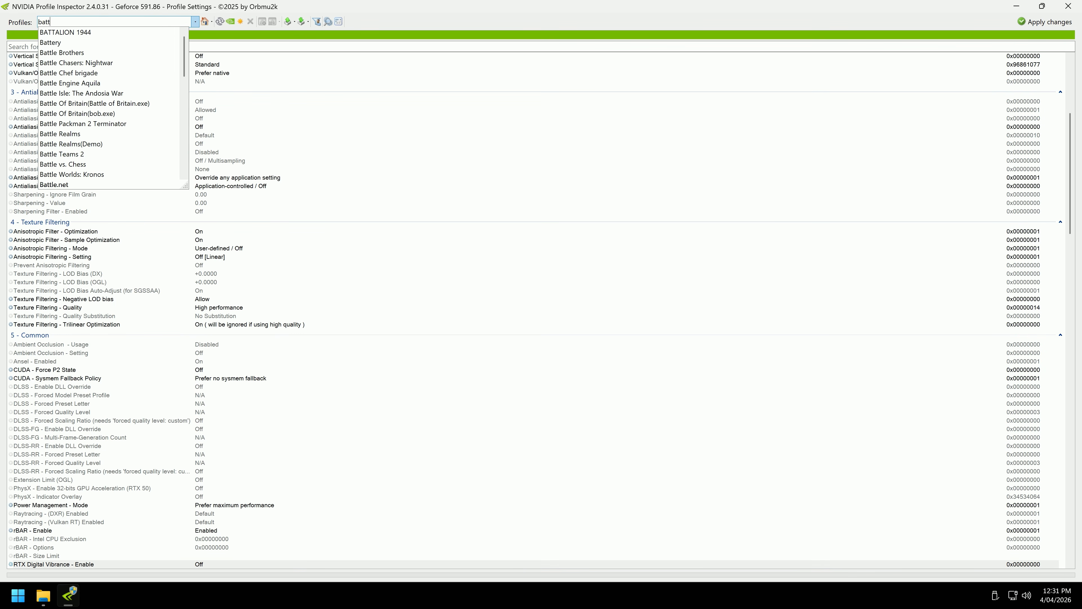
{"action": "type", "text": "le"}
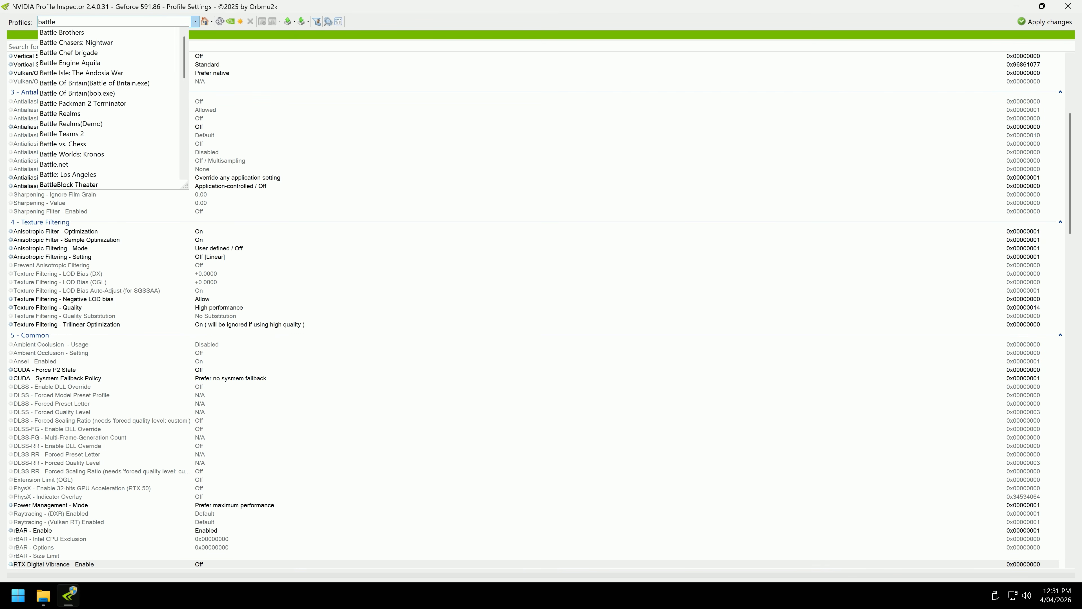
{"action": "type", "text": "field 6"}
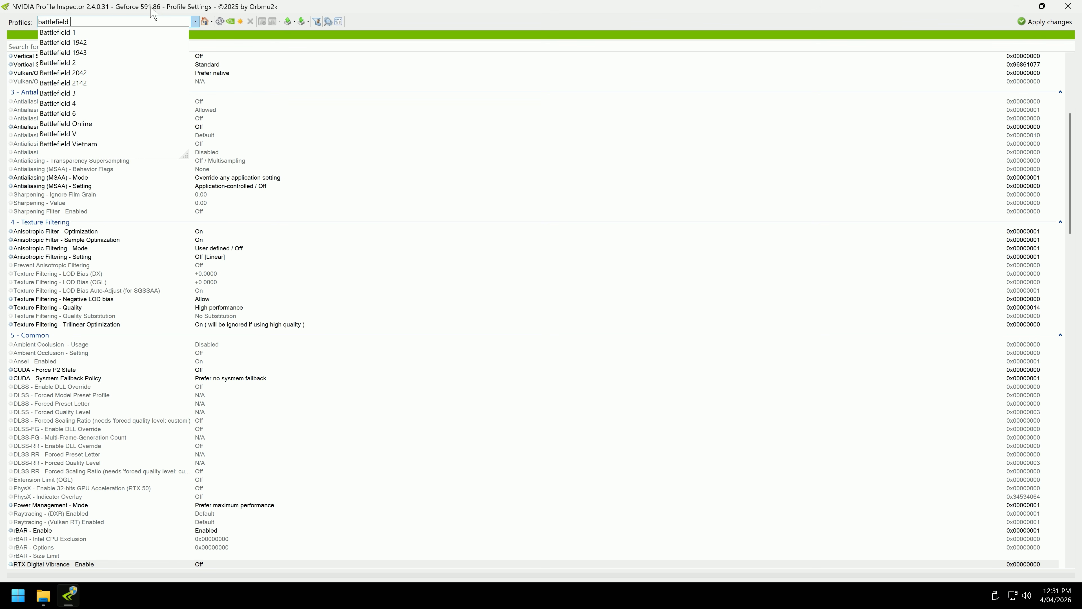
{"action": "key", "text": "BackSpace"}
{"action": "key", "text": "BackSpace"}
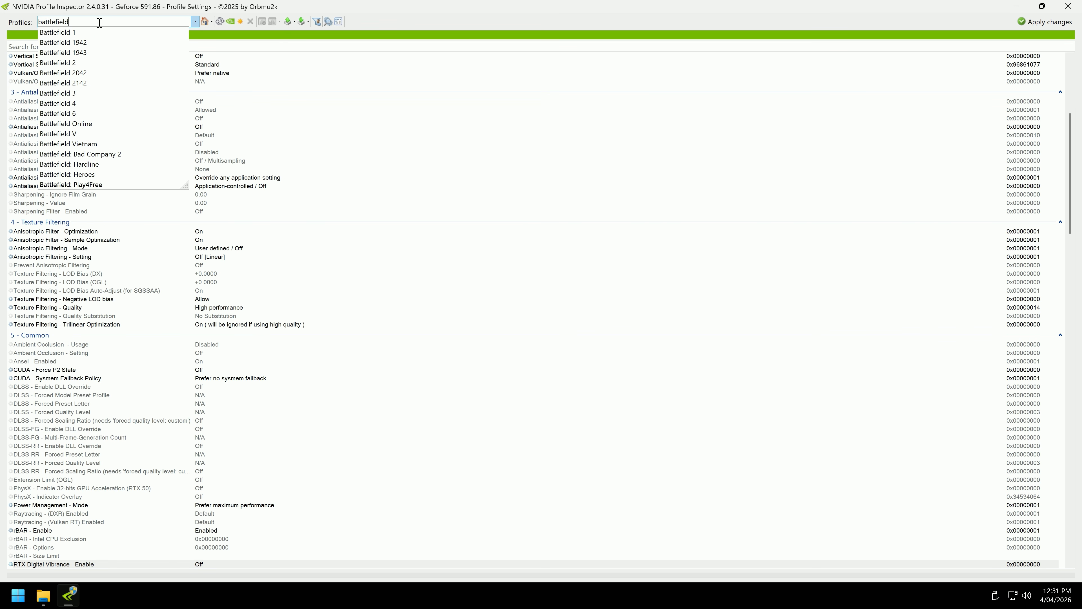
{"action": "left_click", "coordinate": [89, 113]}
- Find the rBAR - Enable setting in the Battlefield 6 profile and open its list of available values
{"action": "scroll", "coordinate": [229, 268], "scroll_direction": "down", "scroll_amount": 14}
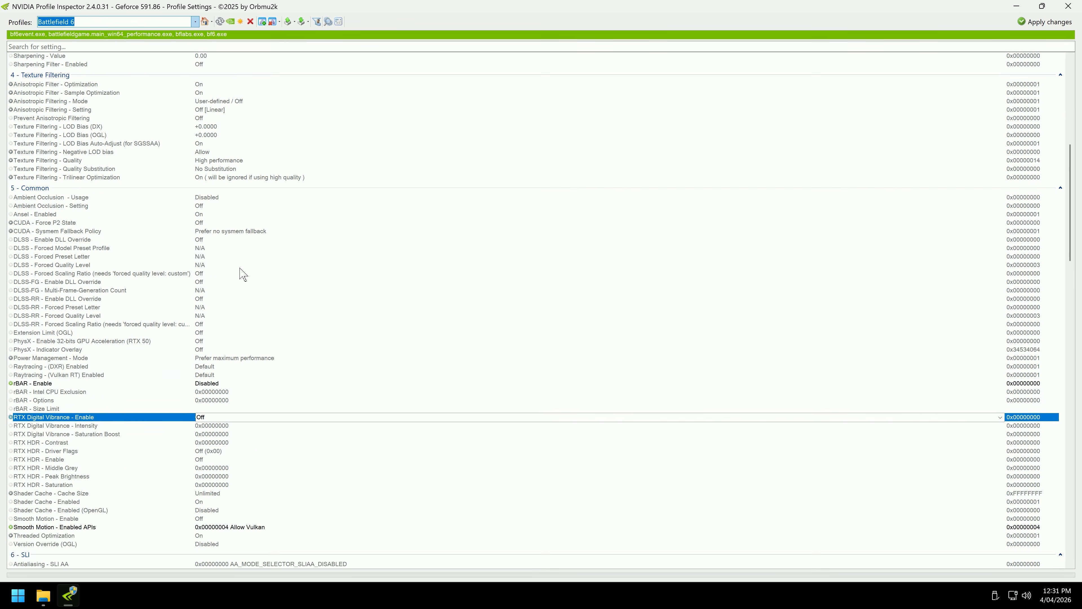
{"action": "scroll", "coordinate": [255, 306], "scroll_direction": "up", "scroll_amount": 1}
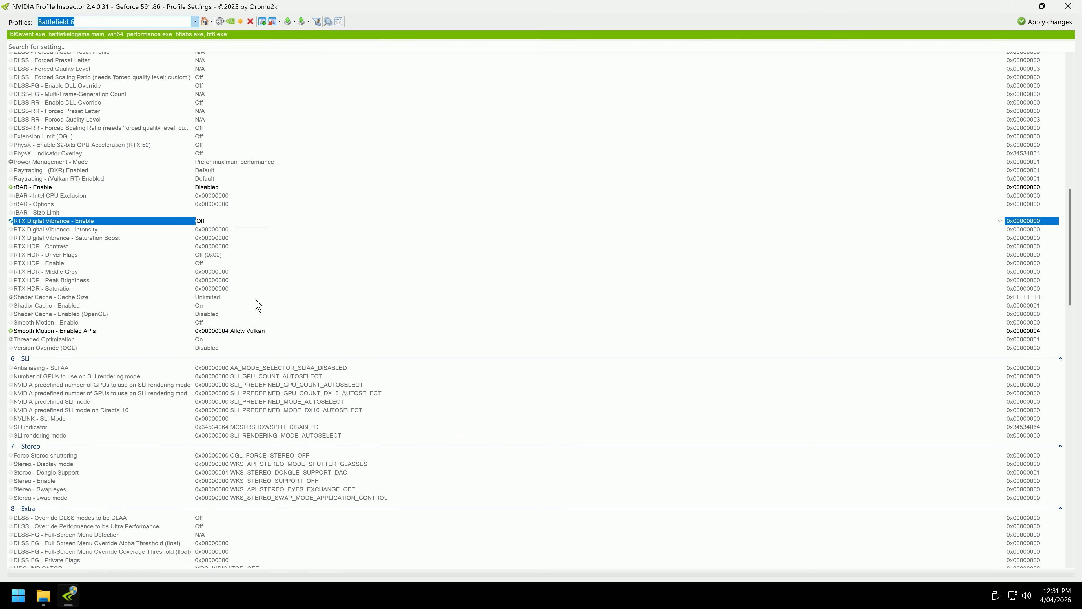
{"action": "scroll", "coordinate": [260, 295], "scroll_direction": "up", "scroll_amount": 3}
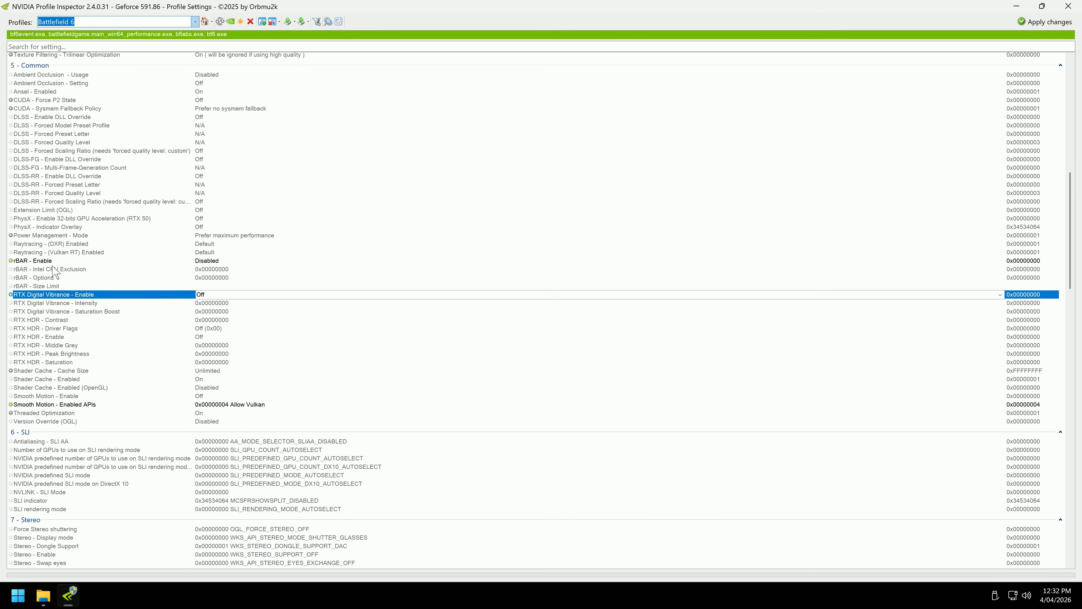
{"action": "left_click", "coordinate": [43, 261]}
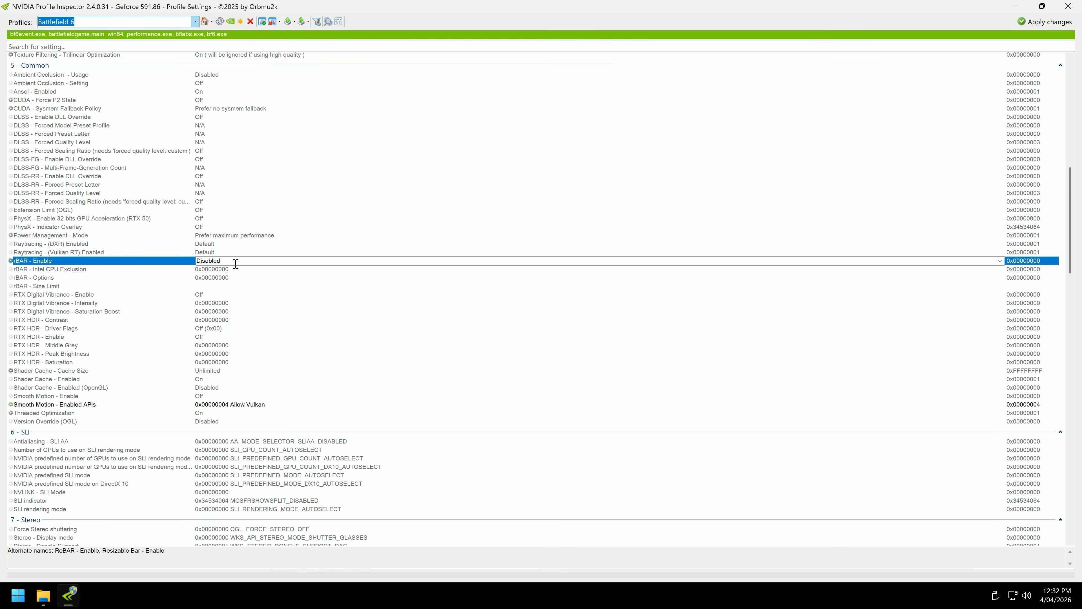
{"action": "left_click", "coordinate": [1000, 261]}
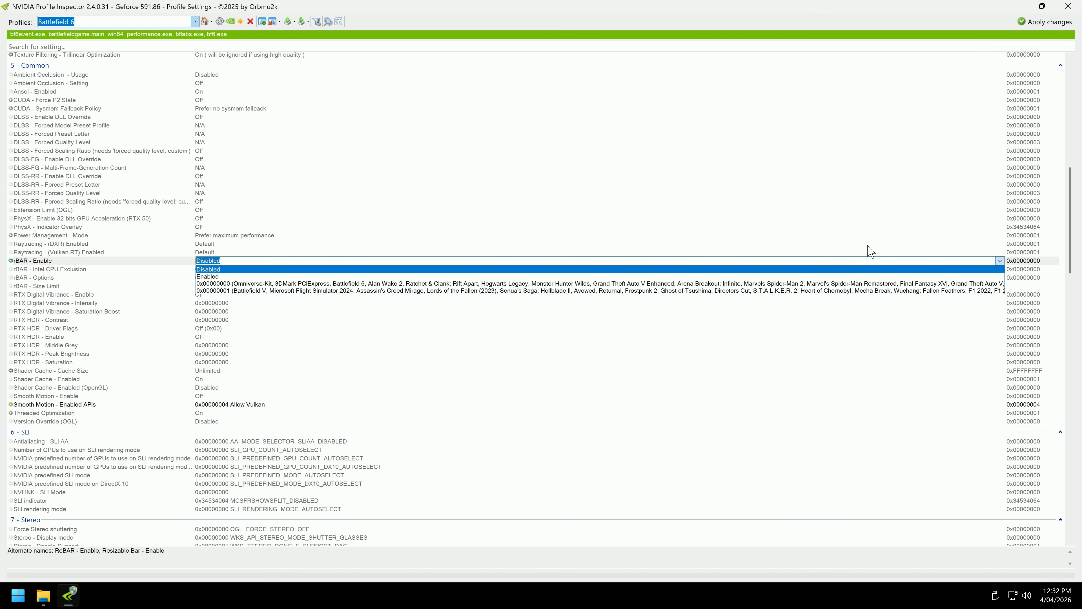
- Set rBAR - Enable to Enabled in the Battlefield 6 profile, apply the changes and select the rBAR - Size Limit setting
{"action": "left_click", "coordinate": [213, 276]}
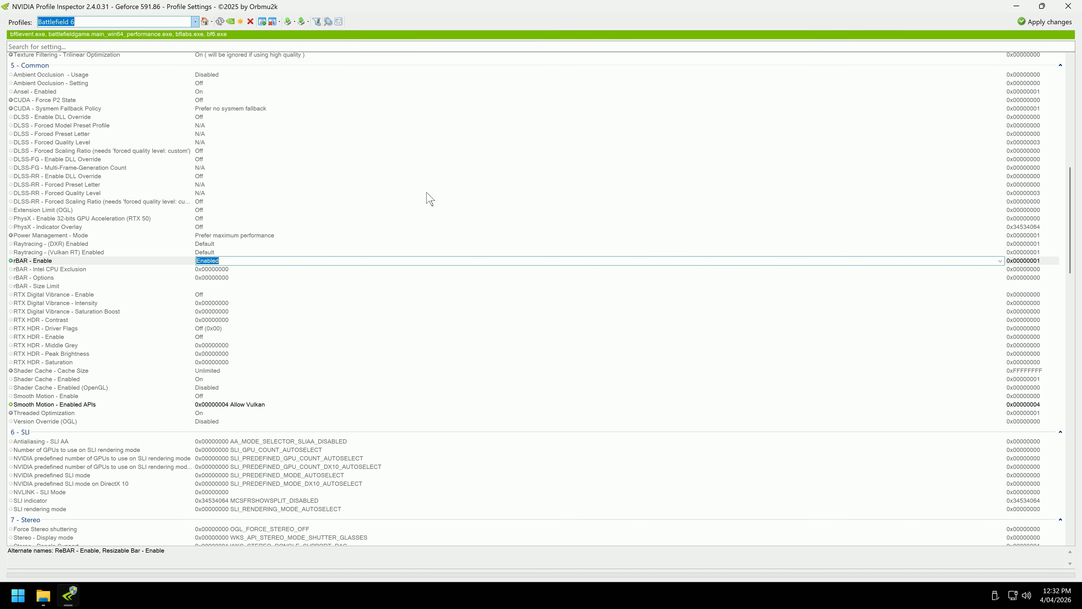
{"action": "left_click", "coordinate": [1051, 24]}
{"action": "scroll", "coordinate": [468, 277], "scroll_direction": "down", "scroll_amount": 10}
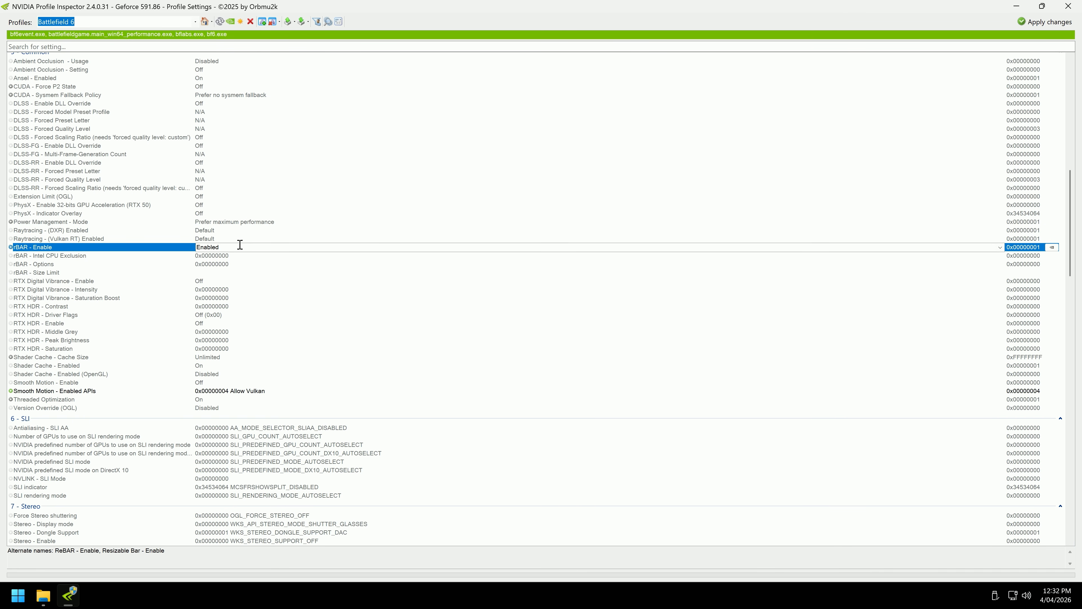
{"action": "left_click", "coordinate": [213, 274]}
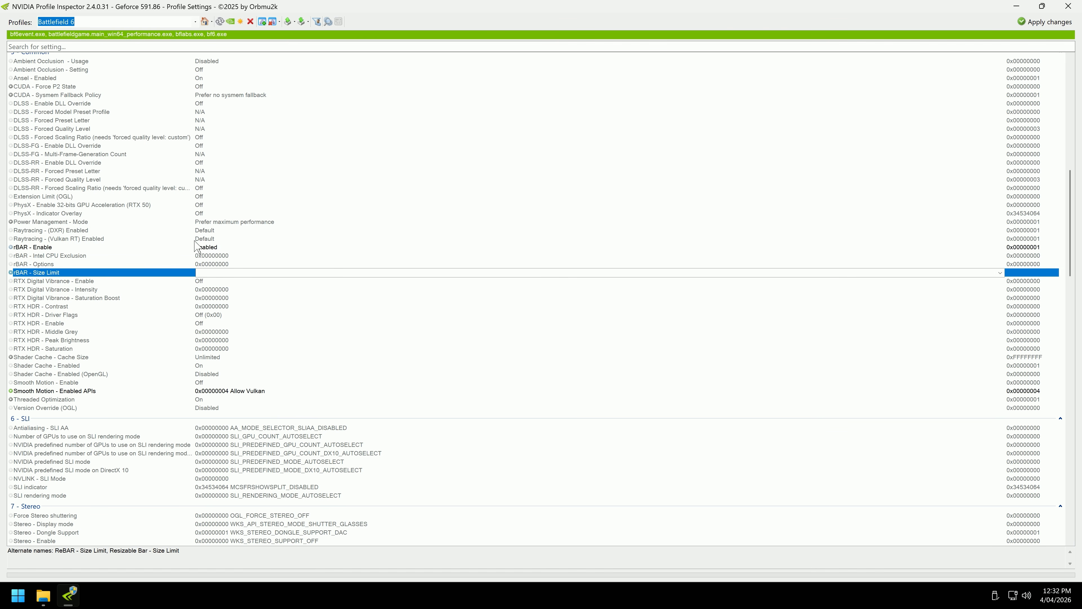
- Open the Call of Duty: Black Ops 6 profile, review its rBAR settings and close the profile editor
{"action": "left_click", "coordinate": [85, 22]}
{"action": "left_click_drag", "start_coordinate": [89, 23], "coordinate": [13, 23]}
{"action": "type", "text": "call"}
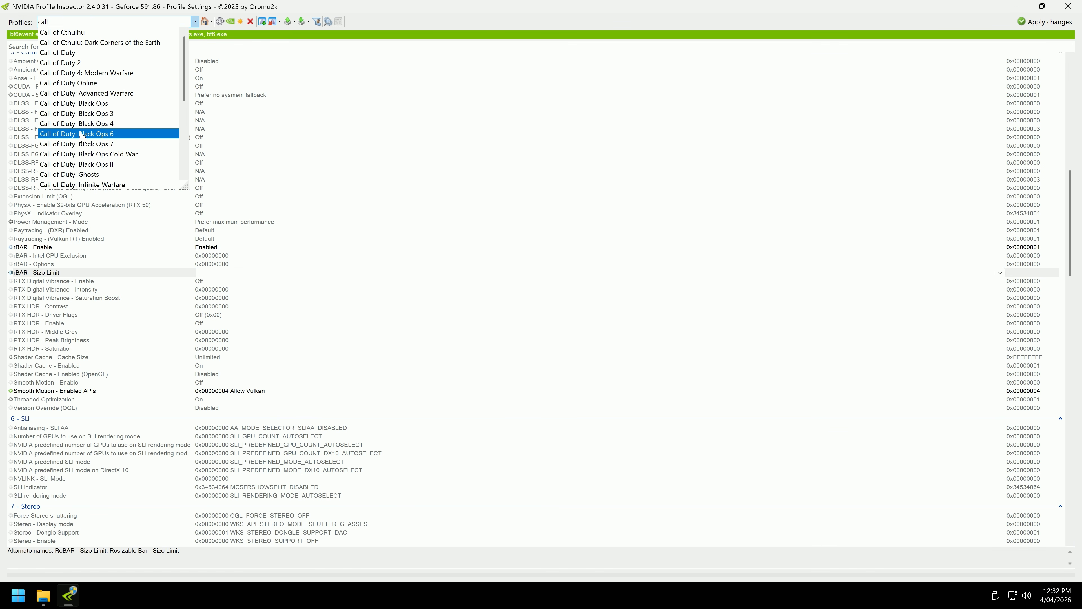
{"action": "left_click", "coordinate": [84, 134]}
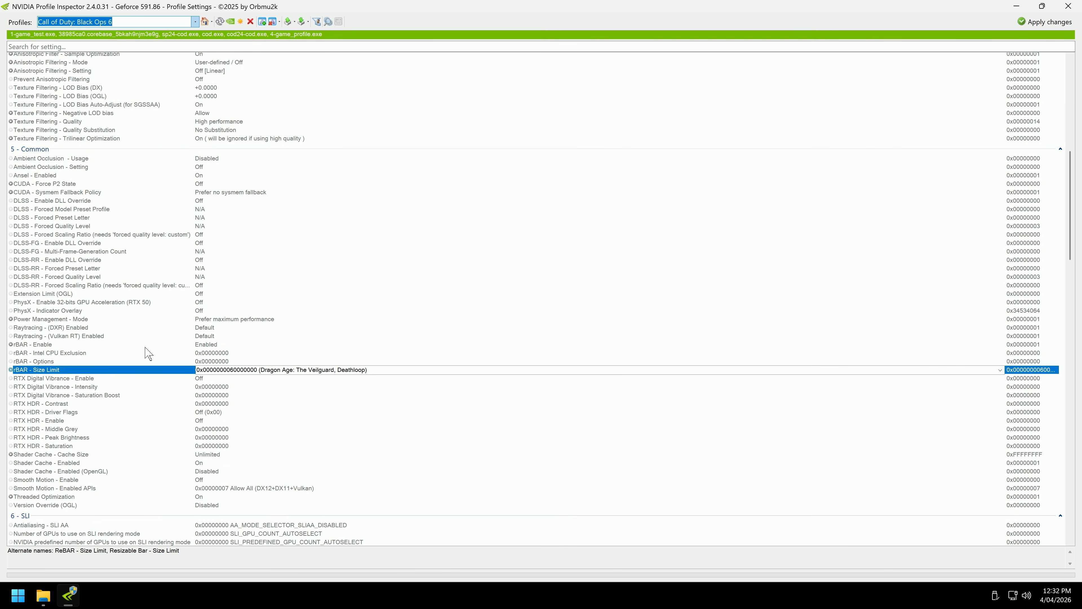
{"action": "left_click", "coordinate": [191, 413]}
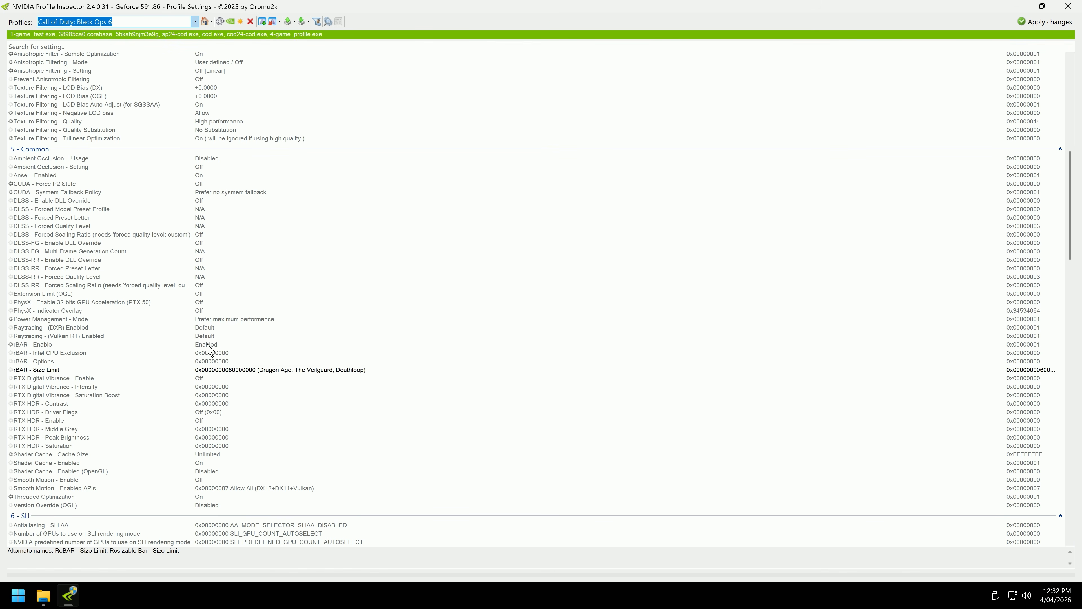
{"action": "left_click", "coordinate": [1068, 8]}
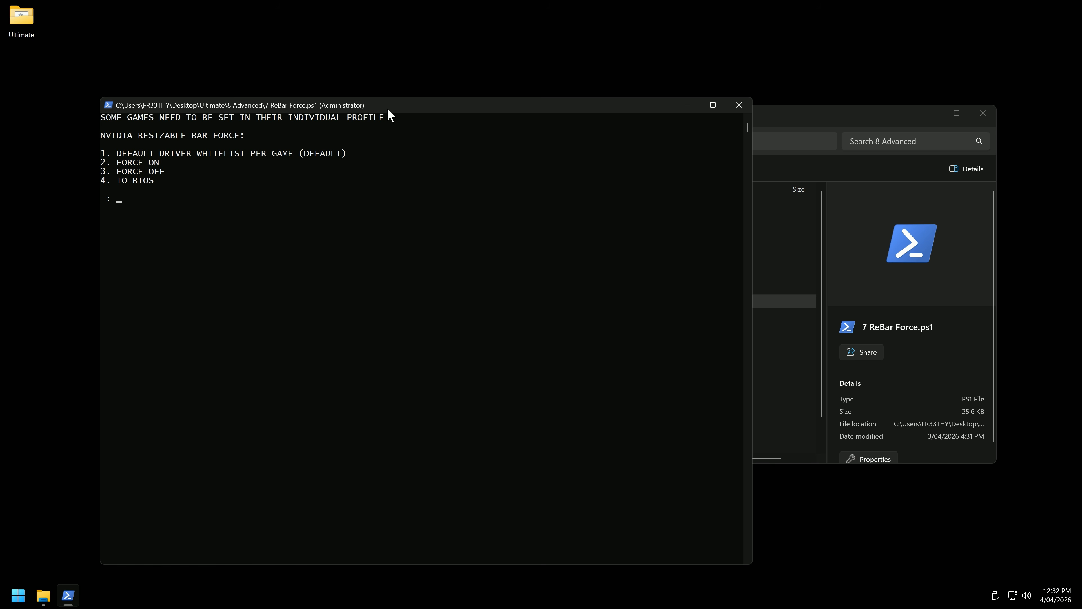
- Run option 3, Force Off, in the ReBar Force script and review the rBAR settings of the global driver profile
{"action": "left_click_drag", "start_coordinate": [390, 115], "coordinate": [742, 154]}
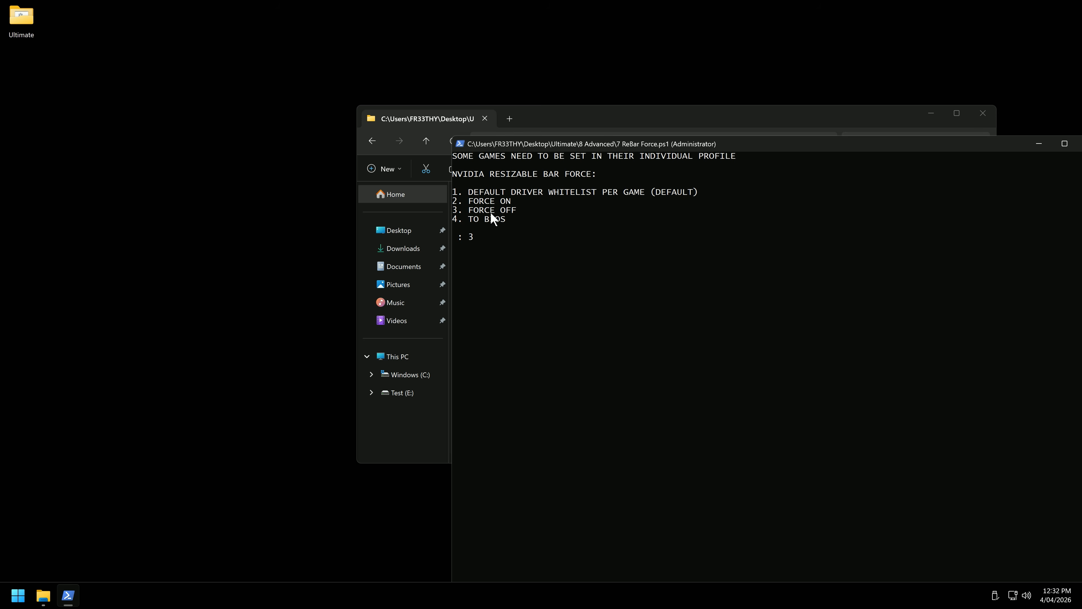
{"action": "key", "text": "Return"}
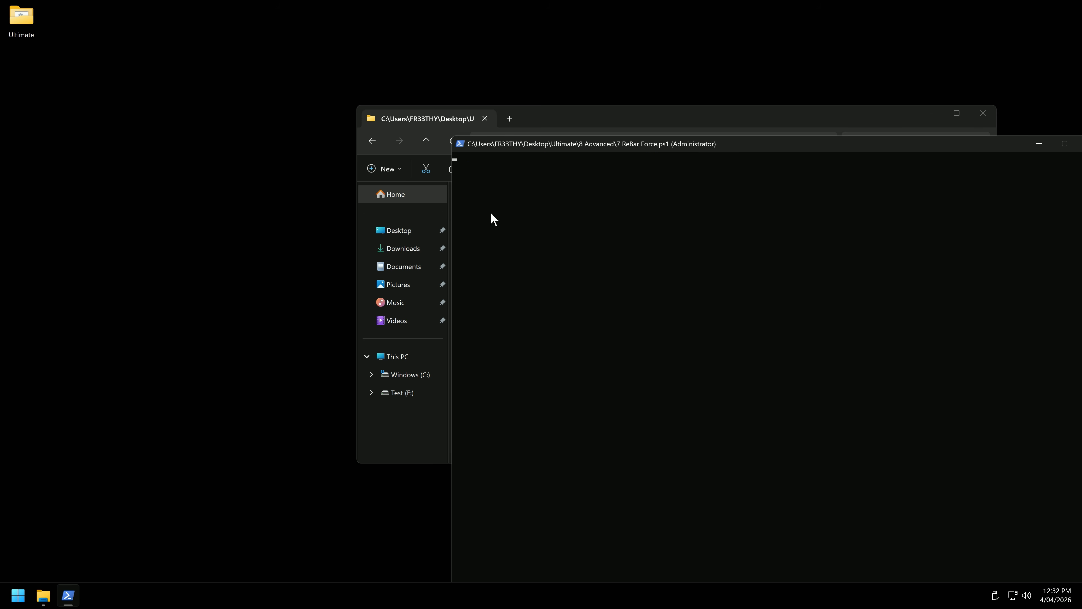
{"action": "scroll", "coordinate": [259, 384], "scroll_direction": "down", "scroll_amount": 9}
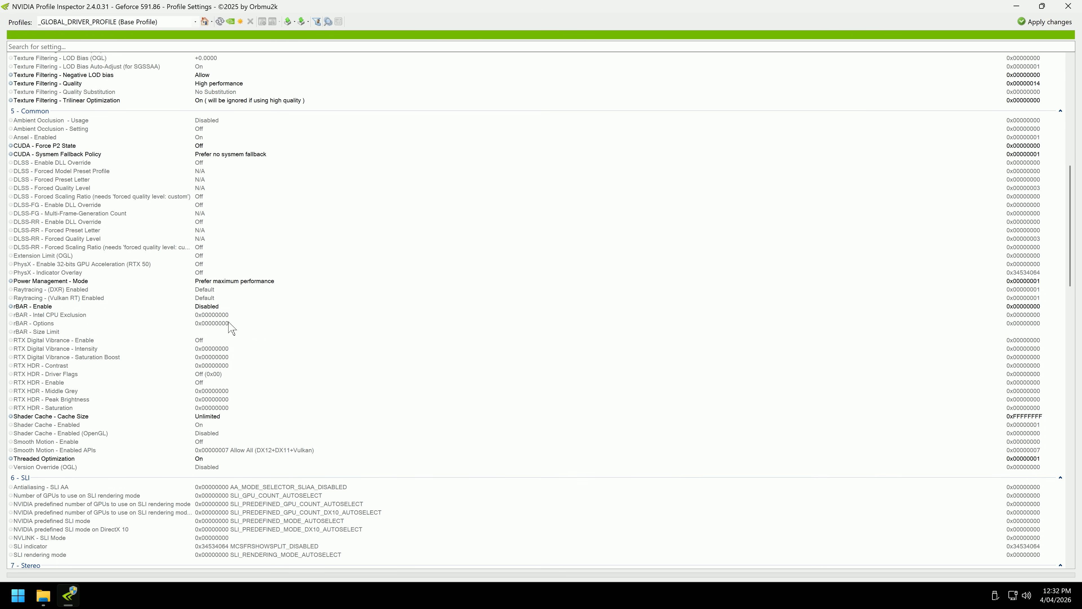
- Open the Battlefield 6 profile and check its rBAR - Enable setting
{"action": "left_click", "coordinate": [160, 22]}
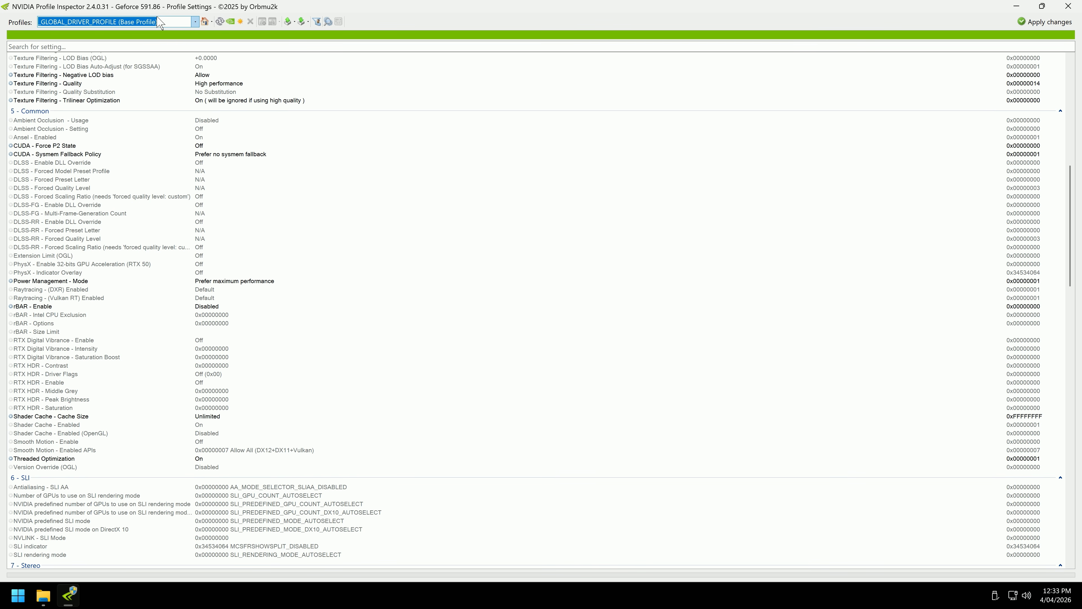
{"action": "type", "text": "battl"}
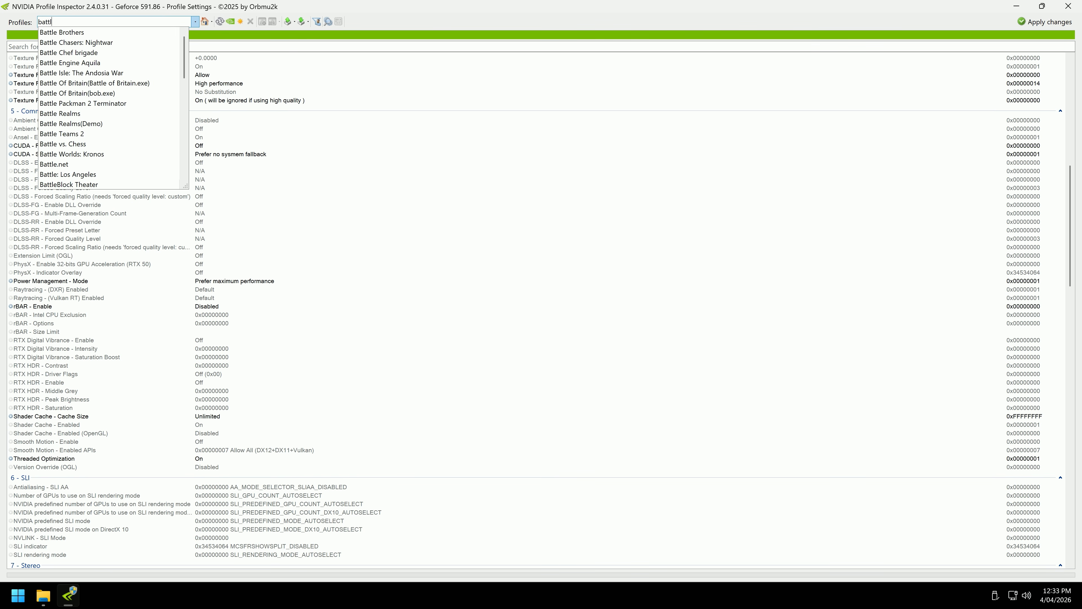
{"action": "type", "text": "ef"}
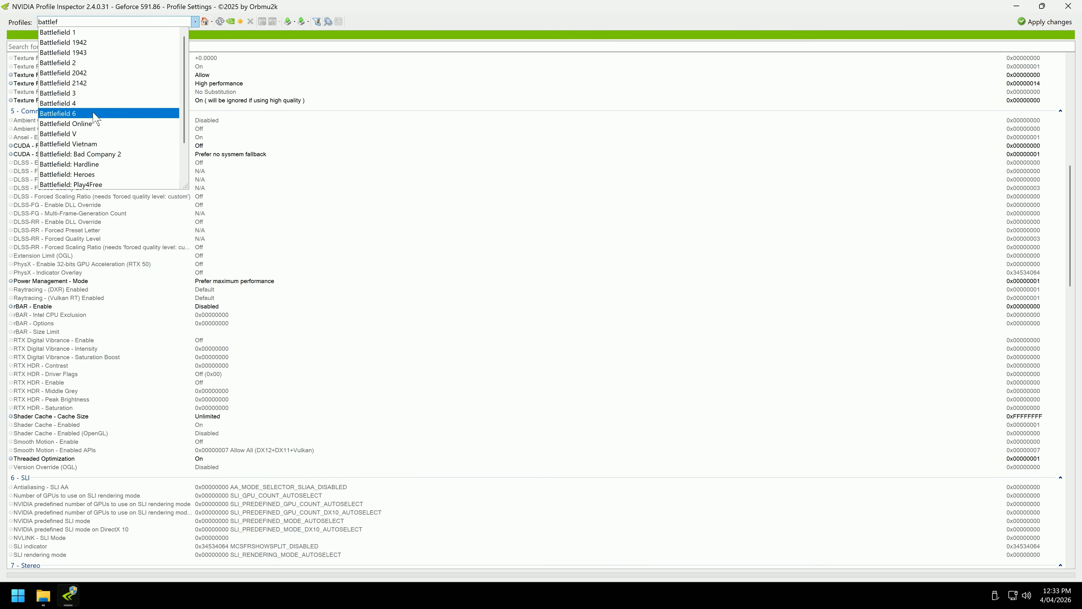
{"action": "left_click", "coordinate": [95, 114]}
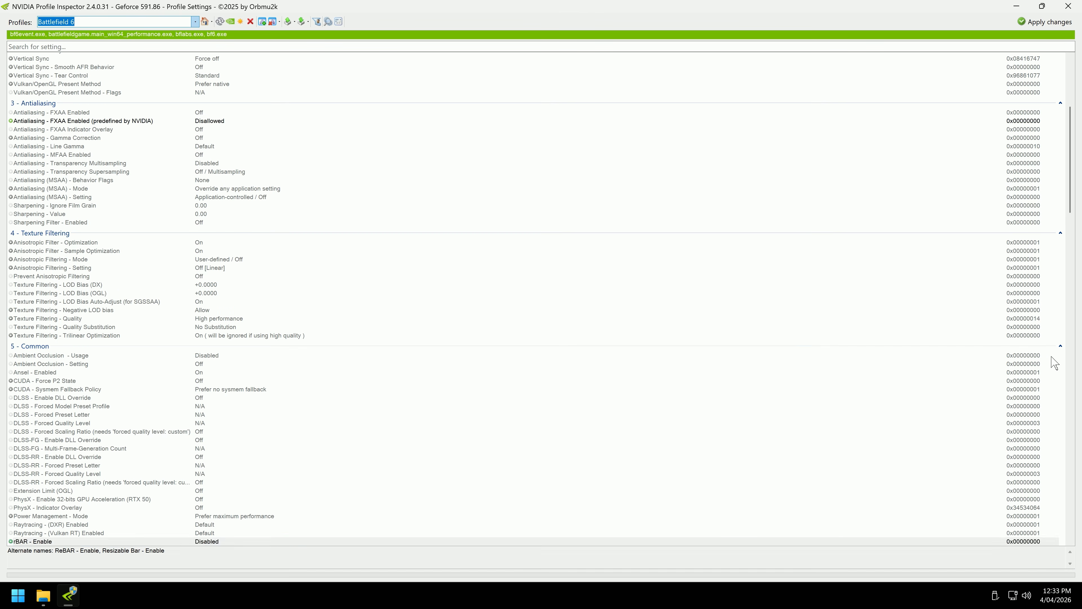
{"action": "left_click", "coordinate": [1044, 23]}
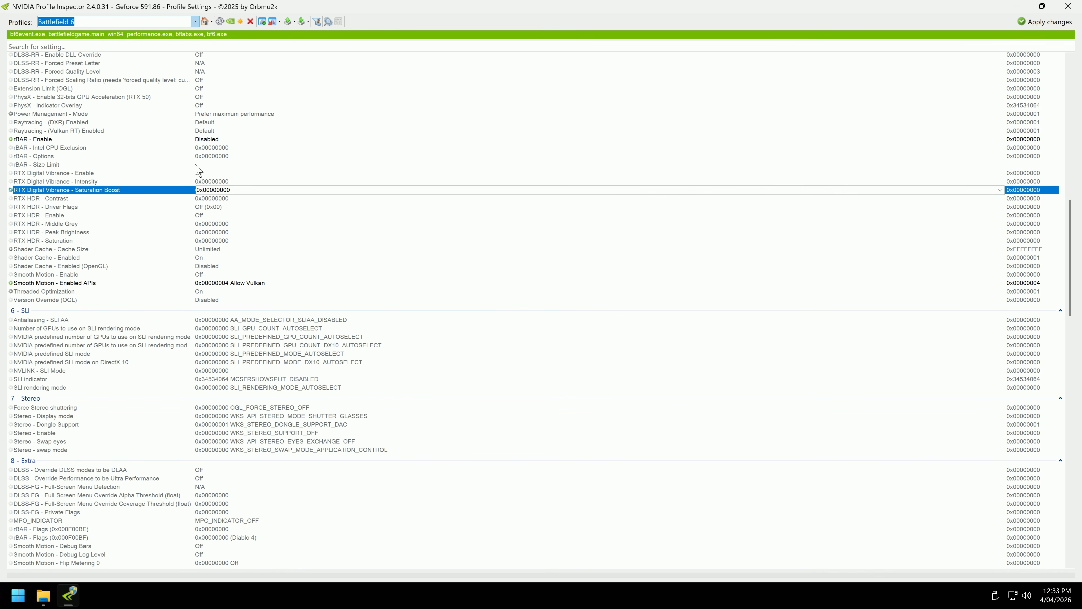
{"action": "left_click", "coordinate": [208, 139]}
- Open the Call of Duty: Black Ops 6 profile
{"action": "left_click", "coordinate": [86, 22]}
{"action": "left_click_drag", "start_coordinate": [80, 23], "coordinate": [16, 18]}
{"action": "type", "text": "call"}
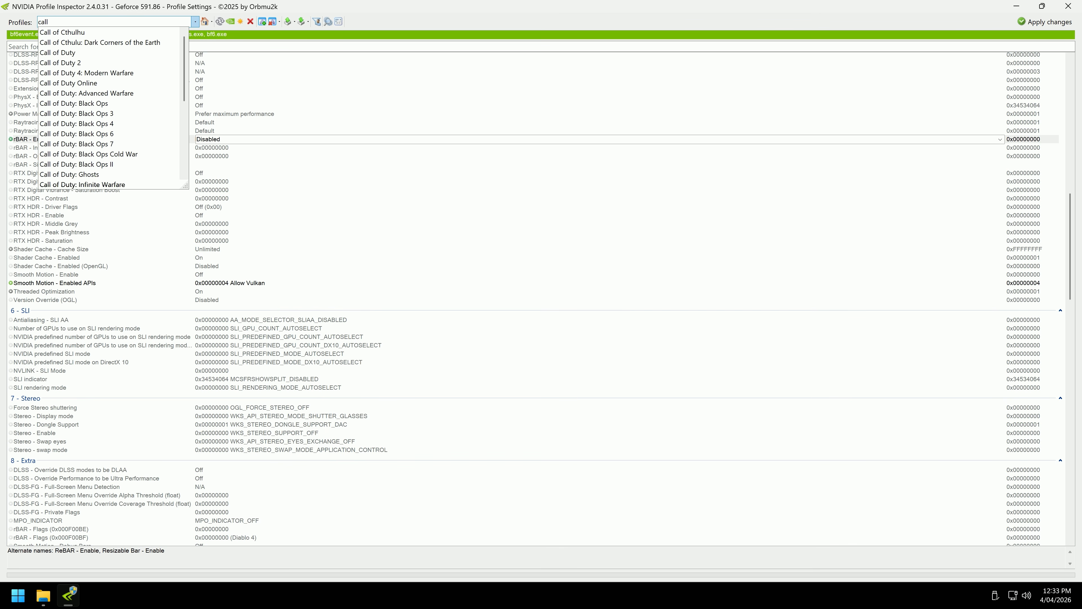
{"action": "left_click", "coordinate": [106, 134]}
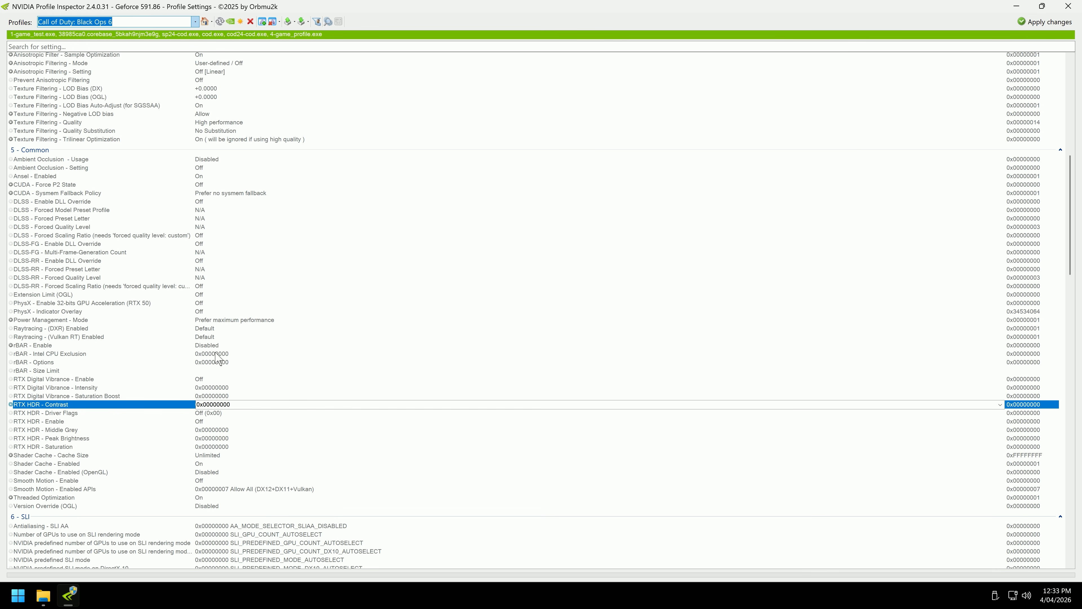
- Set rBAR - Enable to 0x00000000 in the Call of Duty: Black Ops 6 profile, apply the changes and close the profile editor
{"action": "left_click", "coordinate": [216, 354]}
{"action": "left_click", "coordinate": [224, 345]}
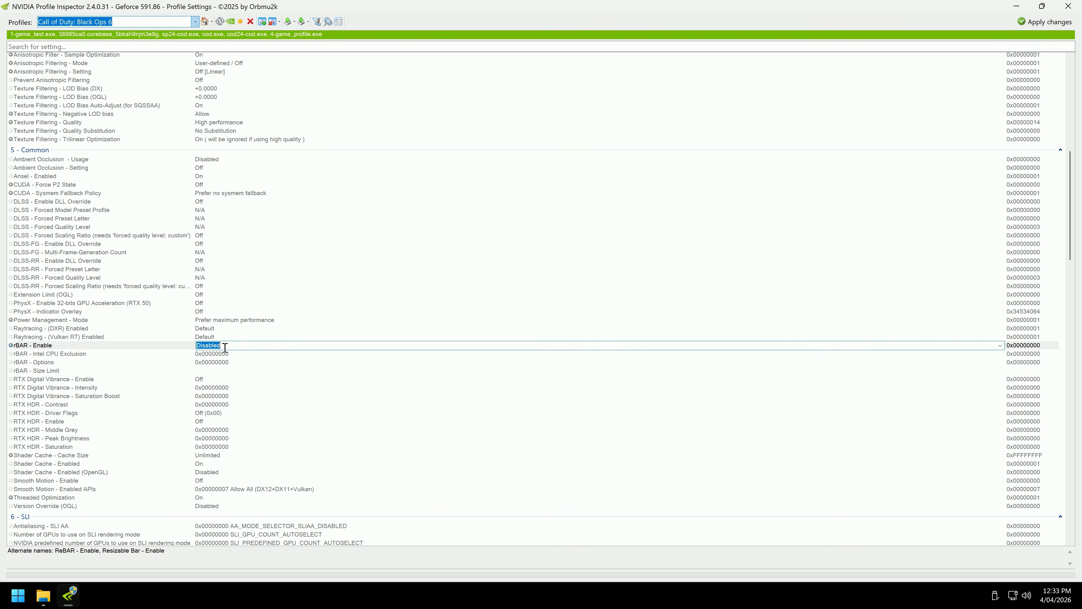
{"action": "left_click", "coordinate": [336, 370]}
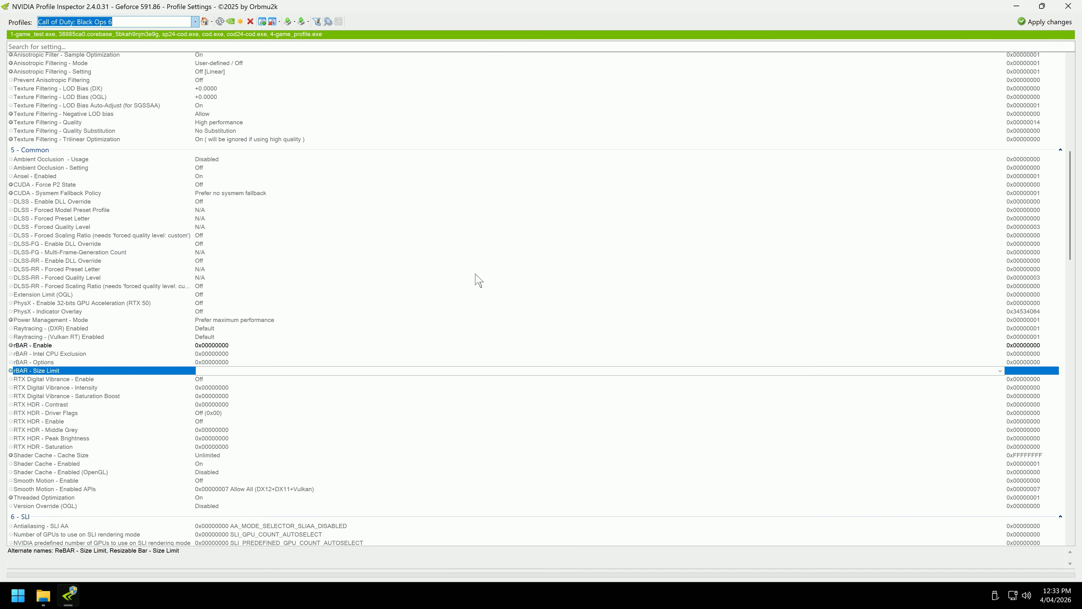
{"action": "left_click", "coordinate": [1046, 24]}
{"action": "left_click", "coordinate": [1051, 25]}
{"action": "scroll", "coordinate": [215, 236], "scroll_direction": "down", "scroll_amount": 10}
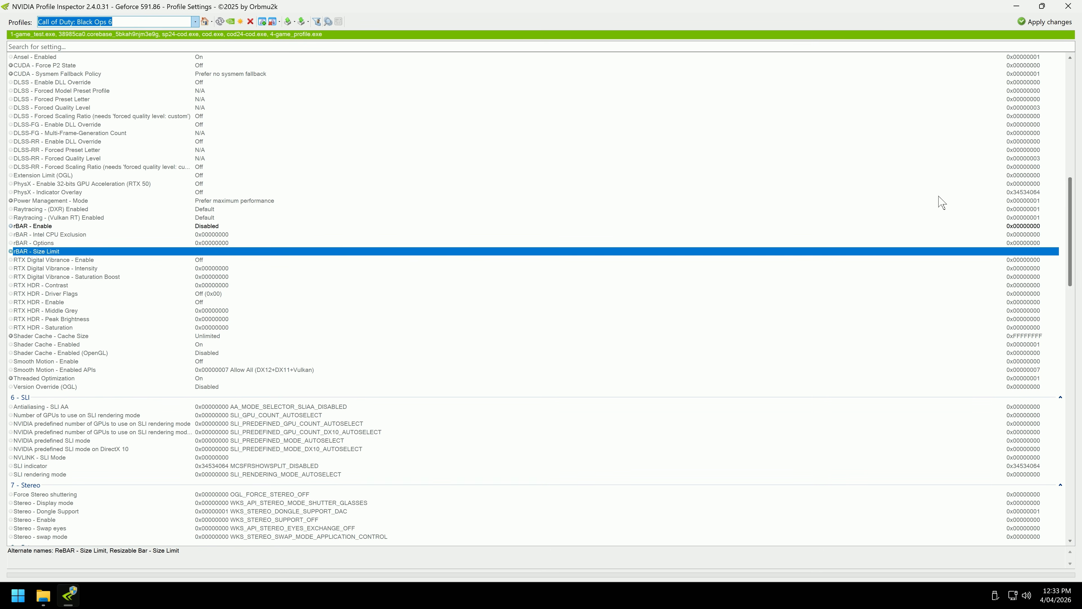
{"action": "left_click", "coordinate": [1070, 7]}
- Rerun 7 ReBar Force.ps1 and choose option 1, the default driver whitelist per game
{"action": "double_click", "coordinate": [495, 304]}
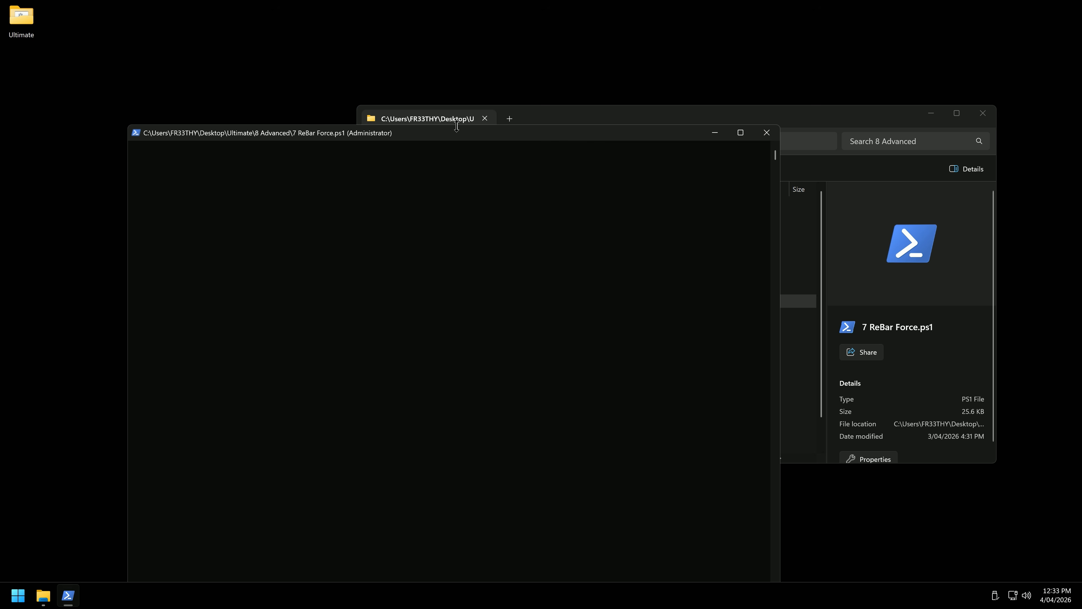
{"action": "left_click_drag", "start_coordinate": [411, 135], "coordinate": [747, 143]}
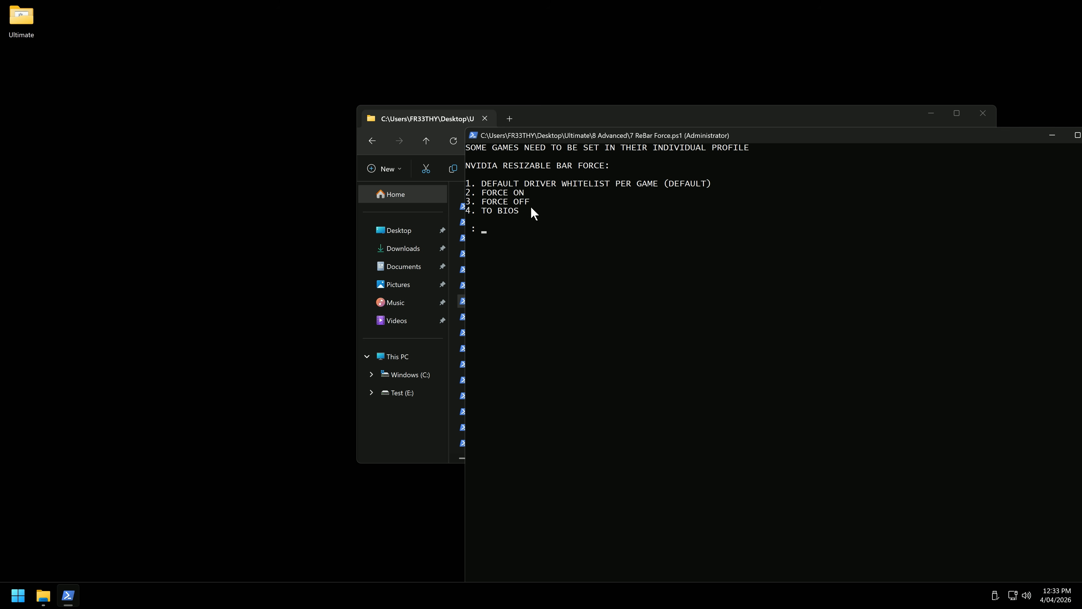
{"action": "left_click_drag", "start_coordinate": [685, 184], "coordinate": [479, 185]}
{"action": "left_click", "coordinate": [516, 212]}
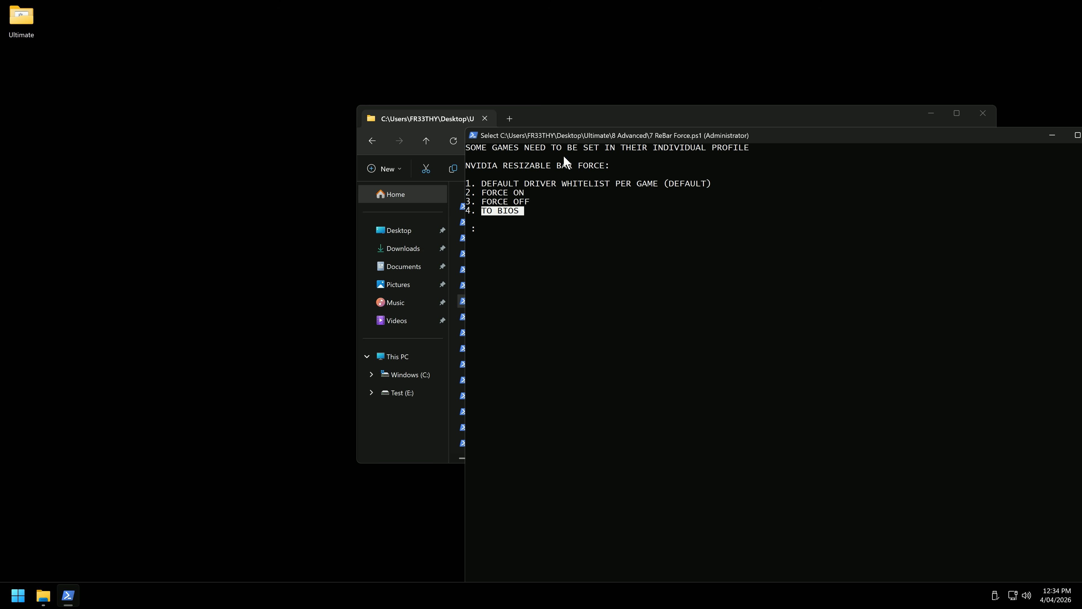
{"action": "left_click", "coordinate": [538, 184]}
{"action": "type", "text": "1"}
{"action": "key", "text": "Return"}
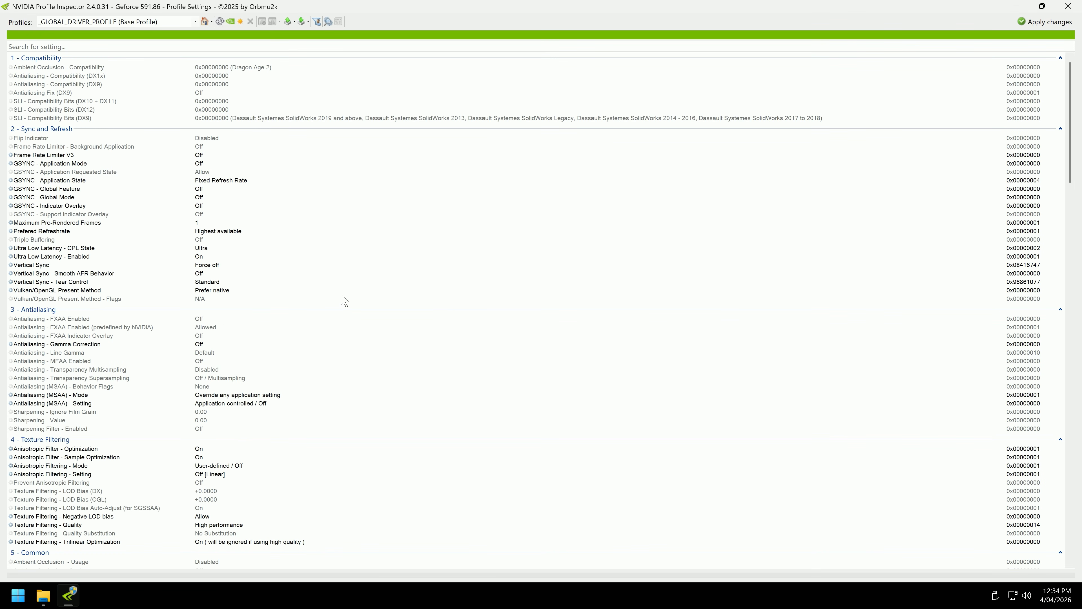
- Examine the rBAR - Enable and rBAR - Options settings in the global driver profile, then close the profile editor
{"action": "scroll", "coordinate": [345, 298], "scroll_direction": "down", "scroll_amount": 9}
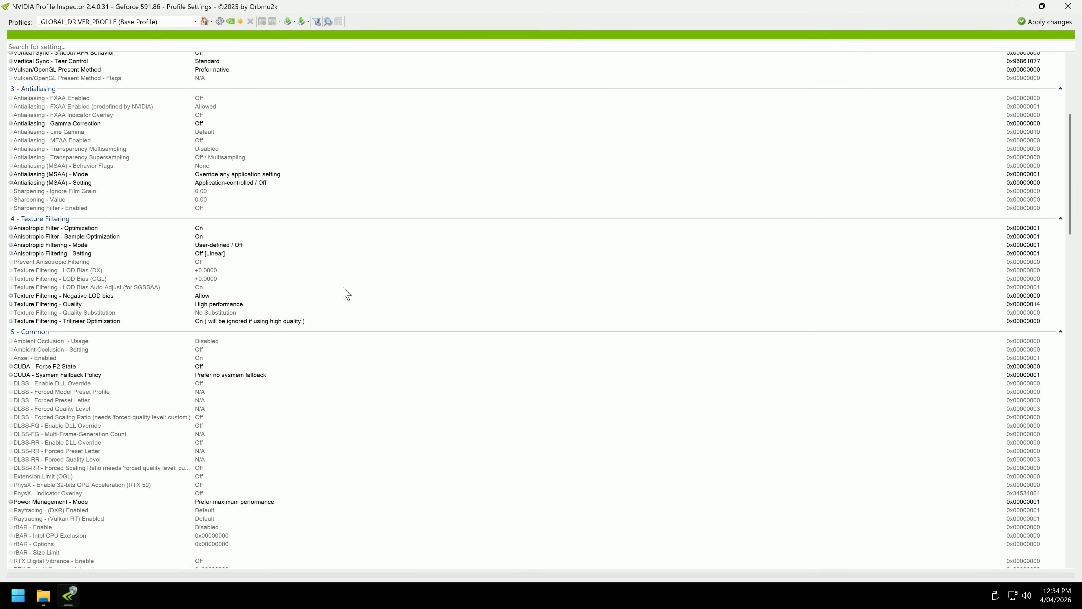
{"action": "scroll", "coordinate": [347, 298], "scroll_direction": "down", "scroll_amount": 20}
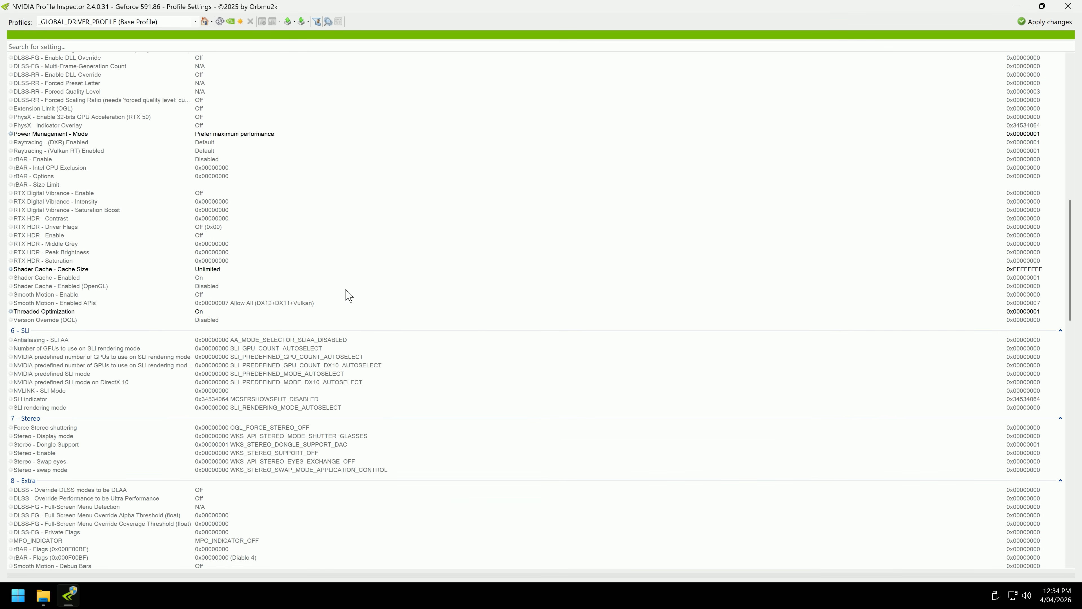
{"action": "scroll", "coordinate": [347, 294], "scroll_direction": "down", "scroll_amount": 17}
{"action": "scroll", "coordinate": [361, 293], "scroll_direction": "up", "scroll_amount": 20}
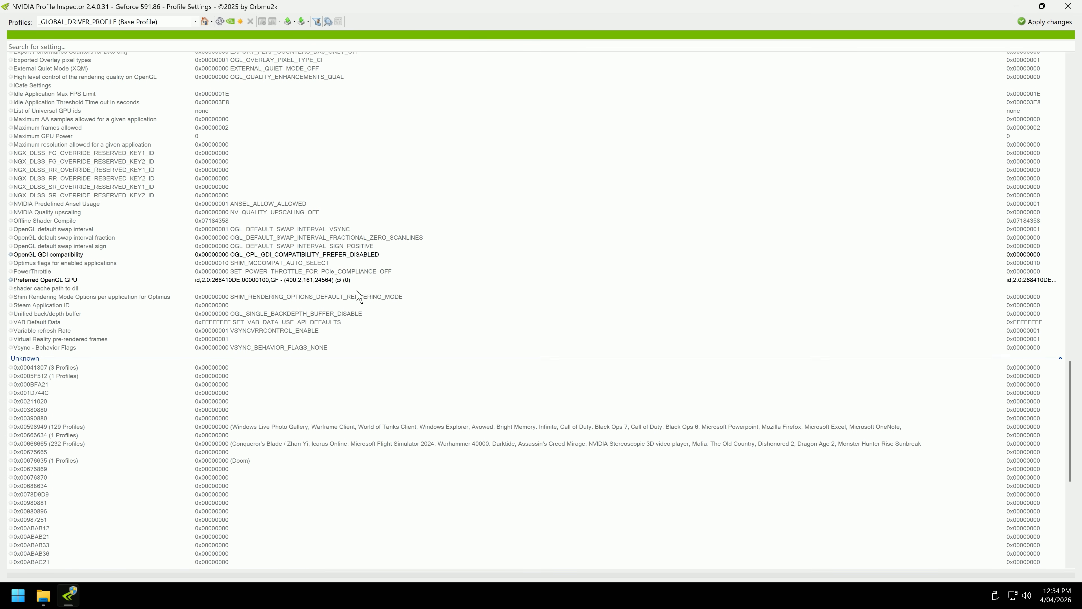
{"action": "scroll", "coordinate": [358, 352], "scroll_direction": "up", "scroll_amount": 6}
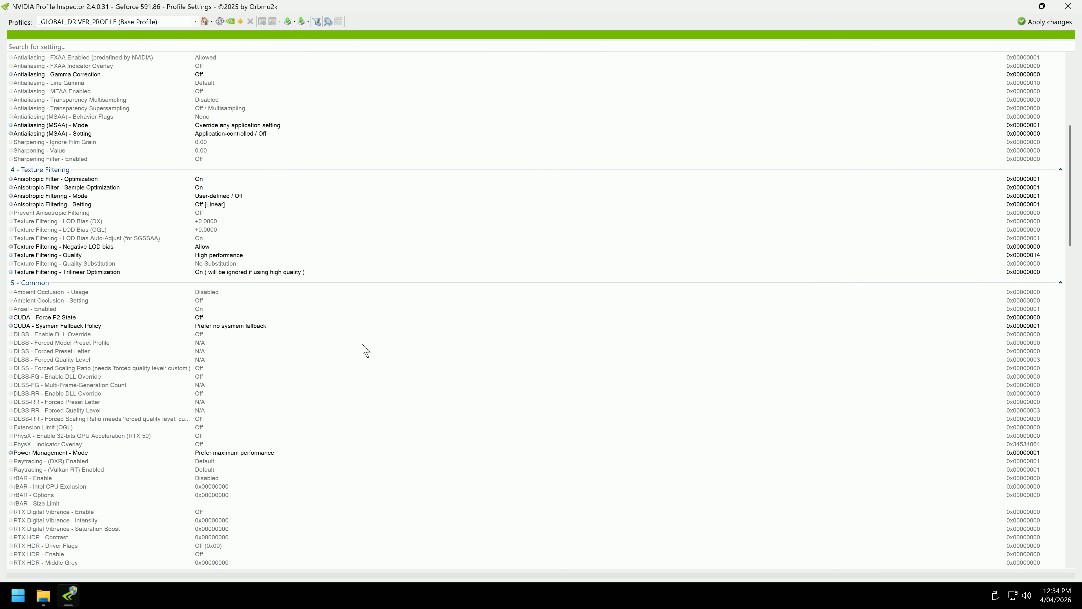
{"action": "scroll", "coordinate": [306, 369], "scroll_direction": "down", "scroll_amount": 5}
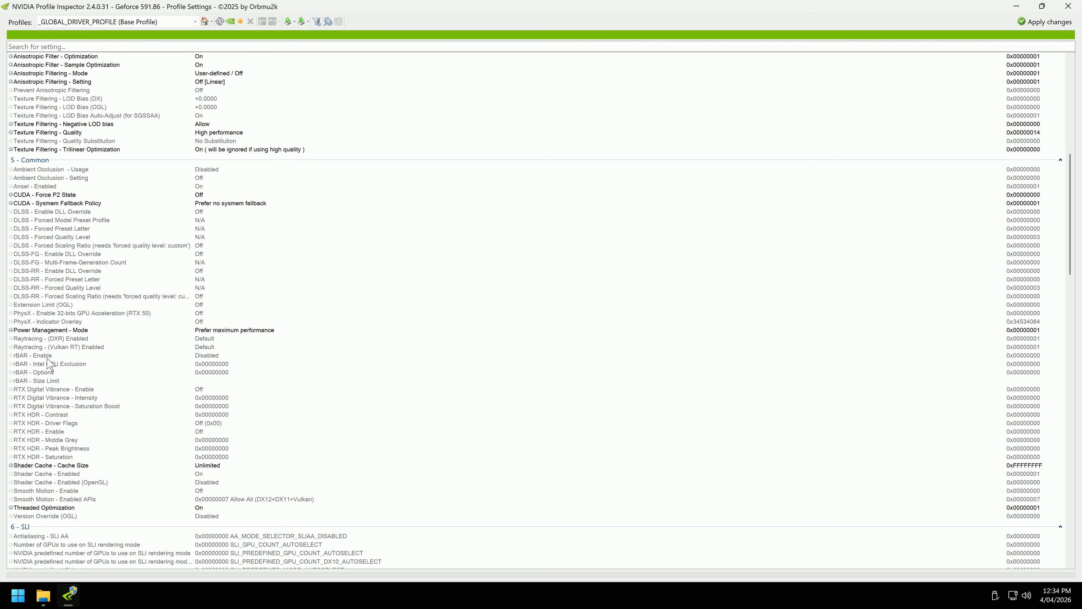
{"action": "left_click", "coordinate": [47, 358]}
{"action": "left_click", "coordinate": [212, 374]}
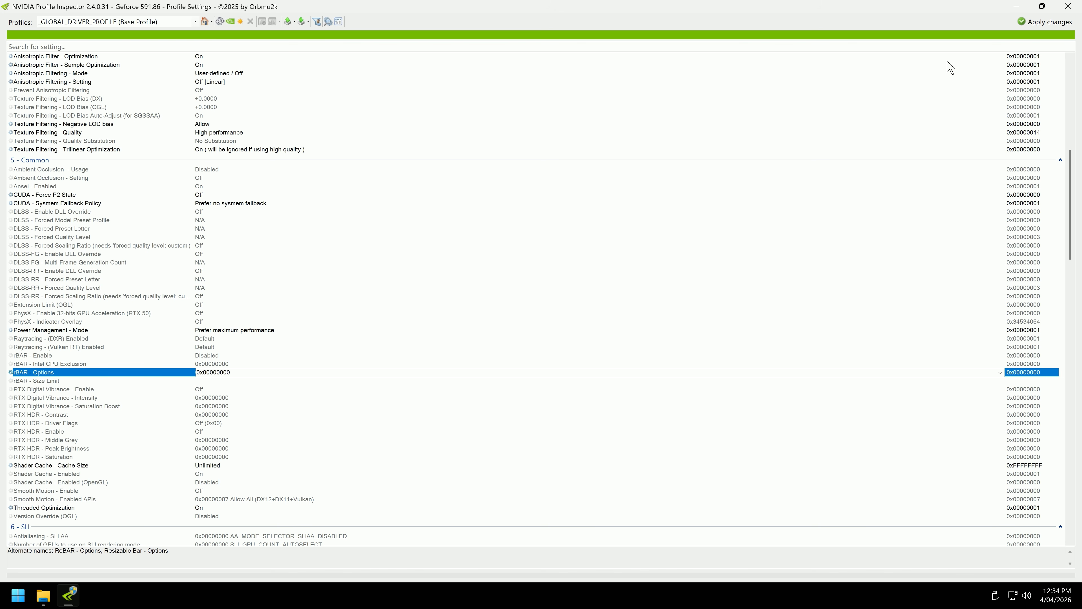
{"action": "left_click", "coordinate": [1070, 8]}
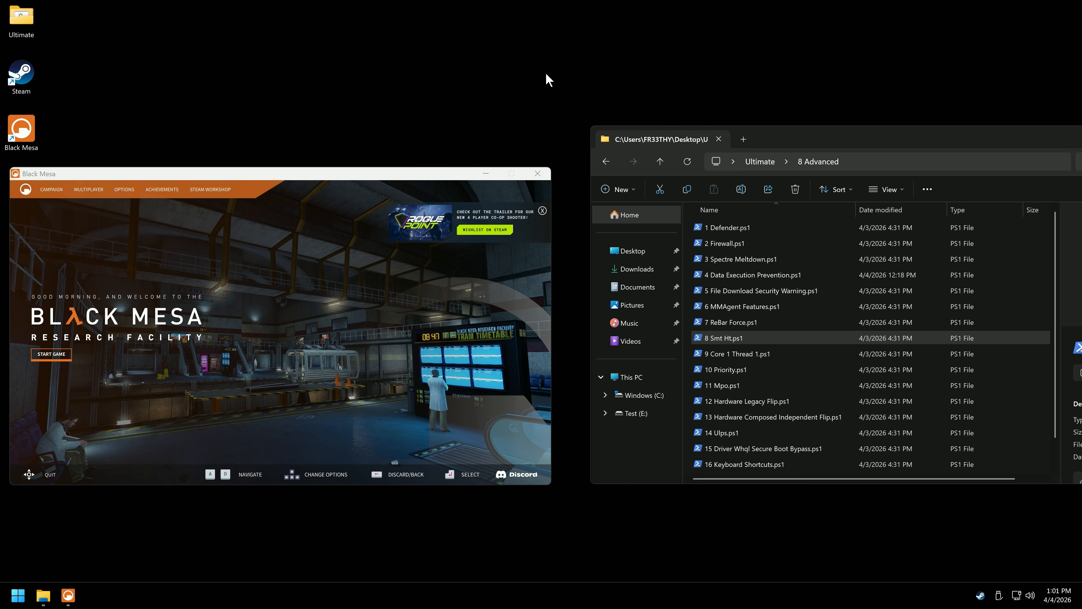
- Run the 8 Smt Ht.ps1 script from the 8 Advanced folder and reposition its console window
{"action": "double_click", "coordinate": [731, 337]}
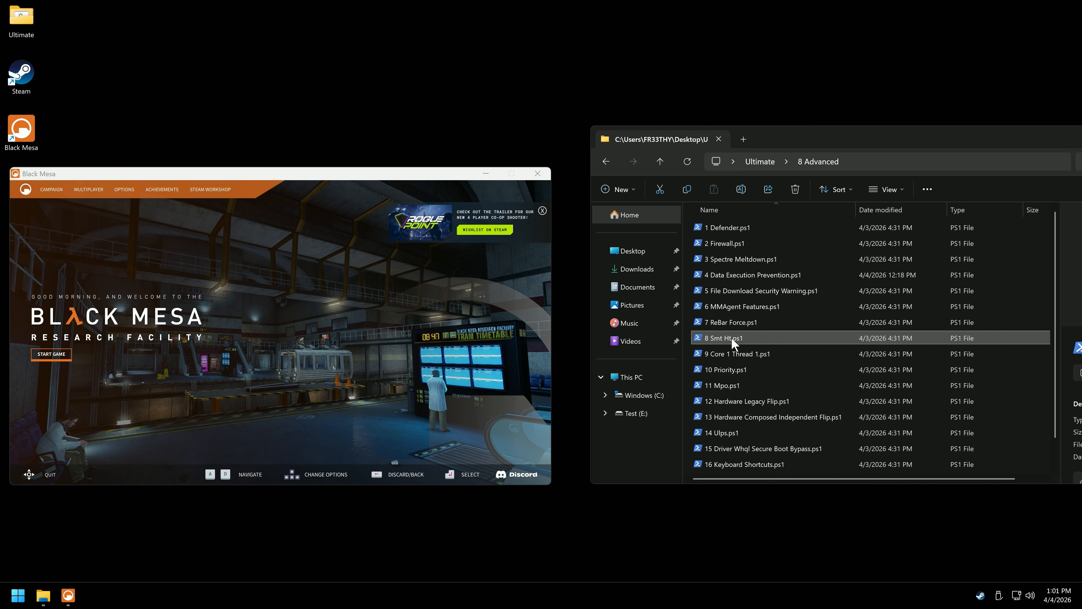
{"action": "left_click_drag", "start_coordinate": [283, 25], "coordinate": [594, 136]}
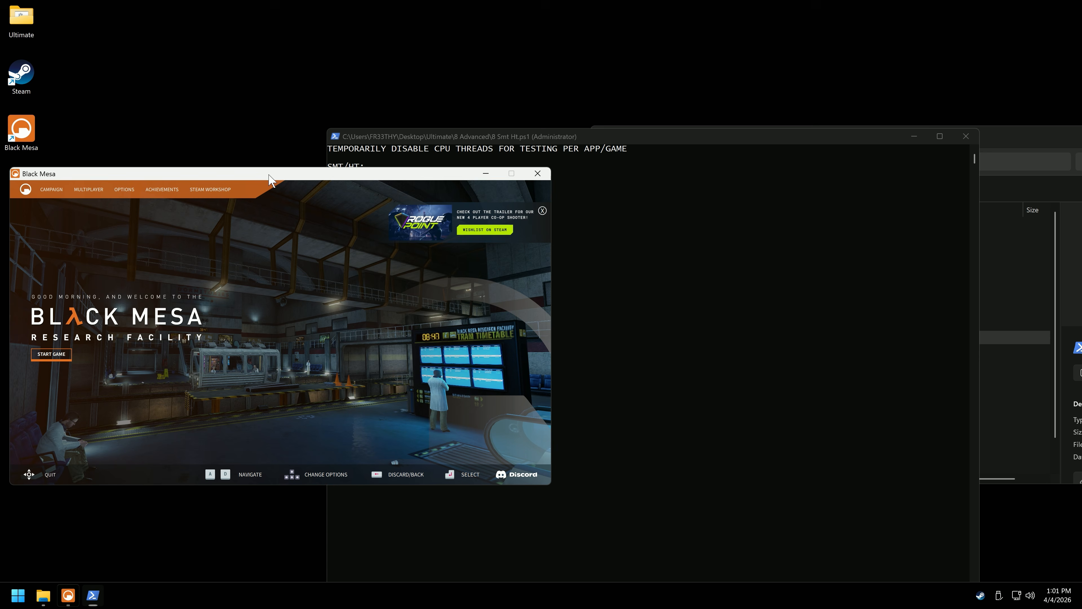
- Switch to Task Manager and open the processor affinity settings of the bms.exe process
{"action": "key", "text": "ctrl+shift+Escape"}
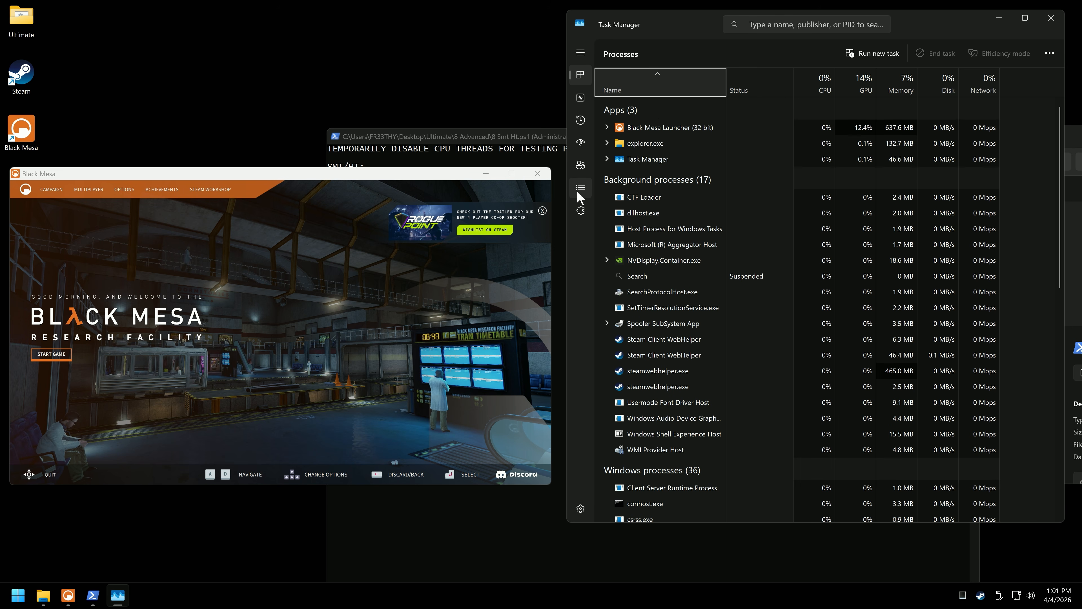
{"action": "left_click", "coordinate": [580, 190]}
{"action": "right_click", "coordinate": [616, 106]}
{"action": "left_click", "coordinate": [639, 192]}
- Exclude the odd-numbered threads CPU 1, 3, 5, 7, 9, 11, 13 and 15 from the processor affinity of bms.exe
{"action": "left_click", "coordinate": [737, 247]}
{"action": "left_click", "coordinate": [738, 302]}
{"action": "scroll", "coordinate": [766, 292], "scroll_direction": "down", "scroll_amount": 1}
{"action": "left_click", "coordinate": [740, 296]}
{"action": "scroll", "coordinate": [788, 298], "scroll_direction": "down", "scroll_amount": 1}
{"action": "left_click", "coordinate": [740, 298]}
{"action": "scroll", "coordinate": [777, 296], "scroll_direction": "down", "scroll_amount": 1}
{"action": "left_click", "coordinate": [738, 300]}
{"action": "scroll", "coordinate": [766, 293], "scroll_direction": "down", "scroll_amount": 1}
{"action": "left_click", "coordinate": [739, 297]}
{"action": "scroll", "coordinate": [775, 296], "scroll_direction": "down", "scroll_amount": 2}
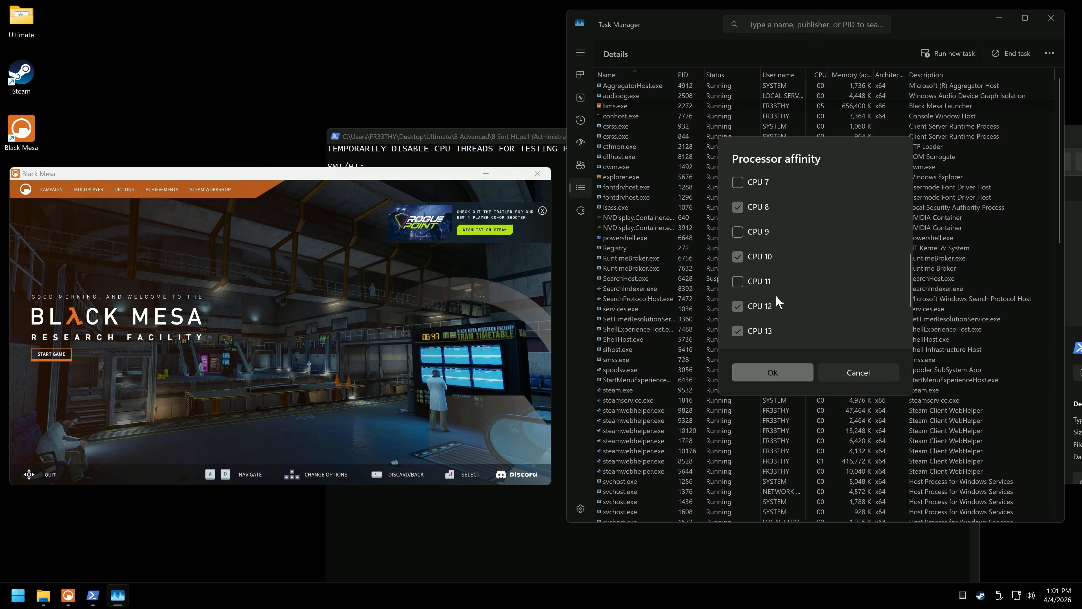
{"action": "left_click", "coordinate": [741, 276]}
{"action": "left_click", "coordinate": [740, 328]}
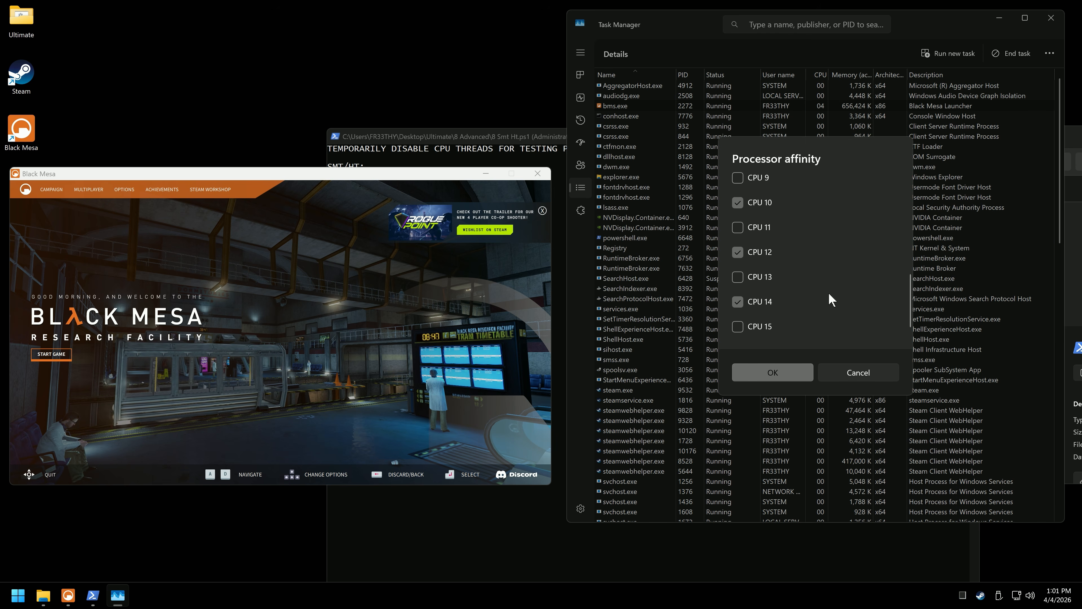
- Review the CPU 0 to CPU 15 affinity selection for bms.exe, then discard the changes and close Task Manager
{"action": "scroll", "coordinate": [830, 293], "scroll_direction": "up", "scroll_amount": 2}
{"action": "scroll", "coordinate": [833, 301], "scroll_direction": "up", "scroll_amount": 3}
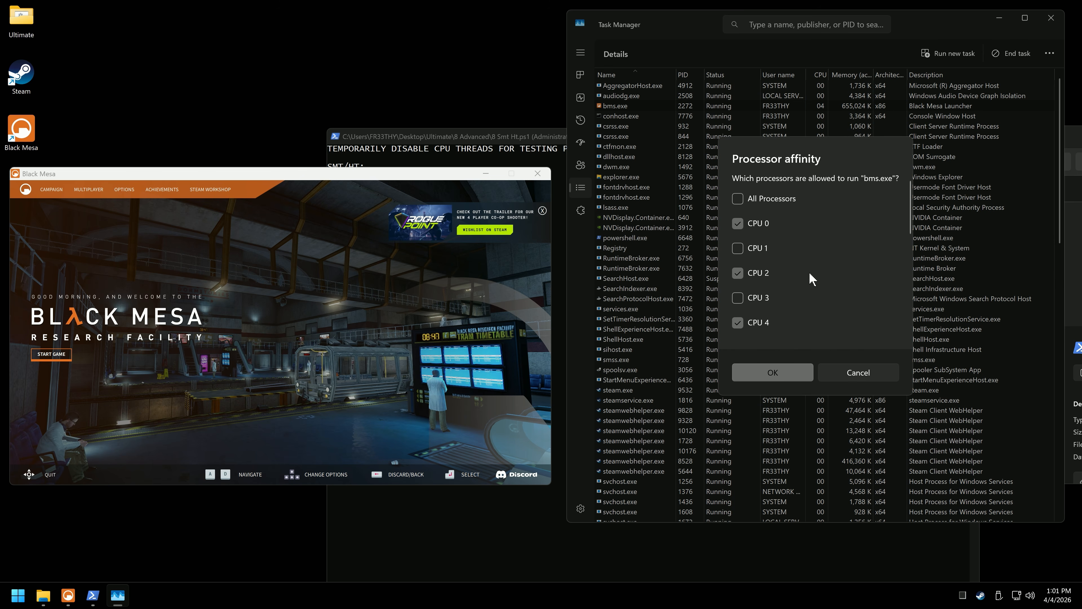
{"action": "scroll", "coordinate": [829, 277], "scroll_direction": "down", "scroll_amount": 5}
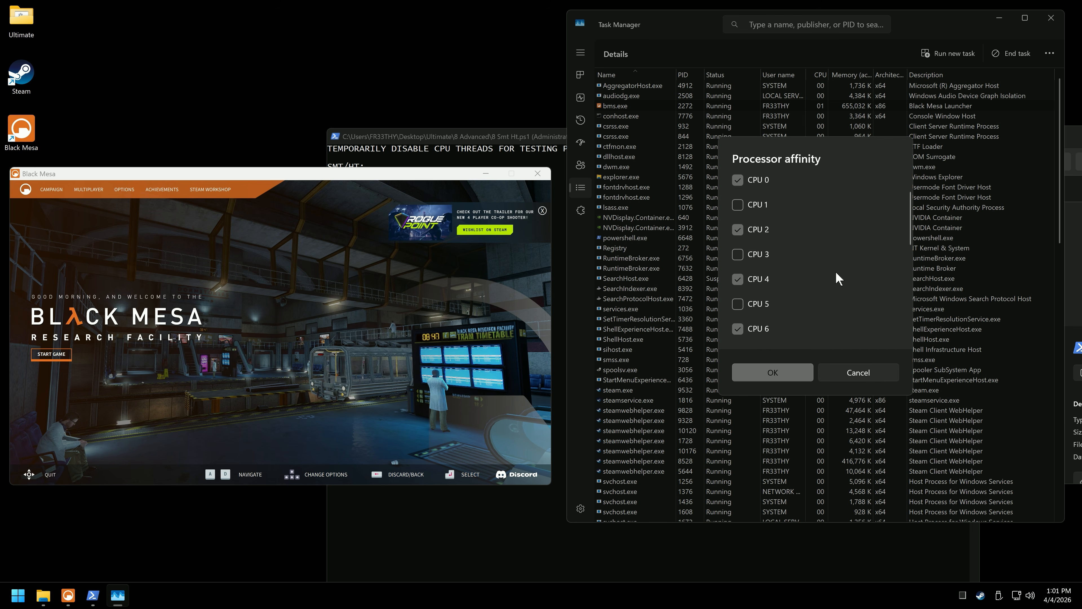
{"action": "scroll", "coordinate": [835, 279], "scroll_direction": "down", "scroll_amount": 1}
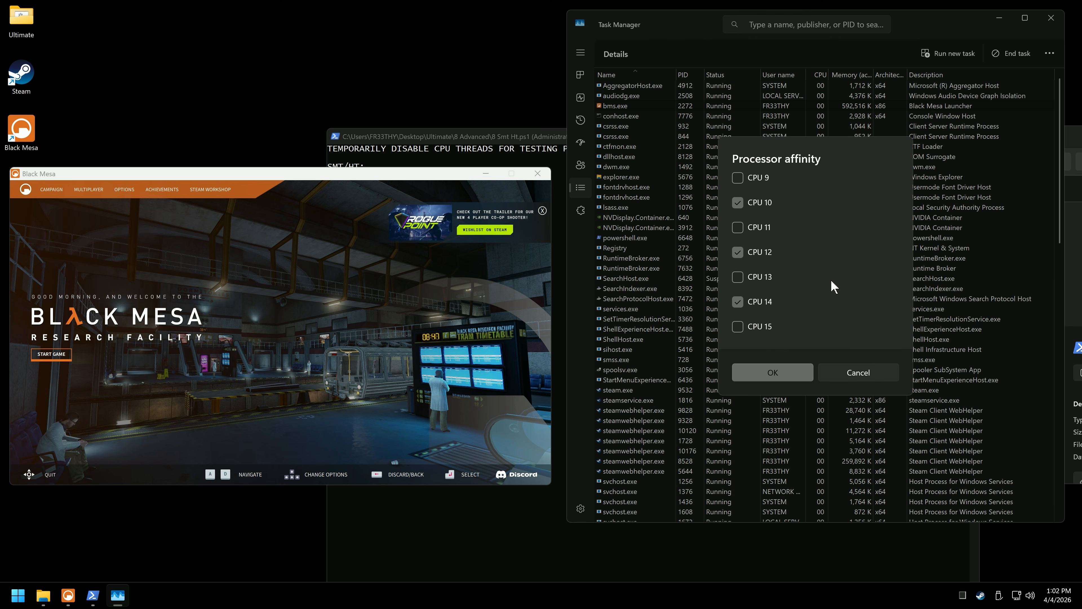
{"action": "left_click", "coordinate": [859, 372]}
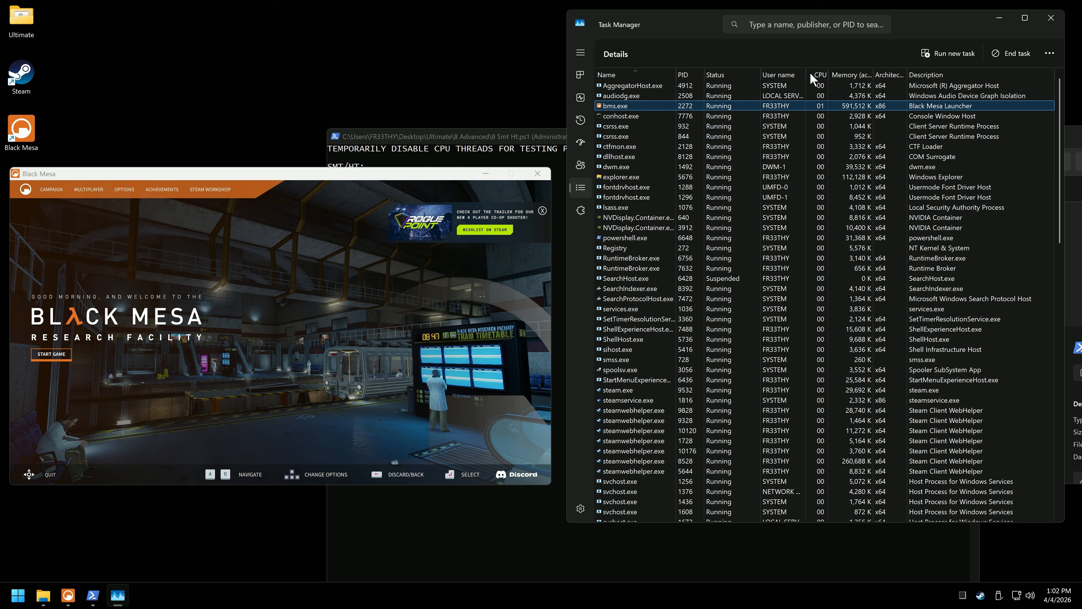
{"action": "left_click", "coordinate": [1051, 17]}
- Reopen Task Manager, inspect the processor affinity of bms.exe without changing it, and close Task Manager
{"action": "left_click_drag", "start_coordinate": [587, 136], "coordinate": [732, 144]}
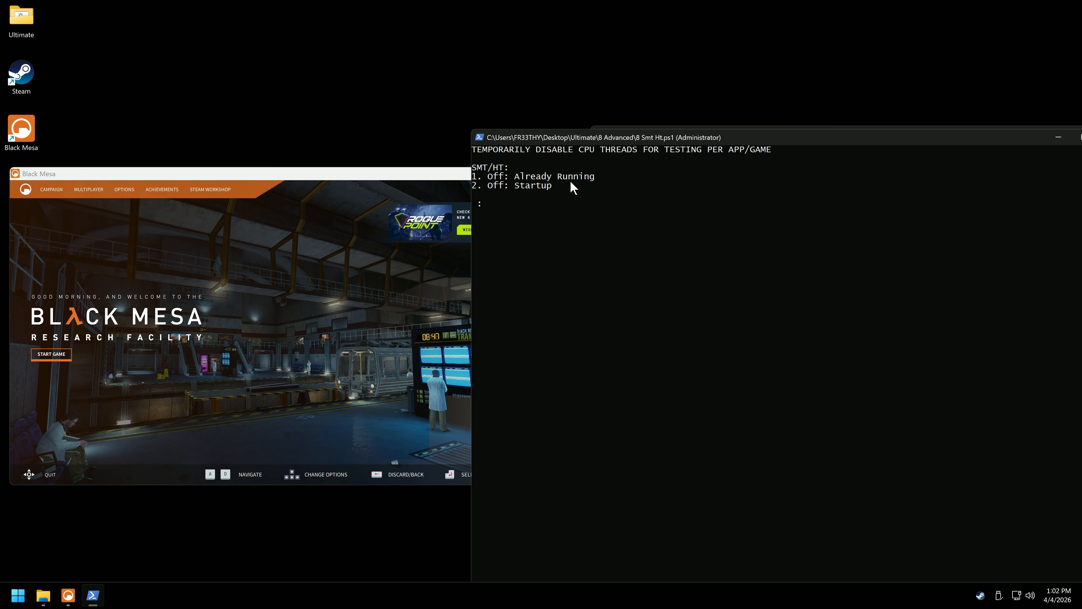
{"action": "key", "text": "ctrl+shift+Escape"}
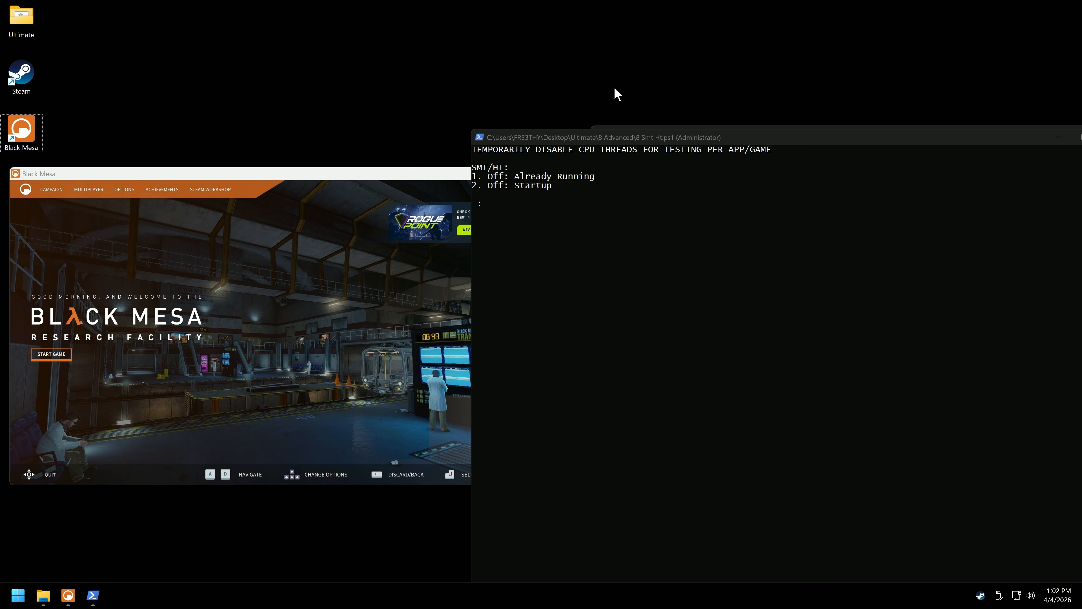
{"action": "left_click", "coordinate": [547, 139]}
{"action": "left_click_drag", "start_coordinate": [580, 139], "coordinate": [499, 137]}
{"action": "left_click", "coordinate": [692, 31]}
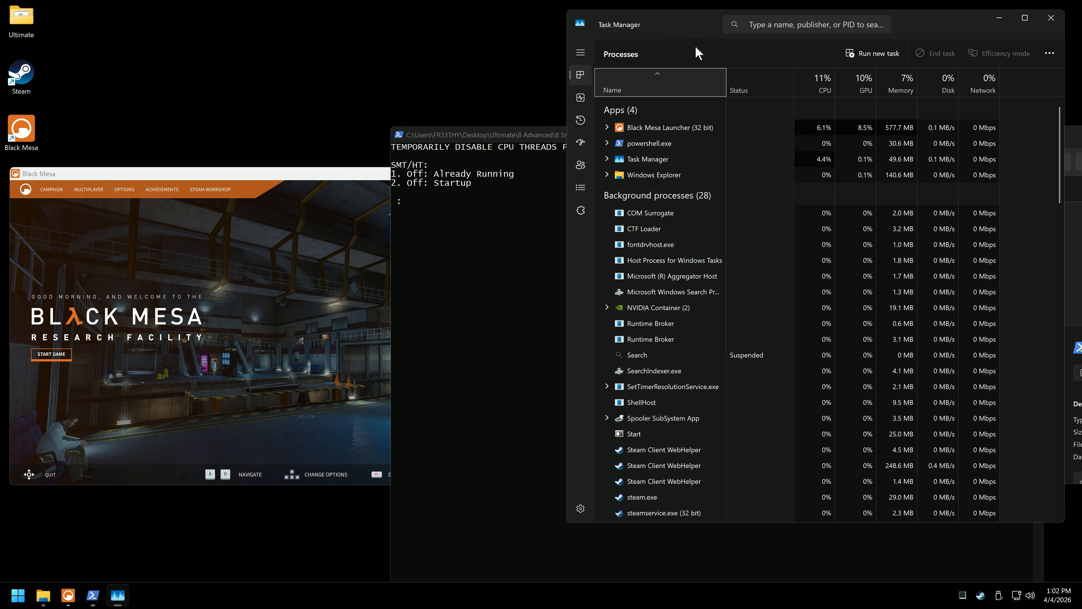
{"action": "left_click", "coordinate": [580, 188]}
{"action": "left_click", "coordinate": [617, 108]}
{"action": "right_click", "coordinate": [618, 108]}
{"action": "left_click", "coordinate": [677, 188]}
{"action": "scroll", "coordinate": [773, 267], "scroll_direction": "down", "scroll_amount": 5}
{"action": "key", "text": "Escape"}
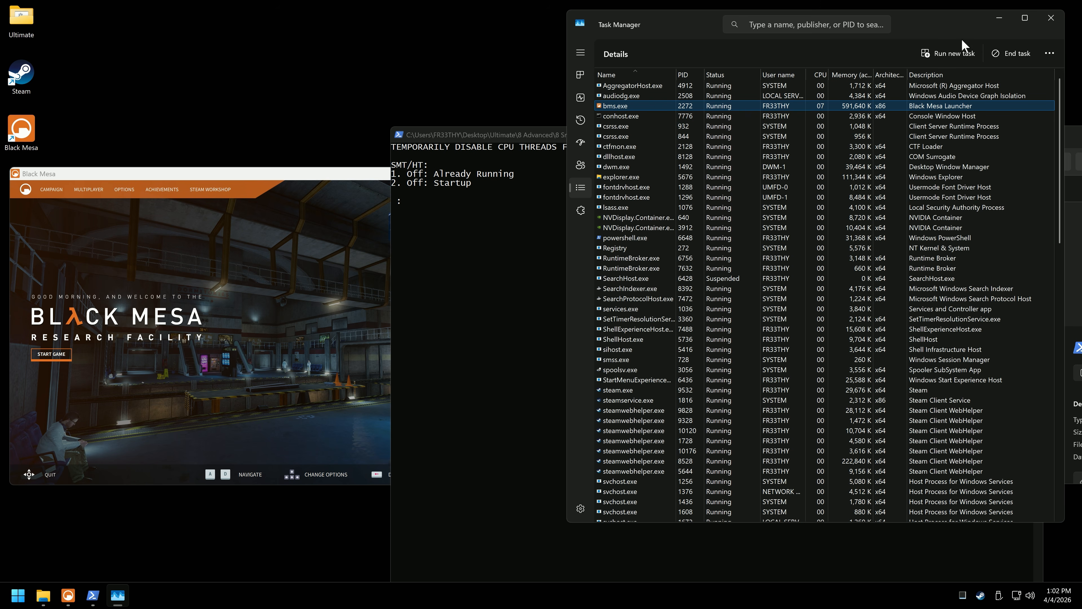
{"action": "left_click", "coordinate": [1051, 17]}
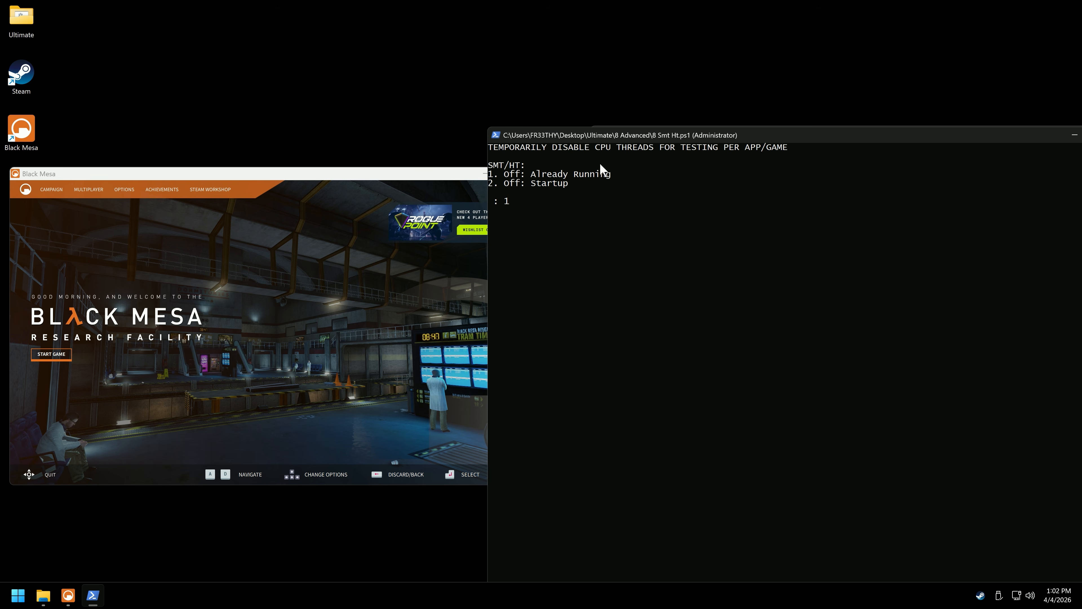
- Choose option 1, Off: Already Running, in the SMT/HT script and enter 2272 as the game's process ID
{"action": "key", "text": "Return"}
{"action": "left_click_drag", "start_coordinate": [592, 185], "coordinate": [484, 167]}
{"action": "left_click", "coordinate": [600, 184]}
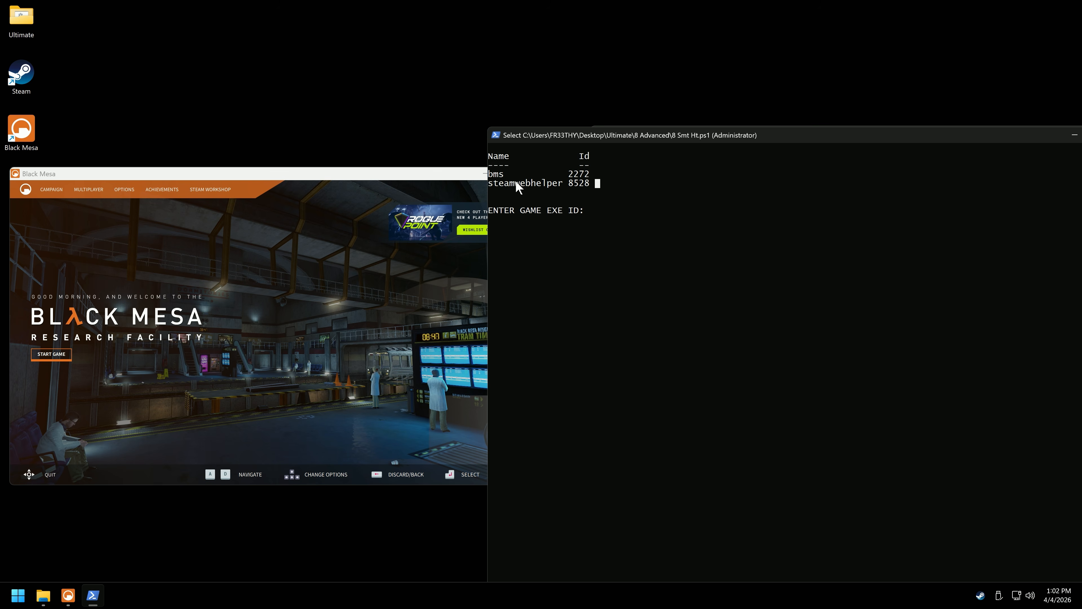
{"action": "type", "text": "22"}
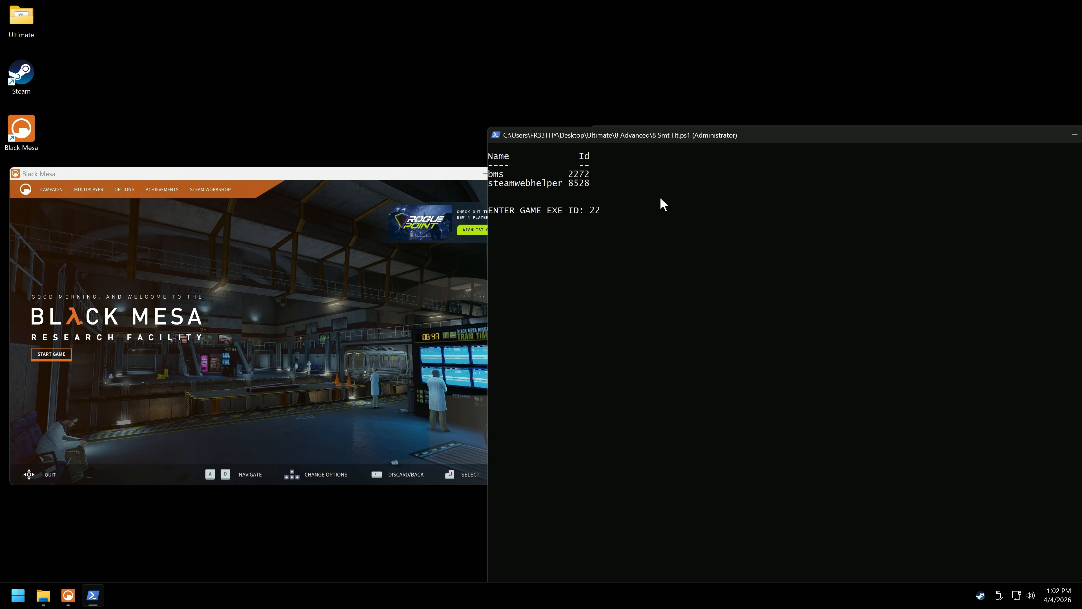
{"action": "type", "text": "72"}
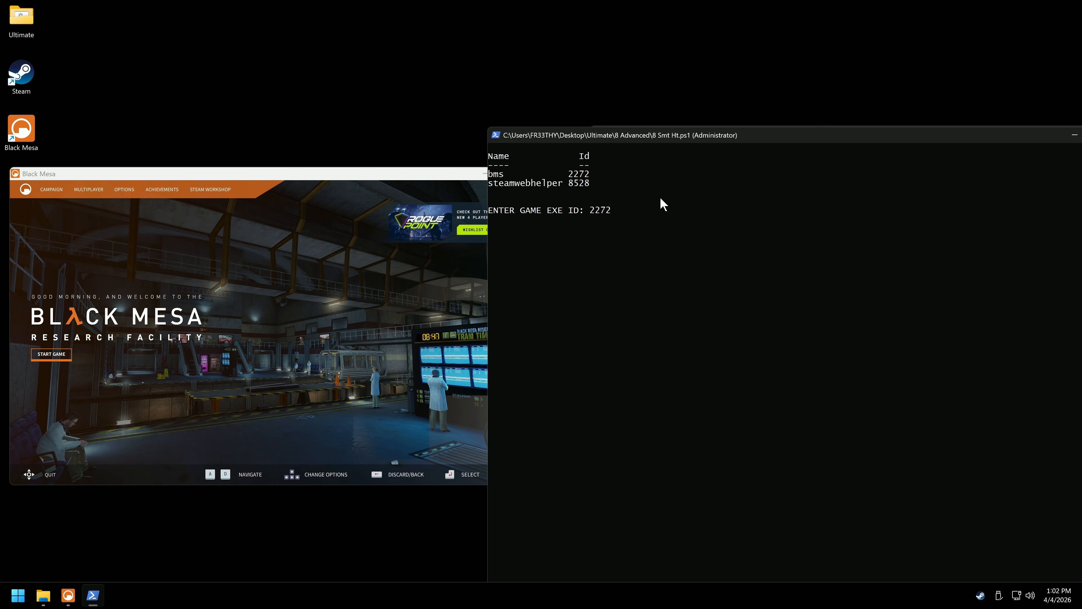
{"action": "key", "text": "Return"}
- Compare the binary affinity mask printed by the script with the processor affinity of bms.exe in Task Manager
{"action": "left_click_drag", "start_coordinate": [637, 150], "coordinate": [558, 148]}
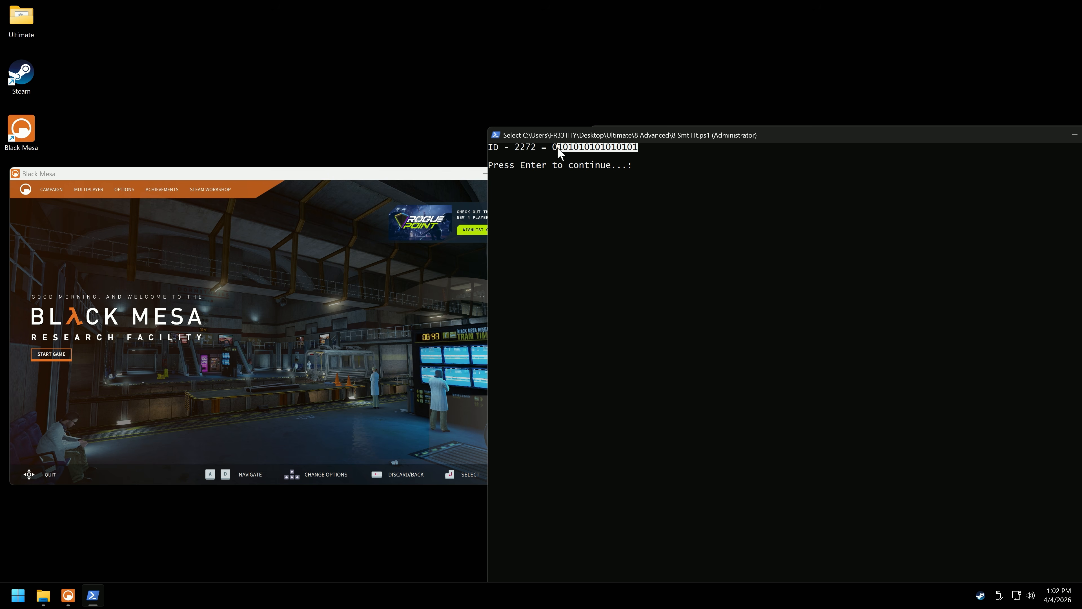
{"action": "left_click", "coordinate": [636, 150]}
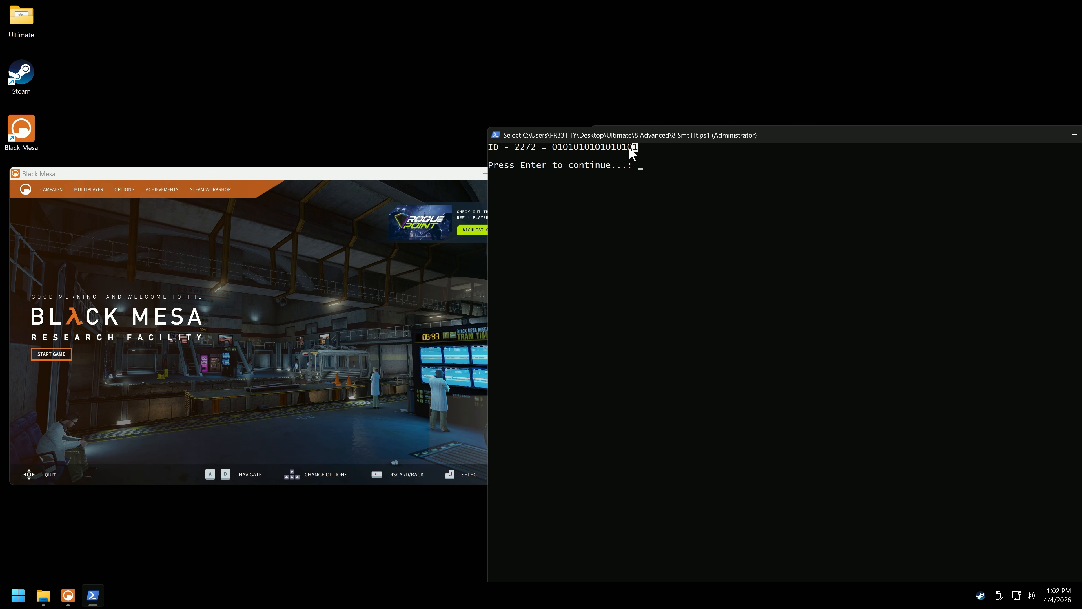
{"action": "left_click", "coordinate": [614, 149]}
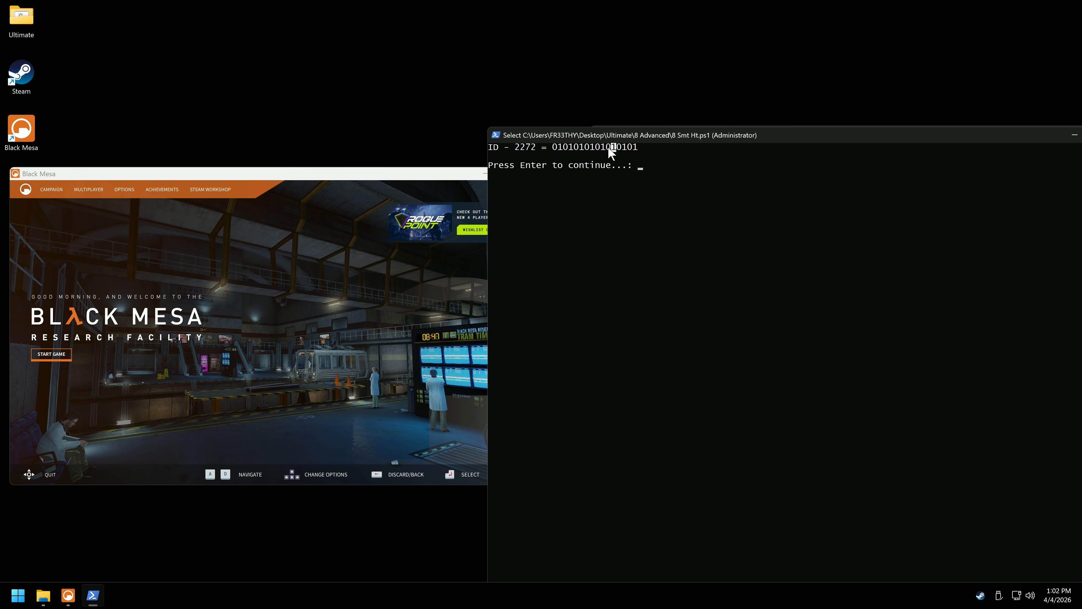
{"action": "key", "text": "ctrl+shift+Escape"}
{"action": "left_click", "coordinate": [581, 188]}
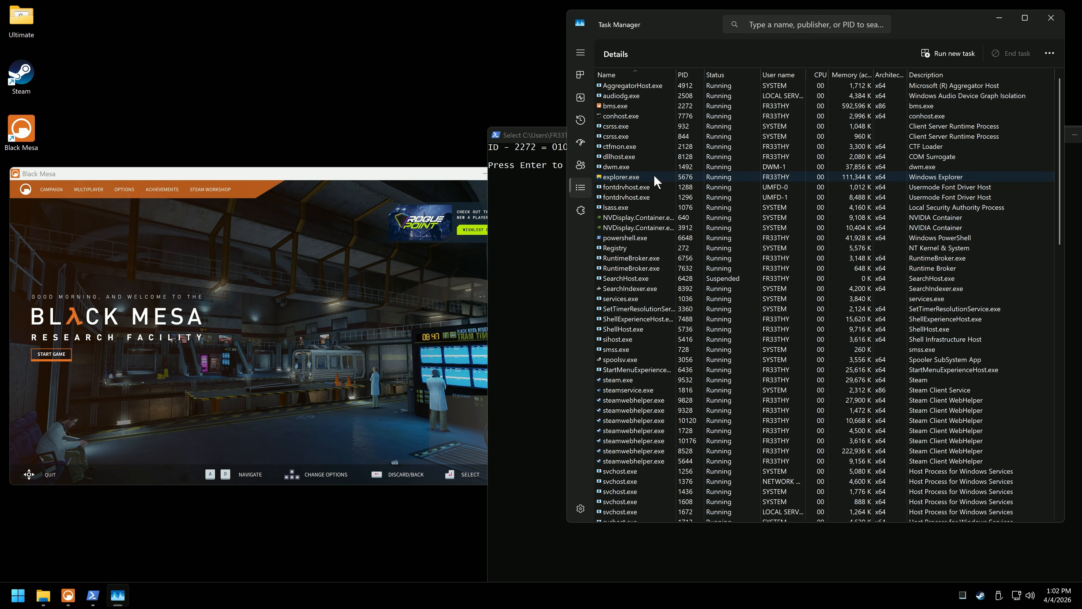
{"action": "right_click", "coordinate": [614, 107]}
{"action": "left_click", "coordinate": [661, 190]}
{"action": "scroll", "coordinate": [766, 273], "scroll_direction": "down", "scroll_amount": 6}
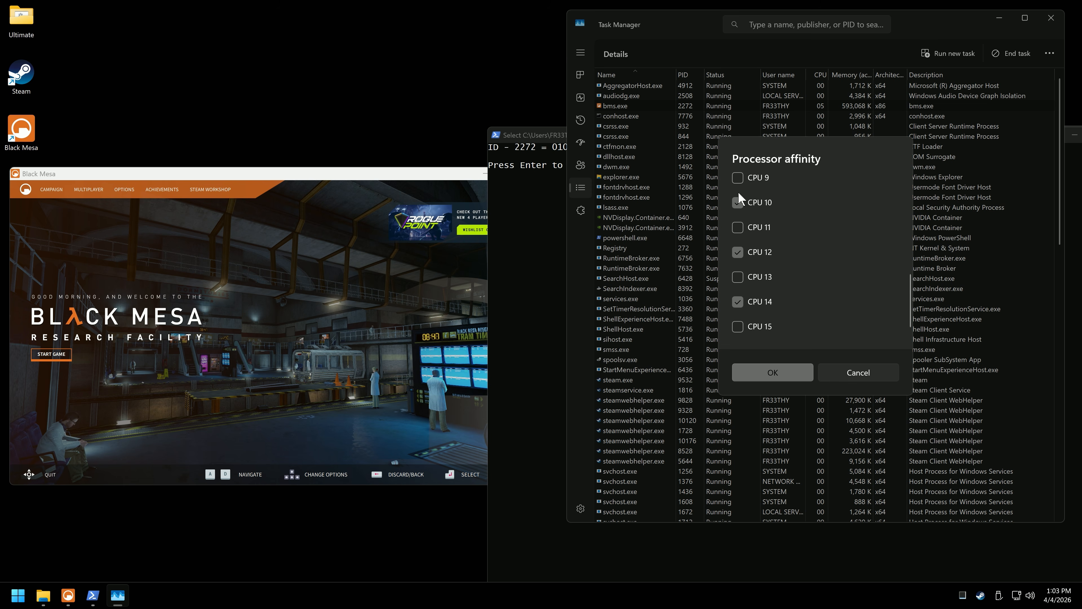
{"action": "left_click", "coordinate": [850, 373]}
{"action": "left_click", "coordinate": [1051, 17]}
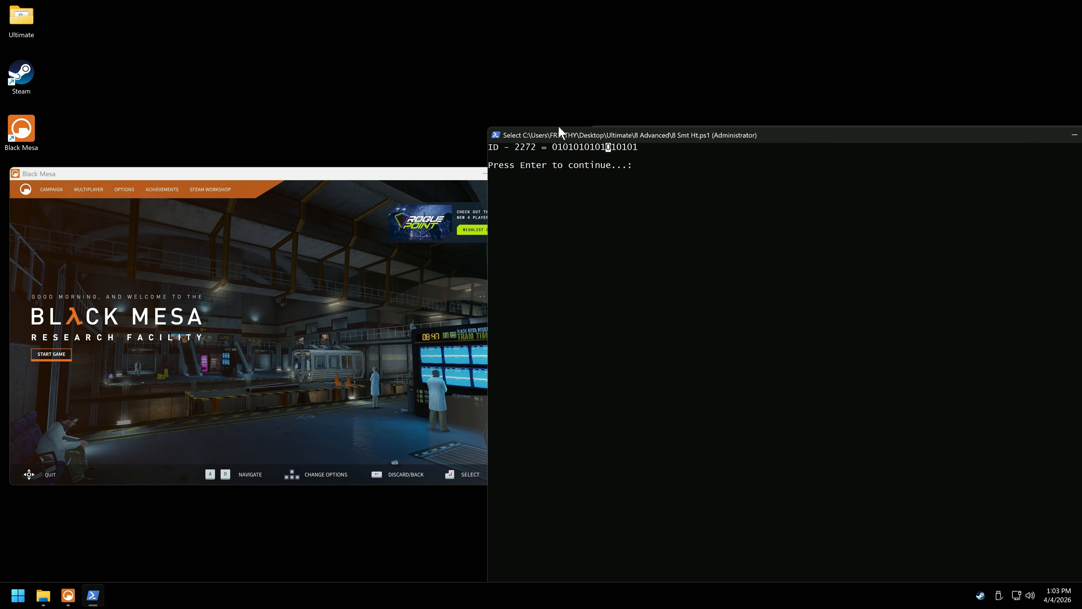
- Finish the SMT/HT script run and close the Black Mesa game
{"action": "left_click", "coordinate": [430, 178]}
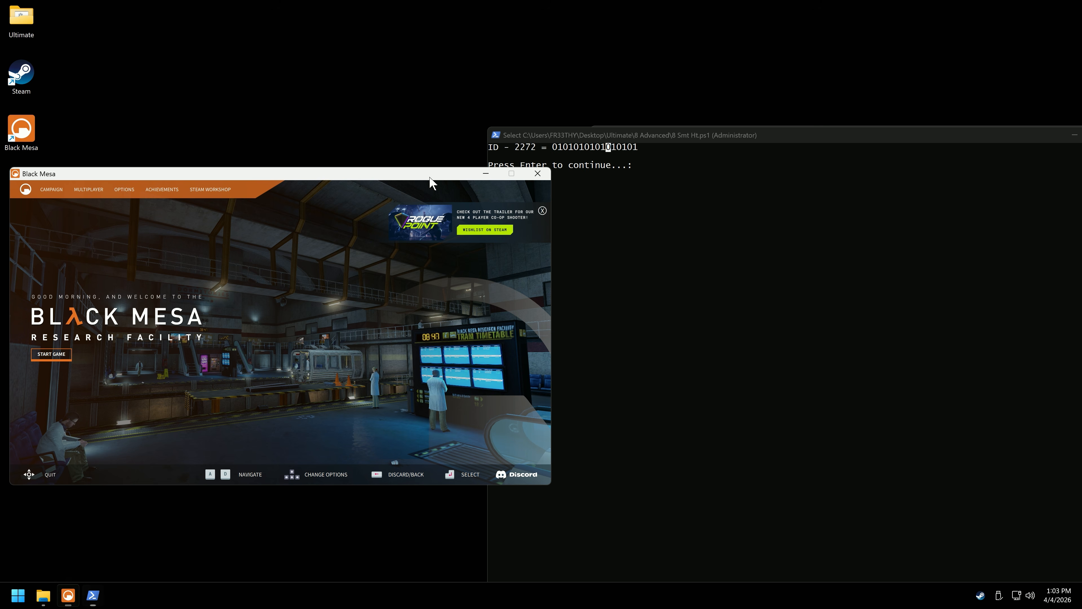
{"action": "left_click", "coordinate": [617, 139]}
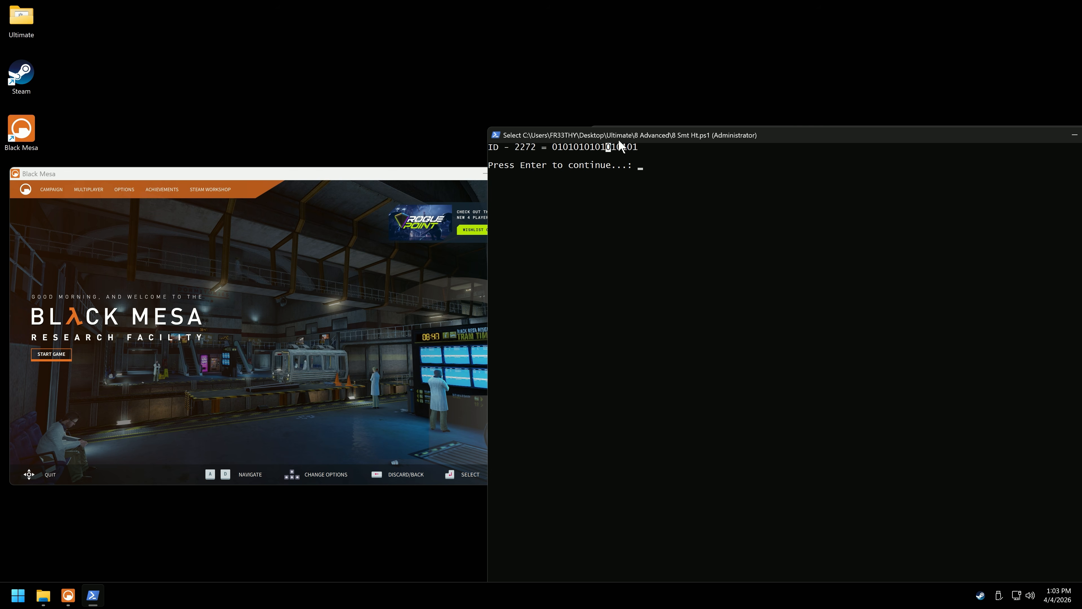
{"action": "key", "text": "Return"}
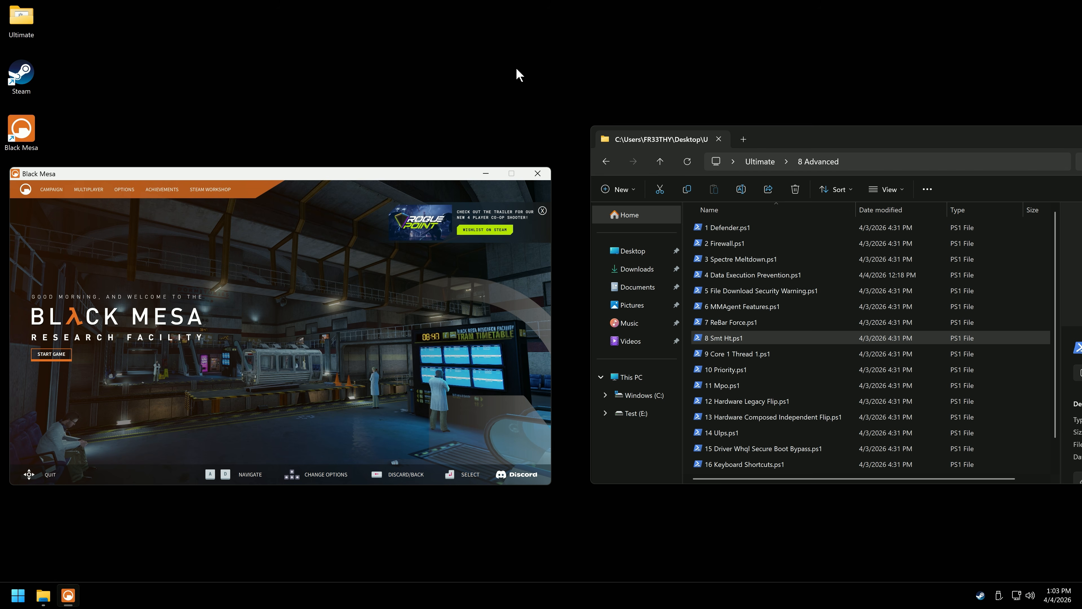
{"action": "left_click", "coordinate": [546, 175]}
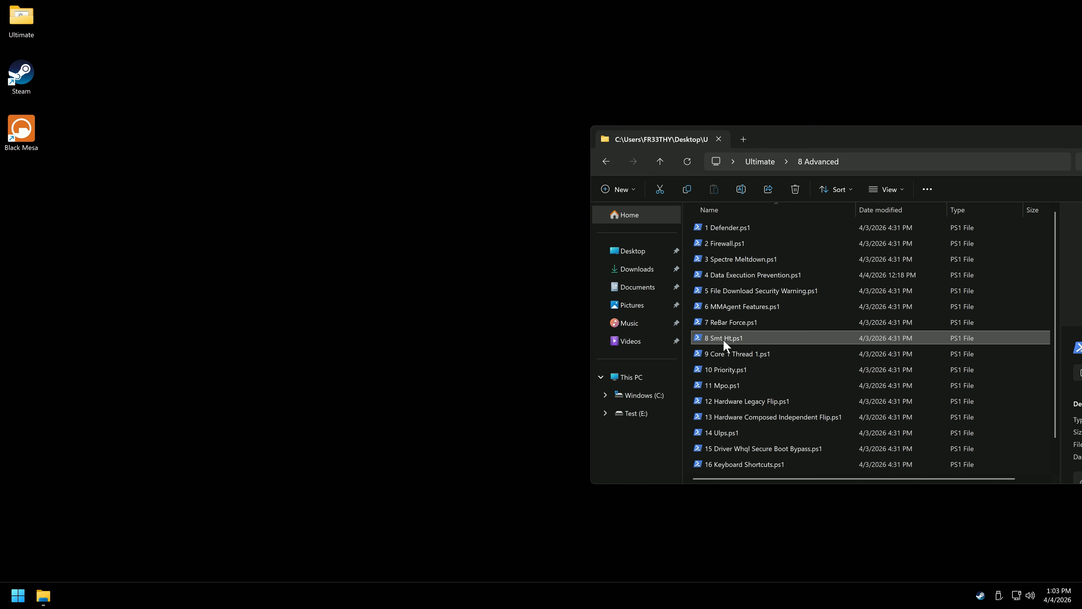
- Run 8 Smt Ht.ps1 again from the 8 Advanced folder and reposition its console window
{"action": "double_click", "coordinate": [724, 339]}
{"action": "left_click_drag", "start_coordinate": [192, 37], "coordinate": [578, 86]}
- Examine the properties of the Black Mesa shortcut on the desktop
{"action": "right_click", "coordinate": [21, 139]}
{"action": "left_click", "coordinate": [71, 272]}
{"action": "left_click_drag", "start_coordinate": [157, 215], "coordinate": [146, 215]}
{"action": "left_click_drag", "start_coordinate": [146, 215], "coordinate": [69, 215]}
- Open the game's install folder at C:\Program Files (x86)\Steam\steamapps\common\Black Mesa in a new File Explorer window
{"action": "key", "text": "super+e"}
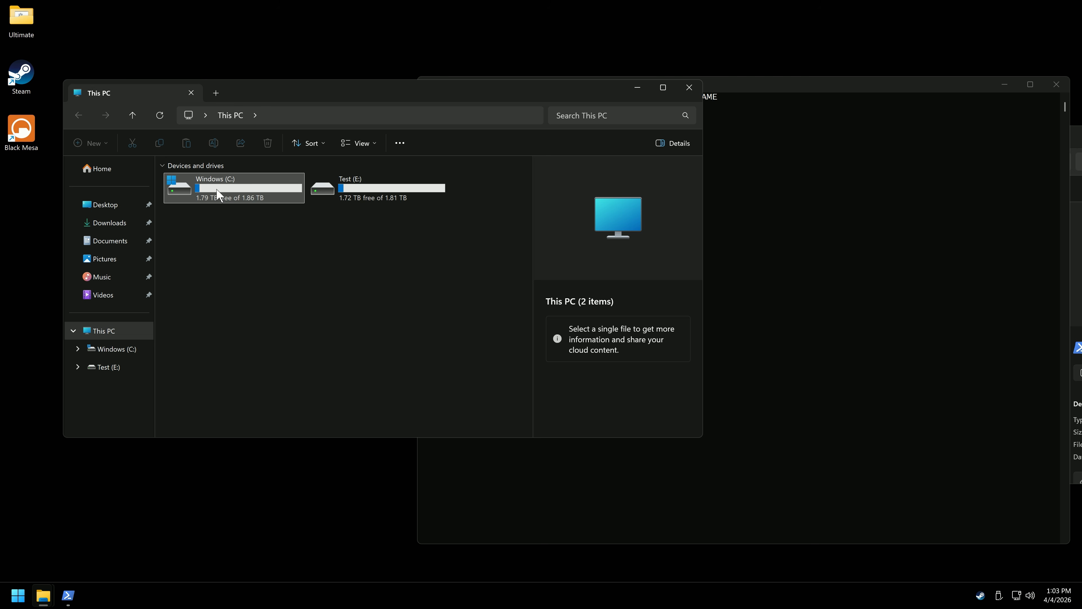
{"action": "double_click", "coordinate": [215, 193]}
{"action": "double_click", "coordinate": [190, 213]}
{"action": "key", "text": "BackSpace"}
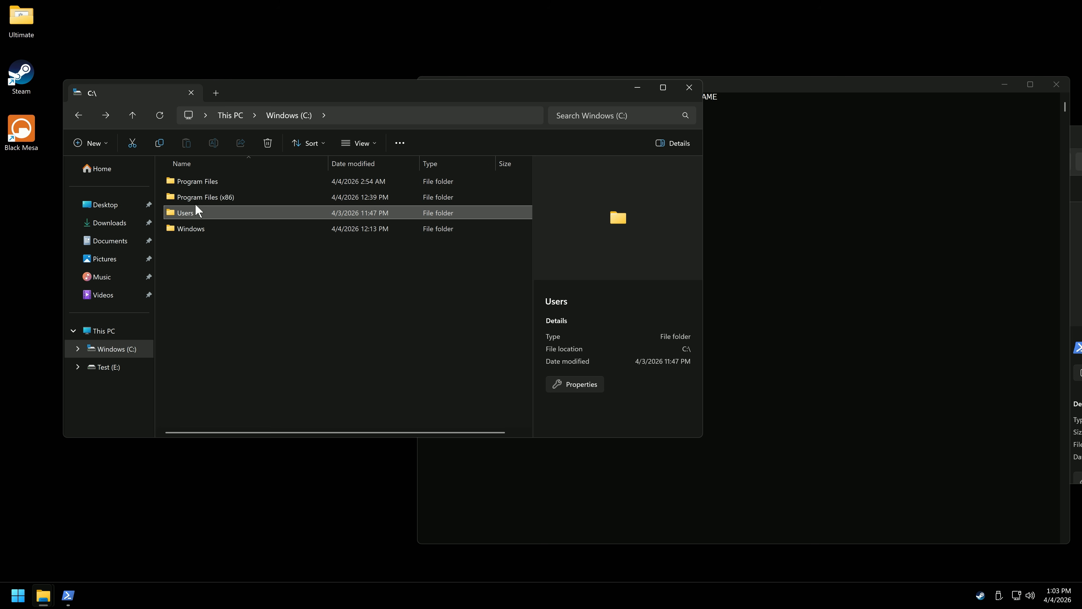
{"action": "double_click", "coordinate": [198, 197]}
{"action": "double_click", "coordinate": [211, 341]}
{"action": "scroll", "coordinate": [214, 335], "scroll_direction": "down", "scroll_amount": 10}
{"action": "scroll", "coordinate": [215, 328], "scroll_direction": "up", "scroll_amount": 5}
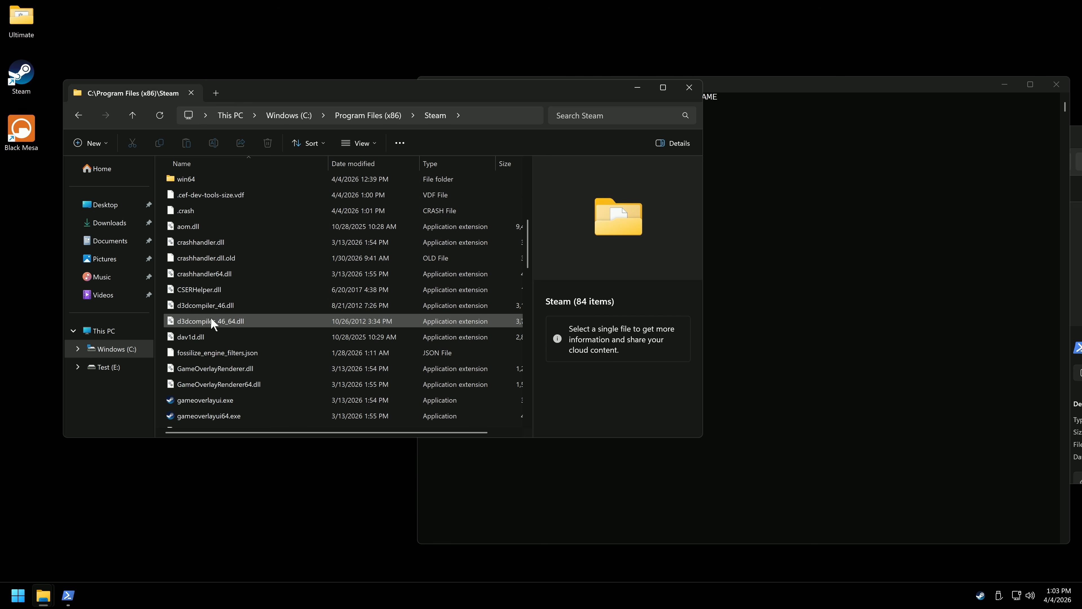
{"action": "double_click", "coordinate": [193, 210]}
{"action": "double_click", "coordinate": [194, 179]}
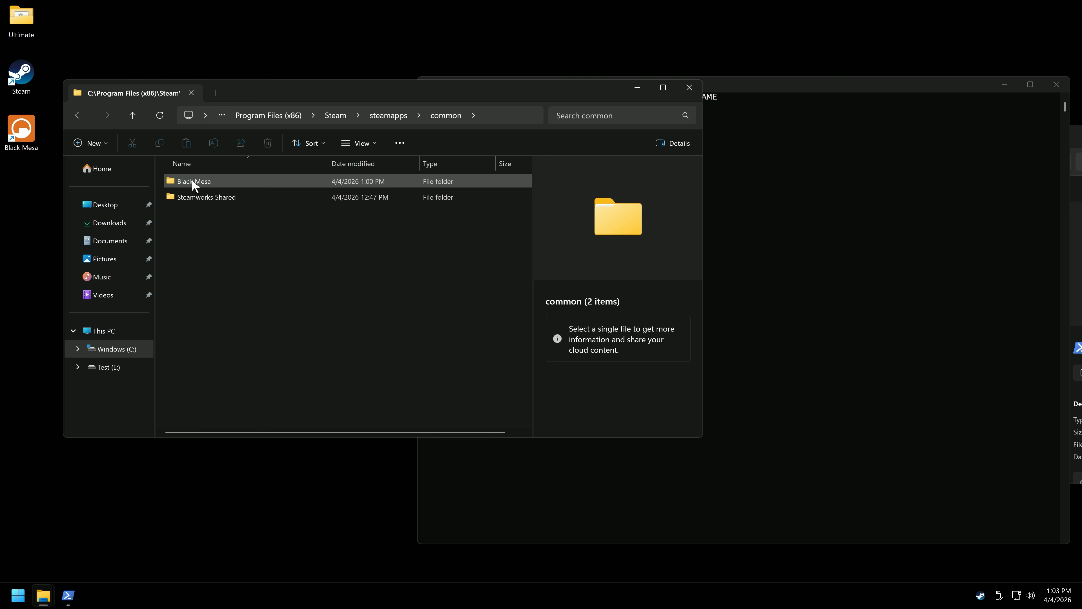
{"action": "double_click", "coordinate": [193, 183]}
- Create a shortcut to bms.exe and place it on the desktop
{"action": "left_click", "coordinate": [210, 278]}
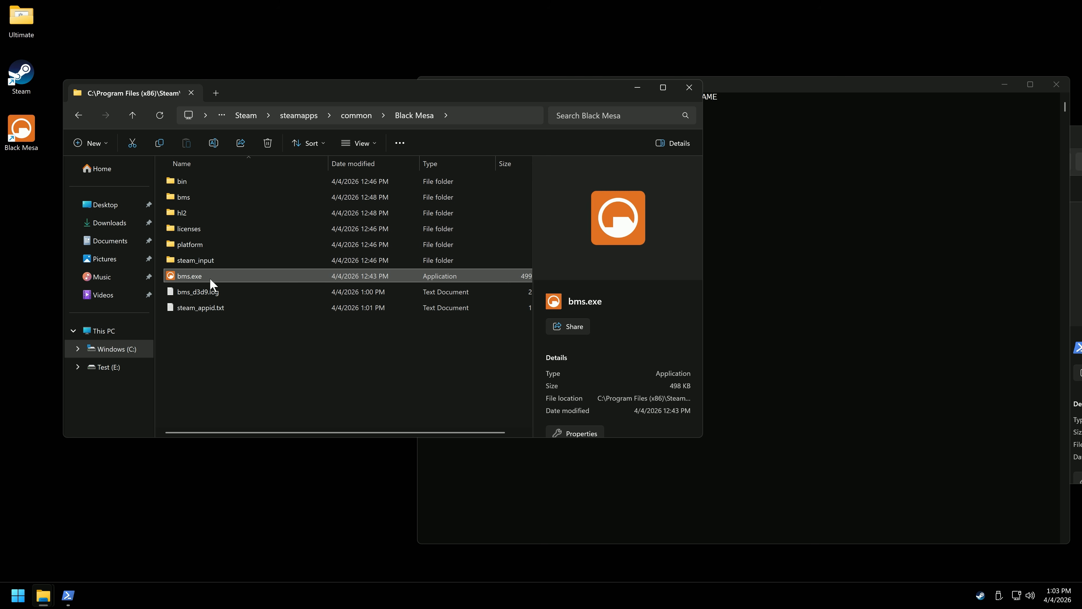
{"action": "right_click", "coordinate": [188, 277]}
{"action": "left_click", "coordinate": [256, 443]}
{"action": "left_click_drag", "start_coordinate": [193, 325], "coordinate": [23, 313]}
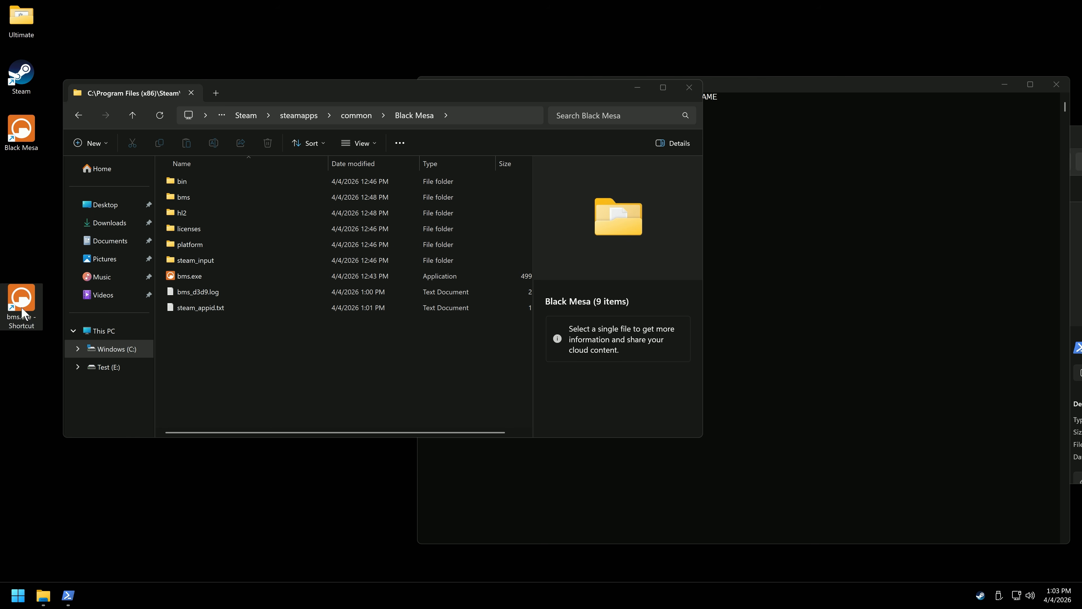
- Test-launch Black Mesa from the new bms.exe desktop shortcut, then close the game and exit Steam
{"action": "left_click", "coordinate": [770, 96]}
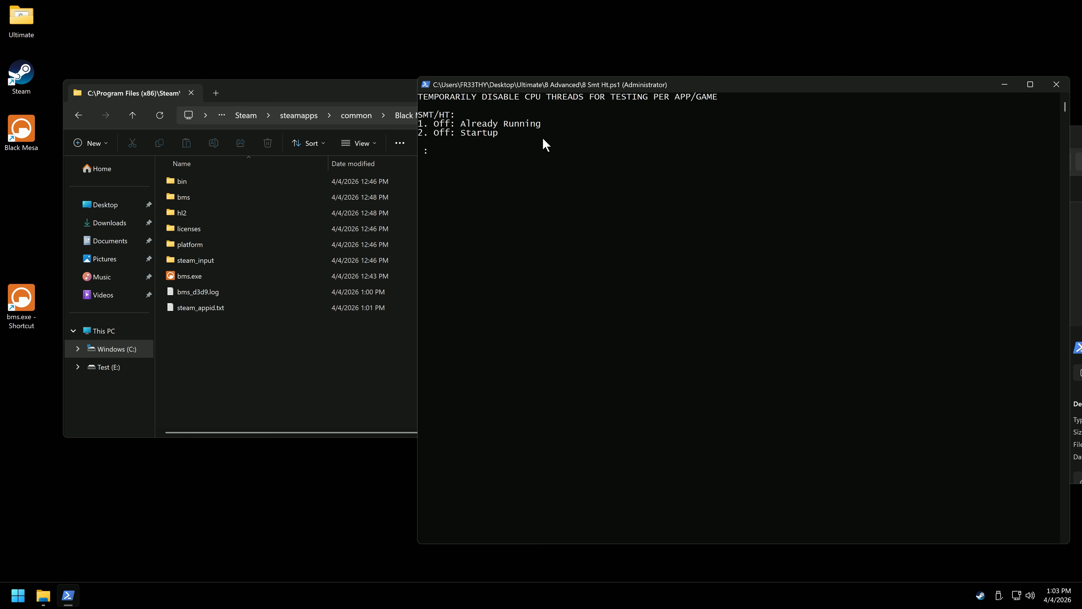
{"action": "left_click_drag", "start_coordinate": [504, 136], "coordinate": [434, 133]}
{"action": "left_click", "coordinate": [29, 302]}
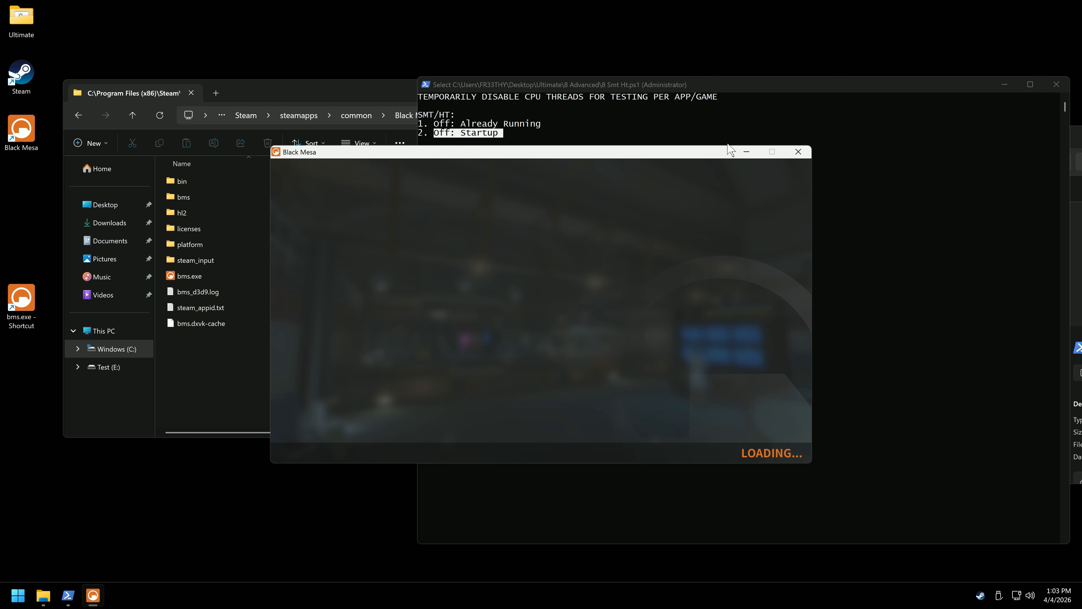
{"action": "left_click", "coordinate": [798, 152]}
{"action": "right_click", "coordinate": [980, 595]}
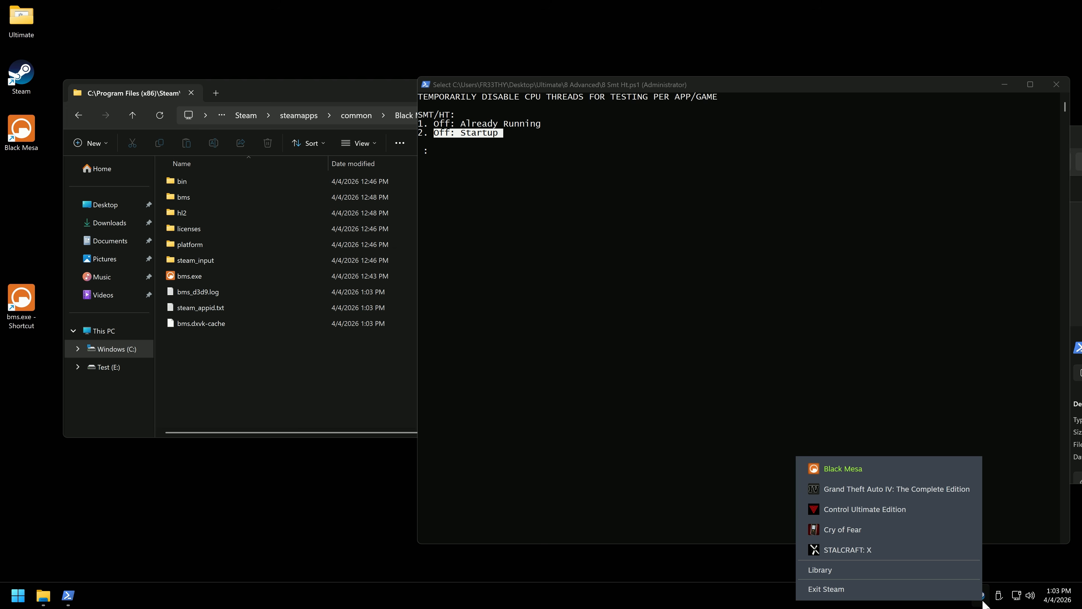
{"action": "left_click", "coordinate": [882, 597]}
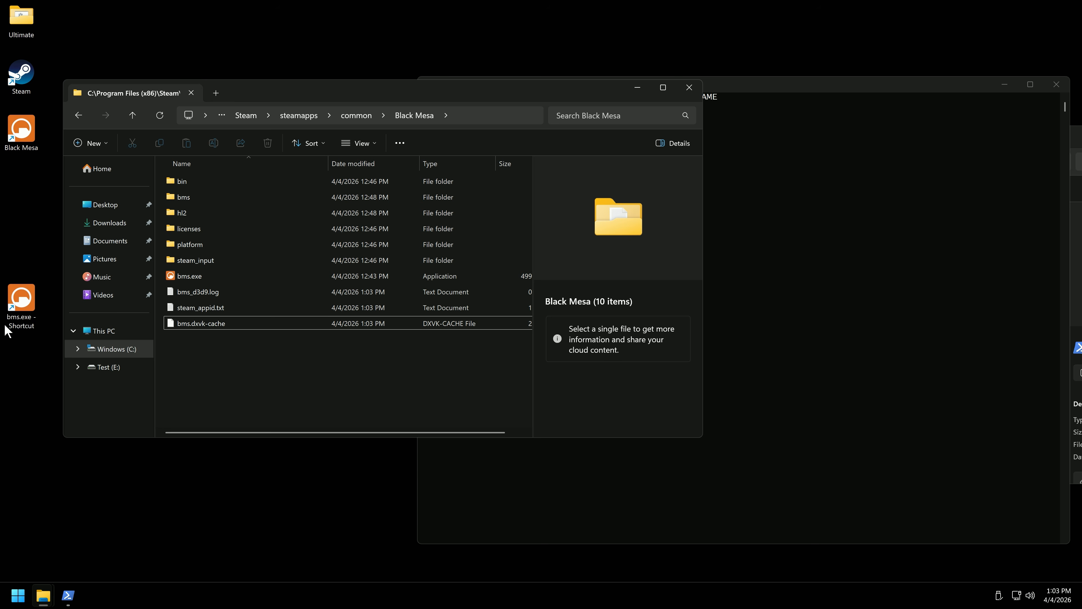
- Rename the bms.exe - Shortcut item on the desktop to bms.exe
{"action": "left_click", "coordinate": [17, 332]}
{"action": "key", "text": "F2"}
{"action": "type", "text": "bms.exe"}
{"action": "left_click", "coordinate": [171, 365]}
{"action": "left_click", "coordinate": [477, 117]}
{"action": "left_click", "coordinate": [470, 412]}
{"action": "left_click", "coordinate": [22, 303]}
{"action": "left_click", "coordinate": [62, 479]}
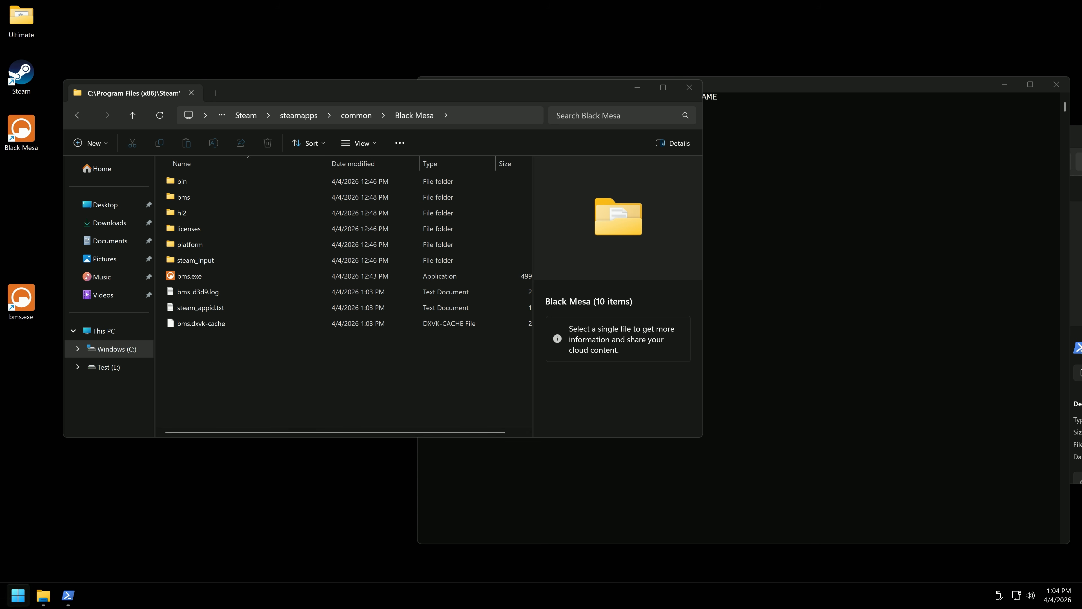
- Close the Black Mesa folder window and choose option 2, Off: Startup, in the Smt Ht script
{"action": "key", "text": "super"}
{"action": "type", "text": "s"}
{"action": "left_click", "coordinate": [80, 249]}
{"action": "left_click", "coordinate": [689, 87]}
{"action": "left_click", "coordinate": [516, 99]}
{"action": "type", "text": "2"}
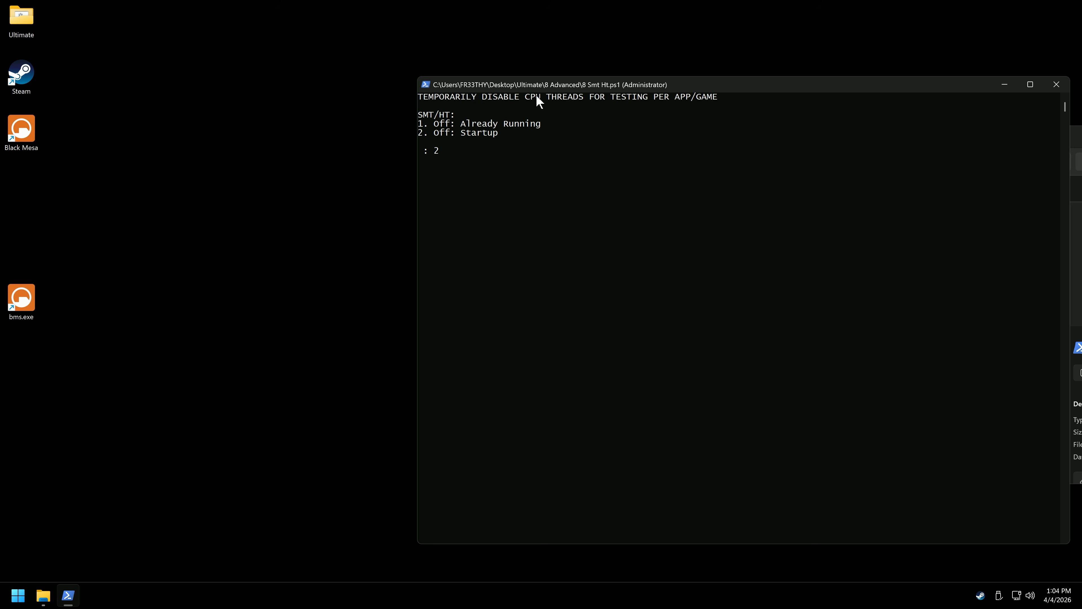
{"action": "key", "text": "Return"}
- Browse to the Black Mesa install folder under Program Files (x86) and select bms.exe as the startup target
{"action": "scroll", "coordinate": [96, 300], "scroll_direction": "down", "scroll_amount": 3}
{"action": "left_click", "coordinate": [95, 300]}
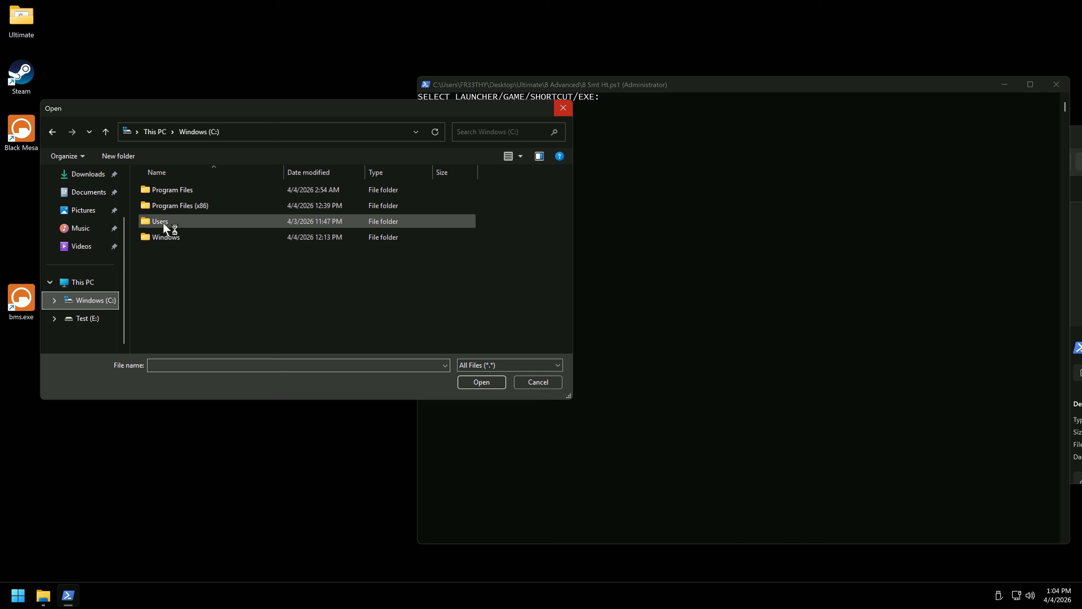
{"action": "double_click", "coordinate": [190, 205]}
{"action": "double_click", "coordinate": [177, 315]}
{"action": "scroll", "coordinate": [176, 307], "scroll_direction": "down", "scroll_amount": 3}
{"action": "double_click", "coordinate": [177, 305]}
{"action": "double_click", "coordinate": [174, 193]}
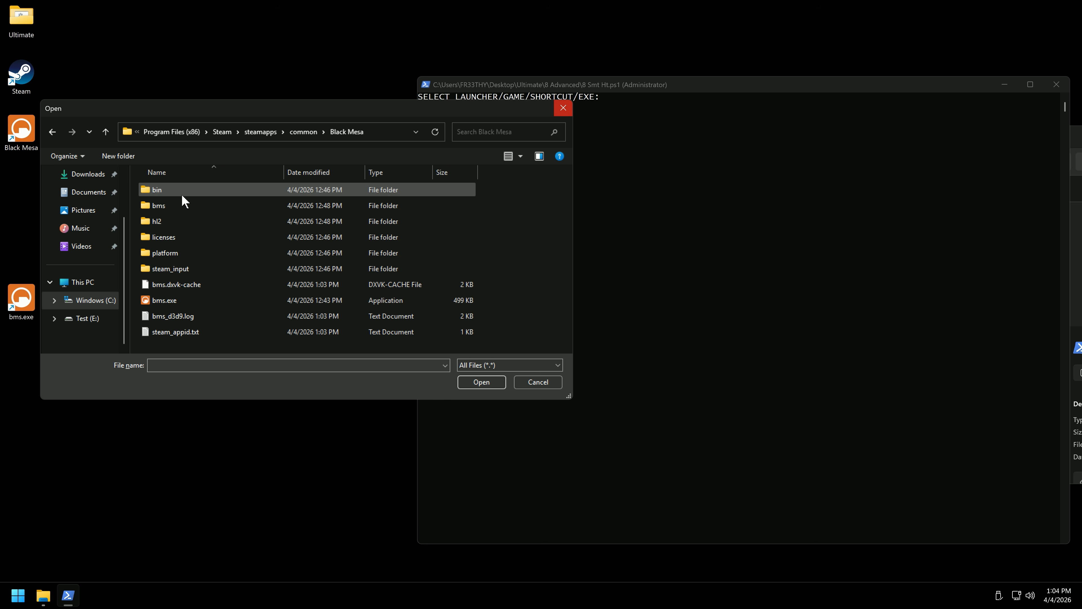
{"action": "left_click", "coordinate": [170, 299]}
- Try to start the game through the script using the desktop bms.exe shortcut instead
{"action": "scroll", "coordinate": [97, 241], "scroll_direction": "up", "scroll_amount": 1}
{"action": "left_click", "coordinate": [90, 213]}
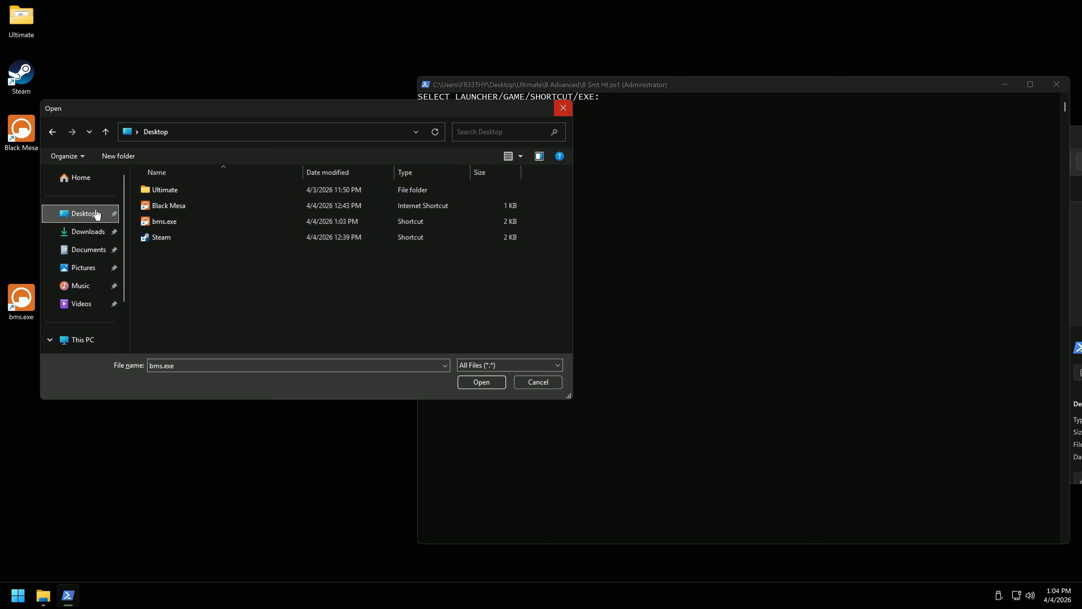
{"action": "left_click", "coordinate": [175, 221]}
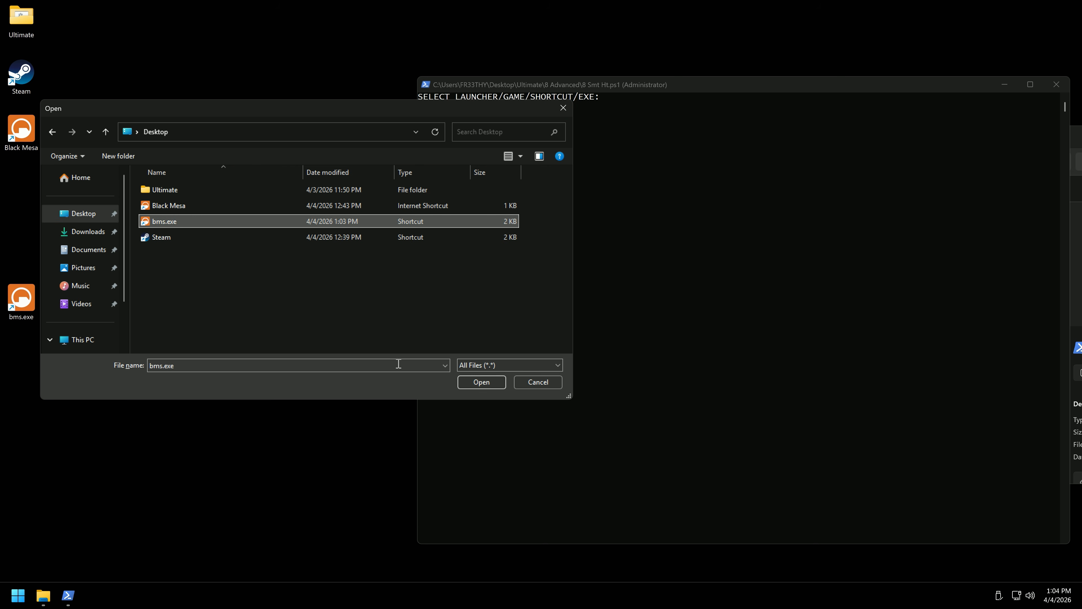
{"action": "key", "text": "Return"}
{"action": "left_click", "coordinate": [633, 337]}
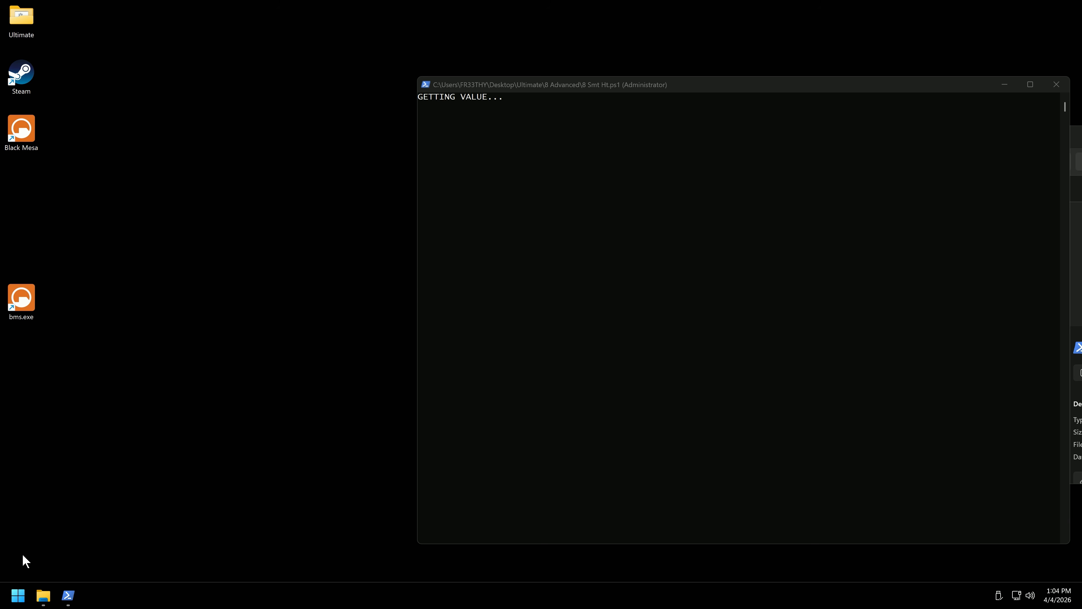
- Search the system for Steam, close the Steam window, and exit the script
{"action": "left_click", "coordinate": [17, 594]}
{"action": "type", "text": "steam"}
{"action": "left_click", "coordinate": [83, 202]}
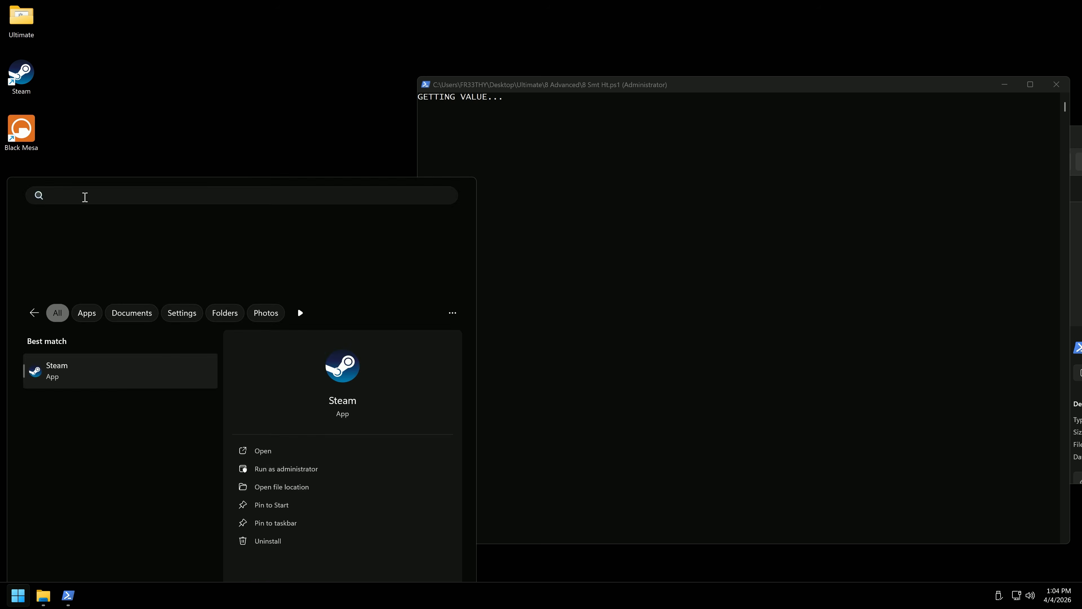
{"action": "left_click", "coordinate": [895, 78]}
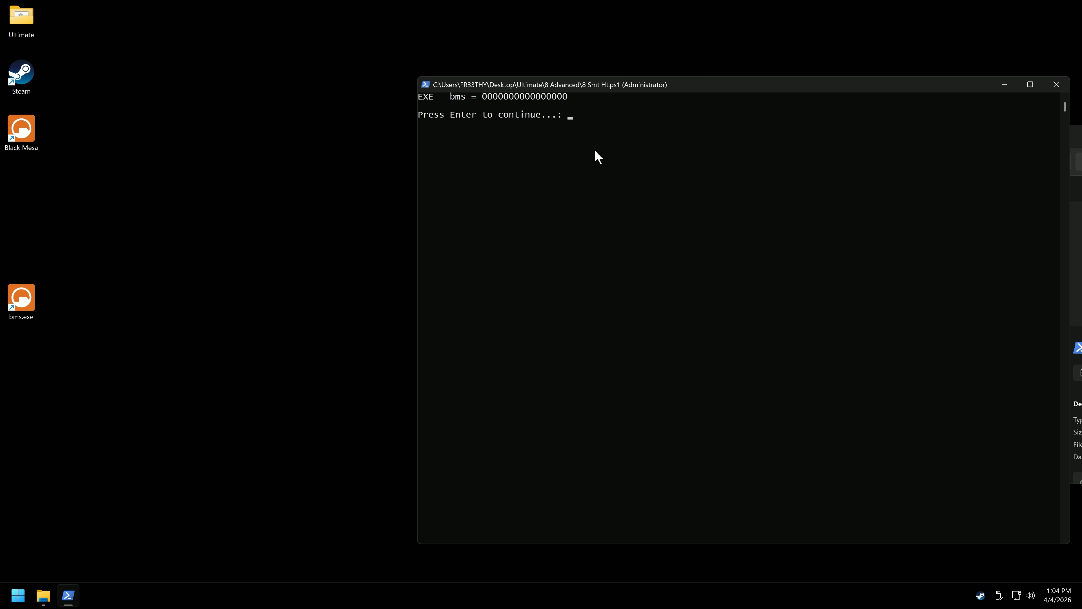
{"action": "key", "text": "Return"}
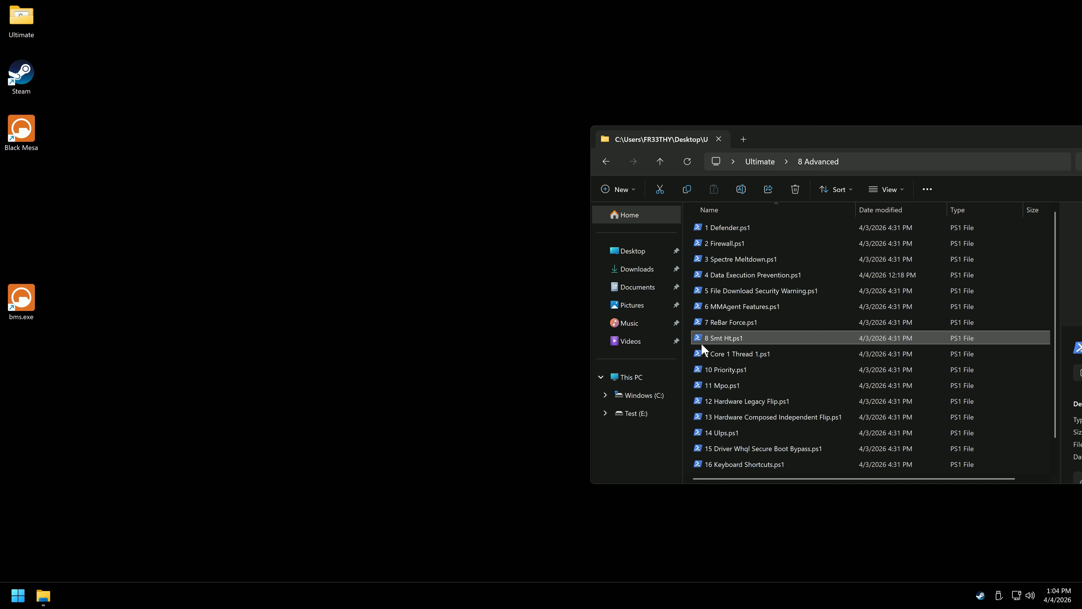
- Run 8 Smt Ht.ps1 again and choose option 2, Off: Startup
{"action": "double_click", "coordinate": [723, 338]}
{"action": "left_click_drag", "start_coordinate": [58, 97], "coordinate": [26, 79]}
{"action": "right_click", "coordinate": [981, 595]}
{"action": "left_click", "coordinate": [957, 568]}
{"action": "left_click", "coordinate": [894, 78]}
{"action": "left_click_drag", "start_coordinate": [273, 137], "coordinate": [464, 117]}
{"action": "type", "text": "2"}
{"action": "key", "text": "Return"}
- Start Steam and leave it in the background, then select and open the desktop bms.exe shortcut for the script
{"action": "left_click", "coordinate": [24, 85]}
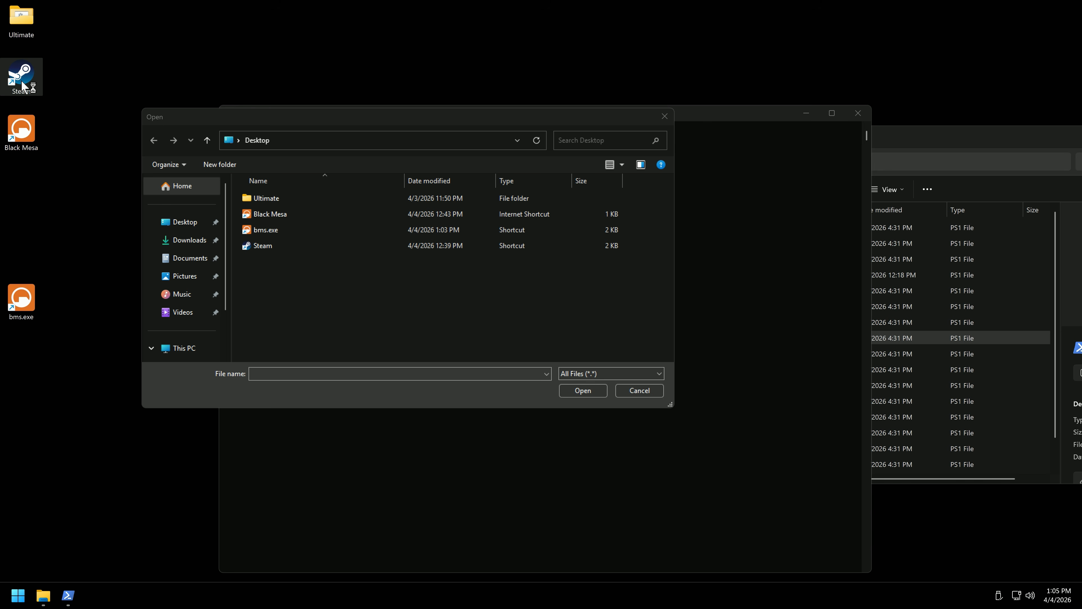
{"action": "left_click_drag", "start_coordinate": [52, 364], "coordinate": [11, 258]}
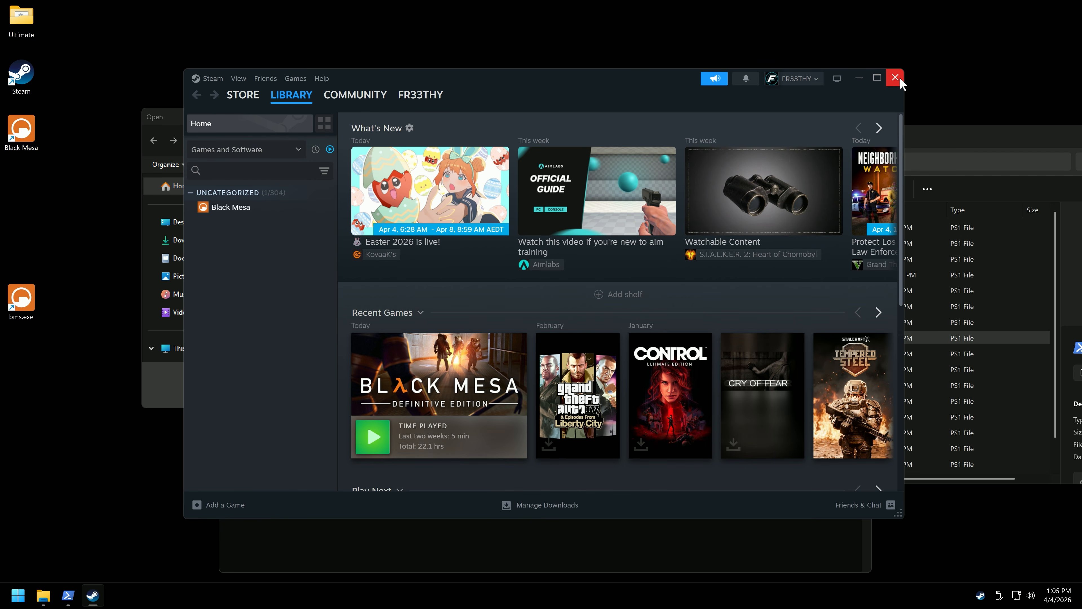
{"action": "left_click", "coordinate": [895, 78]}
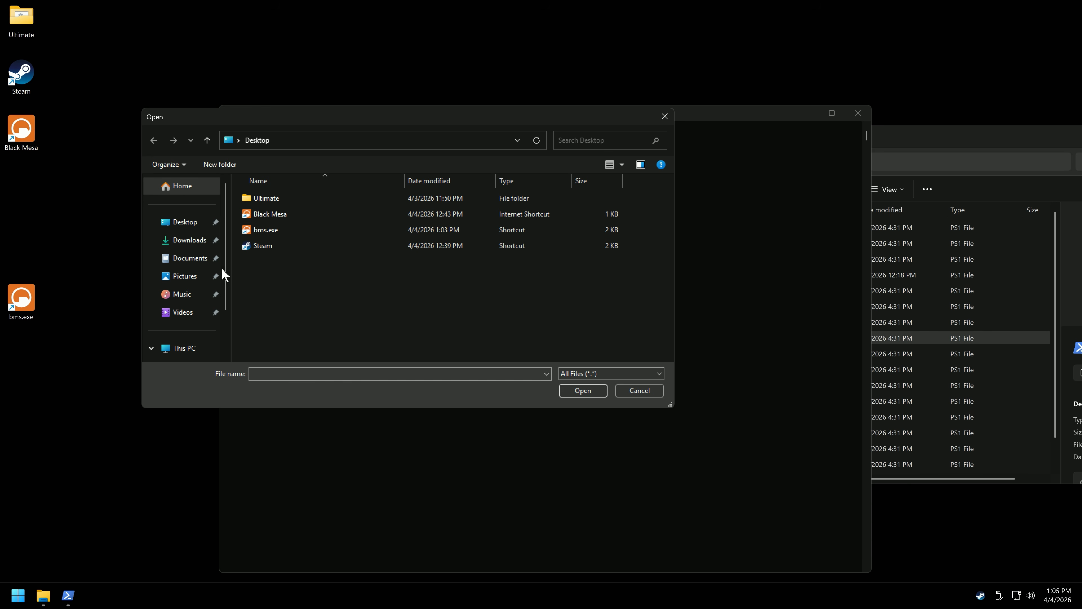
{"action": "left_click", "coordinate": [272, 230]}
{"action": "left_click", "coordinate": [583, 391]}
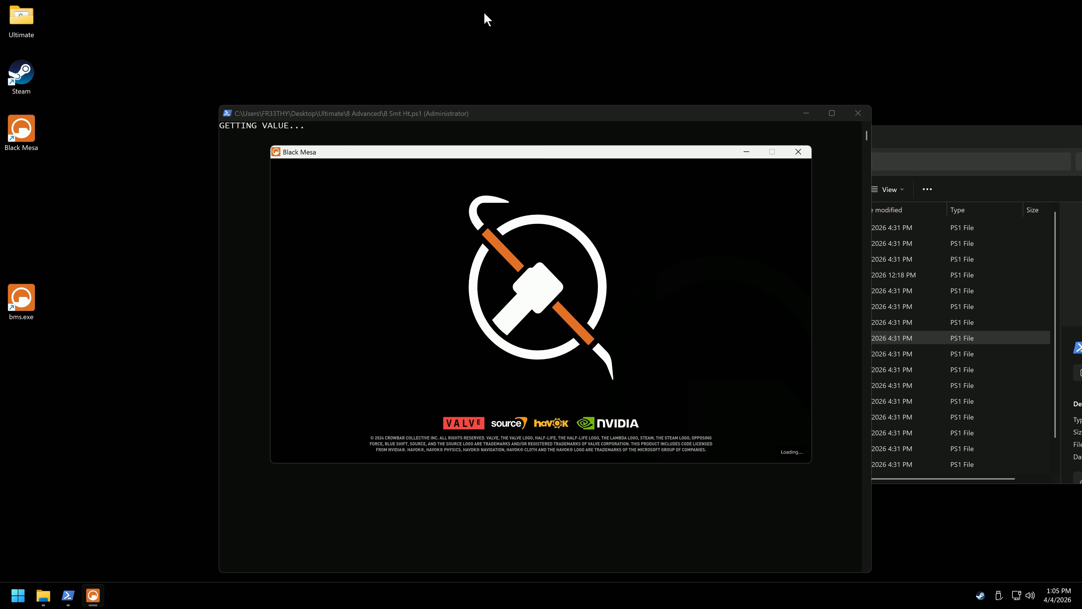
- Examine the processor affinity of bms.exe in Task Manager's process details, then close Task Manager
{"action": "key", "text": "ctrl+shift+Escape"}
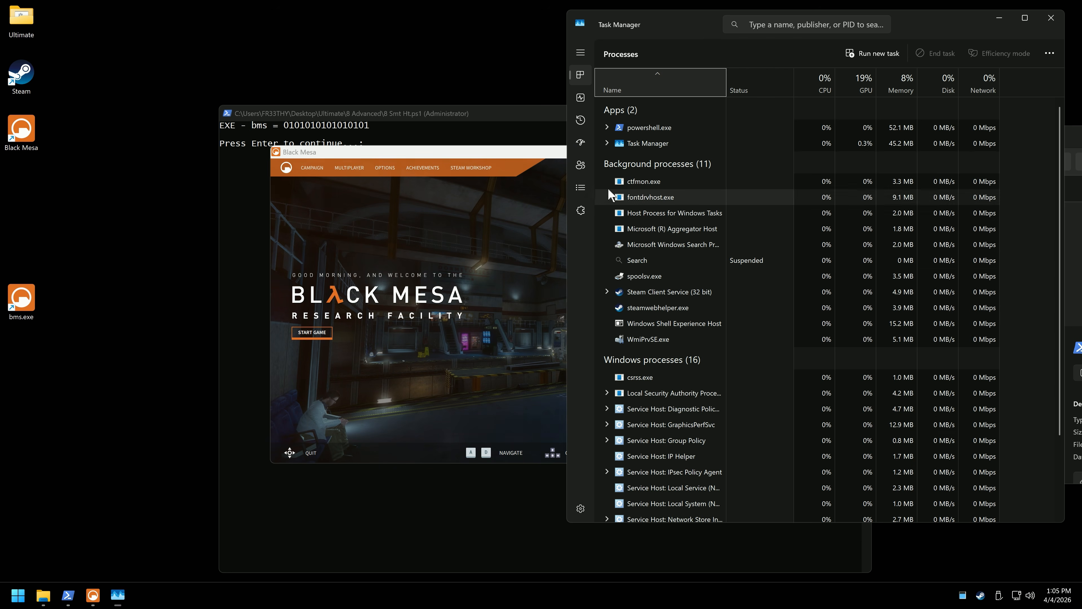
{"action": "left_click", "coordinate": [587, 188]}
{"action": "right_click", "coordinate": [608, 114]}
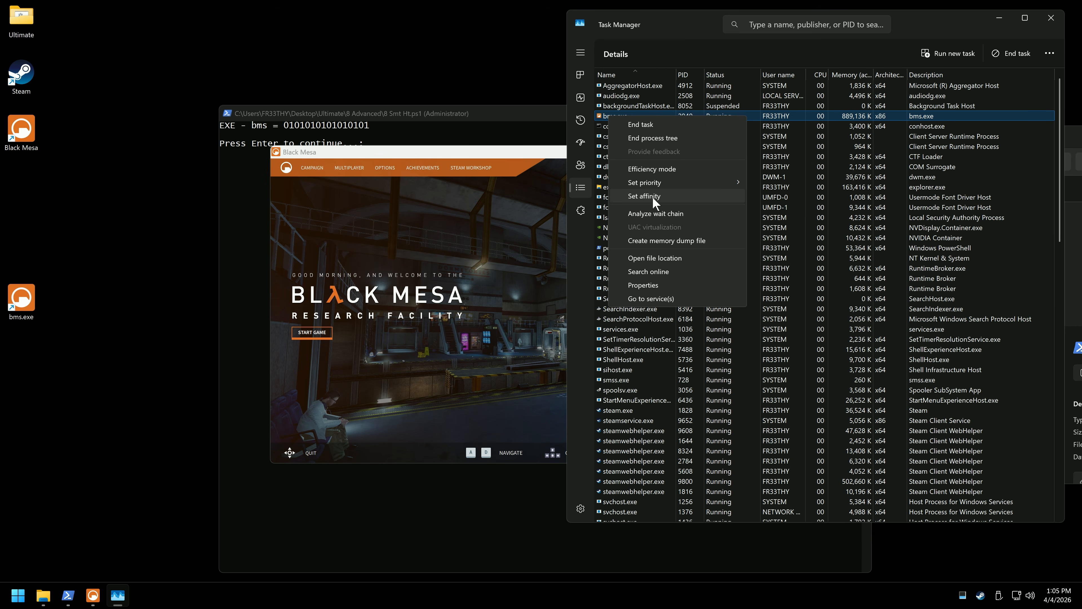
{"action": "left_click", "coordinate": [740, 194]}
{"action": "scroll", "coordinate": [793, 267], "scroll_direction": "down", "scroll_amount": 4}
{"action": "key", "text": "Escape"}
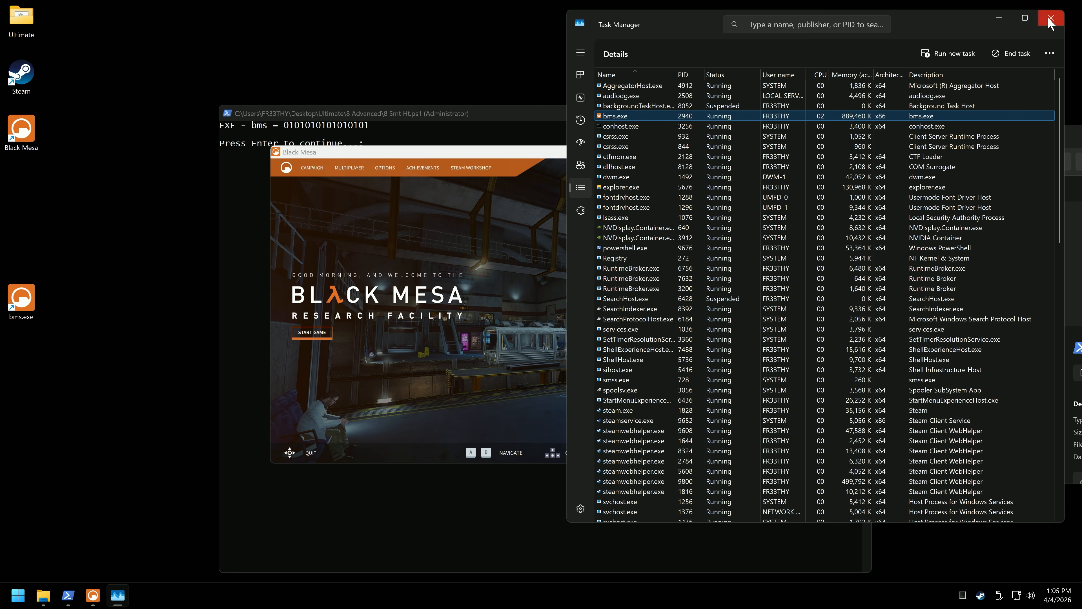
{"action": "left_click", "coordinate": [1049, 20]}
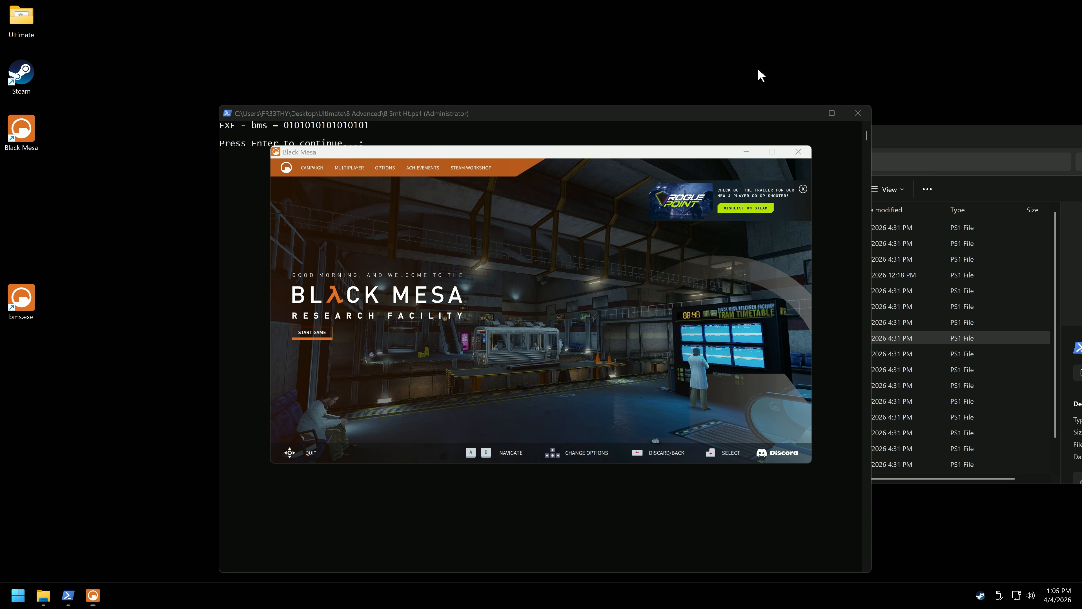
- Close Black Mesa and the script, and place the desktop bms.exe shortcut directly below the Black Mesa shortcut
{"action": "left_click", "coordinate": [798, 153]}
{"action": "left_click", "coordinate": [857, 115]}
{"action": "left_click", "coordinate": [37, 311]}
{"action": "left_click", "coordinate": [68, 330]}
{"action": "left_click_drag", "start_coordinate": [23, 303], "coordinate": [22, 190]}
{"action": "left_click", "coordinate": [504, 367]}
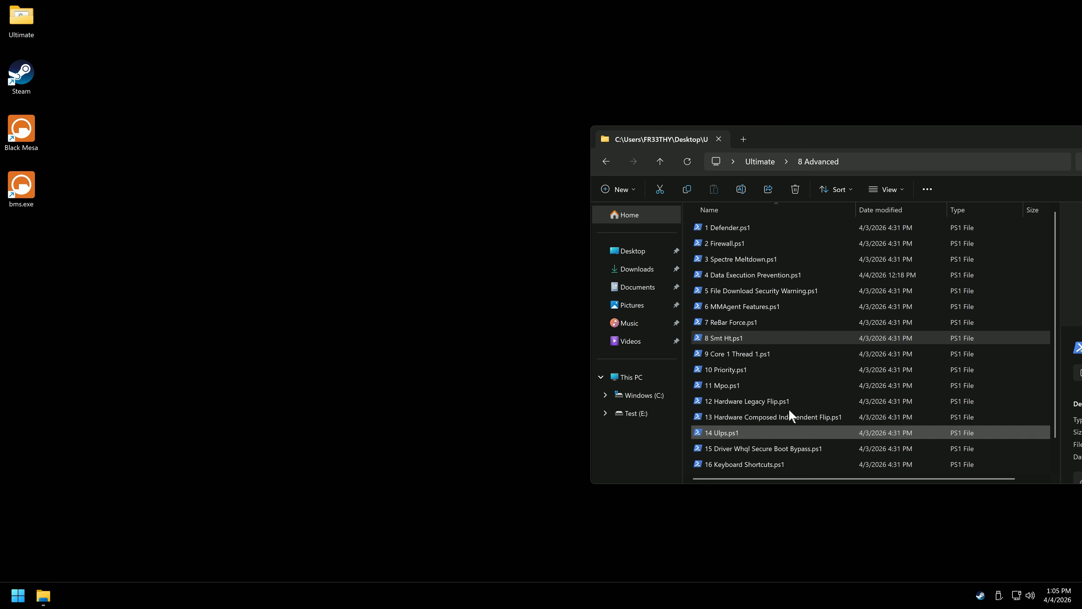
- Run 8 Smt Ht.ps1 once more and move its window clear of the desktop shortcuts
{"action": "double_click", "coordinate": [724, 337]}
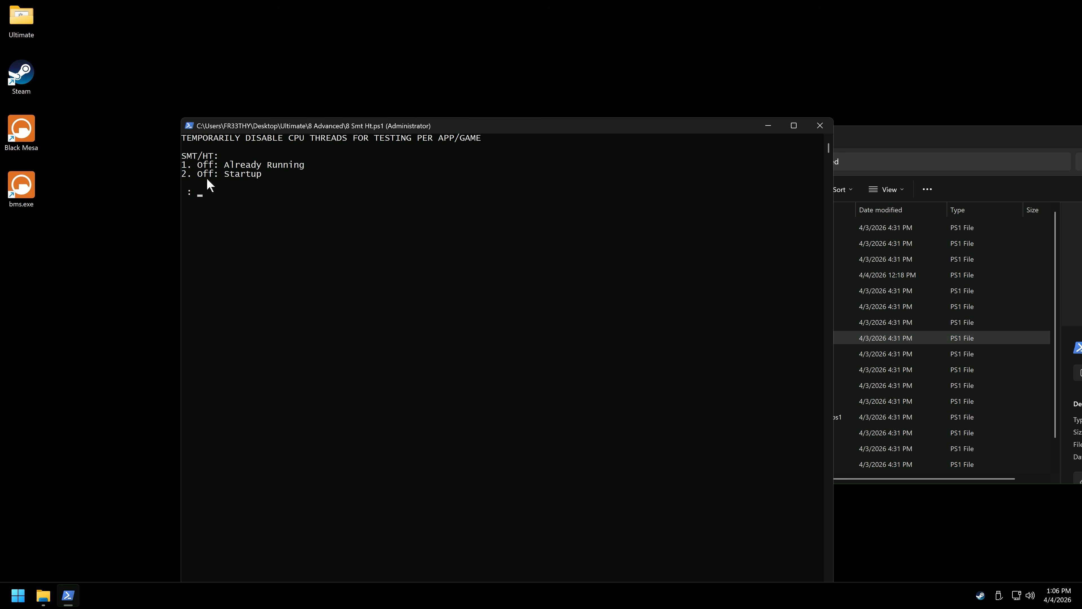
{"action": "left_click_drag", "start_coordinate": [454, 123], "coordinate": [703, 141]}
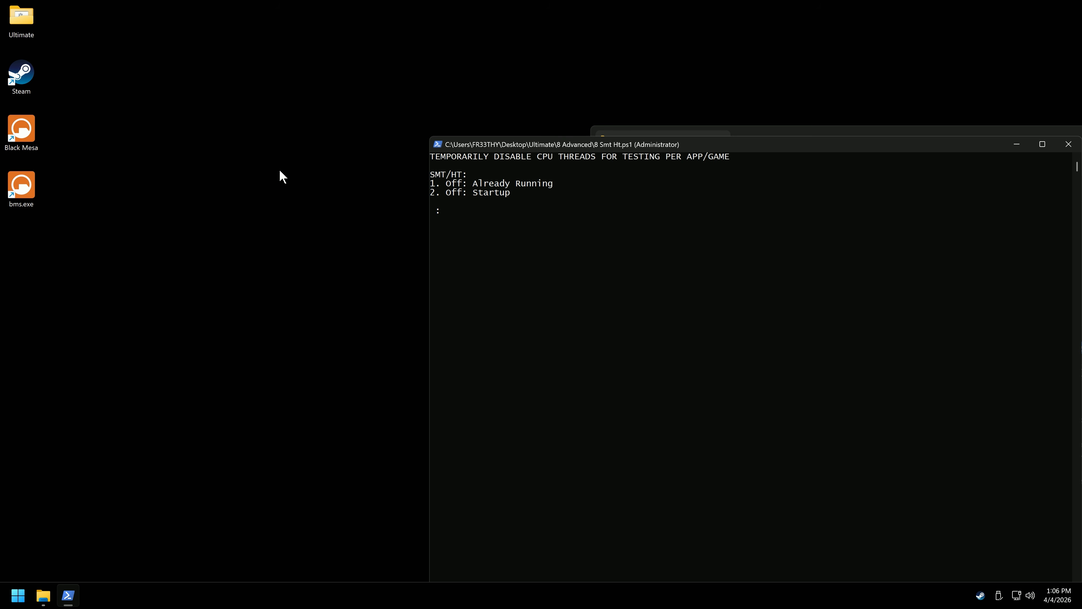
{"action": "left_click", "coordinate": [56, 210]}
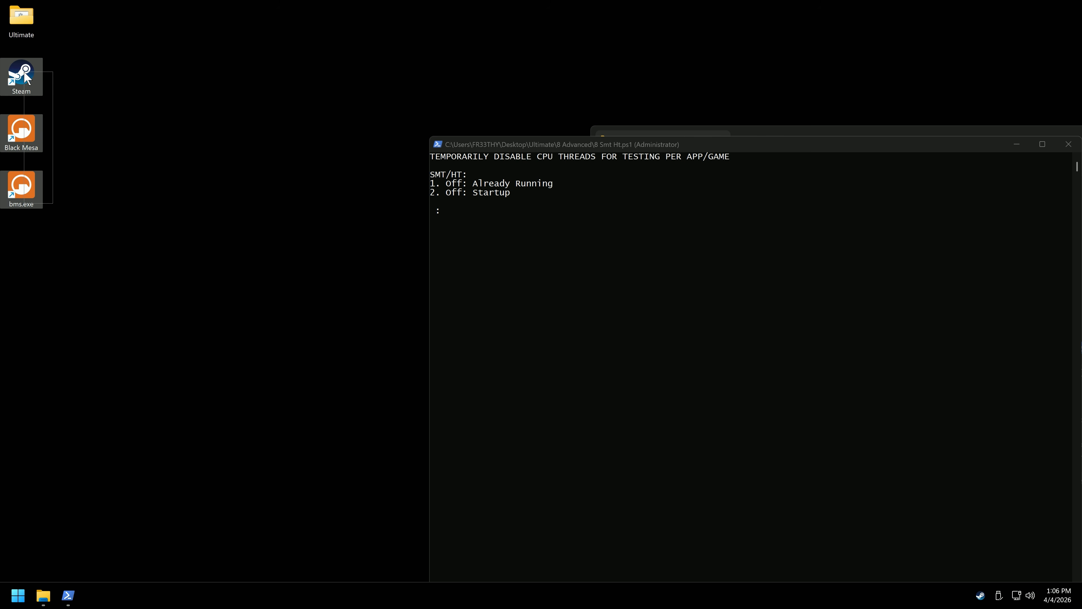
- Look at a running process's processor affinity options in Task Manager, cancel without changes, and close Task Manager
{"action": "key", "text": "ctrl+shift+Escape"}
{"action": "left_click", "coordinate": [580, 187]}
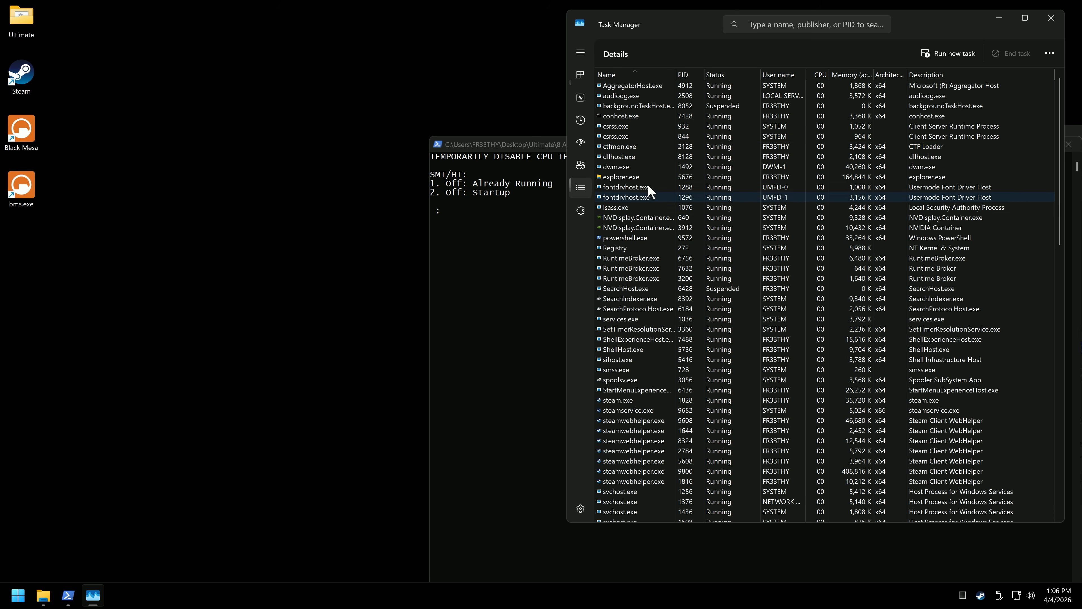
{"action": "right_click", "coordinate": [630, 146]}
{"action": "left_click", "coordinate": [717, 227]}
{"action": "left_click", "coordinate": [863, 372]}
{"action": "left_click", "coordinate": [1051, 19]}
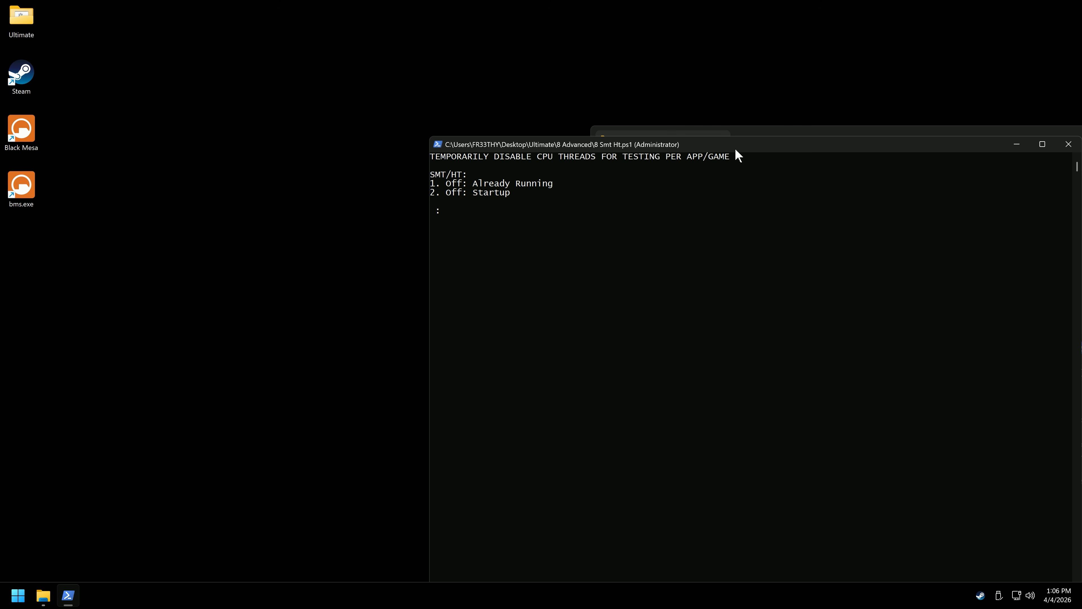
- Choose Off: Startup and open the desktop Steam shortcut through the script, moving the script window aside
{"action": "key", "text": "Return"}
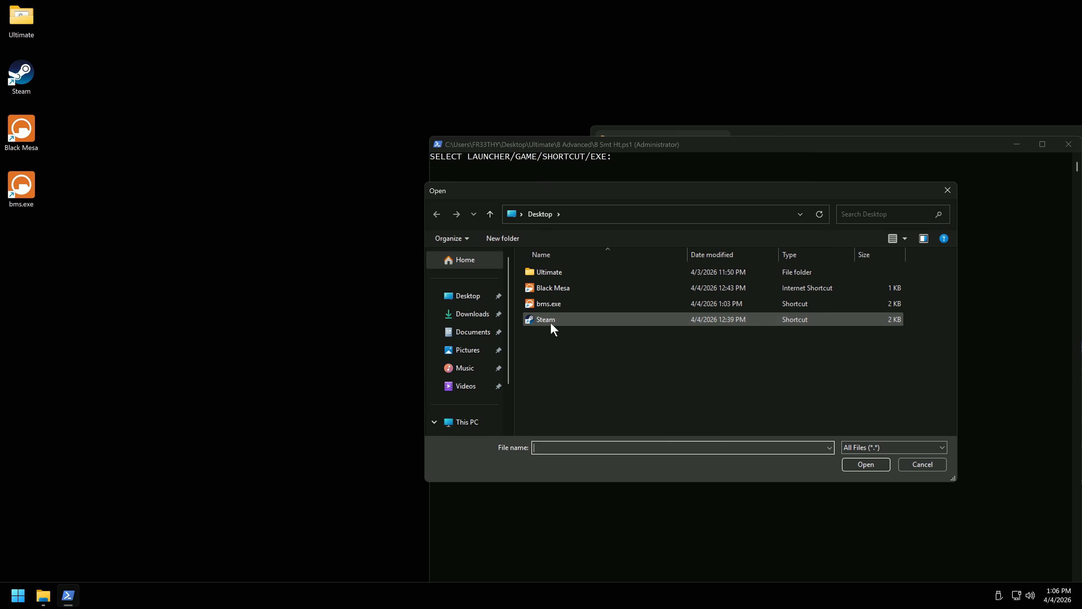
{"action": "left_click", "coordinate": [548, 318]}
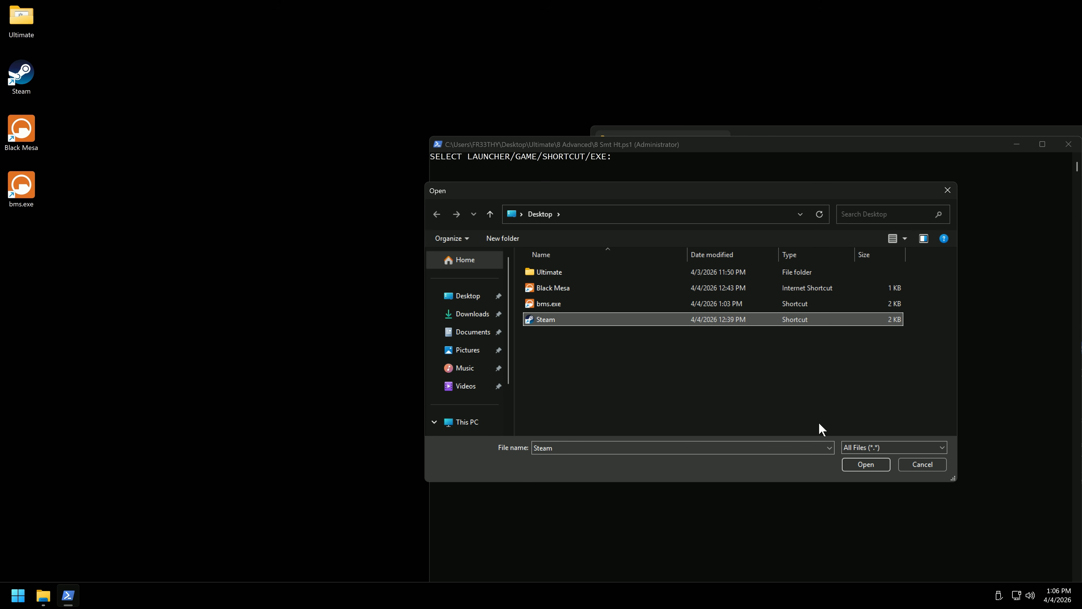
{"action": "left_click", "coordinate": [867, 466]}
{"action": "left_click_drag", "start_coordinate": [674, 148], "coordinate": [314, 90]}
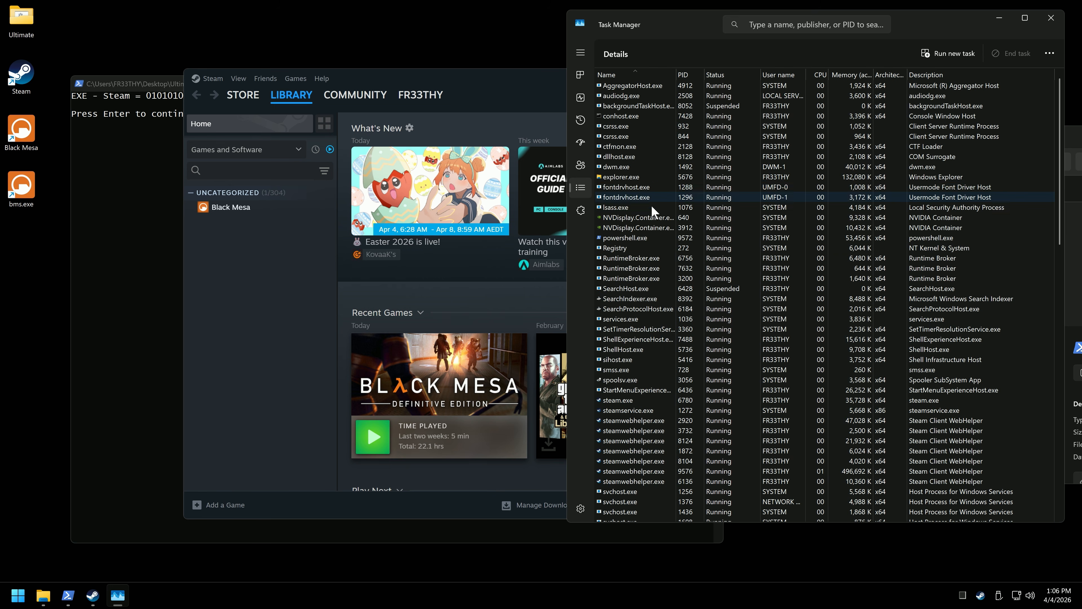
- Examine the Steam process's processor affinity in Task Manager, cancel the dialog, and close Task Manager
{"action": "scroll", "coordinate": [652, 213], "scroll_direction": "down", "scroll_amount": 7}
{"action": "right_click", "coordinate": [616, 188]}
{"action": "left_click", "coordinate": [651, 268]}
{"action": "scroll", "coordinate": [789, 302], "scroll_direction": "down", "scroll_amount": 7}
{"action": "left_click", "coordinate": [850, 368]}
{"action": "left_click", "coordinate": [1050, 22]}
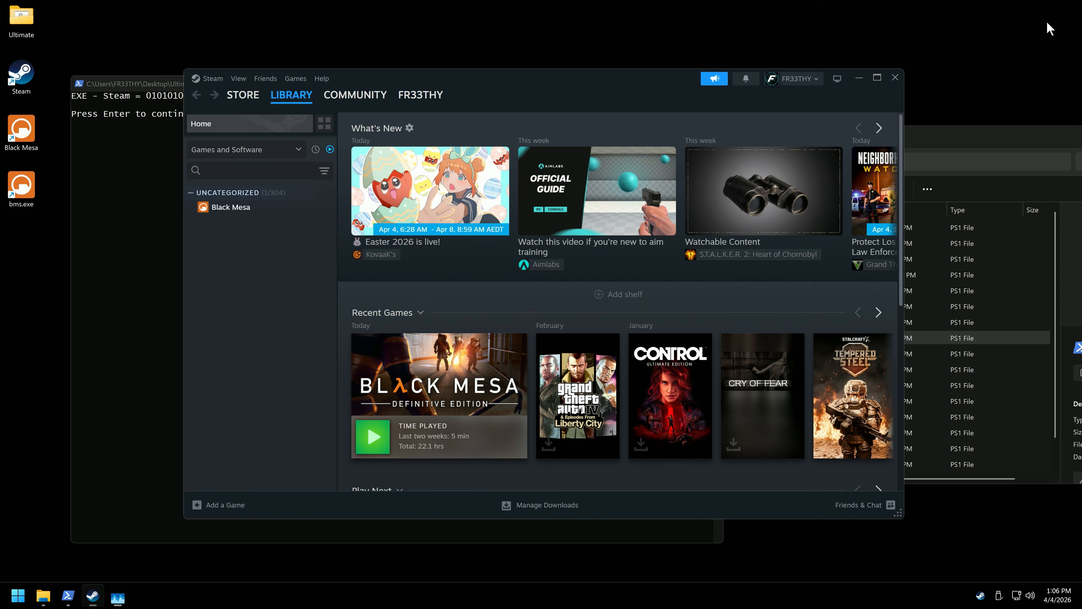
- Launch Black Mesa from the Steam library
{"action": "left_click", "coordinate": [243, 209]}
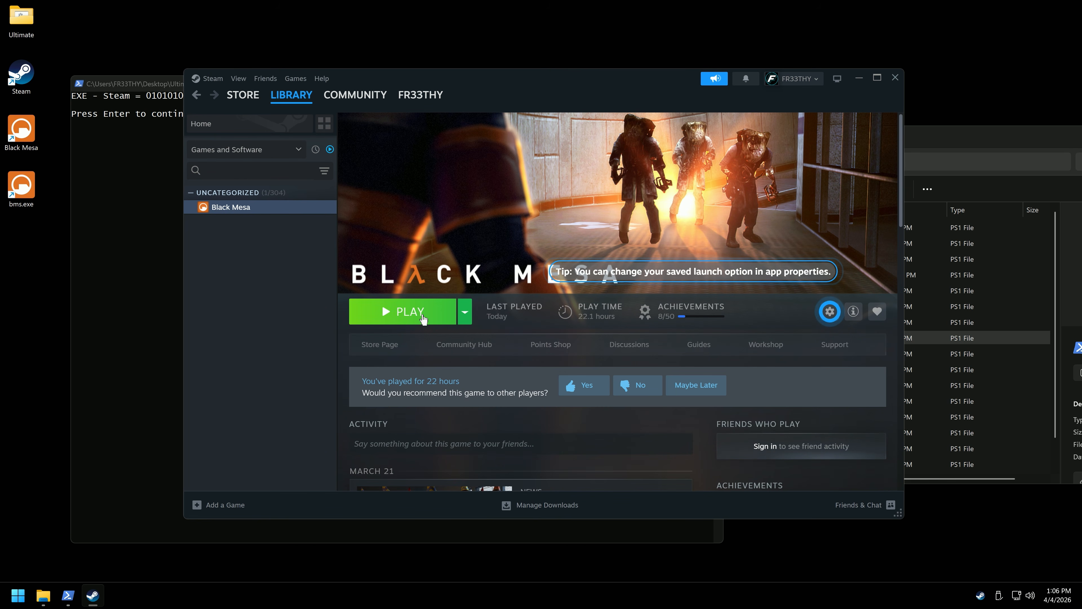
{"action": "left_click", "coordinate": [383, 310]}
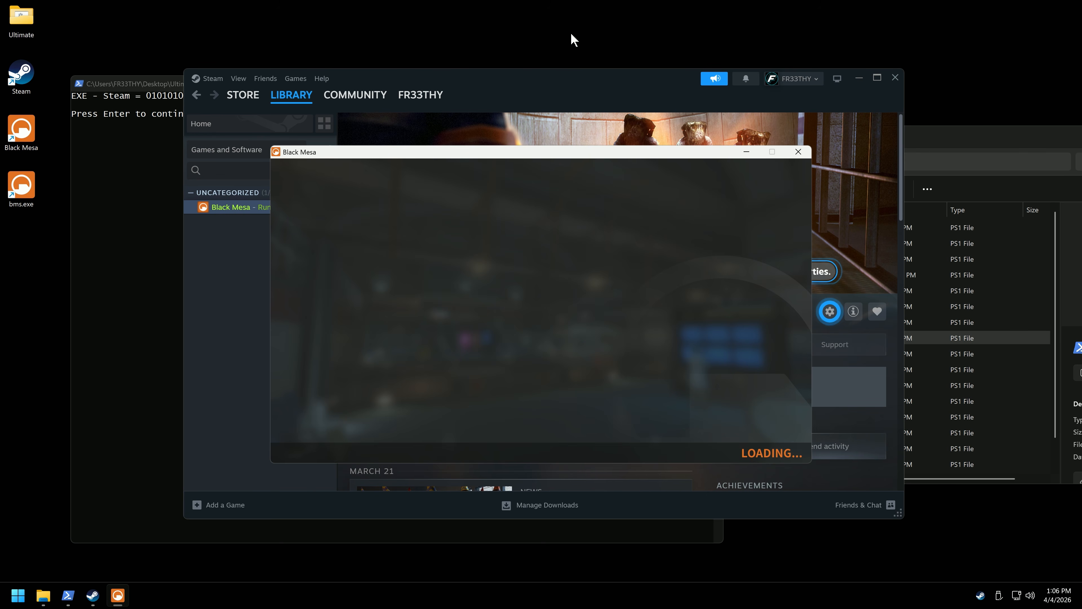
{"action": "mouse_move", "coordinate": [407, 90]}
- Examine which CPUs are enabled in the processor affinity of the Steam-launched bms.exe, then close Task Manager
{"action": "key", "text": "ctrl+shift+Escape"}
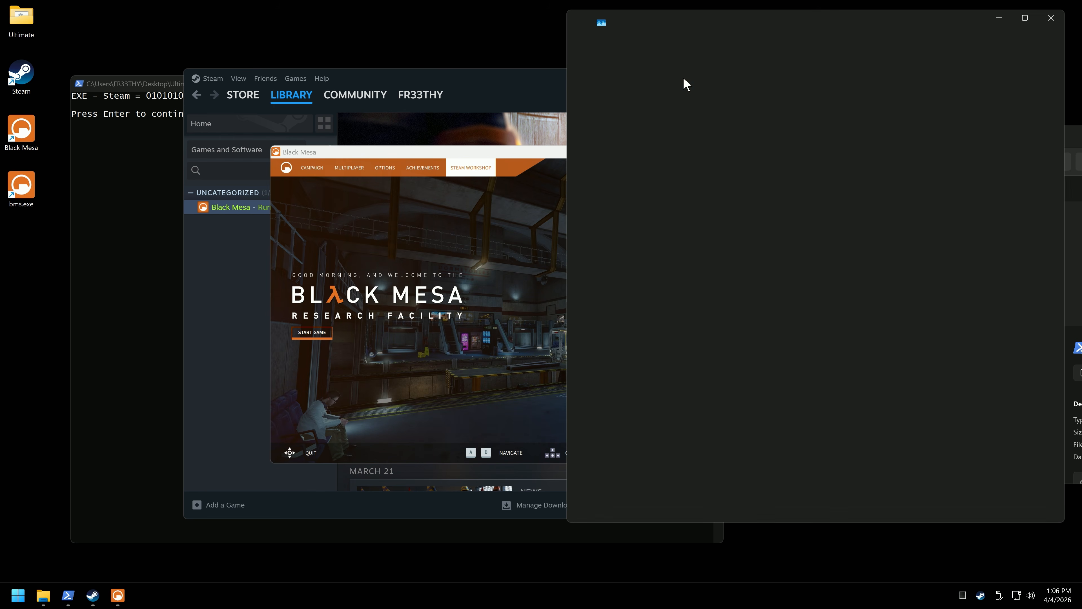
{"action": "left_click", "coordinate": [582, 189]}
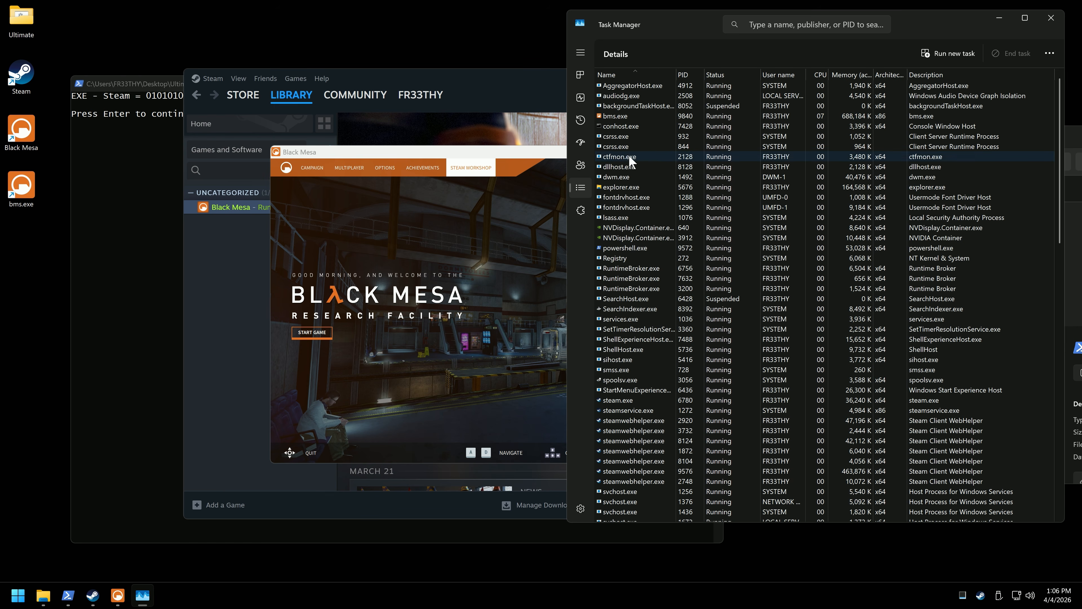
{"action": "right_click", "coordinate": [614, 116]}
{"action": "left_click", "coordinate": [672, 197]}
{"action": "scroll", "coordinate": [767, 277], "scroll_direction": "down", "scroll_amount": 5}
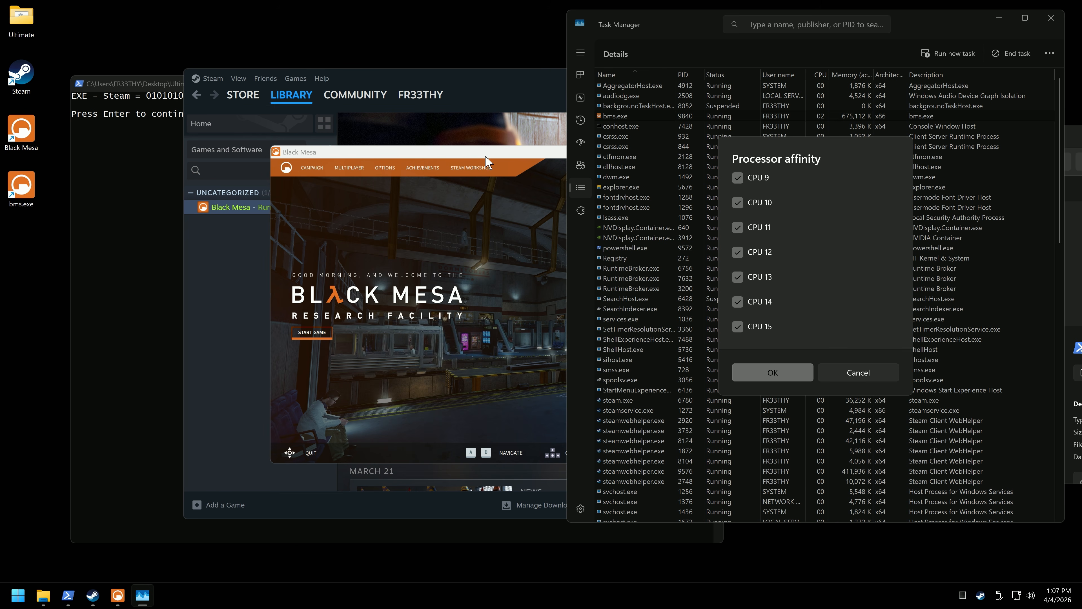
{"action": "scroll", "coordinate": [766, 290], "scroll_direction": "up", "scroll_amount": 5}
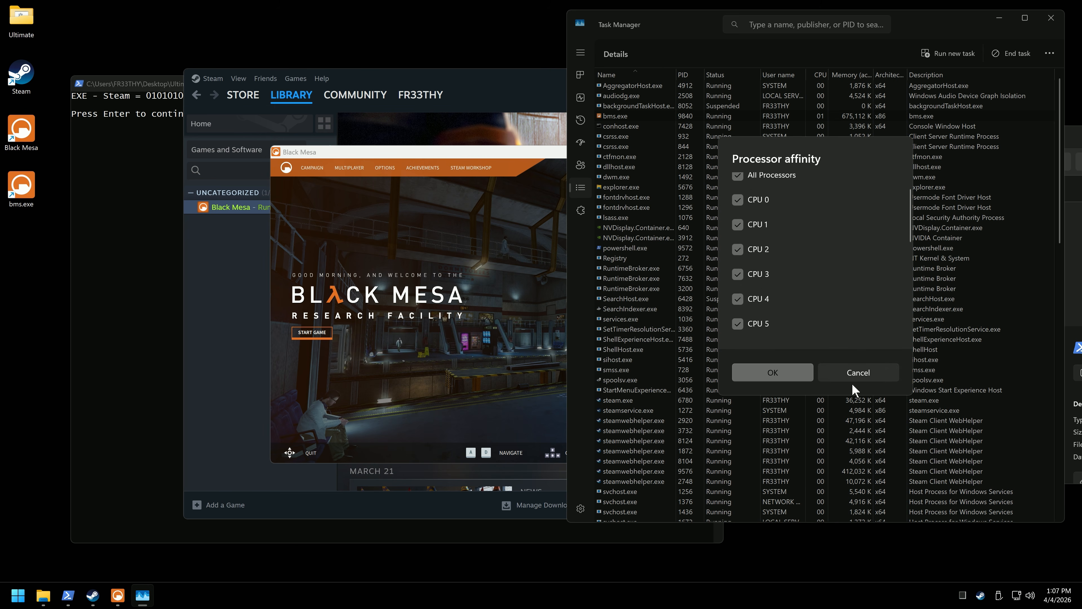
{"action": "left_click", "coordinate": [849, 377]}
{"action": "right_click", "coordinate": [617, 115]}
{"action": "left_click", "coordinate": [664, 198]}
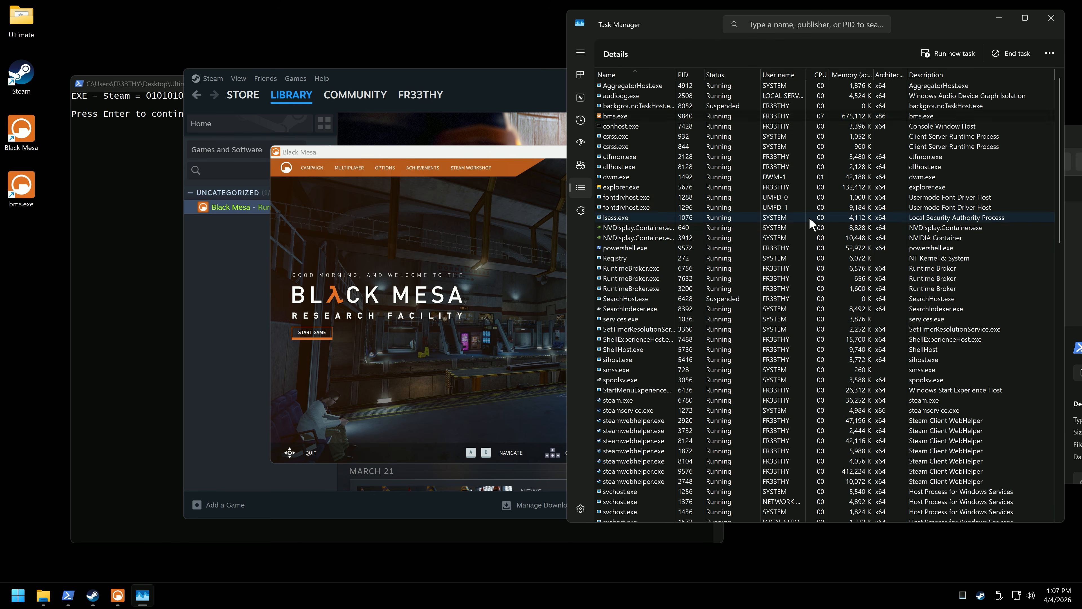
{"action": "left_click", "coordinate": [1051, 19]}
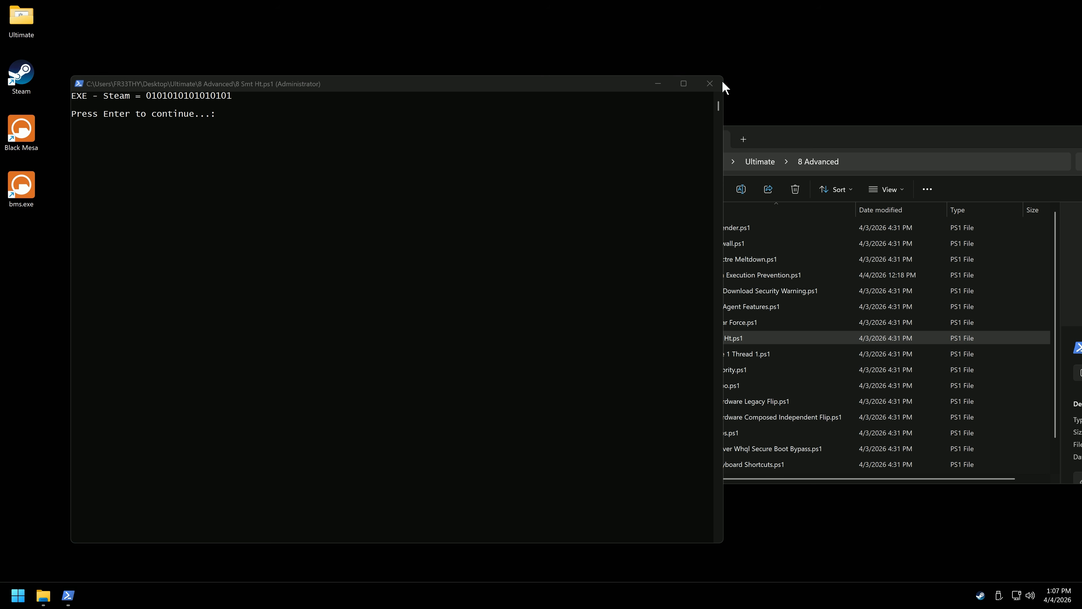
- Close the Smt Ht script window and run 9 Core 1 Thread 1.ps1 from the 8 Advanced folder
{"action": "left_click", "coordinate": [709, 83]}
{"action": "left_click", "coordinate": [692, 353]}
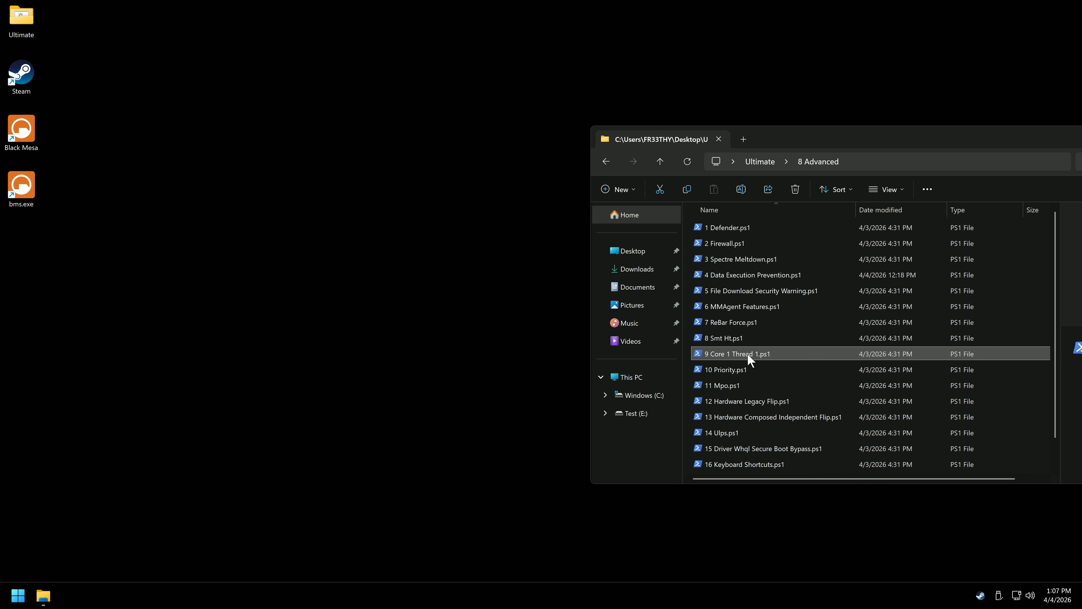
{"action": "key", "text": "Up"}
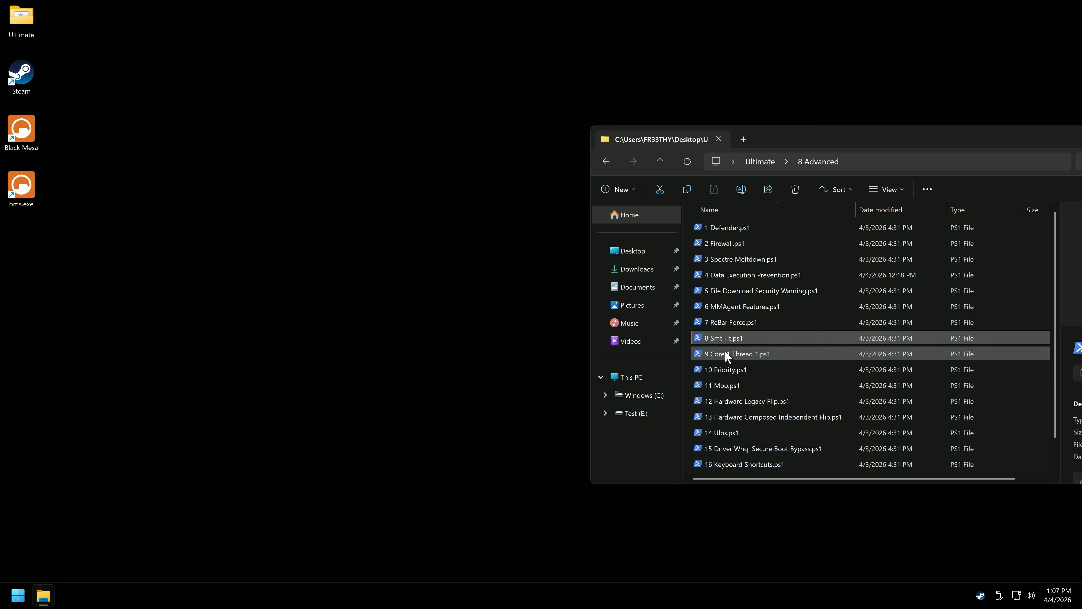
{"action": "double_click", "coordinate": [738, 357]}
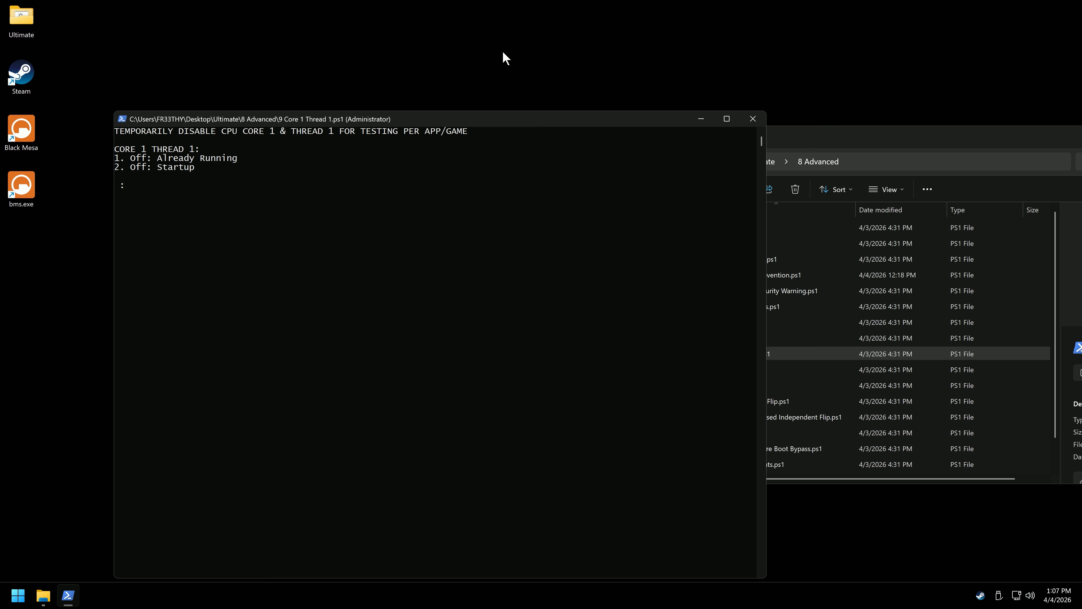
- Examine the processor affinity of explorer.exe with CPU 0 and CPU 1 cleared in Task Manager, cancel the dialog, and close Task Manager
{"action": "key", "text": "ctrl+shift+Escape"}
{"action": "left_click", "coordinate": [582, 192]}
{"action": "right_click", "coordinate": [621, 175]}
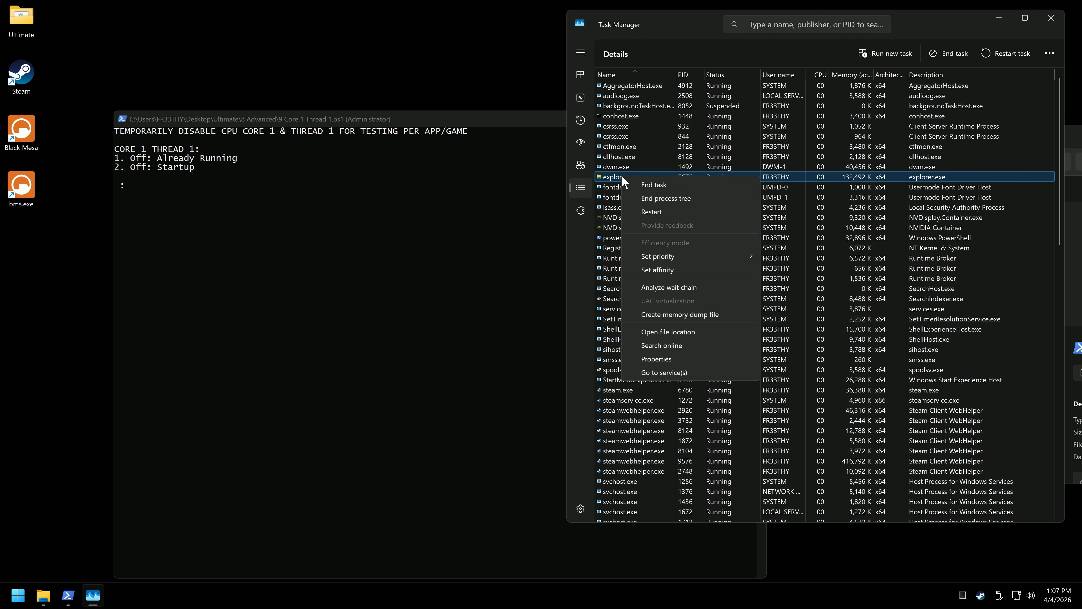
{"action": "left_click", "coordinate": [742, 250]}
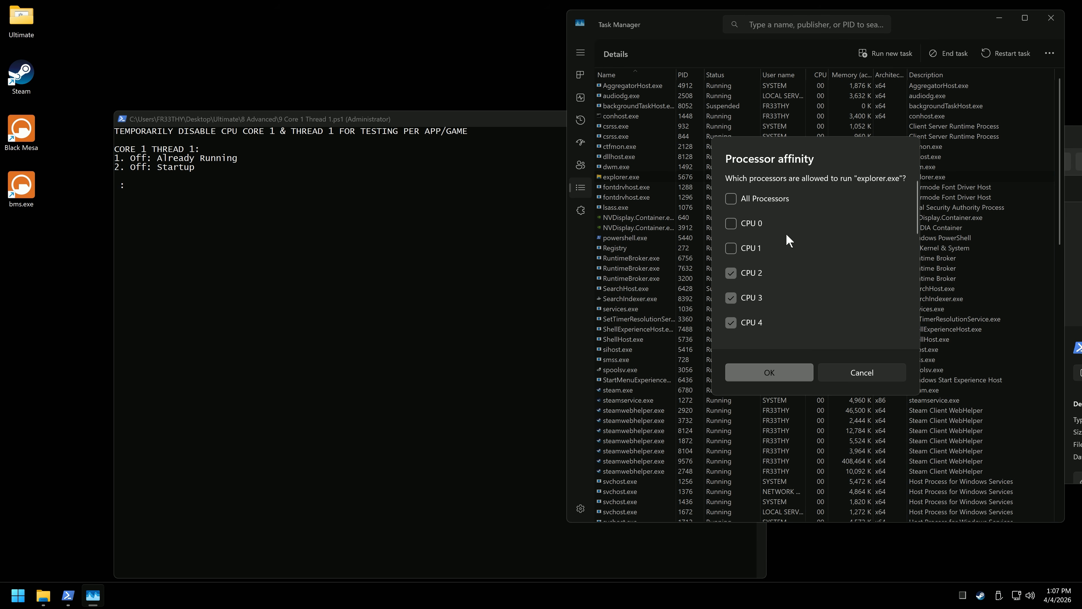
{"action": "scroll", "coordinate": [787, 240], "scroll_direction": "down", "scroll_amount": 5}
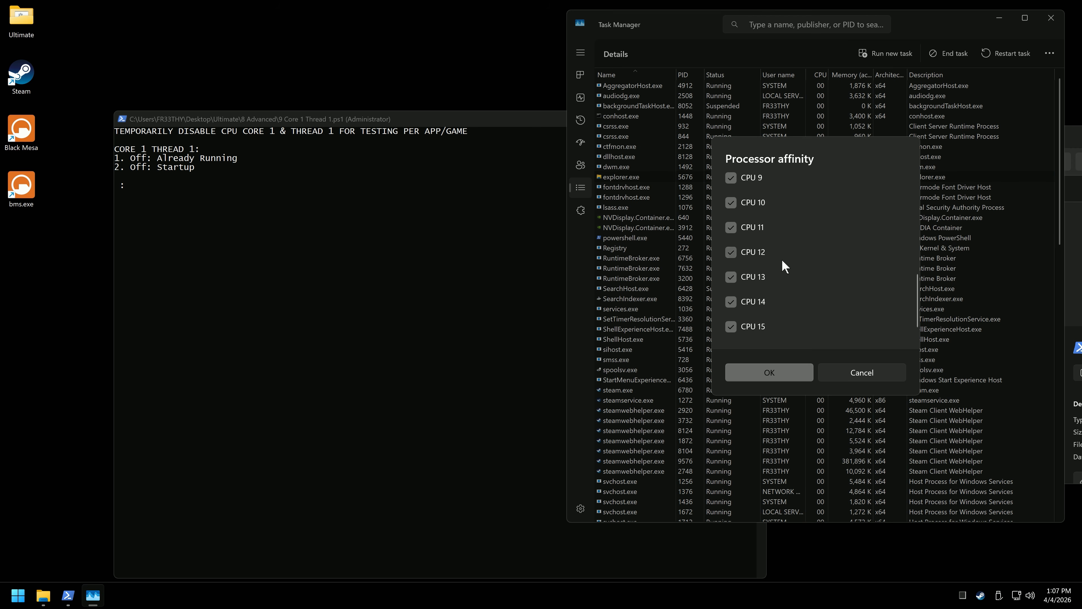
{"action": "scroll", "coordinate": [787, 289], "scroll_direction": "up", "scroll_amount": 5}
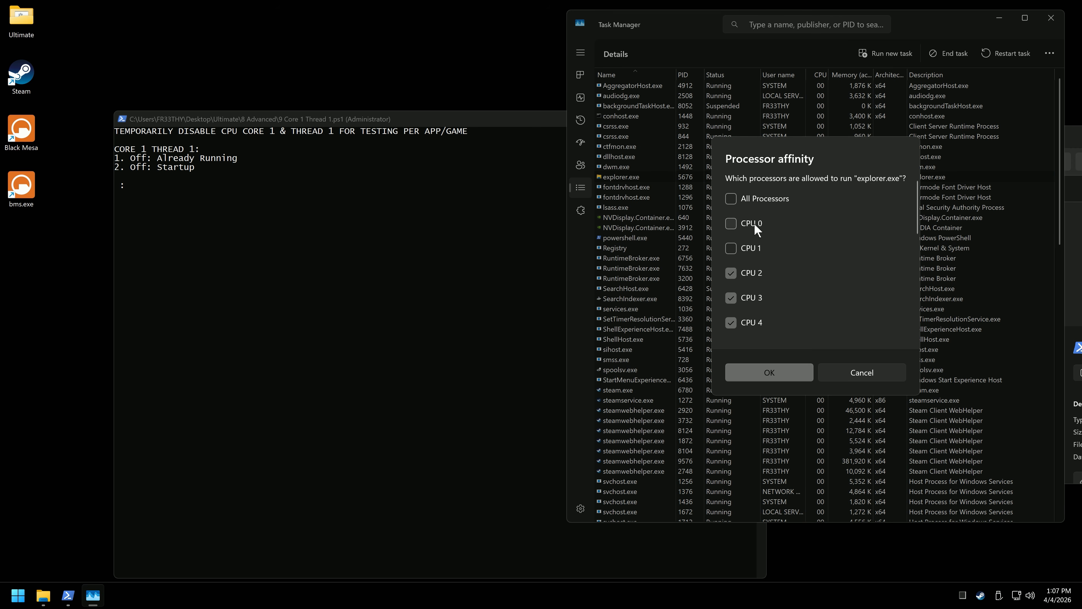
{"action": "scroll", "coordinate": [809, 299], "scroll_direction": "down", "scroll_amount": 5}
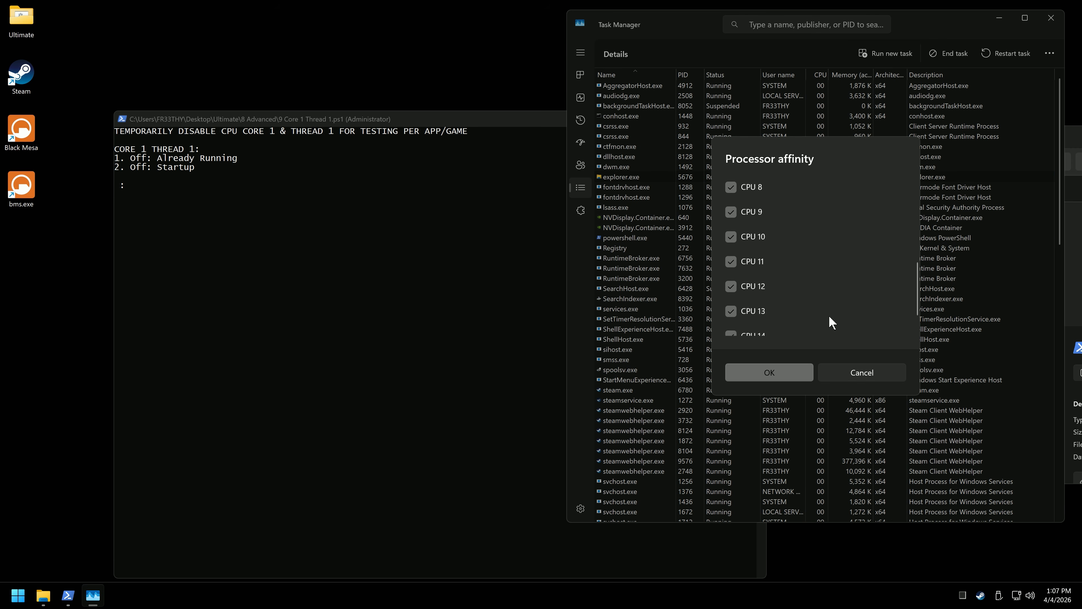
{"action": "left_click", "coordinate": [856, 372]}
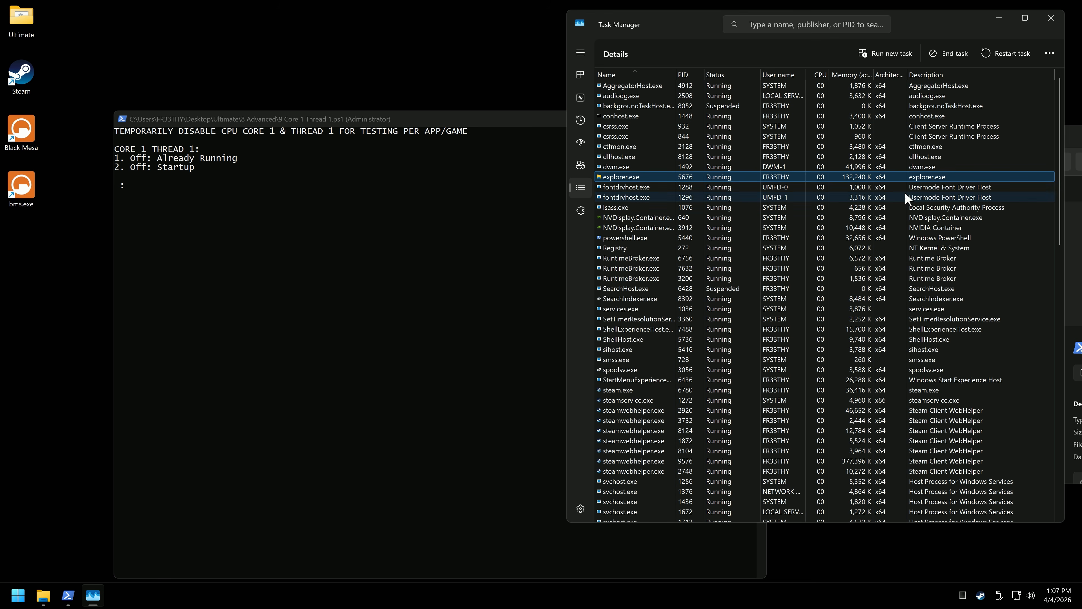
{"action": "left_click", "coordinate": [1051, 19]}
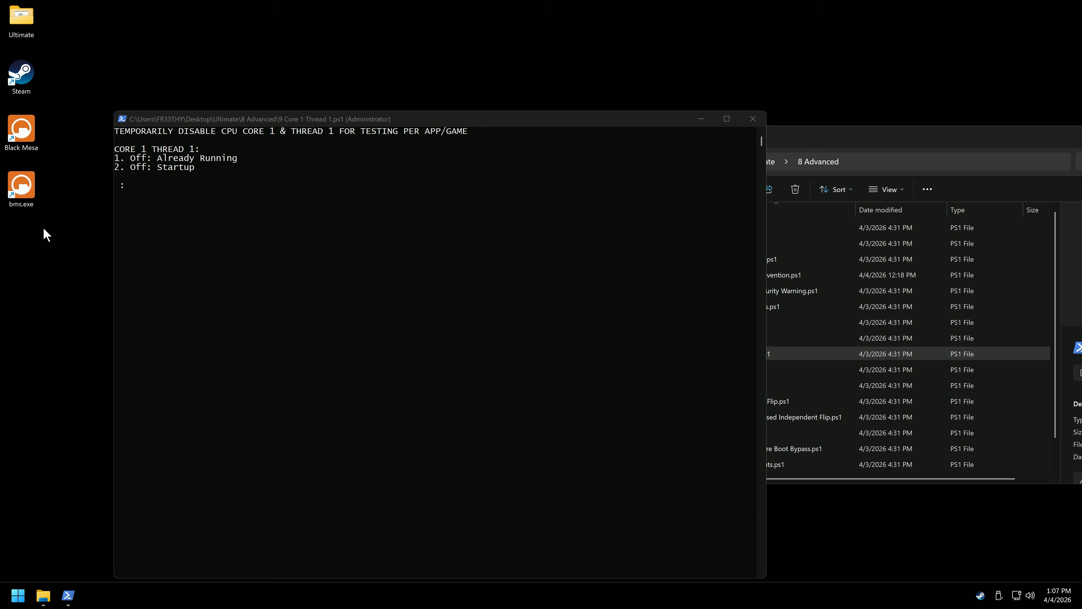
- Launch Black Mesa from the desktop, choose Off: Already Running in the script, and apply it to bms process ID 9188
{"action": "double_click", "coordinate": [24, 139]}
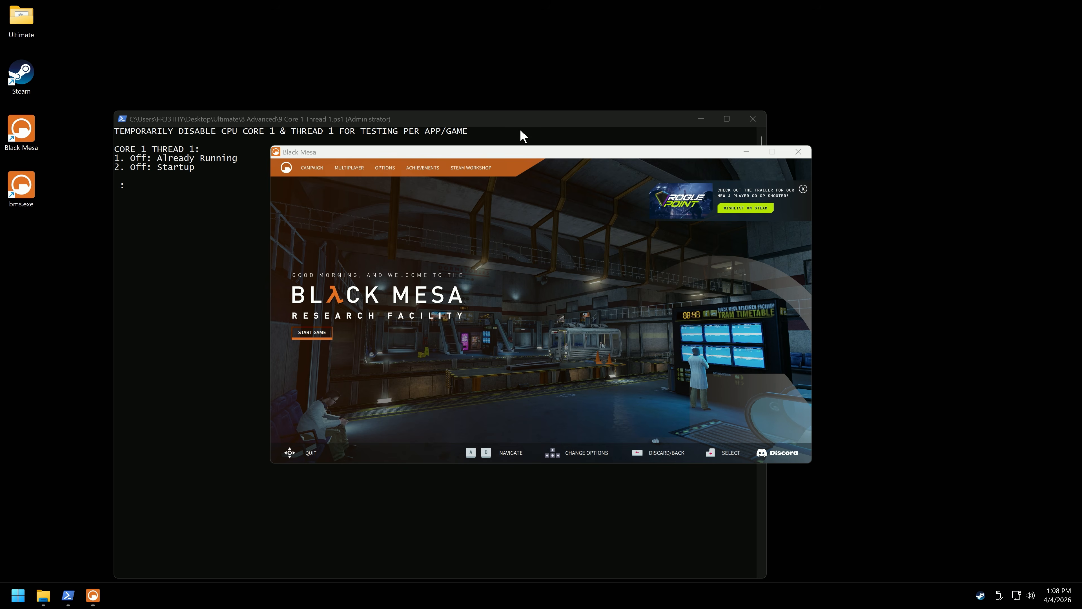
{"action": "left_click", "coordinate": [521, 128]}
{"action": "type", "text": "1"}
{"action": "key", "text": "Return"}
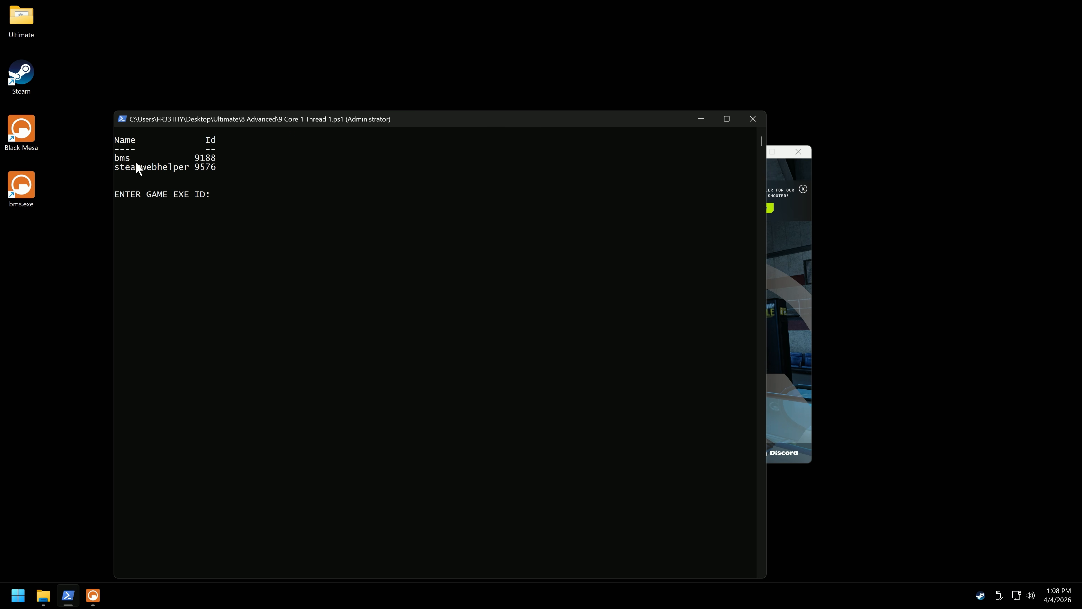
{"action": "type", "text": "9188"}
{"action": "key", "text": "Return"}
- Examine the processor affinity of the already running bms.exe in Task Manager, and close Task Manager, the script window and Black Mesa
{"action": "left_click", "coordinate": [261, 132]}
{"action": "key", "text": "ctrl+shift+Escape"}
{"action": "left_click", "coordinate": [581, 188]}
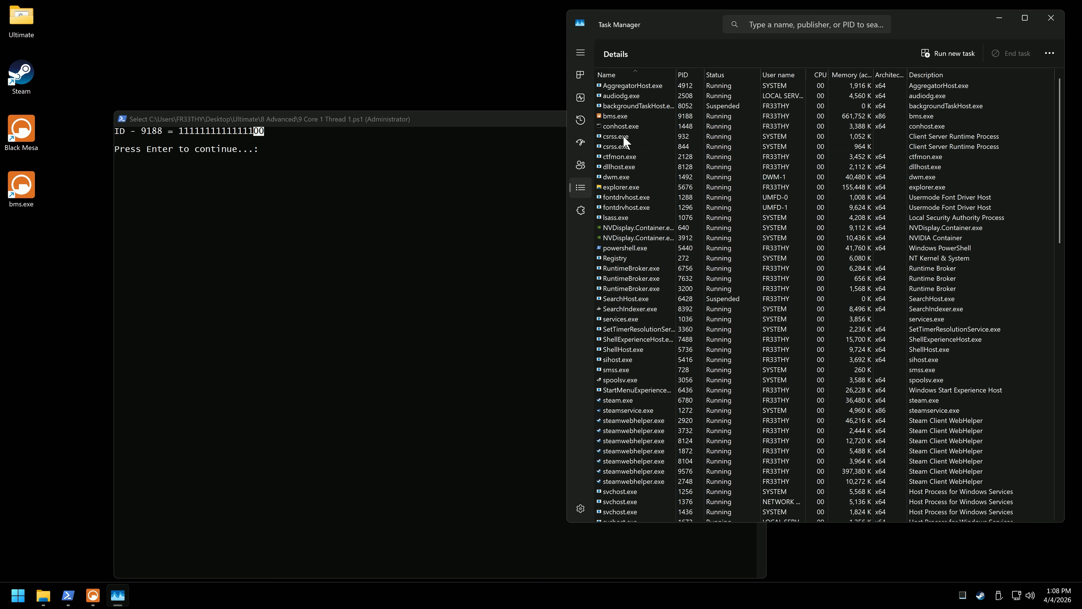
{"action": "right_click", "coordinate": [613, 116]}
{"action": "left_click", "coordinate": [658, 196]}
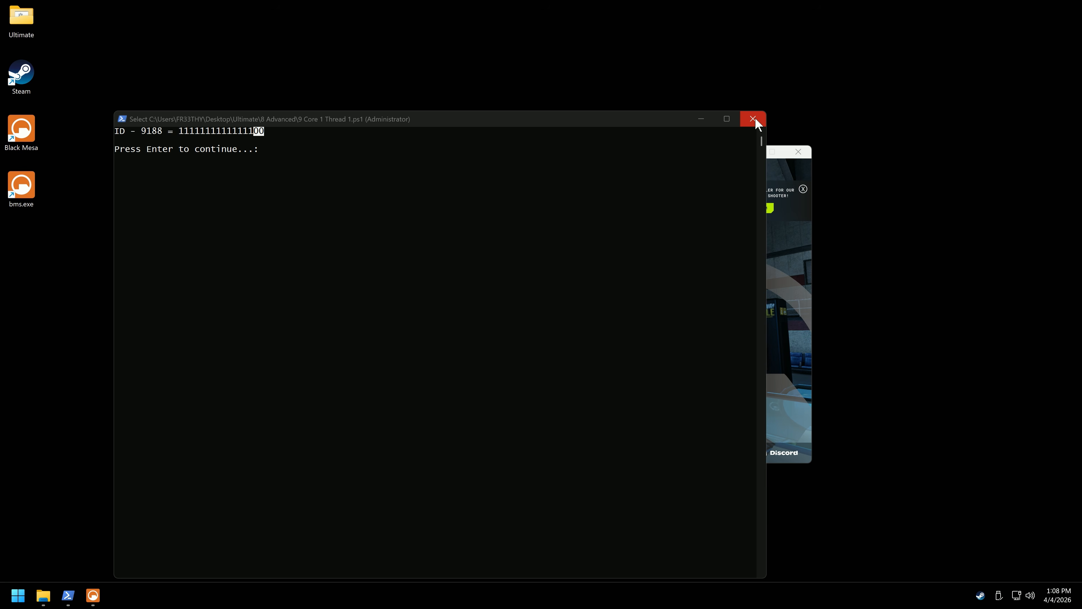
{"action": "left_click", "coordinate": [756, 120]}
{"action": "left_click", "coordinate": [798, 152]}
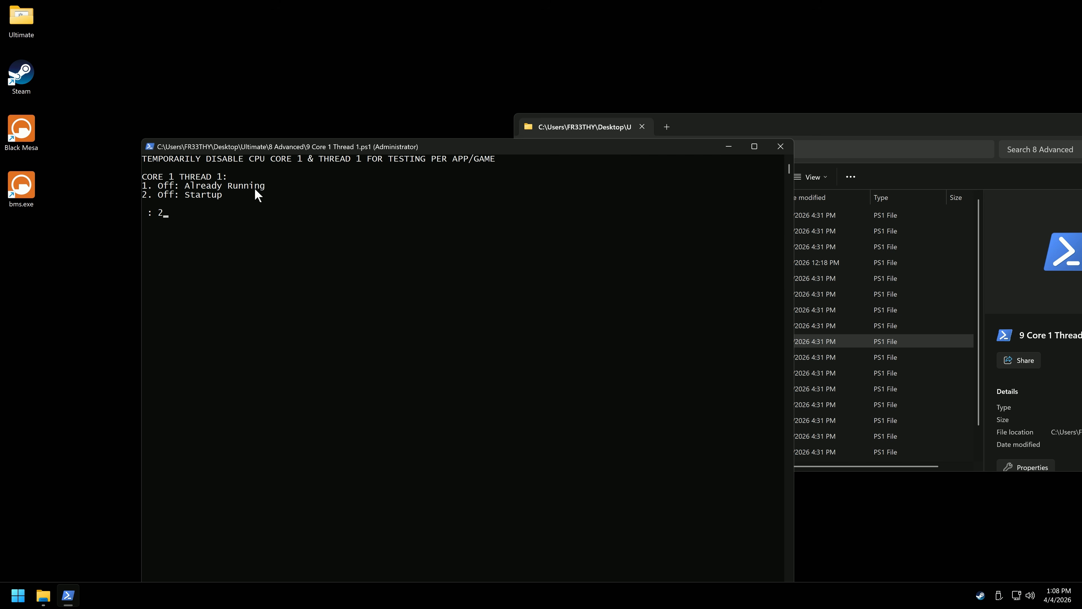
- Choose Off: Startup, close the File Explorer and Steam windows, and open the desktop bms.exe shortcut through the script
{"action": "type", "text": "2"}
{"action": "key", "text": "Return"}
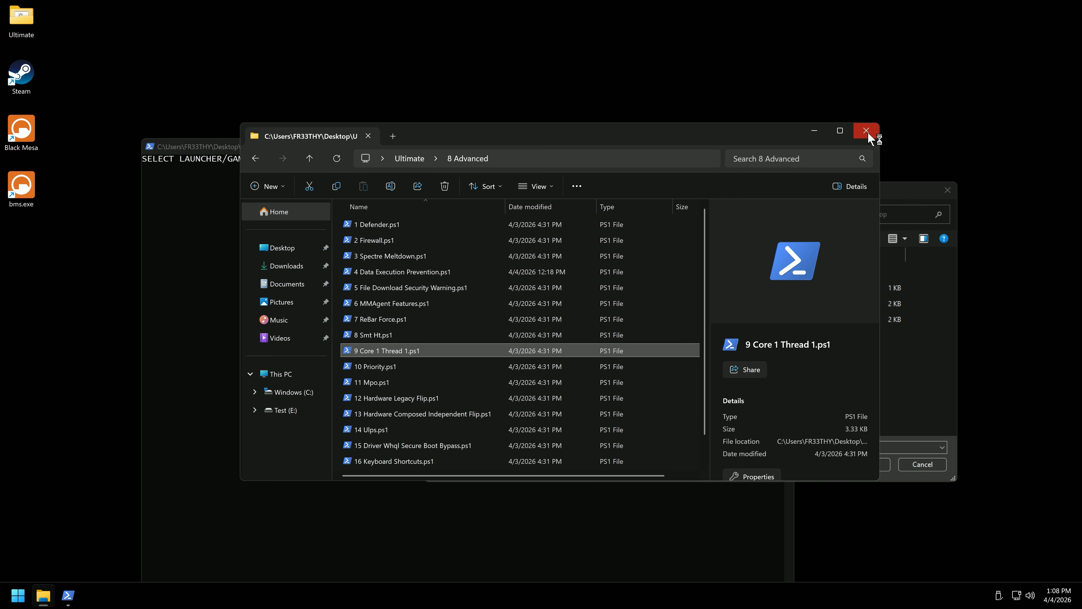
{"action": "left_click", "coordinate": [866, 131]}
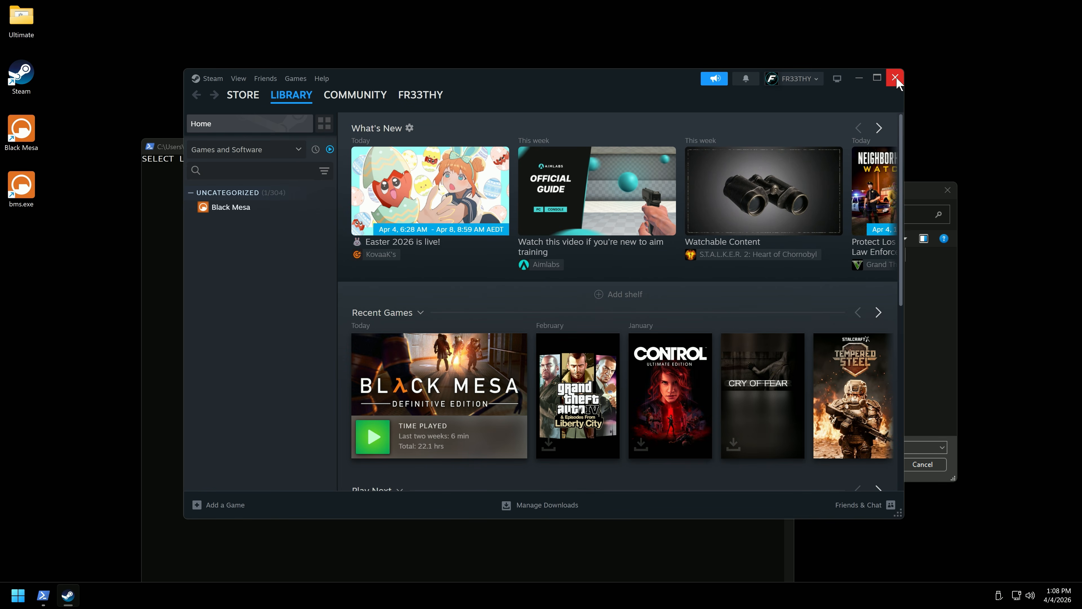
{"action": "left_click", "coordinate": [895, 77]}
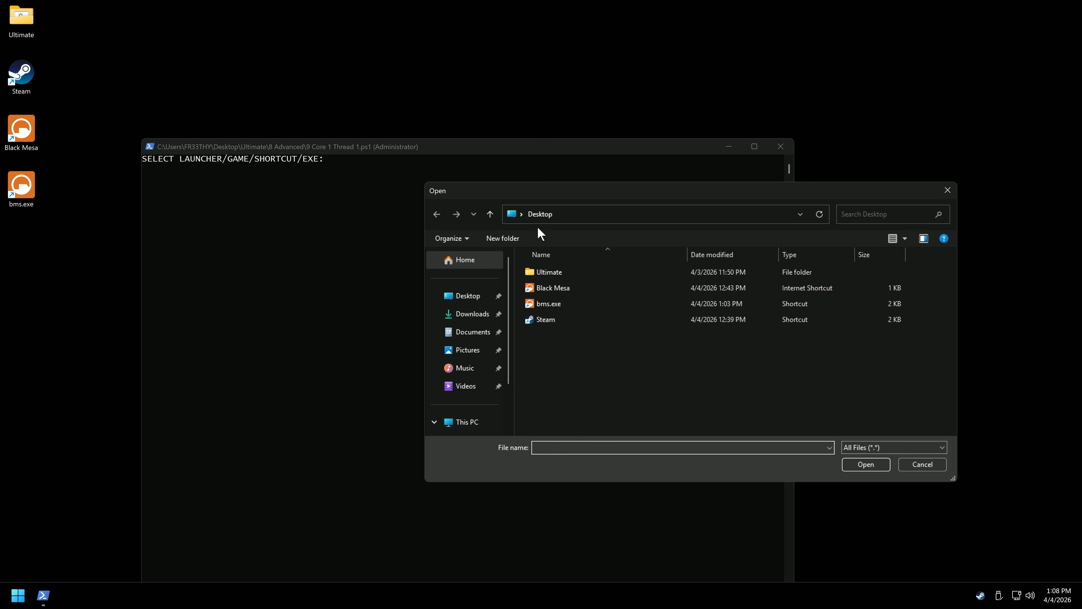
{"action": "left_click_drag", "start_coordinate": [563, 198], "coordinate": [537, 192]}
{"action": "left_click", "coordinate": [538, 302]}
- Examine the properties of the Black Mesa and bms.exe desktop shortcuts, close both dialogs, and return to the script window
{"action": "right_click", "coordinate": [24, 135]}
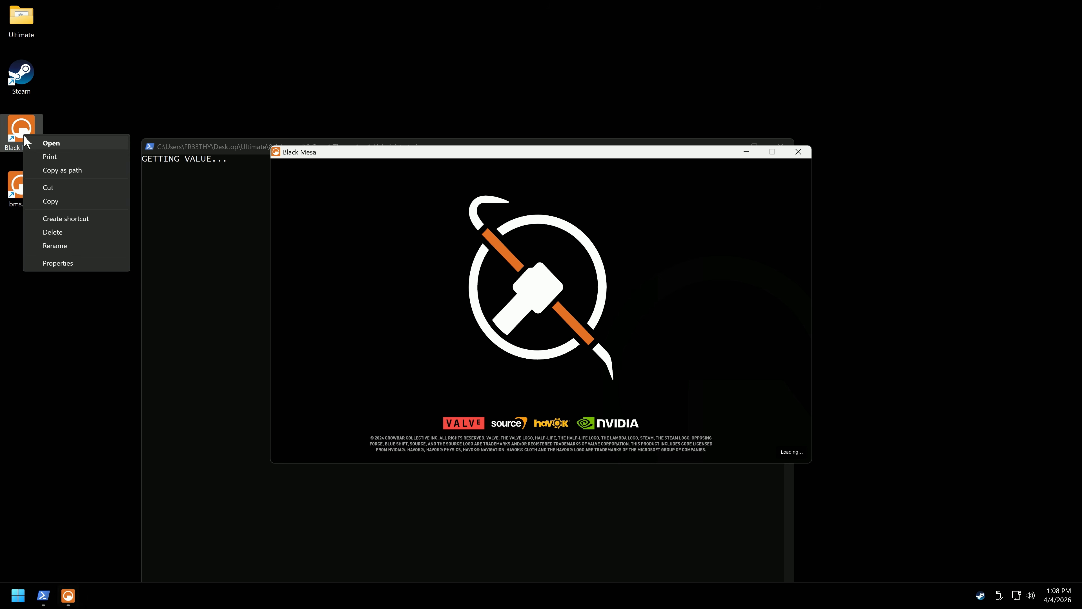
{"action": "left_click", "coordinate": [64, 266]}
{"action": "left_click", "coordinate": [246, 141]}
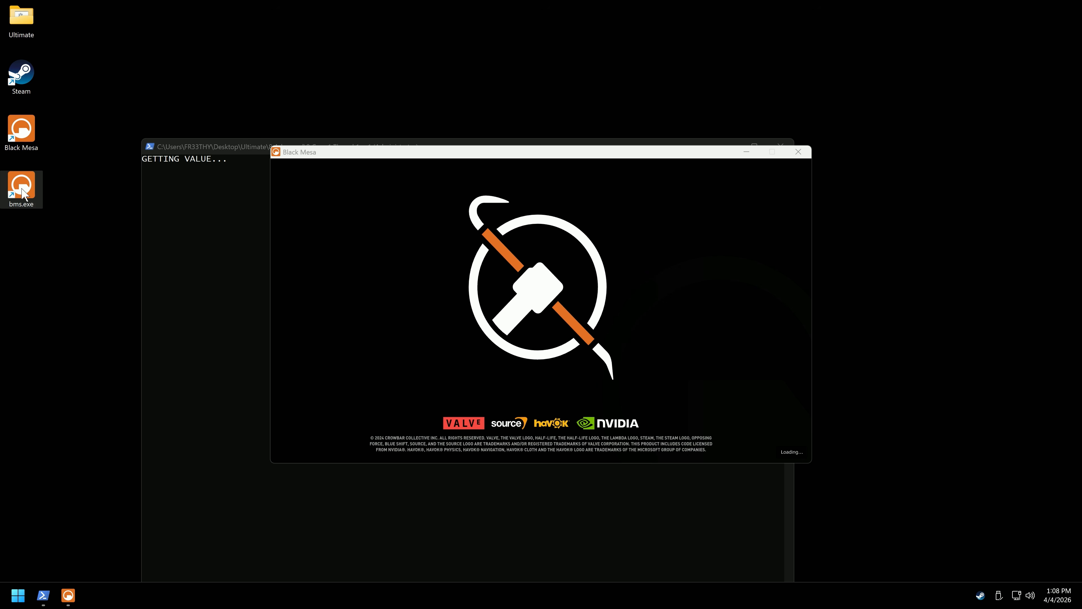
{"action": "right_click", "coordinate": [23, 188]}
{"action": "left_click", "coordinate": [77, 420]}
{"action": "left_click", "coordinate": [242, 197]}
{"action": "left_click", "coordinate": [262, 146]}
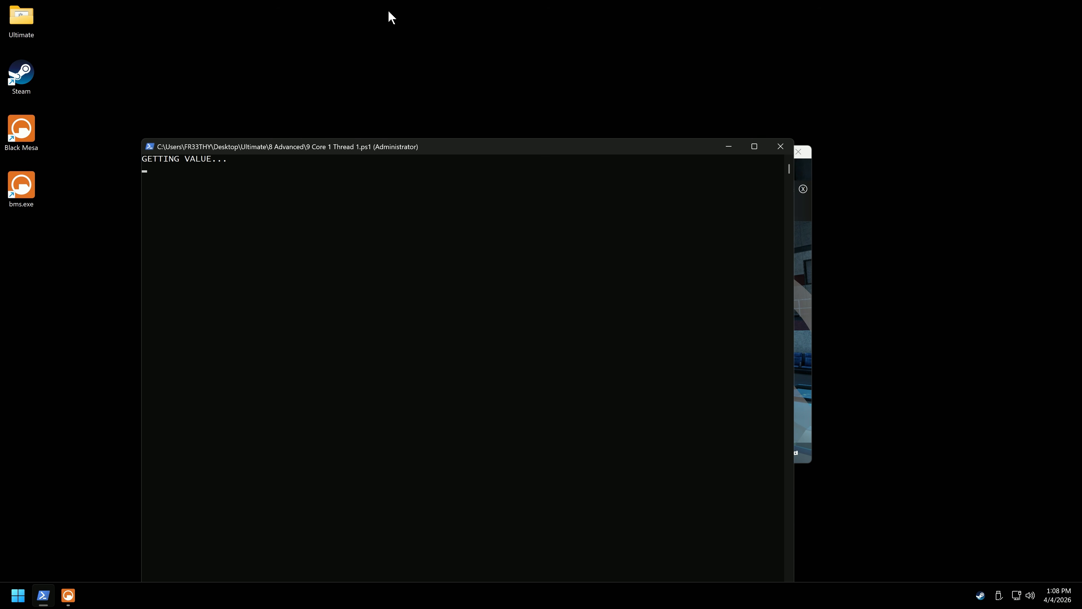
- Check the script-launched bms.exe process in Task Manager, and close Task Manager, the script and Black Mesa
{"action": "key", "text": "ctrl+shift+Escape"}
{"action": "left_click", "coordinate": [581, 188]}
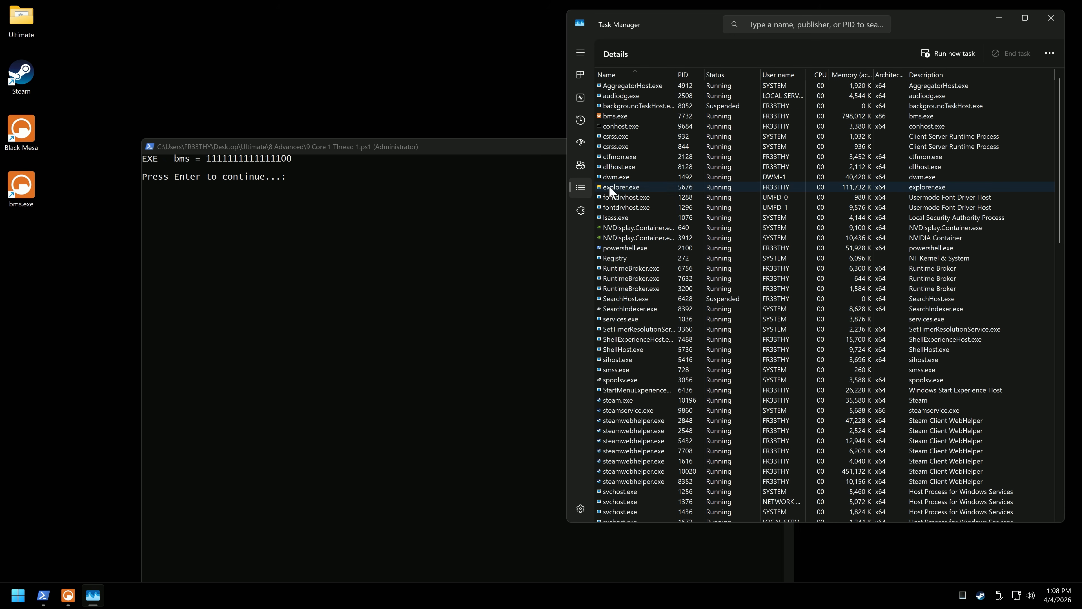
{"action": "left_click", "coordinate": [616, 117]}
{"action": "left_click", "coordinate": [1051, 18]}
{"action": "key", "text": "Return"}
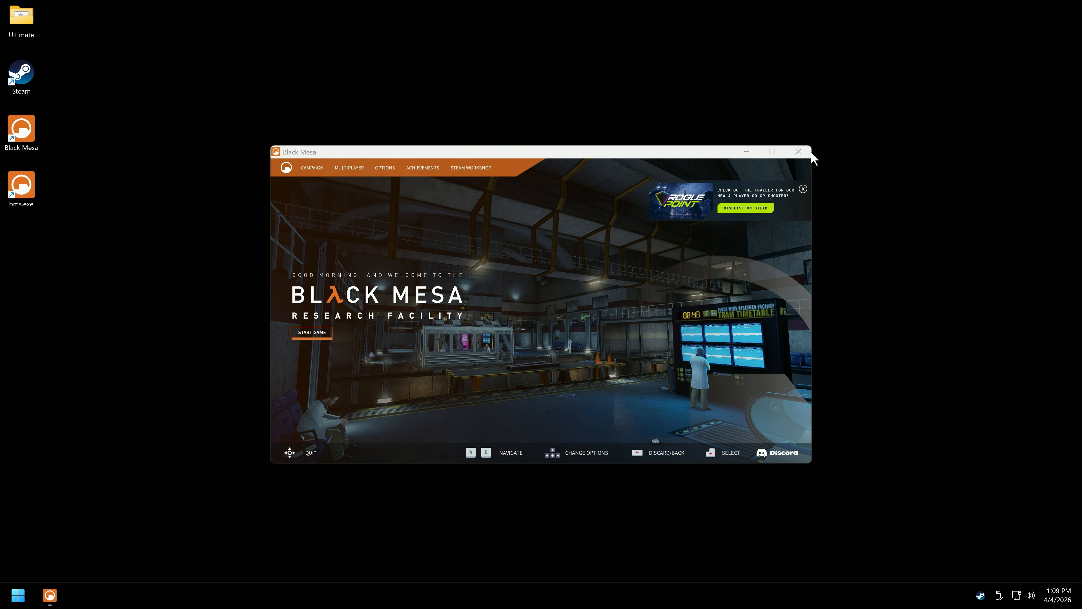
{"action": "left_click", "coordinate": [798, 151]}
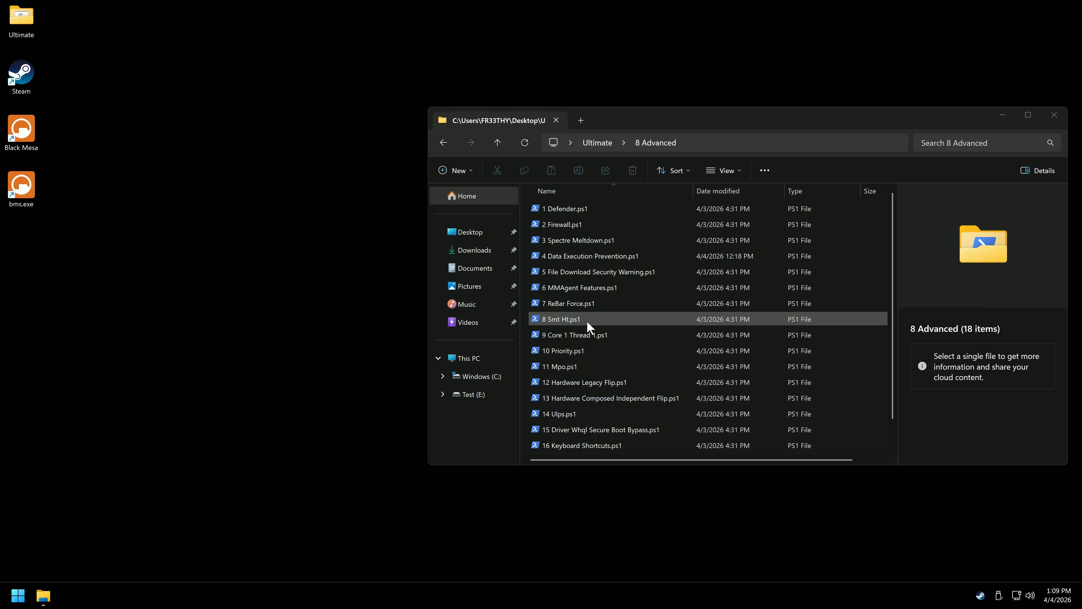
- Run 9 Core 1 Thread 1.ps1 with Off: Startup and open the desktop Steam shortcut through it
{"action": "double_click", "coordinate": [590, 335]}
{"action": "type", "text": "2"}
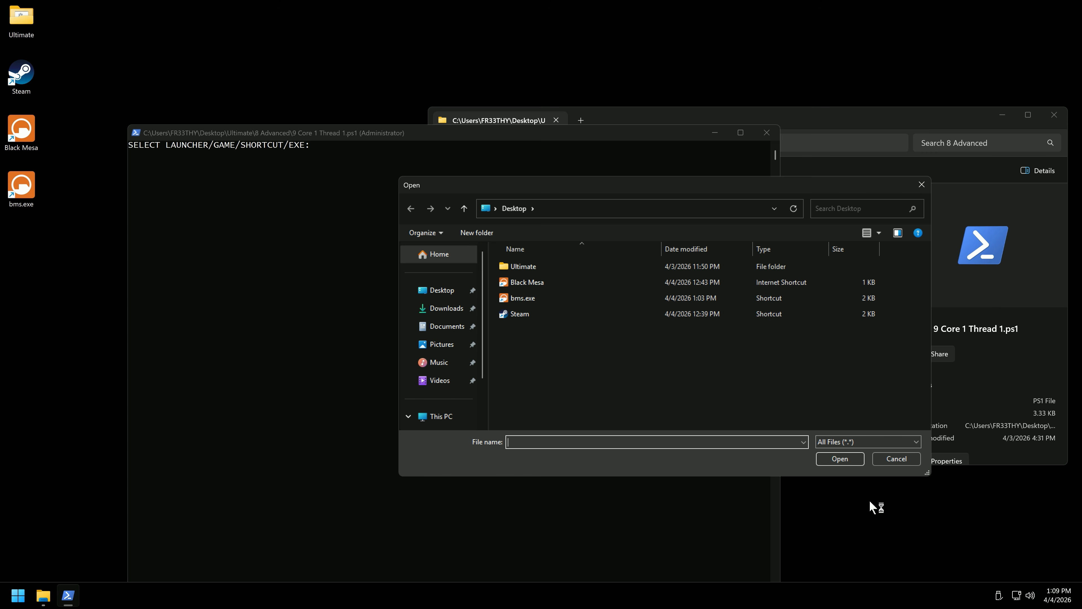
{"action": "left_click", "coordinate": [529, 315]}
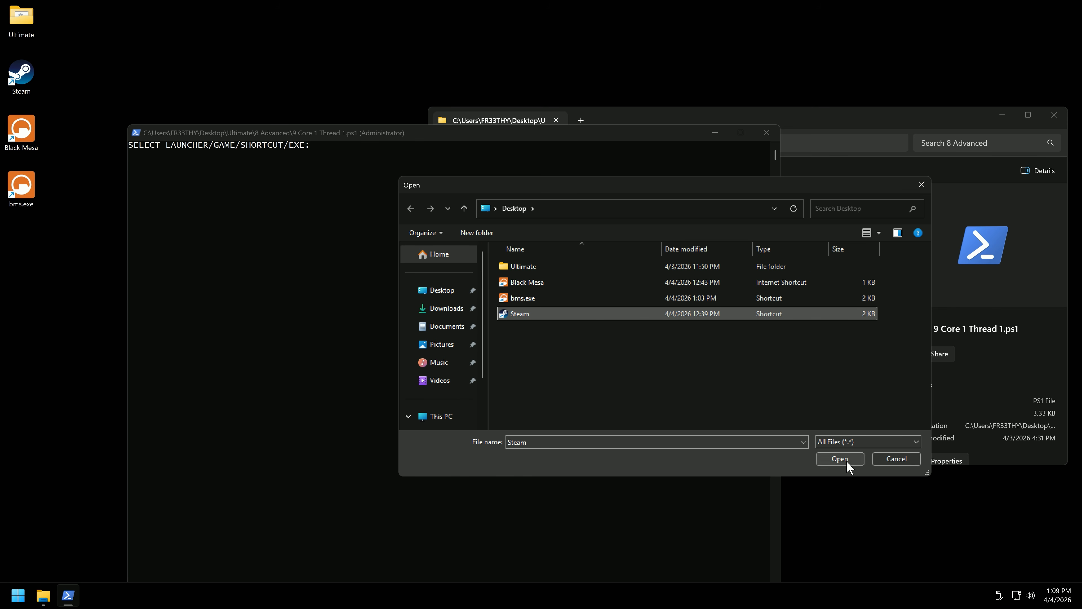
{"action": "left_click", "coordinate": [836, 460]}
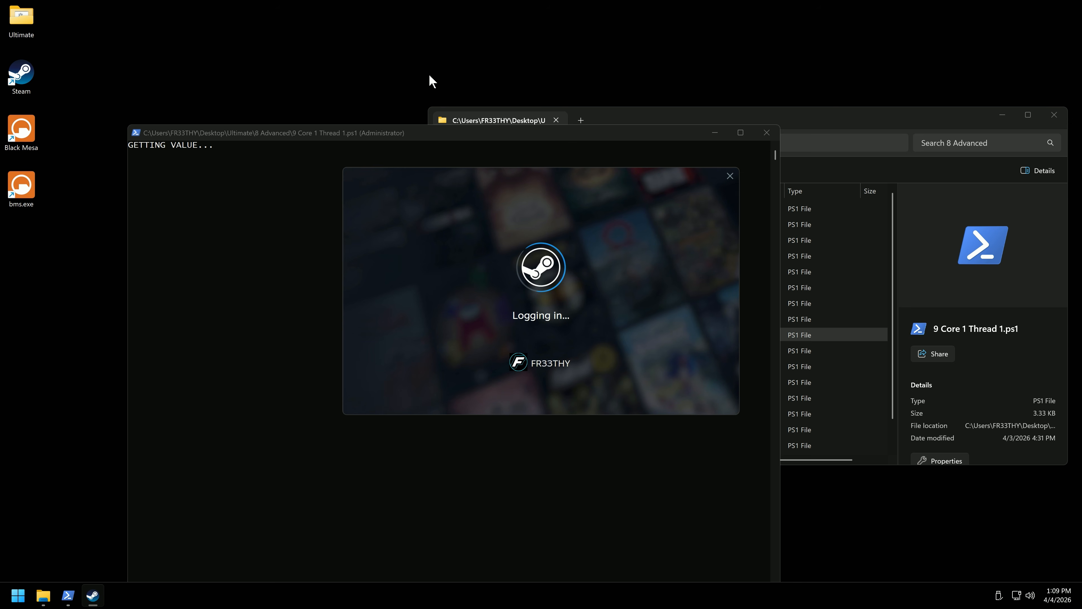
- Examine the processor affinity of steam.exe in Task Manager, cancel the dialog, and close Task Manager and the script window
{"action": "left_click", "coordinate": [281, 146]}
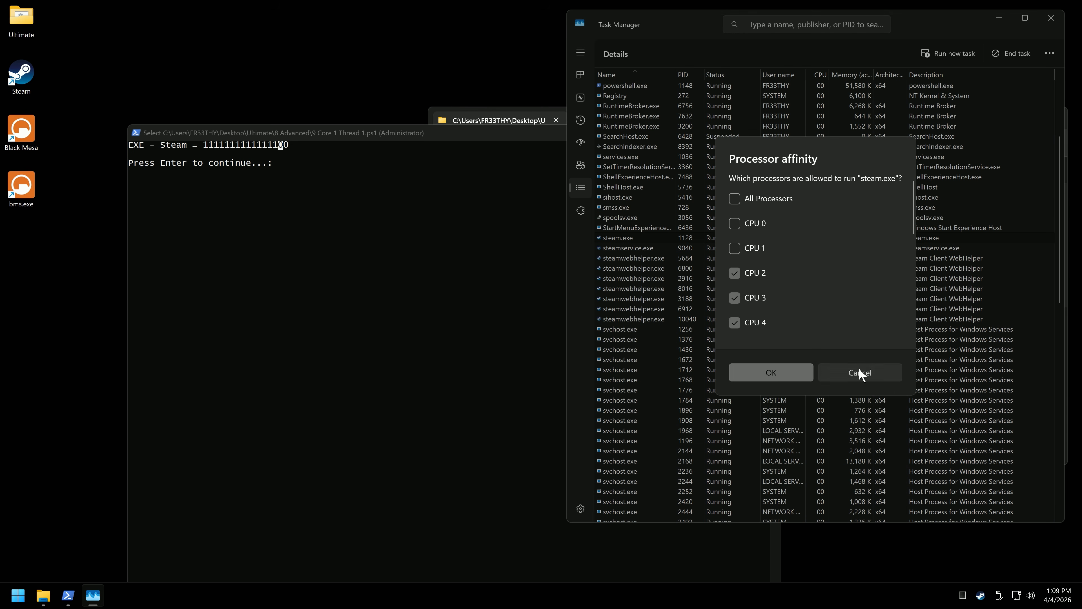
{"action": "left_click", "coordinate": [859, 372]}
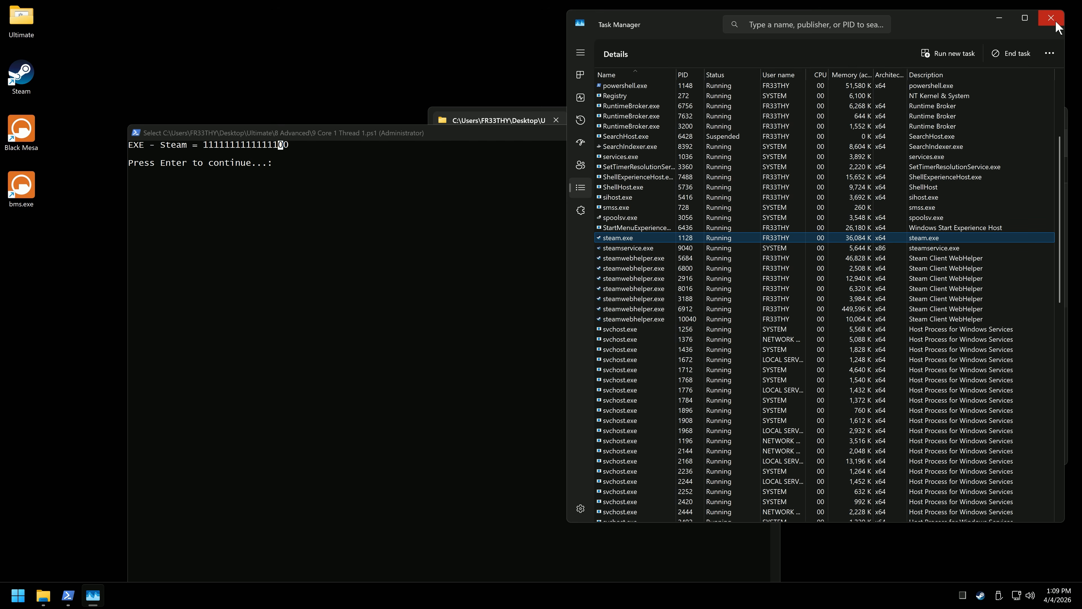
{"action": "left_click", "coordinate": [1053, 20]}
{"action": "left_click", "coordinate": [769, 133]}
- Launch Black Mesa through the running Steam client
{"action": "left_click", "coordinate": [251, 240]}
{"action": "right_click", "coordinate": [980, 595]}
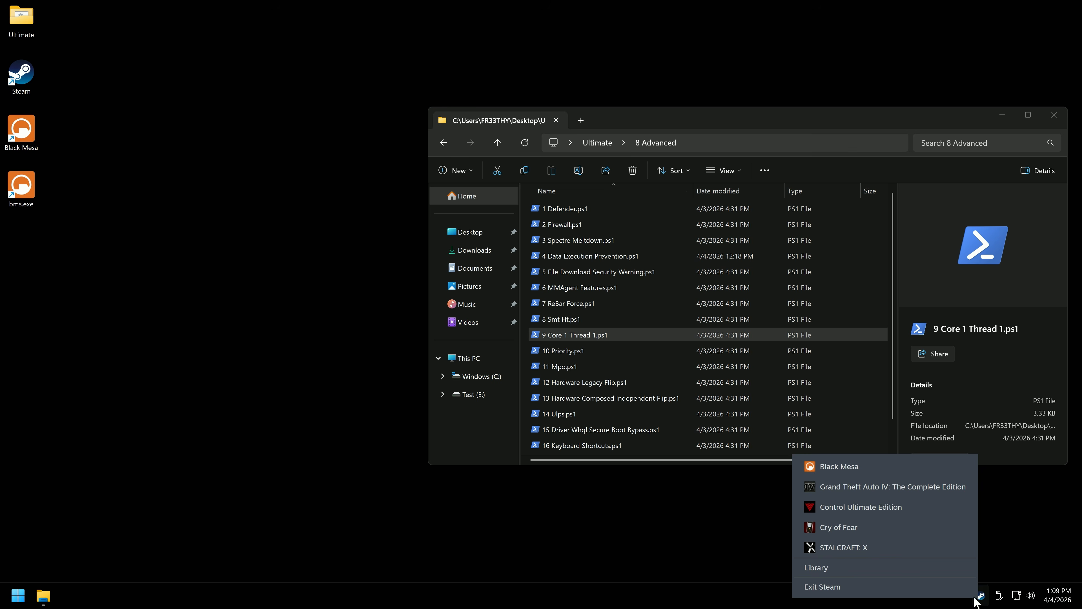
{"action": "left_click", "coordinate": [834, 462]}
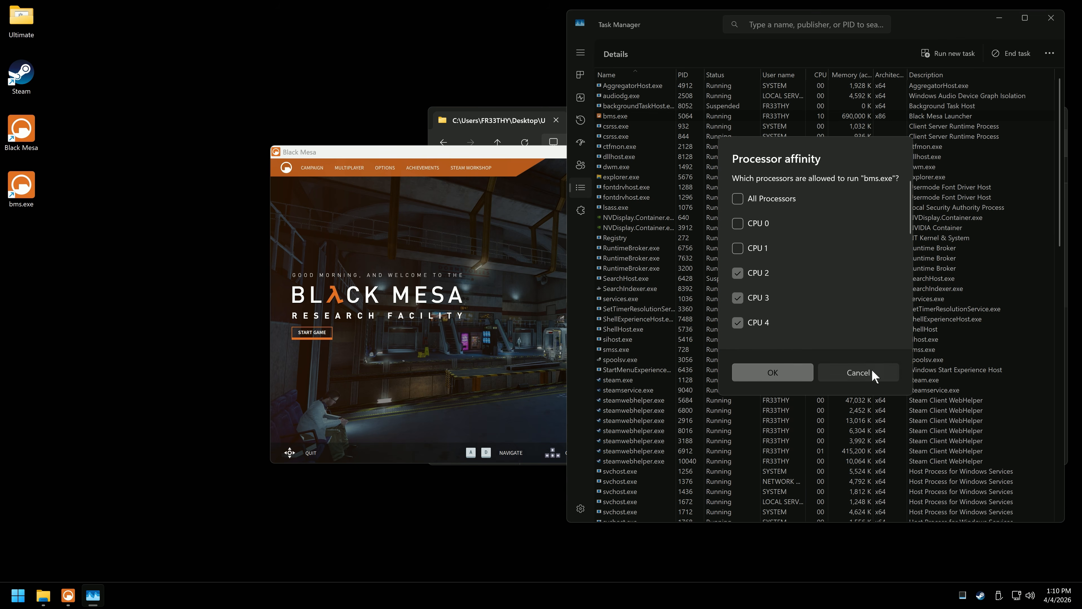
- Cancel the processor affinity dialog of the Steam-launched bms.exe, end the bms.exe task, and close Task Manager
{"action": "left_click", "coordinate": [859, 371]}
{"action": "left_click", "coordinate": [1011, 53]}
{"action": "left_click", "coordinate": [1050, 17]}
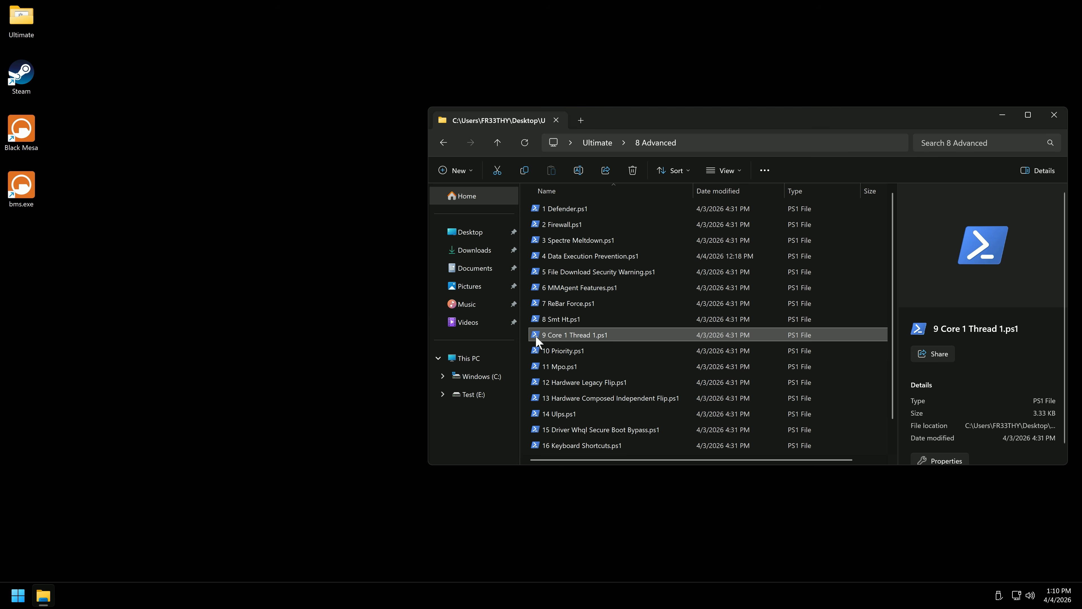
- Run 10 Priority.ps1, move its window aside, and launch Black Mesa from the desktop
{"action": "left_click", "coordinate": [564, 353]}
{"action": "double_click", "coordinate": [568, 350]}
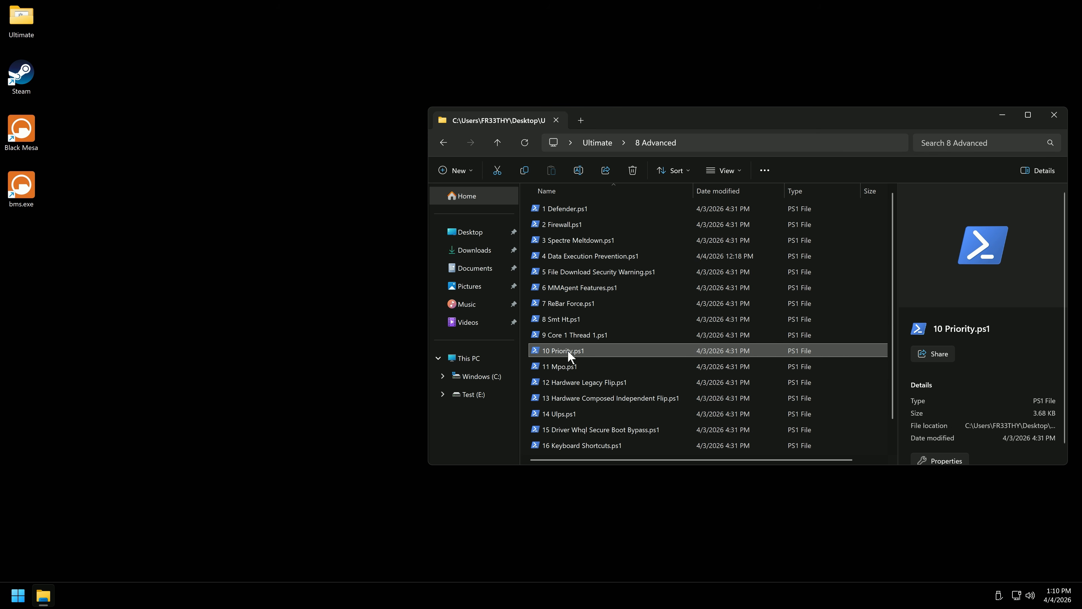
{"action": "left_click_drag", "start_coordinate": [305, 118], "coordinate": [421, 134]}
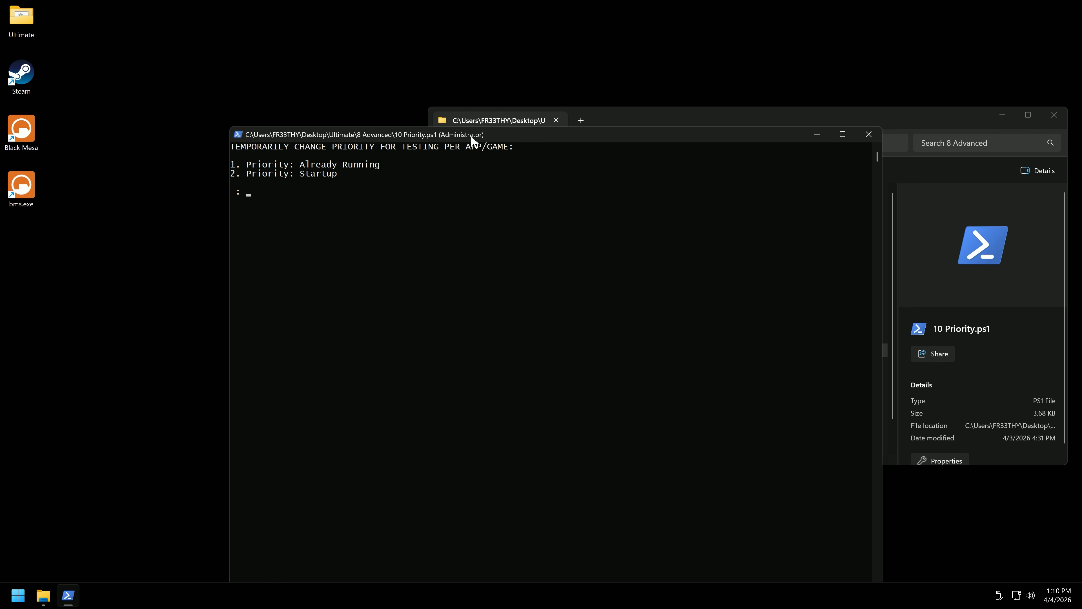
{"action": "double_click", "coordinate": [22, 128]}
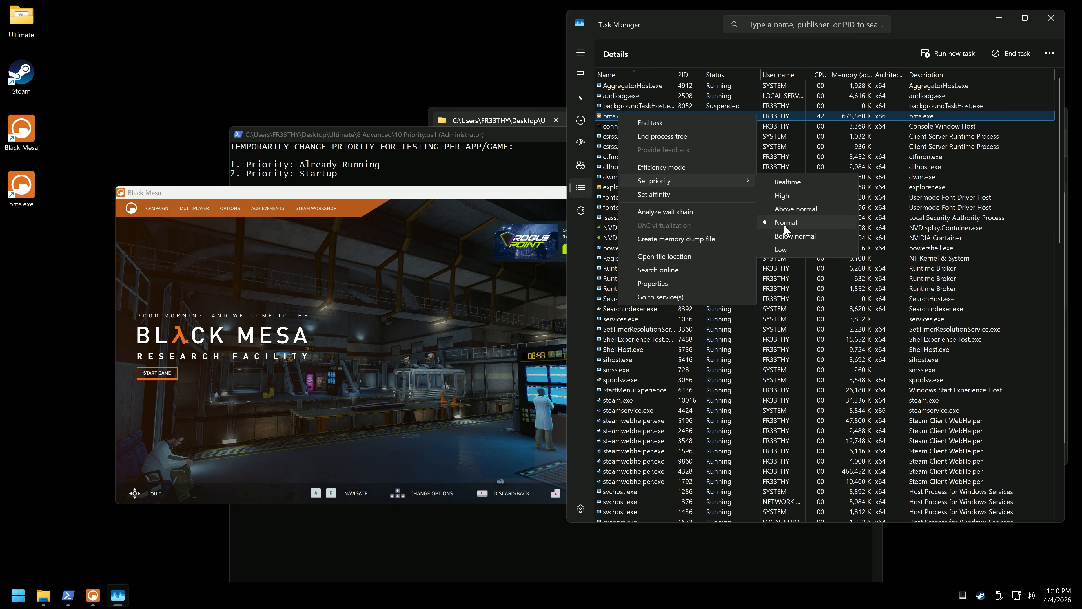
- Set the already running bms process, ID 2832, to High priority with the script's Already Running option
{"action": "left_click", "coordinate": [336, 176]}
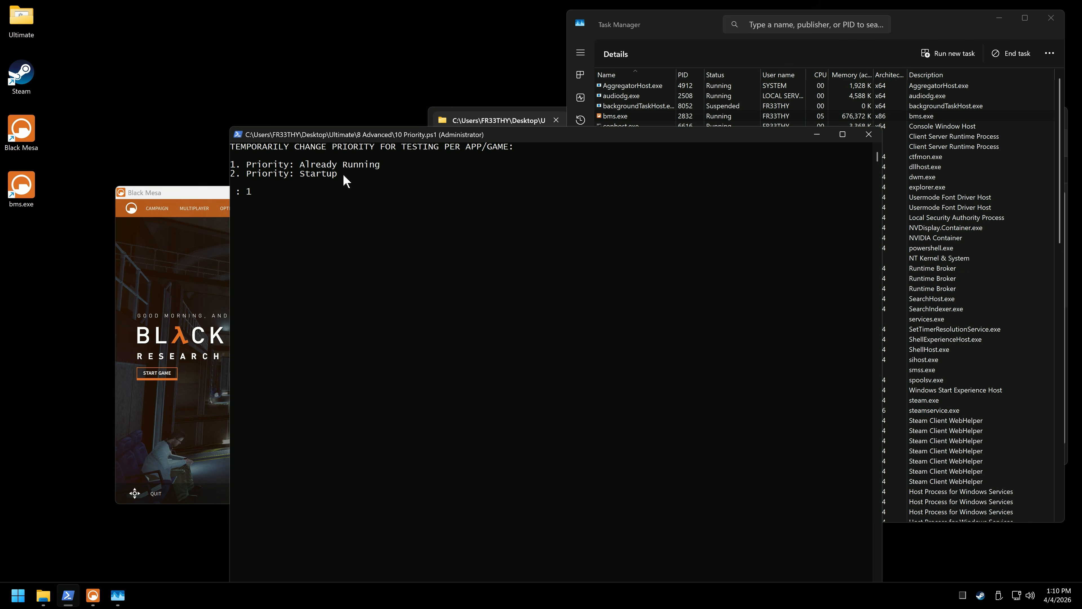
{"action": "key", "text": "Return"}
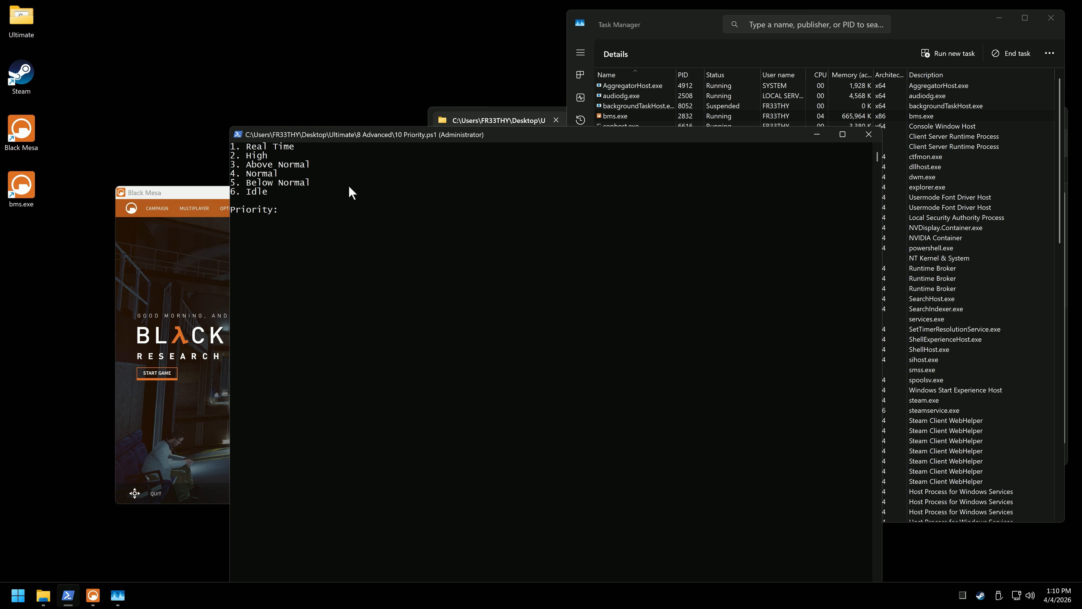
{"action": "left_click_drag", "start_coordinate": [241, 155], "coordinate": [275, 156]}
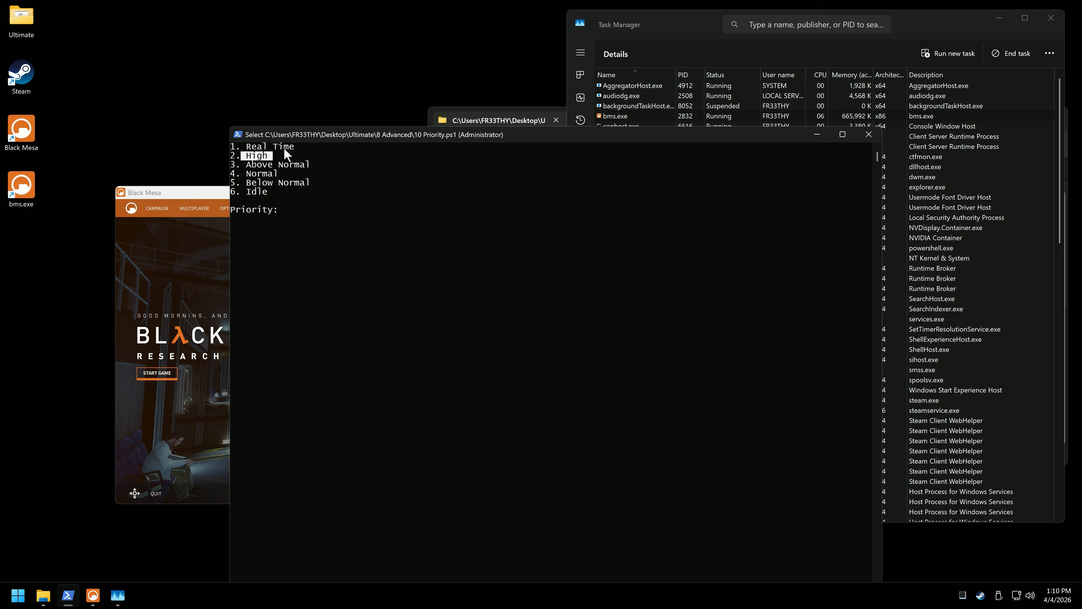
{"action": "type", "text": "2"}
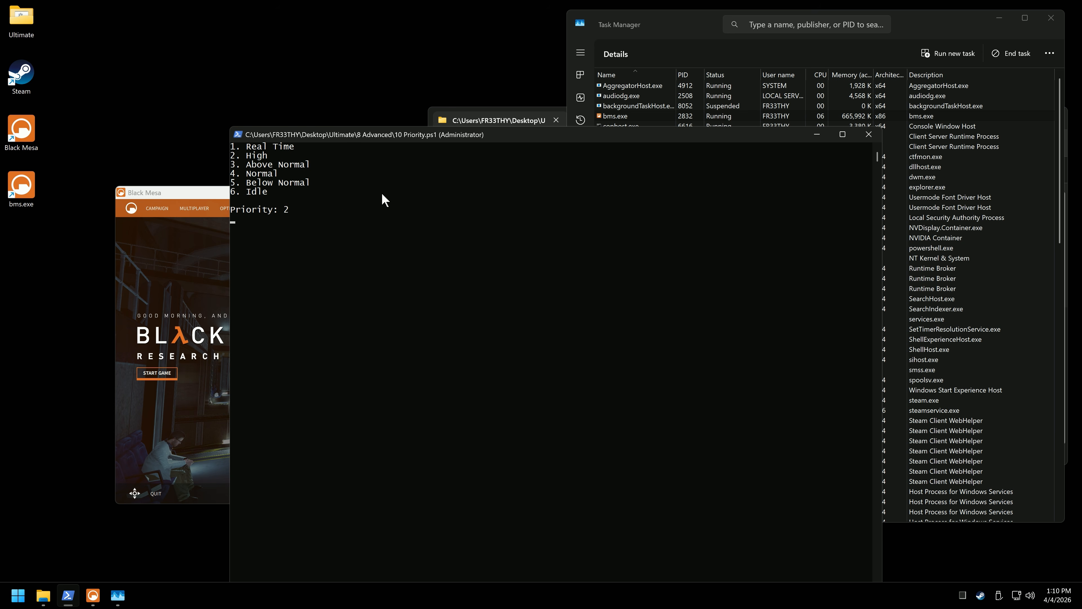
{"action": "key", "text": "Return"}
{"action": "type", "text": "2"}
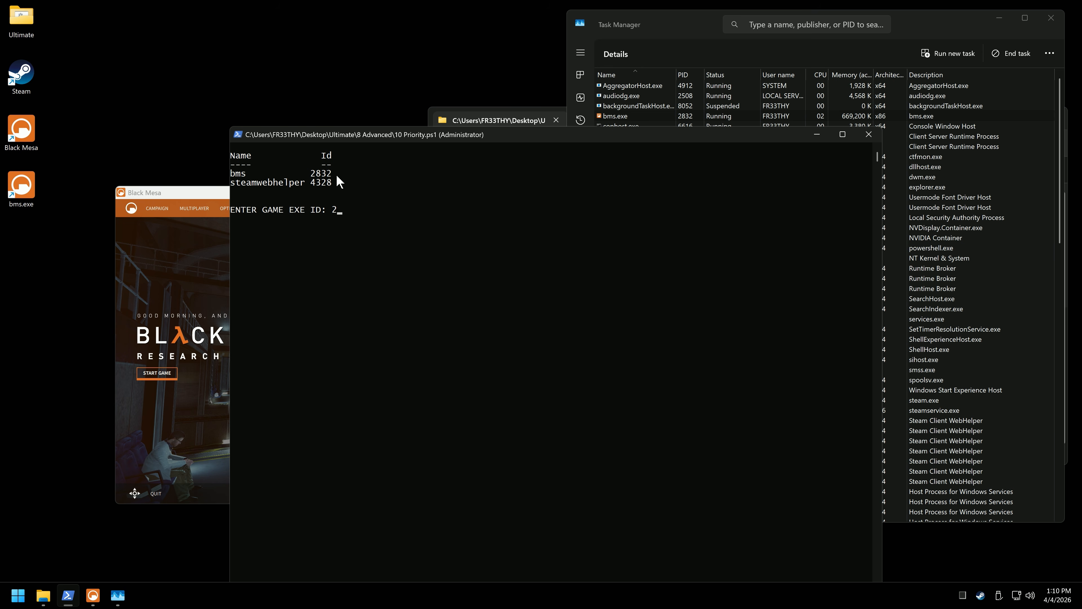
{"action": "type", "text": "832"}
{"action": "key", "text": "Return"}
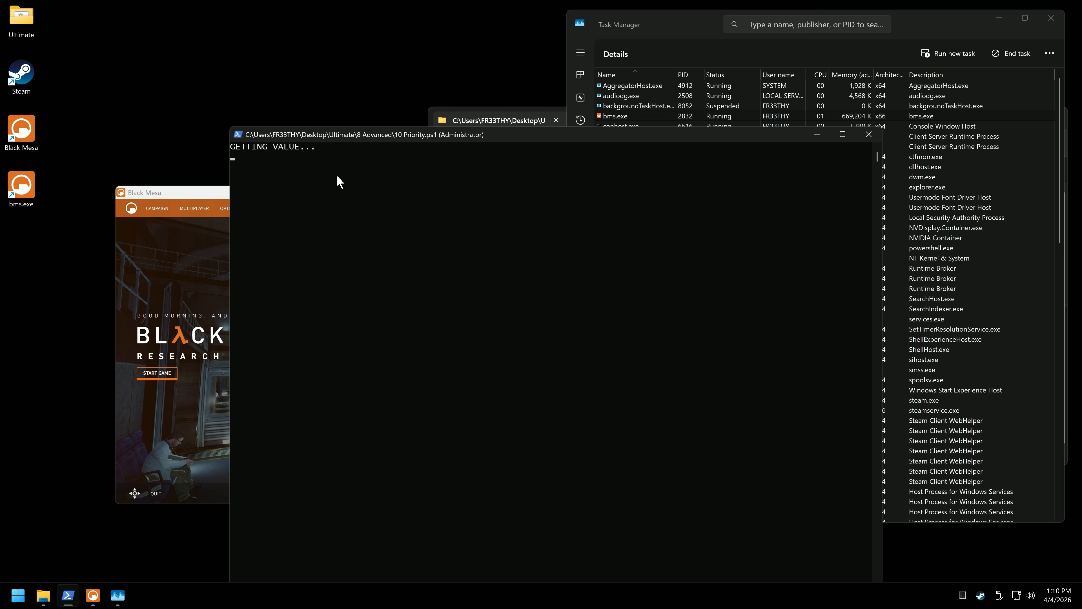
- Check the priority of bms.exe in Task Manager, and close Task Manager, the script window and Black Mesa
{"action": "left_click", "coordinate": [686, 31]}
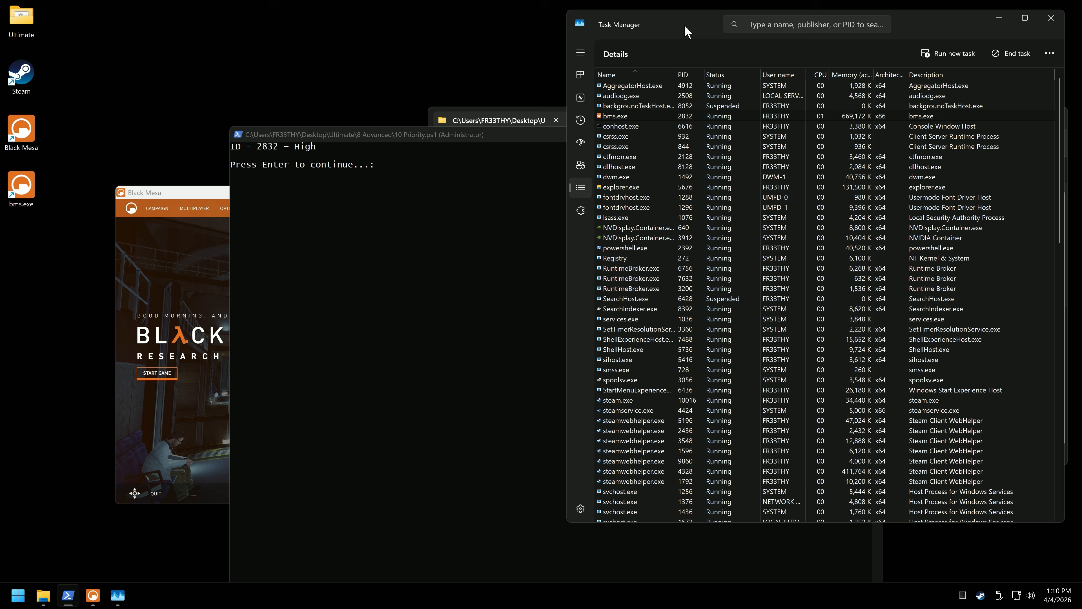
{"action": "right_click", "coordinate": [616, 114]}
{"action": "mouse_move", "coordinate": [703, 182]}
{"action": "left_click", "coordinate": [1051, 18]}
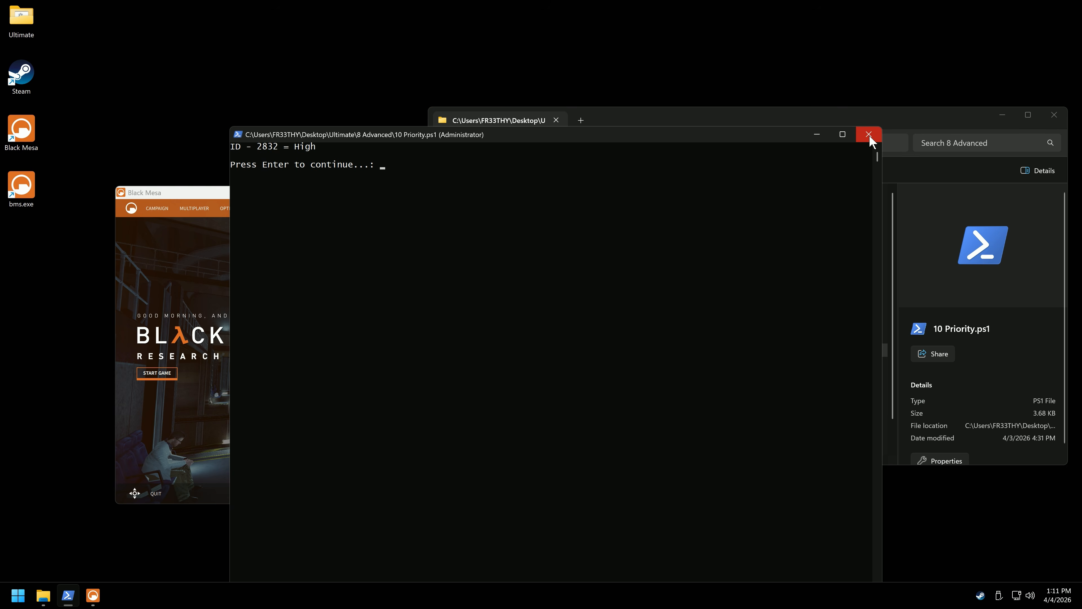
{"action": "left_click", "coordinate": [870, 136]}
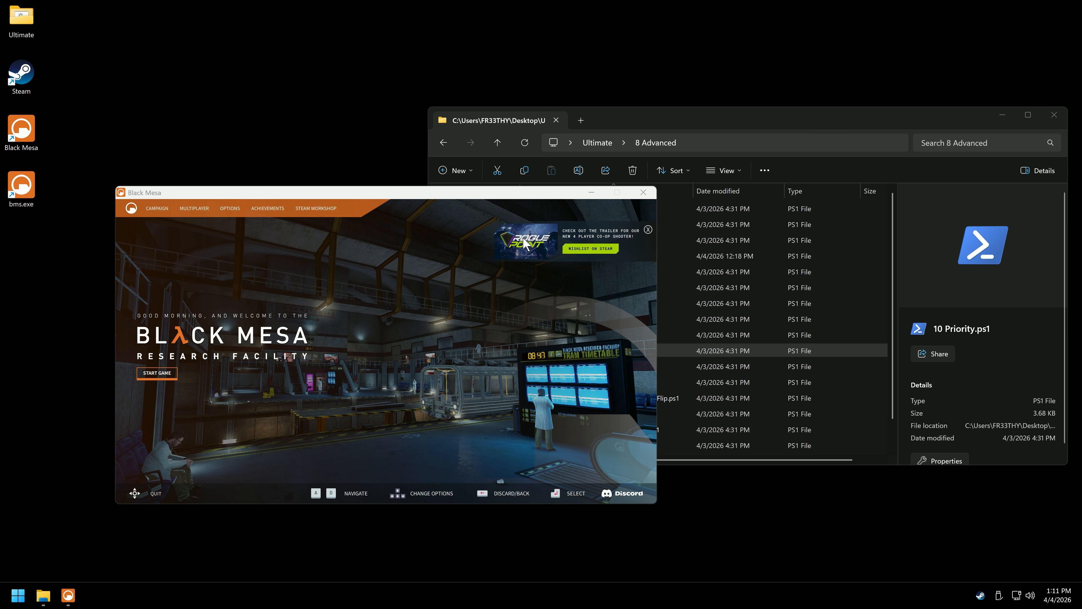
{"action": "left_click", "coordinate": [644, 193]}
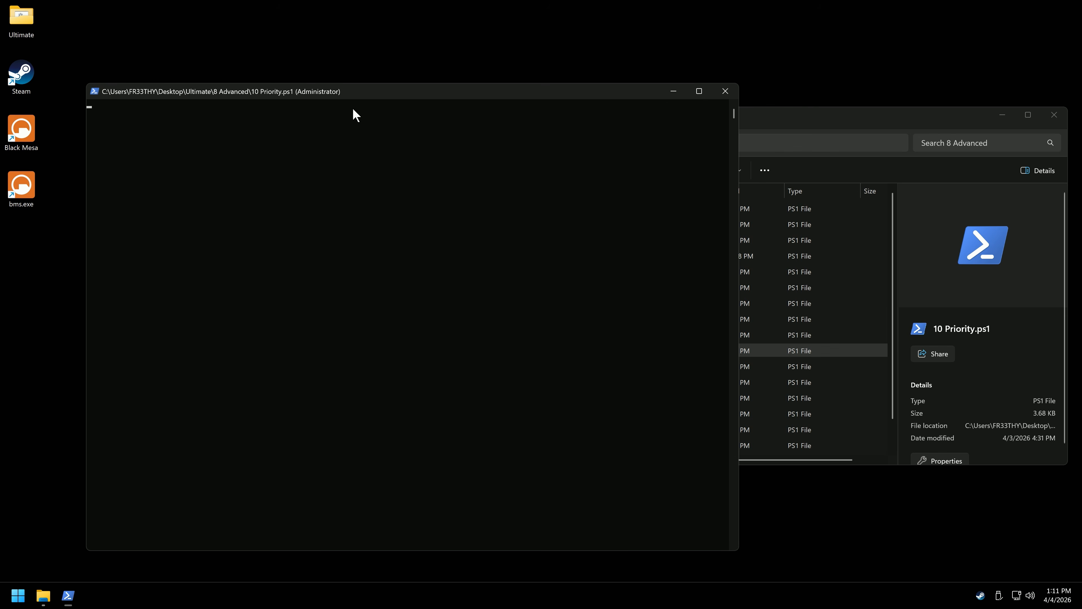
- Launch the bms.exe desktop shortcut at High priority with the Startup option of 10 Priority.ps1
{"action": "type", "text": "2"}
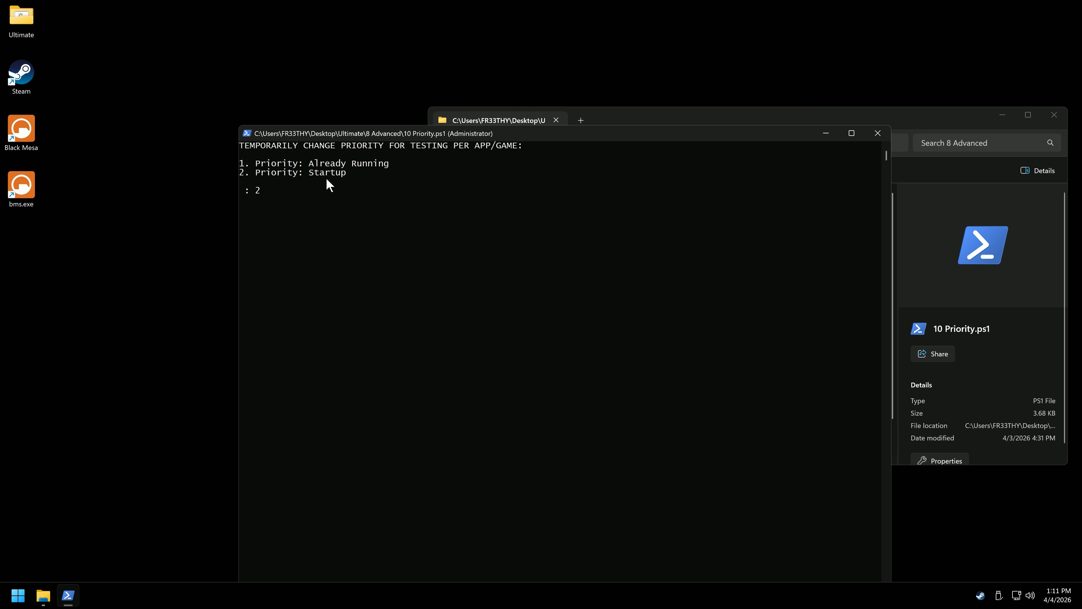
{"action": "key", "text": "Return"}
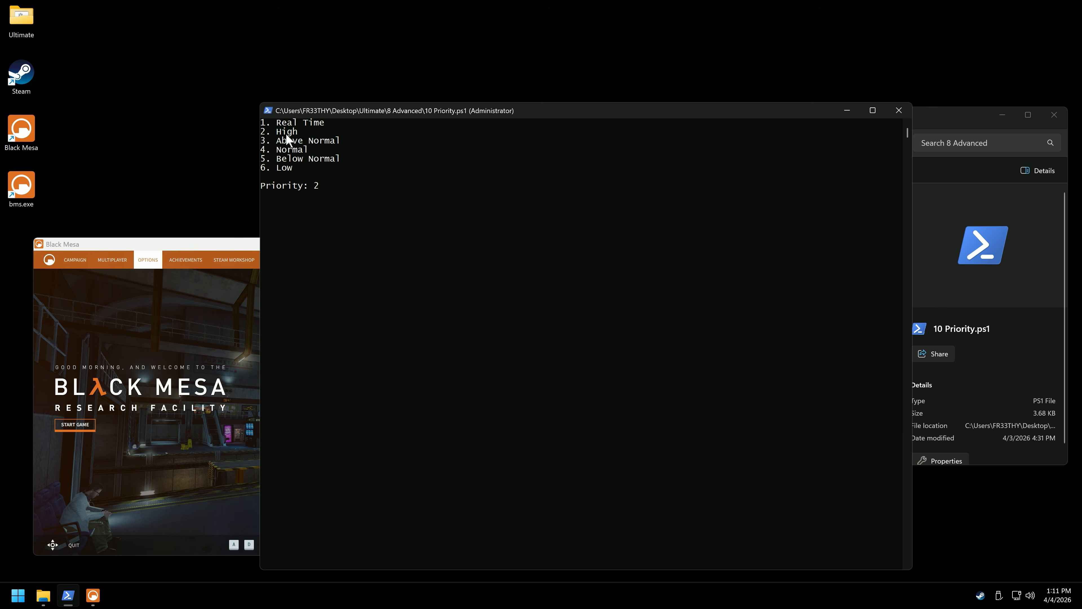
{"action": "key", "text": "Return"}
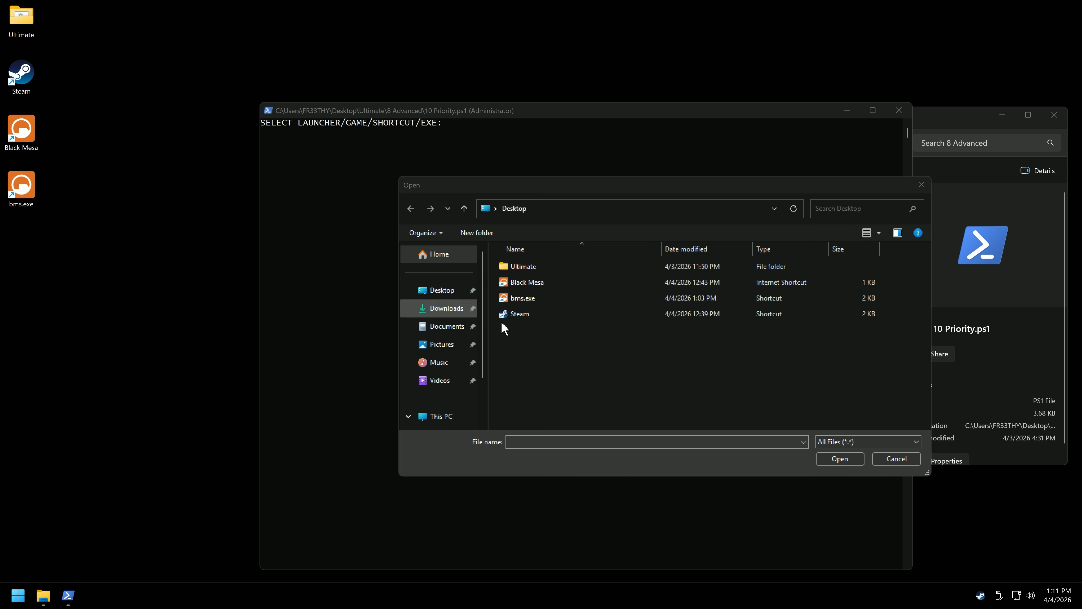
{"action": "left_click", "coordinate": [533, 300]}
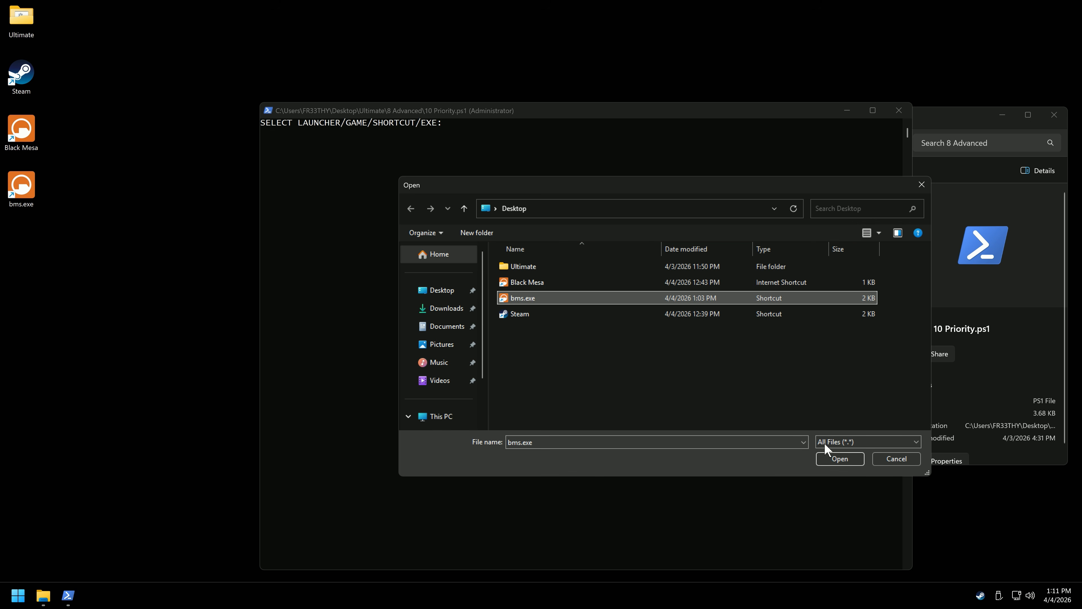
{"action": "left_click", "coordinate": [843, 460]}
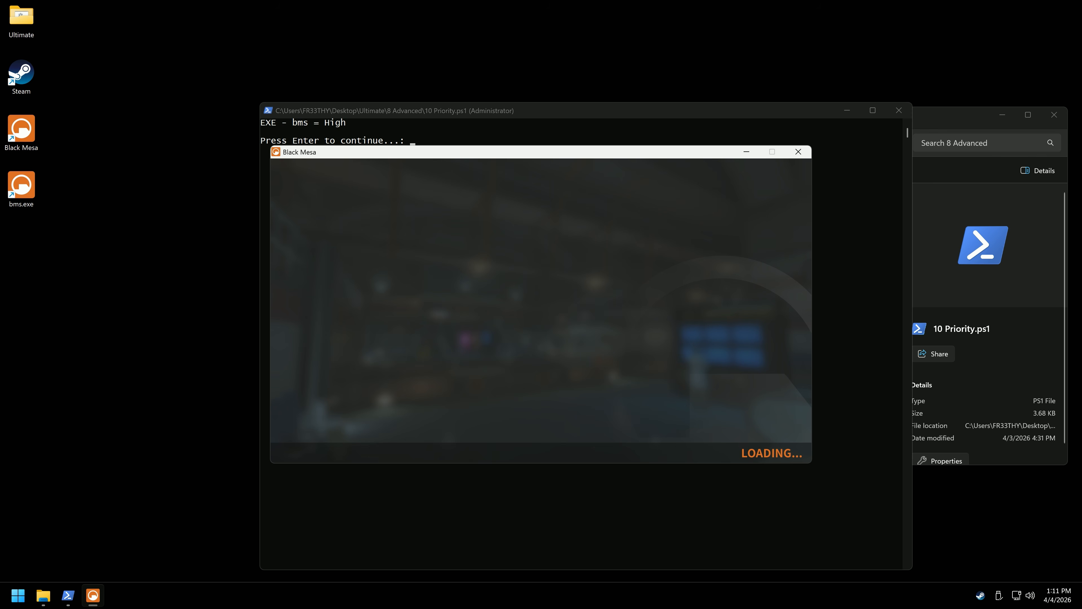
- Check the startup priority of bms.exe in Task Manager's process details, and close Task Manager and the script window
{"action": "key", "text": "ctrl+shift+Escape"}
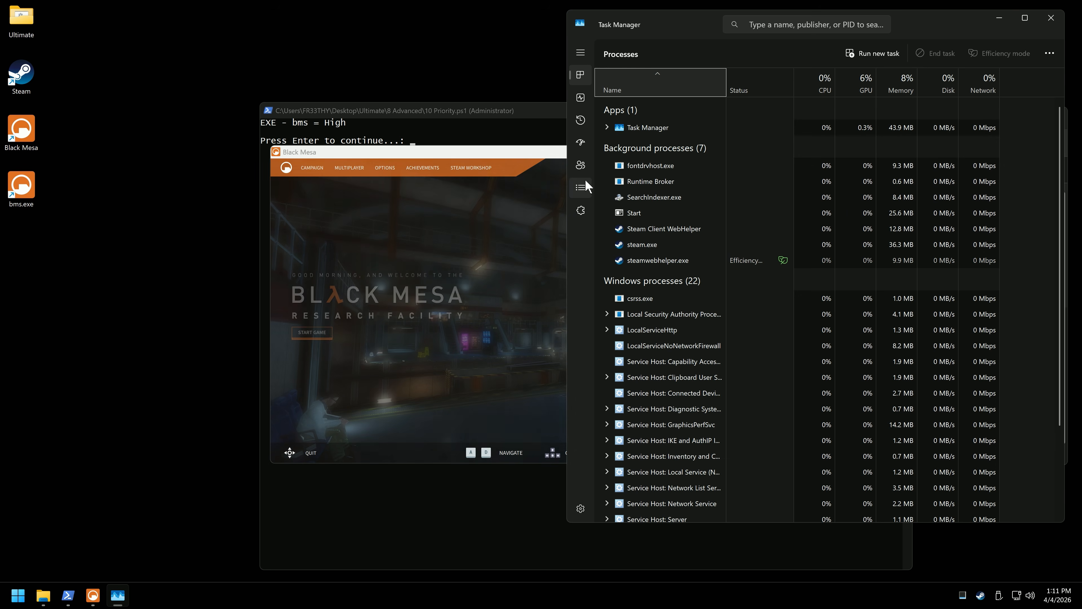
{"action": "left_click", "coordinate": [580, 187]}
{"action": "right_click", "coordinate": [638, 119]}
{"action": "mouse_move", "coordinate": [686, 185]}
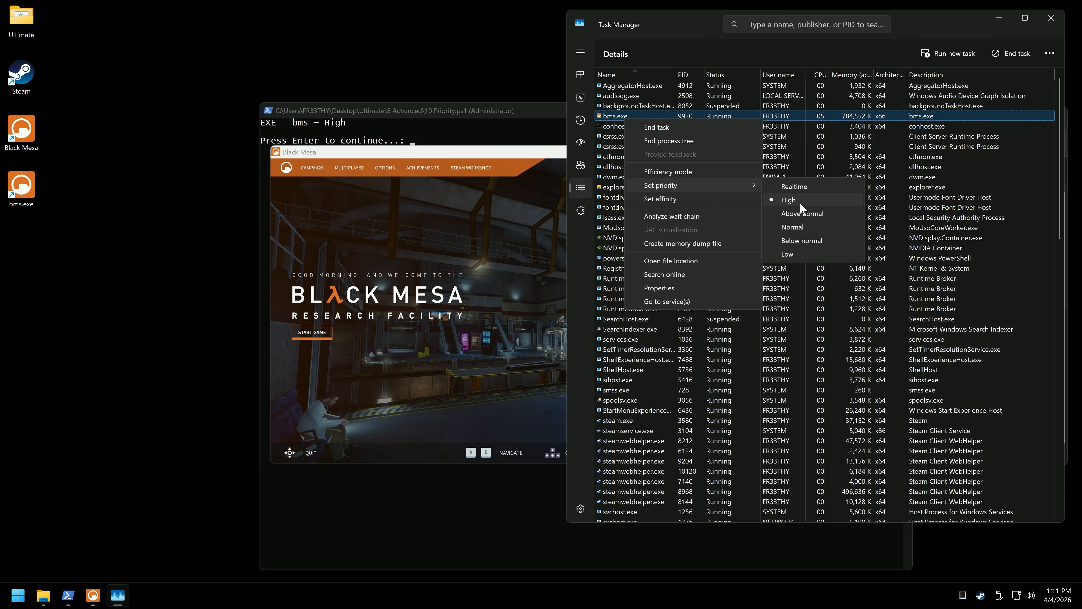
{"action": "left_click", "coordinate": [1051, 18]}
{"action": "left_click", "coordinate": [899, 111]}
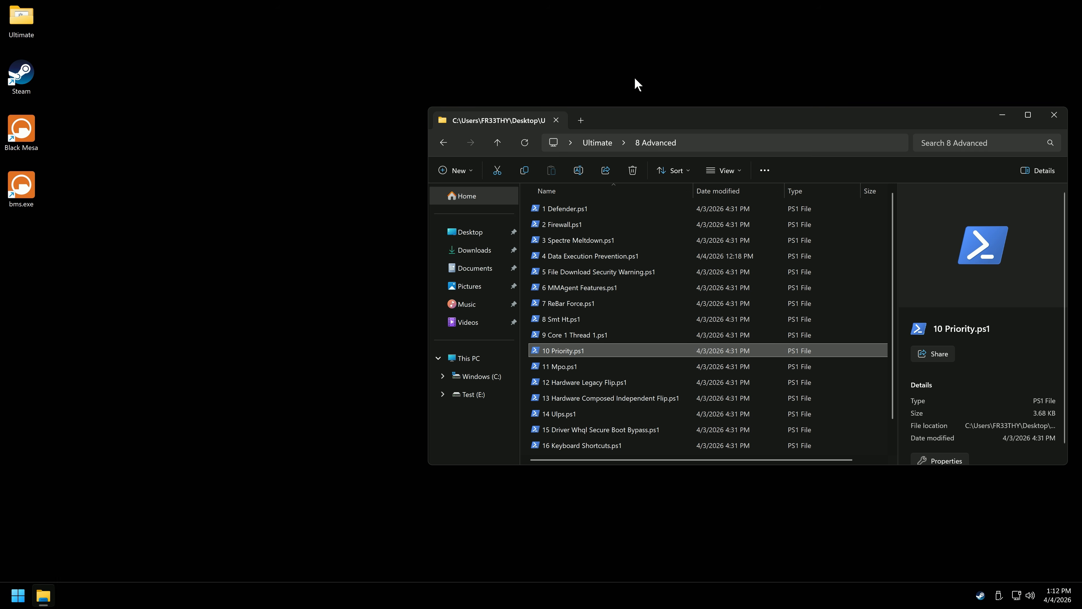
- Exit Steam, and relaunch its desktop shortcut at High priority with the Startup option of 10 Priority.ps1
{"action": "right_click", "coordinate": [980, 596]}
{"action": "left_click", "coordinate": [889, 584]}
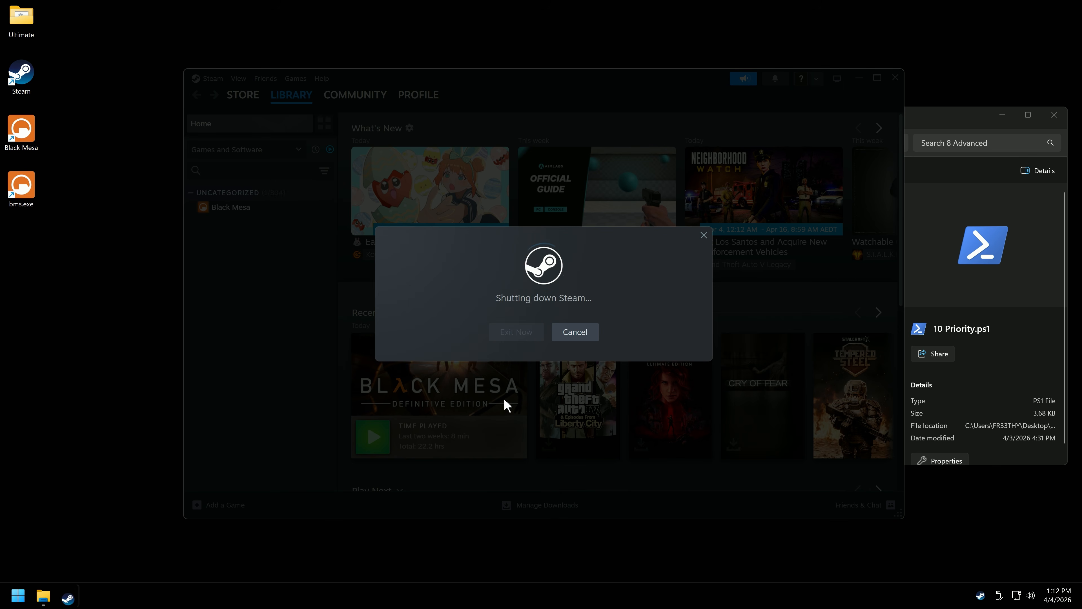
{"action": "double_click", "coordinate": [569, 348]}
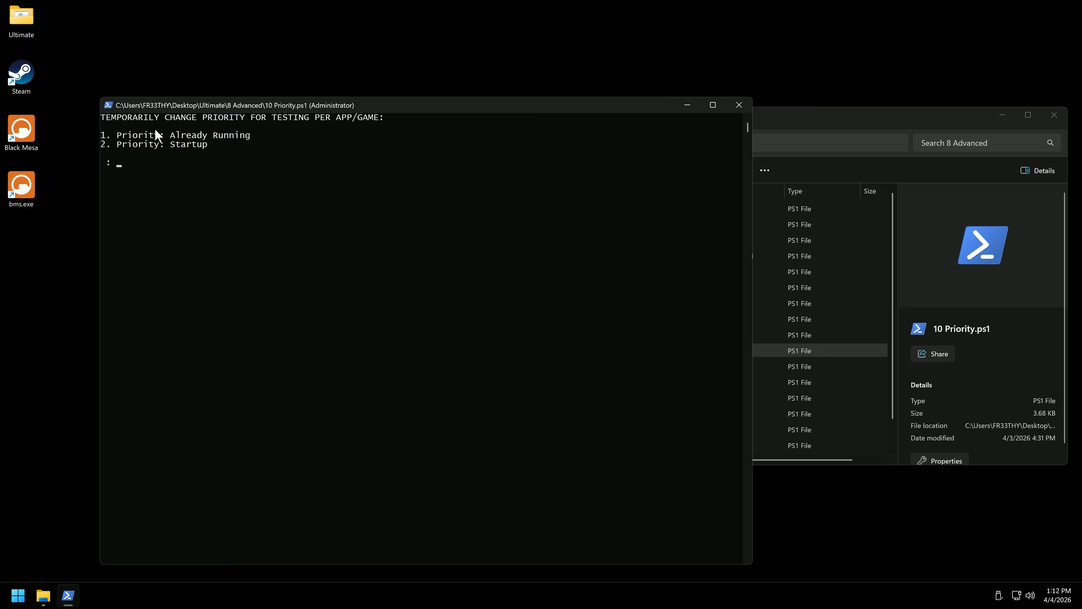
{"action": "type", "text": "2"}
{"action": "key", "text": "Return"}
{"action": "type", "text": "2"}
{"action": "key", "text": "Return"}
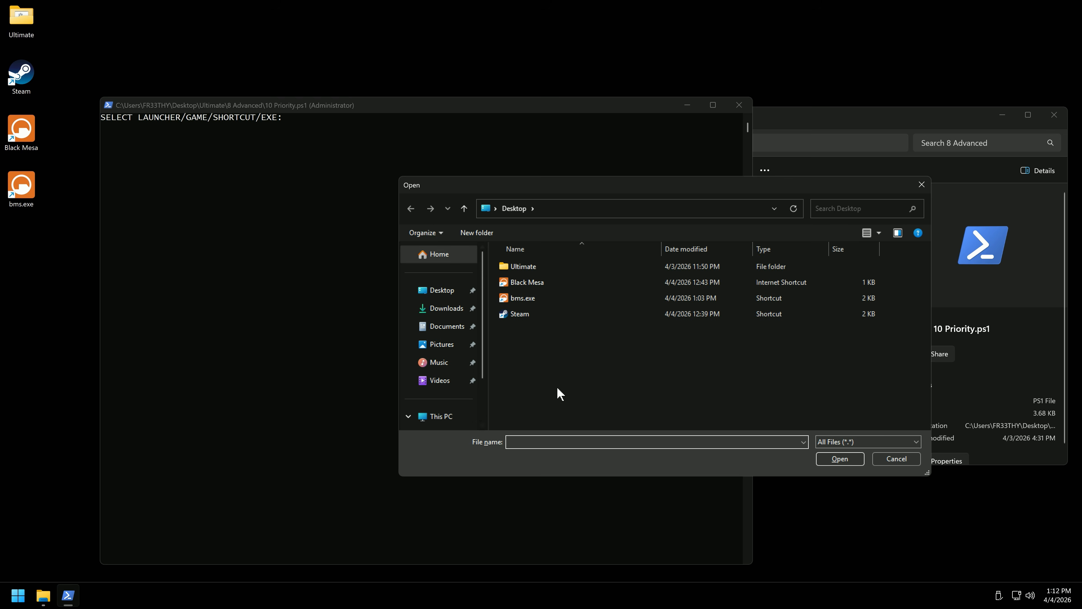
{"action": "double_click", "coordinate": [520, 312]}
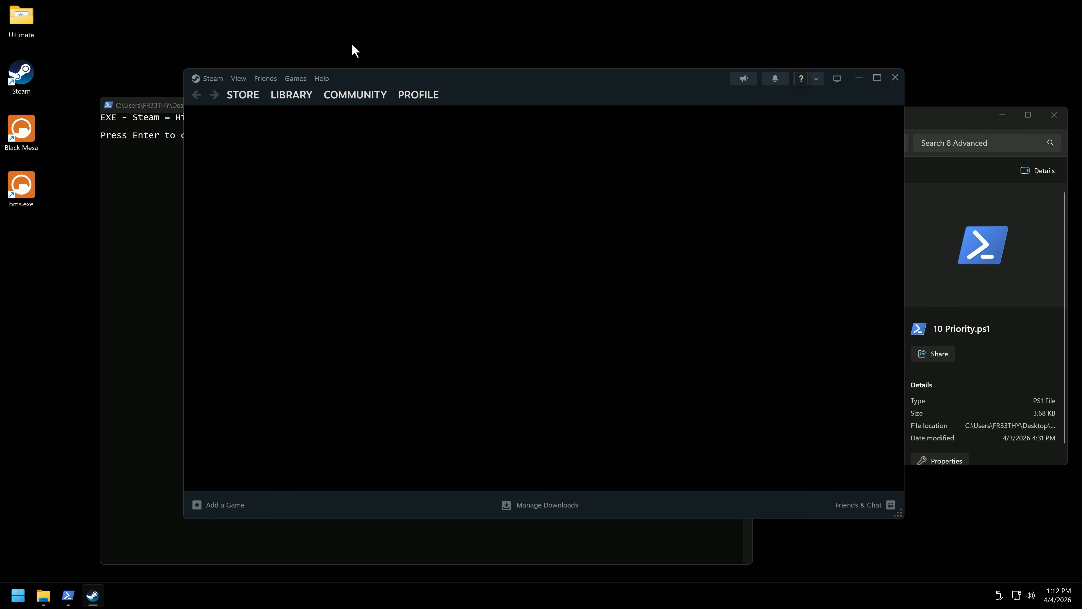
- Close the script window, look up steam.exe in Task Manager's process details, and close Task Manager
{"action": "left_click", "coordinate": [201, 122]}
{"action": "left_click_drag", "start_coordinate": [201, 122], "coordinate": [176, 117]}
{"action": "left_click", "coordinate": [739, 105]}
{"action": "key", "text": "ctrl+shift+Escape"}
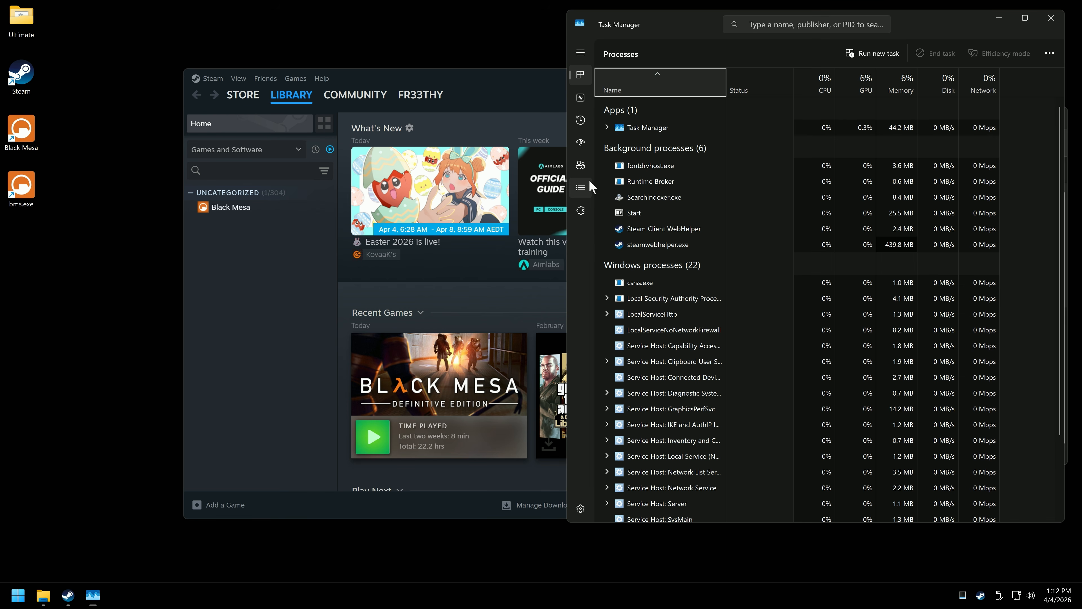
{"action": "left_click", "coordinate": [581, 188]}
{"action": "scroll", "coordinate": [650, 181], "scroll_direction": "down", "scroll_amount": 3}
{"action": "right_click", "coordinate": [620, 291]}
{"action": "left_click", "coordinate": [1051, 18]}
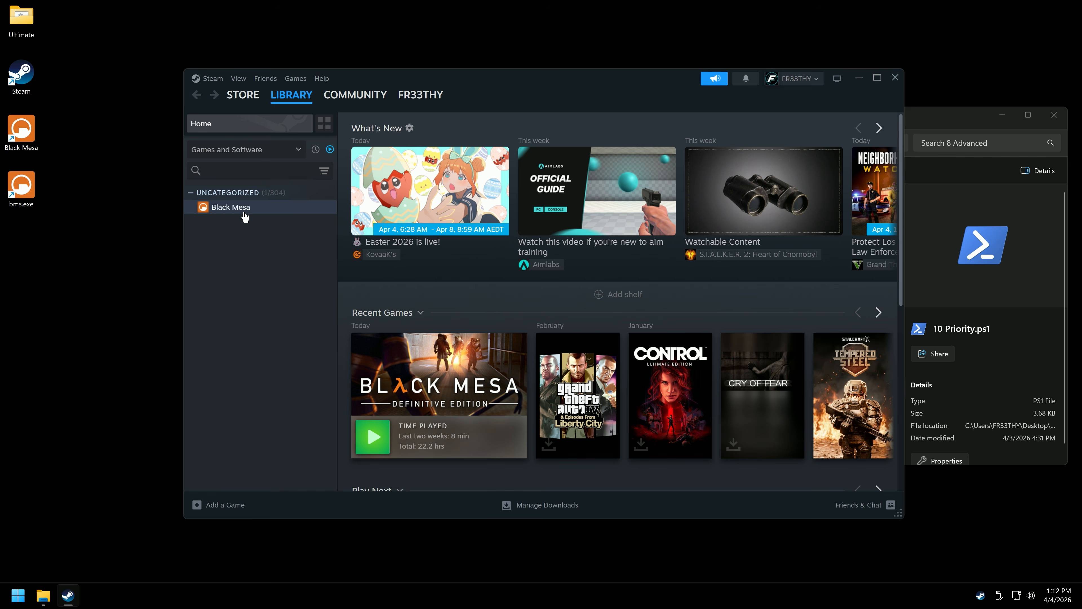
- Launch Black Mesa from the Steam library and close the Steam window
{"action": "left_click", "coordinate": [241, 208]}
{"action": "left_click", "coordinate": [403, 311]}
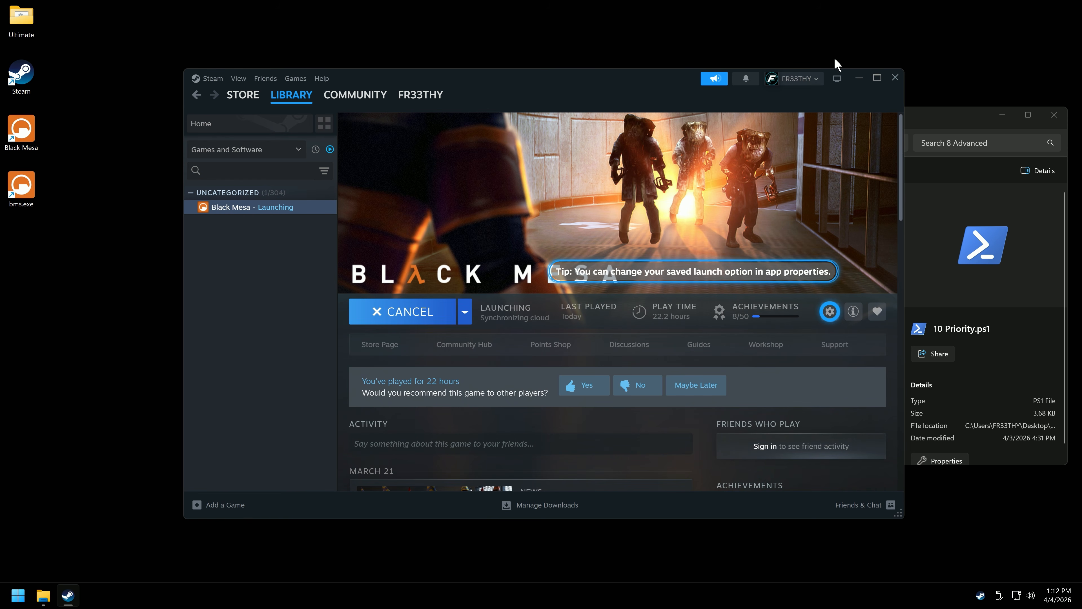
{"action": "left_click", "coordinate": [894, 78]}
- Examine the priority of the Steam-launched bms.exe in Task Manager's process details
{"action": "key", "text": "ctrl+shift+Escape"}
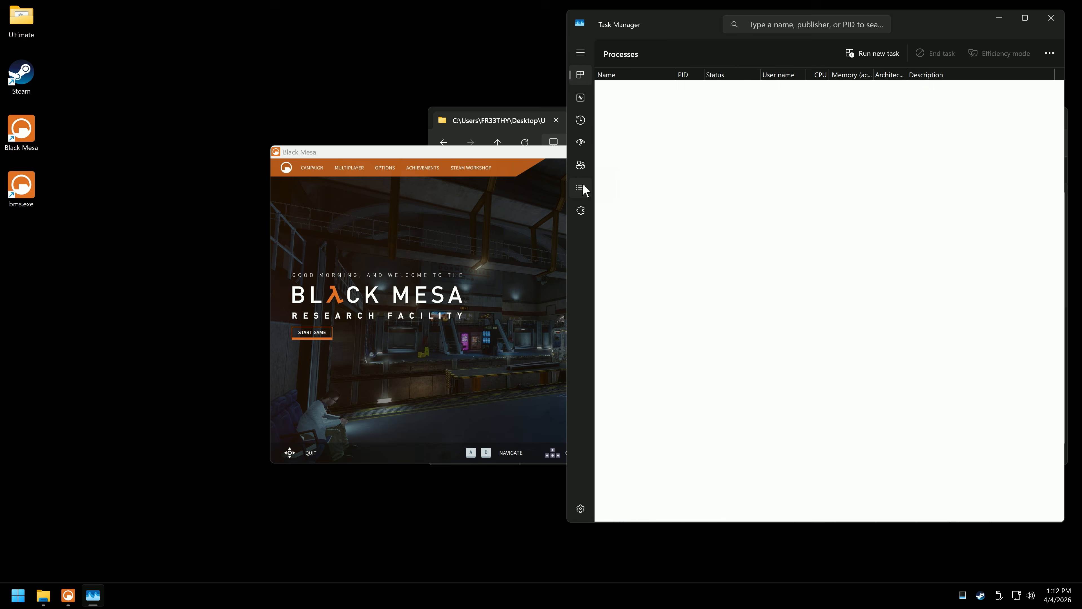
{"action": "right_click", "coordinate": [615, 116]}
{"action": "mouse_move", "coordinate": [698, 184]}
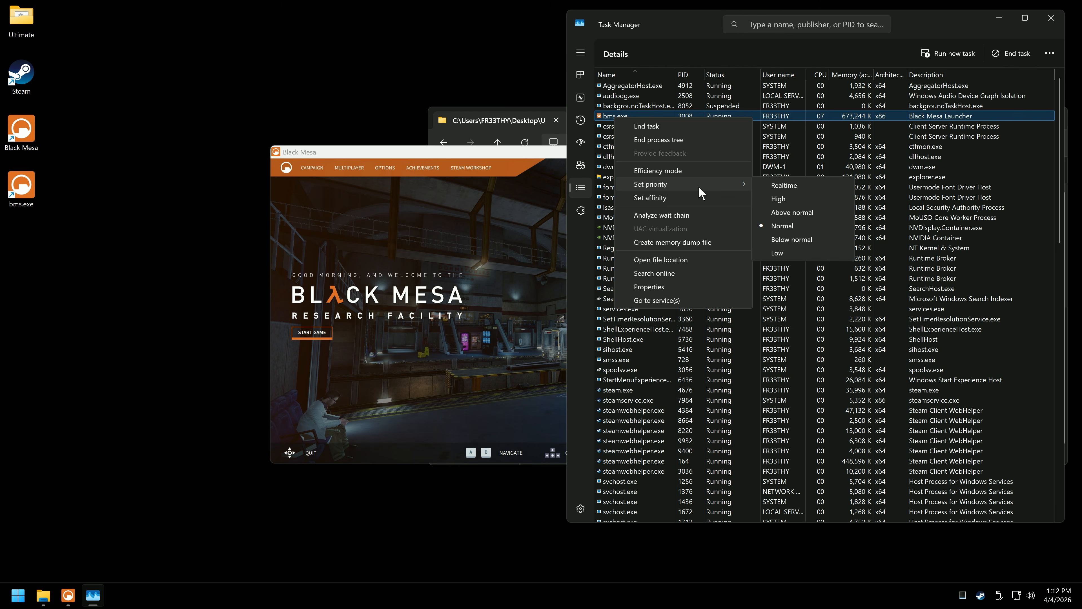
{"action": "left_click", "coordinate": [792, 198]}
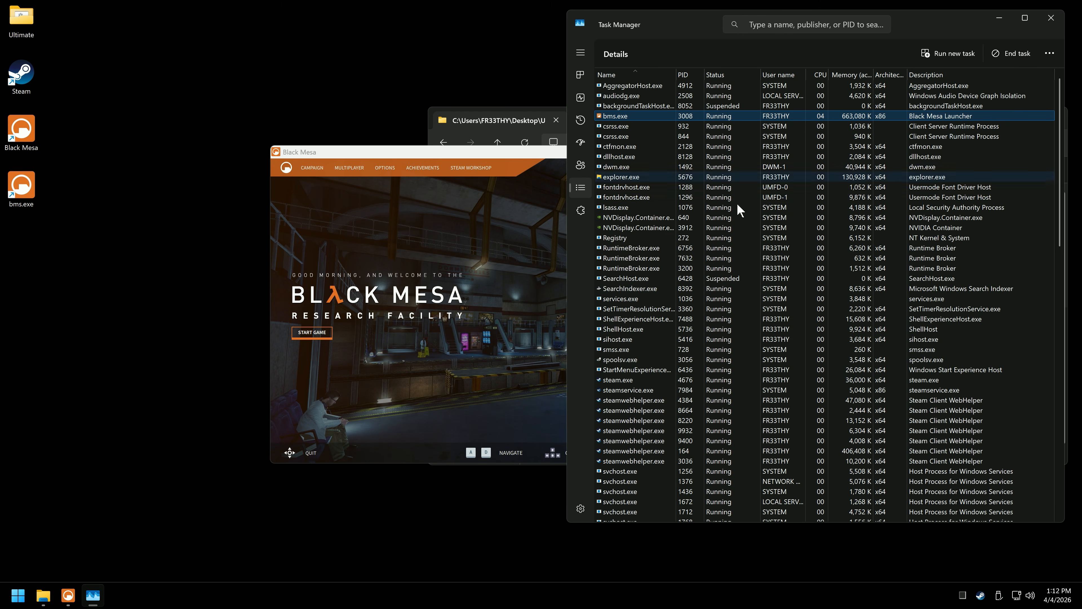
{"action": "right_click", "coordinate": [610, 116]}
{"action": "mouse_move", "coordinate": [681, 184]}
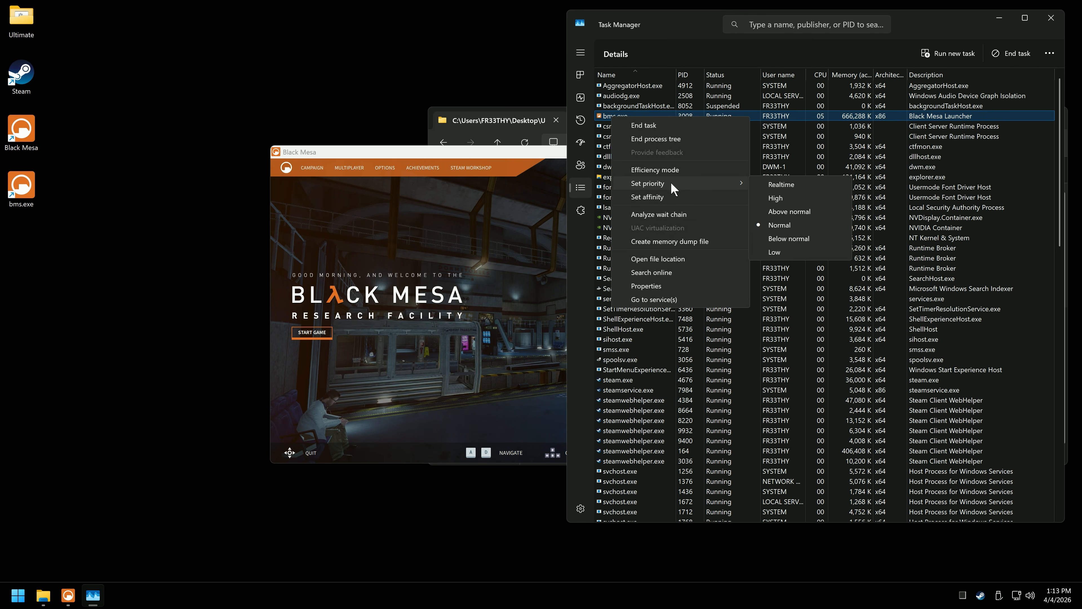
{"action": "left_click", "coordinate": [785, 199]}
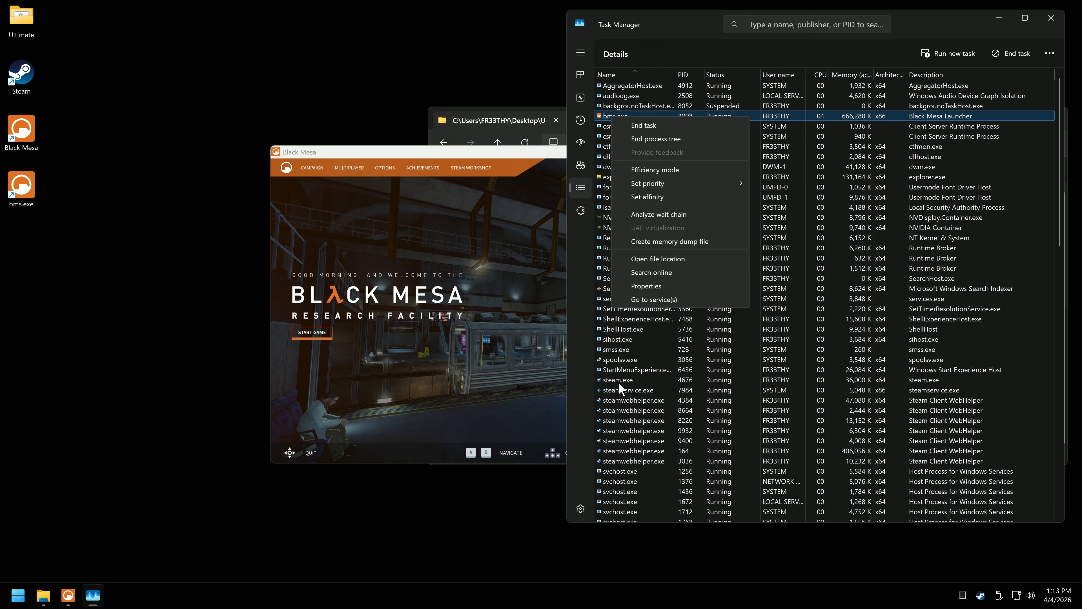
- Compare the priority of steam.exe with bms.exe, and close Task Manager and Black Mesa
{"action": "right_click", "coordinate": [623, 382]}
{"action": "mouse_move", "coordinate": [669, 454]}
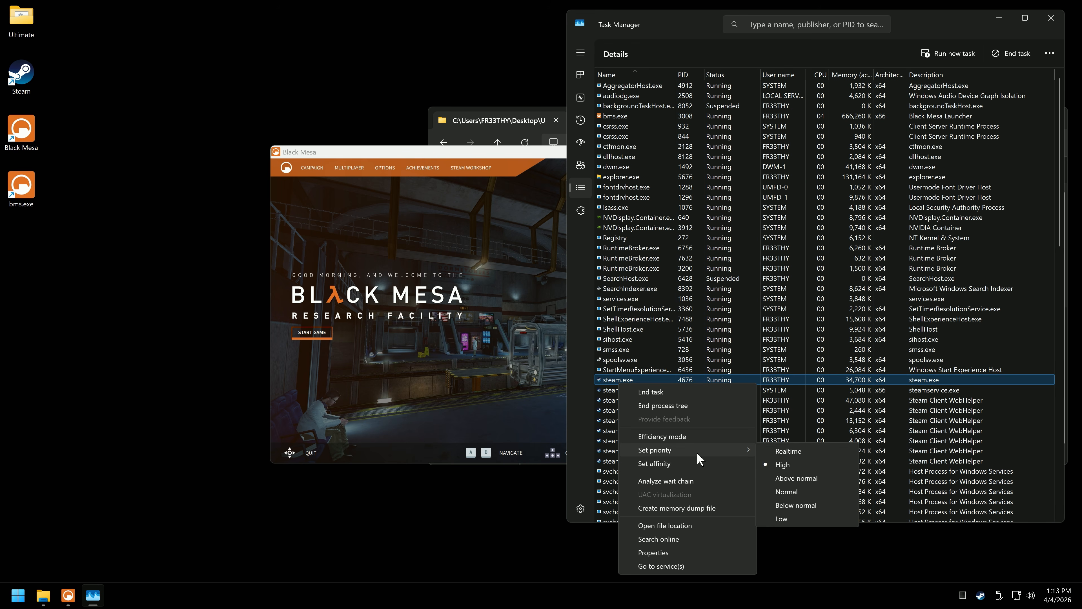
{"action": "left_click", "coordinate": [787, 464]}
{"action": "right_click", "coordinate": [619, 119]}
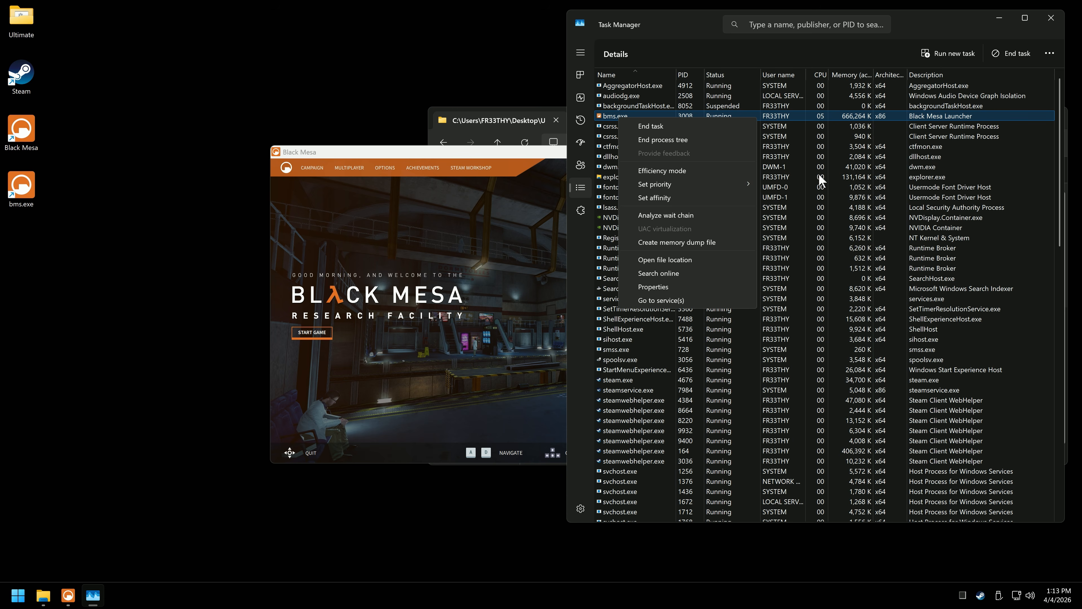
{"action": "left_click", "coordinate": [1051, 17]}
{"action": "left_click", "coordinate": [798, 151]}
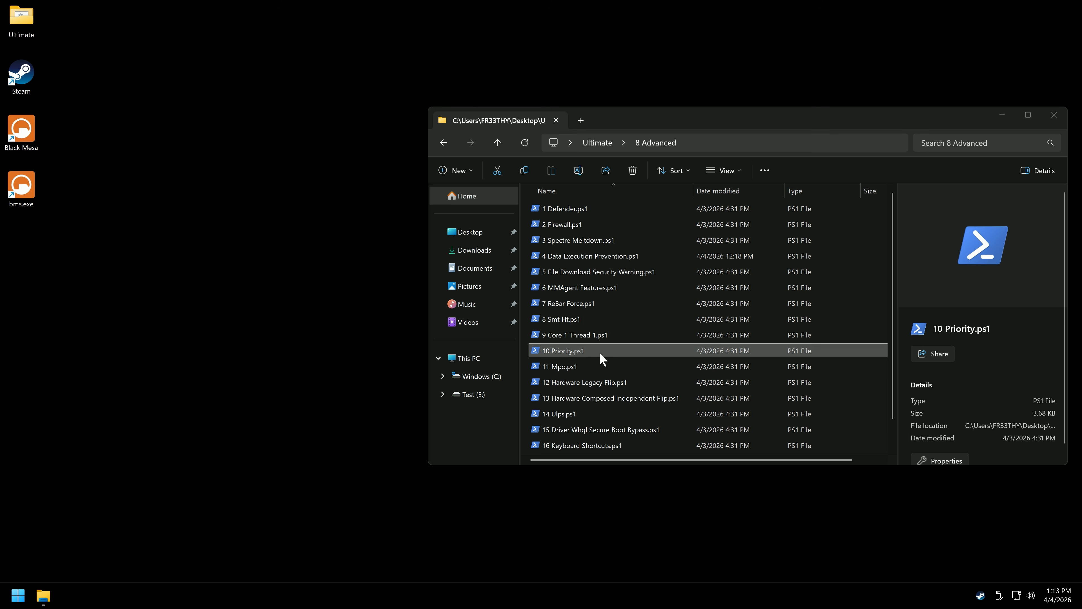
- Select the 11 Mpo.ps1 script in the 8 Advanced folder
{"action": "left_click", "coordinate": [578, 318]}
{"action": "left_click", "coordinate": [578, 335]}
{"action": "left_click", "coordinate": [579, 350]}
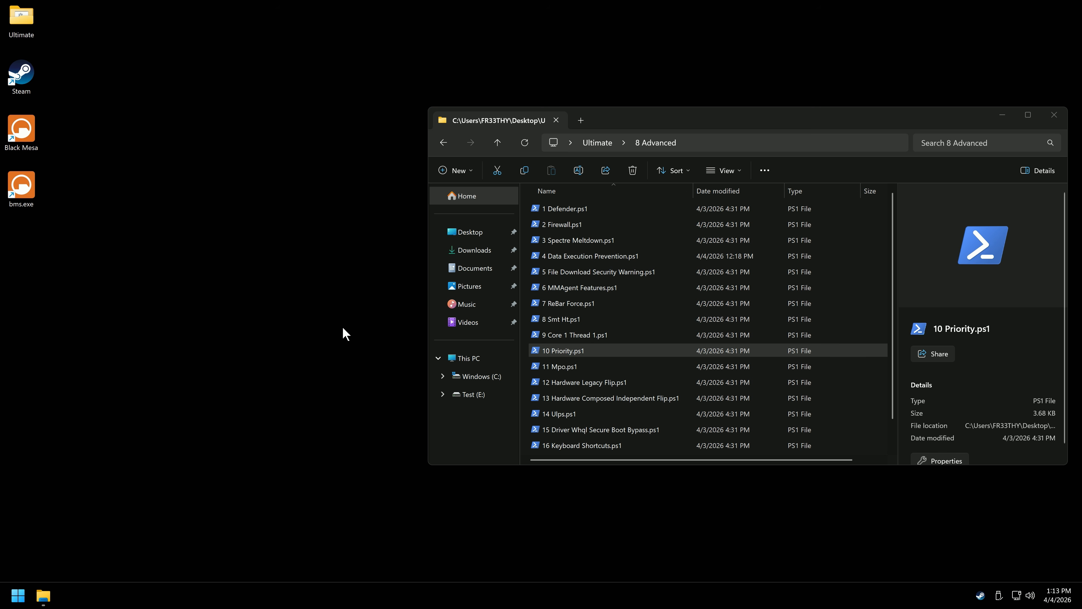
{"action": "left_click", "coordinate": [558, 367]}
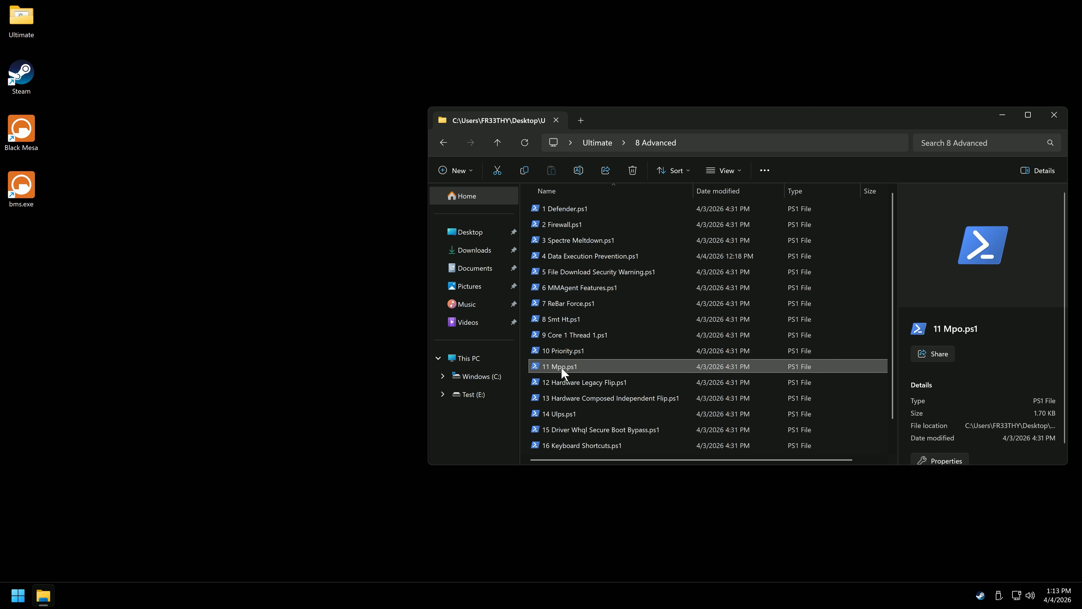
{"action": "key", "text": "super"}
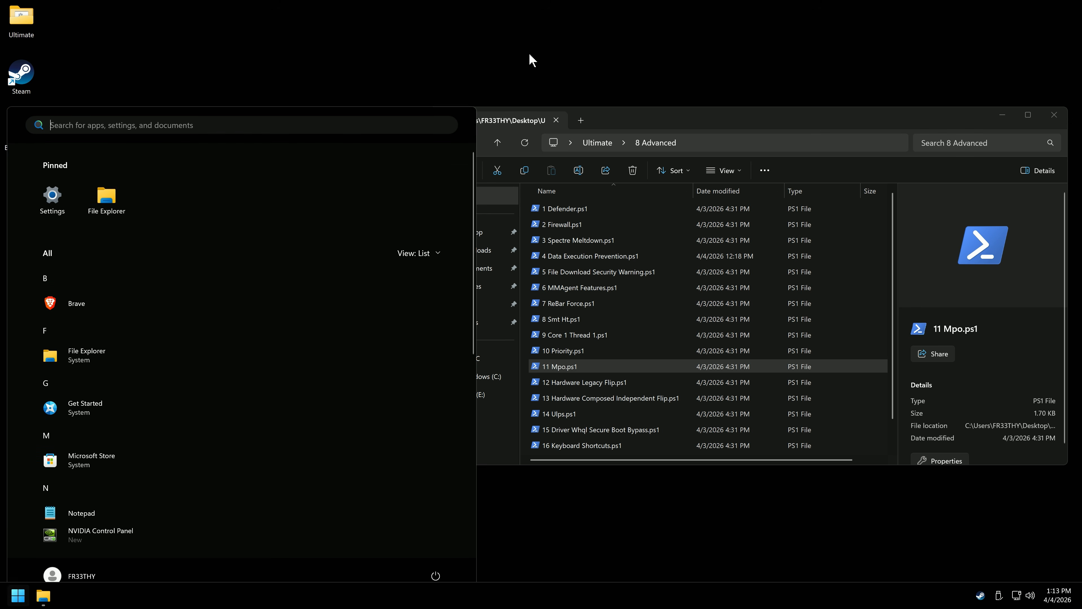
{"action": "left_click", "coordinate": [531, 61]}
{"action": "left_click", "coordinate": [605, 383]}
{"action": "left_click", "coordinate": [572, 366]}
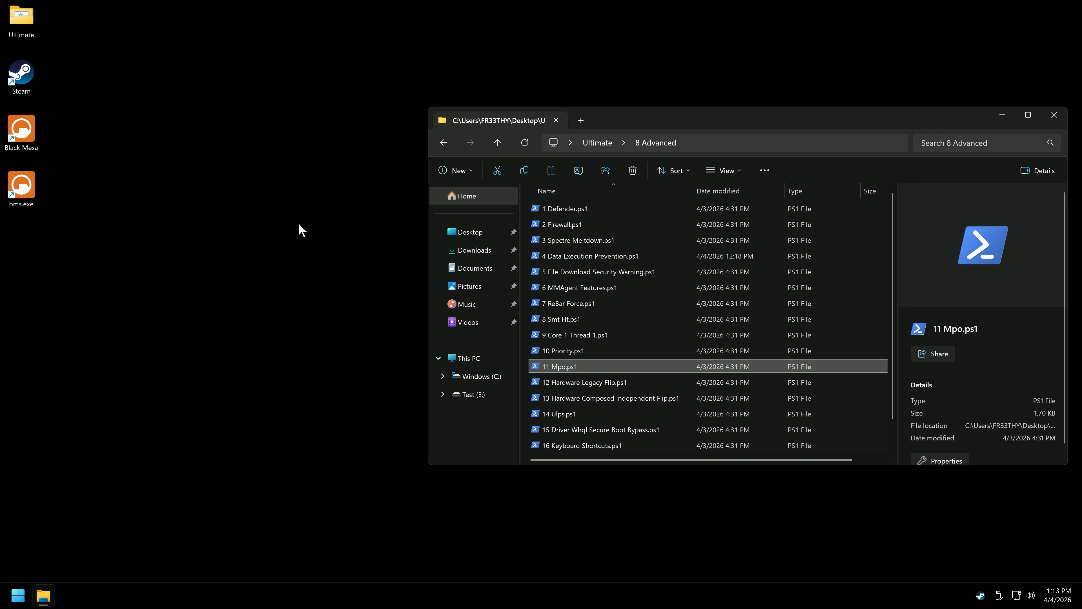
{"action": "left_click", "coordinate": [301, 220]}
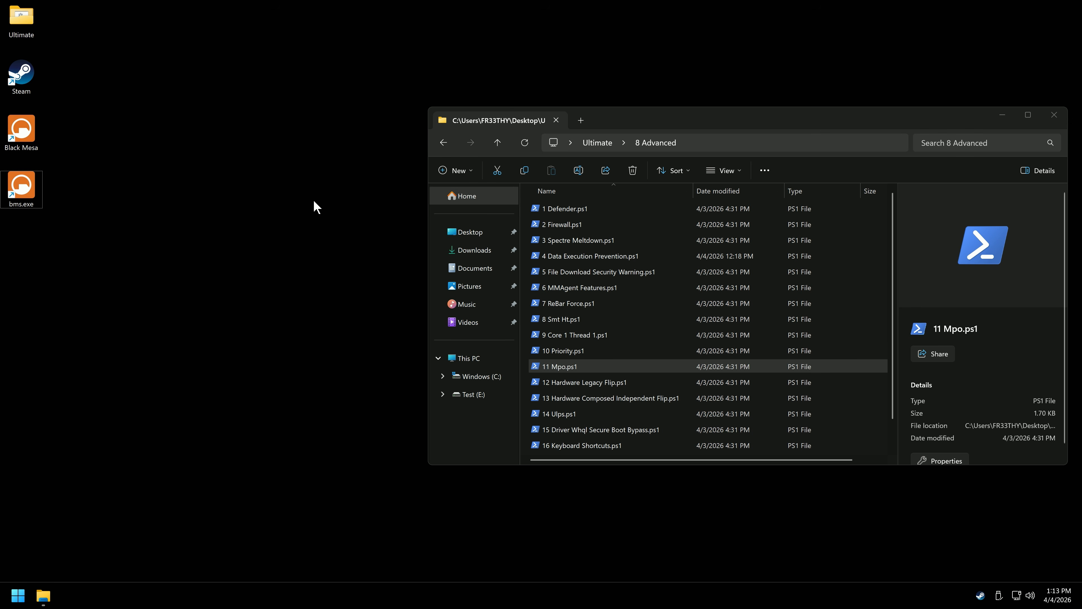
- Open the Advanced display page in Windows Settings and examine the display information
{"action": "key", "text": "super+i"}
{"action": "left_click", "coordinate": [720, 198]}
{"action": "scroll", "coordinate": [774, 324], "scroll_direction": "down", "scroll_amount": 3}
{"action": "left_click", "coordinate": [750, 422]}
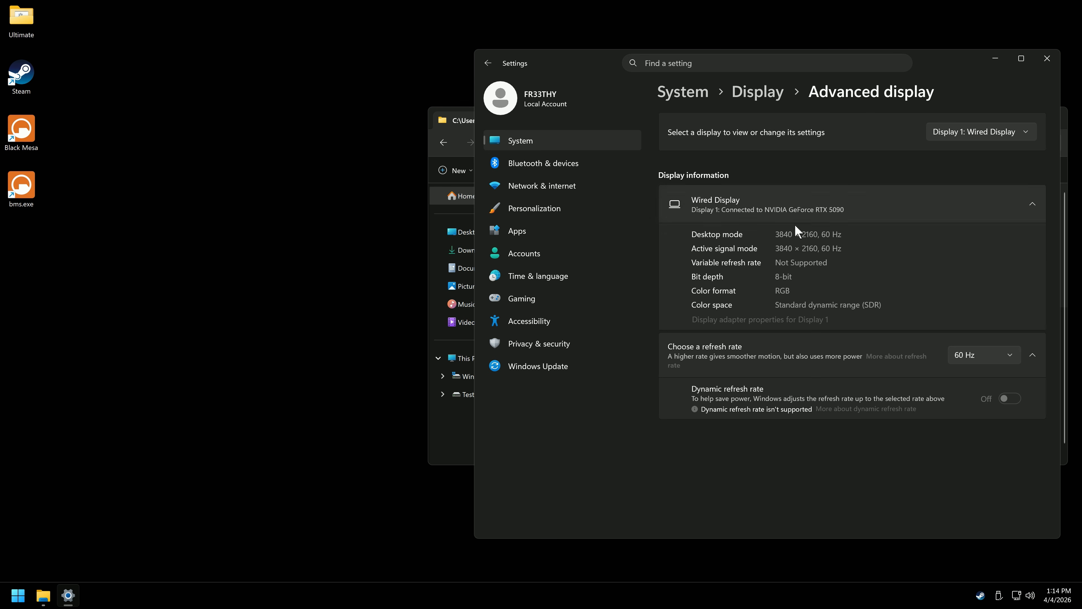
- Examine Optimizations for windowed games and the advanced graphics settings under Display > Graphics, move File Explorer aside, and close Settings
{"action": "left_click", "coordinate": [490, 66]}
{"action": "scroll", "coordinate": [749, 380], "scroll_direction": "down", "scroll_amount": 3}
{"action": "left_click", "coordinate": [756, 462]}
{"action": "left_click", "coordinate": [1031, 231]}
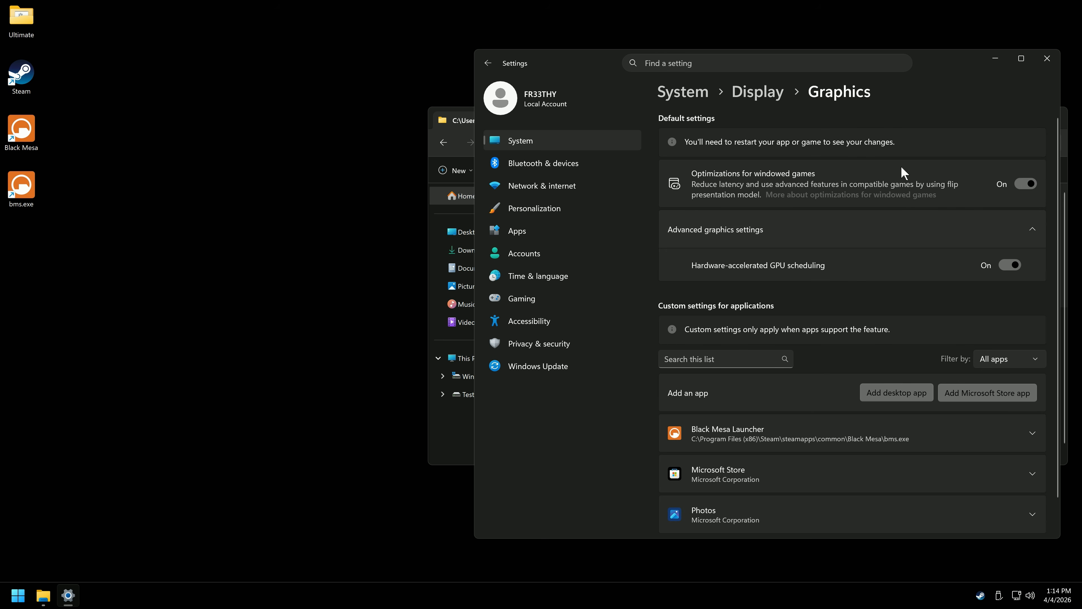
{"action": "left_click", "coordinate": [455, 127]}
{"action": "left_click_drag", "start_coordinate": [665, 129], "coordinate": [327, 114]}
{"action": "left_click", "coordinate": [854, 175]}
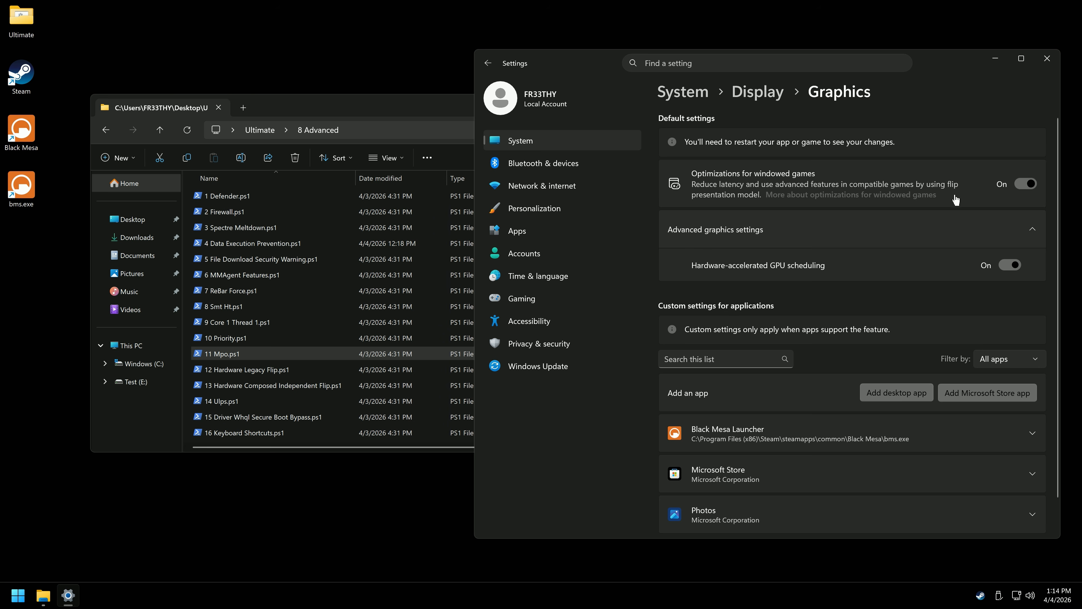
{"action": "left_click", "coordinate": [1047, 58]}
- Run the 11 Mpo.ps1 script and examine its On (Default) option for Multiplane Overlay
{"action": "double_click", "coordinate": [227, 352]}
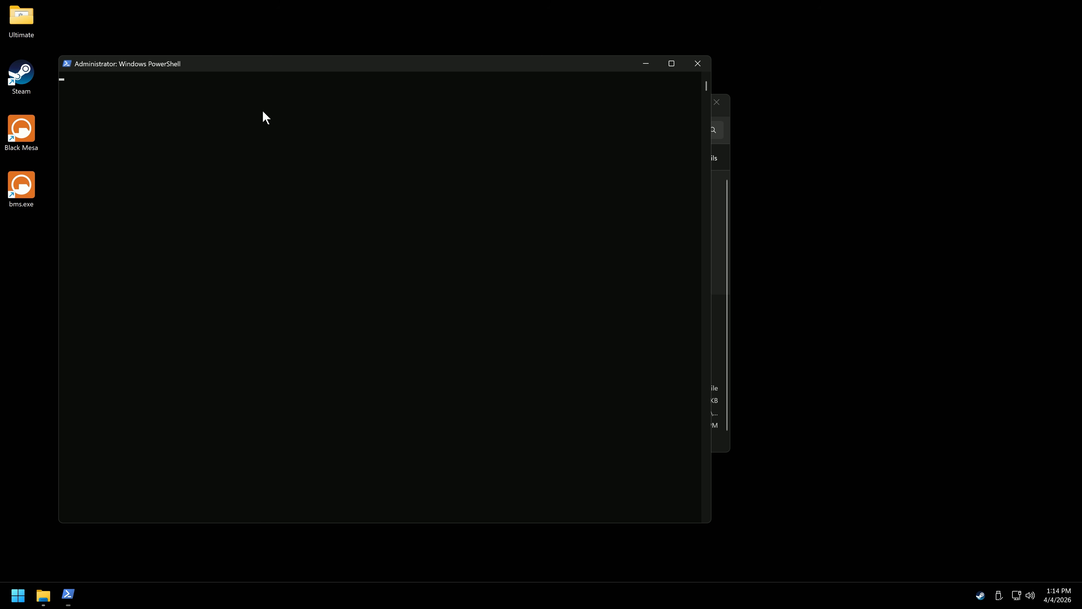
{"action": "left_click_drag", "start_coordinate": [254, 63], "coordinate": [622, 114]}
{"action": "left_click_drag", "start_coordinate": [506, 136], "coordinate": [449, 136]}
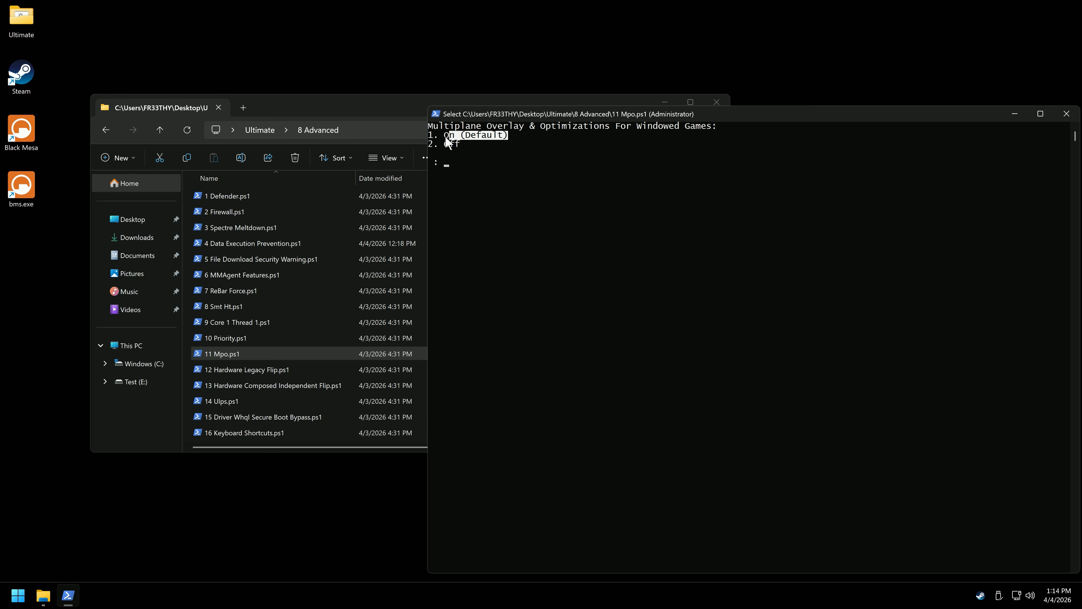
{"action": "left_click", "coordinate": [507, 137]}
{"action": "key", "text": "super+i"}
{"action": "left_click", "coordinate": [1042, 63]}
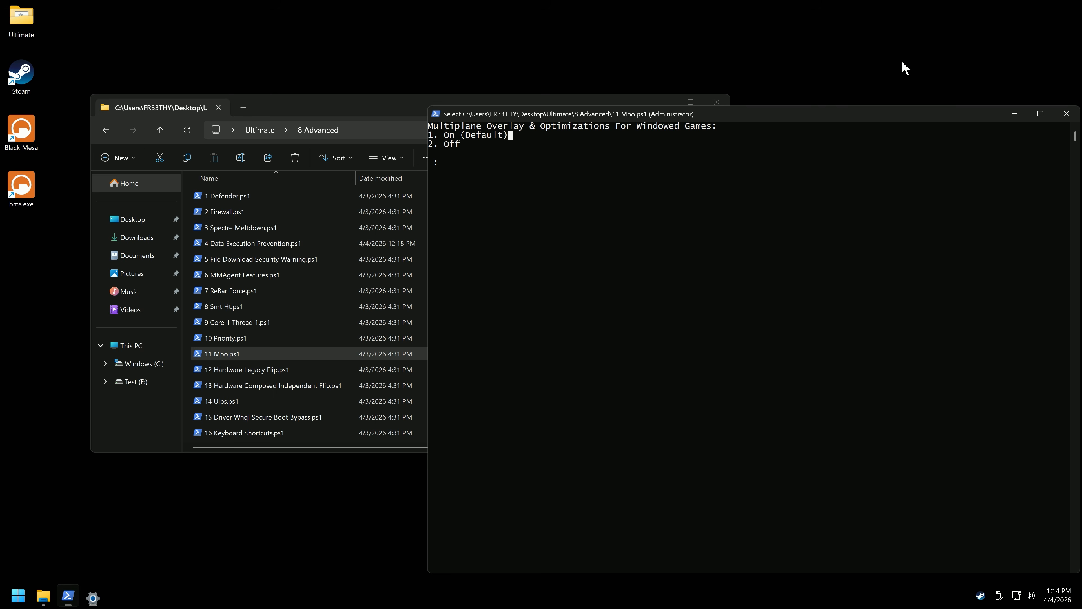
{"action": "left_click", "coordinate": [473, 144]}
{"action": "key", "text": "super+i"}
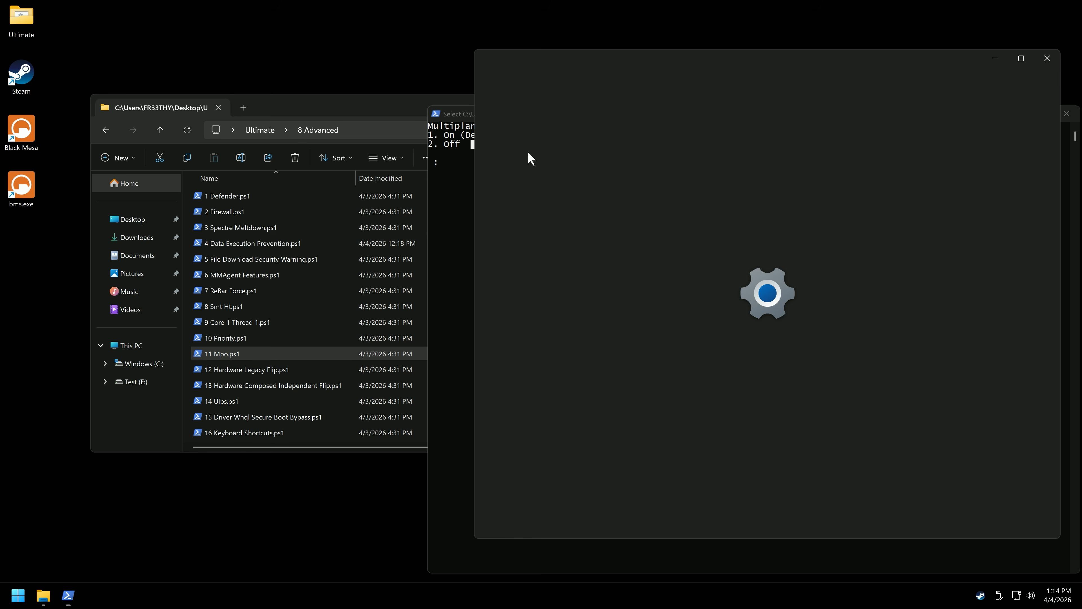
{"action": "left_click", "coordinate": [1044, 60]}
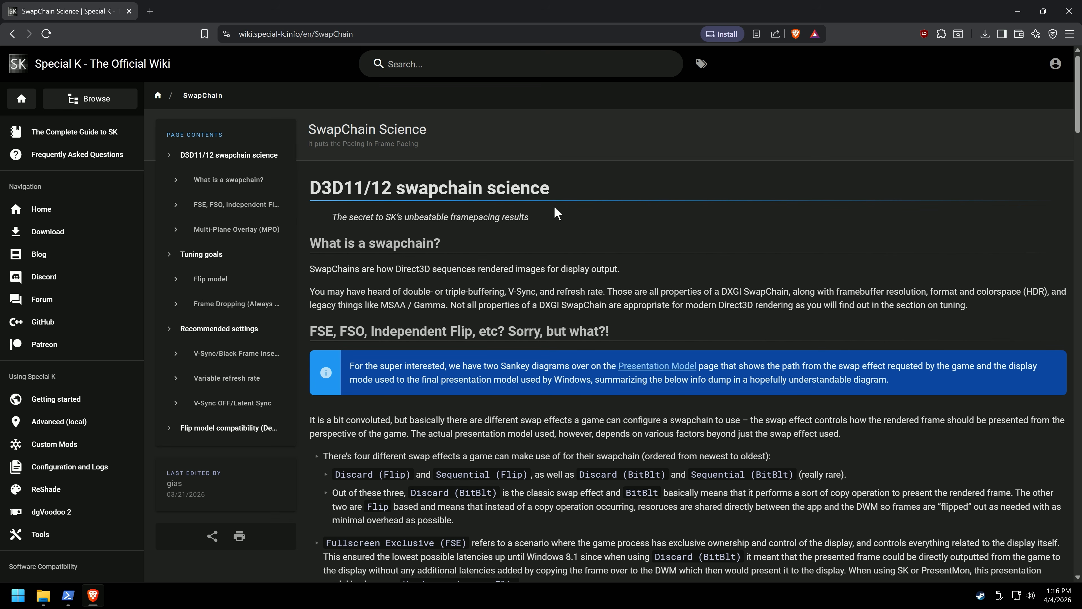
- Examine the Special K wiki's SwapChain Science article, including its Multi-Plane Overlay (MPO) and Flip model sections
{"action": "left_click_drag", "start_coordinate": [558, 202], "coordinate": [464, 194]}
{"action": "scroll", "coordinate": [578, 315], "scroll_direction": "down", "scroll_amount": 11}
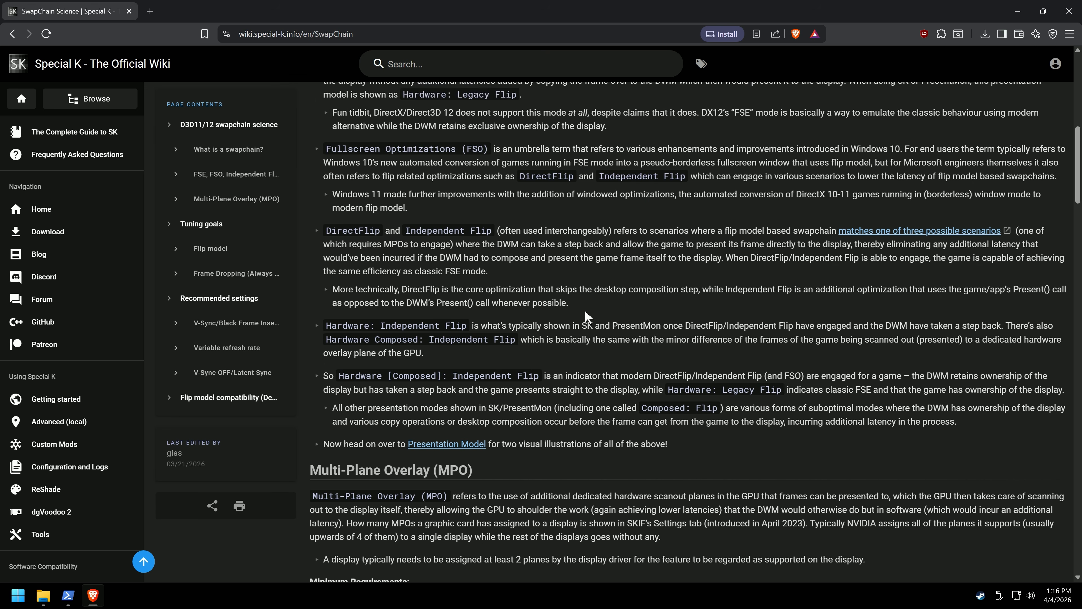
{"action": "scroll", "coordinate": [588, 302], "scroll_direction": "down", "scroll_amount": 10}
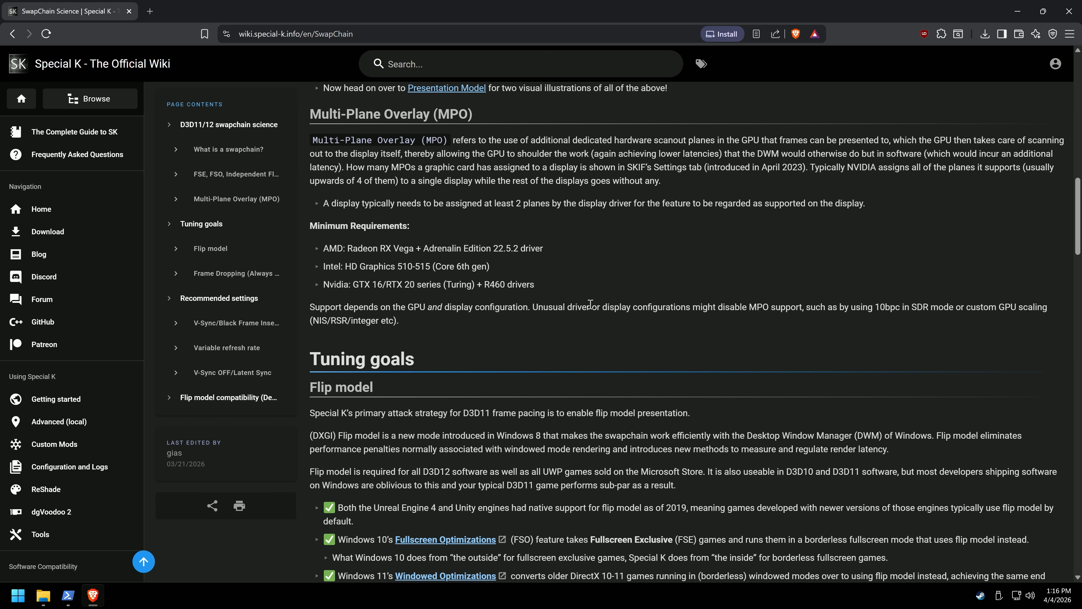
{"action": "scroll", "coordinate": [590, 302], "scroll_direction": "down", "scroll_amount": 6}
{"action": "scroll", "coordinate": [591, 307], "scroll_direction": "down", "scroll_amount": 2}
{"action": "key", "text": "Home"}
- Open the wiki's Presentation Model page, examine the Flip (D3D11/12*) diagram, and close the browser
{"action": "left_click", "coordinate": [660, 365]}
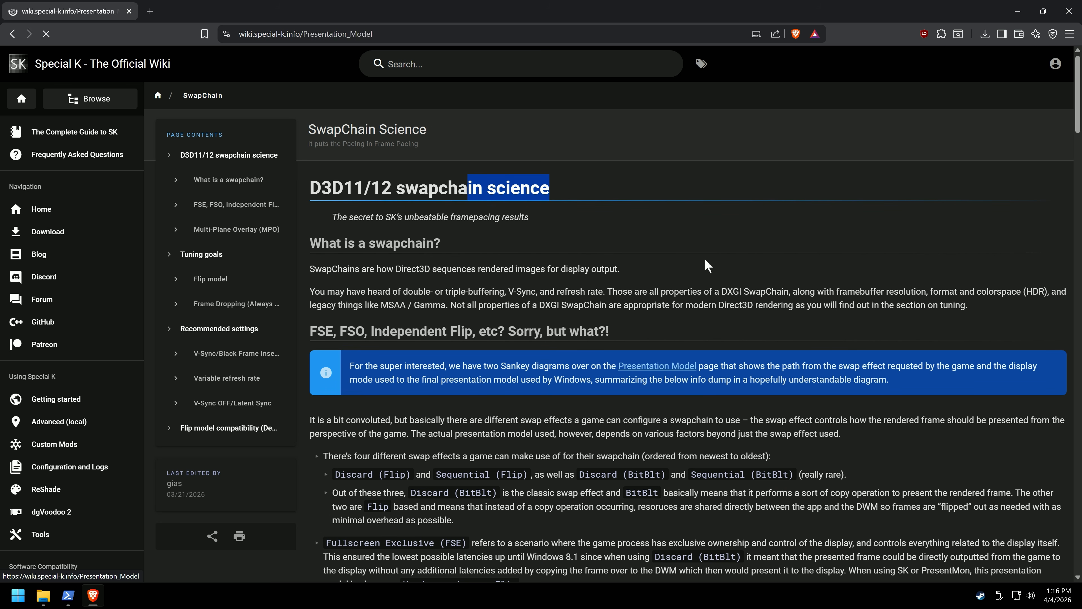
{"action": "scroll", "coordinate": [699, 311], "scroll_direction": "down", "scroll_amount": 4}
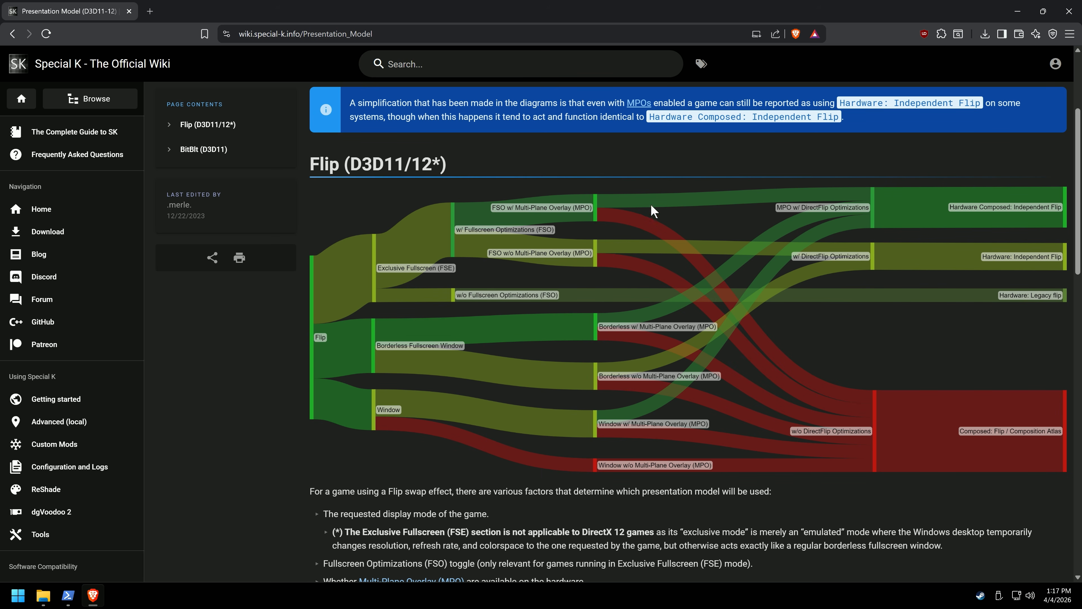
{"action": "left_click", "coordinate": [1069, 12]}
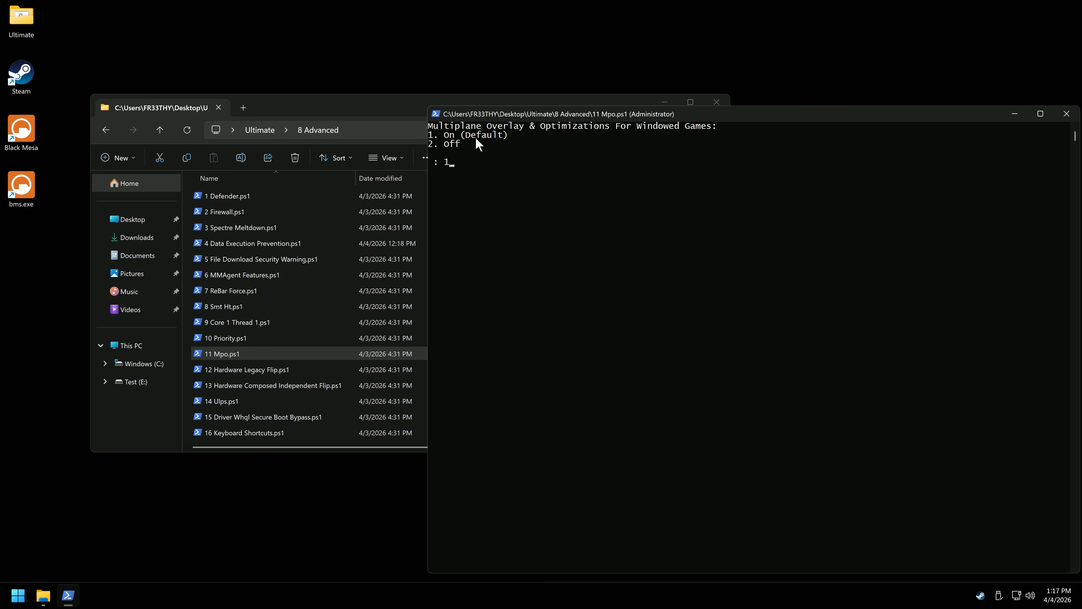
- Close the Mpo script window, select the 12 Hardware Legacy Flip.ps1 script, and close the reopened Presentation Model page
{"action": "left_click", "coordinate": [1066, 114]}
{"action": "left_click", "coordinate": [273, 371]}
{"action": "left_click_drag", "start_coordinate": [385, 102], "coordinate": [398, 103]}
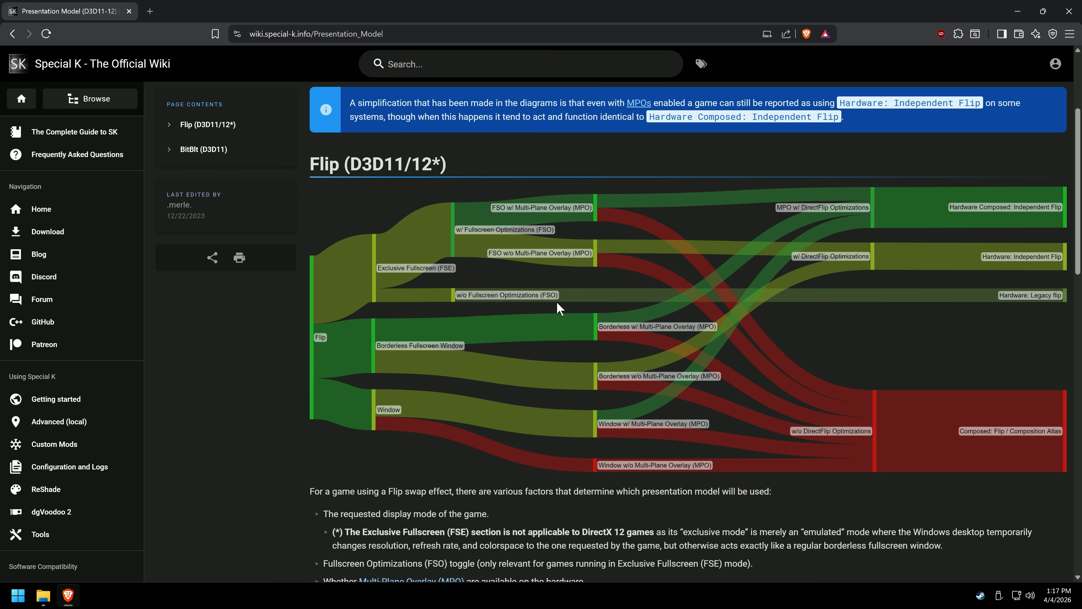
{"action": "left_click", "coordinate": [1069, 11]}
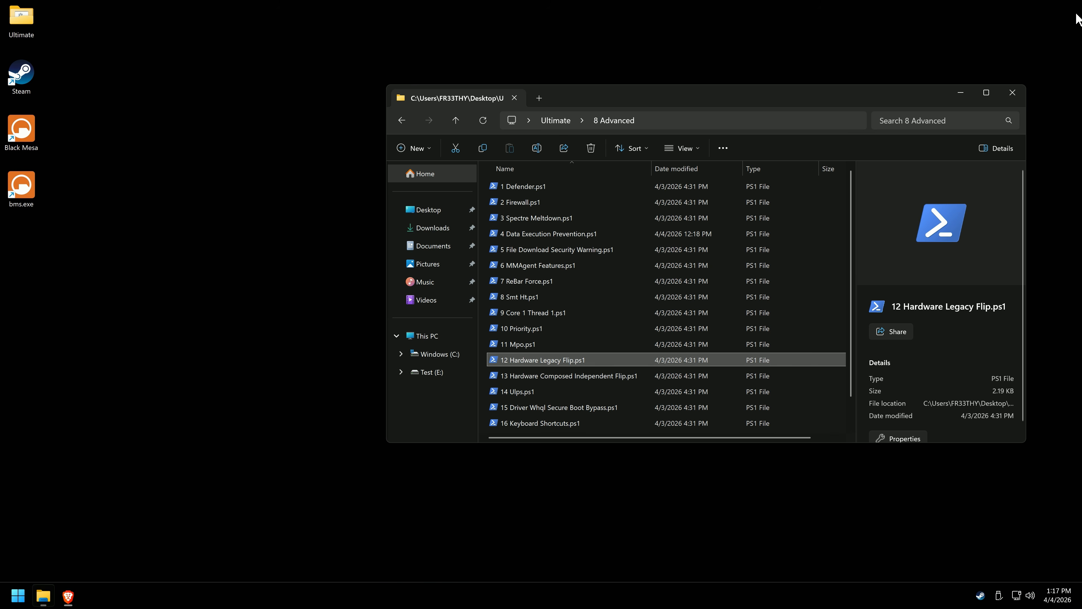
- Run the 12 Hardware Legacy Flip.ps1 script and examine its FSO (Default) and FSE options
{"action": "double_click", "coordinate": [553, 358]}
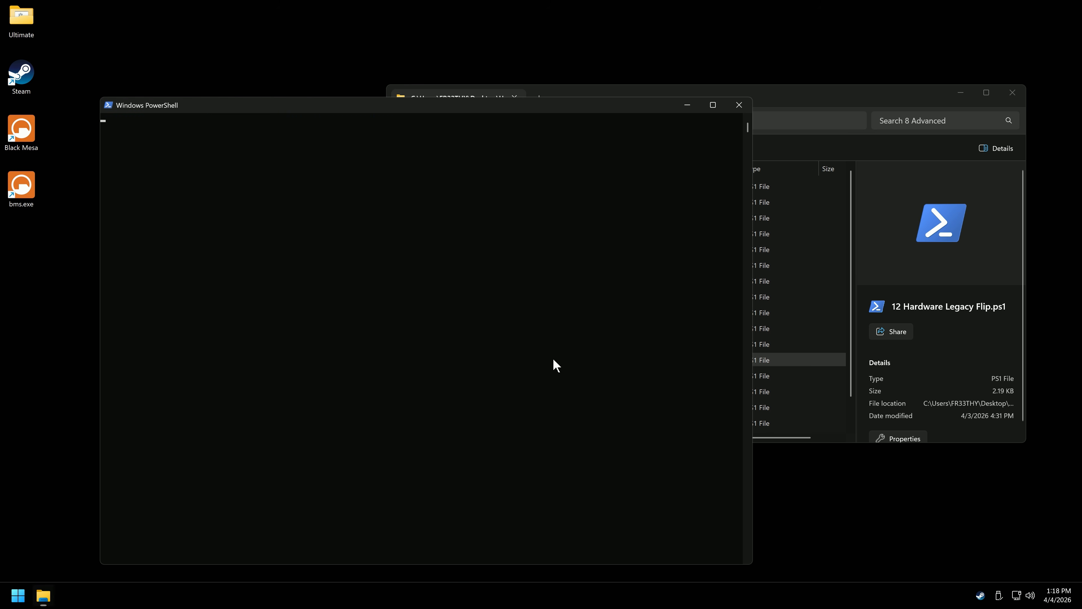
{"action": "left_click_drag", "start_coordinate": [410, 105], "coordinate": [707, 122]}
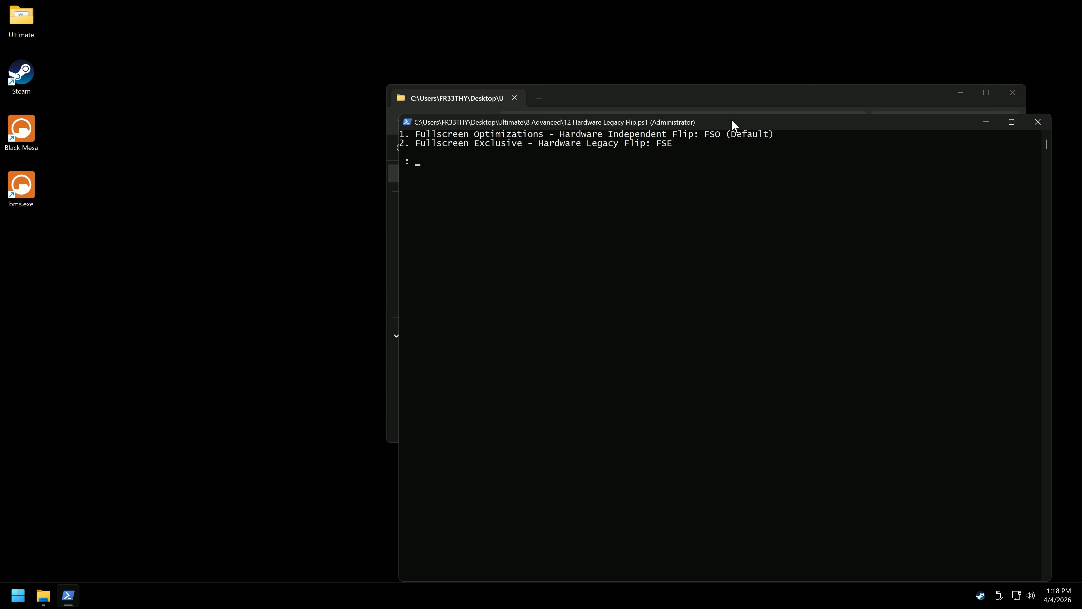
{"action": "left_click_drag", "start_coordinate": [412, 136], "coordinate": [729, 136]}
{"action": "left_click", "coordinate": [724, 136]}
{"action": "left_click", "coordinate": [765, 137]}
{"action": "left_click", "coordinate": [434, 144]}
{"action": "left_click_drag", "start_coordinate": [439, 145], "coordinate": [667, 146]}
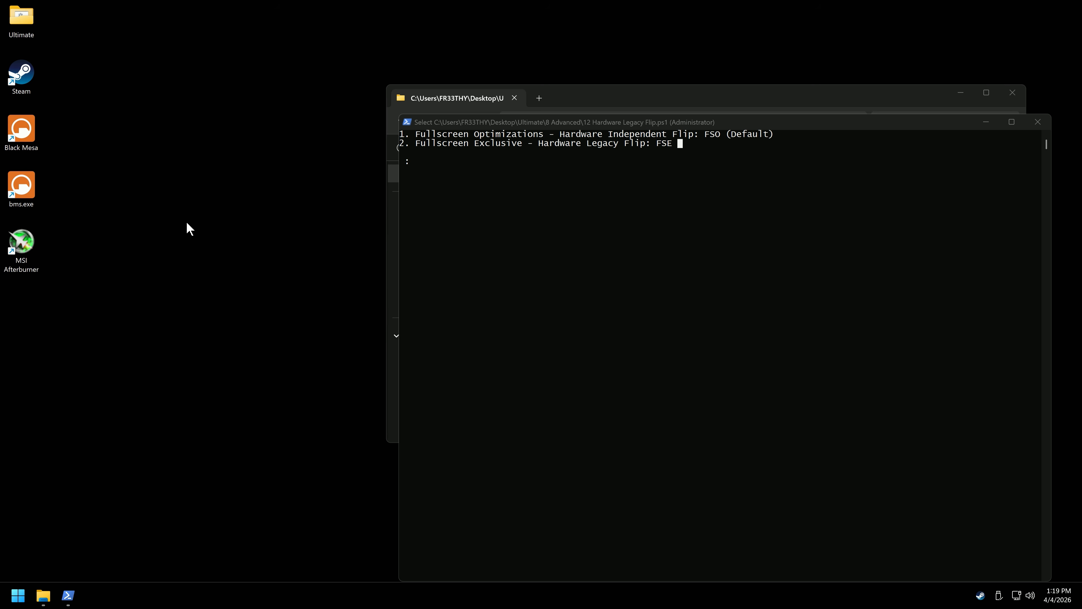
- Launch MSI Afterburner from the desktop and minimize its window
{"action": "double_click", "coordinate": [22, 242]}
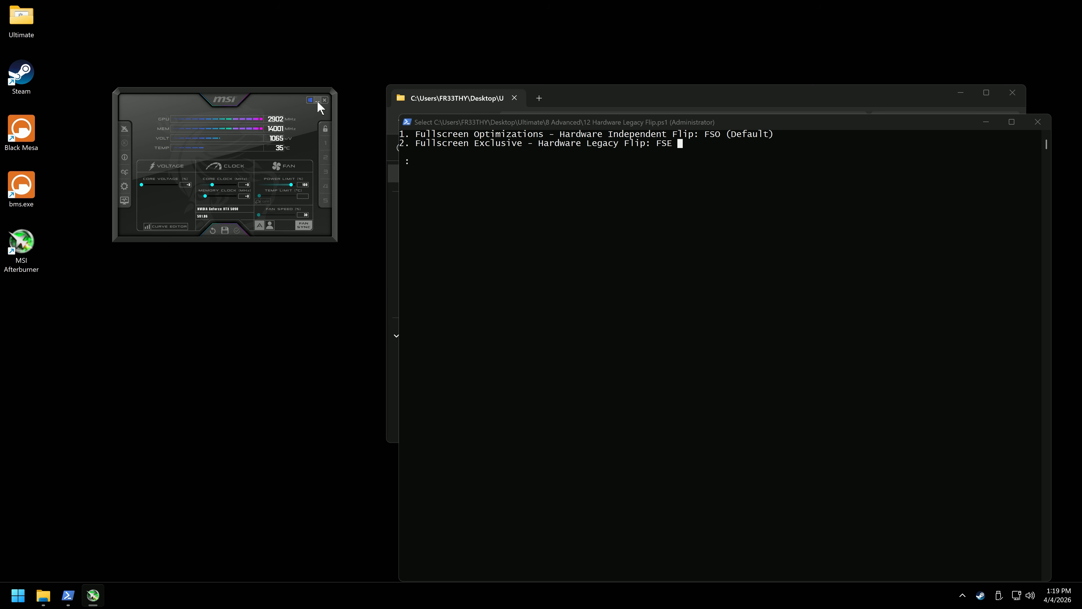
{"action": "left_click", "coordinate": [318, 100]}
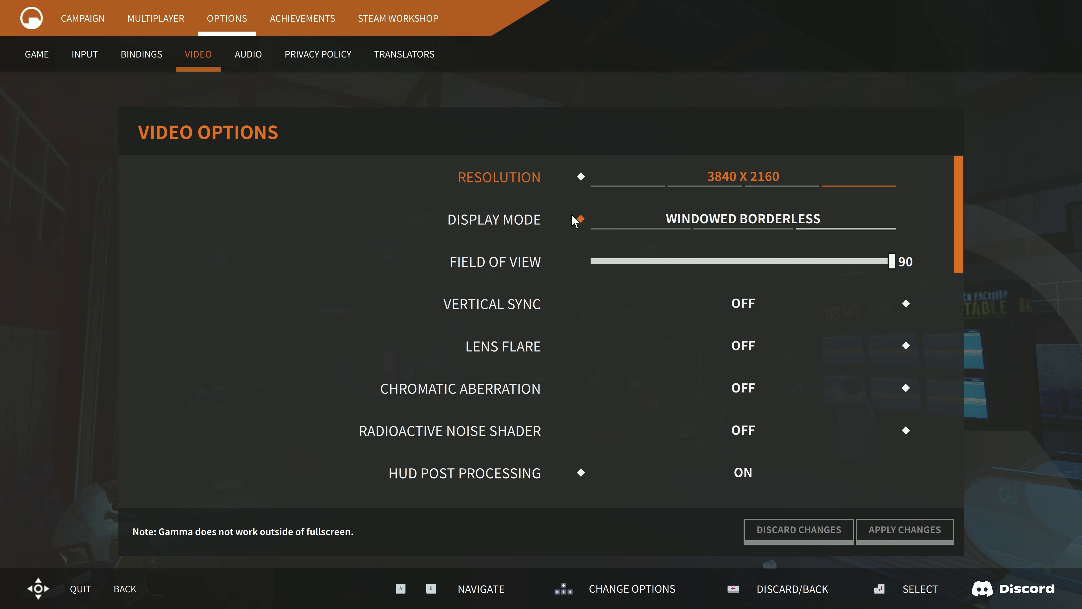
- Switch Black Mesa's display mode away from Windowed Borderless and apply the video changes
{"action": "left_click", "coordinate": [580, 222]}
{"action": "left_click", "coordinate": [581, 225]}
{"action": "left_click", "coordinate": [899, 533]}
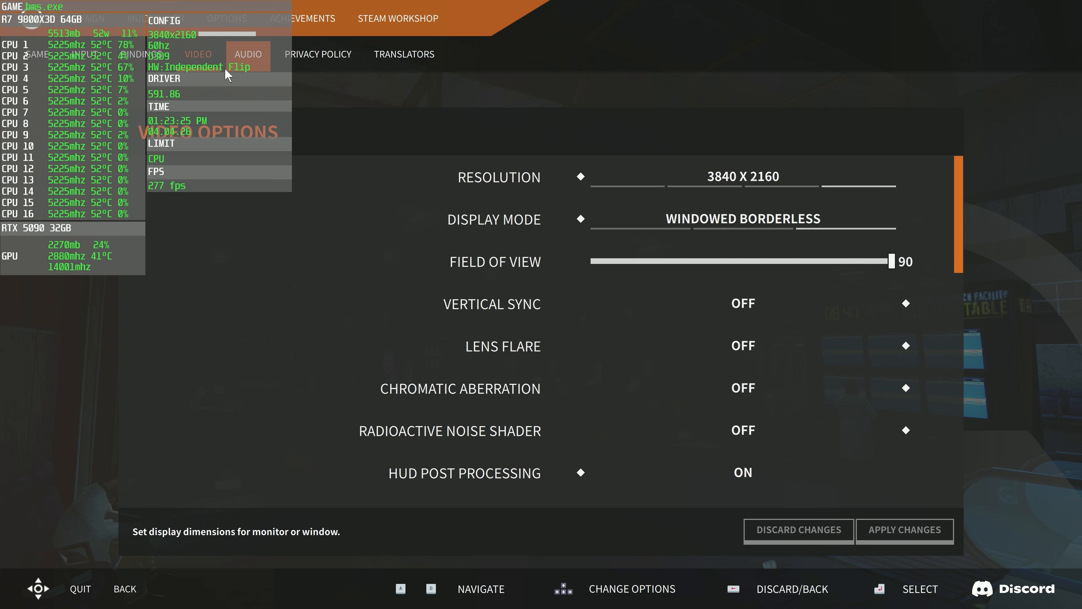
{"action": "left_click", "coordinate": [580, 219]}
{"action": "left_click", "coordinate": [581, 219]}
{"action": "left_click", "coordinate": [897, 533]}
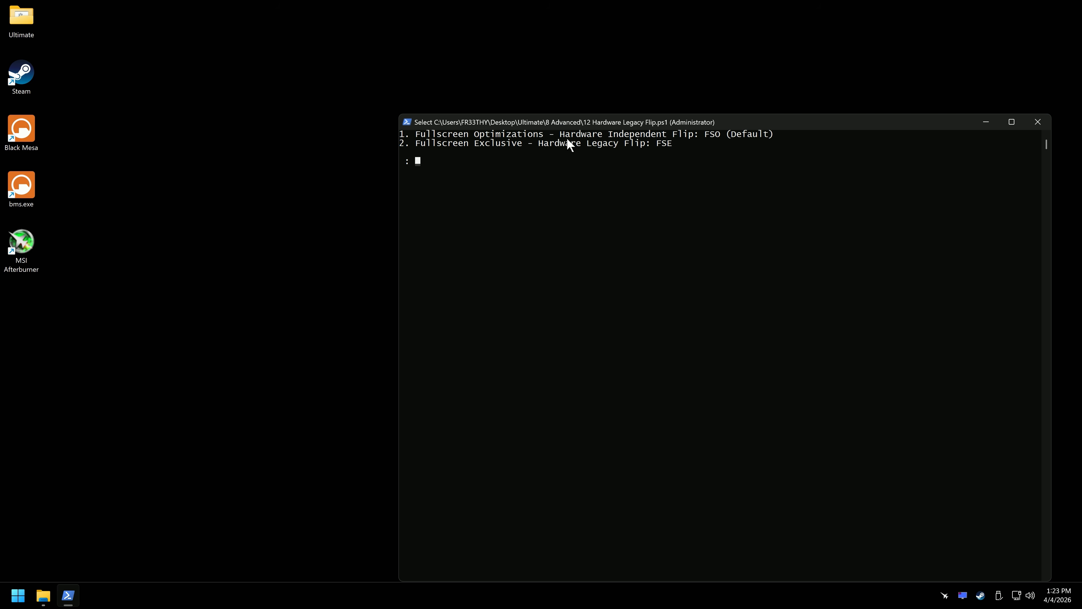
- Choose option 2, Fullscreen Exclusive - Hardware Legacy Flip: FSE, and examine the additional per-game compatibility instructions
{"action": "type", "text": "2"}
{"action": "key", "text": "Return"}
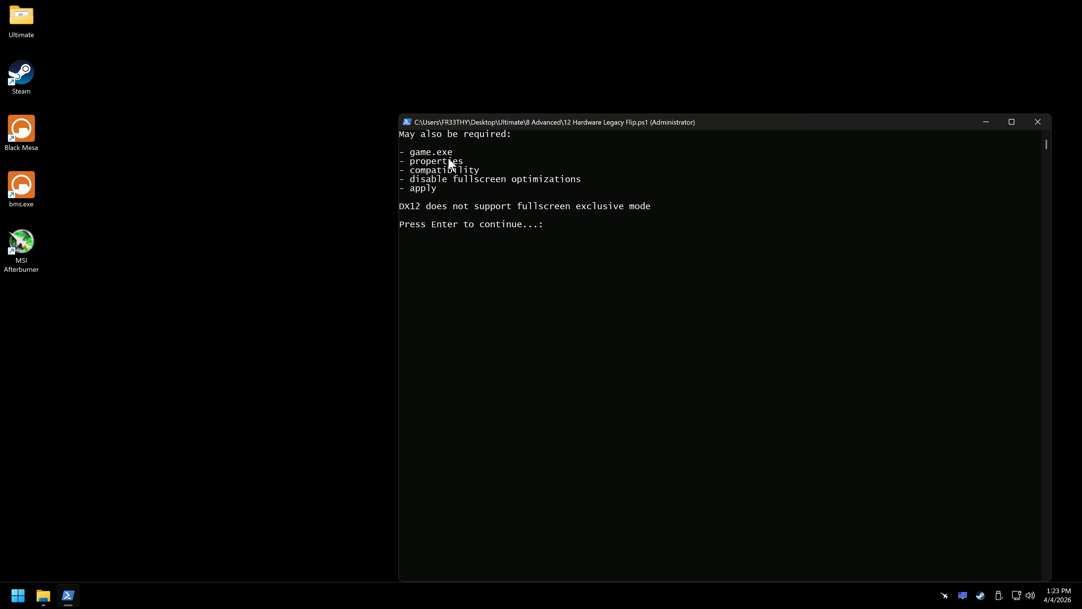
{"action": "left_click_drag", "start_coordinate": [454, 156], "coordinate": [443, 156]}
{"action": "mouse_move", "coordinate": [582, 180]}
{"action": "left_mouse_down"}
{"action": "mouse_move", "coordinate": [425, 181]}
{"action": "mouse_move", "coordinate": [585, 178]}
{"action": "left_mouse_up"}
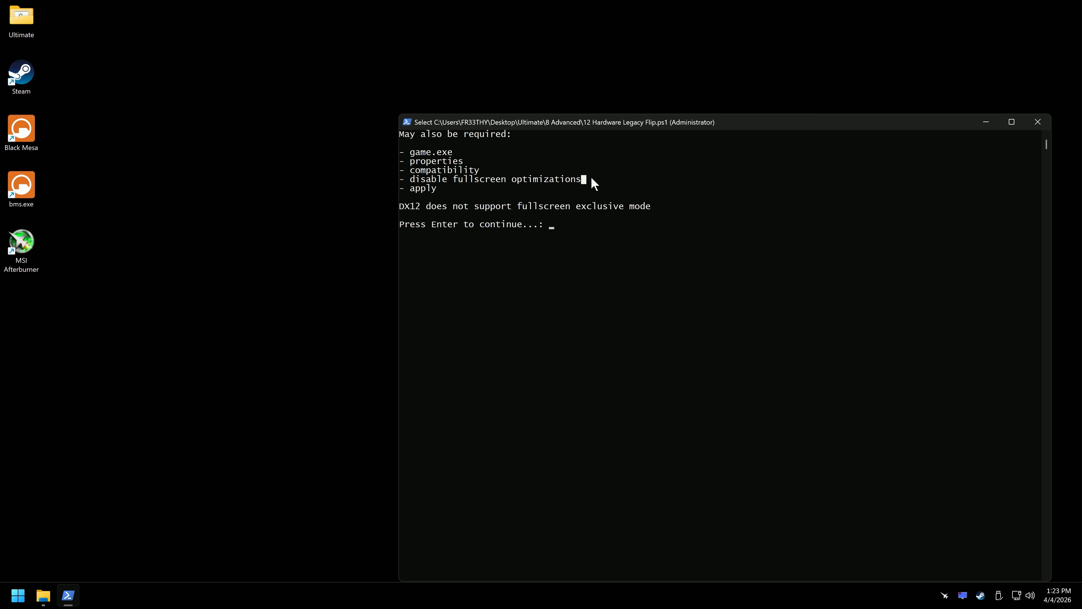
{"action": "left_click_drag", "start_coordinate": [464, 158], "coordinate": [409, 154]}
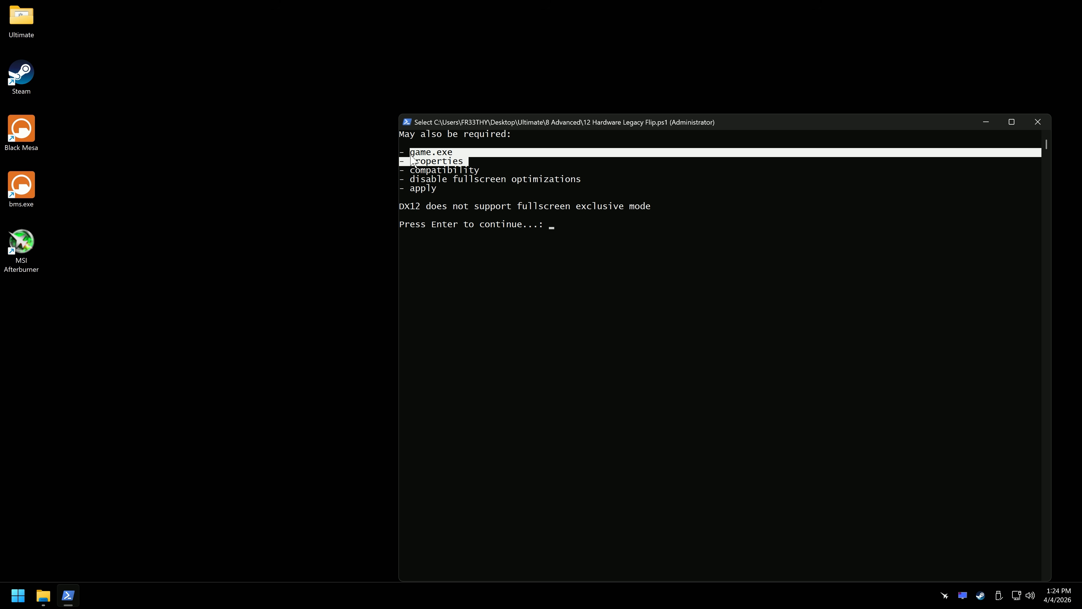
{"action": "left_click", "coordinate": [473, 158]}
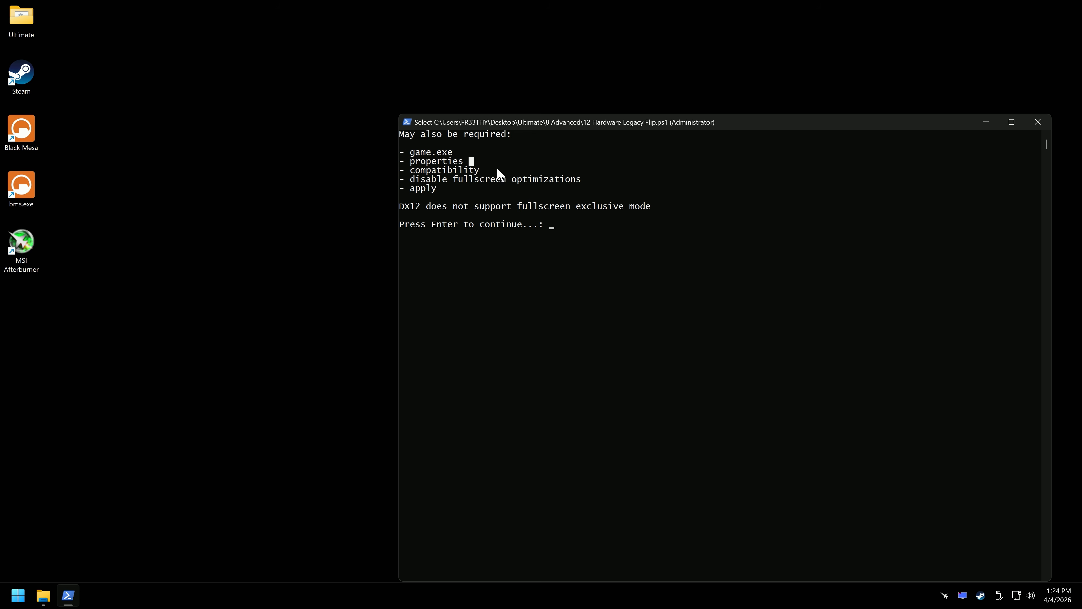
{"action": "left_click", "coordinate": [439, 190]}
- Launch Black Mesa, examine the presentation mode in the performance overlay, and quit the game
{"action": "left_click", "coordinate": [286, 206]}
{"action": "double_click", "coordinate": [22, 137]}
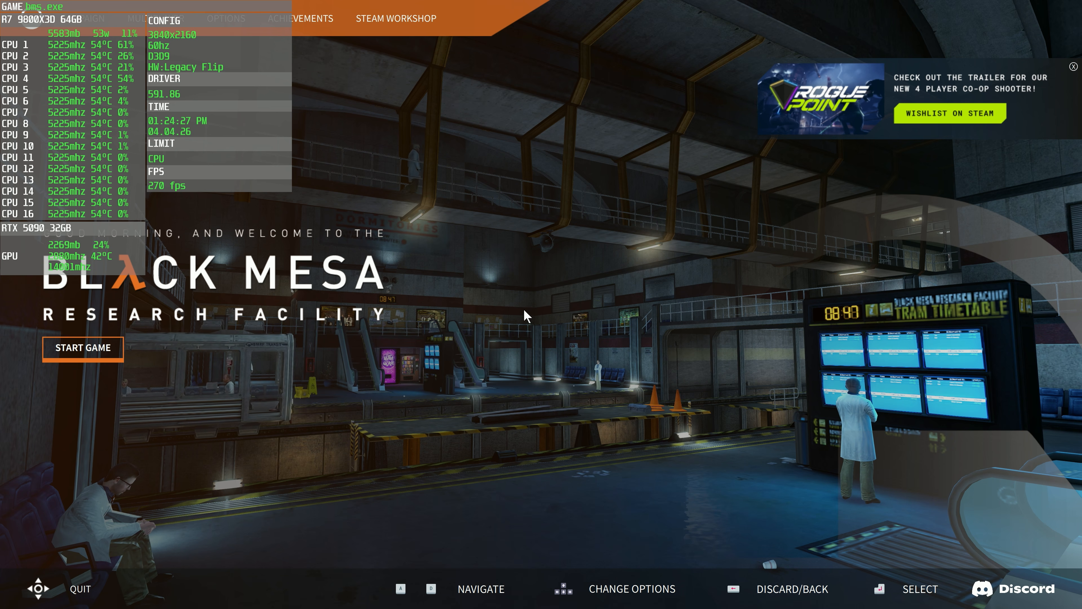
{"action": "left_click", "coordinate": [92, 587]}
{"action": "left_click", "coordinate": [698, 354]}
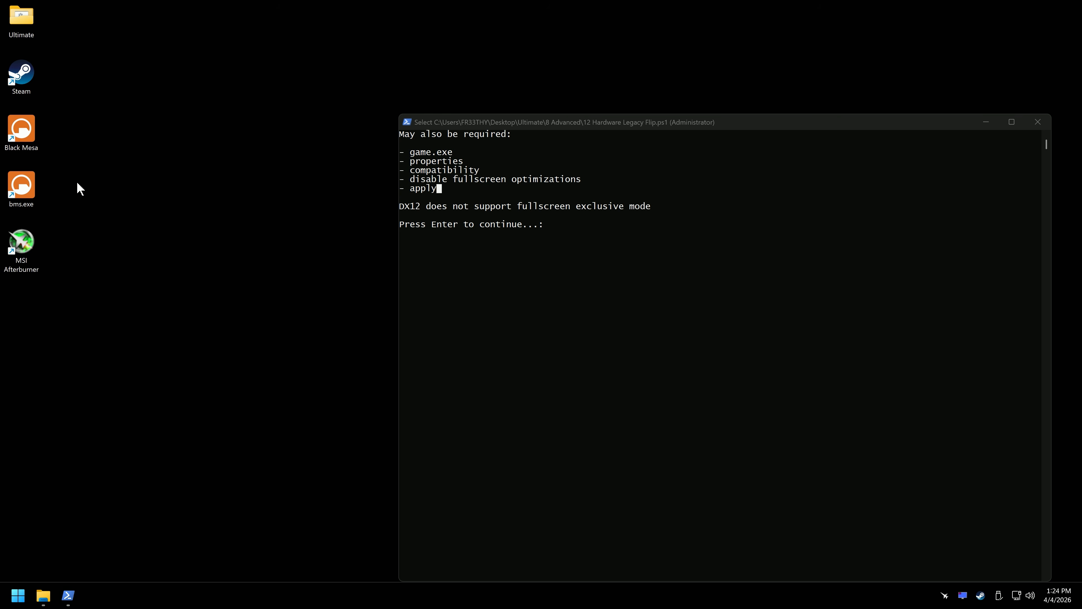
- Open the file location of the bms.exe desktop shortcut and the properties of the bms.exe application there
{"action": "right_click", "coordinate": [20, 191]}
{"action": "left_click", "coordinate": [67, 211]}
{"action": "right_click", "coordinate": [531, 310]}
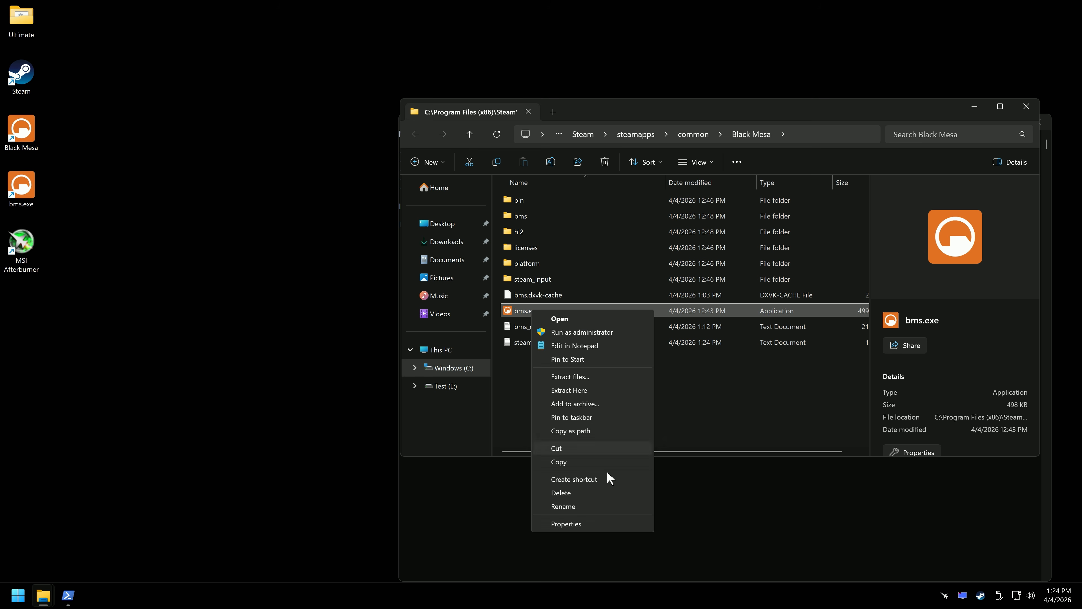
{"action": "left_click", "coordinate": [566, 523]}
- Enable Disable fullscreen optimizations in the compatibility settings of bms.exe and apply it
{"action": "left_click", "coordinate": [634, 307]}
{"action": "left_click", "coordinate": [590, 306]}
{"action": "left_click", "coordinate": [611, 470]}
{"action": "left_click", "coordinate": [453, 461]}
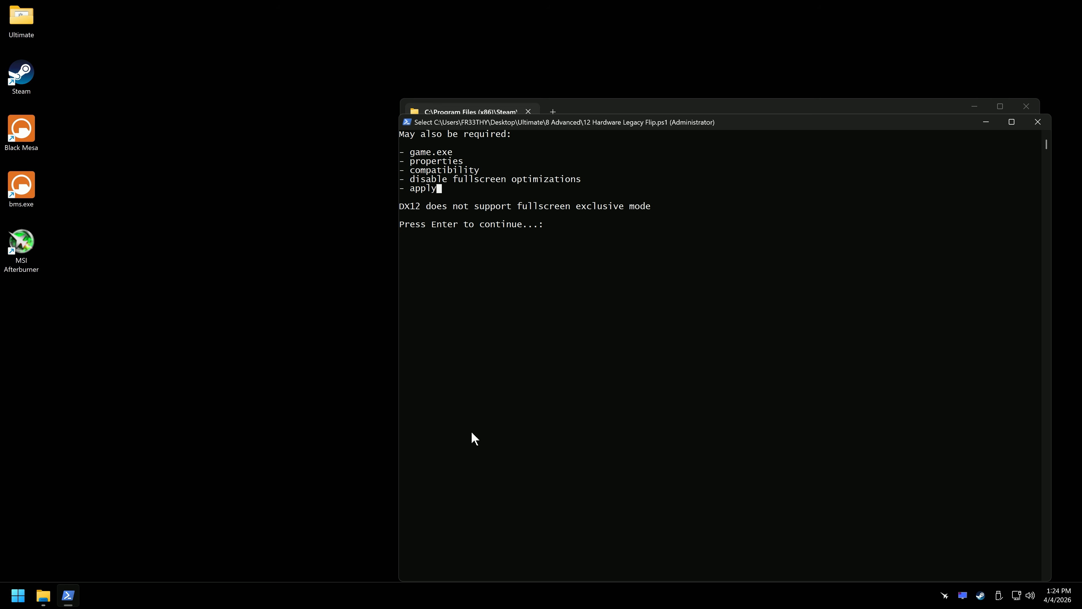
{"action": "mouse_move", "coordinate": [43, 595]}
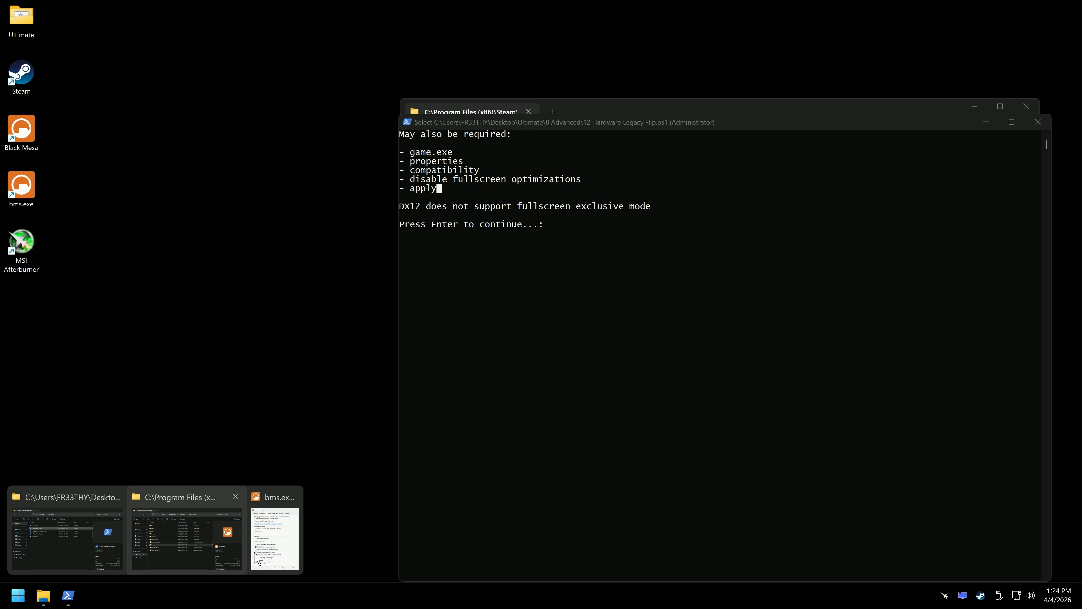
{"action": "left_click", "coordinate": [251, 556]}
{"action": "left_click", "coordinate": [736, 569]}
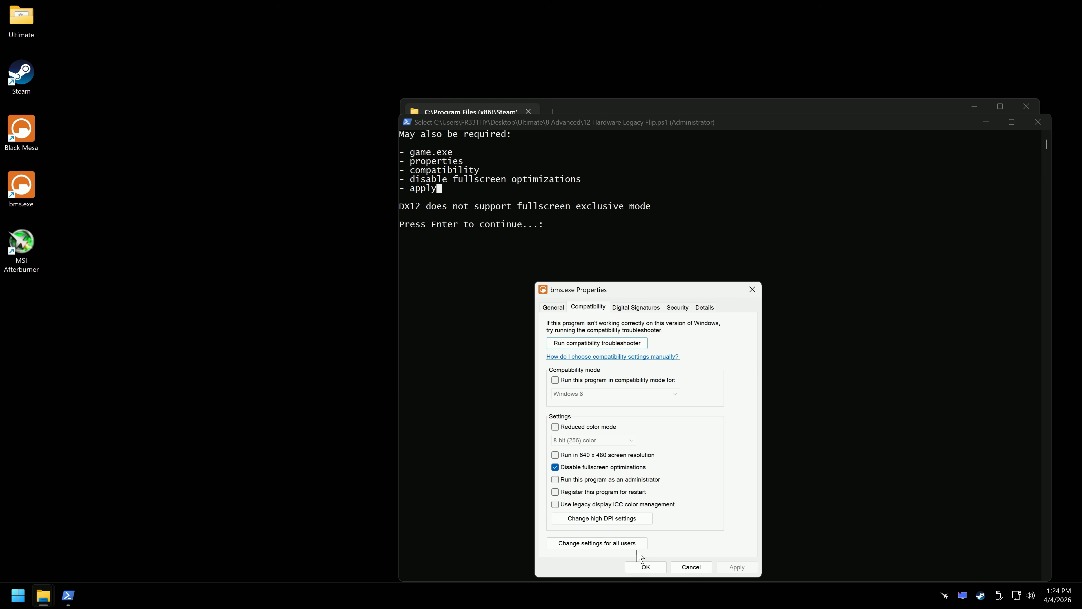
- Confirm the bms.exe properties and close the Hardware Legacy Flip script window
{"action": "left_click", "coordinate": [645, 566]}
{"action": "left_click", "coordinate": [1038, 122]}
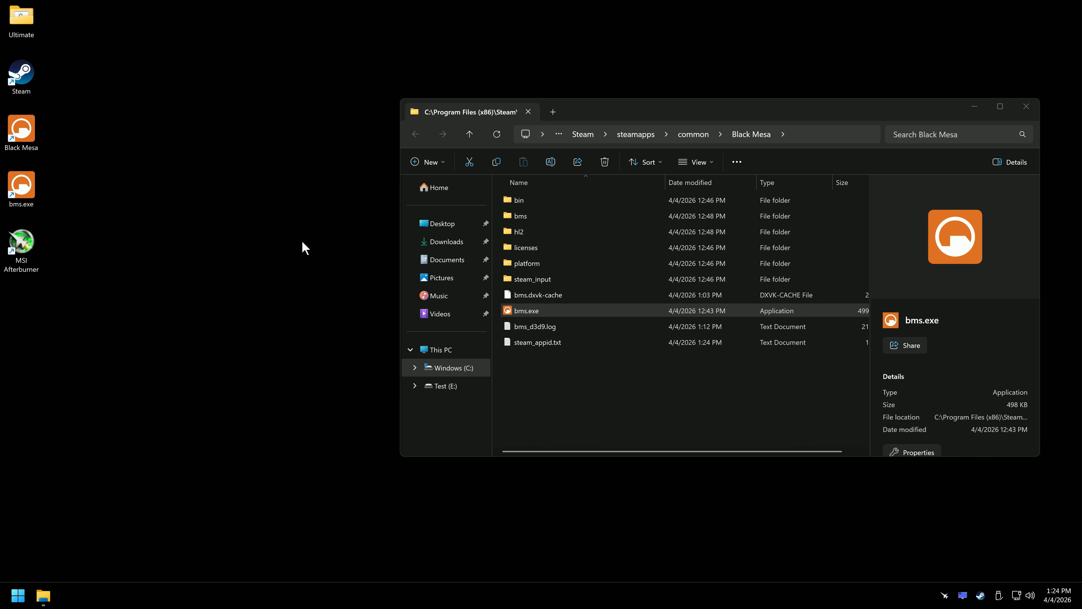
- Launch Valley Benchmark 1.0, go through the options in its launcher, and run the benchmark
{"action": "double_click", "coordinate": [22, 300]}
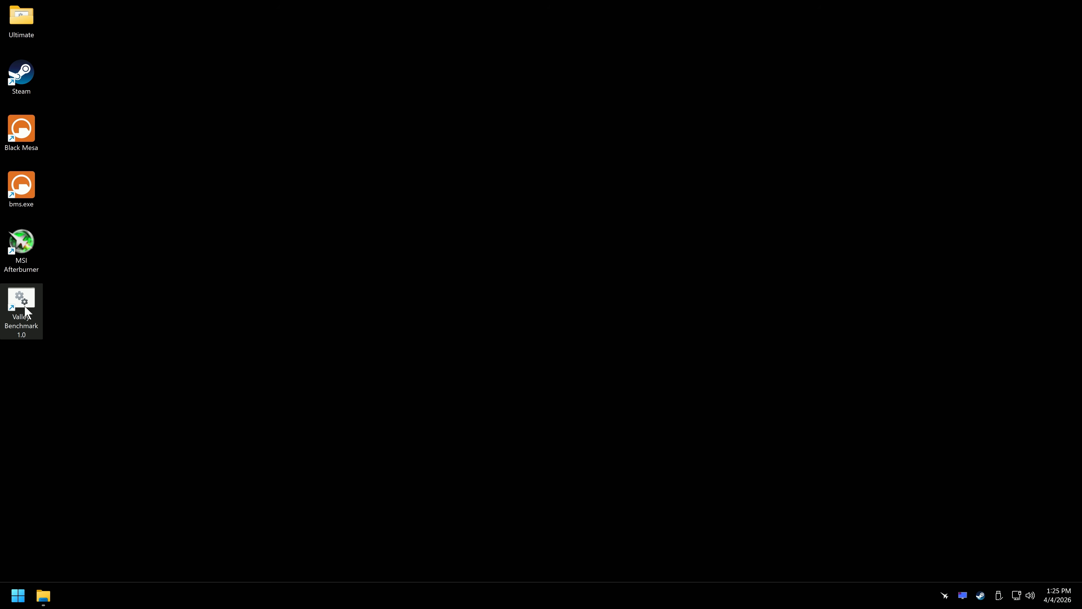
{"action": "left_click", "coordinate": [634, 292]}
{"action": "left_click", "coordinate": [616, 302]}
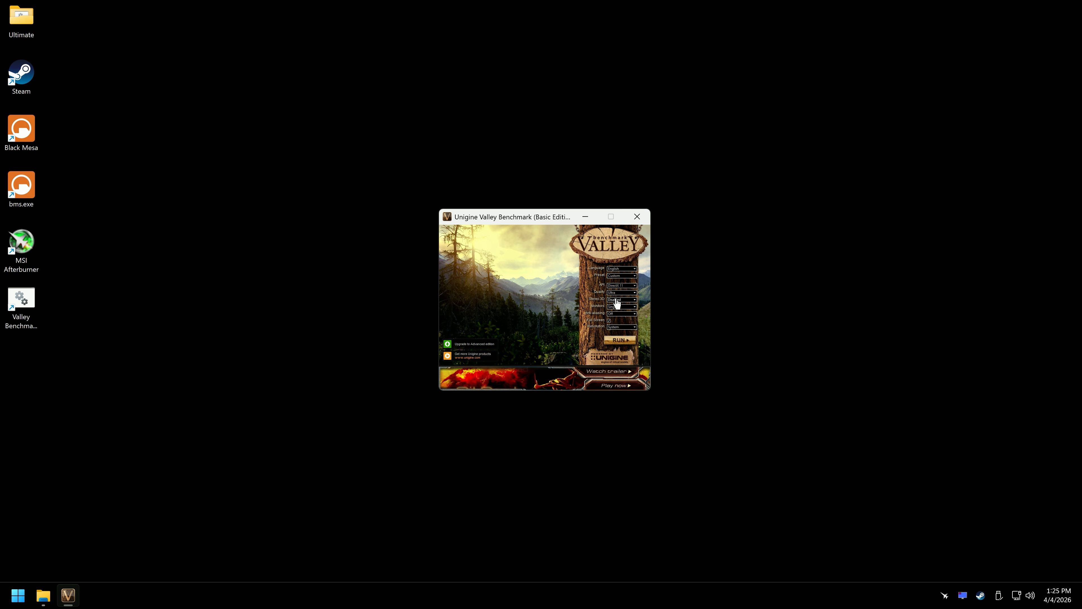
{"action": "left_click", "coordinate": [616, 314]}
{"action": "left_click", "coordinate": [618, 335]}
{"action": "left_click", "coordinate": [623, 344]}
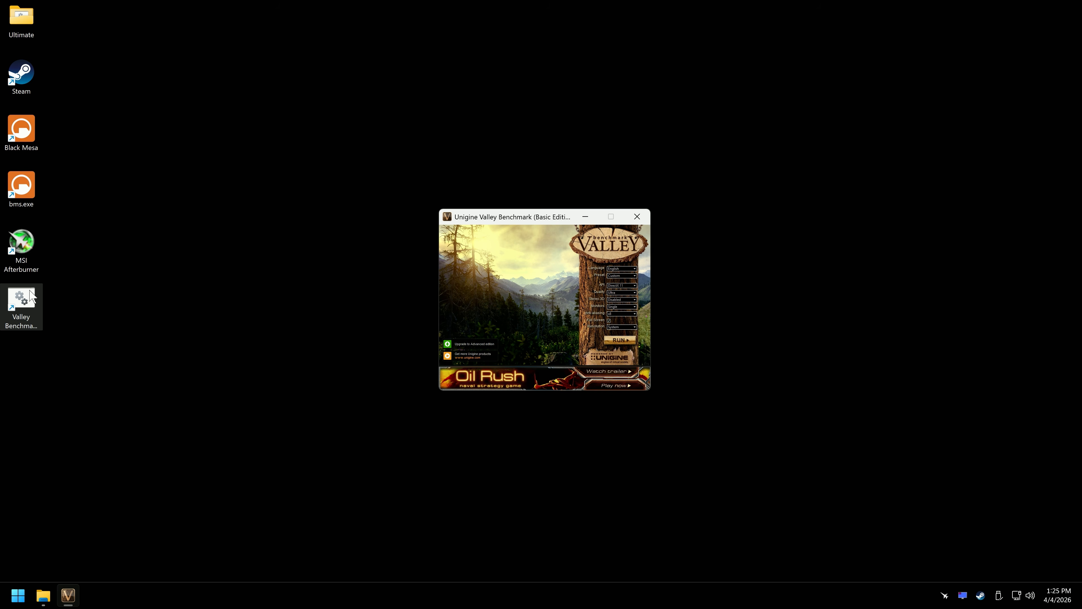
- Open the properties of Valley.exe in the benchmark's bin folder and apply Disable fullscreen optimizations in its compatibility settings
{"action": "right_click", "coordinate": [23, 305]}
{"action": "left_click", "coordinate": [82, 327]}
{"action": "double_click", "coordinate": [561, 231]}
{"action": "scroll", "coordinate": [579, 305], "scroll_direction": "down", "scroll_amount": 3}
{"action": "right_click", "coordinate": [555, 434]}
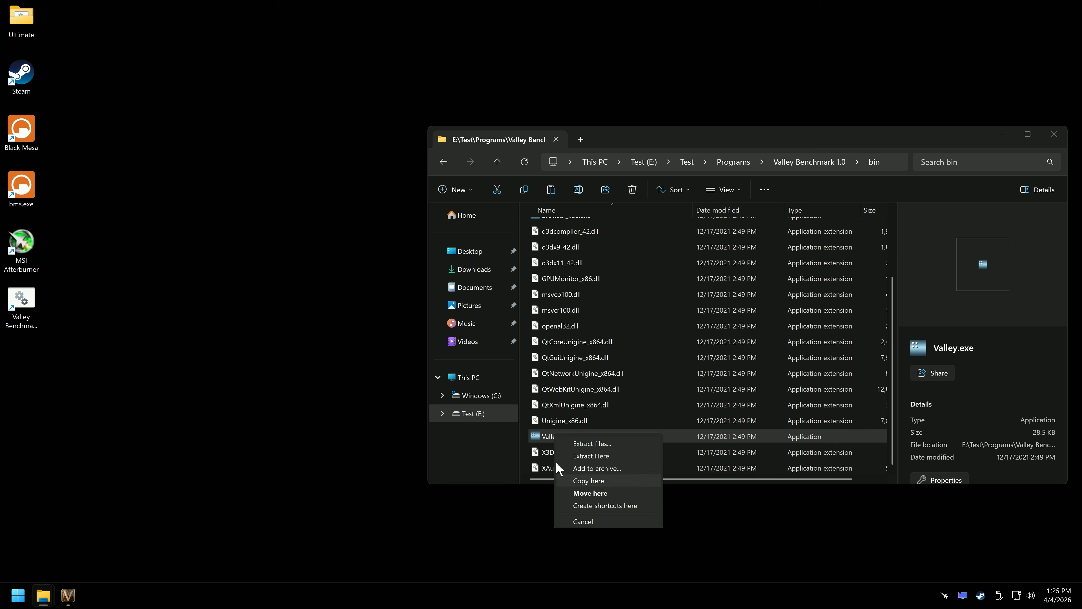
{"action": "right_click", "coordinate": [548, 435]}
{"action": "left_click", "coordinate": [610, 308]}
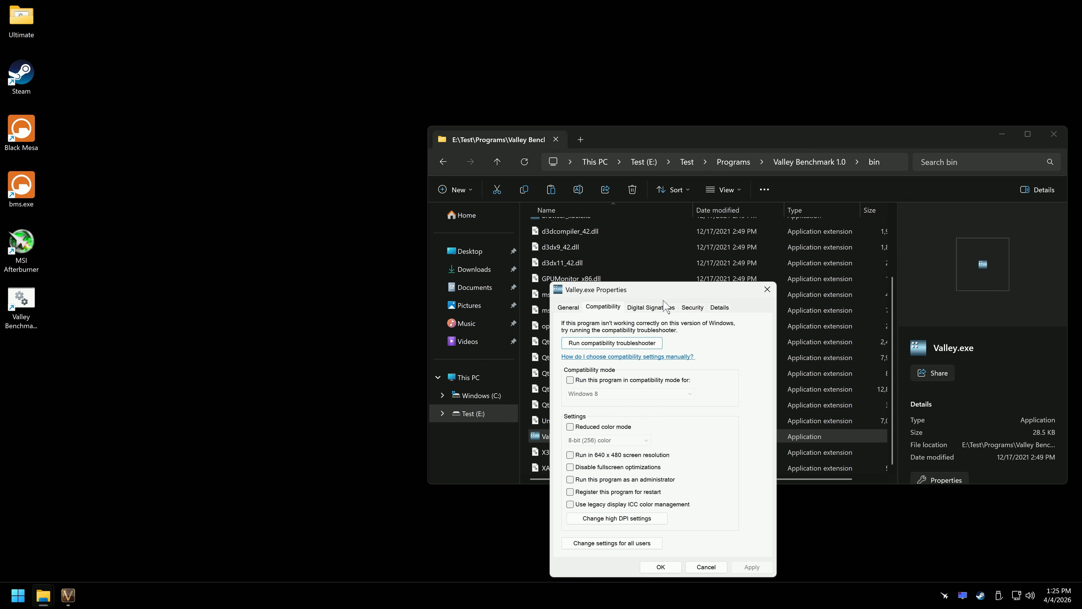
{"action": "left_click", "coordinate": [752, 567]}
- Return to the desktop, relaunch Valley Benchmark 1.0, and run it to check the presentation mode
{"action": "key", "text": "super+d"}
{"action": "double_click", "coordinate": [23, 317]}
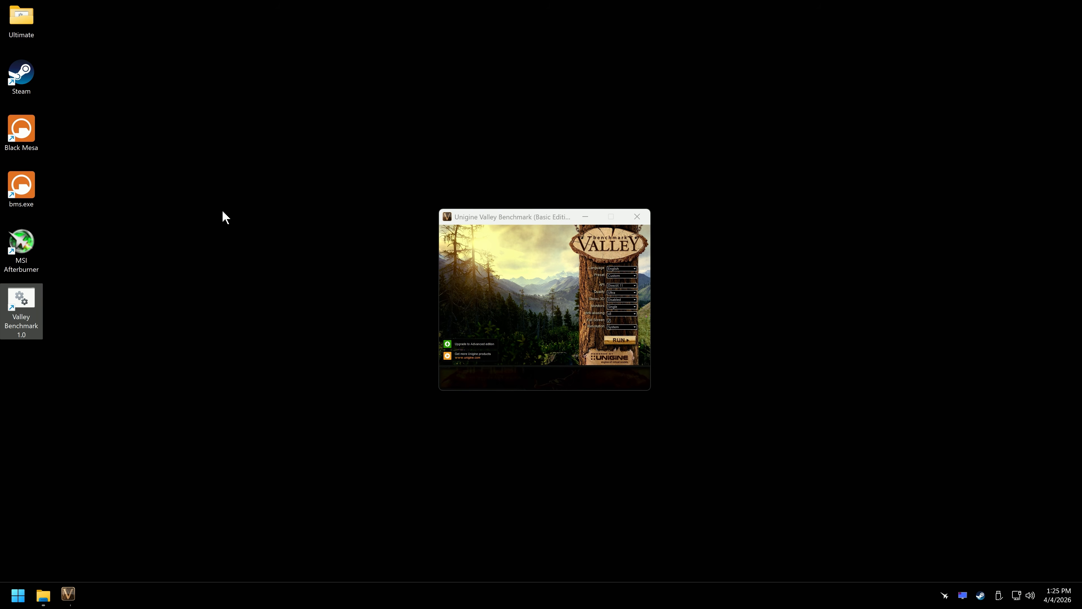
{"action": "left_click", "coordinate": [623, 339]}
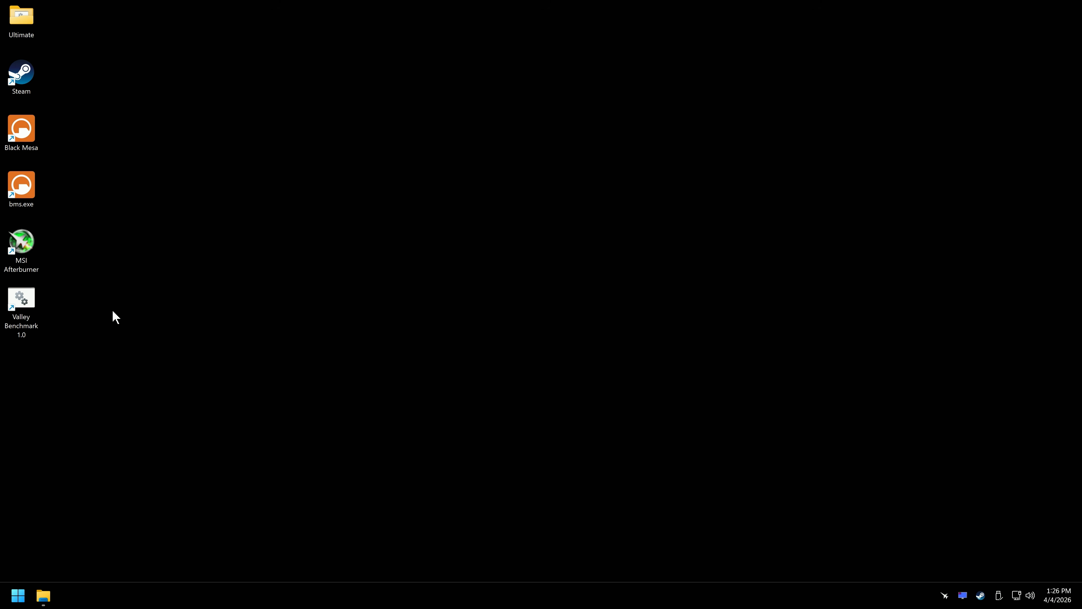
- Reopen the compatibility settings of Valley.exe from the Valley Benchmark shortcut's file location
{"action": "right_click", "coordinate": [35, 295]}
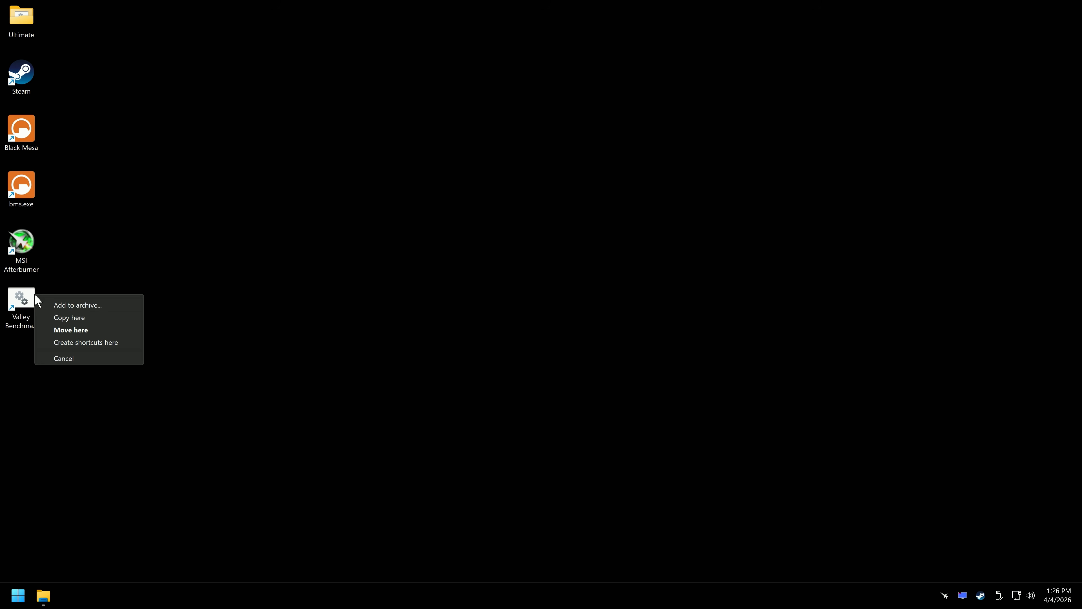
{"action": "right_click", "coordinate": [10, 296]}
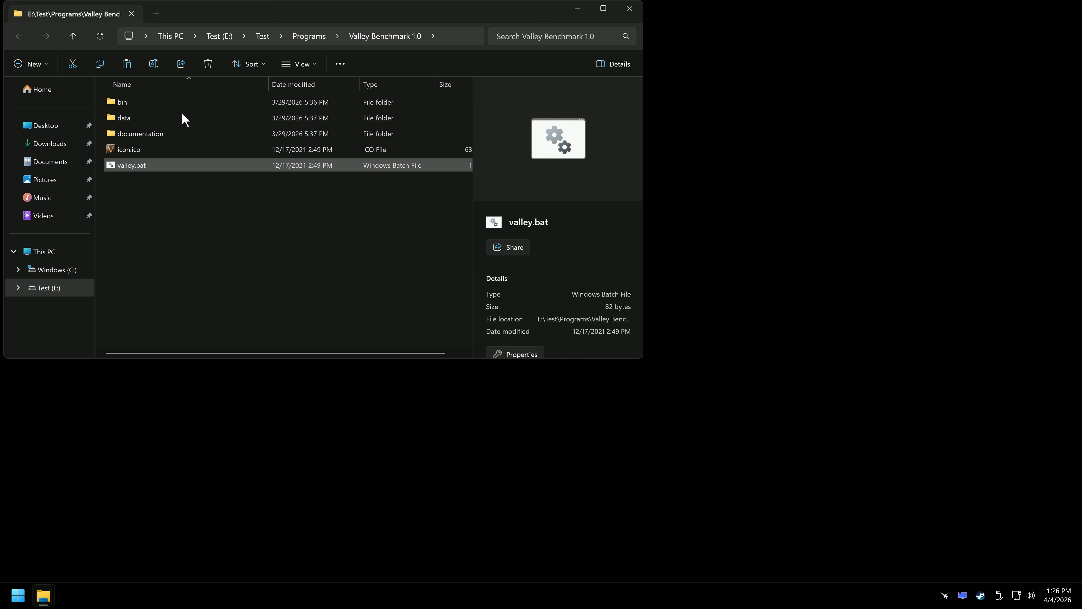
{"action": "left_click", "coordinate": [145, 104]}
{"action": "left_click", "coordinate": [138, 118]}
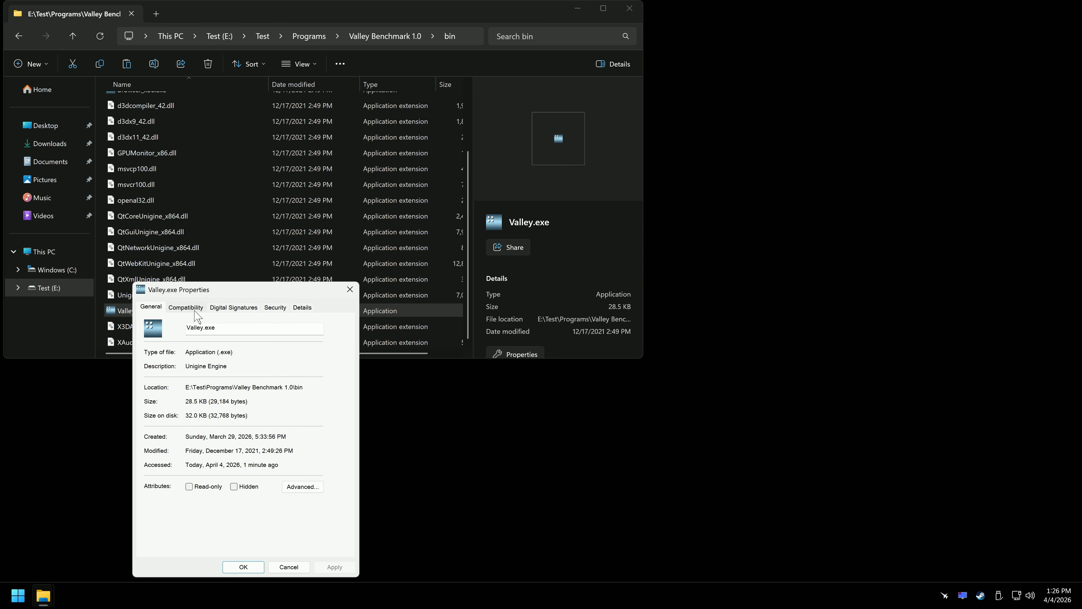
{"action": "left_click", "coordinate": [188, 307]}
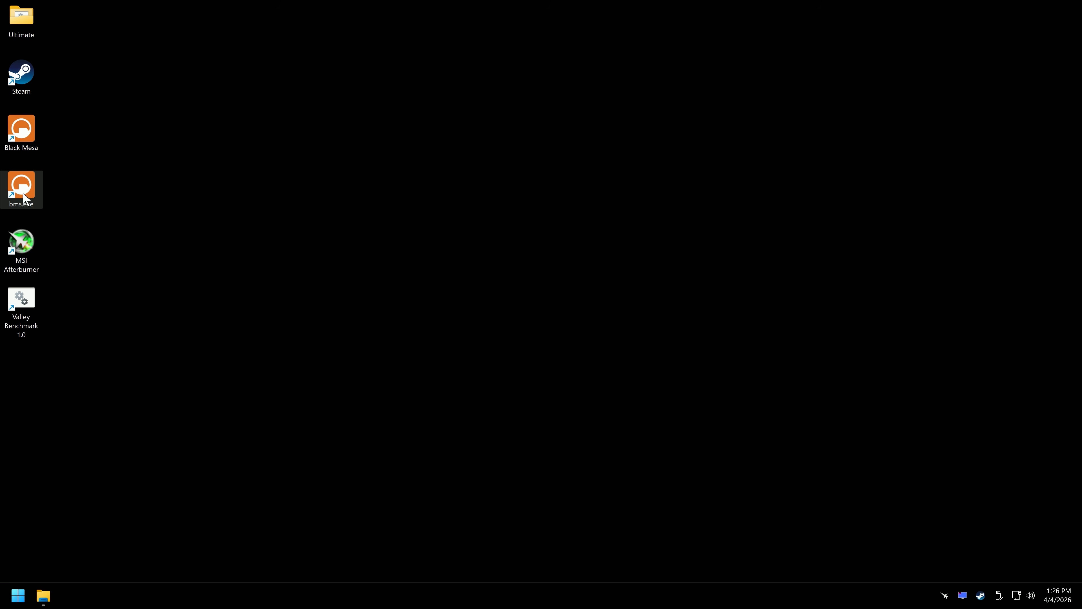
- Open the file location of the bms.exe desktop shortcut and close the window
{"action": "right_click", "coordinate": [24, 198]}
{"action": "left_click", "coordinate": [61, 214]}
{"action": "left_click", "coordinate": [646, 25]}
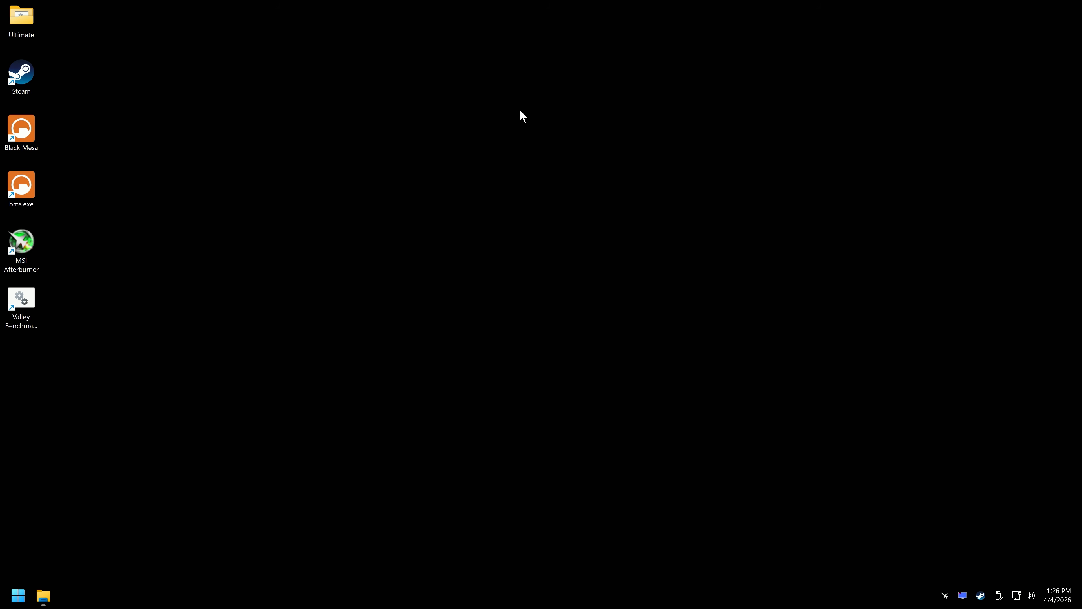
- Run 12 Hardware Legacy Flip.ps1, choose option 1, Fullscreen Optimizations - Hardware Independent Flip: FSO (Default), and check the presentation mode in Black Mesa
{"action": "left_click", "coordinate": [42, 597]}
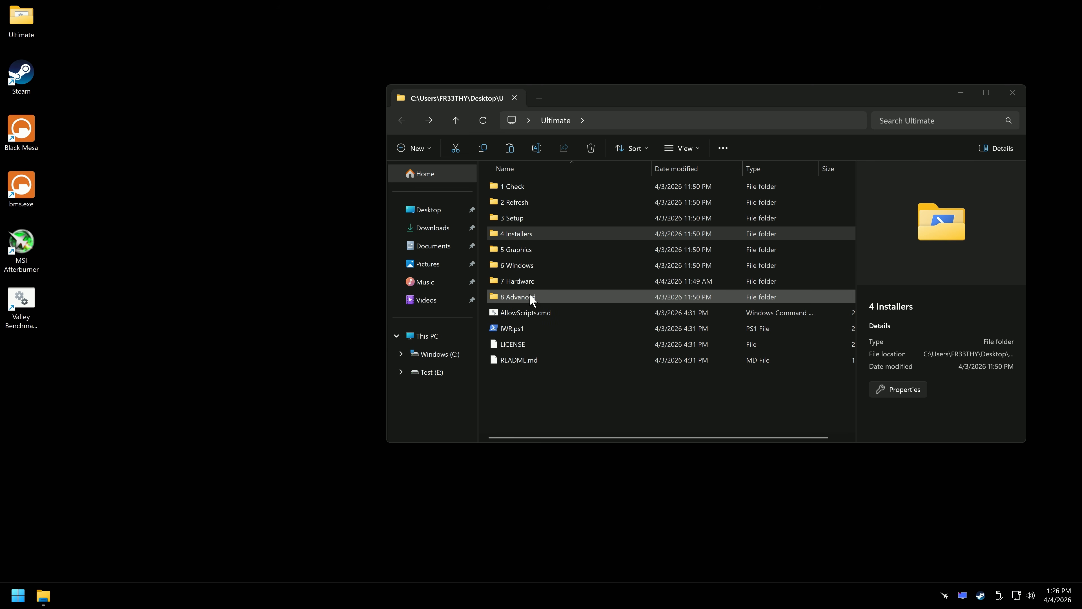
{"action": "left_click", "coordinate": [531, 280]}
{"action": "double_click", "coordinate": [536, 298]}
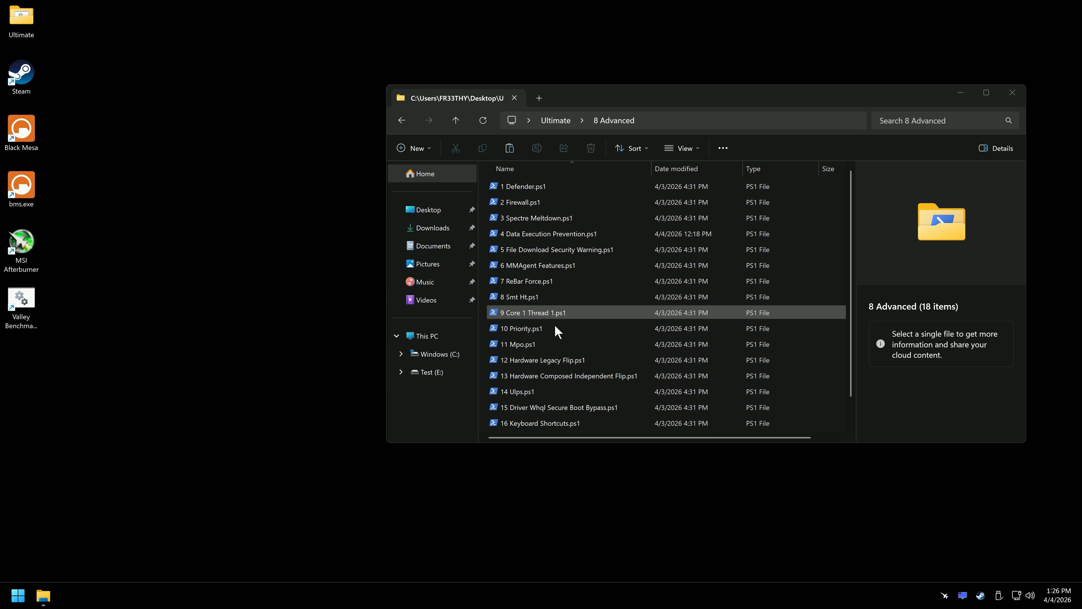
{"action": "left_click", "coordinate": [572, 362]}
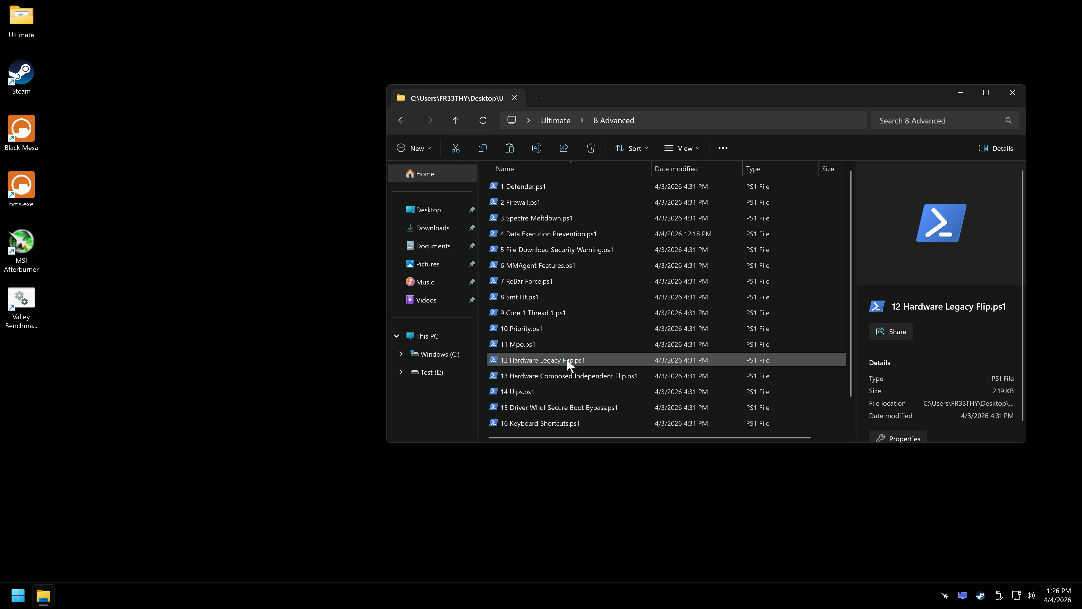
{"action": "double_click", "coordinate": [567, 360]}
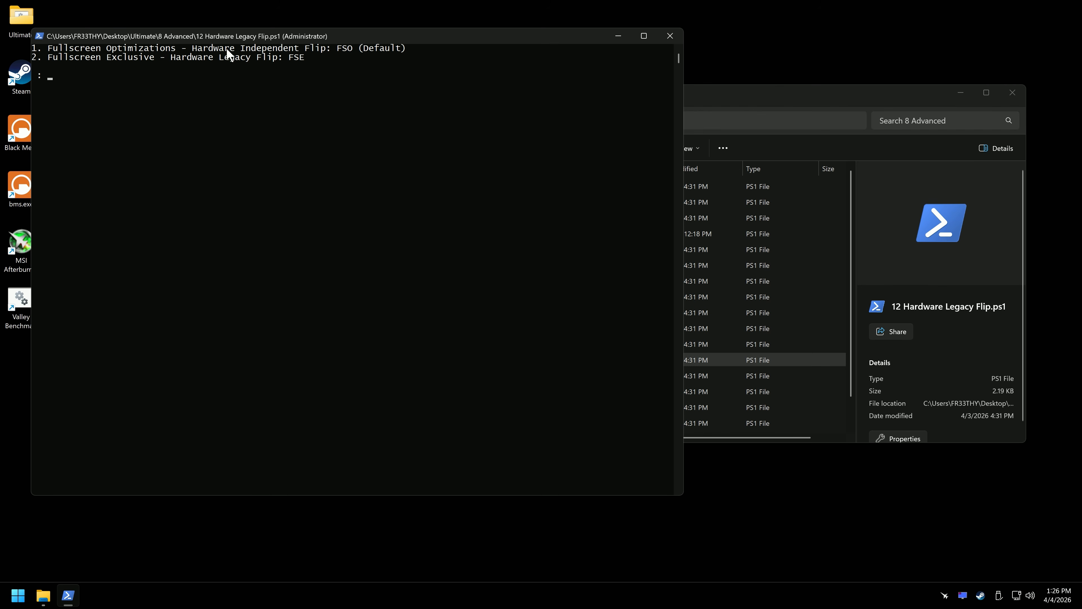
{"action": "key", "text": "Return"}
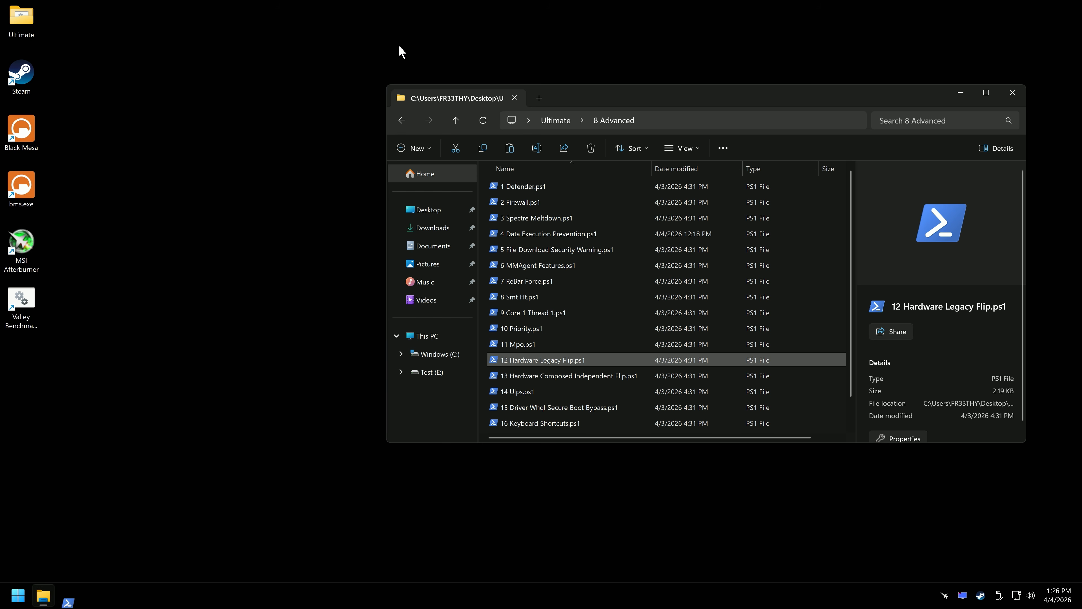
{"action": "double_click", "coordinate": [21, 188]}
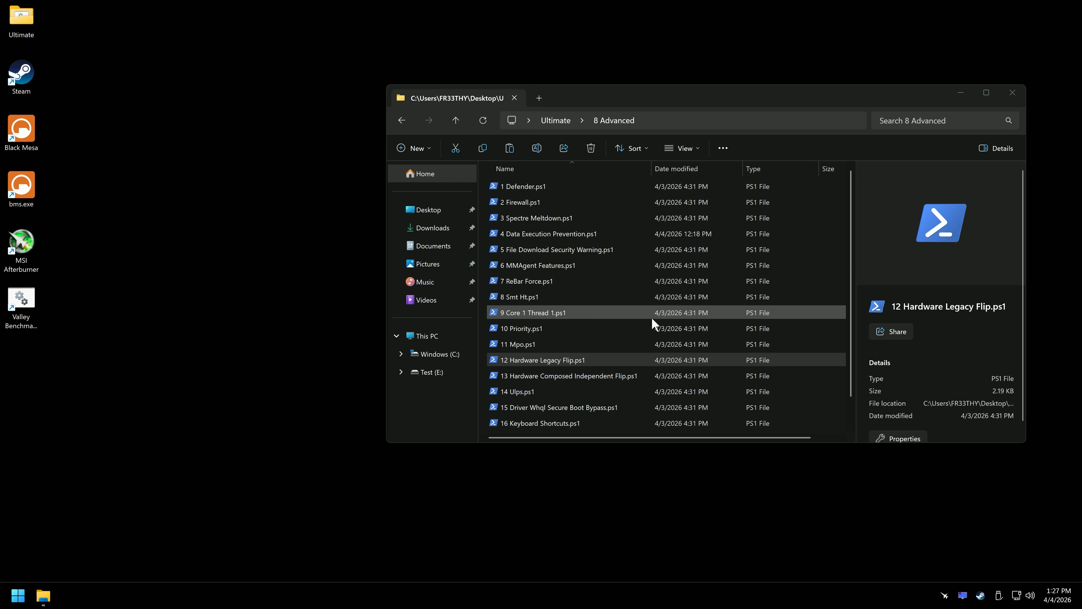
- Open 13 Hardware Composed Independent Flip.ps1 in Notepad, examine its ForceFlipTrueImmediateMode registry command, and close the file
{"action": "scroll", "coordinate": [626, 328], "scroll_direction": "down", "scroll_amount": 1}
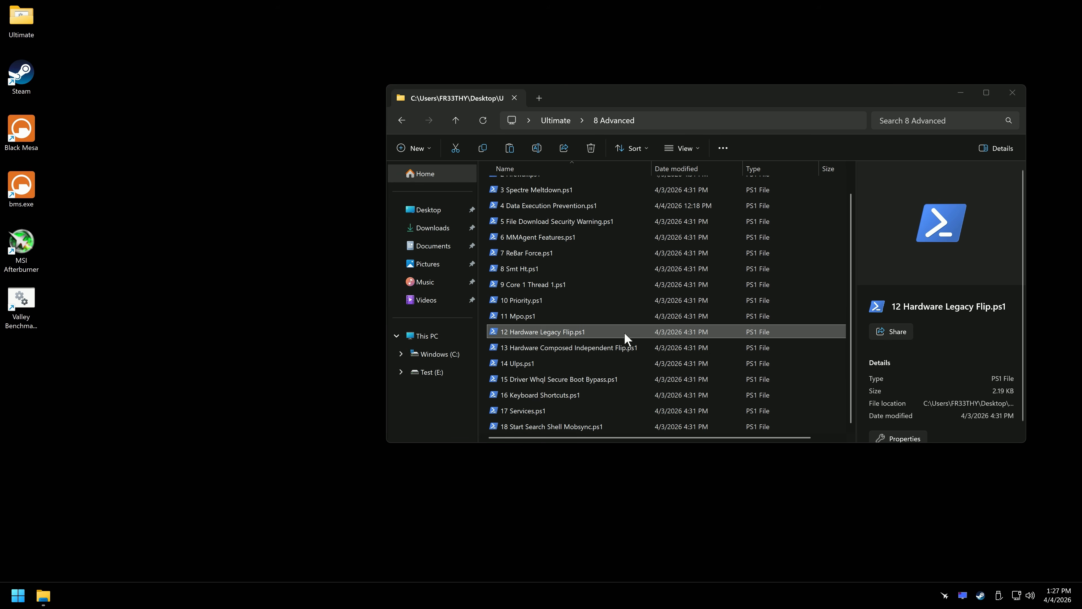
{"action": "left_click", "coordinate": [556, 348]}
{"action": "left_click", "coordinate": [557, 333]}
{"action": "left_click", "coordinate": [568, 349]}
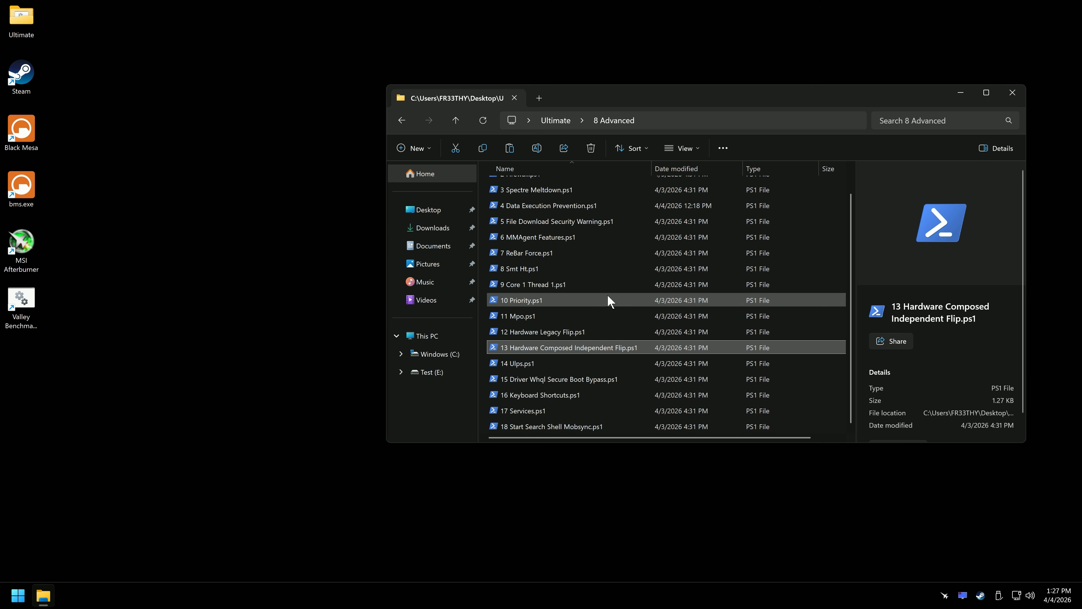
{"action": "left_click", "coordinate": [257, 469]}
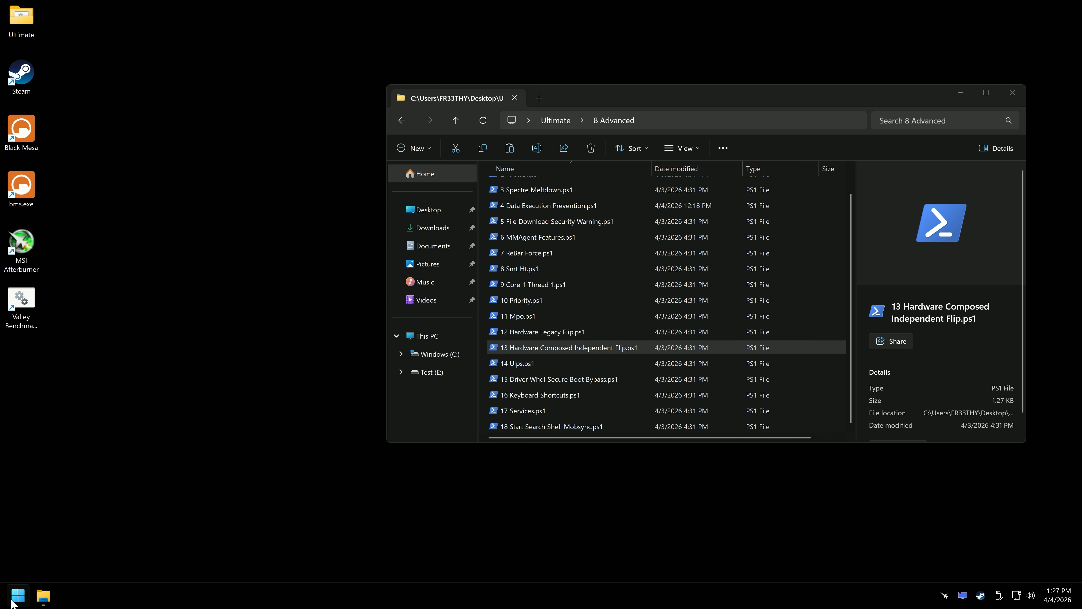
{"action": "right_click", "coordinate": [524, 346]}
{"action": "left_click", "coordinate": [543, 355]}
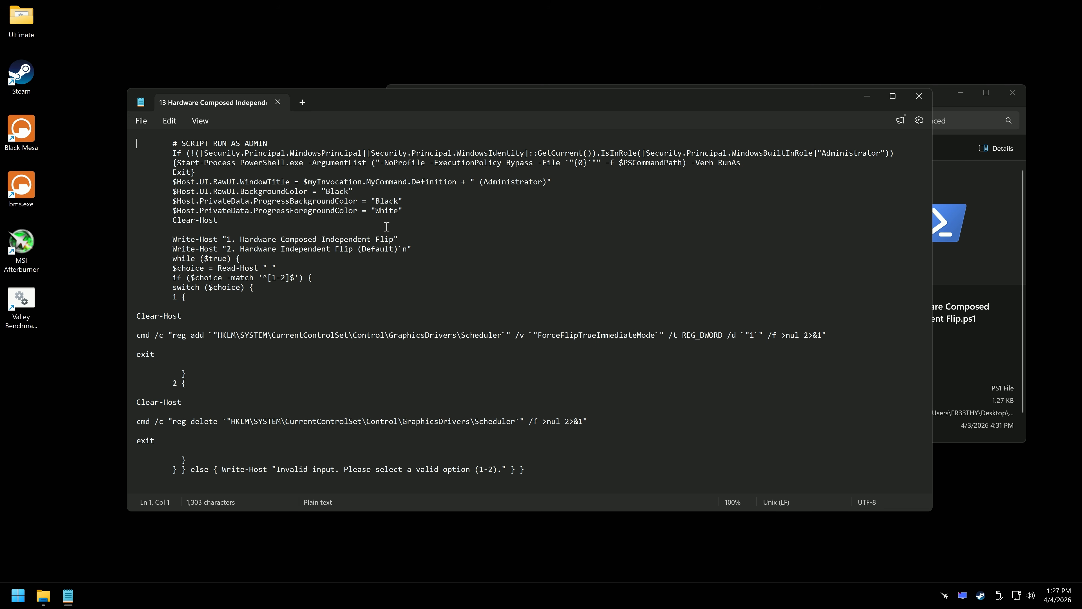
{"action": "left_click_drag", "start_coordinate": [825, 336], "coordinate": [109, 337]}
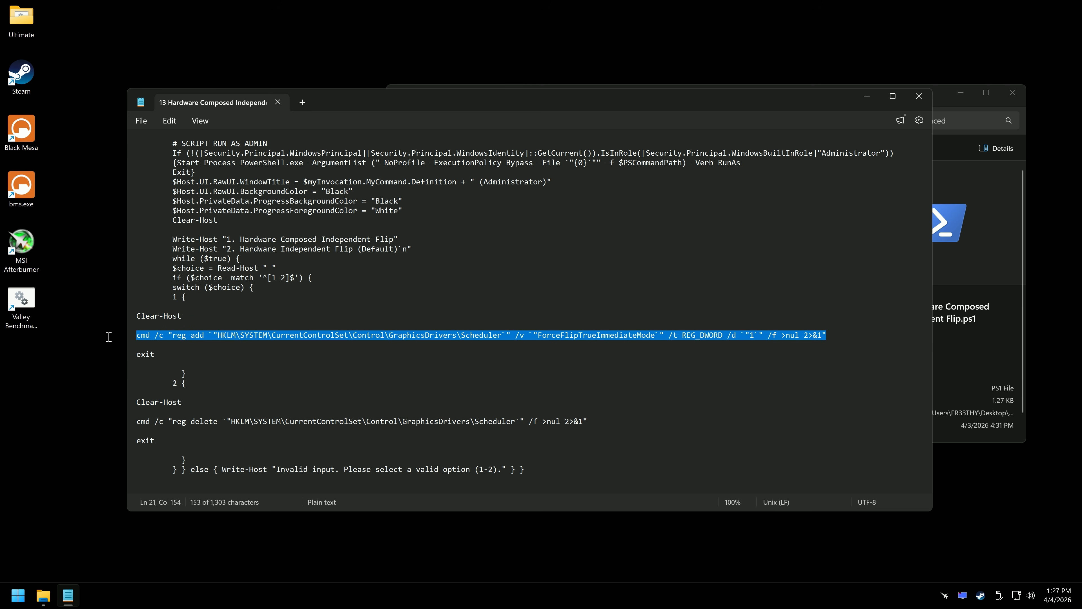
{"action": "left_click", "coordinate": [916, 97]}
- Switch to Brave, examine the Flip (D3D11/12) diagram on the Special K wiki's Presentation Model page, and close the browser
{"action": "left_click", "coordinate": [14, 605]}
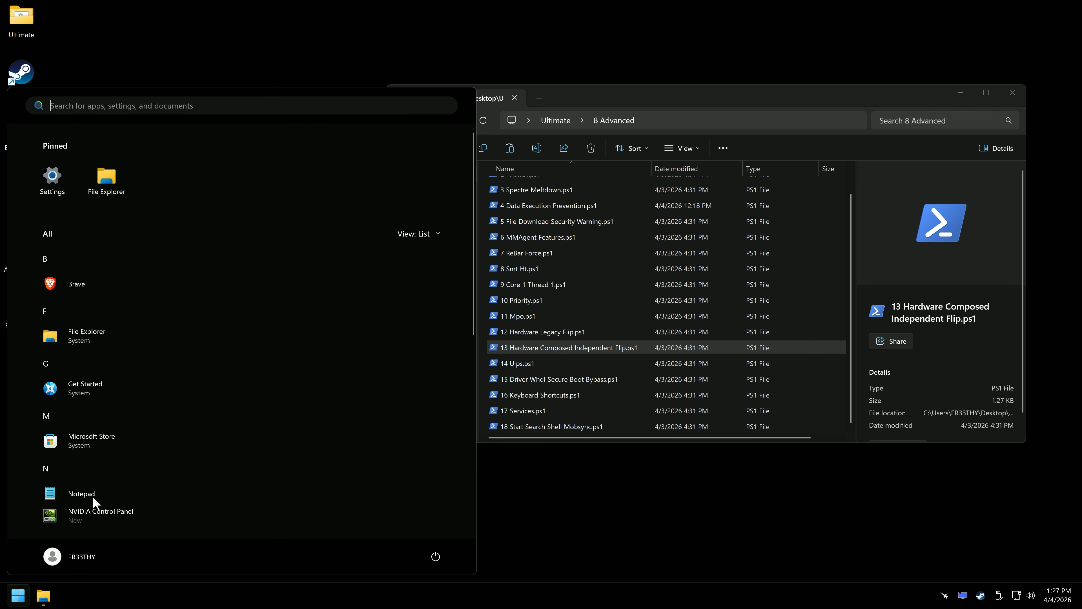
{"action": "left_click", "coordinate": [86, 282]}
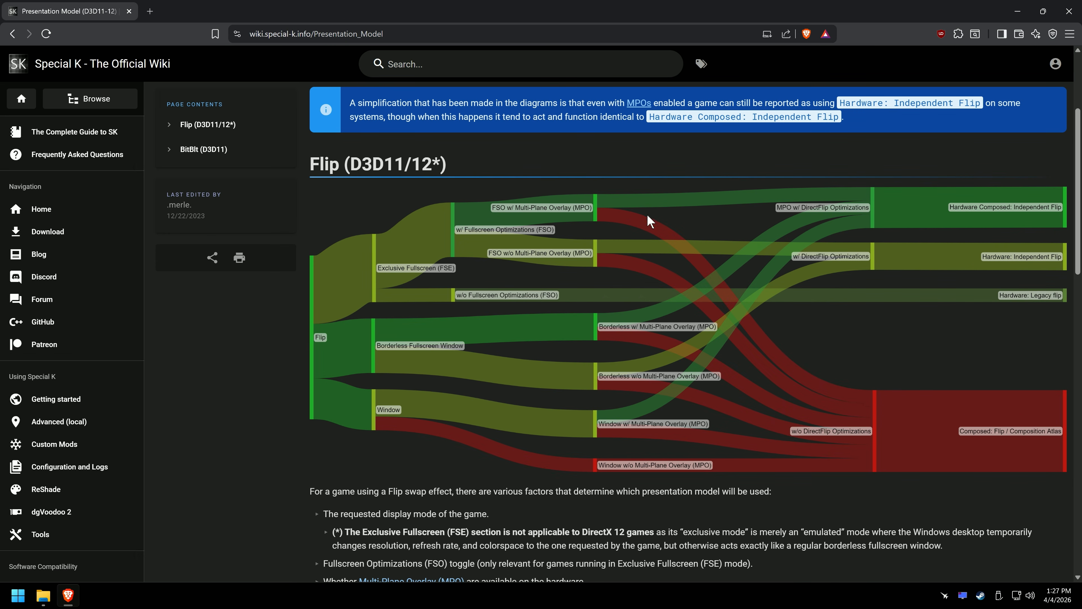
{"action": "key", "text": "alt+F4"}
{"action": "left_click", "coordinate": [268, 304]}
- Run 13 Hardware Composed Independent Flip.ps1 and choose option 1, Hardware Composed Independent Flip
{"action": "left_click", "coordinate": [576, 348]}
{"action": "left_click", "coordinate": [573, 332]}
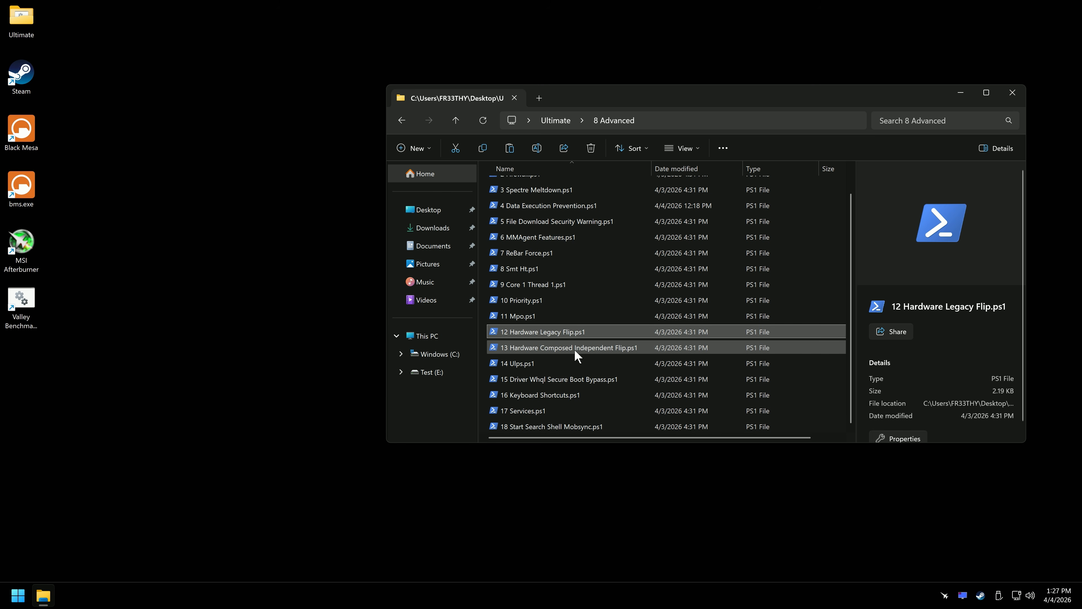
{"action": "double_click", "coordinate": [575, 348]}
{"action": "left_click_drag", "start_coordinate": [352, 83], "coordinate": [590, 116]}
{"action": "left_click_drag", "start_coordinate": [515, 133], "coordinate": [326, 149]}
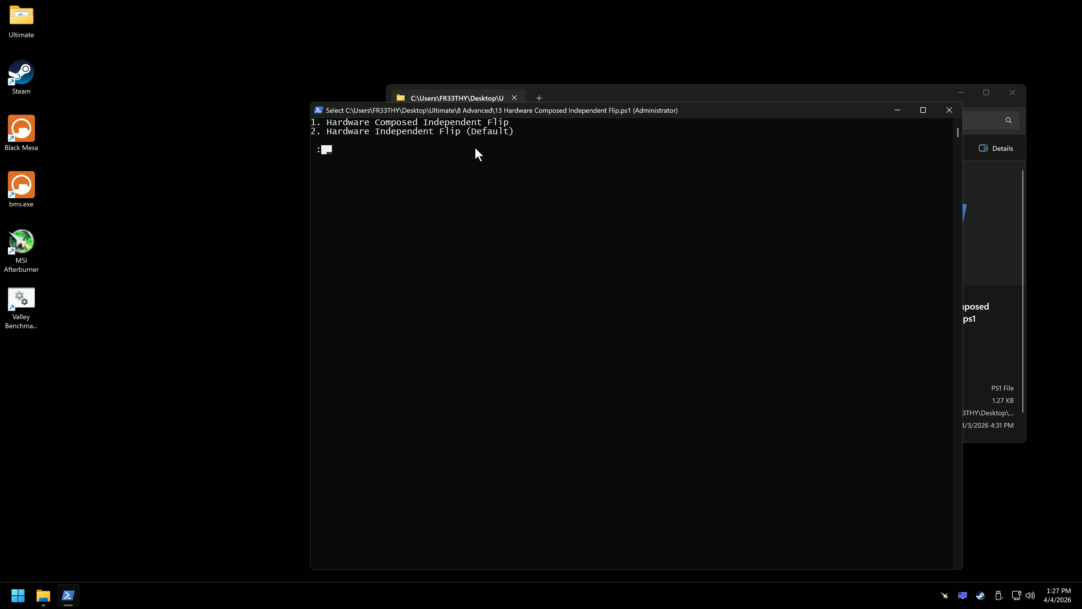
{"action": "left_click_drag", "start_coordinate": [517, 124], "coordinate": [474, 125]}
{"action": "left_click", "coordinate": [516, 131]}
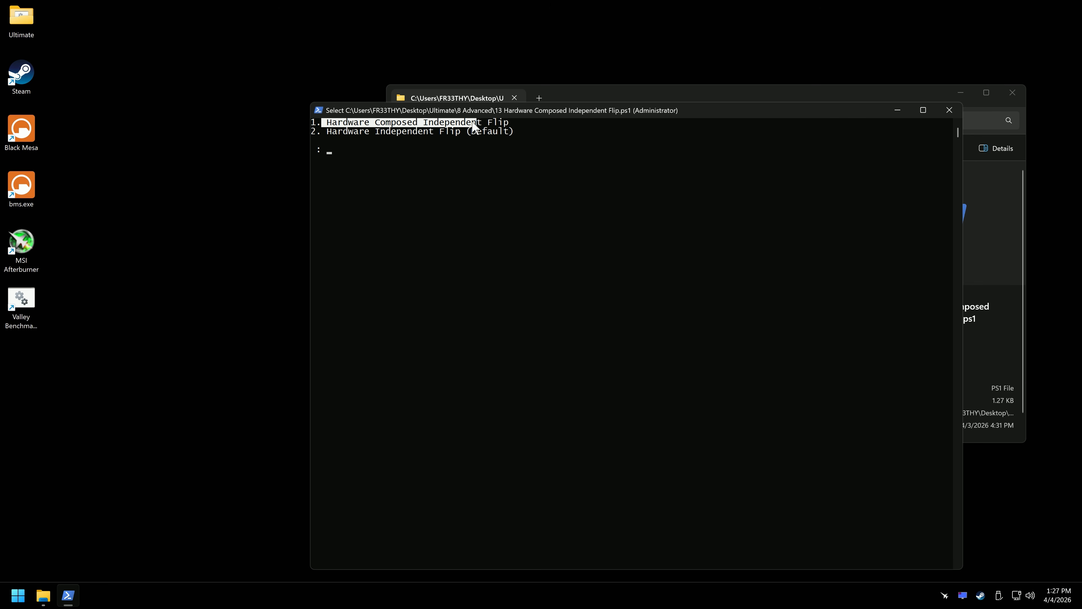
{"action": "left_click", "coordinate": [352, 161]}
{"action": "type", "text": "1"}
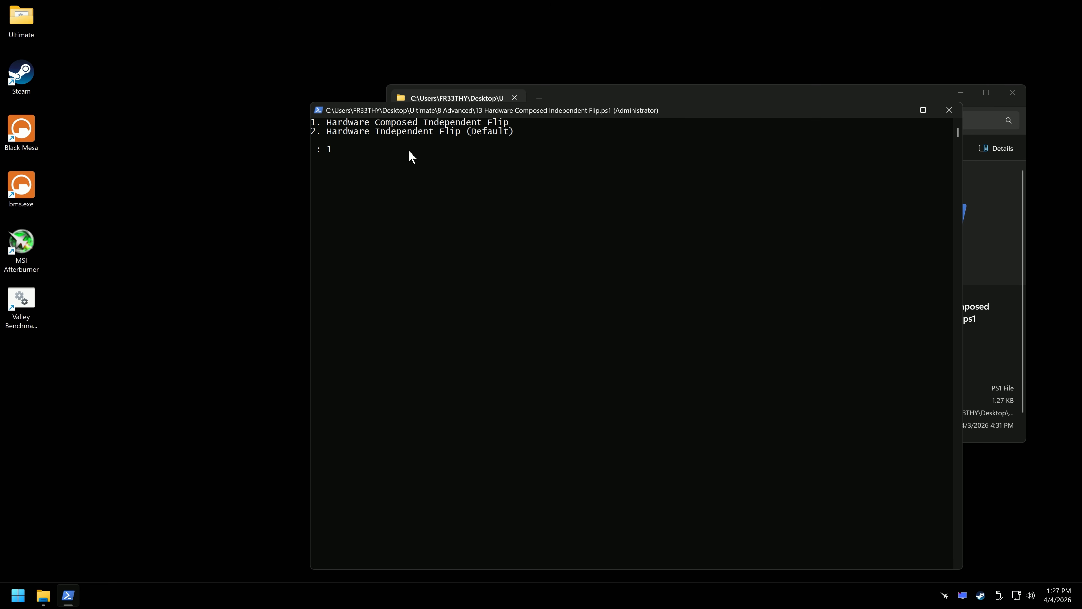
{"action": "key", "text": "Return"}
- Close the 8 Advanced folder window and restart the computer
{"action": "left_click", "coordinate": [1002, 99]}
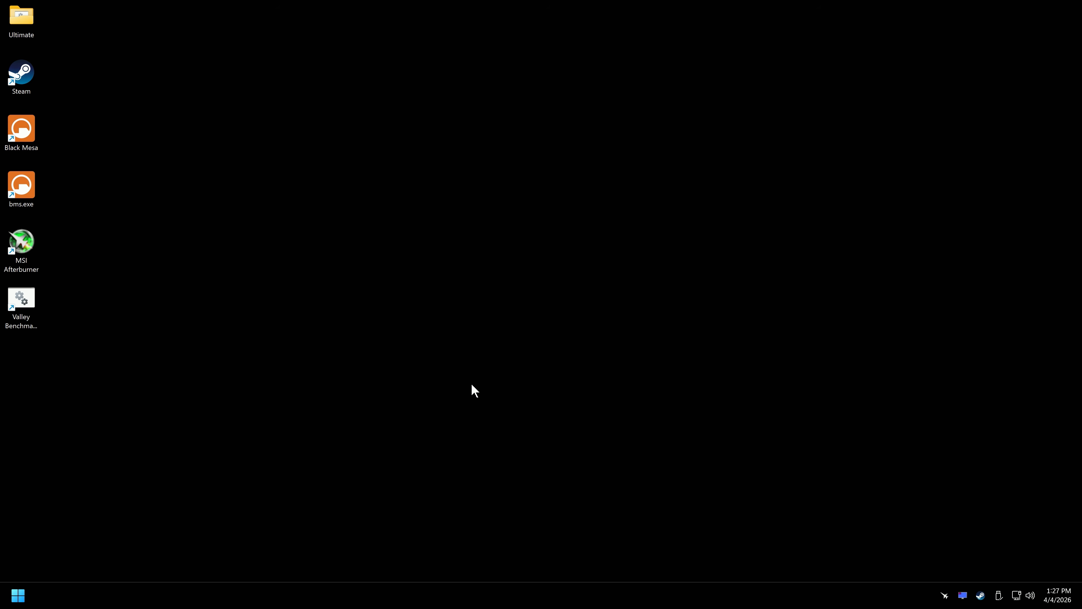
{"action": "right_click", "coordinate": [30, 599]}
{"action": "mouse_move", "coordinate": [60, 546]}
{"action": "left_click", "coordinate": [137, 582]}
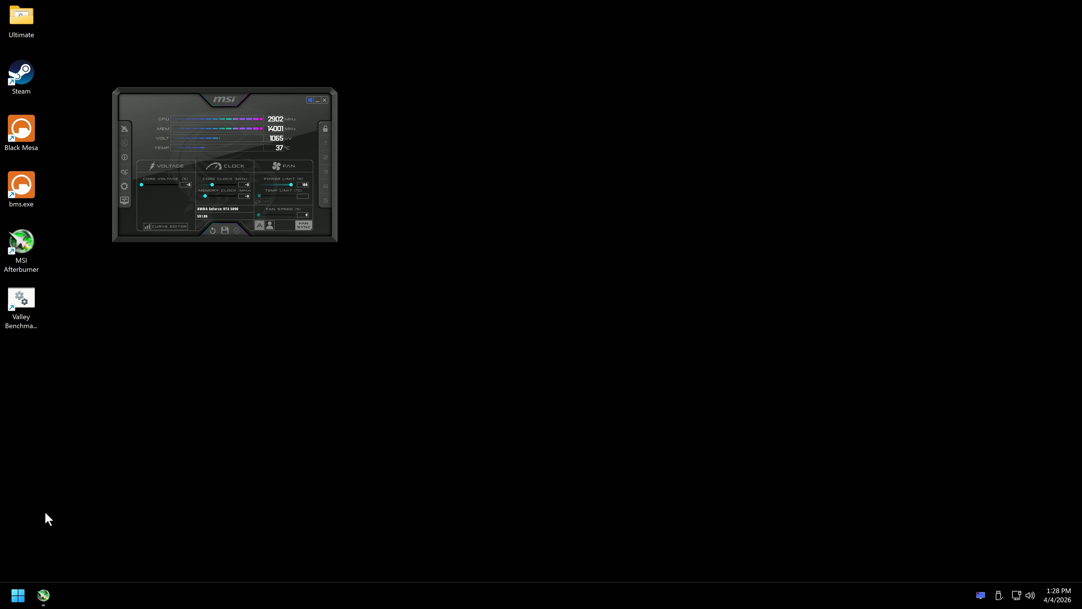
- Search the web in Brave for "present mon" and download PresentMon-2.4.1-x64.exe from the GameTechDev/PresentMon GitHub releases page
{"action": "key", "text": "super"}
{"action": "left_click", "coordinate": [85, 295]}
{"action": "left_click", "coordinate": [312, 32]}
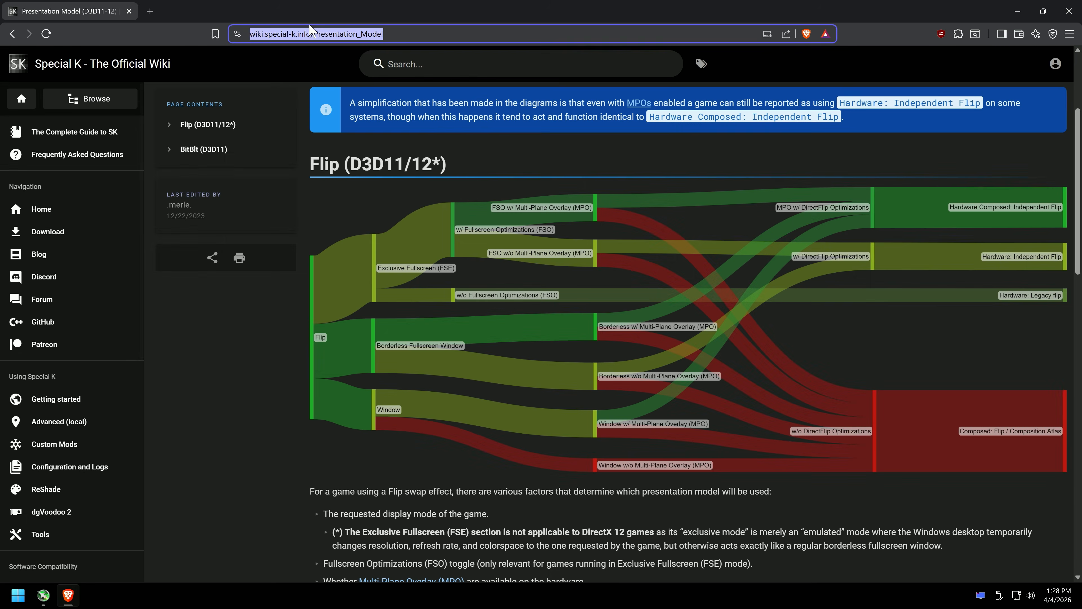
{"action": "type", "text": "rem"}
{"action": "key", "text": "BackSpace"}
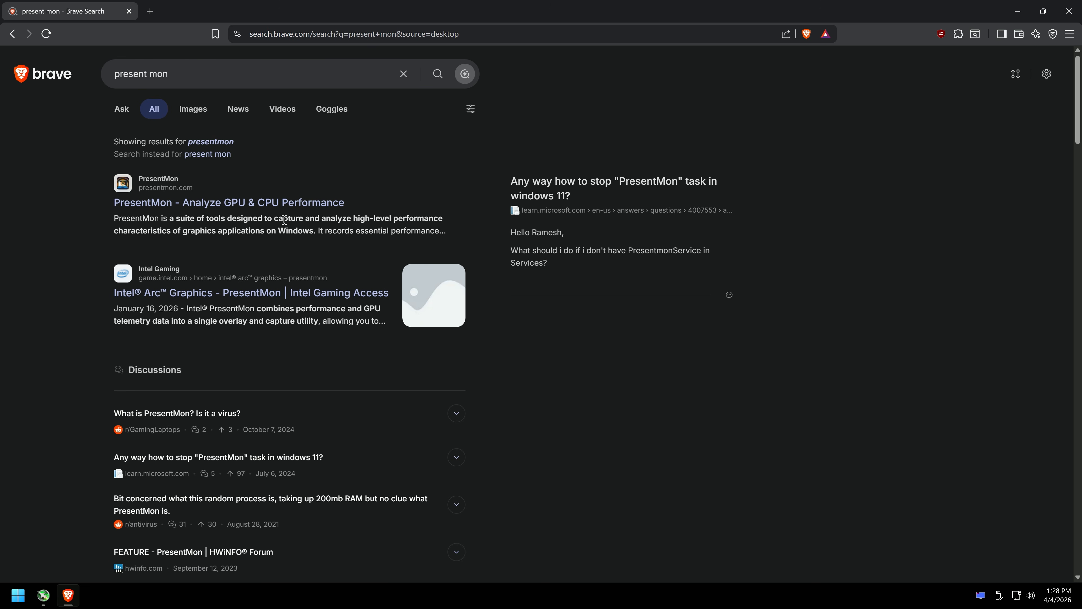
{"action": "scroll", "coordinate": [268, 218], "scroll_direction": "down", "scroll_amount": 10}
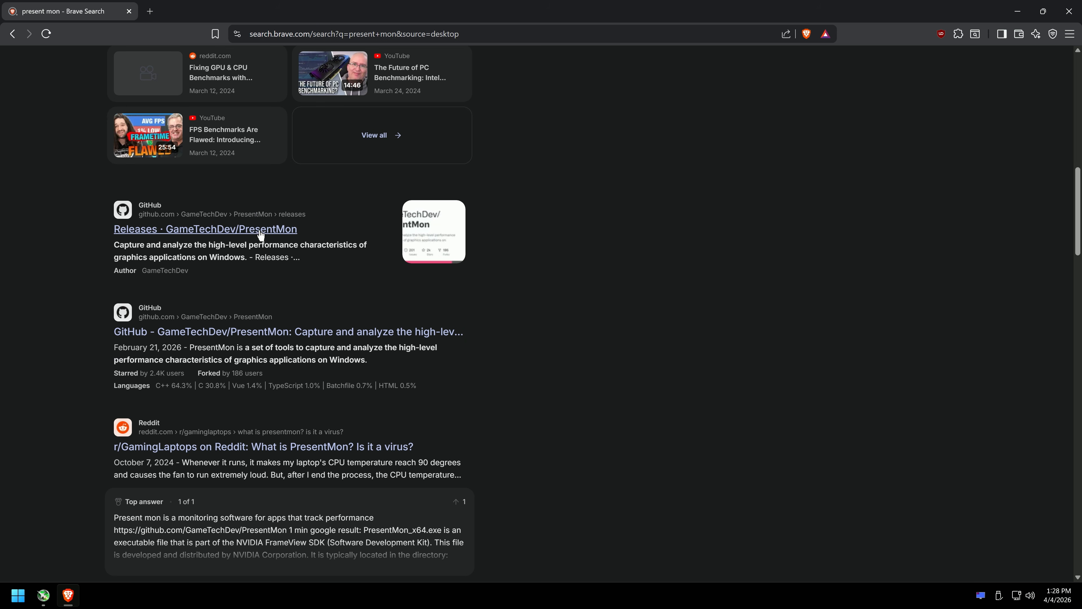
{"action": "left_click", "coordinate": [254, 230]}
{"action": "scroll", "coordinate": [597, 255], "scroll_direction": "down", "scroll_amount": 8}
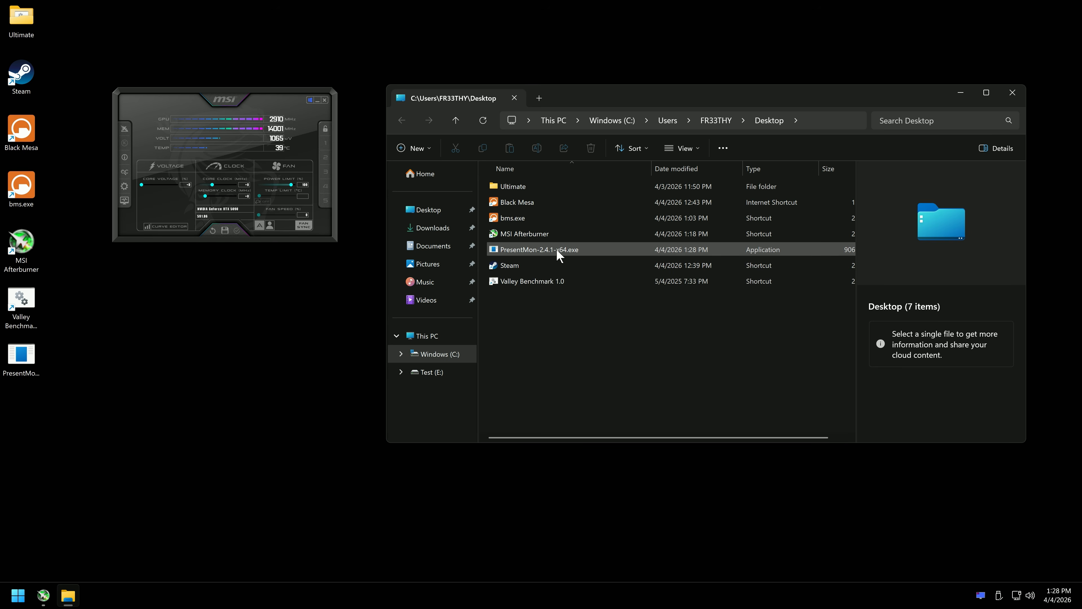
- Run PresentMon-2.4.1-x64.exe from the Desktop folder and examine the presentation mode reported for dwm.exe
{"action": "double_click", "coordinate": [556, 249]}
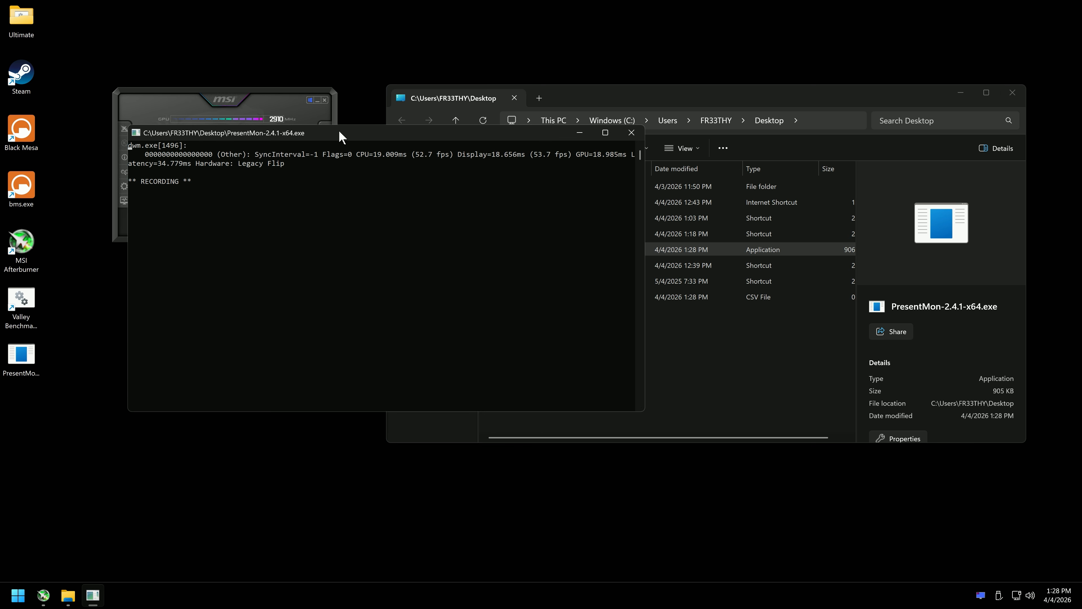
{"action": "left_click_drag", "start_coordinate": [339, 130], "coordinate": [474, 173]}
{"action": "left_click_drag", "start_coordinate": [423, 215], "coordinate": [341, 215]}
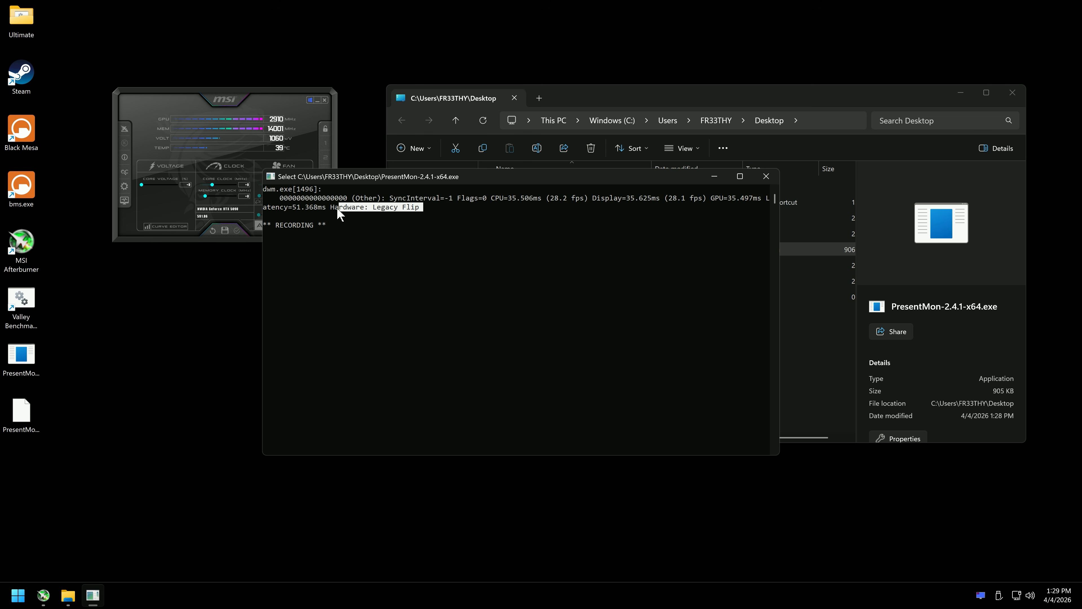
{"action": "left_click", "coordinate": [376, 209]}
{"action": "left_click_drag", "start_coordinate": [426, 207], "coordinate": [343, 199]}
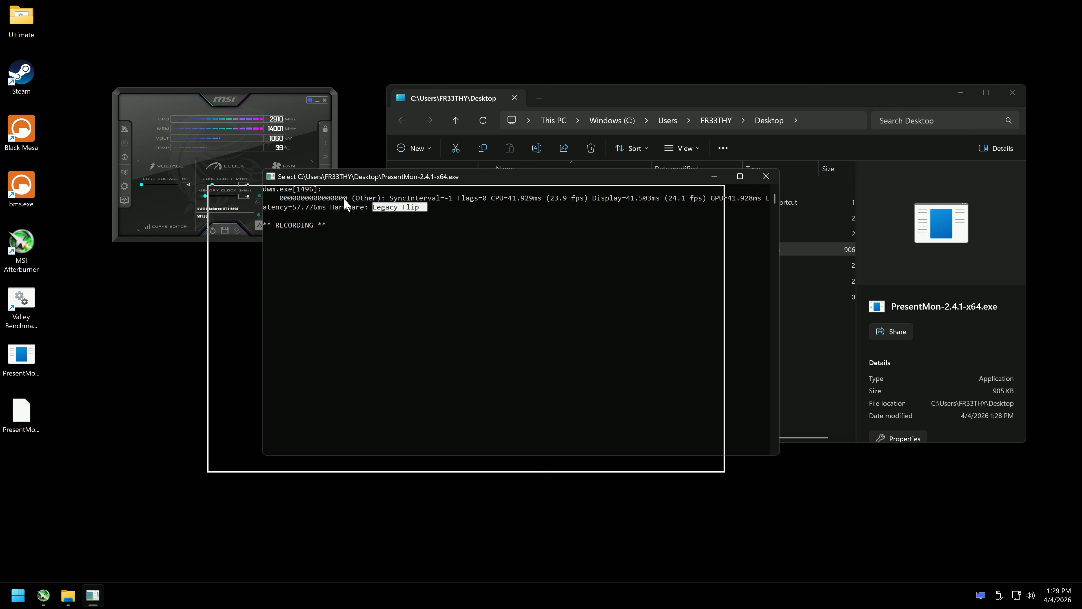
- Launch Valley Benchmark 1.0 and run it in a window at 1280x720
{"action": "double_click", "coordinate": [21, 301]}
{"action": "left_click", "coordinate": [623, 327]}
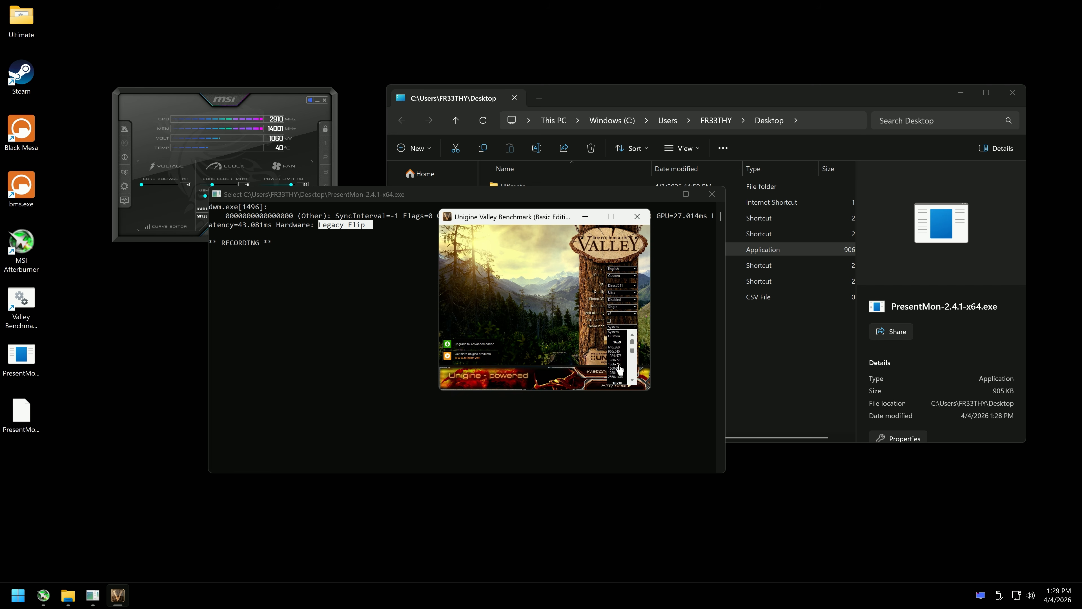
{"action": "left_click", "coordinate": [618, 360]}
{"action": "left_click", "coordinate": [618, 340]}
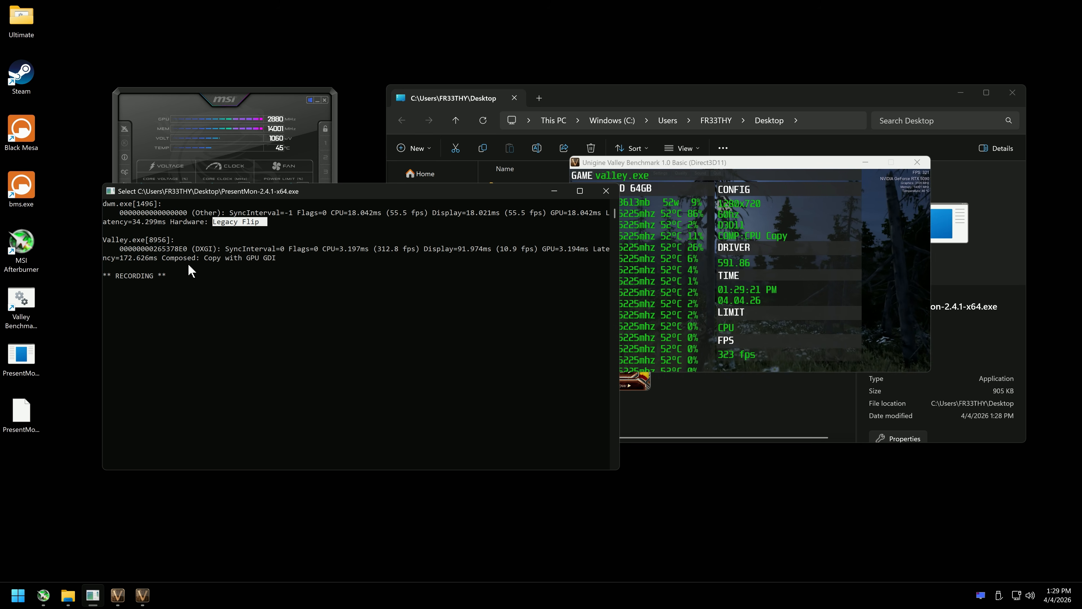
- Examine the presentation mode PresentMon reports for Valley.exe, and close PresentMon and the benchmark window
{"action": "mouse_move", "coordinate": [166, 259]}
{"action": "left_mouse_down"}
{"action": "mouse_move", "coordinate": [277, 259]}
{"action": "mouse_move", "coordinate": [157, 258]}
{"action": "left_mouse_up"}
{"action": "left_click_drag", "start_coordinate": [300, 195], "coordinate": [361, 197]}
{"action": "left_click", "coordinate": [604, 194]}
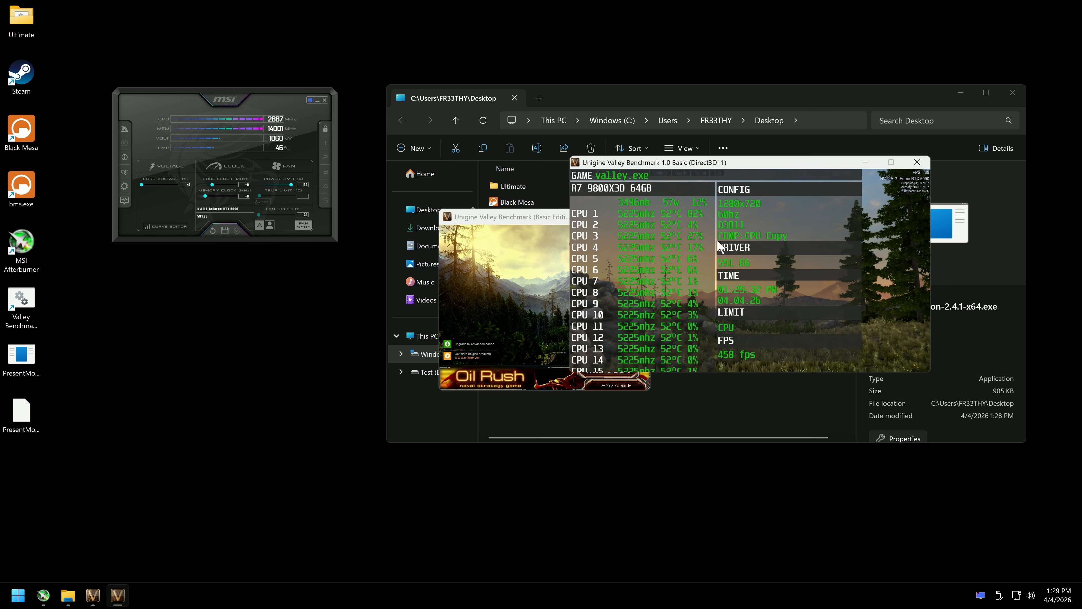
{"action": "key", "text": "Escape"}
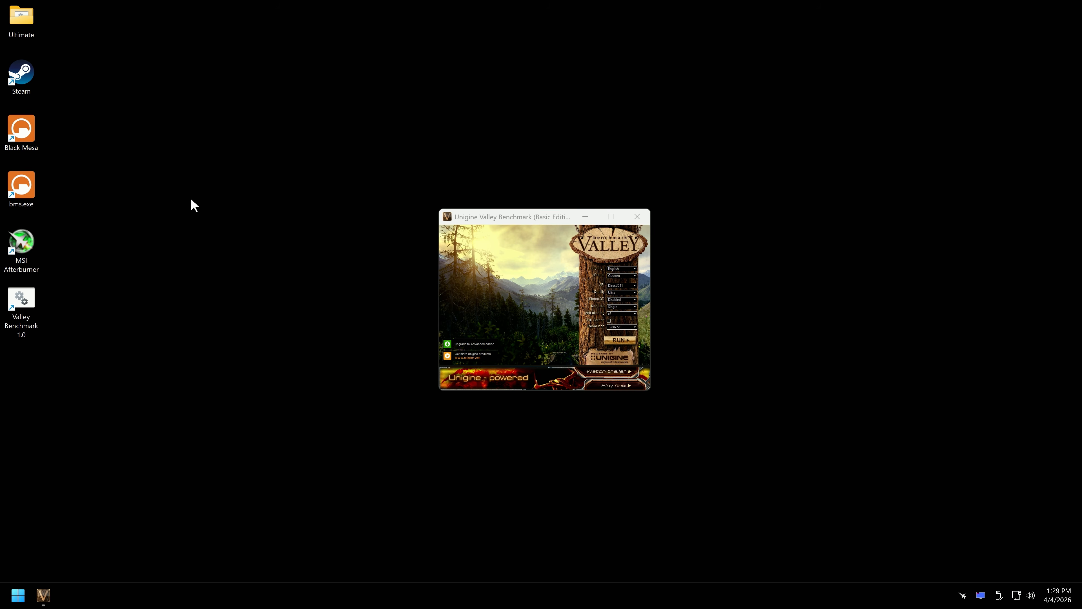
- Run Valley Benchmark full screen at the System resolution, check its presentation mode in the overlay, and quit the benchmark and its launcher
{"action": "left_click", "coordinate": [634, 327]}
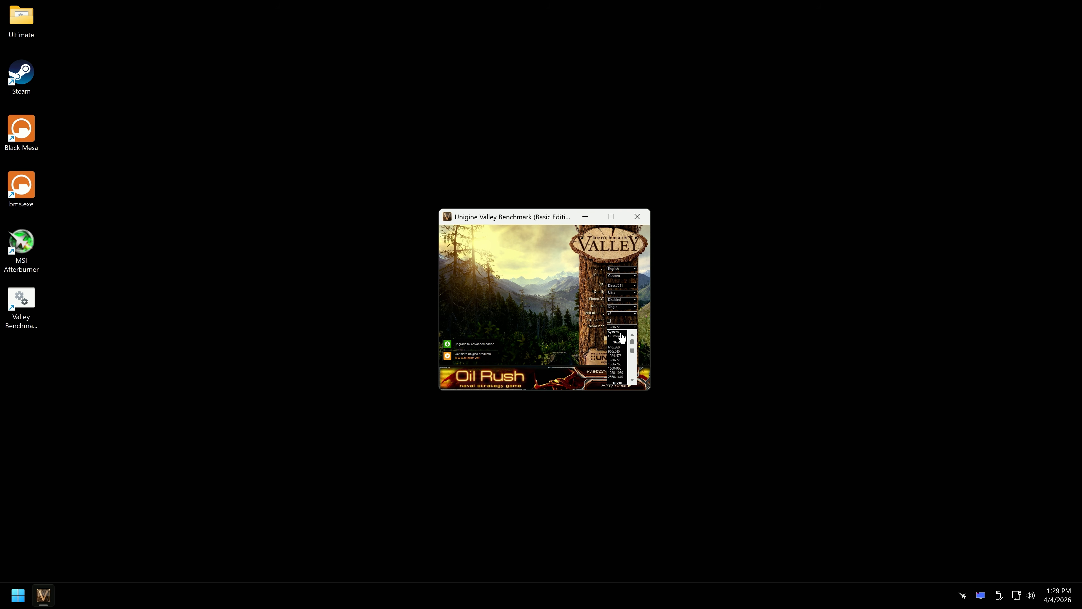
{"action": "left_click", "coordinate": [622, 332]}
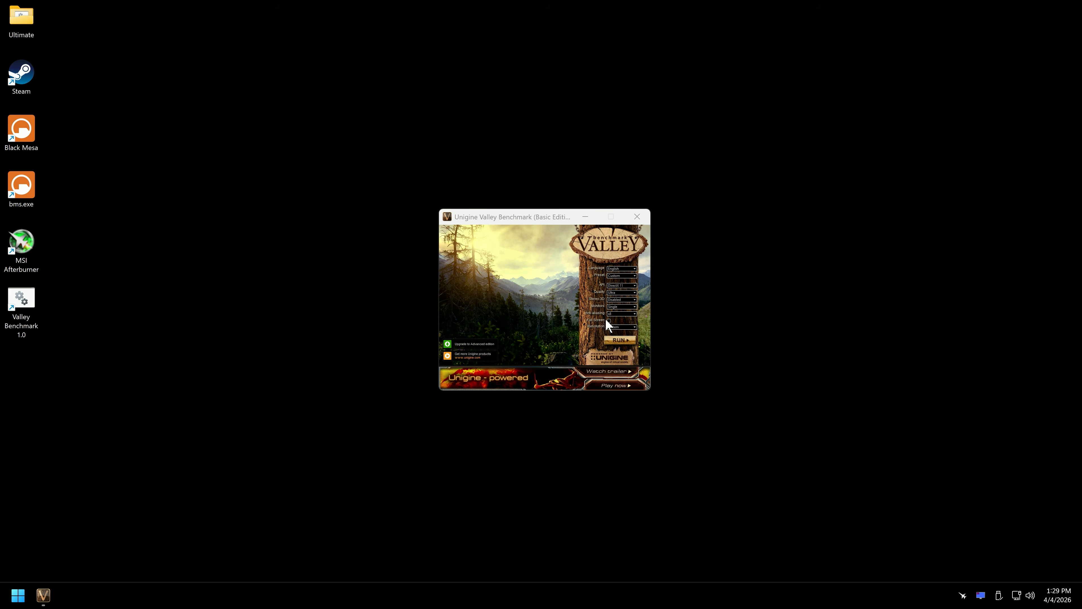
{"action": "left_click", "coordinate": [620, 340]}
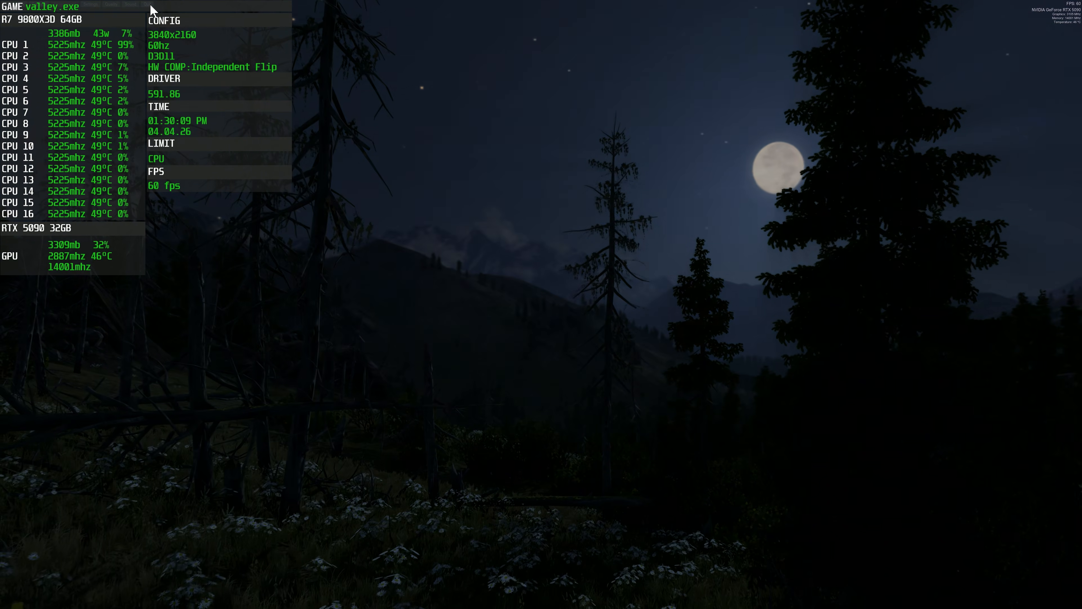
{"action": "left_click", "coordinate": [149, 5]}
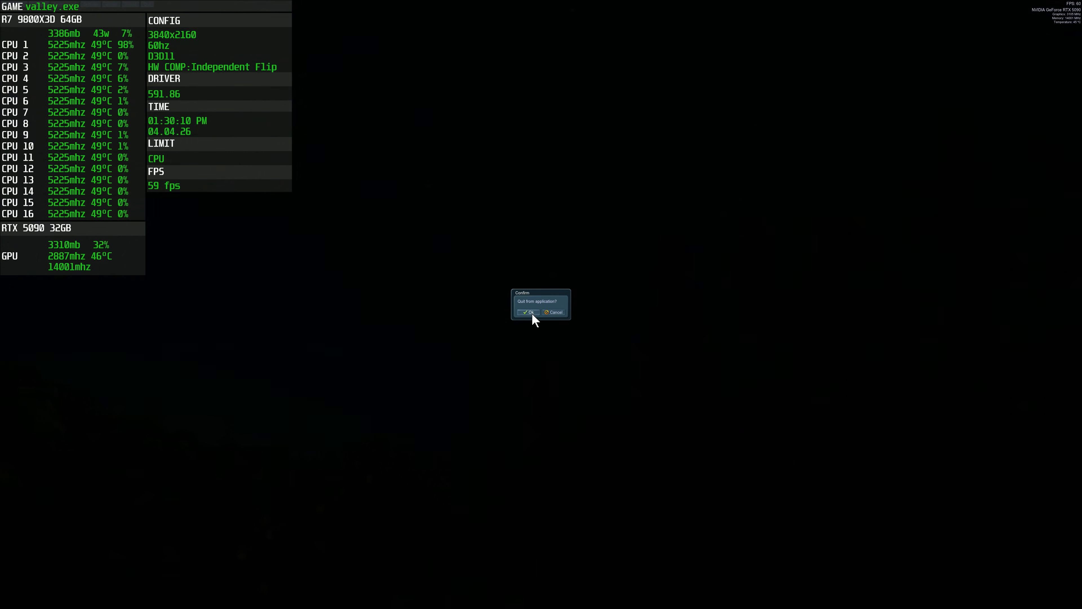
{"action": "left_click", "coordinate": [532, 313]}
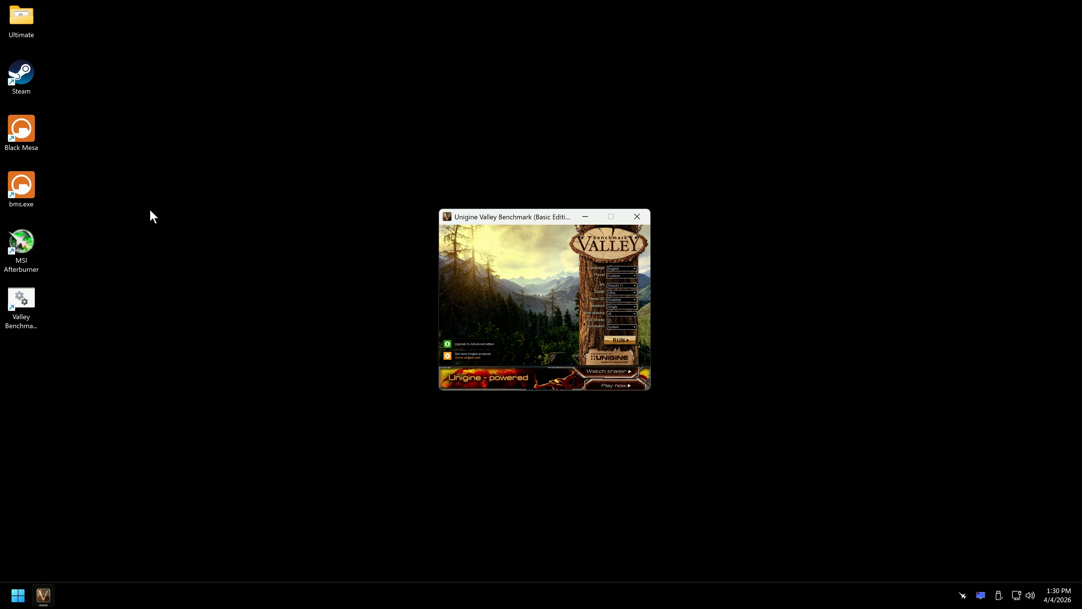
{"action": "left_click", "coordinate": [637, 216]}
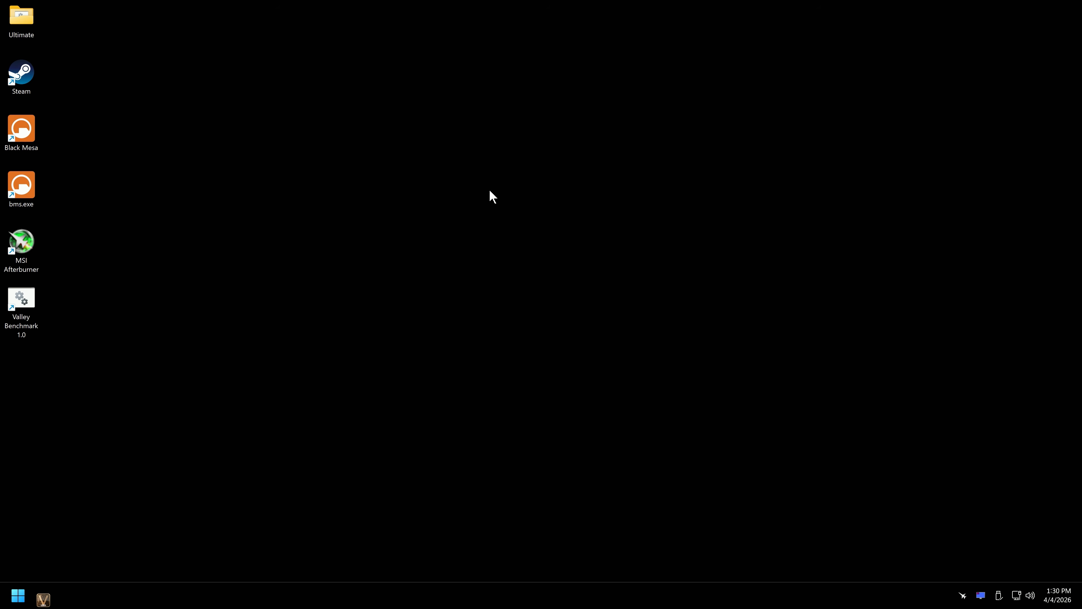
- Launch Black Mesa, check its presentation mode in the overlay, and quit the game and close the Steam window
{"action": "double_click", "coordinate": [22, 136]}
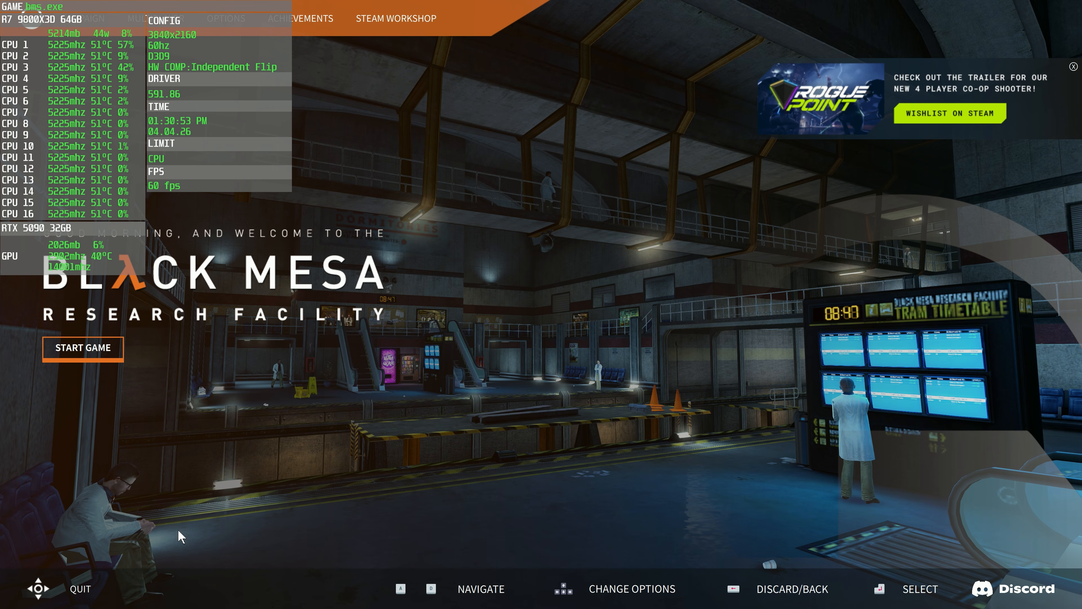
{"action": "left_click", "coordinate": [80, 589]}
{"action": "left_click", "coordinate": [699, 356]}
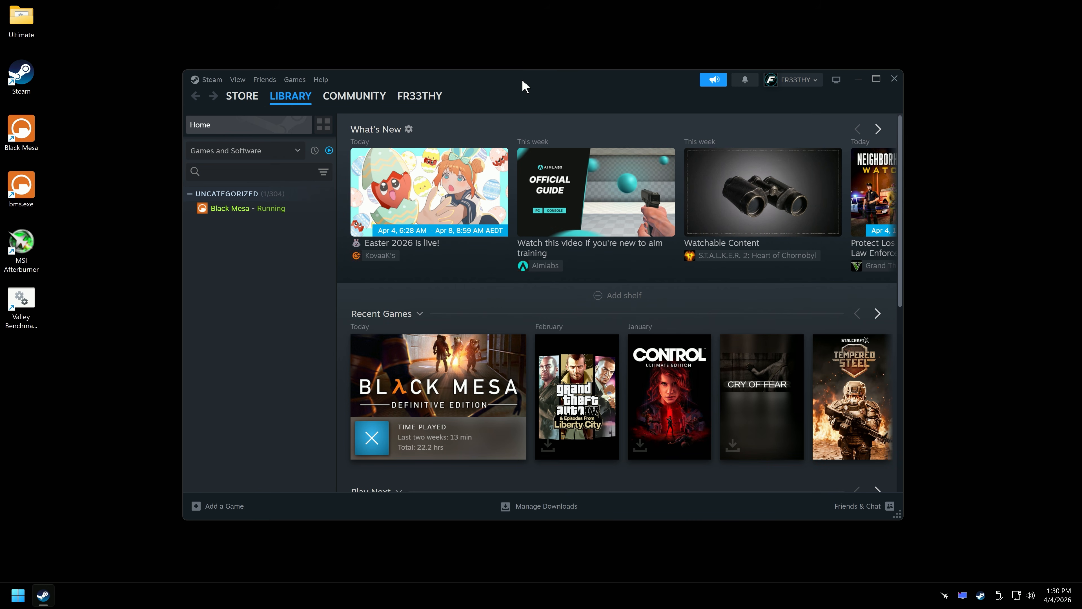
{"action": "left_click", "coordinate": [882, 72]}
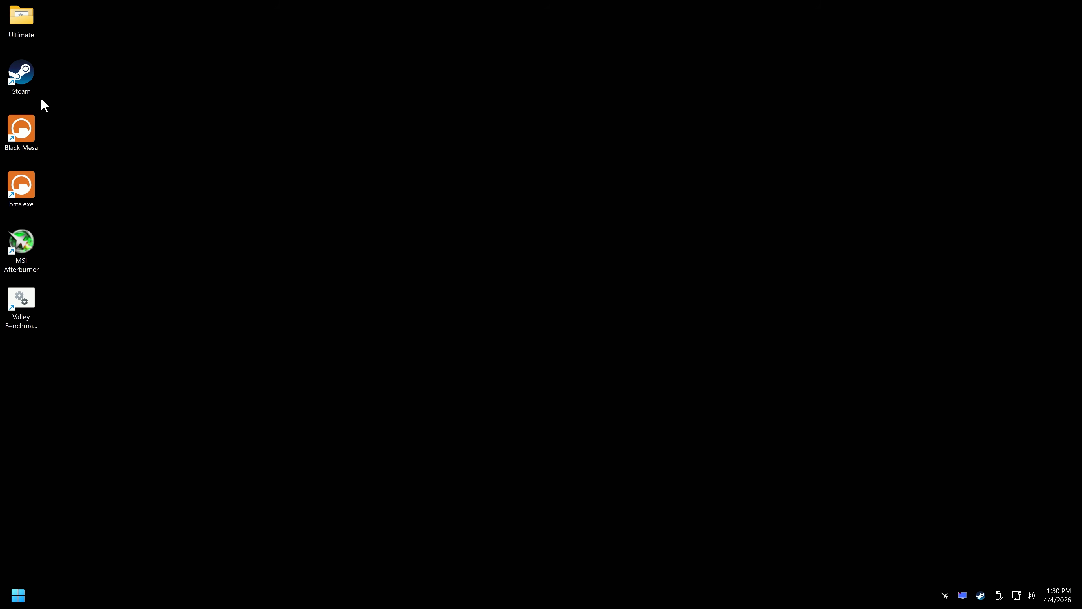
- Run 13 Hardware Composed Independent Flip.ps1 from the Ultimate folder's 8 Advanced subfolder and choose option 2, Hardware Independent Flip (Default)
{"action": "double_click", "coordinate": [21, 17]}
{"action": "double_click", "coordinate": [520, 295]}
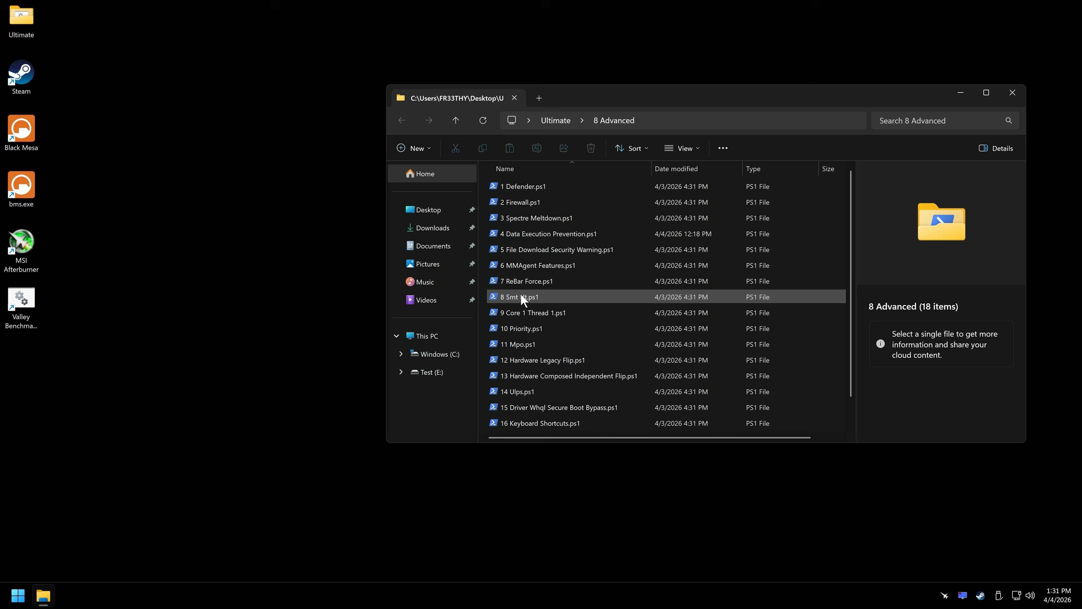
{"action": "scroll", "coordinate": [592, 345], "scroll_direction": "down", "scroll_amount": 1}
{"action": "left_click", "coordinate": [569, 348]}
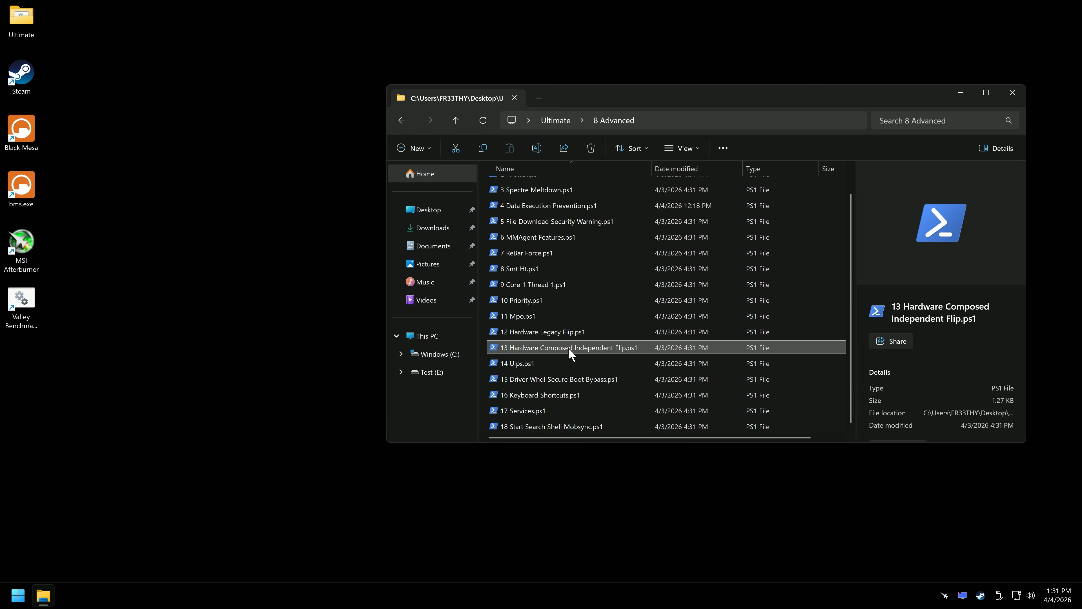
{"action": "double_click", "coordinate": [570, 349]}
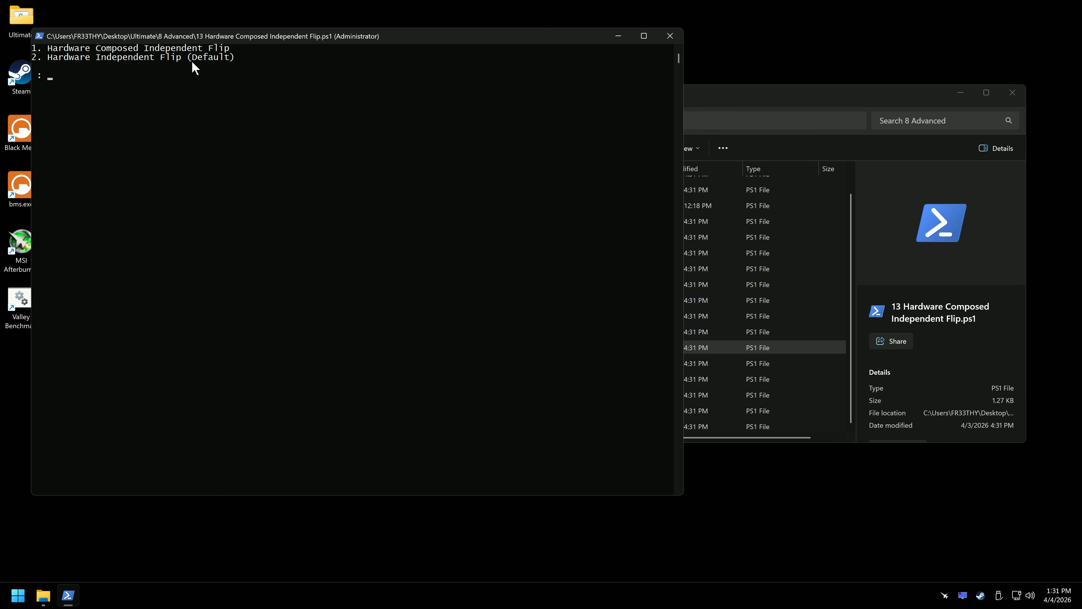
{"action": "type", "text": "2"}
{"action": "key", "text": "Return"}
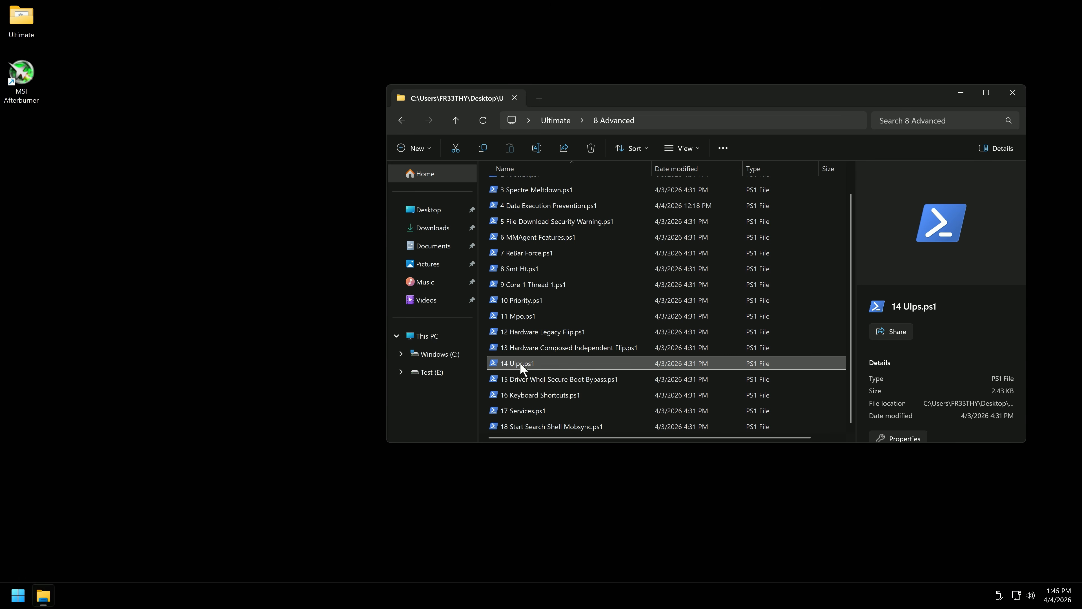
- Run 14 Ulps.ps1 and highlight the HAGS line above its AMD Ultra Low Power Saving options
{"action": "double_click", "coordinate": [522, 364]}
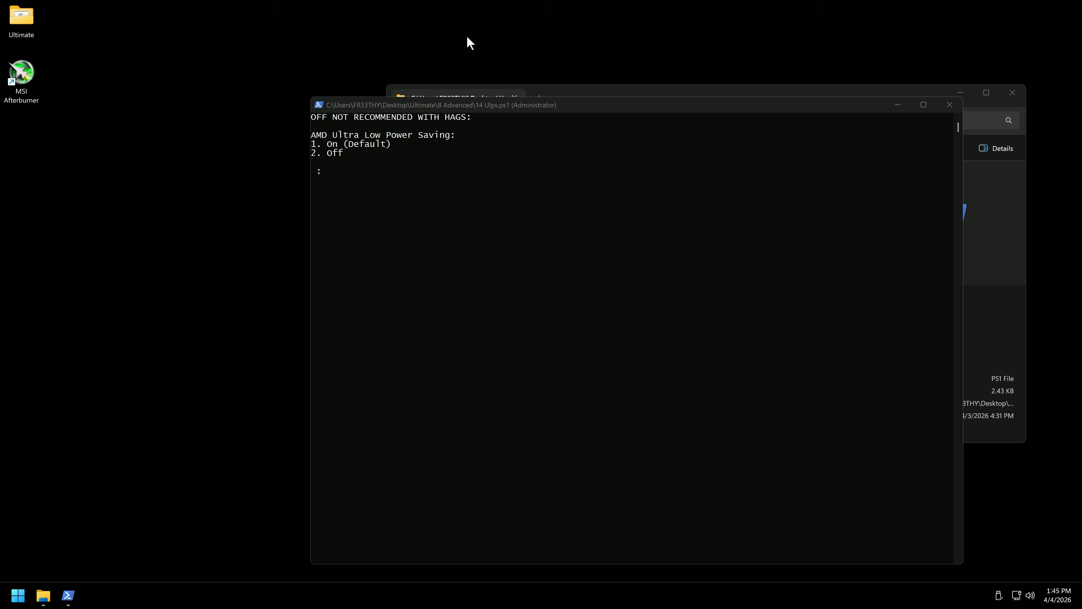
{"action": "left_click", "coordinate": [467, 122]}
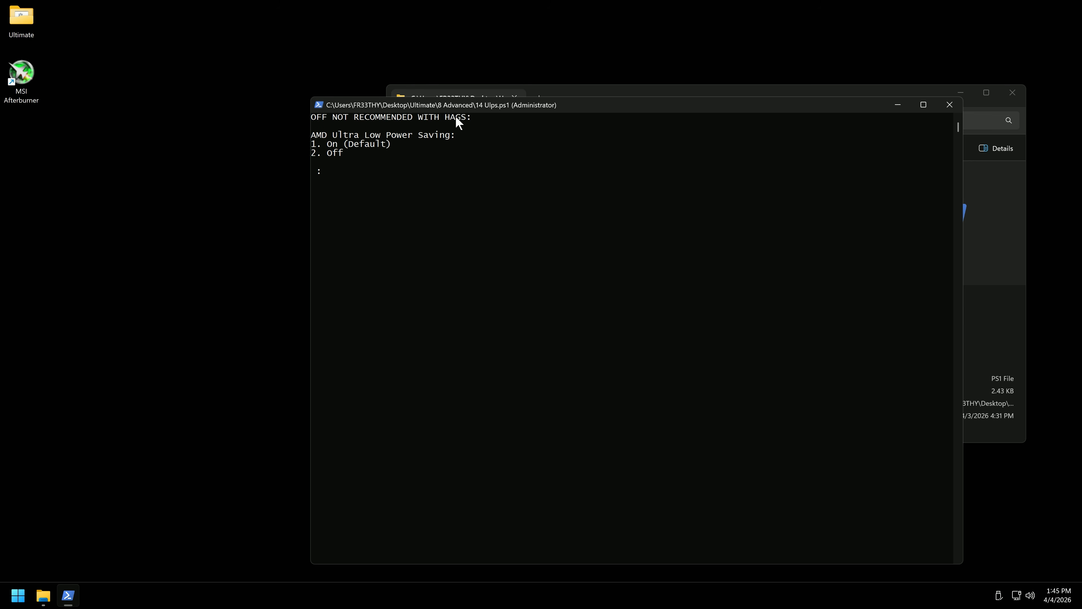
{"action": "left_click_drag", "start_coordinate": [470, 121], "coordinate": [238, 79]}
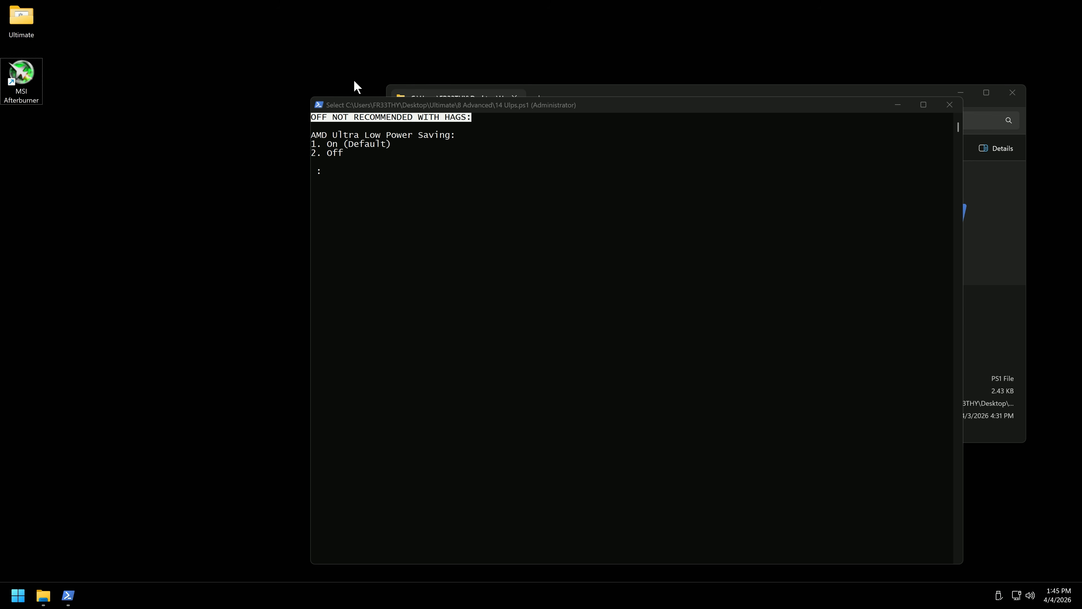
- Check the Hardware-accelerated GPU scheduling option in the Windows display graphics settings, and close Settings
{"action": "key", "text": "super+i"}
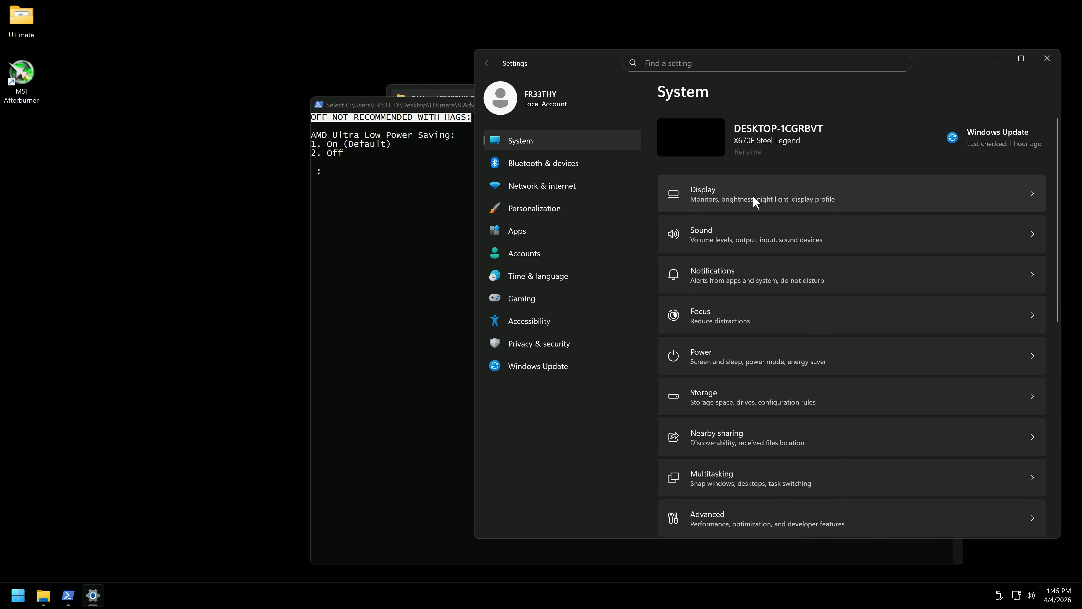
{"action": "left_click", "coordinate": [739, 199]}
{"action": "scroll", "coordinate": [848, 327], "scroll_direction": "down", "scroll_amount": 5}
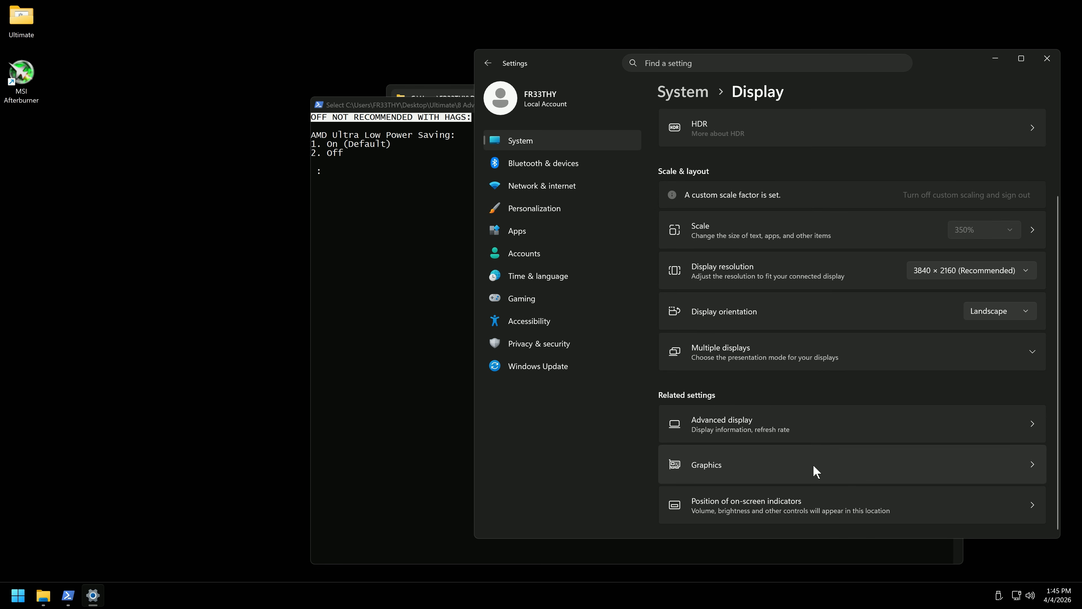
{"action": "left_click", "coordinate": [818, 471]}
{"action": "left_click", "coordinate": [777, 242]}
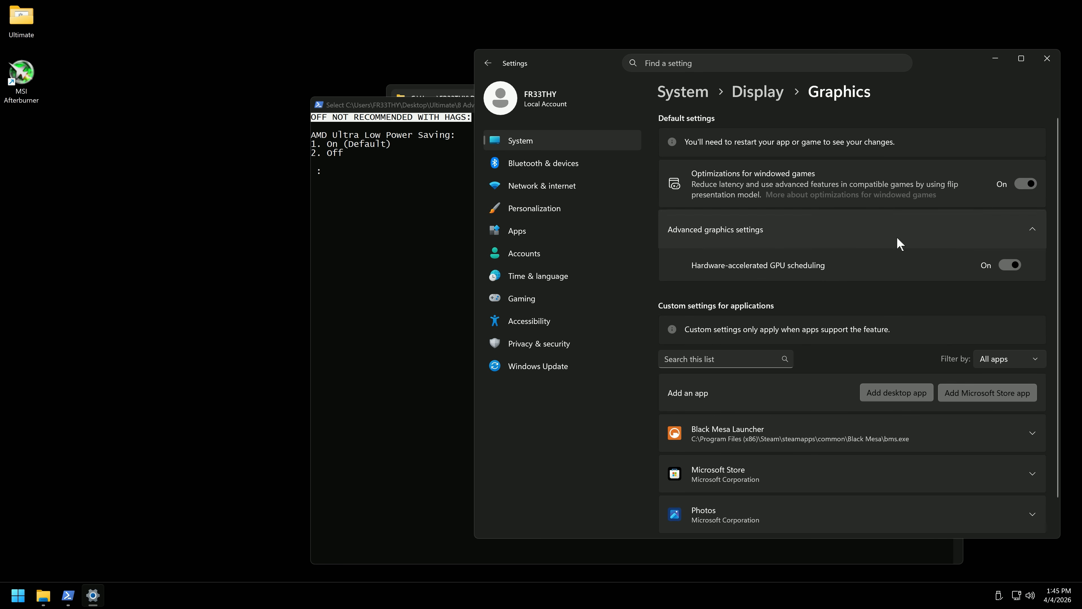
{"action": "left_click", "coordinate": [392, 133]}
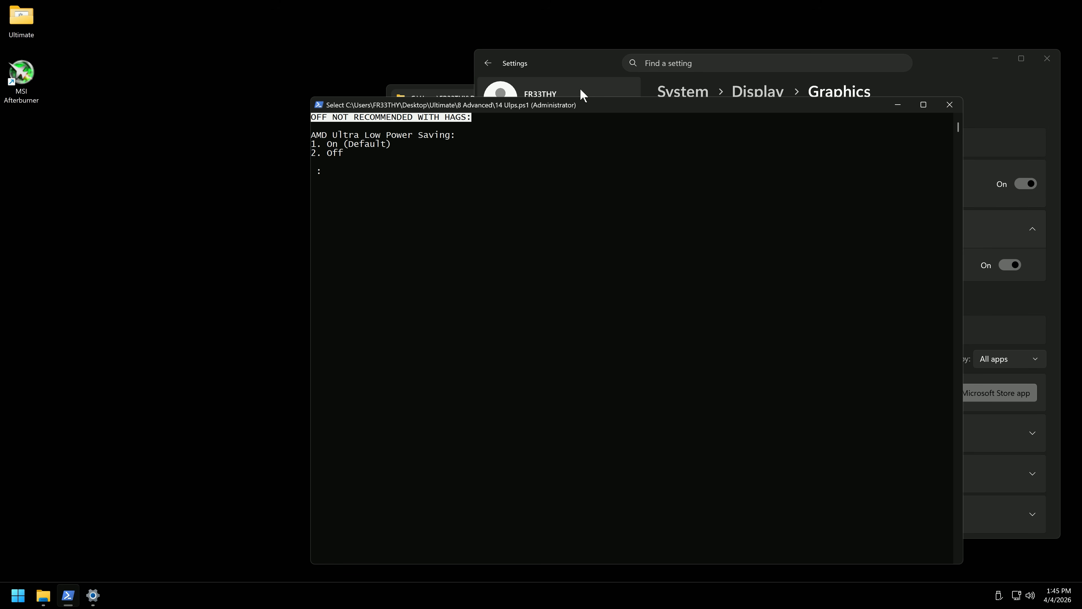
{"action": "left_click", "coordinate": [616, 71]}
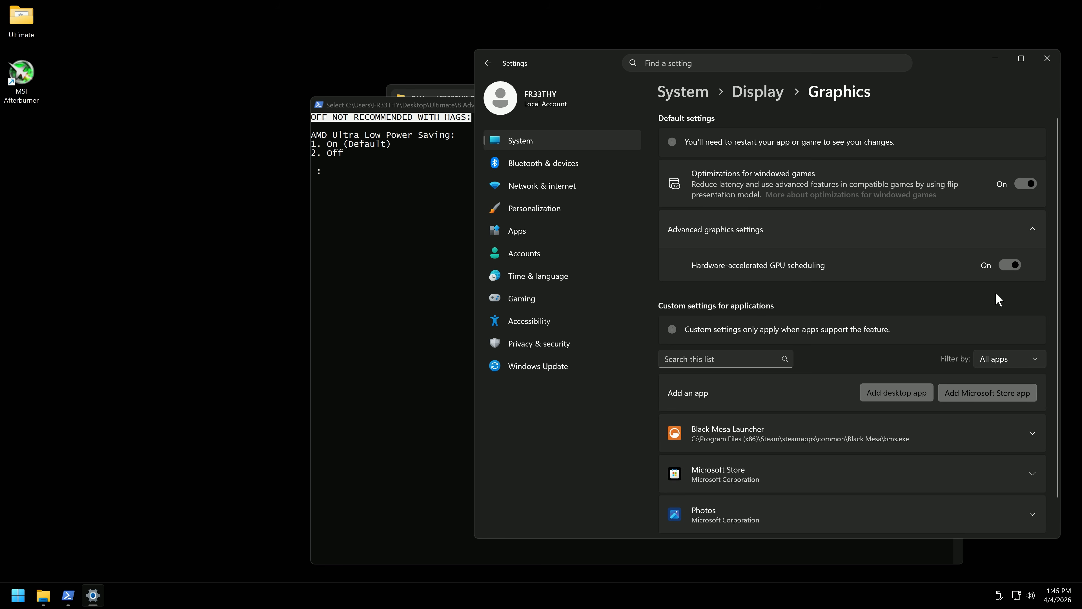
{"action": "left_click", "coordinate": [1047, 59]}
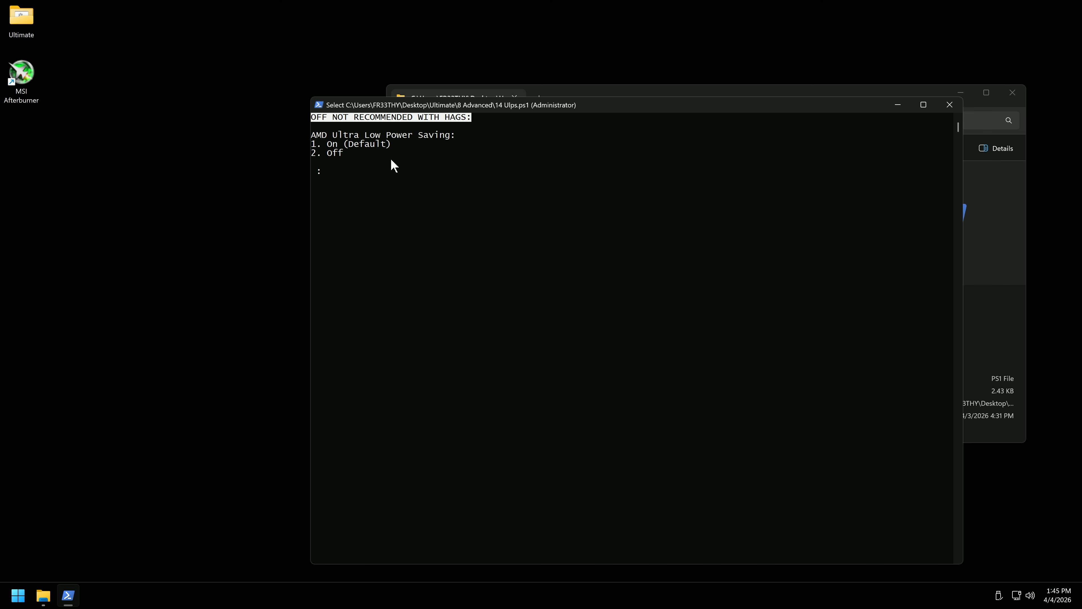
- Open the MSI Afterburner properties and check the Disable ULPS option among the AMD compatibility properties
{"action": "double_click", "coordinate": [32, 87]}
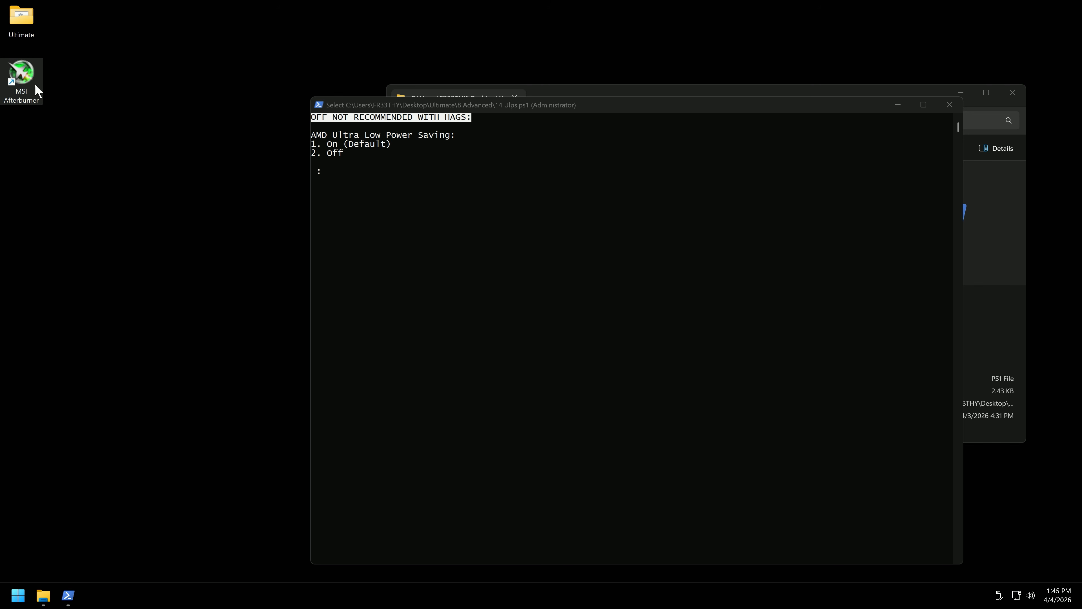
{"action": "left_click", "coordinate": [128, 192]}
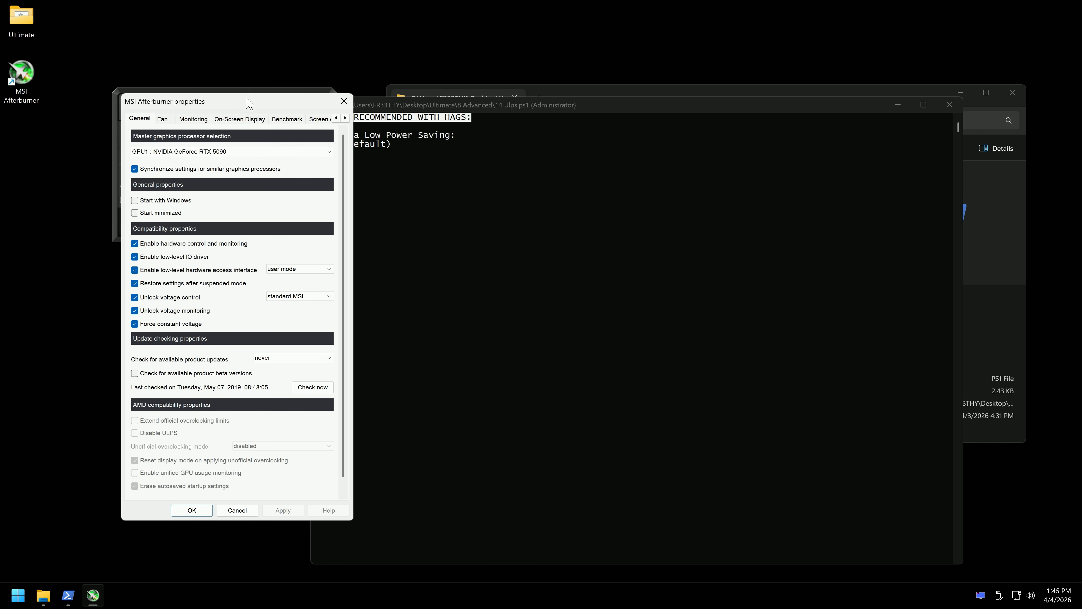
{"action": "left_click_drag", "start_coordinate": [249, 103], "coordinate": [450, 71]}
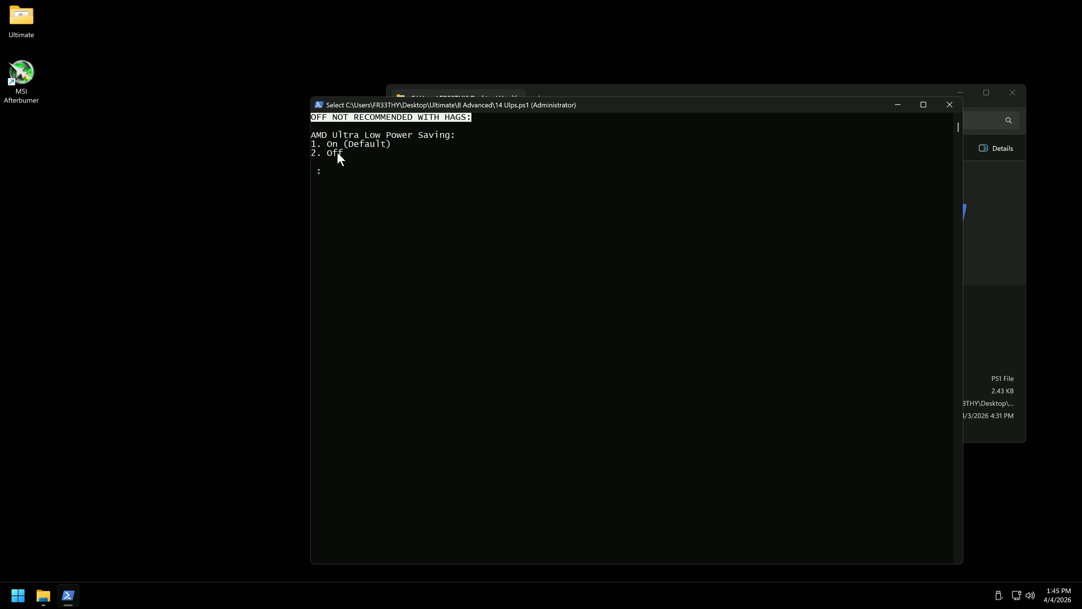
- Choose option 2, Off, in the 14 Ulps.ps1 script and highlight the EnableUlps registry entries it outputs
{"action": "left_click", "coordinate": [341, 153]}
{"action": "type", "text": "2"}
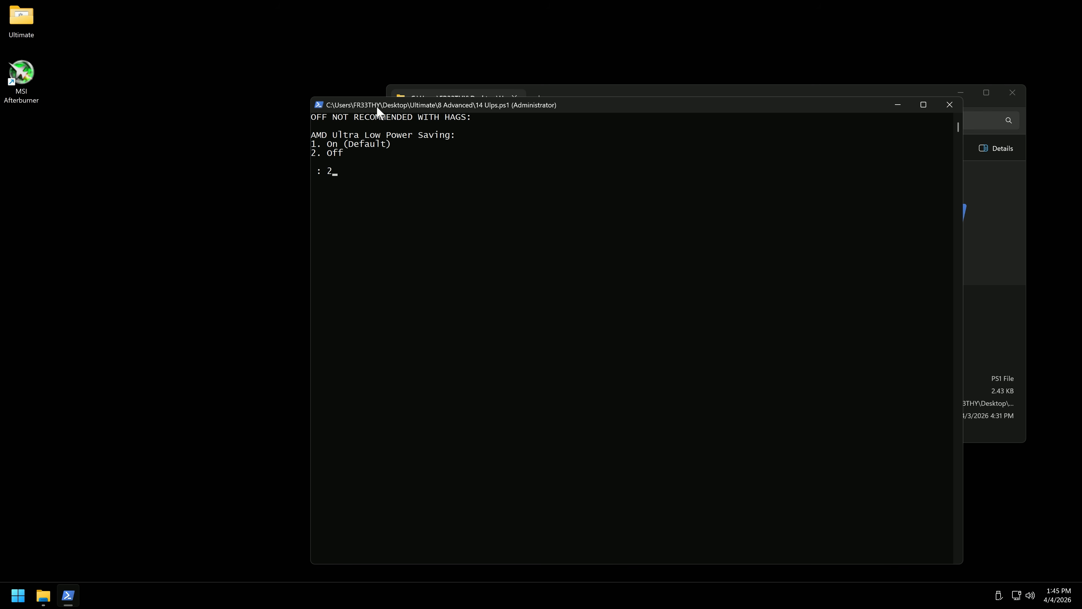
{"action": "key", "text": "Return"}
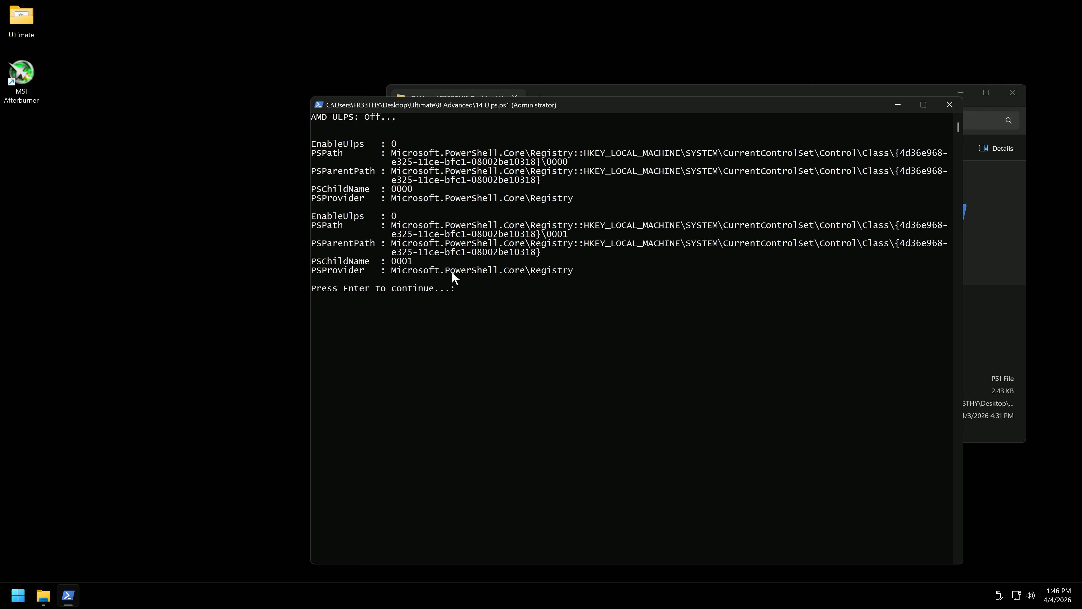
{"action": "left_click_drag", "start_coordinate": [456, 273], "coordinate": [335, 220]}
{"action": "left_click_drag", "start_coordinate": [527, 196], "coordinate": [324, 144]}
{"action": "left_click", "coordinate": [410, 153]}
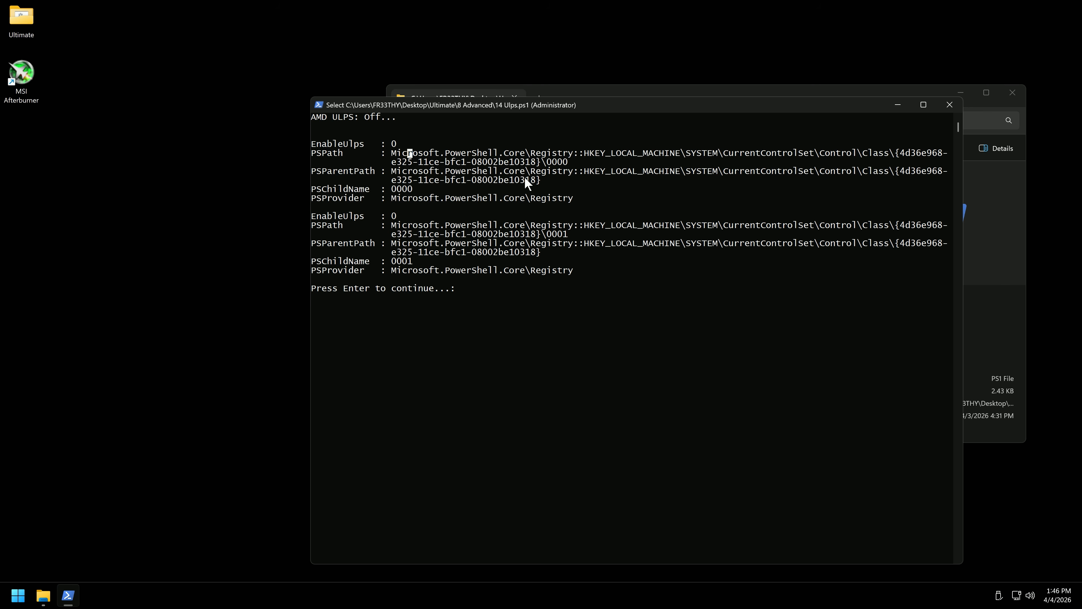
- Reopen the MSI Afterburner properties to check Disable ULPS, and close Afterburner and the script window
{"action": "left_click", "coordinate": [22, 81]}
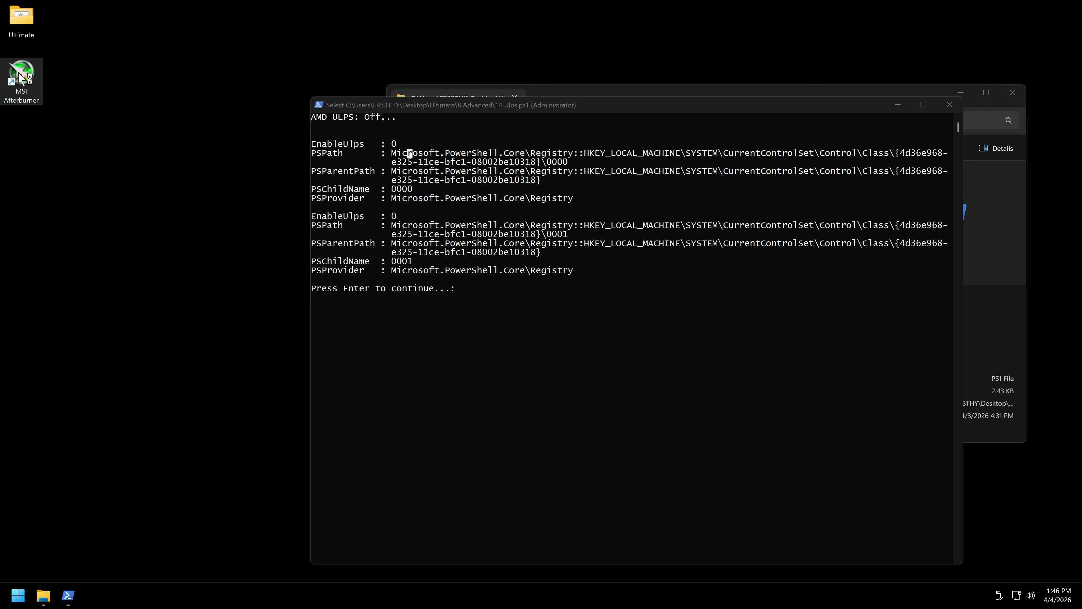
{"action": "left_click", "coordinate": [127, 186]}
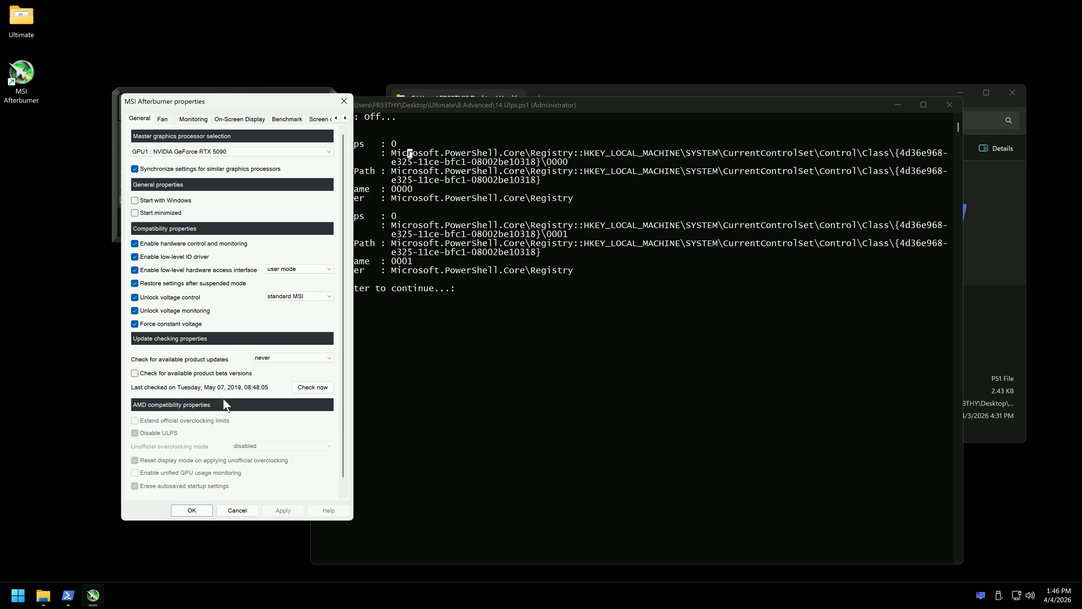
{"action": "left_click", "coordinate": [344, 101]}
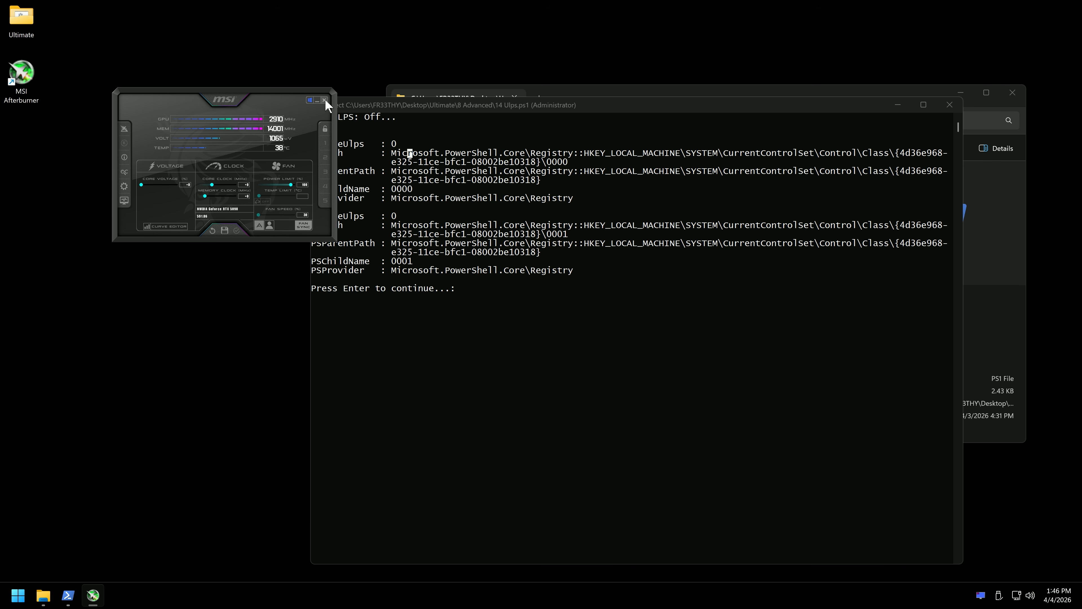
{"action": "left_click", "coordinate": [324, 101]}
{"action": "left_click", "coordinate": [949, 105]}
- Rerun 14 Ulps.ps1, highlight HAGS in its warning line, choose option 2, Off, and recheck Disable ULPS in MSI Afterburner
{"action": "double_click", "coordinate": [527, 365]}
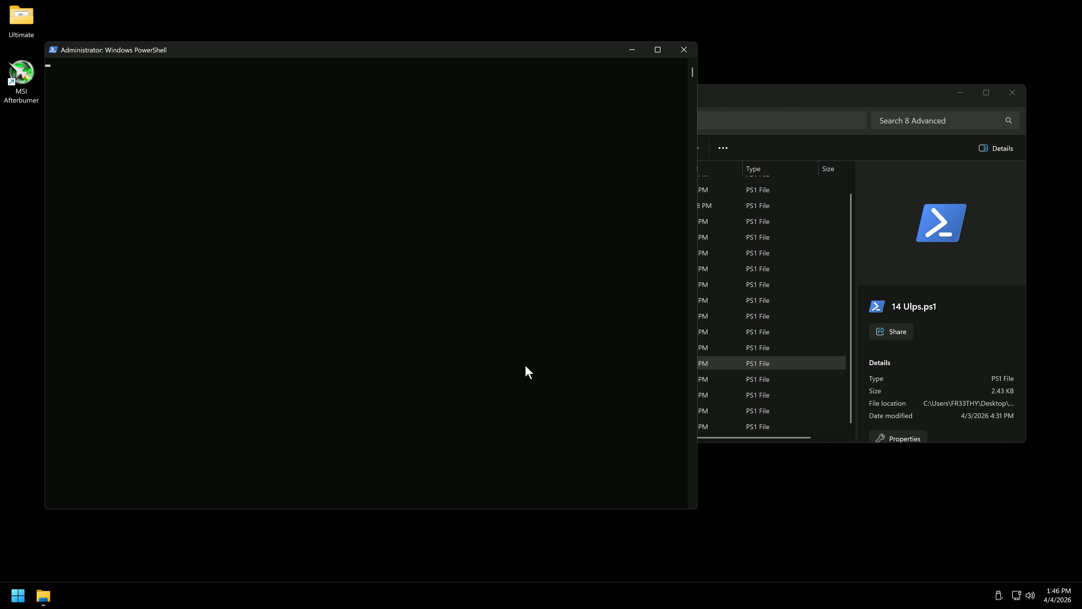
{"action": "left_click_drag", "start_coordinate": [263, 58], "coordinate": [696, 191]}
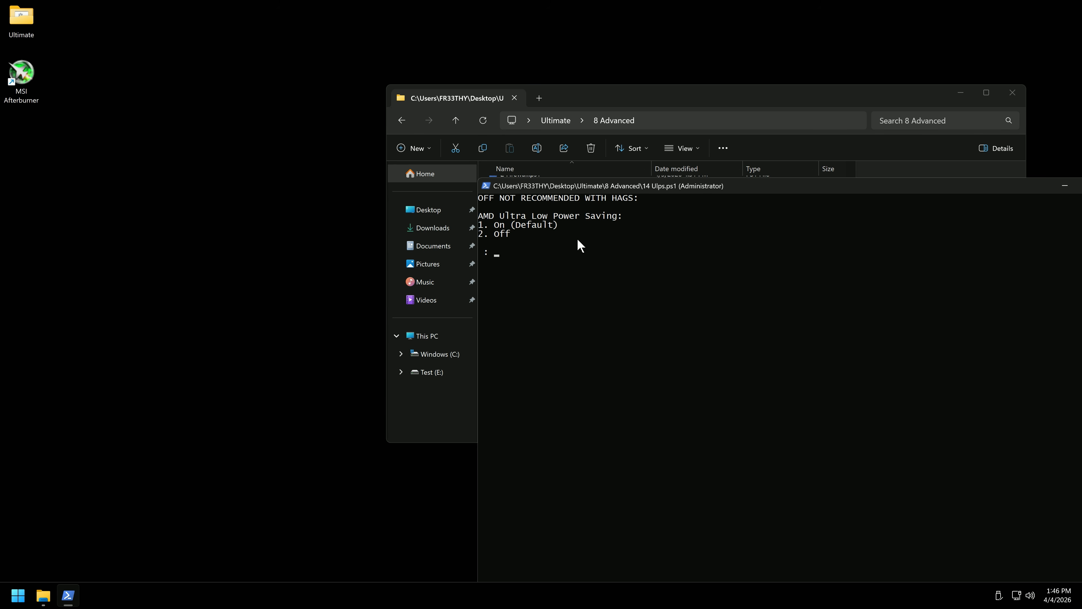
{"action": "mouse_move", "coordinate": [635, 201]}
{"action": "left_mouse_down"}
{"action": "mouse_move", "coordinate": [598, 194]}
{"action": "mouse_move", "coordinate": [618, 200]}
{"action": "left_mouse_up"}
{"action": "left_click", "coordinate": [637, 200]}
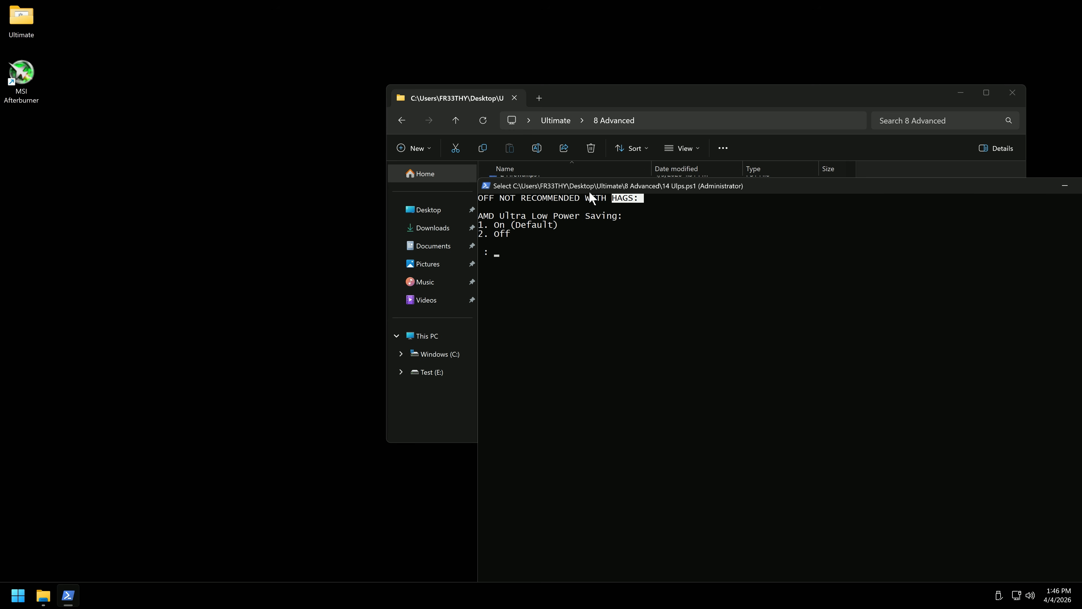
{"action": "type", "text": "2"}
{"action": "key", "text": "Return"}
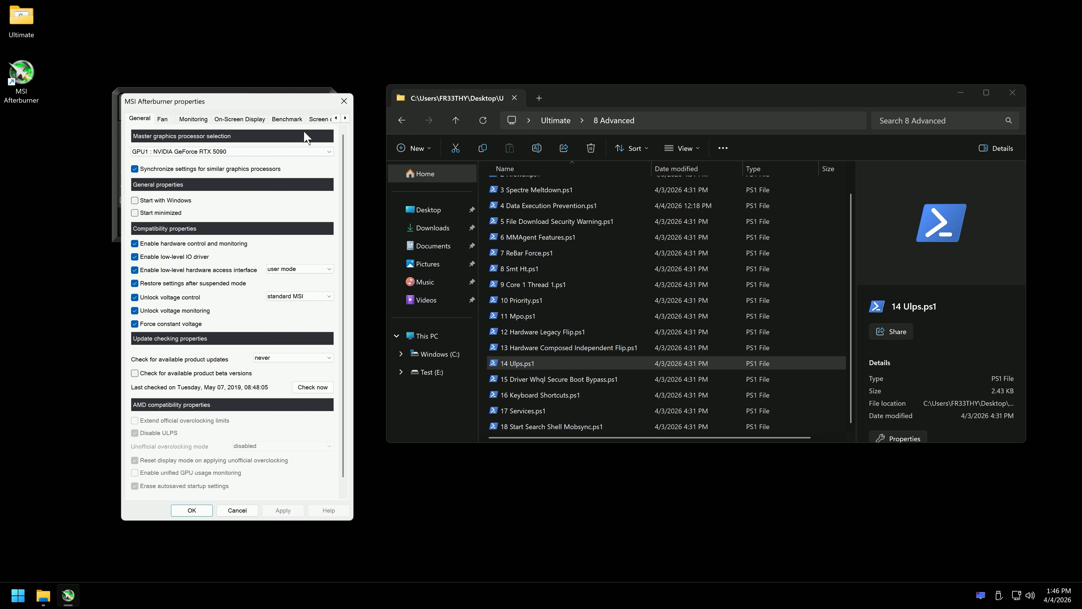
{"action": "left_click", "coordinate": [336, 103]}
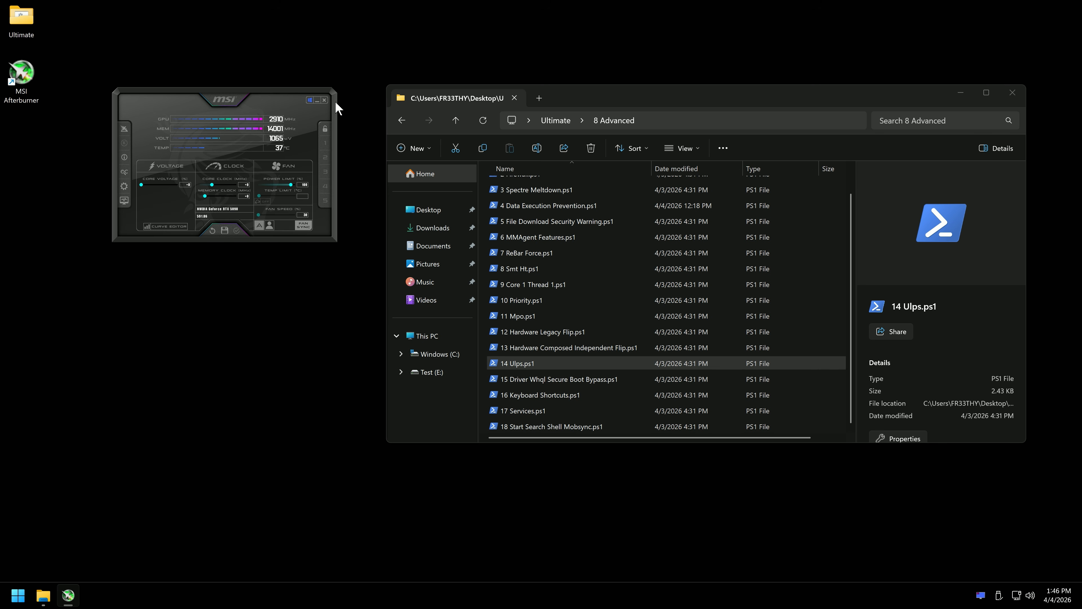
{"action": "left_click", "coordinate": [324, 100]}
- Run 14 Ulps.ps1 once more and restore AMD Ultra Low Power Saving with option 1, On (Default)
{"action": "double_click", "coordinate": [535, 363]}
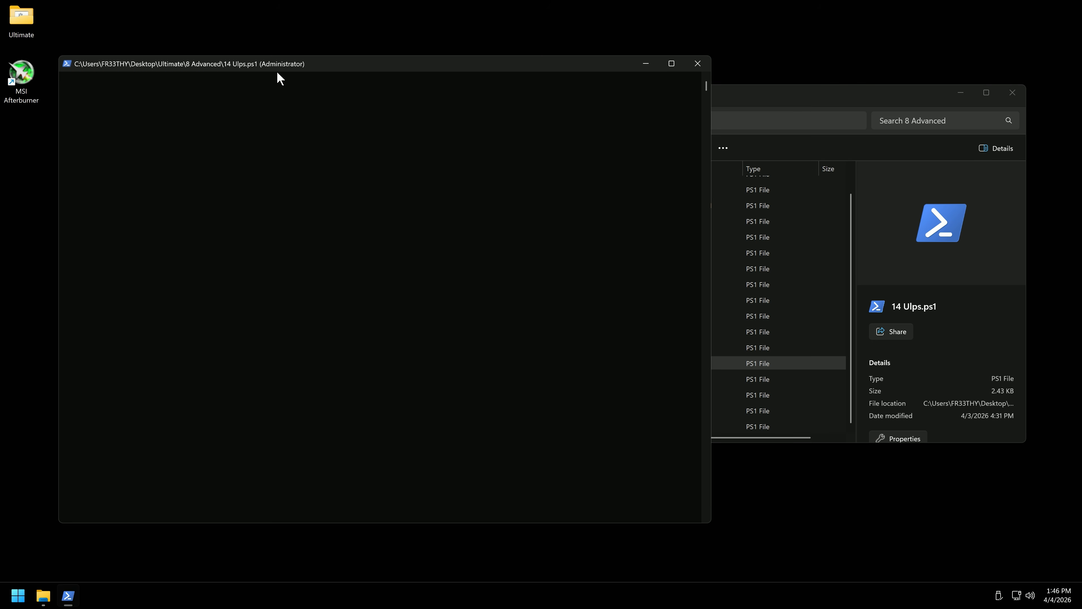
{"action": "type", "text": "1"}
{"action": "key", "text": "Return"}
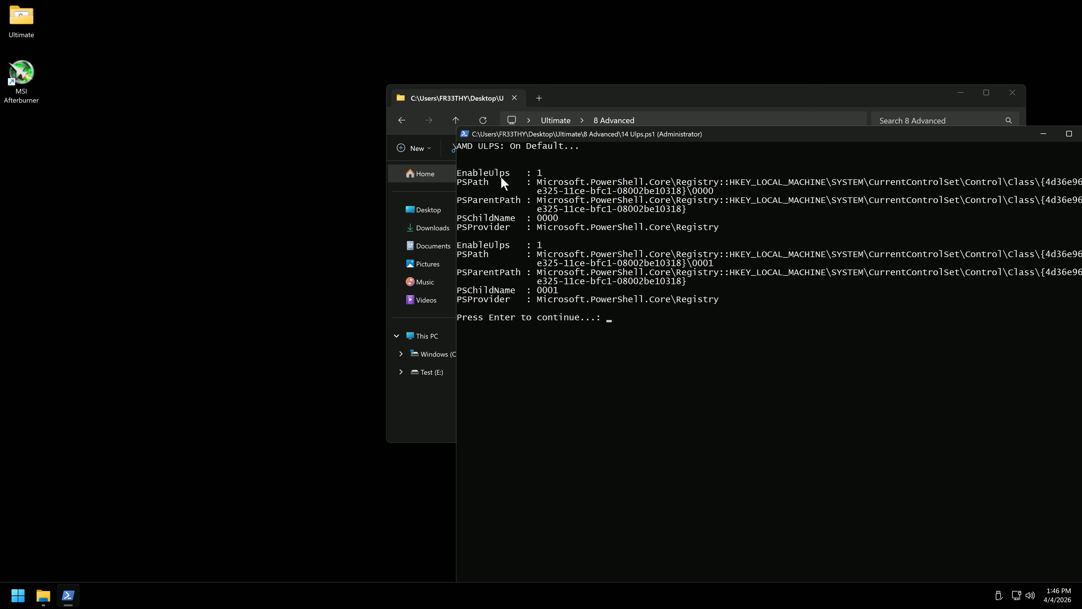
{"action": "key", "text": "Return"}
- Check the Disable ULPS option in MSI Afterburner's general properties after restoring the default, and close Afterburner
{"action": "double_click", "coordinate": [21, 73]}
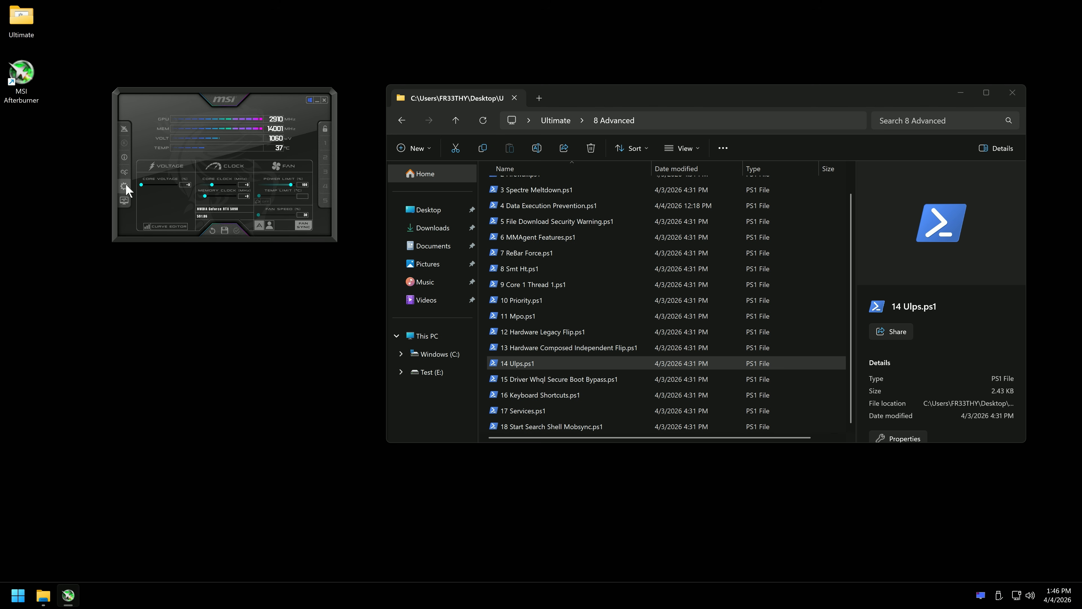
{"action": "left_click", "coordinate": [124, 186]}
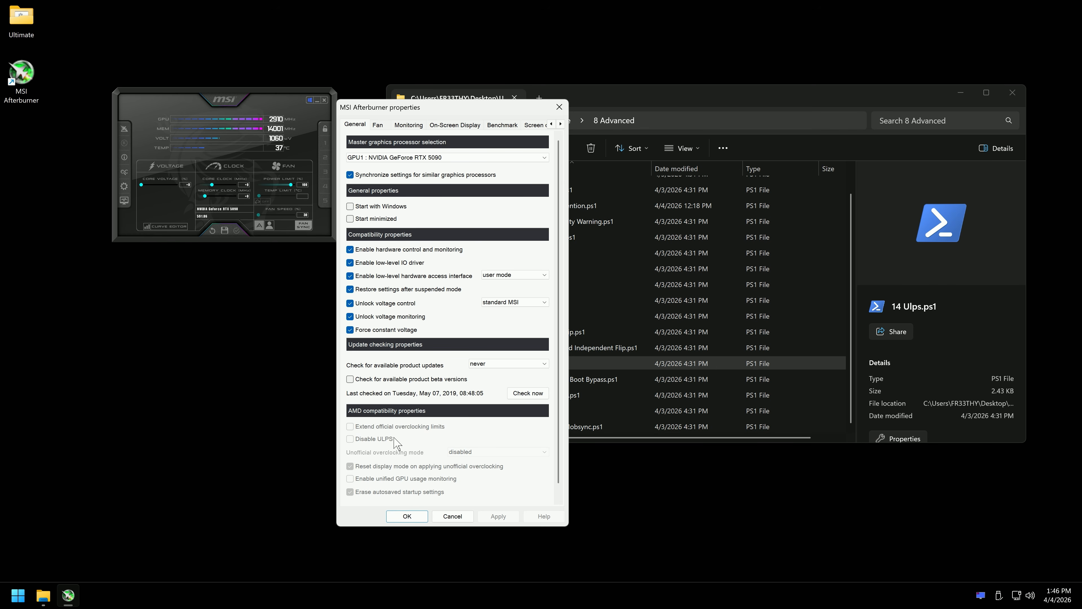
{"action": "left_click", "coordinate": [559, 108]}
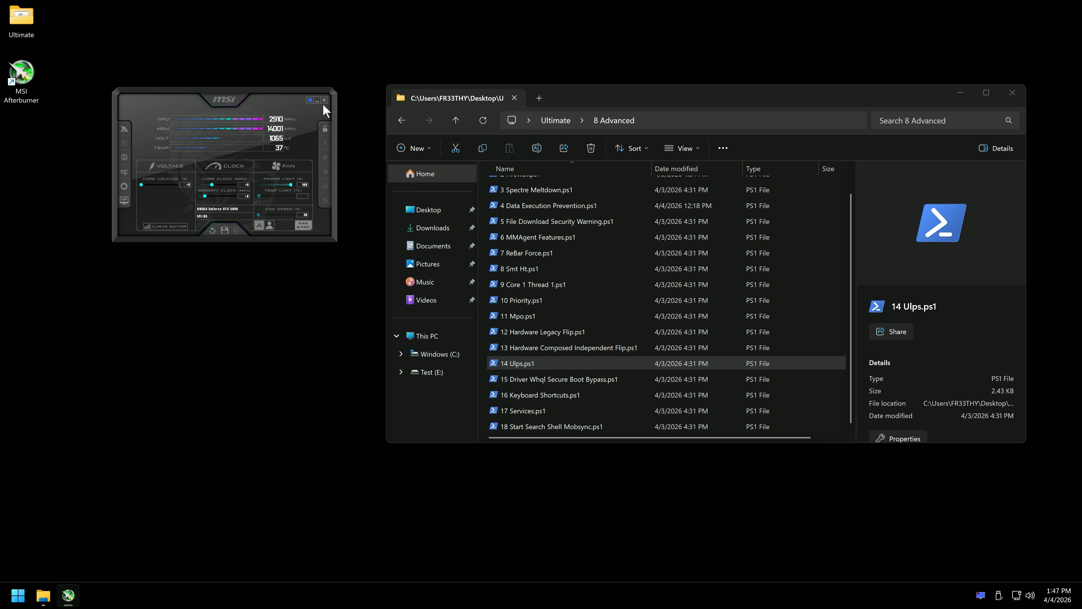
{"action": "left_click", "coordinate": [324, 100]}
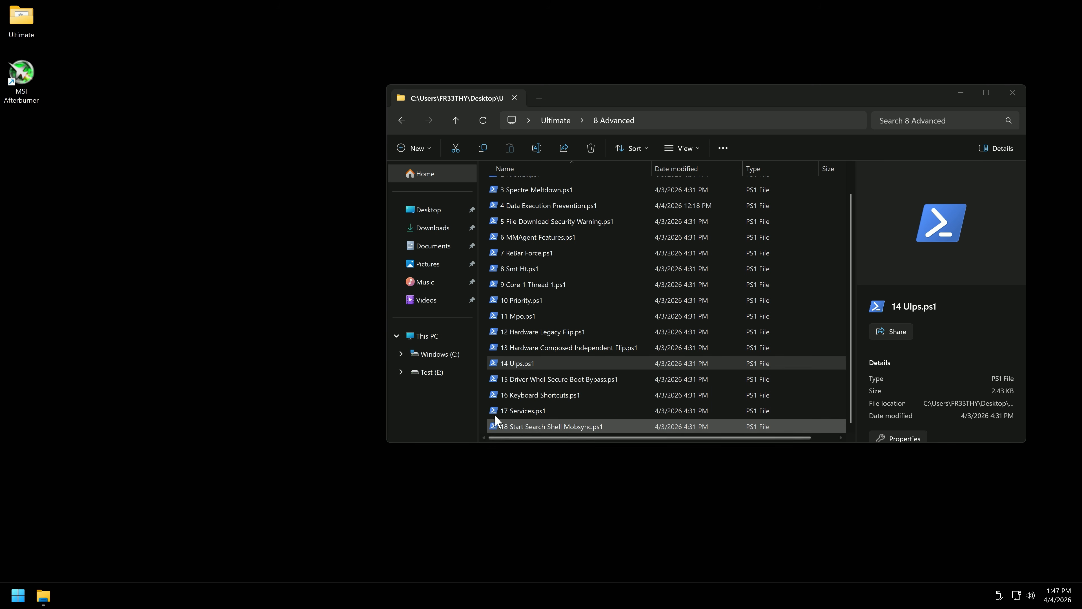
- Run 15 Driver Whql Secure Boot Bypass.ps1 from the 8 Advanced folder
{"action": "left_click", "coordinate": [581, 382]}
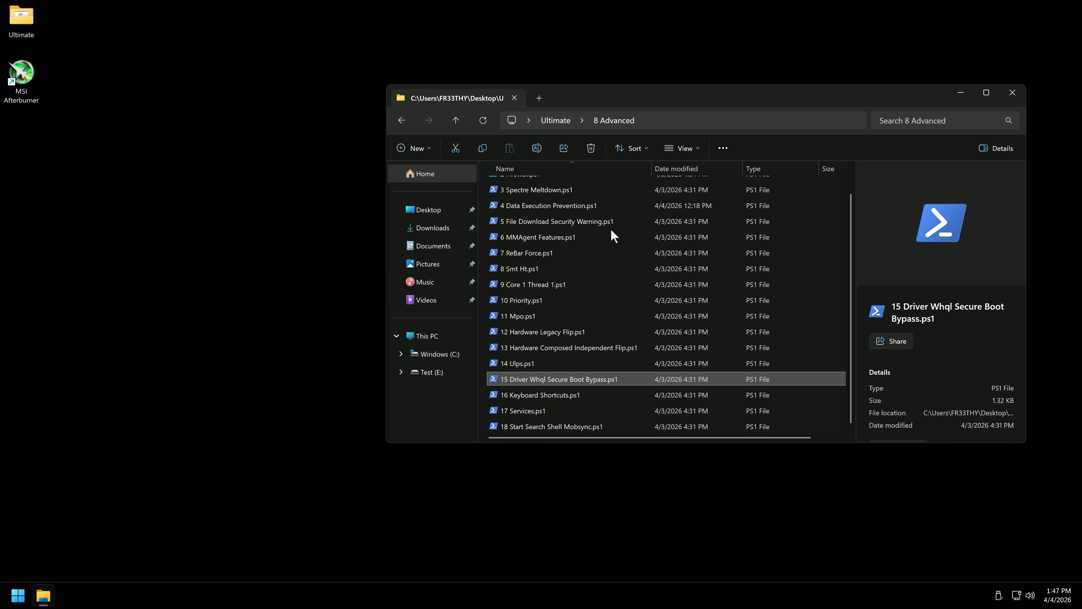
{"action": "double_click", "coordinate": [568, 380]}
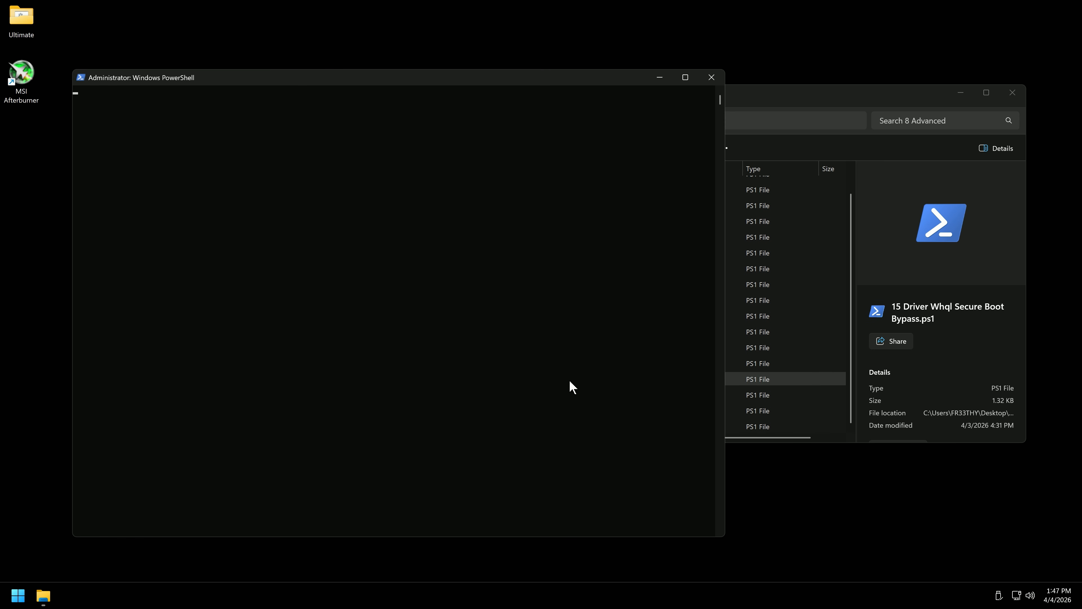
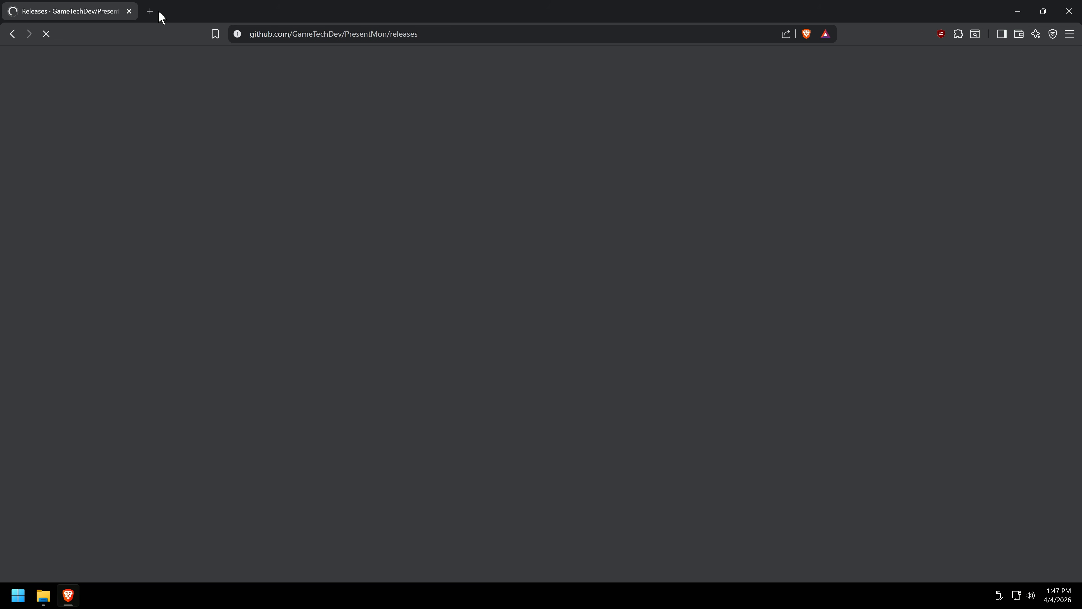
- Search the web for hidusbf in a new Brave tab and open its GitHub repository in another tab
{"action": "left_click", "coordinate": [151, 11]}
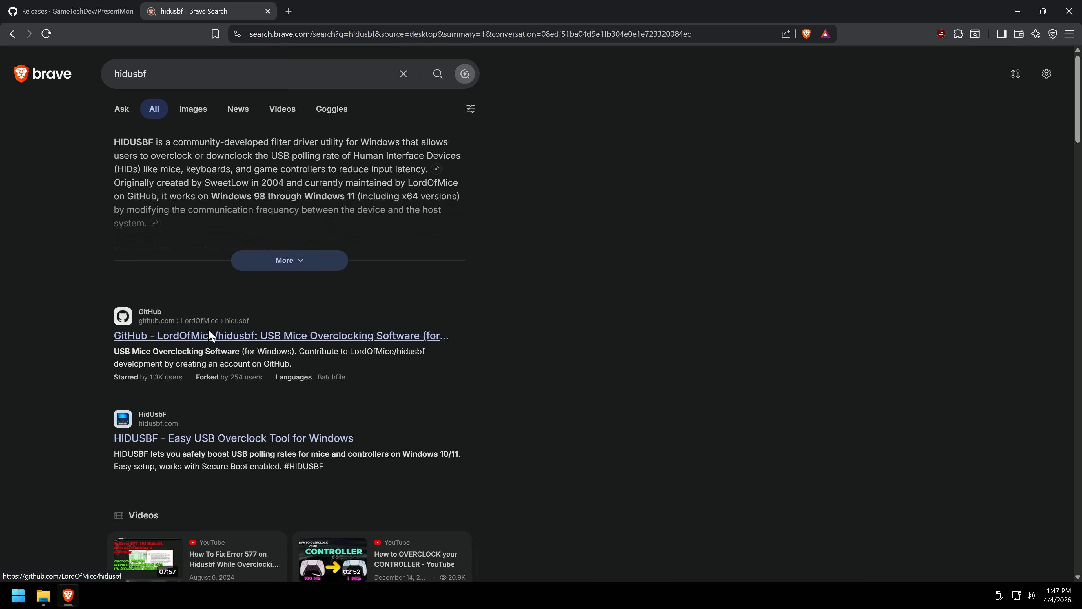
{"action": "left_click", "coordinate": [209, 334]}
- Search for "battelfbeaver hidusbf" in a new tab and open the Battle Beaver Customs Overclocking page
{"action": "left_click", "coordinate": [288, 12]}
{"action": "type", "text": "battelfbeaver hidusbf"}
{"action": "key", "text": "Return"}
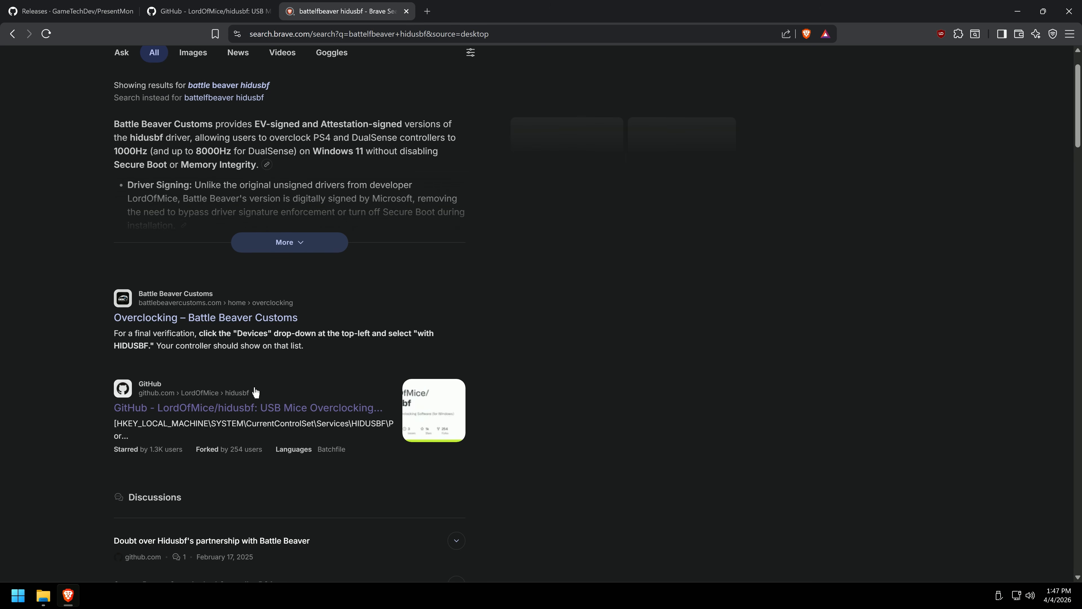
{"action": "left_click", "coordinate": [241, 321]}
- Return to the hidusbf GitHub repository and look through its file list and README
{"action": "left_click", "coordinate": [215, 11]}
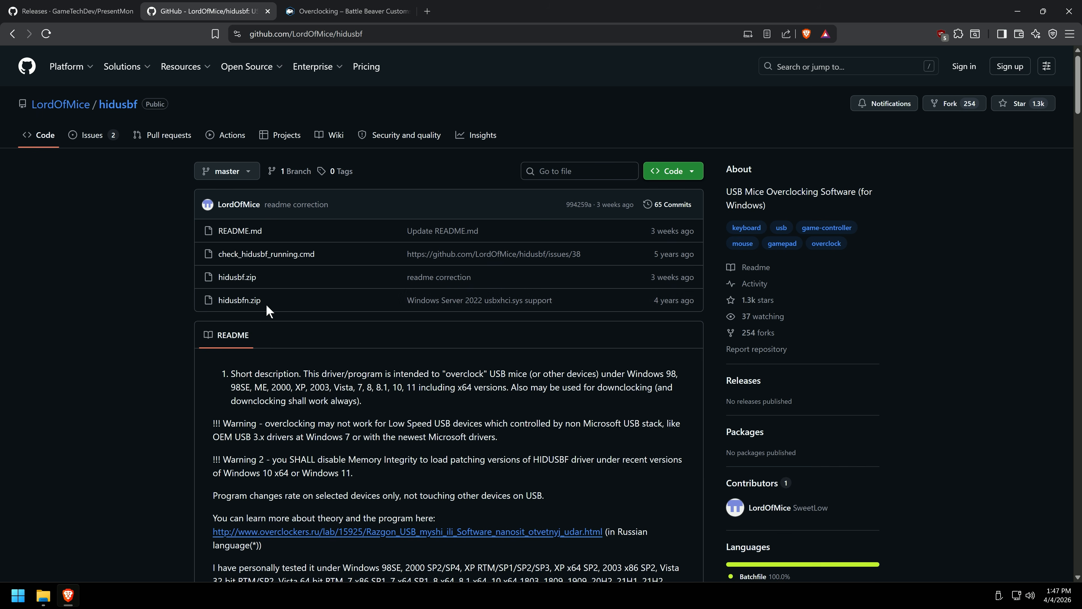
{"action": "scroll", "coordinate": [365, 329], "scroll_direction": "down", "scroll_amount": 7}
{"action": "scroll", "coordinate": [490, 314], "scroll_direction": "up", "scroll_amount": 9}
- Open System Information, check the Secure Boot State in the System Summary, and close it and minimize the browser
{"action": "key", "text": "super+r"}
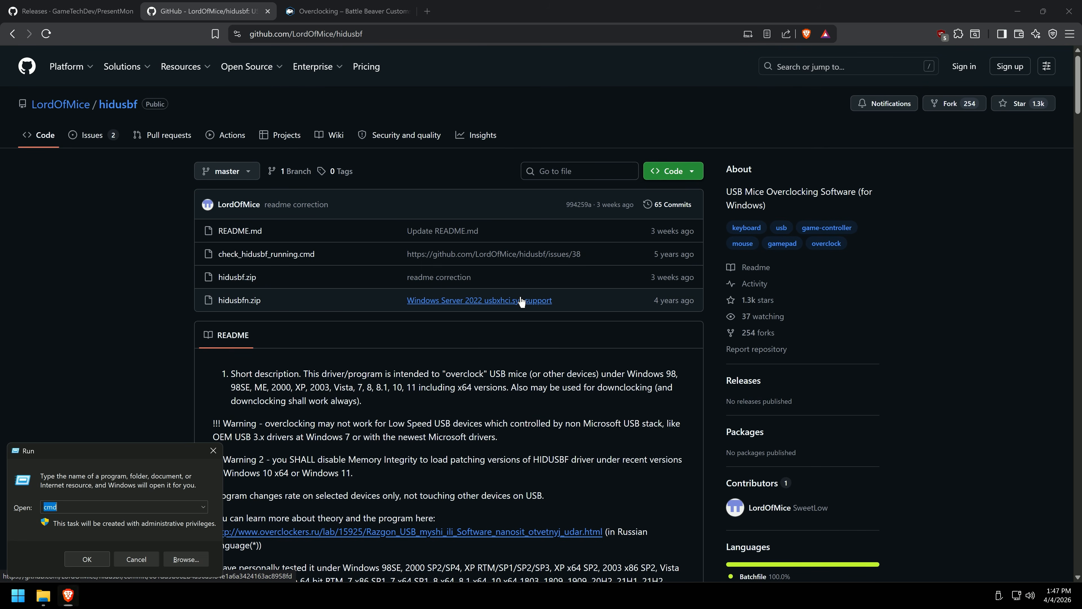
{"action": "key", "text": "Return"}
{"action": "scroll", "coordinate": [526, 379], "scroll_direction": "down", "scroll_amount": 2}
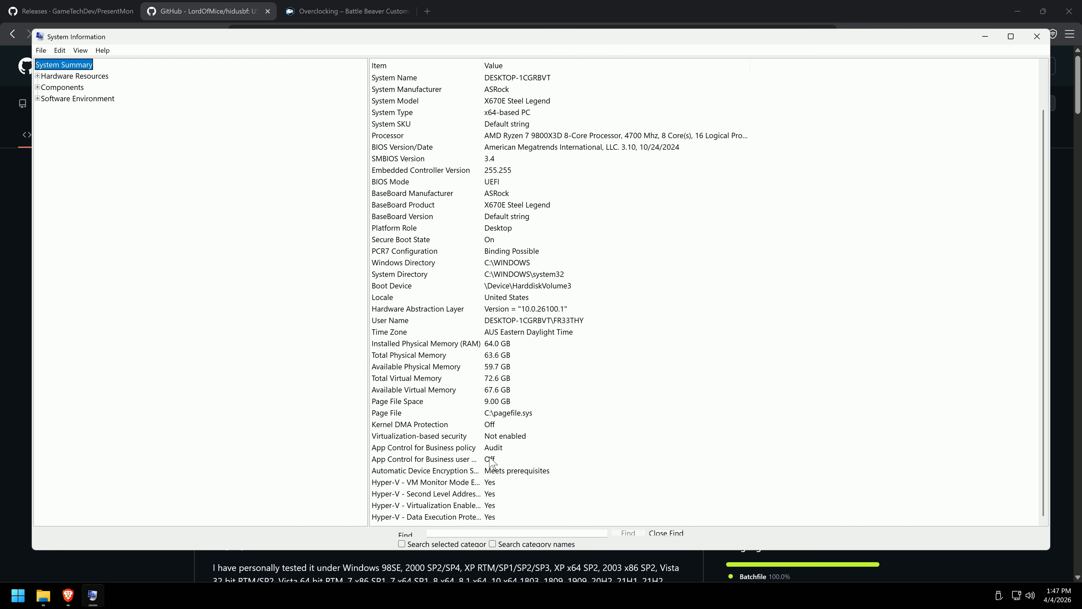
{"action": "left_click", "coordinate": [415, 241]}
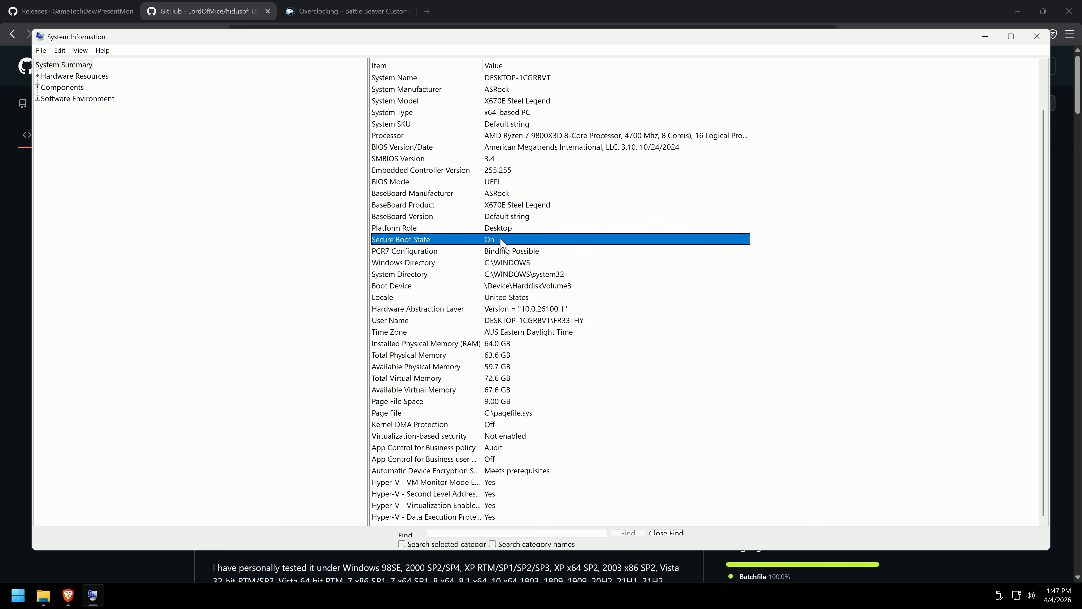
{"action": "left_click", "coordinate": [1037, 36]}
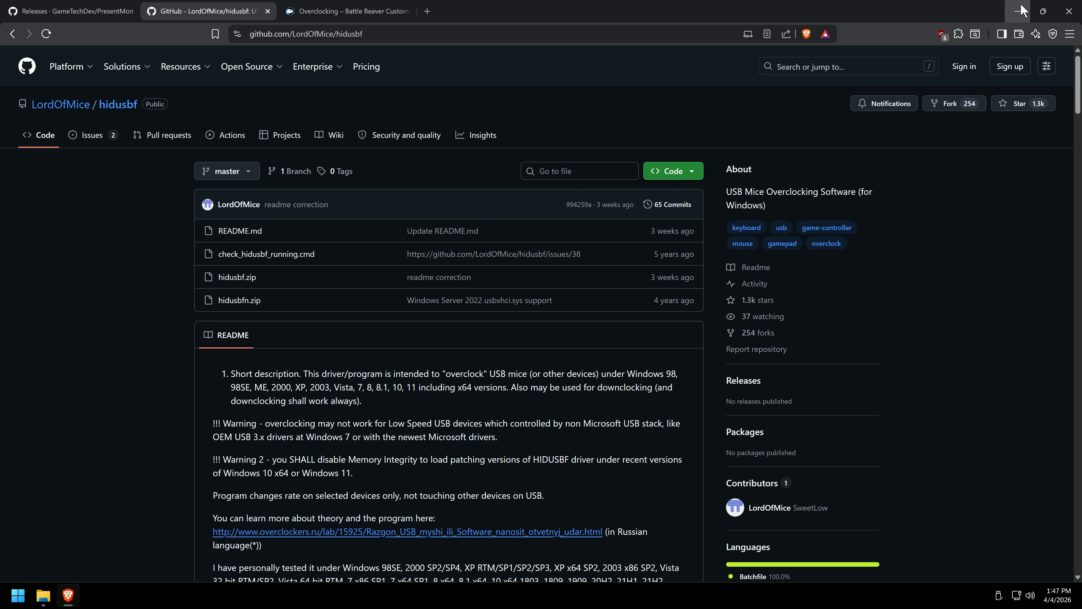
{"action": "left_click", "coordinate": [1017, 11]}
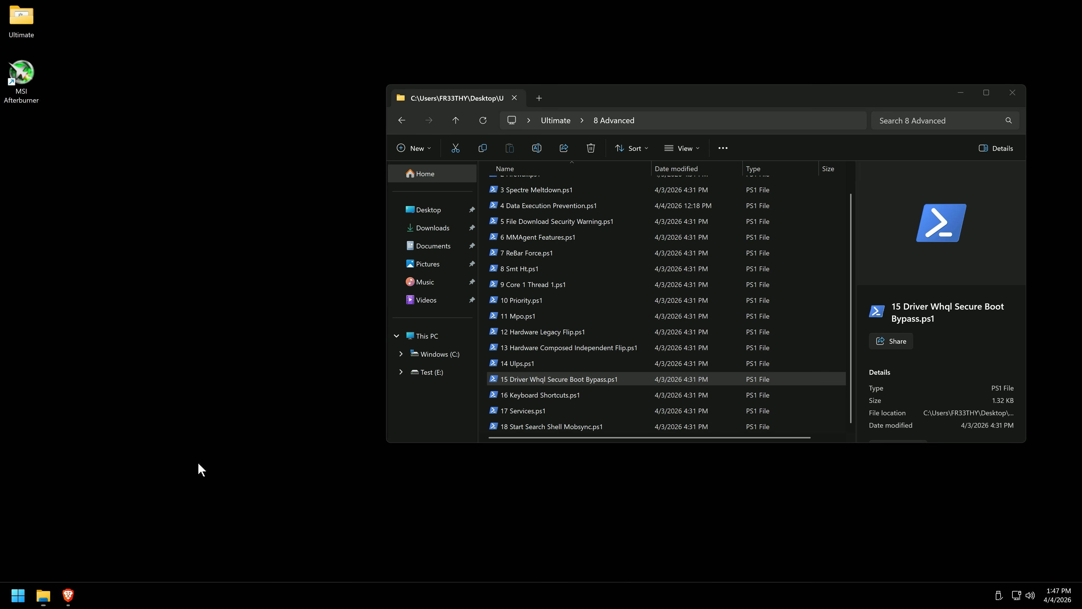
- Return to the hidusbf GitHub repository in Brave and download hidusbf.zip to the Desktop
{"action": "left_click", "coordinate": [68, 597]}
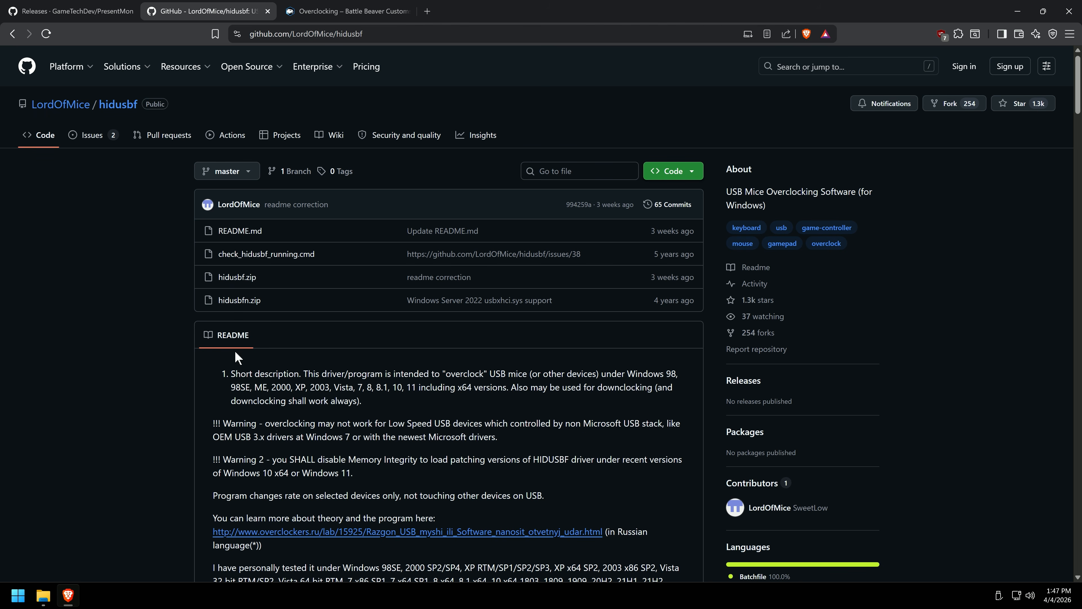
{"action": "left_click", "coordinate": [249, 285]}
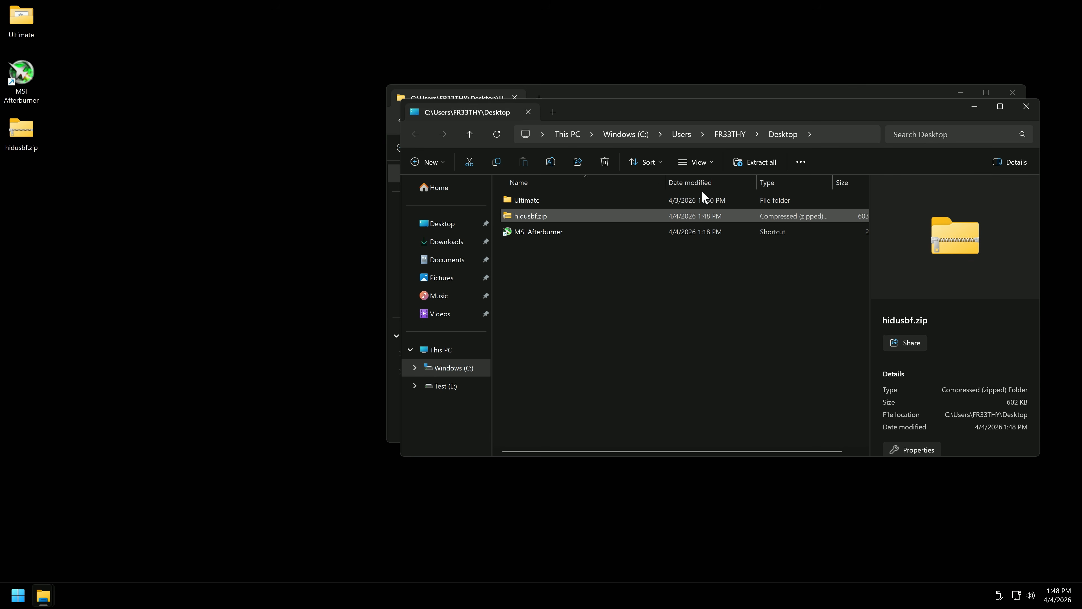
- Extract hidusbf.zip on the Desktop, cancel the interrupted move, and close the Desktop folder window
{"action": "right_click", "coordinate": [544, 219]}
{"action": "left_click", "coordinate": [592, 298]}
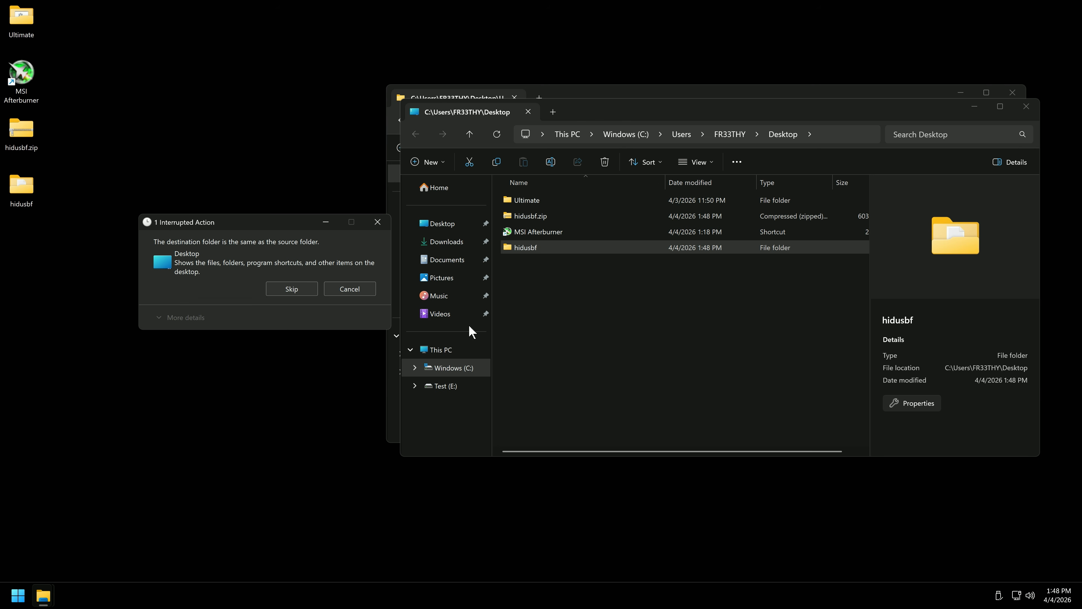
{"action": "left_click", "coordinate": [367, 291]}
{"action": "left_click", "coordinate": [699, 281]}
{"action": "left_click", "coordinate": [1022, 108]}
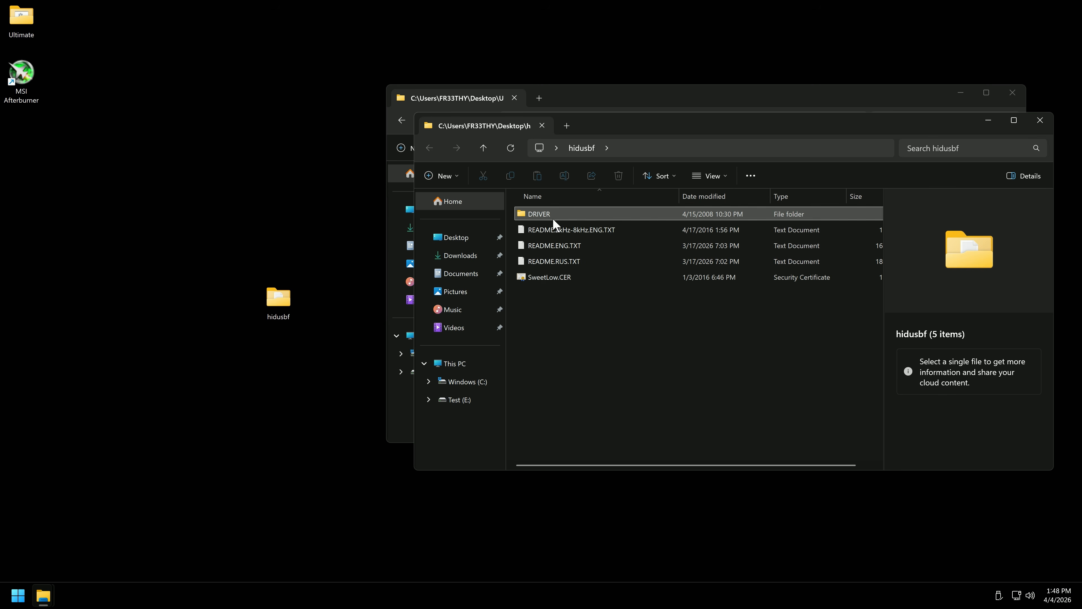
- Run Setup.exe from the hidusbf DRIVER folder, highlight its driver signing note, close it, and delete the hidusbf folder from the Desktop
{"action": "double_click", "coordinate": [553, 216]}
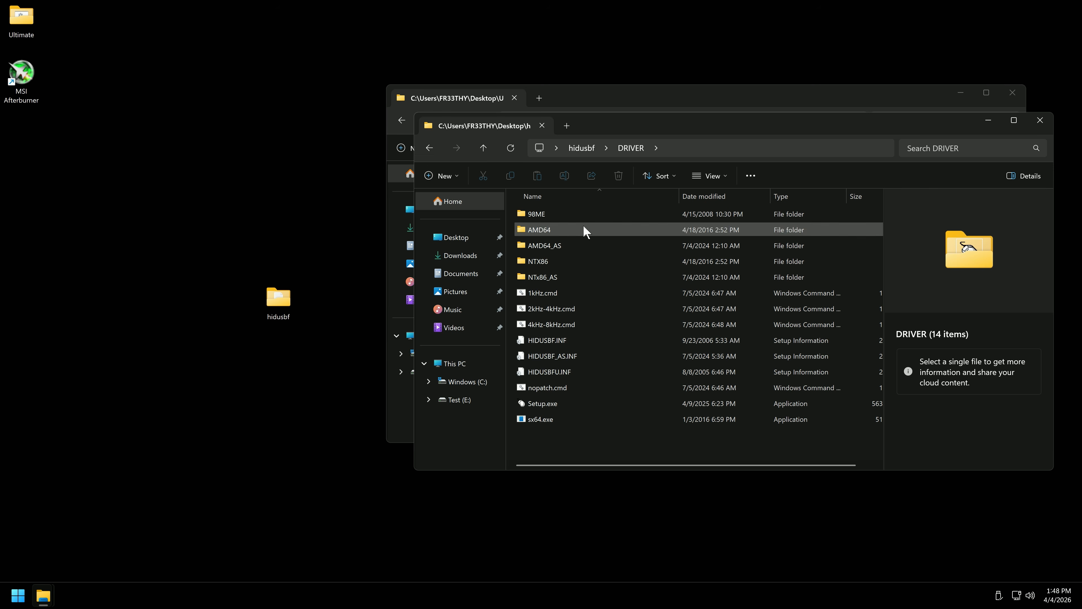
{"action": "double_click", "coordinate": [551, 404]}
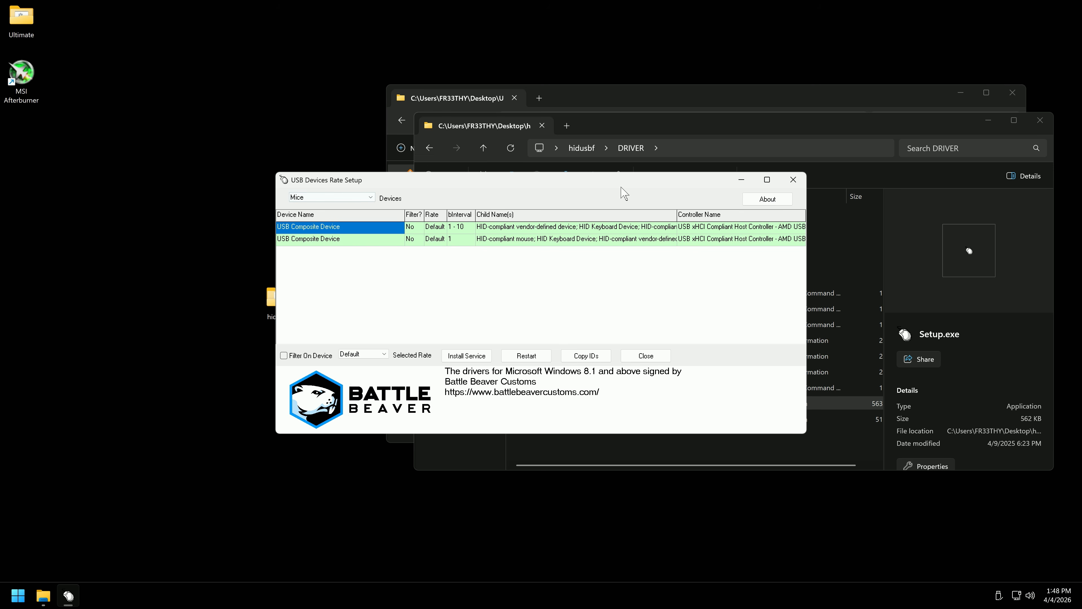
{"action": "left_click", "coordinate": [793, 180]}
{"action": "double_click", "coordinate": [552, 403]}
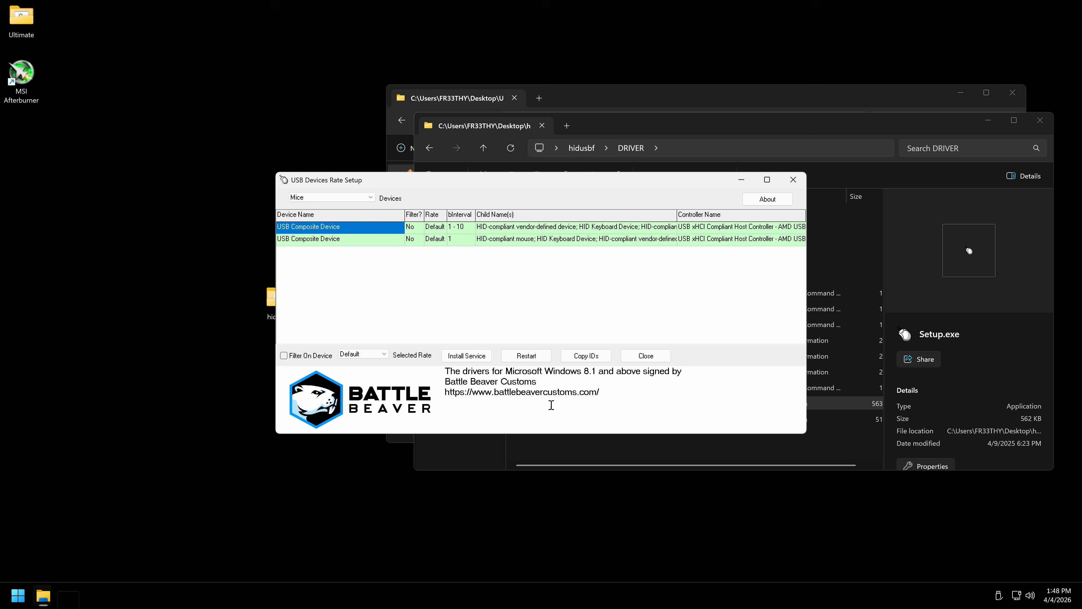
{"action": "left_click", "coordinate": [639, 108]}
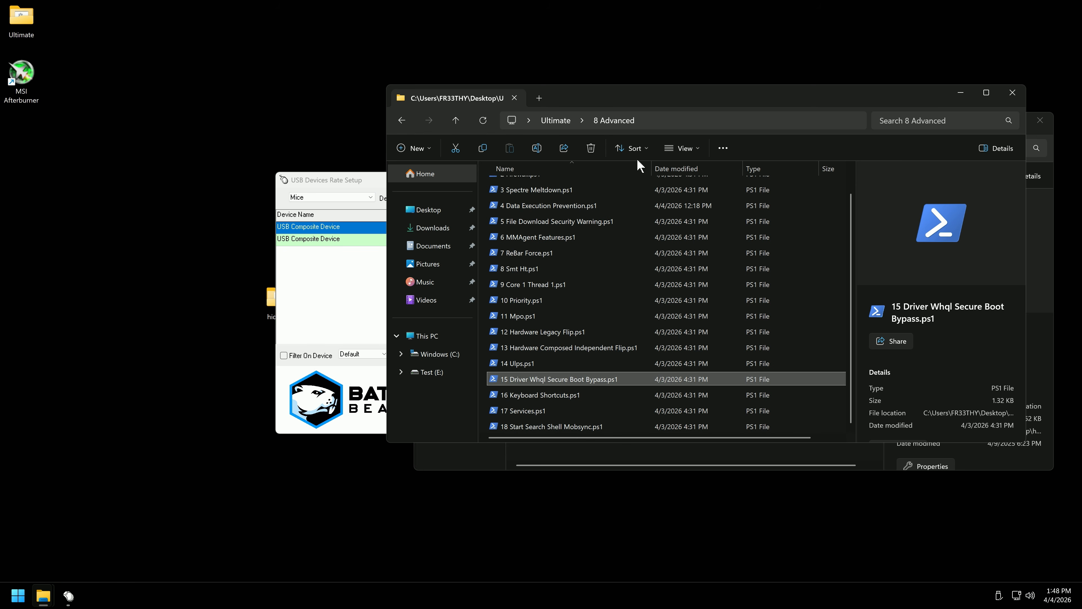
{"action": "left_click", "coordinate": [305, 304]}
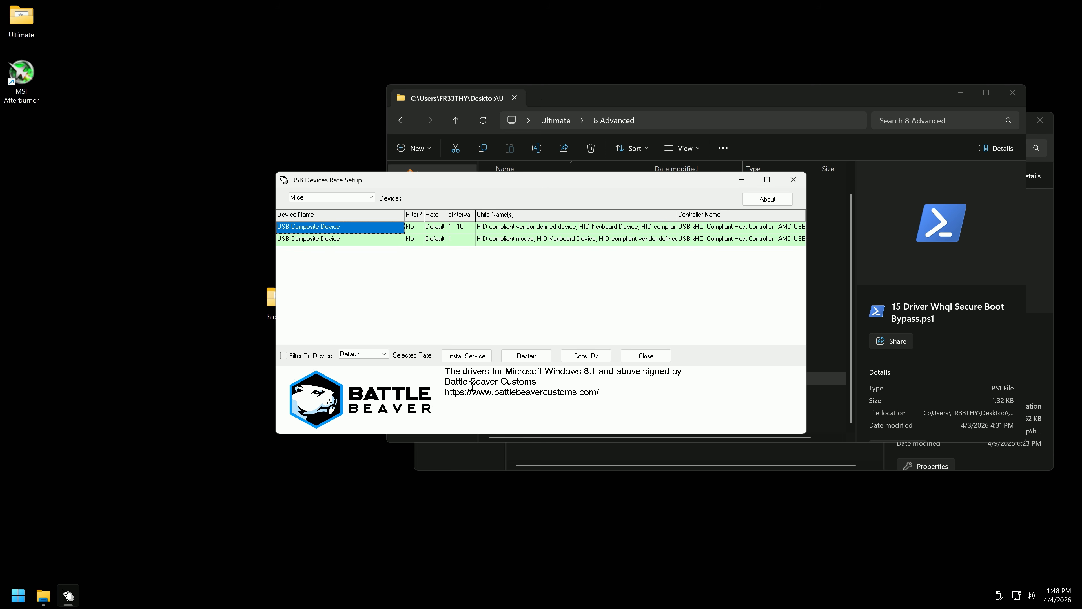
{"action": "left_click", "coordinate": [118, 505]}
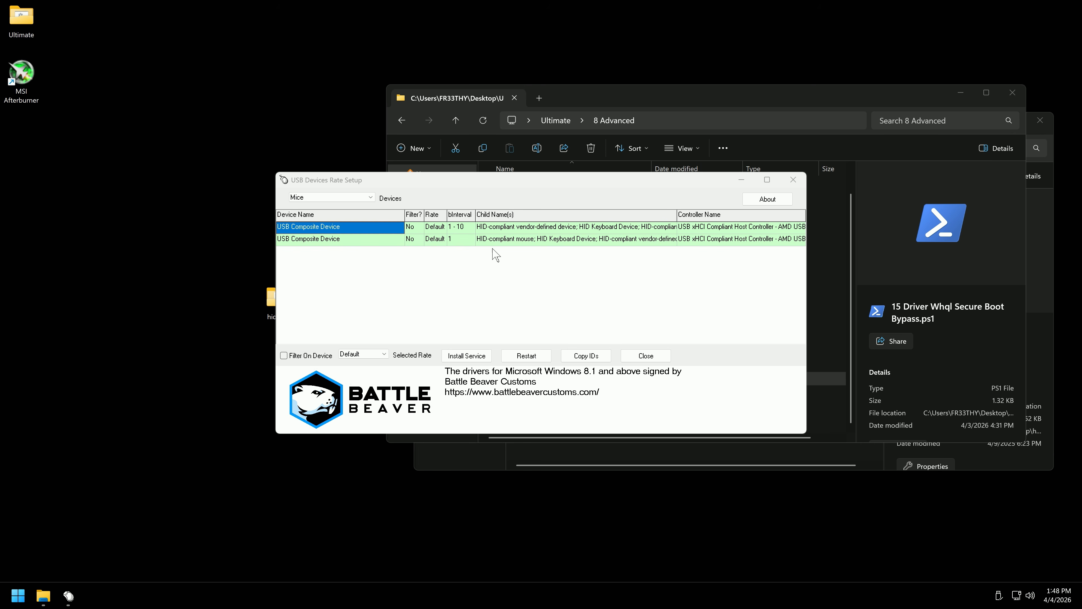
{"action": "left_click_drag", "start_coordinate": [482, 372], "coordinate": [573, 381]}
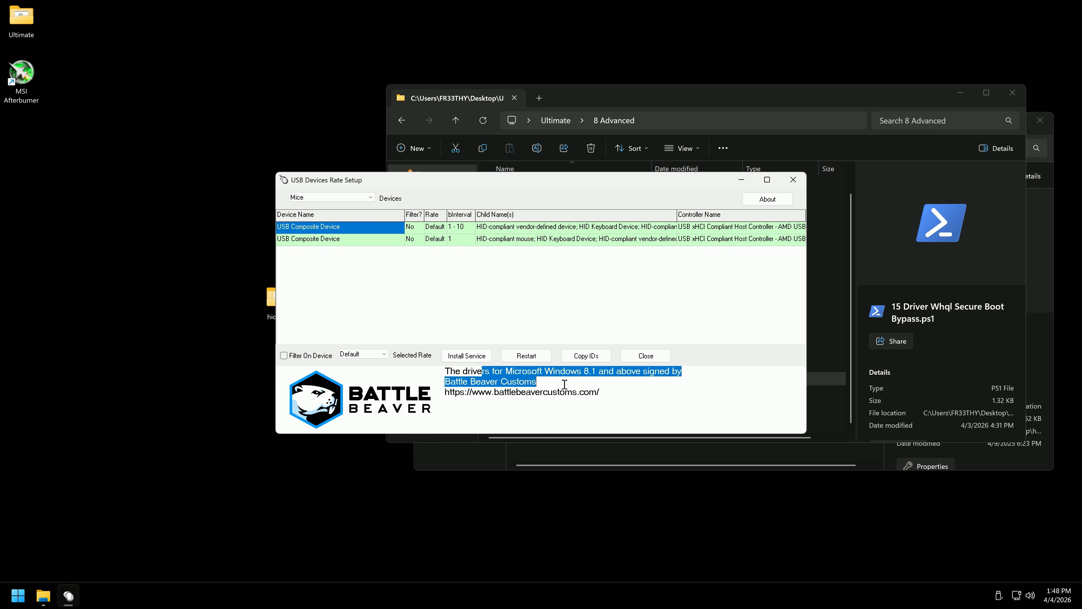
{"action": "left_click", "coordinate": [645, 356]}
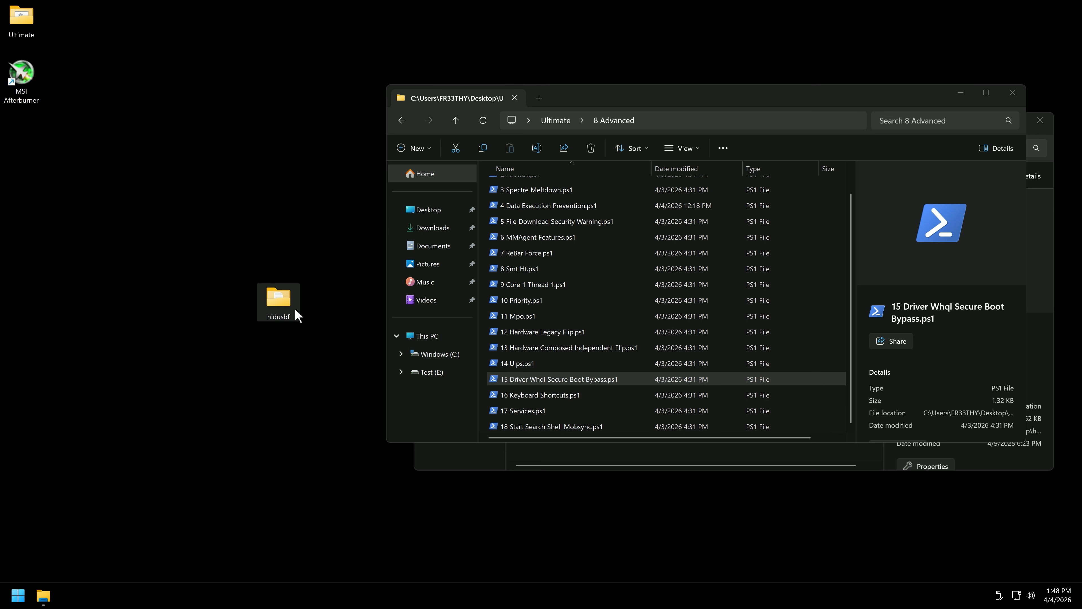
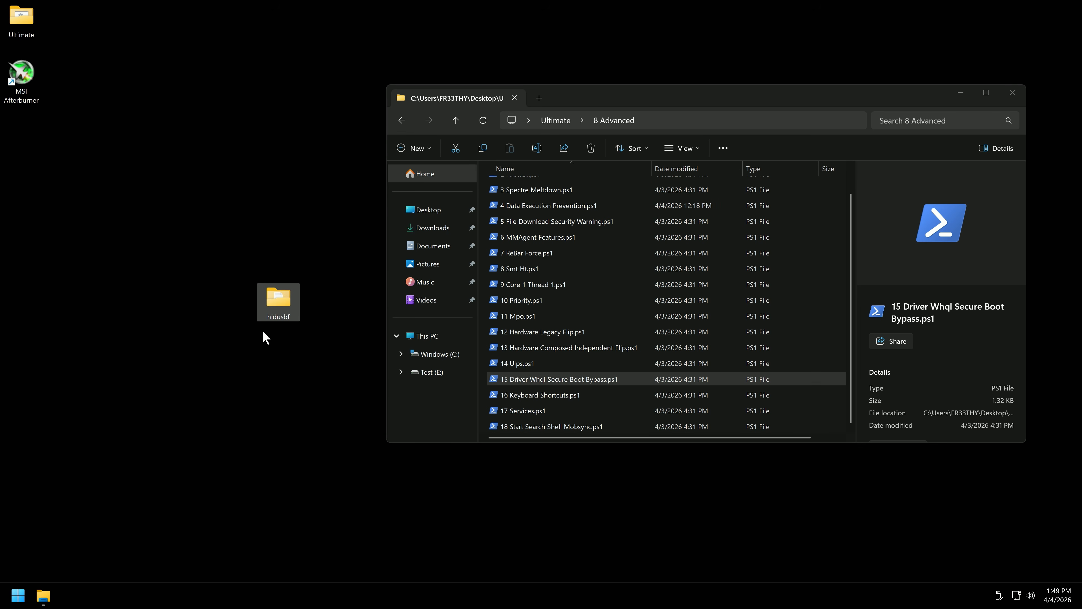
{"action": "key", "text": "Delete"}
- Run 16 Keyboard Shortcuts.ps1, choose option 2 (Keyboard Shortcuts: Off), read its notes, and close the script window
{"action": "double_click", "coordinate": [528, 394]}
{"action": "left_click_drag", "start_coordinate": [372, 135], "coordinate": [539, 146]}
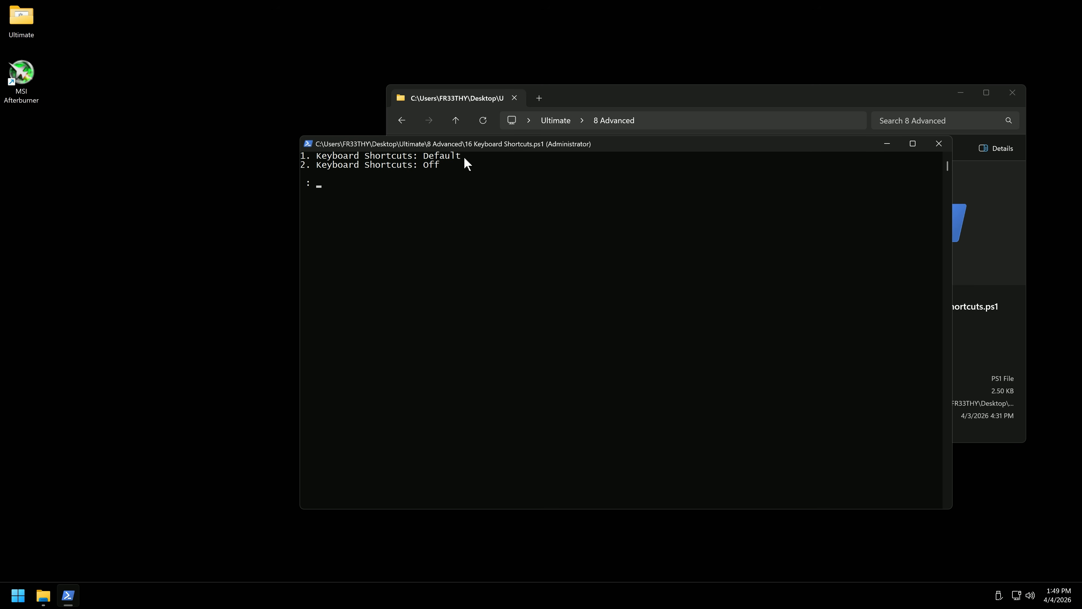
{"action": "left_click_drag", "start_coordinate": [466, 164], "coordinate": [303, 154]}
{"action": "type", "text": "2"}
{"action": "key", "text": "Return"}
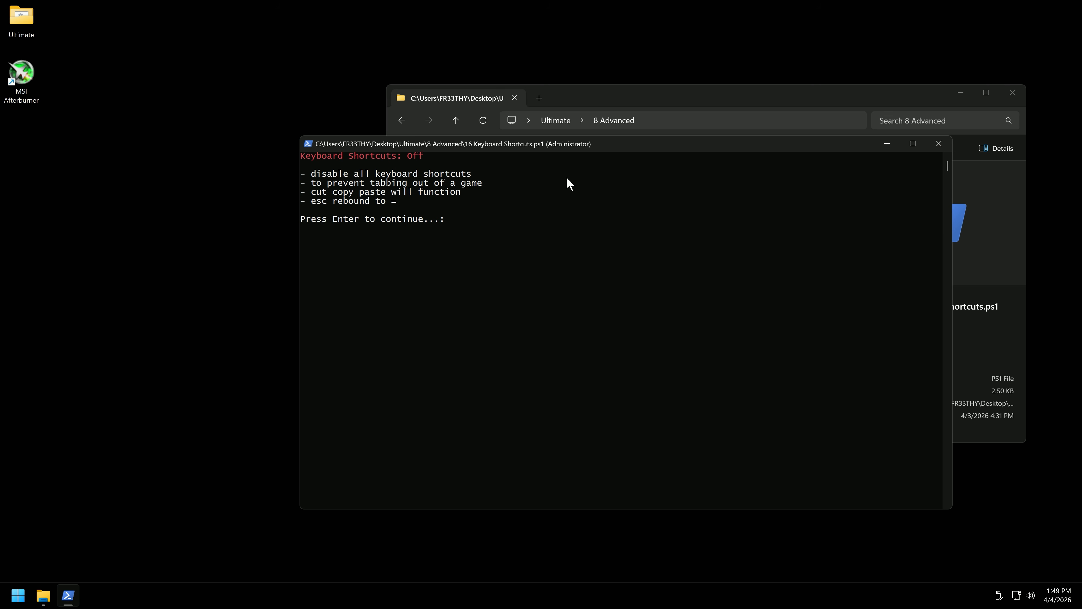
{"action": "left_click", "coordinate": [939, 144]}
- Run 17 Services.ps1 from the 8 Advanced folder and reposition its window while the system restore point is created
{"action": "left_click", "coordinate": [523, 414]}
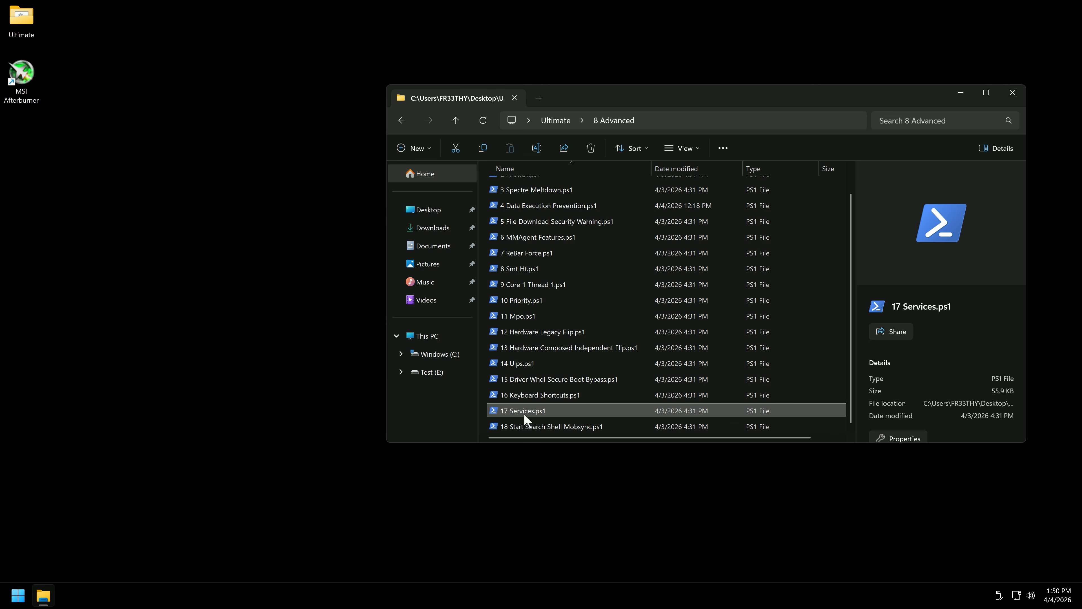
{"action": "double_click", "coordinate": [529, 410]}
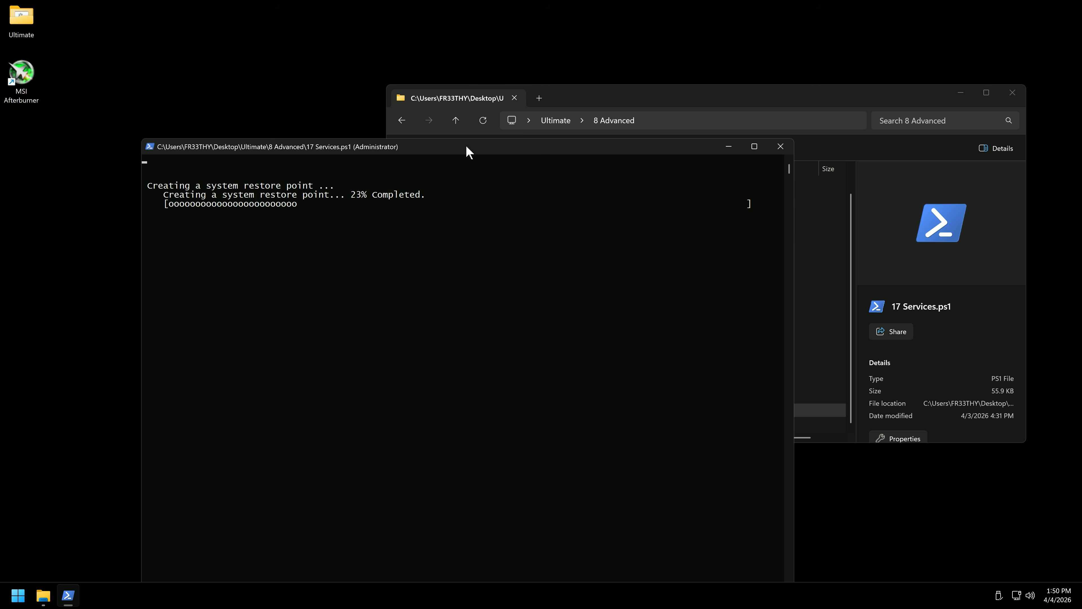
{"action": "left_click_drag", "start_coordinate": [460, 151], "coordinate": [520, 86]}
- Open Task Manager, look through the running background and Windows processes, and close it
{"action": "key", "text": "ctrl+shift+Escape"}
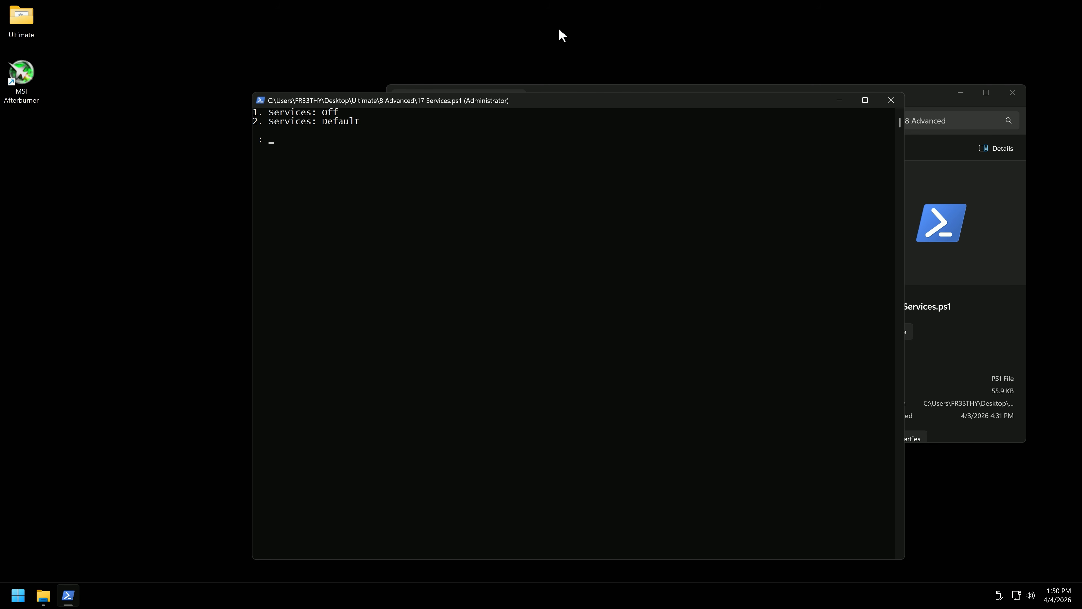
{"action": "key", "text": "ctrl+shift+Escape"}
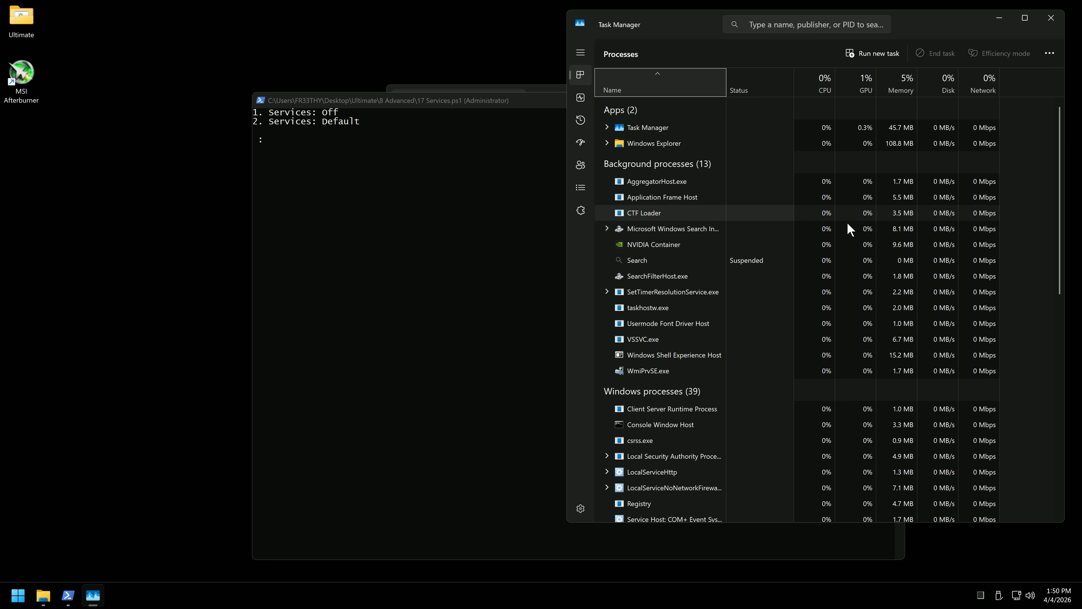
{"action": "scroll", "coordinate": [850, 277], "scroll_direction": "down", "scroll_amount": 10}
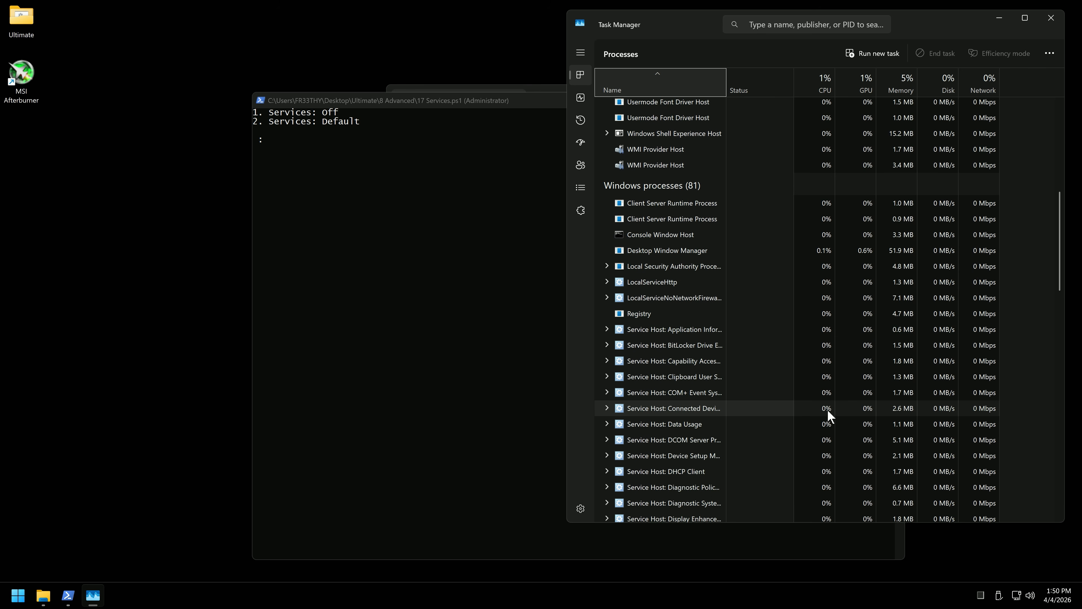
{"action": "scroll", "coordinate": [839, 397], "scroll_direction": "down", "scroll_amount": 4}
{"action": "scroll", "coordinate": [826, 445], "scroll_direction": "down", "scroll_amount": 3}
{"action": "scroll", "coordinate": [855, 442], "scroll_direction": "up", "scroll_amount": 4}
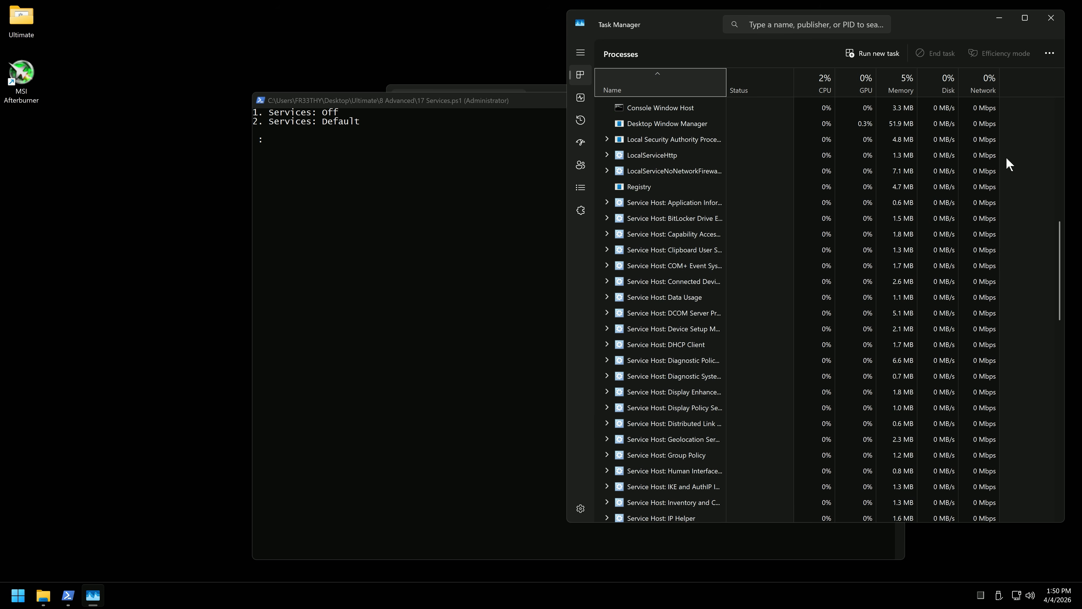
{"action": "left_click", "coordinate": [1051, 17]}
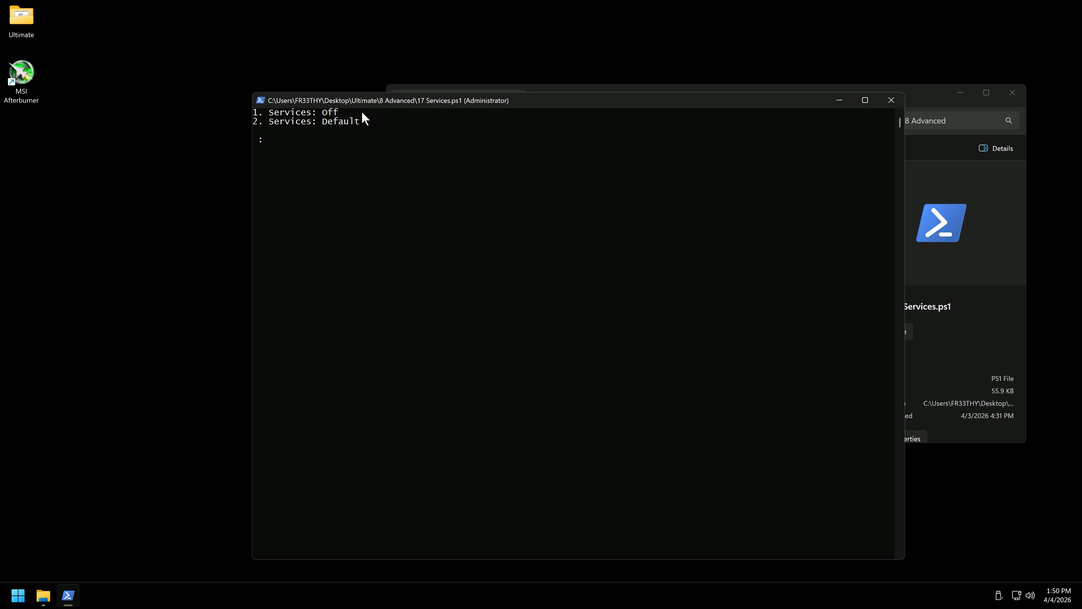
- Search Windows for restore, open System Restore from Recovery, and select the beforeservices restore point
{"action": "left_click", "coordinate": [225, 160]}
{"action": "left_click", "coordinate": [9, 590]}
{"action": "type", "text": "recovery"}
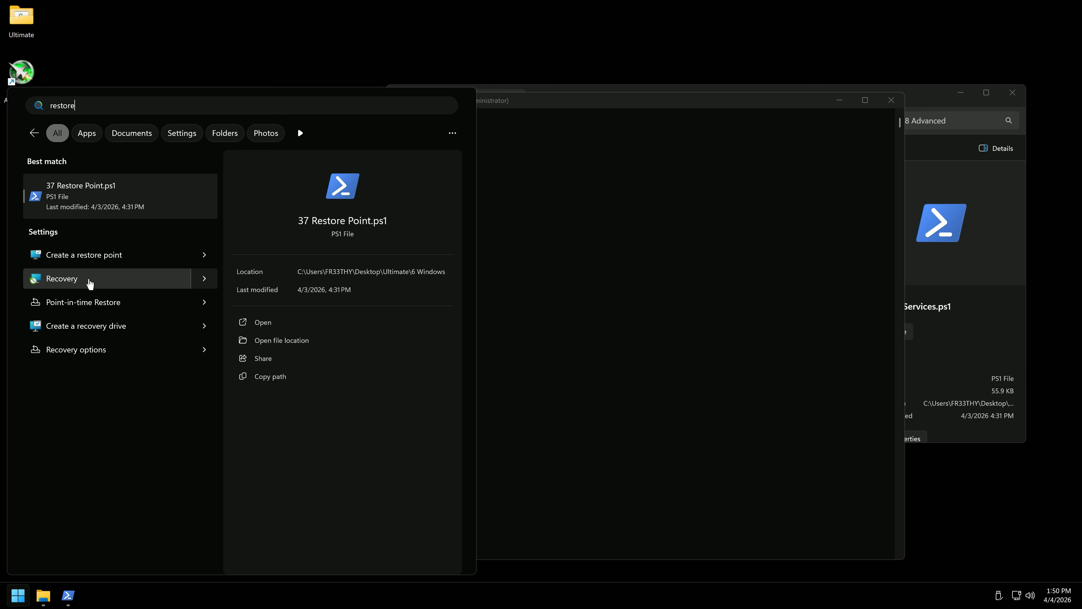
{"action": "left_click", "coordinate": [96, 279]}
{"action": "left_click", "coordinate": [245, 185]}
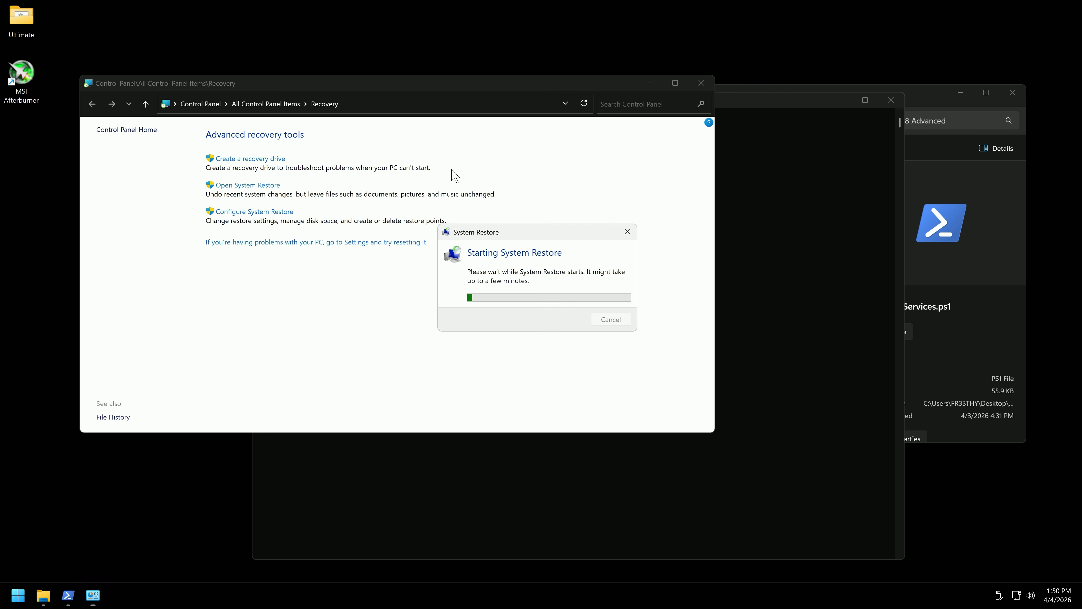
{"action": "left_click", "coordinate": [552, 383]}
{"action": "left_click", "coordinate": [624, 415]}
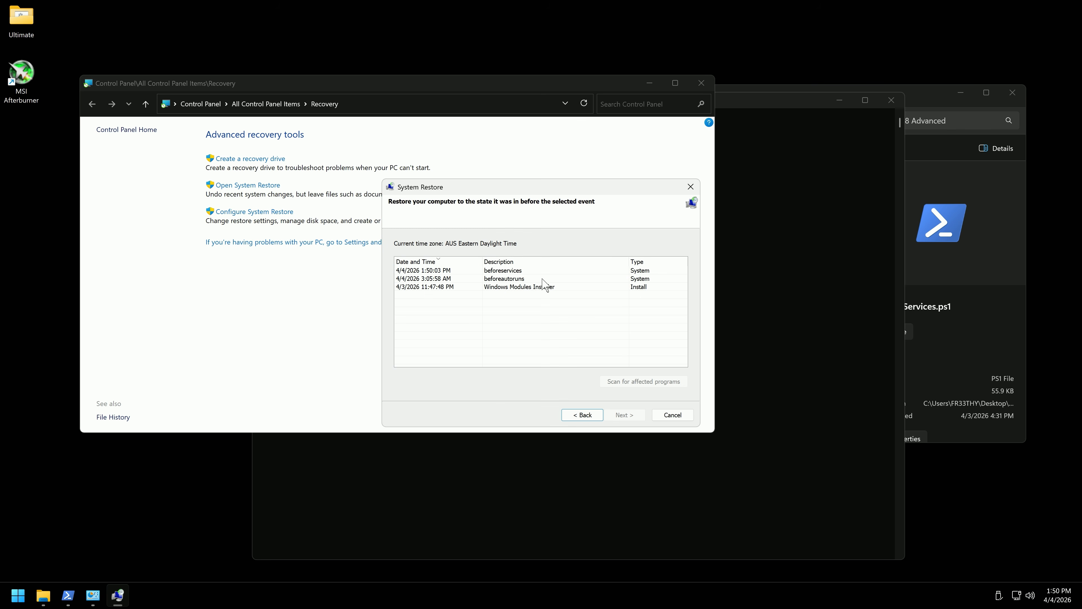
{"action": "left_click", "coordinate": [512, 272]}
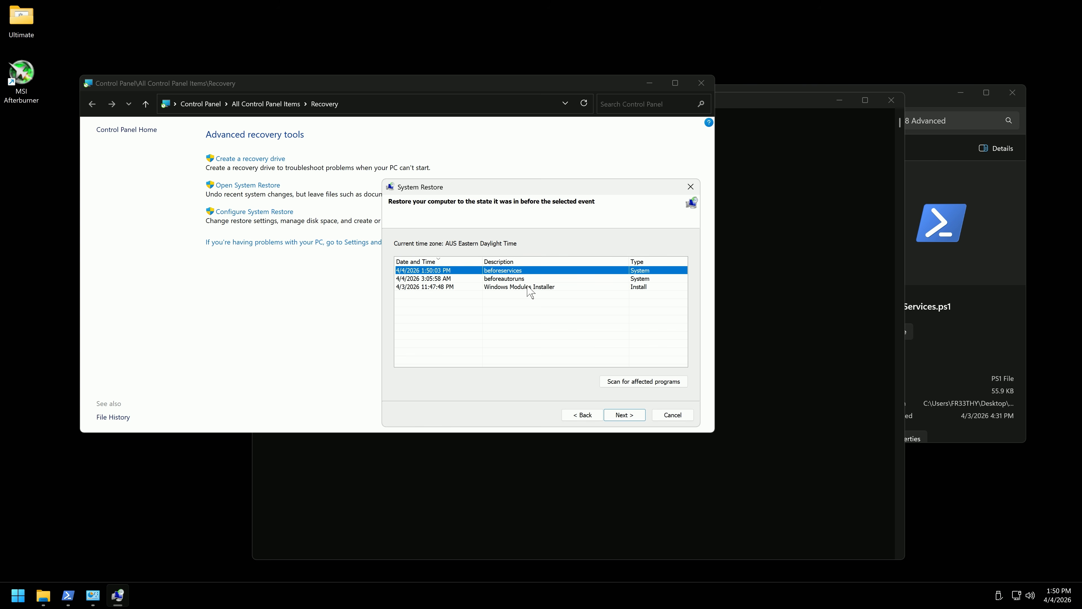
- Compare the script's Services: Default option with the beforeservices restore point side by side, and close System Restore and Recovery without restoring
{"action": "left_click_drag", "start_coordinate": [756, 107], "coordinate": [839, 114]}
{"action": "left_click_drag", "start_coordinate": [601, 115], "coordinate": [640, 124]}
{"action": "left_click_drag", "start_coordinate": [550, 141], "coordinate": [460, 143]}
{"action": "left_click_drag", "start_coordinate": [540, 121], "coordinate": [688, 144]}
{"action": "left_click", "coordinate": [576, 198]}
{"action": "left_click_drag", "start_coordinate": [575, 193], "coordinate": [424, 164]}
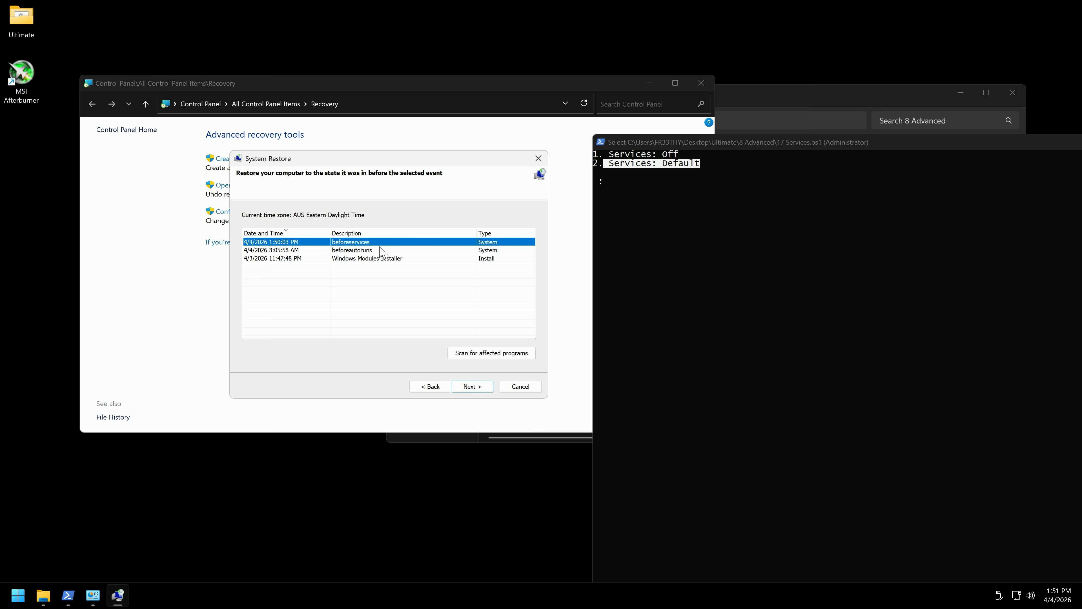
{"action": "left_click", "coordinate": [379, 247]}
{"action": "left_click", "coordinate": [419, 243]}
{"action": "left_click", "coordinate": [538, 158]}
{"action": "left_click", "coordinate": [702, 82]}
- Return to the 17 Services.ps1 script window and run option 1 (Services: Off)
{"action": "left_click_drag", "start_coordinate": [595, 124], "coordinate": [427, 130]}
{"action": "left_click", "coordinate": [571, 106]}
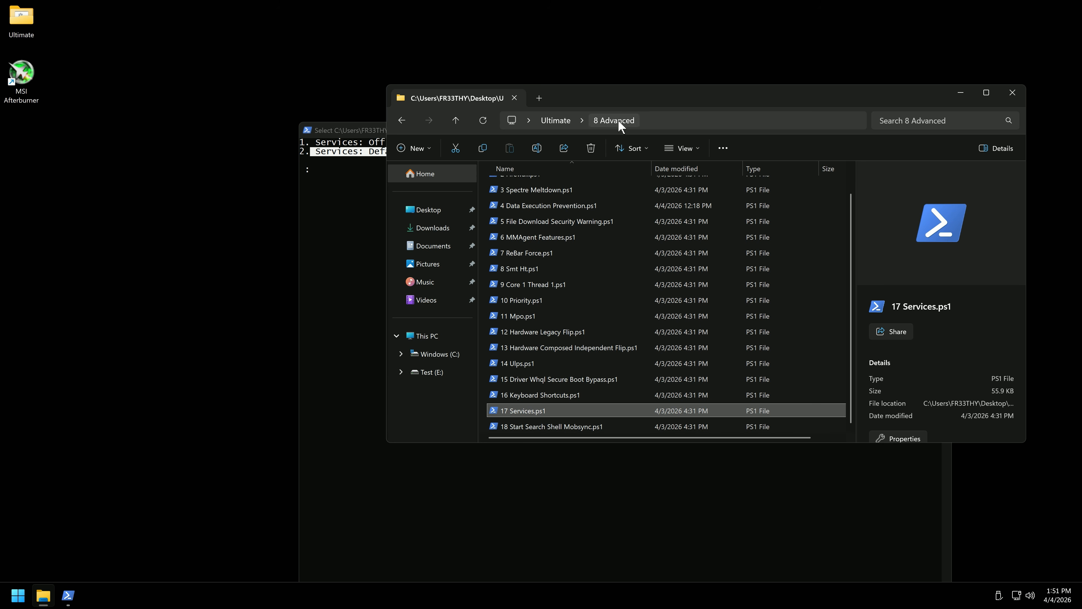
{"action": "left_click", "coordinate": [351, 130]}
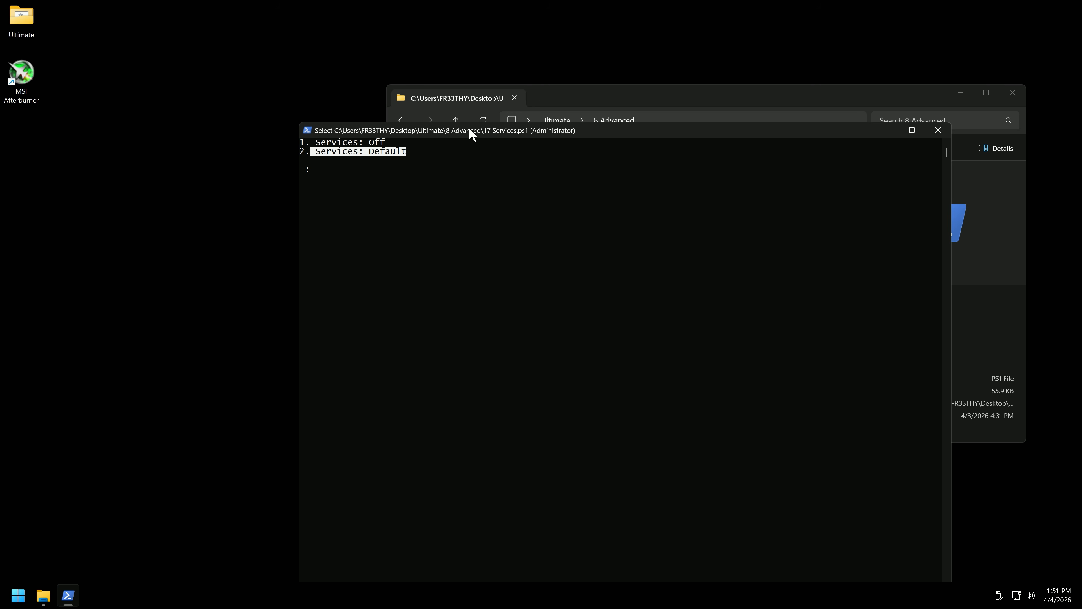
{"action": "left_click_drag", "start_coordinate": [499, 132], "coordinate": [370, 120]}
{"action": "type", "text": "1"}
{"action": "key", "text": "Return"}
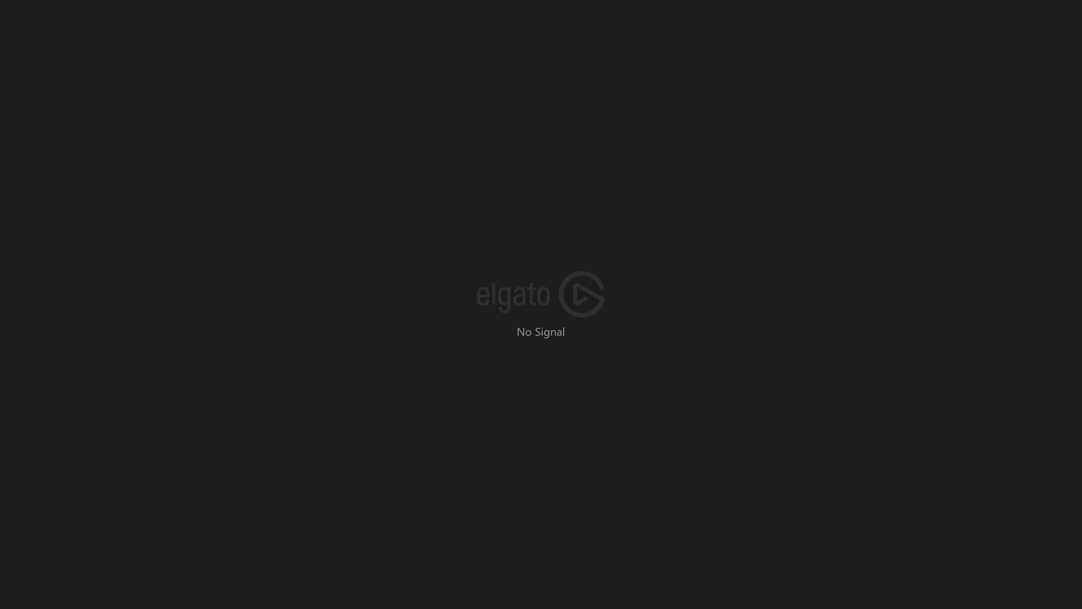
- Open Task Manager after the restart and look through the background and Windows processes
{"action": "key", "text": "ctrl+shift+Escape"}
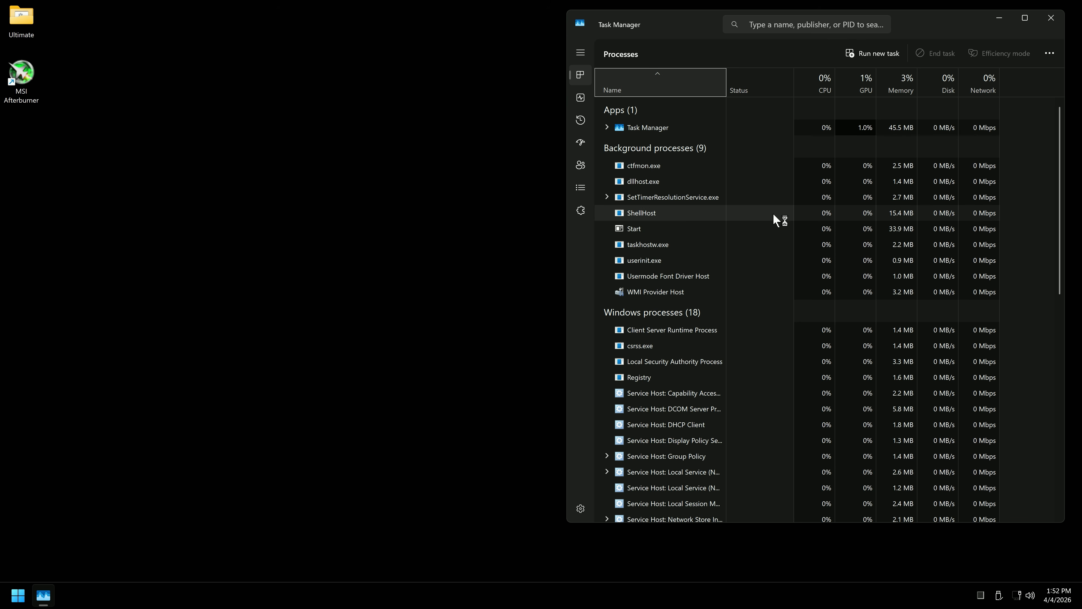
{"action": "left_click", "coordinate": [677, 212]}
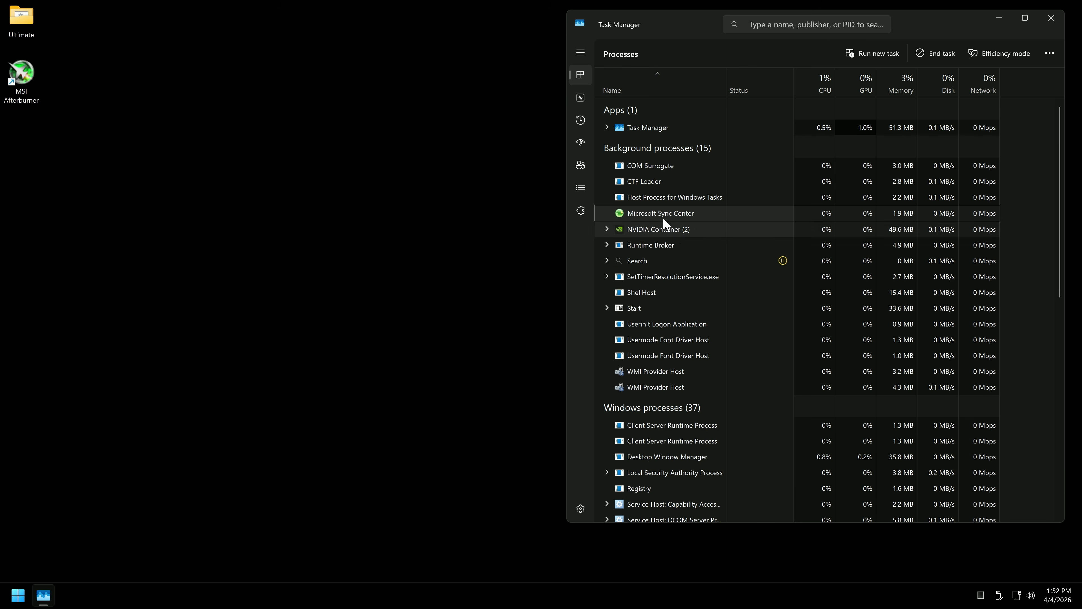
{"action": "scroll", "coordinate": [772, 287], "scroll_direction": "down", "scroll_amount": 10}
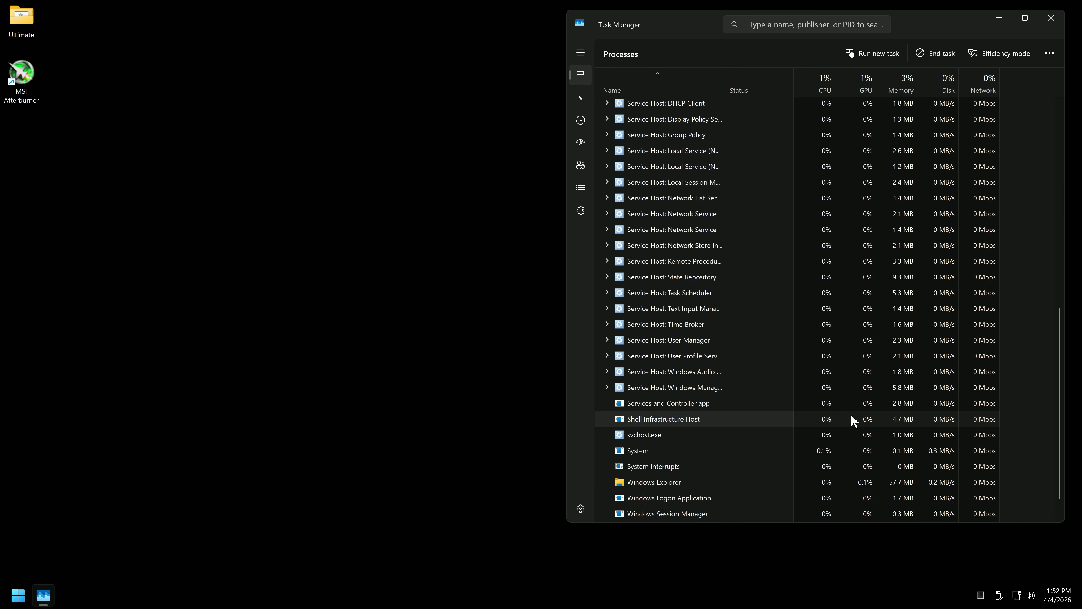
{"action": "scroll", "coordinate": [854, 420], "scroll_direction": "up", "scroll_amount": 5}
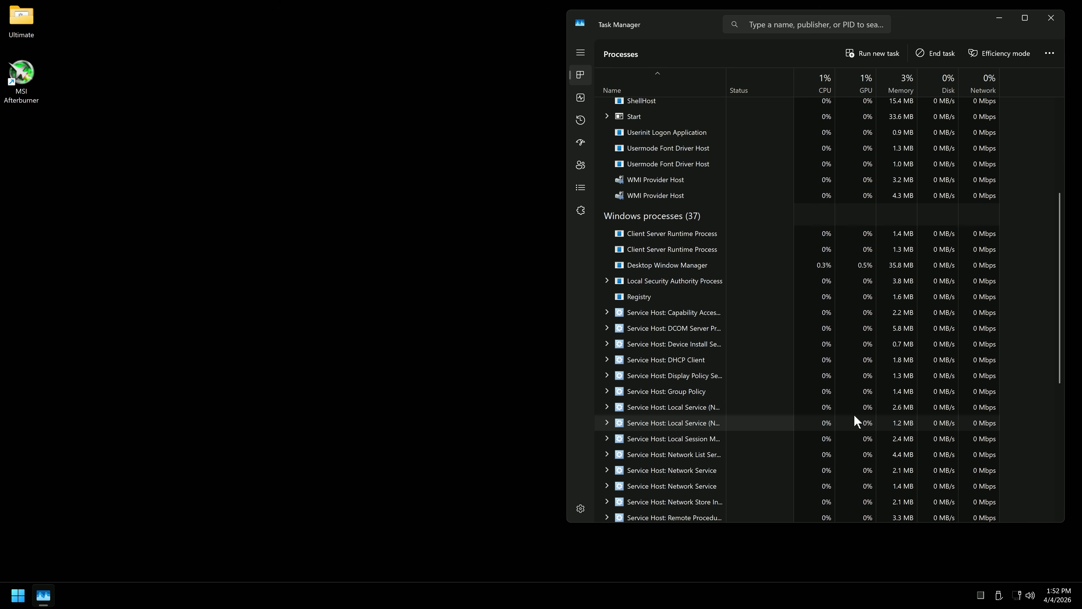
{"action": "scroll", "coordinate": [854, 420], "scroll_direction": "up", "scroll_amount": 5}
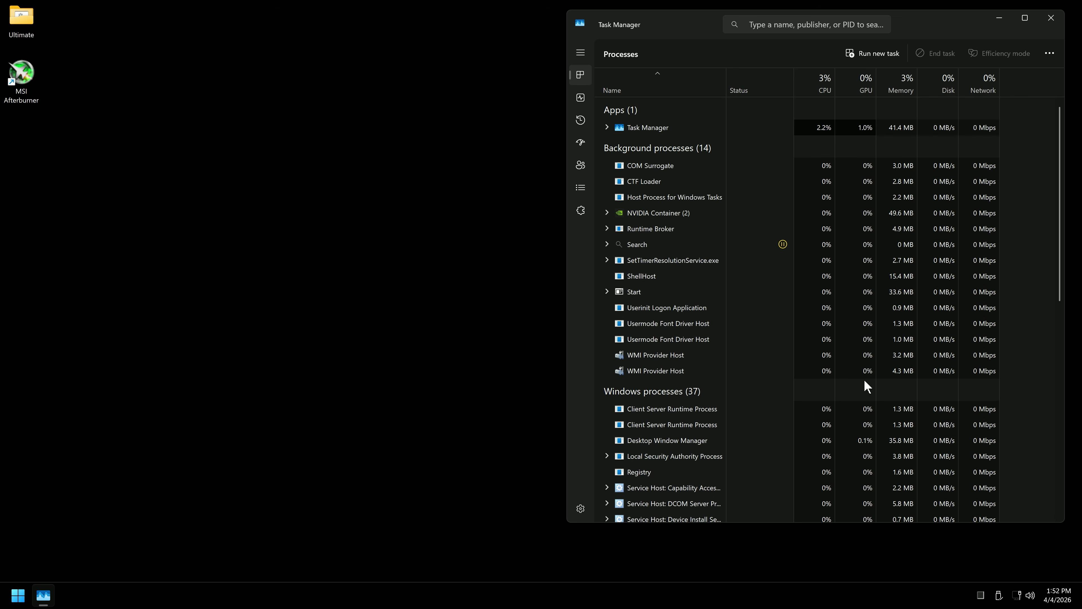
- Open the 8 Advanced folder inside the Ultimate folder on the Desktop and find the Services script
{"action": "double_click", "coordinate": [26, 26]}
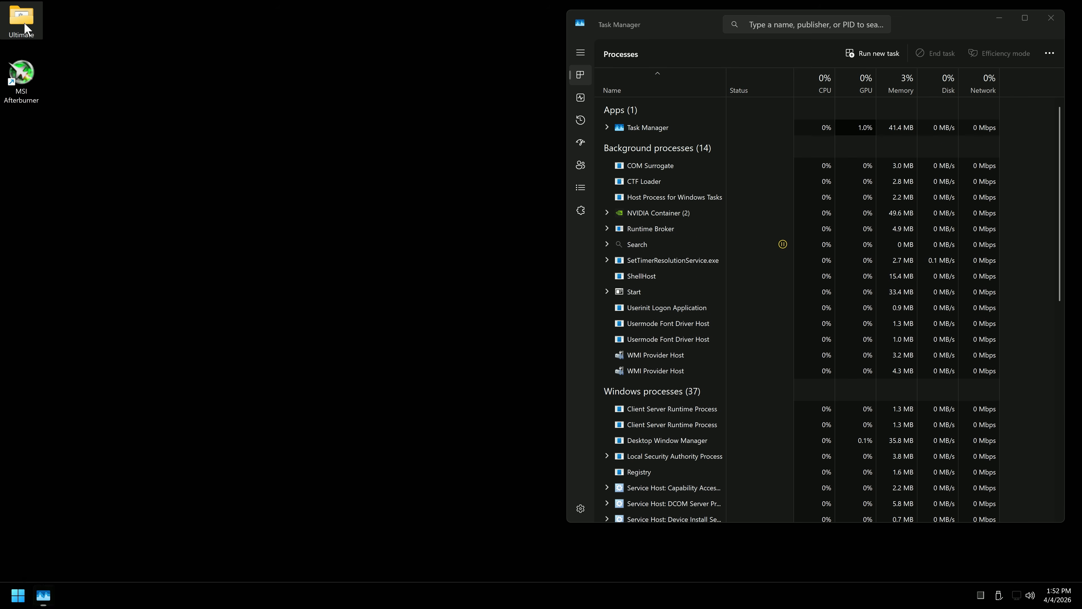
{"action": "double_click", "coordinate": [532, 295]}
{"action": "scroll", "coordinate": [536, 393], "scroll_direction": "down", "scroll_amount": 1}
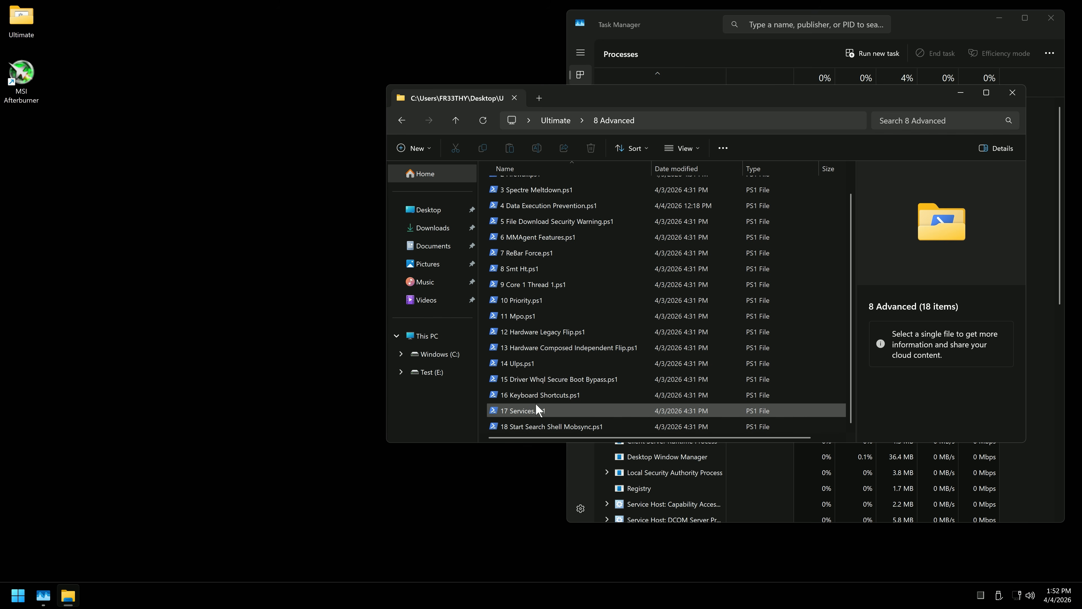
- Switch back to Task Manager and review the process list again
{"action": "left_click", "coordinate": [688, 23]}
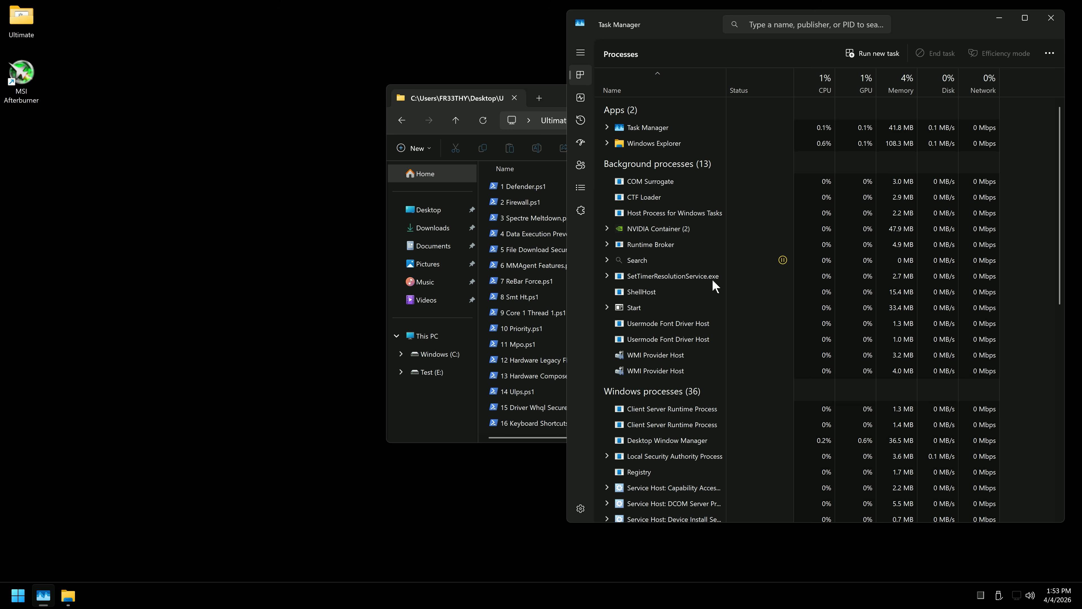
{"action": "scroll", "coordinate": [724, 367], "scroll_direction": "down", "scroll_amount": 5}
{"action": "scroll", "coordinate": [732, 364], "scroll_direction": "up", "scroll_amount": 7}
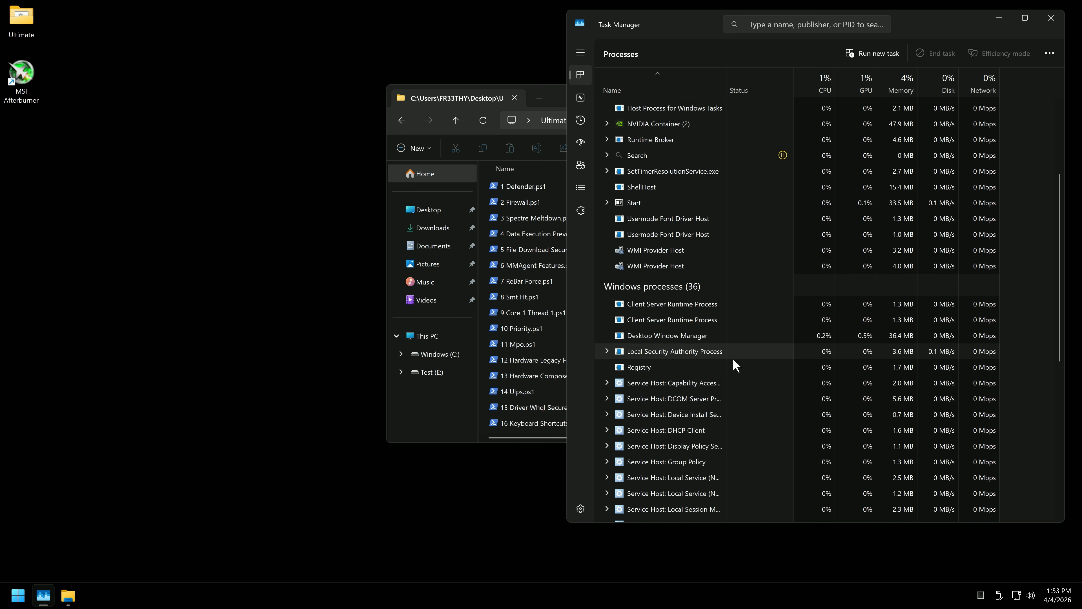
- Open the services.msc console and enlarge its window beside Task Manager
{"action": "scroll", "coordinate": [669, 349], "scroll_direction": "down", "scroll_amount": 1}
{"action": "key", "text": "super+r"}
{"action": "type", "text": "services.msc"}
{"action": "key", "text": "Return"}
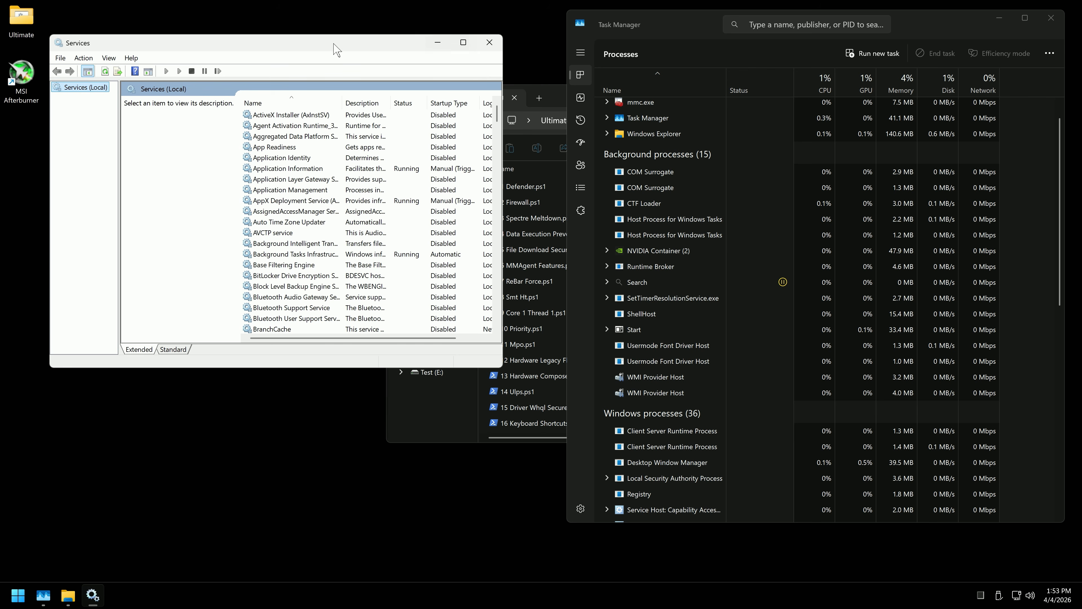
{"action": "left_click_drag", "start_coordinate": [335, 43], "coordinate": [697, 35]}
{"action": "left_click", "coordinate": [812, 95]}
{"action": "left_click_drag", "start_coordinate": [867, 362], "coordinate": [1054, 502]}
- Go through the startup types of the listed services to the end, and close the Services console and Task Manager
{"action": "scroll", "coordinate": [949, 304], "scroll_direction": "down", "scroll_amount": 20}
{"action": "left_click_drag", "start_coordinate": [1045, 300], "coordinate": [1050, 439]}
{"action": "left_click", "coordinate": [1038, 34]}
{"action": "left_click", "coordinate": [1059, 18]}
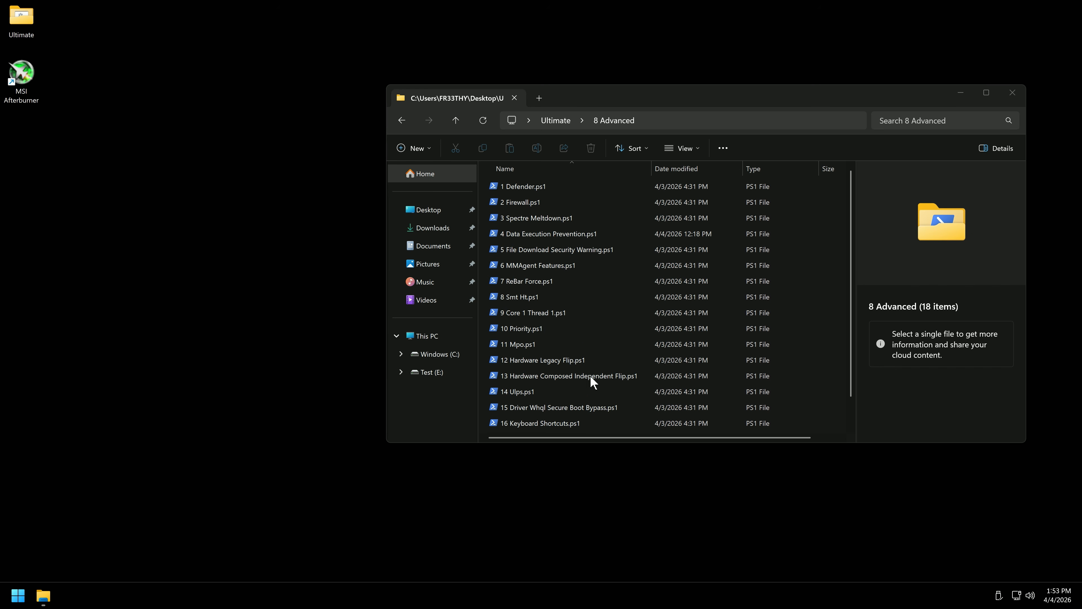
- Select the 18 Start Search Shell Mobsync.ps1 script in the 8 Advanced folder
{"action": "scroll", "coordinate": [581, 379], "scroll_direction": "down", "scroll_amount": 3}
{"action": "left_click", "coordinate": [572, 426]}
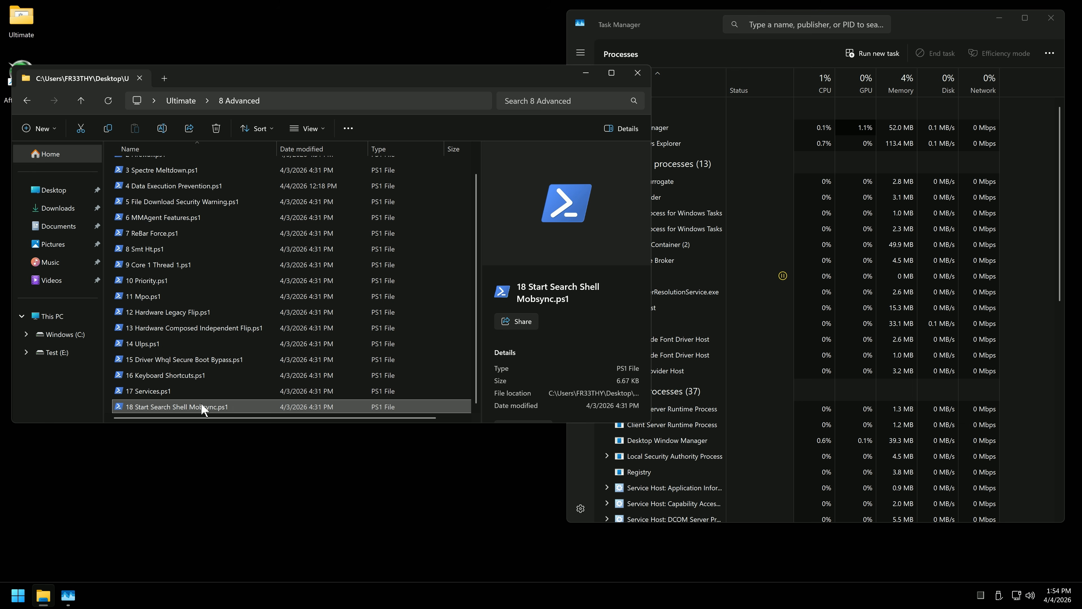
{"action": "double_click", "coordinate": [164, 410]}
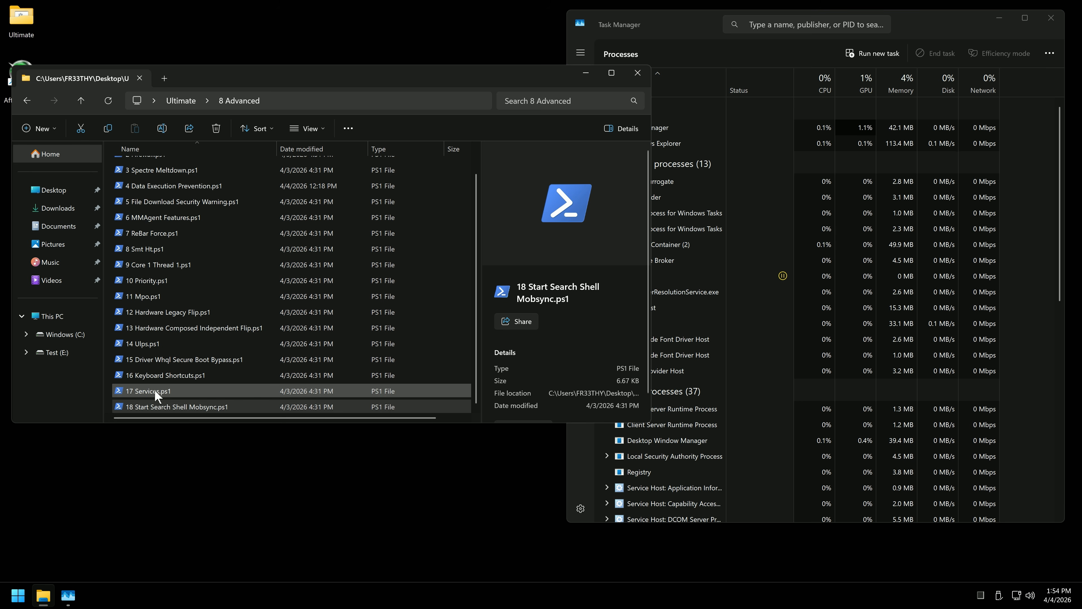
- Browse the Accounts page in Windows Settings, close Settings, and bring Task Manager to the front
{"action": "key", "text": "super+i"}
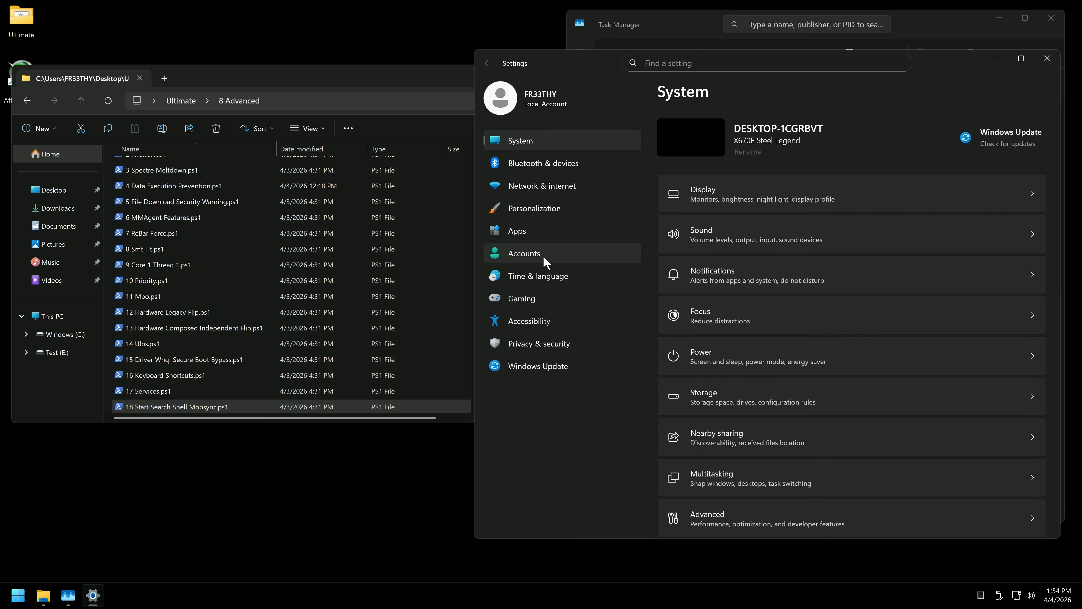
{"action": "left_click", "coordinate": [545, 254]}
{"action": "scroll", "coordinate": [811, 375], "scroll_direction": "down", "scroll_amount": 5}
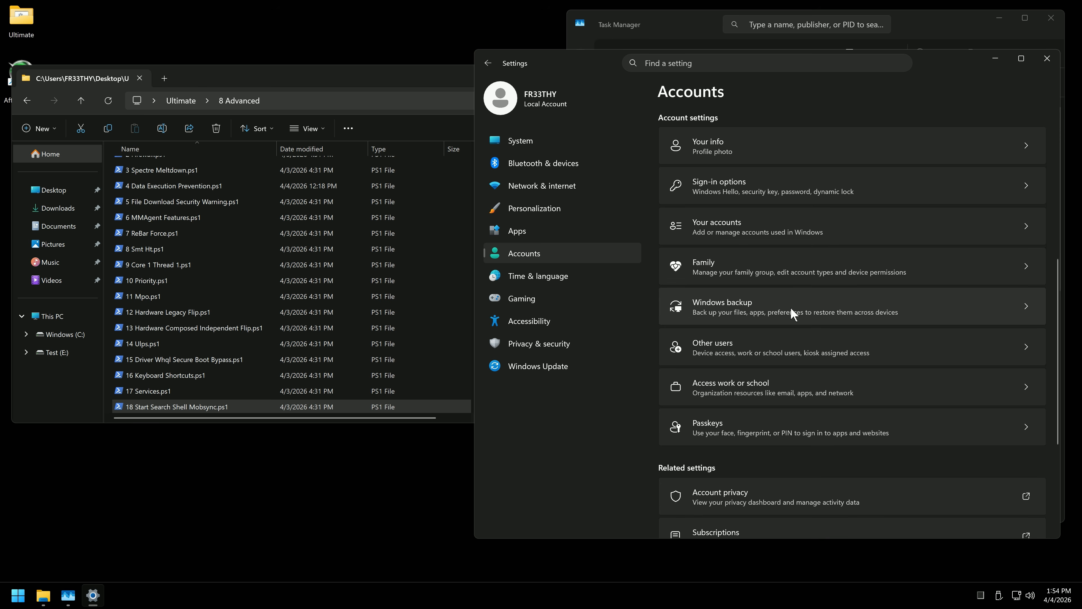
{"action": "key", "text": "alt+F4"}
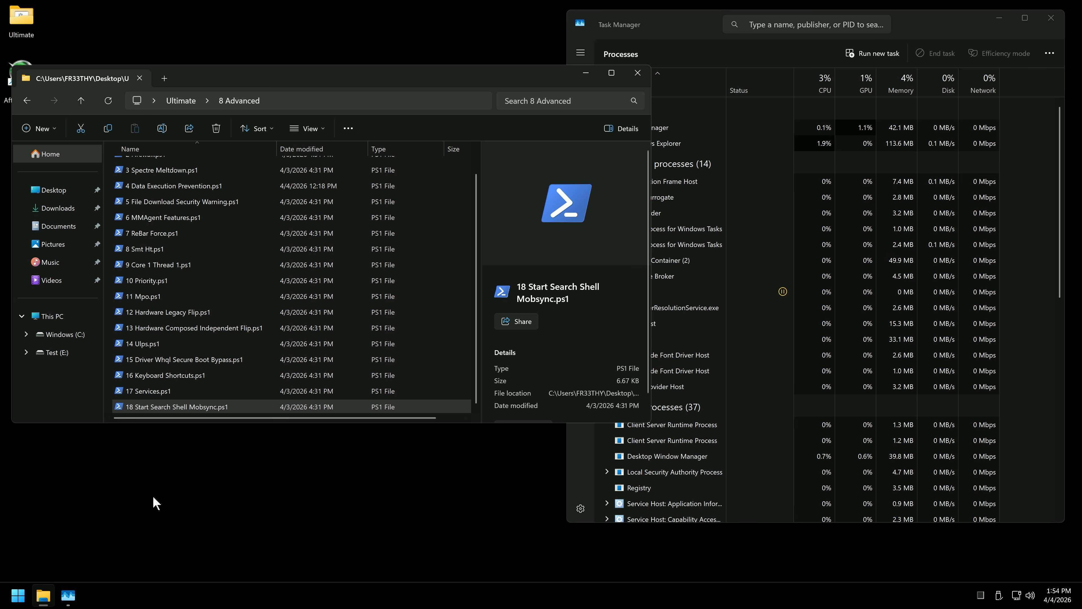
{"action": "left_click", "coordinate": [675, 33]}
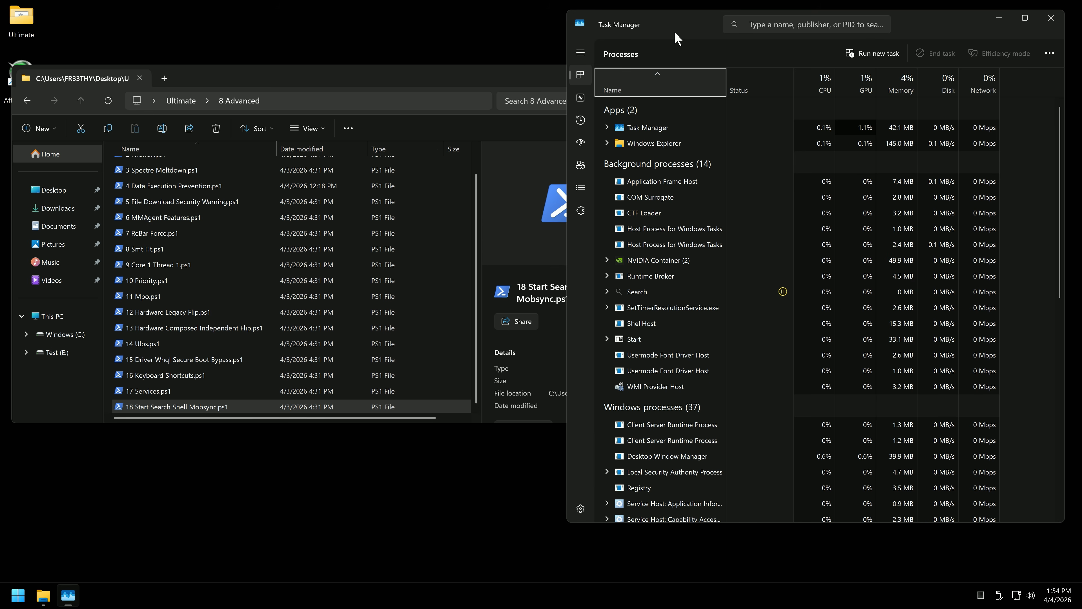
- Run 18 Start Search Shell Mobsync.ps1 with option 1 (Off), narrowing the windows so Task Manager stays in view
{"action": "left_click", "coordinate": [164, 411]}
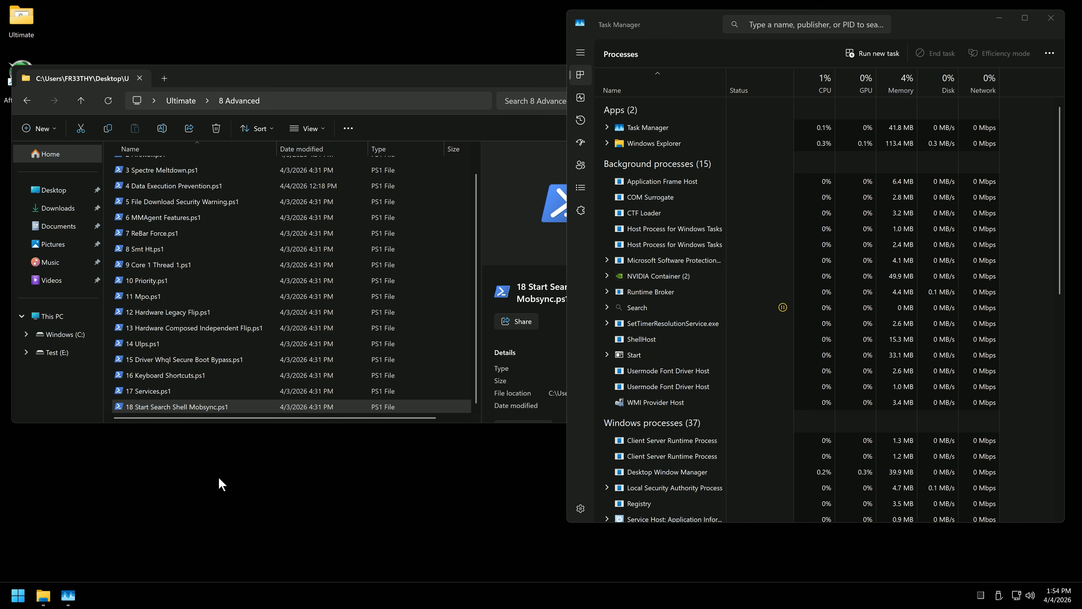
{"action": "double_click", "coordinate": [205, 406]}
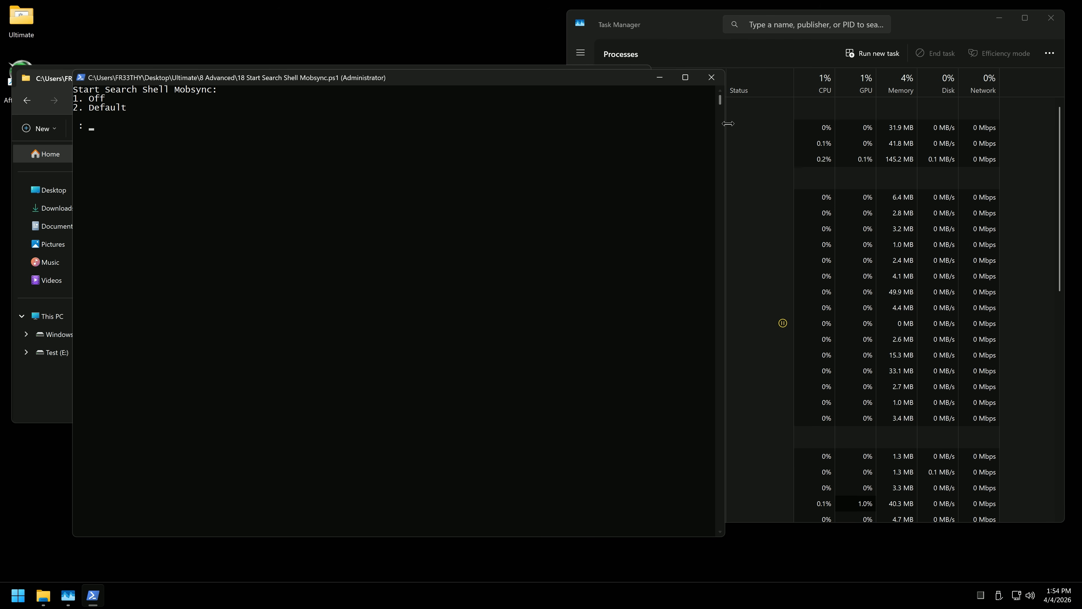
{"action": "left_click_drag", "start_coordinate": [729, 124], "coordinate": [504, 124]}
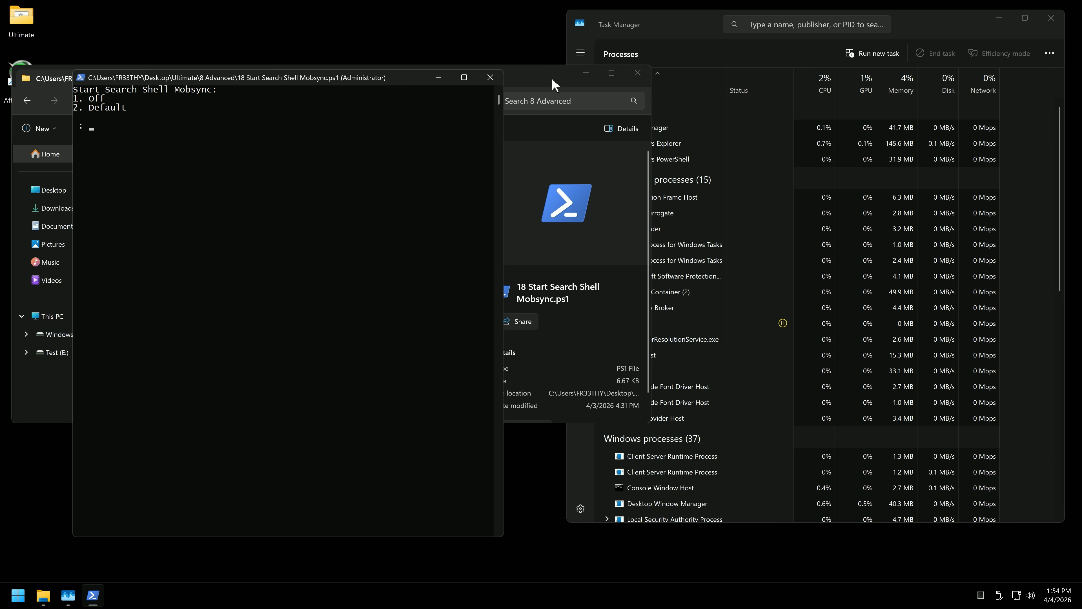
{"action": "left_click_drag", "start_coordinate": [652, 114], "coordinate": [502, 115]}
{"action": "left_click", "coordinate": [291, 430]}
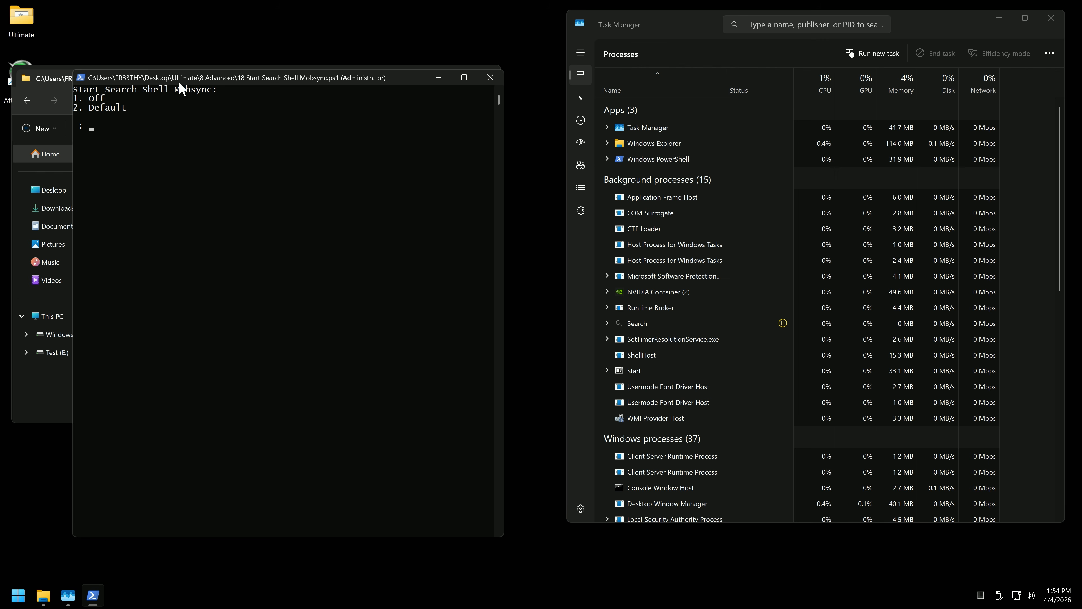
{"action": "type", "text": "1"}
{"action": "key", "text": "Return"}
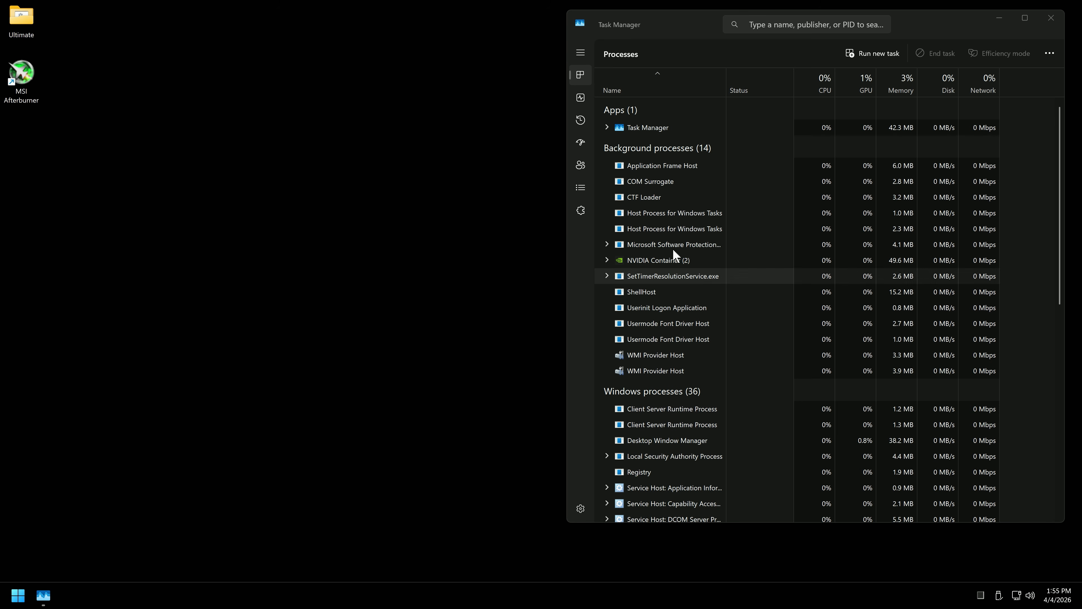
- Look through the background and Windows processes in Task Manager with the Start and Search processes turned off
{"action": "scroll", "coordinate": [698, 256], "scroll_direction": "down", "scroll_amount": 3}
{"action": "scroll", "coordinate": [737, 303], "scroll_direction": "up", "scroll_amount": 3}
{"action": "scroll", "coordinate": [682, 277], "scroll_direction": "down", "scroll_amount": 2}
{"action": "scroll", "coordinate": [781, 307], "scroll_direction": "up", "scroll_amount": 2}
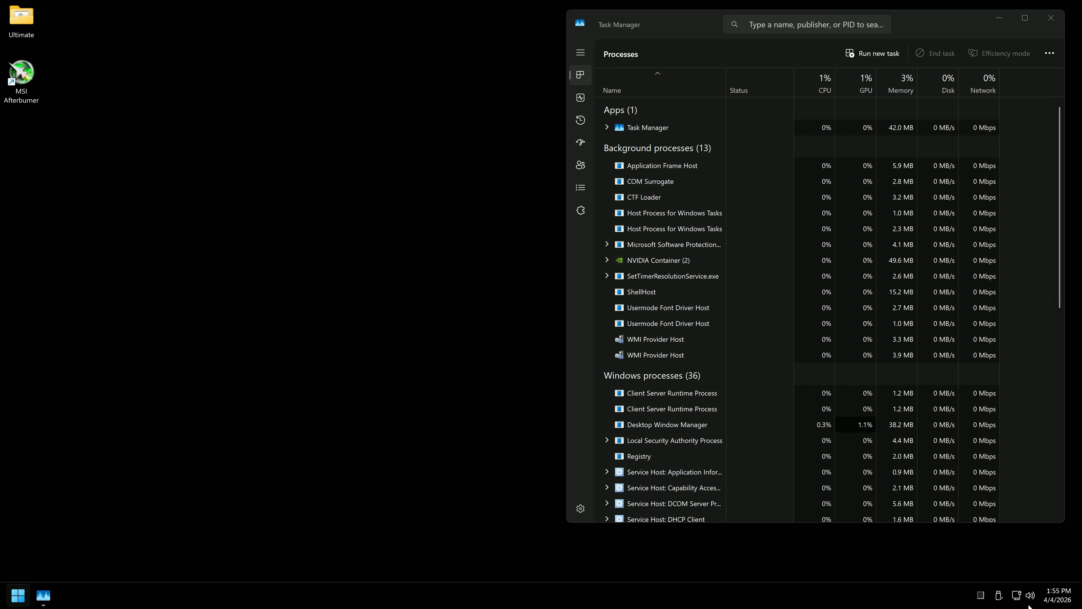
- Test the quick settings flyout and a new File Explorer window, closing both again
{"action": "left_click", "coordinate": [1024, 597]}
{"action": "left_click", "coordinate": [1024, 598]}
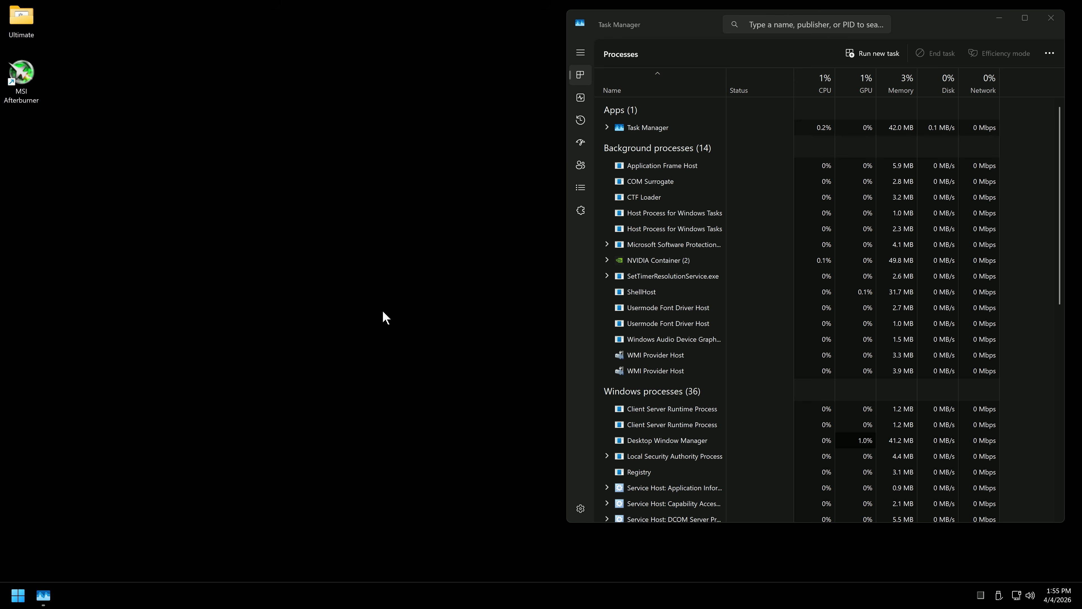
{"action": "key", "text": "super+e"}
{"action": "left_click_drag", "start_coordinate": [294, 79], "coordinate": [431, 144]}
{"action": "left_click", "coordinate": [625, 139]}
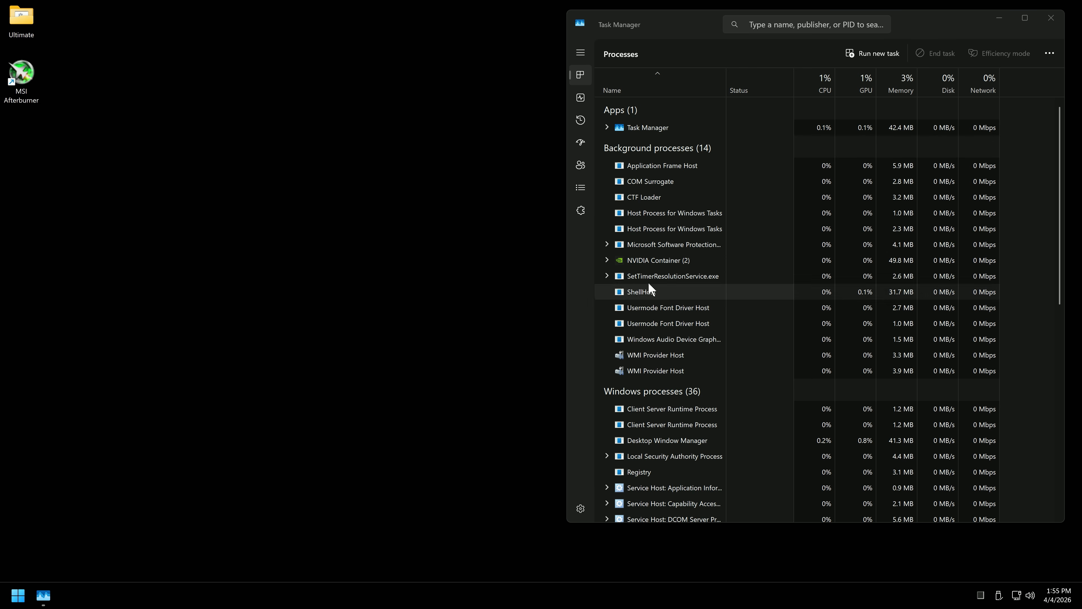
- Open the 8 Advanced folder in Ultimate and run 18 Start Search Shell Mobsync.ps1 with option 2 (Default)
{"action": "double_click", "coordinate": [18, 17]}
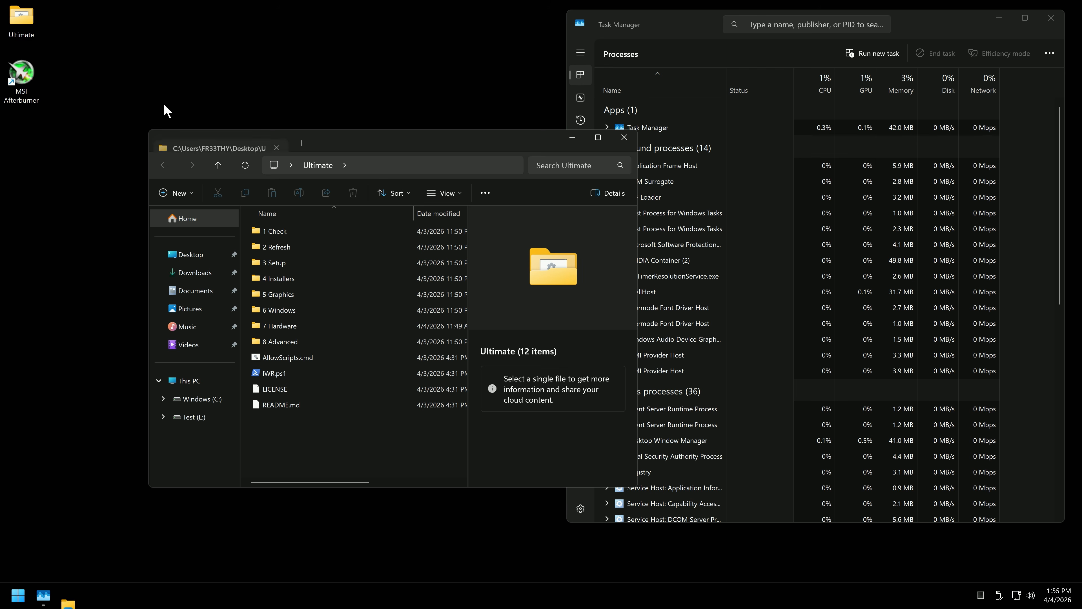
{"action": "double_click", "coordinate": [279, 345]}
{"action": "scroll", "coordinate": [332, 405], "scroll_direction": "down", "scroll_amount": 2}
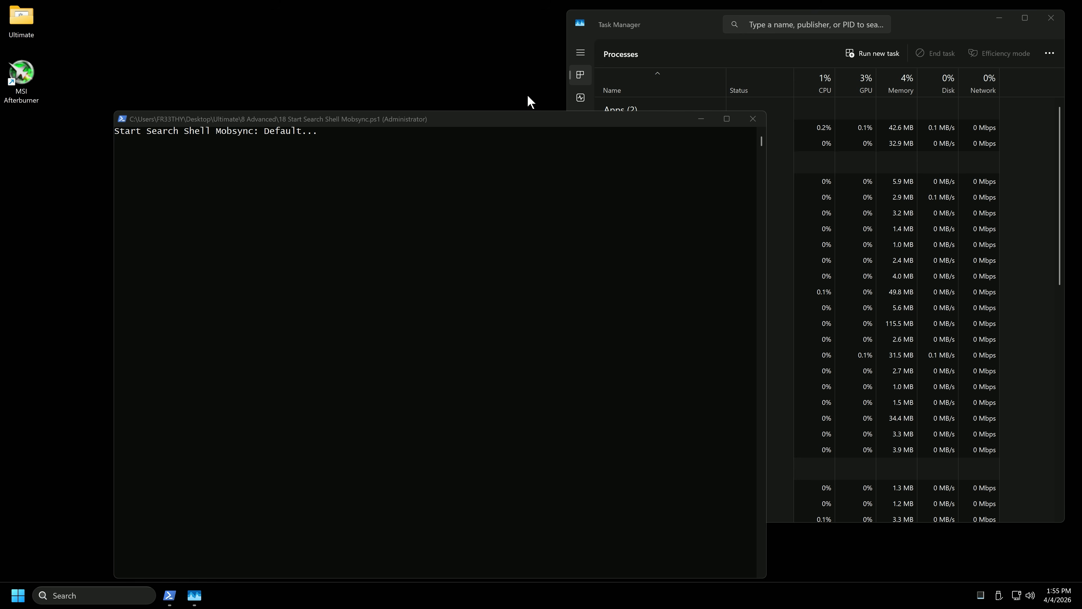
{"action": "left_click_drag", "start_coordinate": [767, 173], "coordinate": [479, 150]}
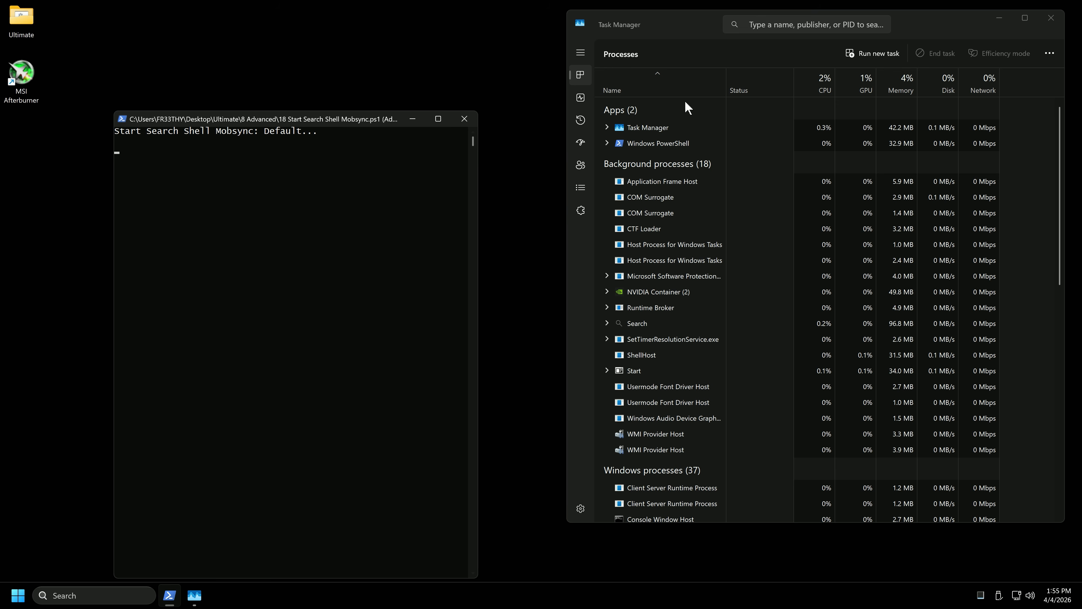
- Check the Task Manager process list for the Start, Search and Microsoft Sync Center processes
{"action": "left_click", "coordinate": [694, 37]}
{"action": "scroll", "coordinate": [697, 350], "scroll_direction": "down", "scroll_amount": 3}
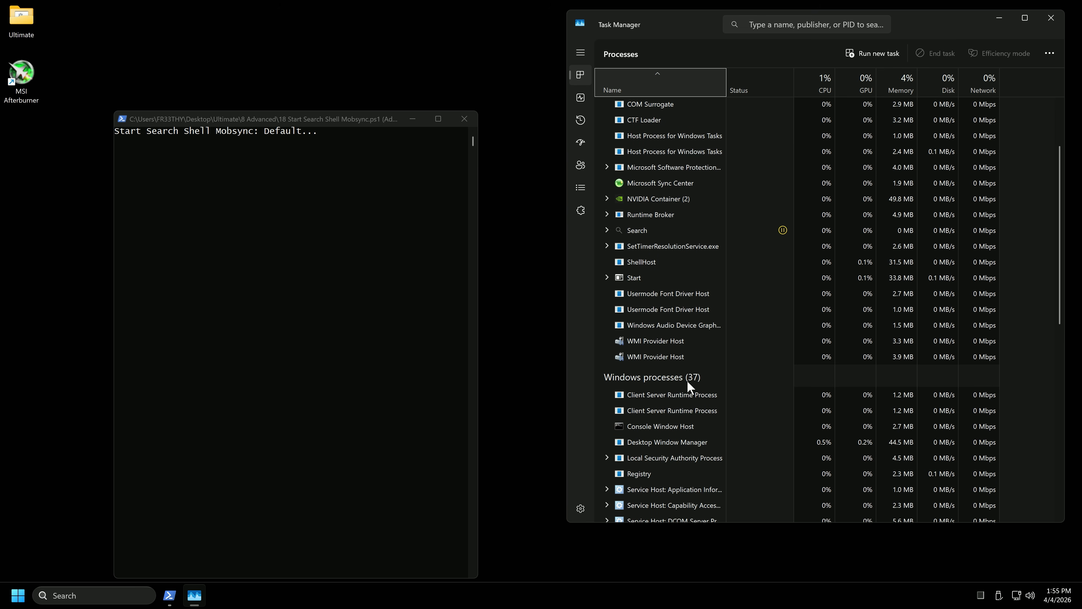
{"action": "scroll", "coordinate": [732, 379], "scroll_direction": "up", "scroll_amount": 3}
{"action": "scroll", "coordinate": [747, 383], "scroll_direction": "down", "scroll_amount": 1}
{"action": "scroll", "coordinate": [750, 363], "scroll_direction": "up", "scroll_amount": 1}
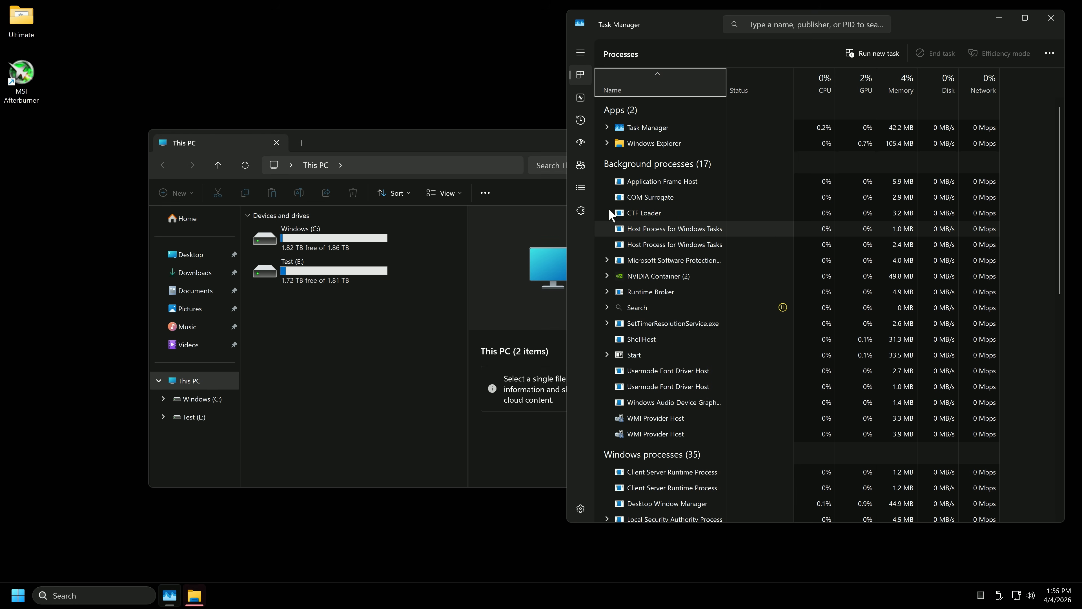
{"action": "scroll", "coordinate": [694, 335], "scroll_direction": "down", "scroll_amount": 2}
{"action": "scroll", "coordinate": [683, 302], "scroll_direction": "up", "scroll_amount": 2}
- Close the This PC window and run 18 Start Search Shell Mobsync.ps1 from Ultimate's 8 Advanced folder with option 1 (Off)
{"action": "left_click", "coordinate": [352, 382]}
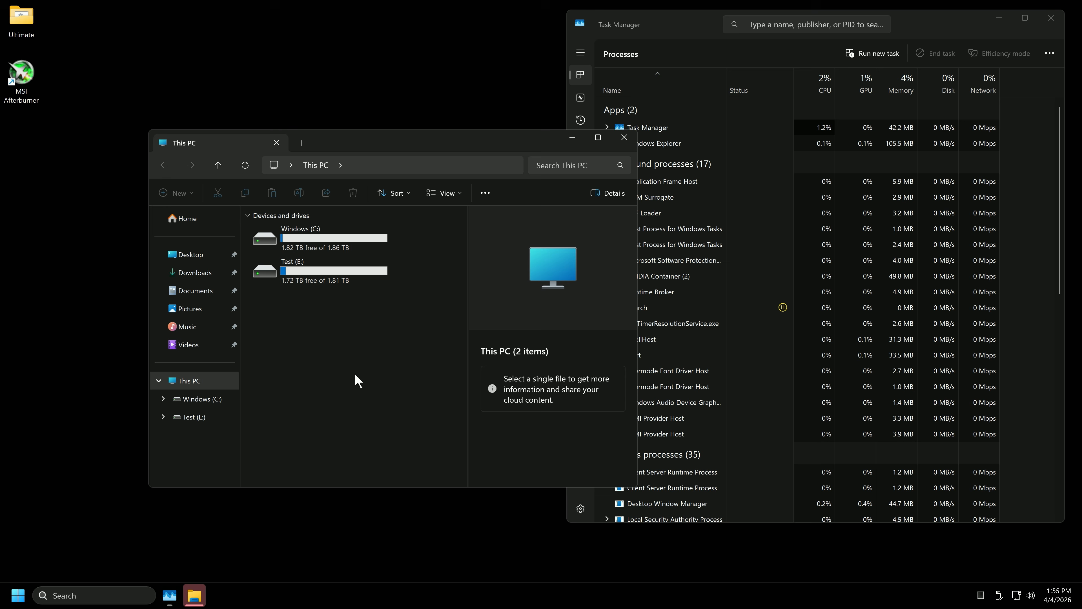
{"action": "left_click", "coordinate": [633, 143]}
{"action": "double_click", "coordinate": [31, 27]}
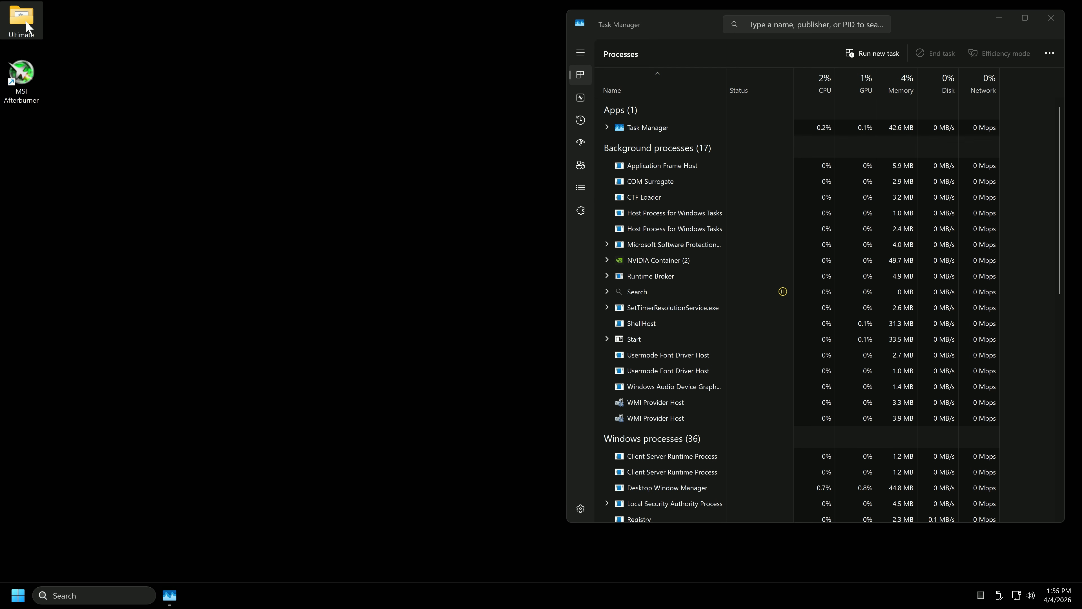
{"action": "double_click", "coordinate": [296, 341]}
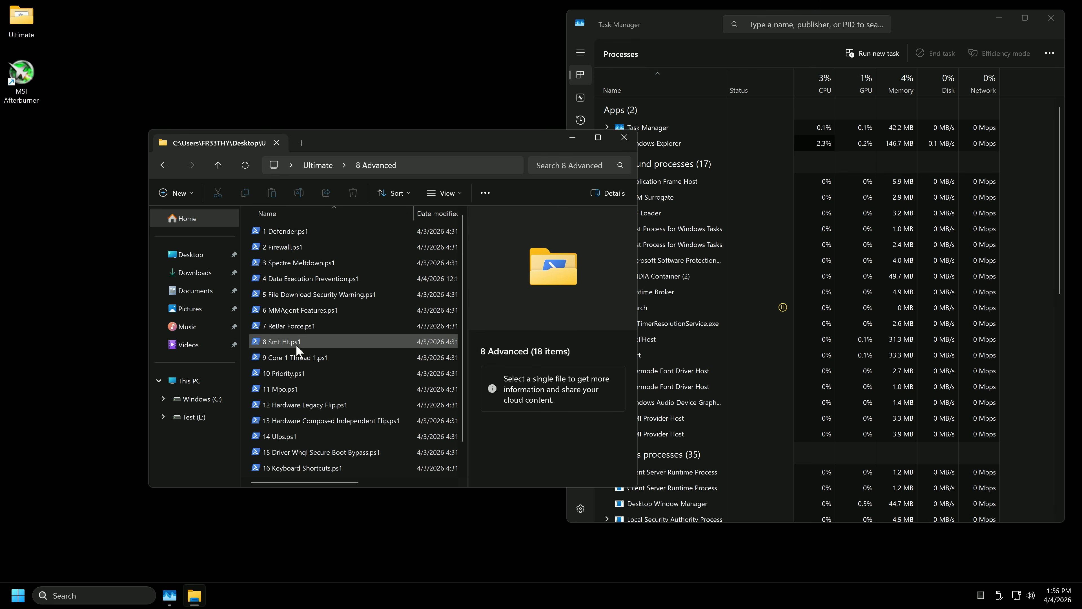
{"action": "scroll", "coordinate": [372, 386], "scroll_direction": "down", "scroll_amount": 2}
{"action": "double_click", "coordinate": [337, 468]}
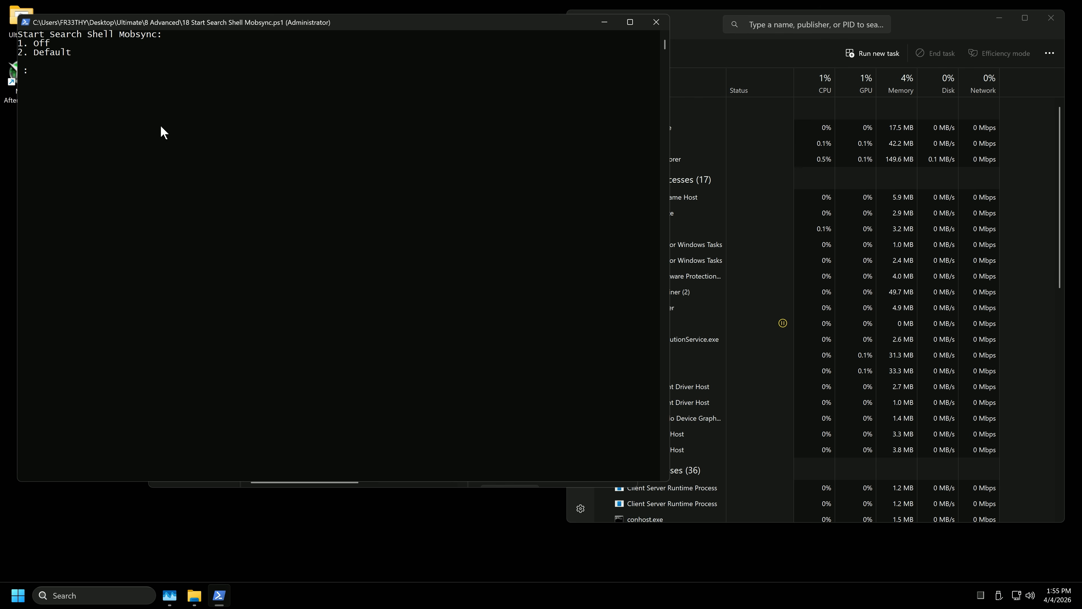
{"action": "type", "text": "1"}
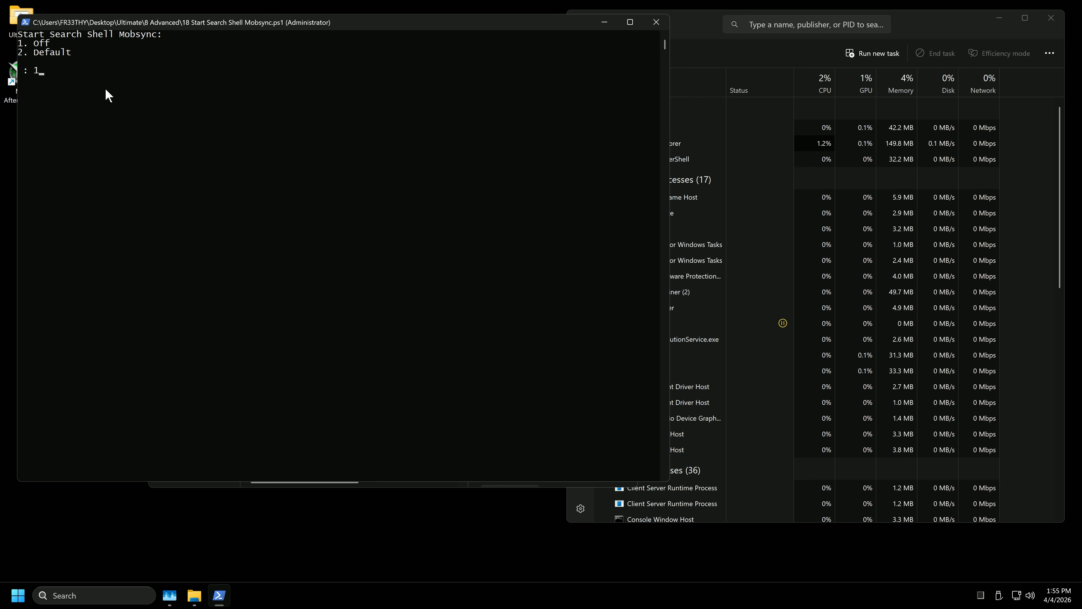
{"action": "key", "text": "Return"}
- Expand SetTimerResolutionService.exe in Task Manager and stop the service beneath it
{"action": "left_click", "coordinate": [701, 25]}
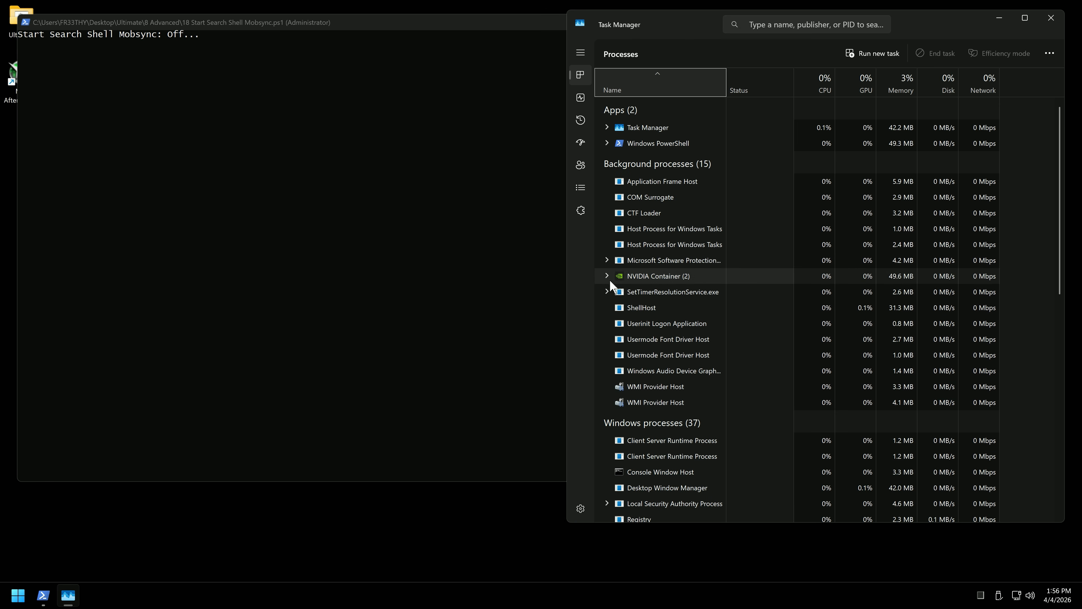
{"action": "left_click", "coordinate": [606, 291]}
{"action": "right_click", "coordinate": [681, 310]}
{"action": "left_click", "coordinate": [698, 316]}
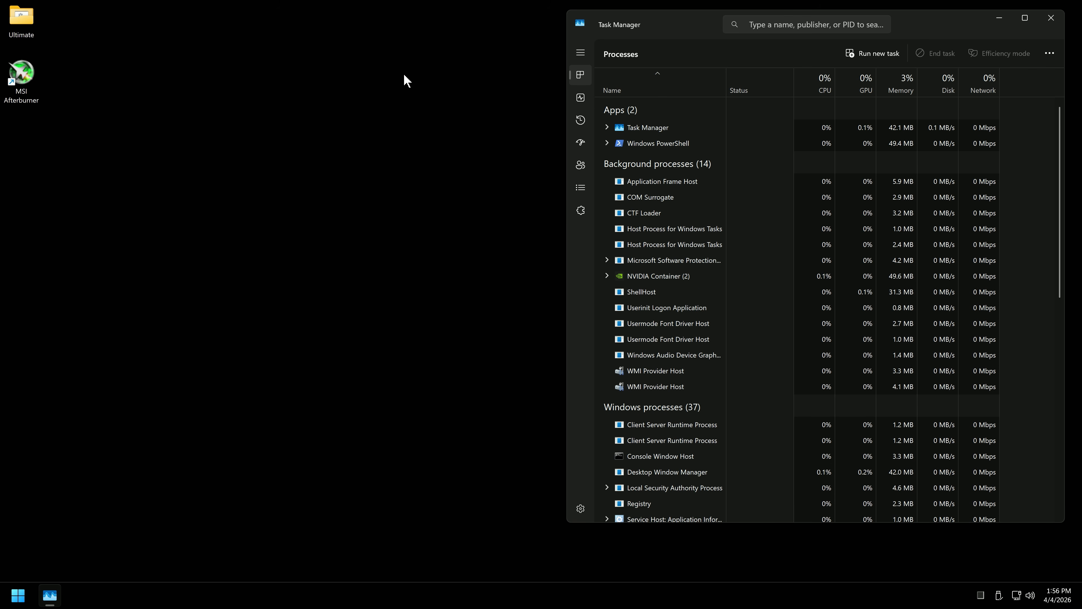
- Show the detailed process list in Task Manager and end the first NVDisplay.Container.exe process
{"action": "left_click", "coordinate": [580, 192]}
{"action": "scroll", "coordinate": [744, 273], "scroll_direction": "down", "scroll_amount": 6}
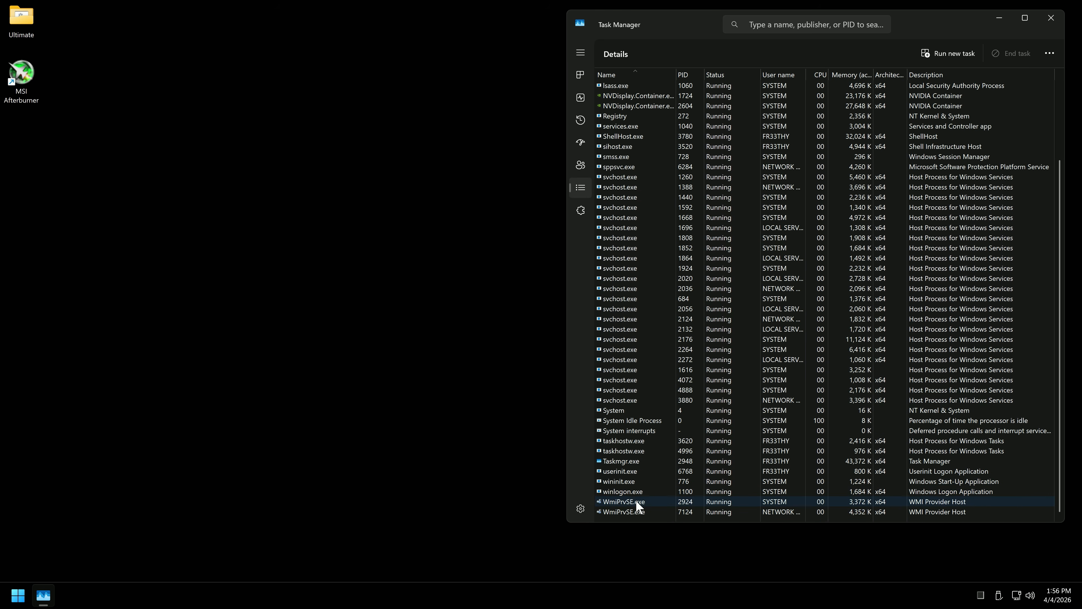
{"action": "right_click", "coordinate": [632, 464]}
{"action": "left_click", "coordinate": [594, 402]}
{"action": "scroll", "coordinate": [613, 299], "scroll_direction": "up", "scroll_amount": 3}
{"action": "right_click", "coordinate": [632, 197]}
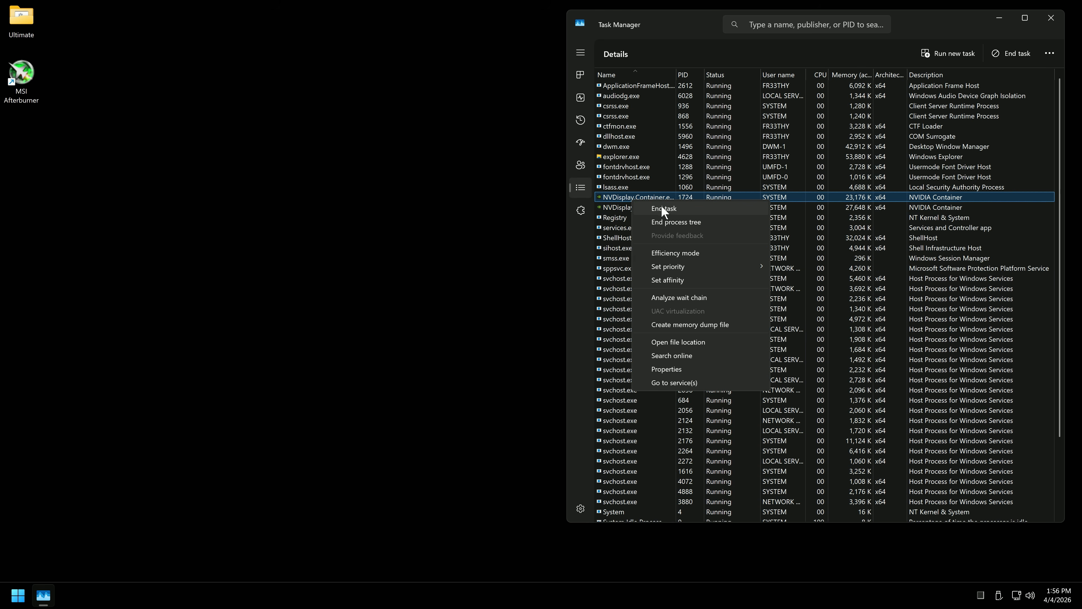
{"action": "left_click", "coordinate": [662, 205]}
{"action": "left_click", "coordinate": [747, 307]}
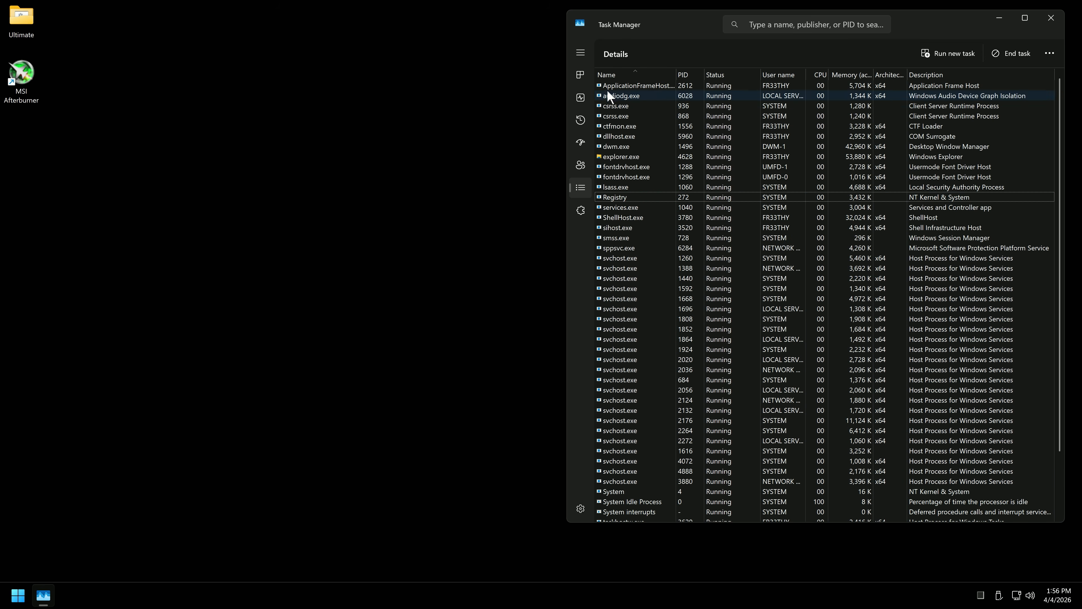
- Make the Task Manager window taller and review the remaining processes in the Details and Processes views
{"action": "scroll", "coordinate": [698, 255], "scroll_direction": "down", "scroll_amount": 3}
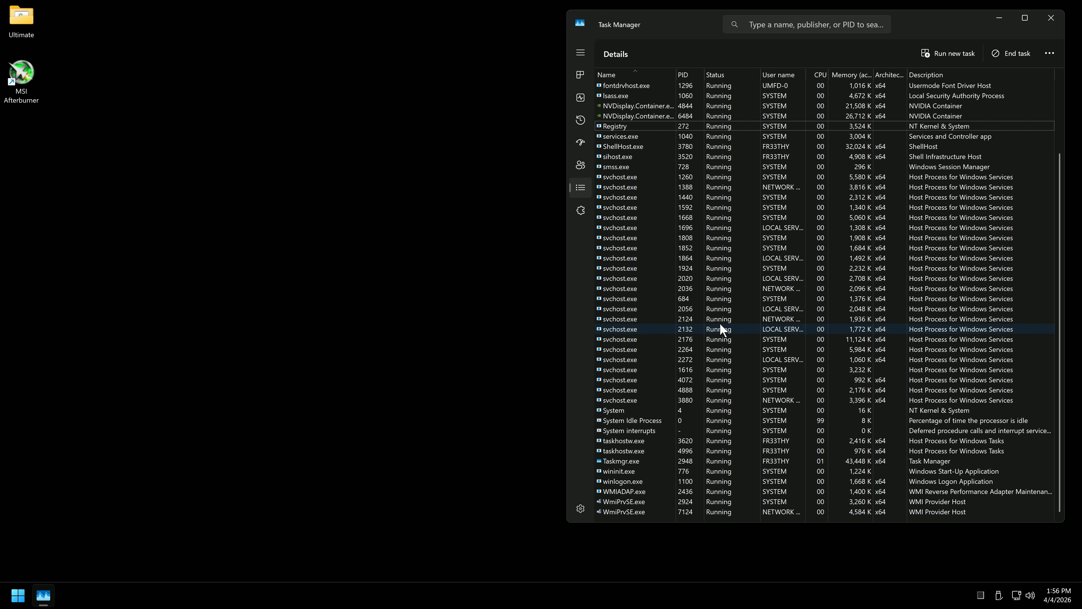
{"action": "left_click_drag", "start_coordinate": [801, 520], "coordinate": [795, 560]}
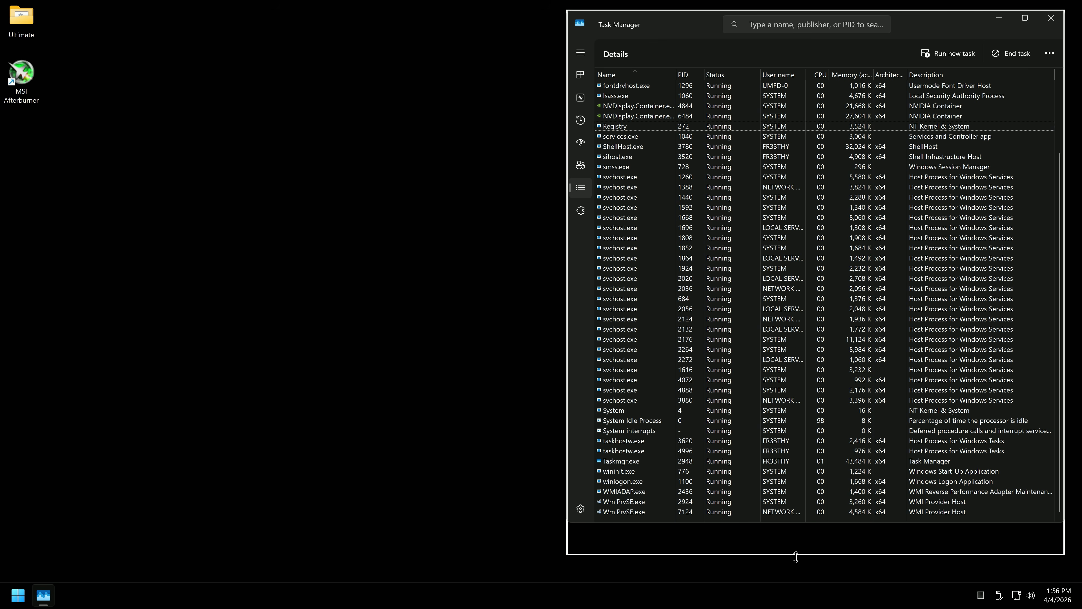
{"action": "scroll", "coordinate": [790, 401], "scroll_direction": "up", "scroll_amount": 3}
{"action": "left_click", "coordinate": [580, 75]}
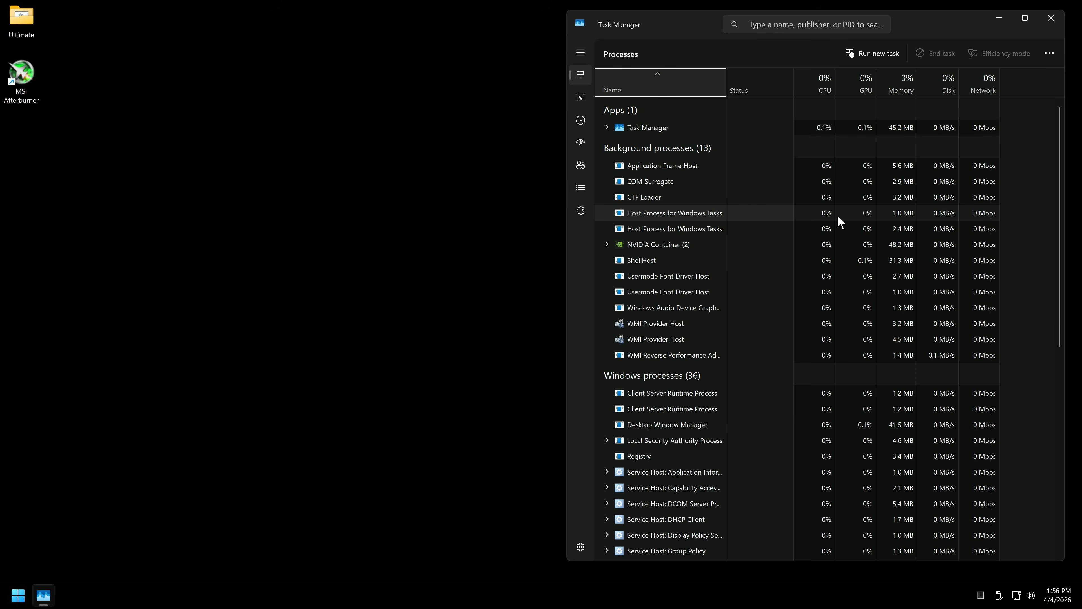
{"action": "scroll", "coordinate": [825, 356], "scroll_direction": "down", "scroll_amount": 2}
{"action": "scroll", "coordinate": [835, 456], "scroll_direction": "down", "scroll_amount": 7}
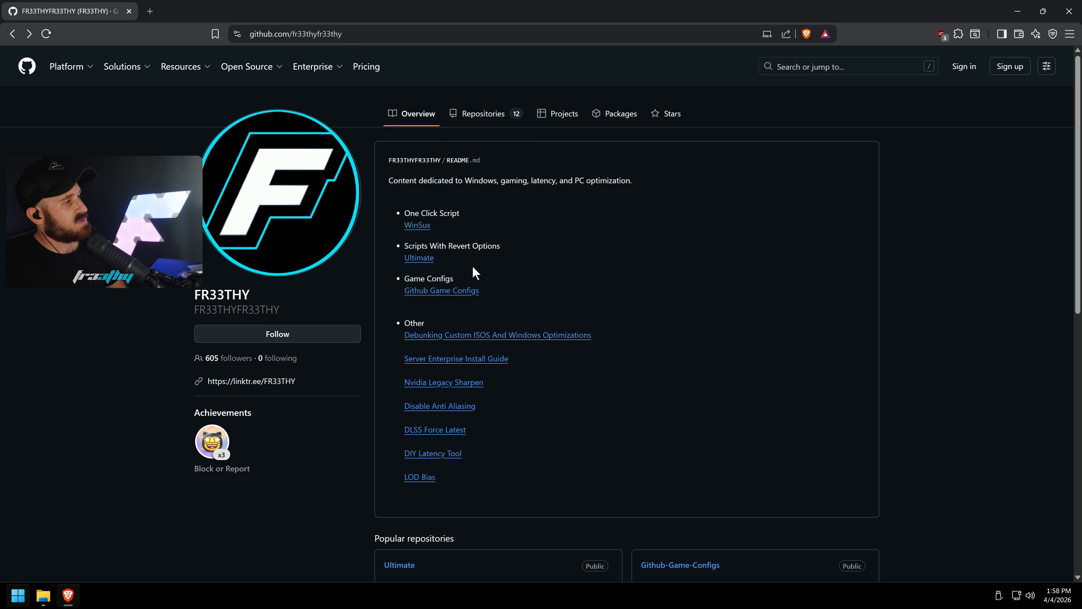
- Open the Ultimate repository from the GitHub profile and look through its folder list and README introduction
{"action": "left_click", "coordinate": [417, 259]}
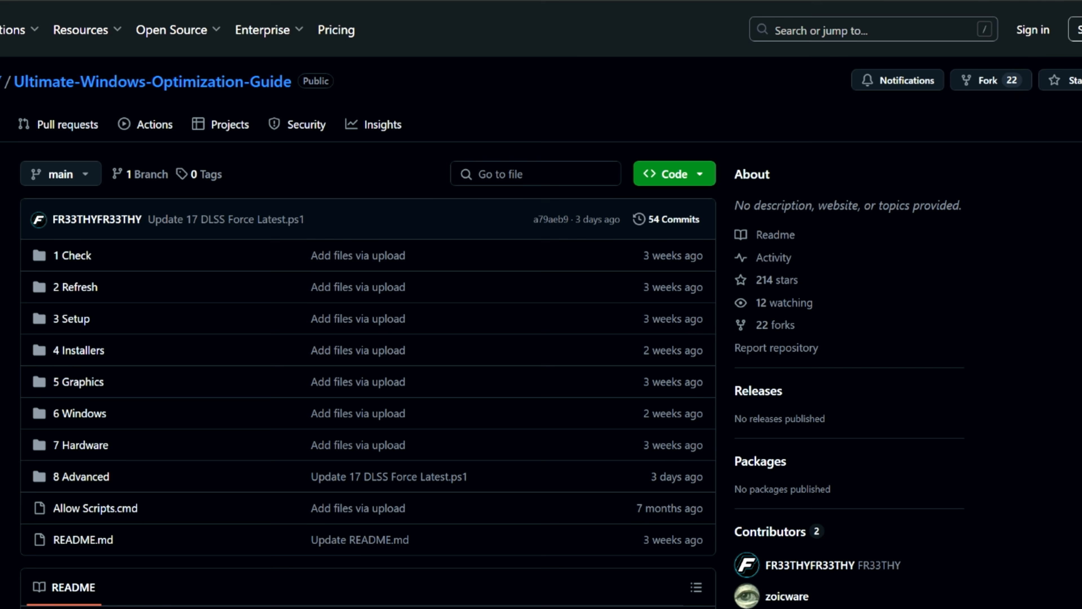
{"action": "scroll", "coordinate": [542, 304], "scroll_direction": "down", "scroll_amount": 2}
{"action": "scroll", "coordinate": [541, 305], "scroll_direction": "down", "scroll_amount": 8}
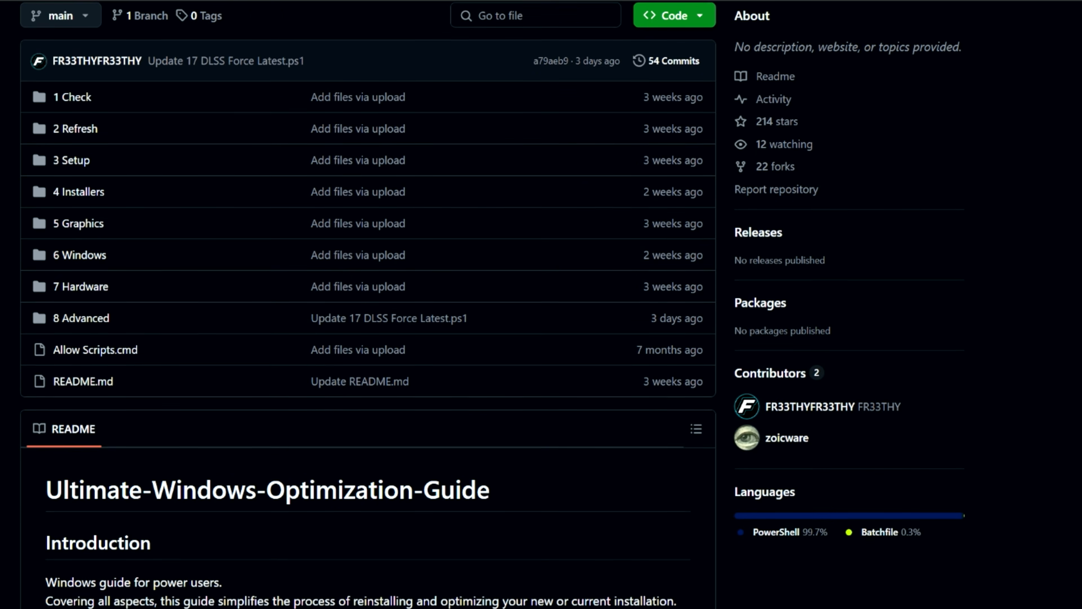
{"action": "scroll", "coordinate": [541, 304], "scroll_direction": "down", "scroll_amount": 7}
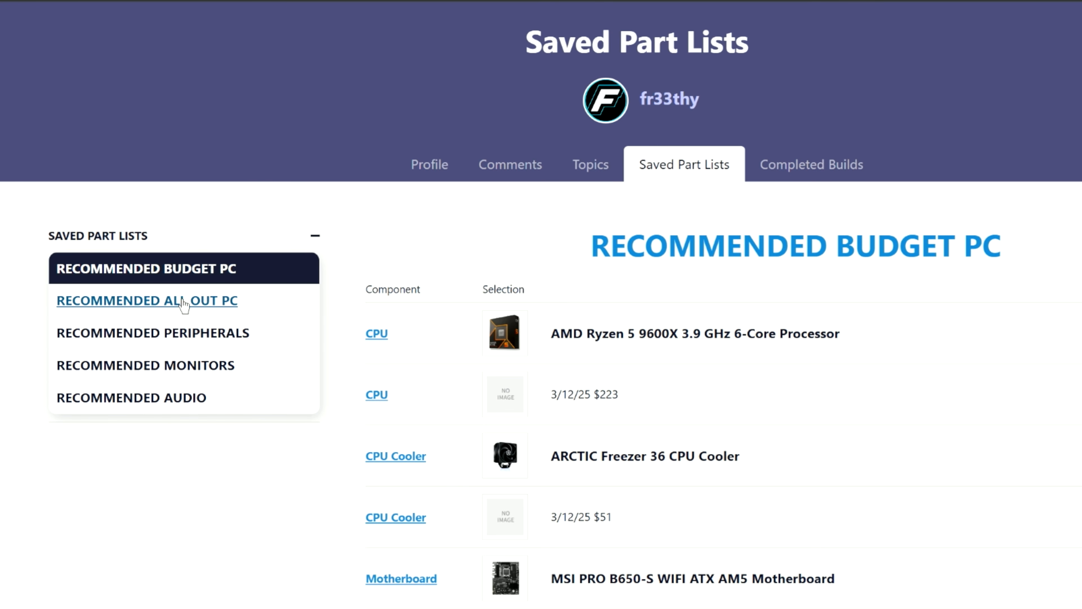
- View the Recommended All Out PC and Recommended Monitors lists among fr33thy's saved part lists
{"action": "left_click", "coordinate": [178, 303]}
{"action": "left_click", "coordinate": [202, 372]}
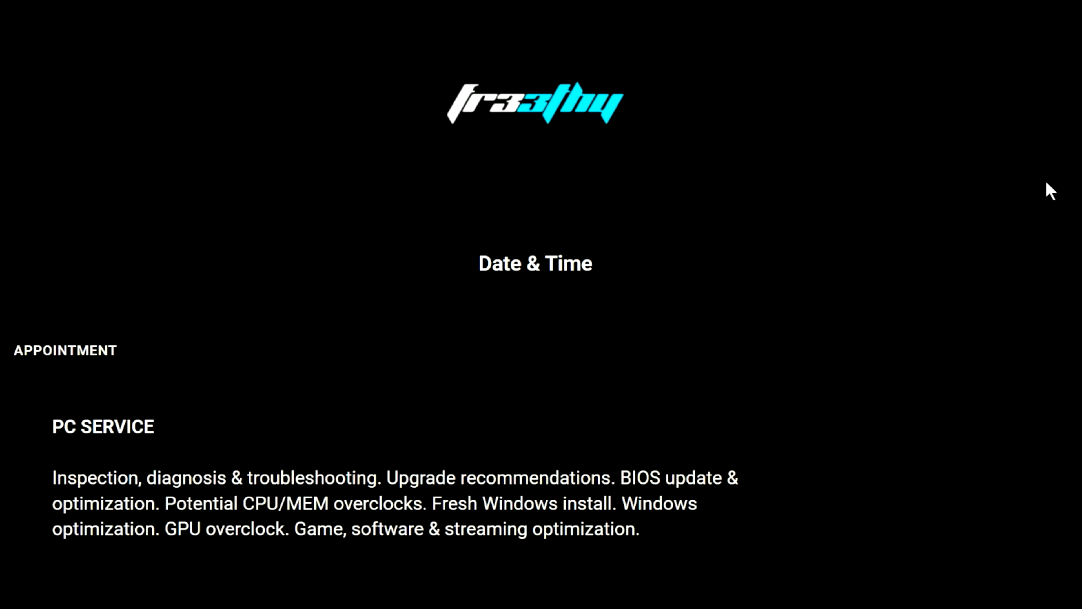
- Choose the 10:00 slot on Wednesday, April 9 for the PC Service appointment and go to the PC specs question in the booking form
{"action": "scroll", "coordinate": [1047, 183], "scroll_direction": "down", "scroll_amount": 2}
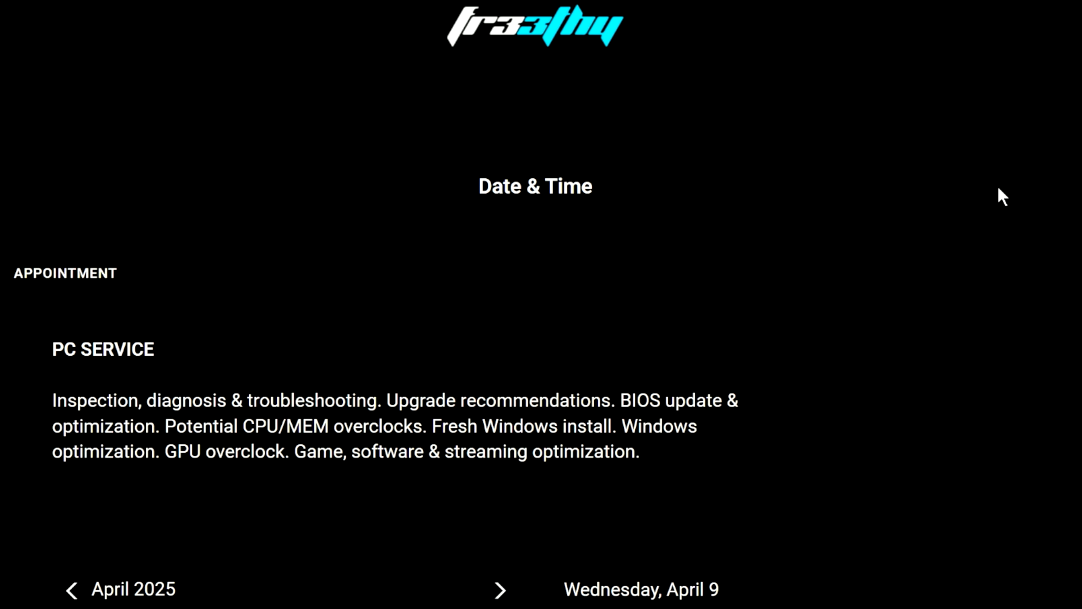
{"action": "scroll", "coordinate": [1003, 196], "scroll_direction": "down", "scroll_amount": 4}
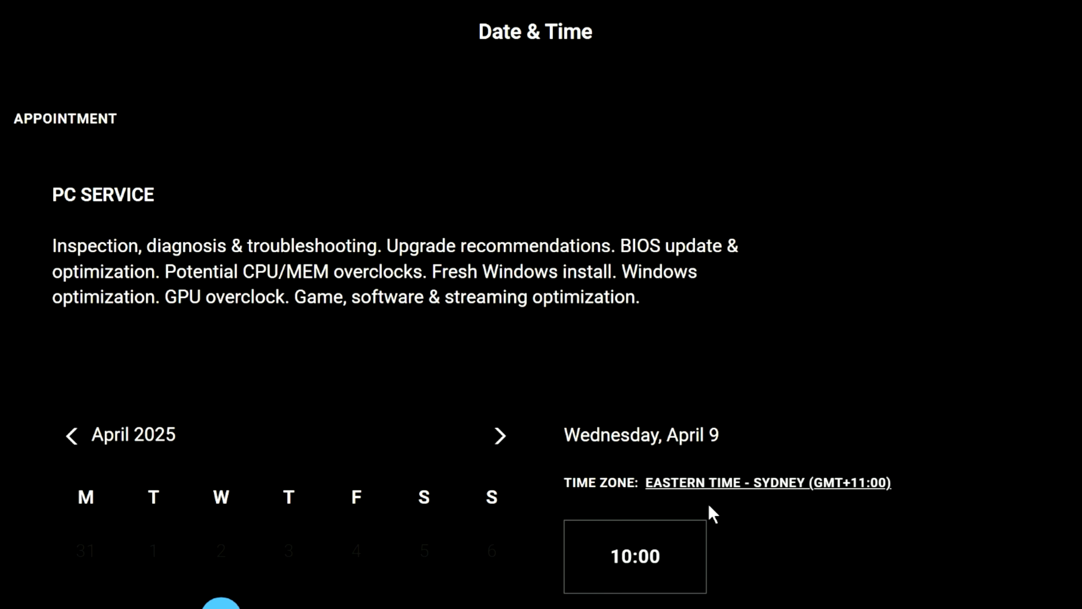
{"action": "left_click", "coordinate": [658, 562]}
{"action": "scroll", "coordinate": [788, 273], "scroll_direction": "down", "scroll_amount": 20}
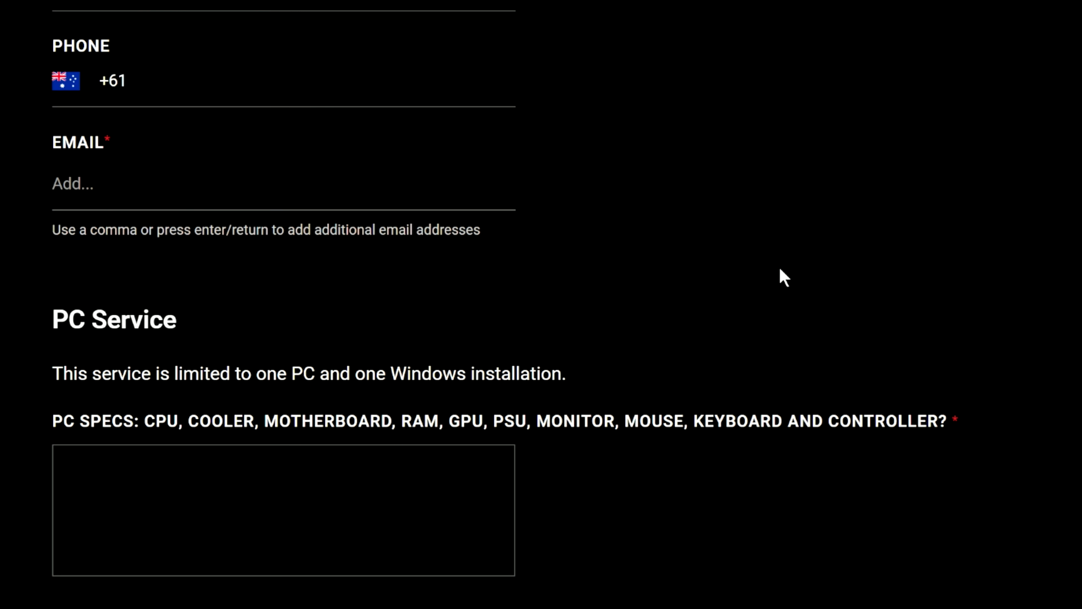